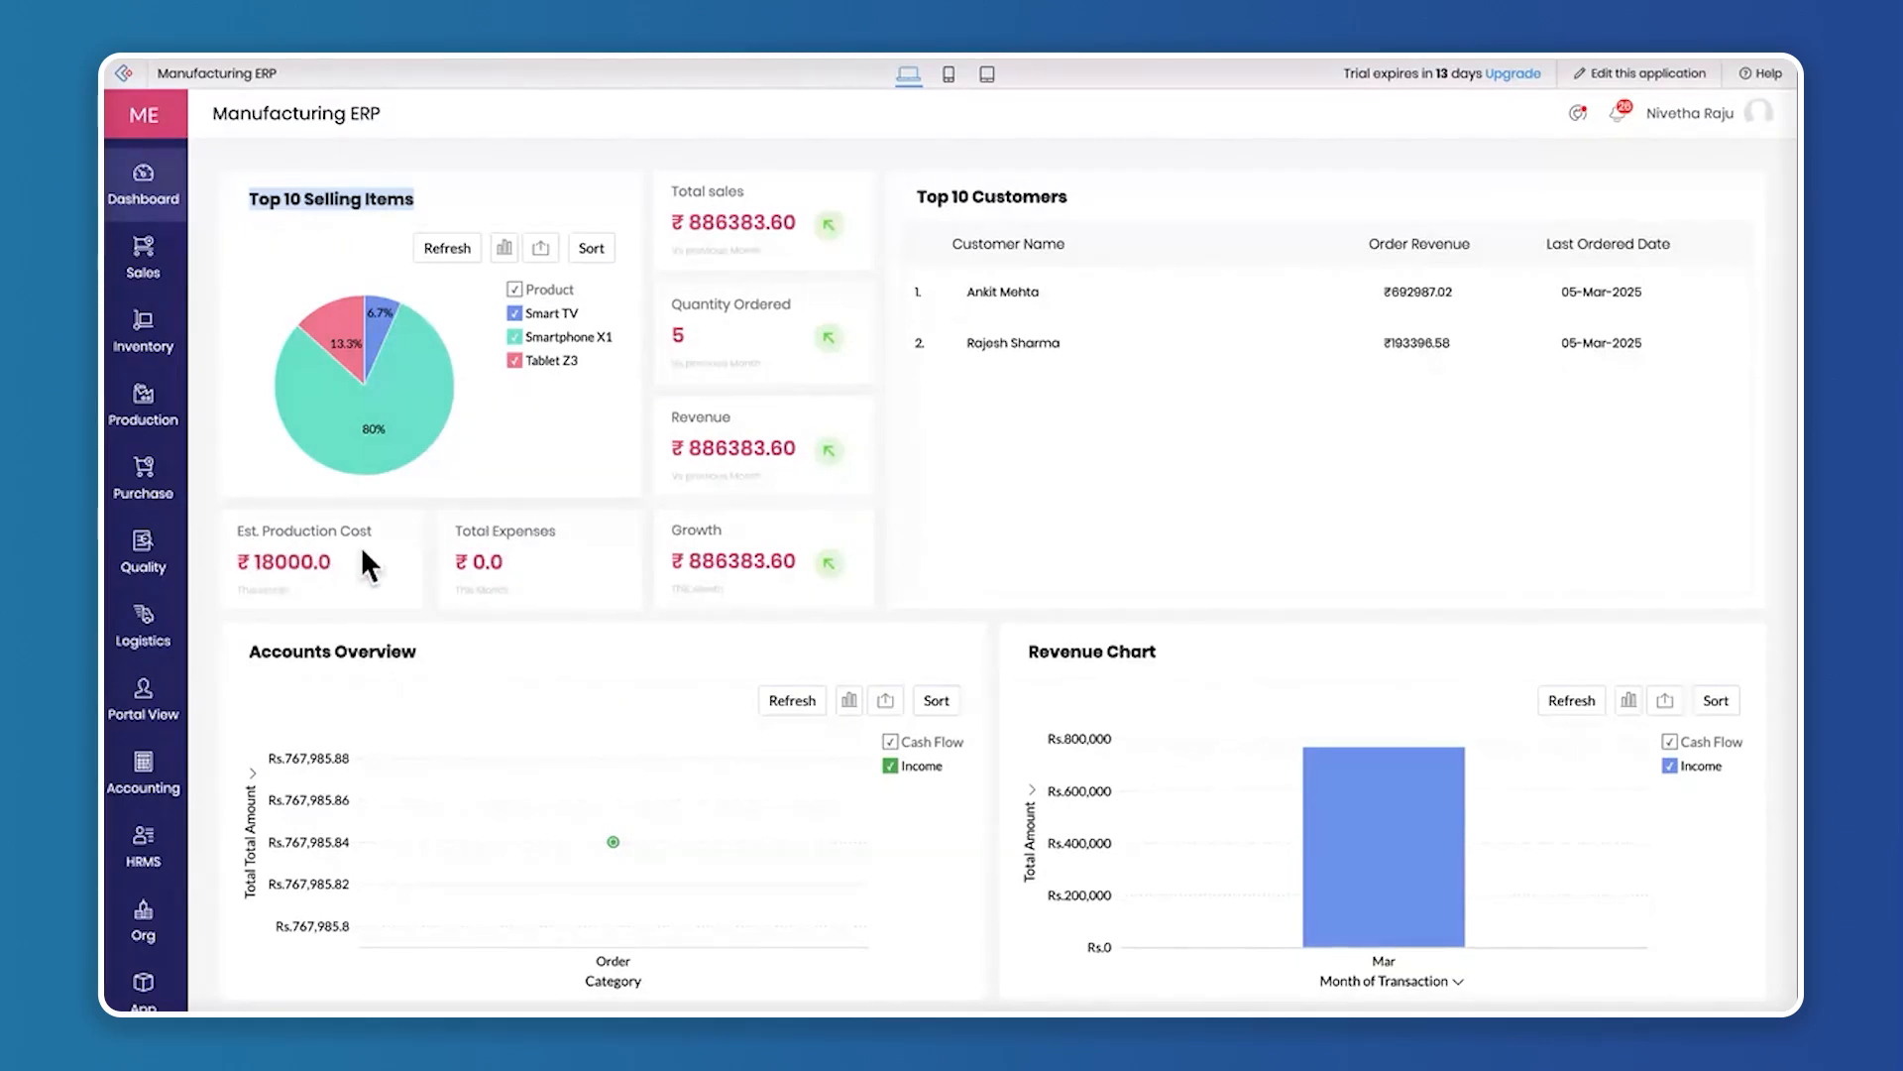
Examine the dashboard's Top 10 Customers list, Accounts Overview and Revenue Chart, including the details for March
triple_click(967, 196)
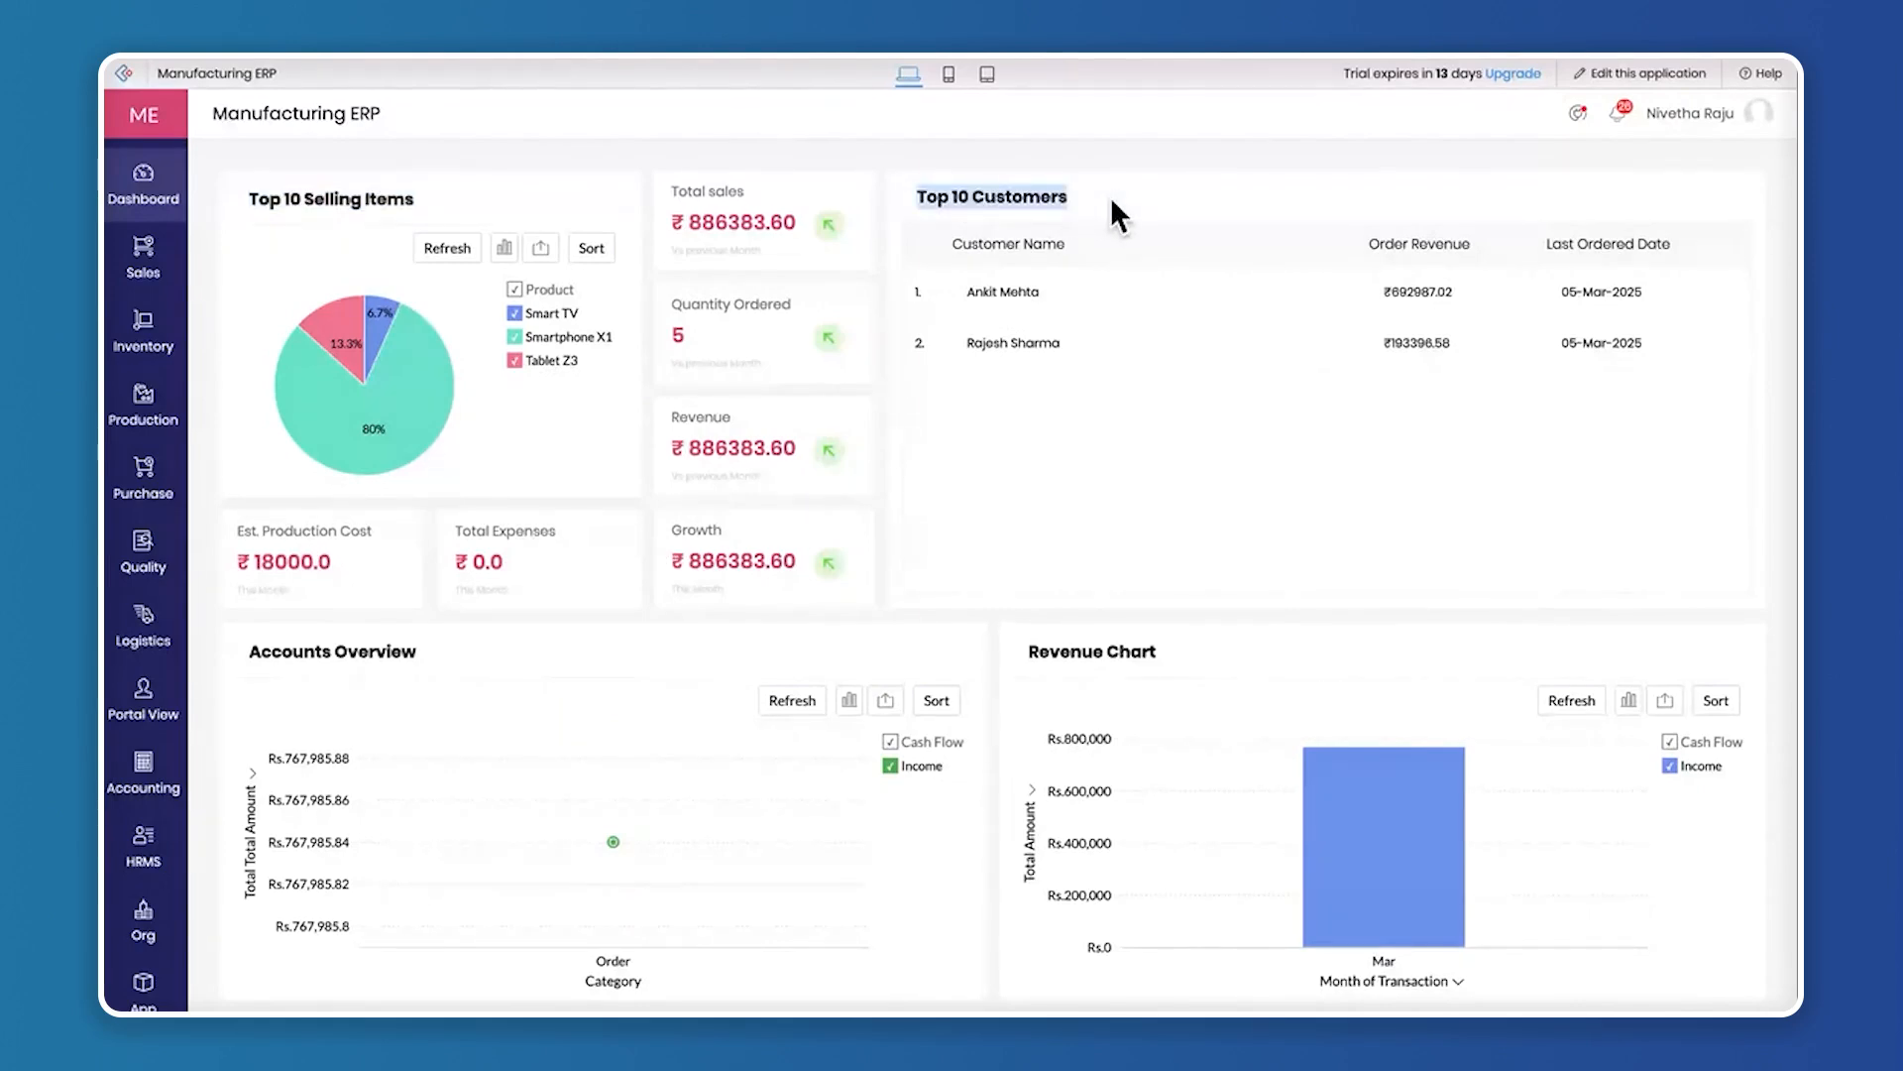
left_click(1113, 202)
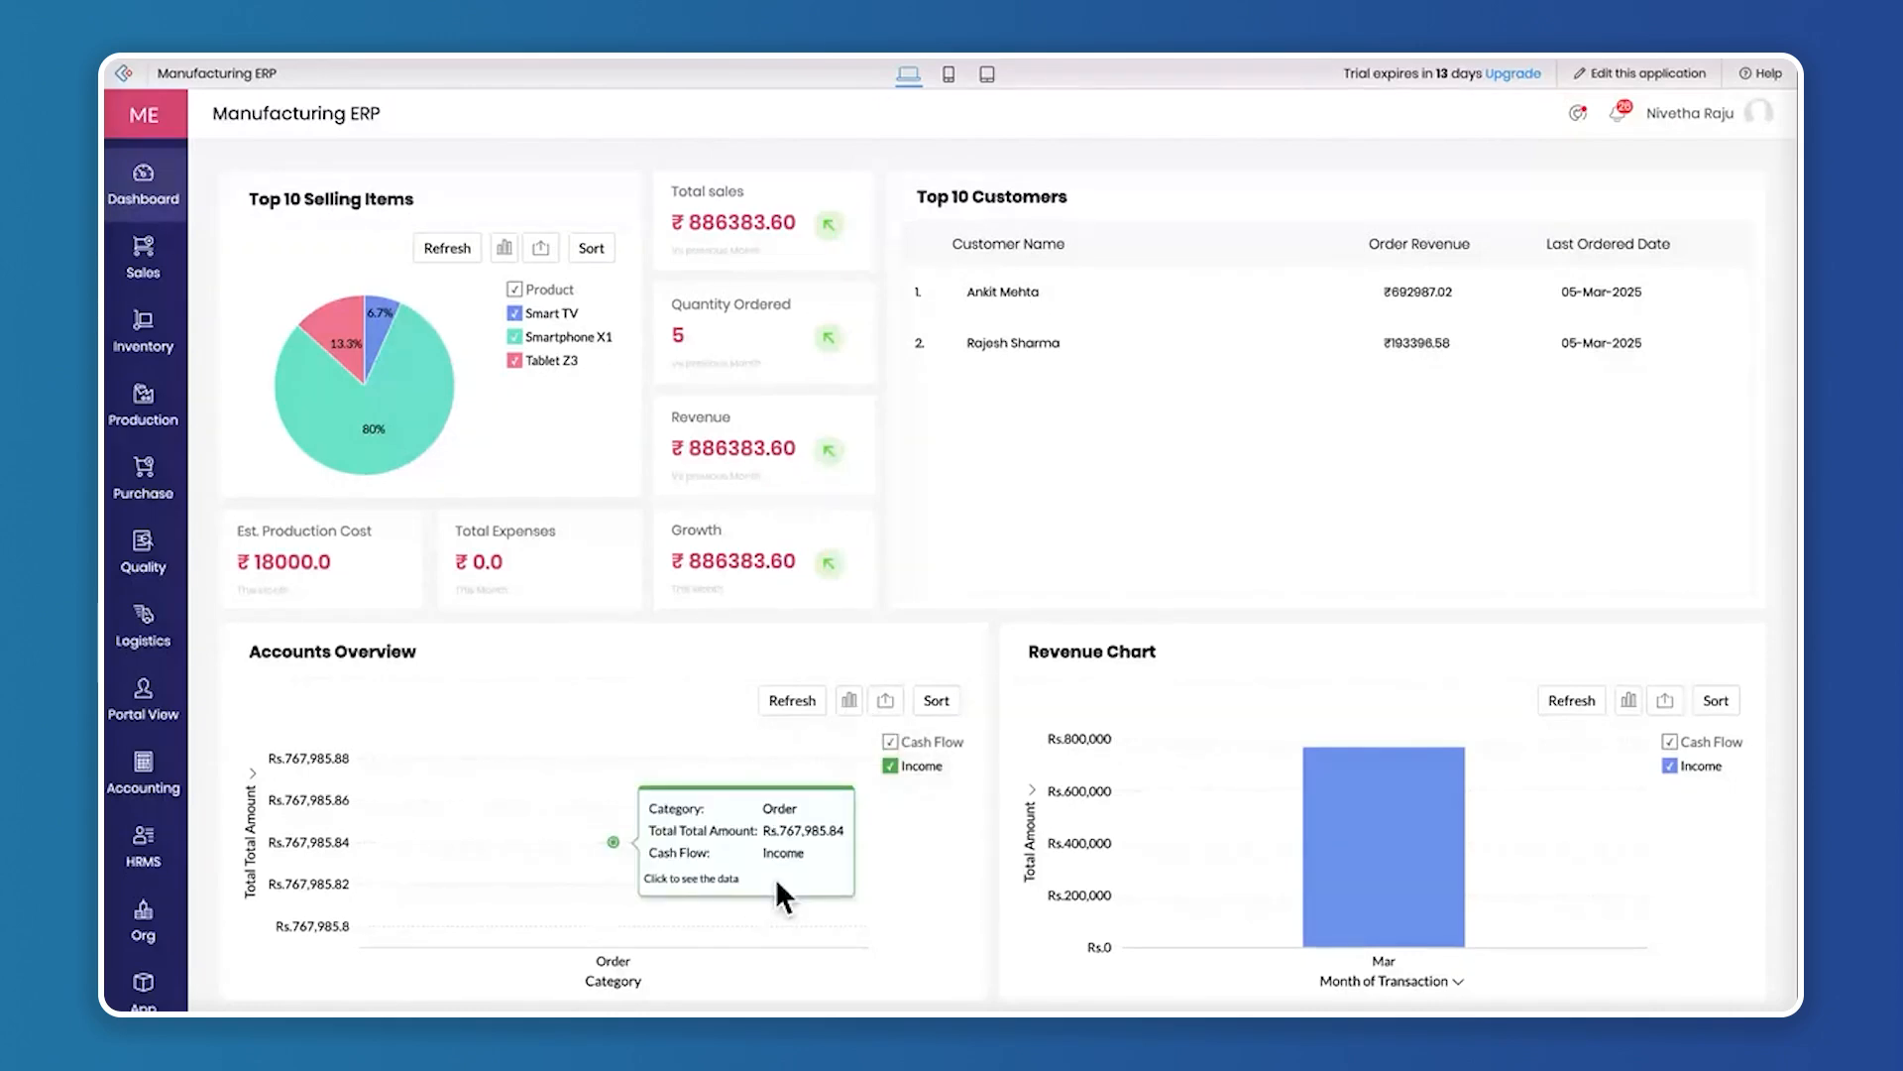
left_click_drag(1115, 651, 1231, 652)
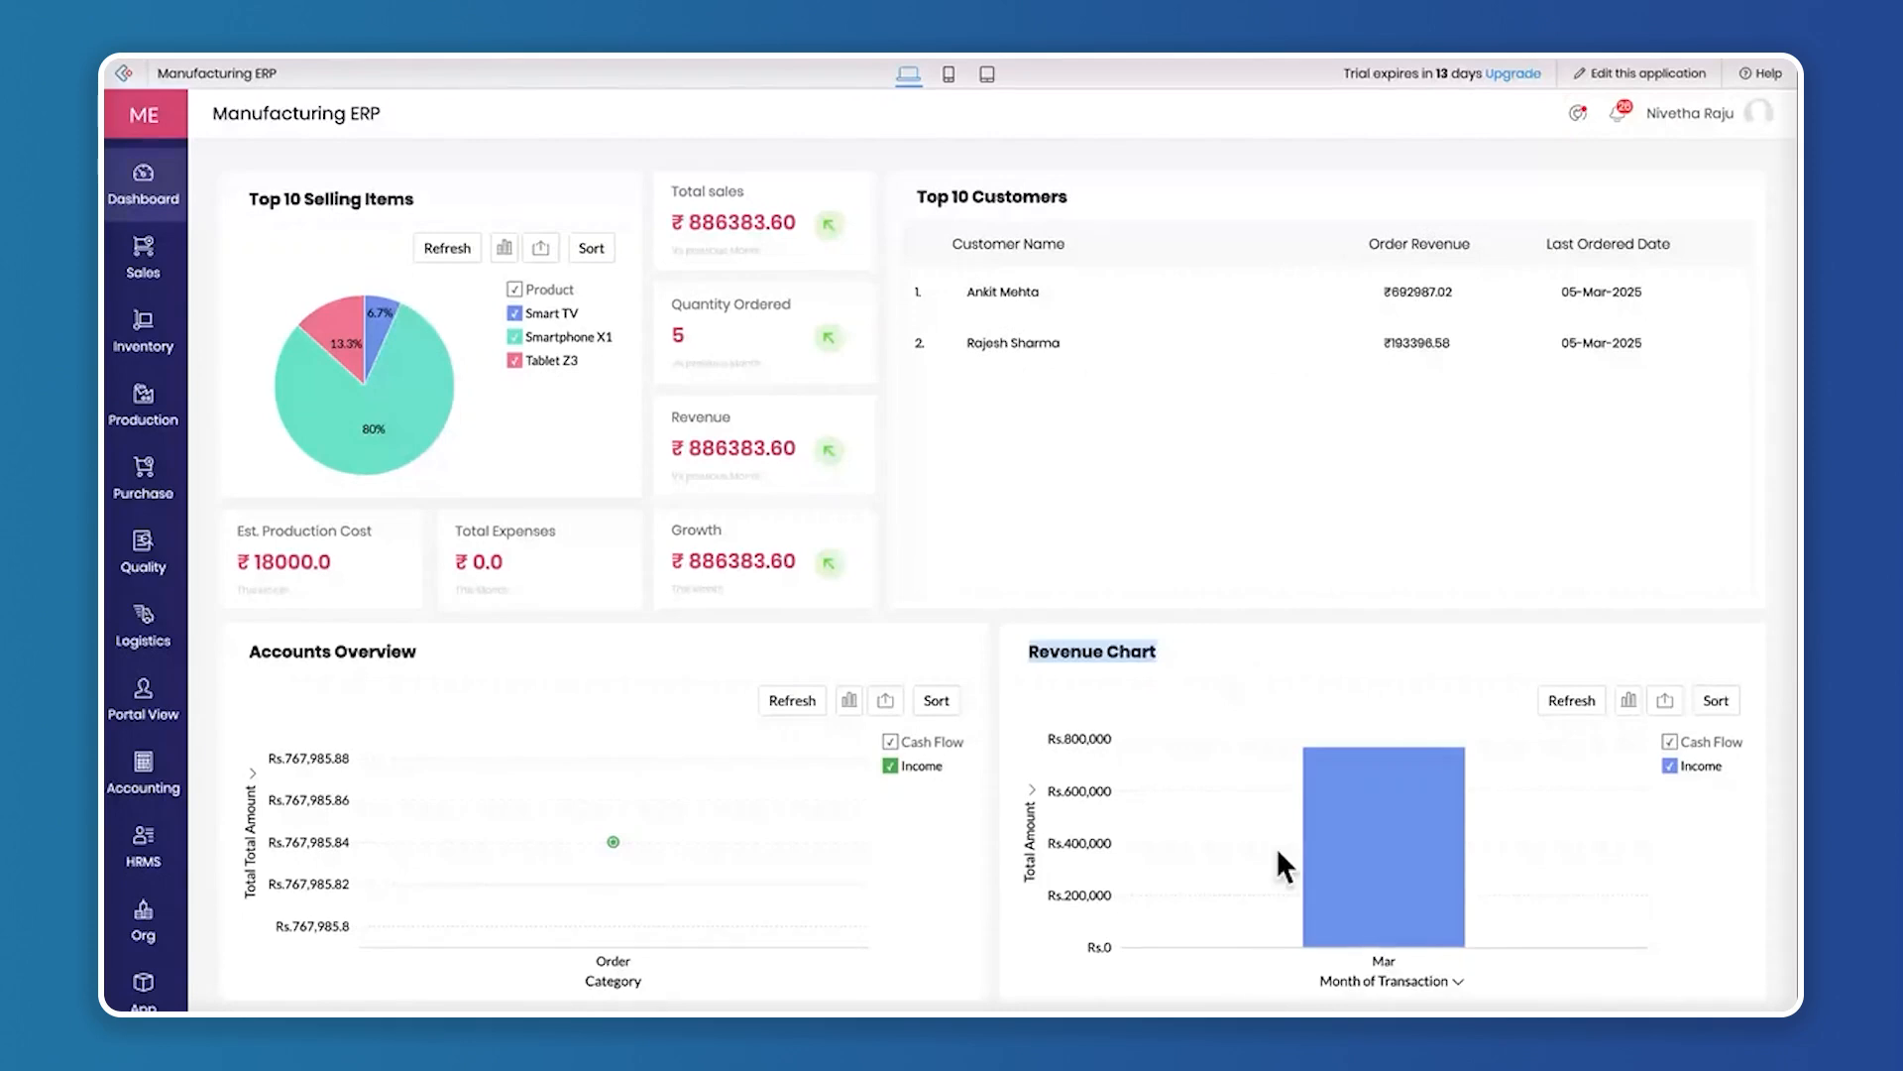
mouse_move(1434, 832)
mouse_move(1532, 783)
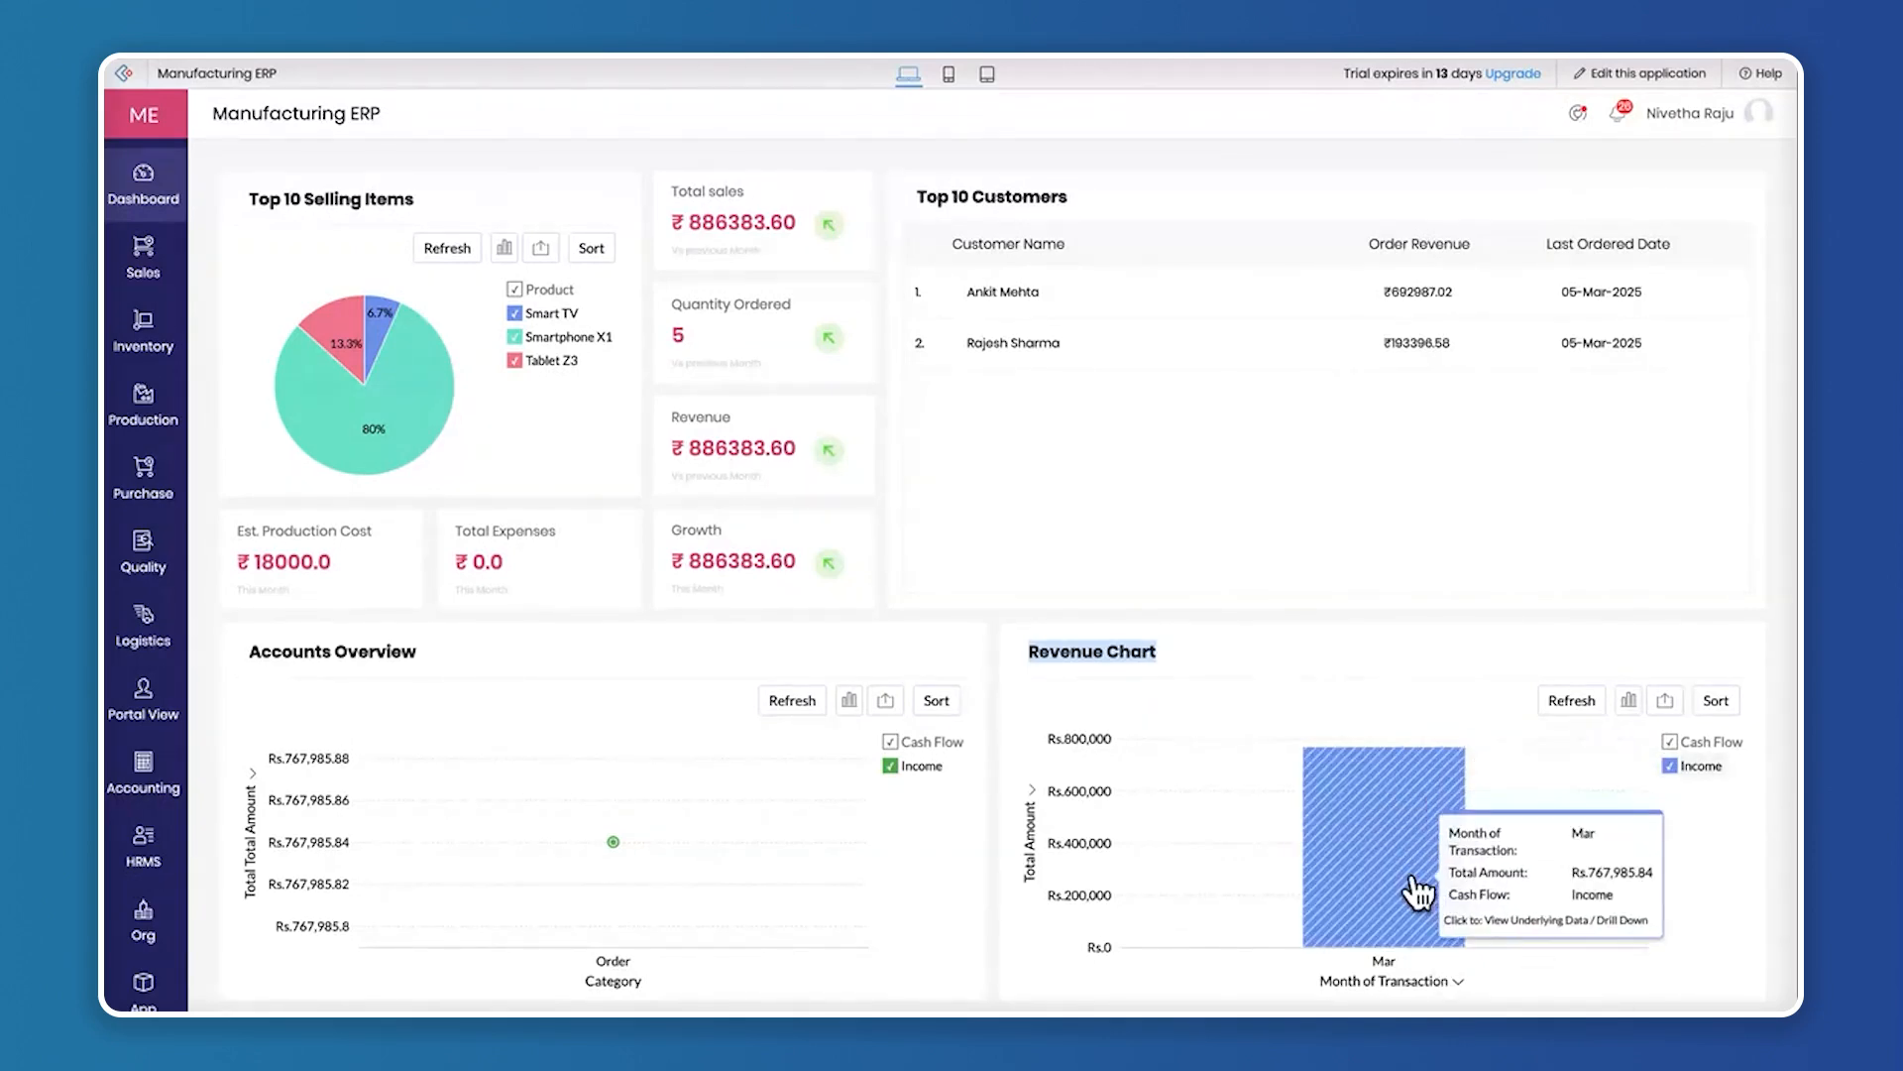
left_click(1245, 656)
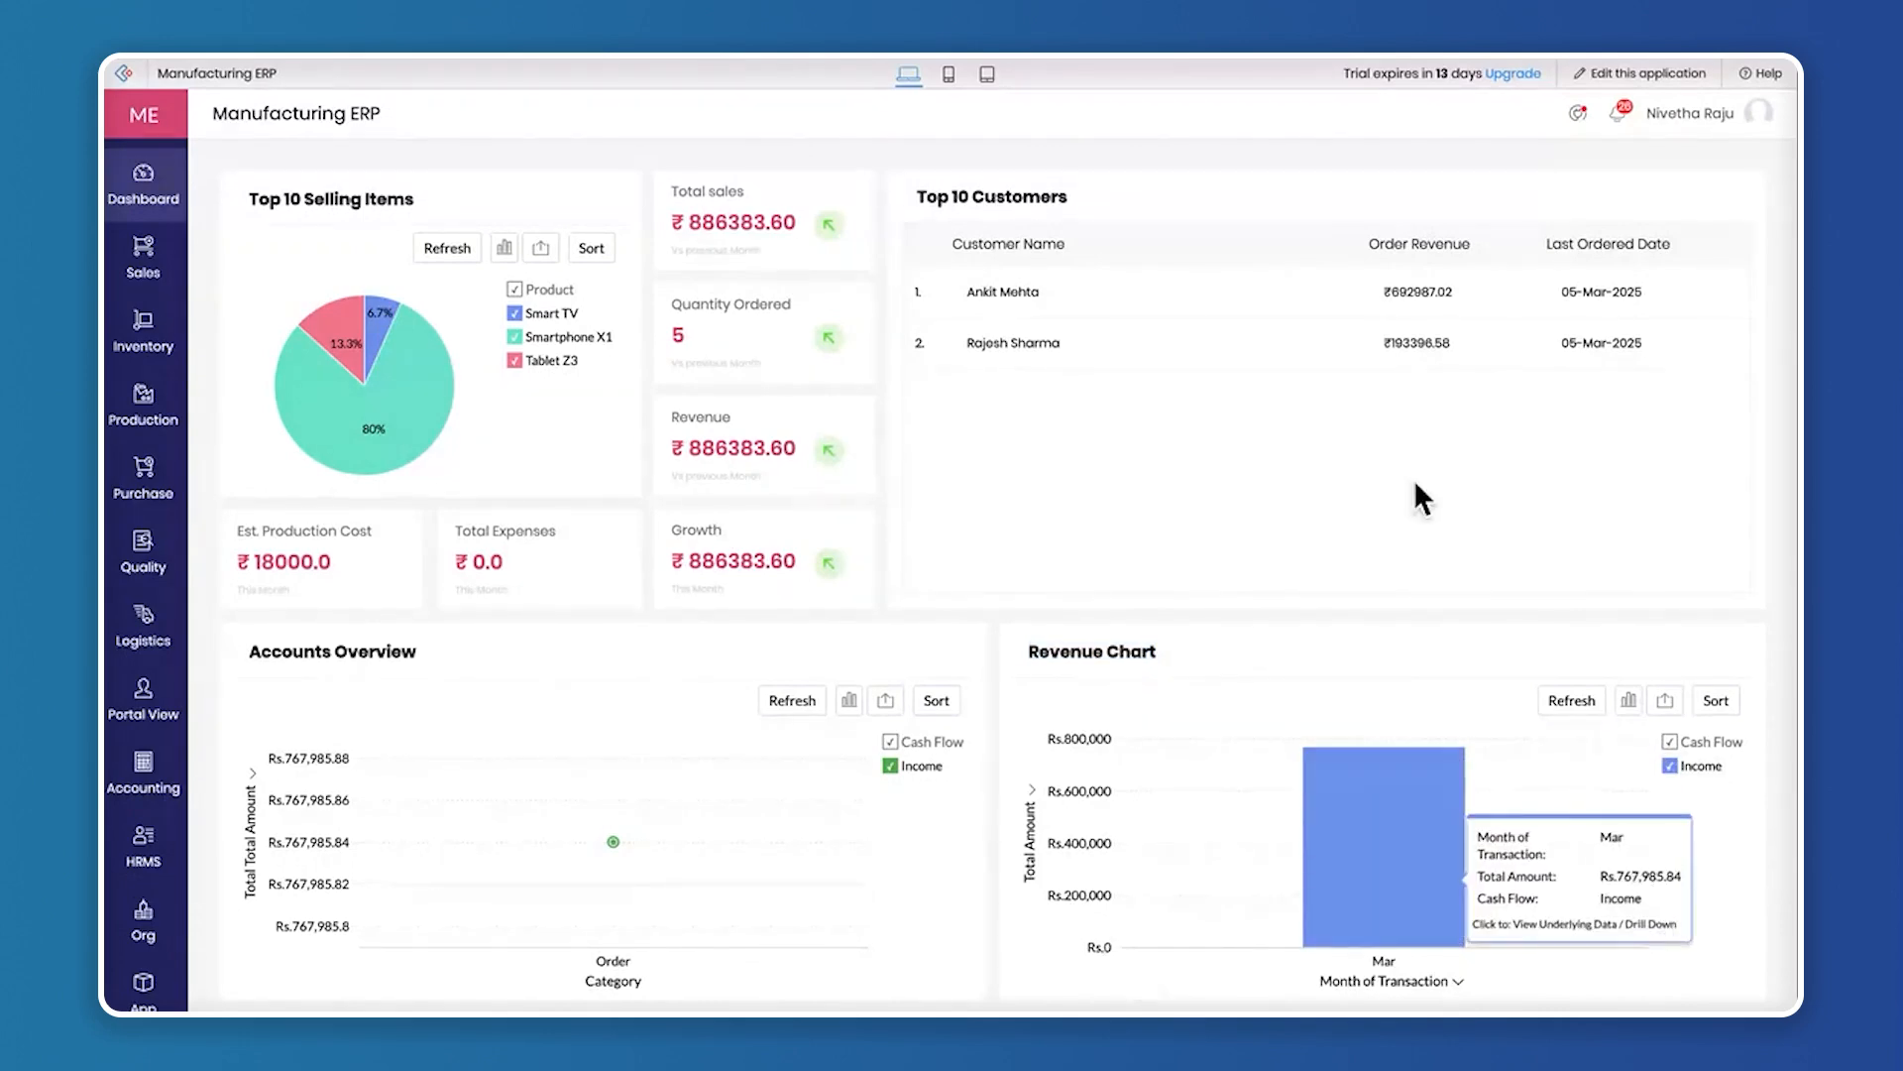
scroll(1414, 479, "down", 1)
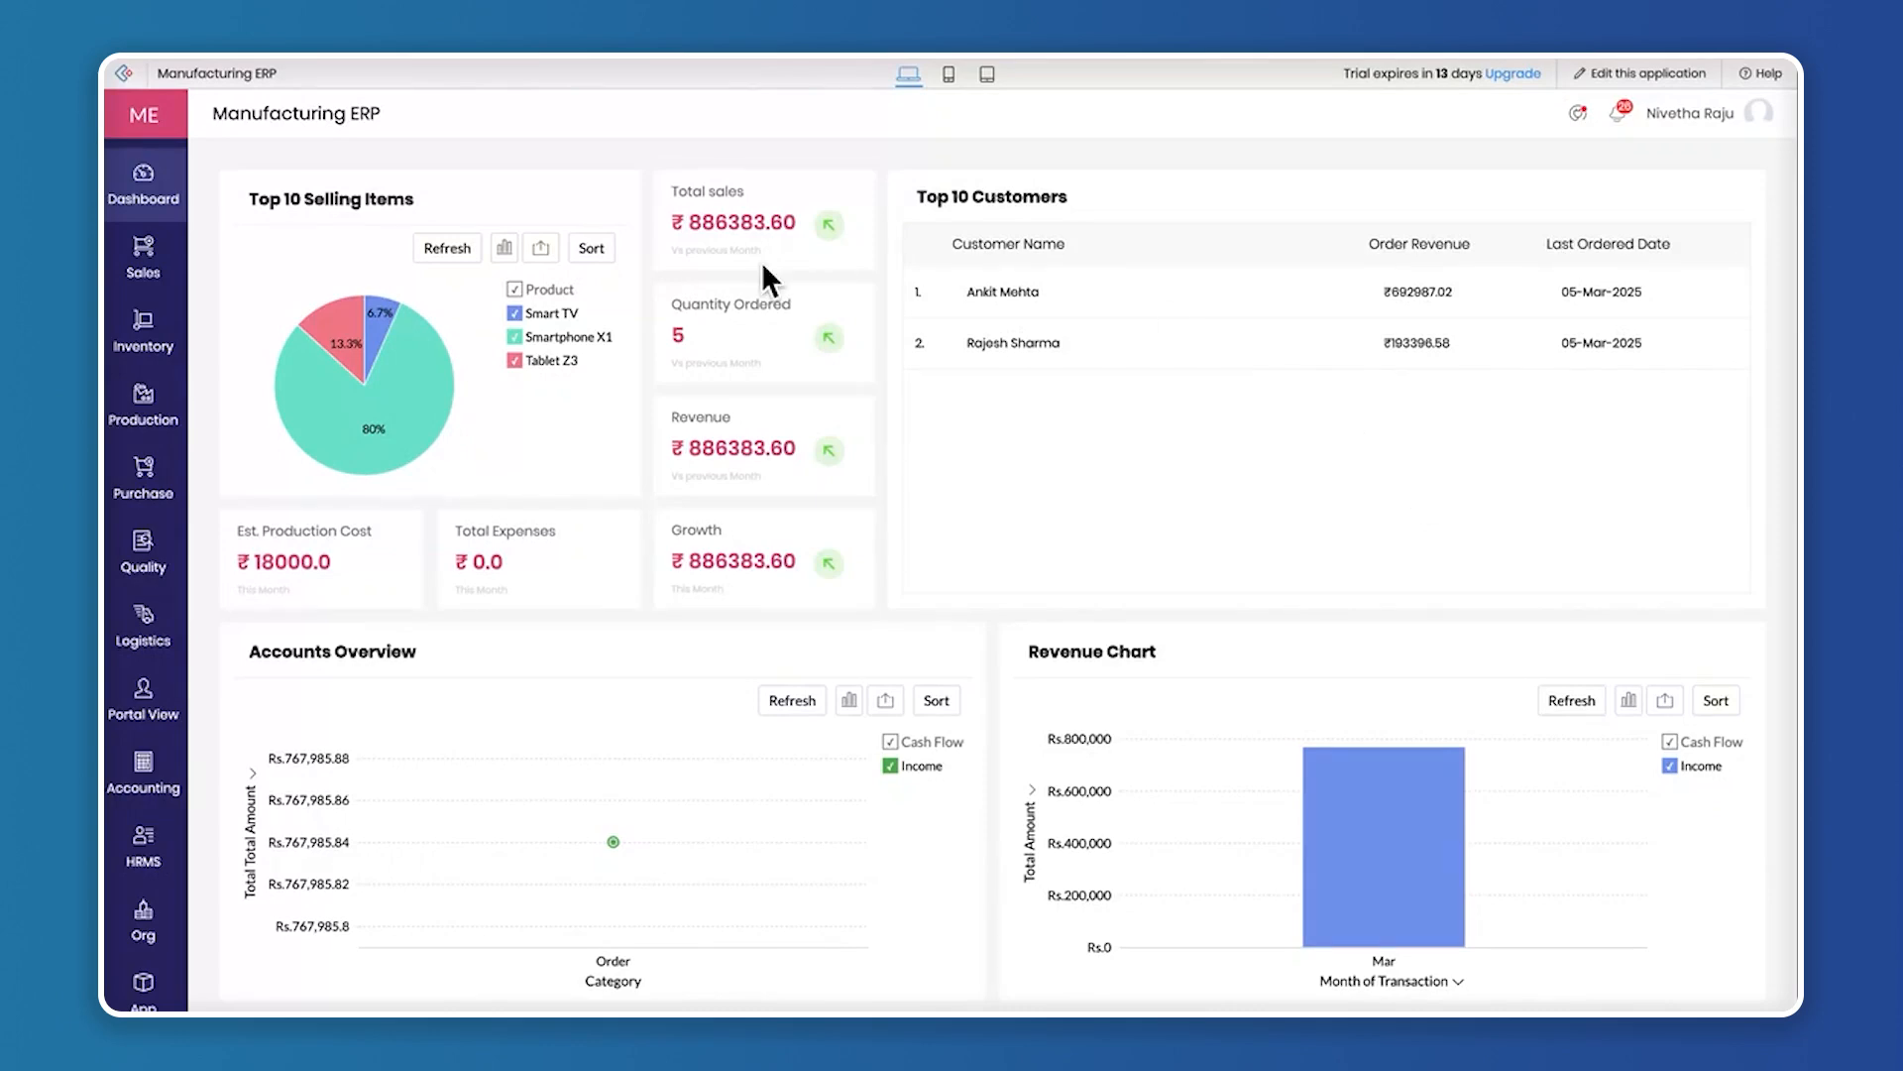
Open the organisation's company details for editing and review the company name, email, contact number, logo, address and GSTIN fields
scroll(149, 769, "down", 1)
mouse_move(149, 768)
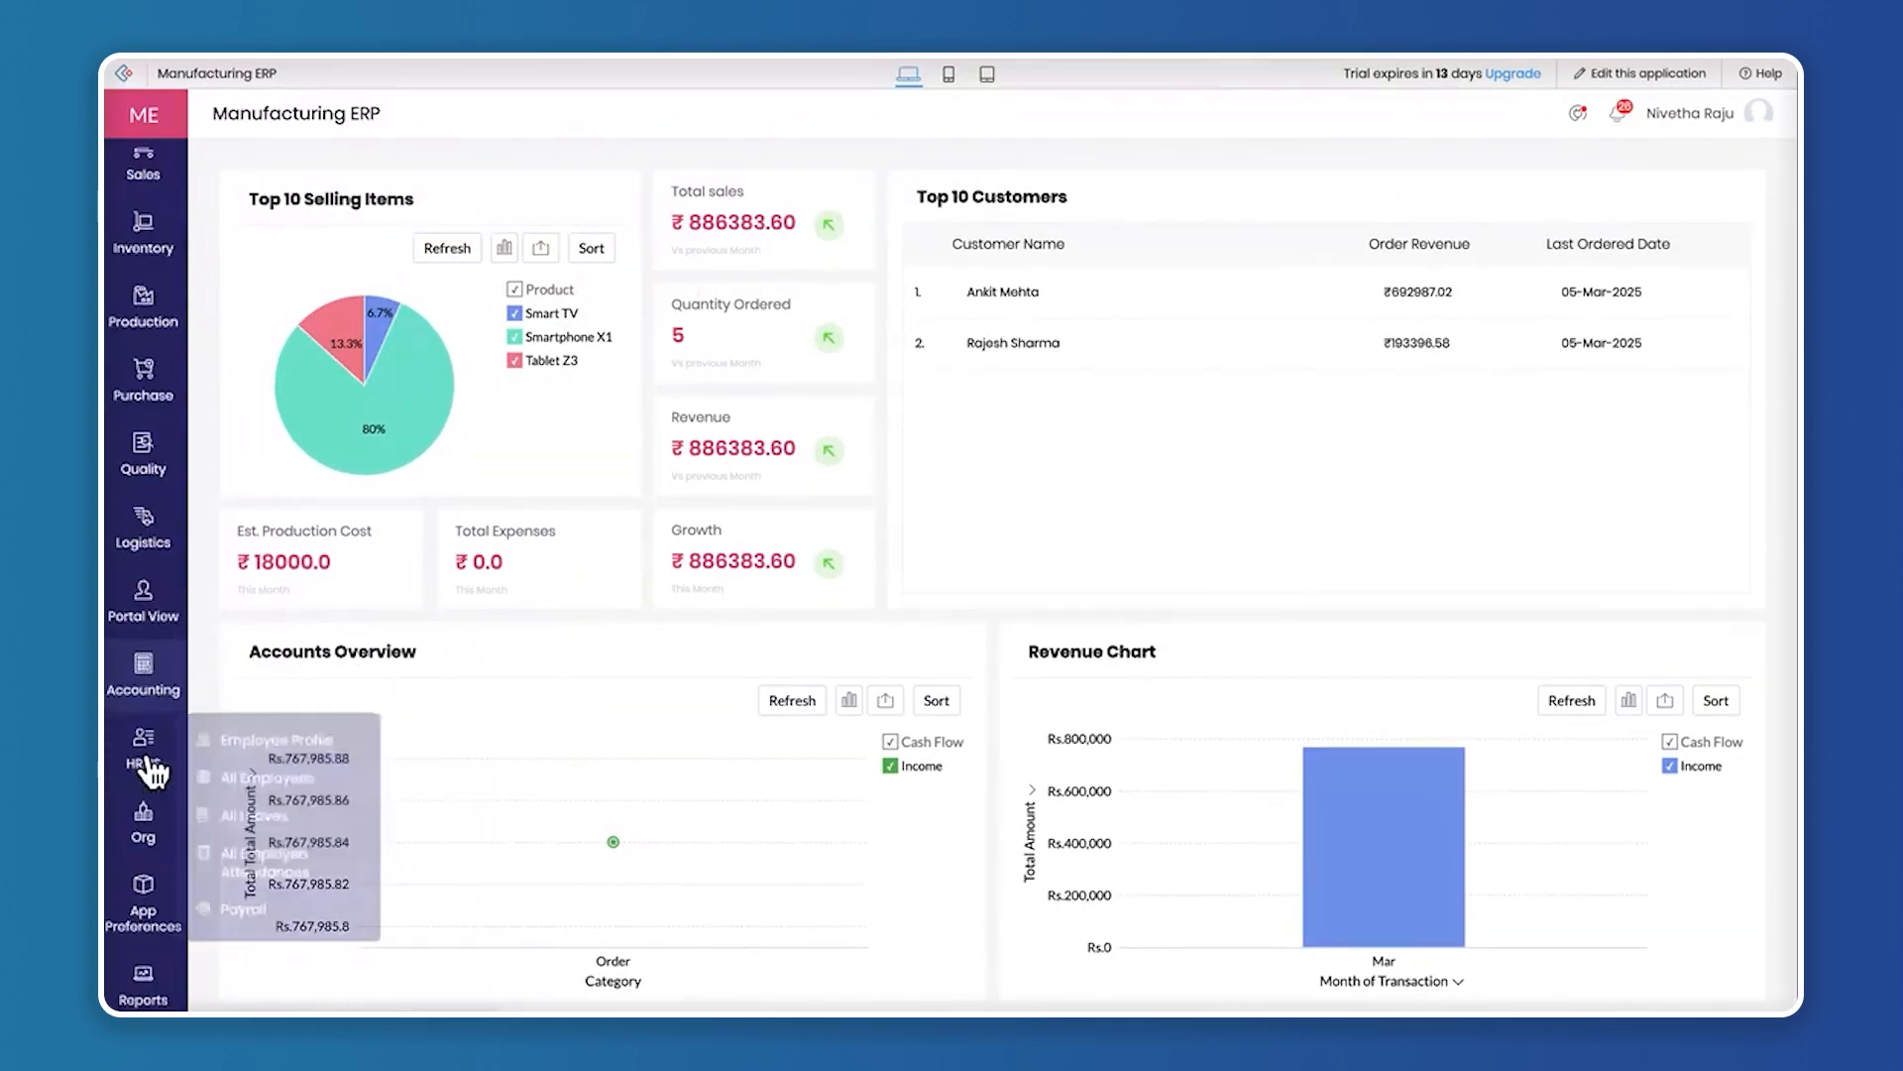
left_click(142, 825)
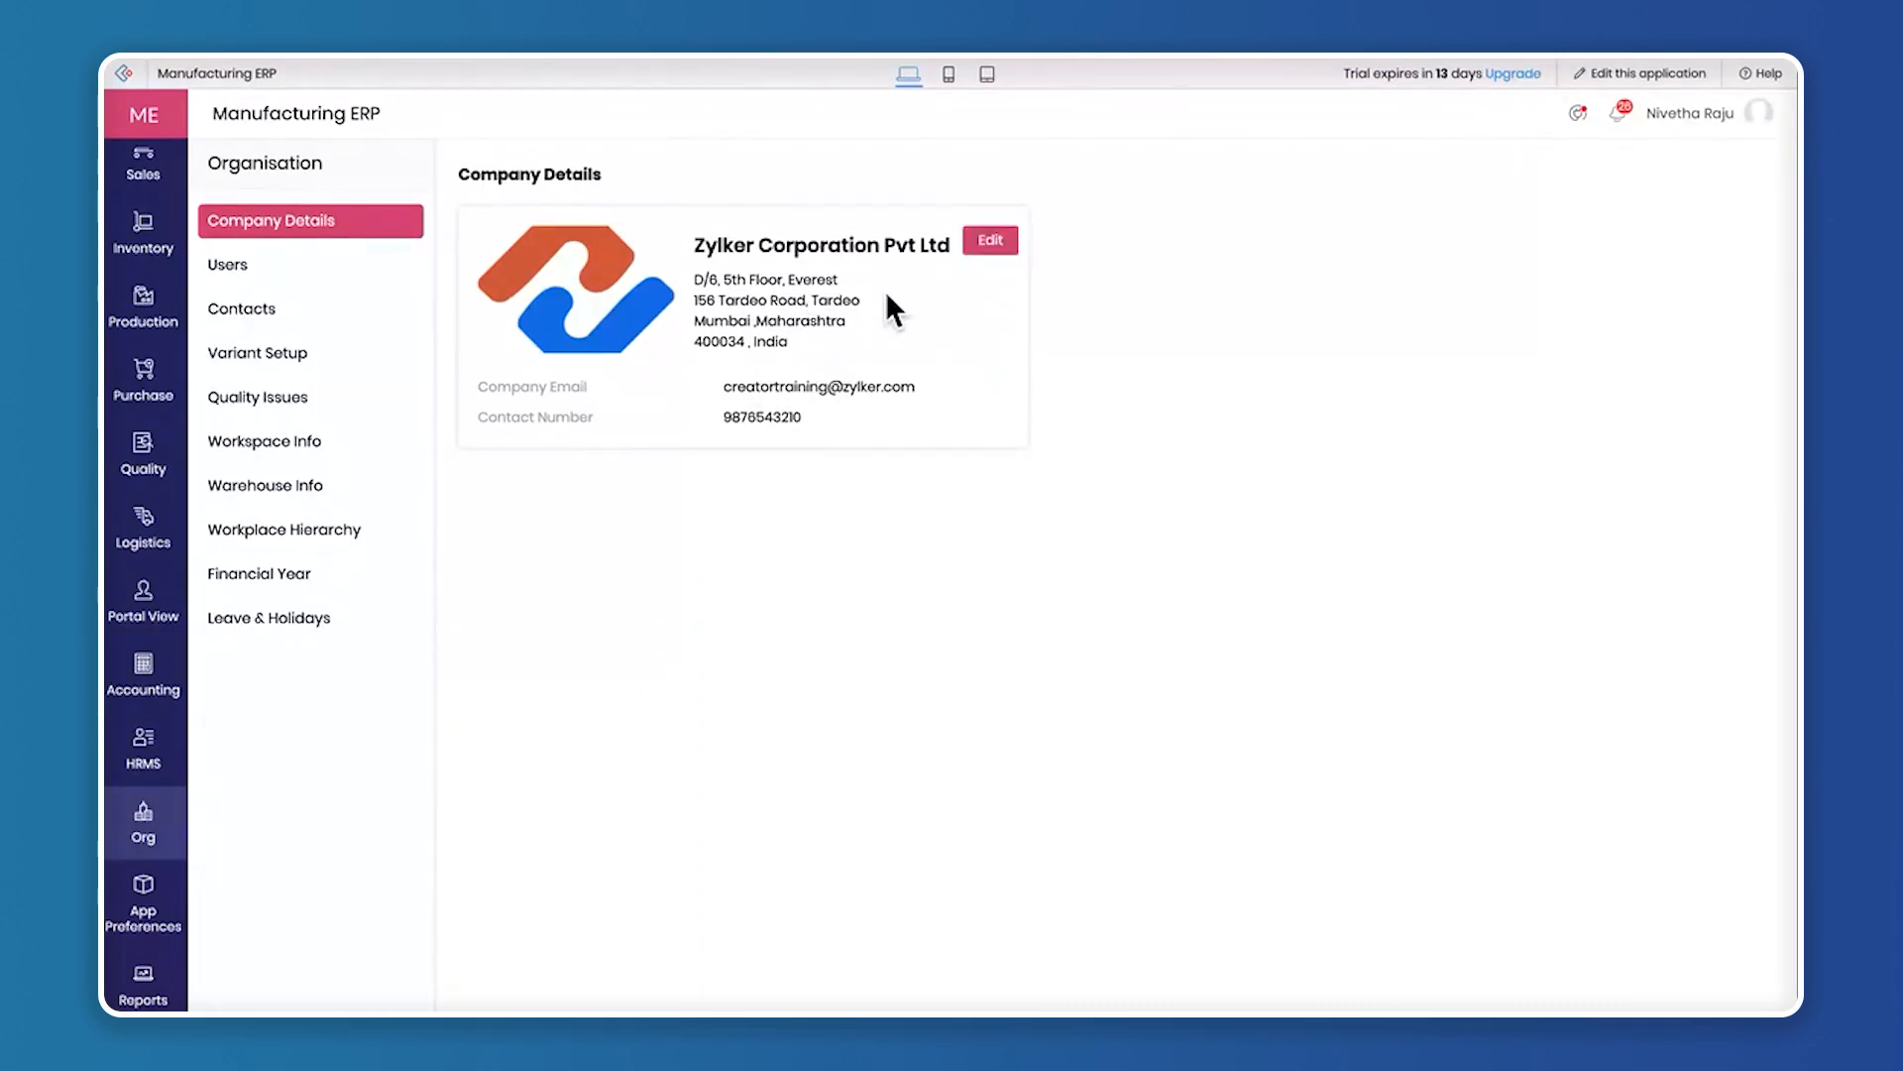
left_click(991, 241)
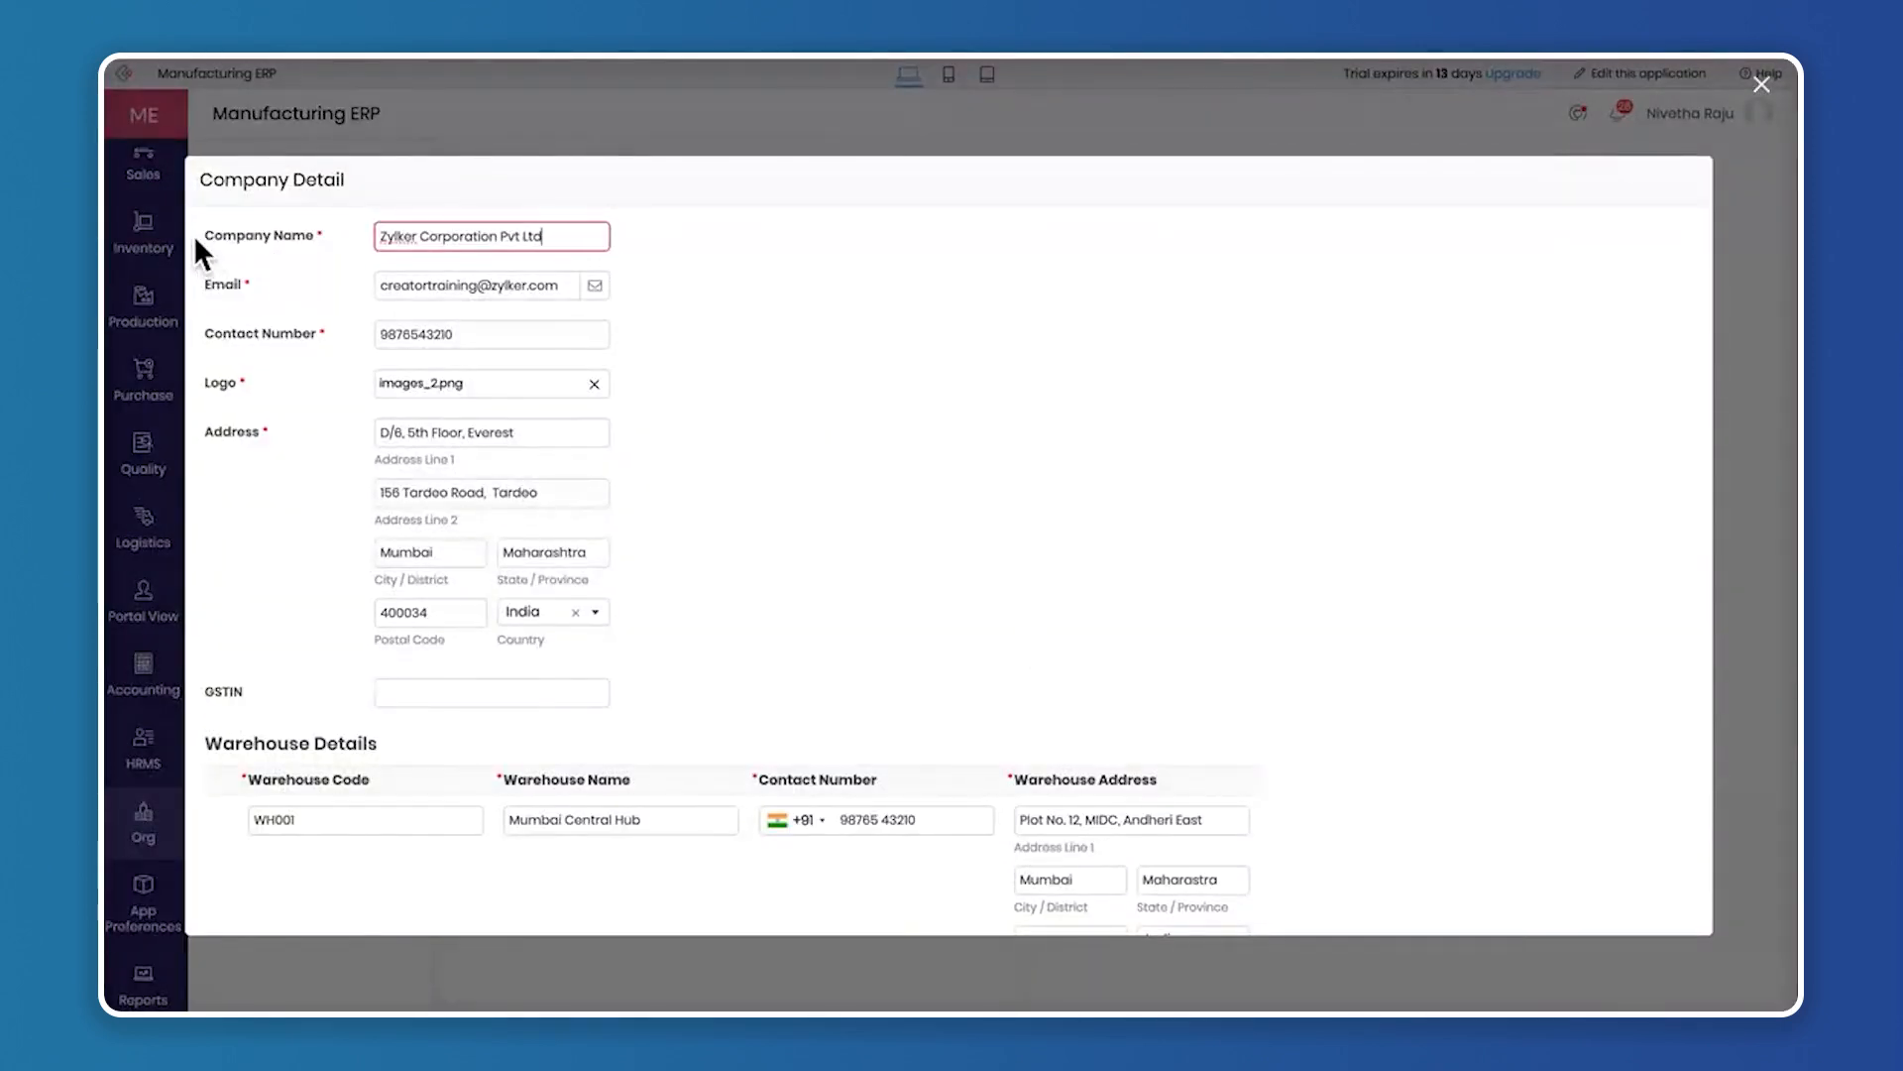
left_click_drag(194, 235, 341, 234)
left_click(733, 262)
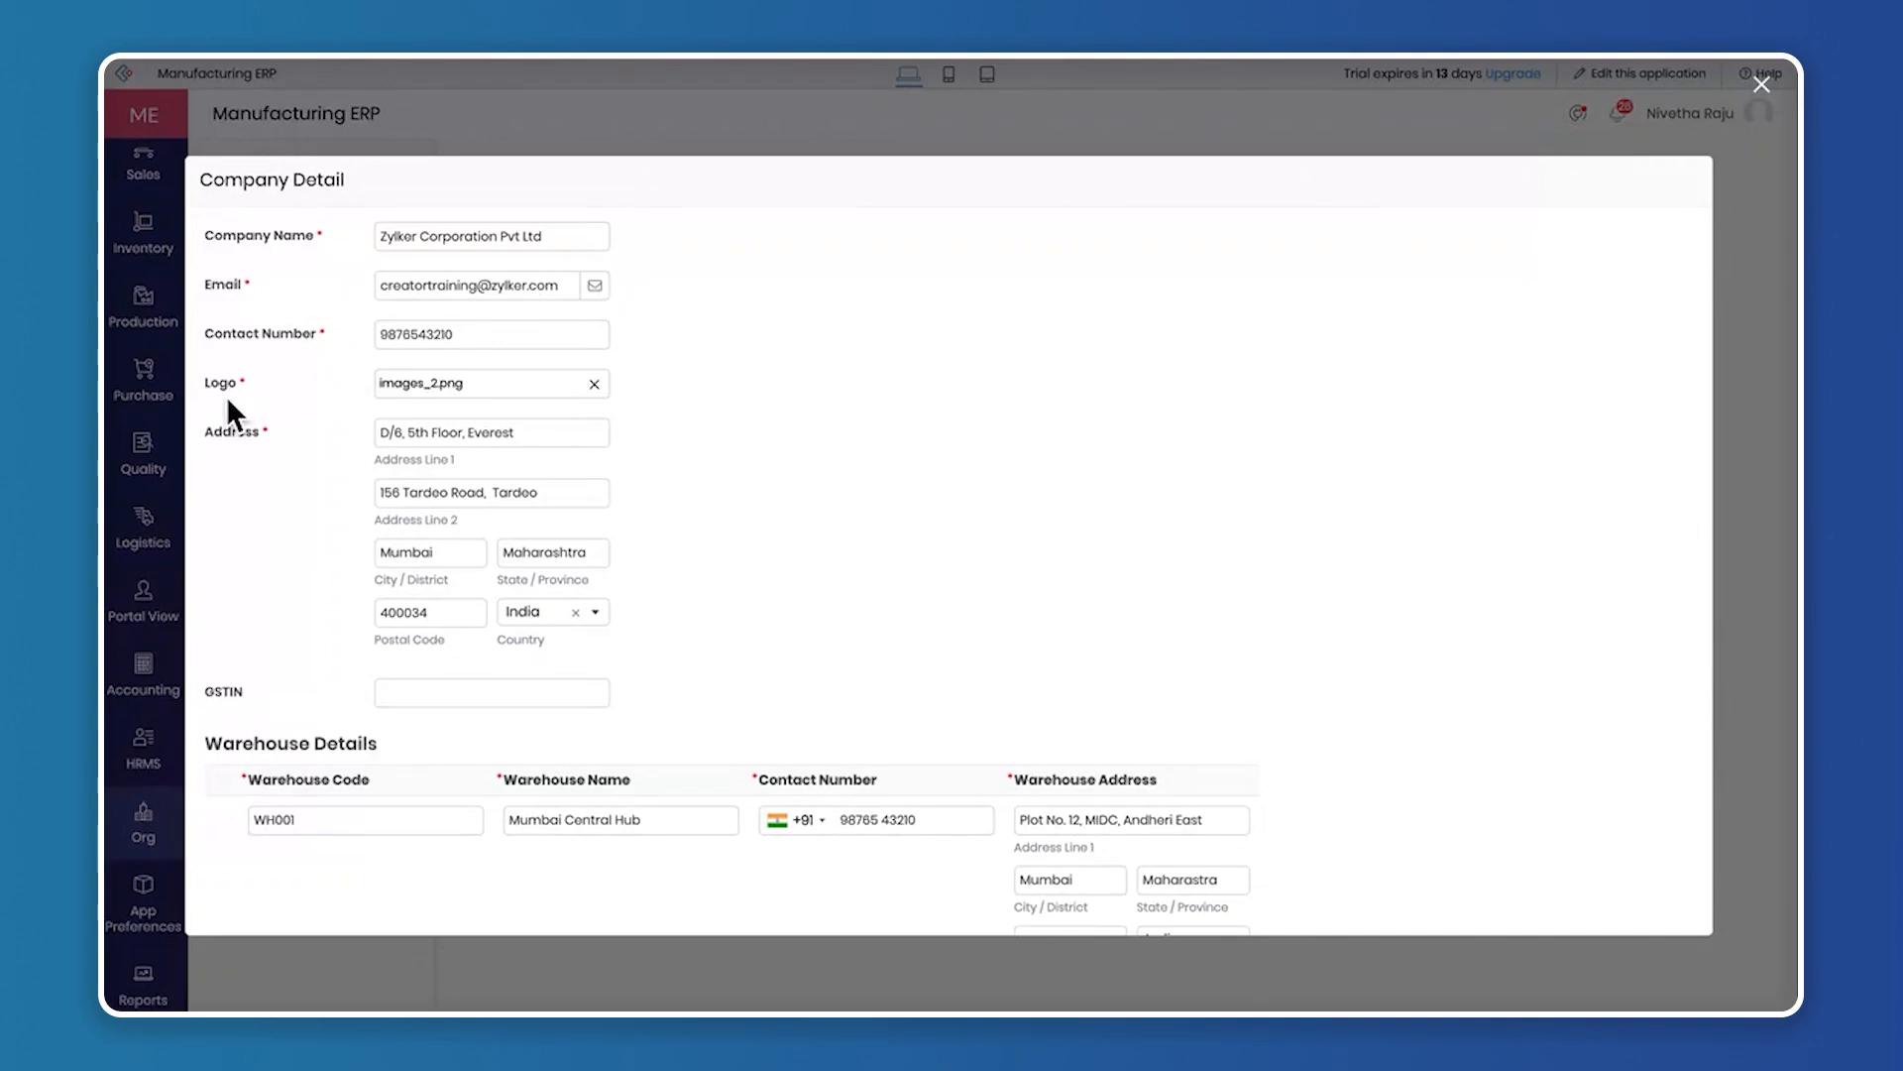
scroll(403, 521, "down", 3)
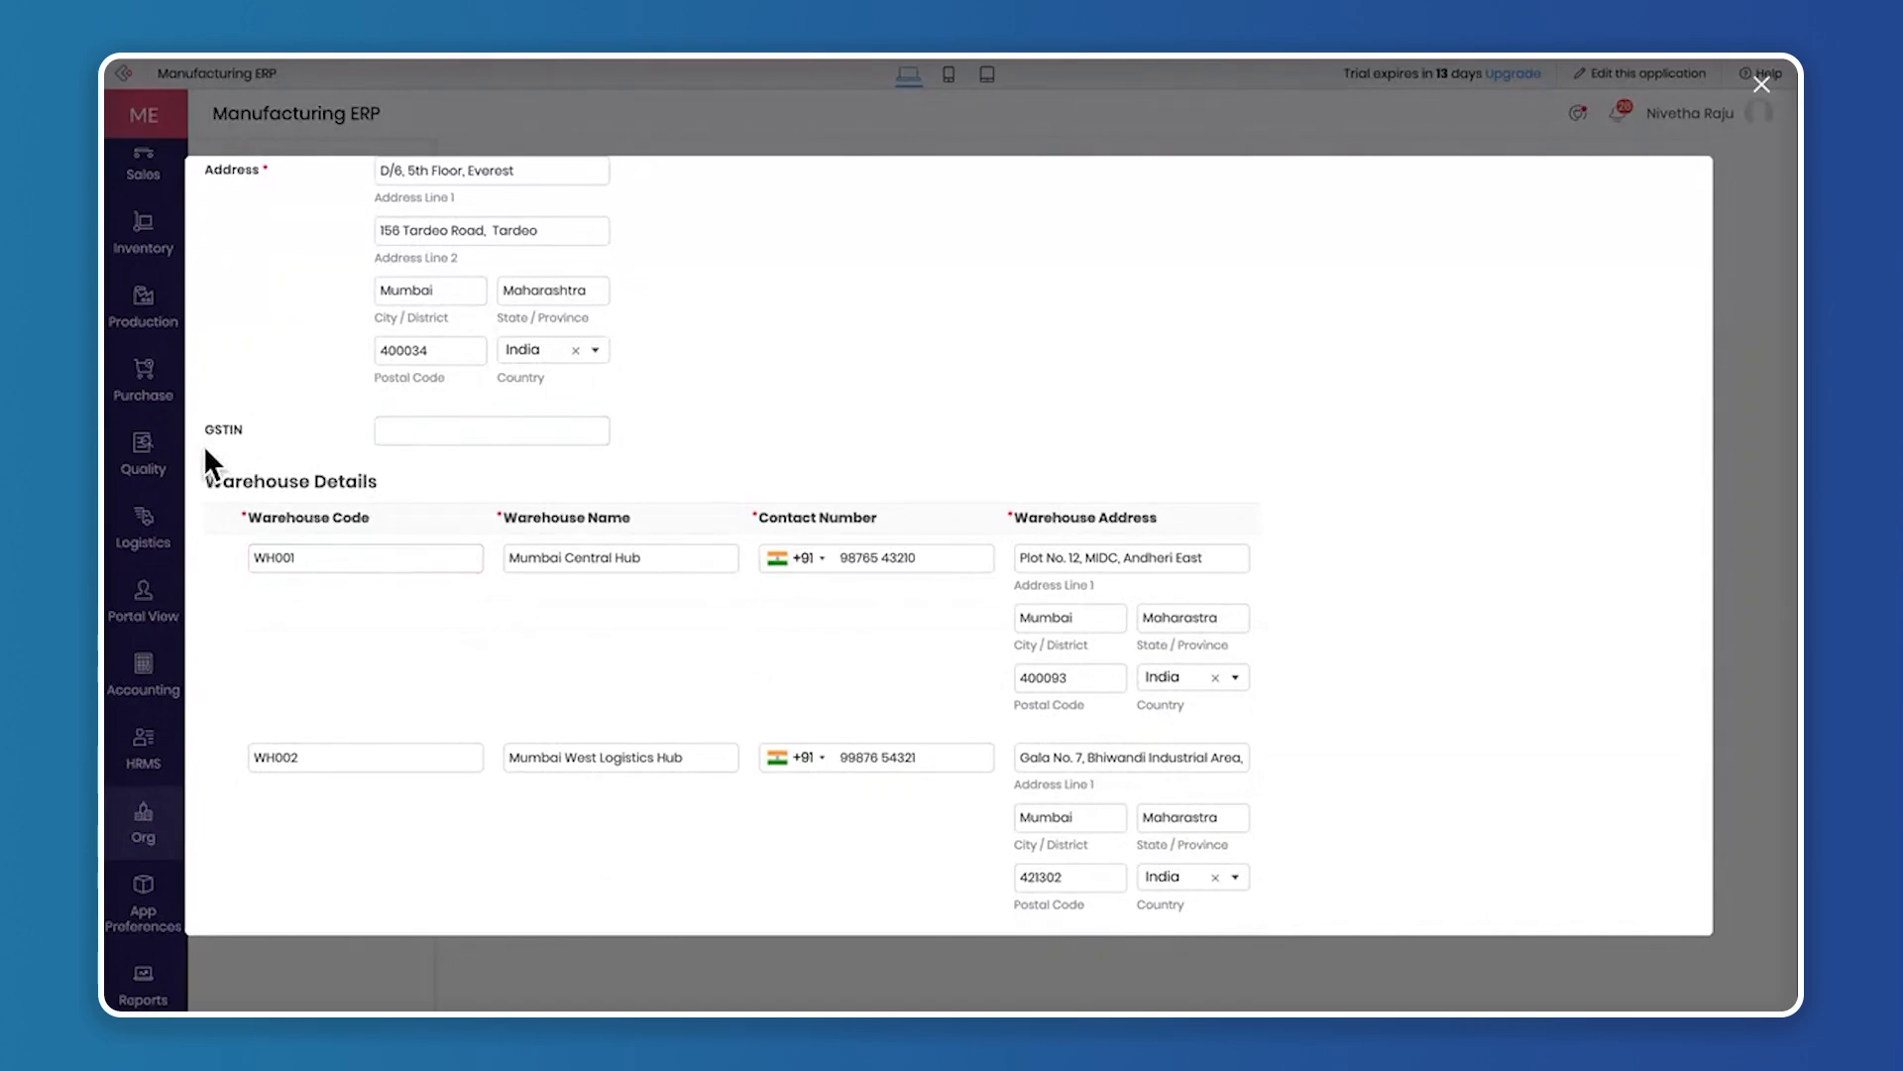
scroll(331, 521, "down", 2)
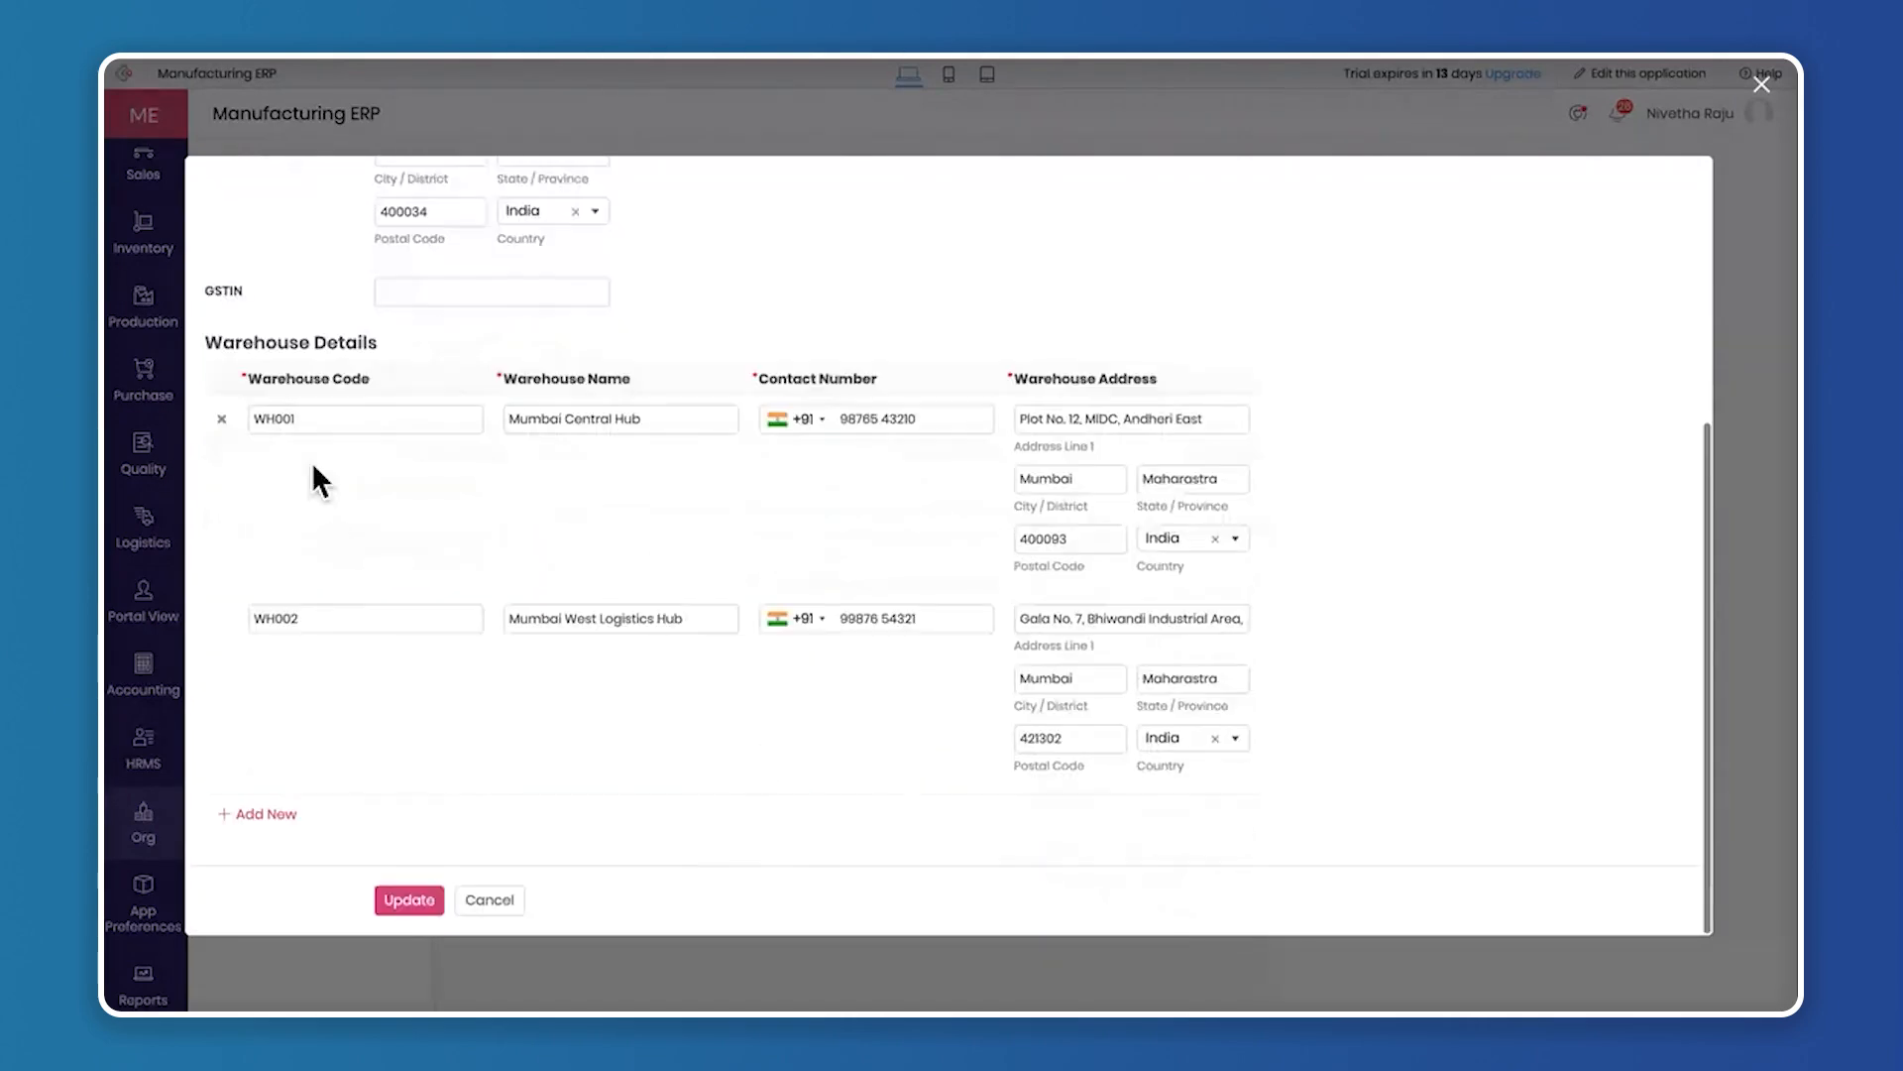
Review the Warehouse Details section, add a blank warehouse row and remove it again
left_click_drag(298, 338, 421, 338)
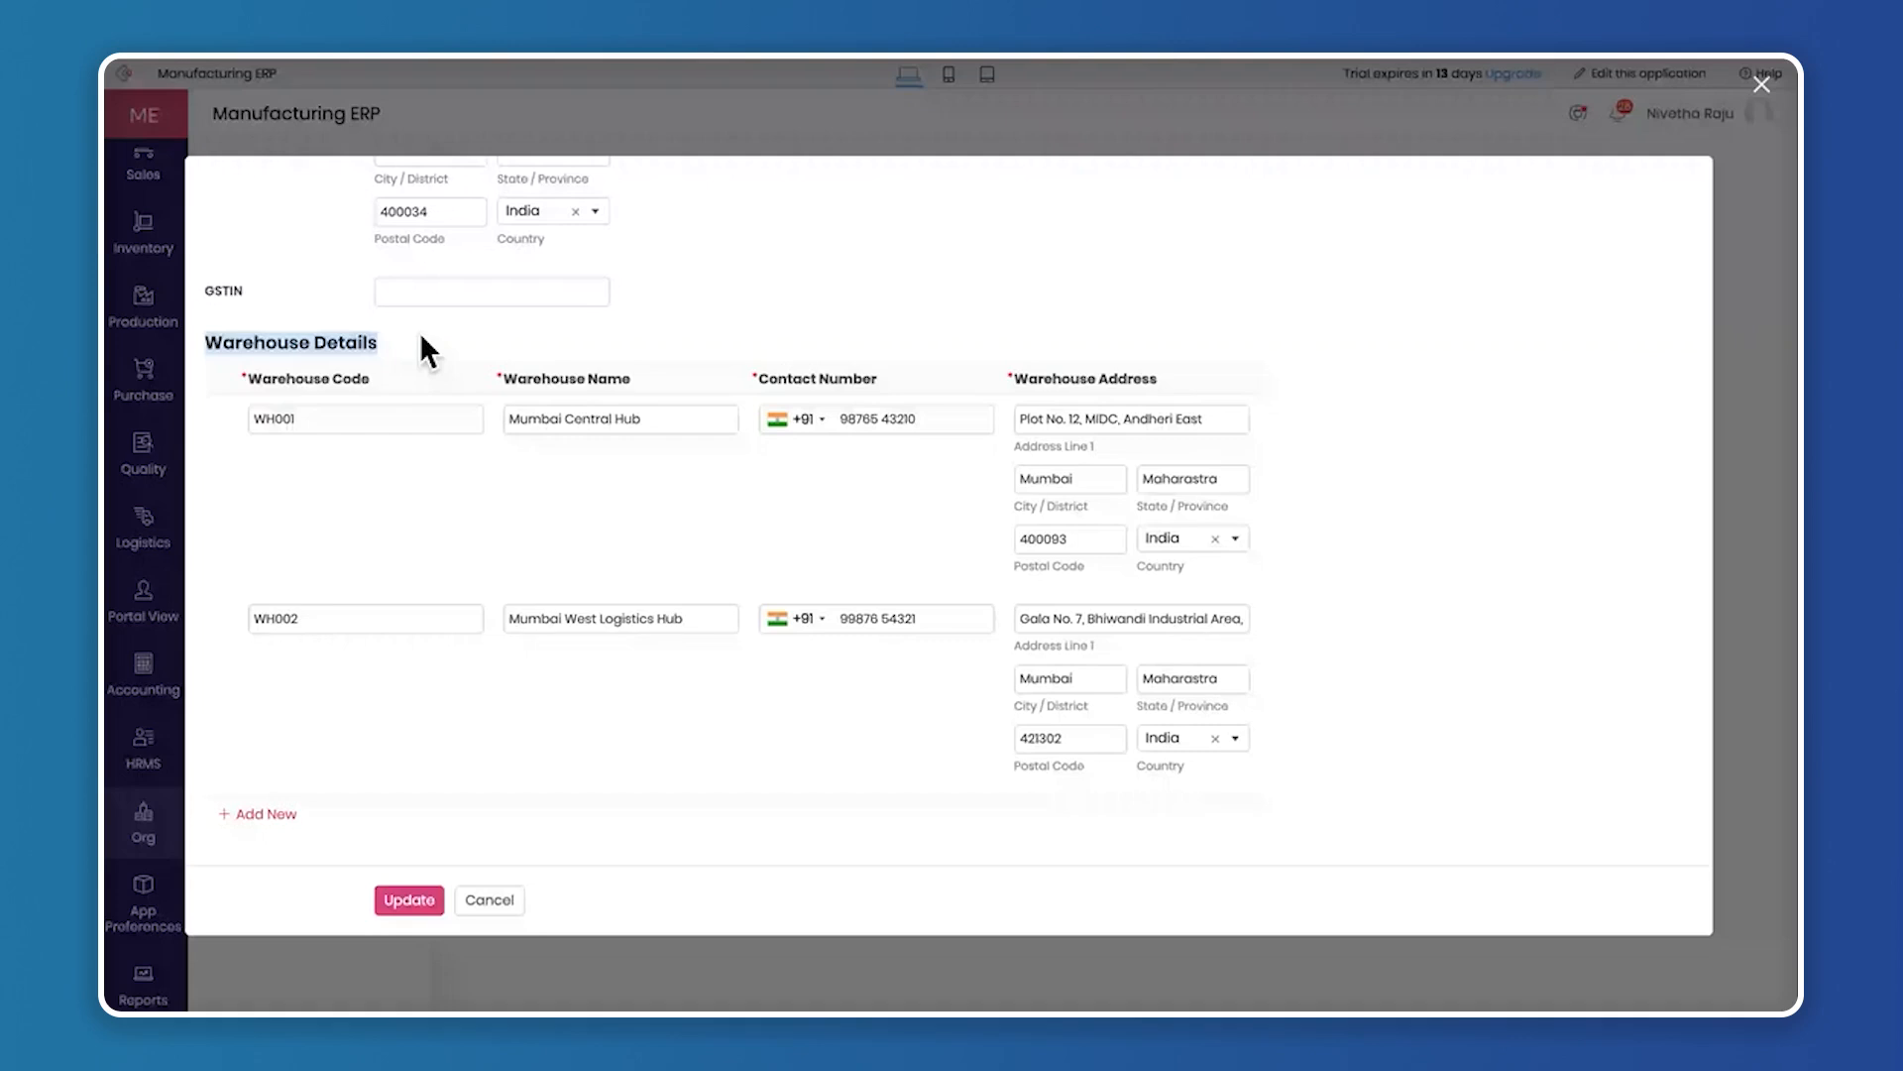
left_click(419, 349)
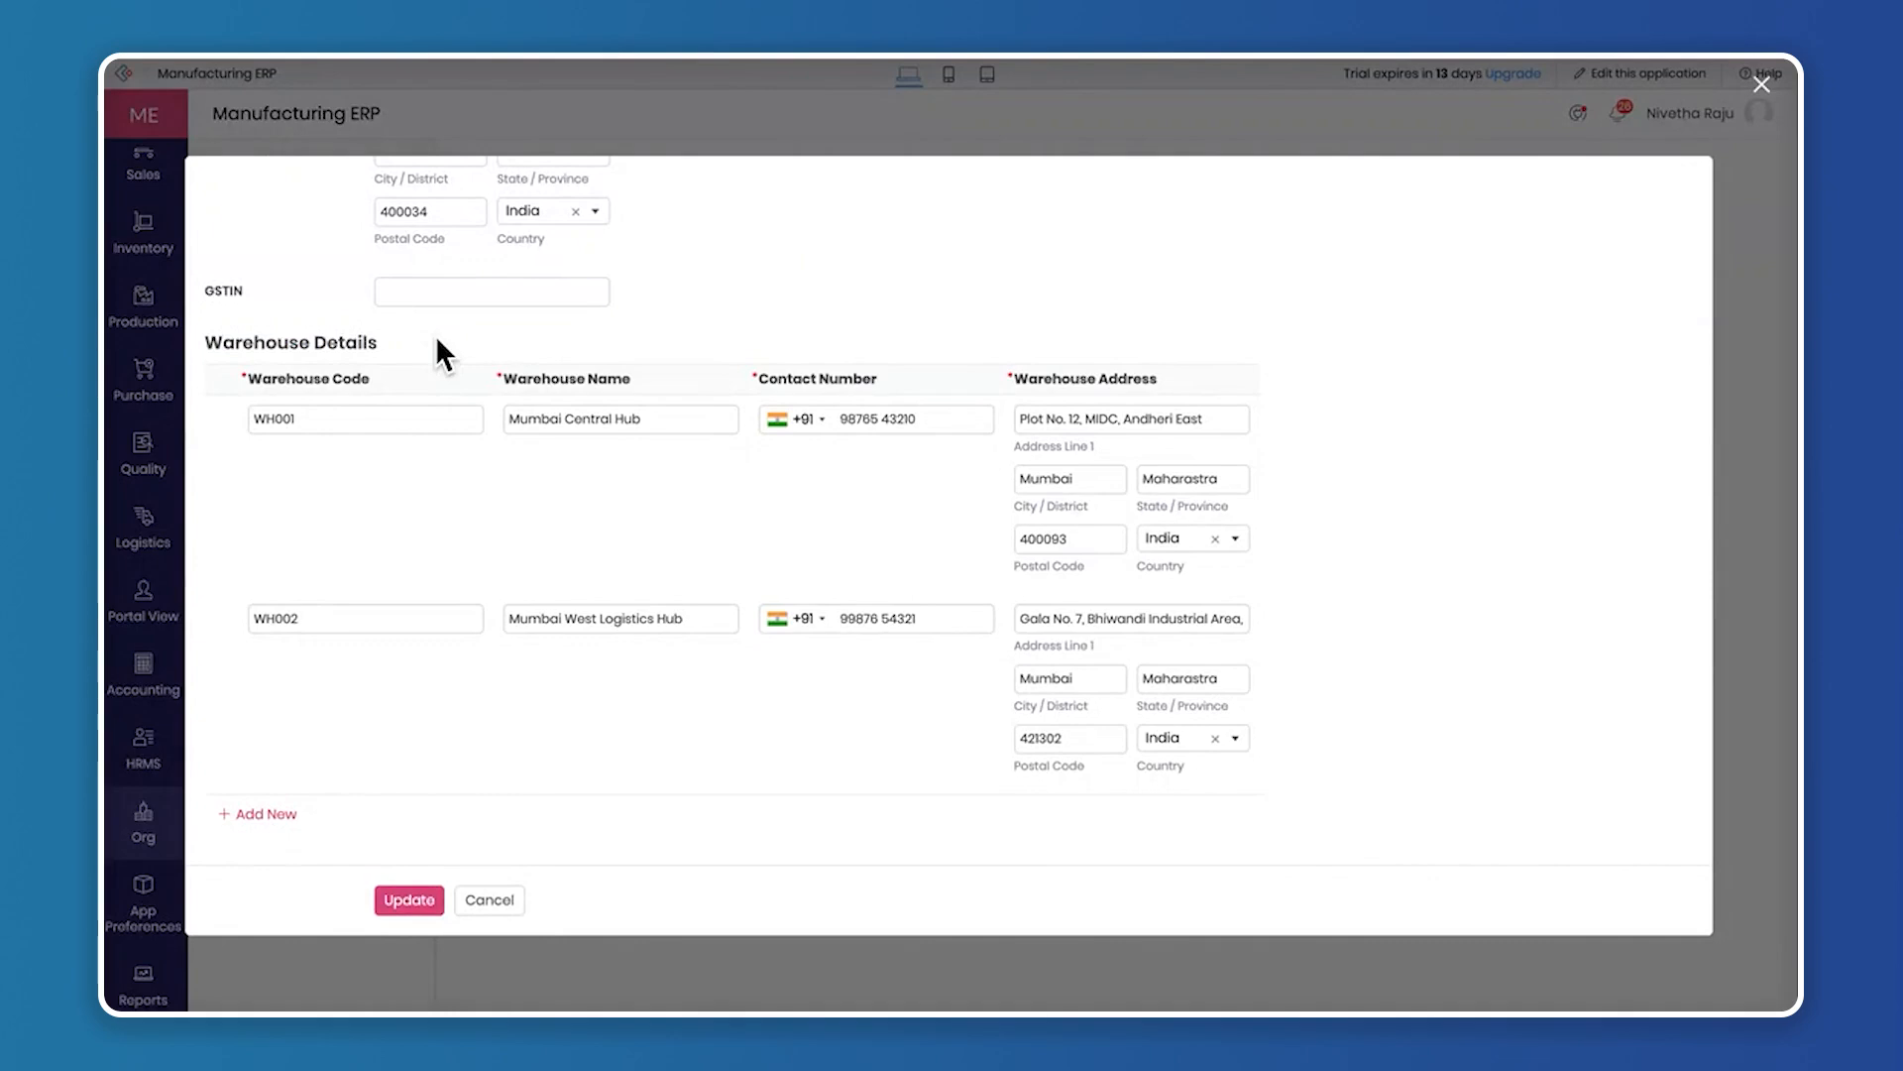
left_click_drag(206, 343, 462, 344)
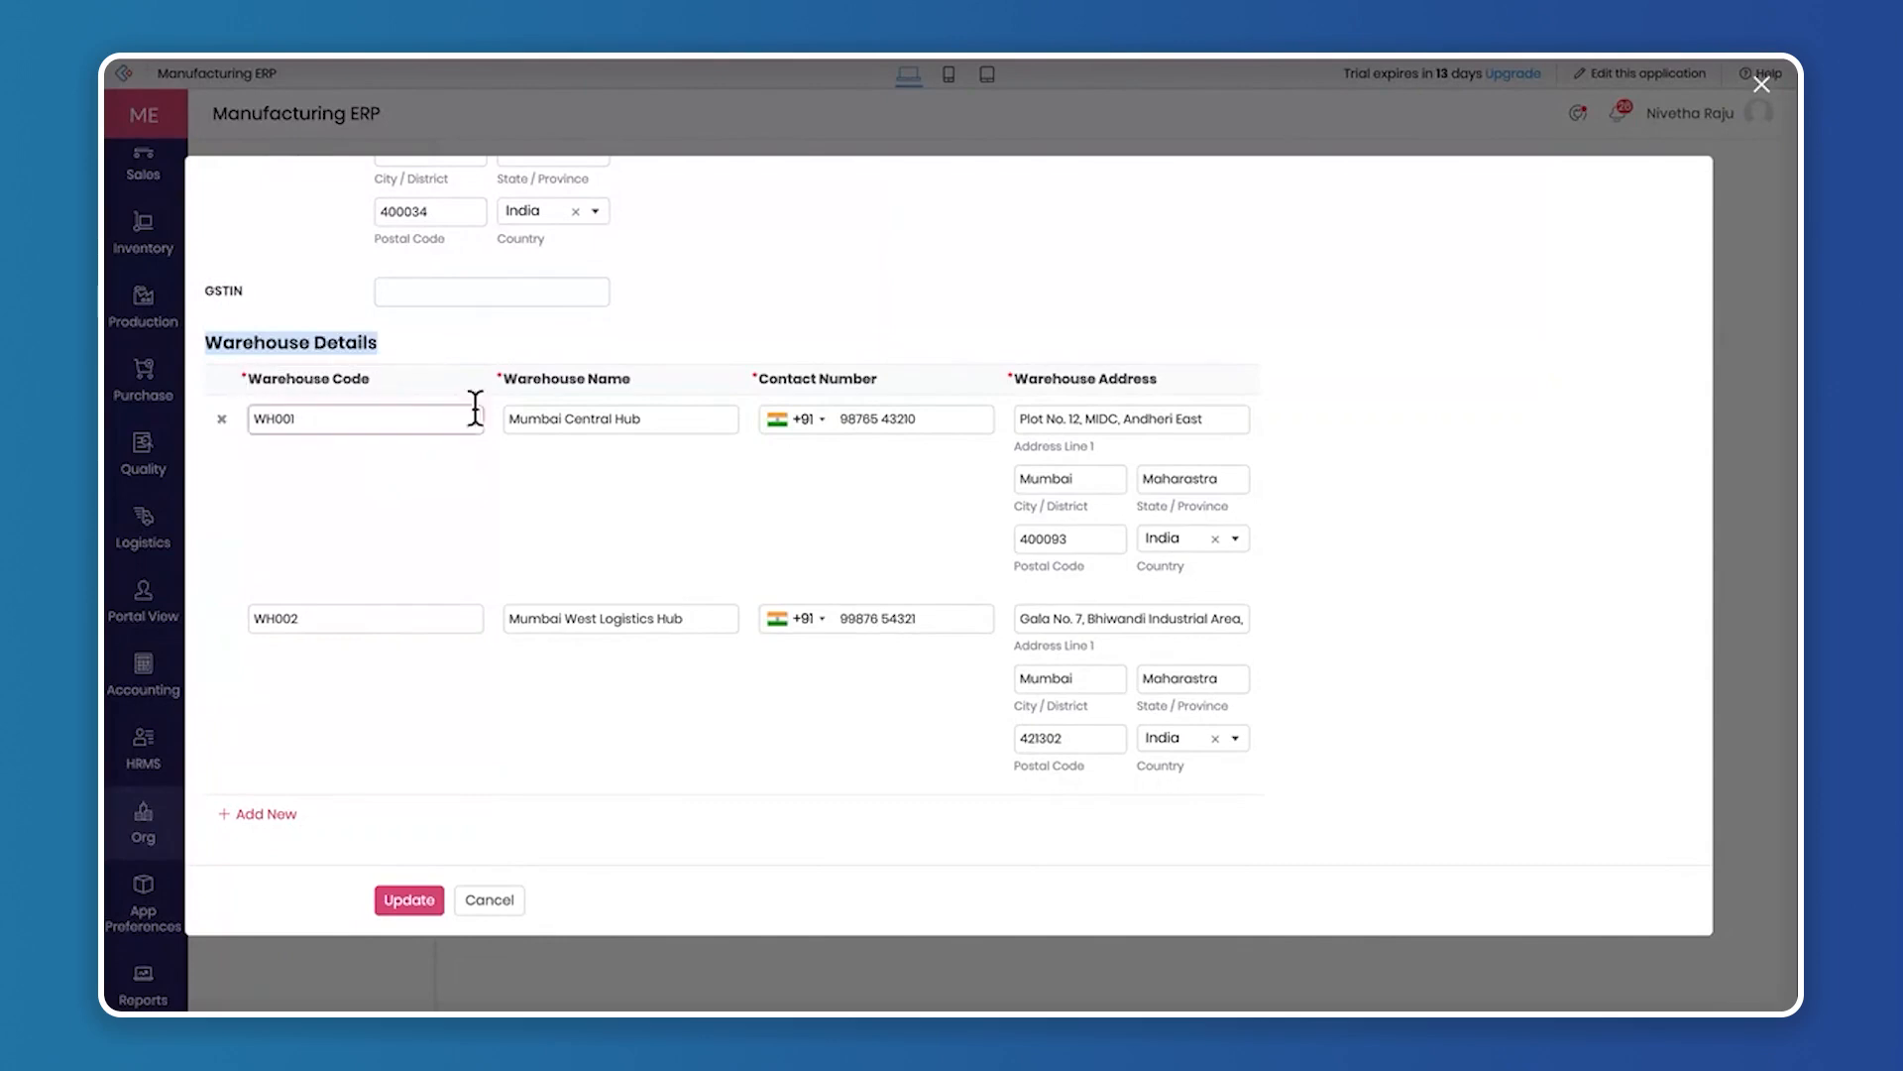
left_click(268, 814)
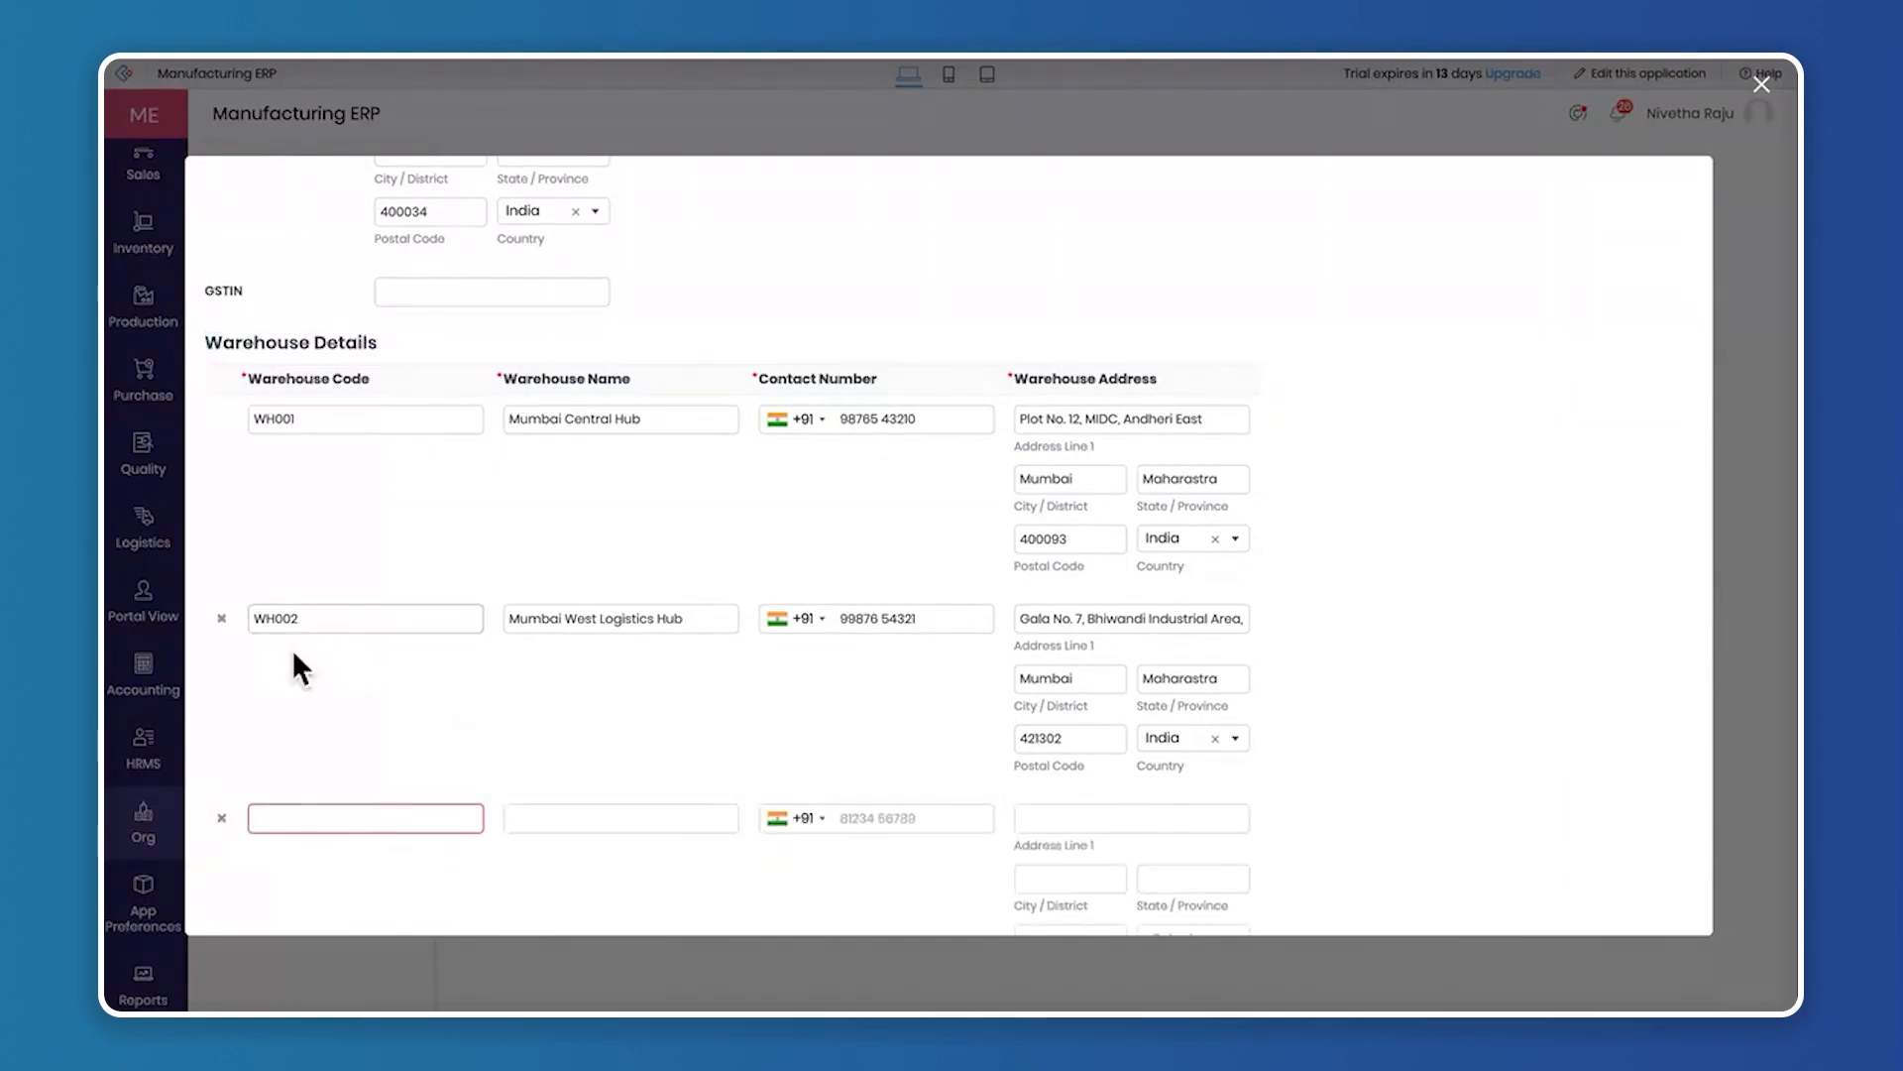
left_click(221, 817)
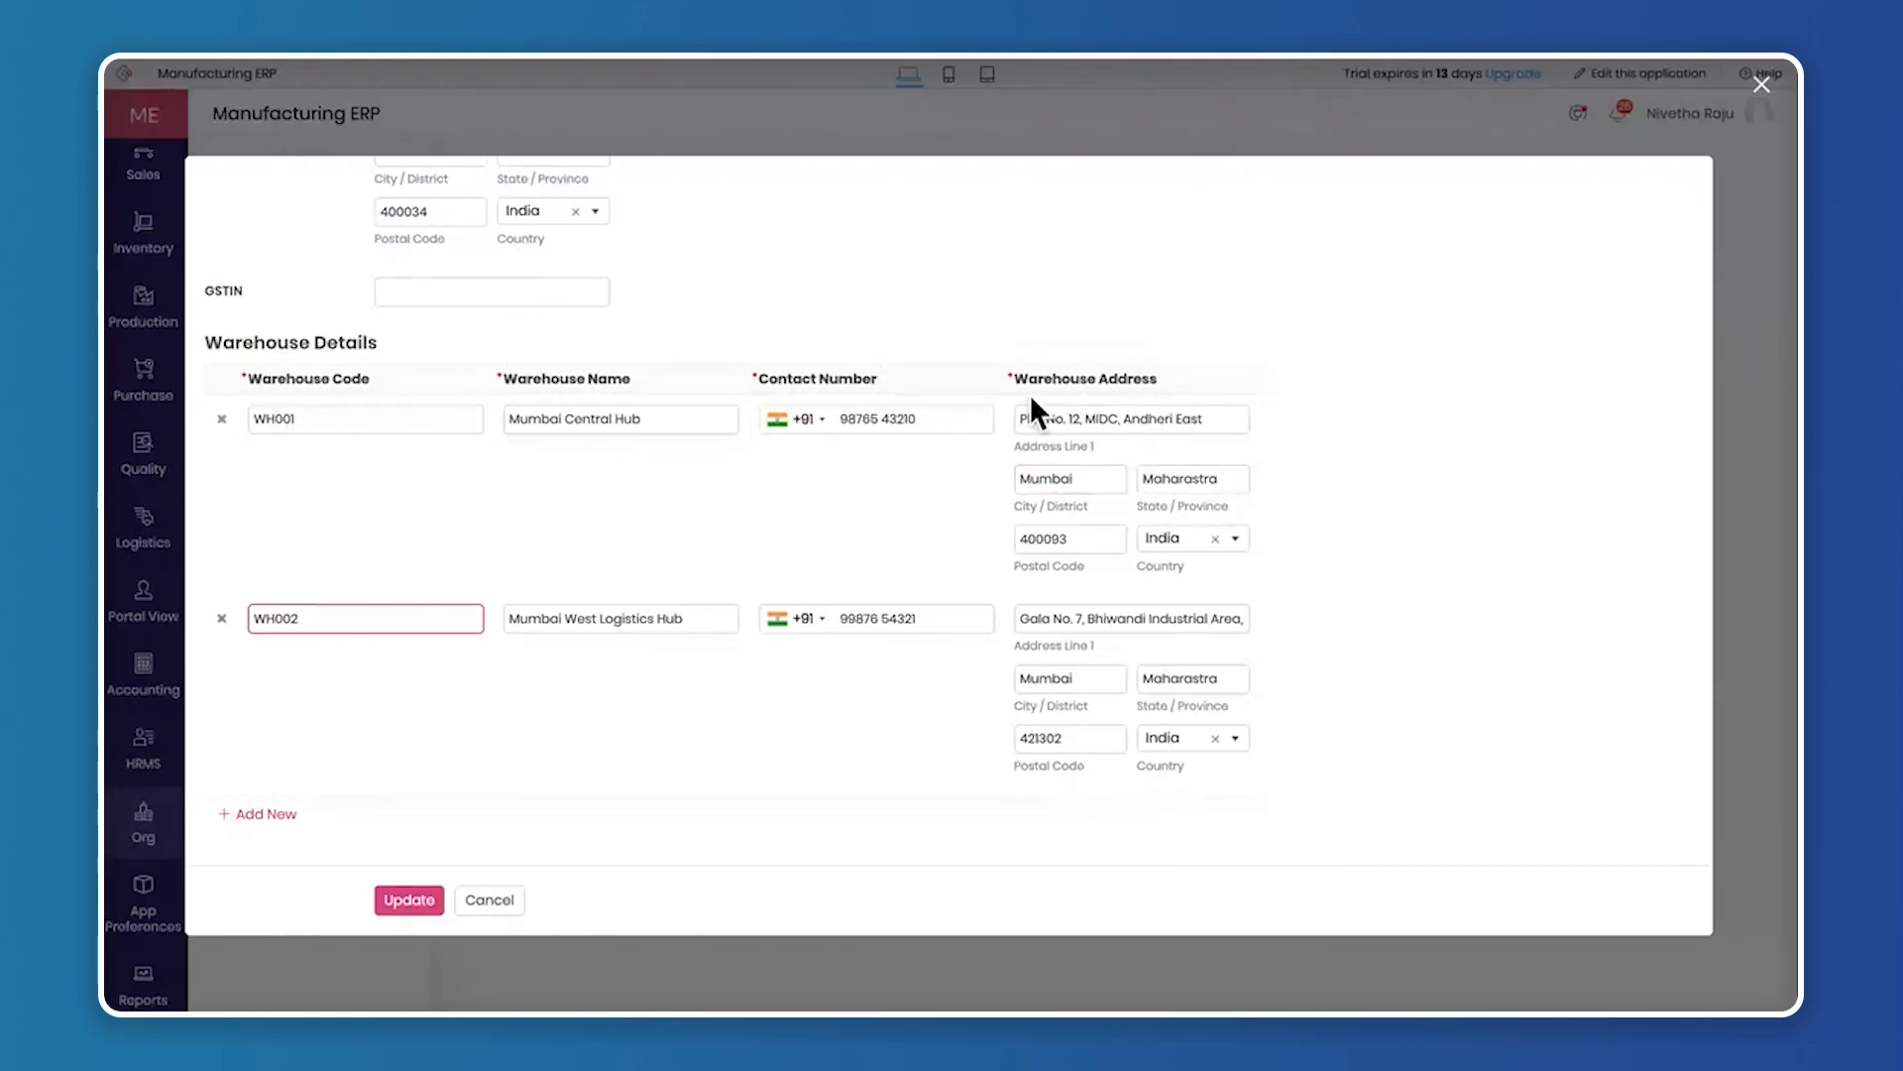
Examine the warehouse address fields and close the company details form without saving
left_click_drag(1013, 379, 1178, 372)
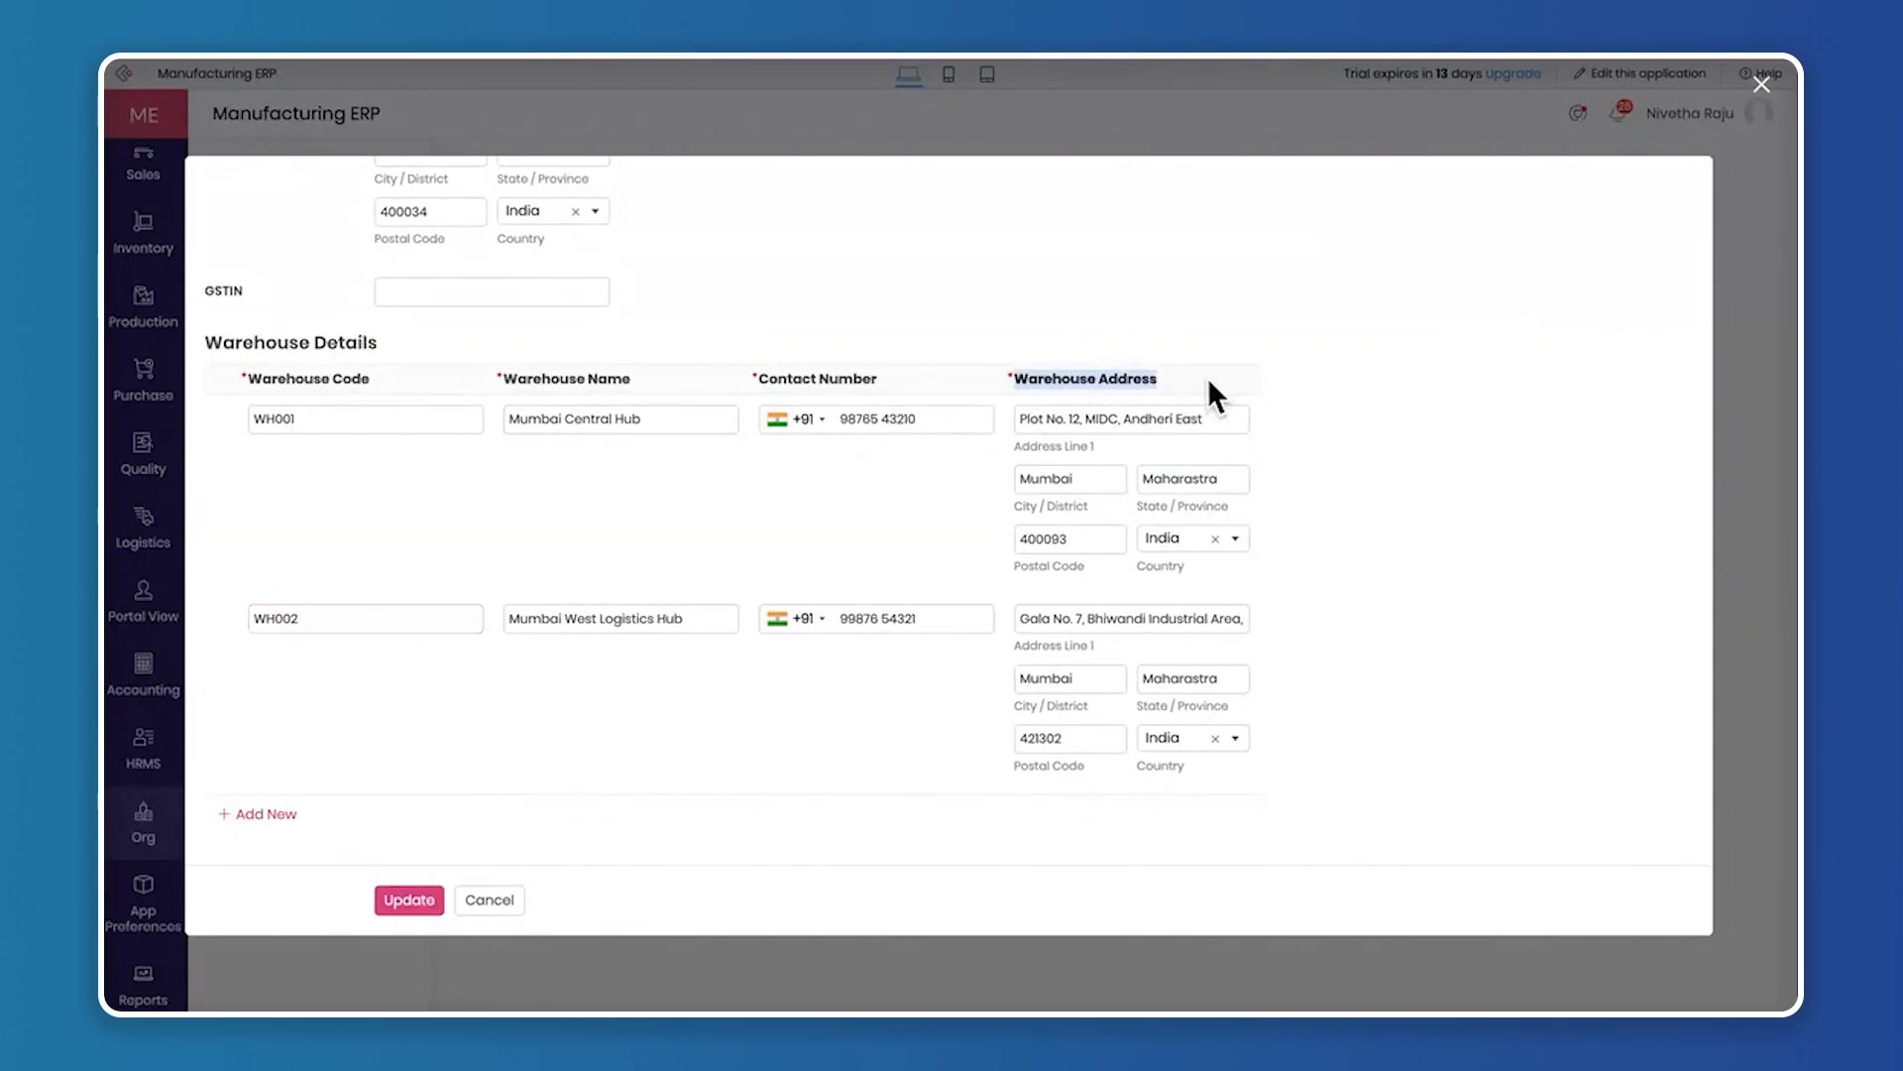
left_click(1208, 379)
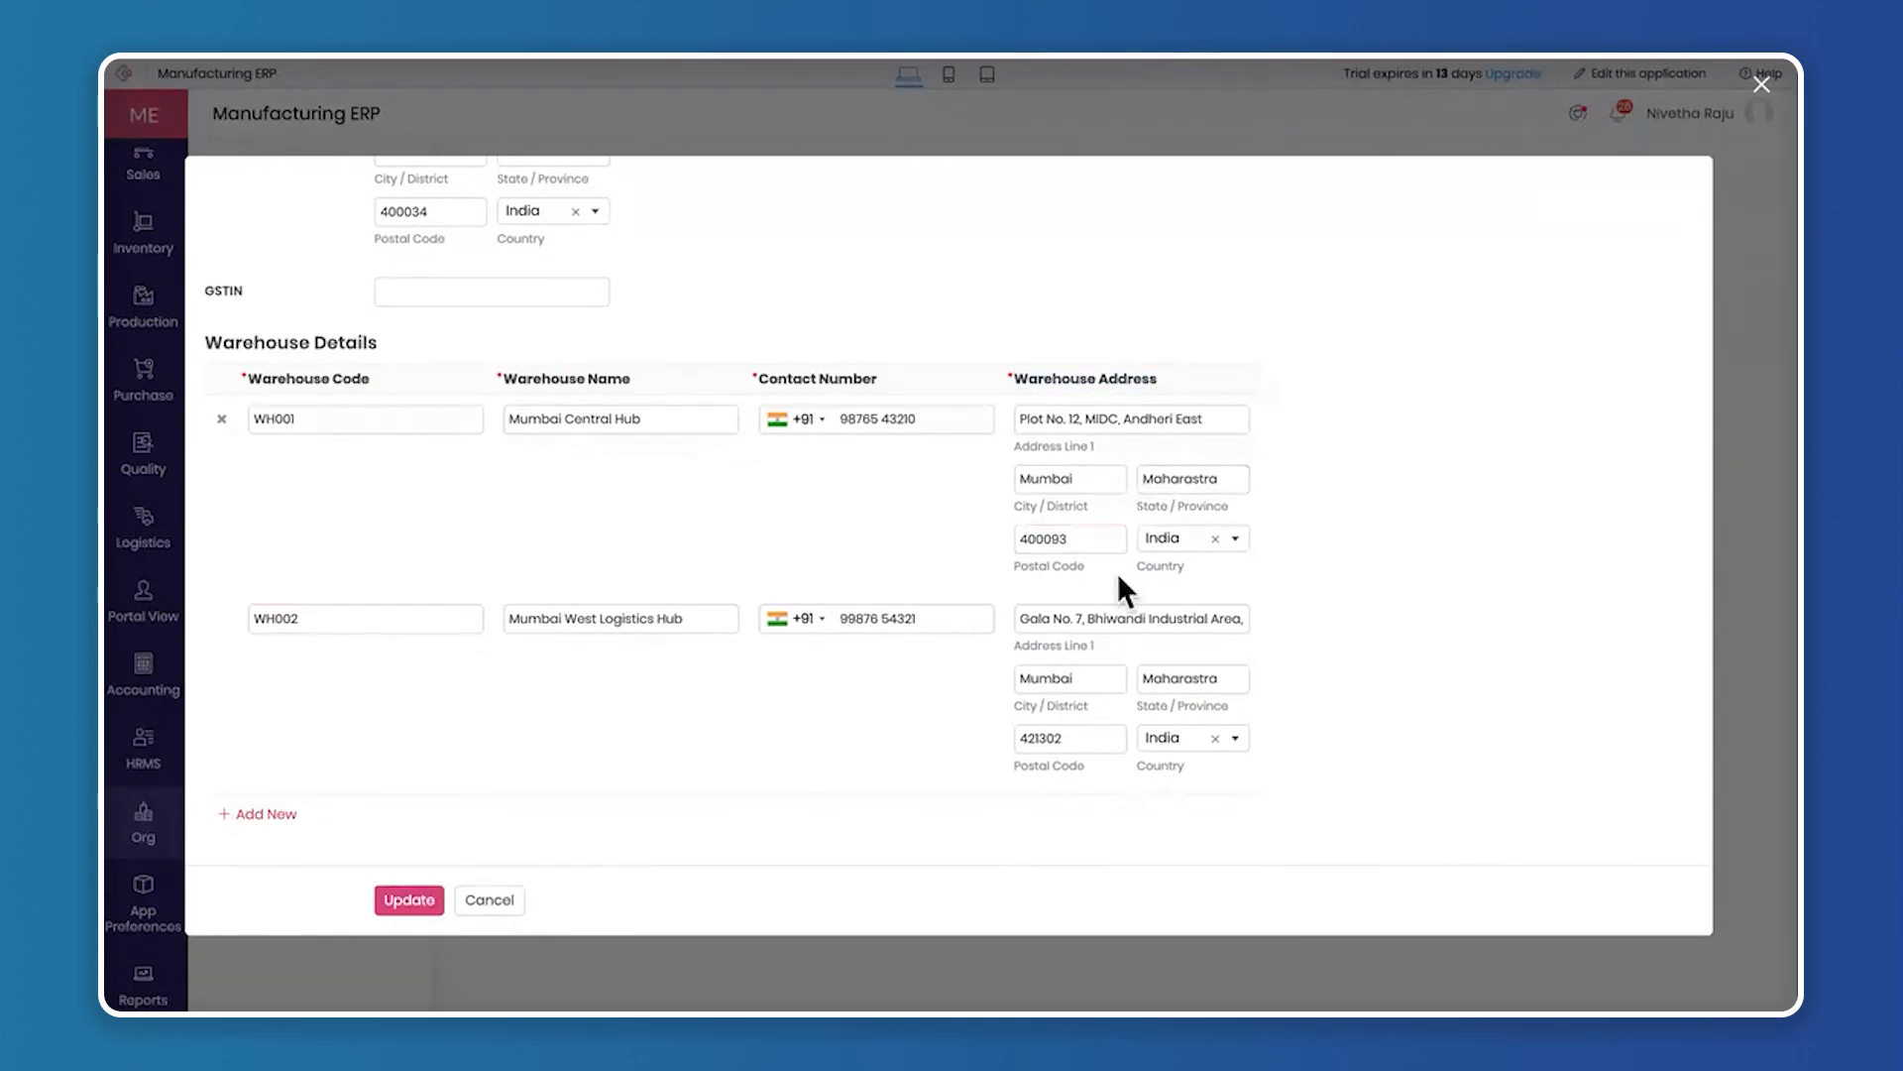
scroll(1117, 573, "up", 5)
scroll(1039, 592, "down", 5)
left_click(1761, 86)
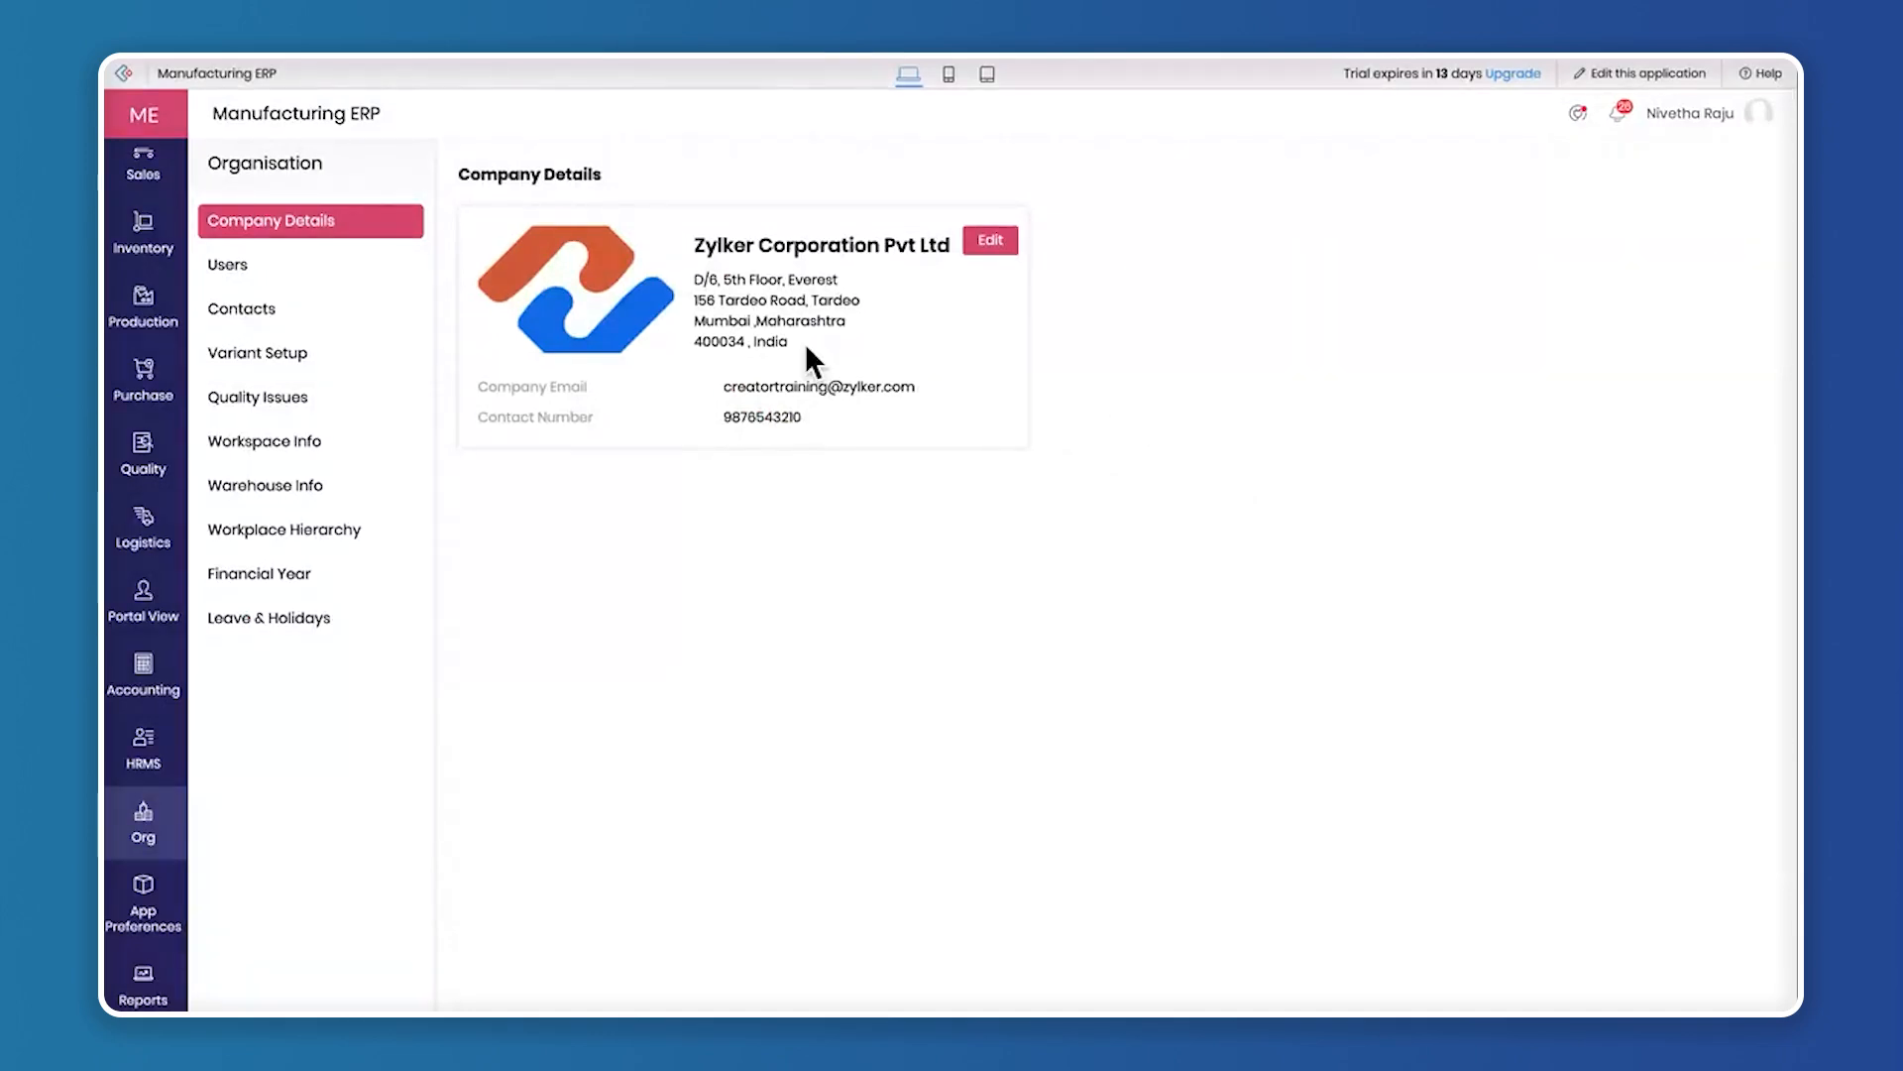
Open a new user form in the organisation's users and review the name, email, employee ID, phone, date of birth and image fields
left_click(288, 266)
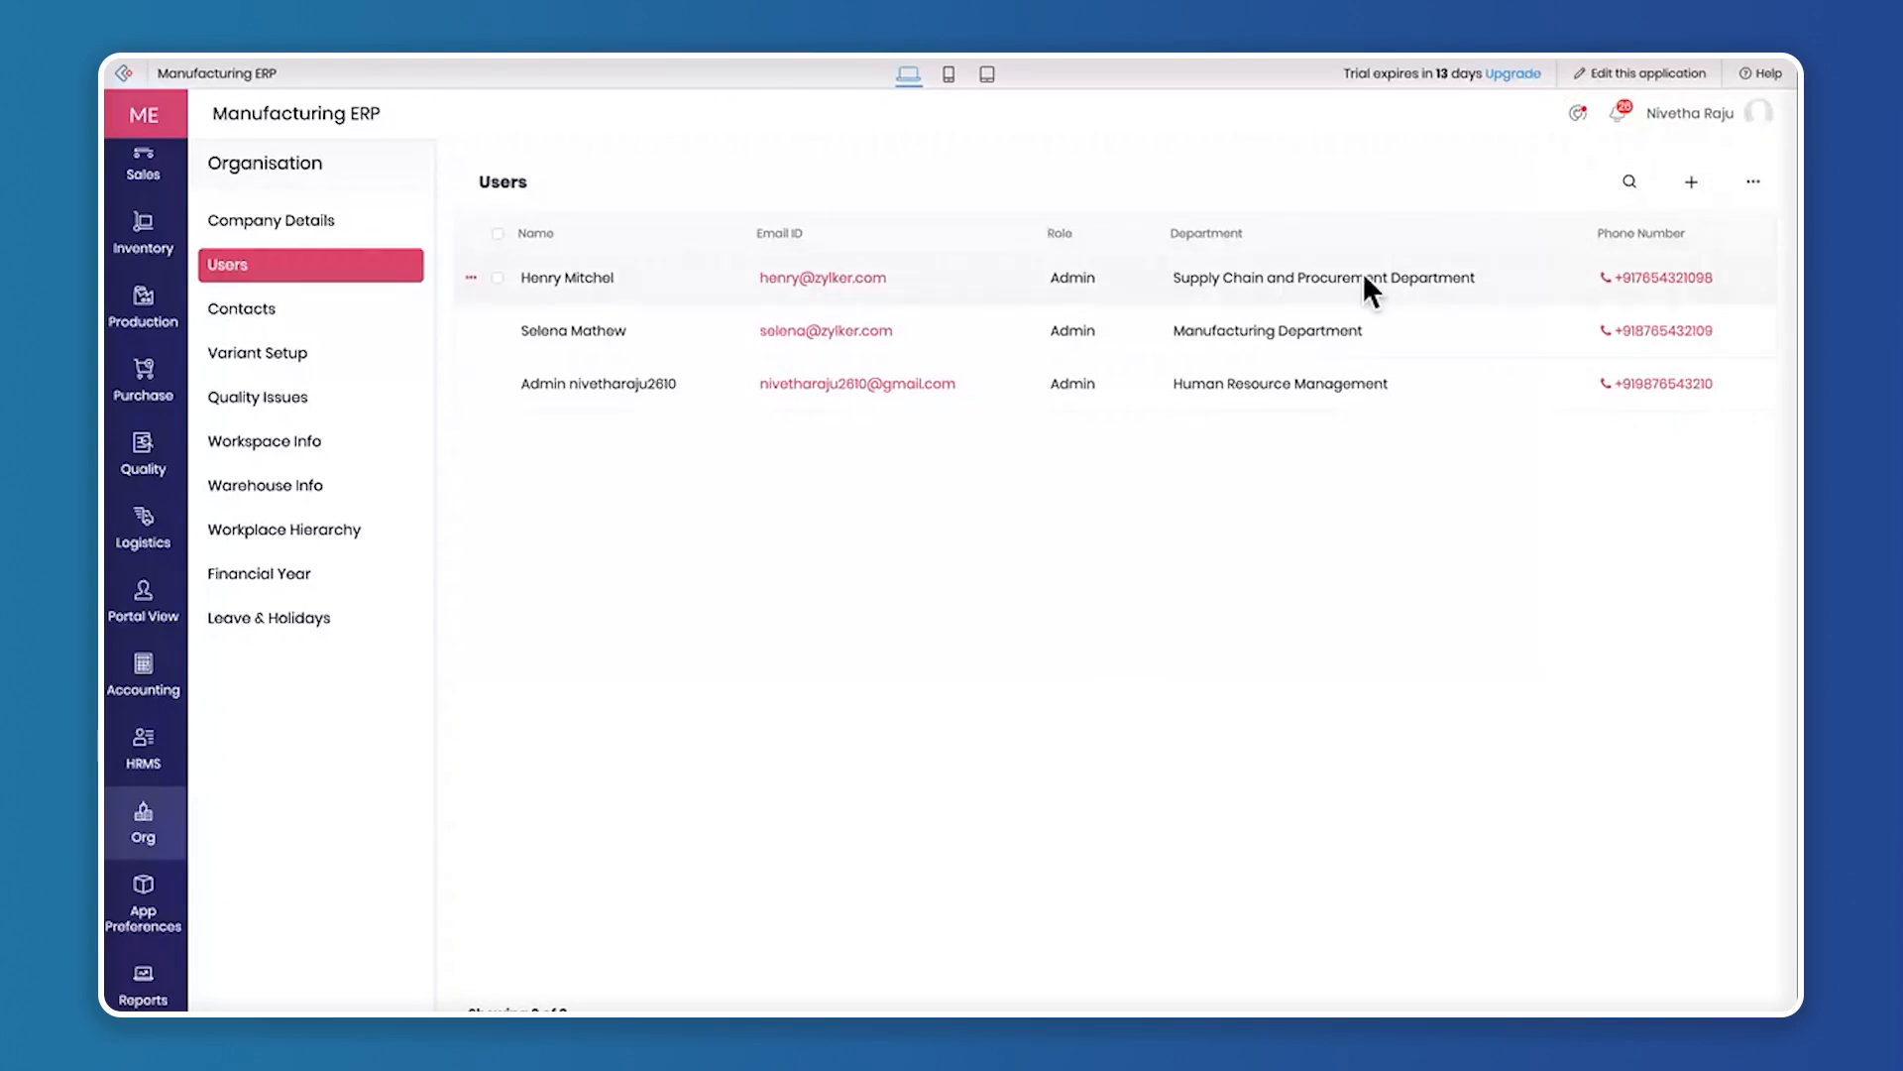
left_click(1698, 186)
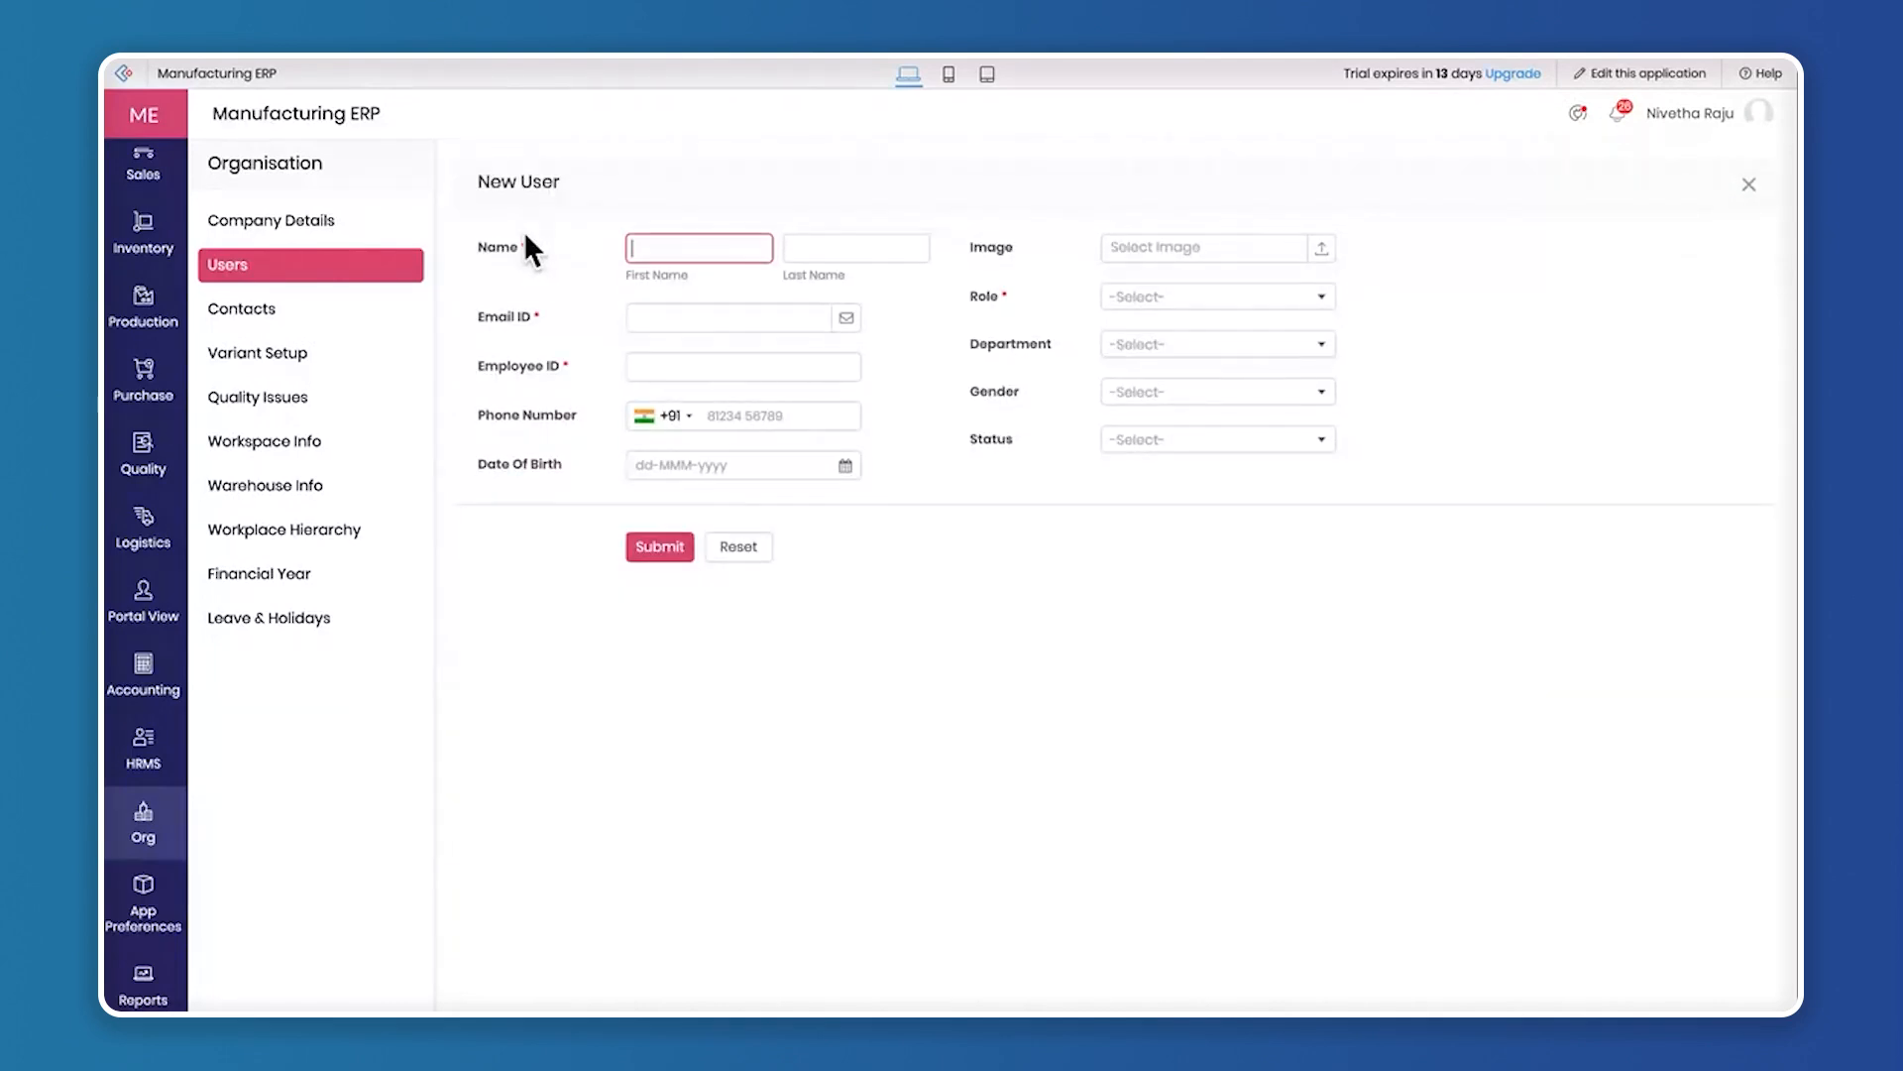
left_click(840, 243)
double_click(514, 246)
left_click(700, 250)
left_click(501, 322)
left_click(512, 369)
left_click(511, 422)
left_click(514, 466)
left_click(1130, 252)
View the role, department, gender and status options for the new user, and close the form without submitting
left_click(1165, 297)
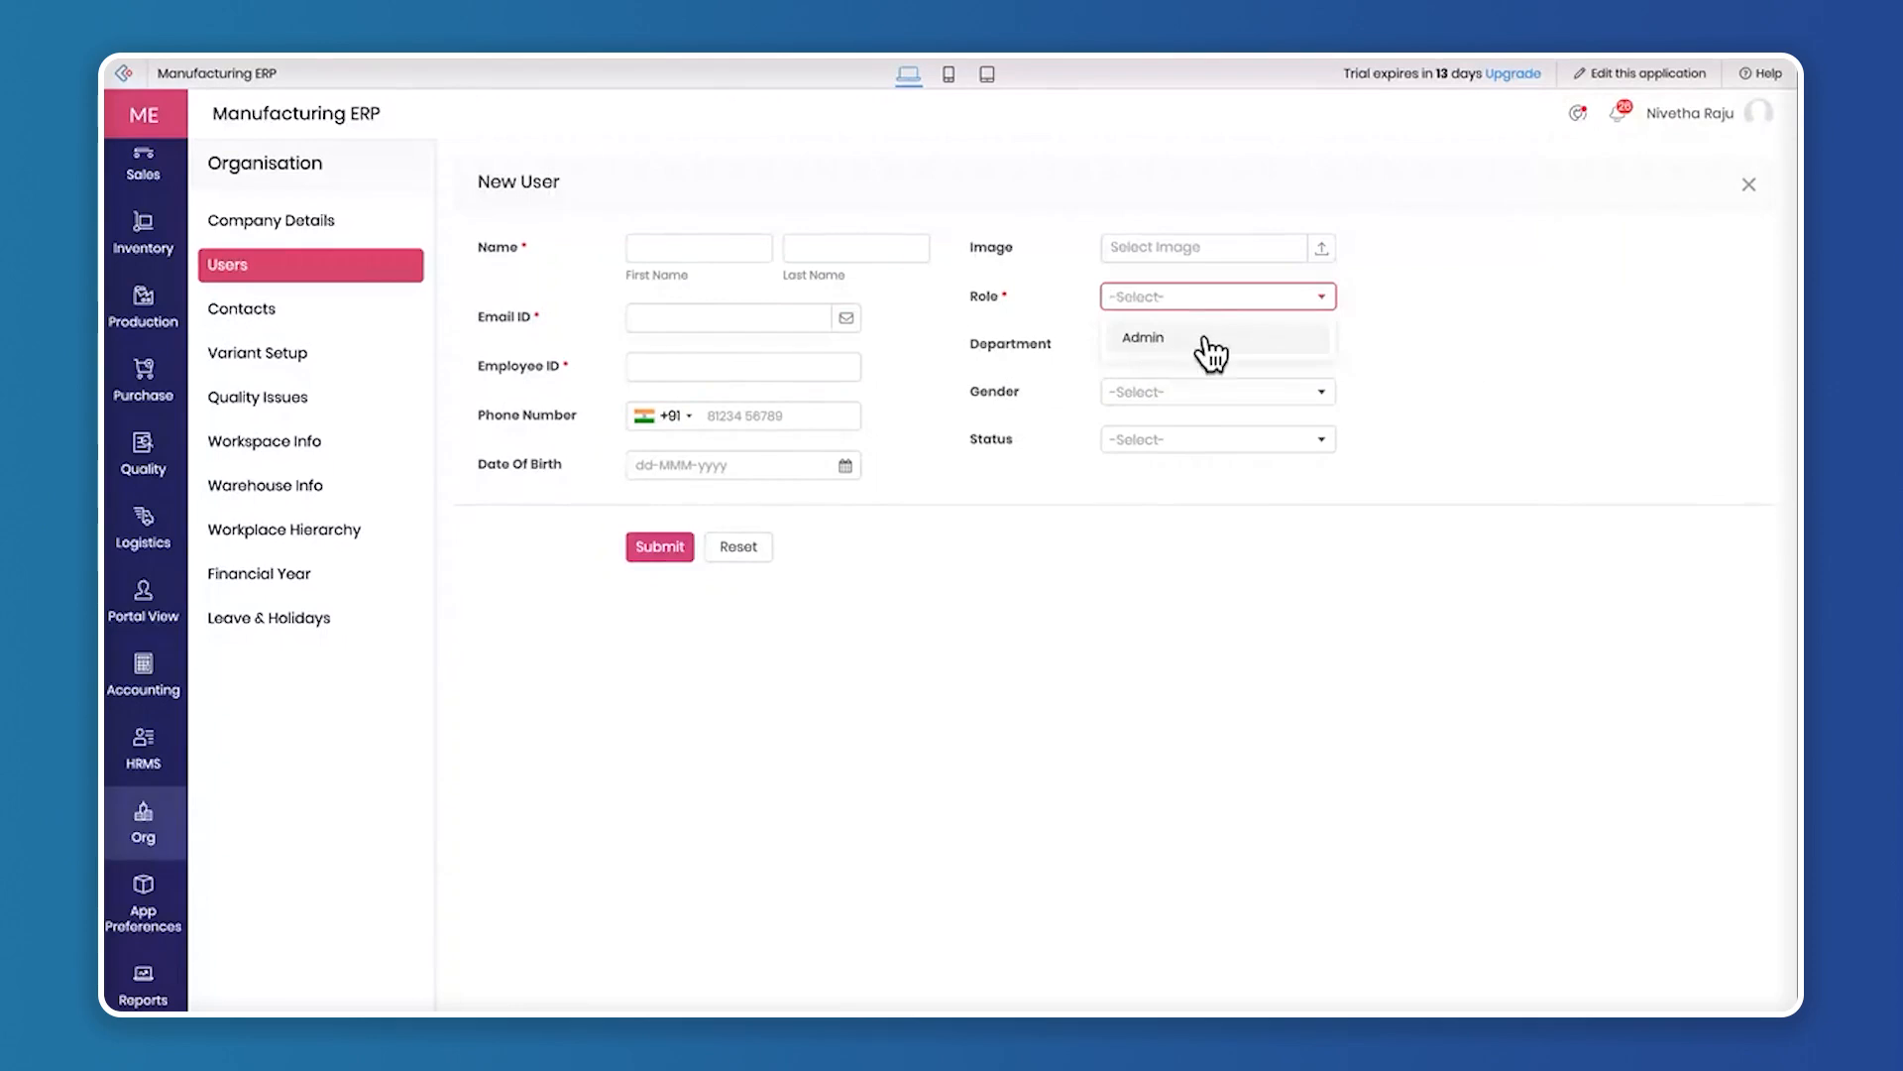
left_click(1445, 387)
left_click(1168, 344)
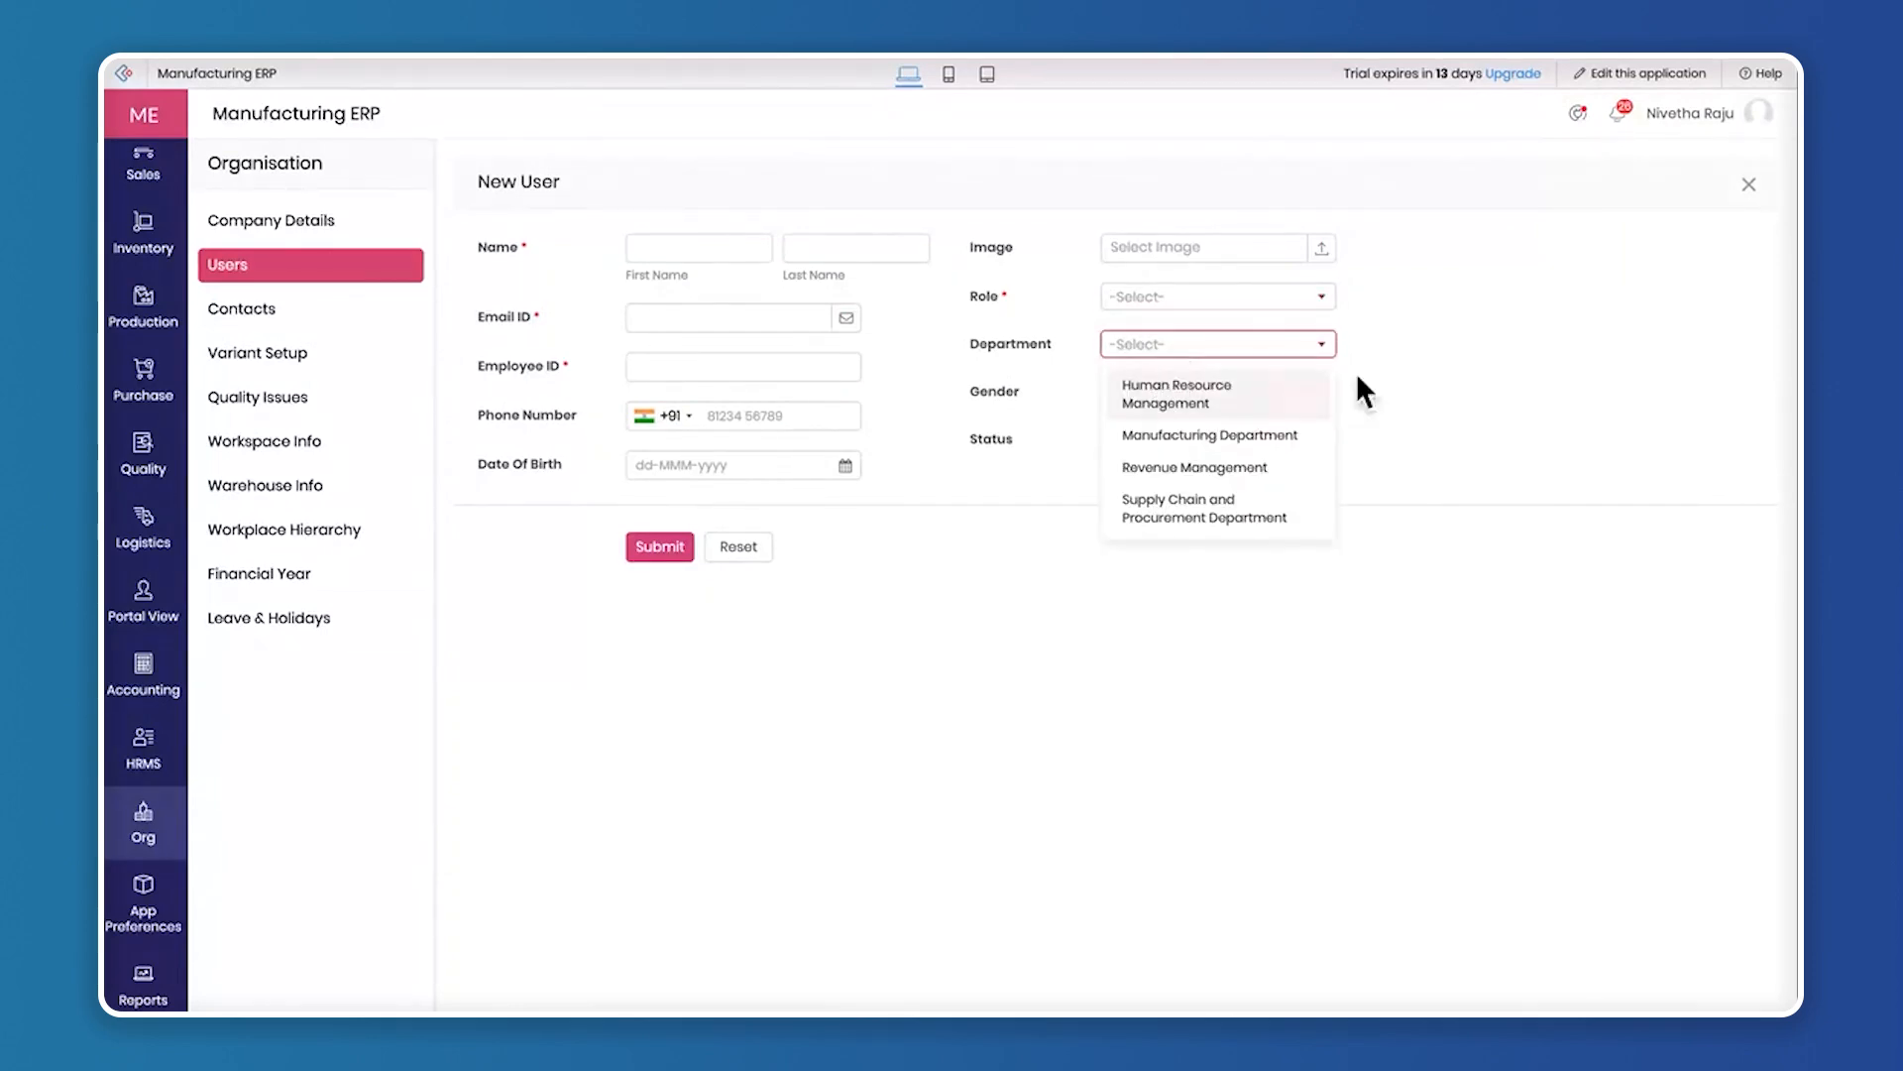
left_click(1388, 389)
left_click(1204, 389)
left_click(1181, 437)
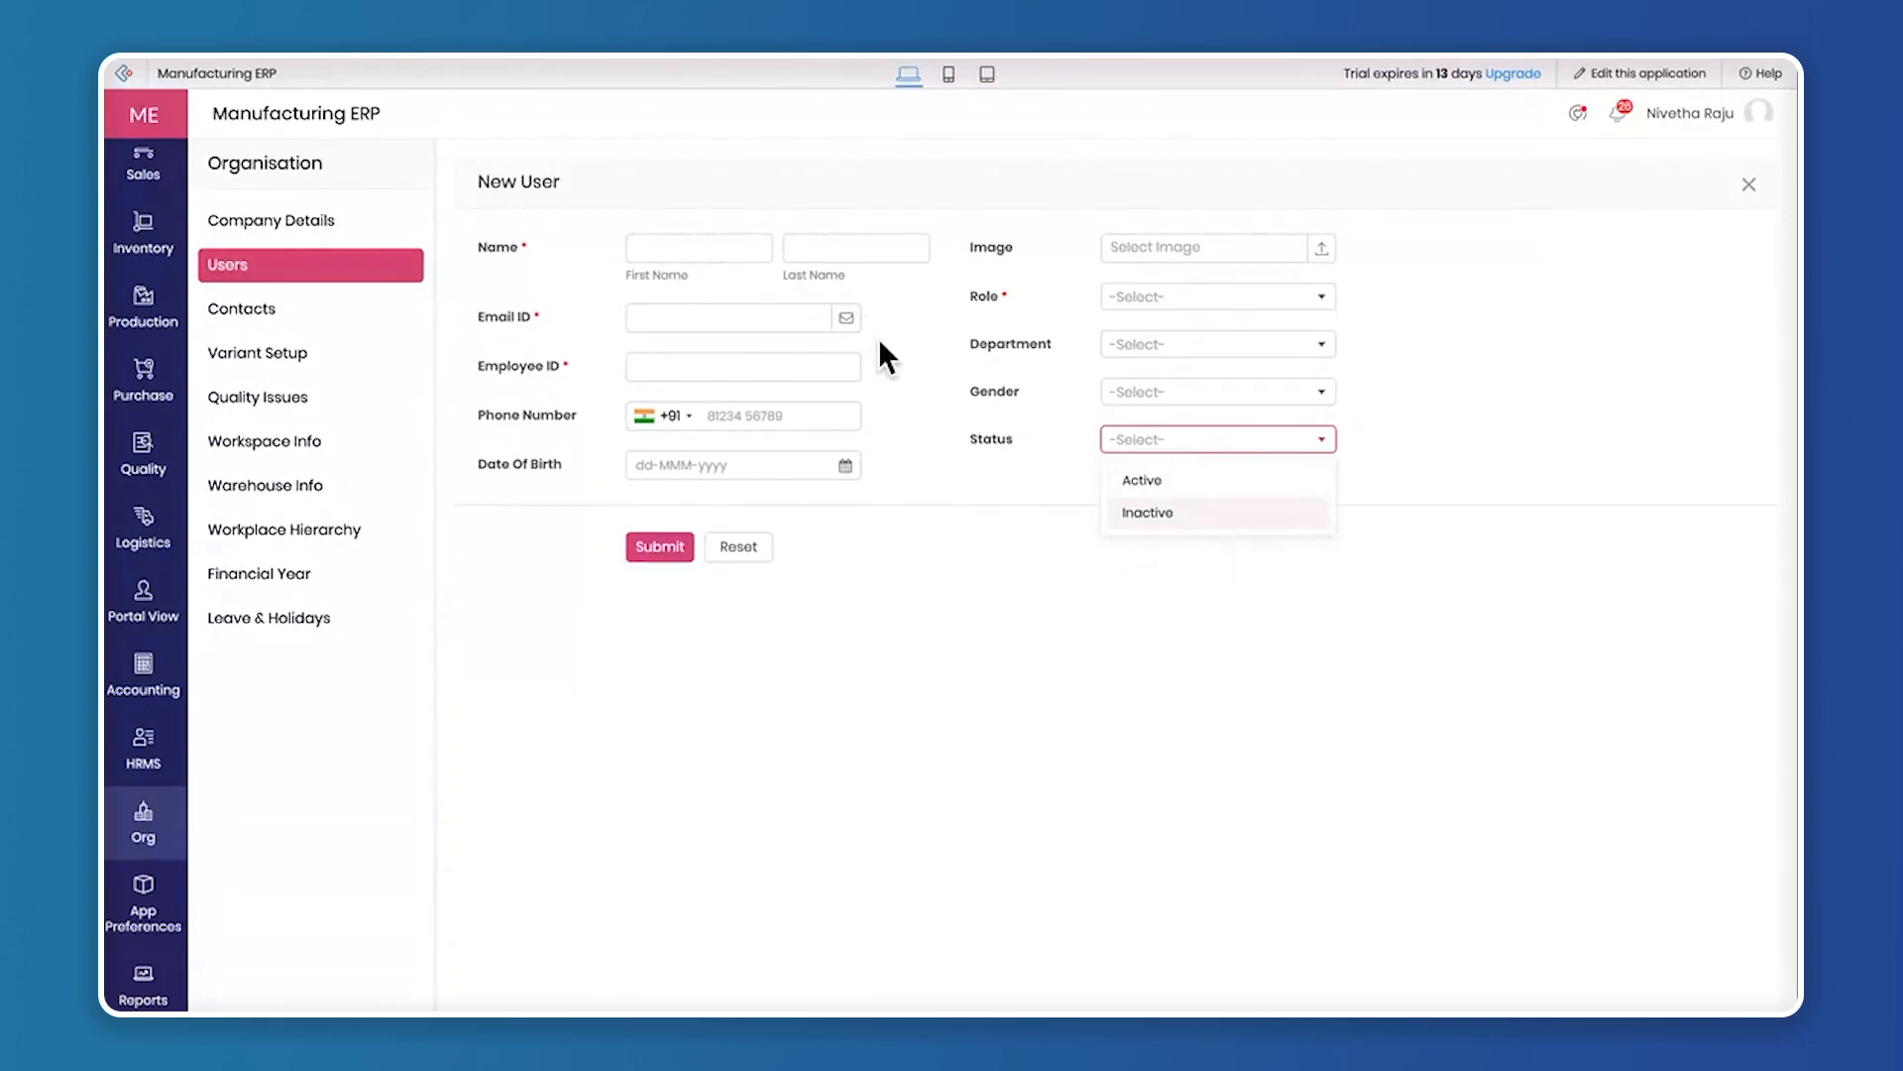
left_click(1749, 186)
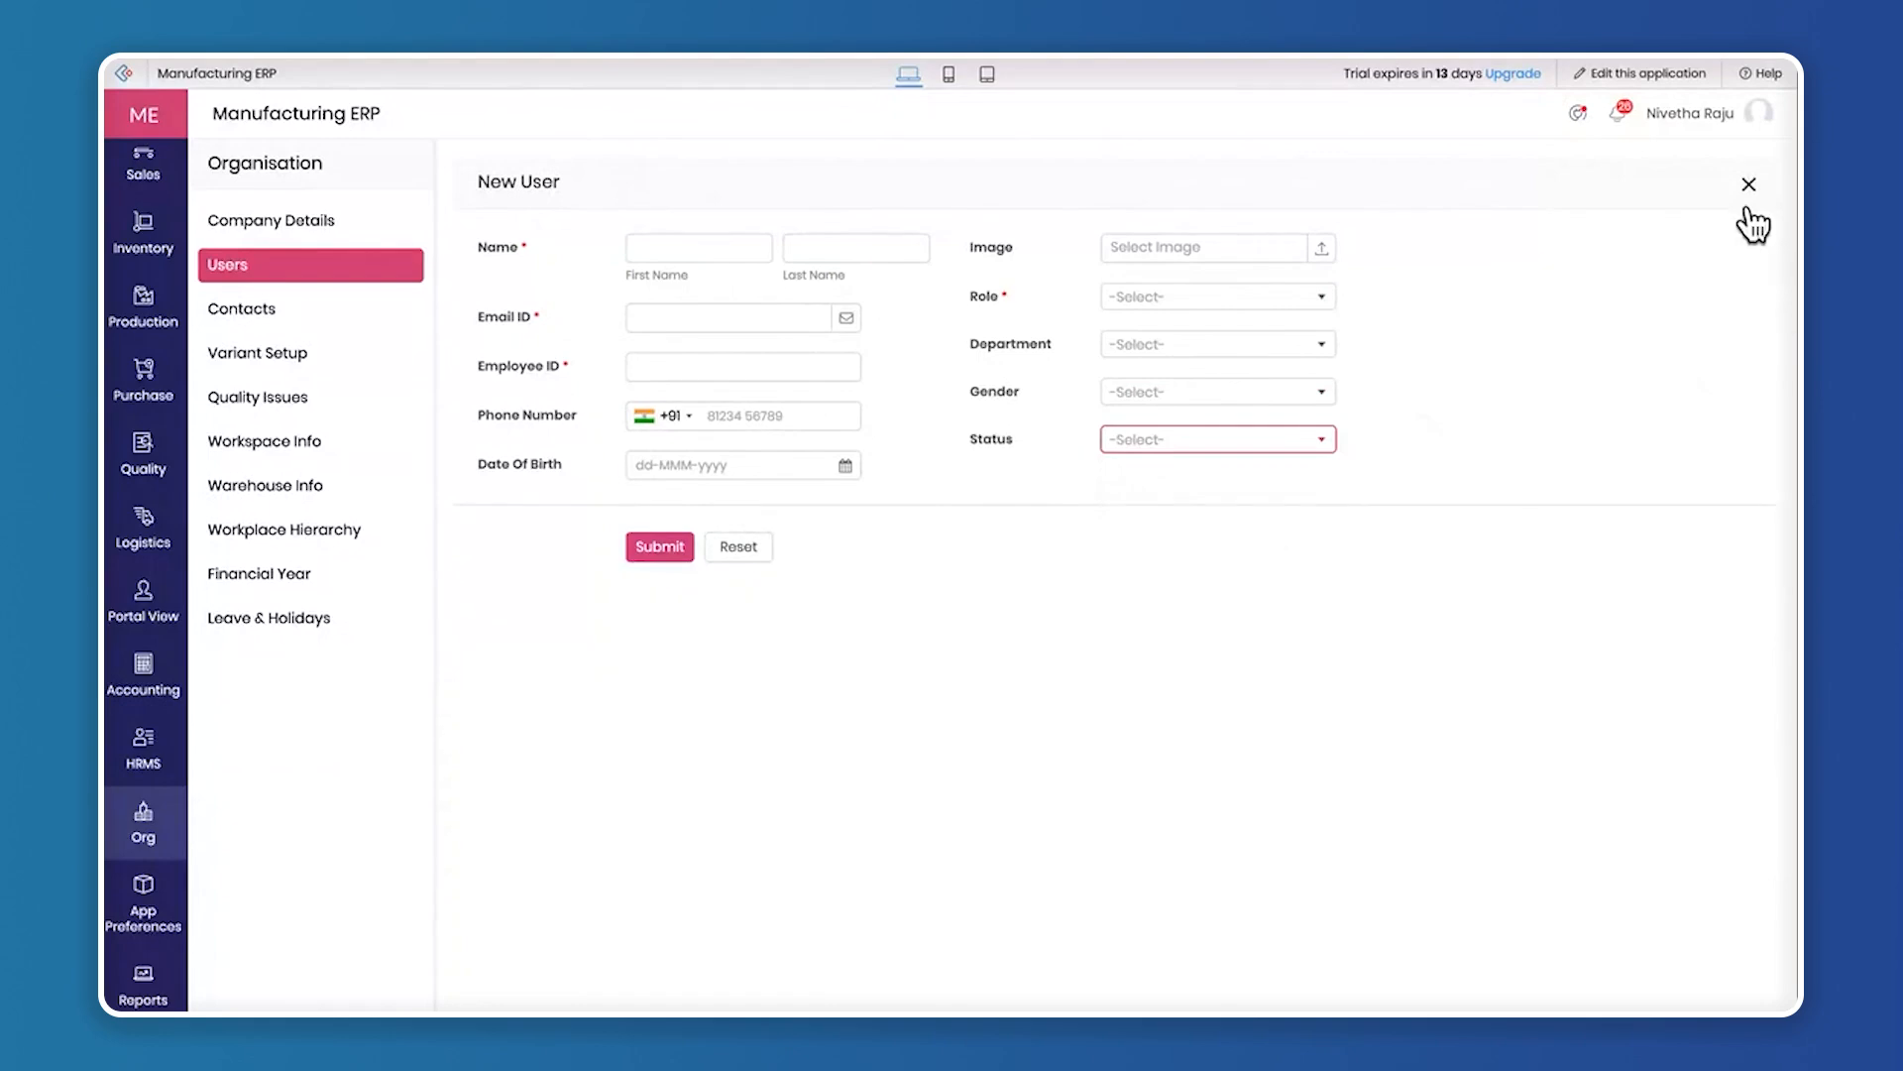
left_click(1749, 188)
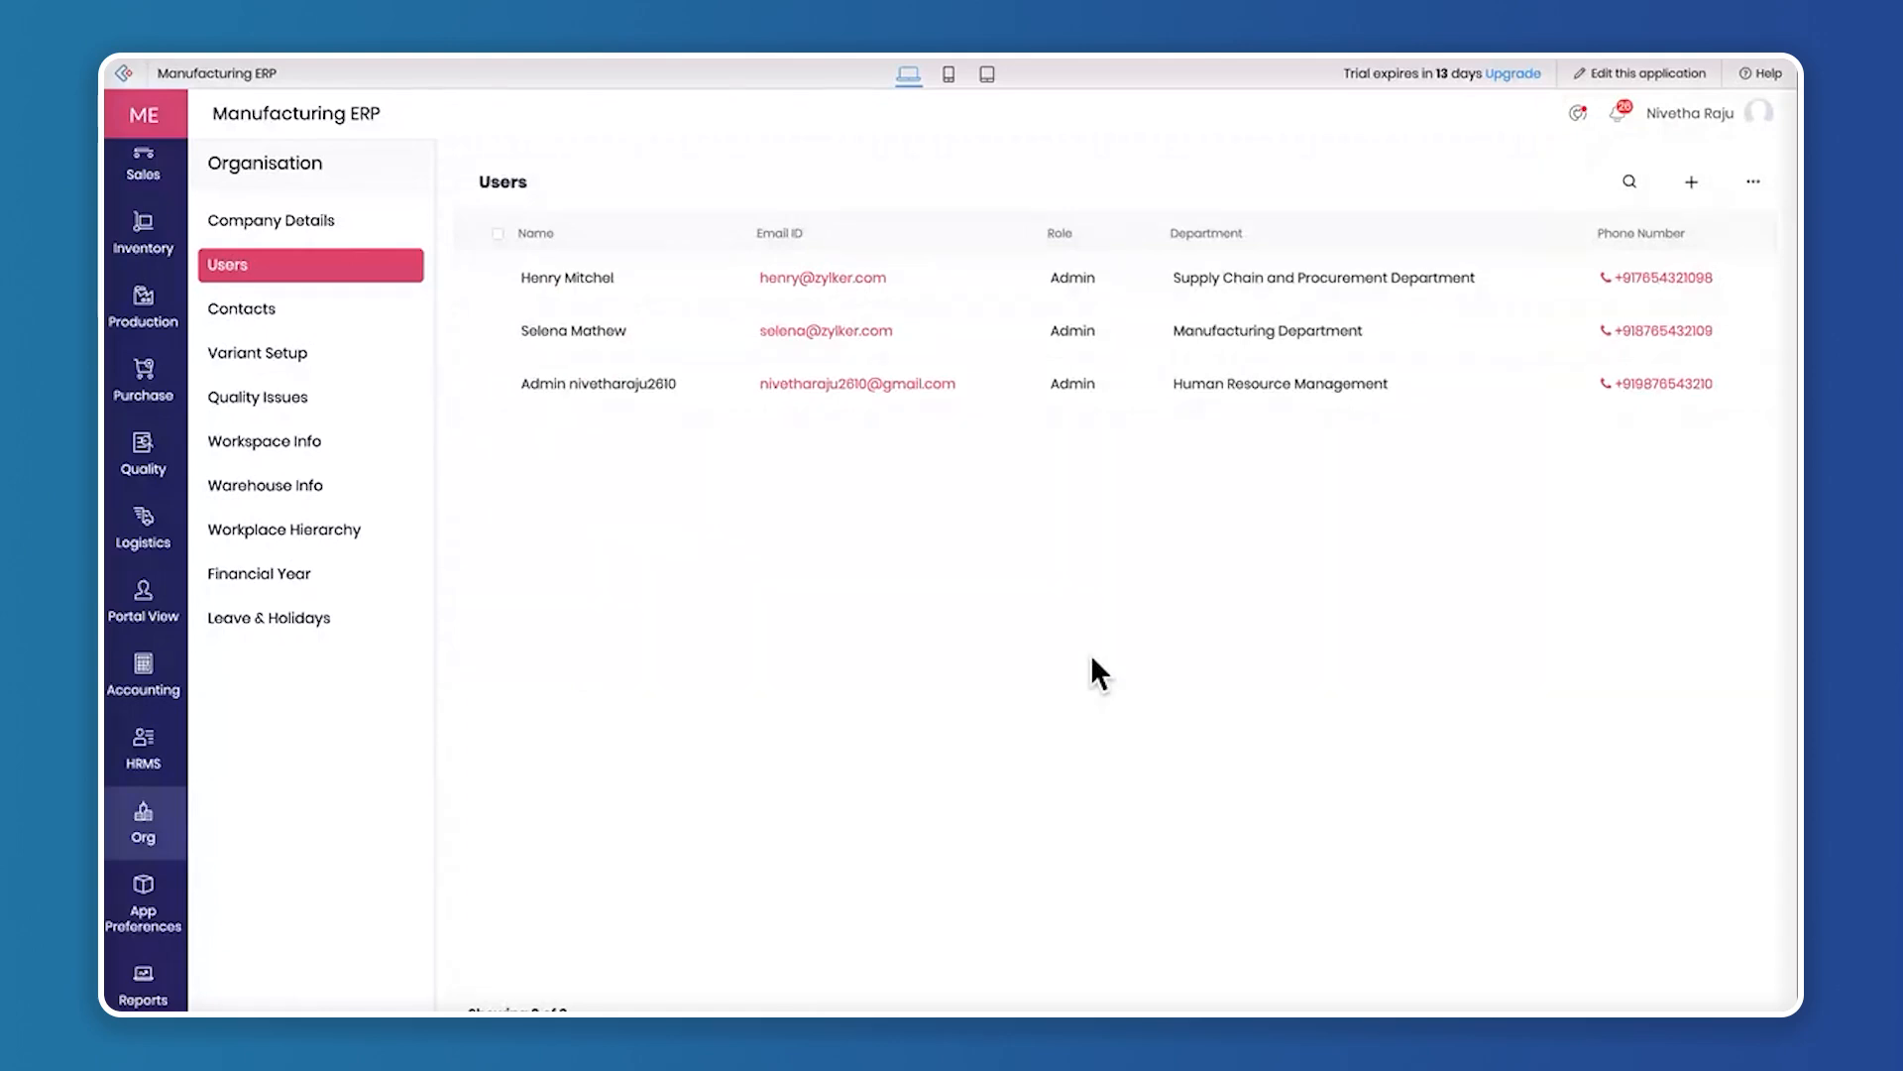
Show the organisation's customer contacts, look over a blank new customer form and close it without submitting
left_click(236, 312)
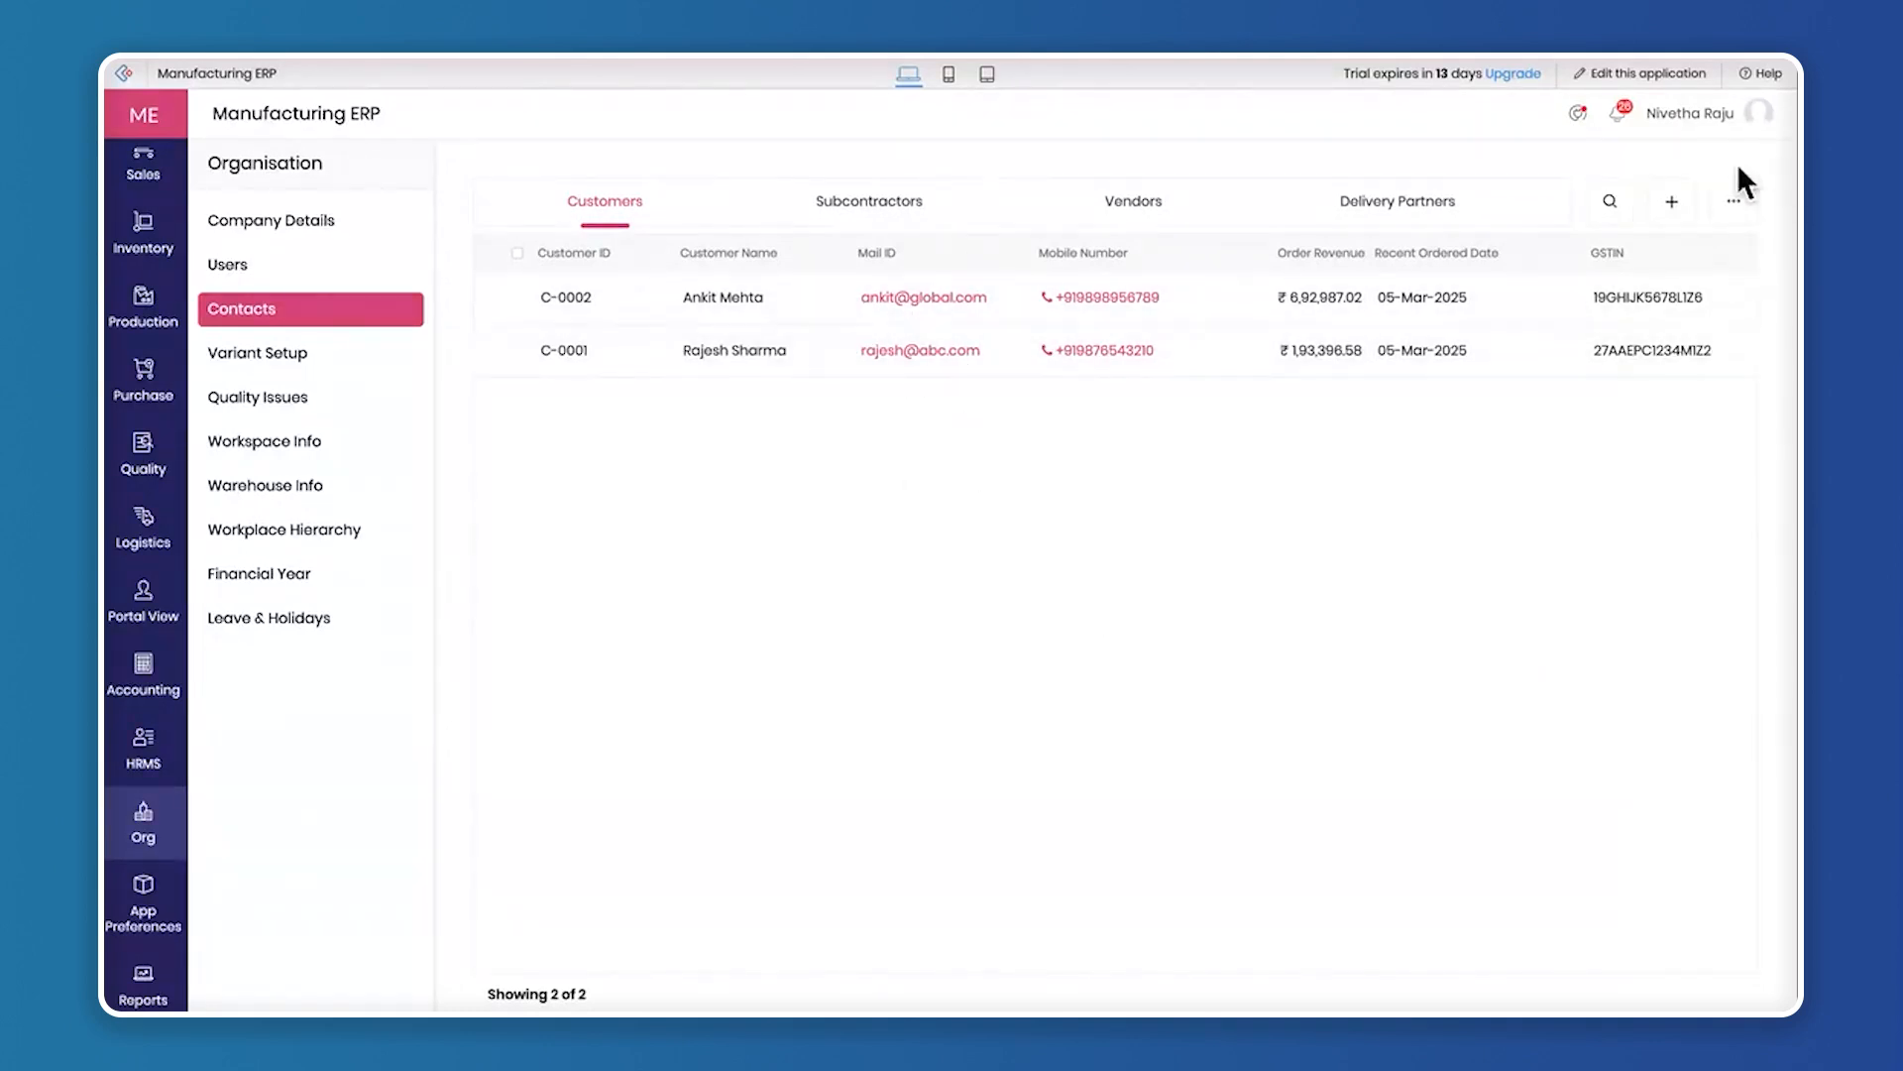
left_click(1674, 204)
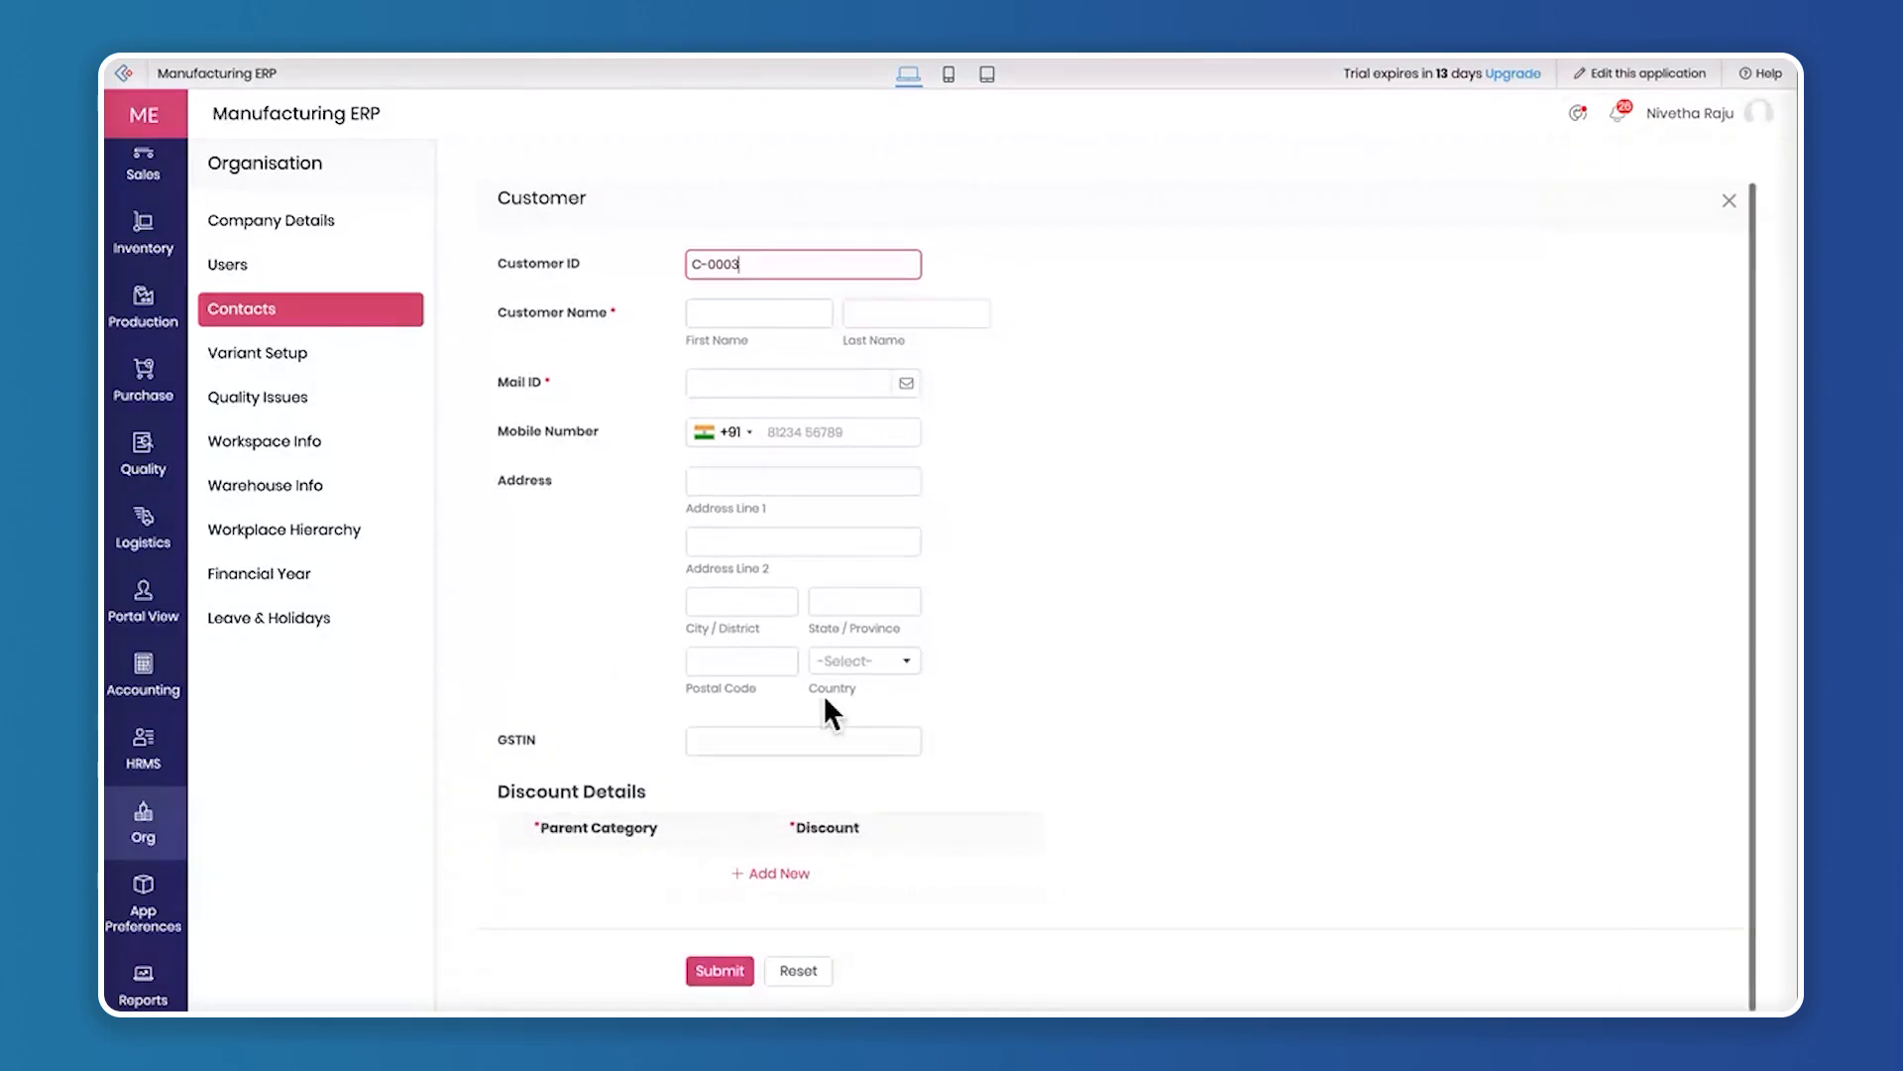
left_click(1729, 204)
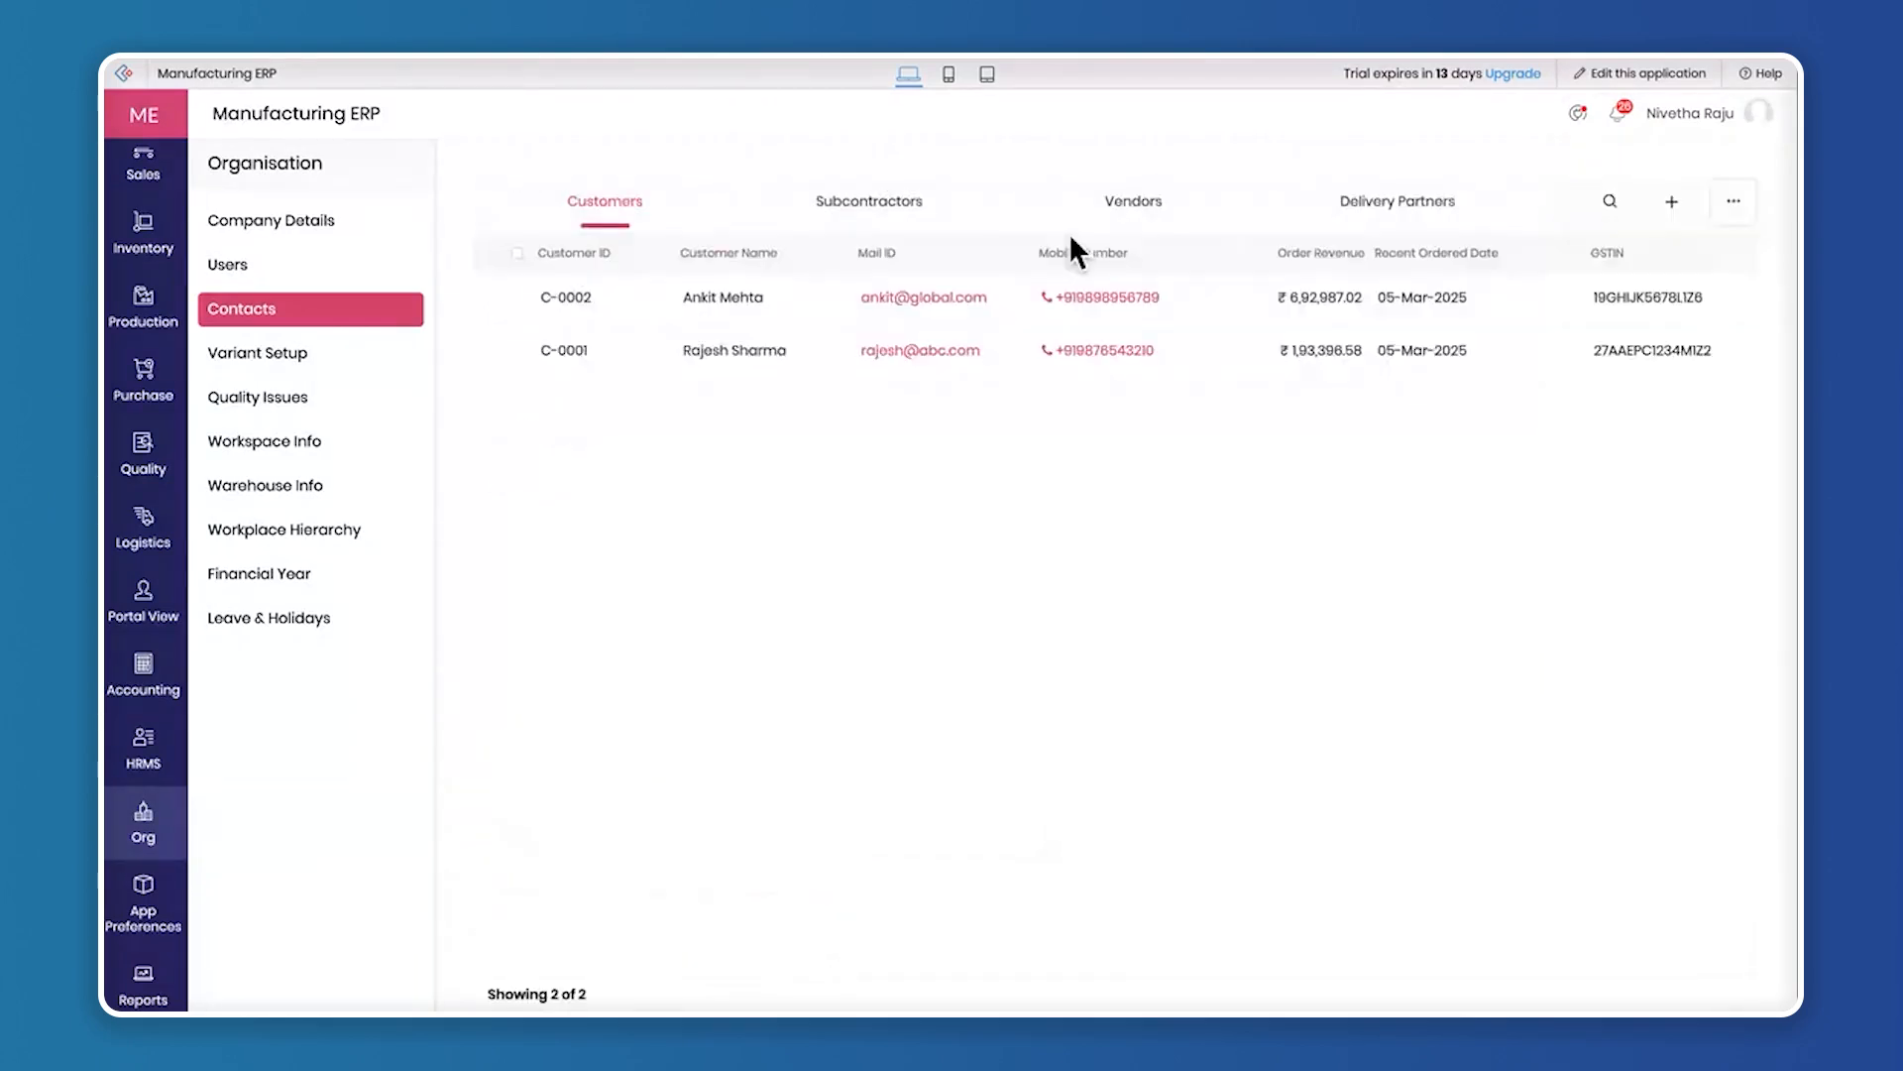
Show the subcontractor contacts, look over a blank new subcontractor record and close it without submitting
left_click(885, 210)
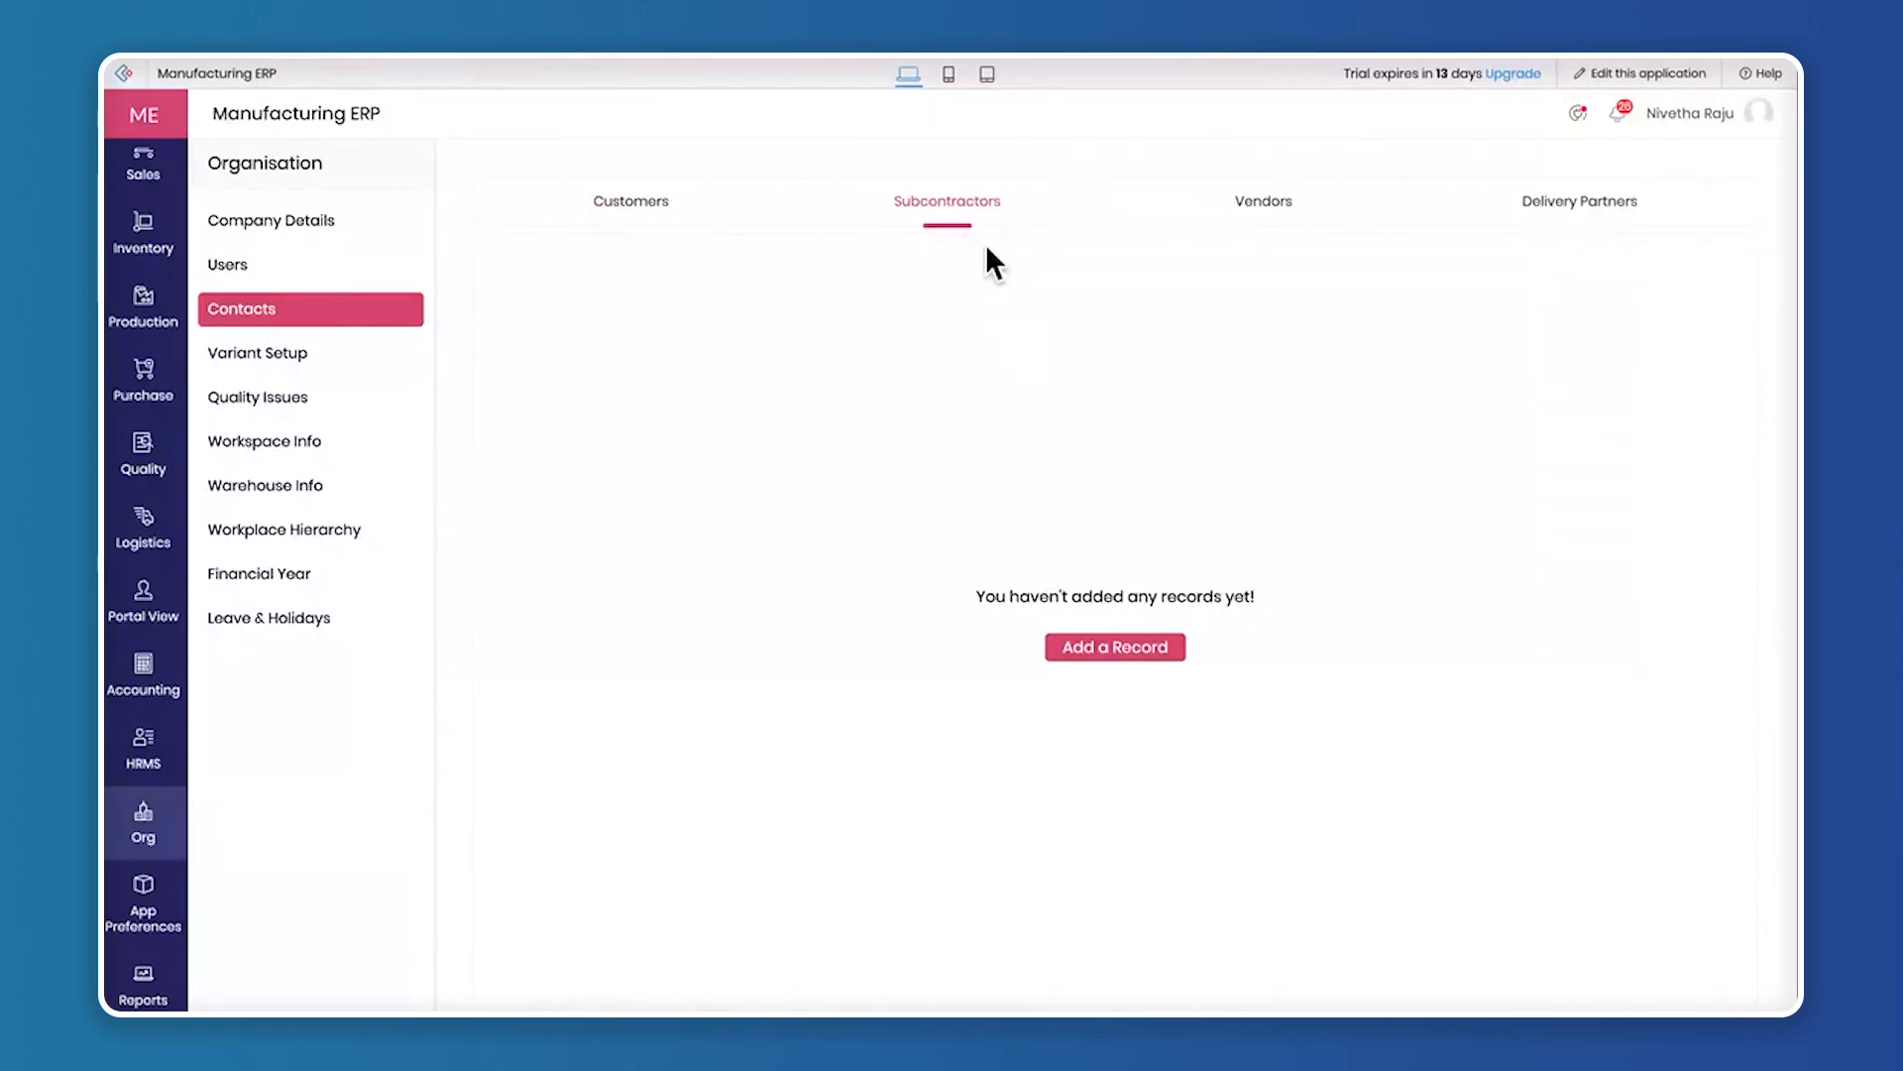
left_click(1112, 656)
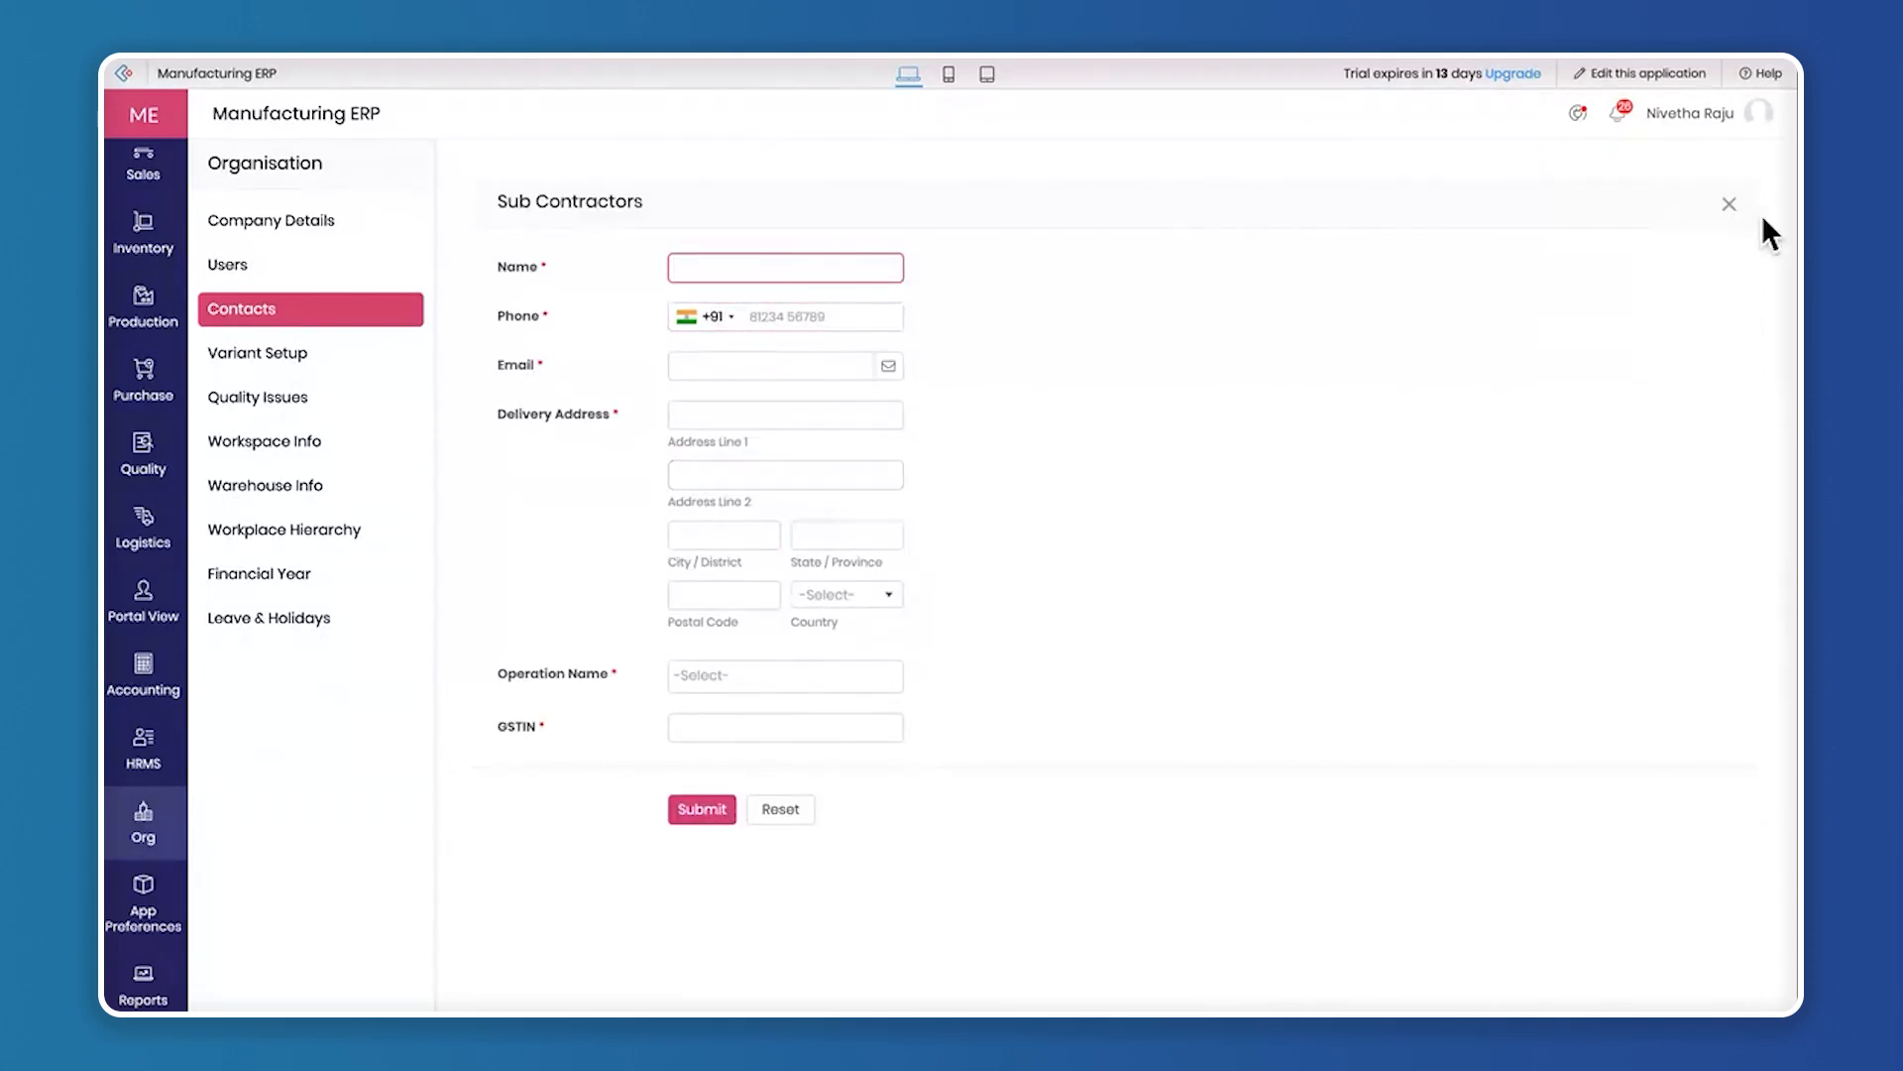
left_click(1730, 204)
Show the organisation's vendor contacts, open a blank vendor form and review its contact fields and Ratings section
left_click(1288, 206)
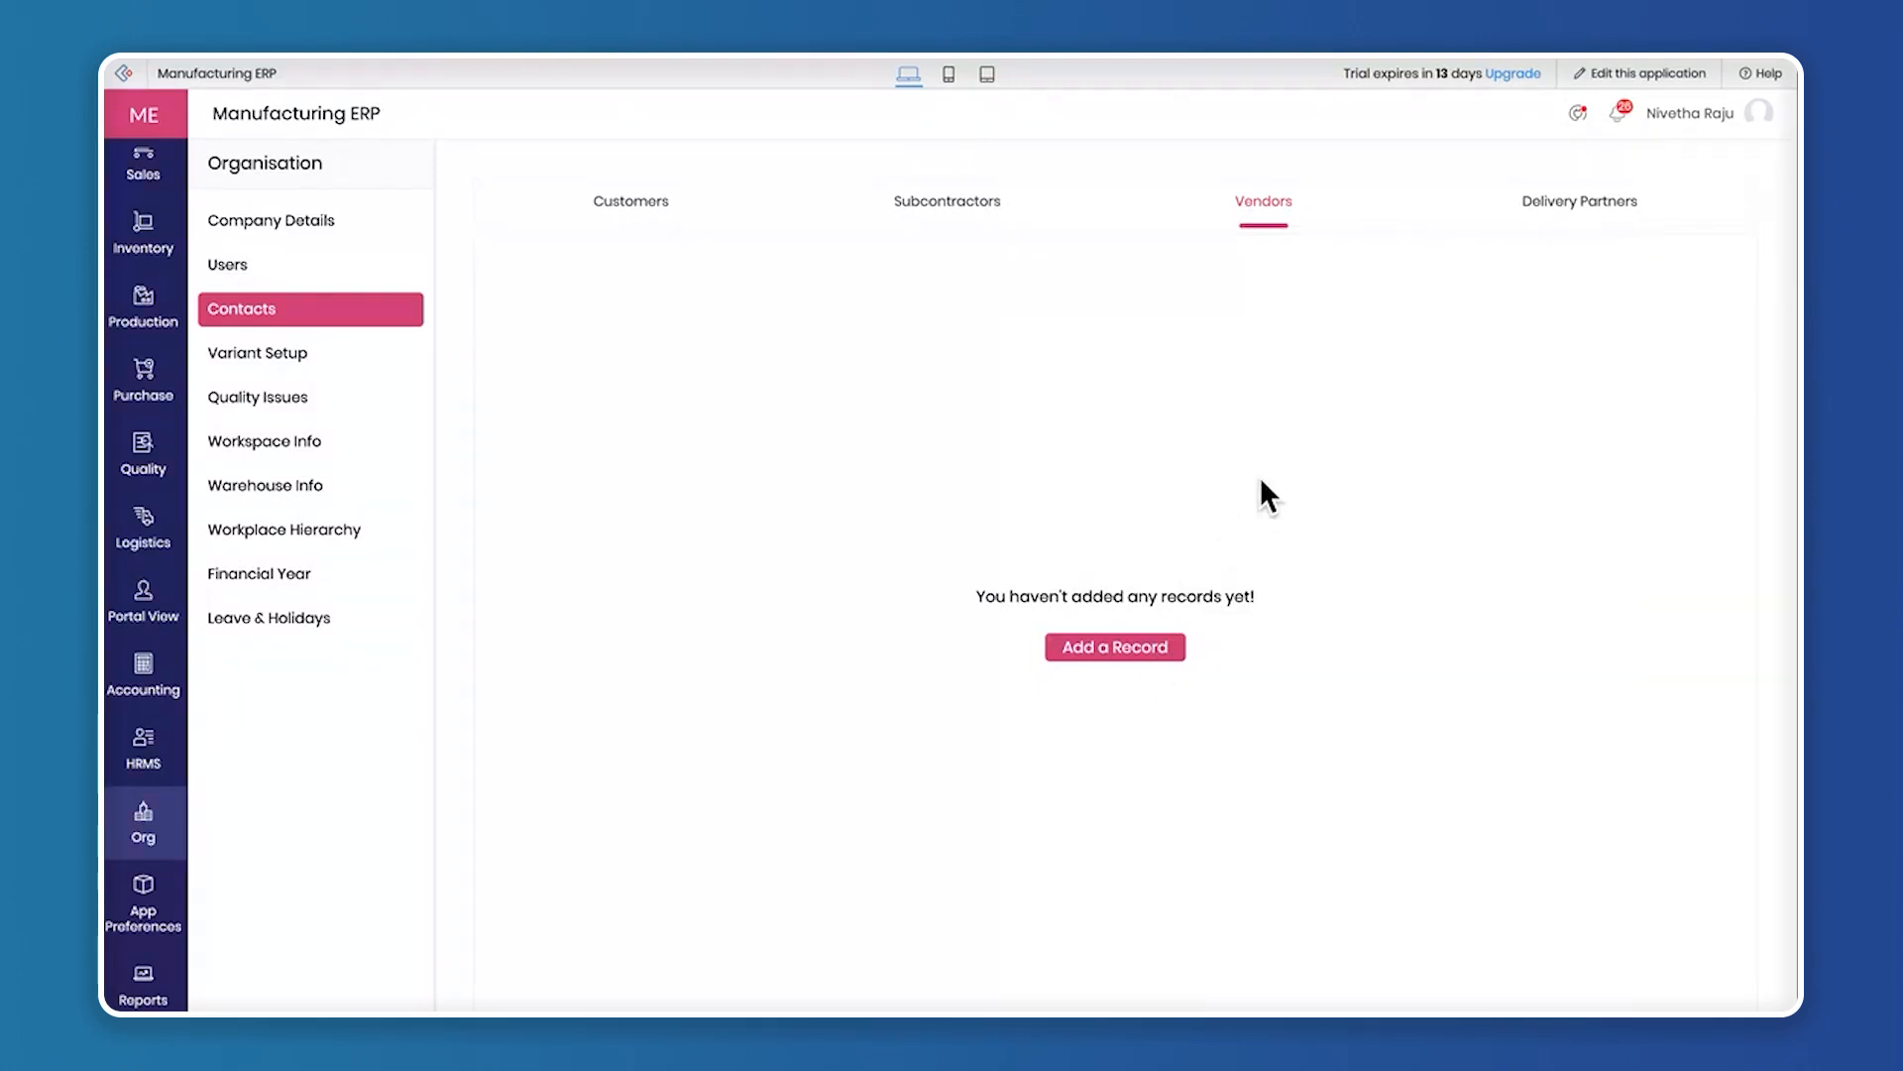
left_click(1130, 649)
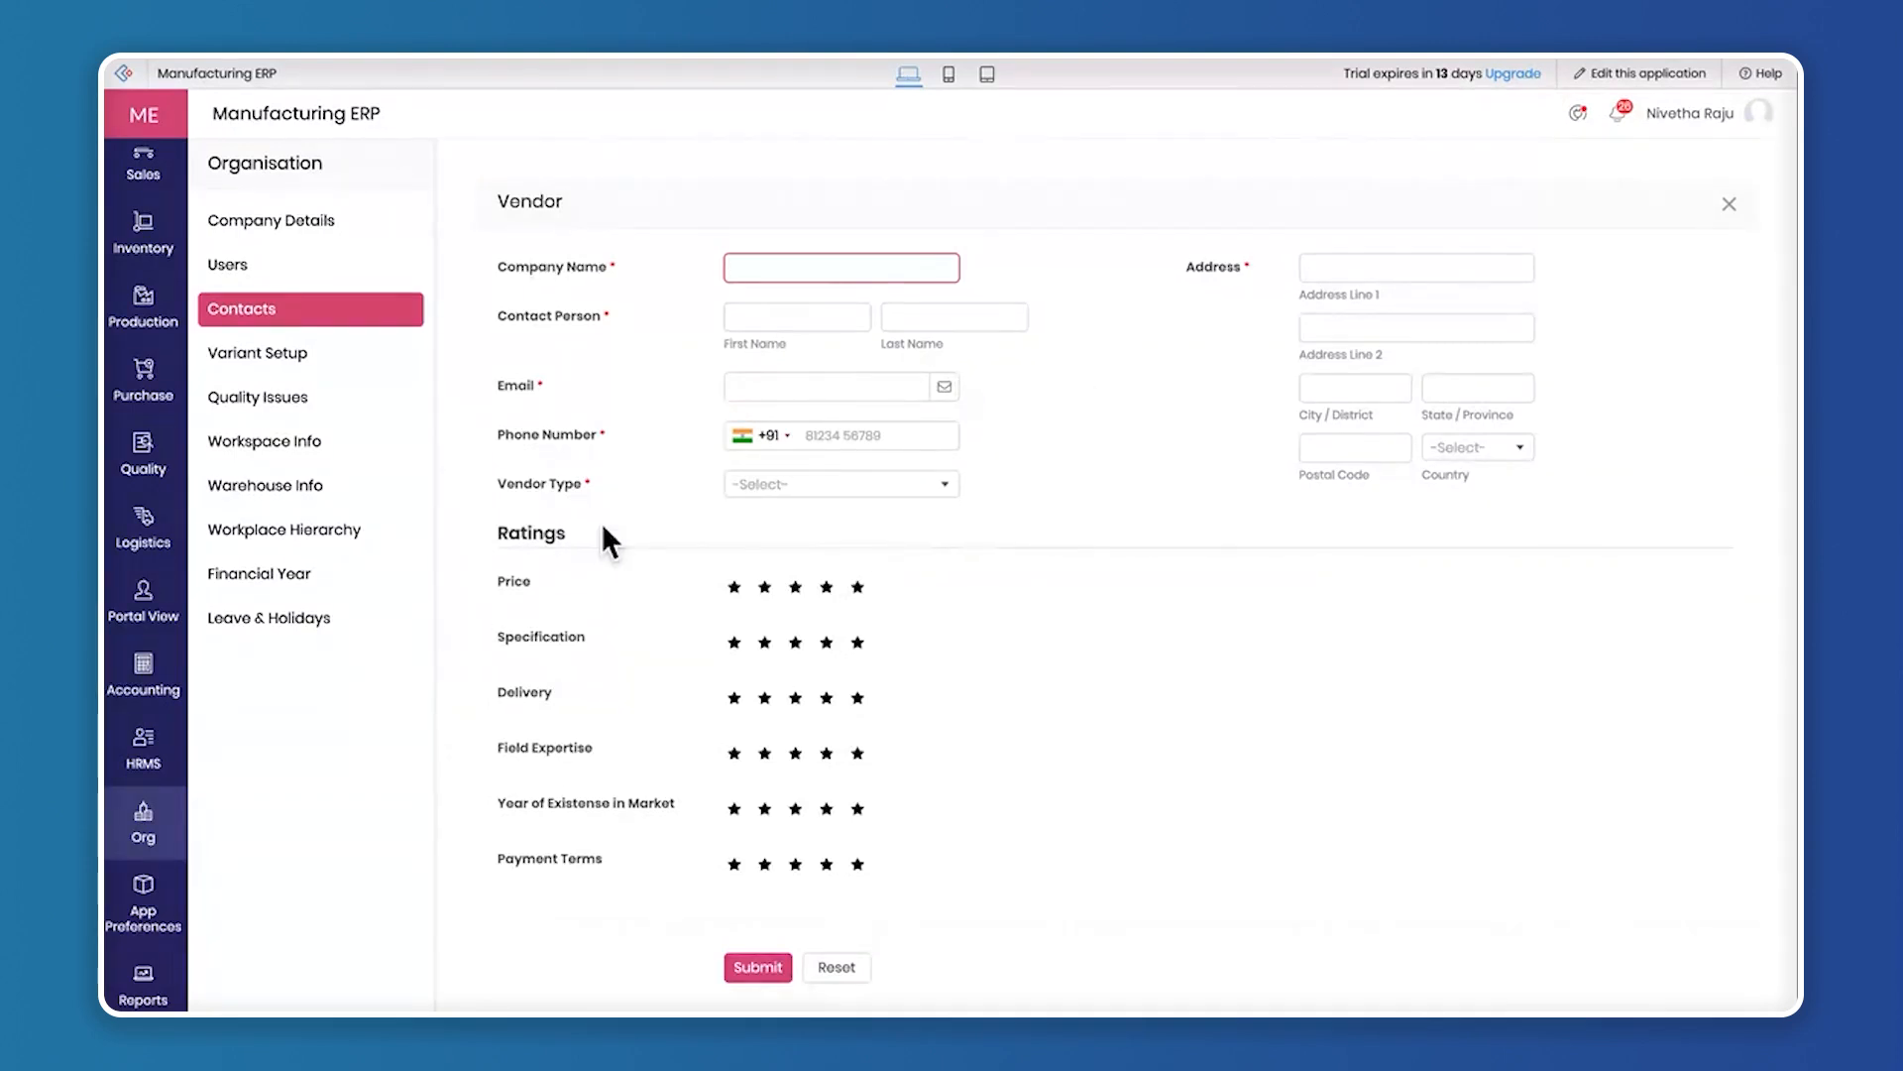
left_click_drag(491, 533, 632, 536)
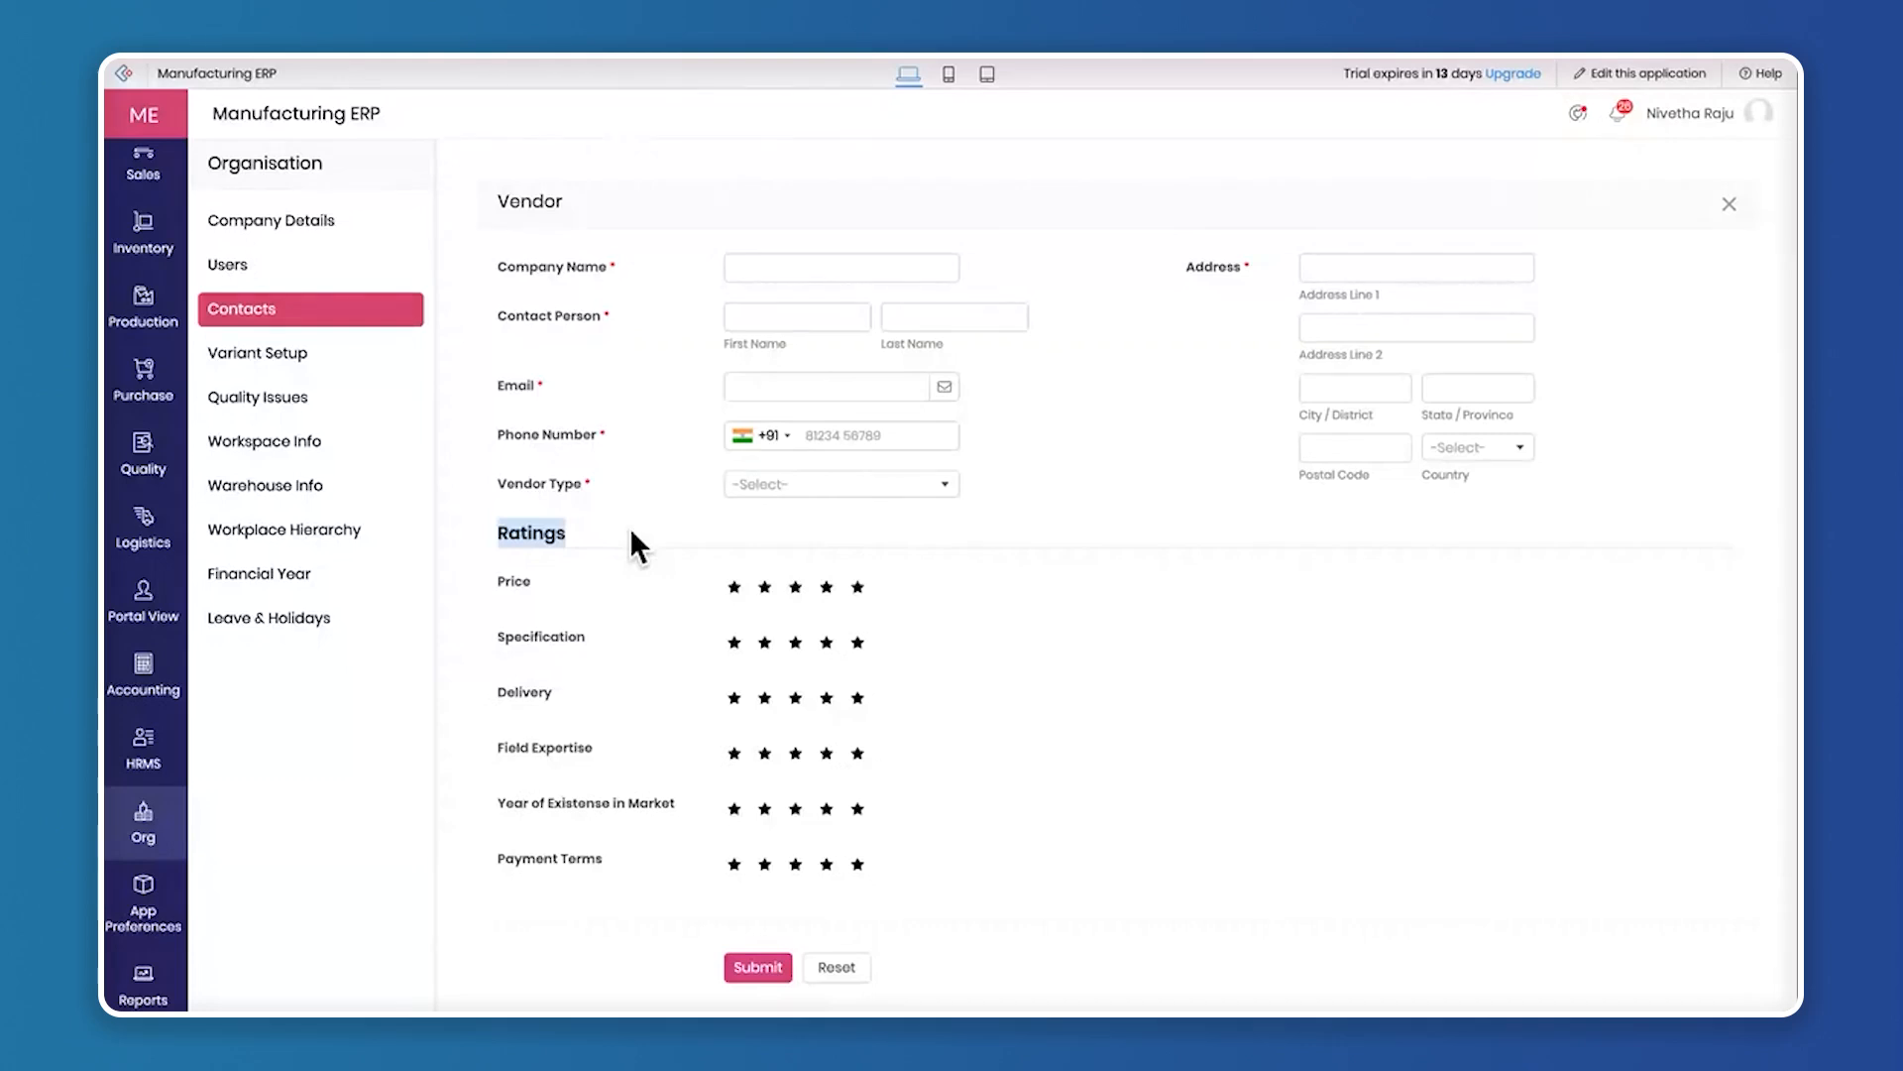
left_click(624, 541)
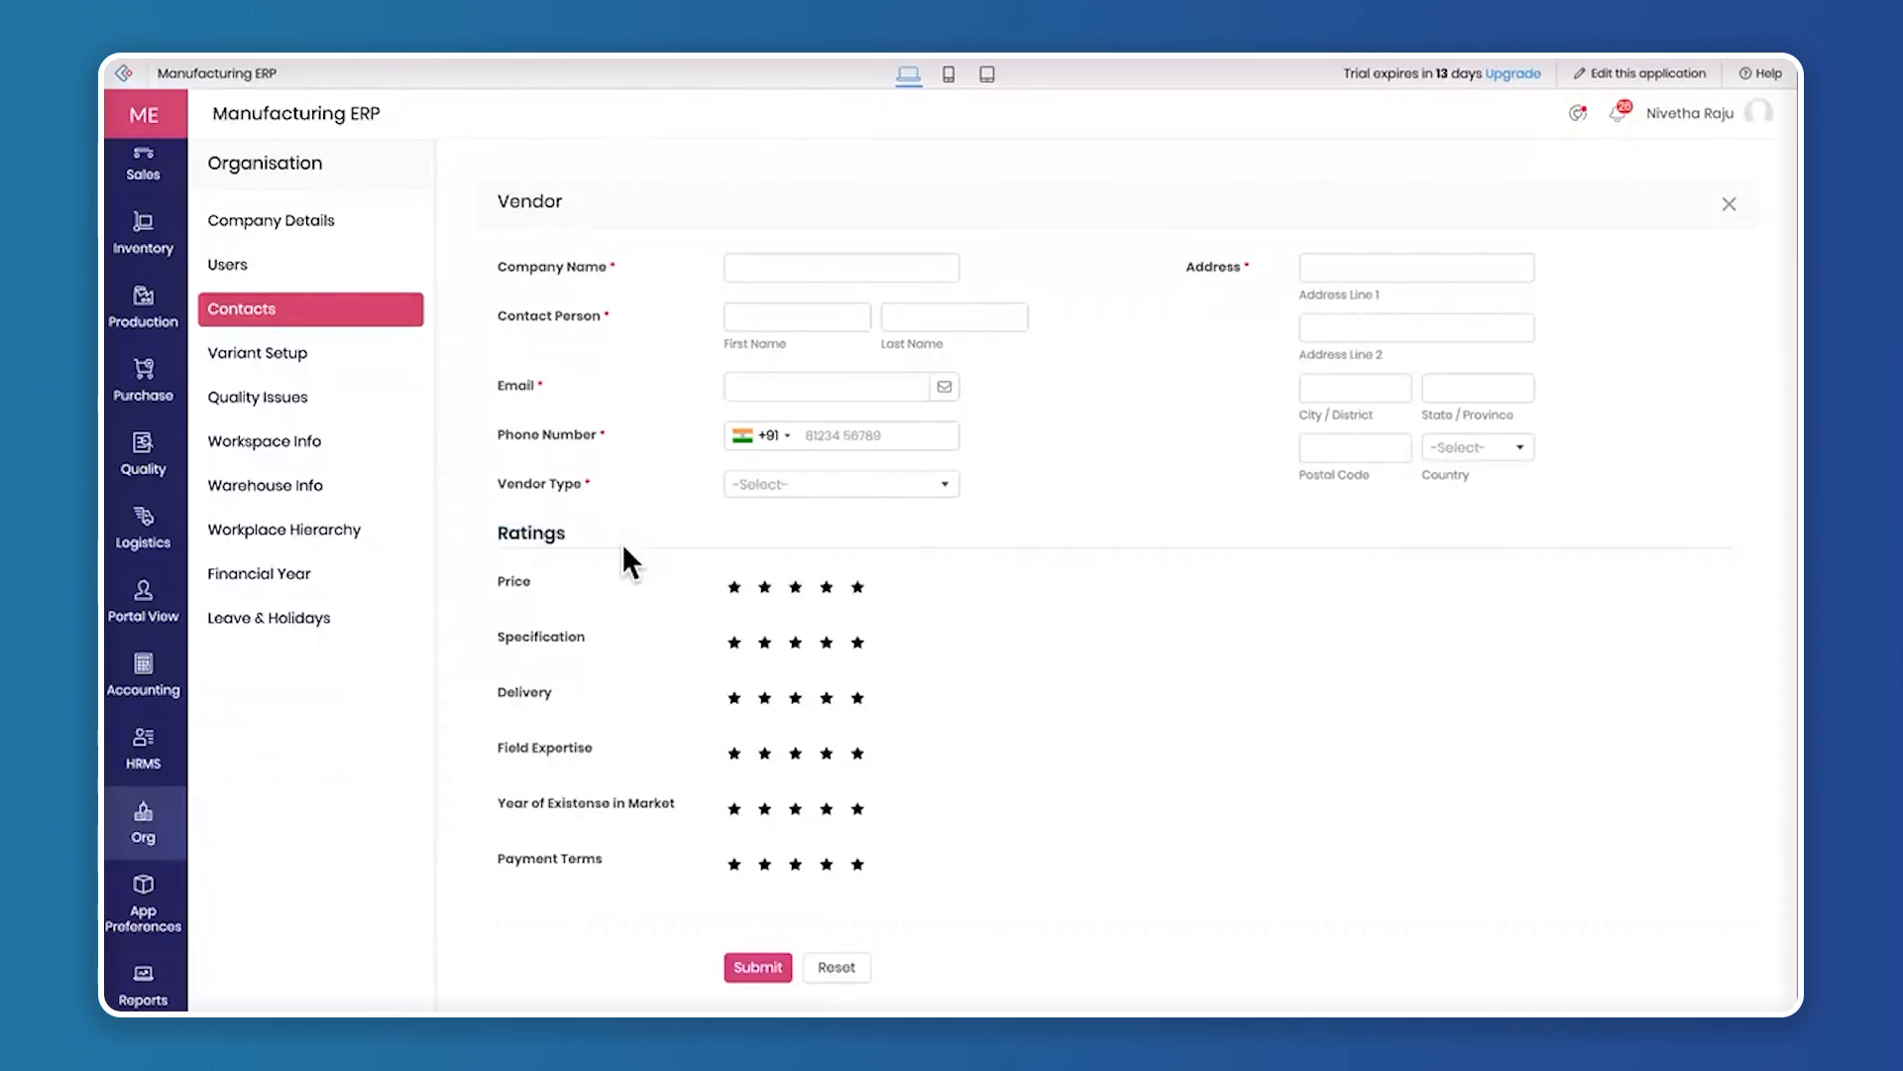
Try vendor ratings of 4 stars for price, 5 for specification and 3 for delivery, and close the form without submitting
left_click(826, 590)
left_click(859, 644)
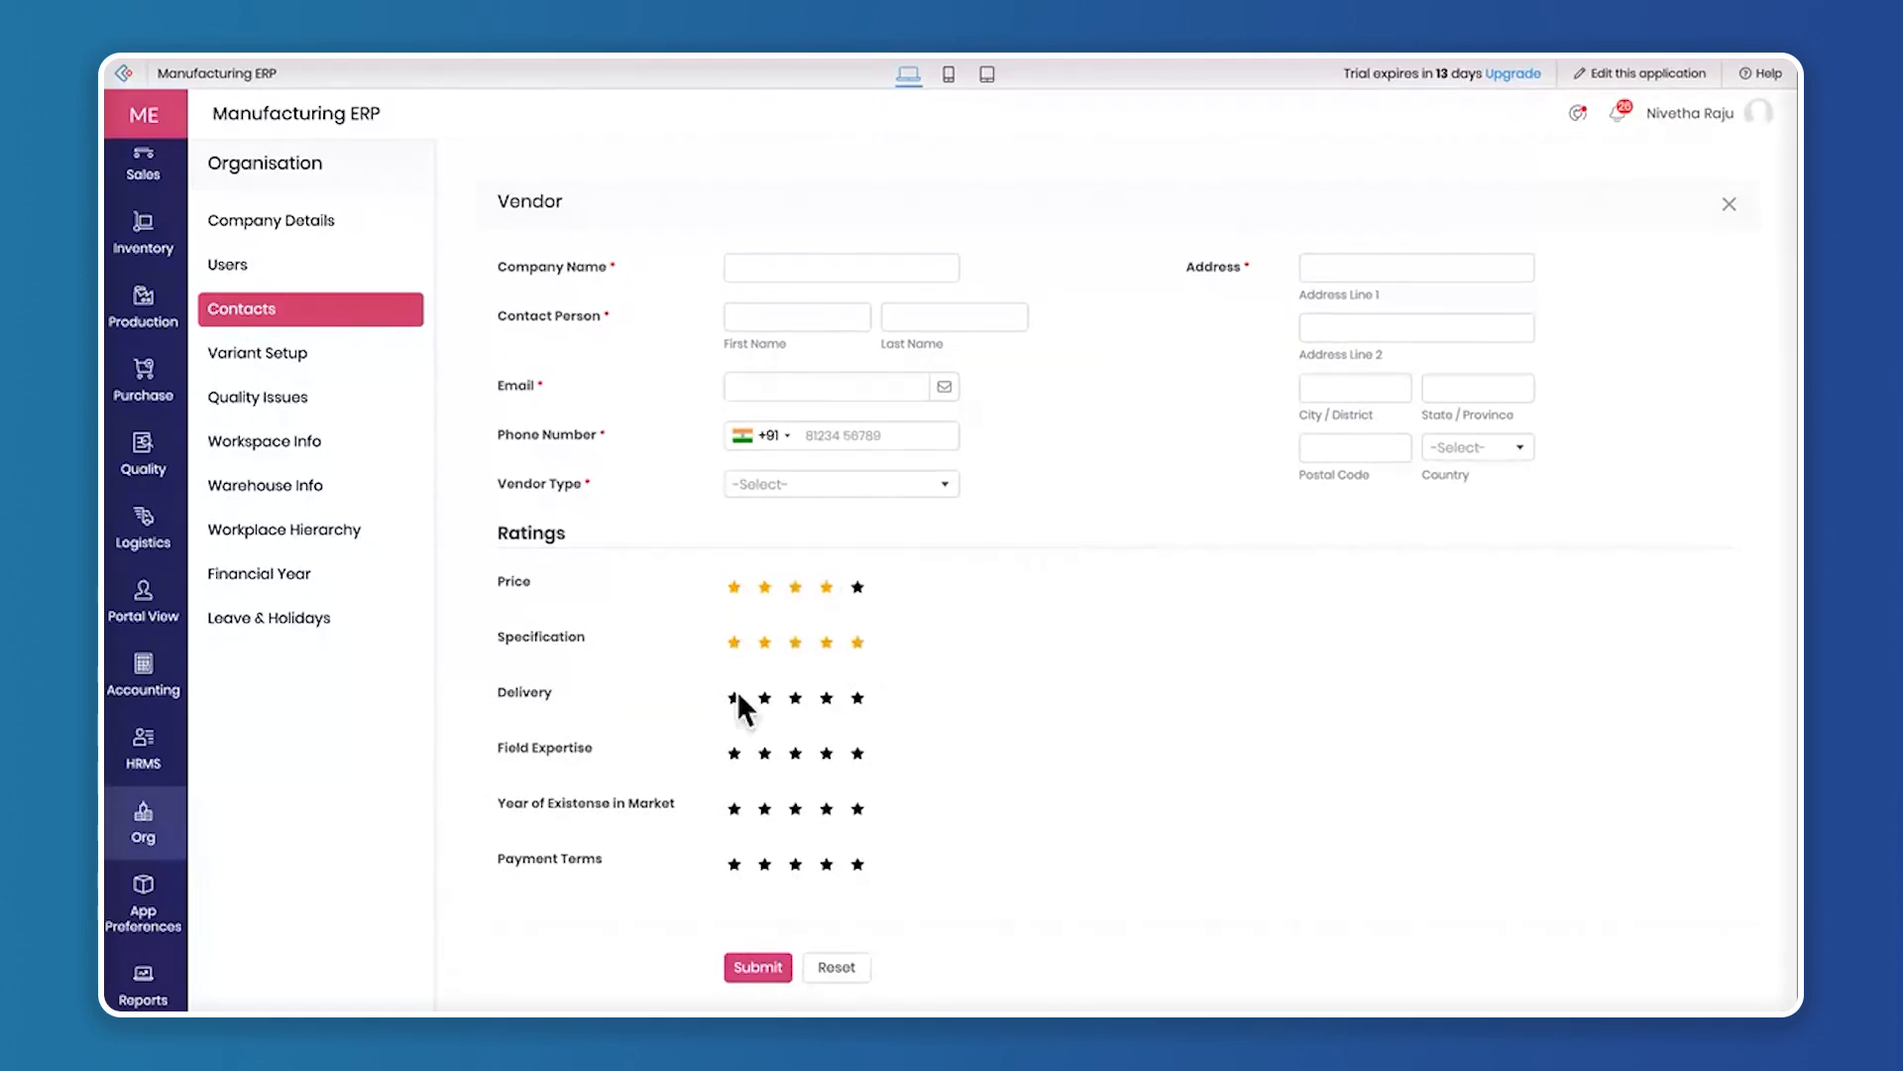
left_click(795, 700)
left_click(1726, 198)
Show the delivery partner contacts, look over the contact person fields on a blank delivery partner form and close it without submitting
left_click(1594, 207)
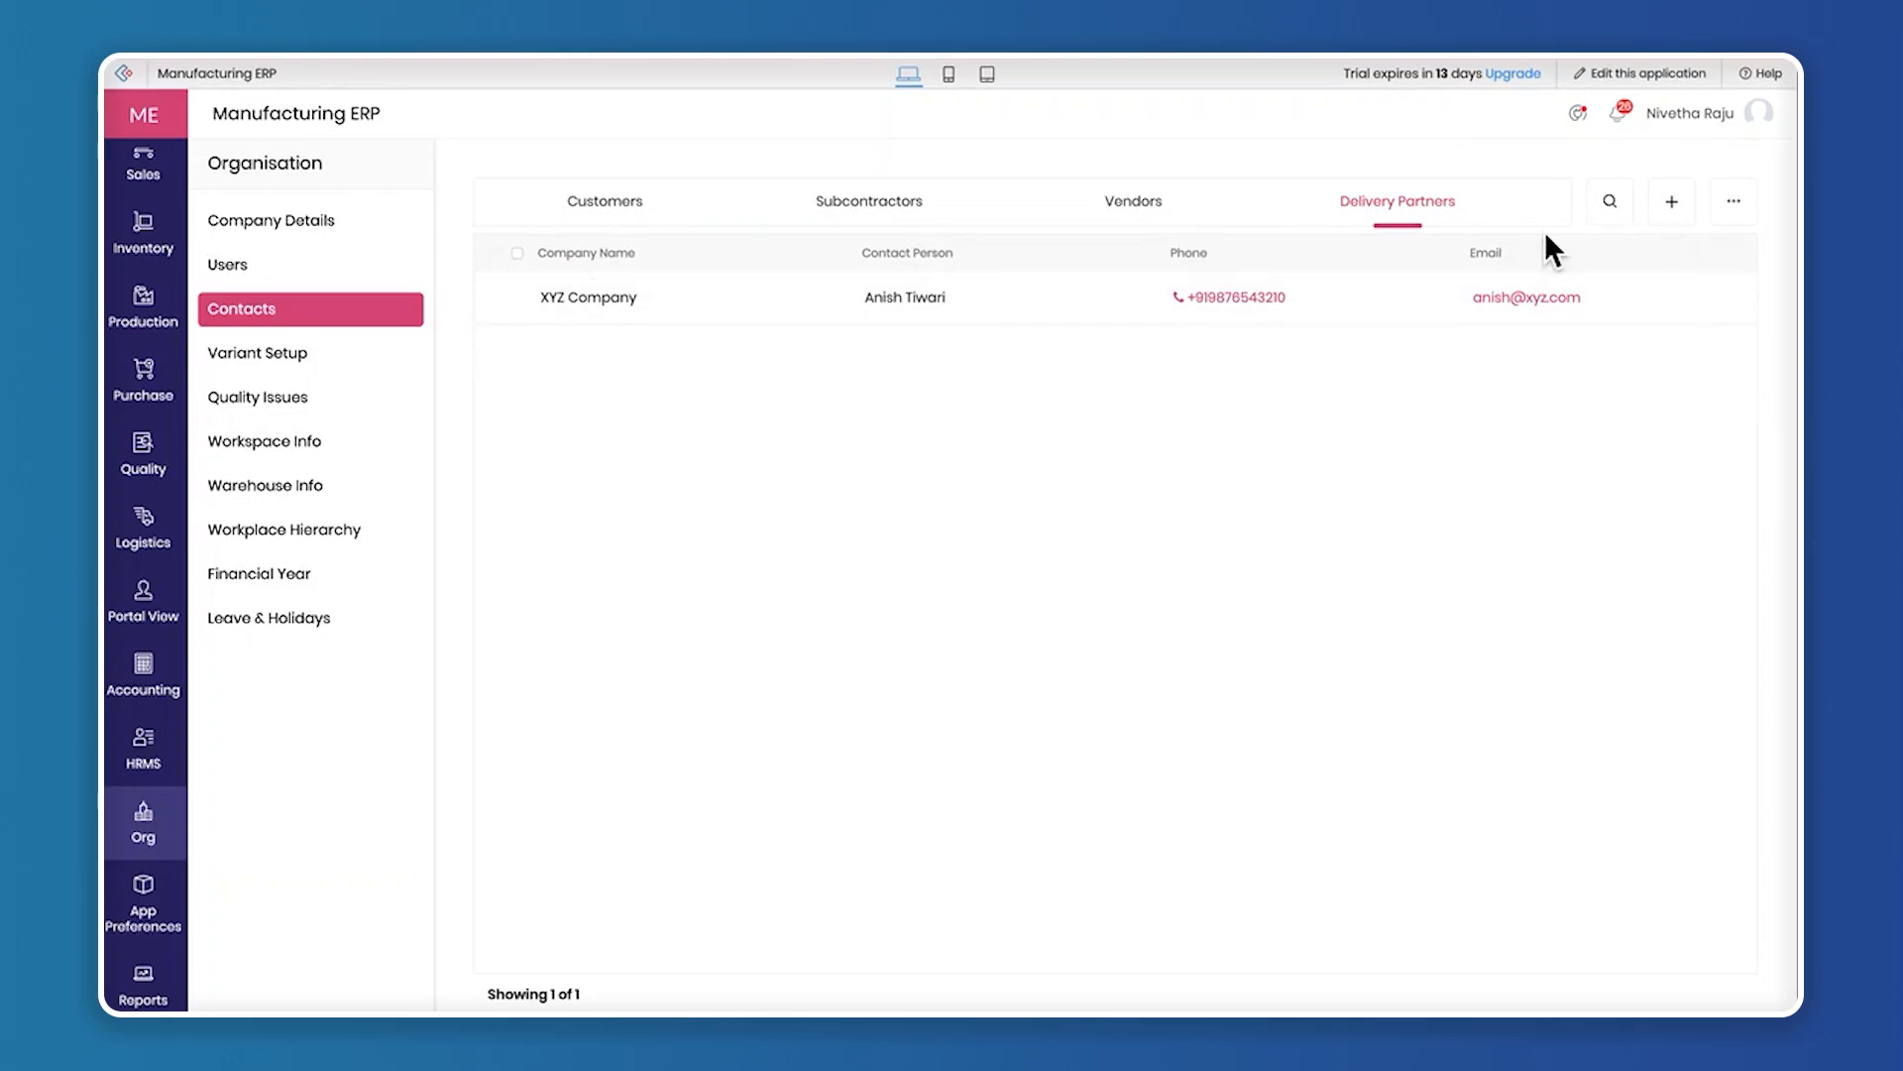
left_click(1682, 212)
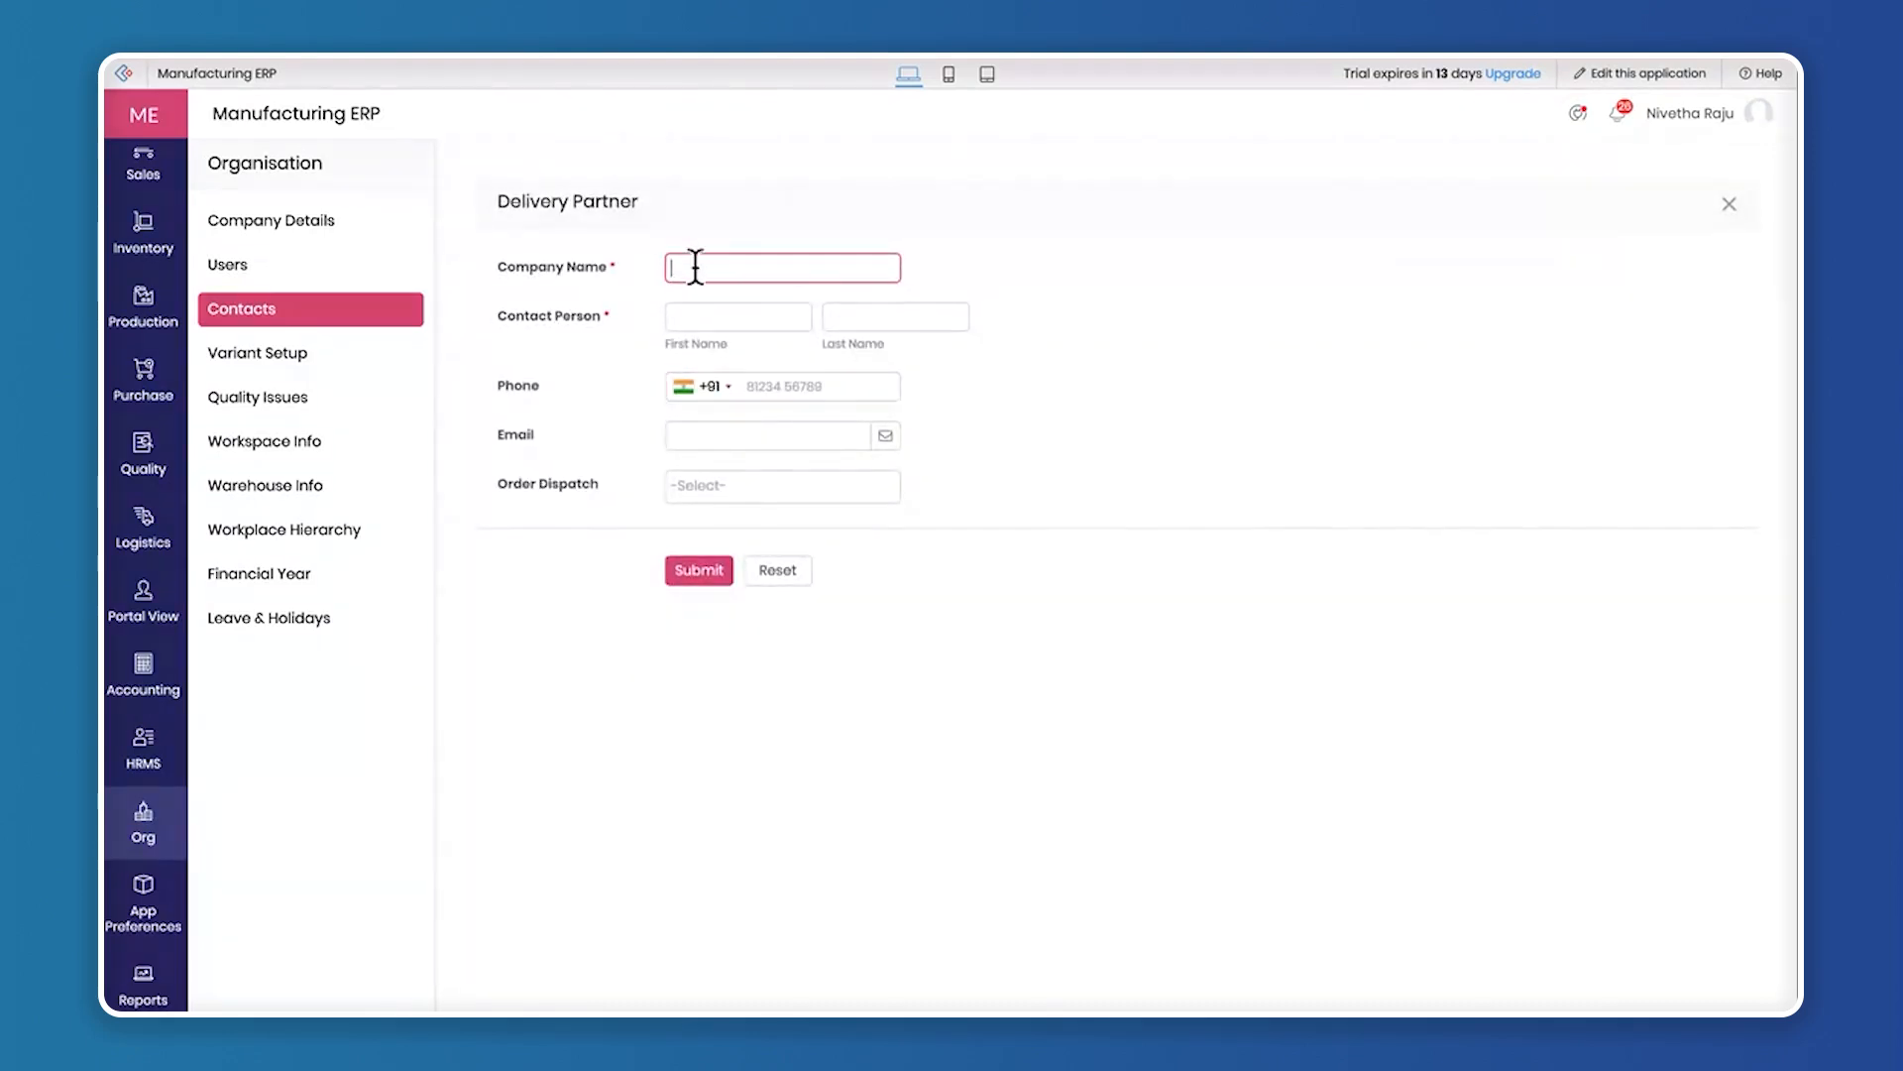
left_click(741, 317)
left_click(932, 315)
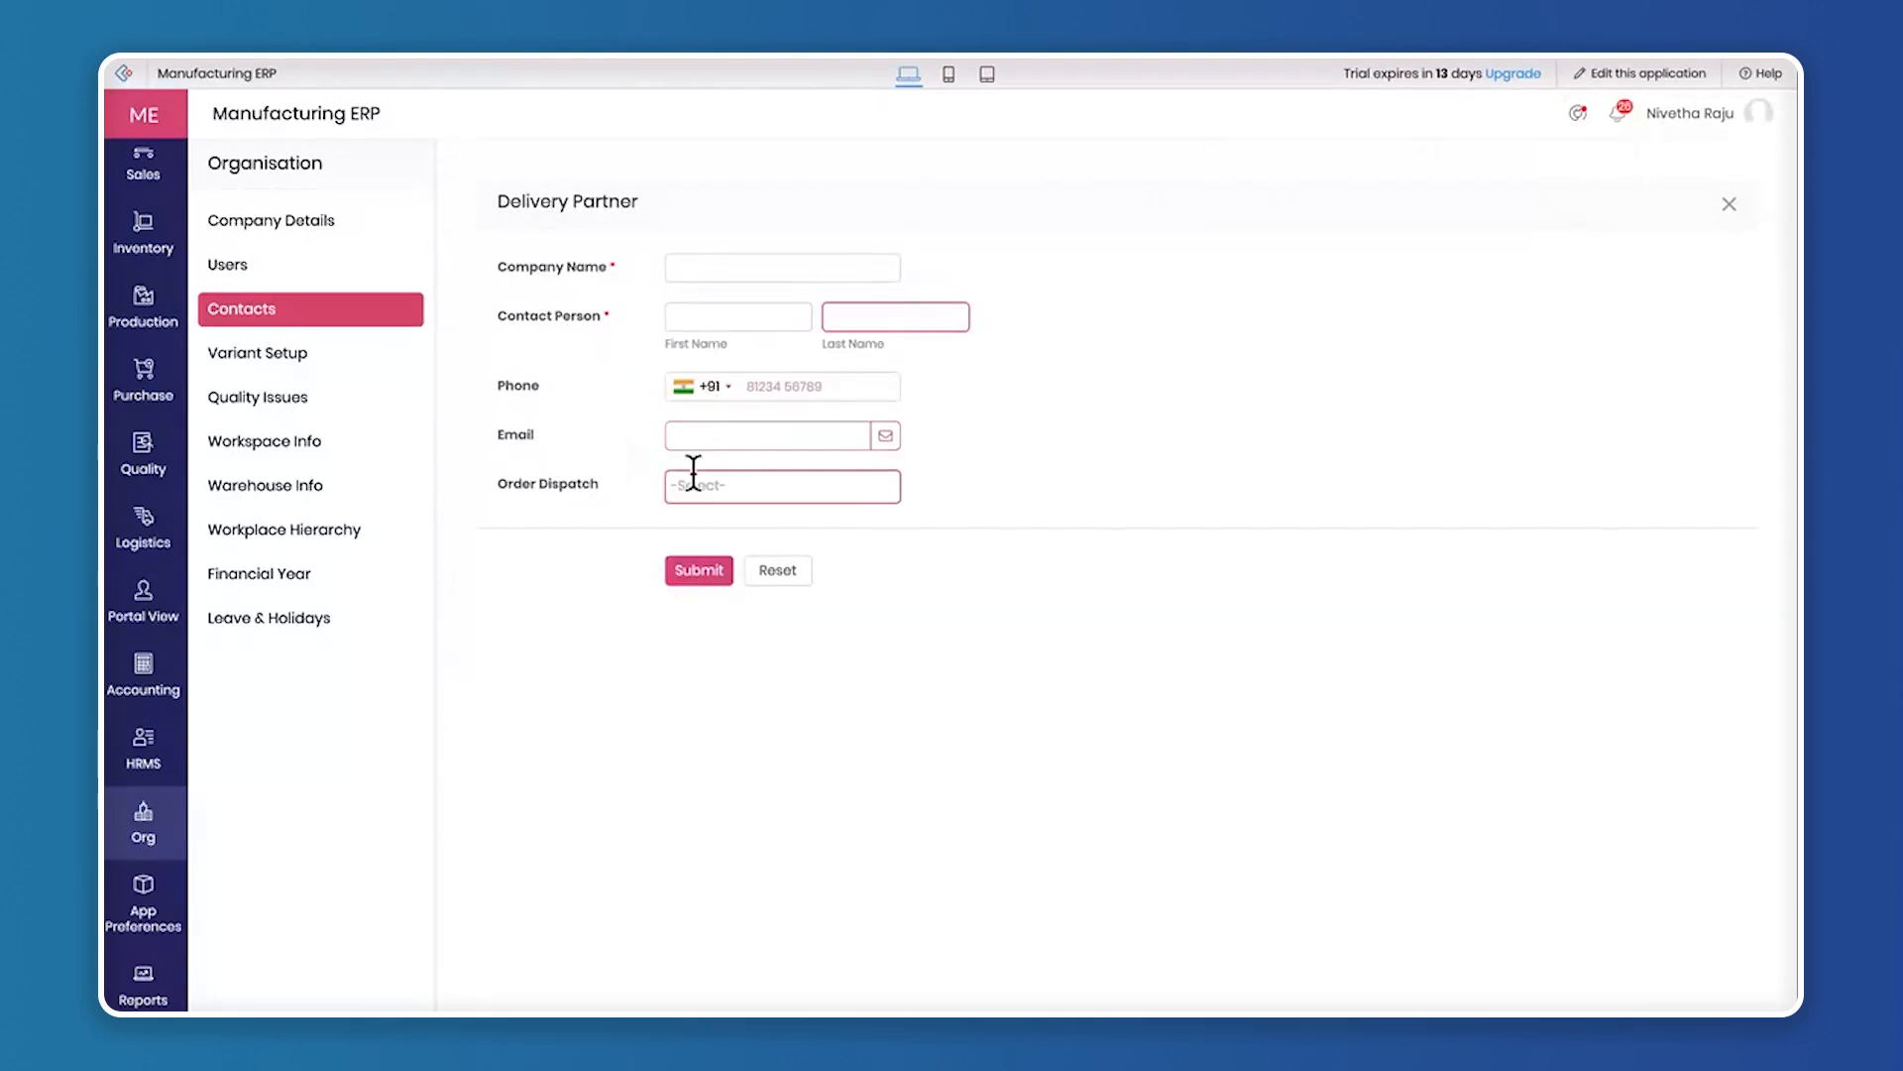
left_click(1729, 204)
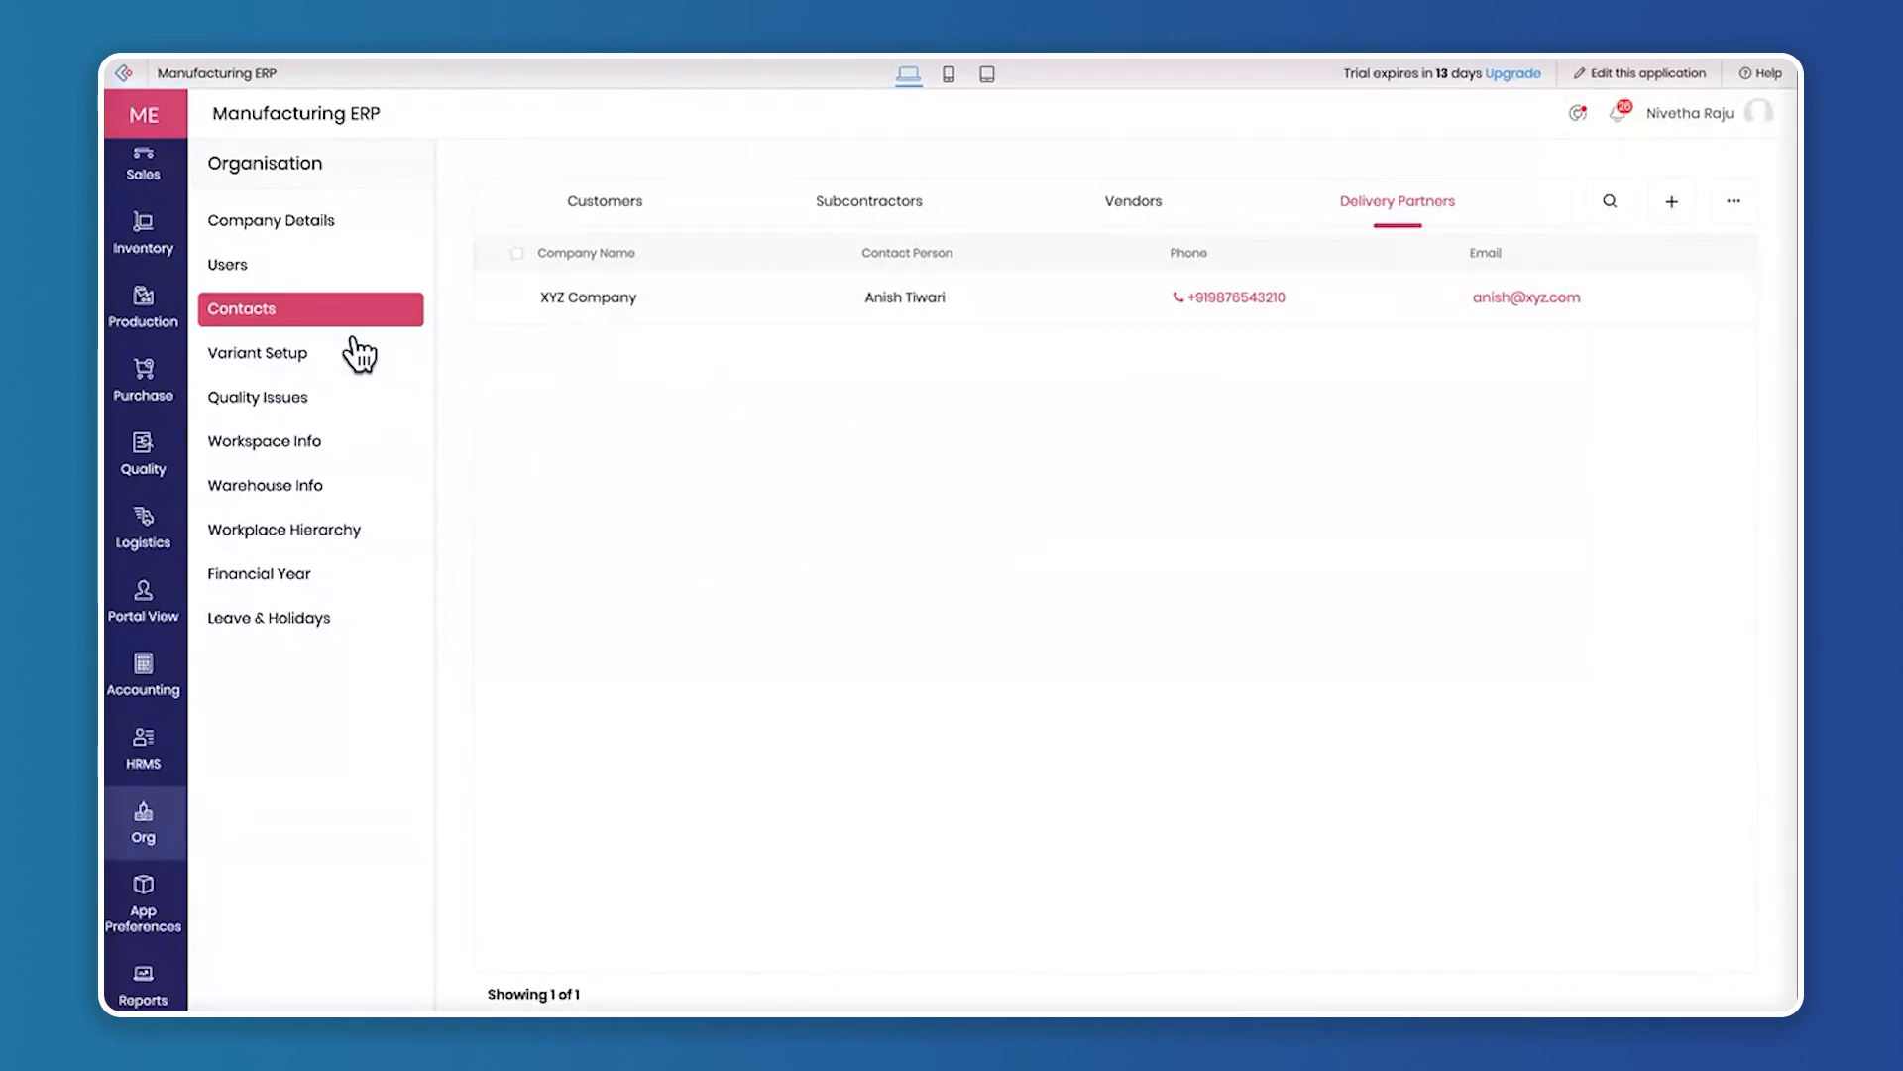
Show the variant setup attributes, look over a blank attribute form with one value row and close it without submitting
left_click(253, 365)
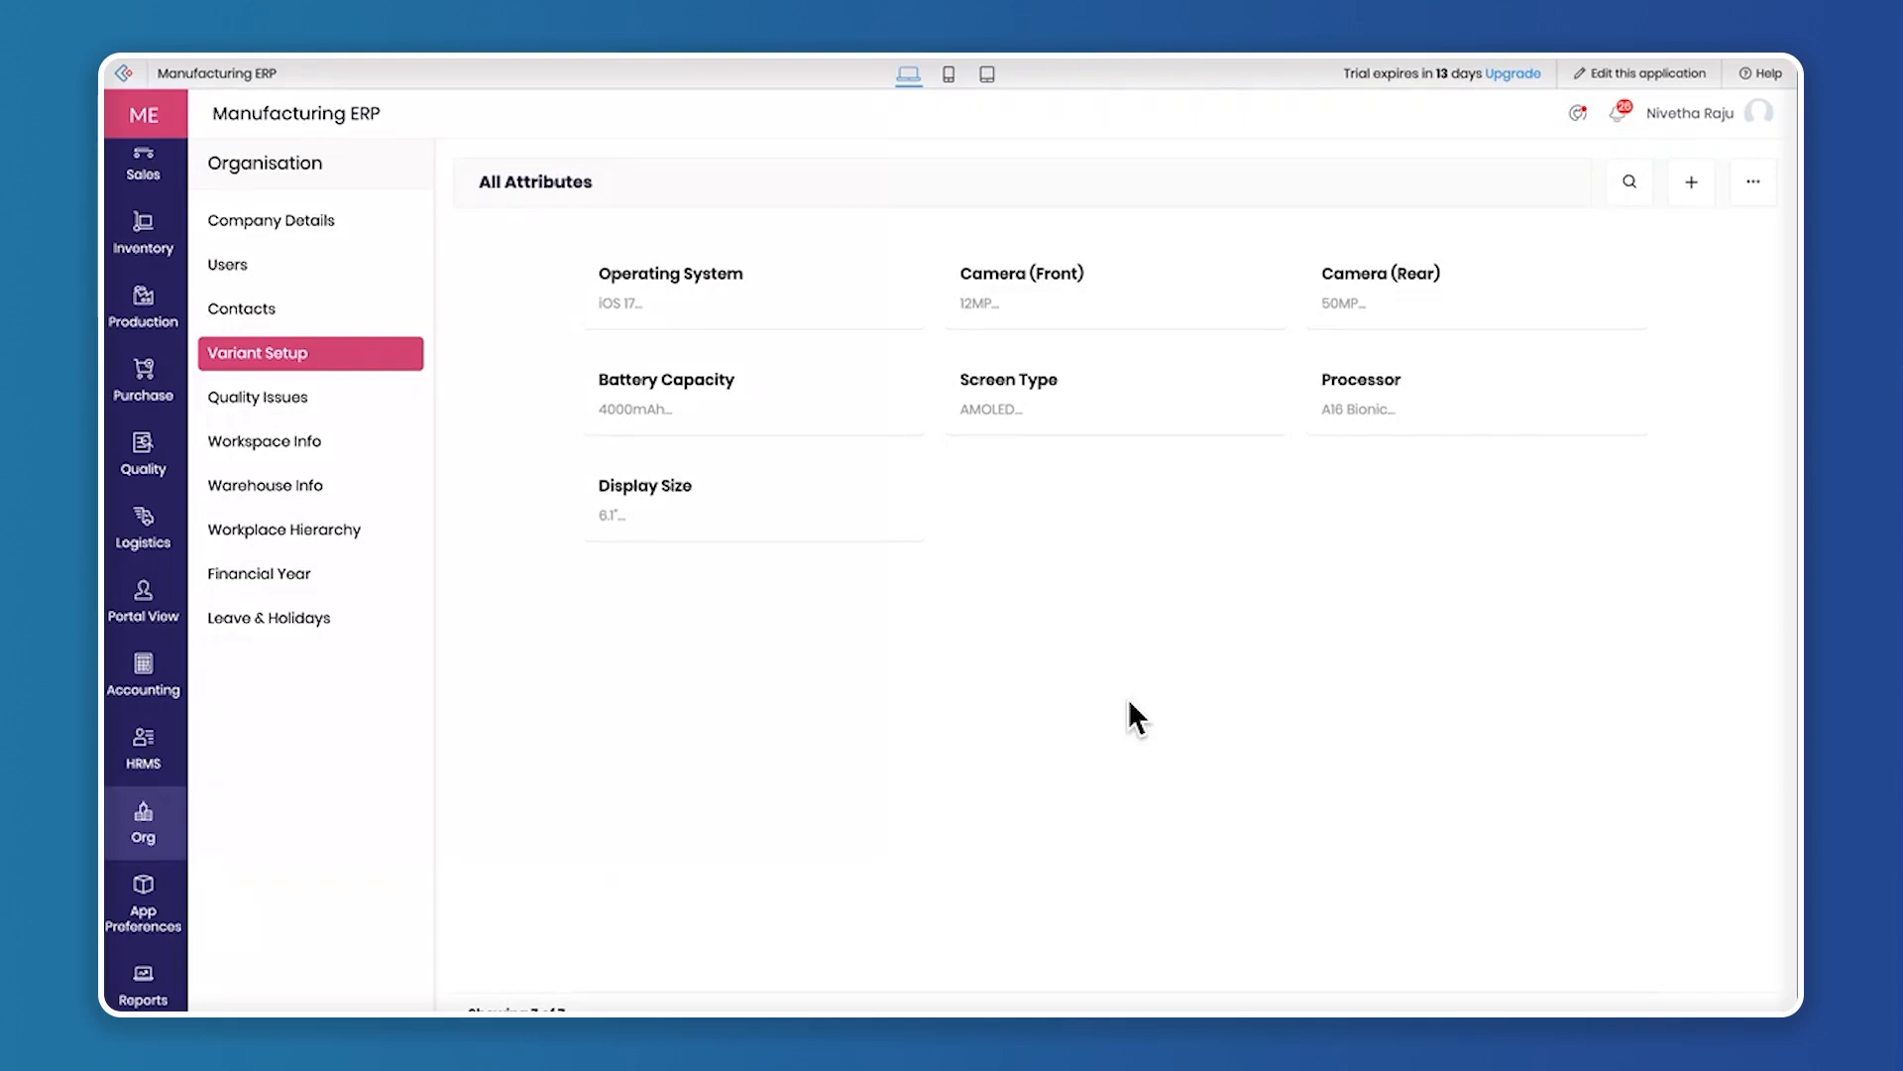
left_click(1704, 186)
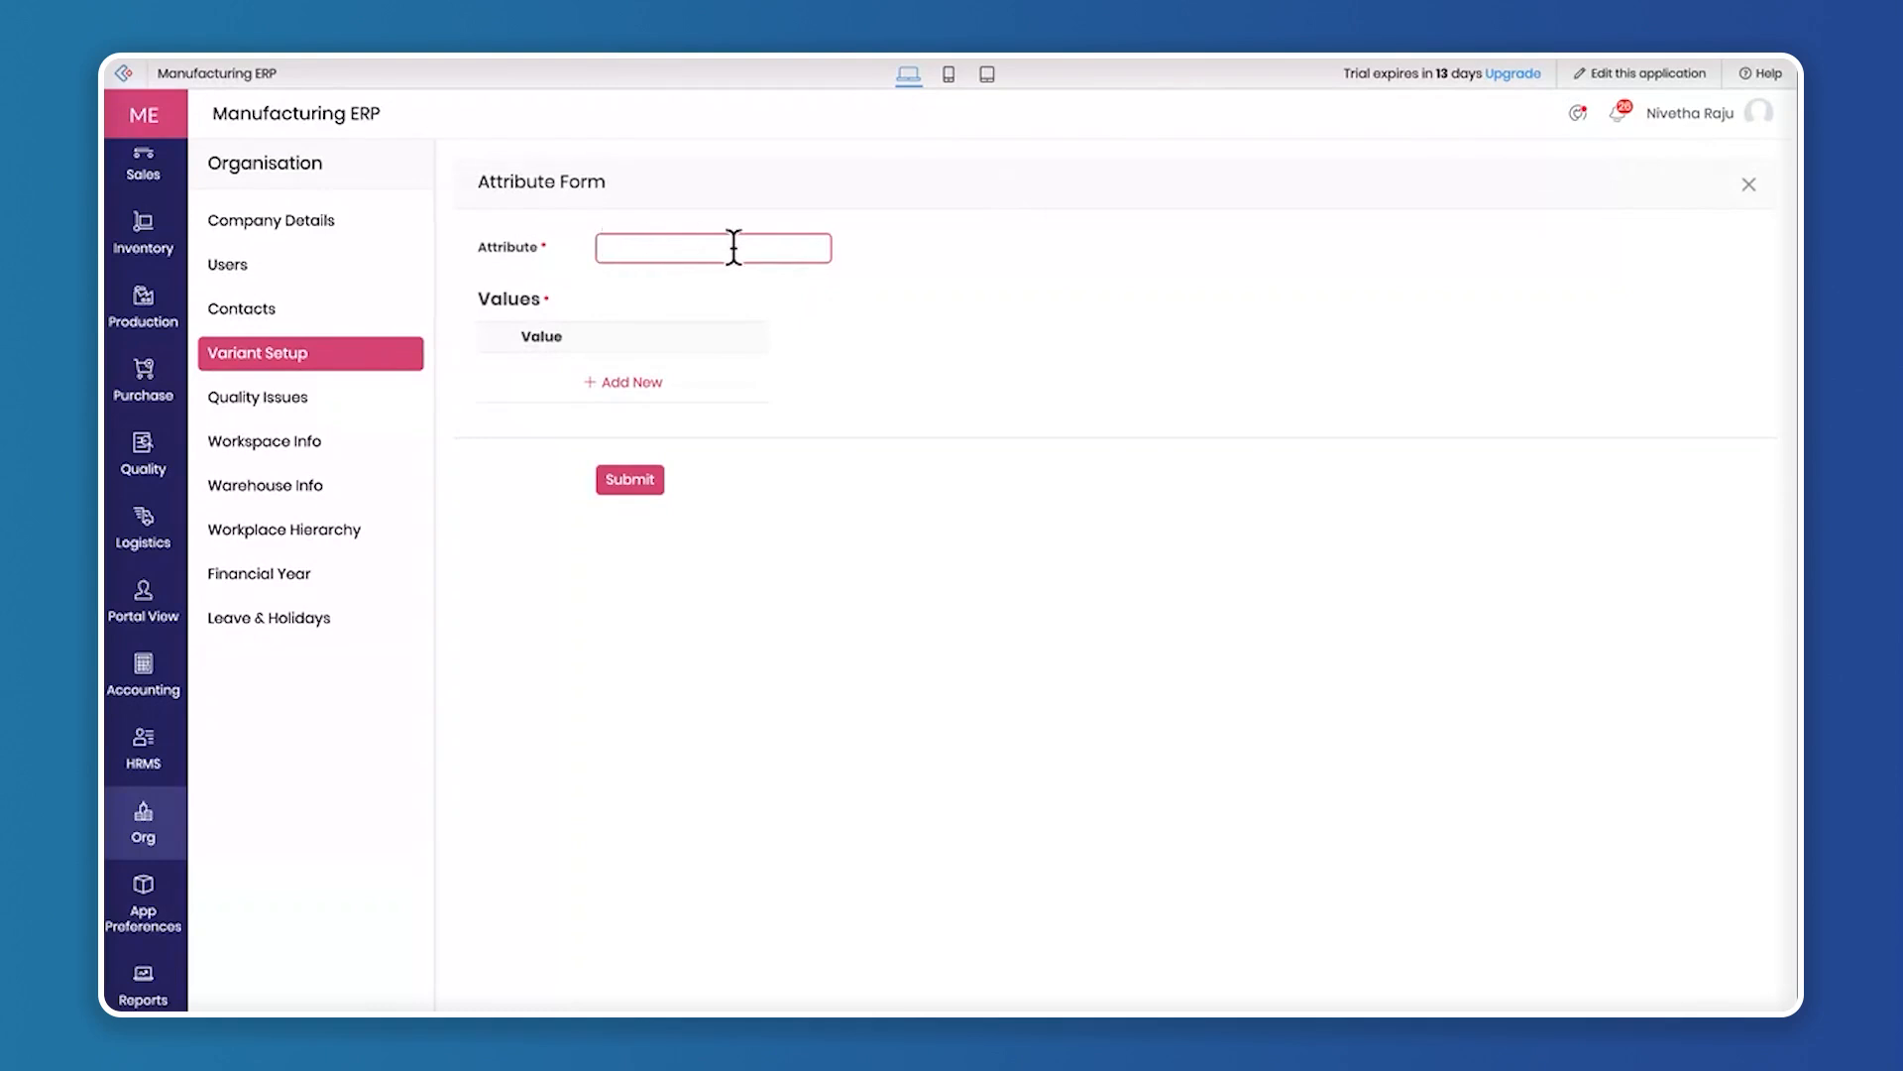
left_click(623, 382)
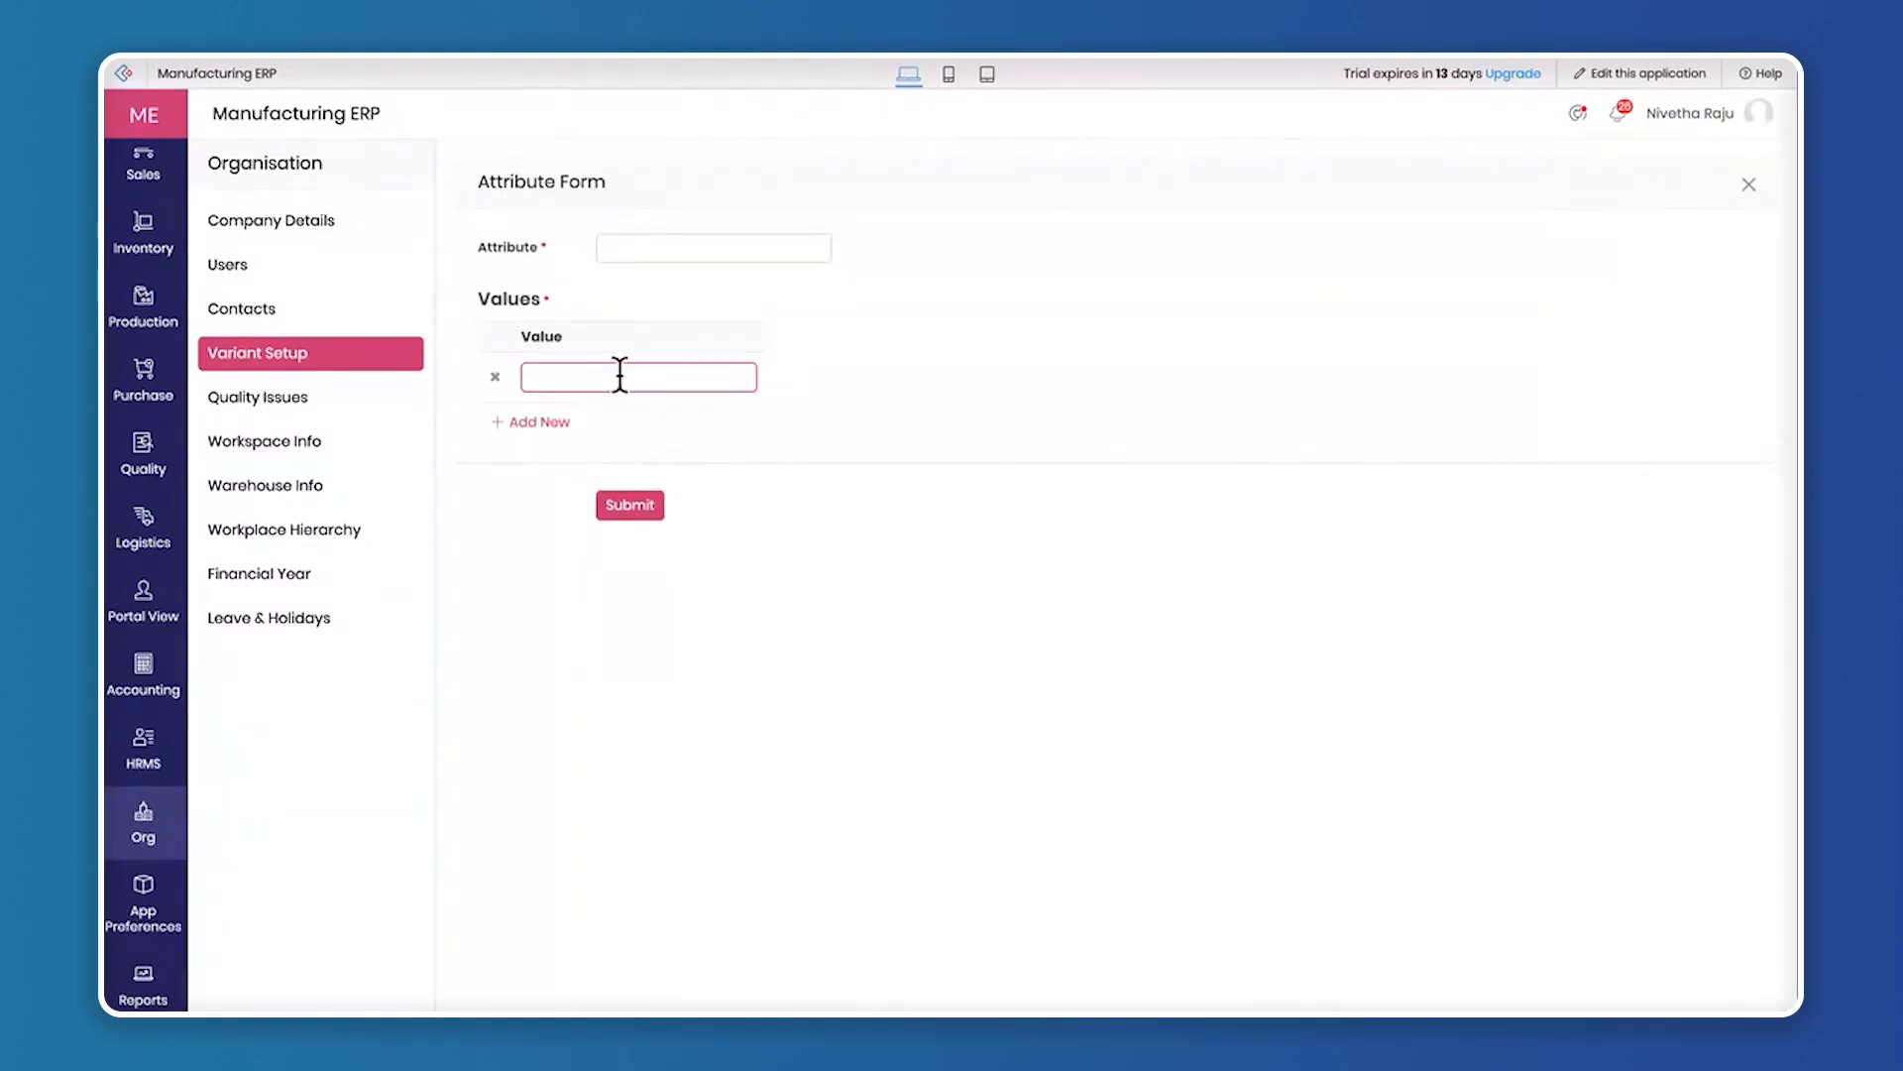
left_click(1748, 187)
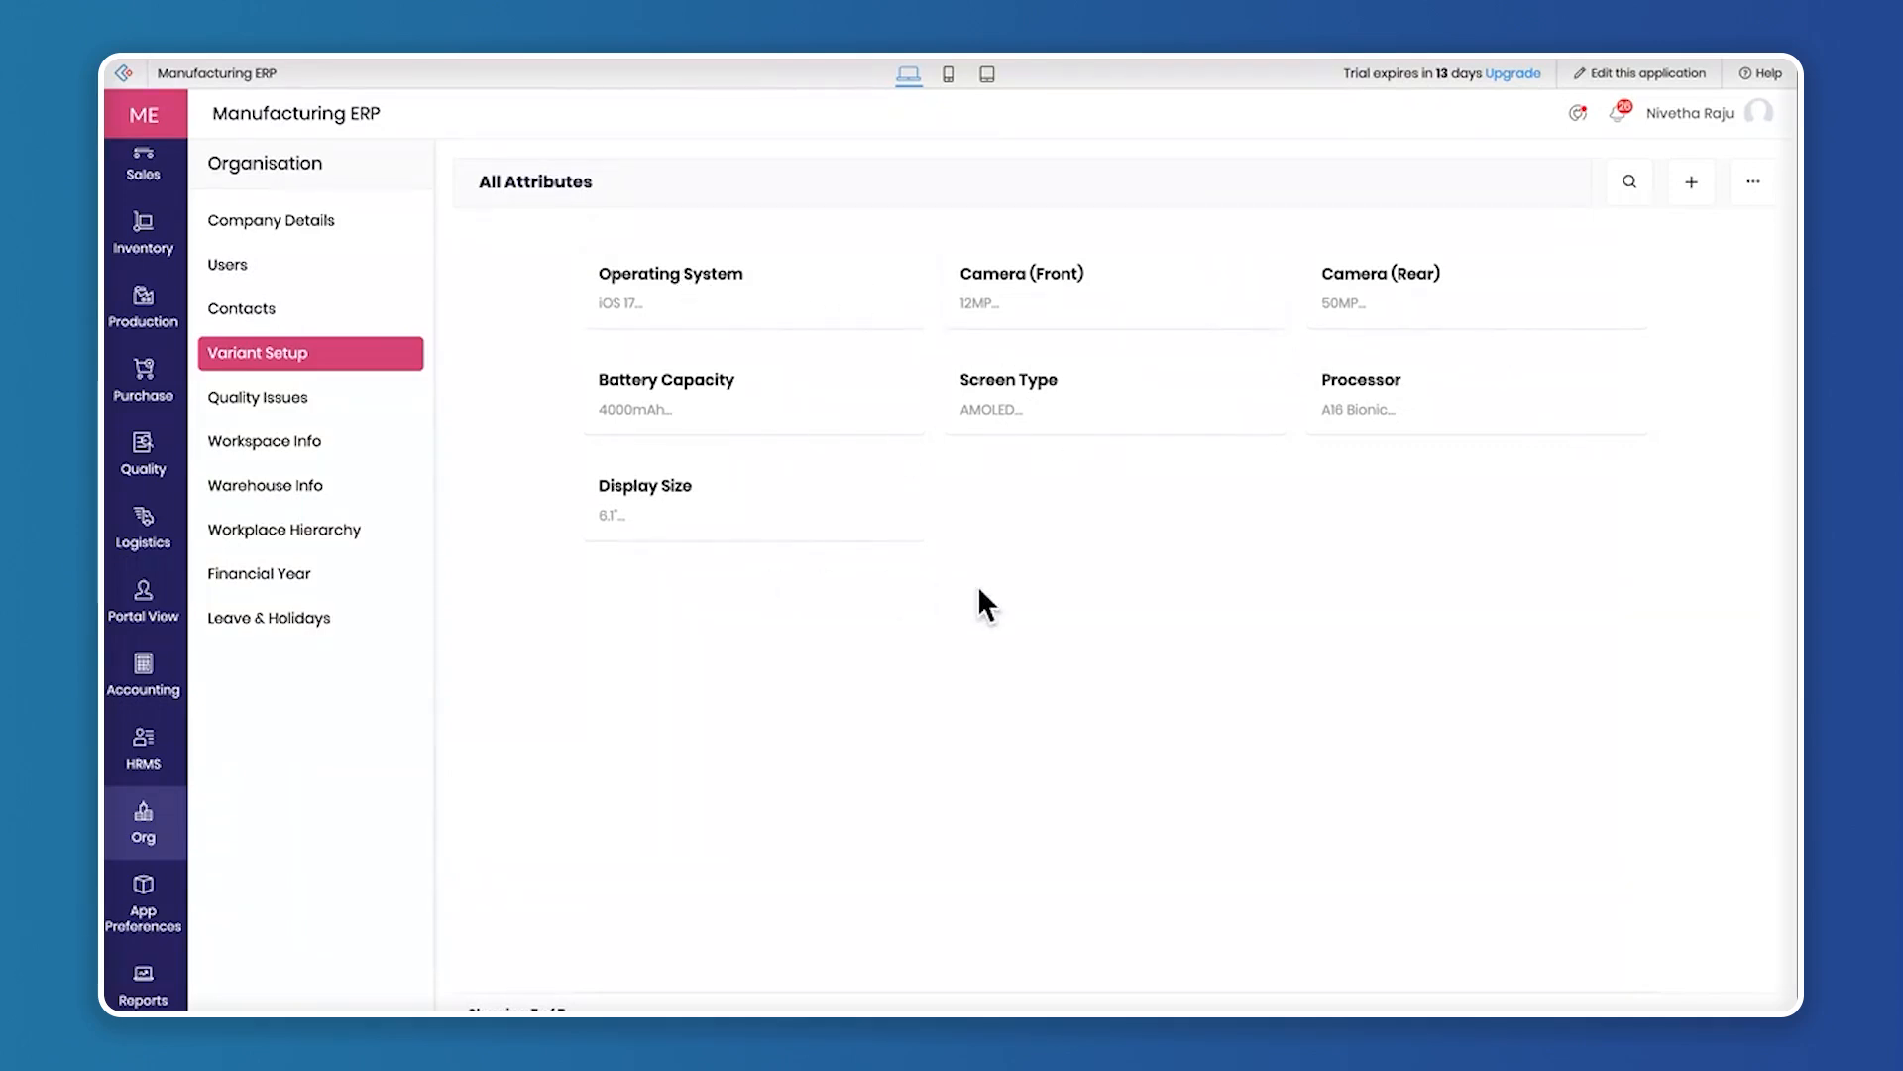
Open a new quality issue form, review the In Process type and reasons field, and switch the type to Incoming
left_click(266, 395)
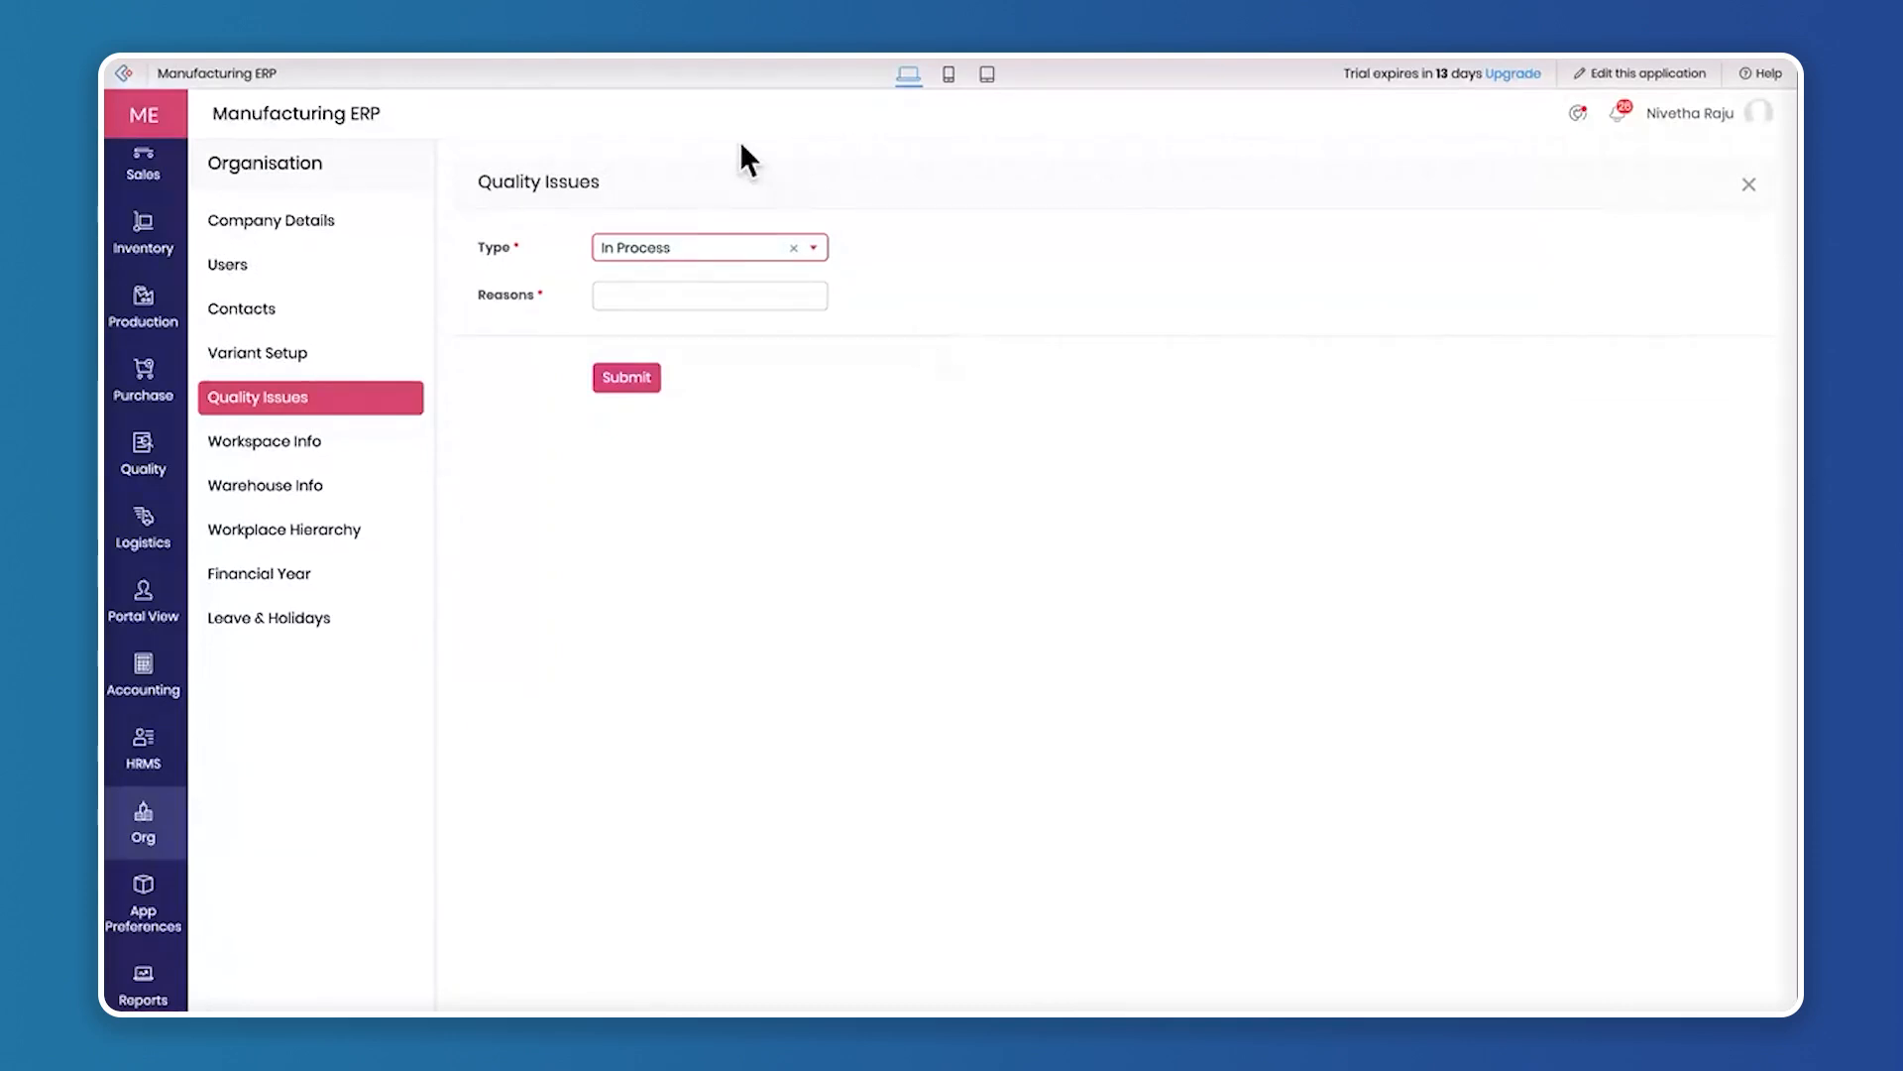
left_click(680, 247)
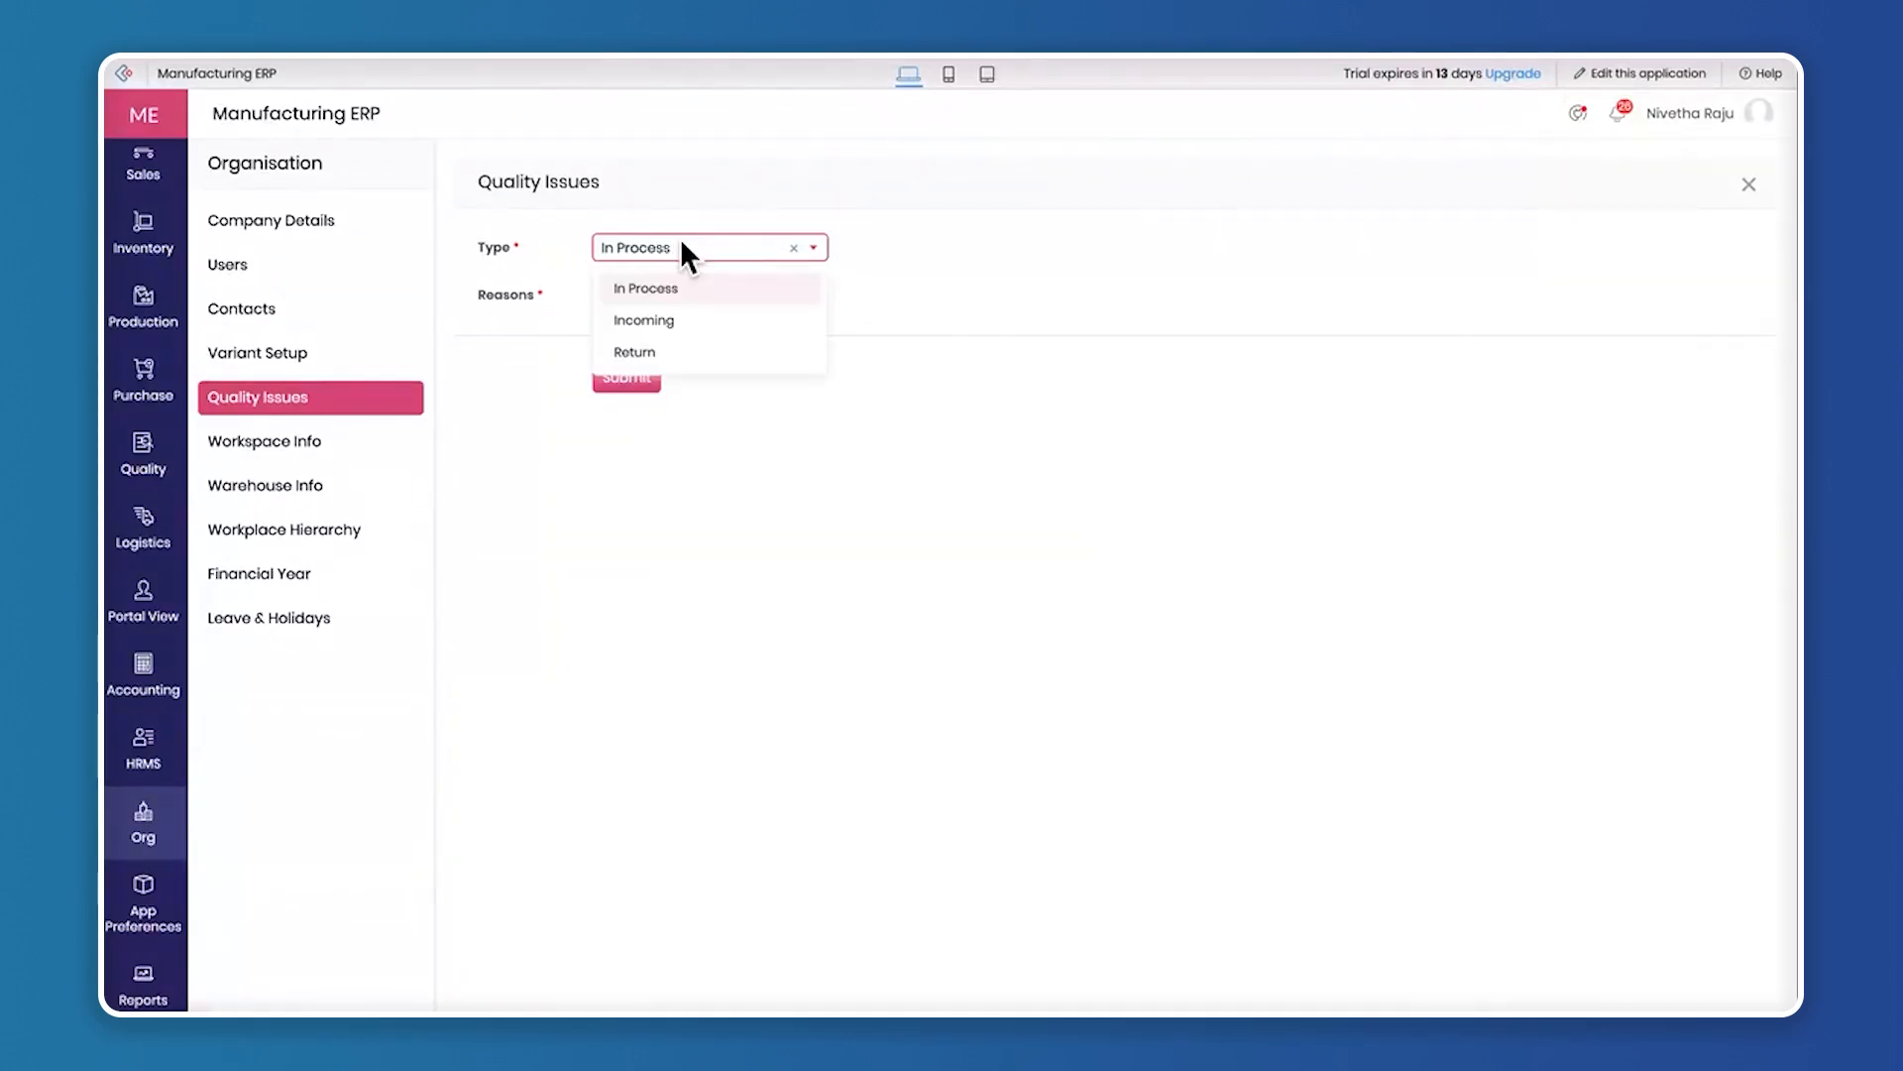
left_click(671, 288)
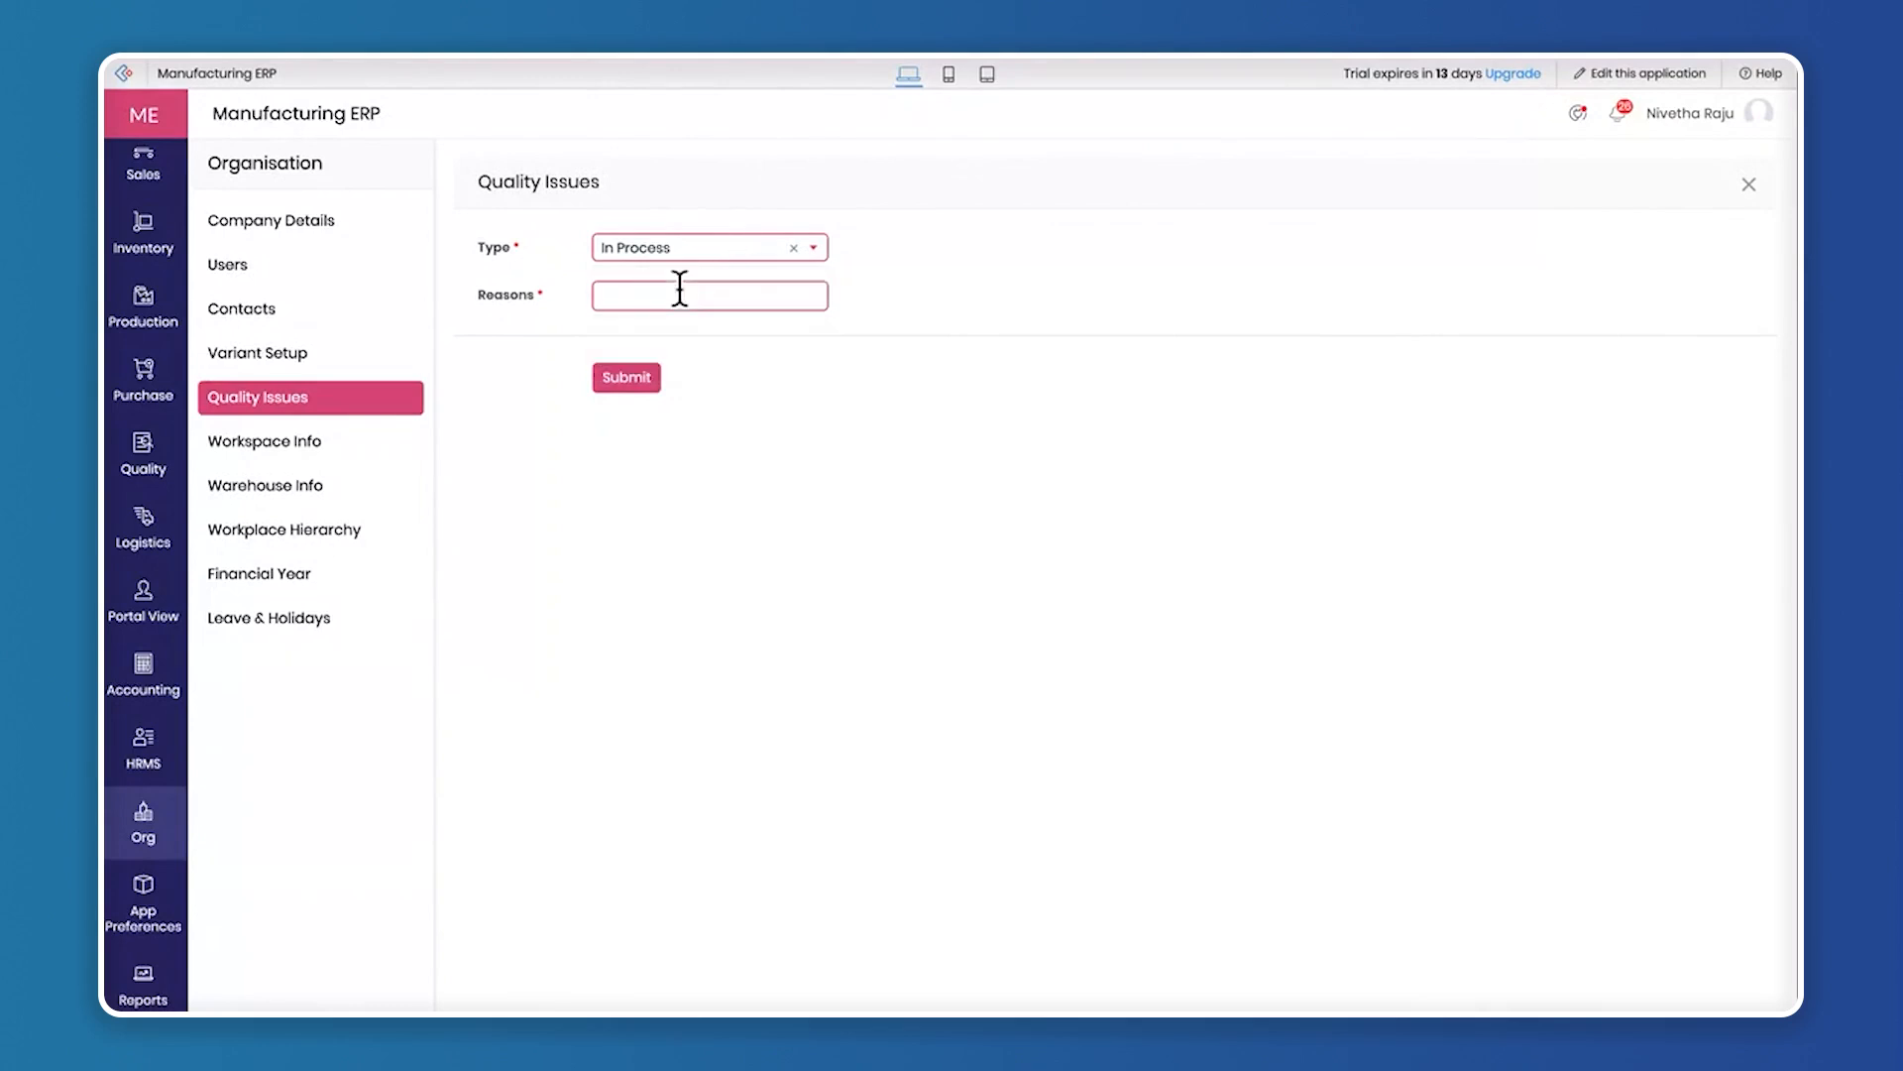
left_click(604, 297)
left_click(683, 248)
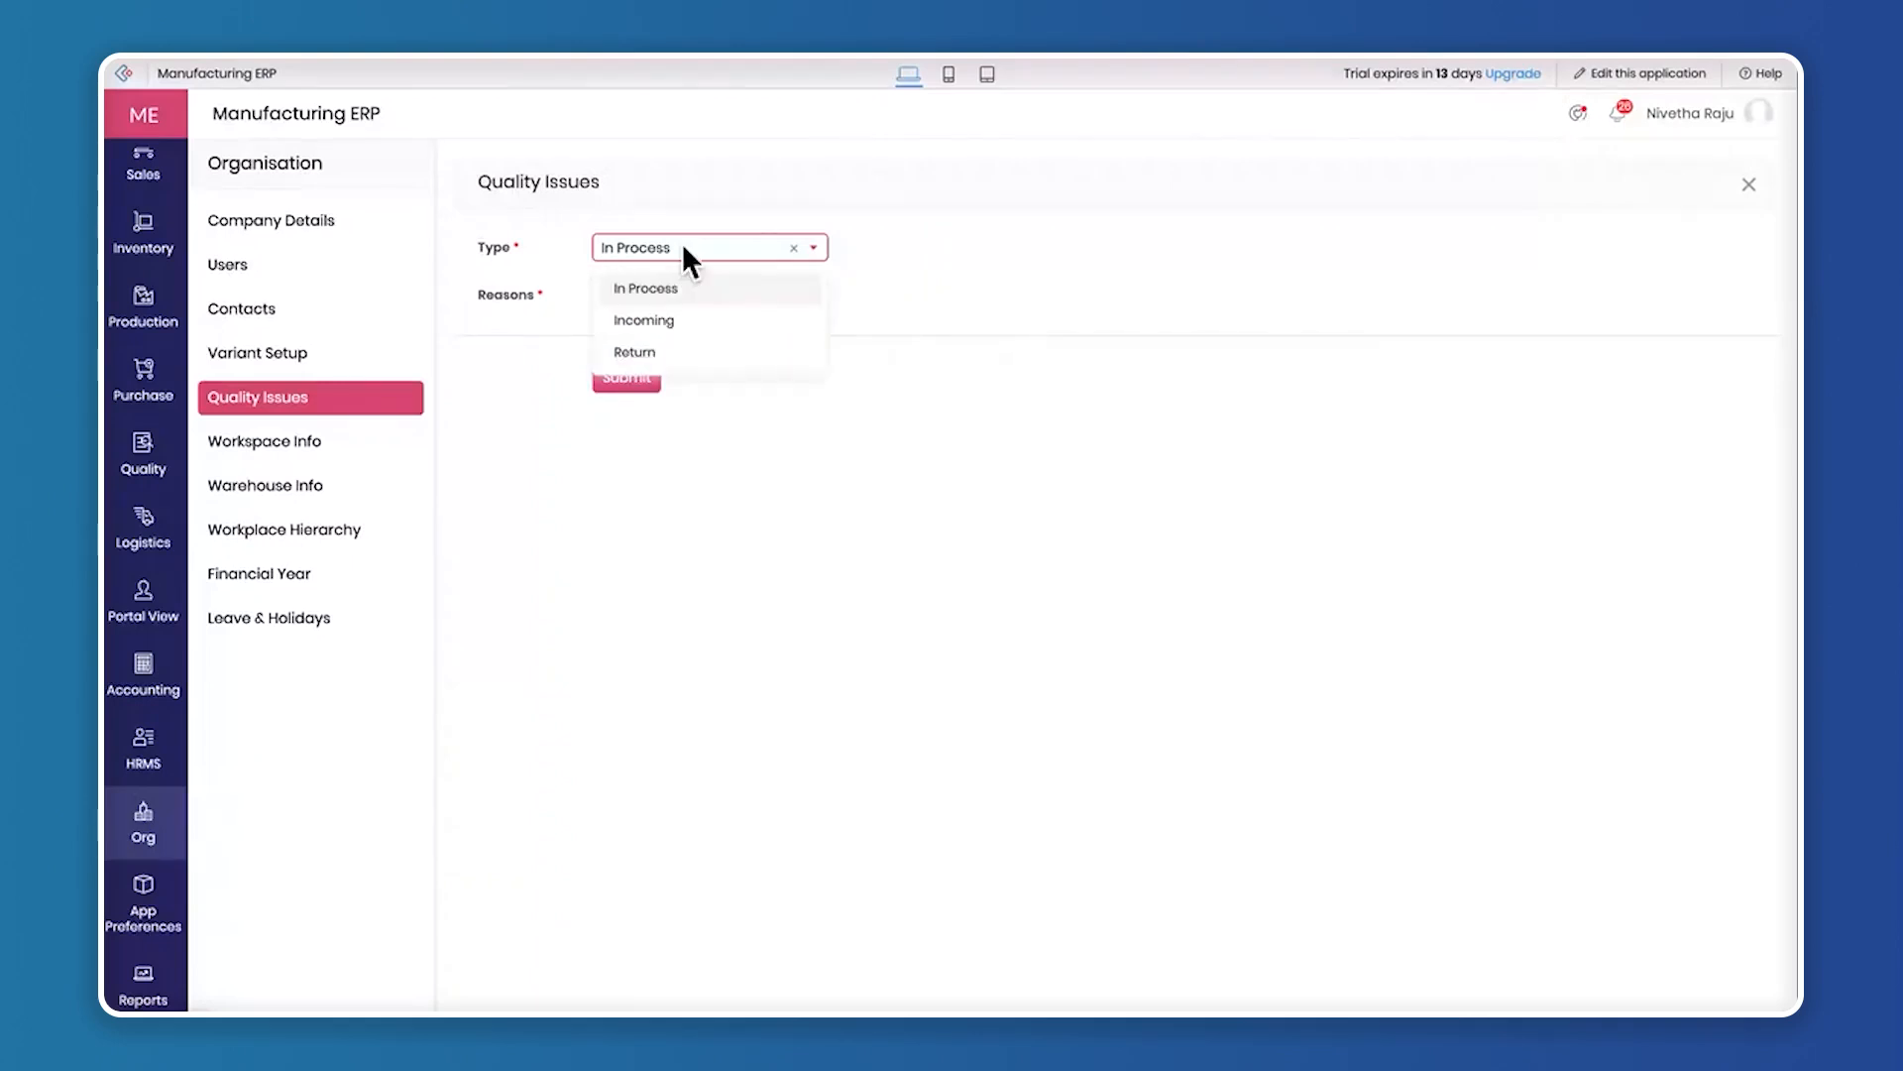
left_click(664, 321)
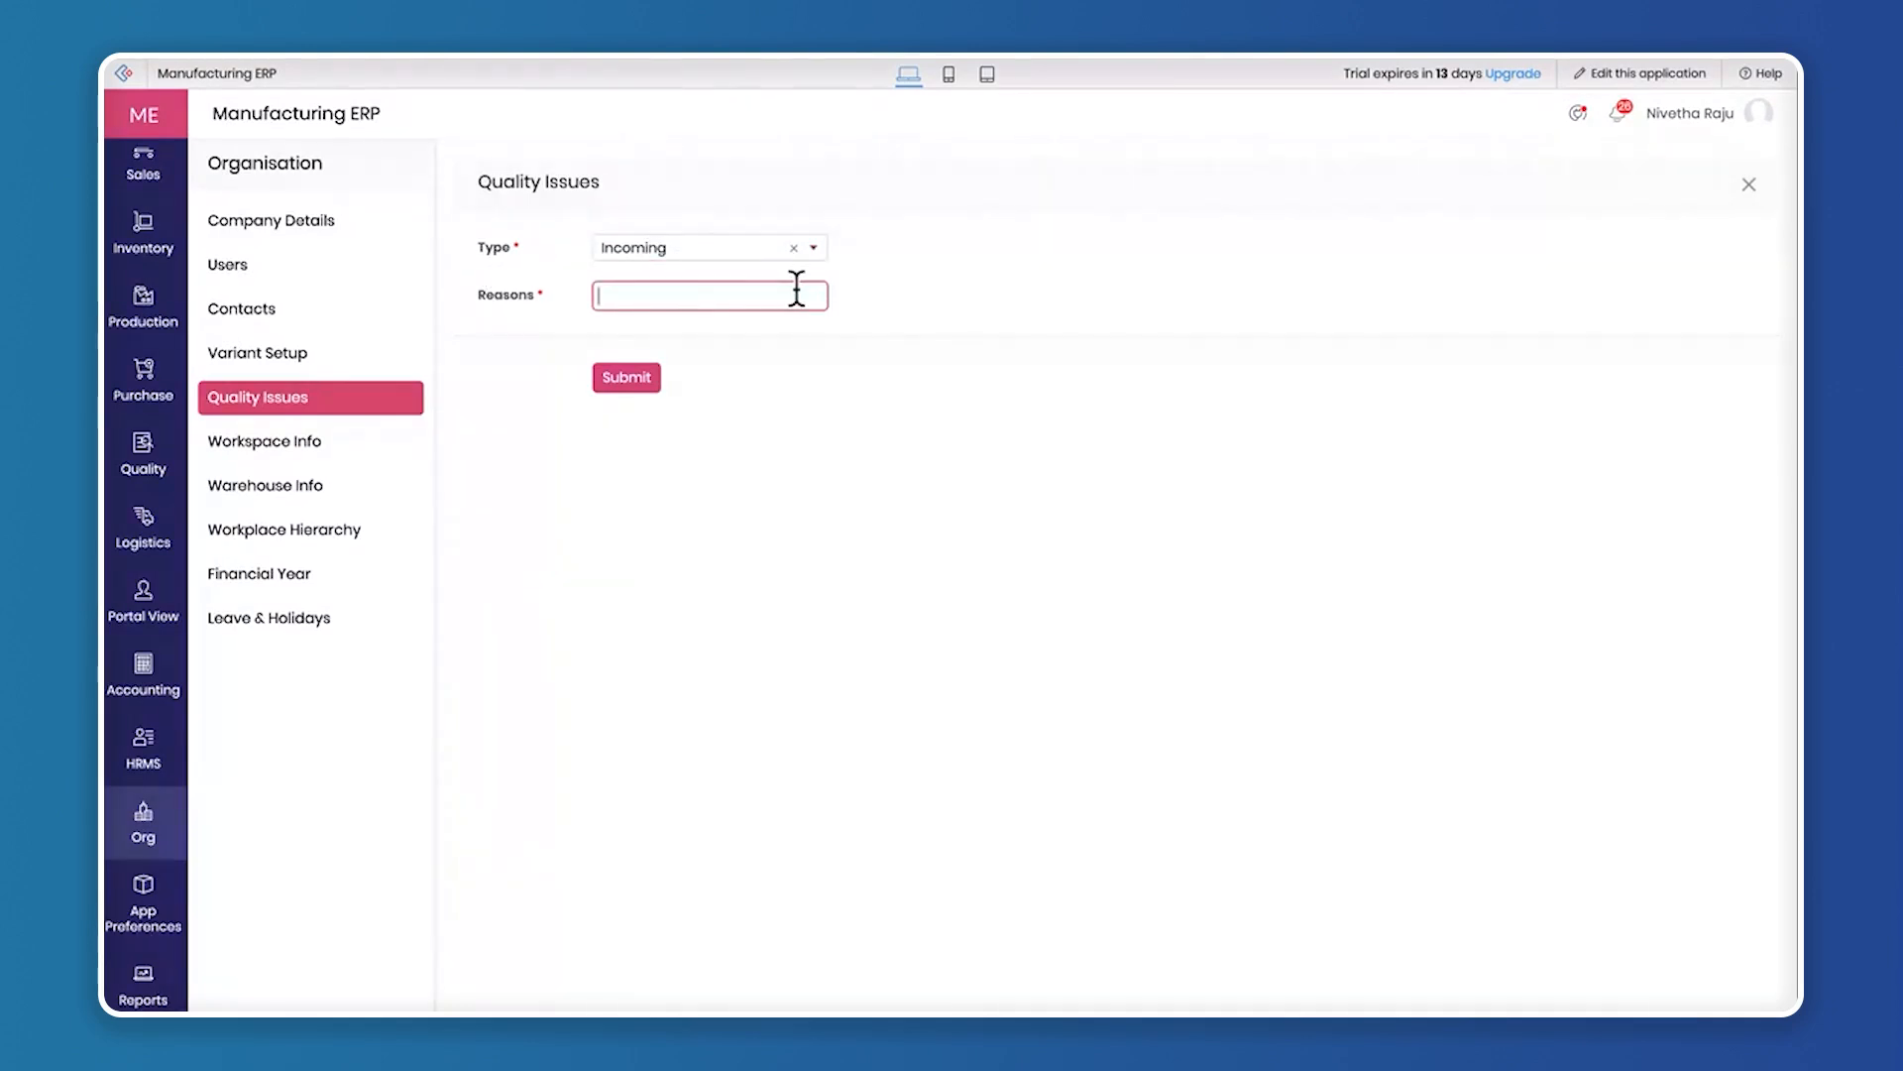
Change the quality issue's type to Return and look at its reasons field without entering a reason
left_click(691, 246)
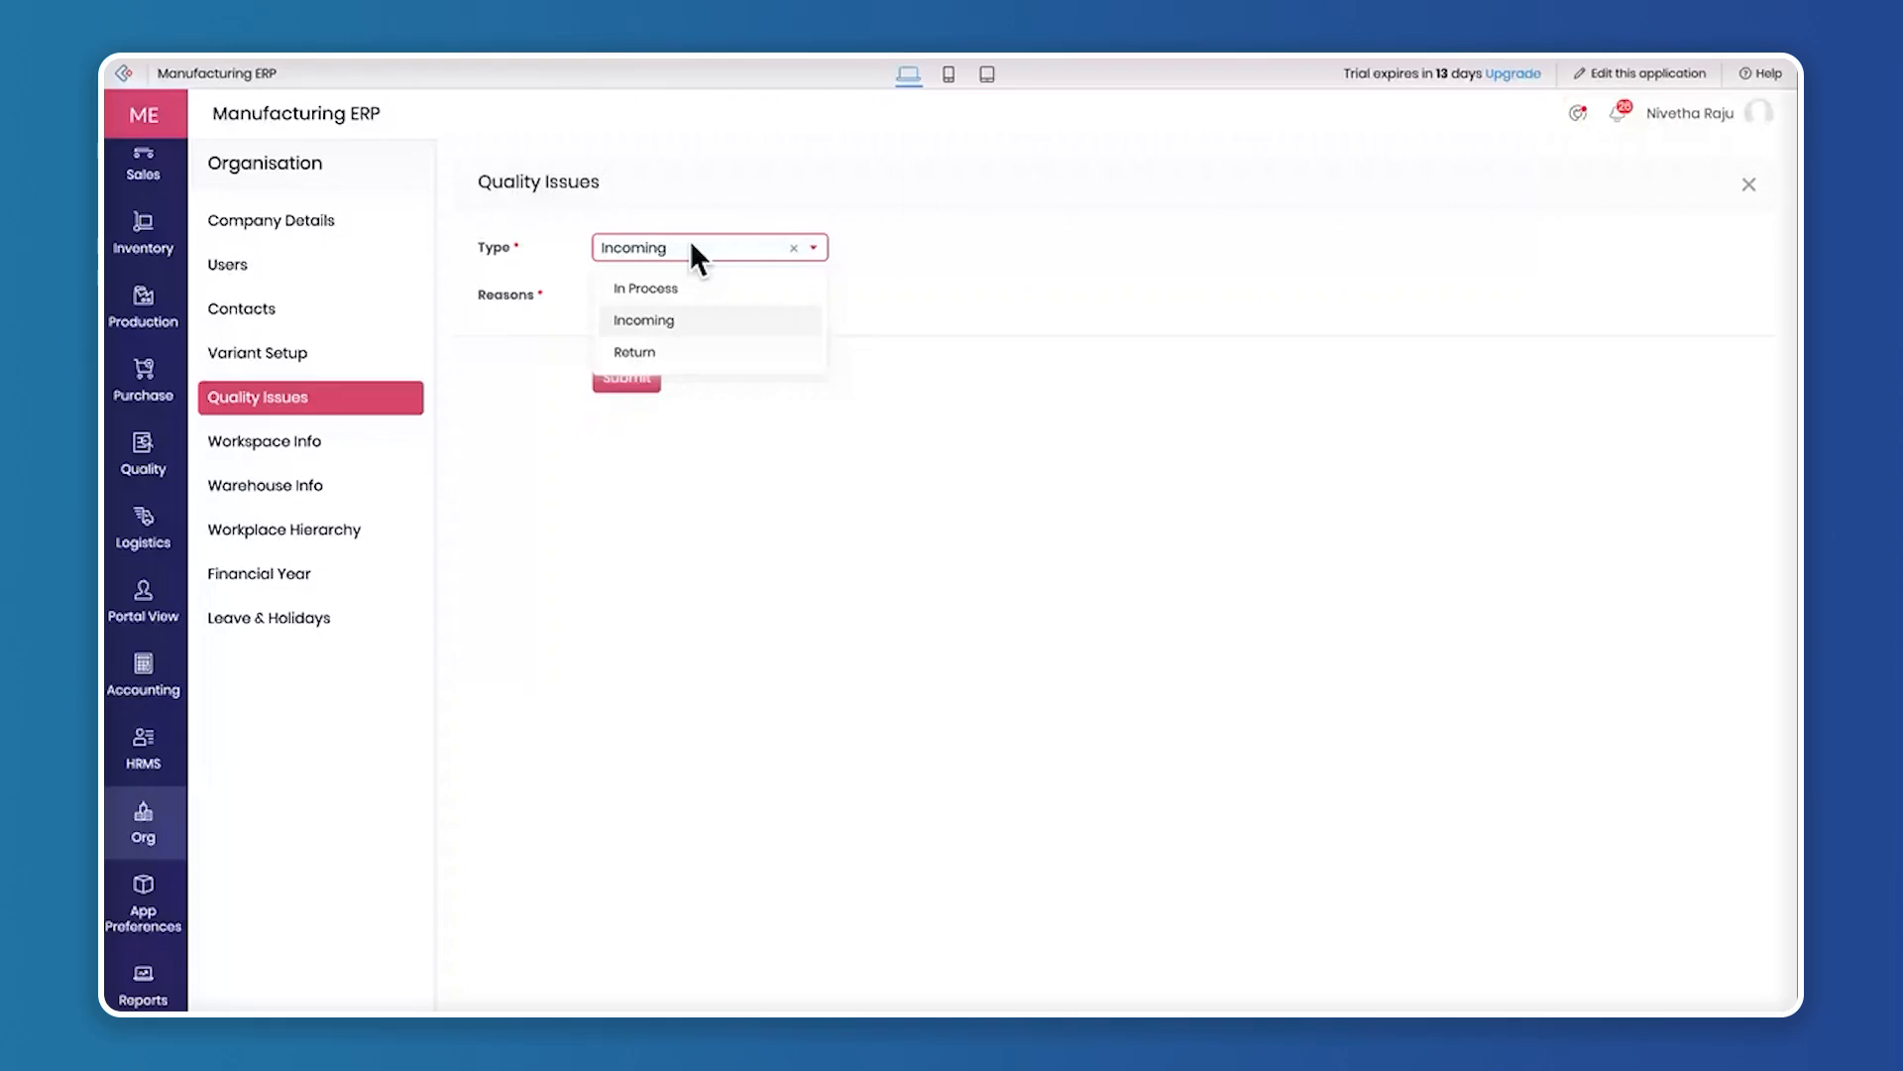
left_click(634, 348)
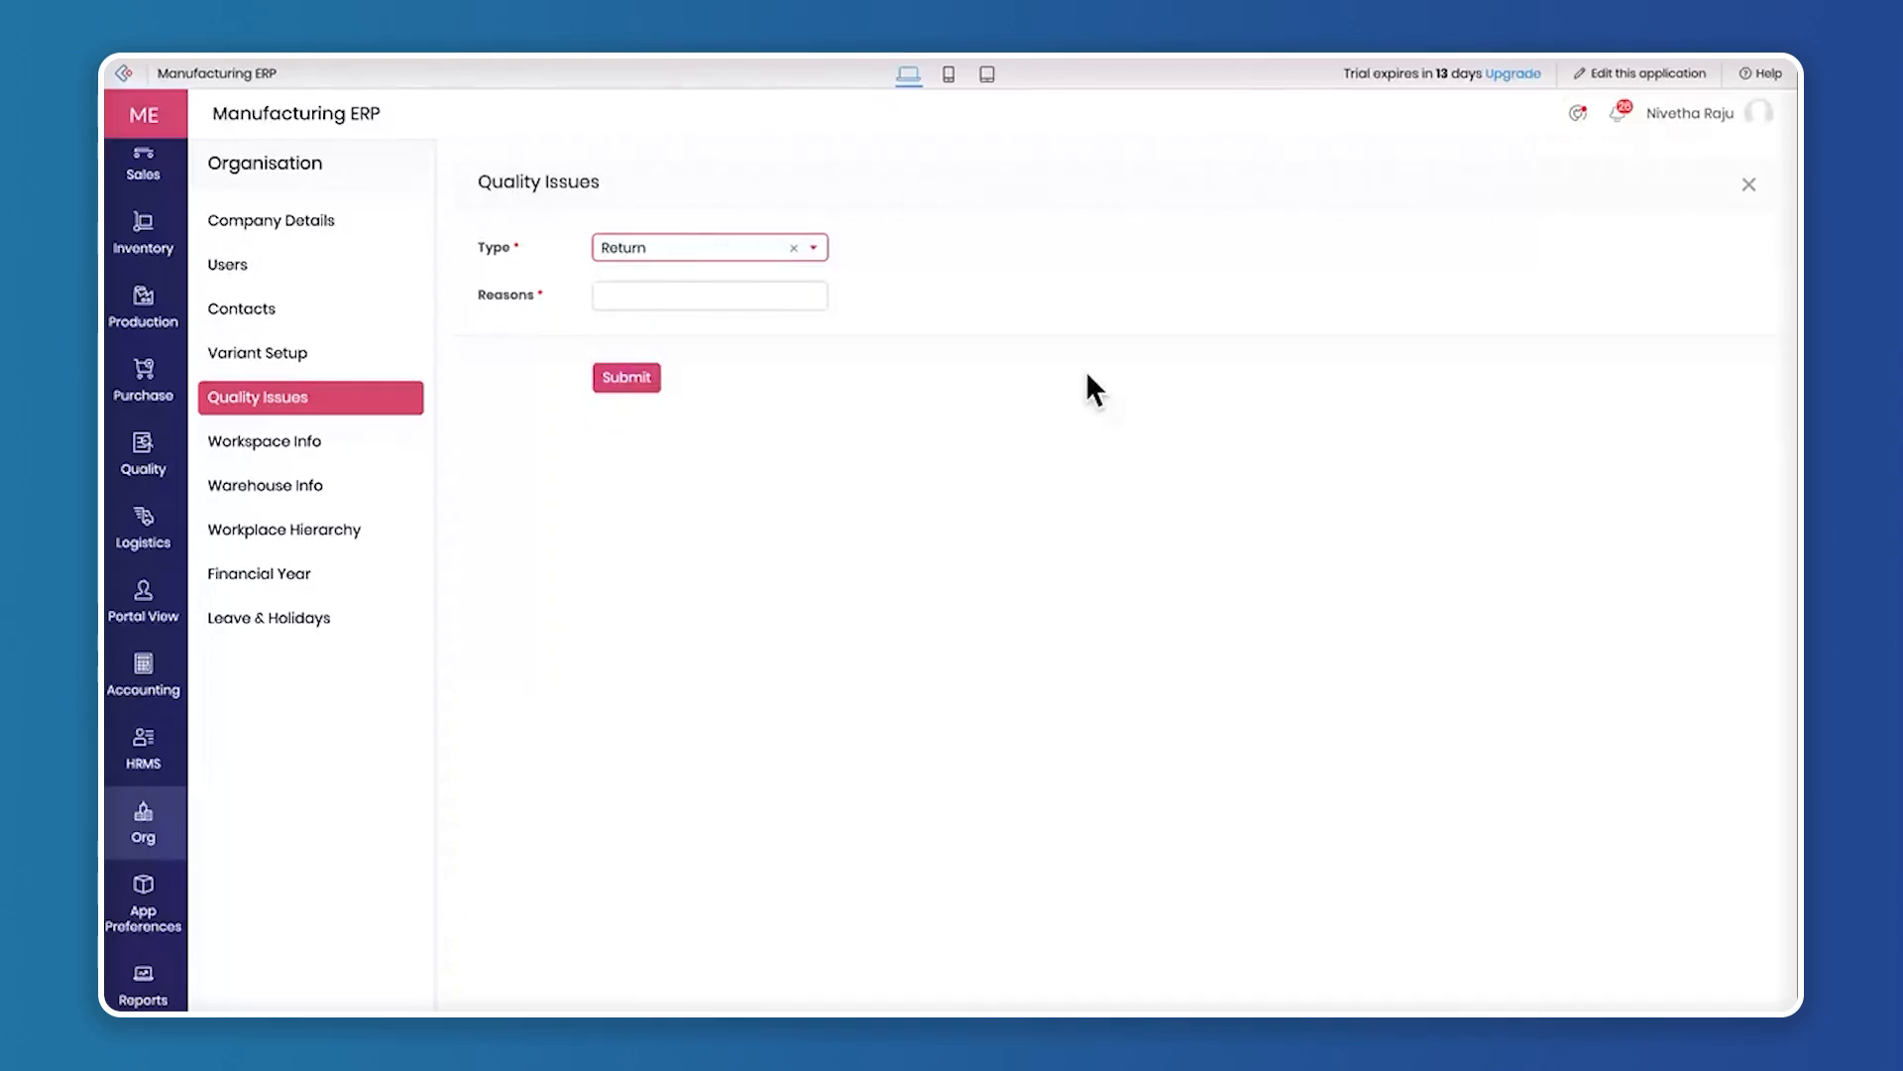
left_click(805, 248)
left_click(639, 353)
left_click(634, 295)
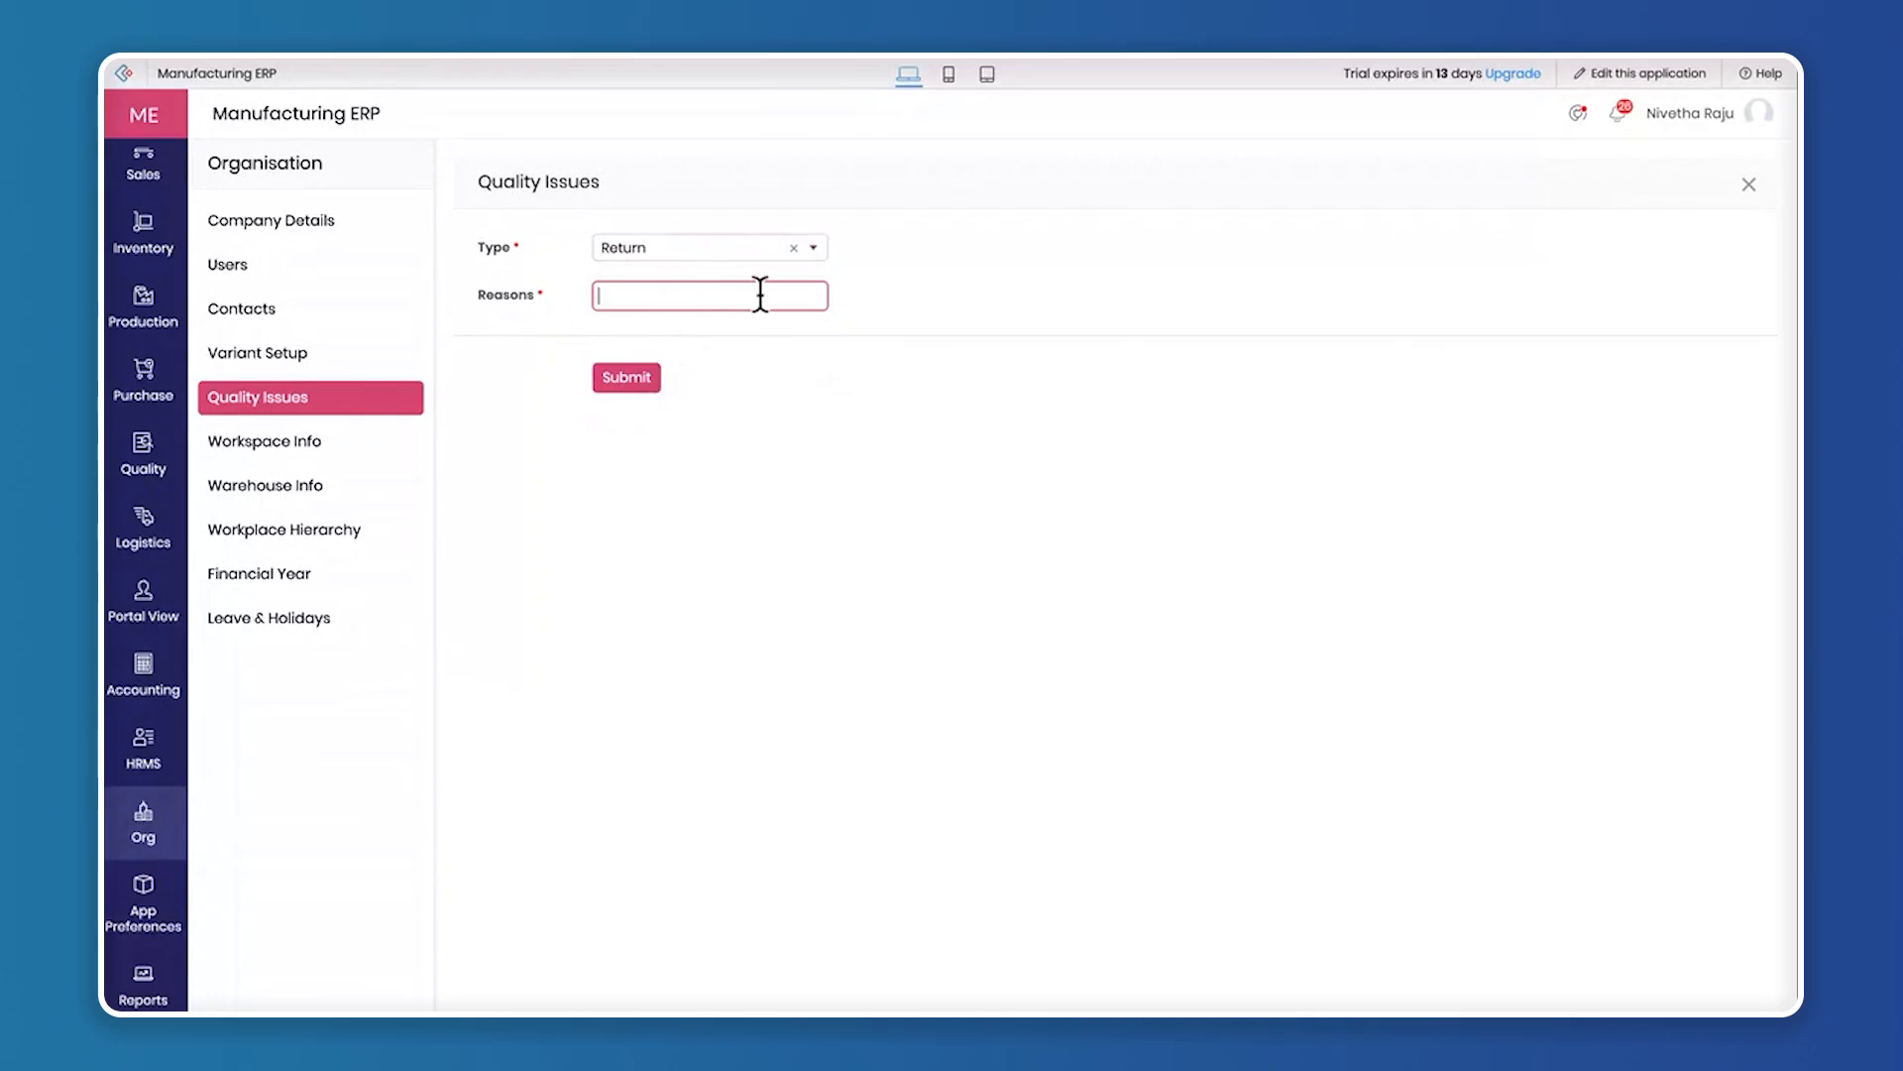
left_click(1016, 458)
left_click(597, 296)
left_click(1019, 483)
Show the workspace blocks, open and close a blank building block form, and view the workspaces list
left_click(283, 443)
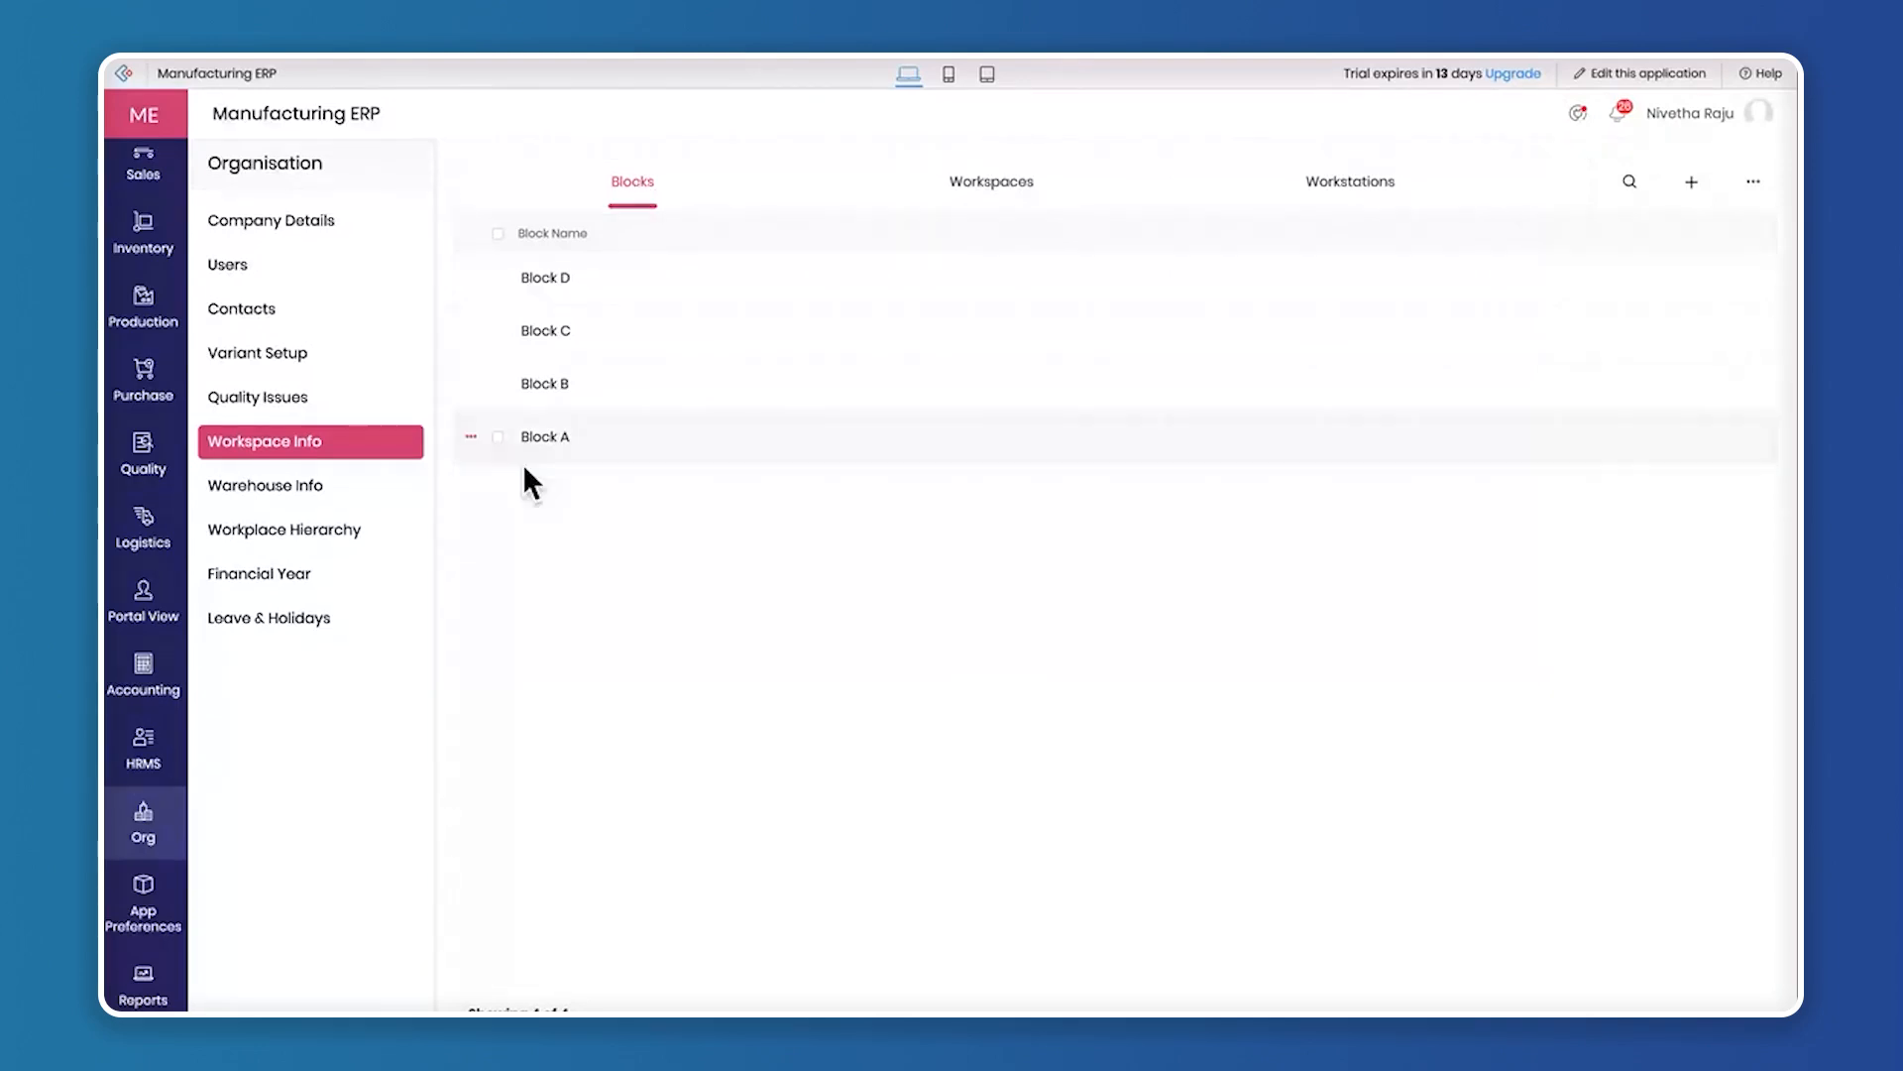
left_click(1692, 182)
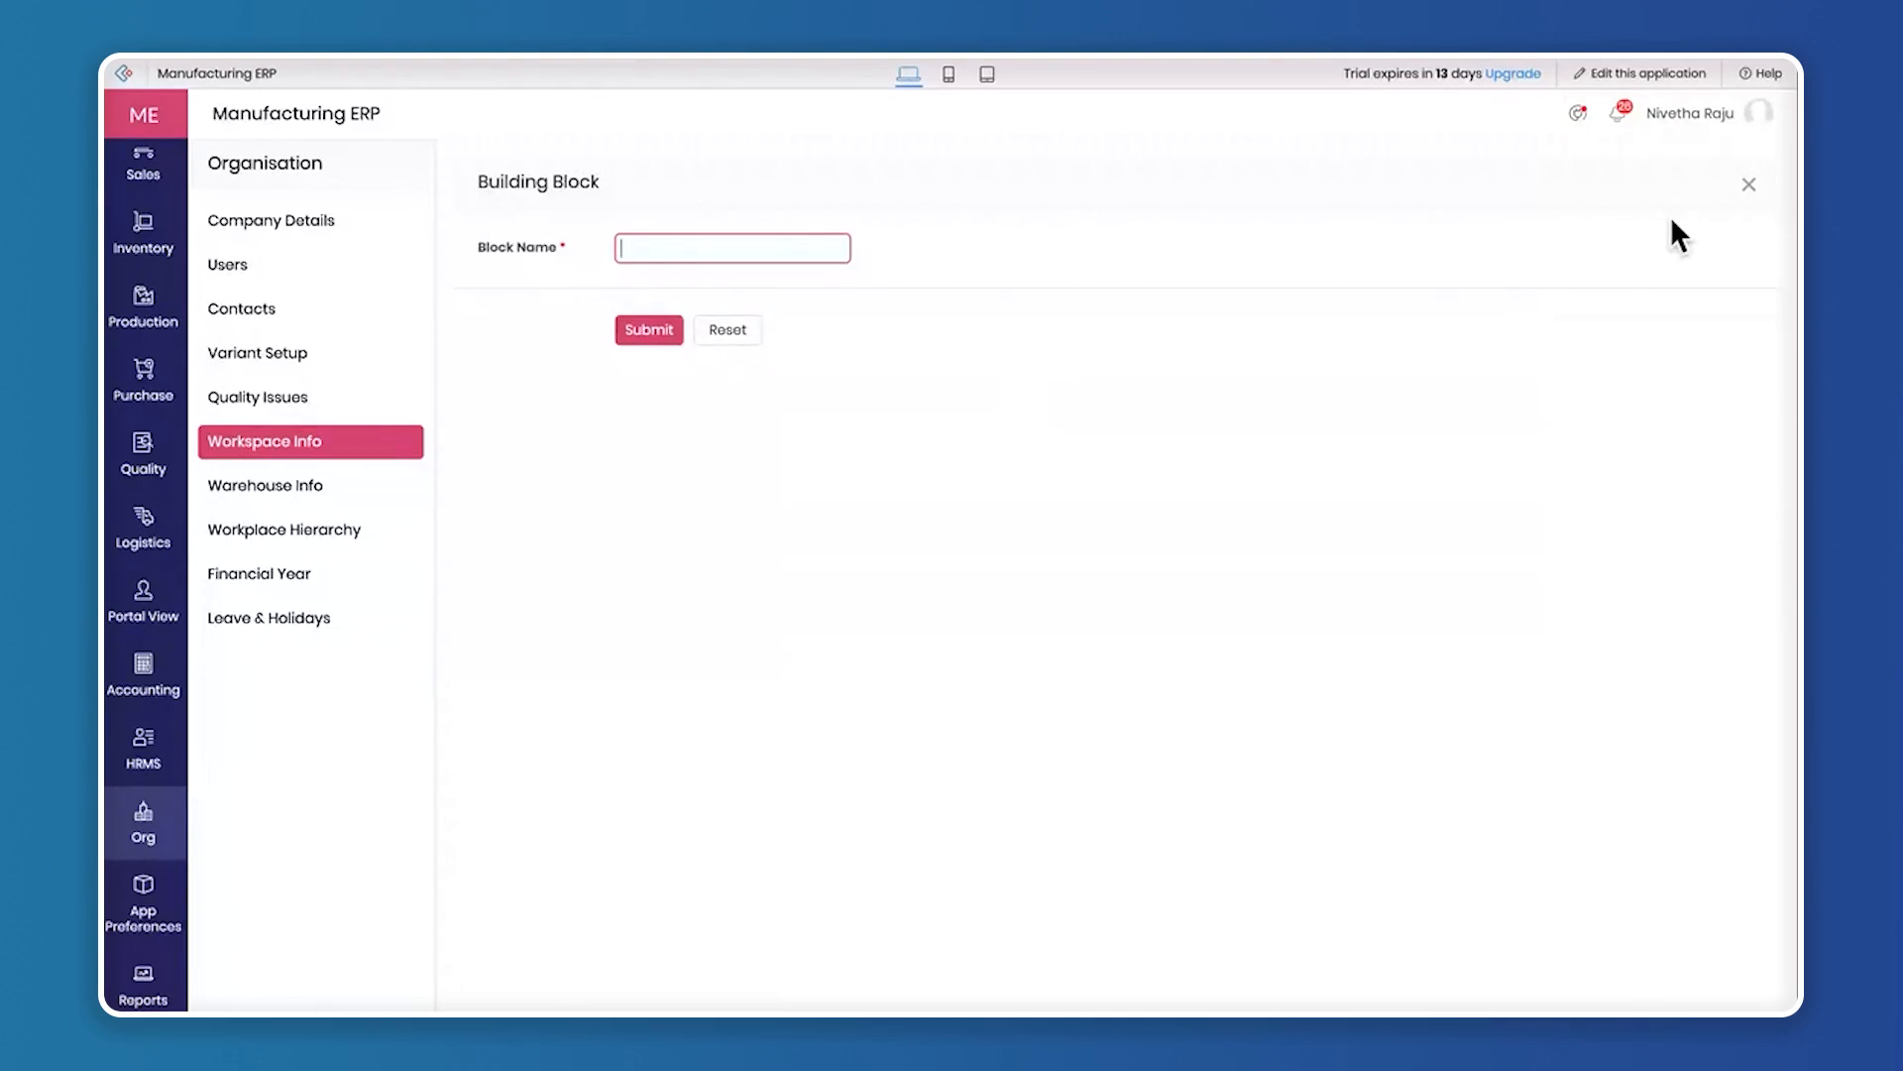
left_click(1750, 187)
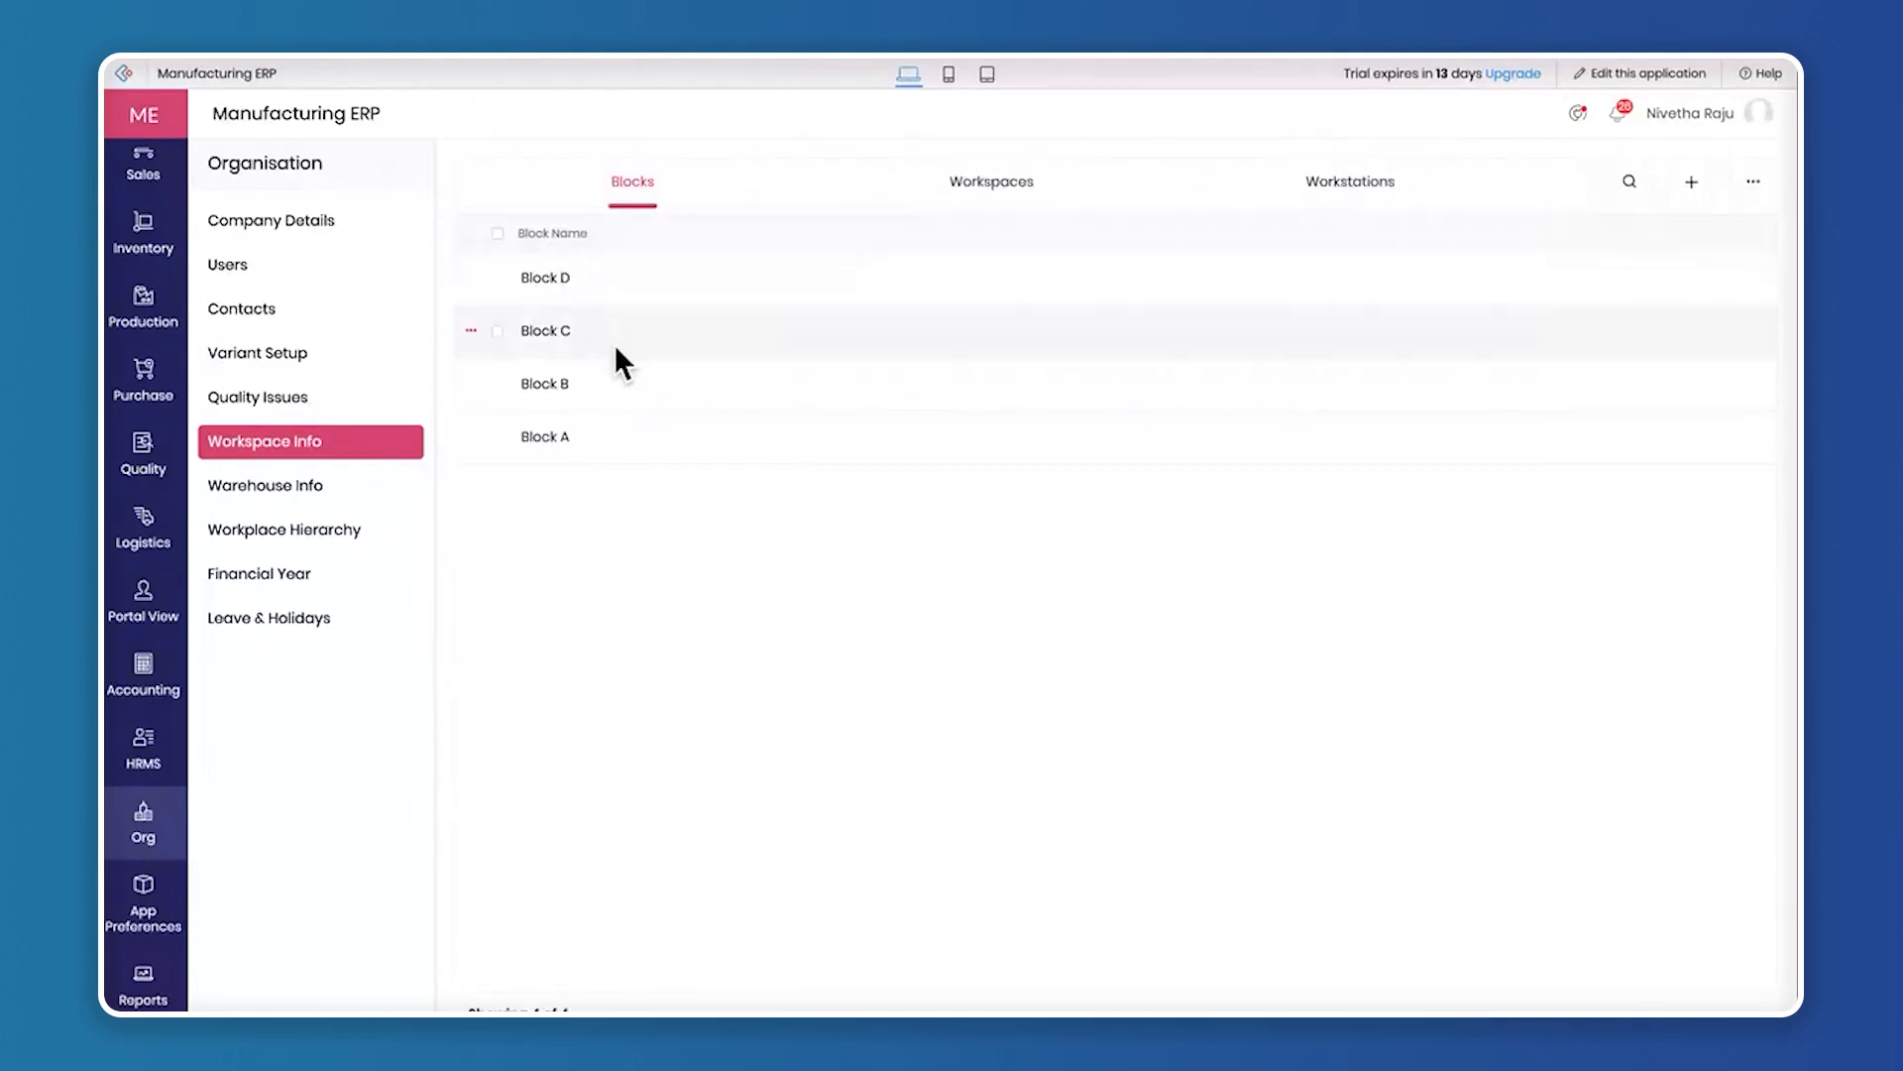
left_click(990, 181)
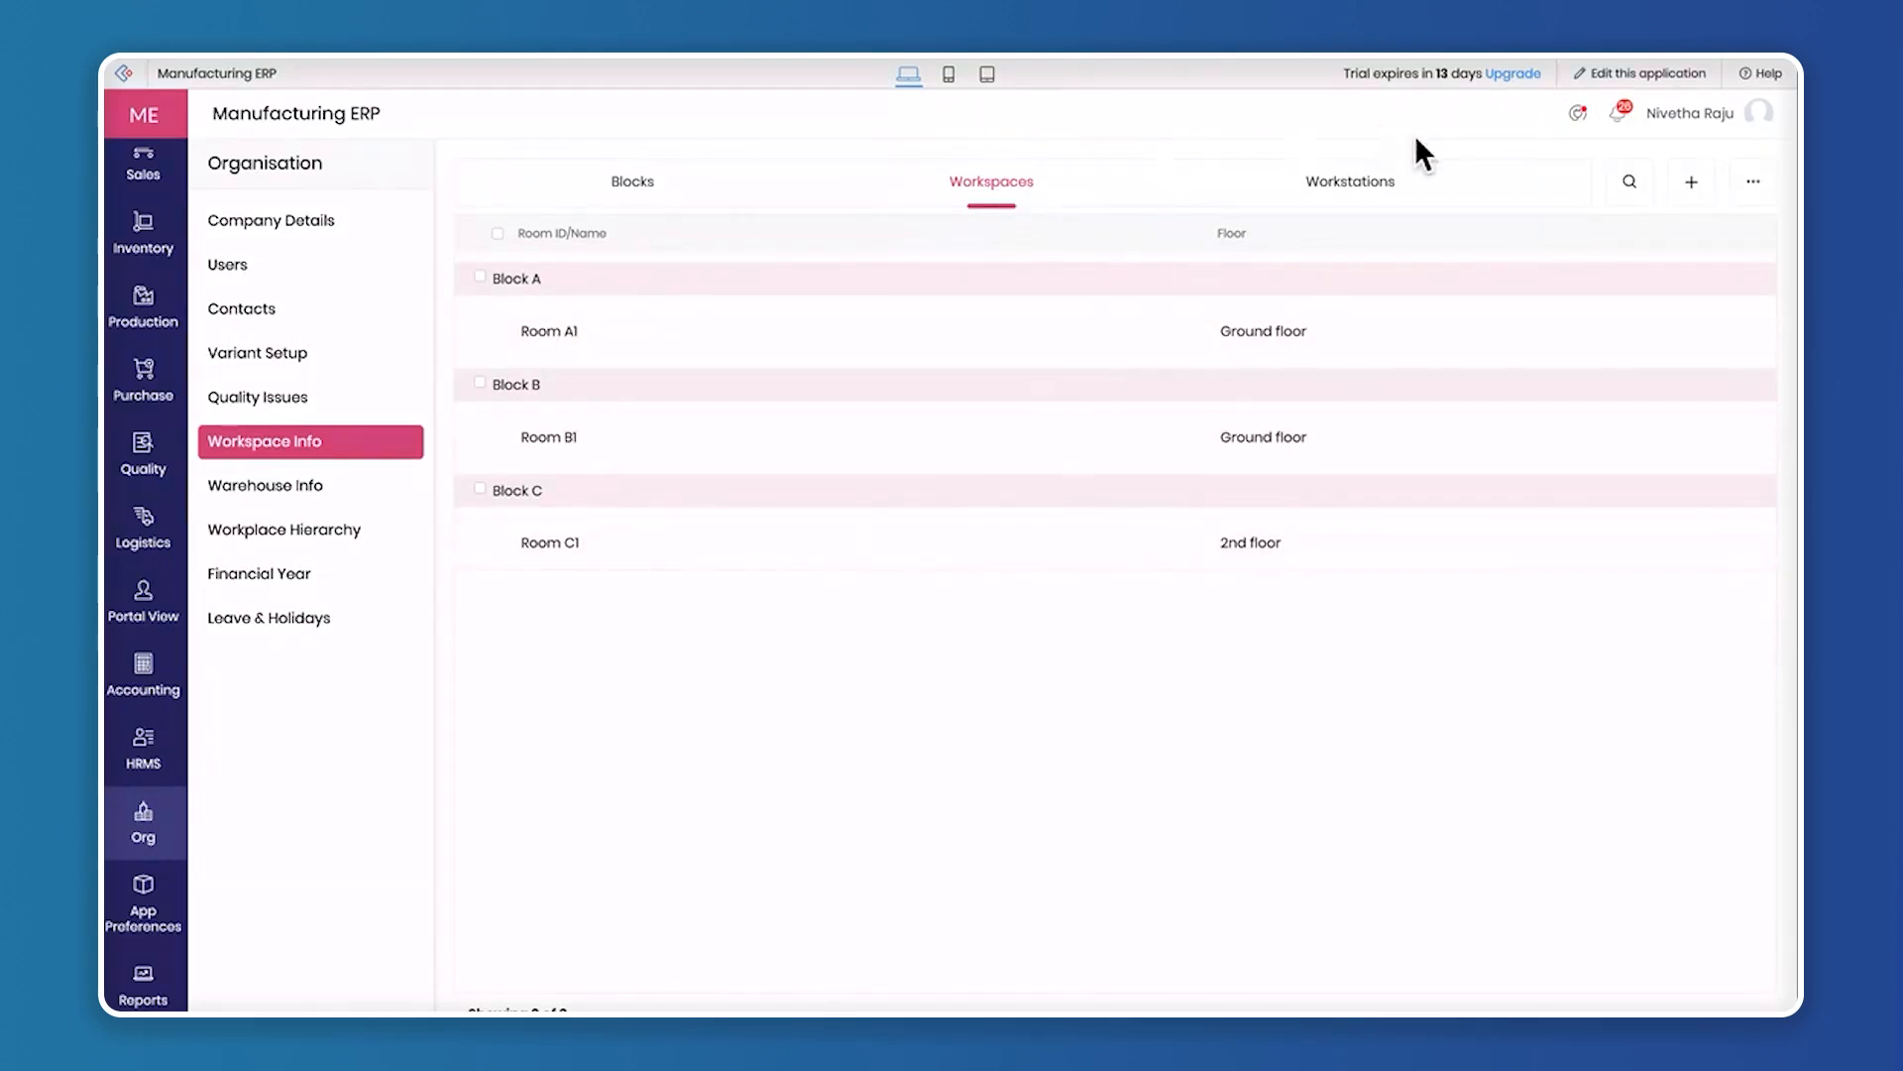
Start a new workstation in Room A1 with type Assembly Line and operational skill "Circuit validation, diagnostics"
left_click(1356, 186)
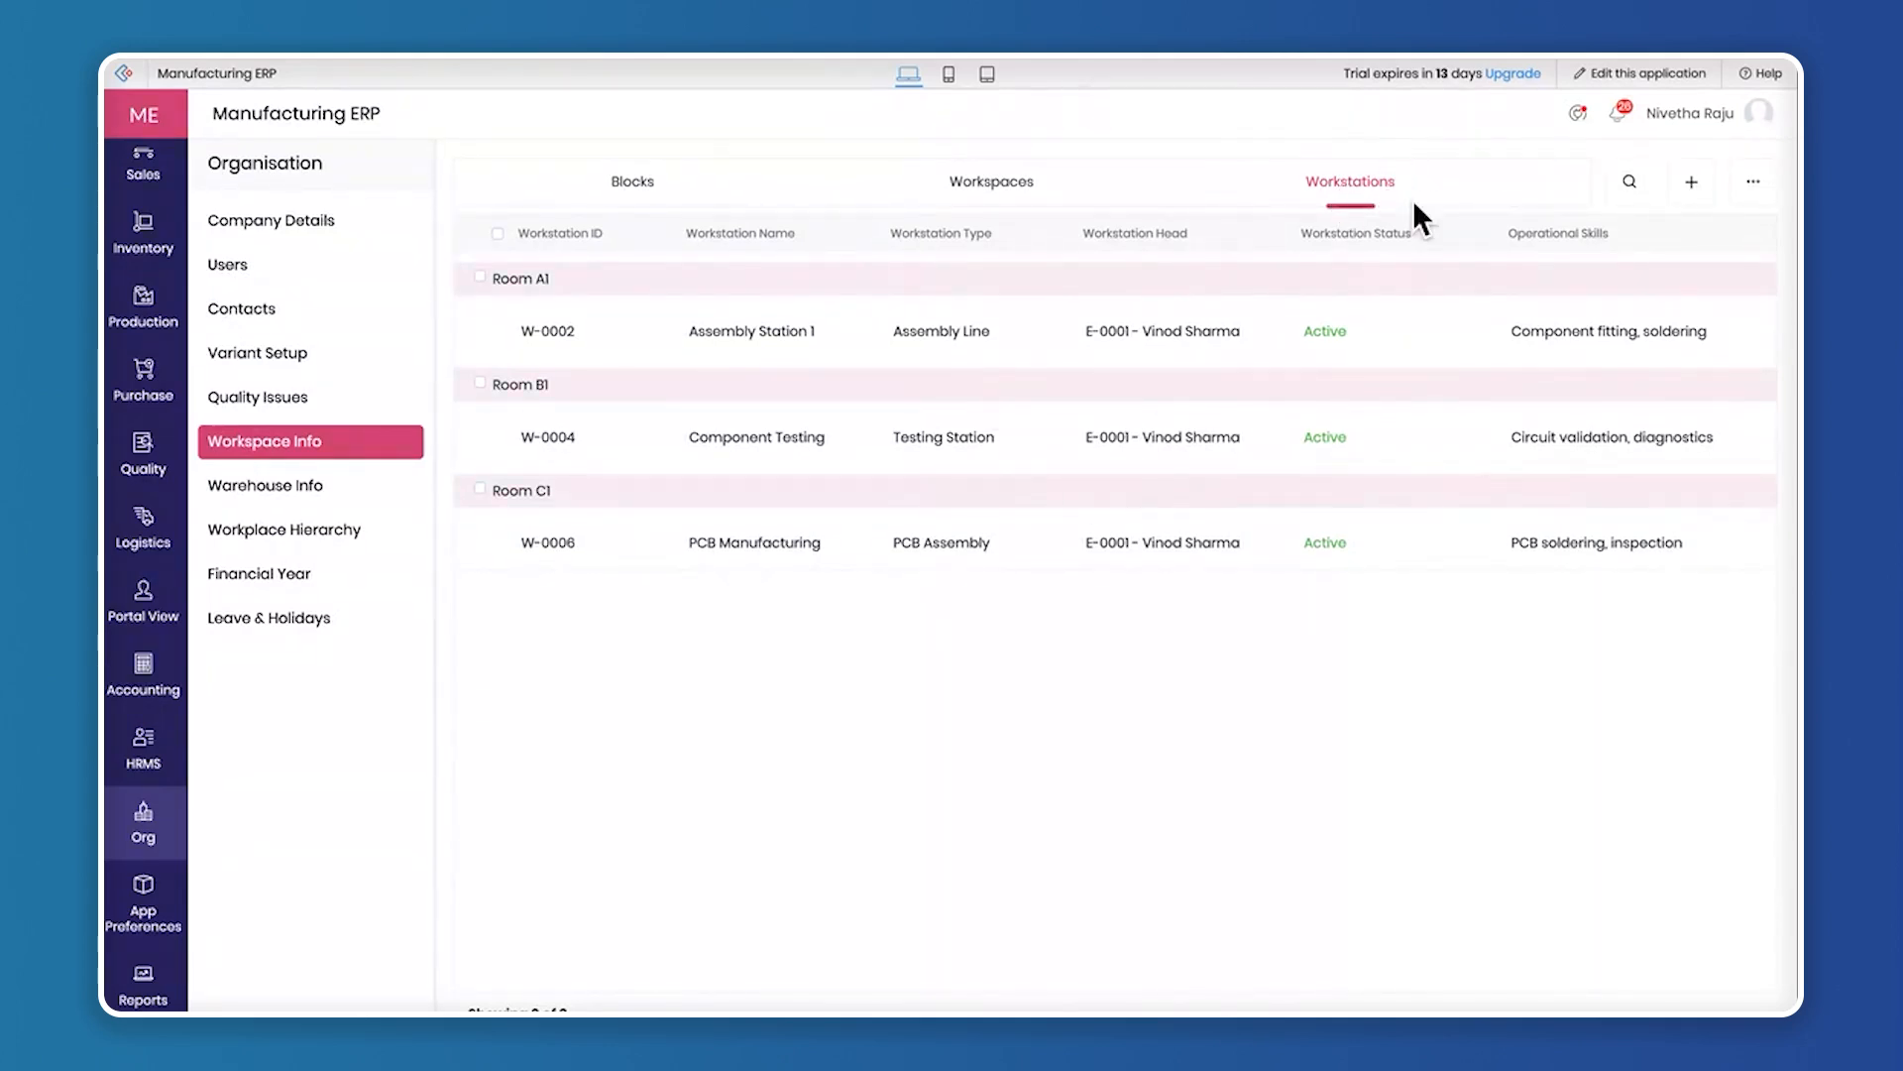
left_click(1695, 189)
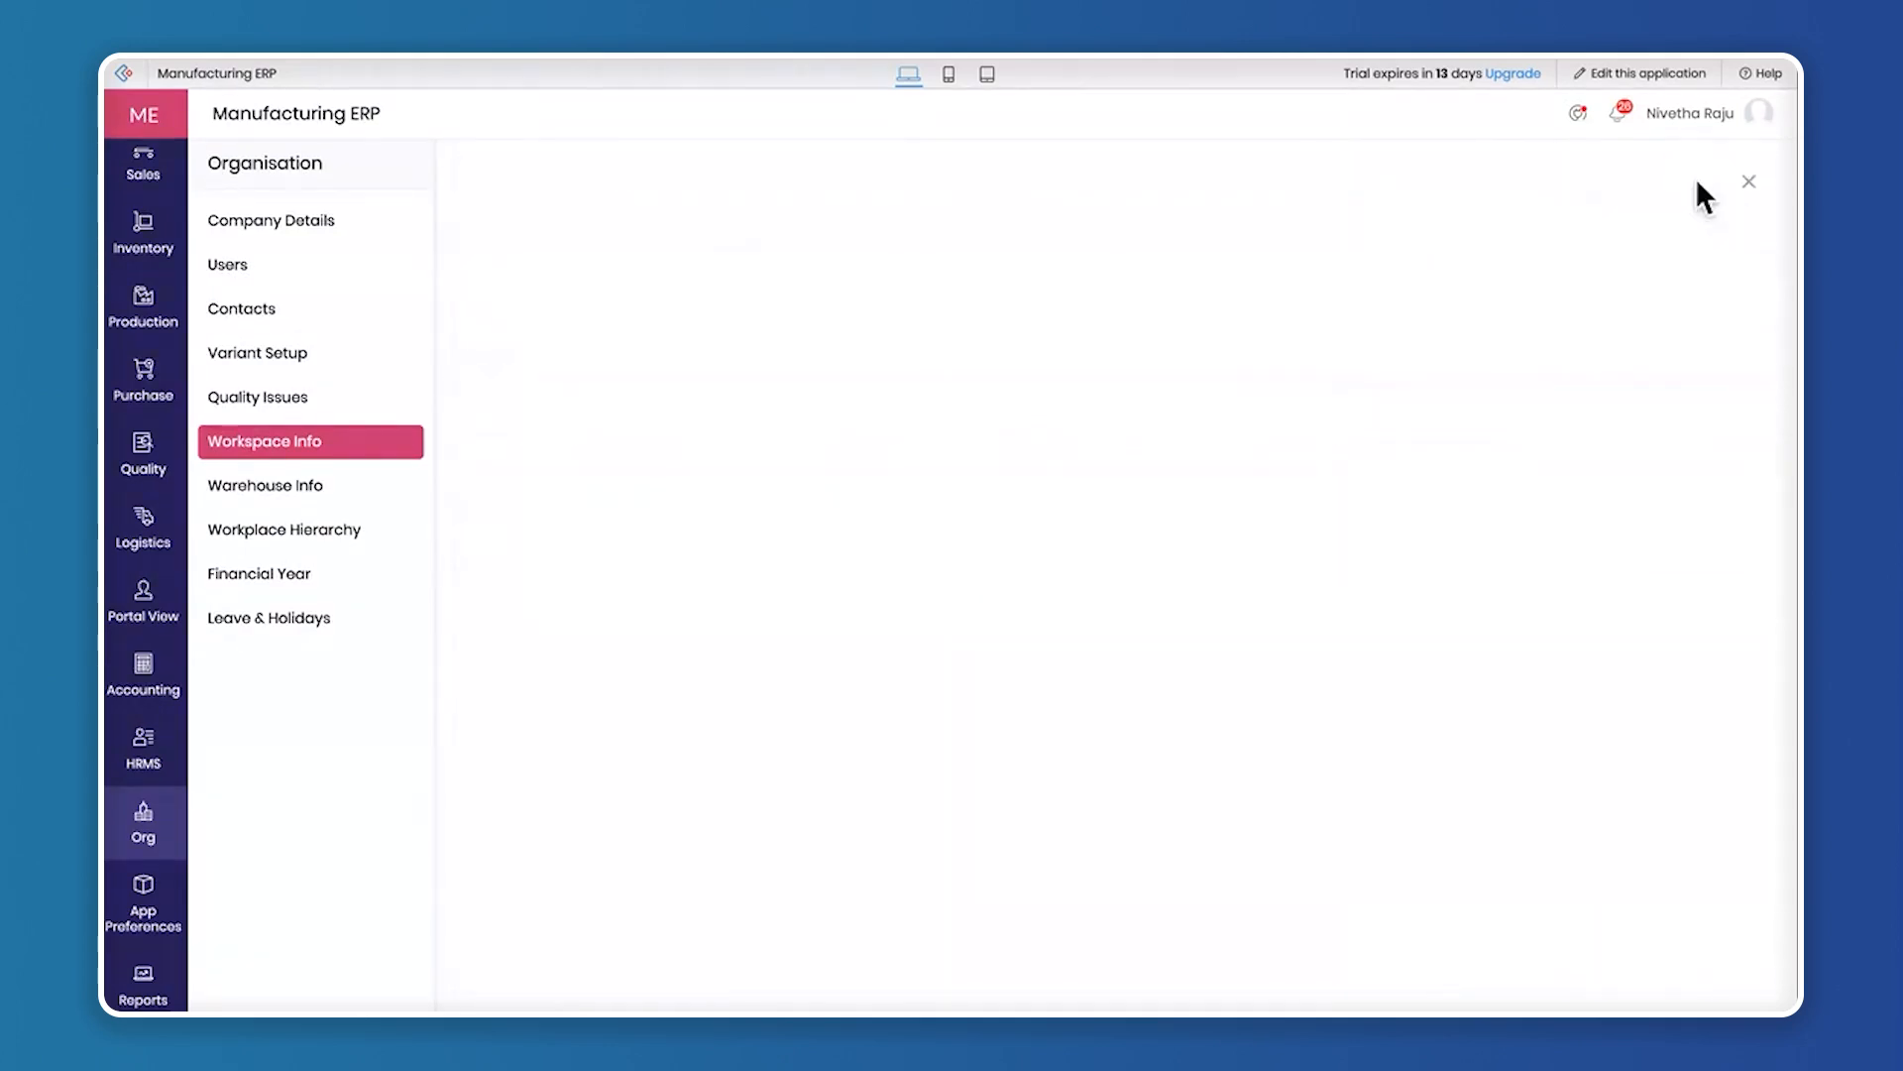
left_click(781, 246)
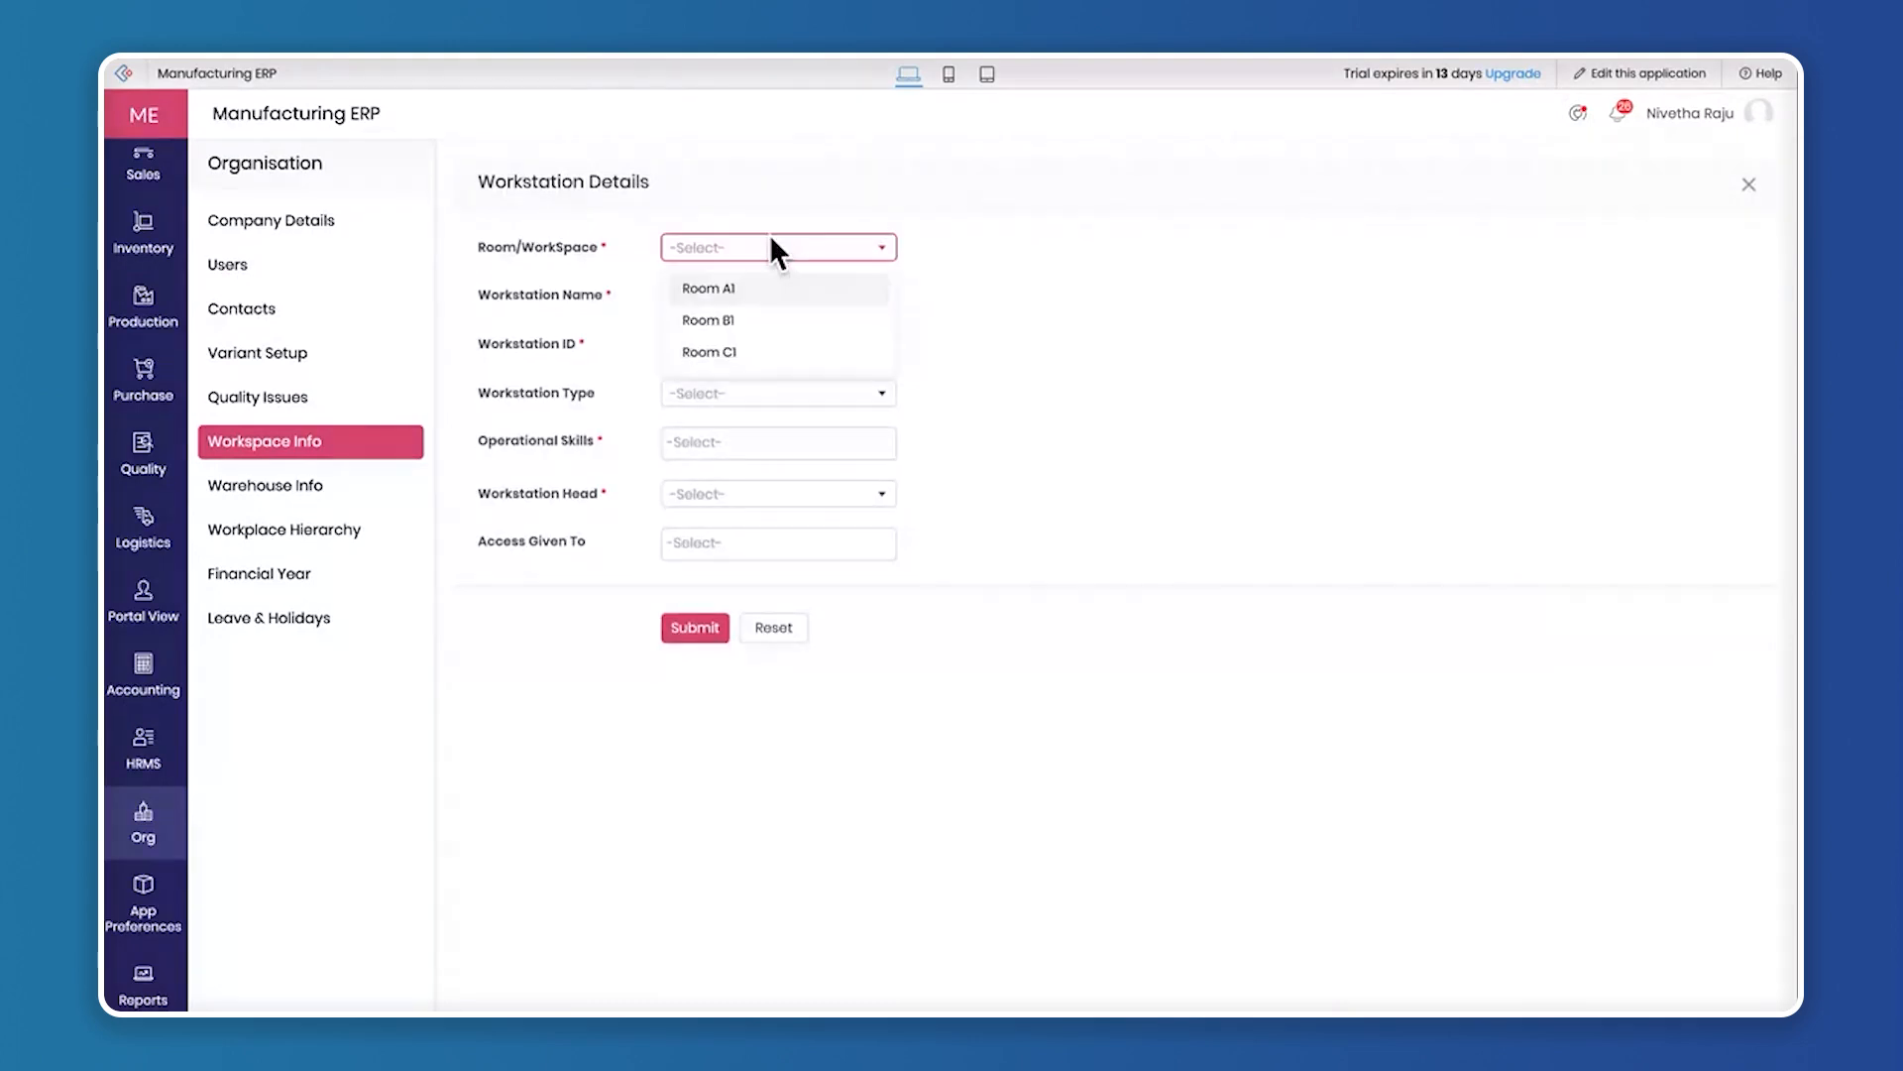
left_click(764, 284)
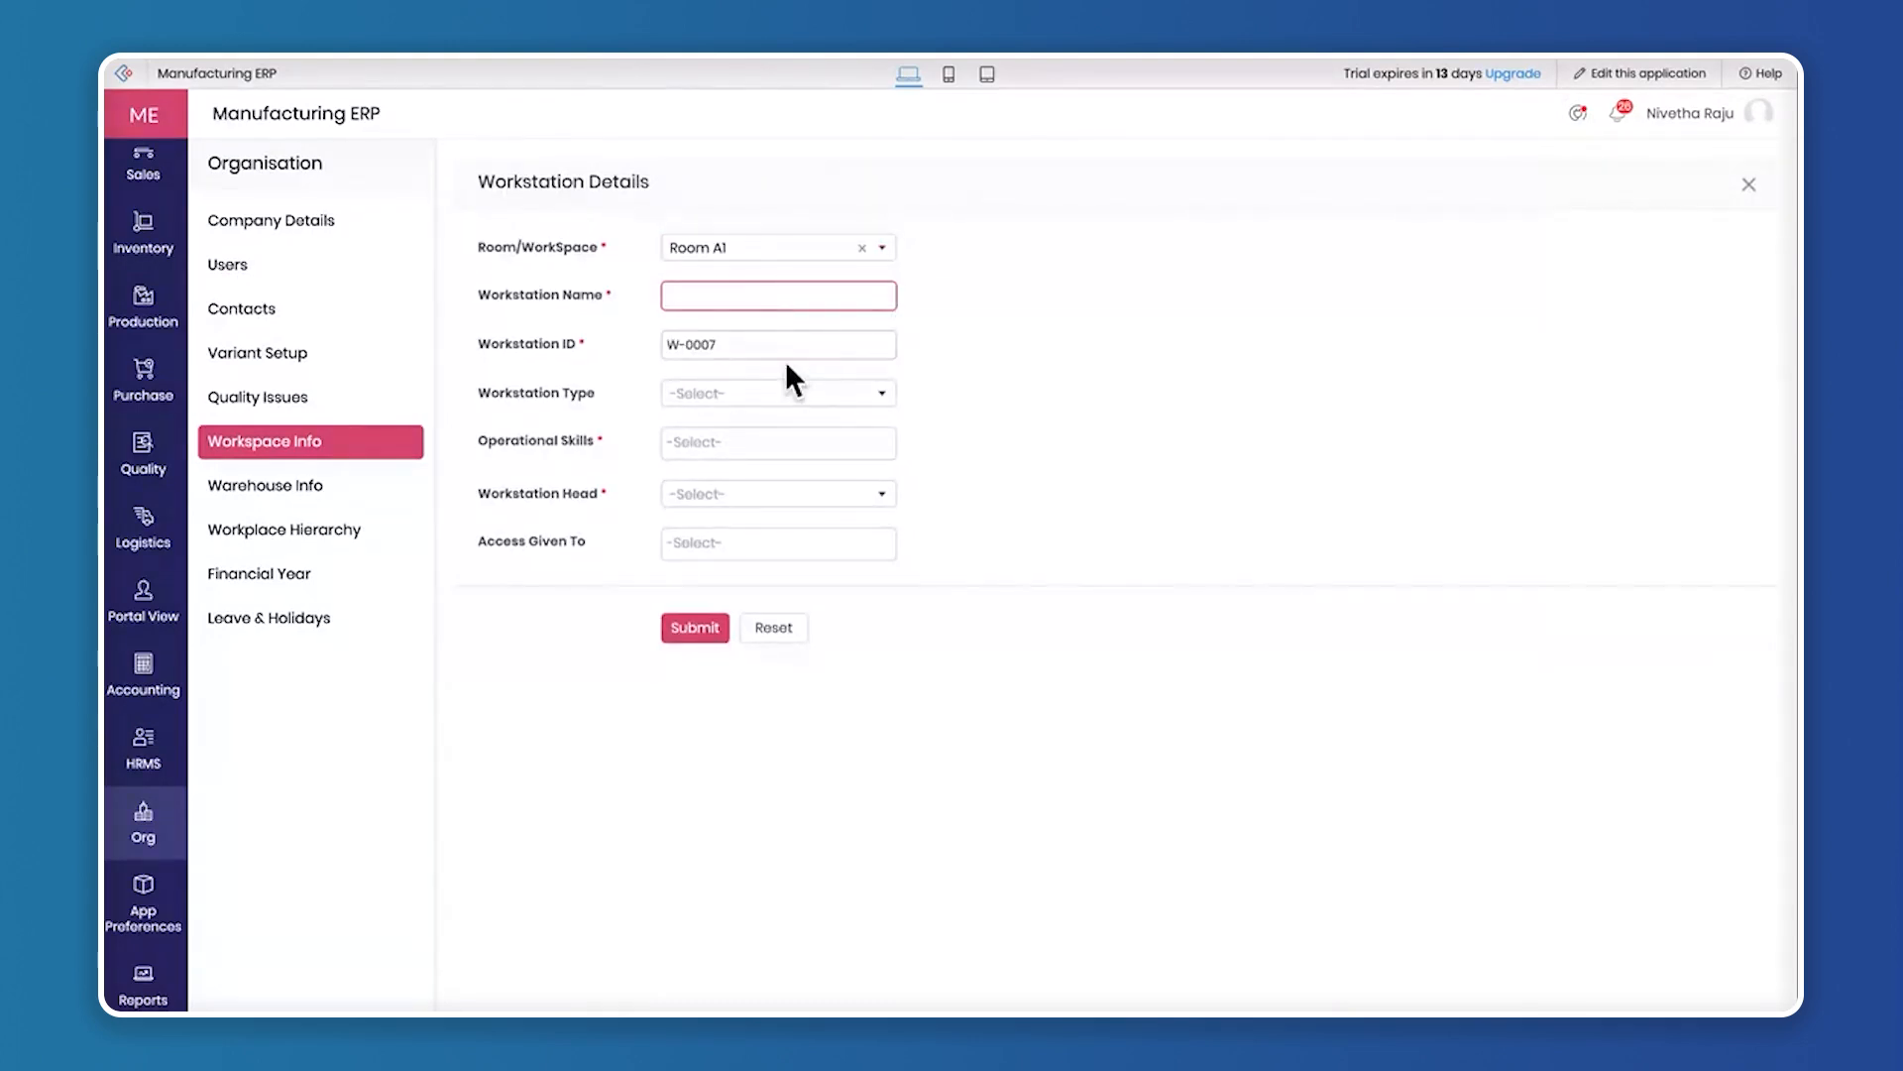
left_click(761, 393)
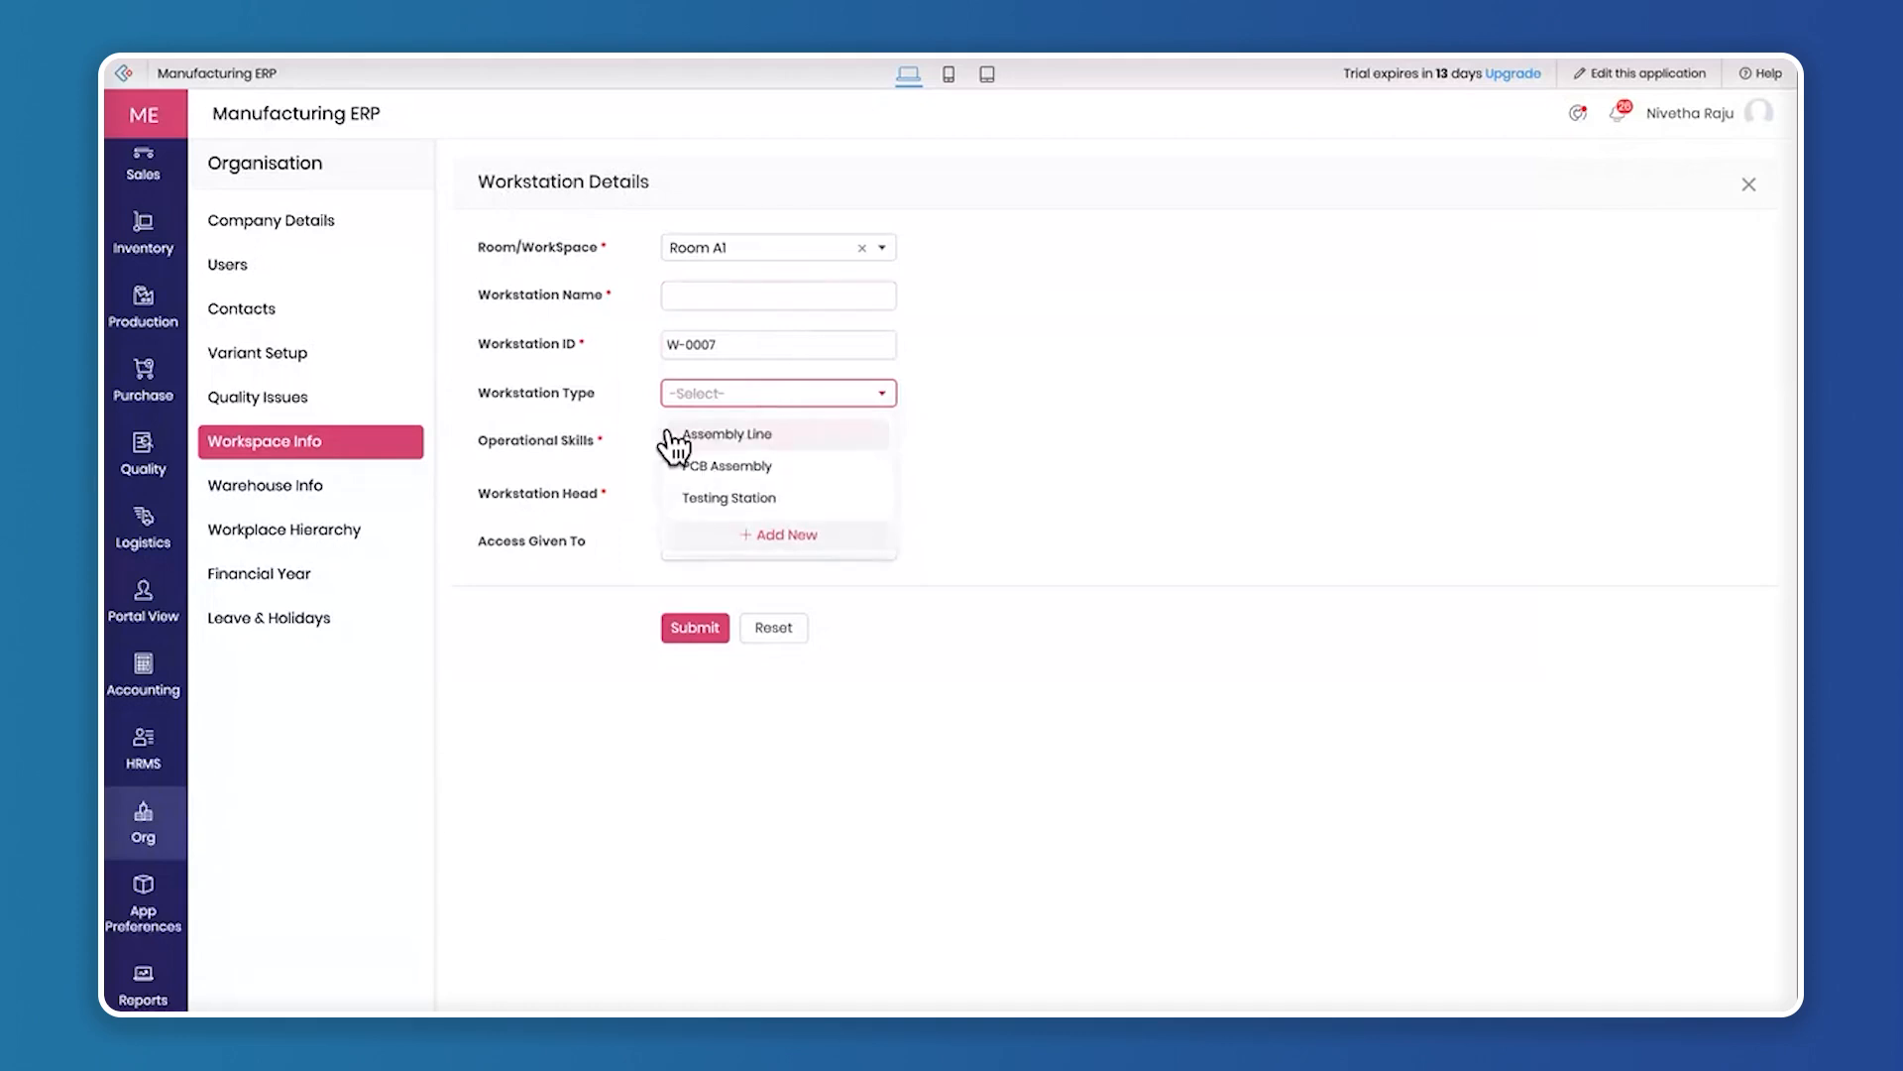
left_click(674, 433)
left_click(743, 440)
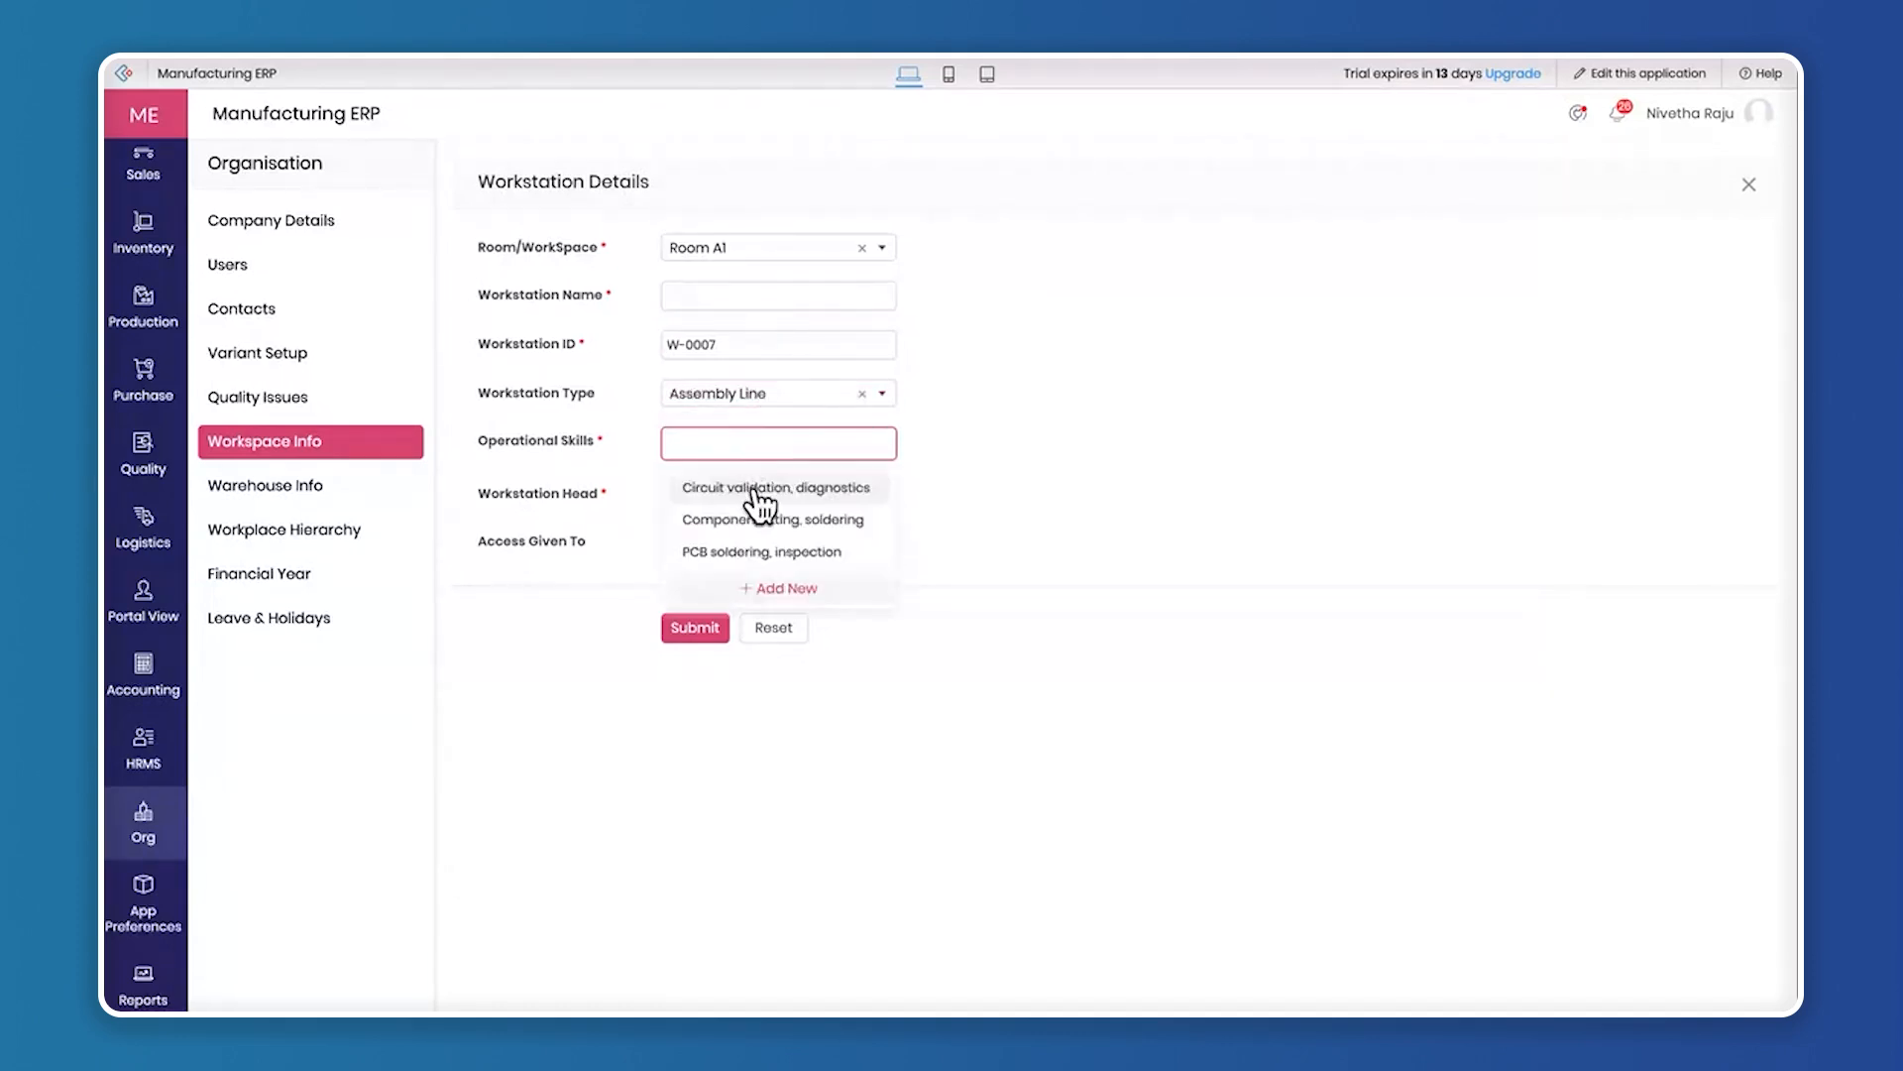
left_click(755, 488)
Look at the new workstation's head and access fields, and close the form without submitting
left_click(766, 536)
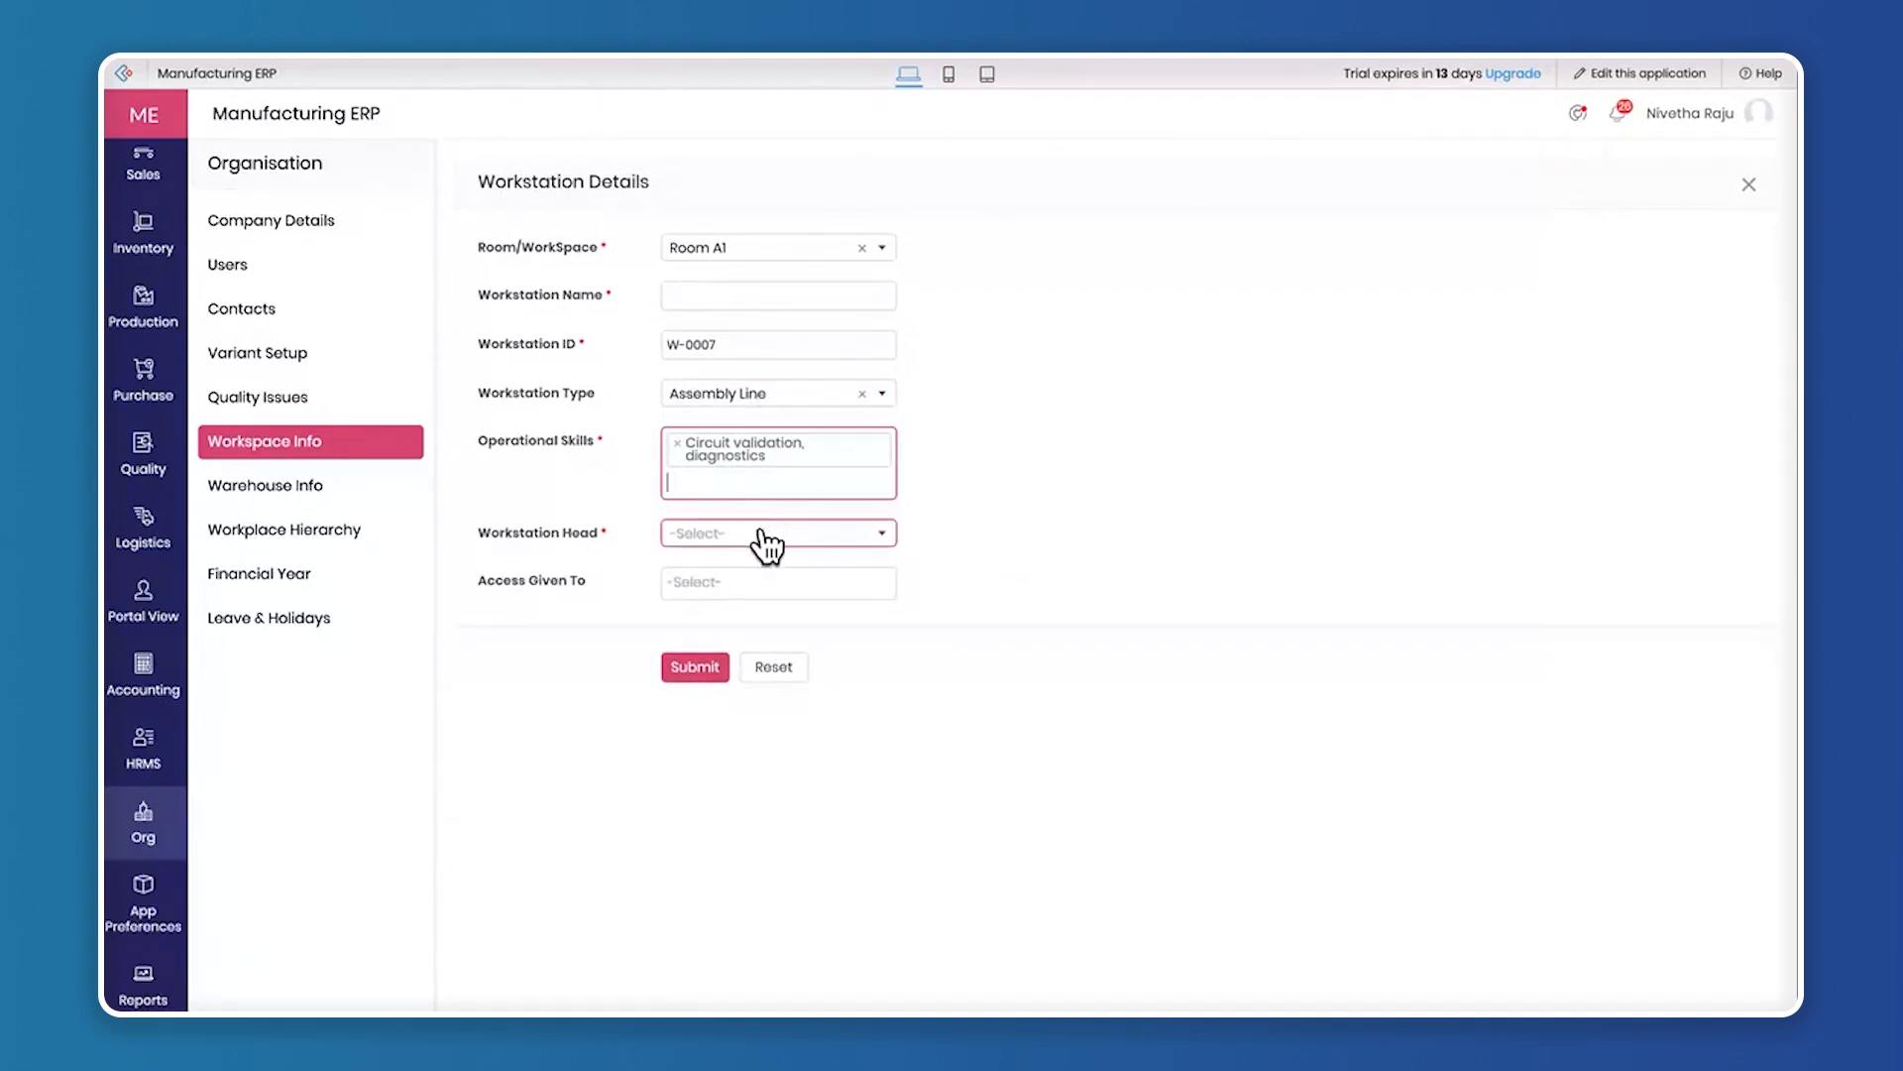
left_click(1032, 581)
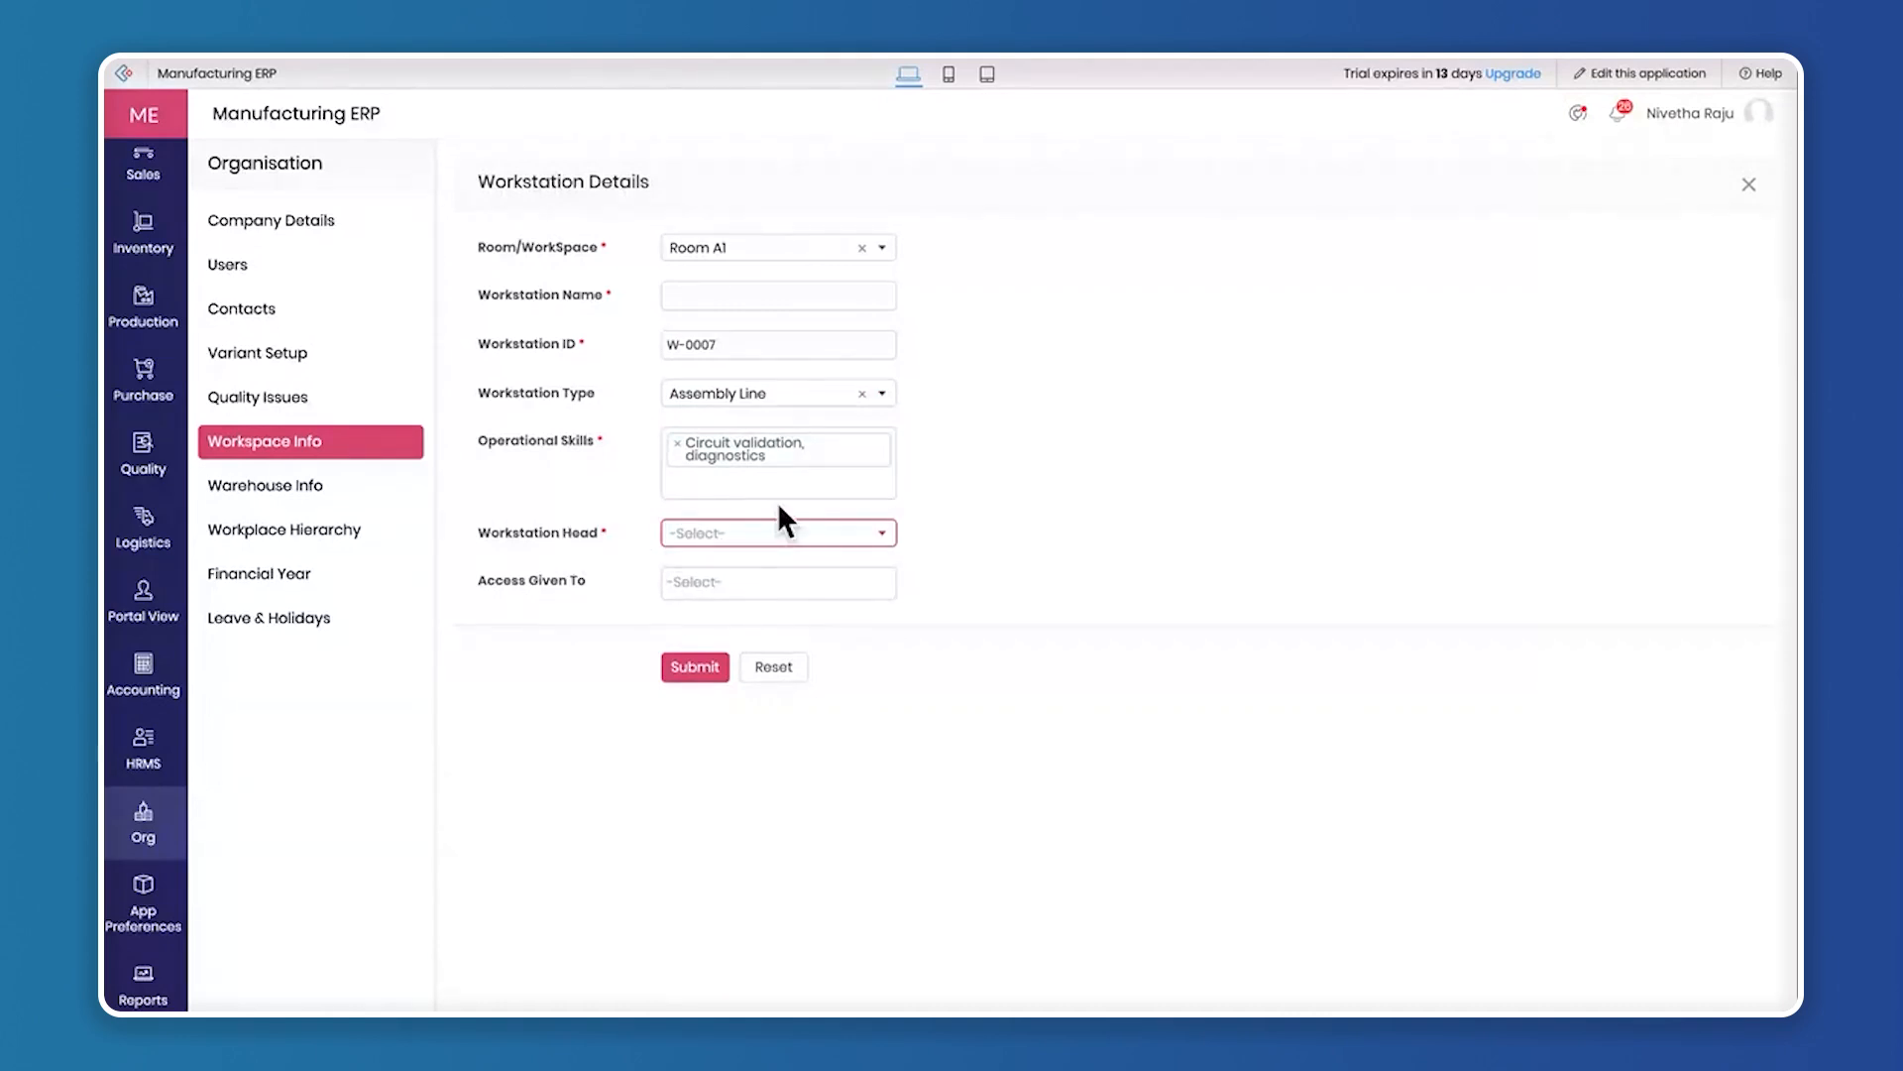
left_click(782, 577)
left_click(1075, 604)
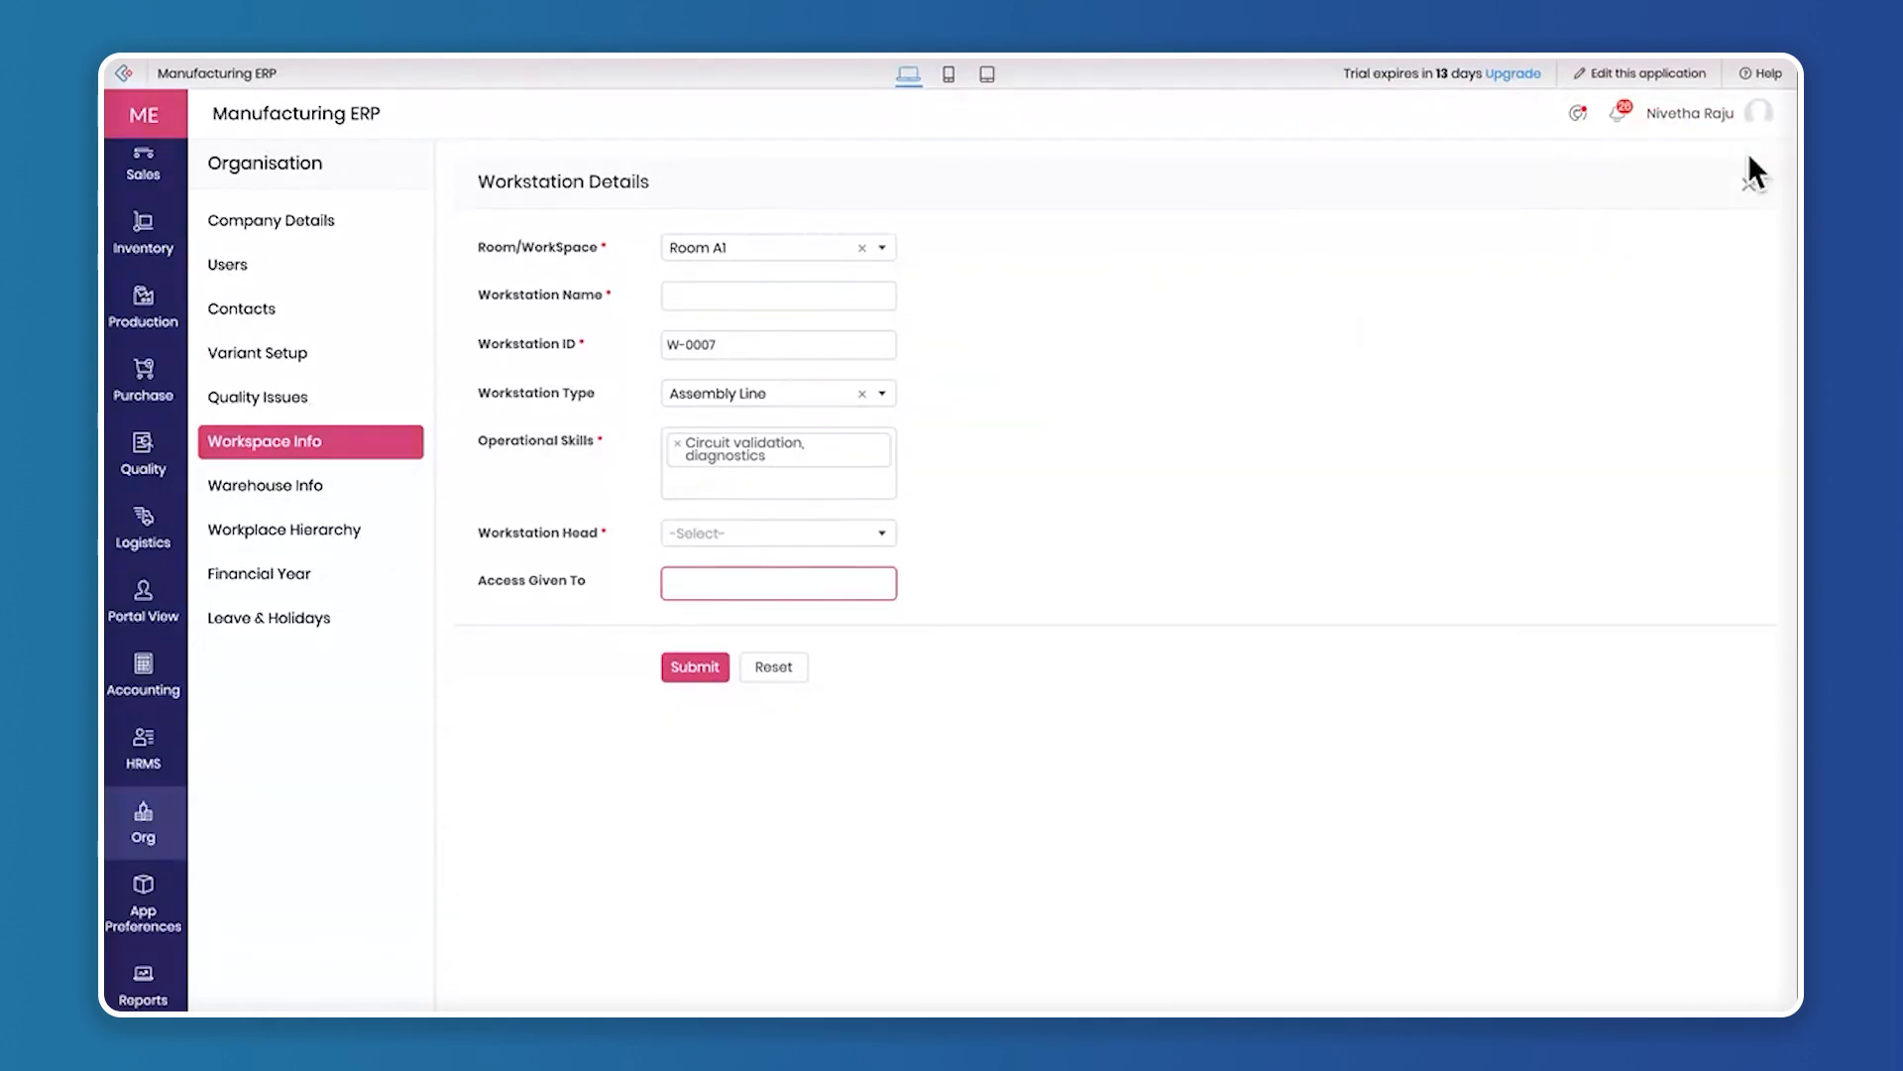
left_click(1746, 189)
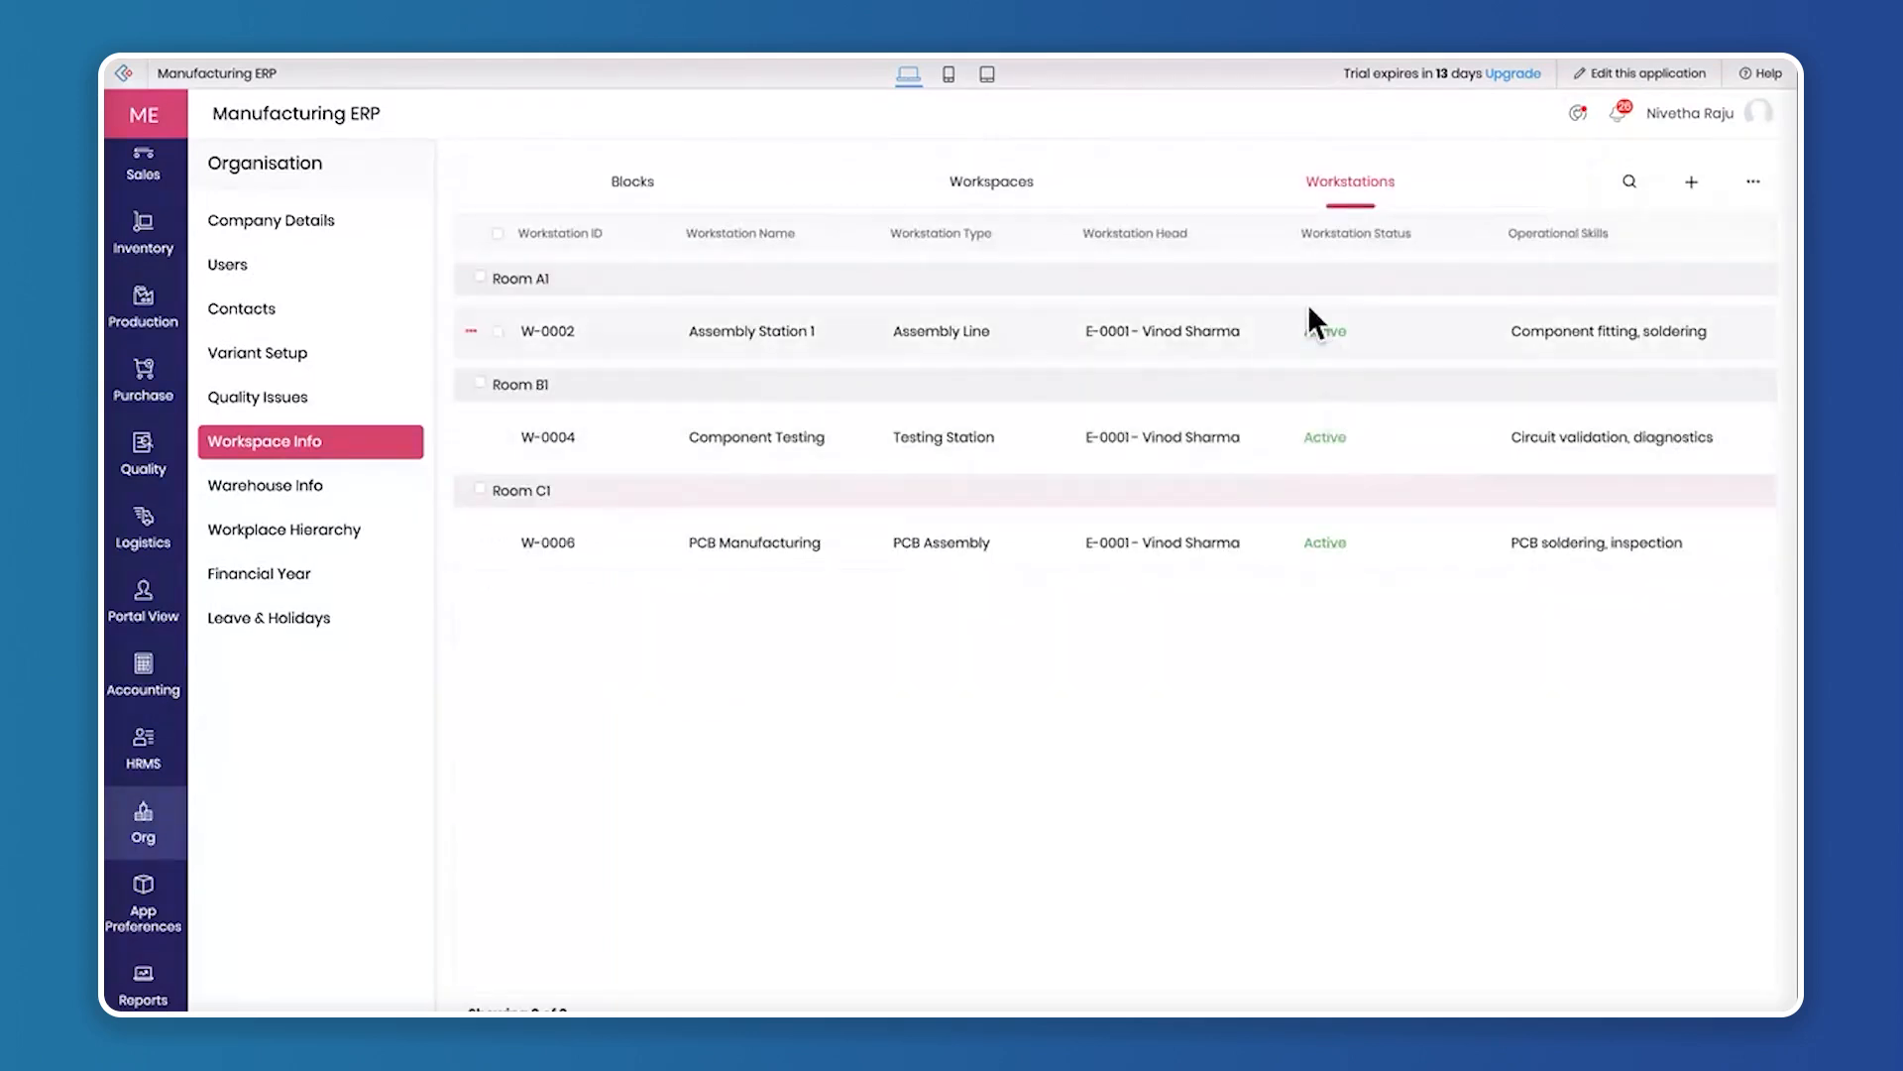
Show the warehouse information, going through the warehouses, storage spaces, rack info and storage units
left_click(285, 491)
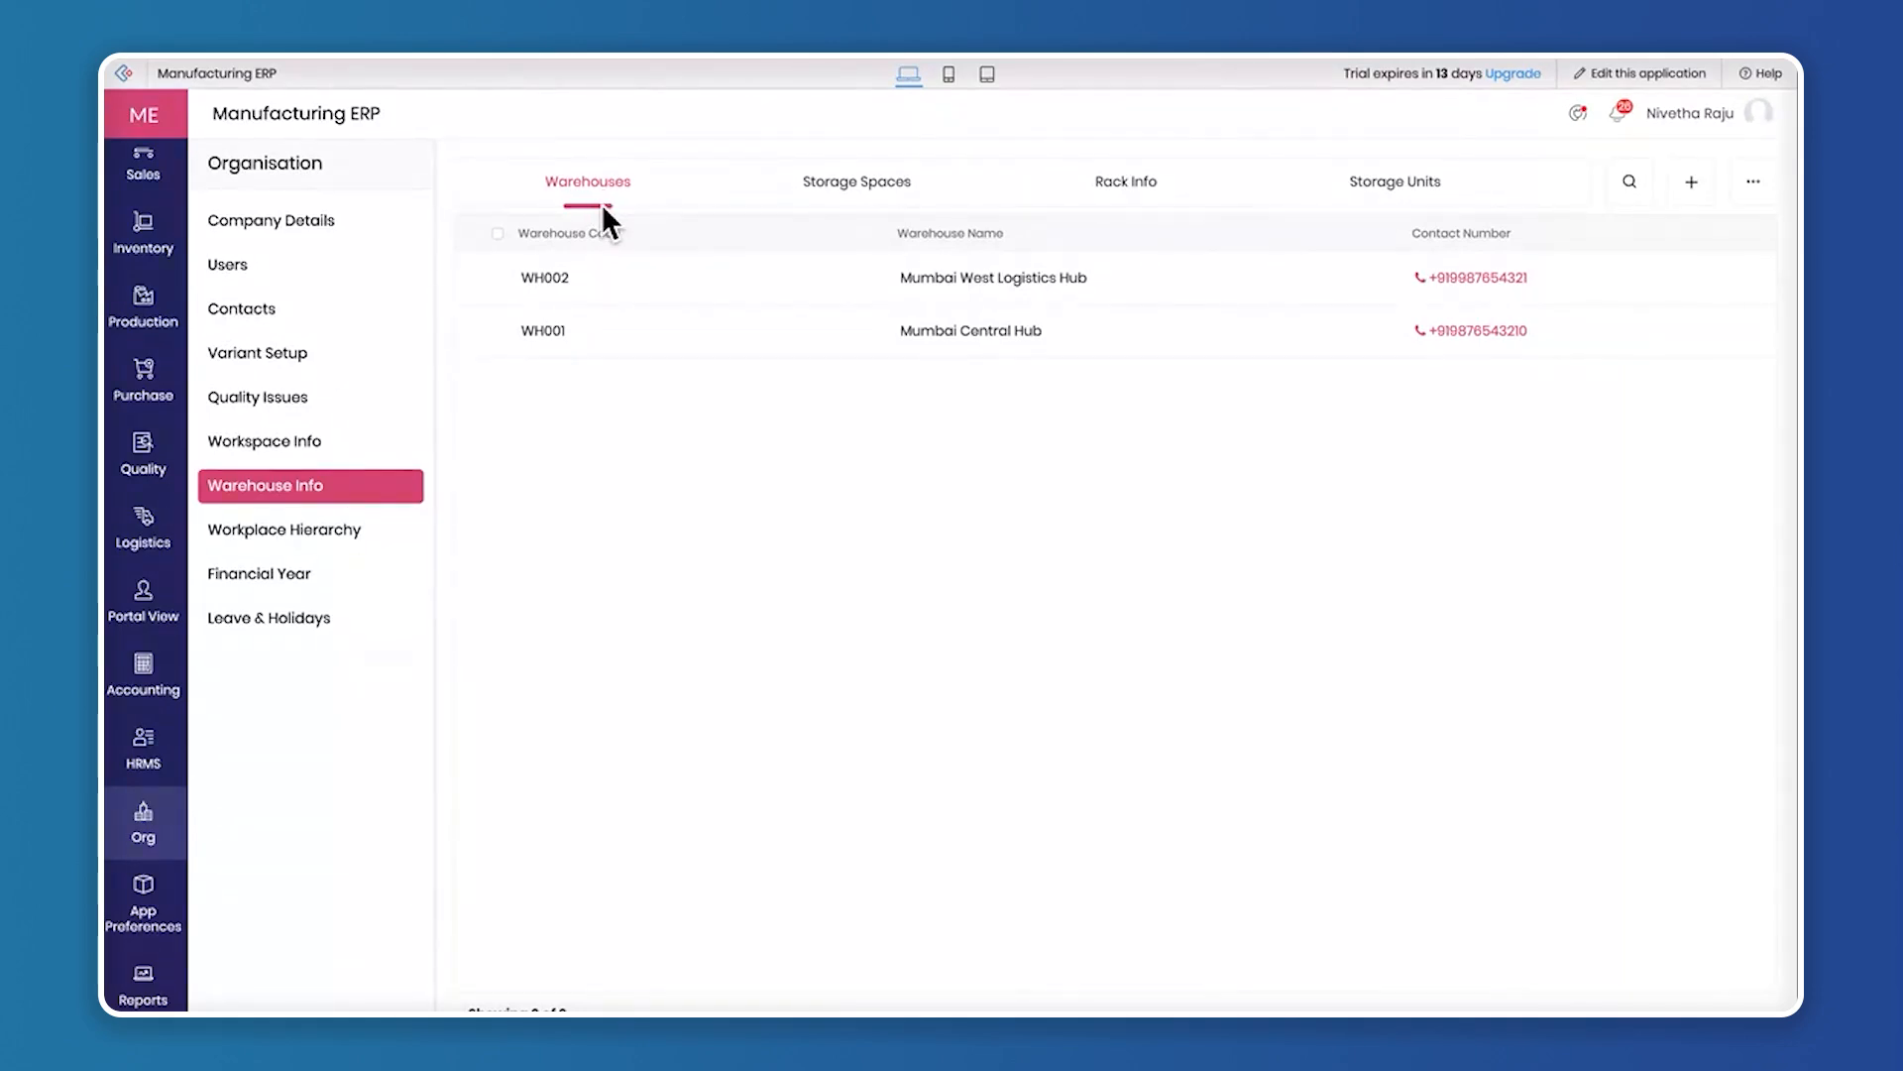
left_click(834, 185)
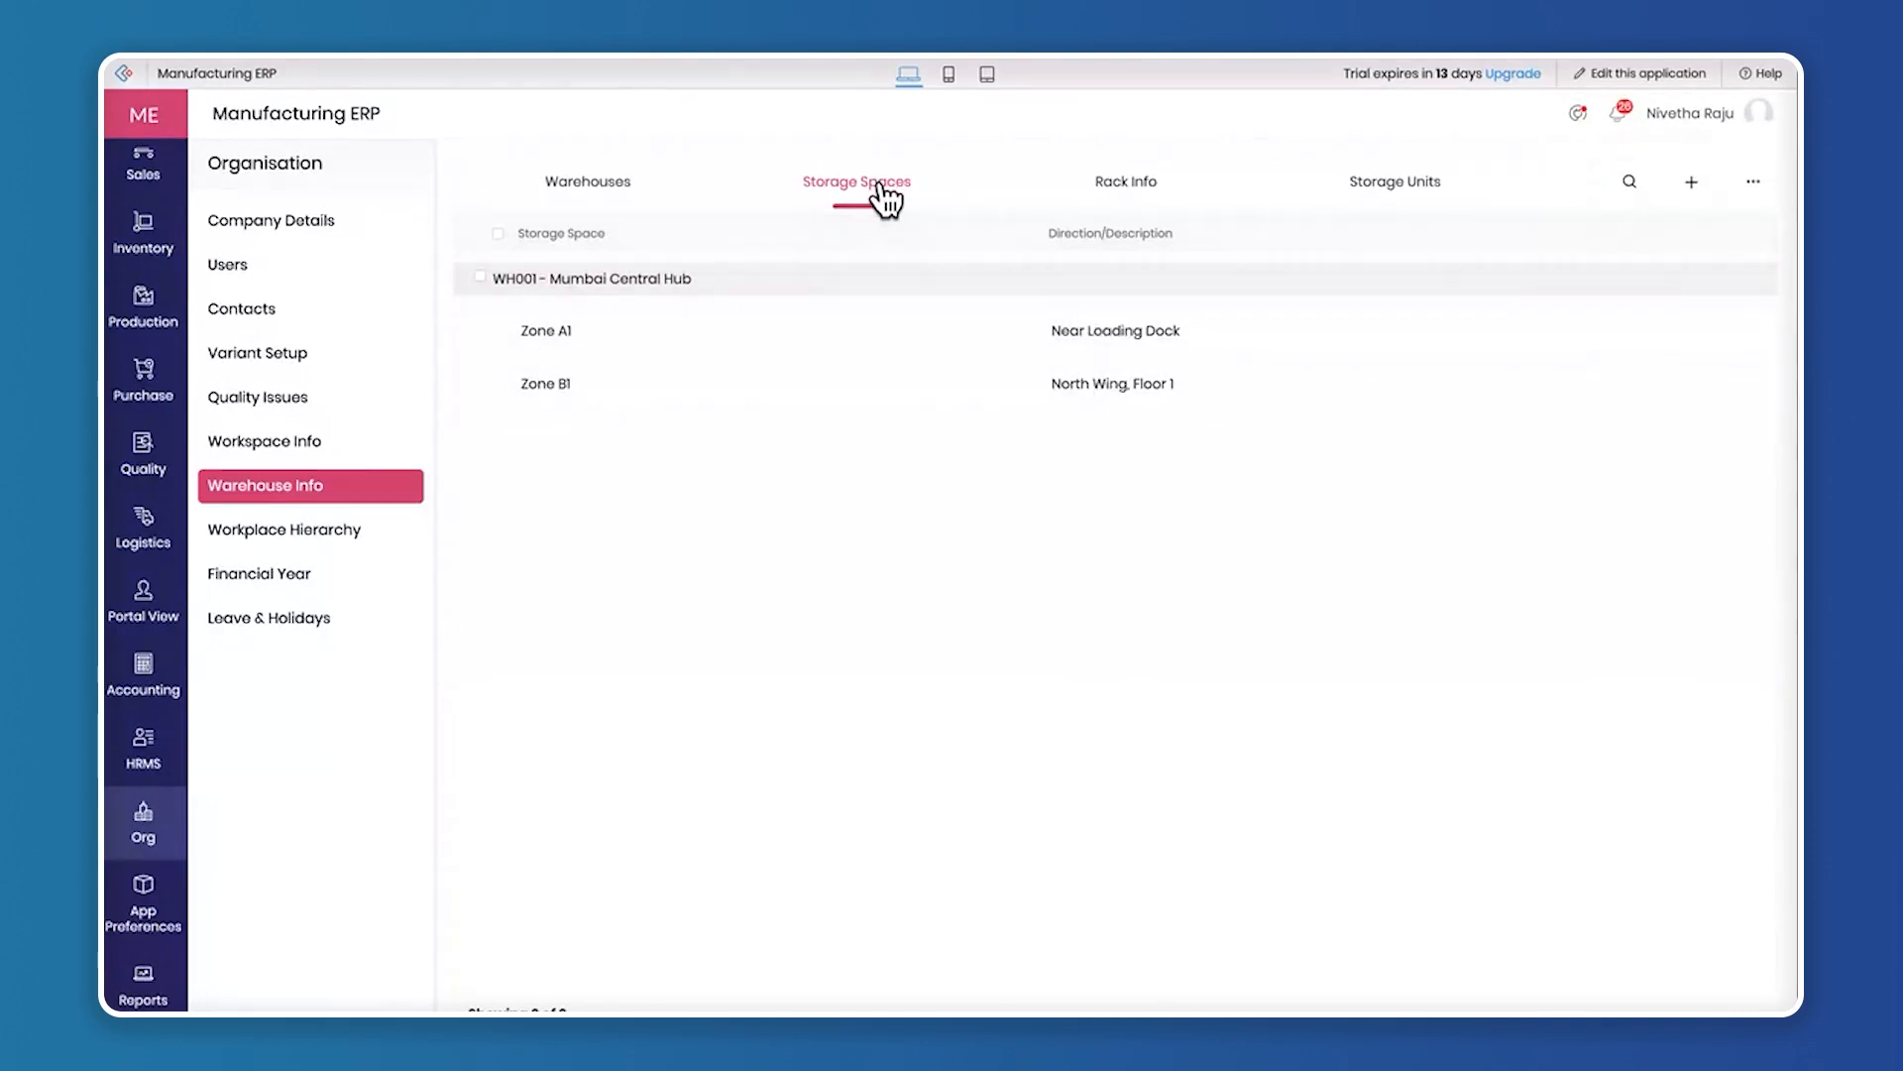
left_click(1128, 186)
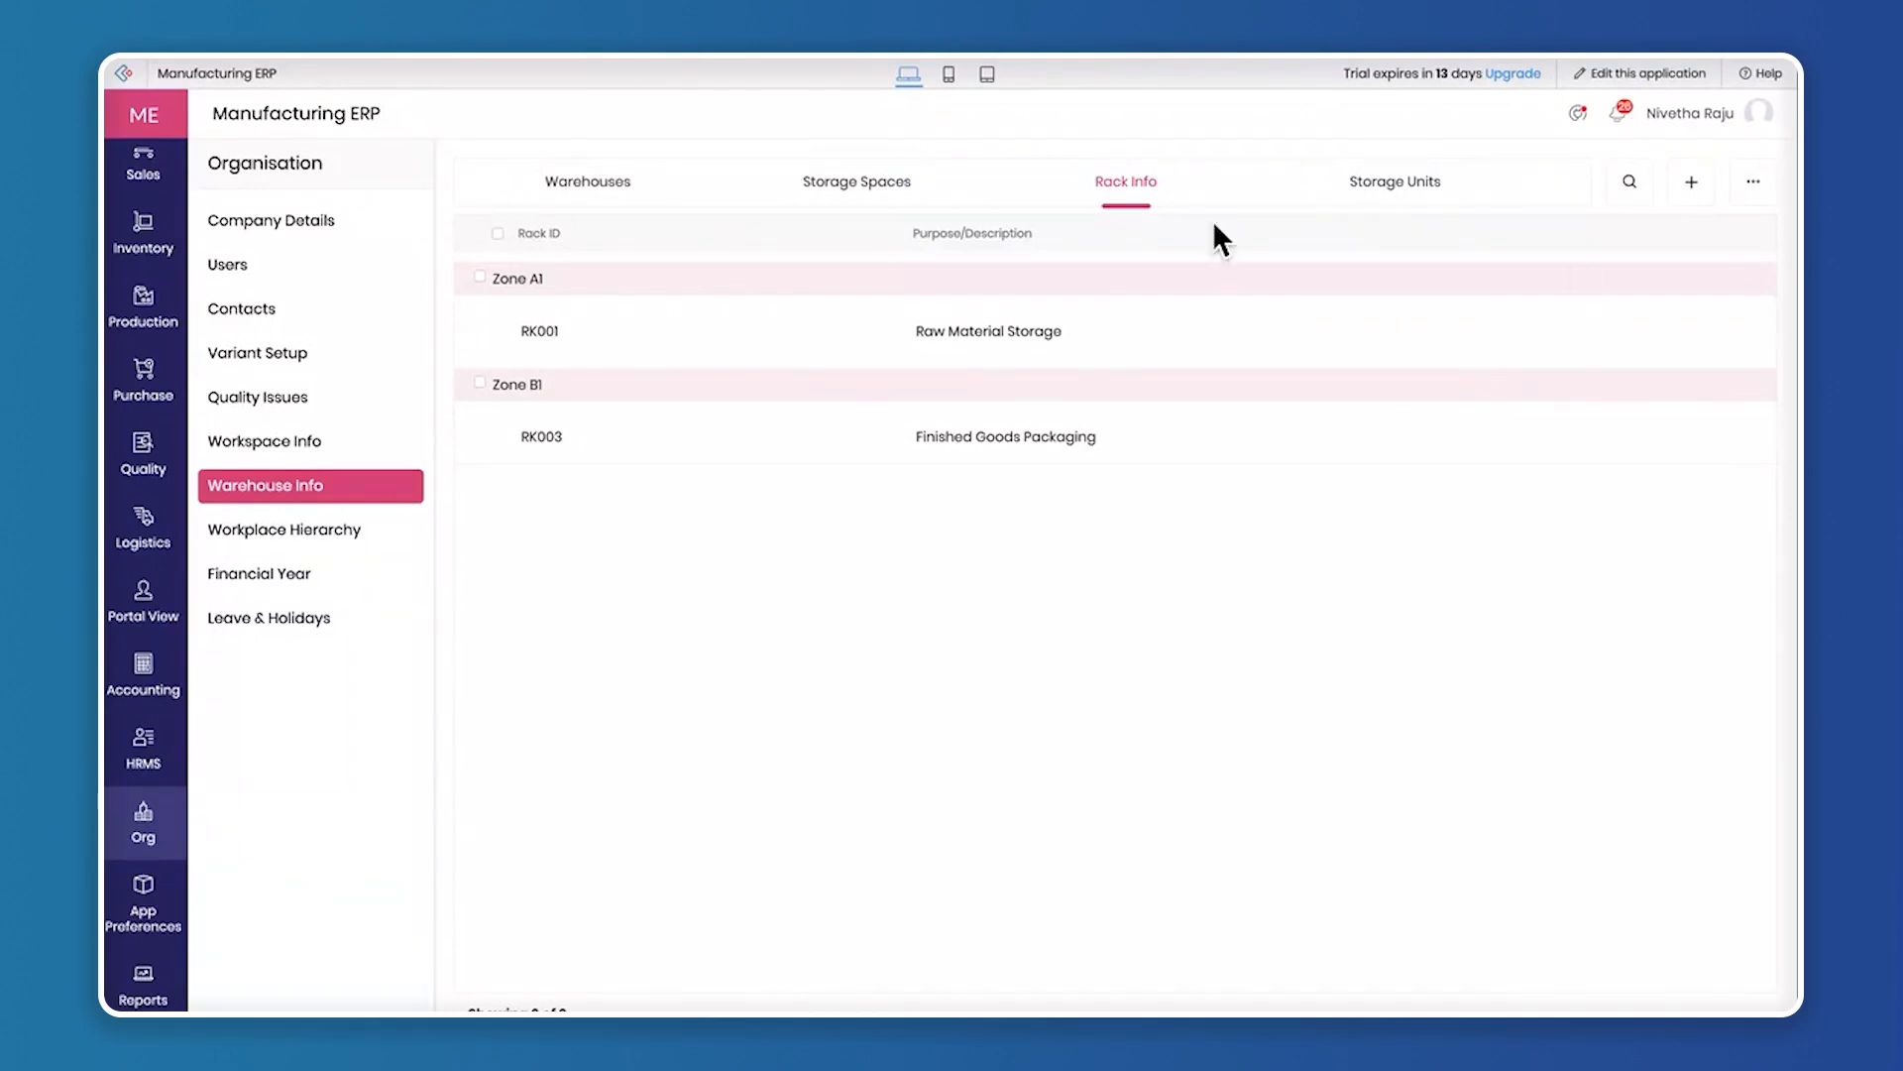
left_click(1395, 190)
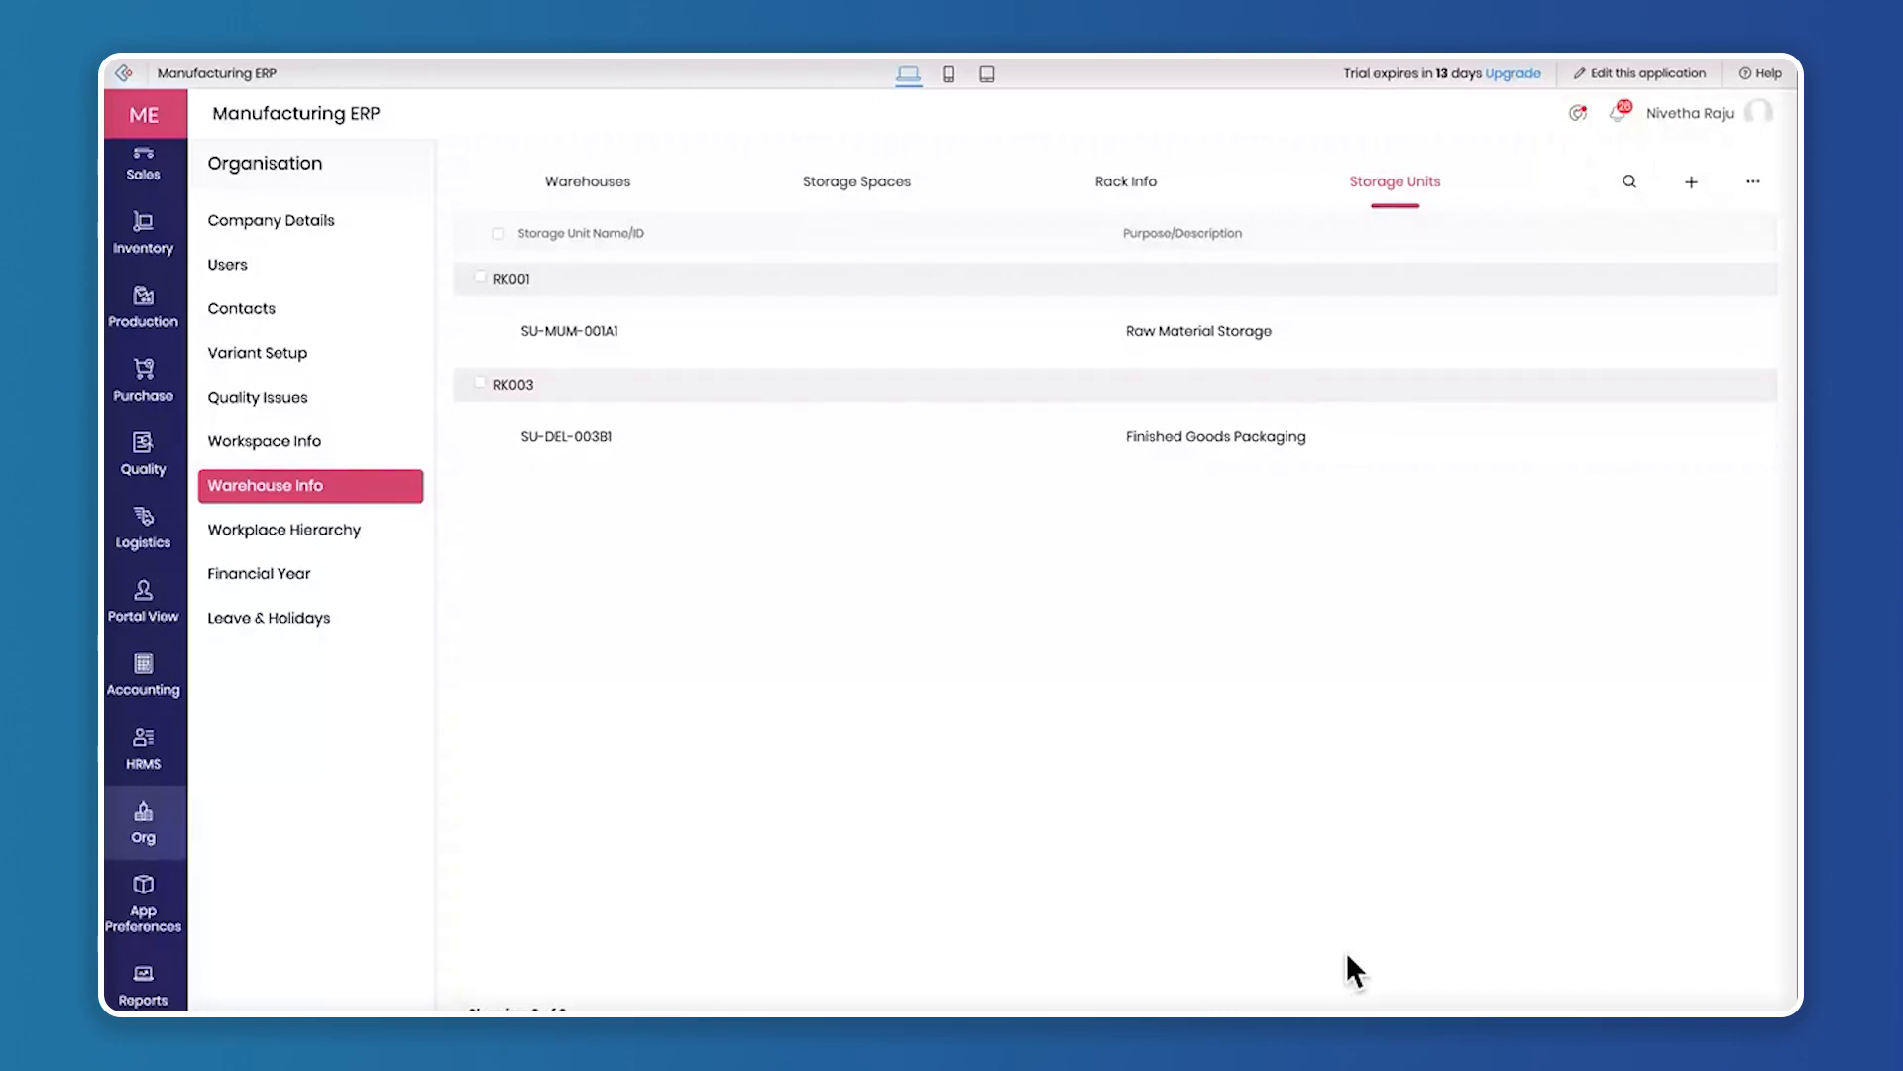
View the departments in the workplace hierarchy and the list of financial years
left_click(317, 535)
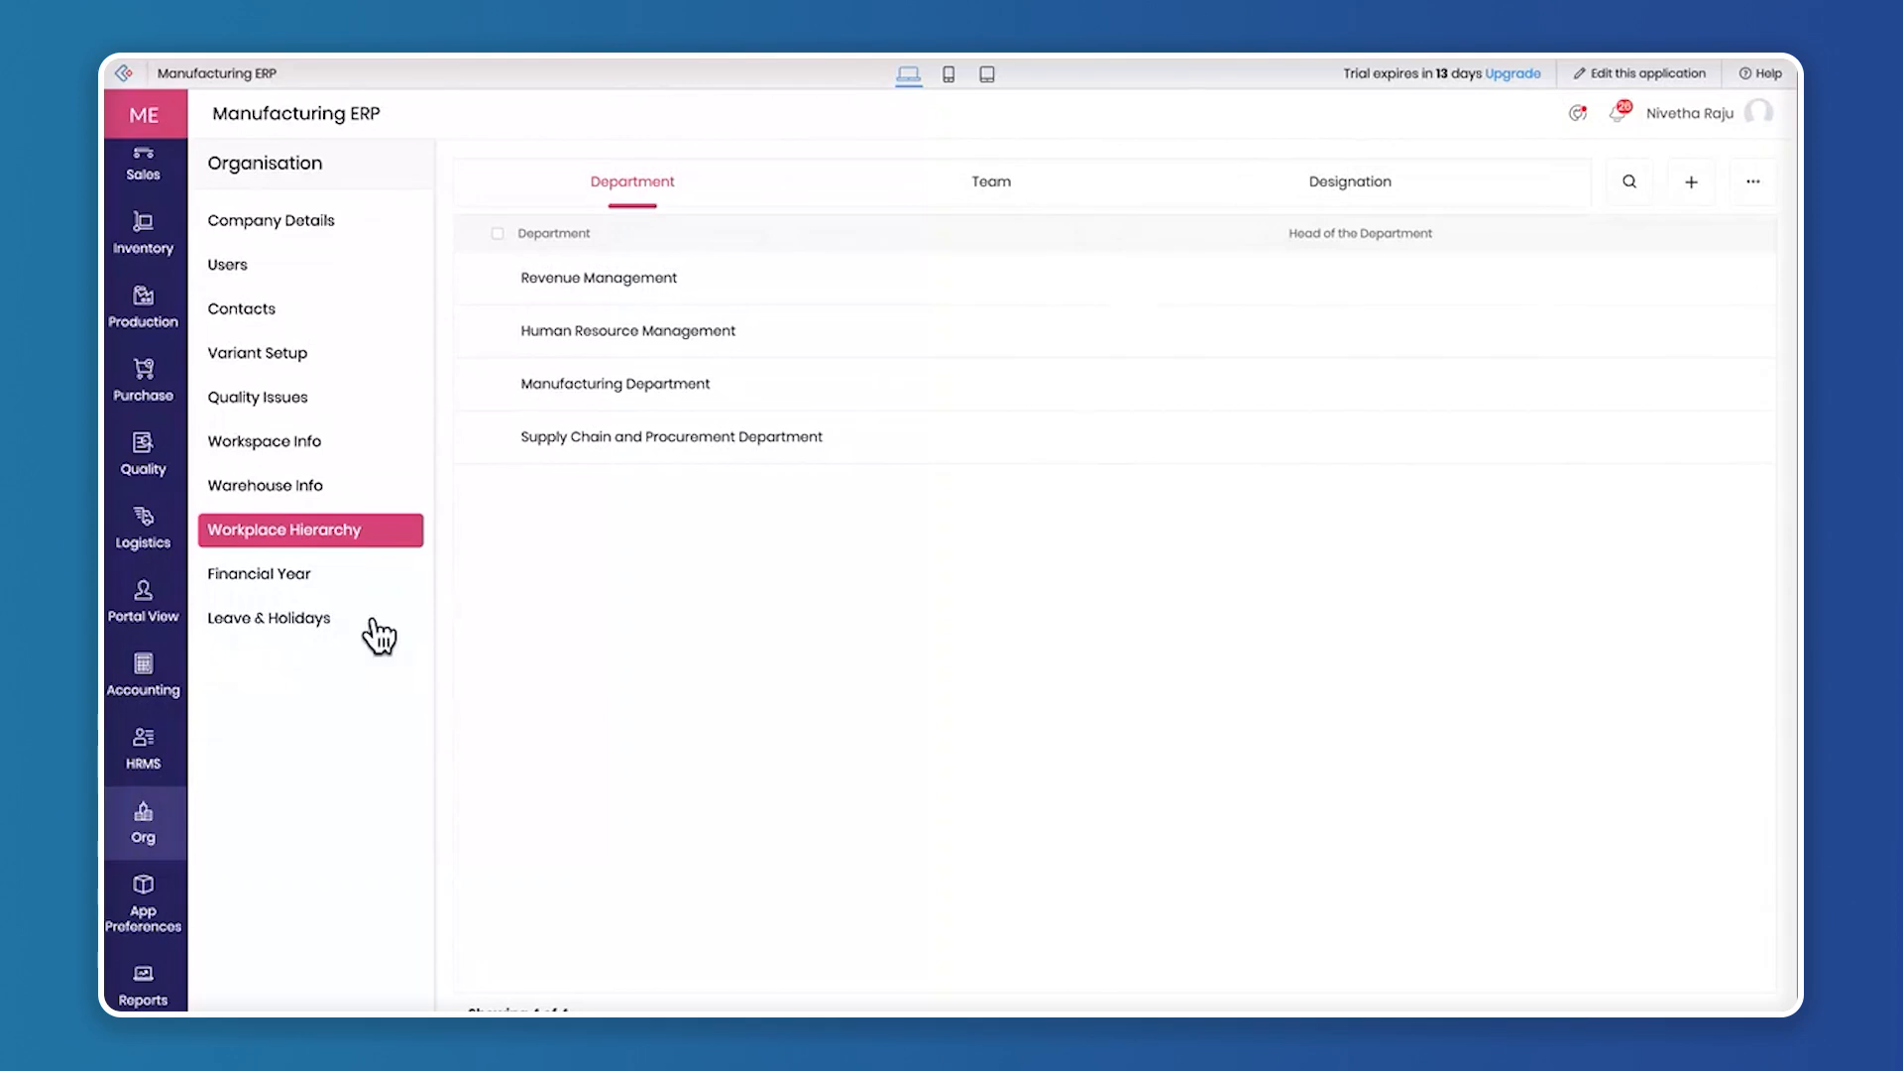
left_click(307, 577)
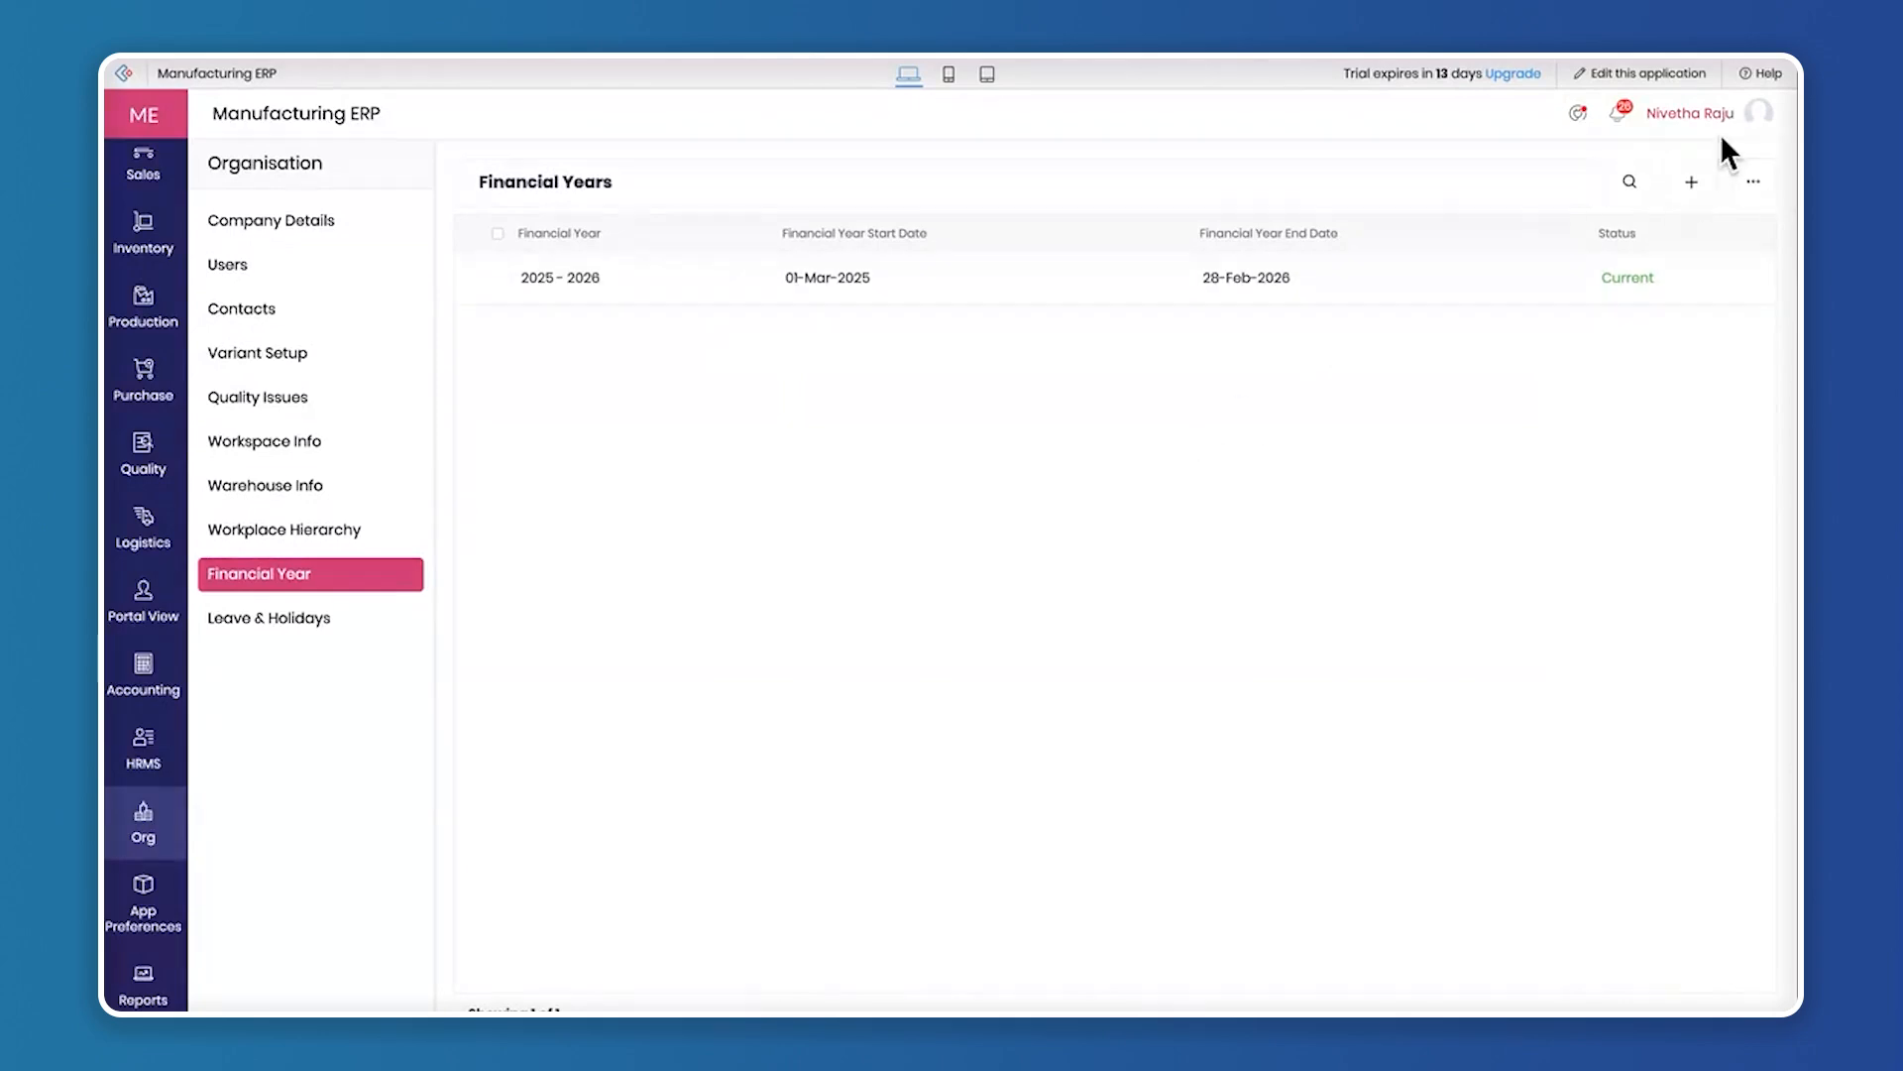
Open a blank leave type record, look at its paid and unpaid options, and close it without submitting
left_click(318, 618)
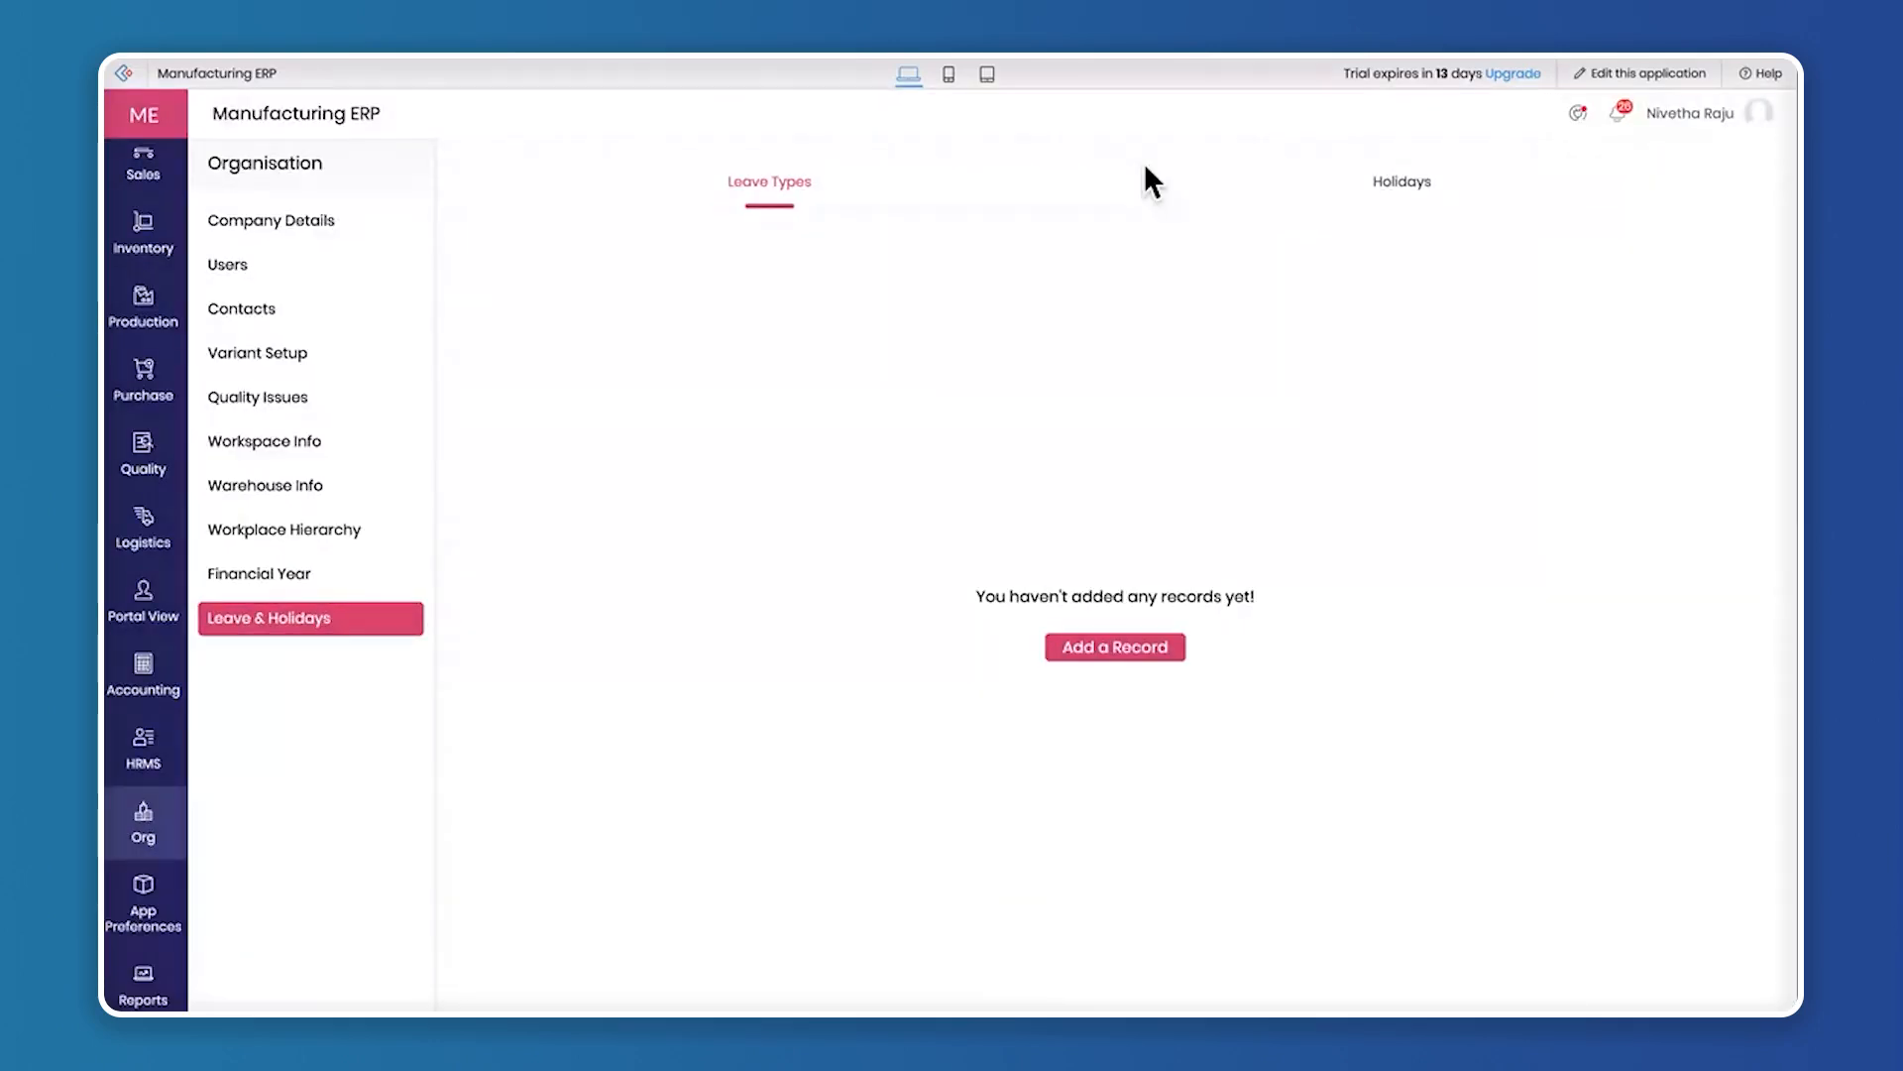
left_click(1130, 649)
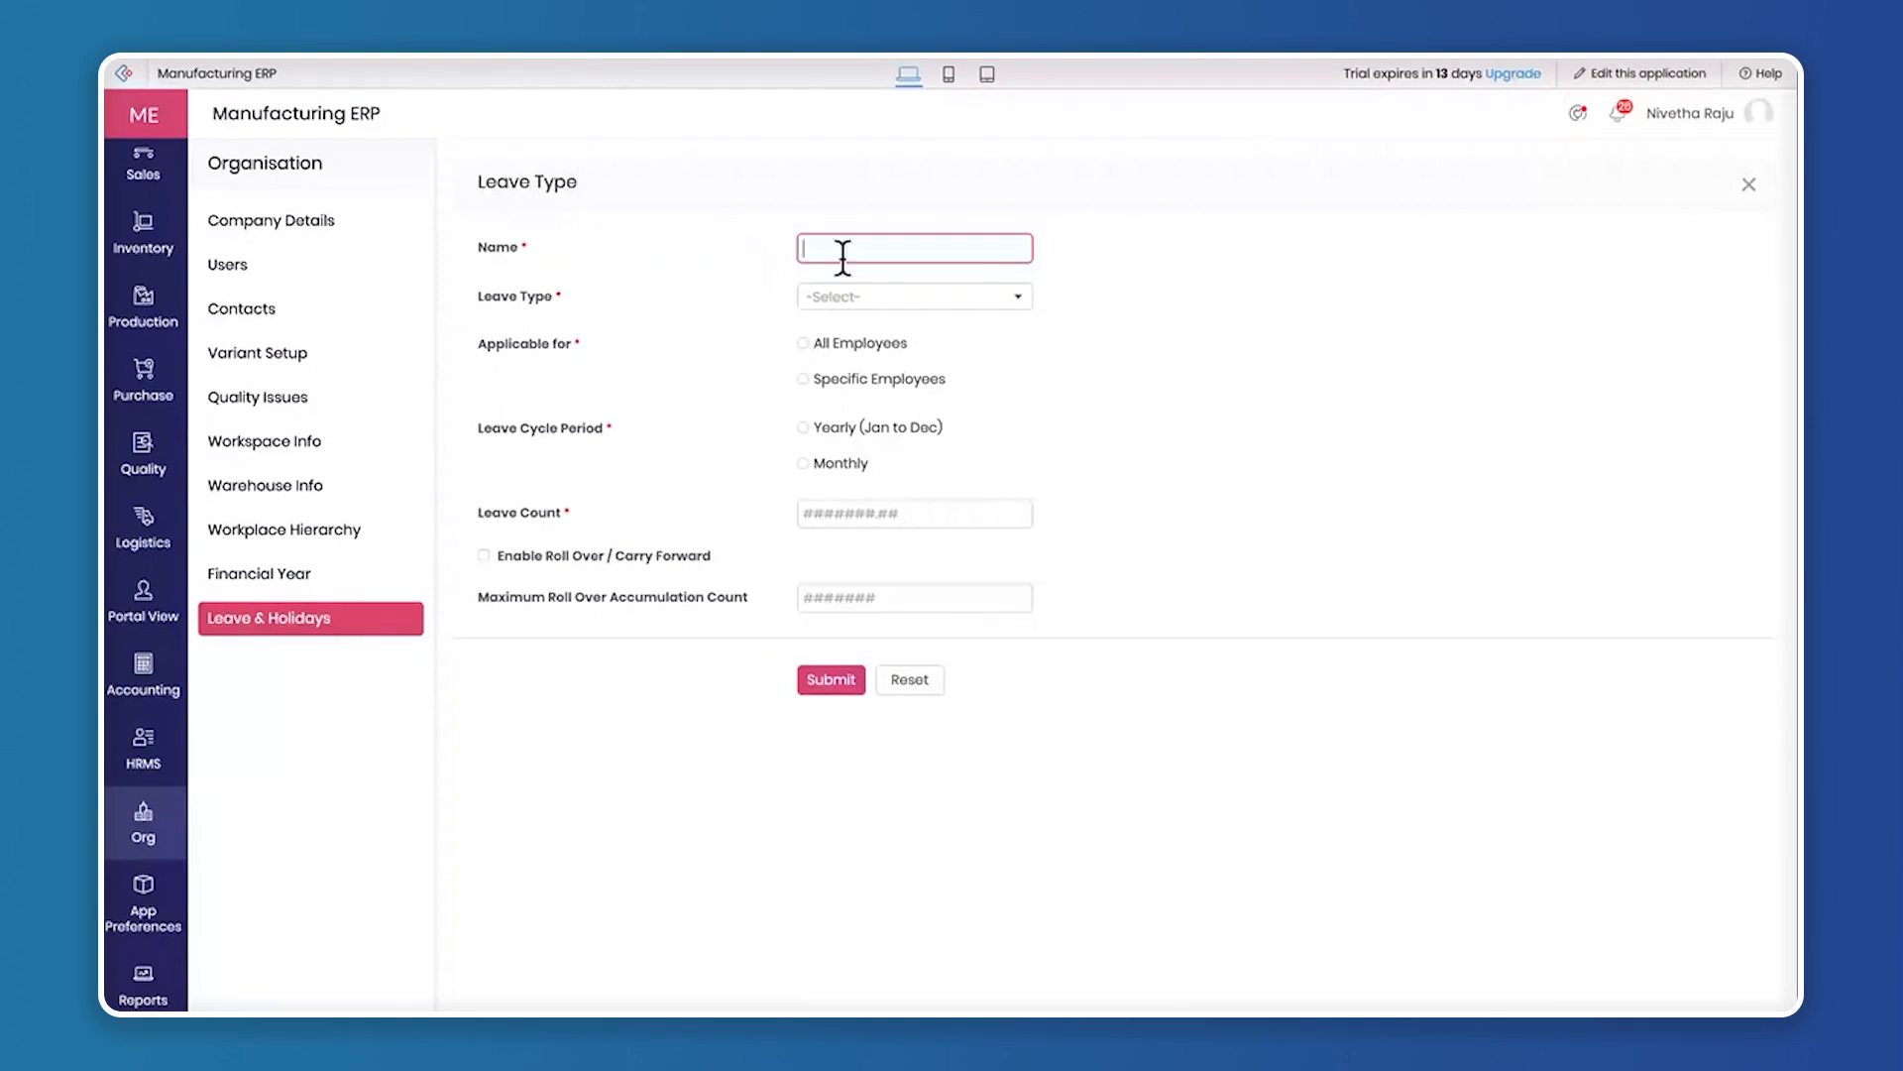
left_click(910, 297)
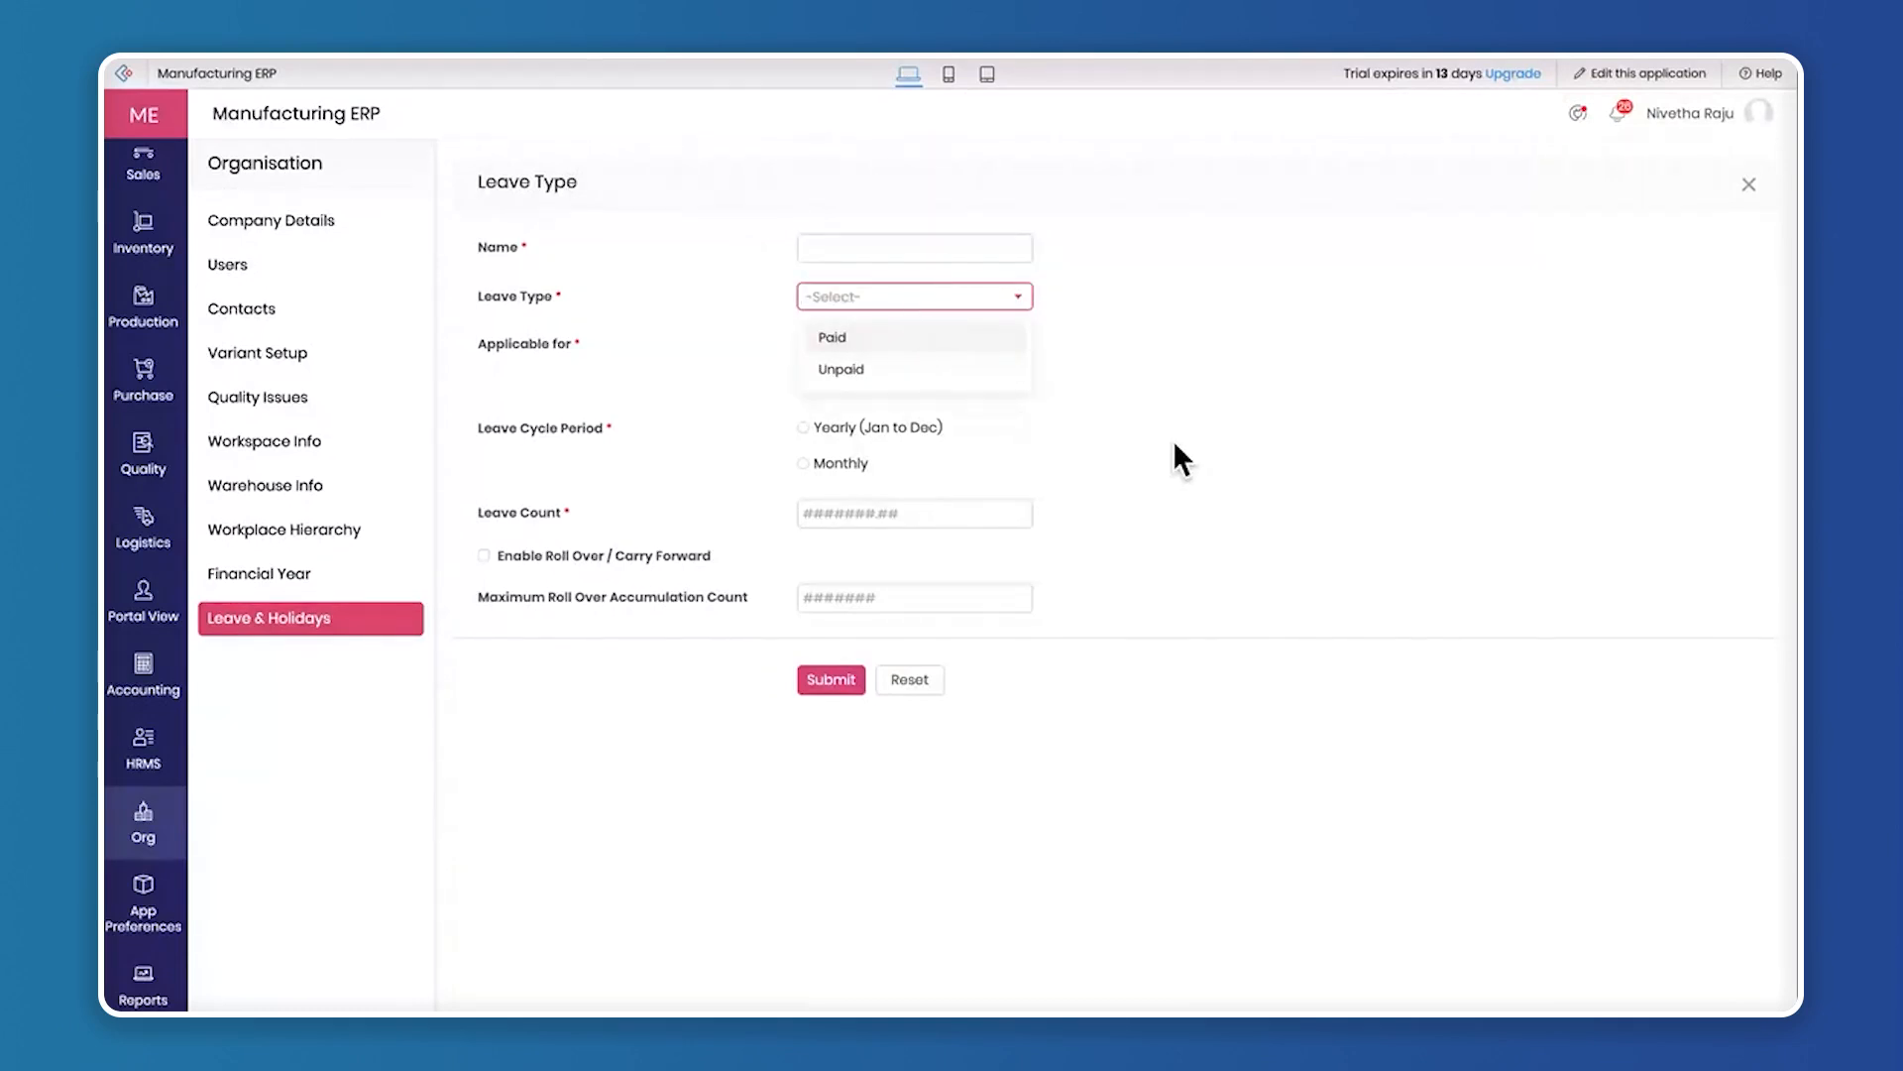
left_click(557, 353)
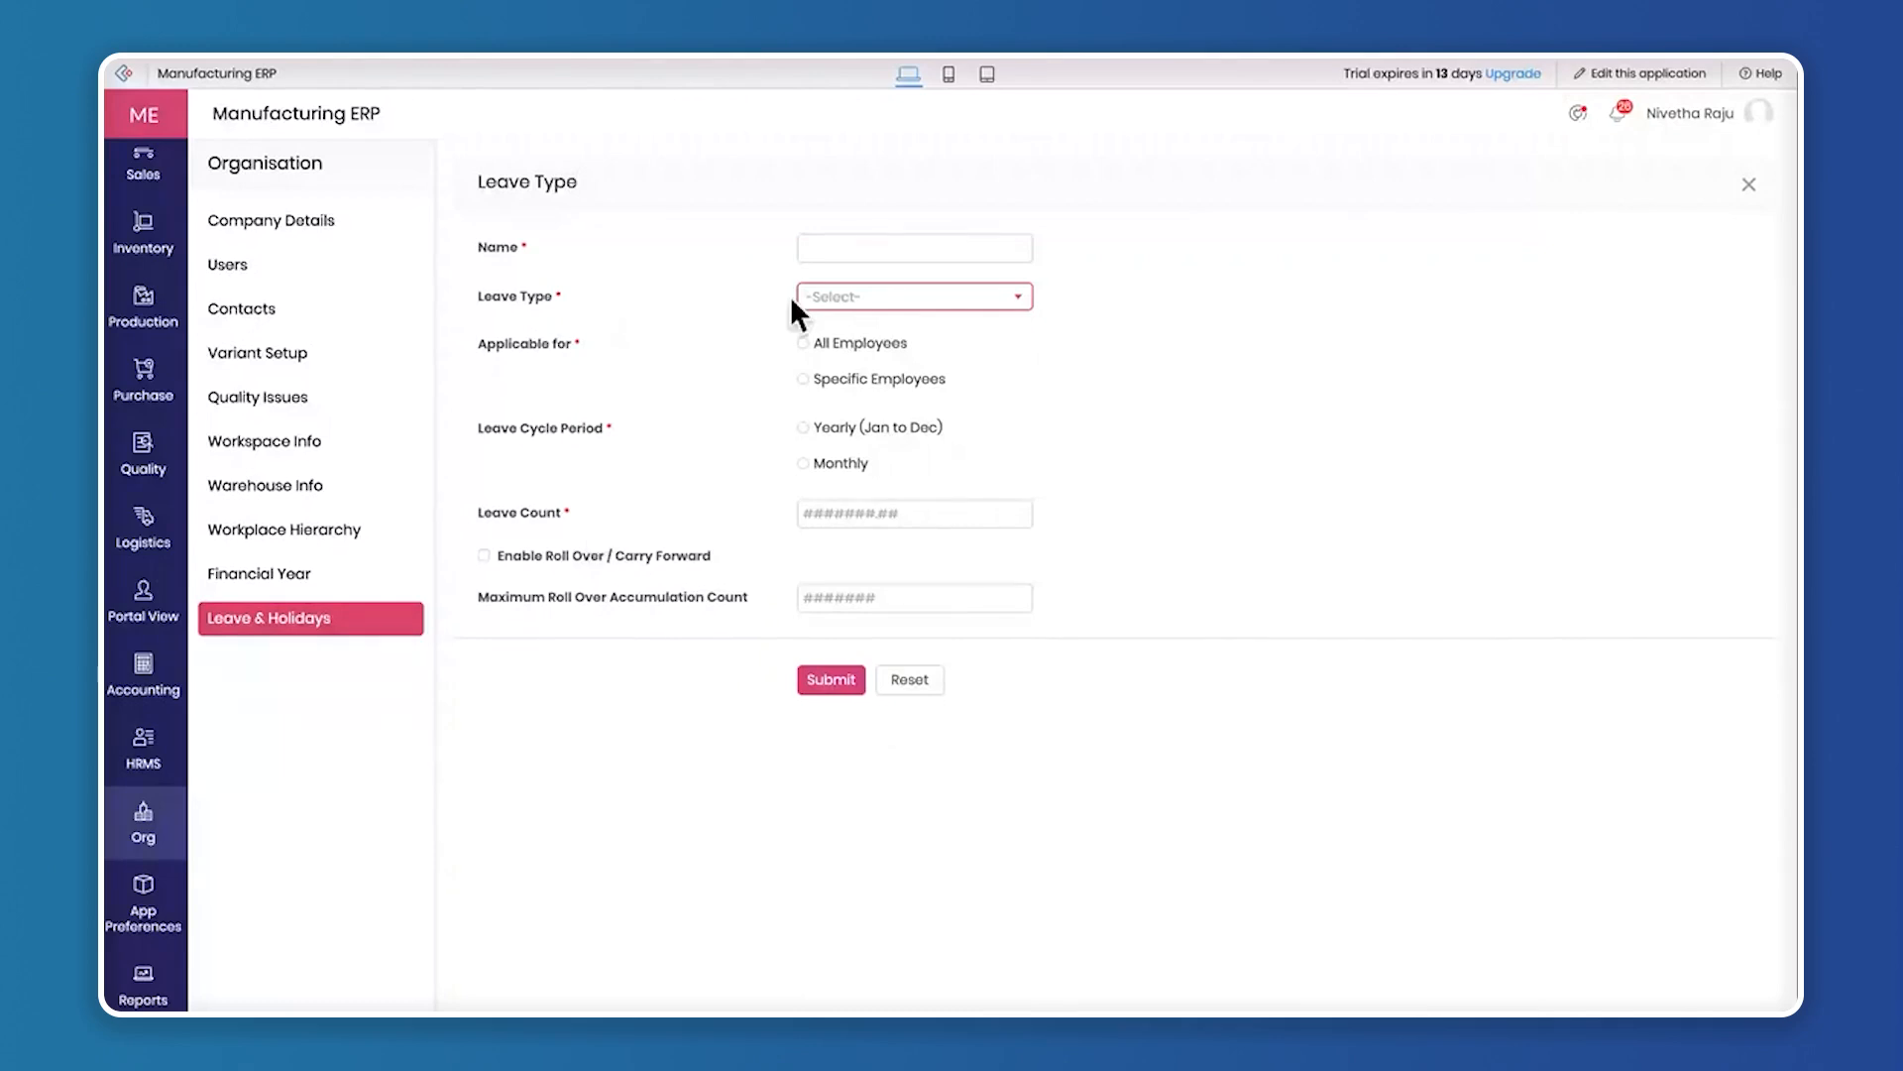
left_click(1749, 184)
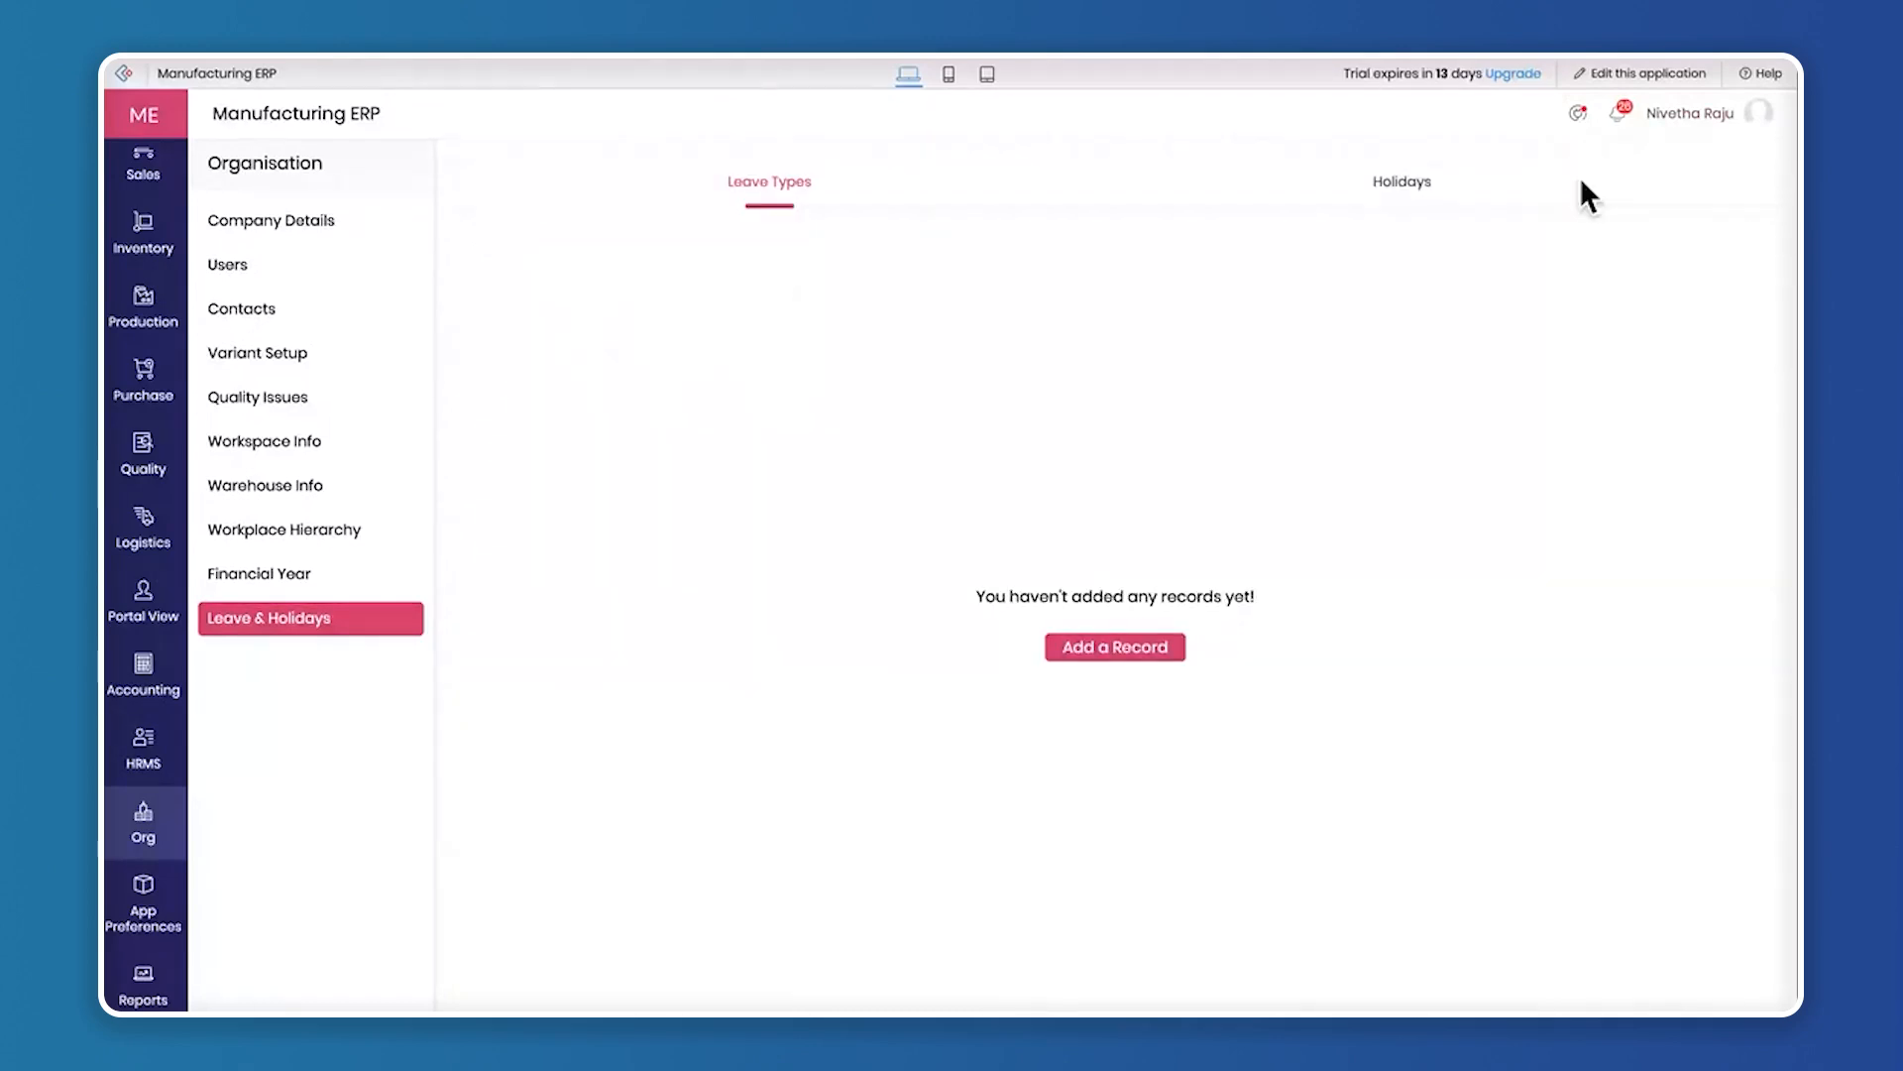
Show the holidays list, and open and close a blank holiday form without submitting
left_click(1413, 192)
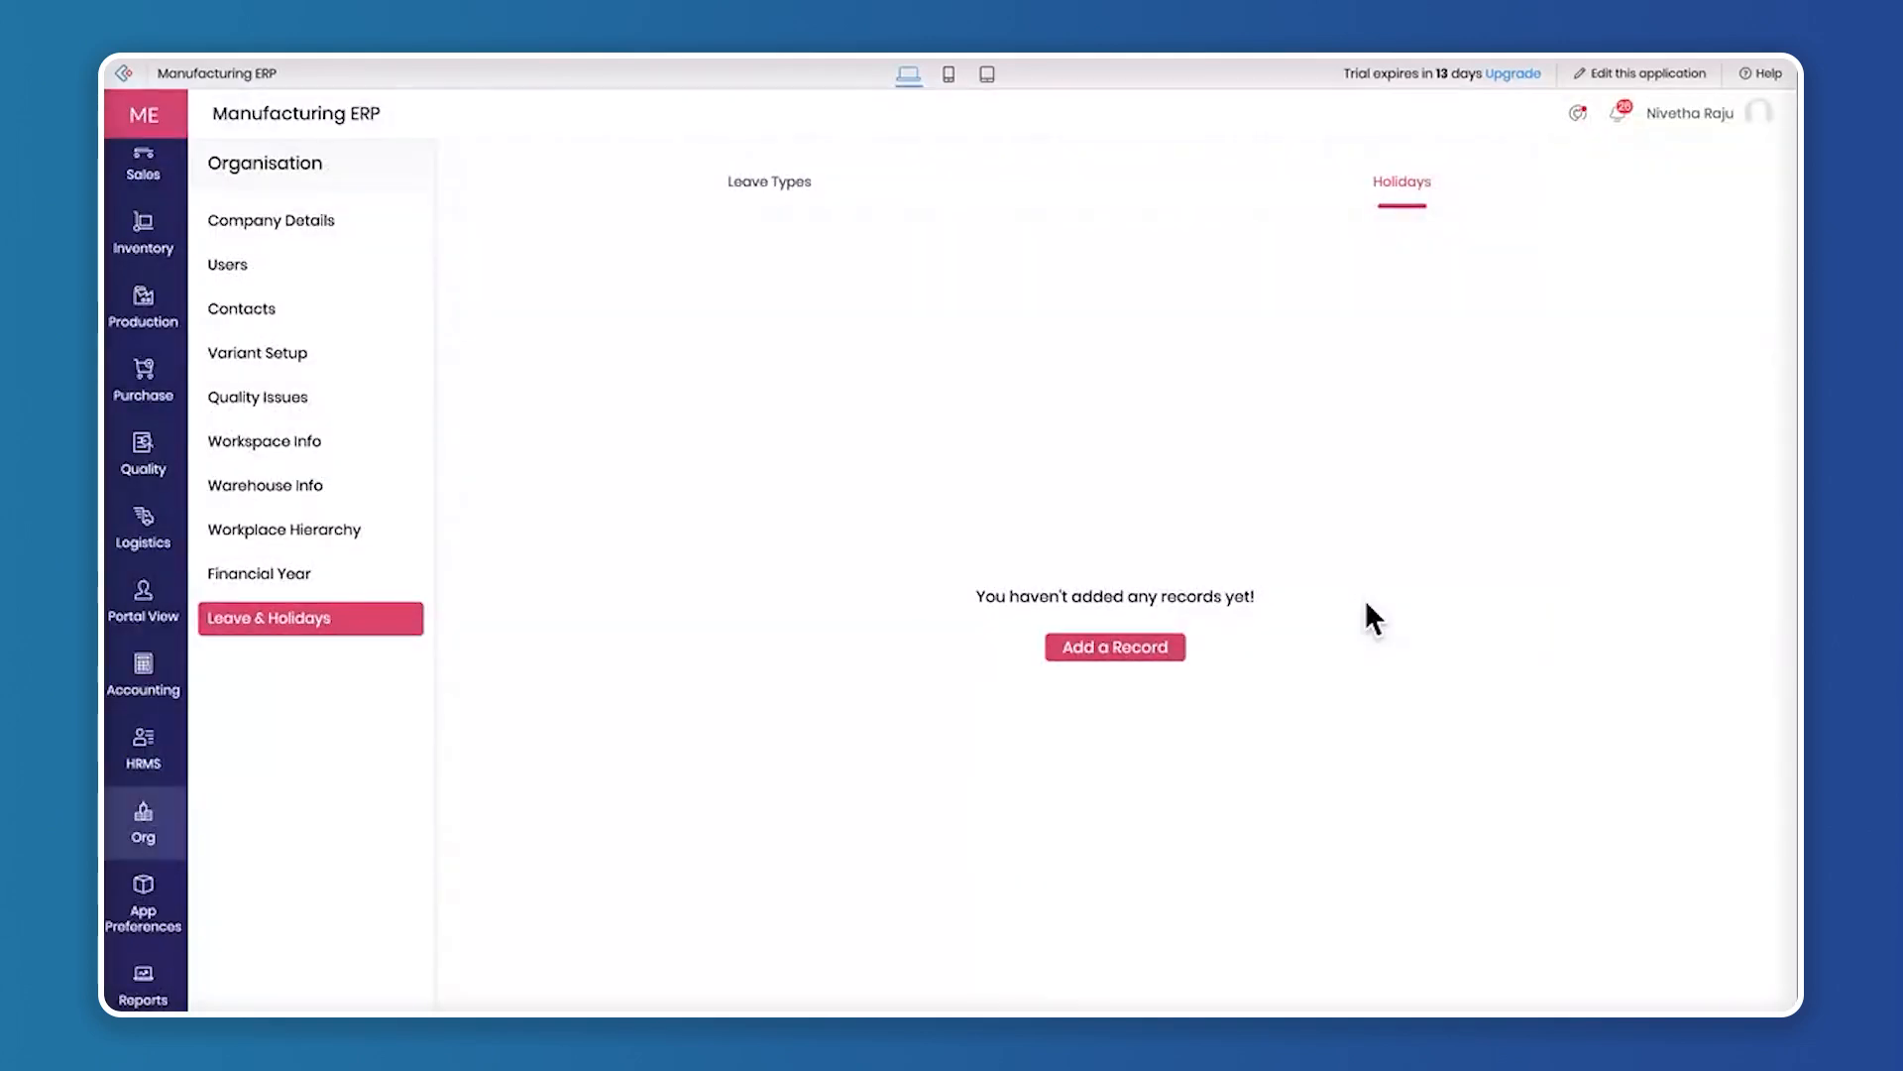
left_click(1115, 647)
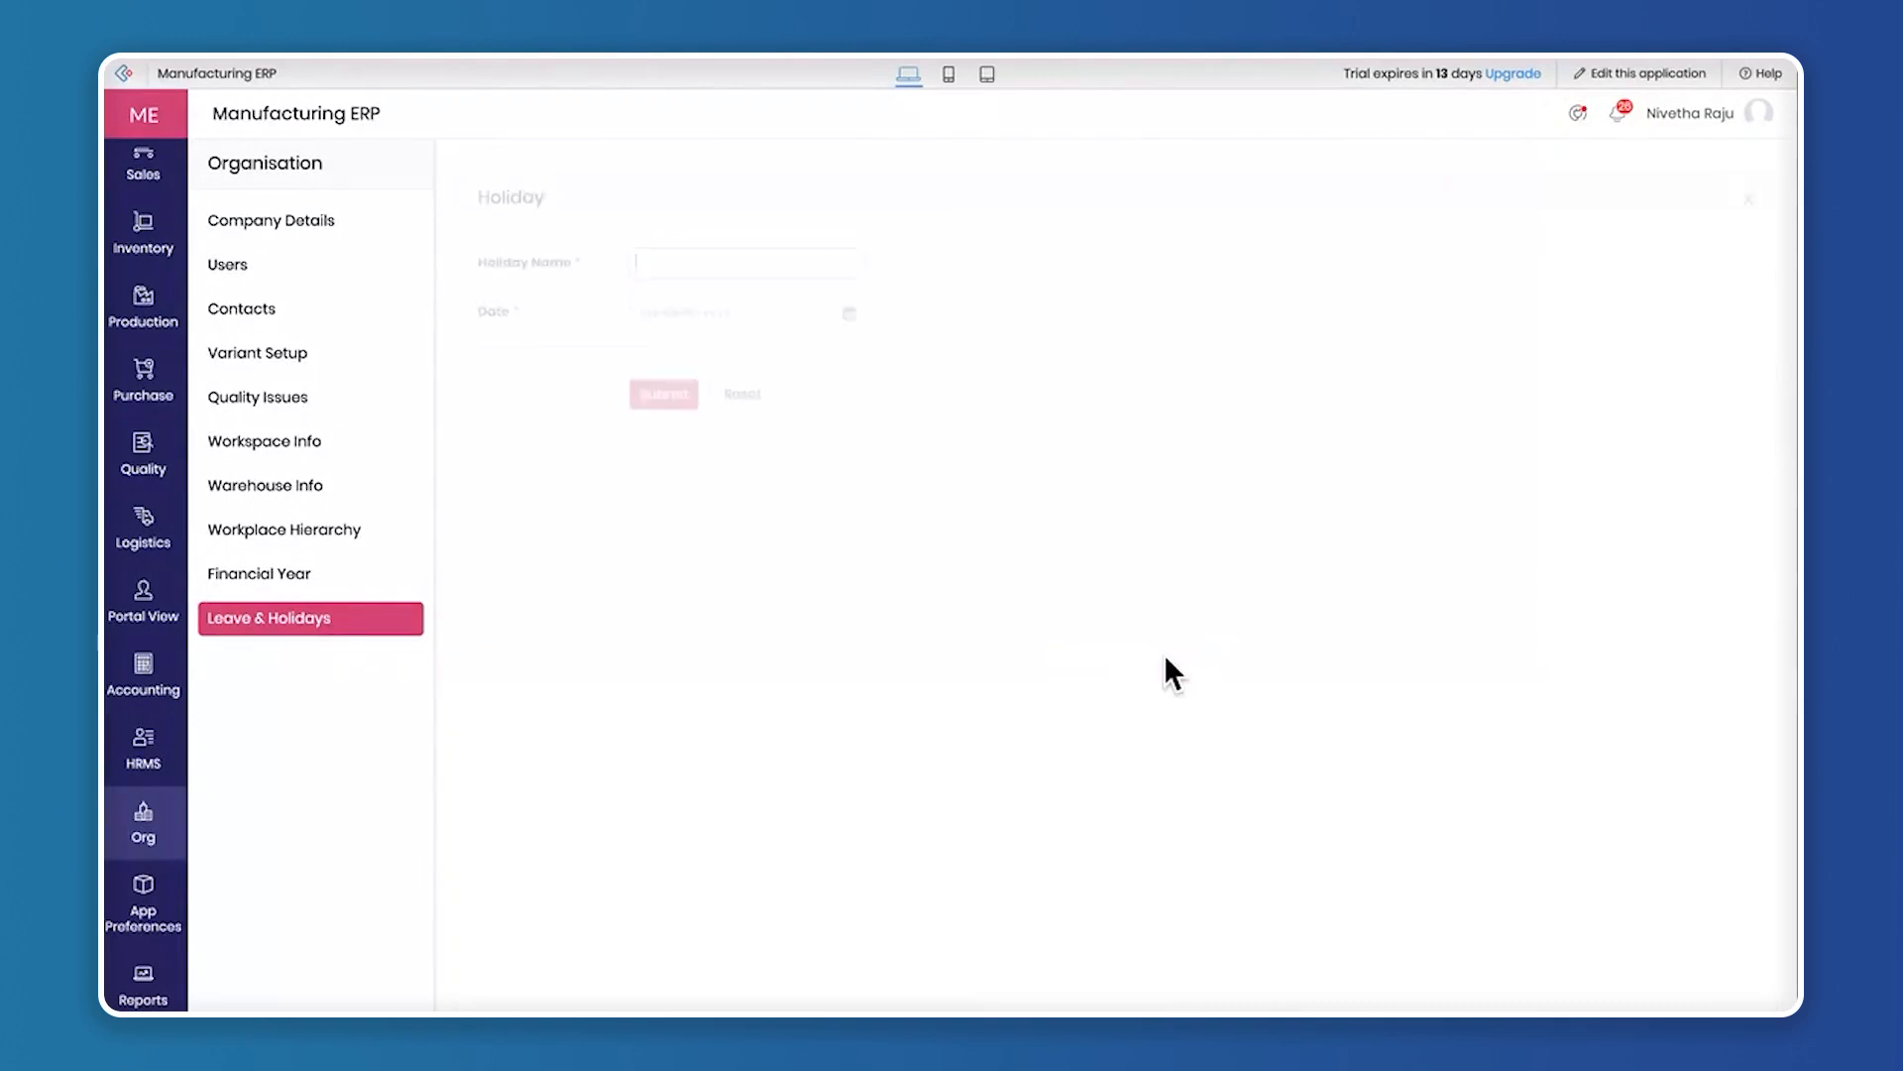
left_click(1749, 185)
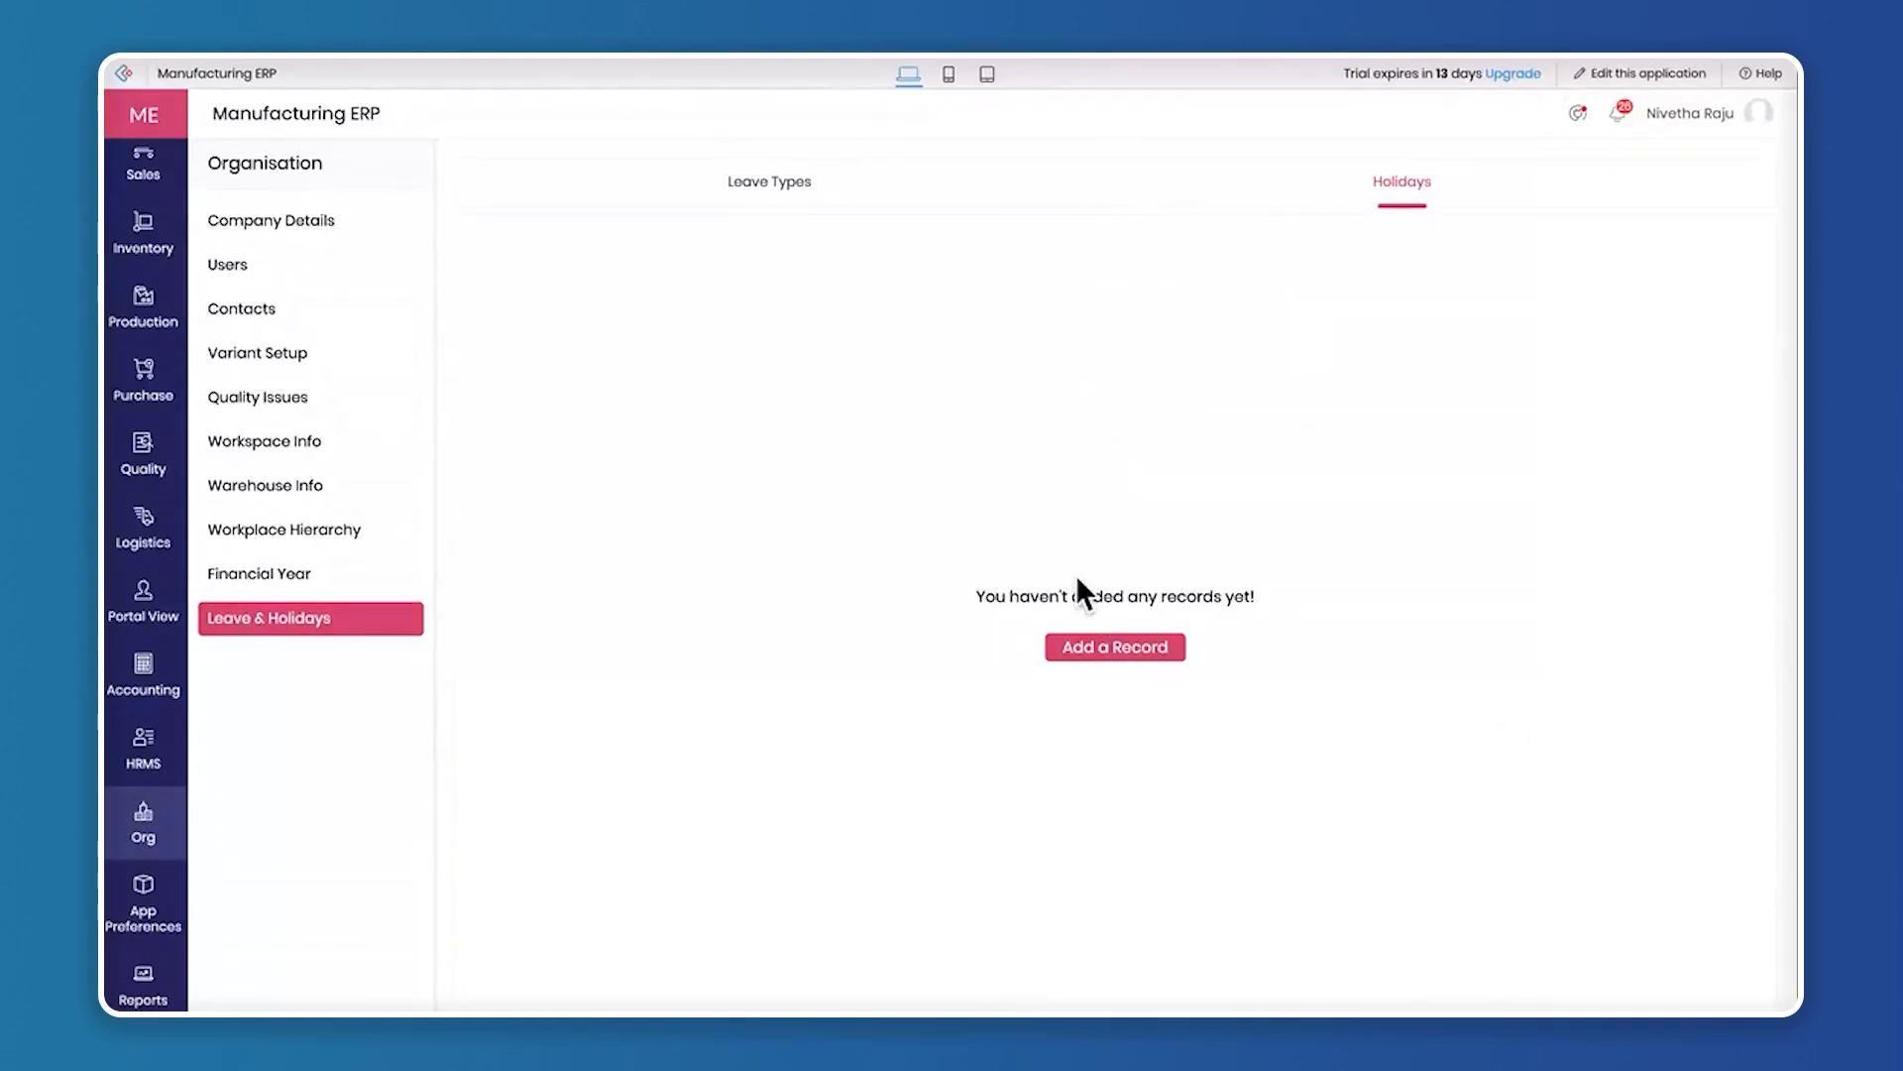
Revisit the organisation's company details, users list and customer contacts
left_click(272, 218)
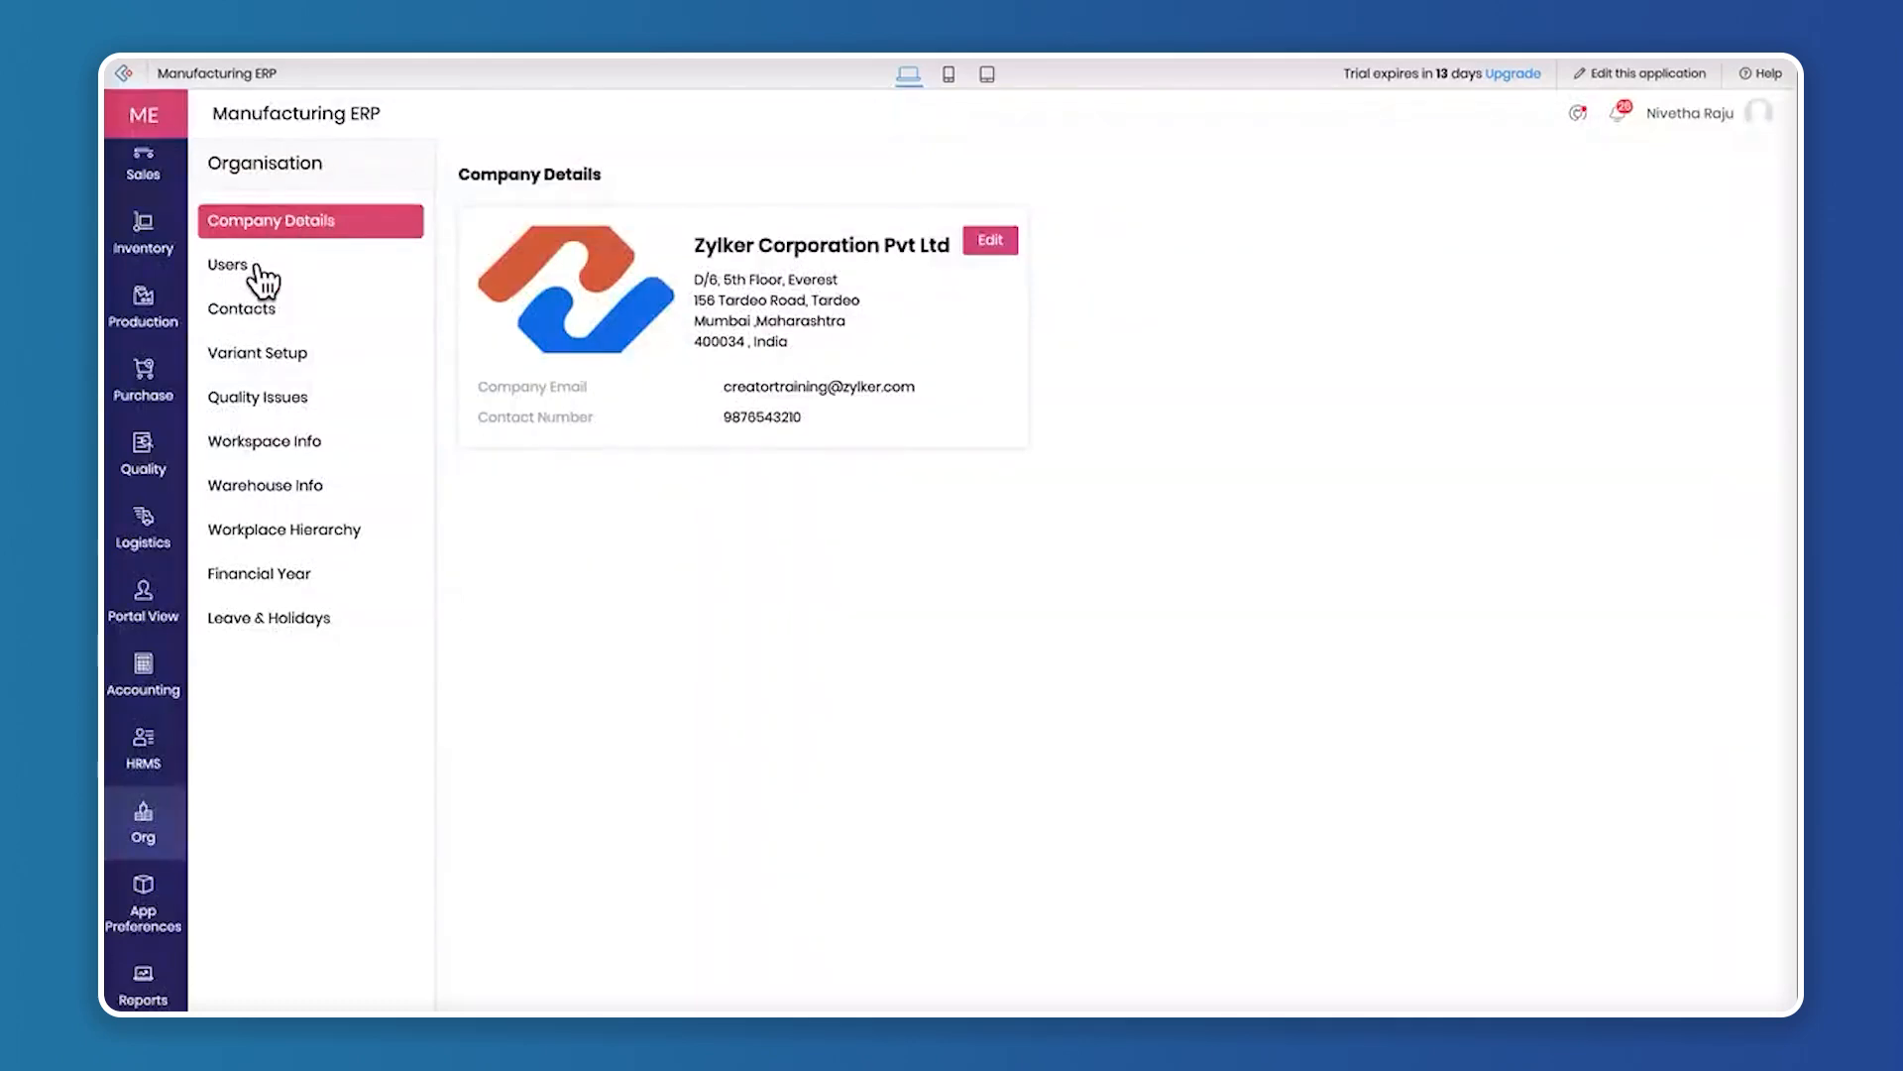
left_click(256, 266)
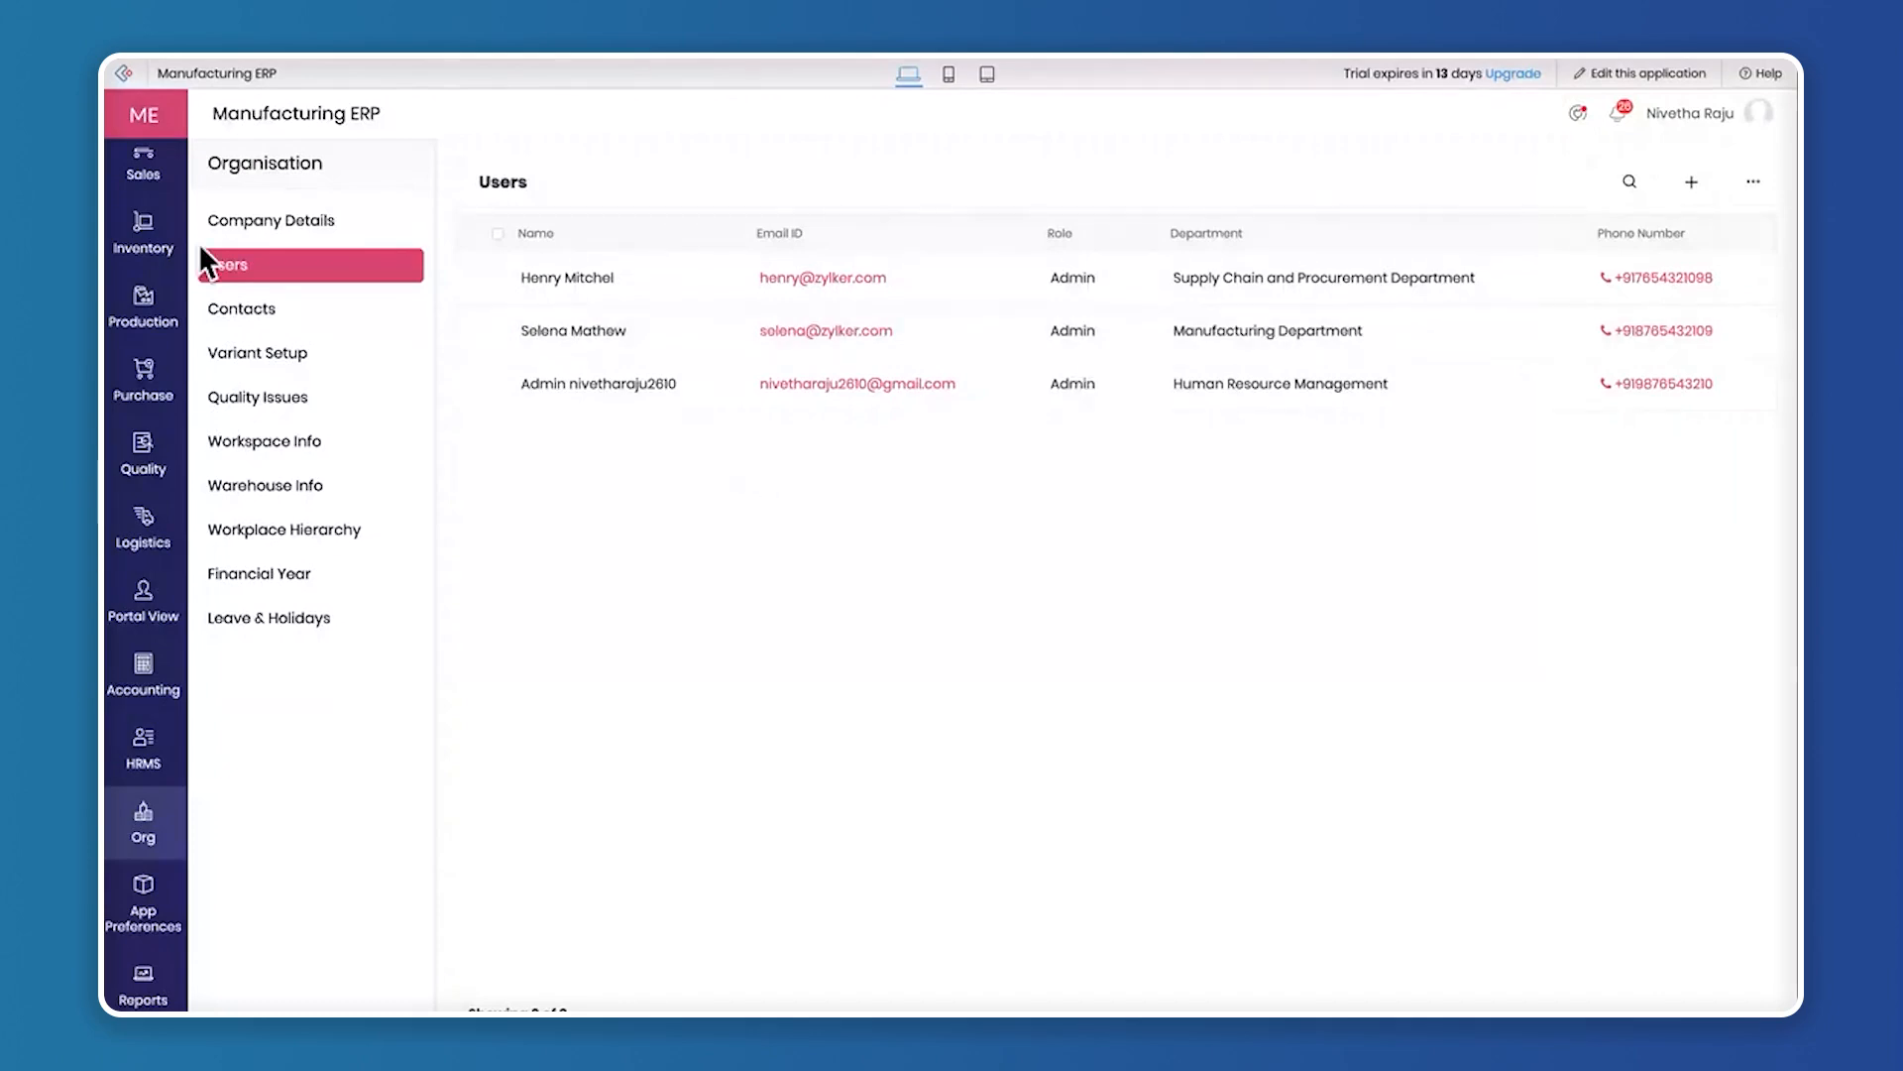
left_click(250, 319)
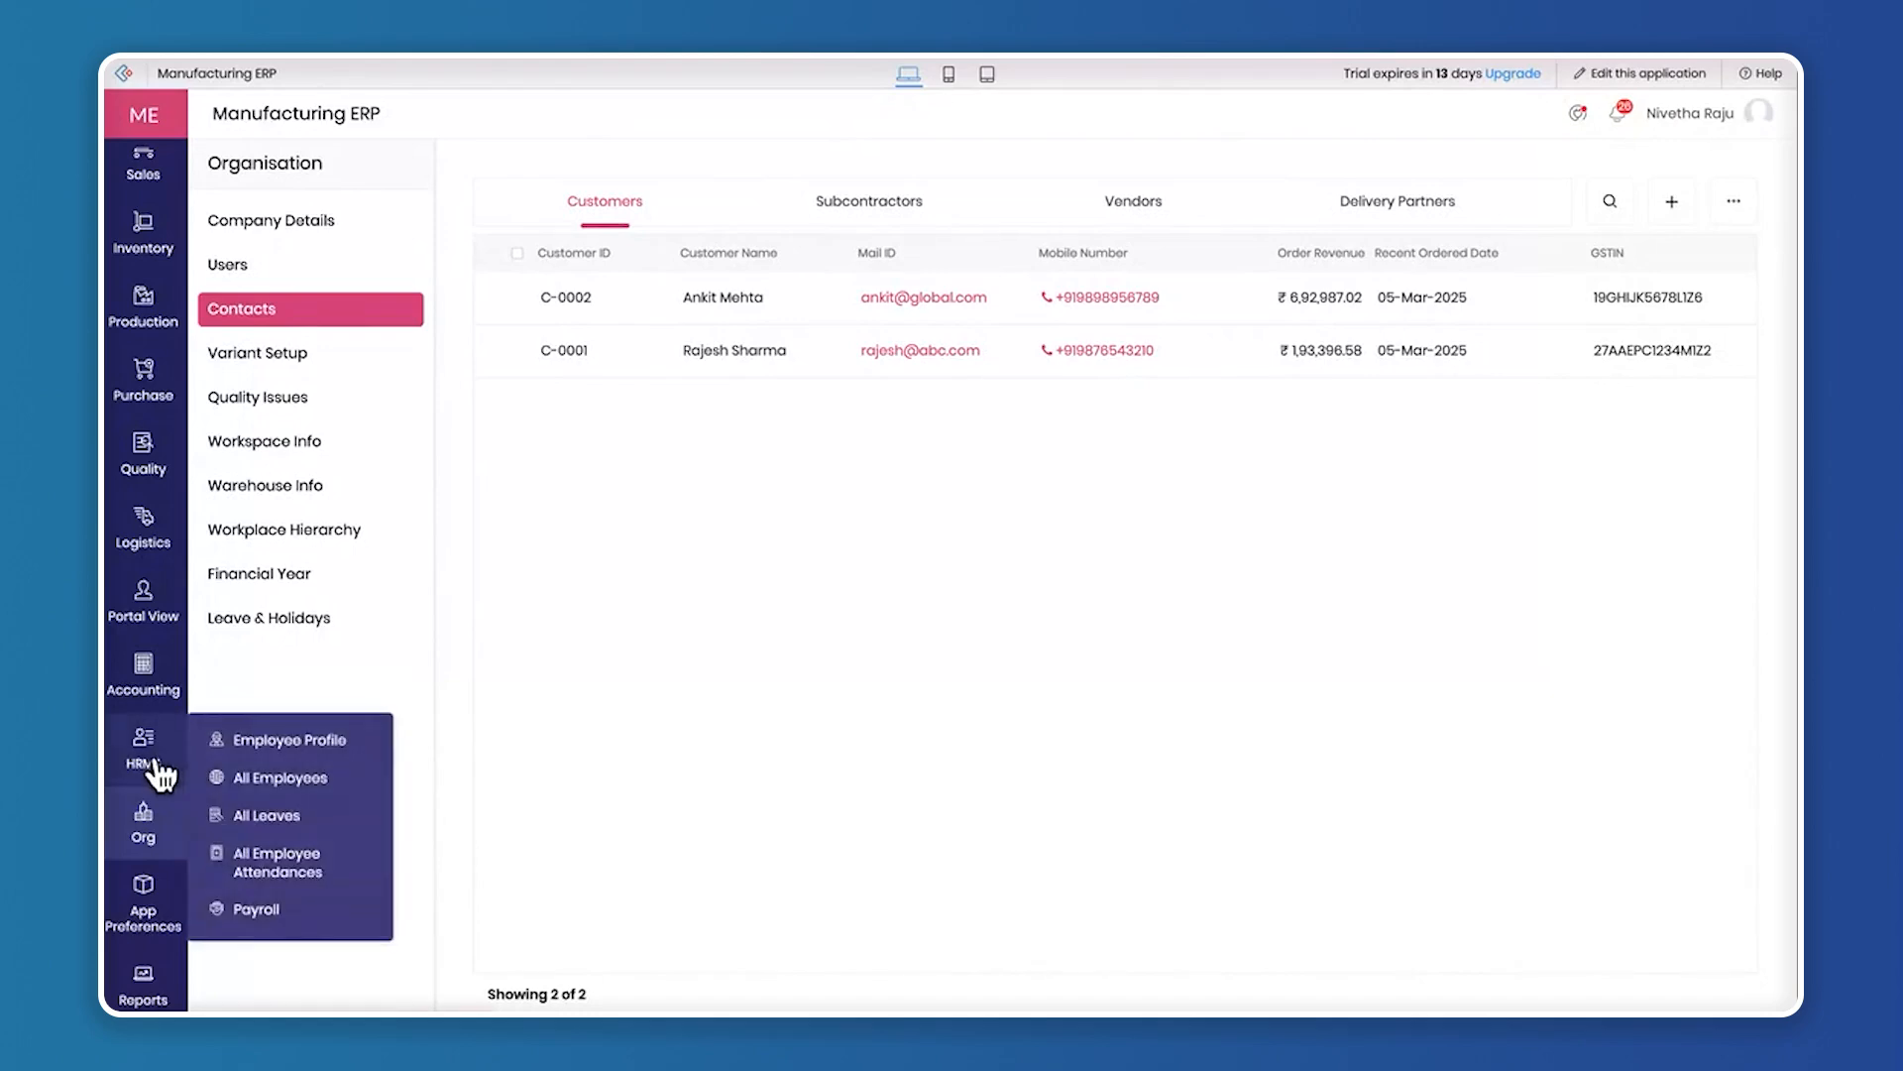
Show the employee profile page from HRMS, and look over the pages offered under Accounting and Portal View
mouse_move(163, 709)
left_click(245, 739)
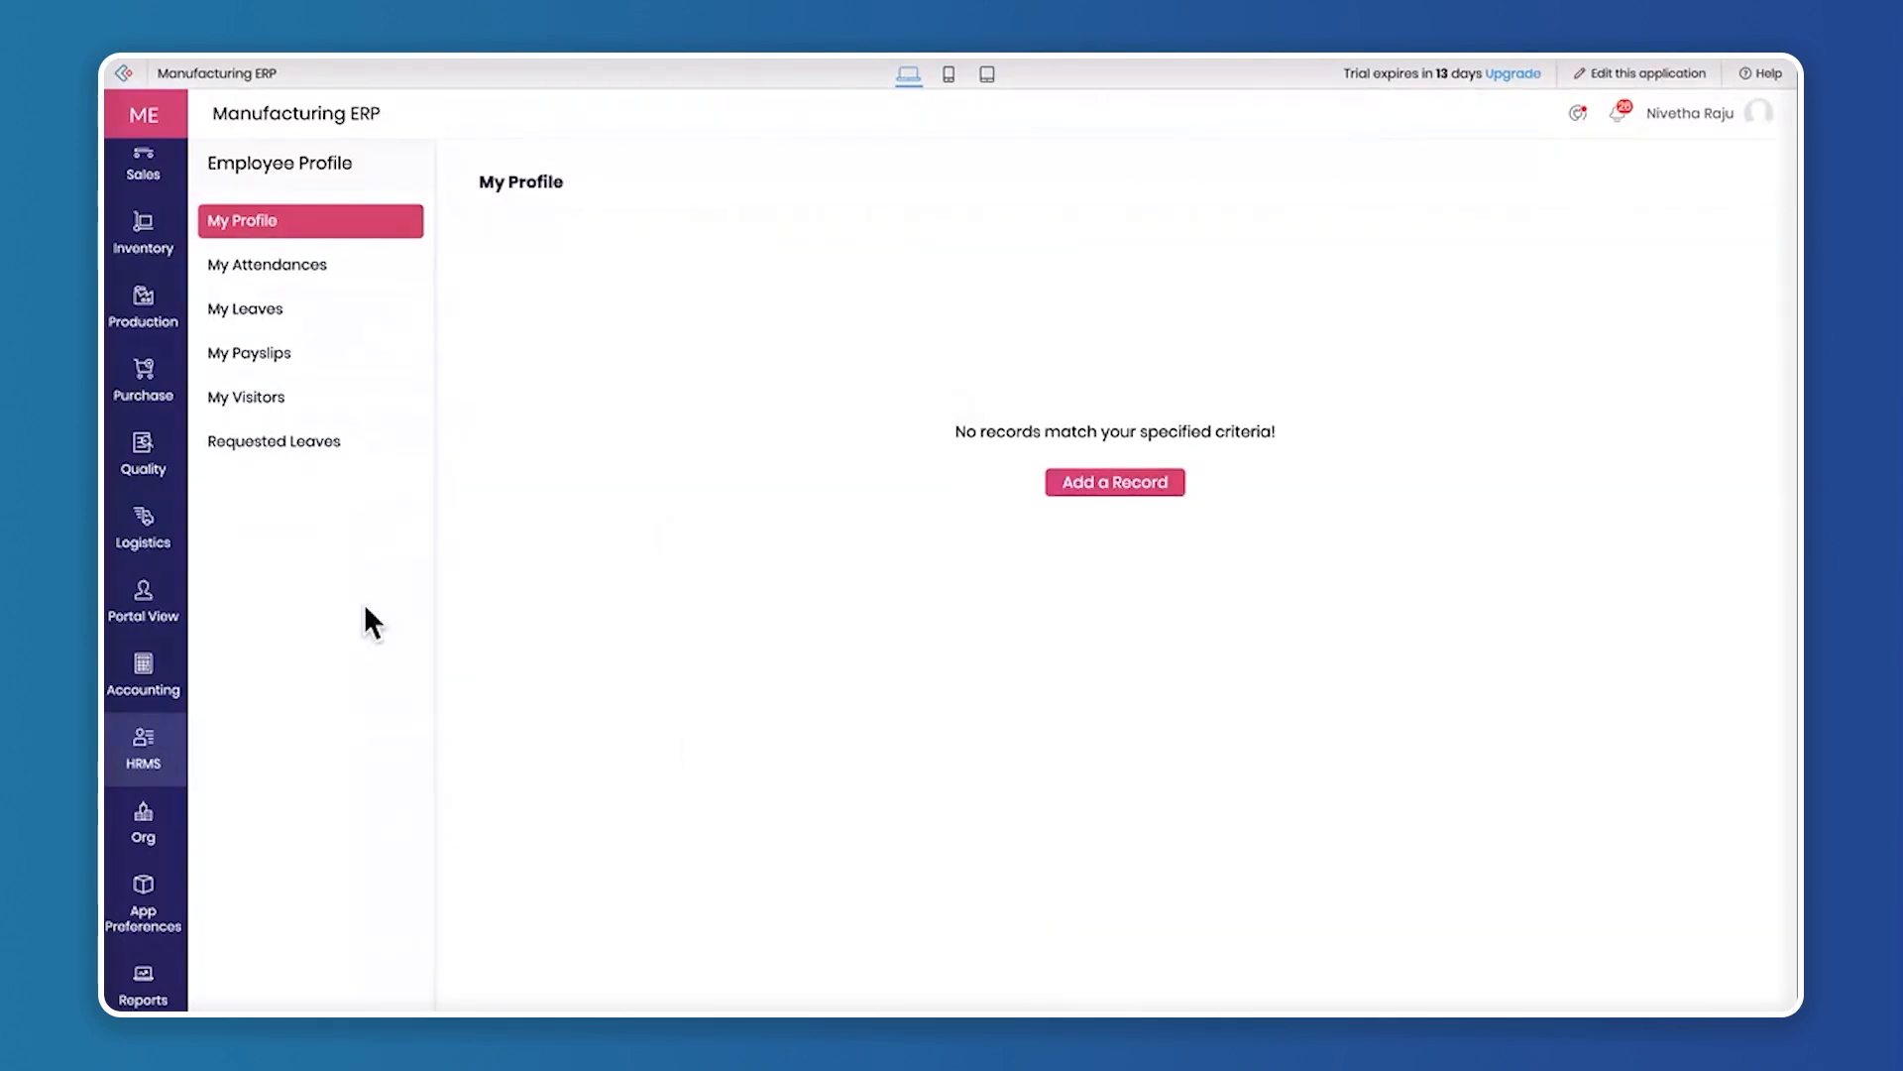
mouse_move(119, 671)
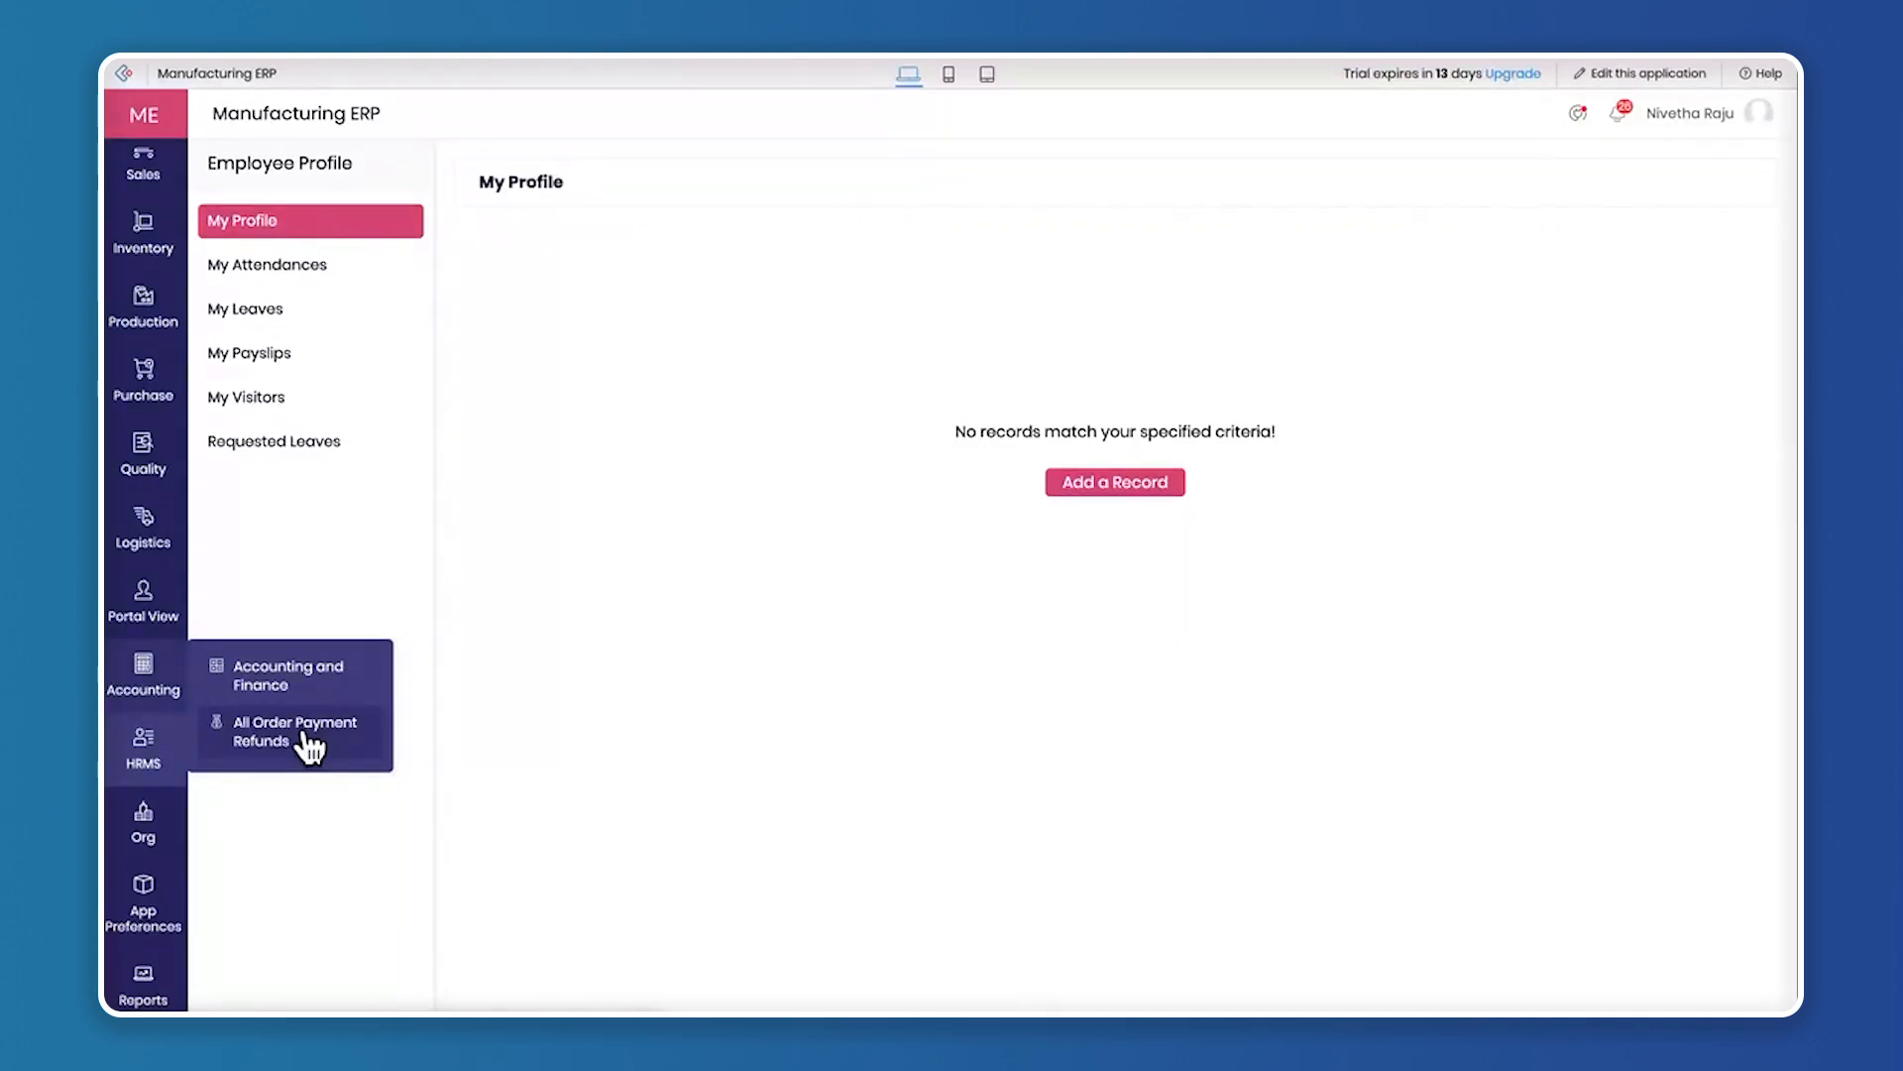
mouse_move(149, 610)
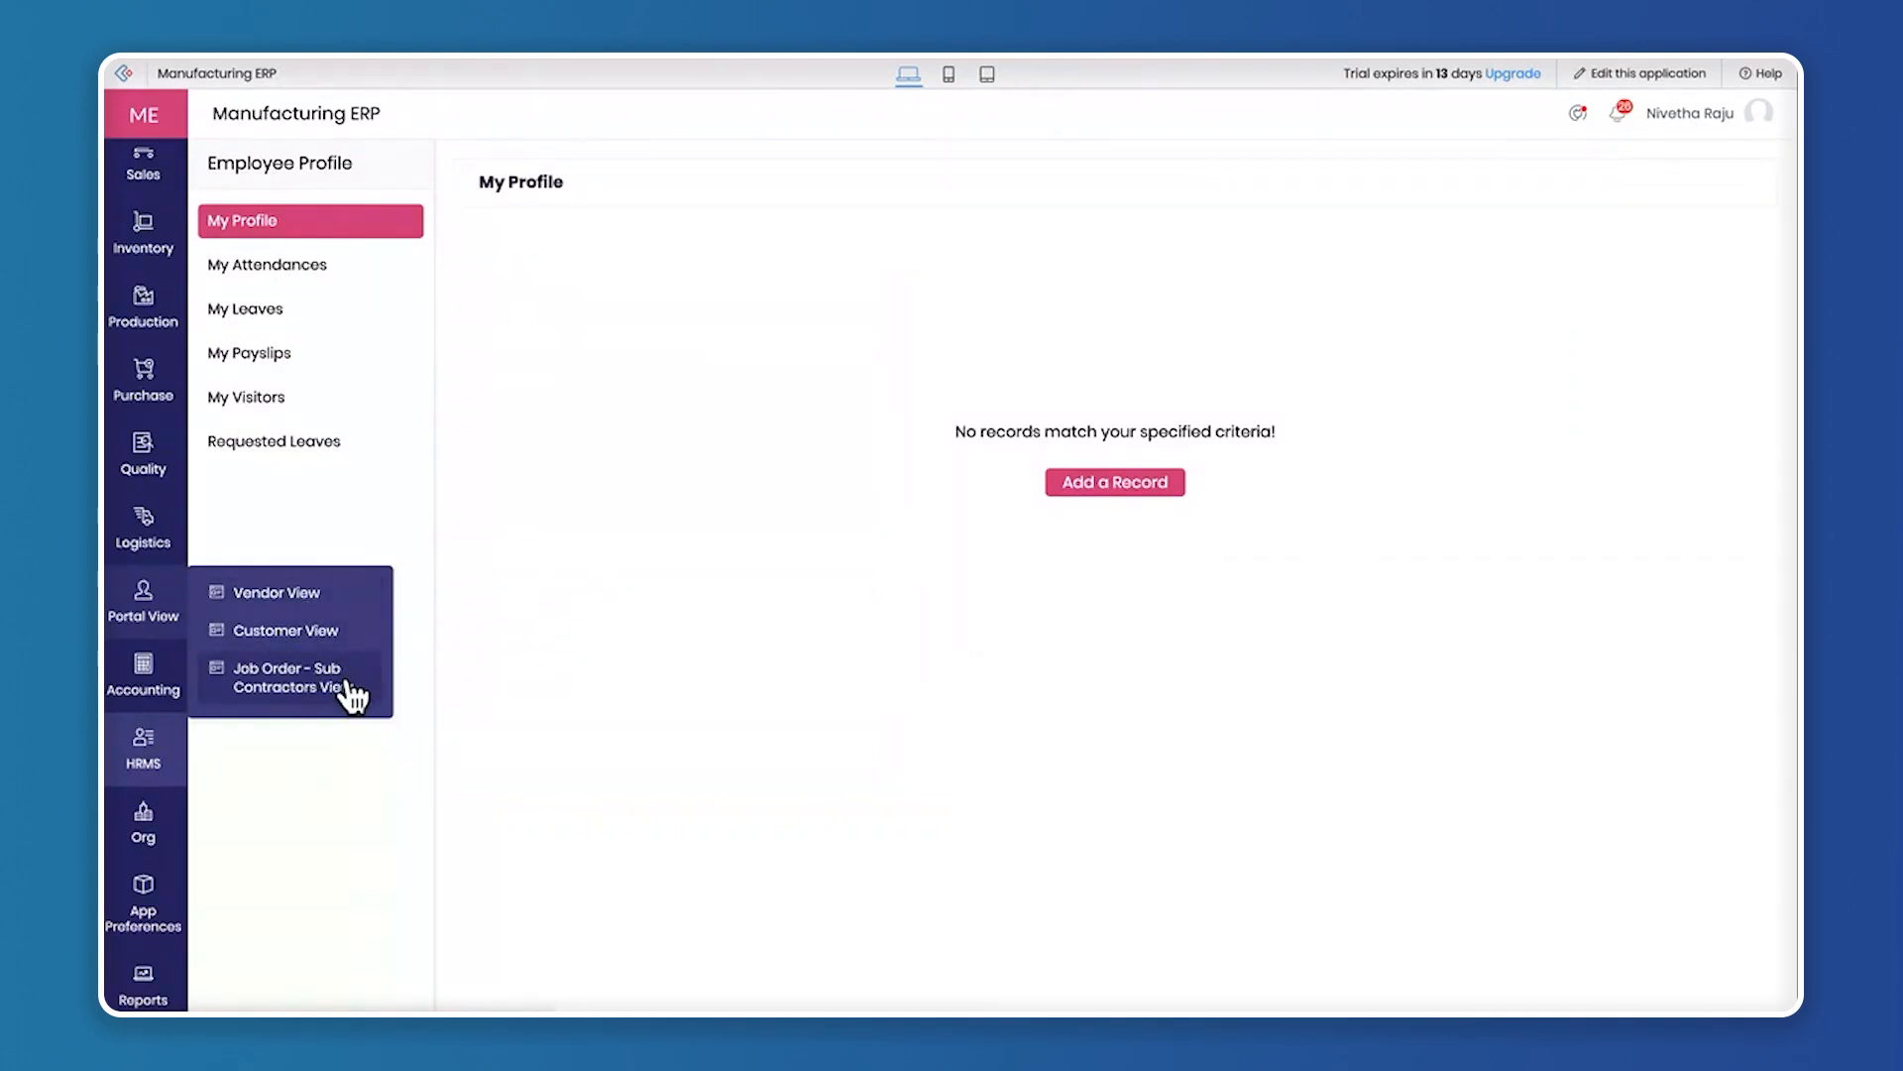
Show the portal's Vendor View and duplicate its browser tab
mouse_move(151, 615)
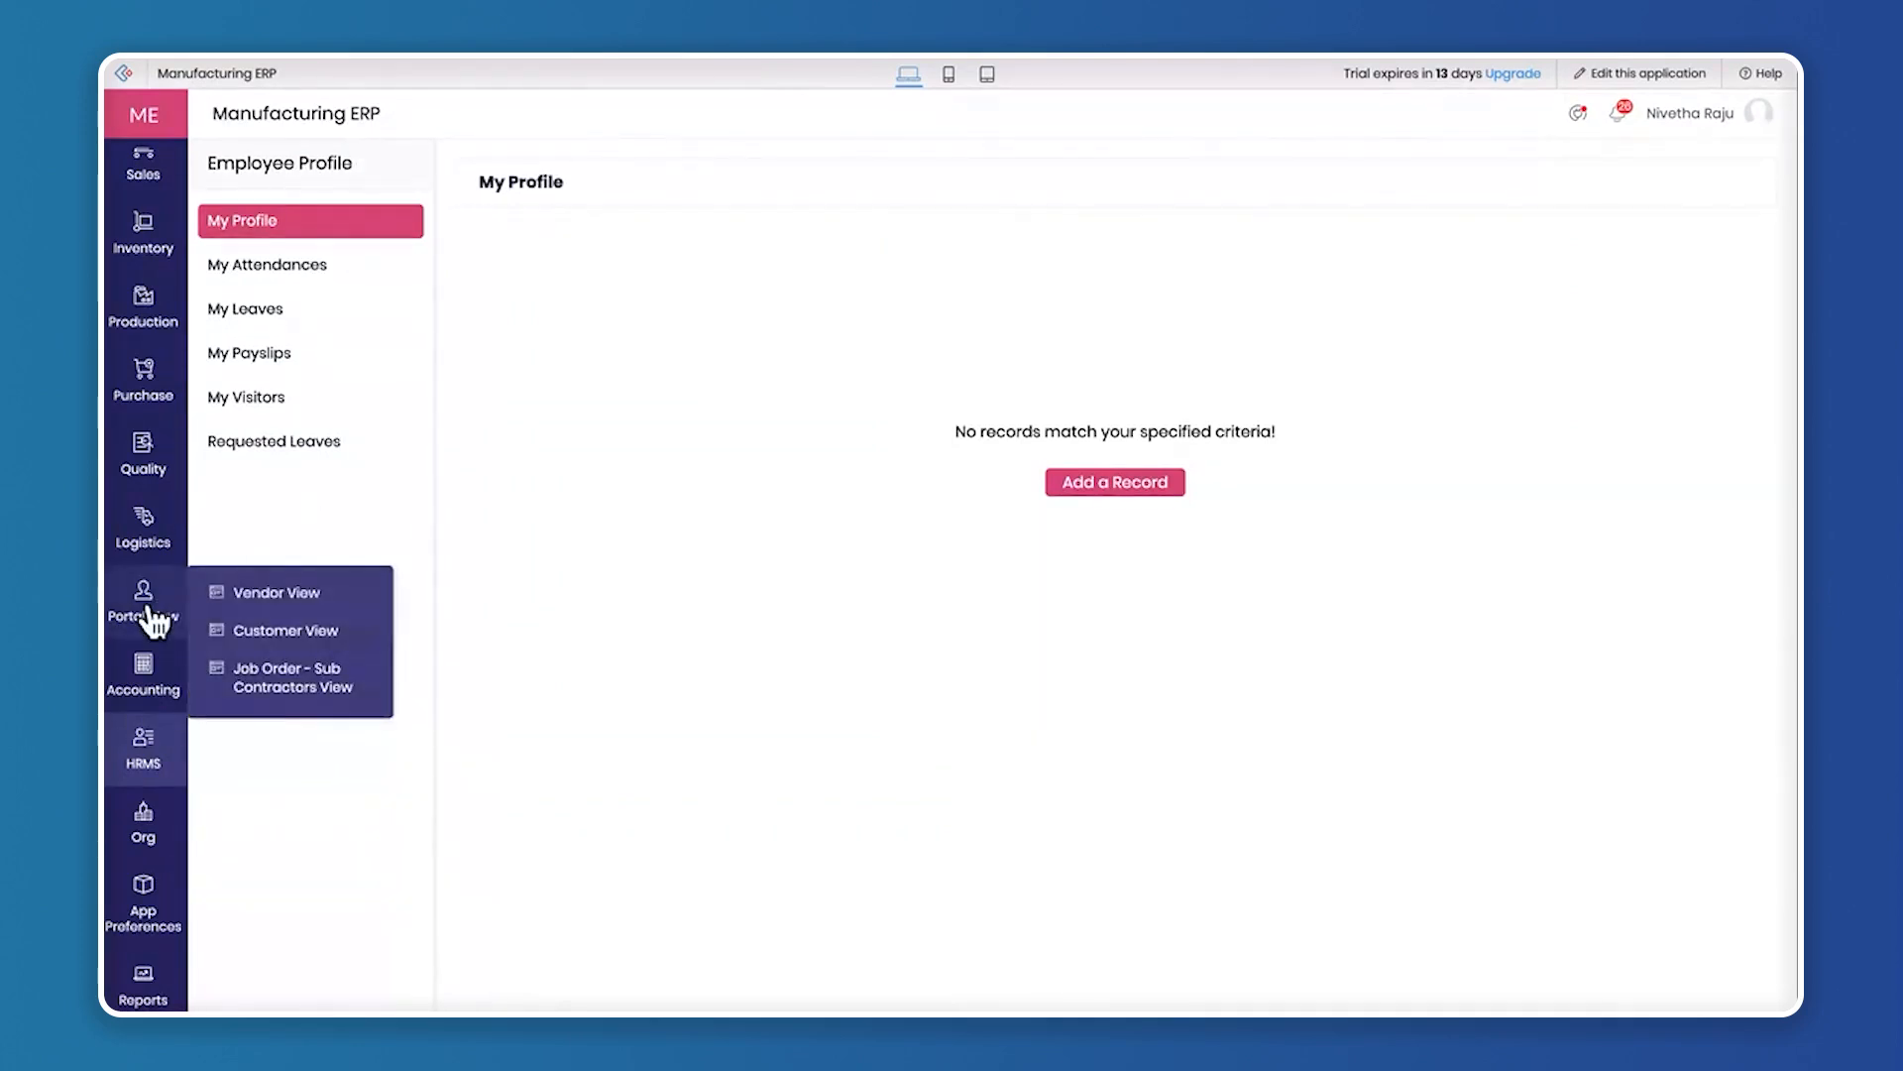
left_click(320, 595)
right_click(363, 59)
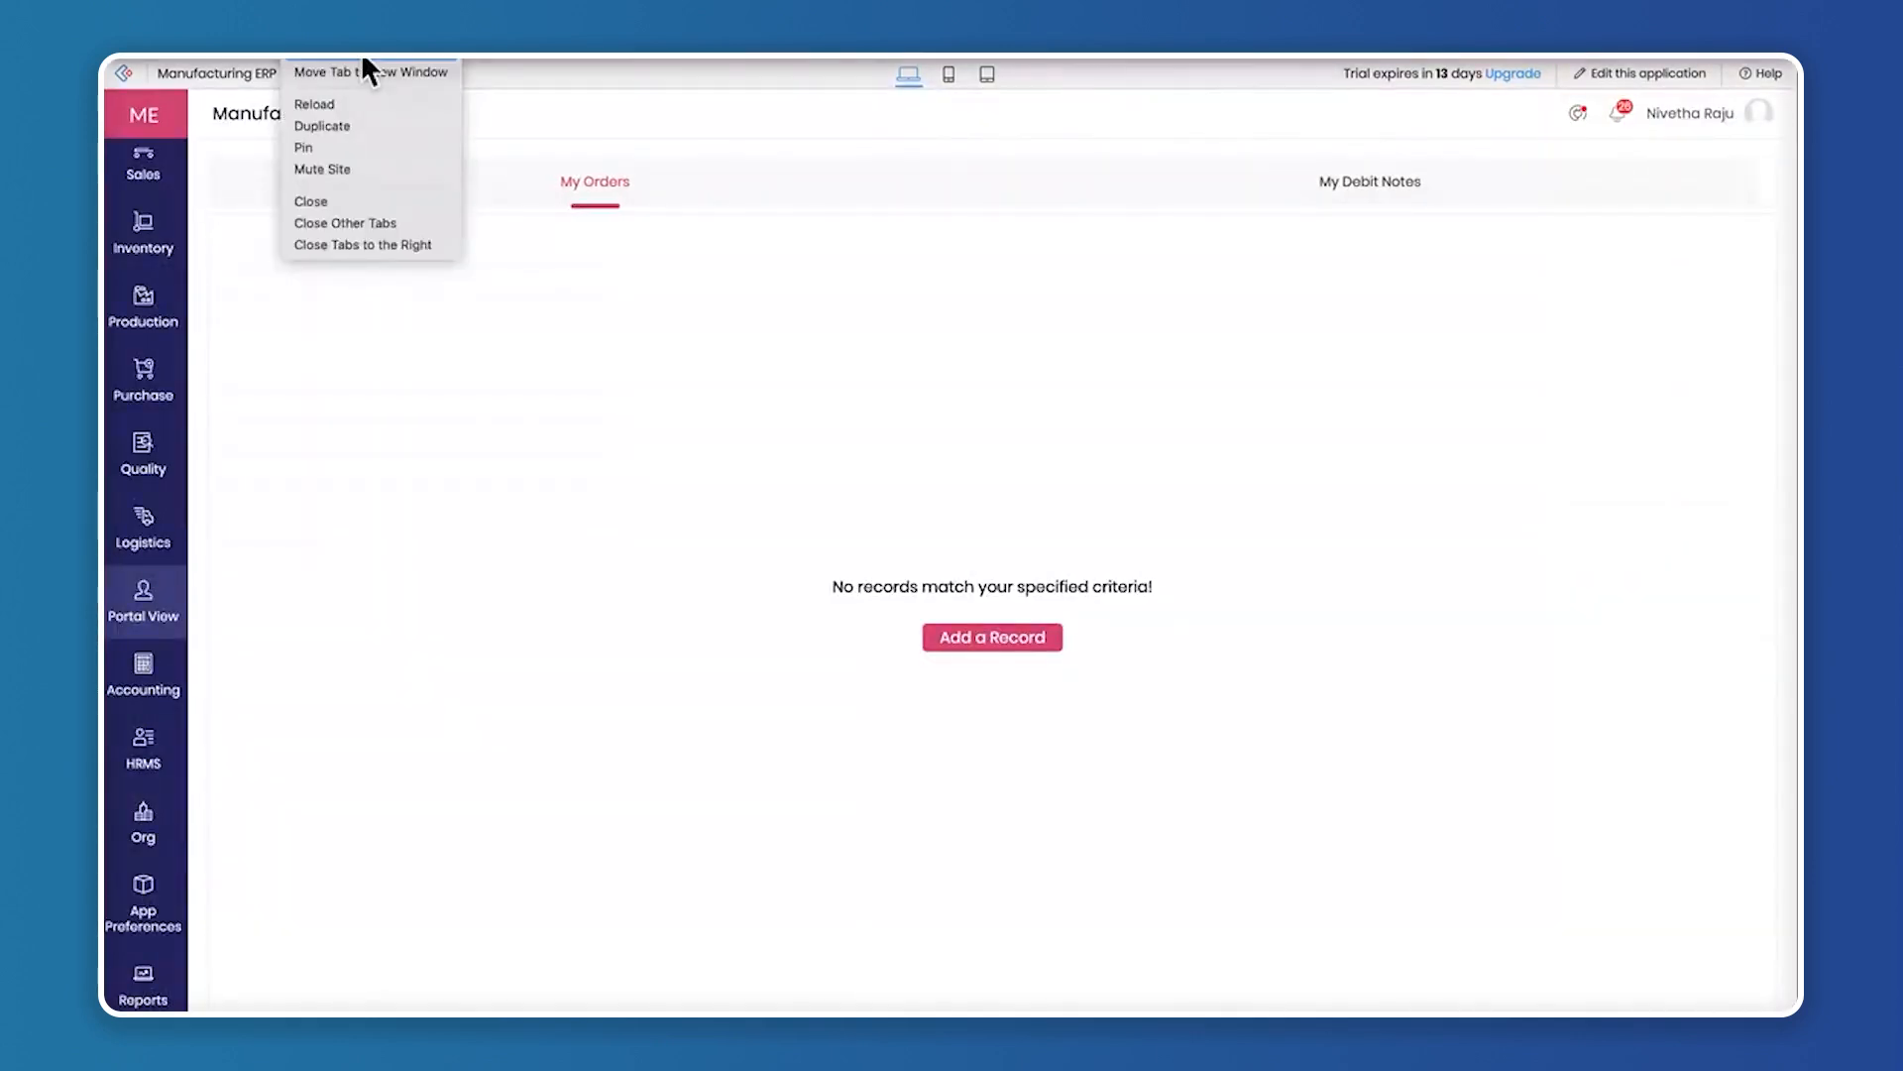
left_click(361, 126)
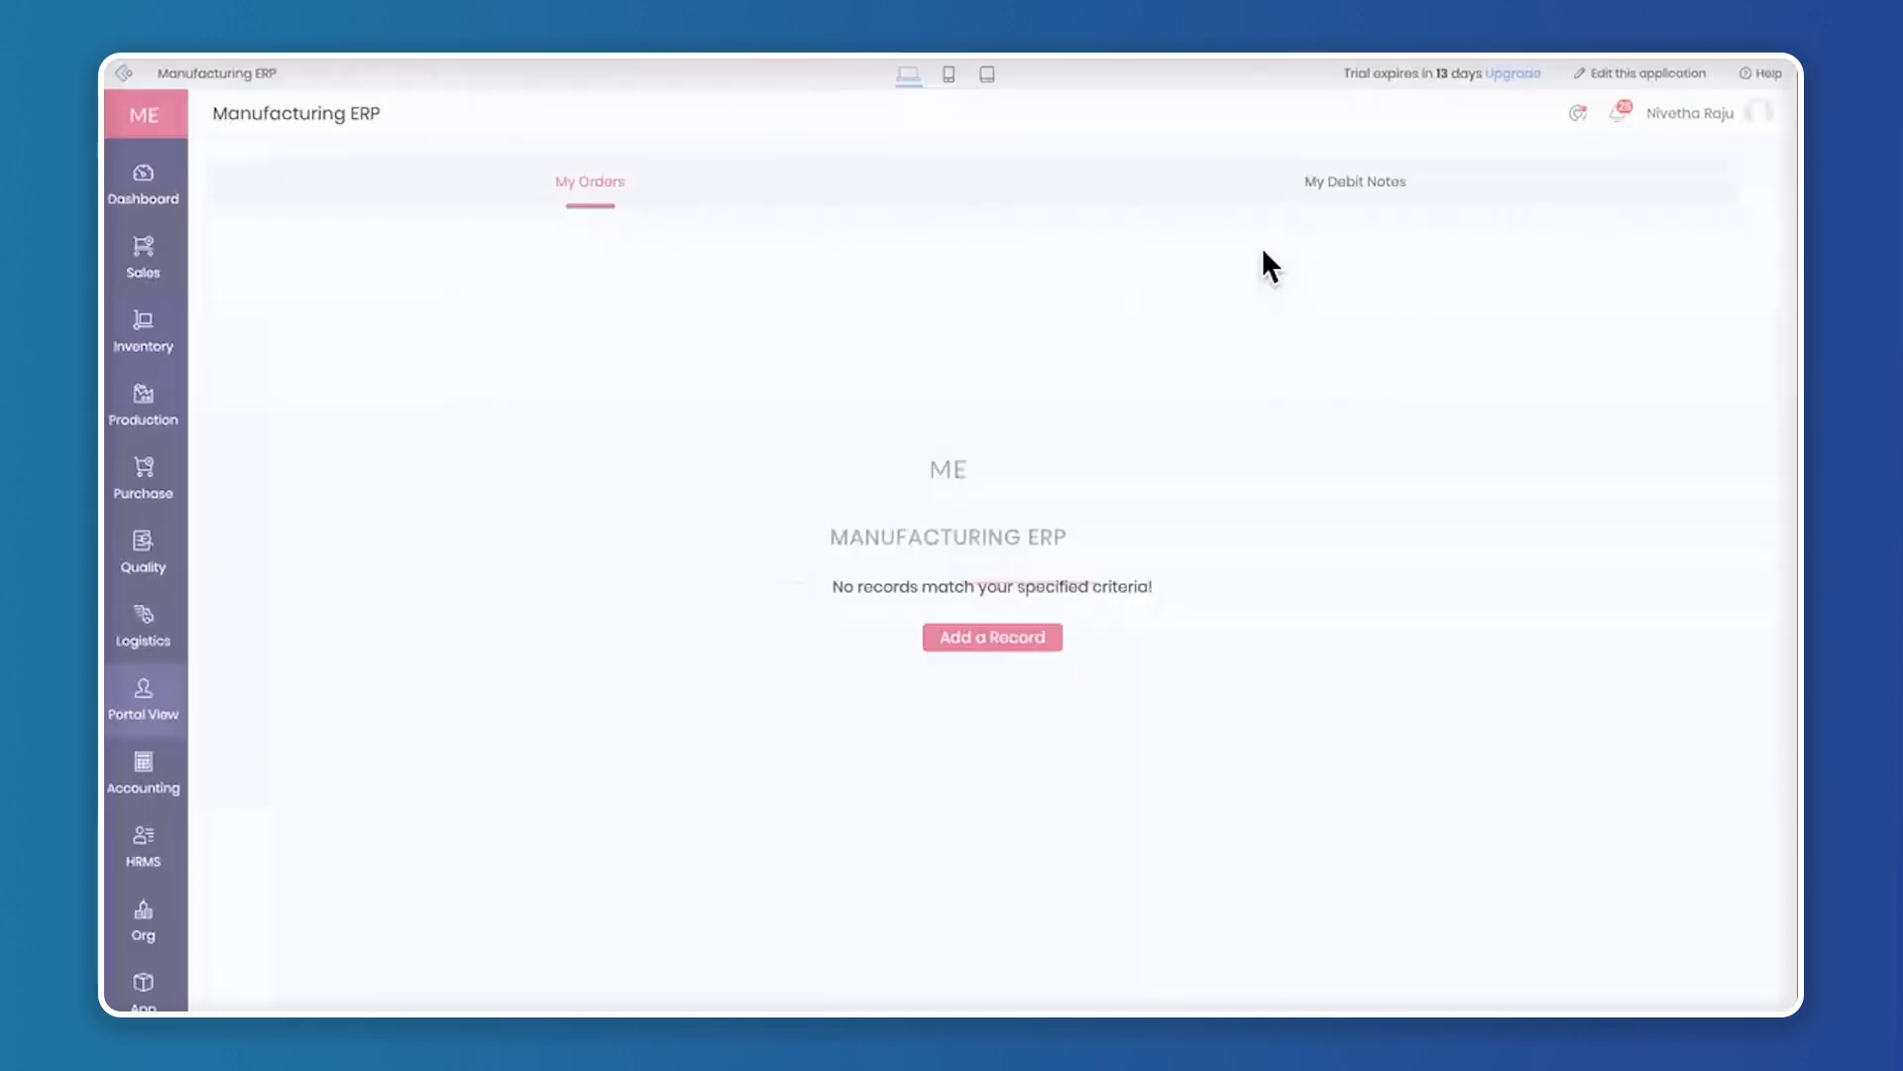
Open the application for editing and show the portal user permissions in its settings
left_click(1651, 77)
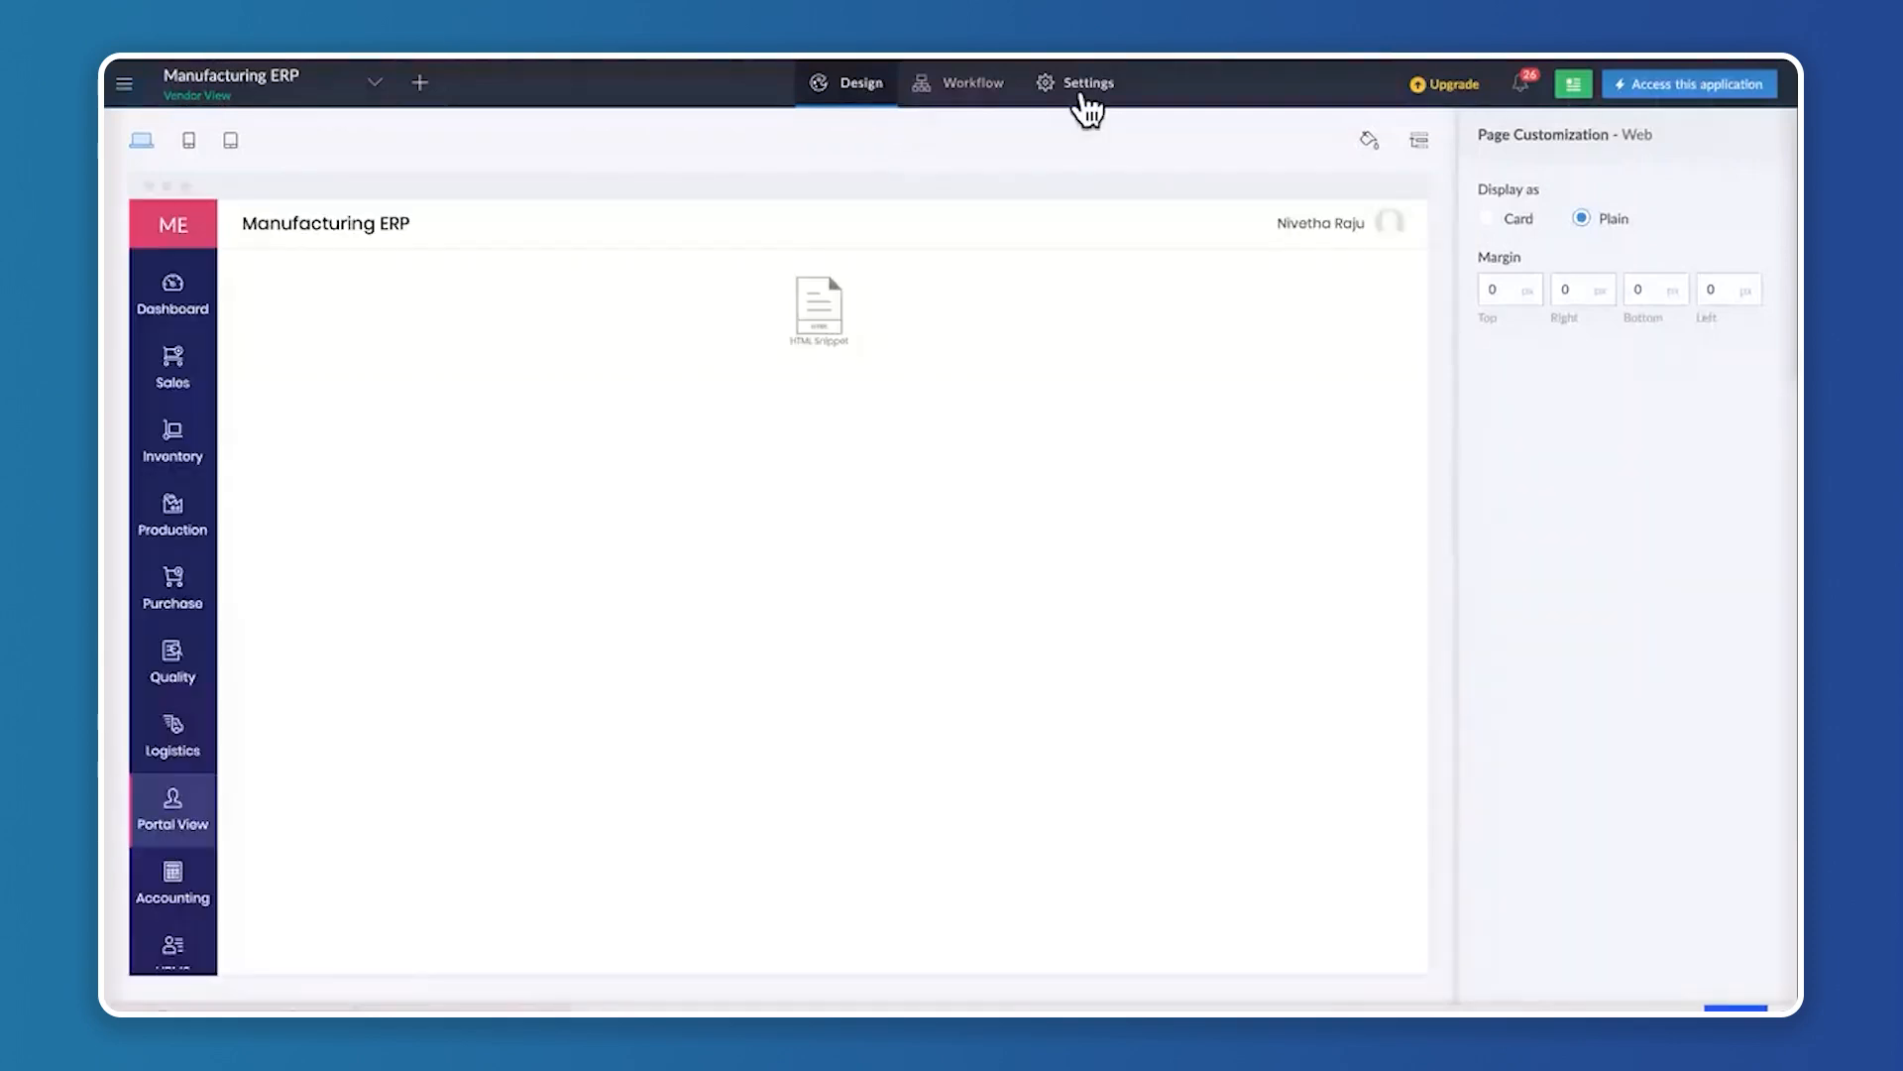
left_click(1090, 91)
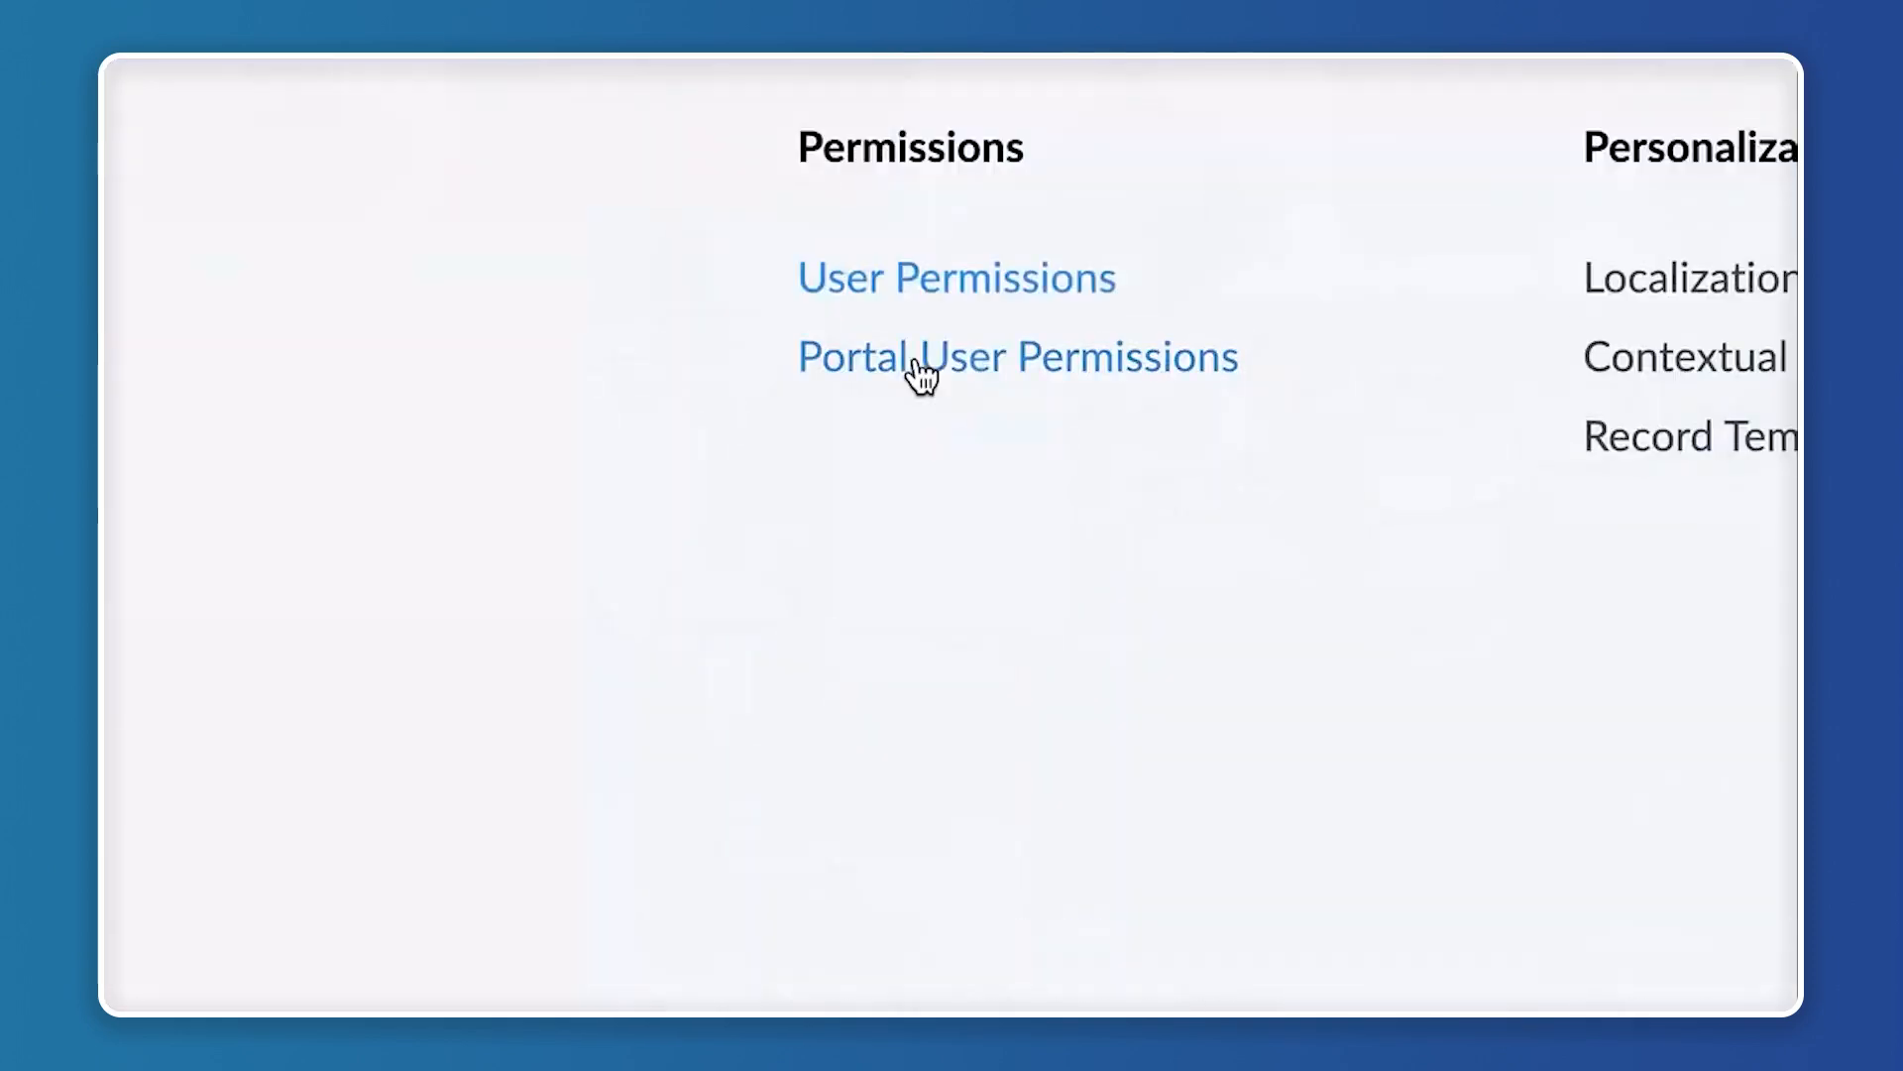
left_click(988, 357)
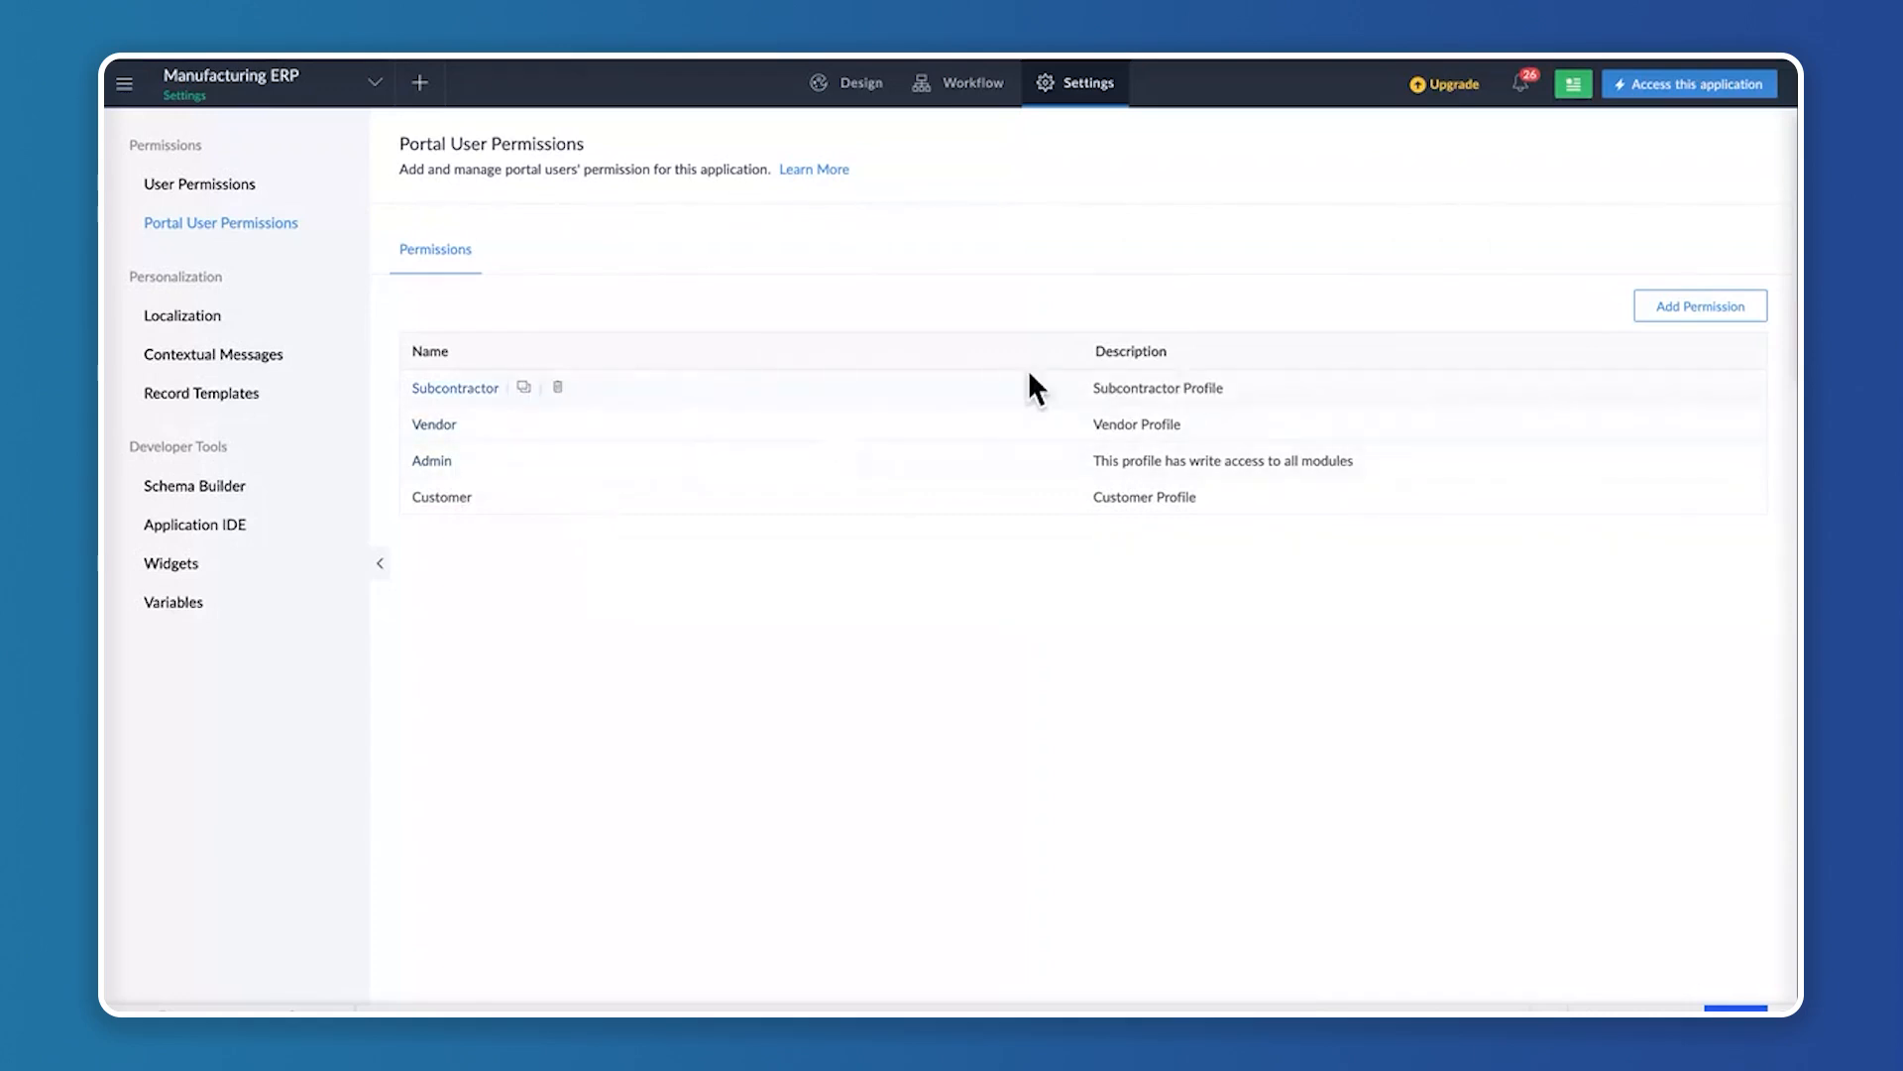
Examine the Subcontractor profile's form and page permissions, and return to the portal permissions list without updating
left_click(457, 387)
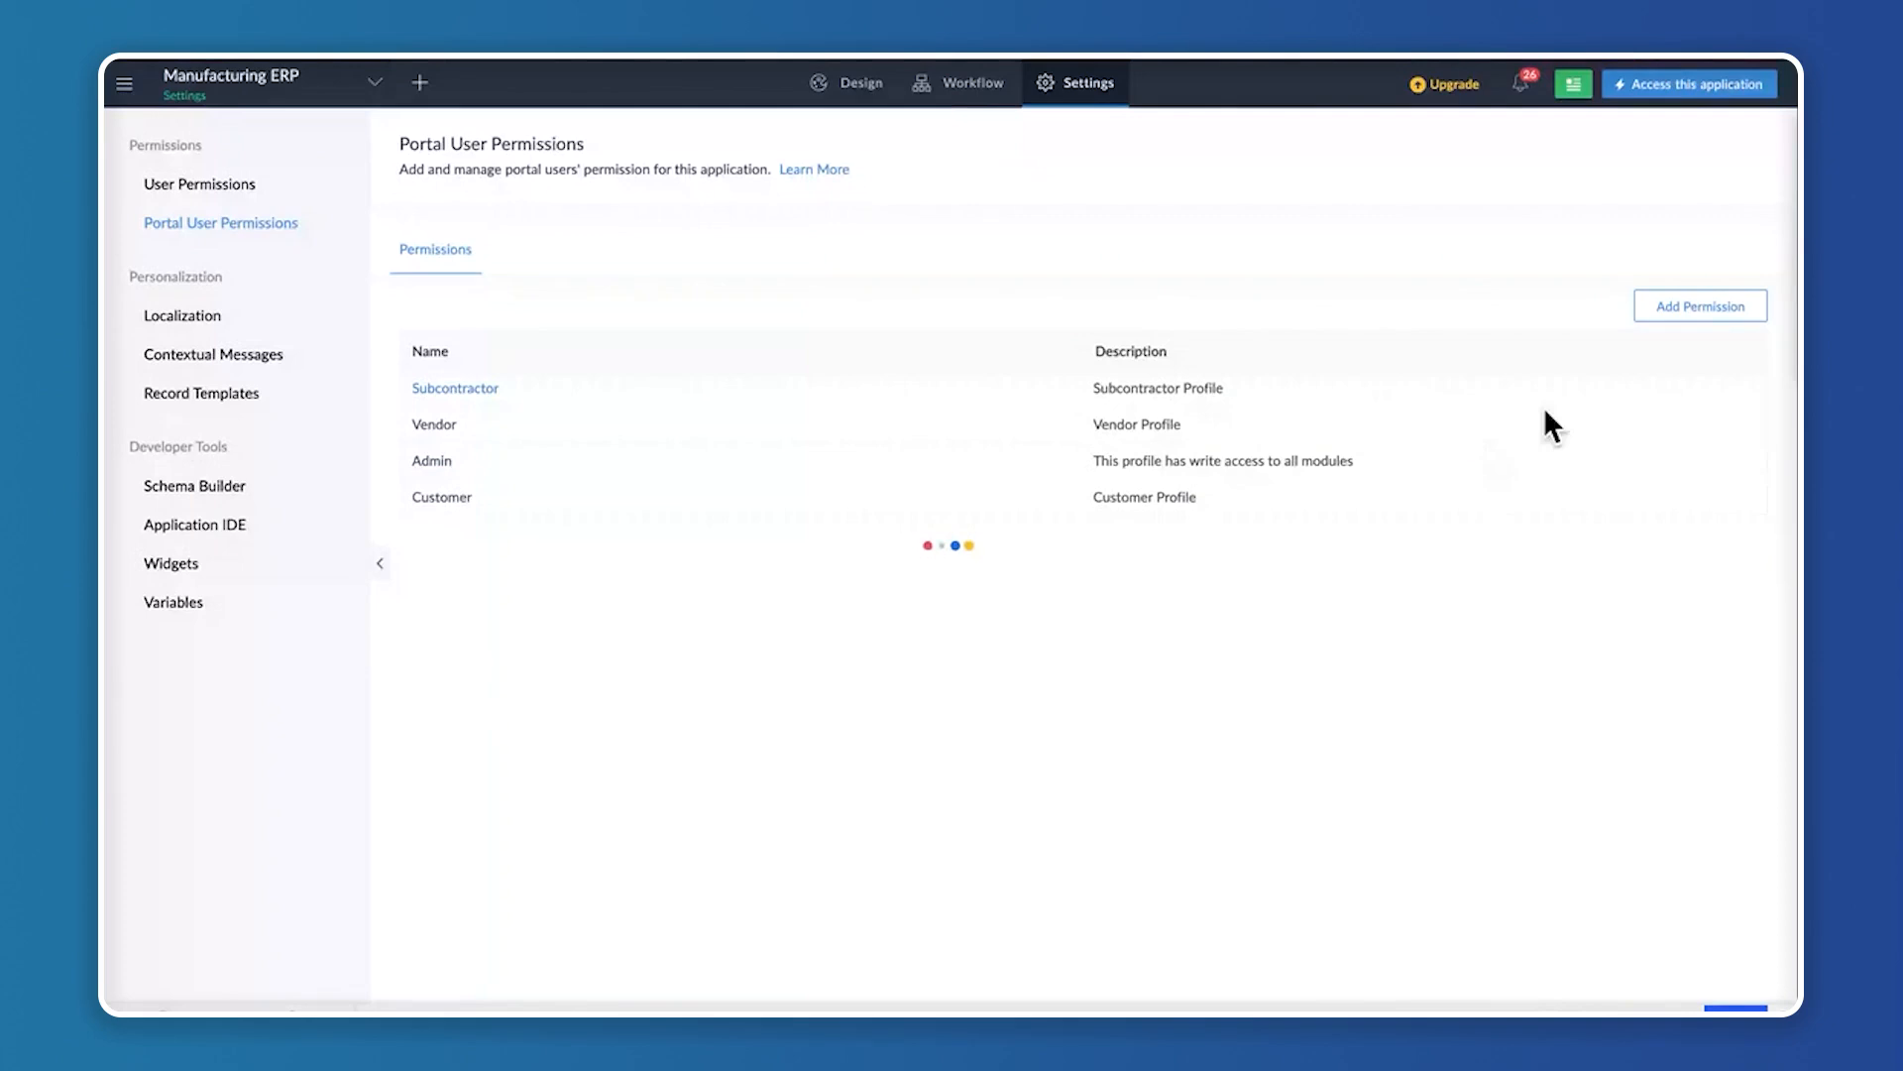
left_click(1699, 308)
scroll(992, 763, "down", 7)
scroll(993, 767, "down", 15)
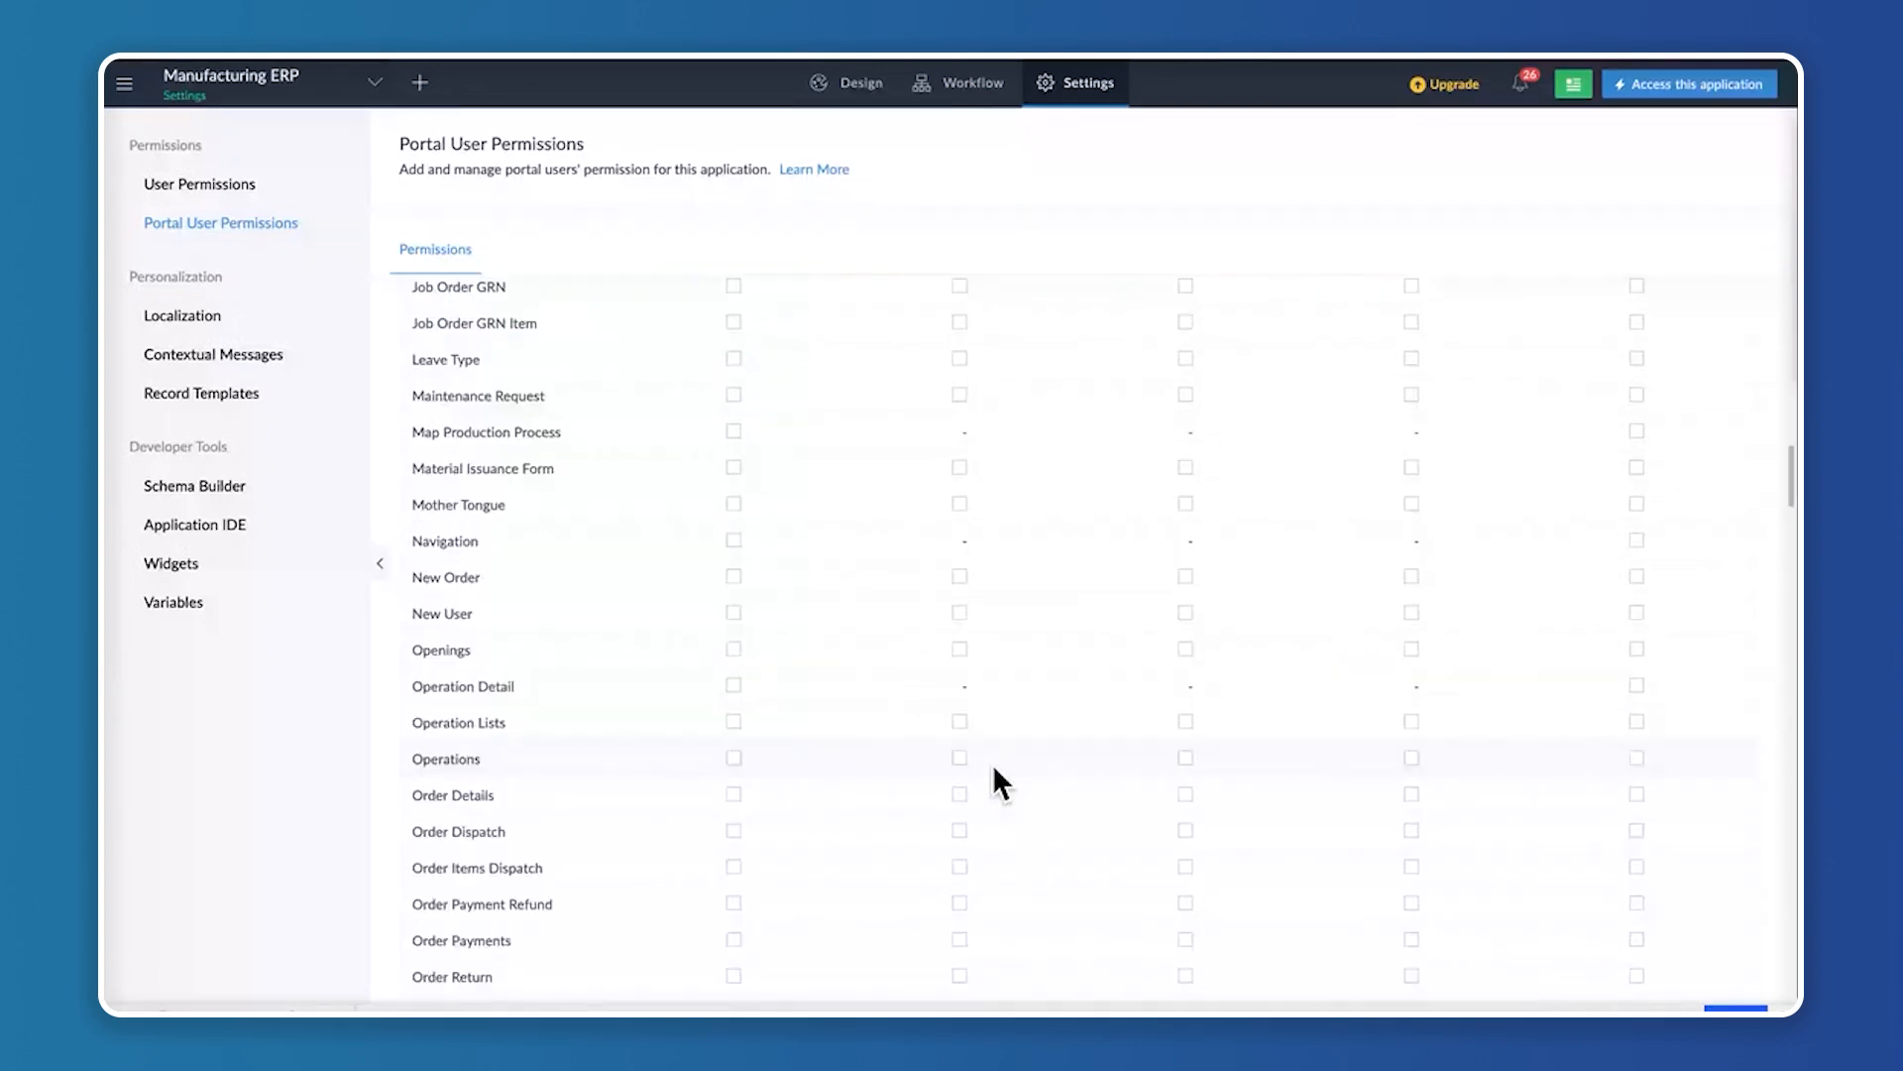
scroll(993, 783, "down", 8)
scroll(993, 779, "down", 10)
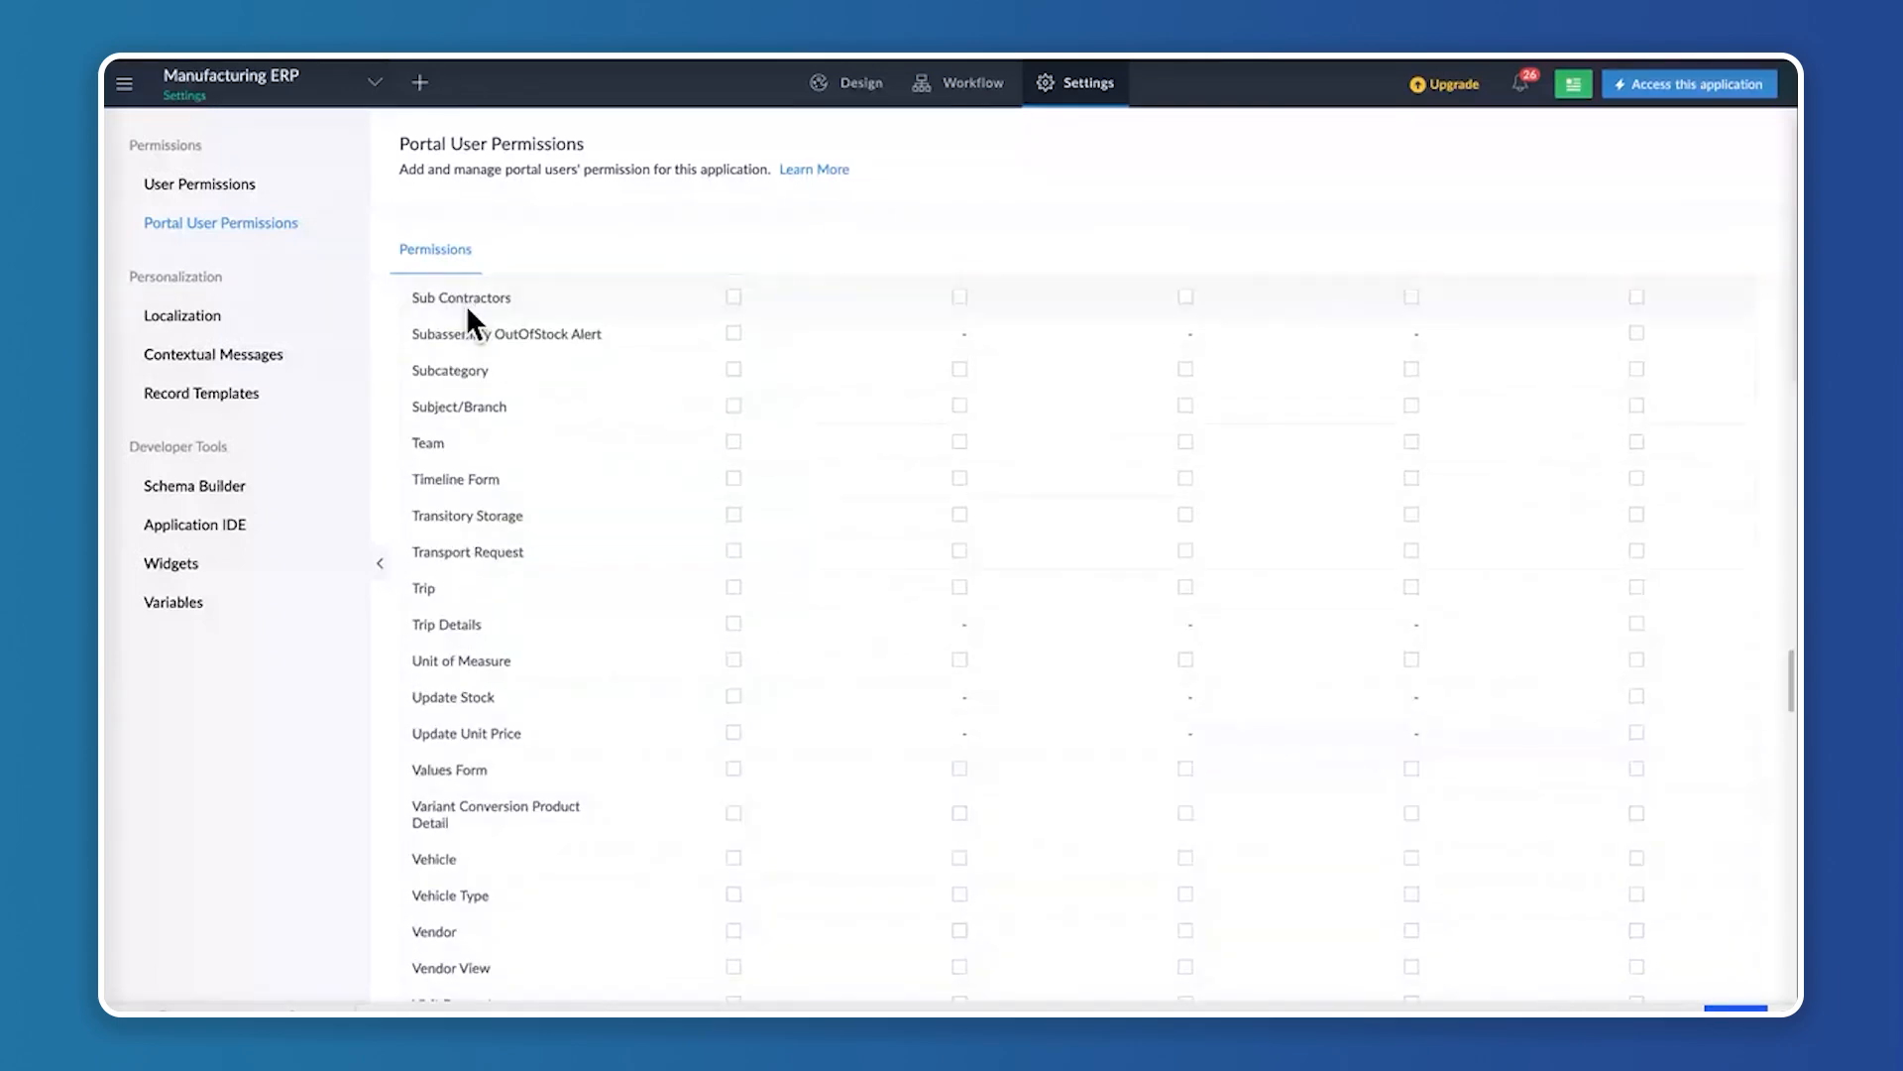
scroll(849, 773, "down", 10)
scroll(850, 776, "down", 8)
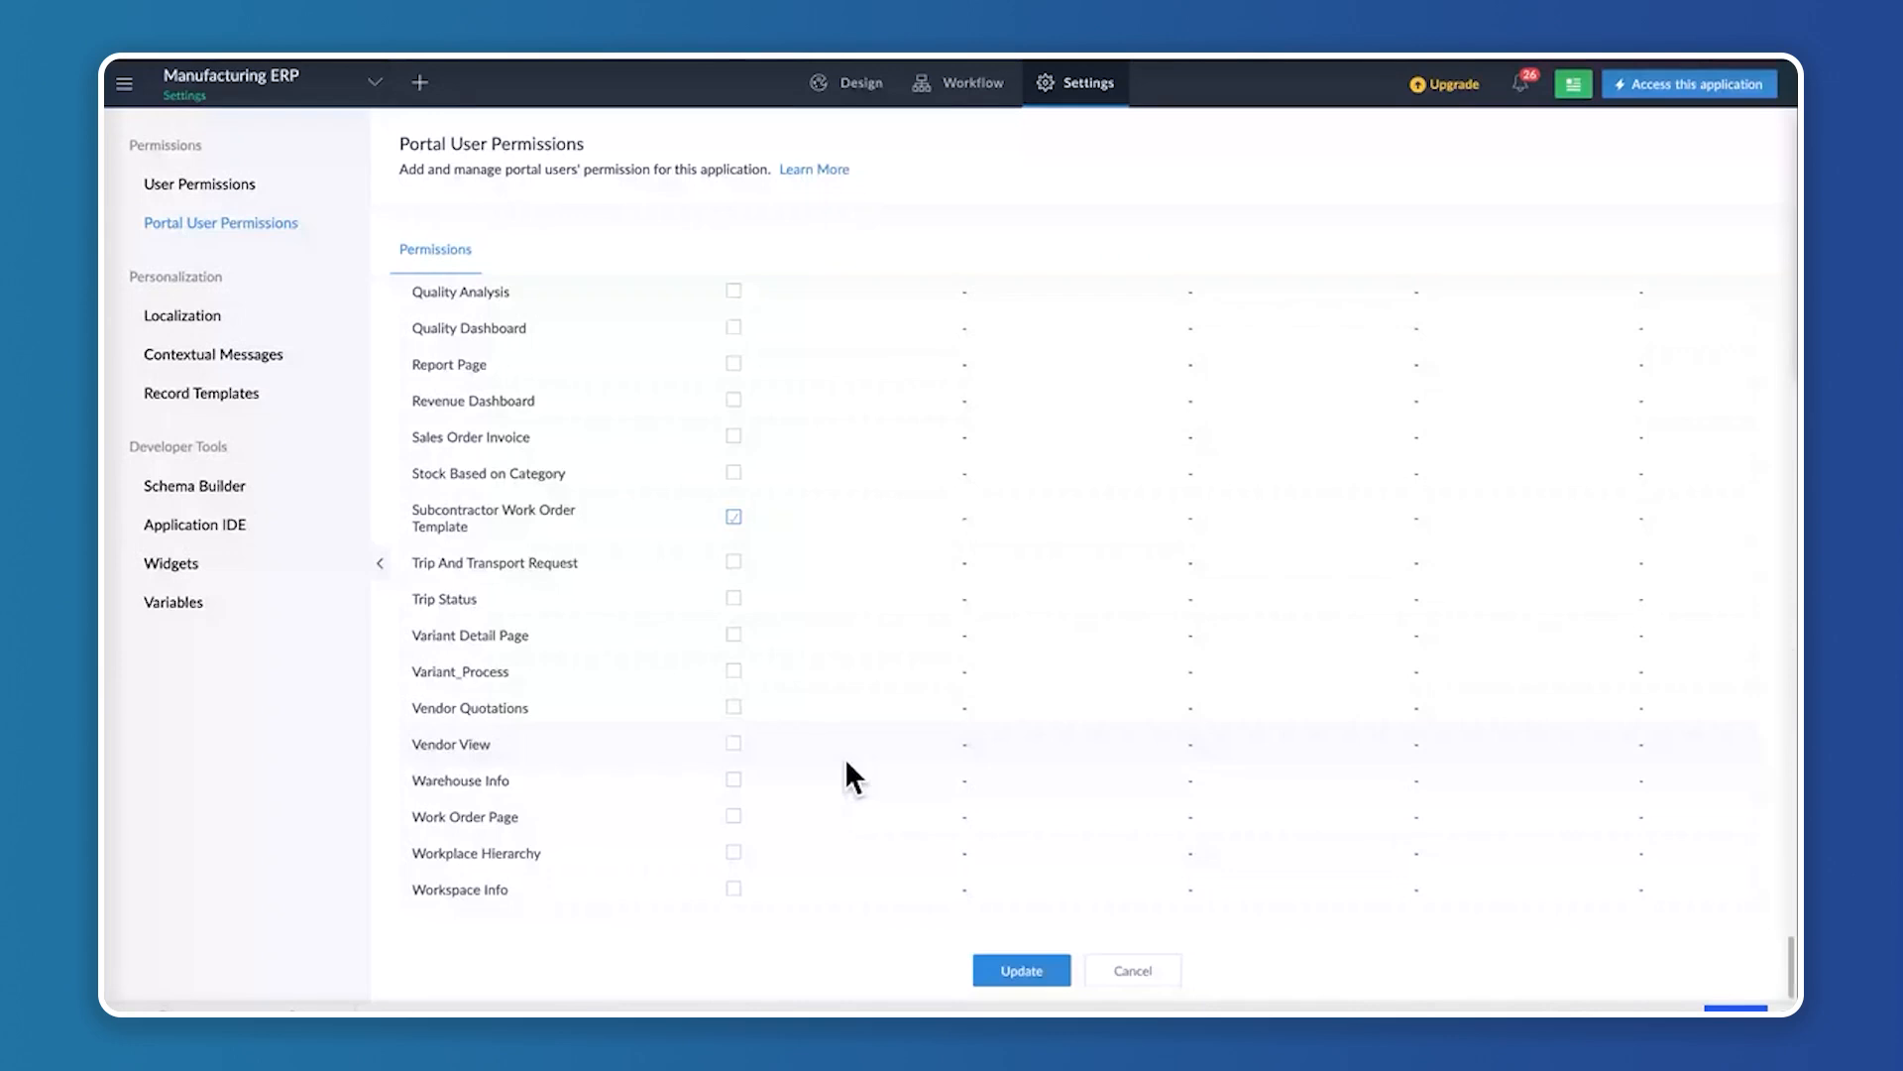
scroll(849, 777, "up", 20)
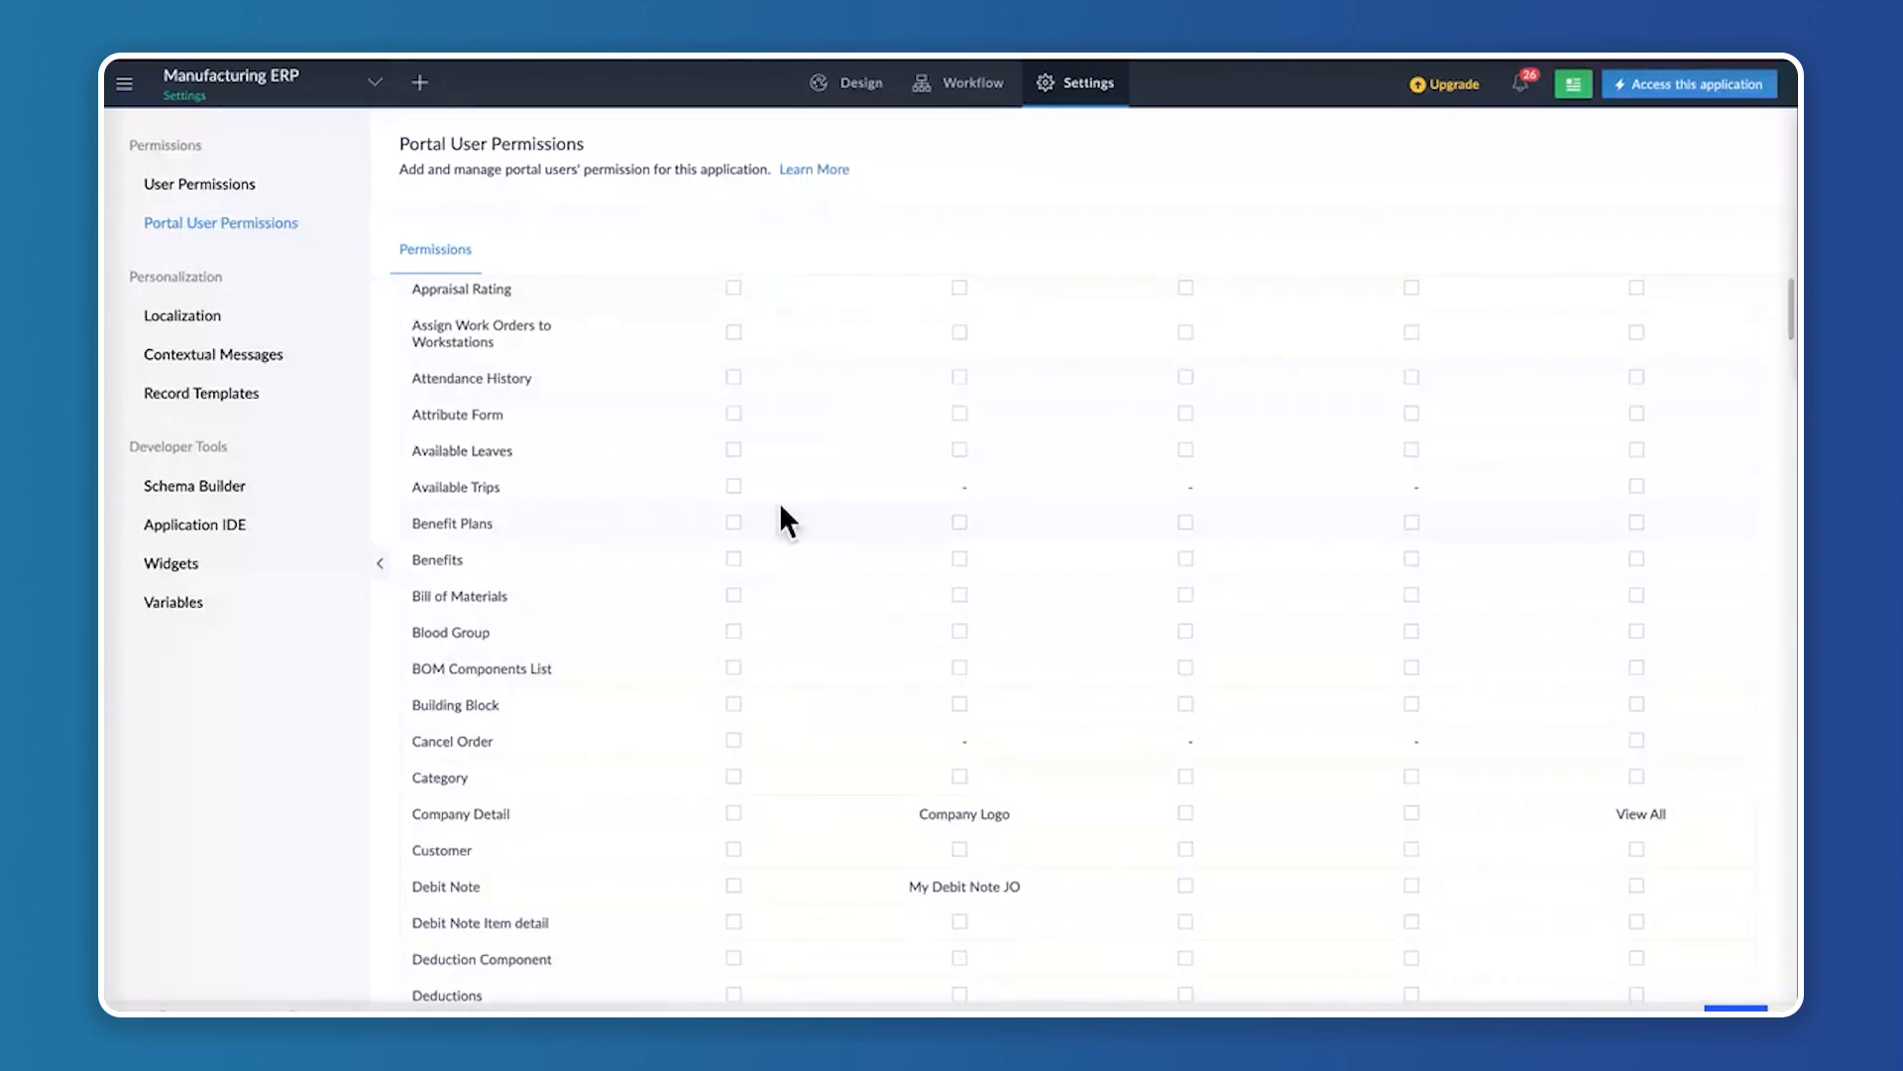
left_click(236, 230)
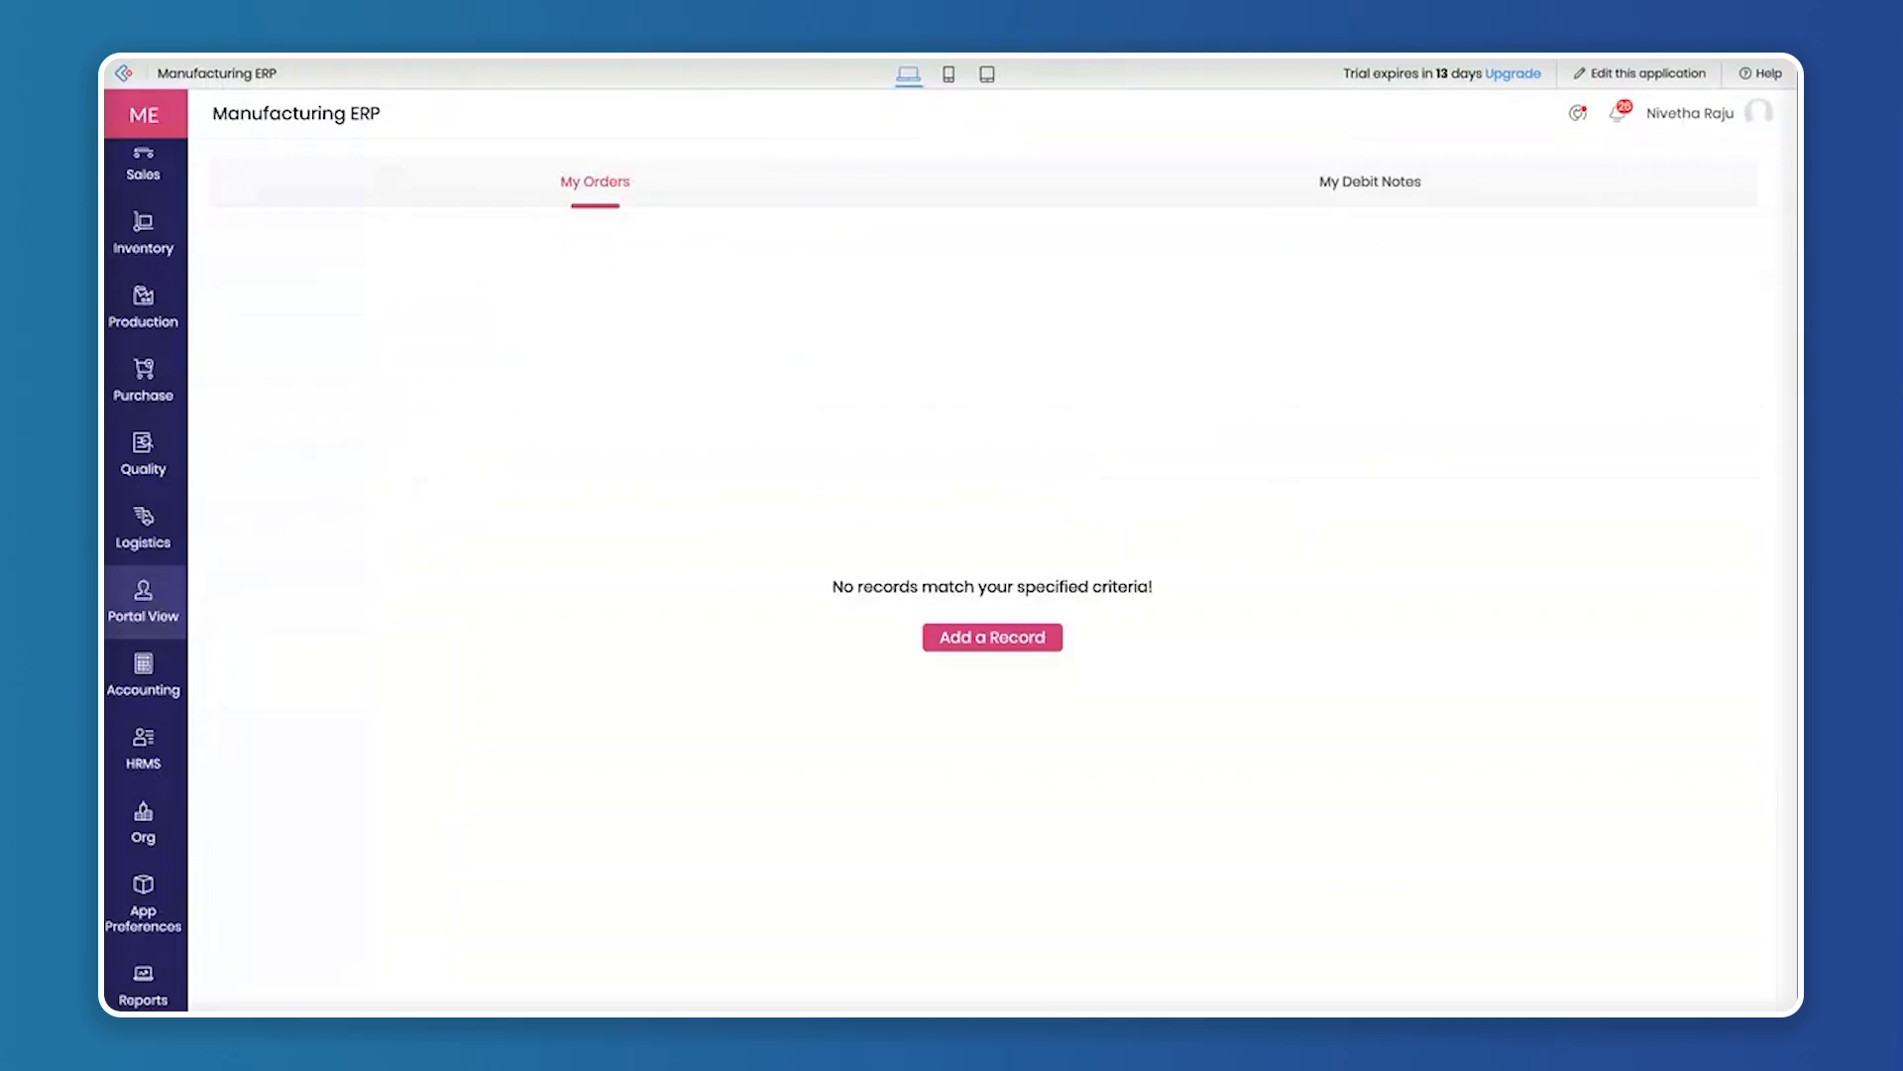
Return to the live application's Vendor View and bring the Dashboard entry back into sight
mouse_move(149, 619)
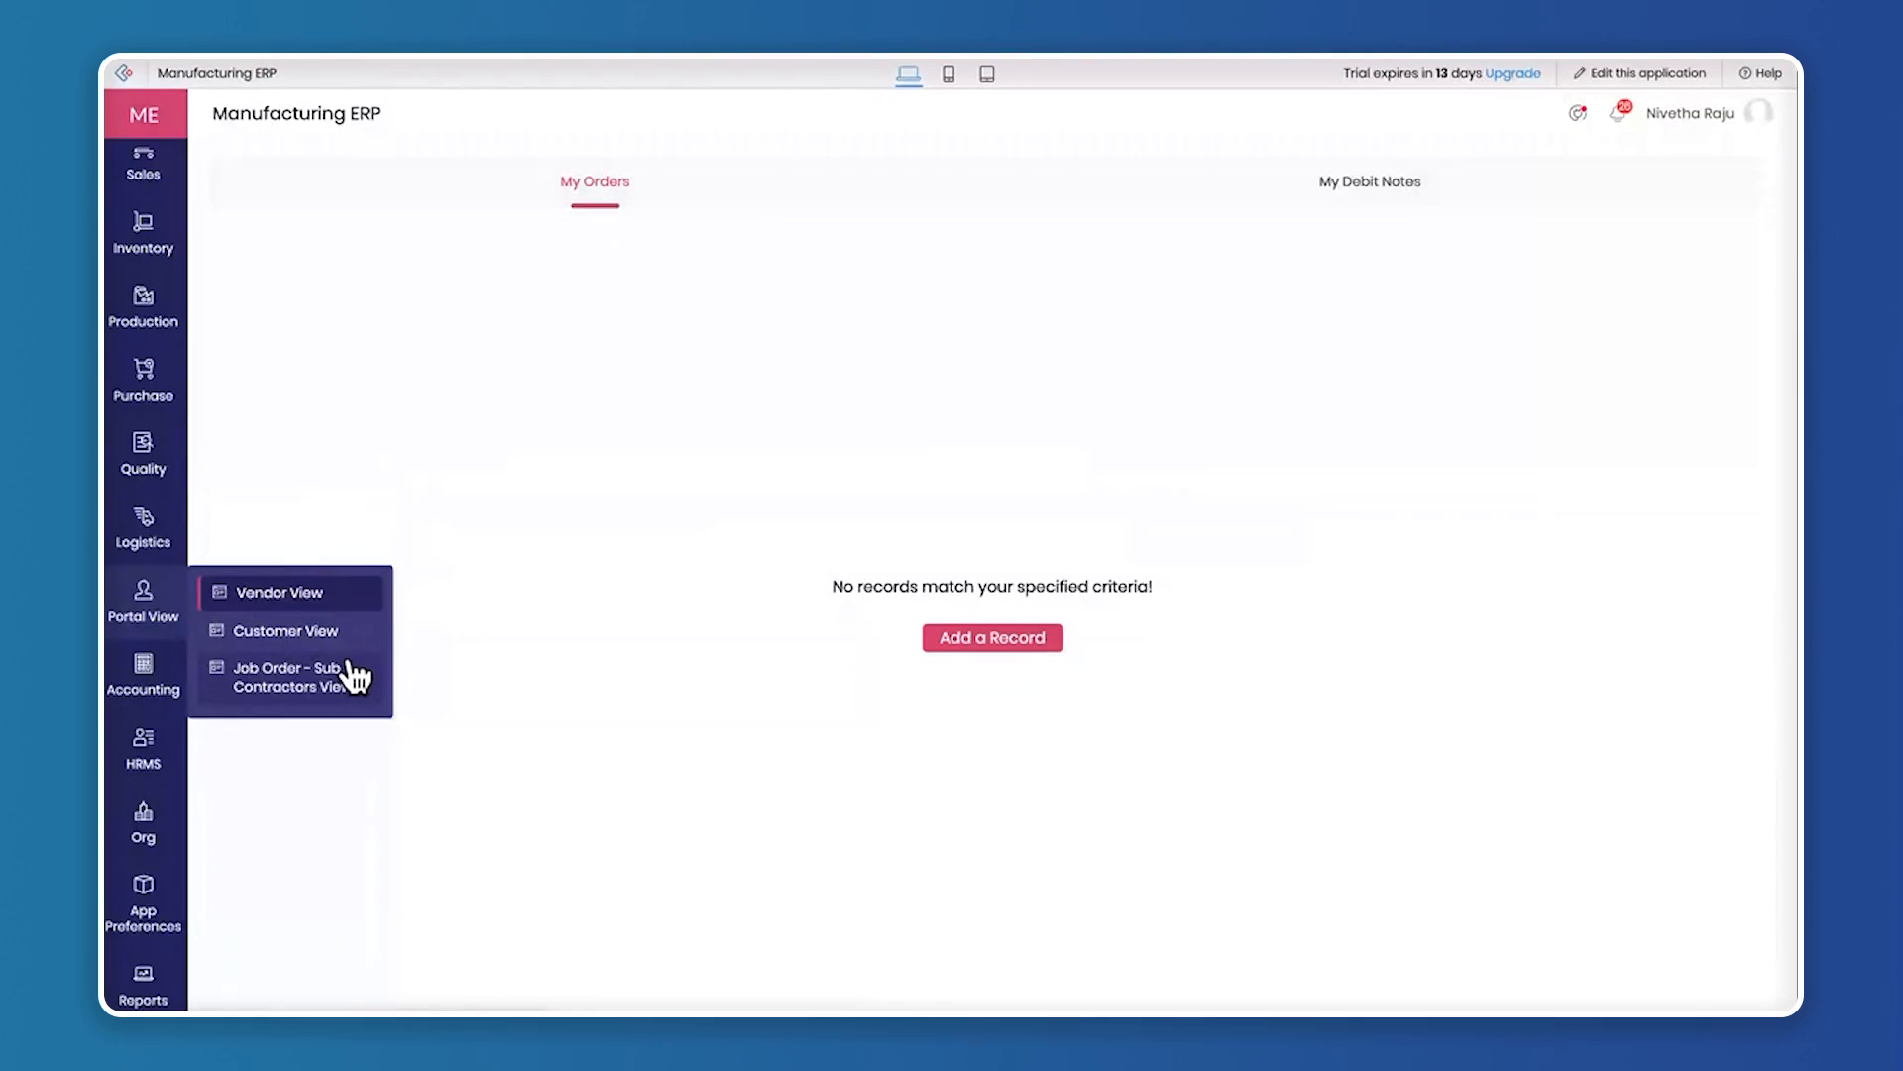
left_click(309, 600)
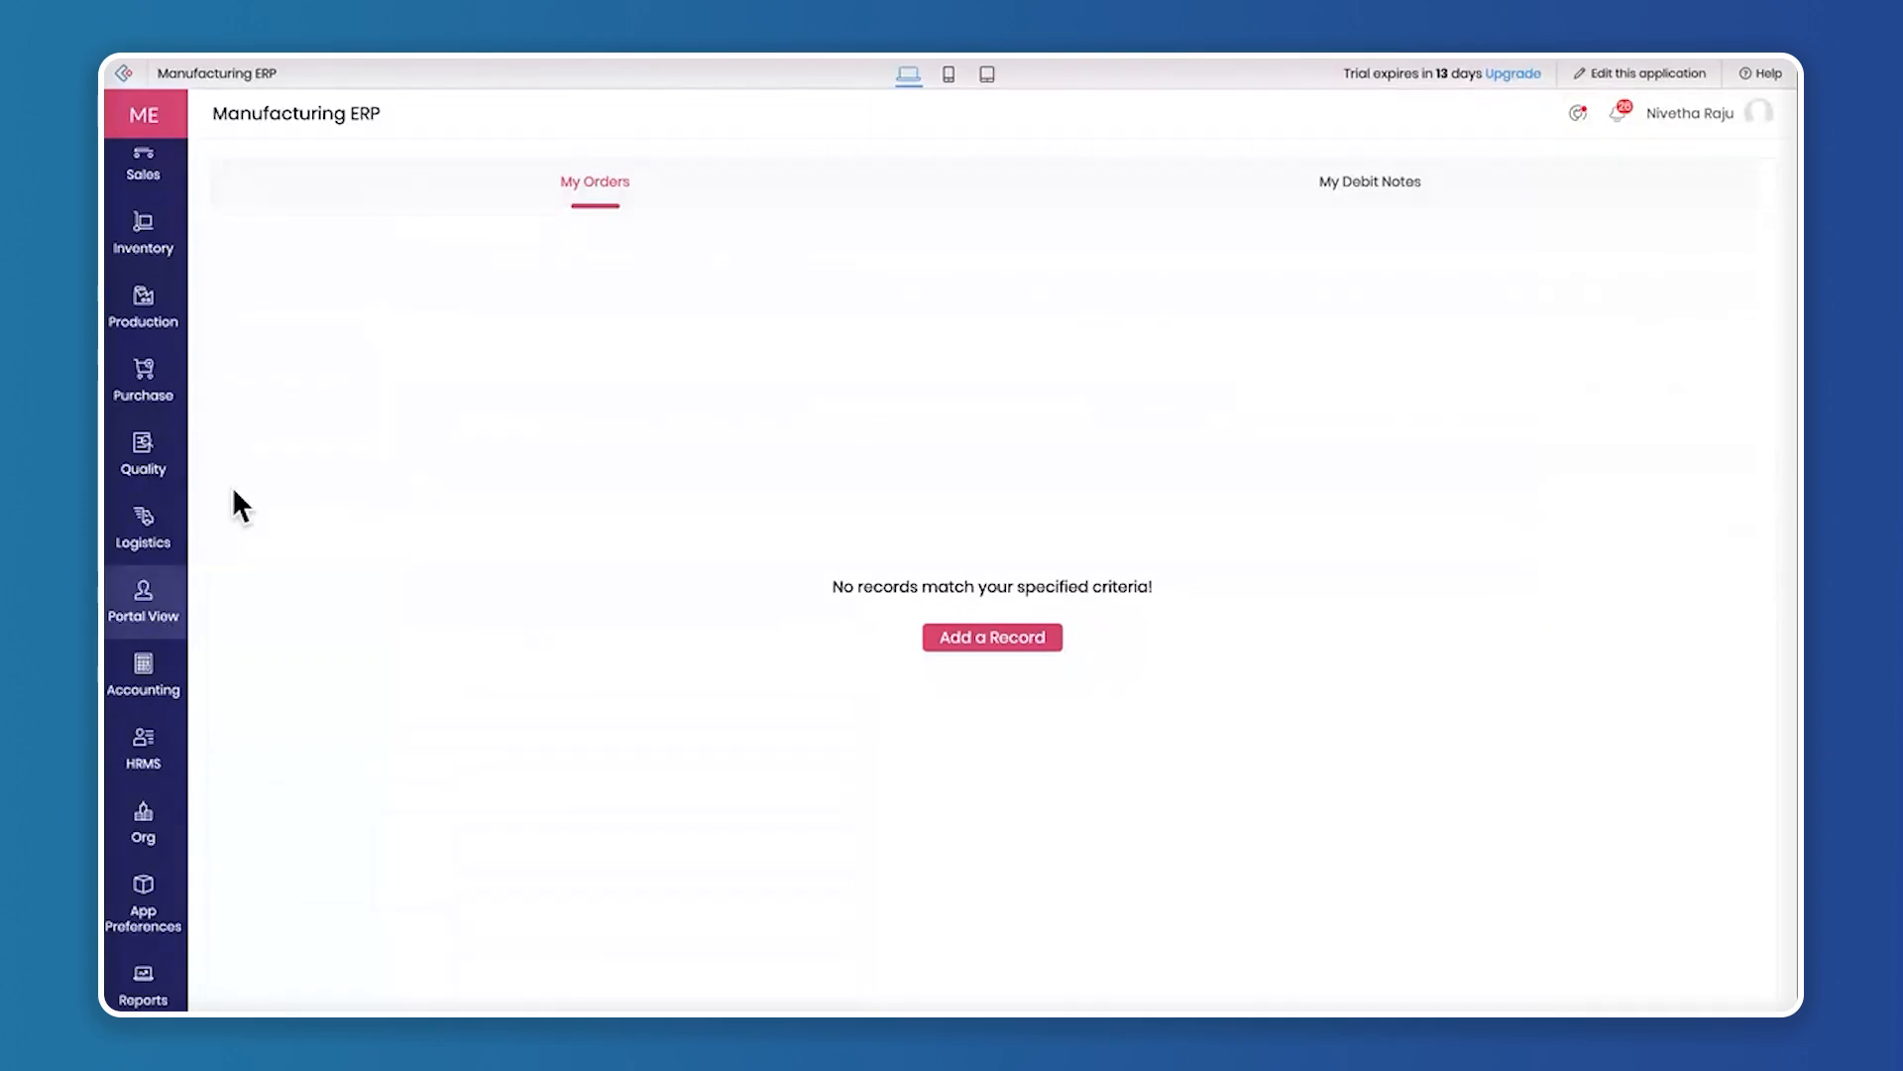
mouse_move(144, 516)
scroll(143, 515, "up", 1)
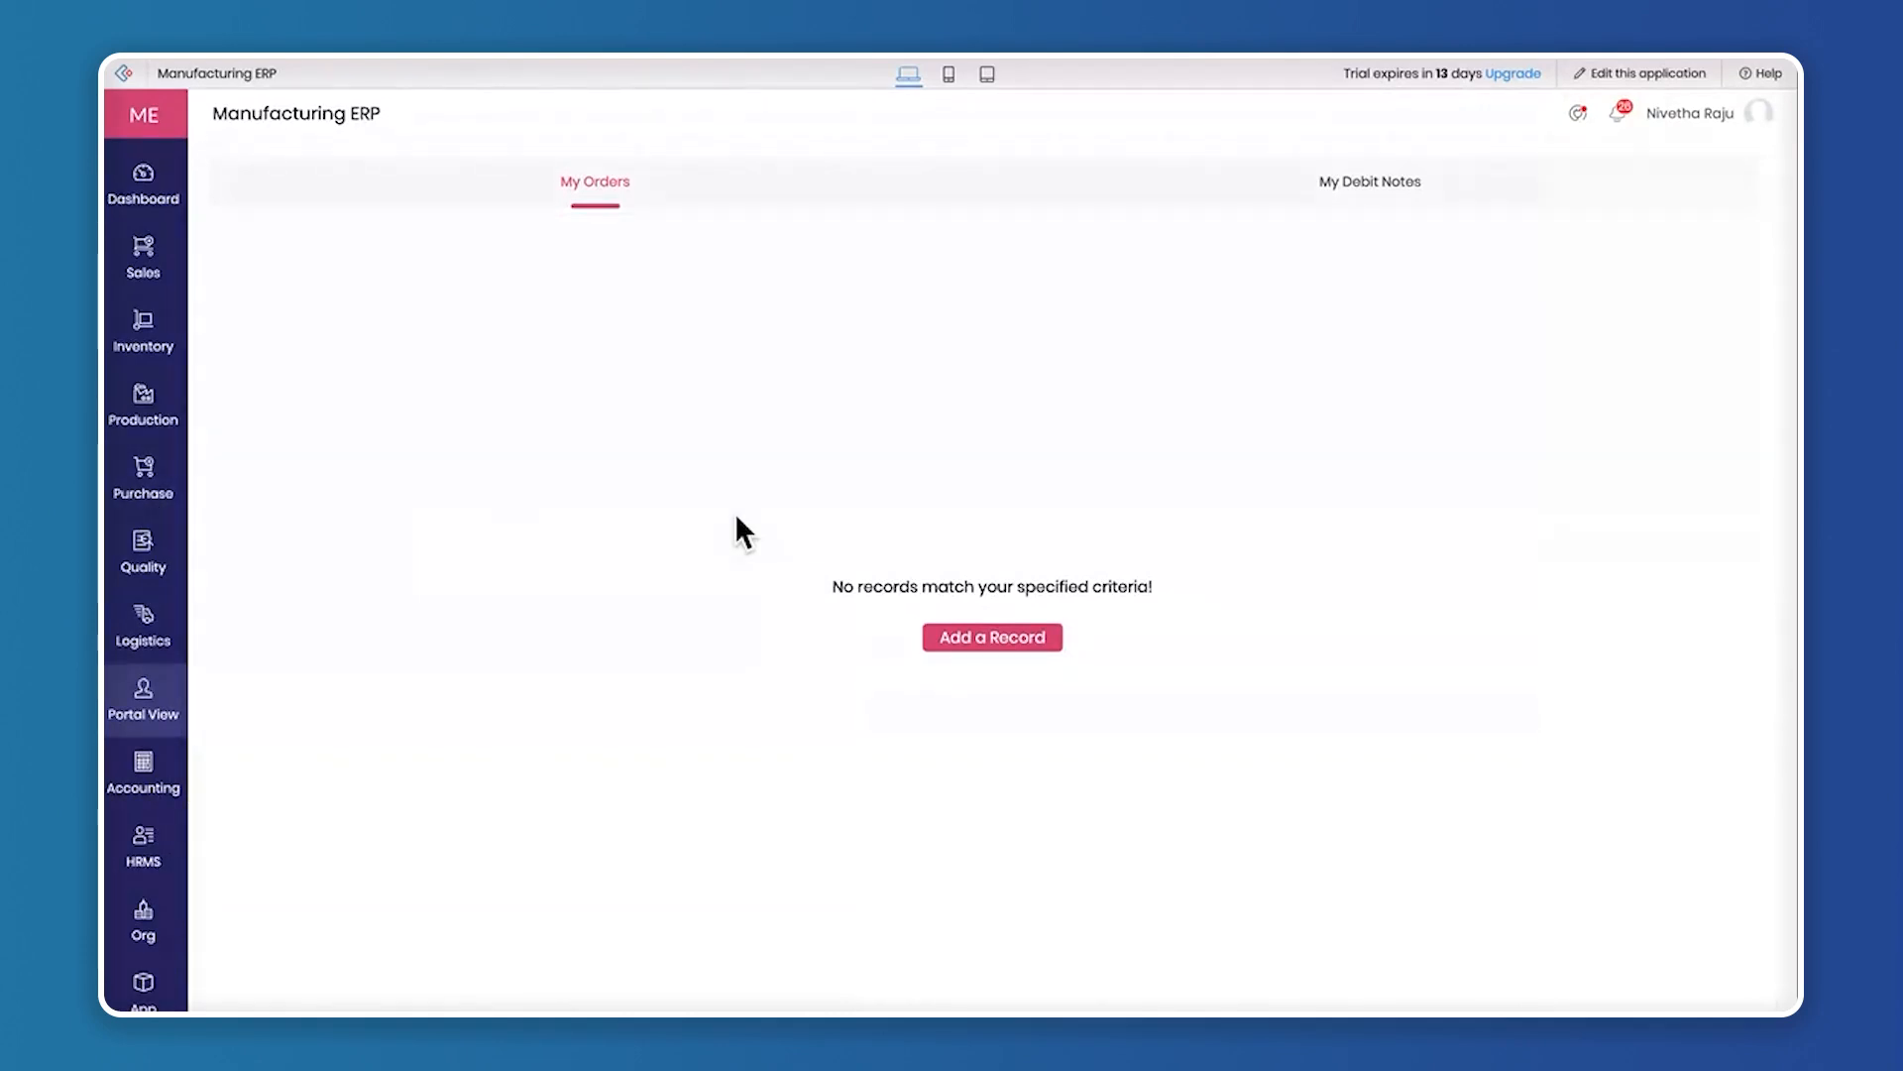
Open the Inventory dashboard, view the stock of product A-1 - Smartphone X1 across all columns, and close the stock list
mouse_move(141, 270)
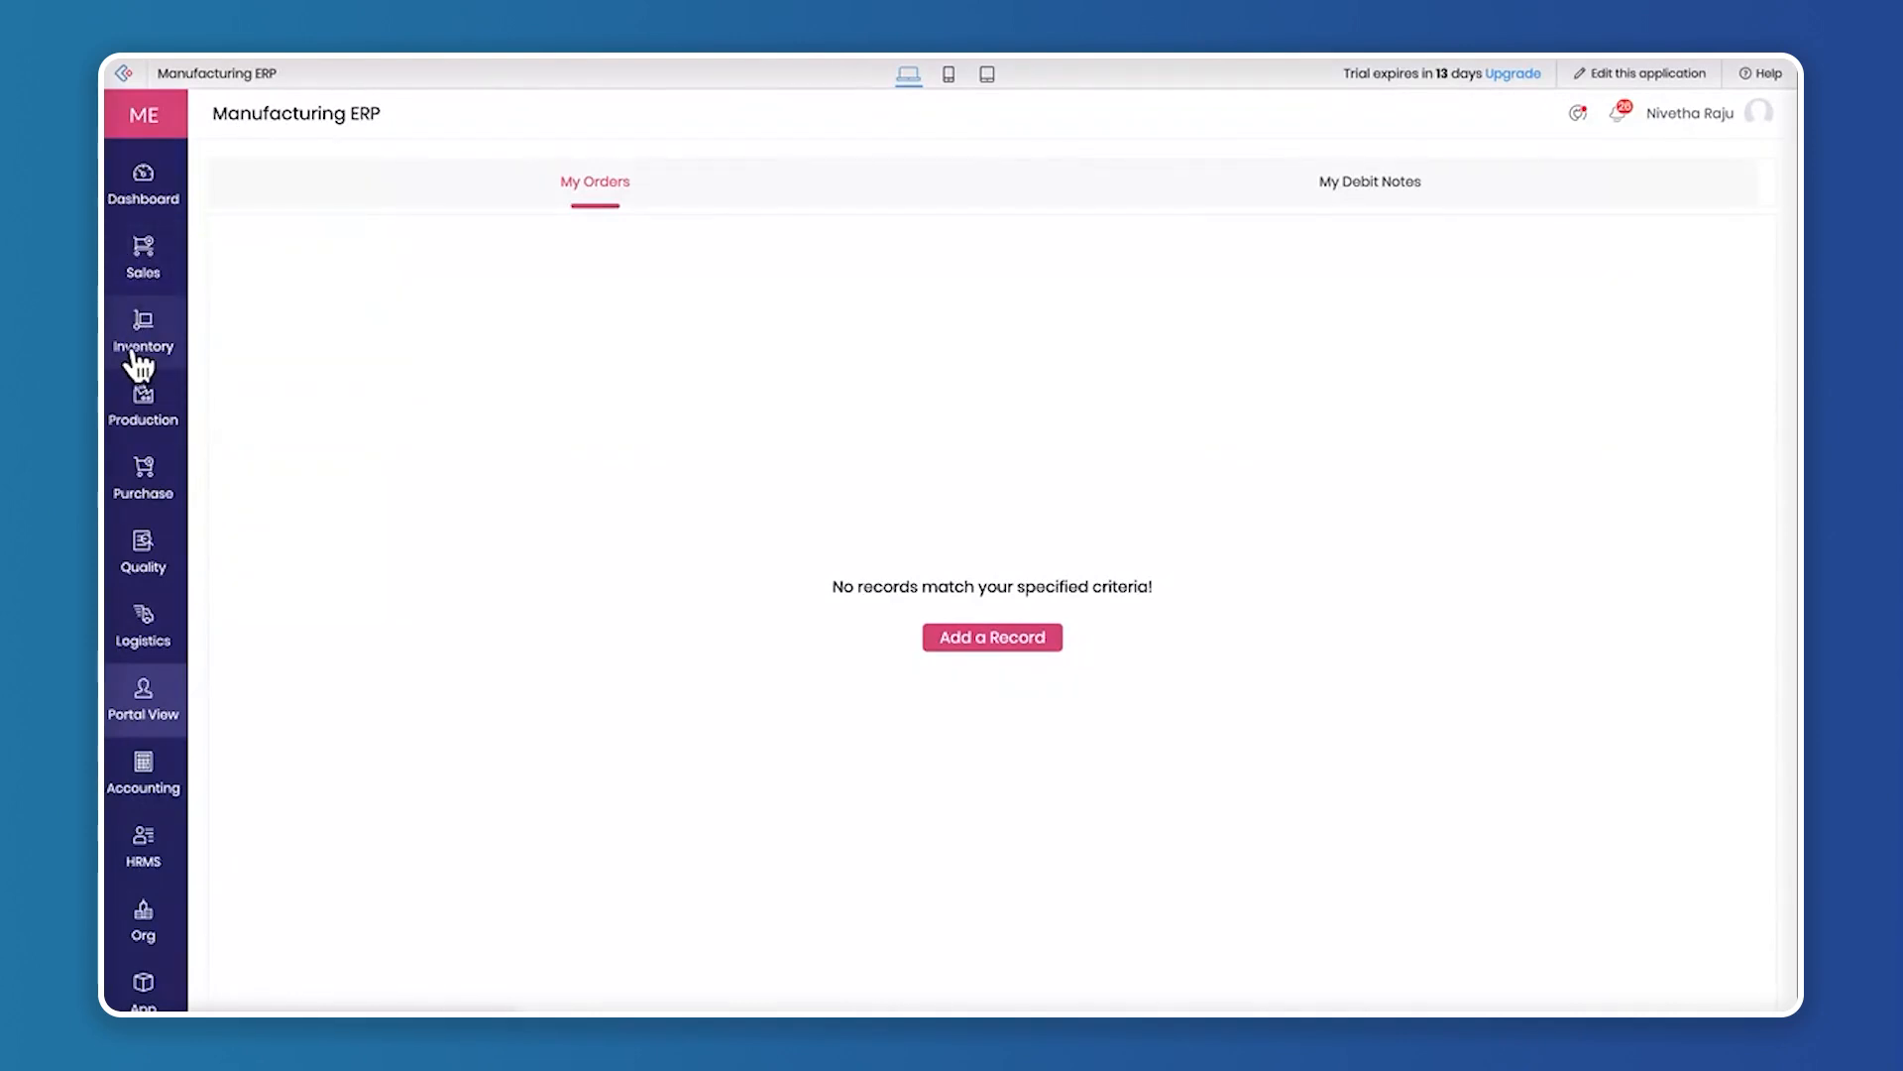
mouse_move(139, 408)
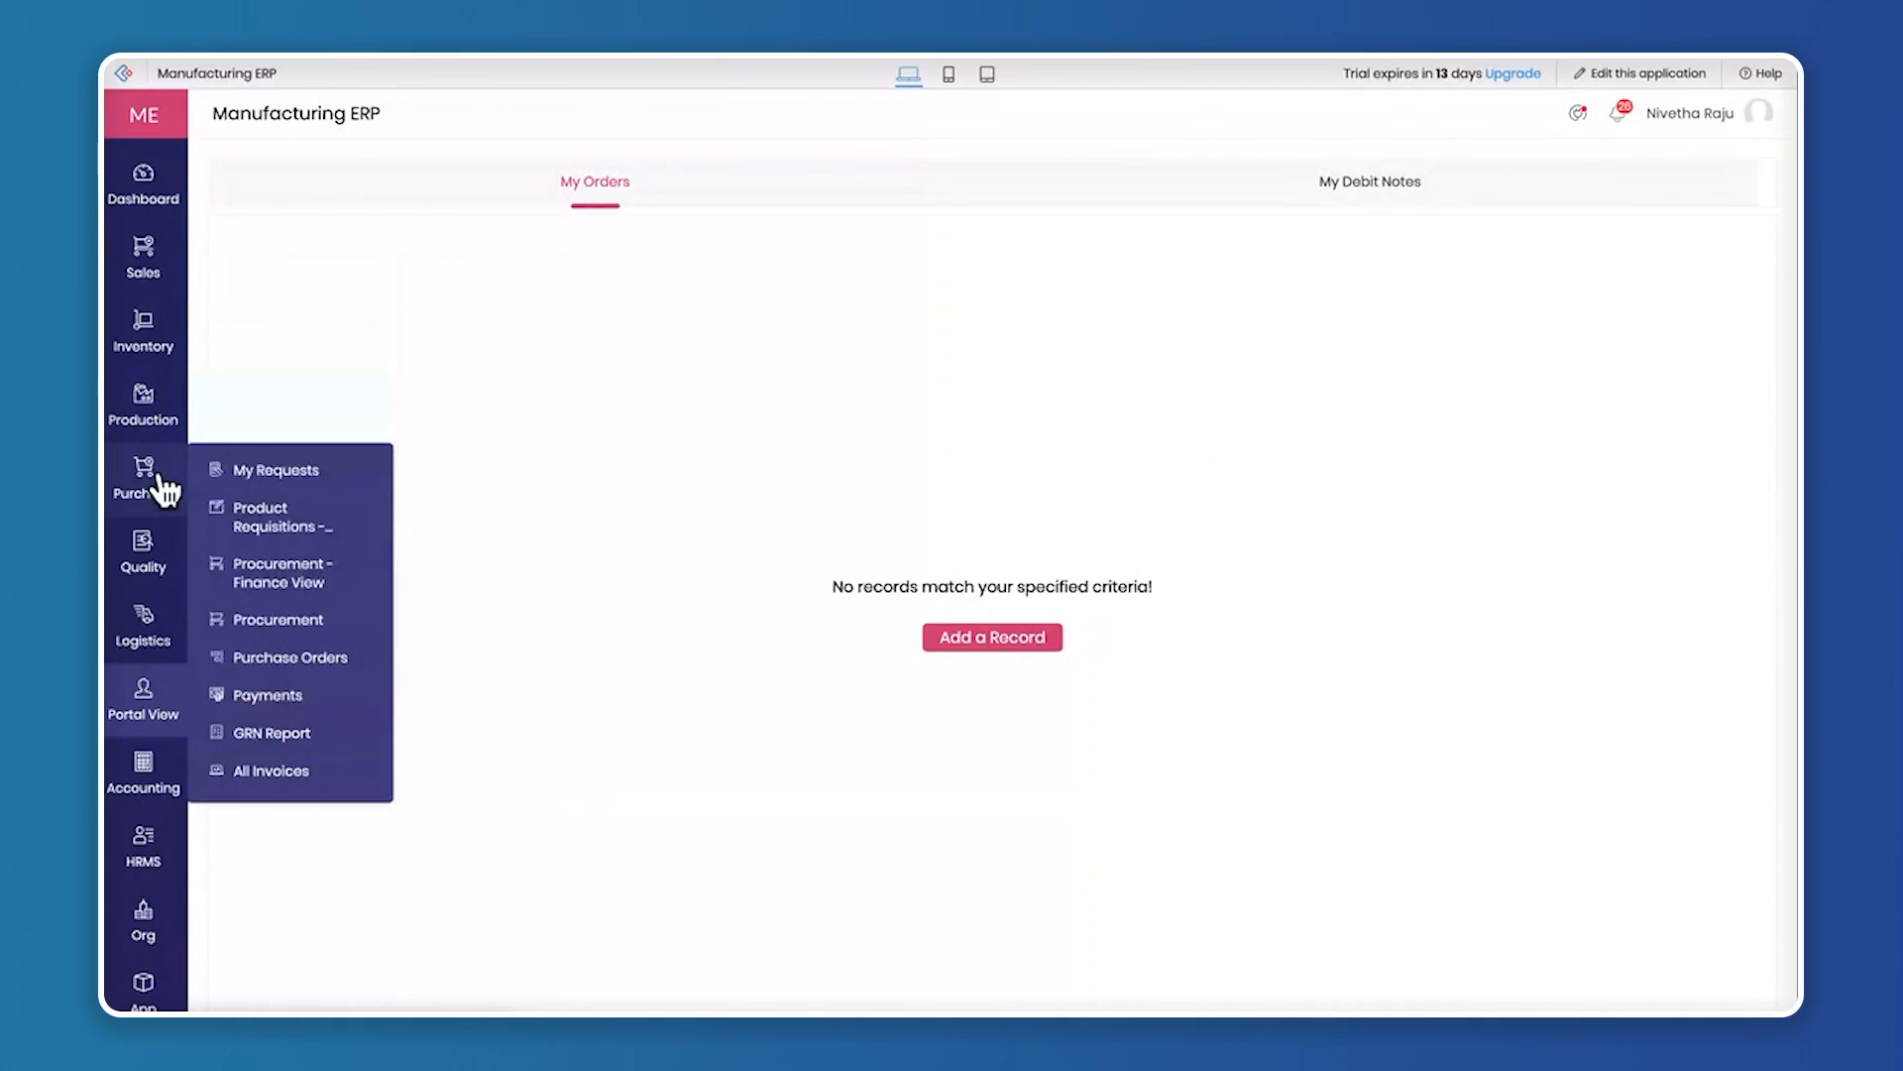
left_click(163, 332)
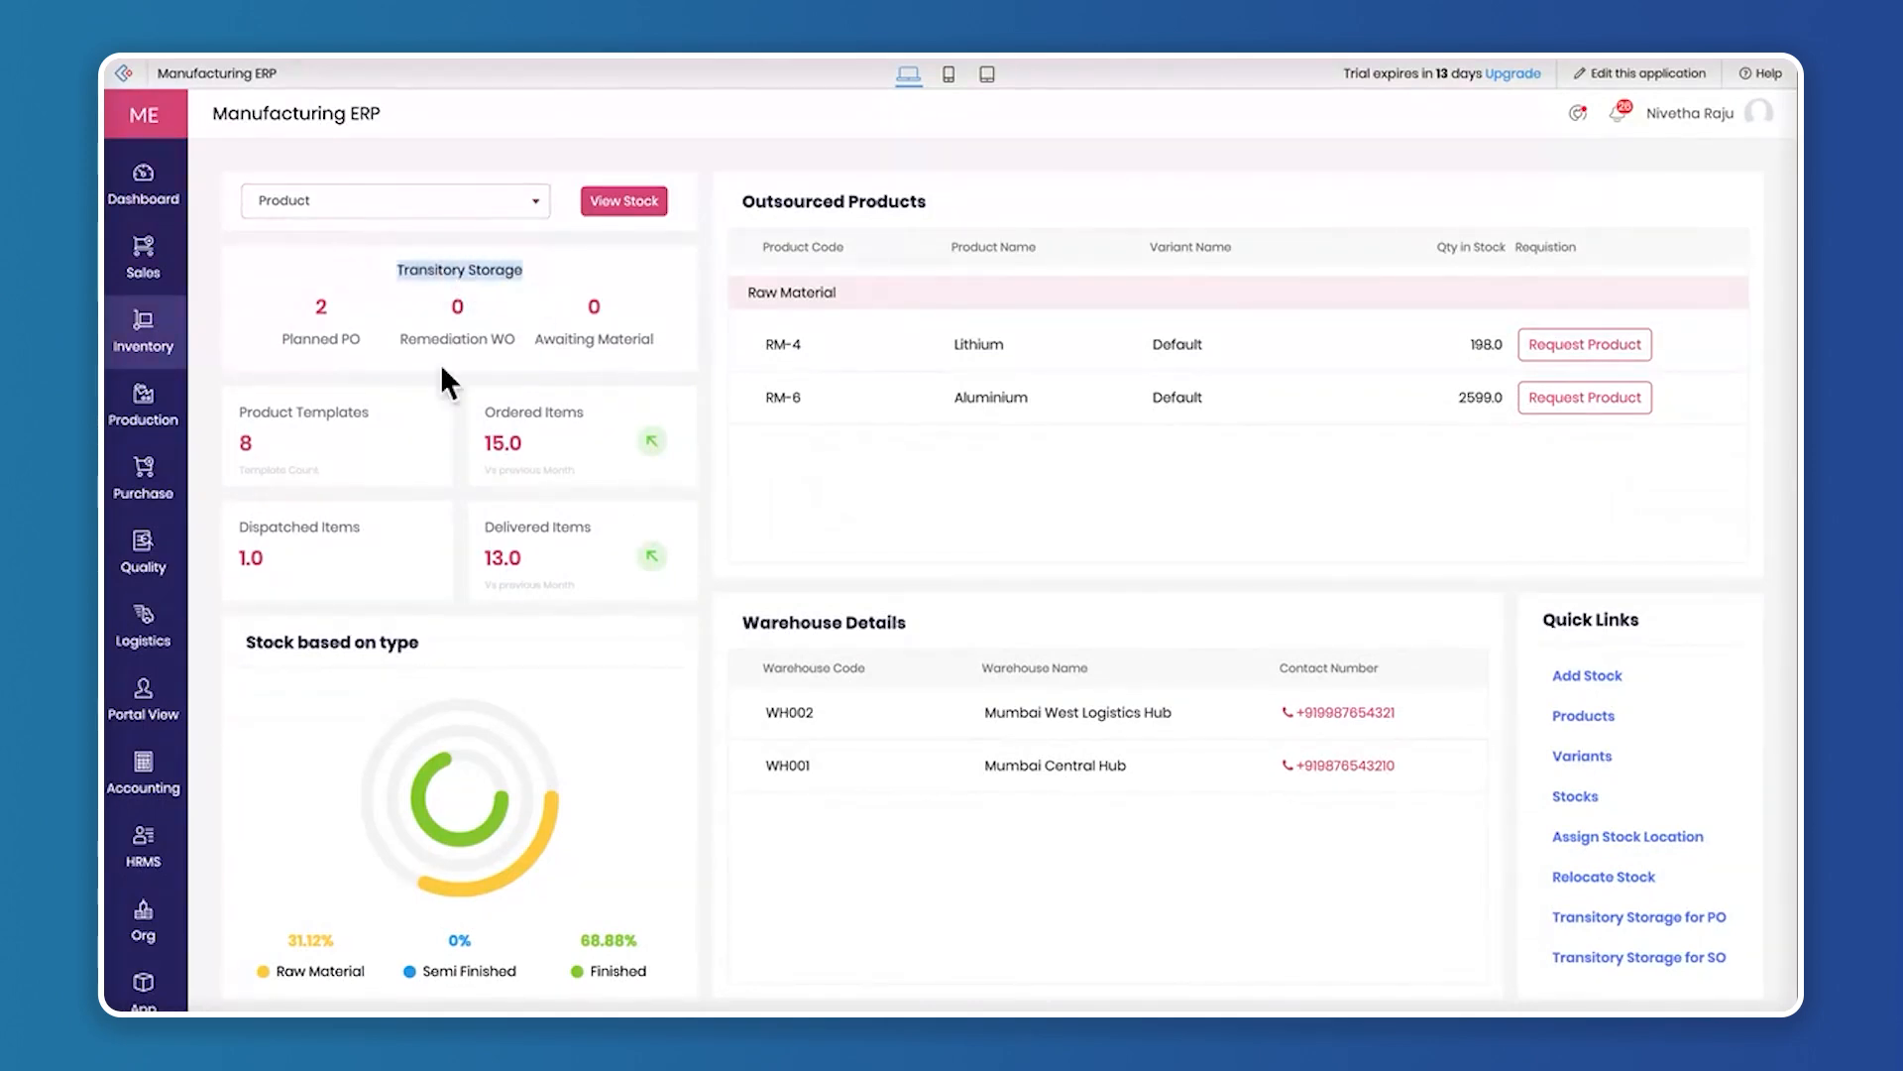
left_click(375, 208)
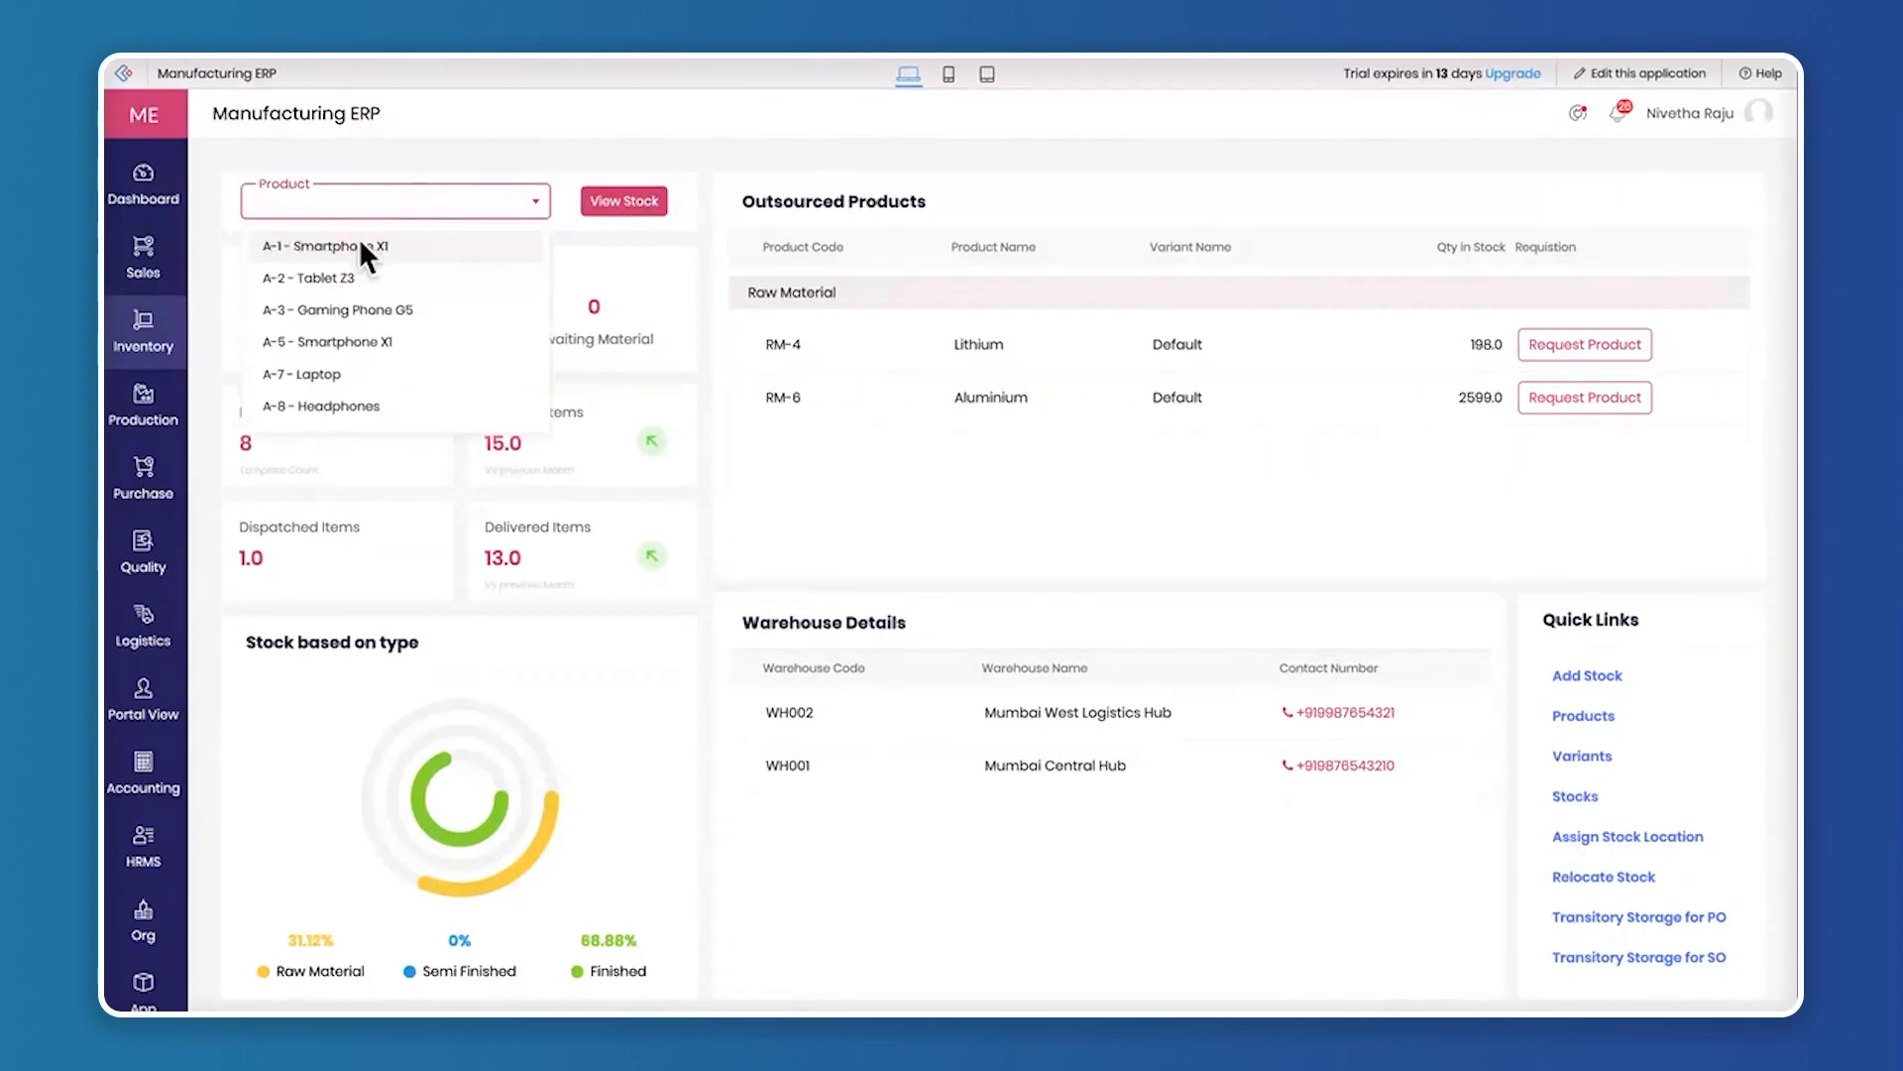
left_click(359, 240)
left_click(622, 204)
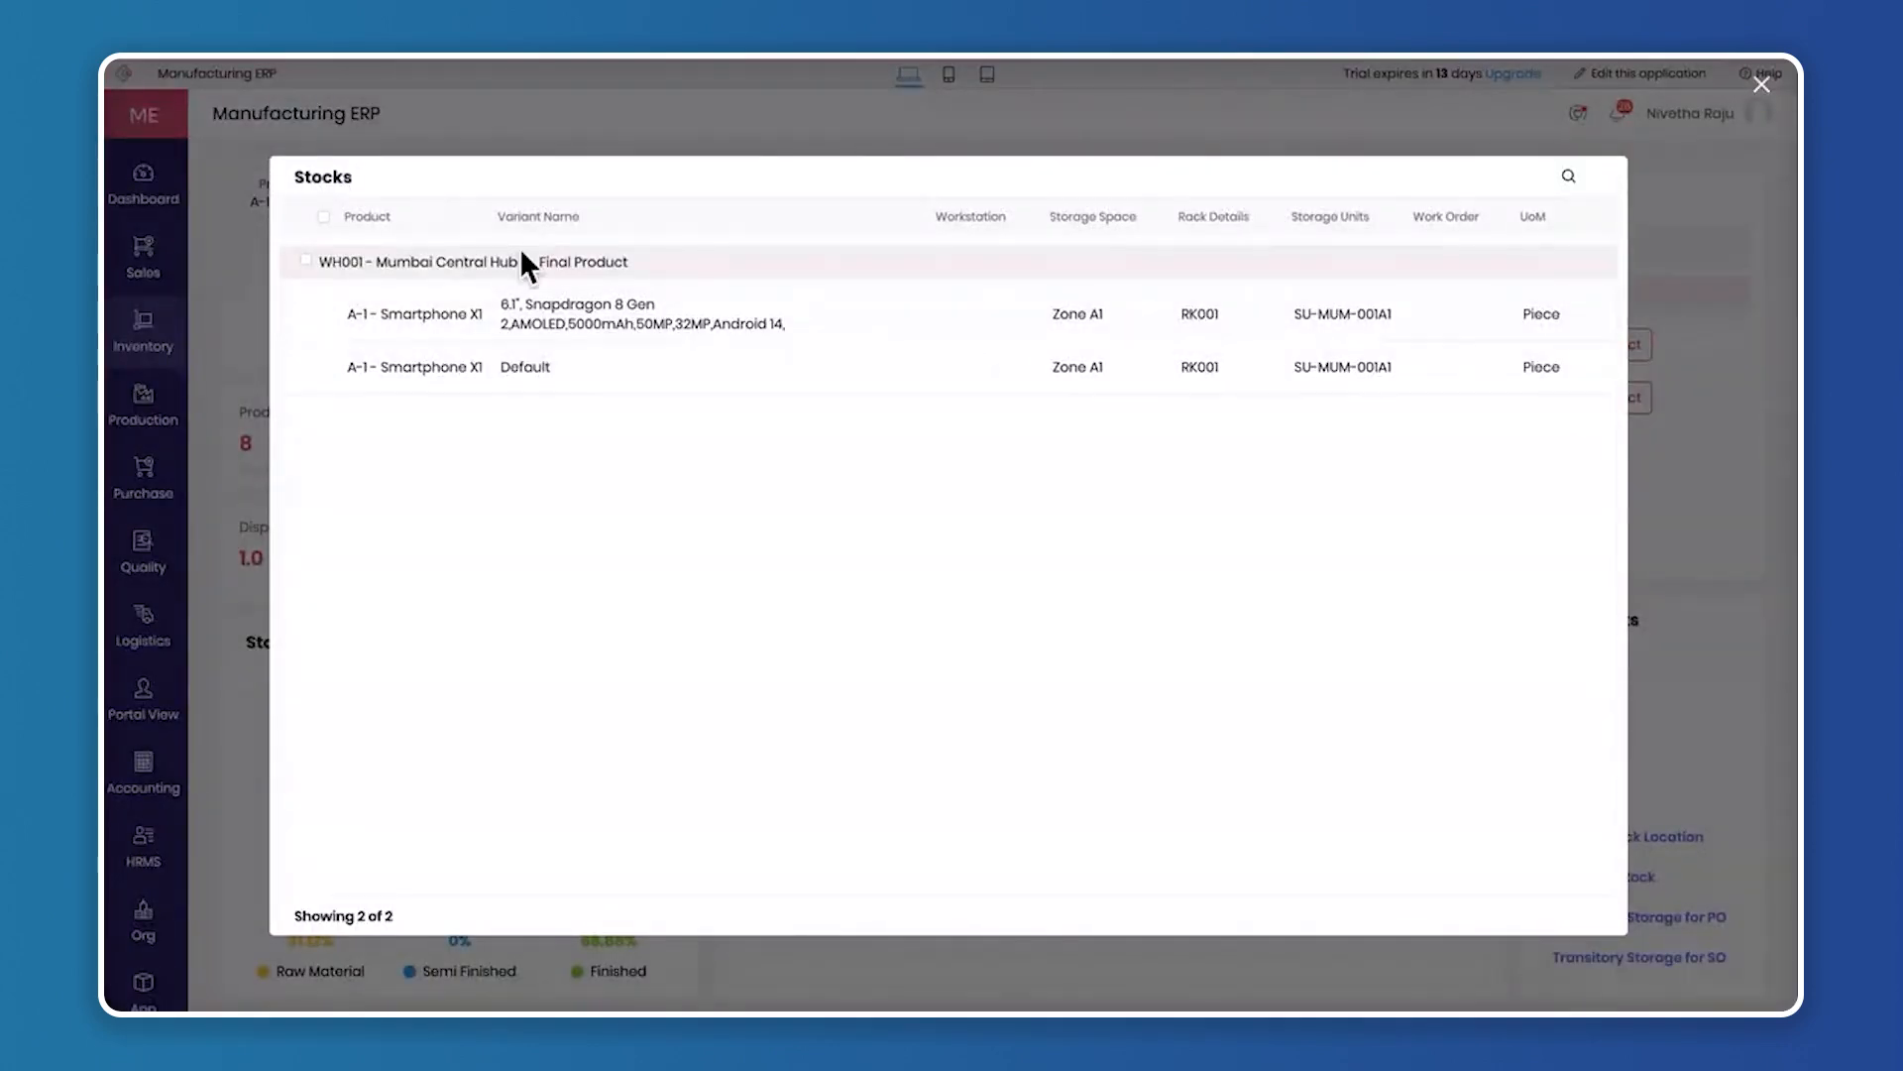
scroll(948, 342, "right", 5)
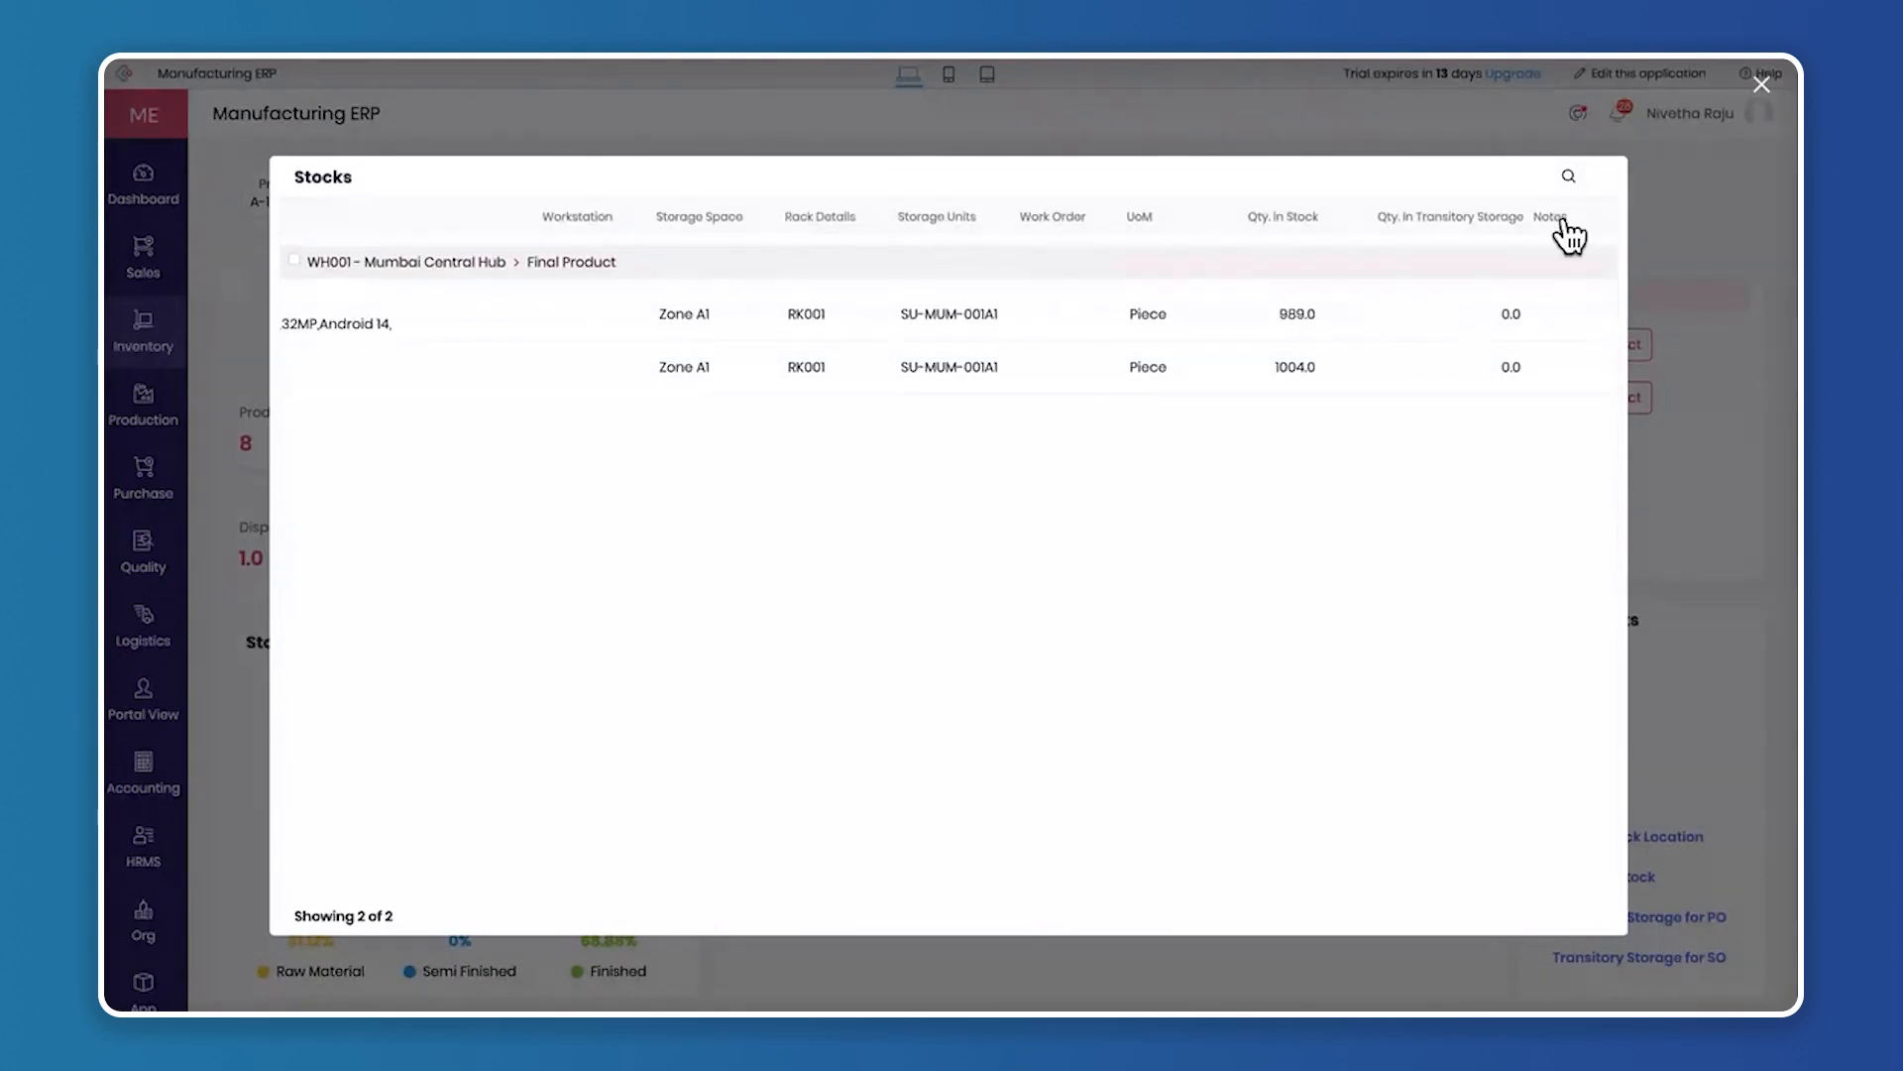
left_click(1763, 89)
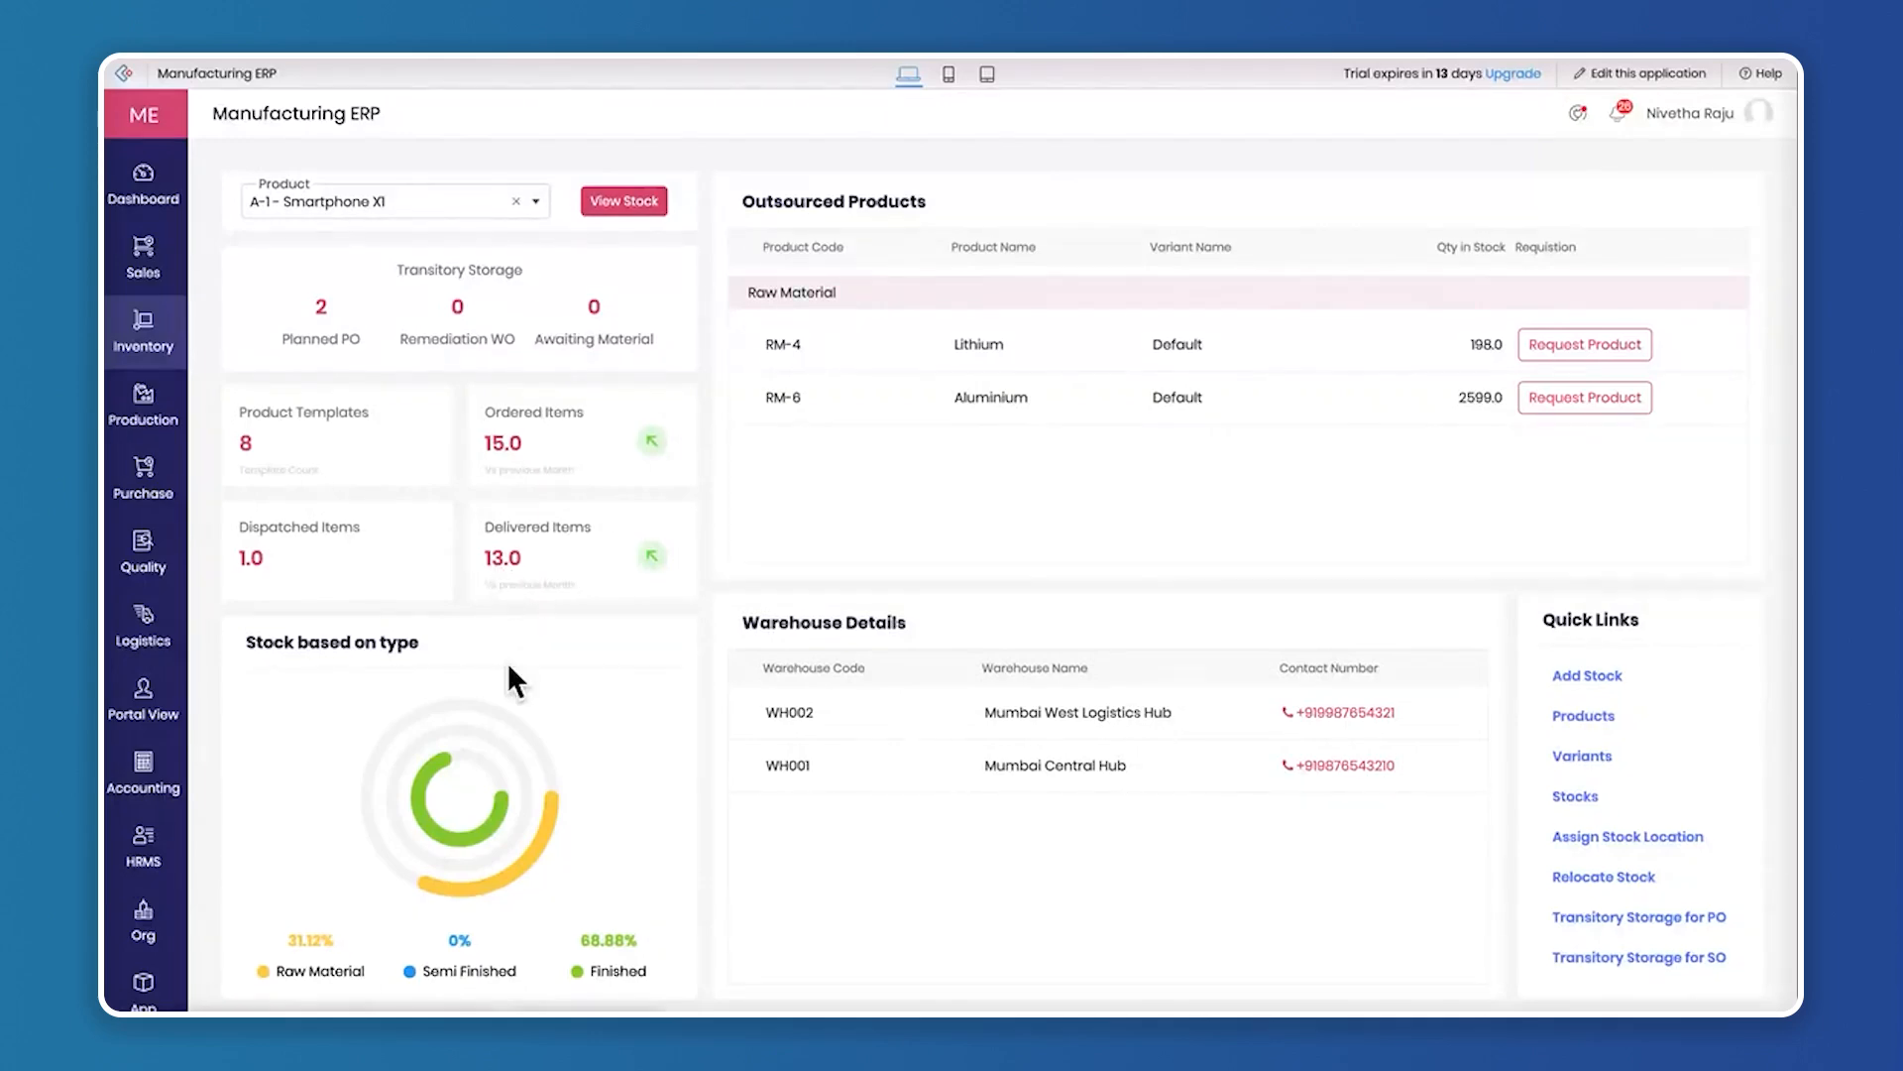
Point out the Stock based on type and Outsourced Products sections of the Inventory dashboard
left_click_drag(241, 640, 470, 640)
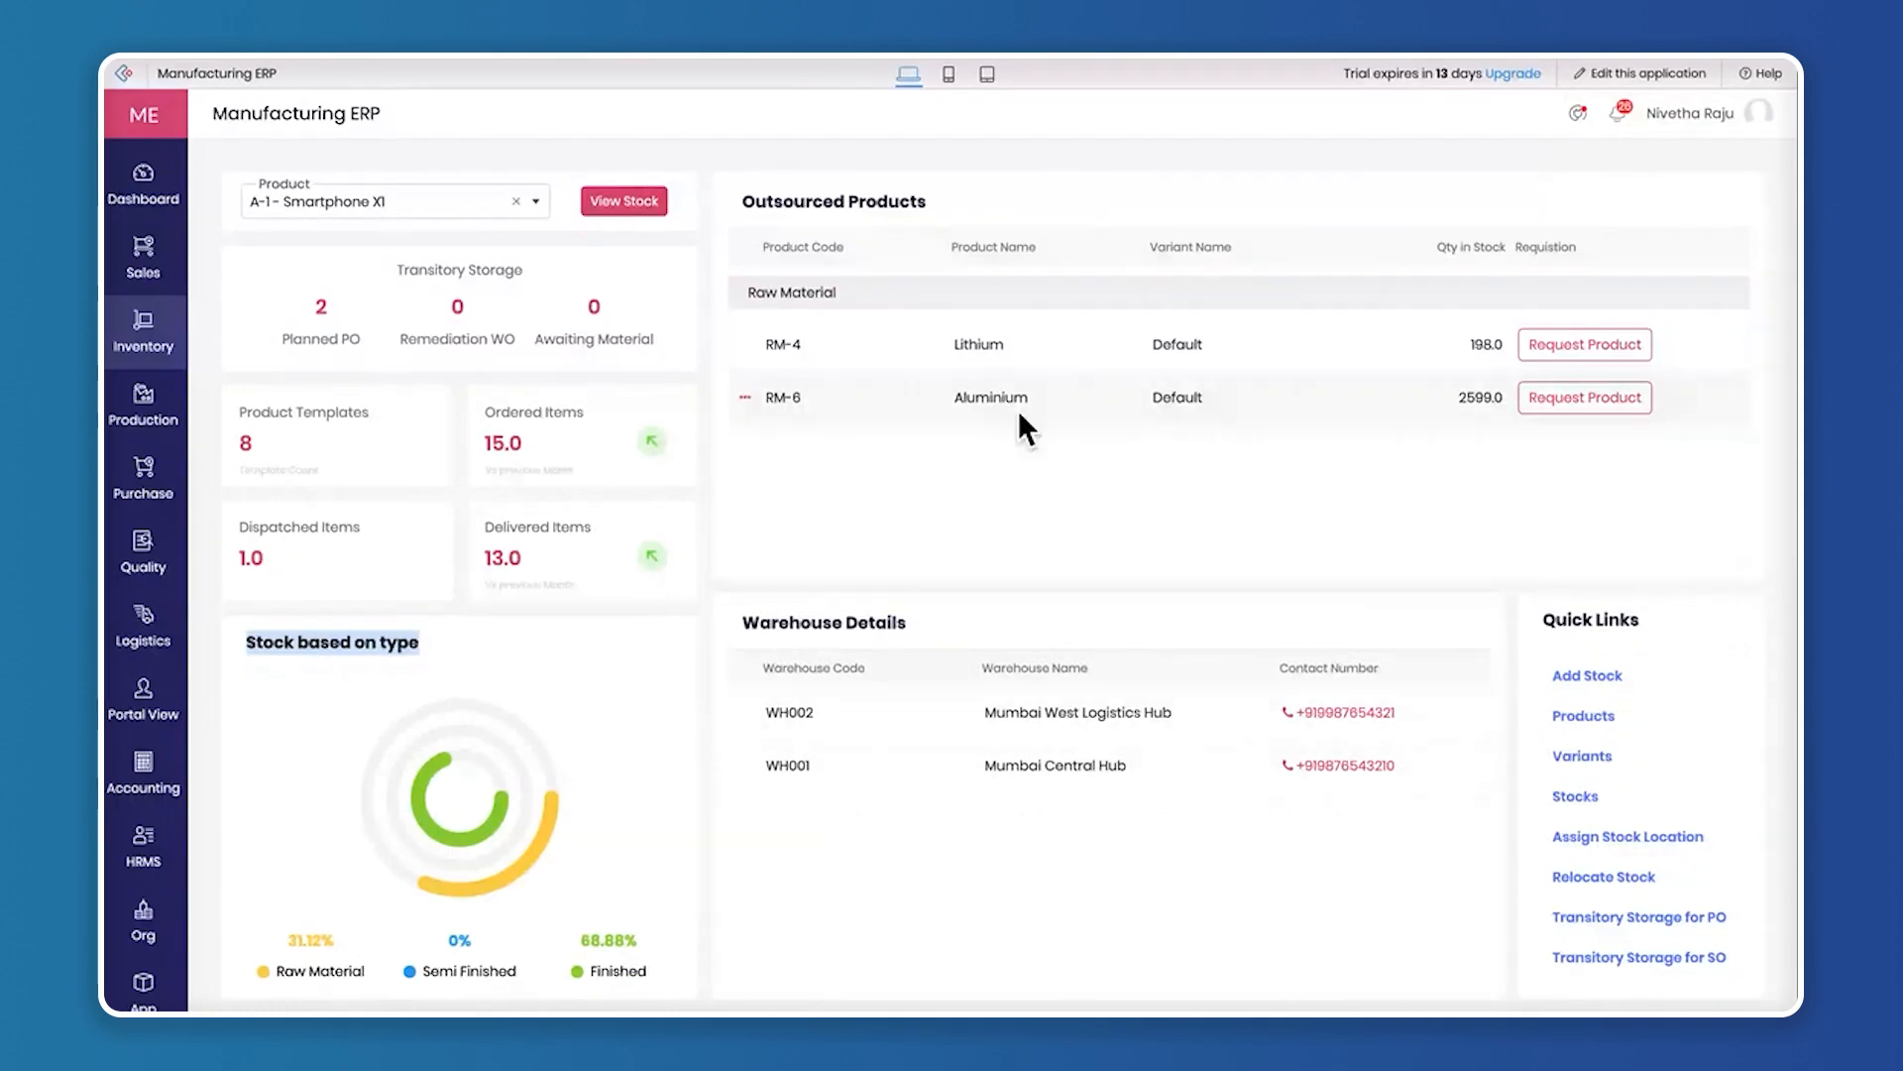
left_click_drag(743, 201, 914, 203)
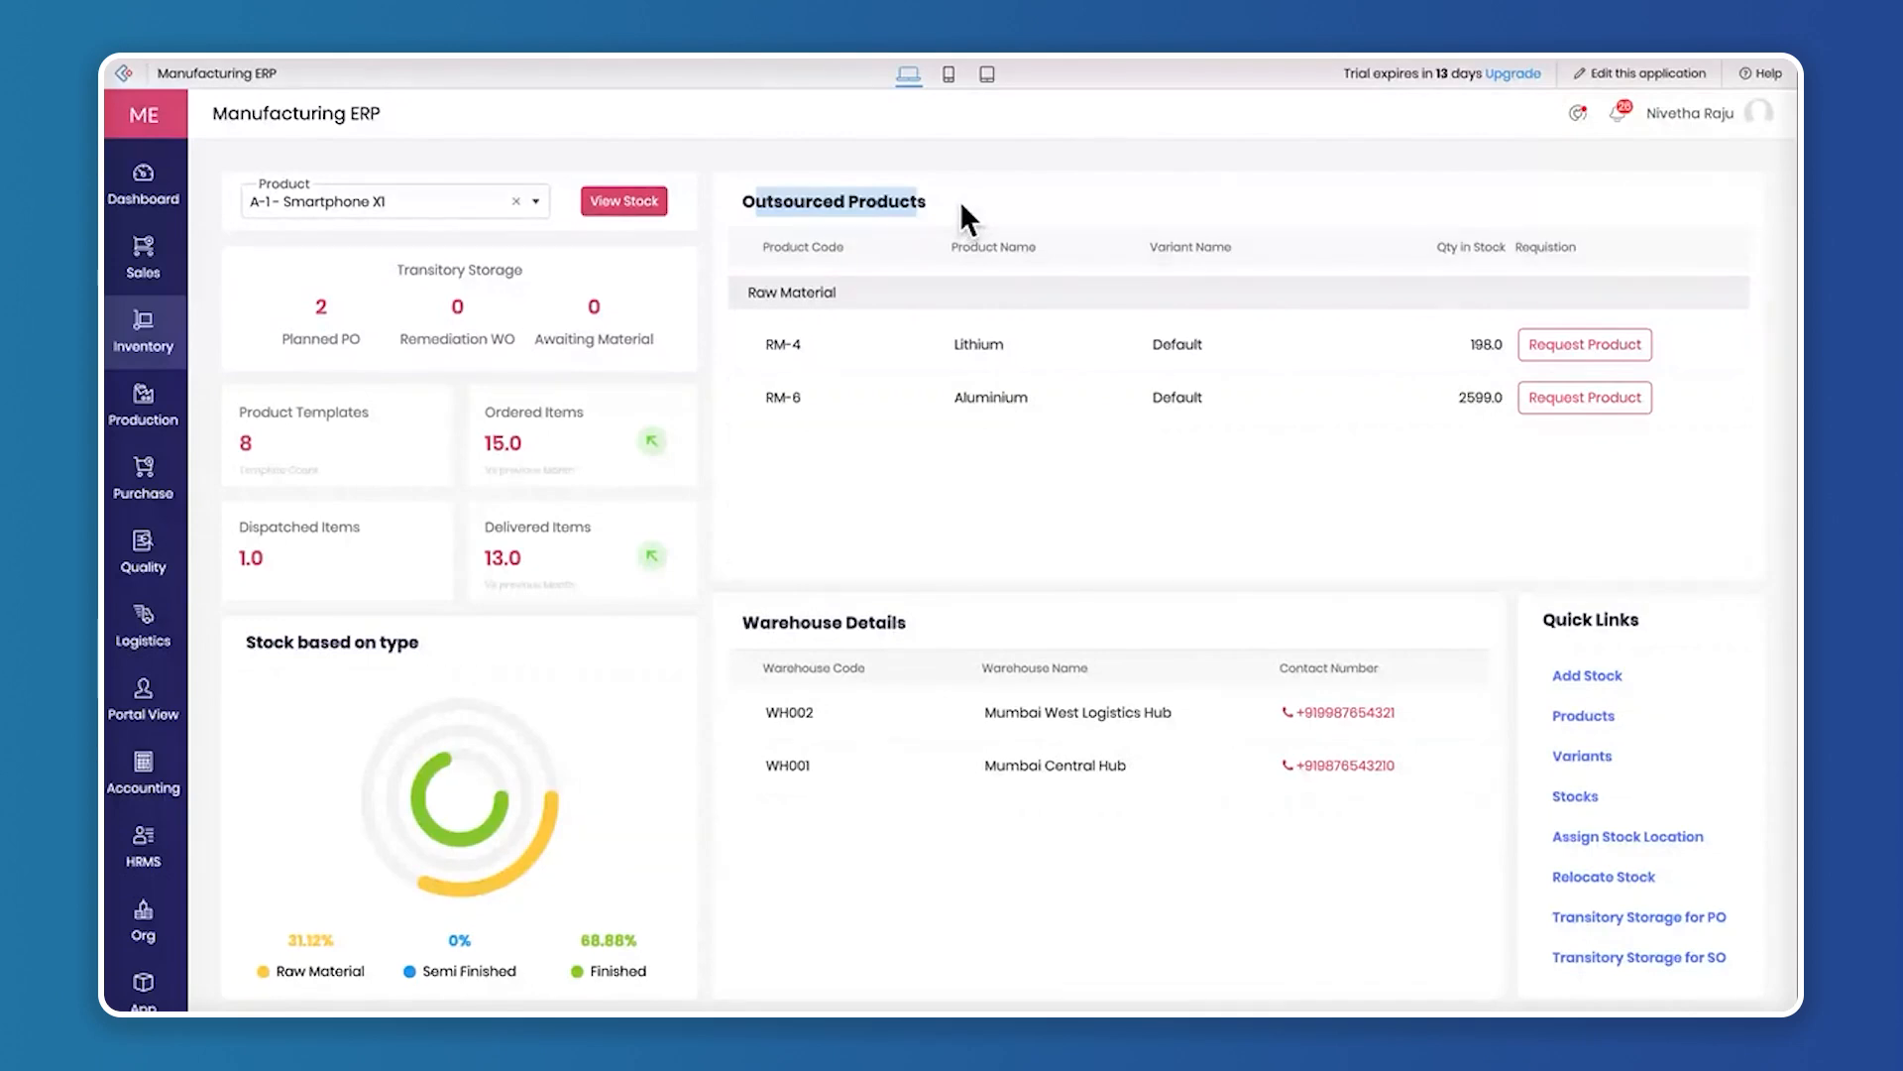
left_click(960, 202)
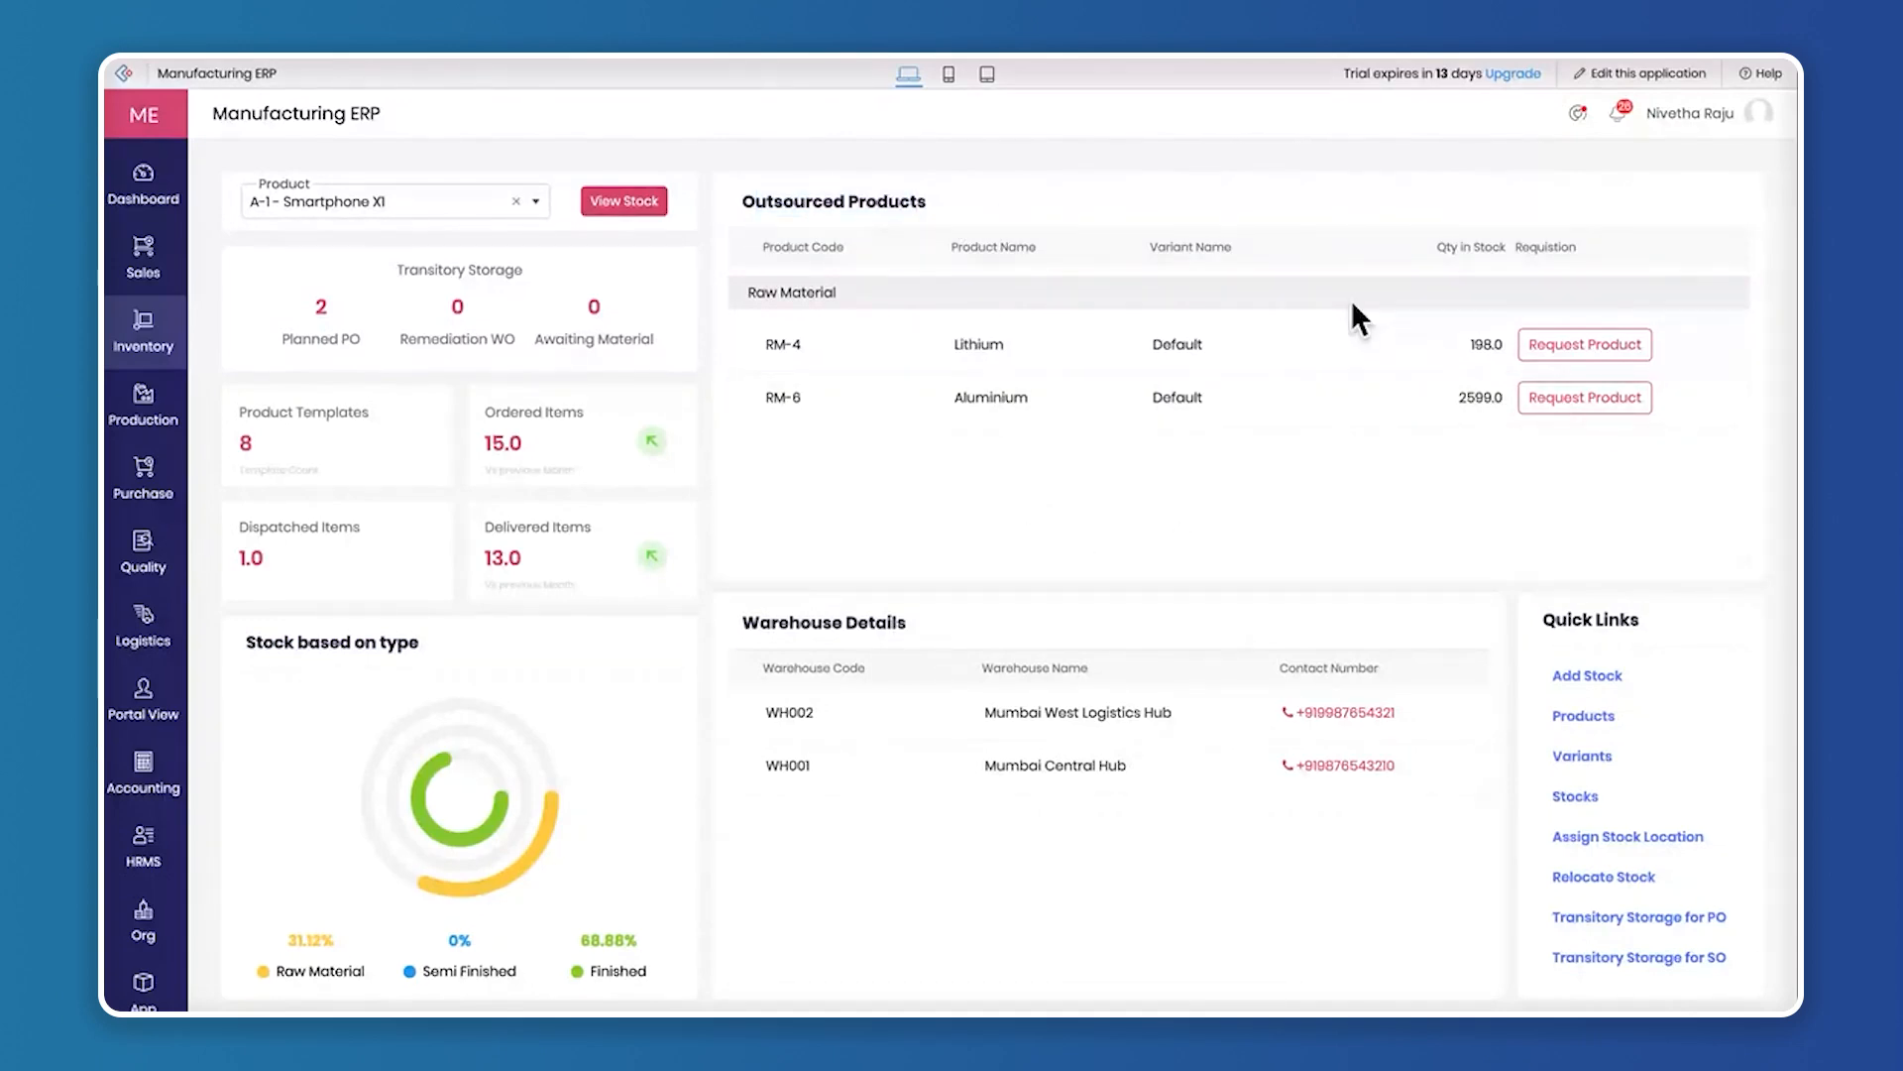
Show the dashboard's Quick Links, open the Add Stock form, and close it without submitting
scroll(1570, 744, "right", 1)
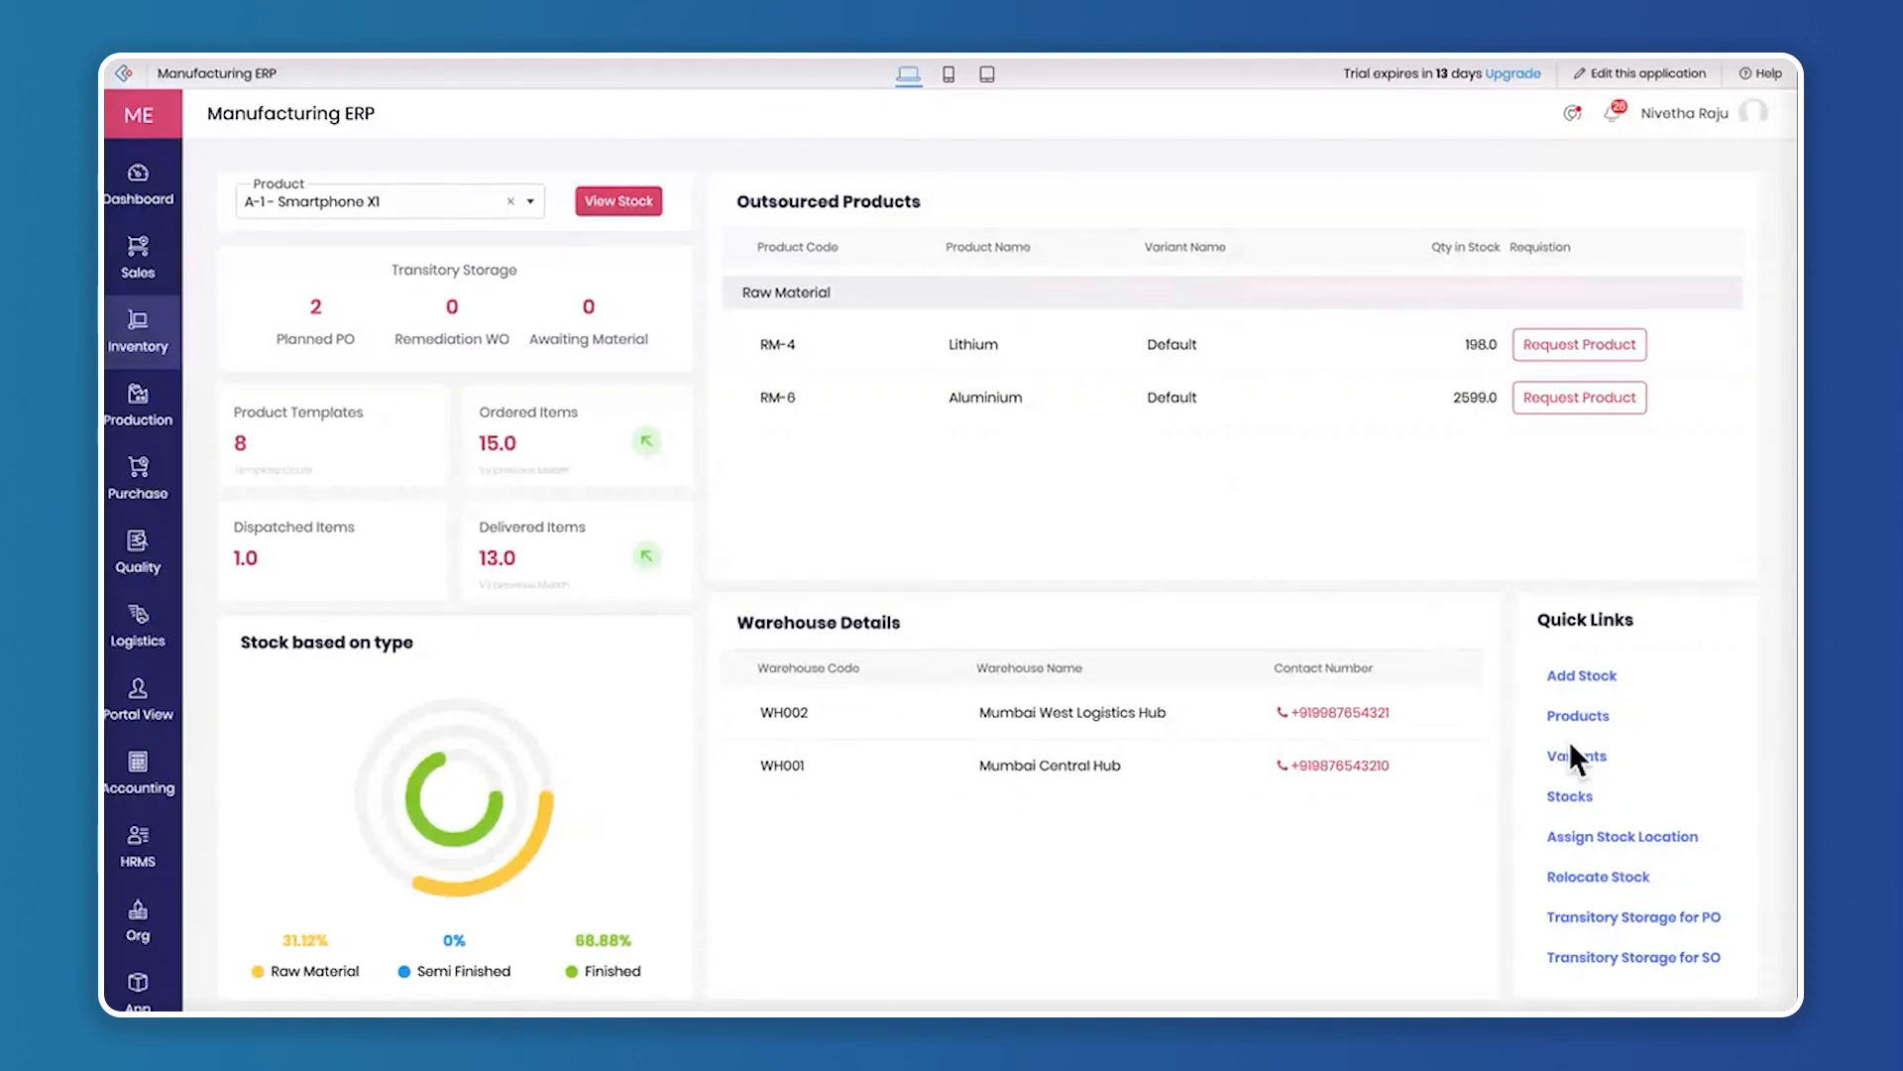
scroll(1568, 741, "up", 5)
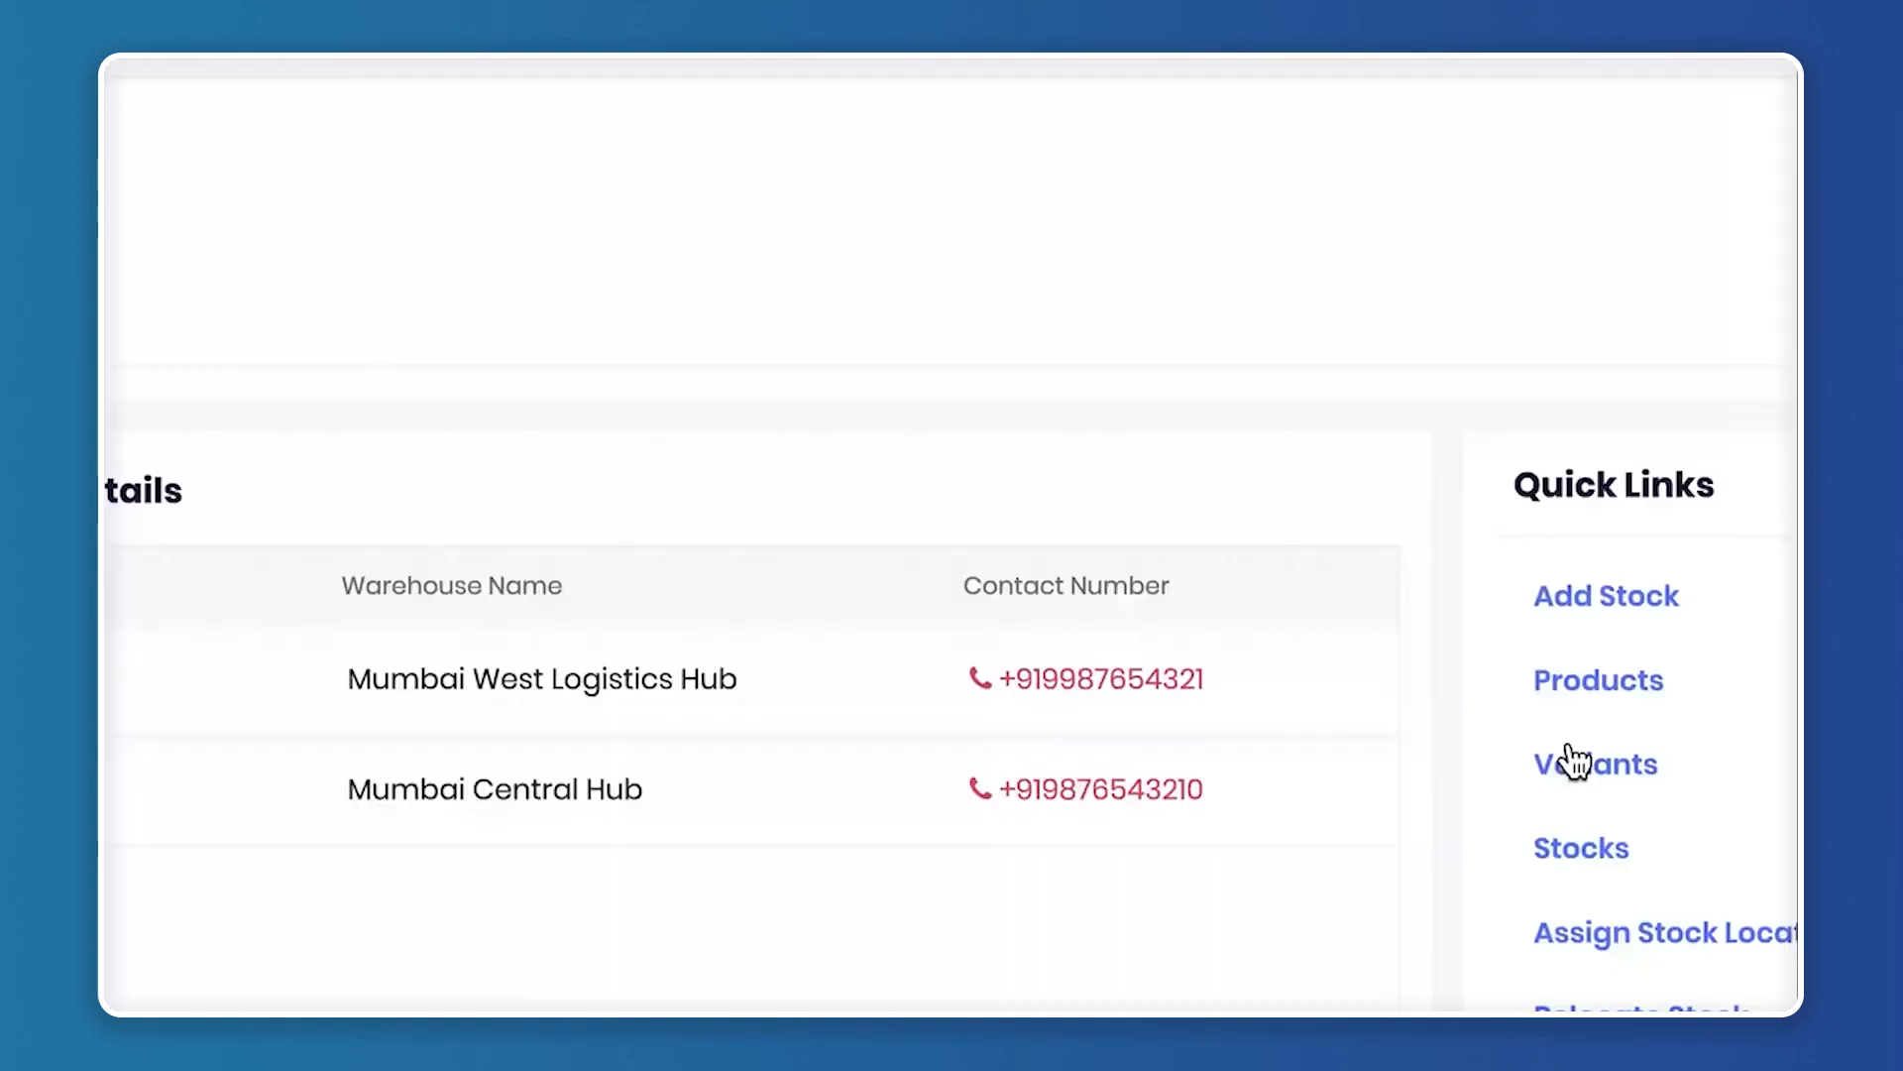
scroll(1568, 741, "right", 2)
scroll(1568, 741, "down", 1)
scroll(1527, 729, "up", 2)
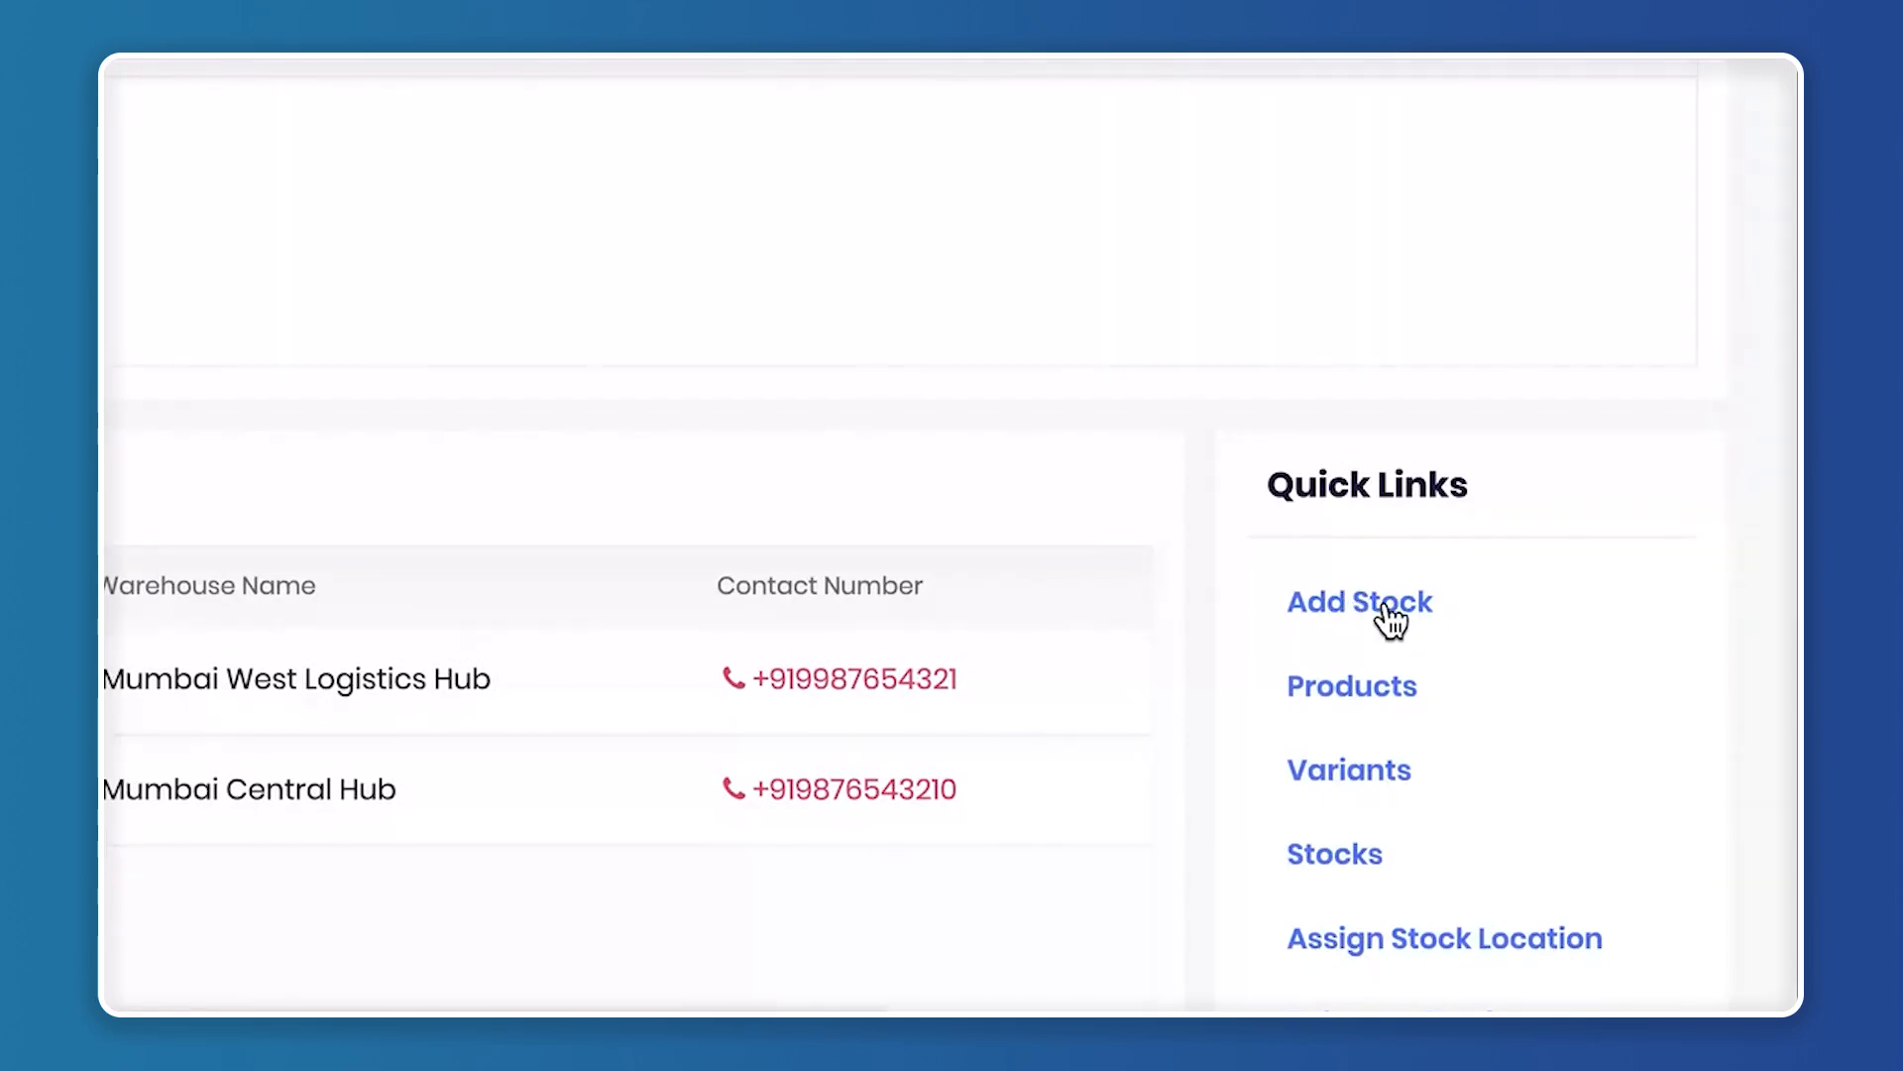
left_click(1386, 608)
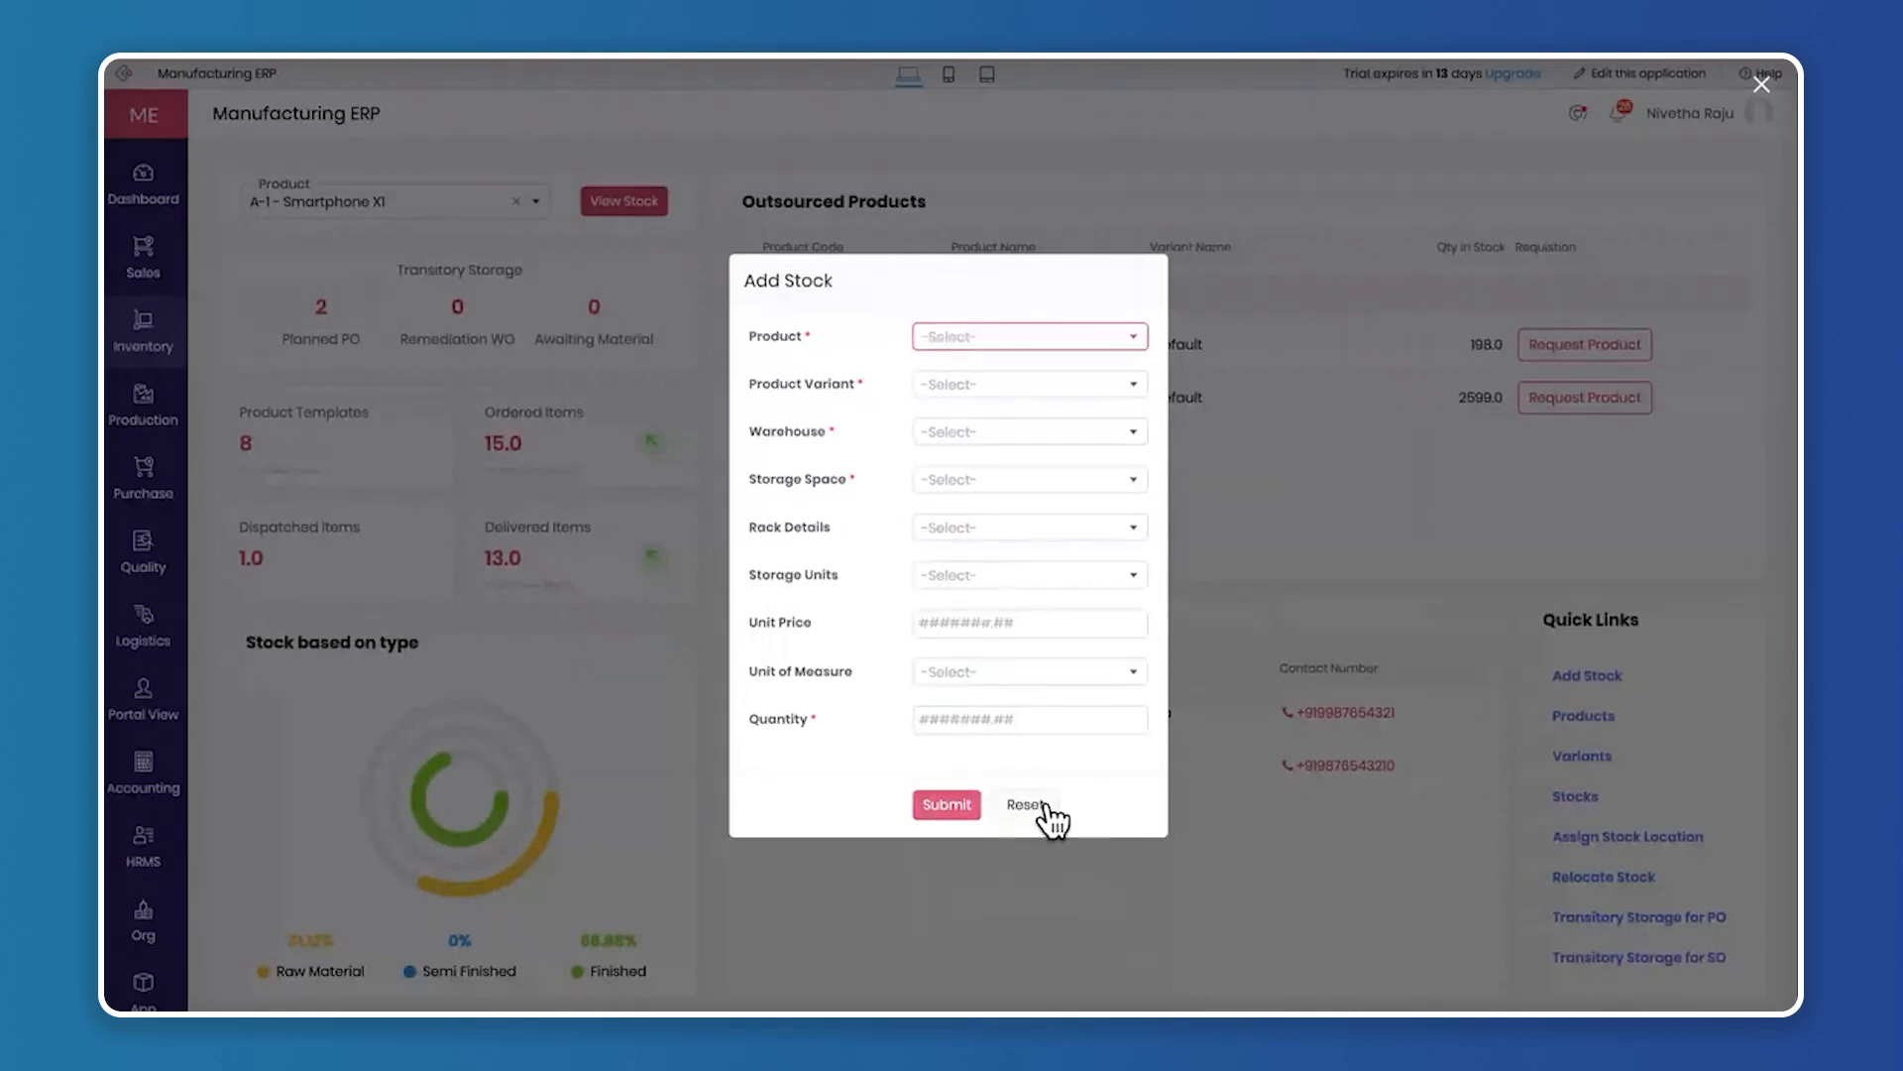
left_click(1770, 81)
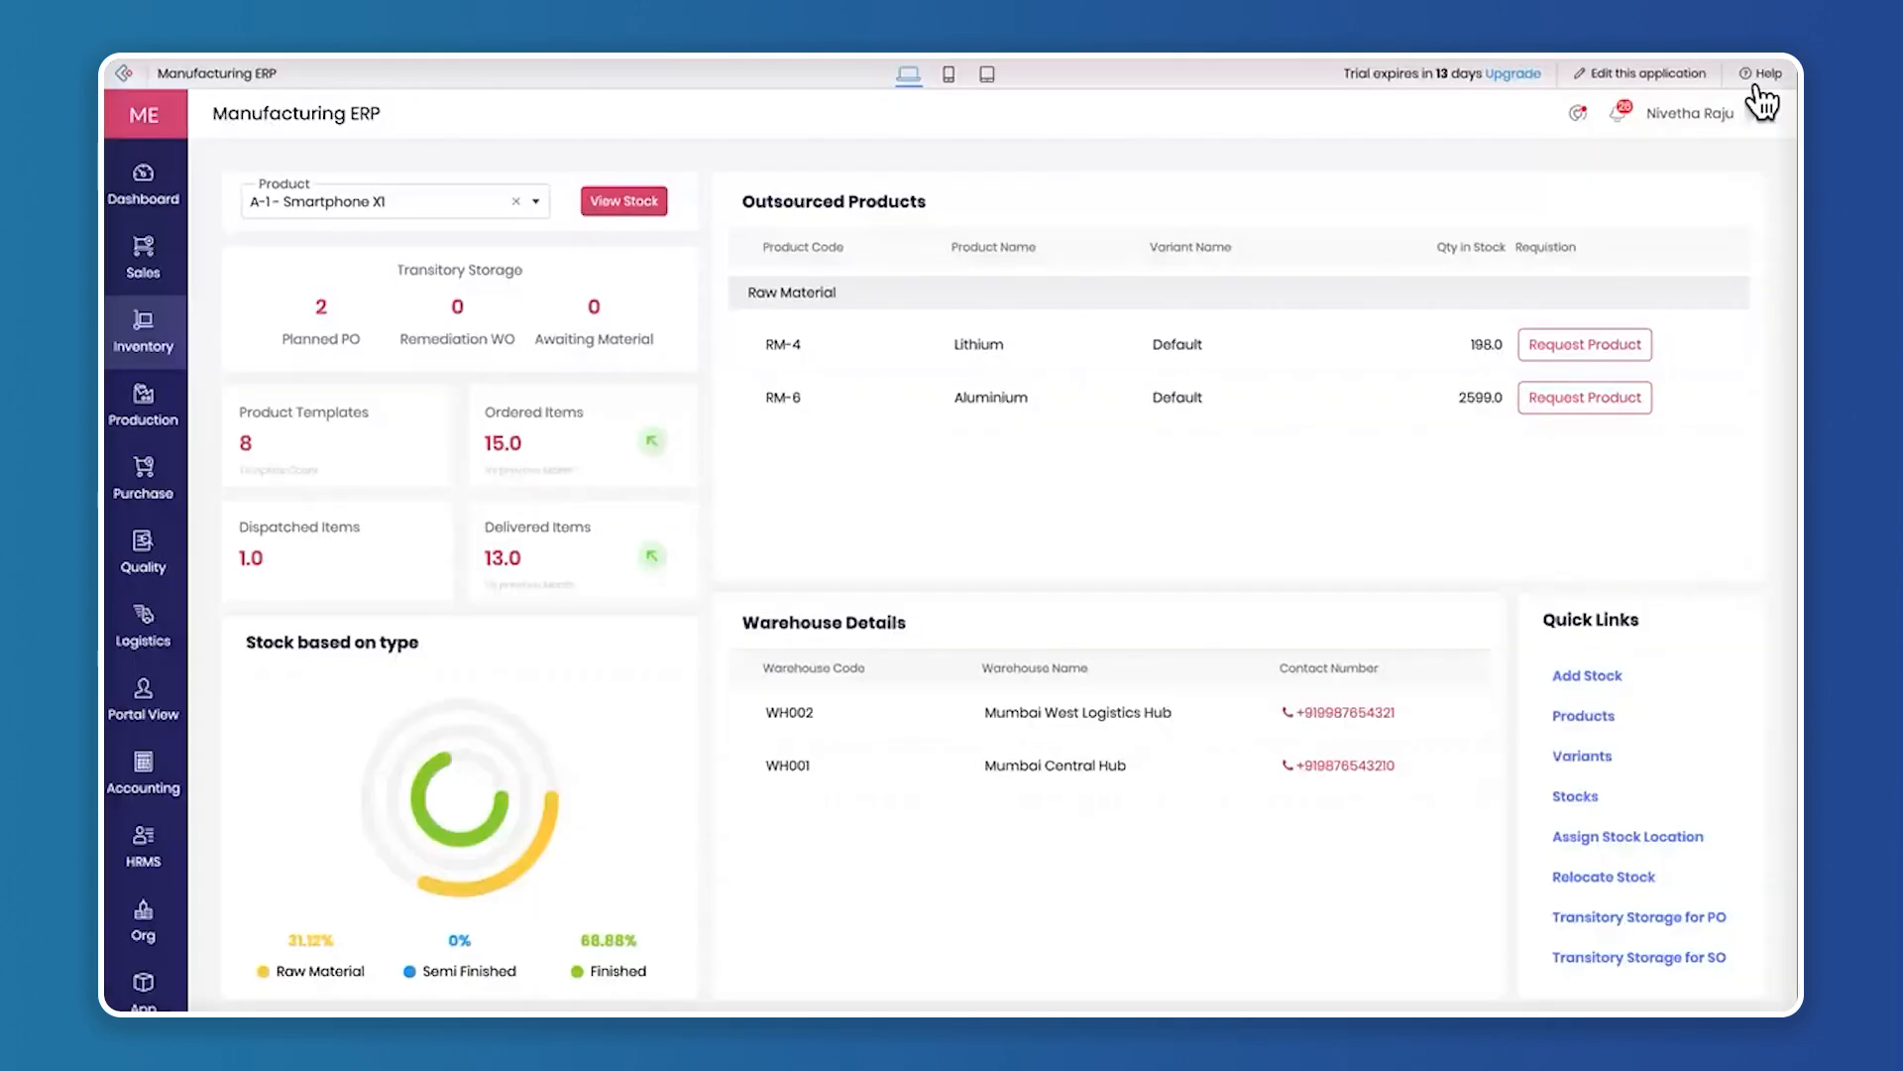
Start a new product record from the Products list and name it Smart LED TV
left_click(1602, 719)
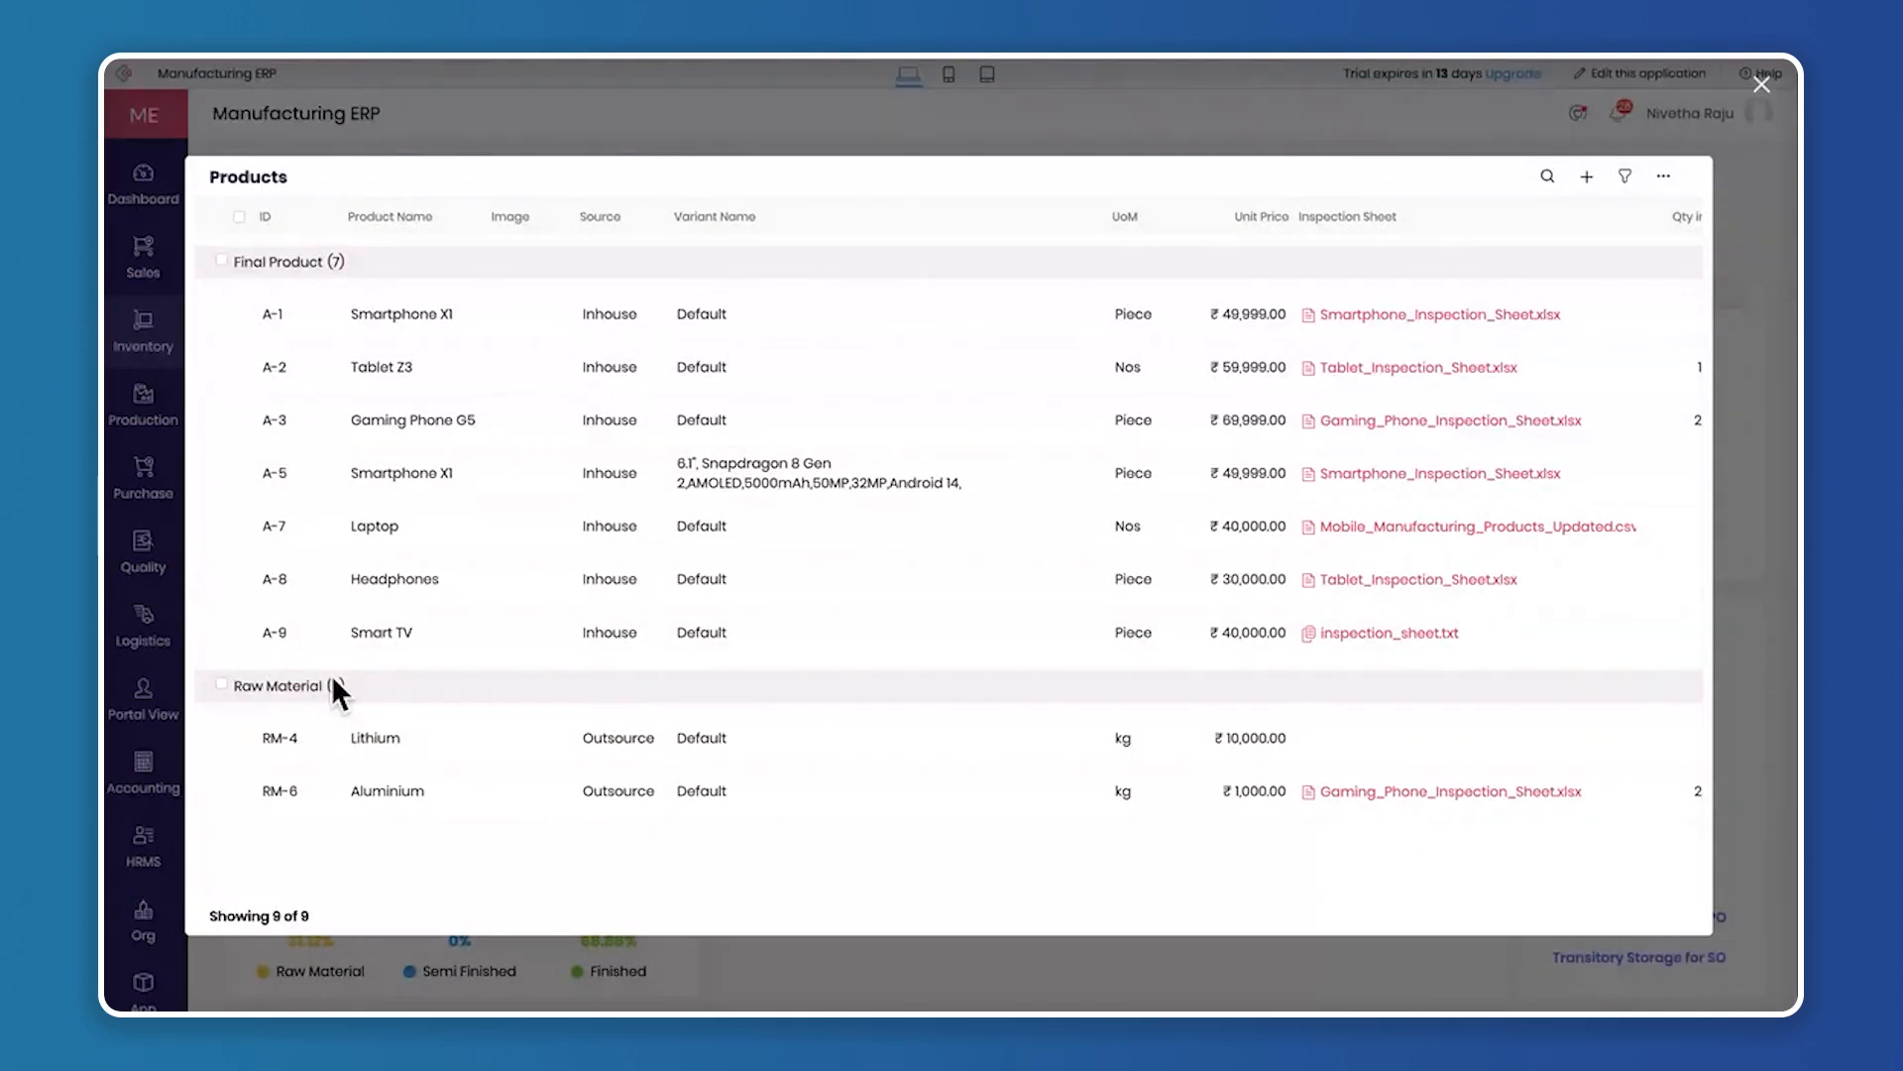
left_click(1587, 178)
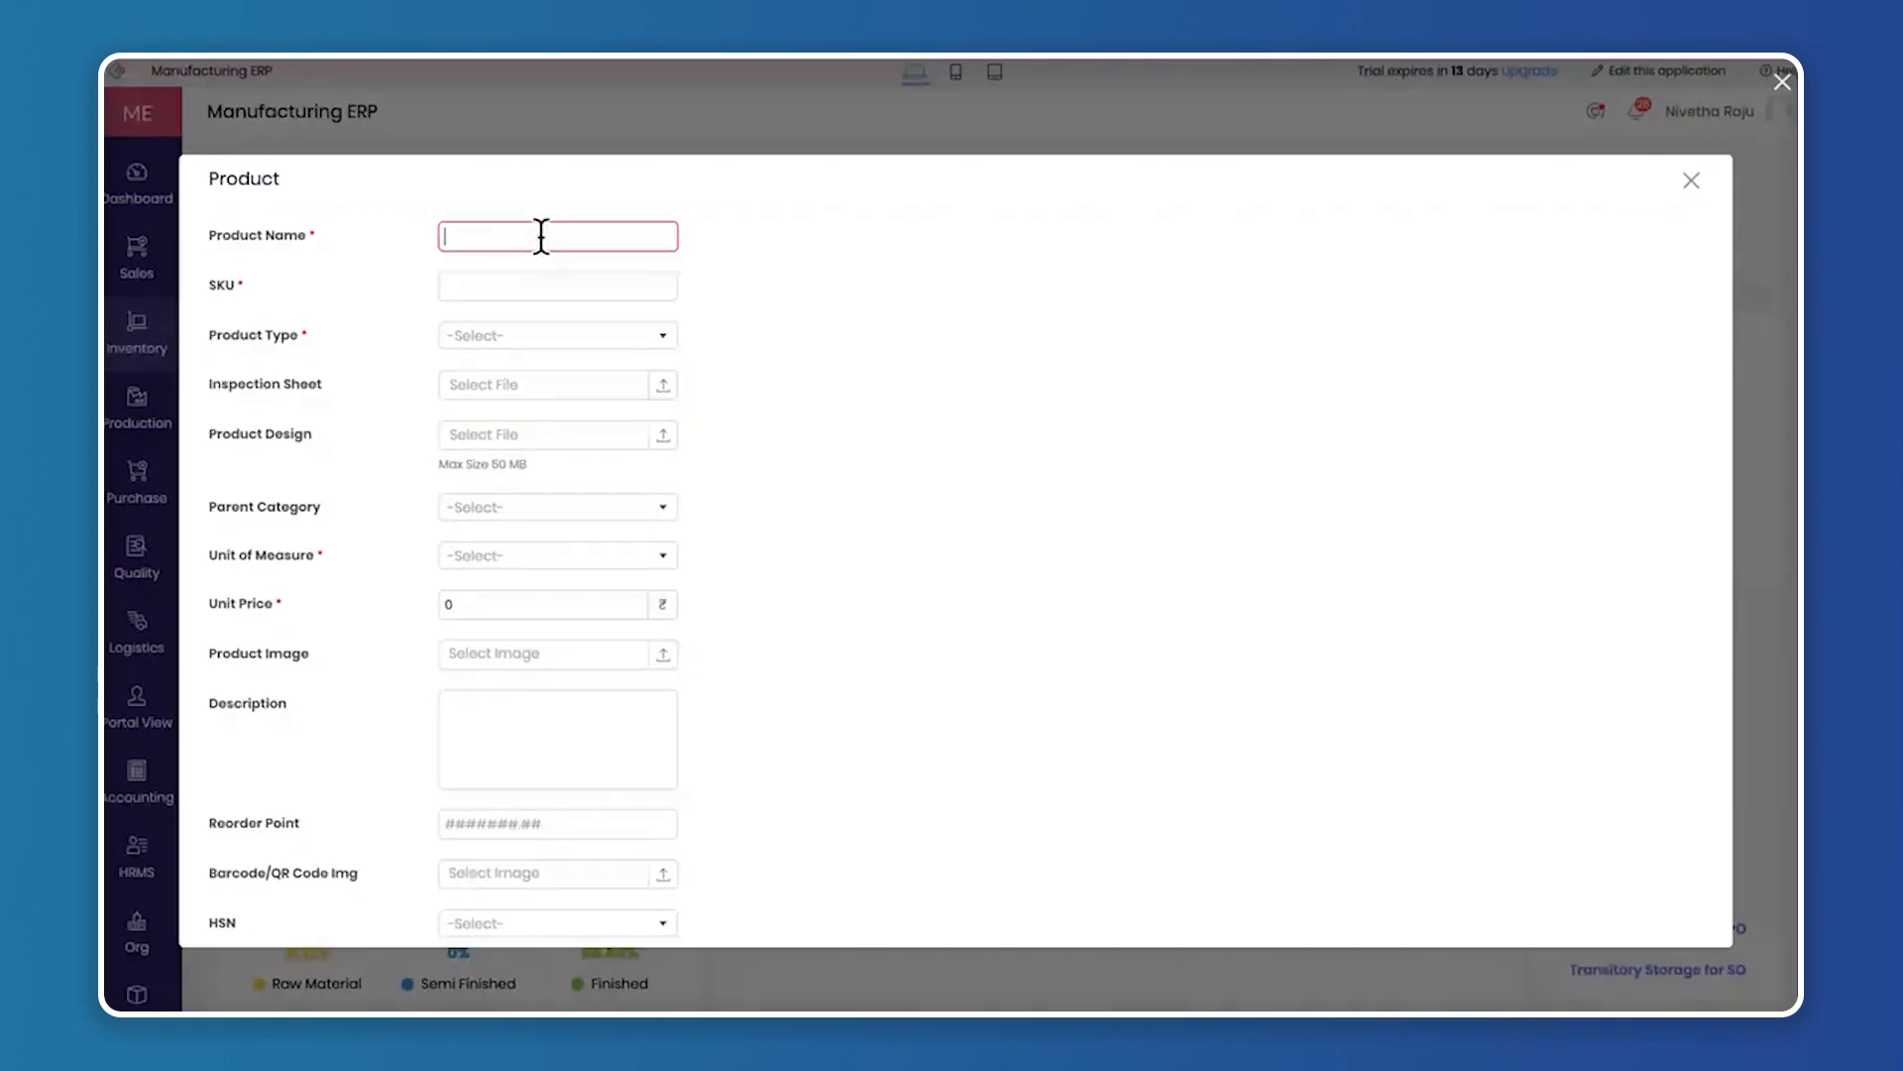
scroll(381, 657, "down", 3)
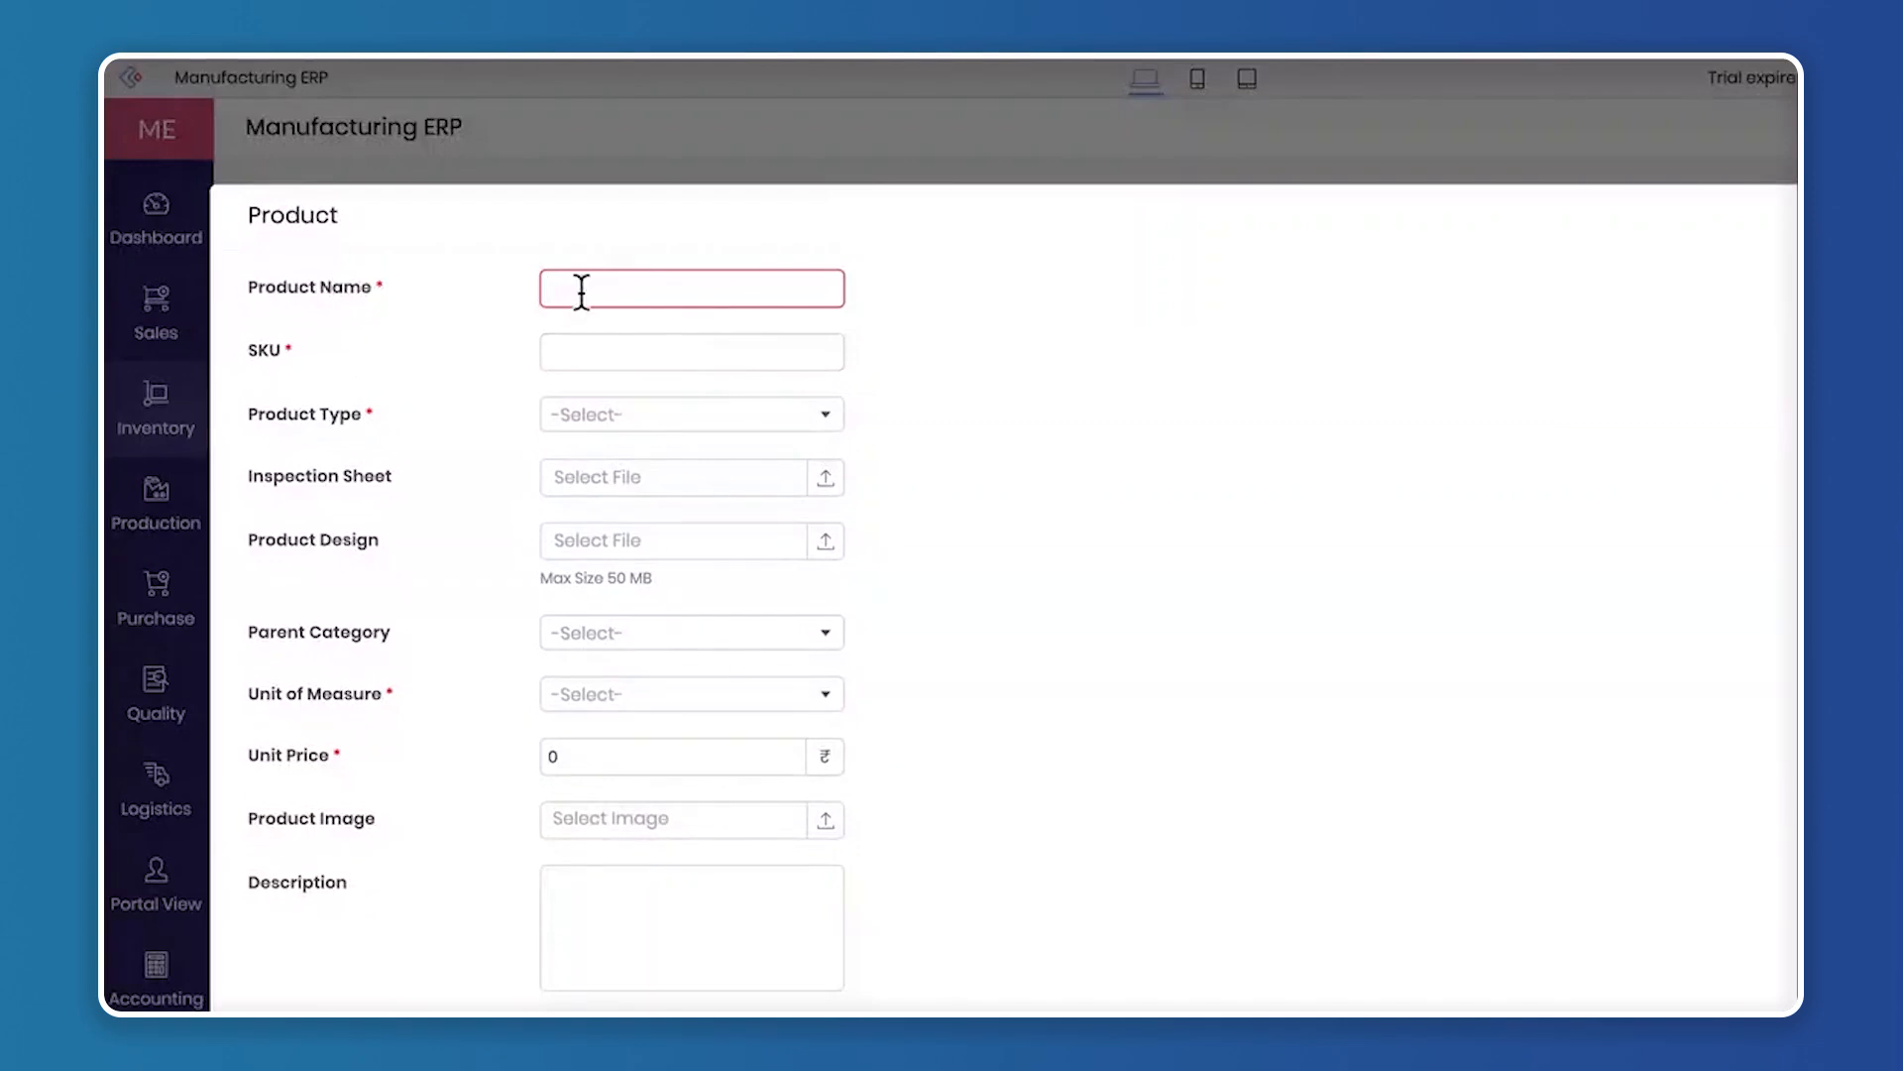
key("Caps_Lock")
type("Smart LED")
key("Caps_Lock")
type("TV")
Enter ZY-9876 as the product's SKU and set its product type to Final Product
left_click(641, 349)
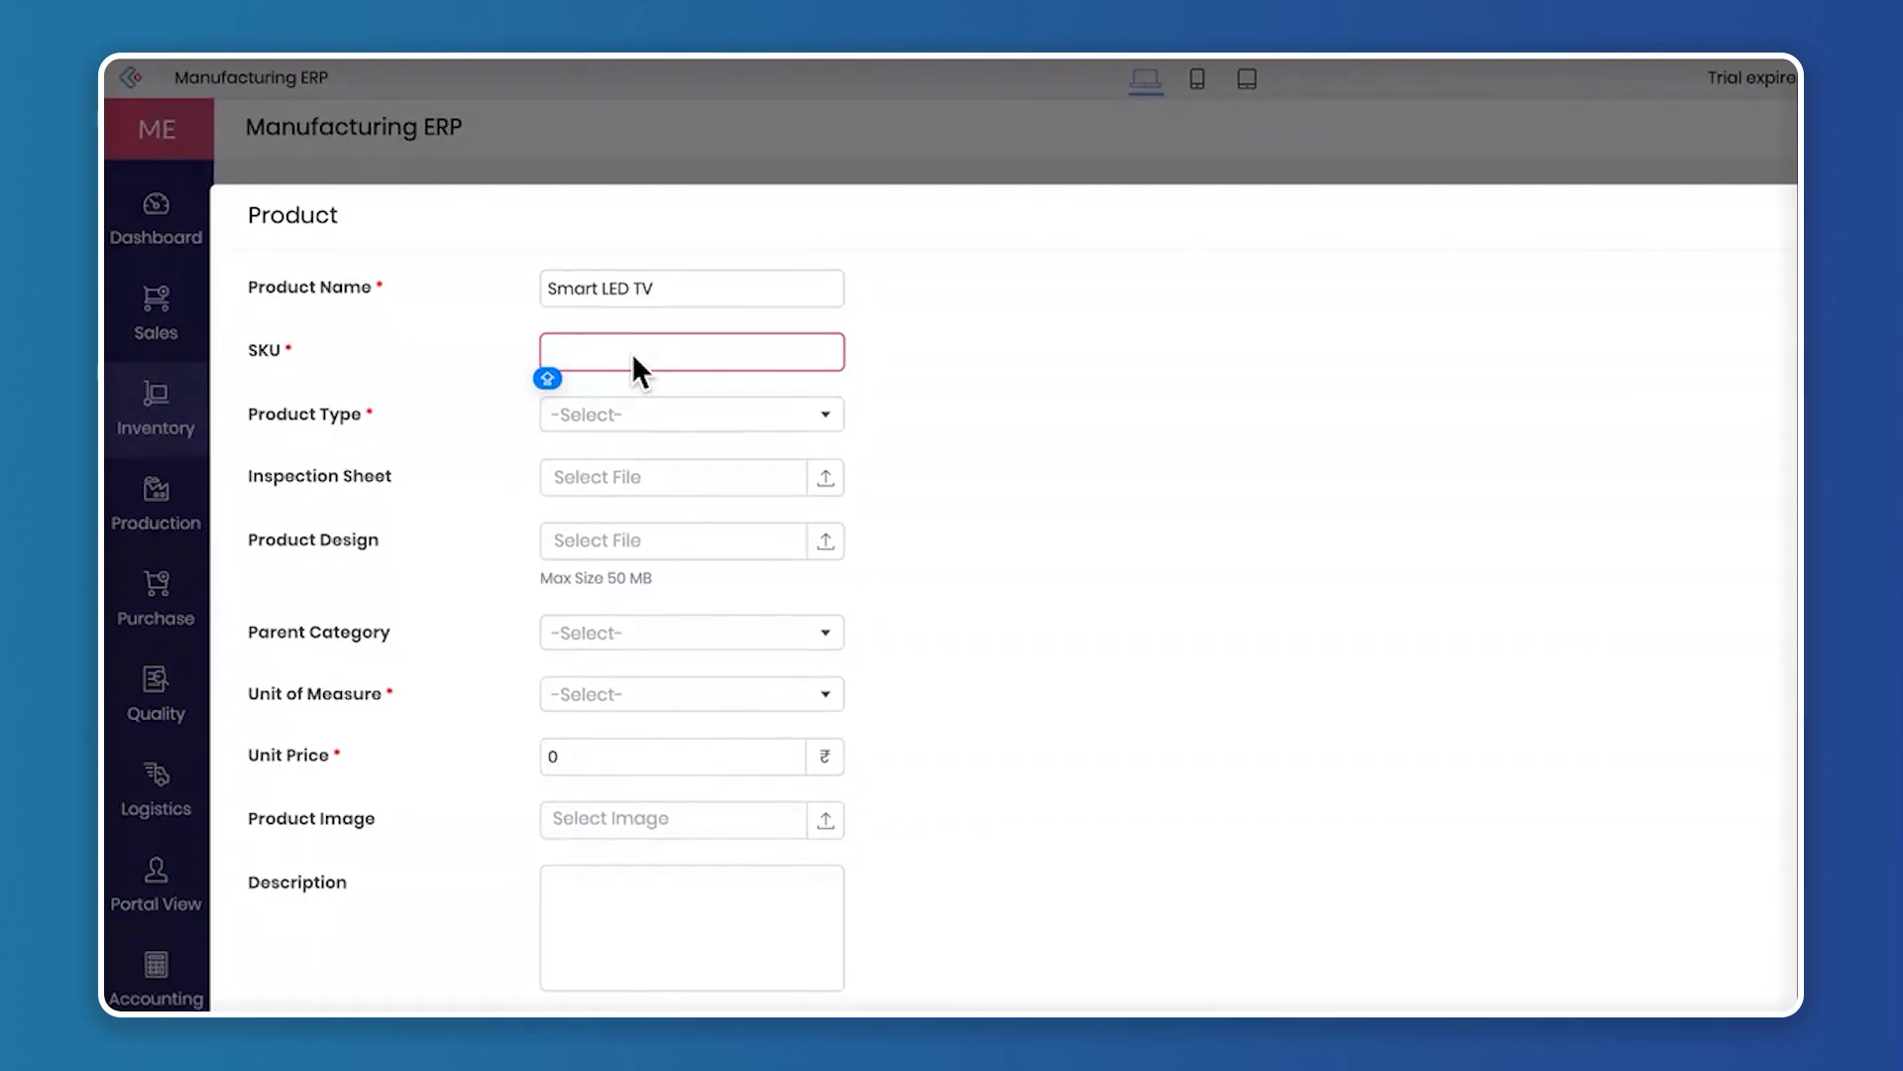
type("ZY-123")
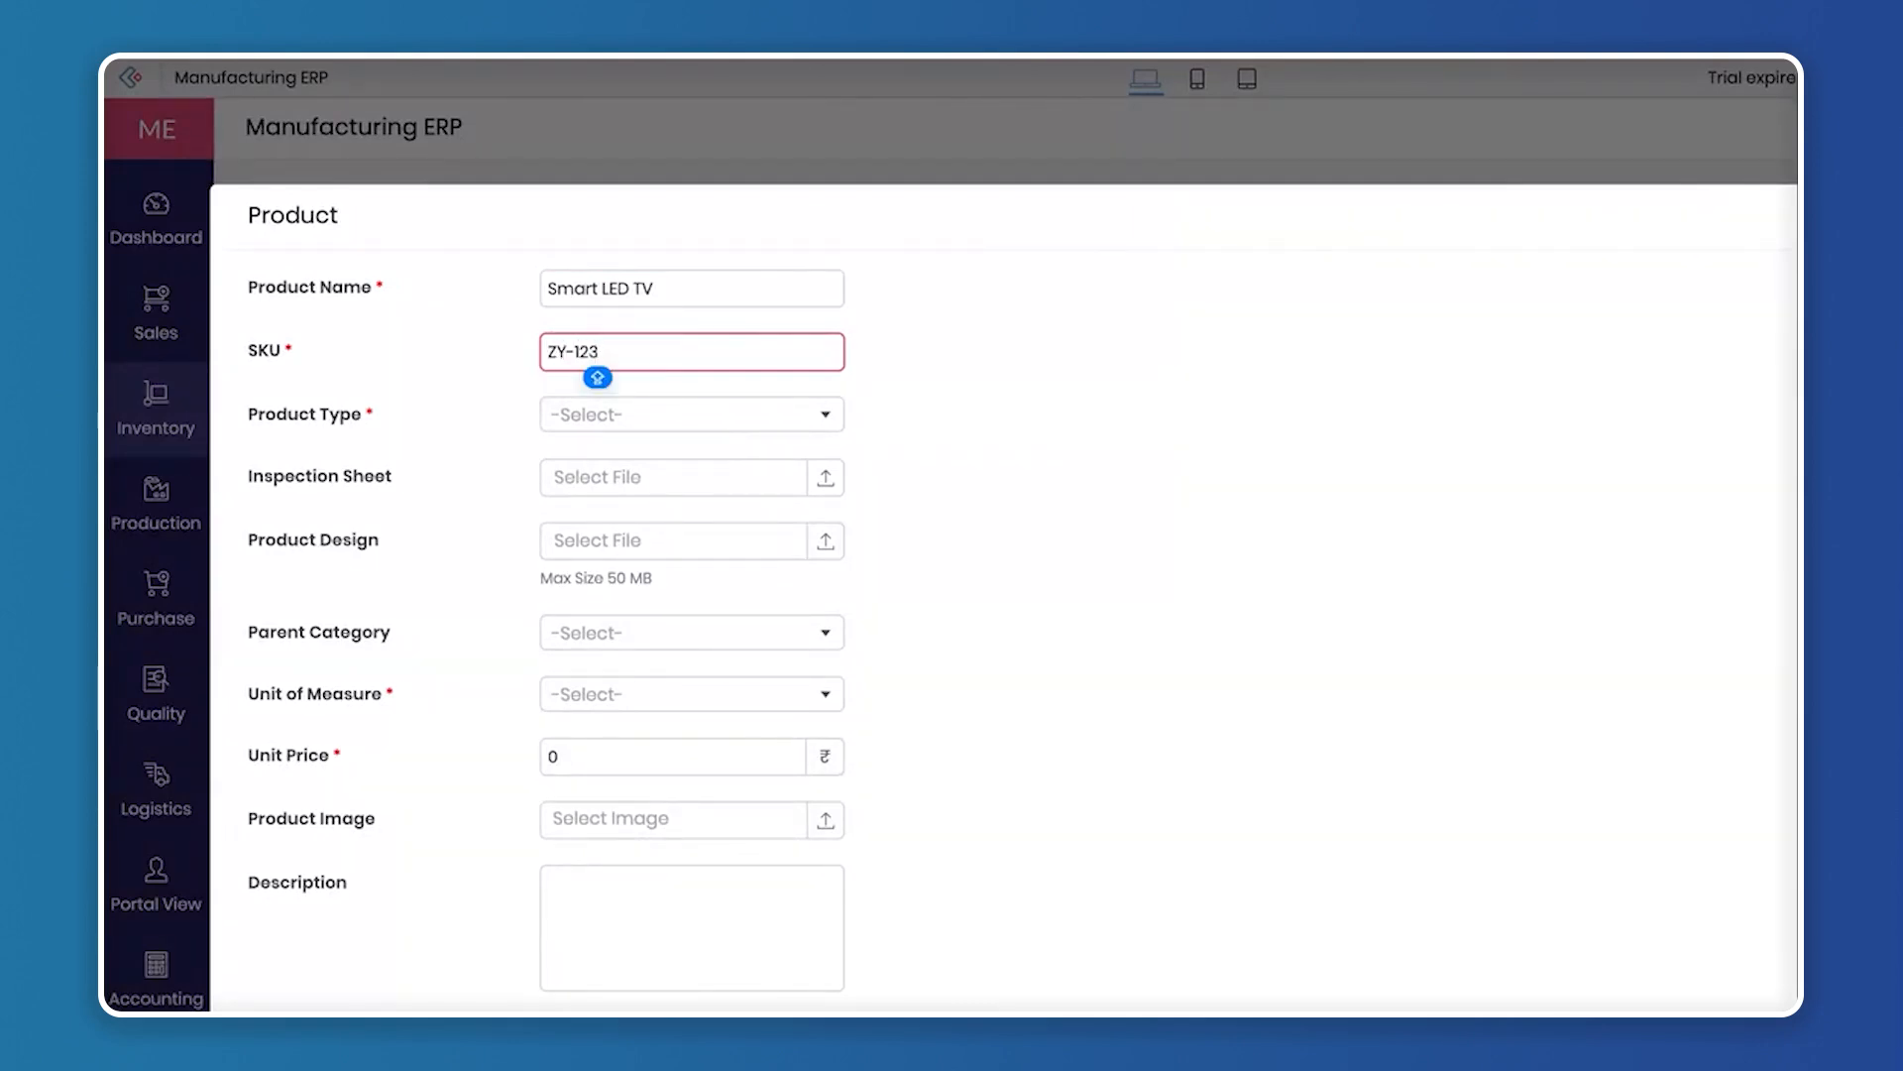
key("BackSpace")
key("BackSpace")
key("BackSpace")
type("9876")
left_click(670, 409)
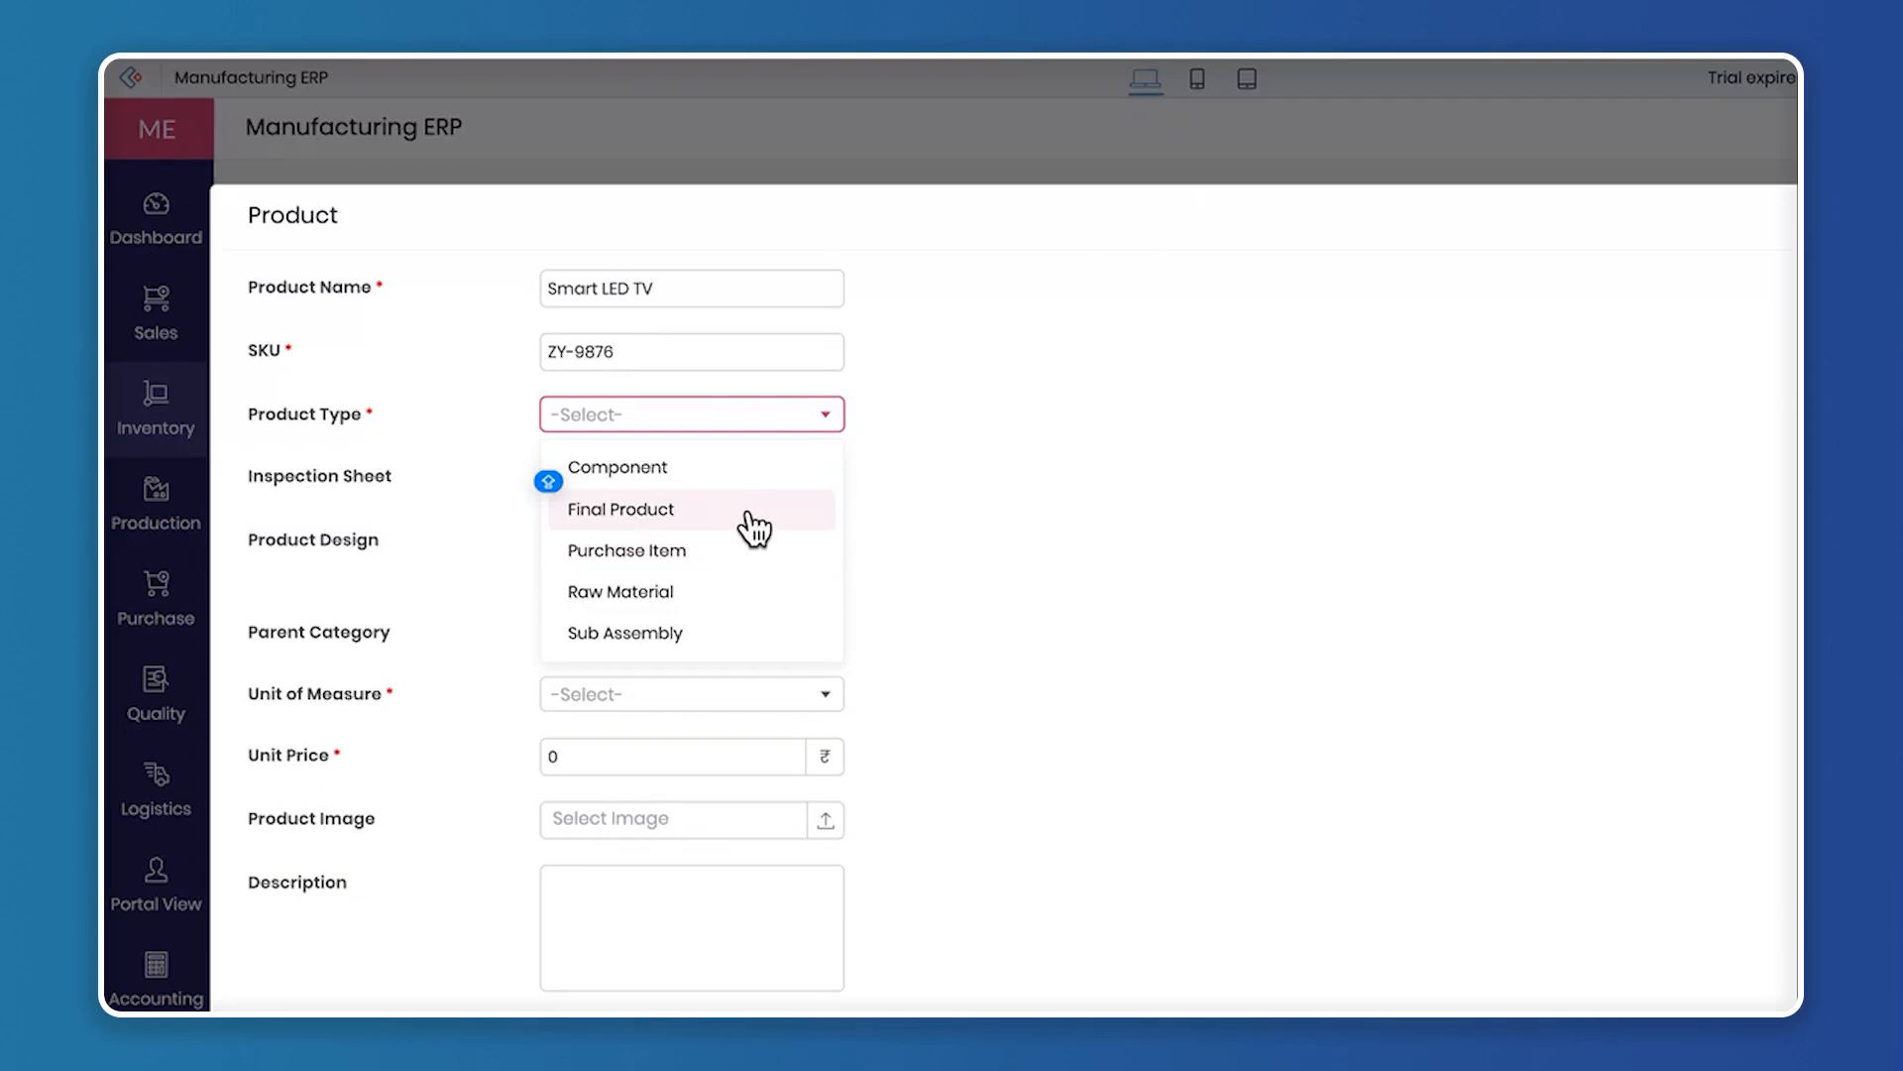
left_click(748, 514)
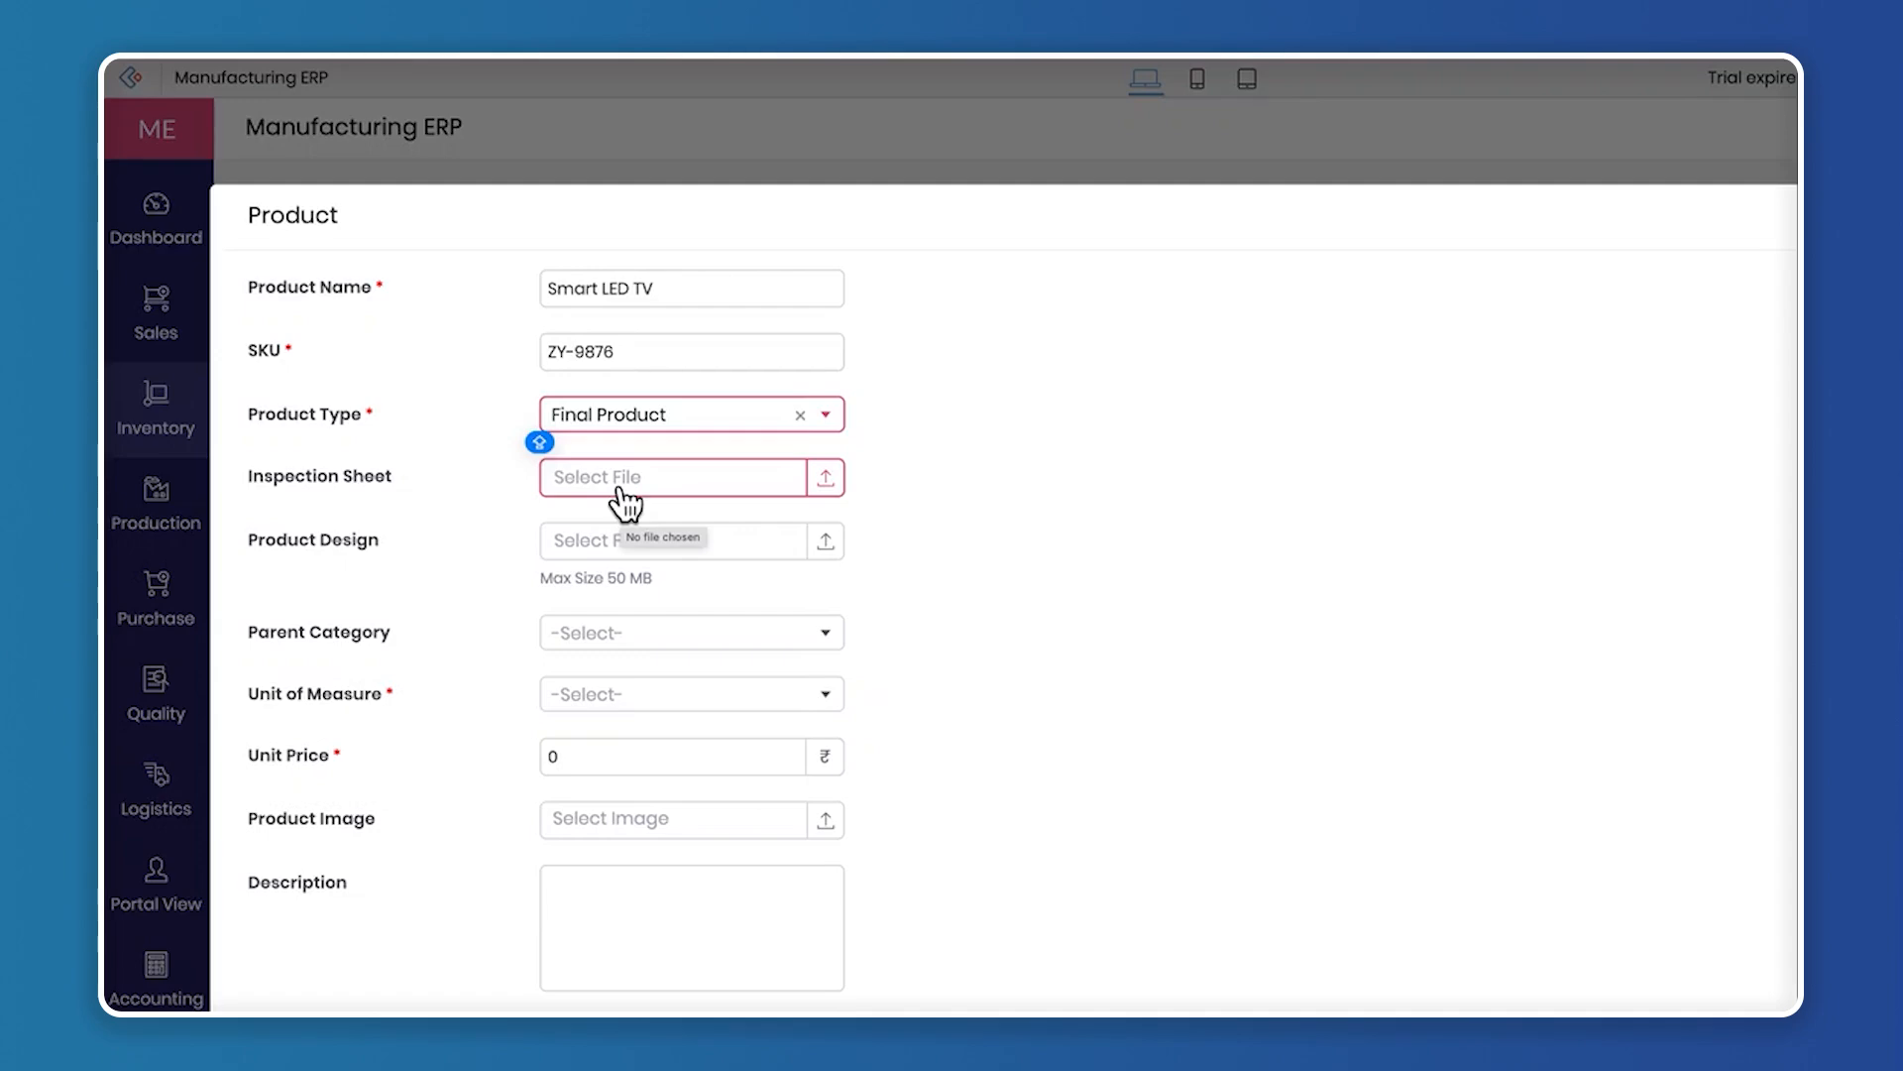
Attach inspection_sheet.txt from the Orange-tagged files as the product's inspection sheet
left_click(827, 480)
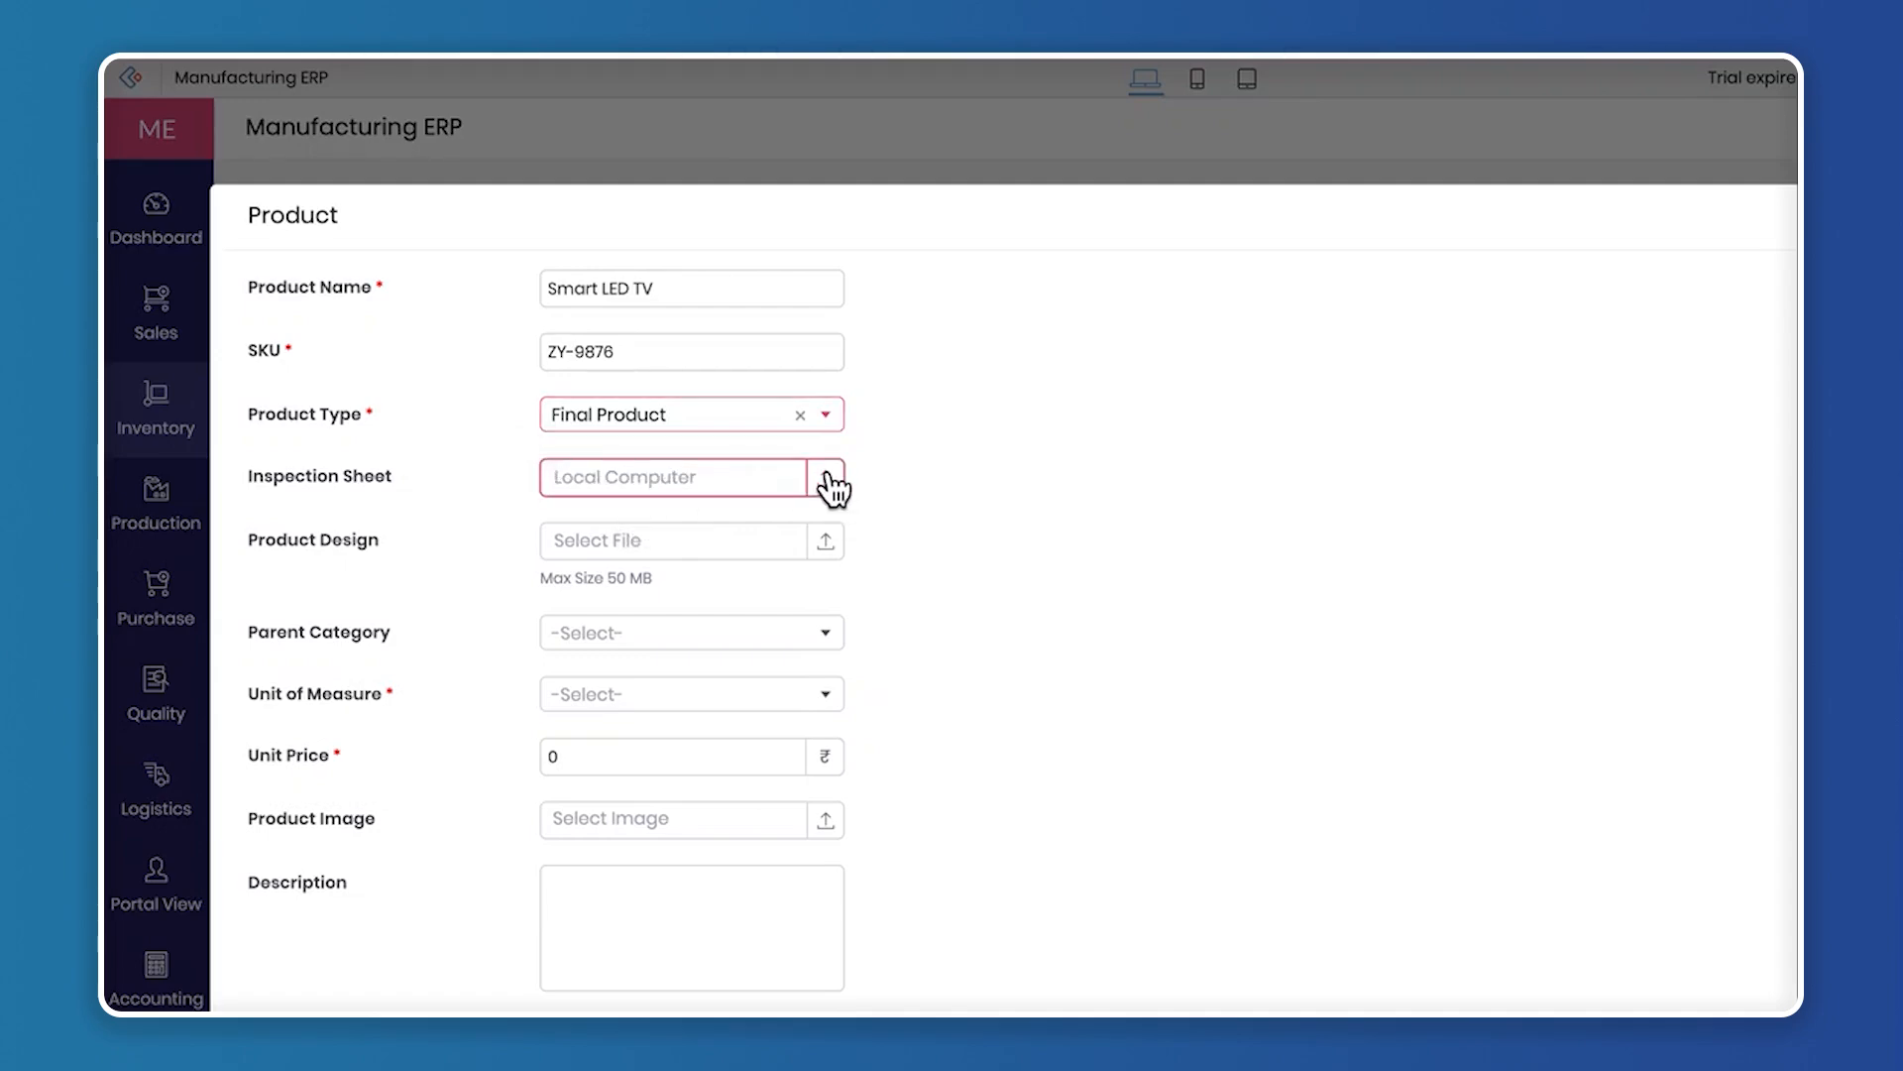
left_click(829, 480)
left_click(630, 653)
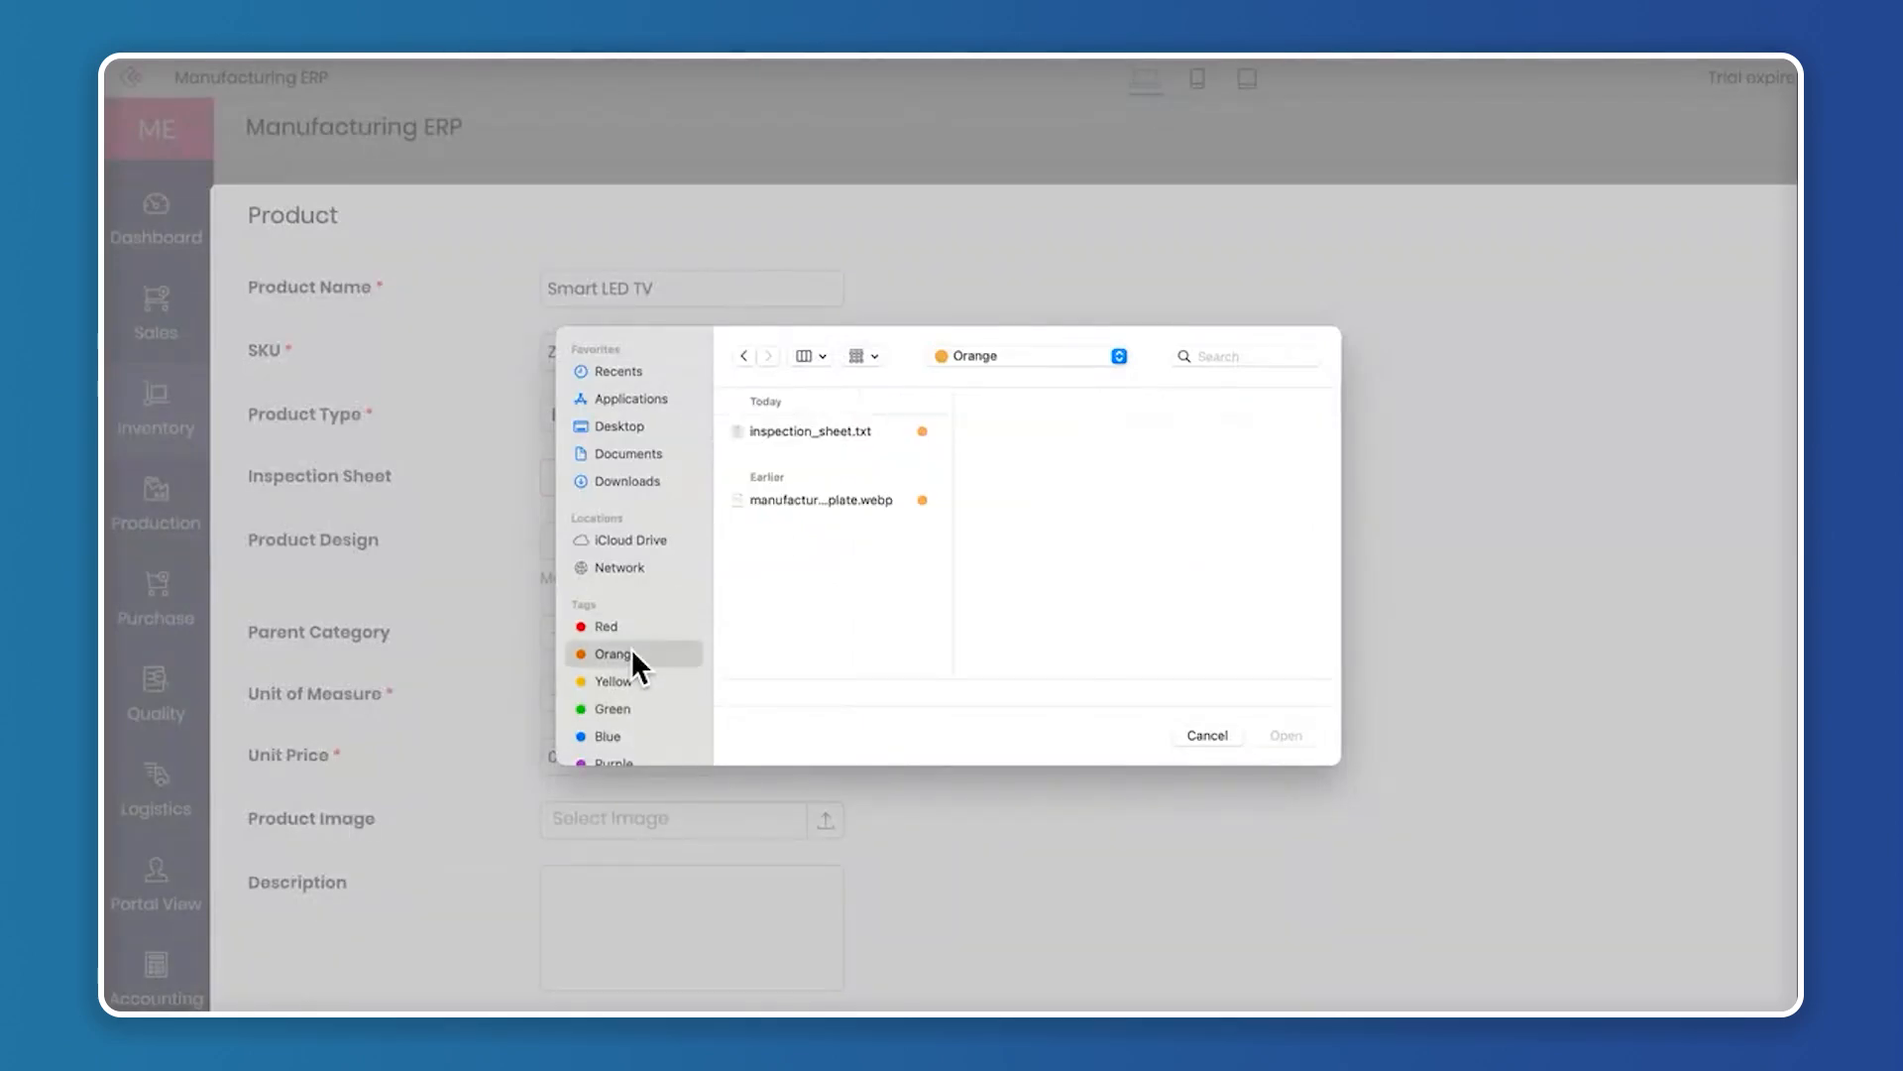
left_click(851, 432)
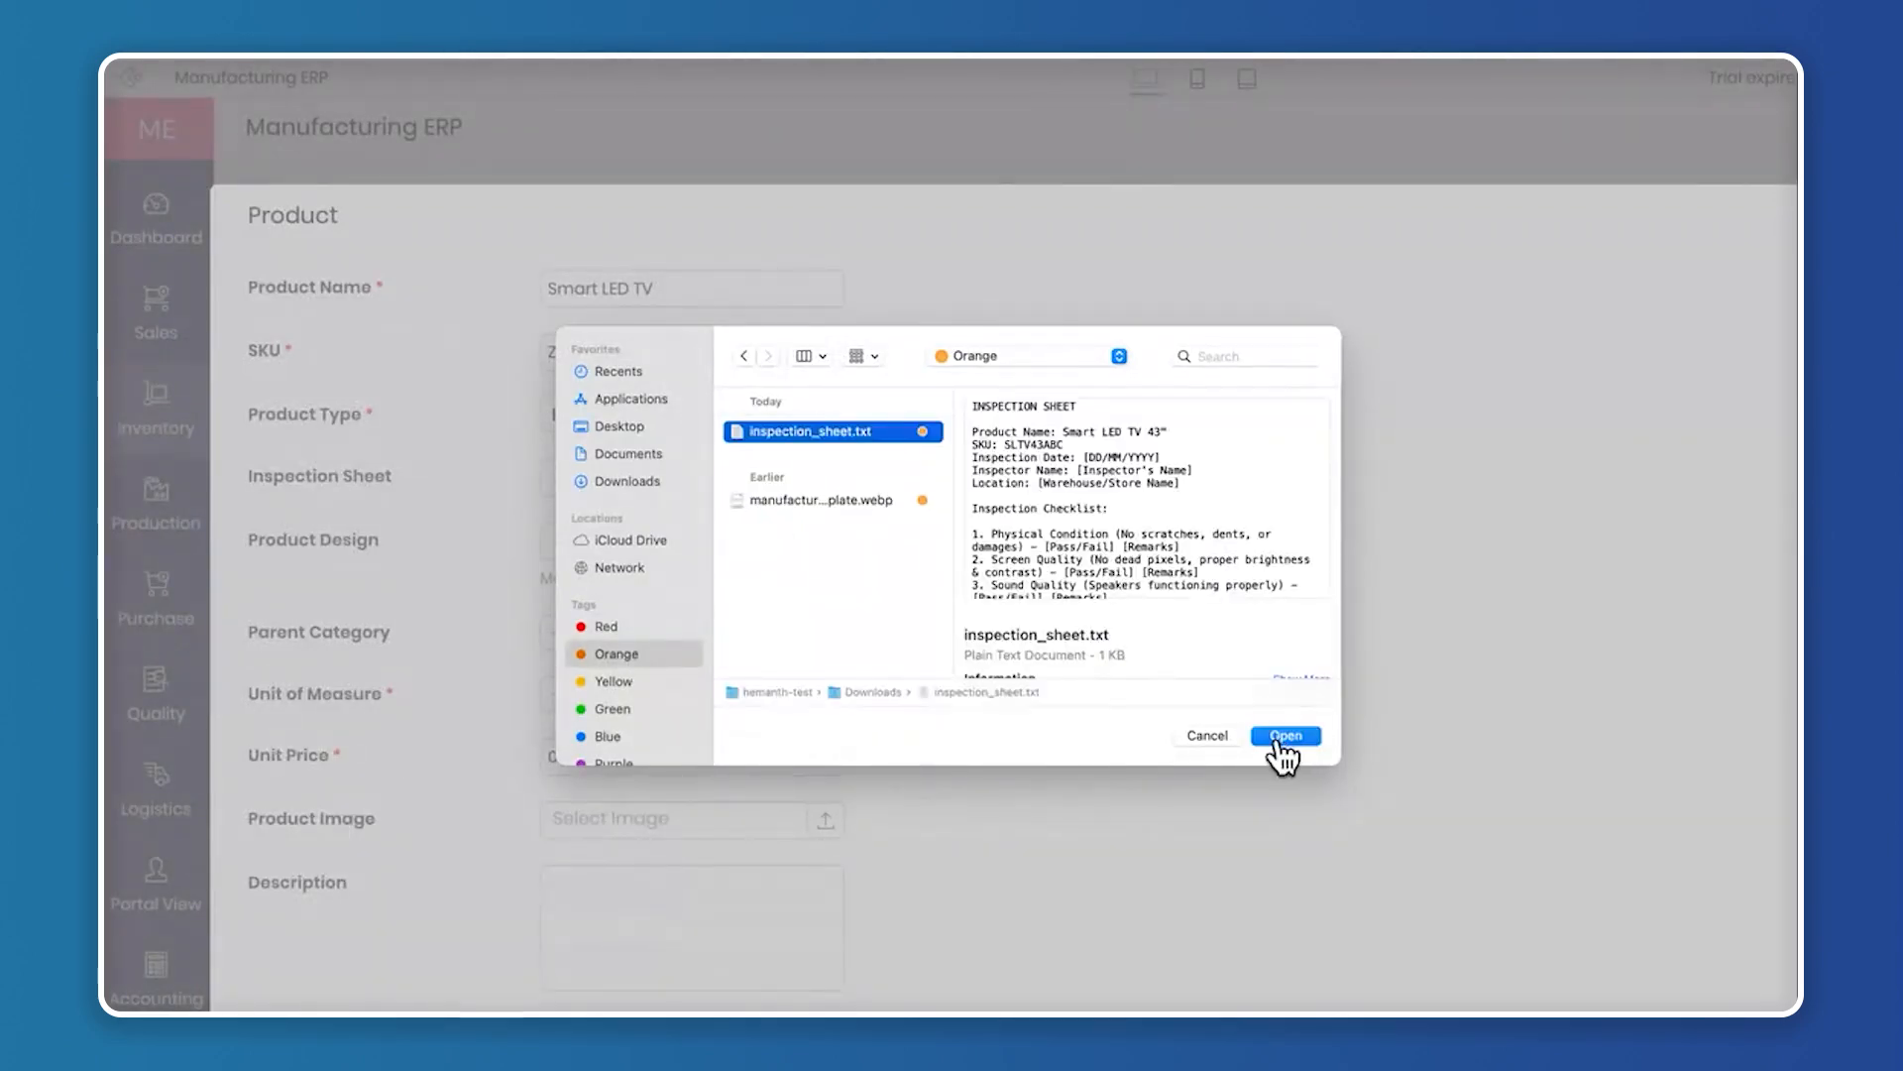
left_click(1284, 735)
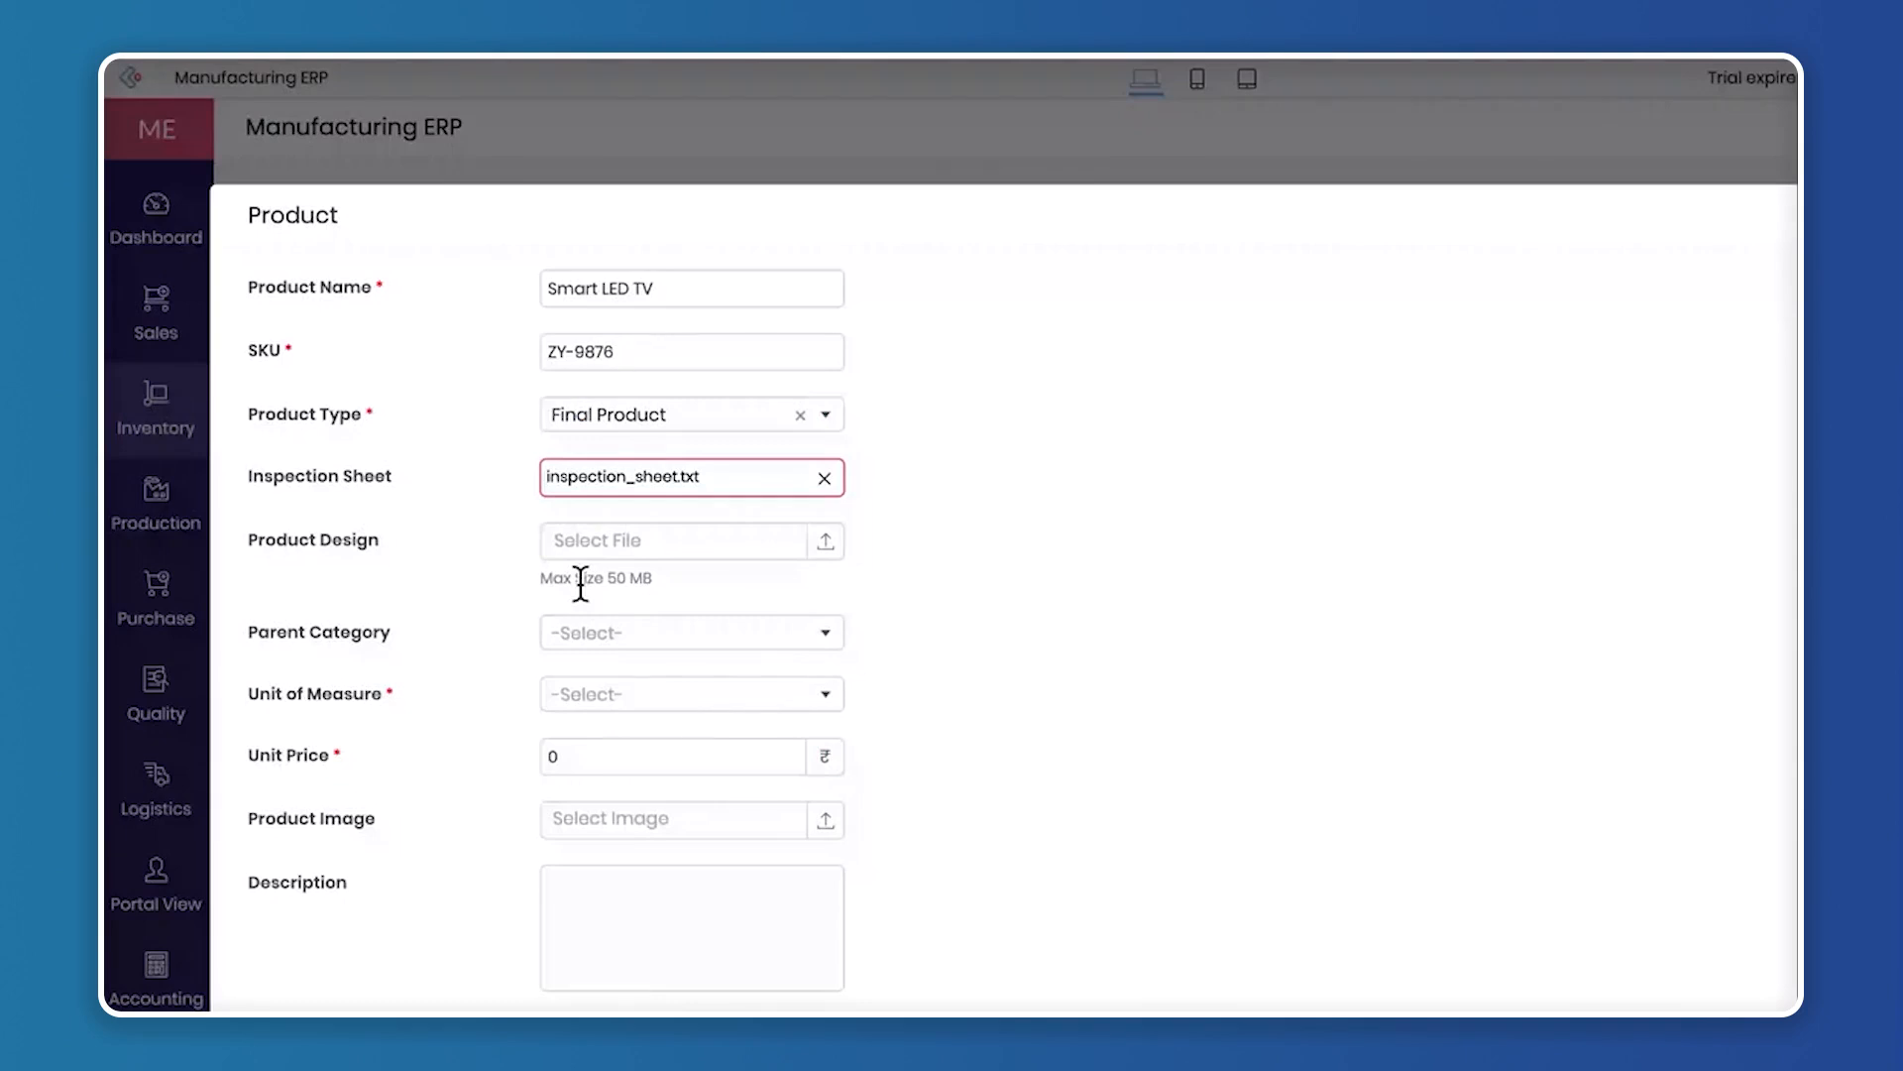
Set the product's parent category to Electronics
scroll(425, 421, "down", 2)
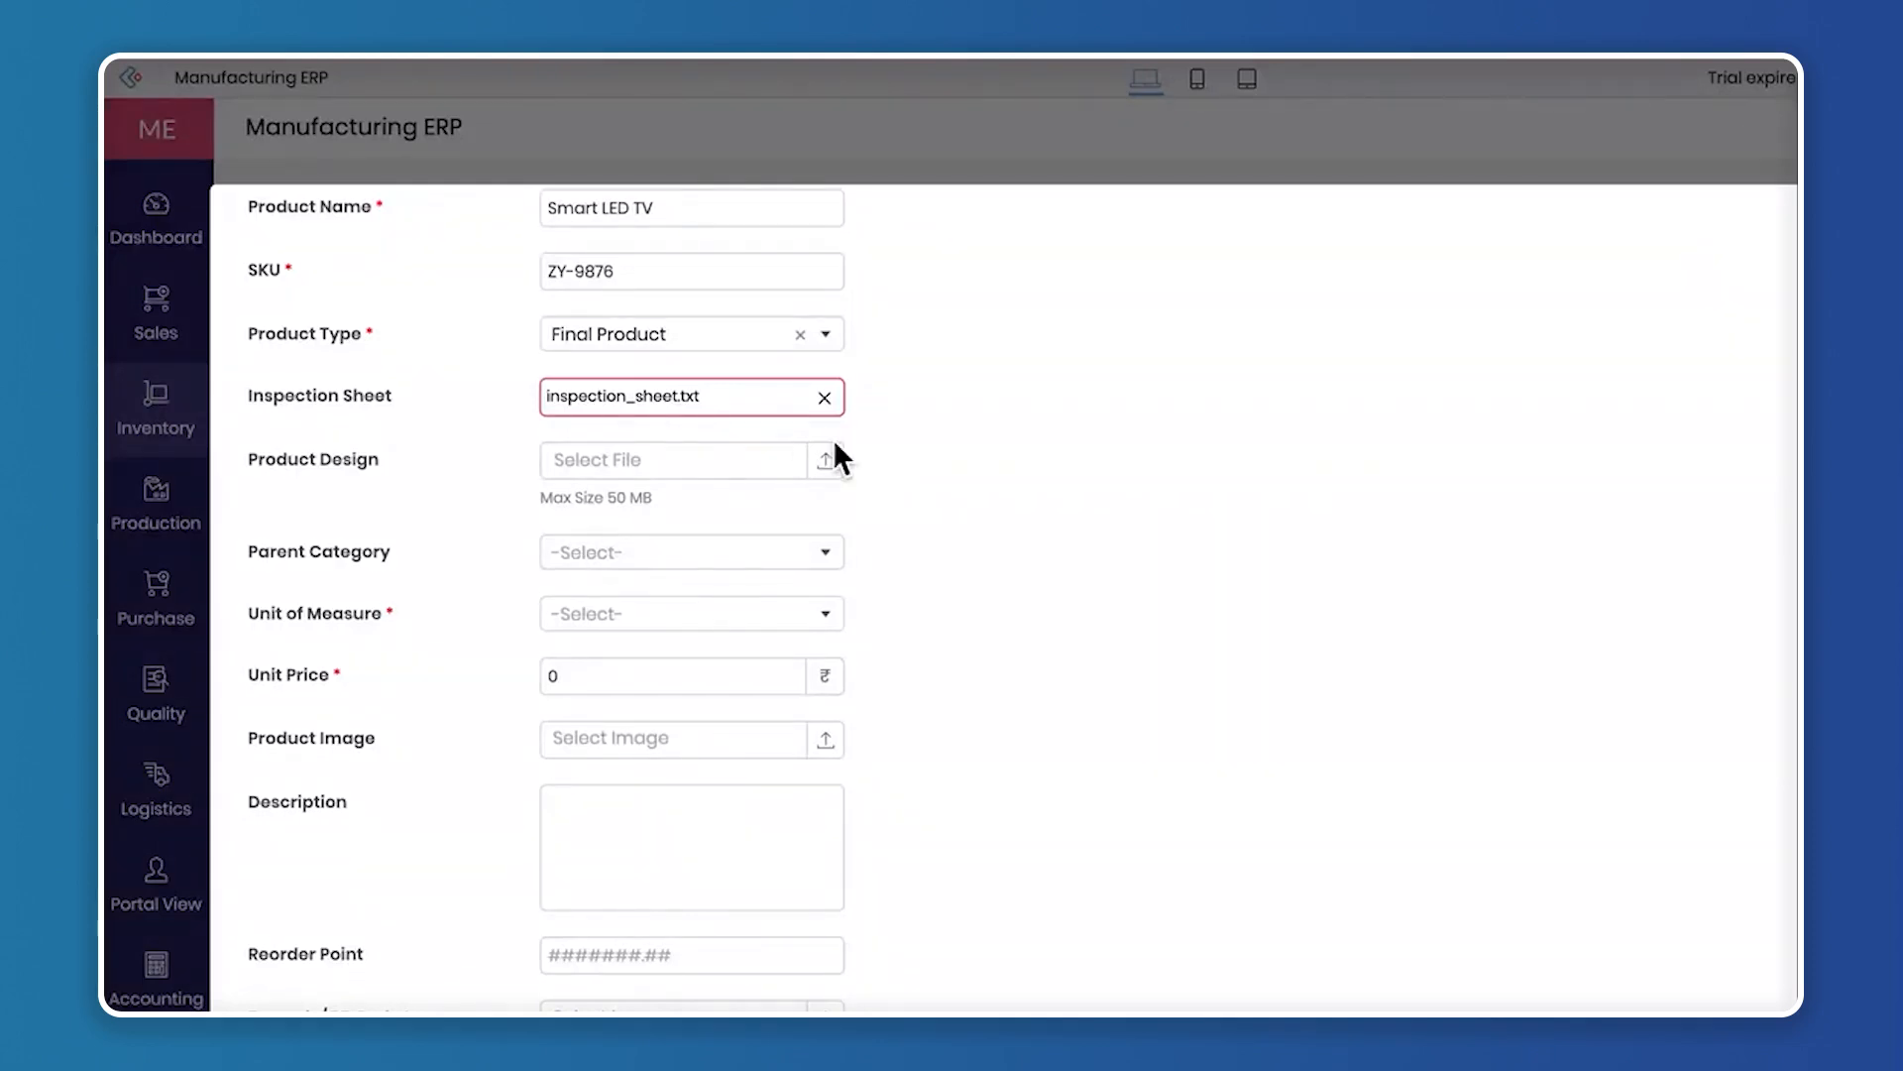
scroll(808, 501, "down", 2)
left_click_drag(249, 384, 389, 385)
left_click(716, 387)
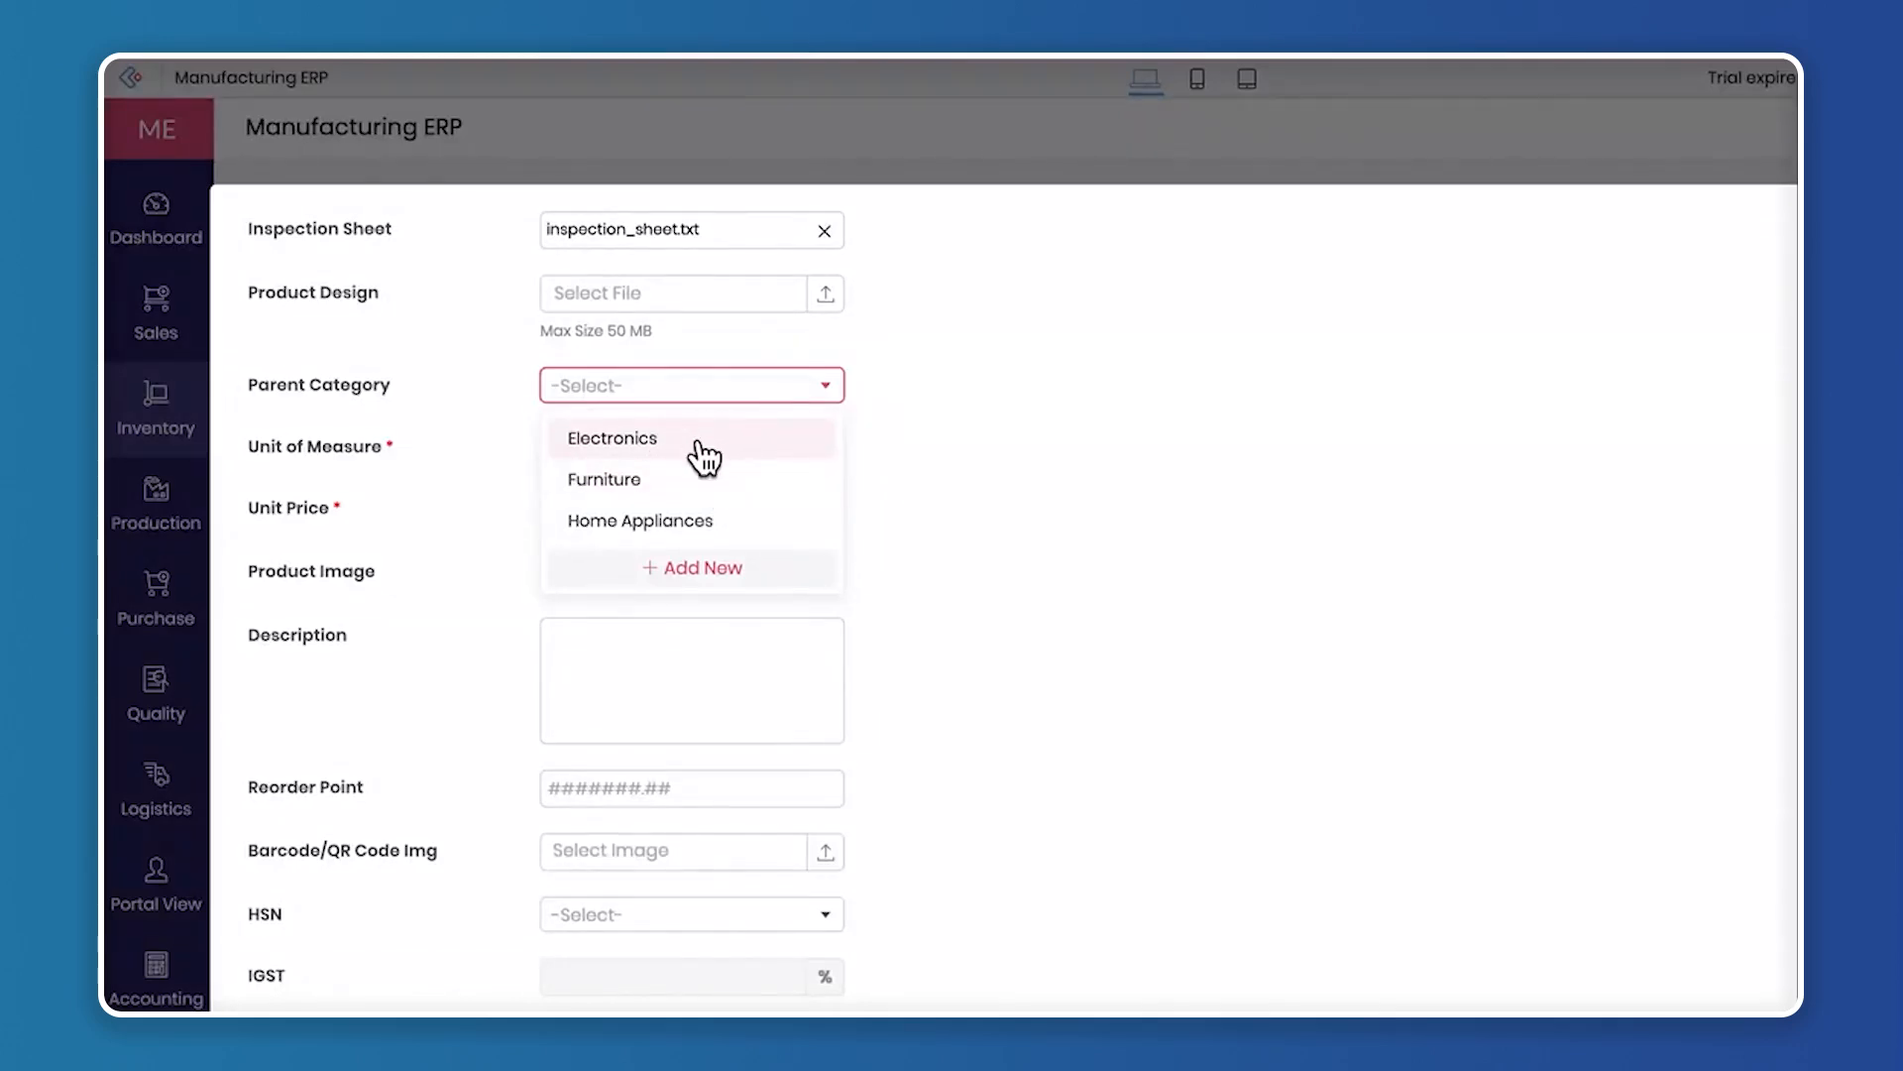
left_click(960, 455)
scroll(961, 455, "up", 5)
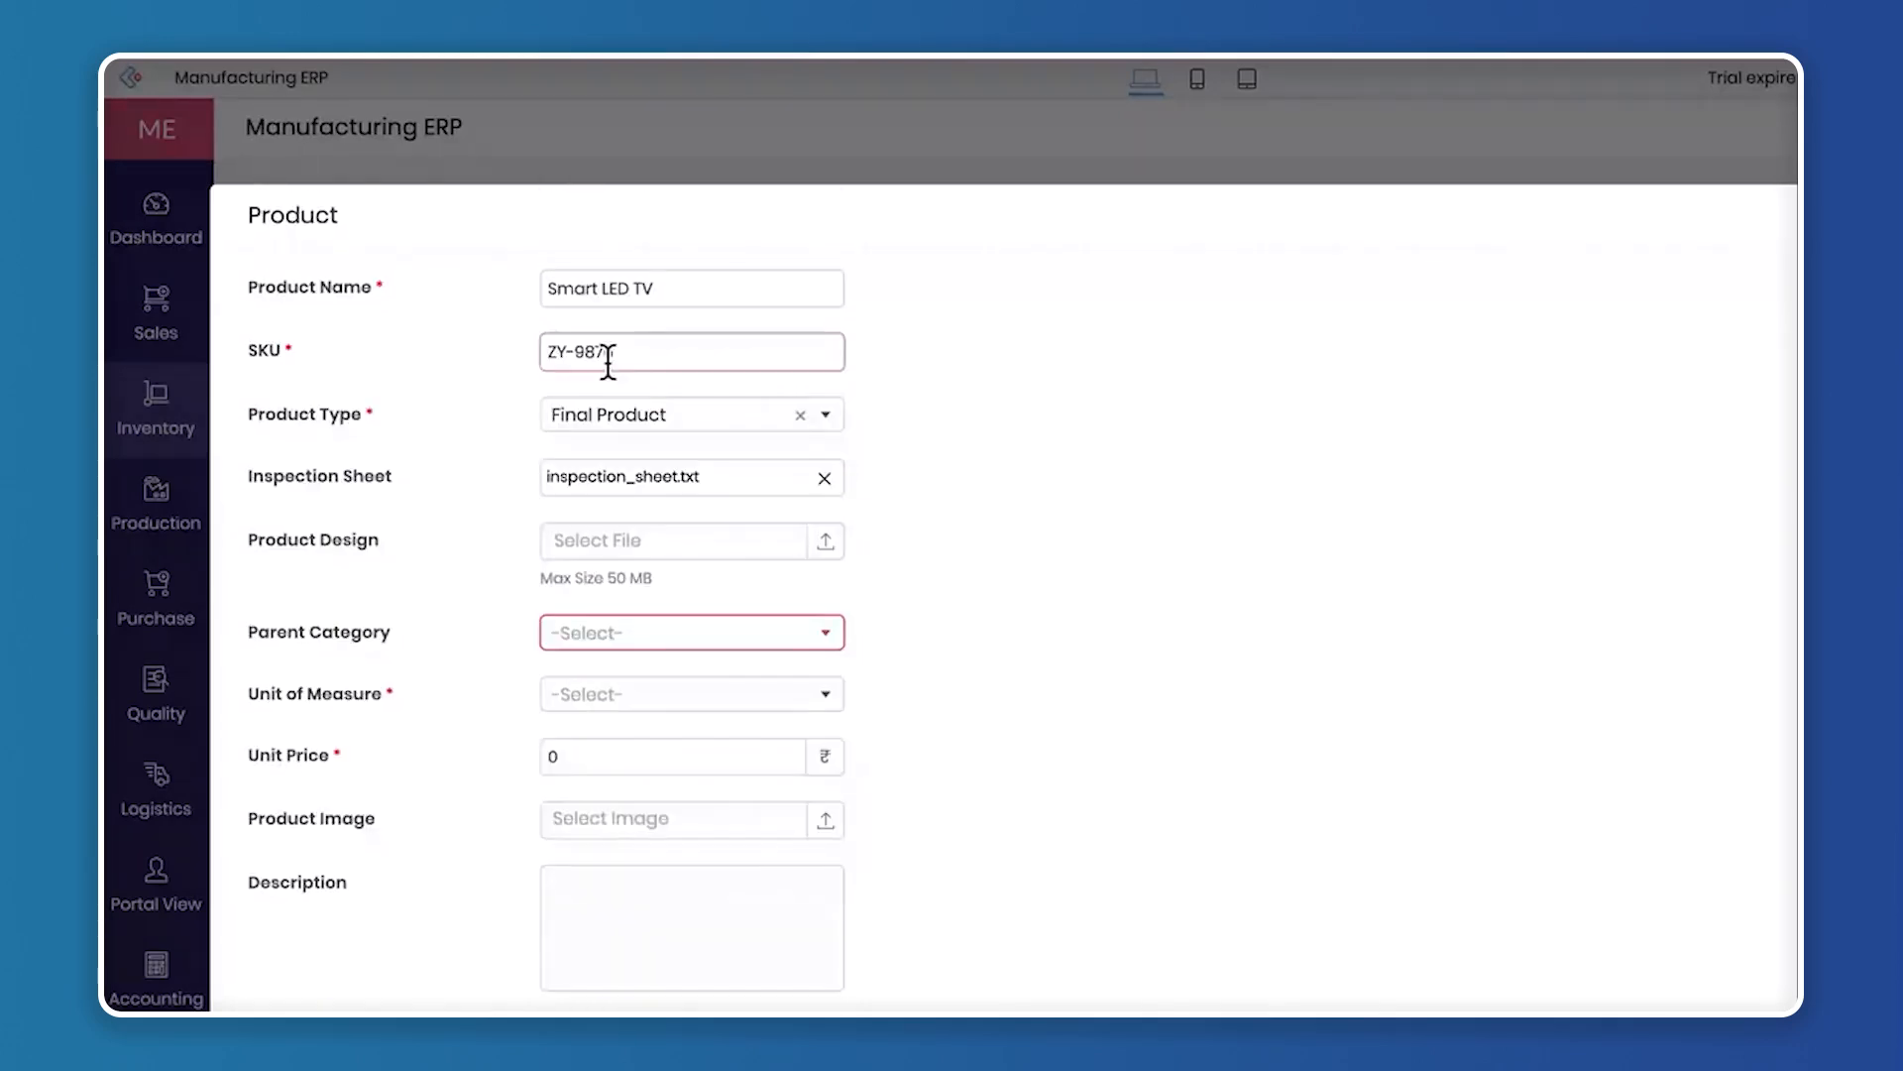
left_click(825, 632)
left_click(710, 683)
Bring up the form for adding a unit of measure, dismiss it unsaved, and set the product's unit to Piece
scroll(862, 688, "down", 3)
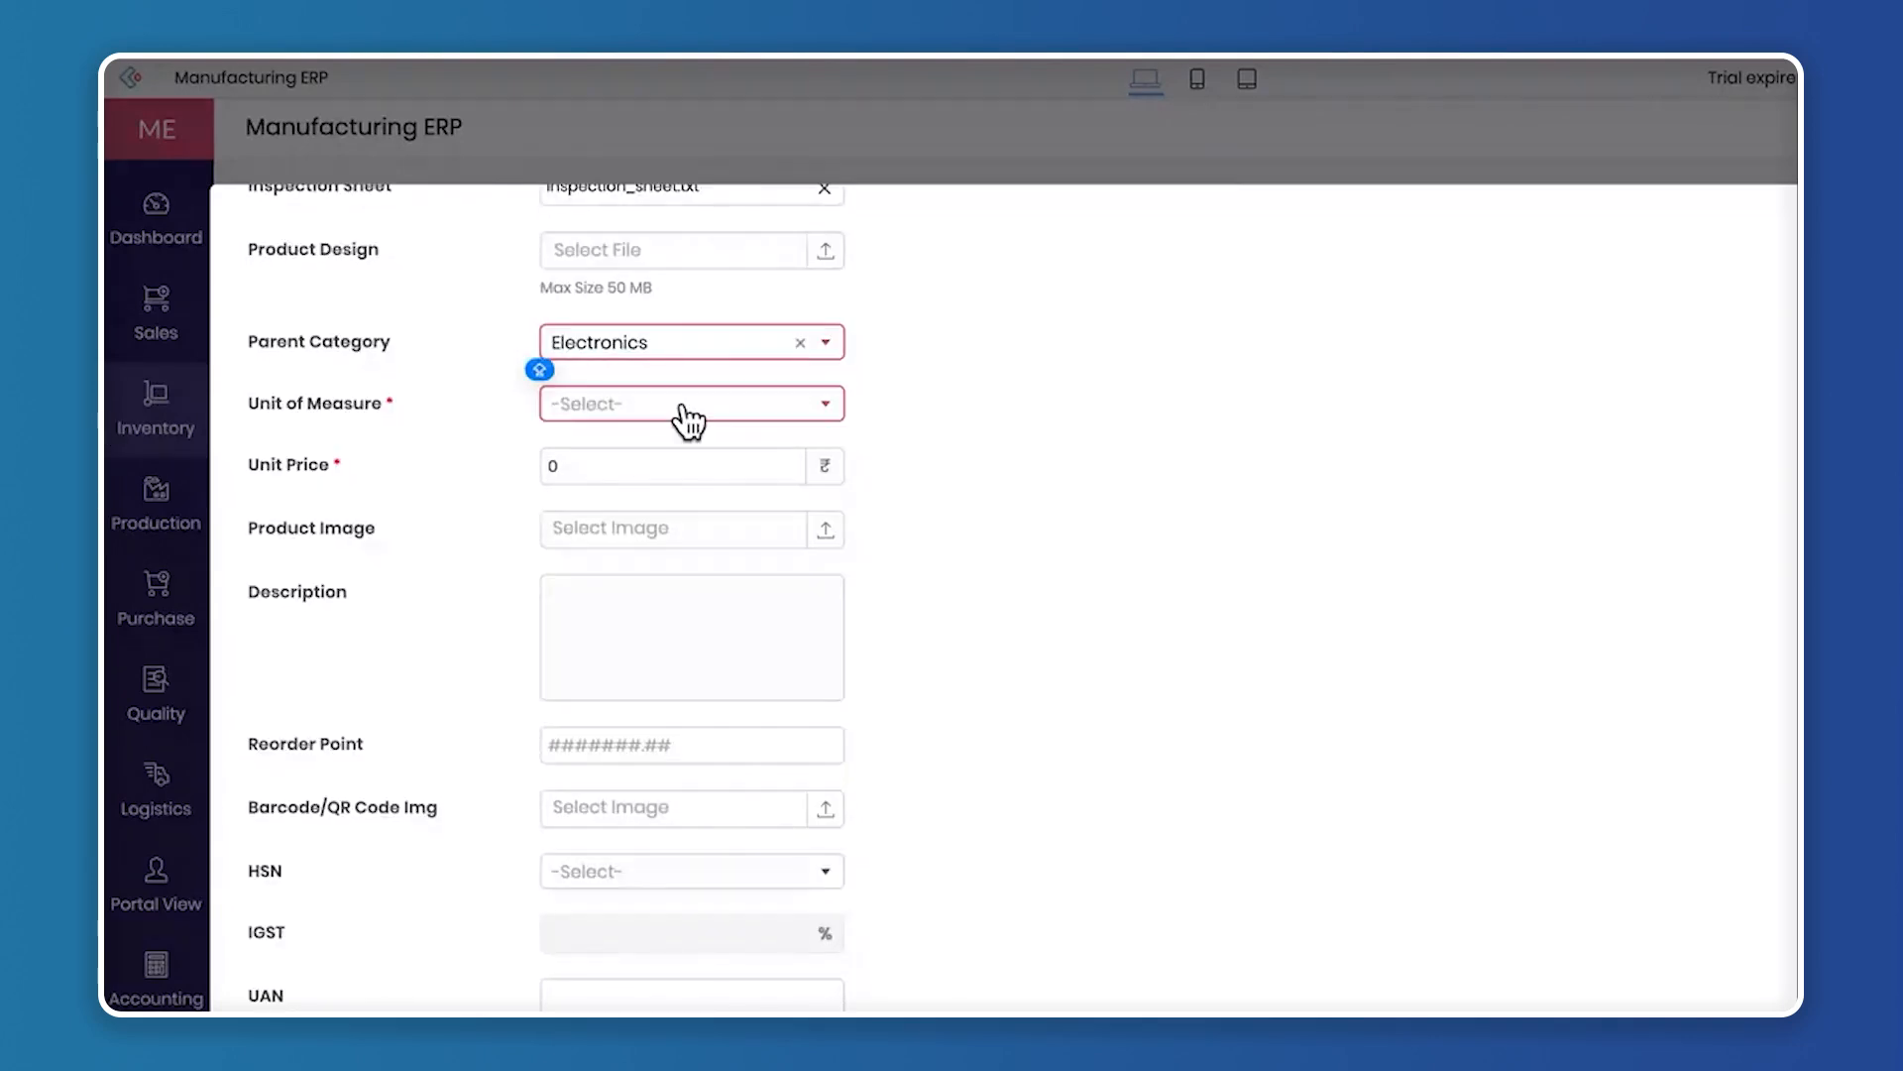
left_click(688, 414)
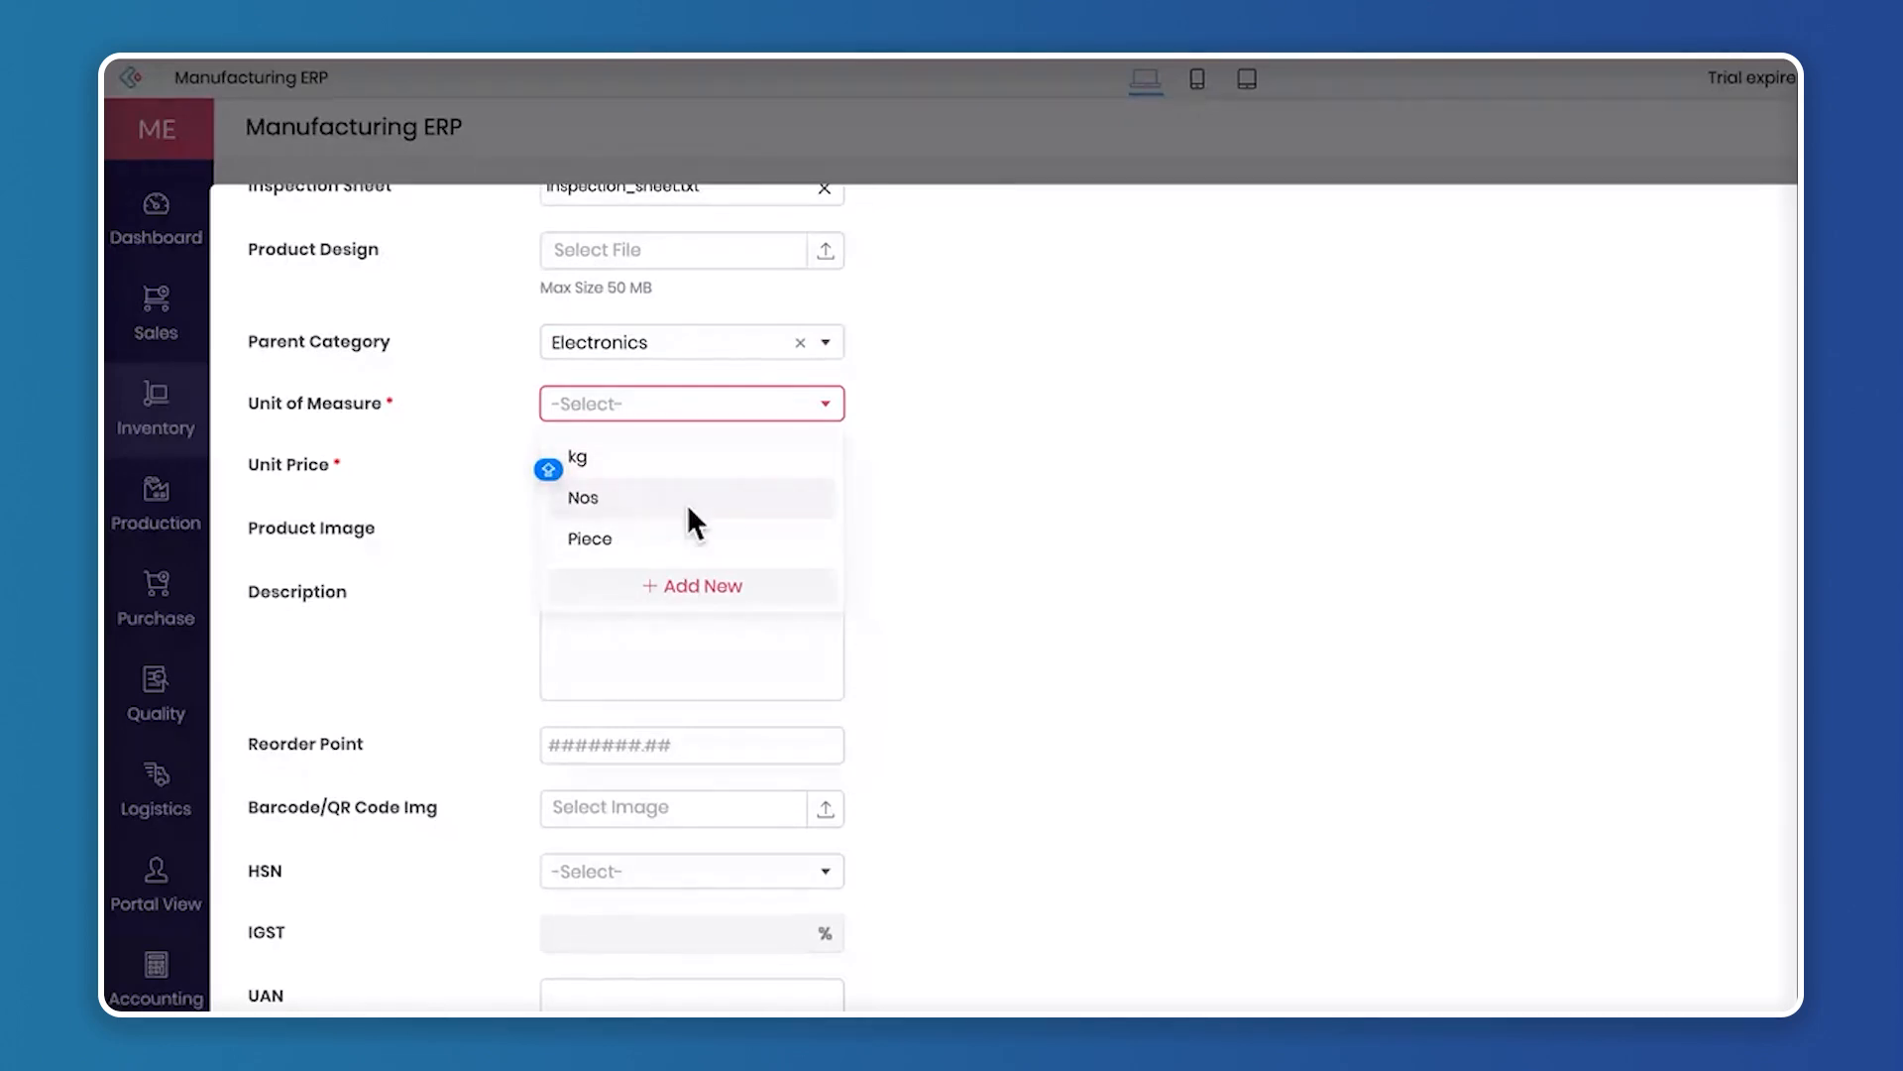
left_click(735, 587)
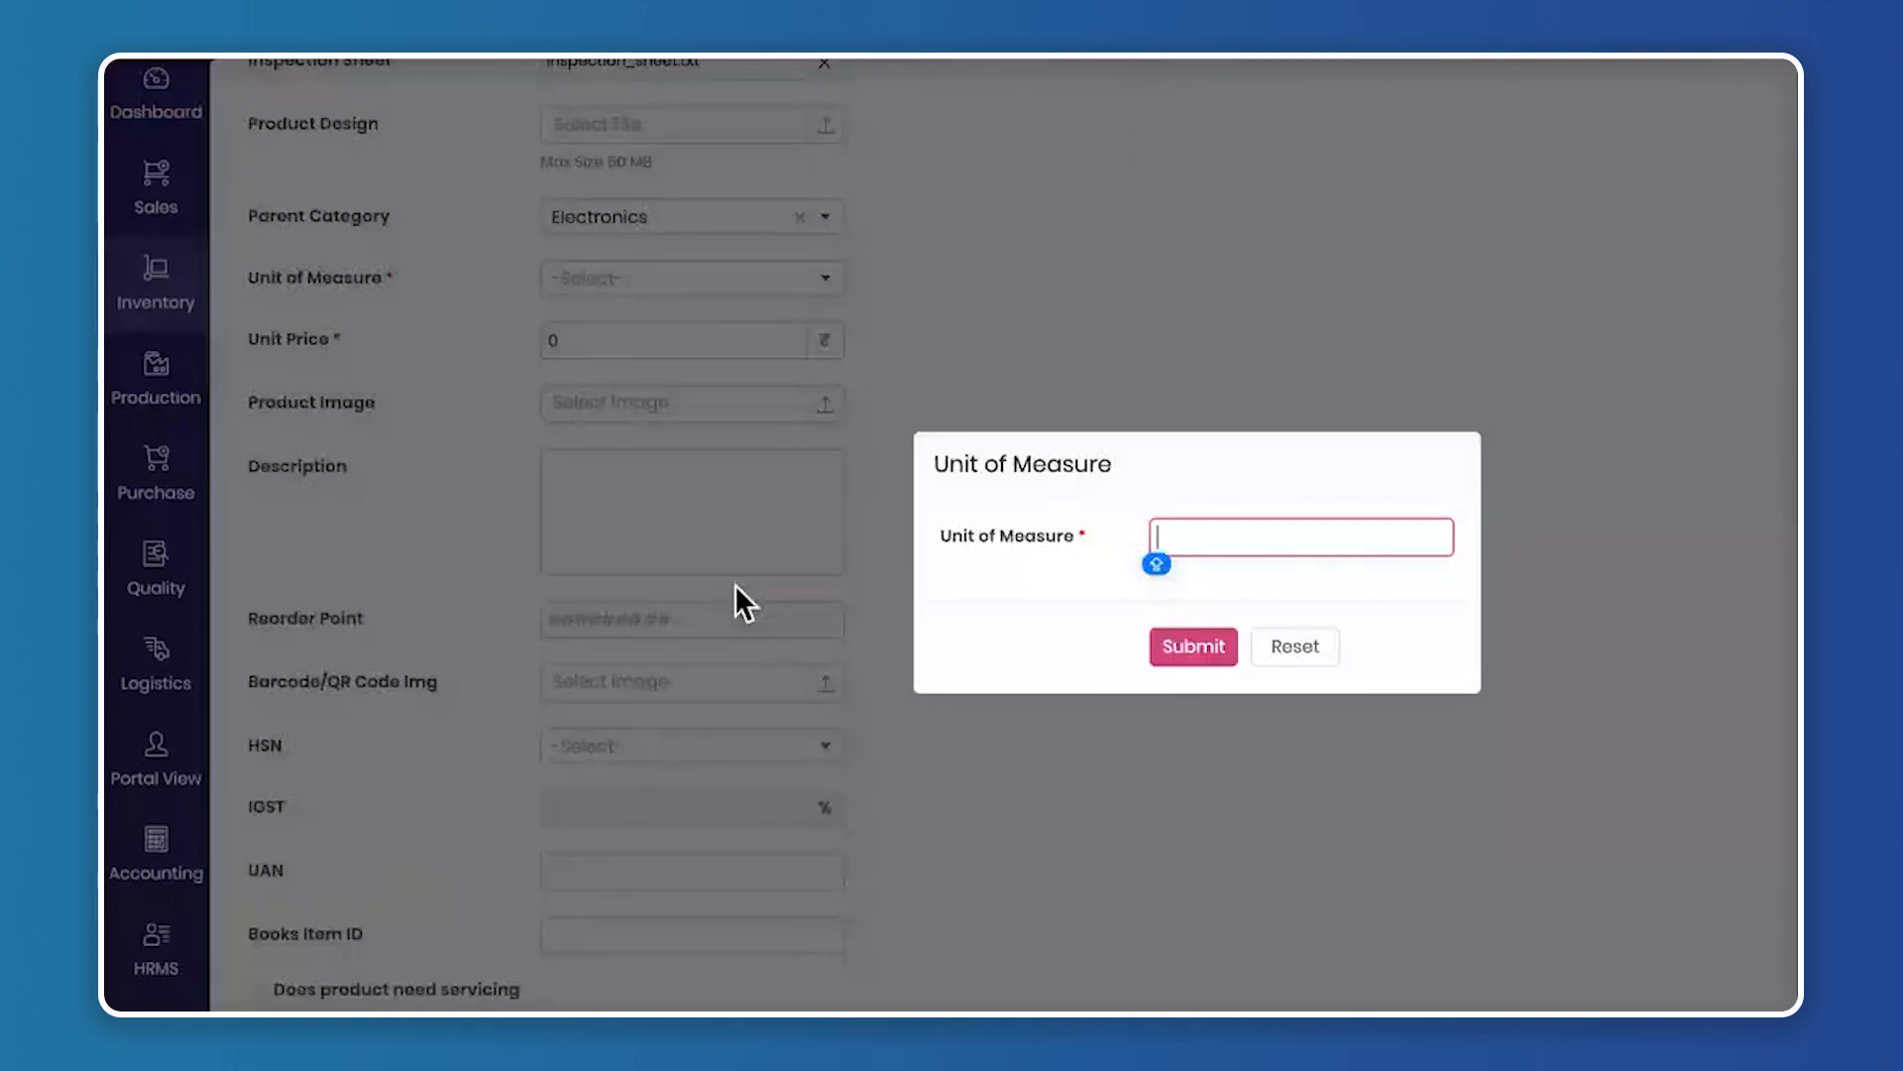
left_click(1295, 646)
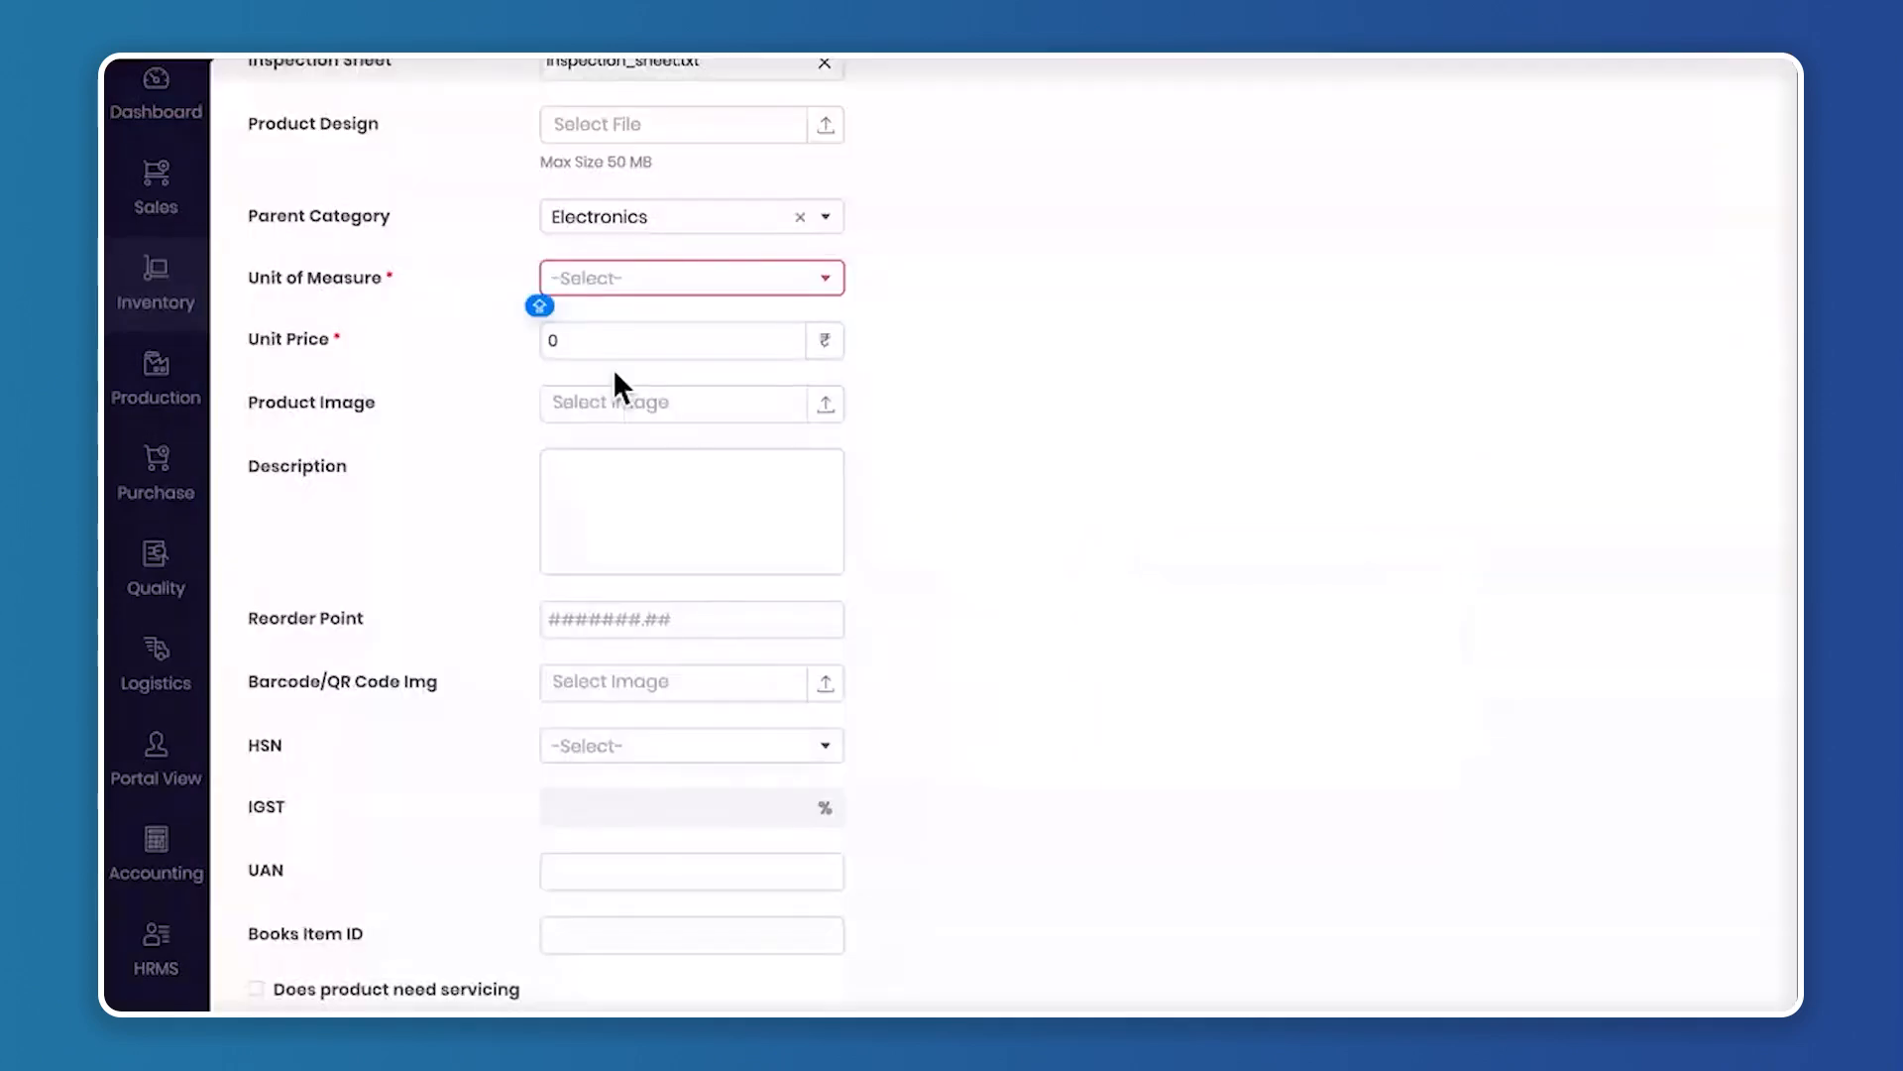
left_click(599, 280)
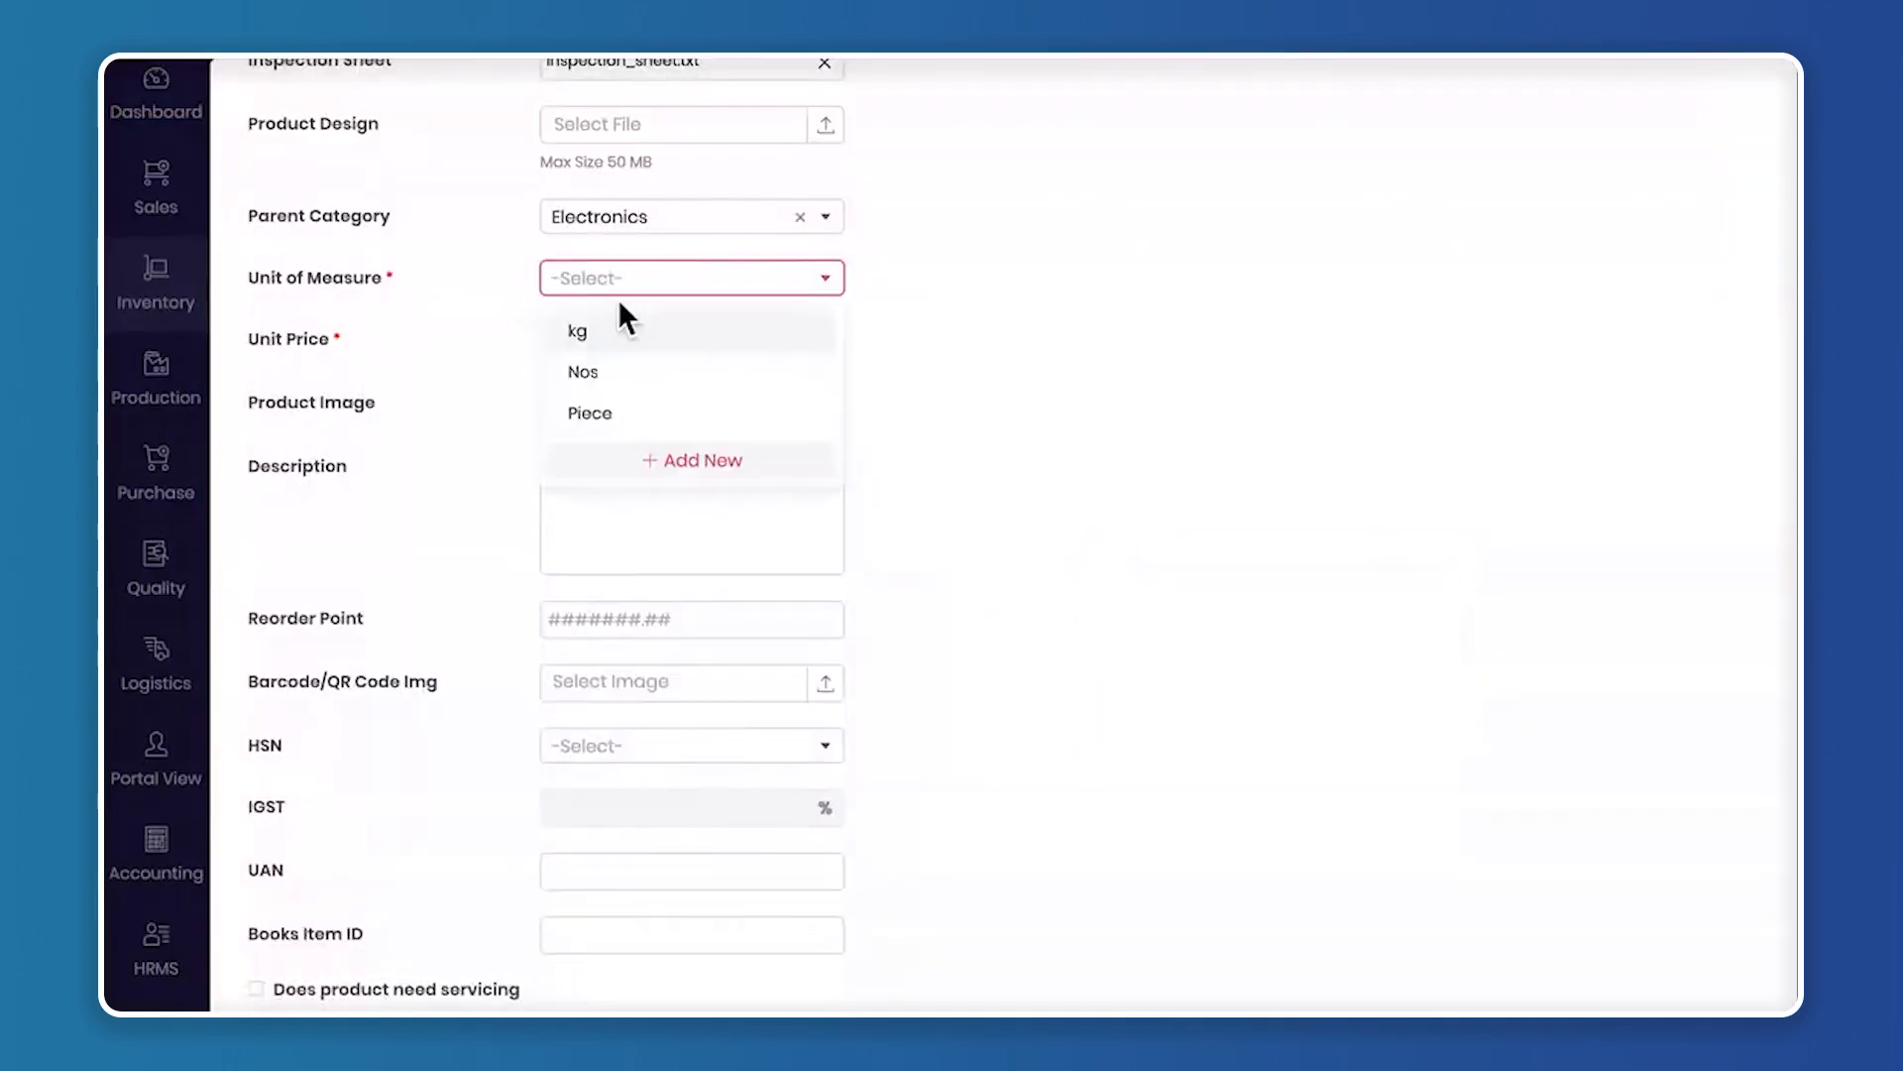
left_click(643, 424)
Set the product's unit price to 30000
left_click(587, 349)
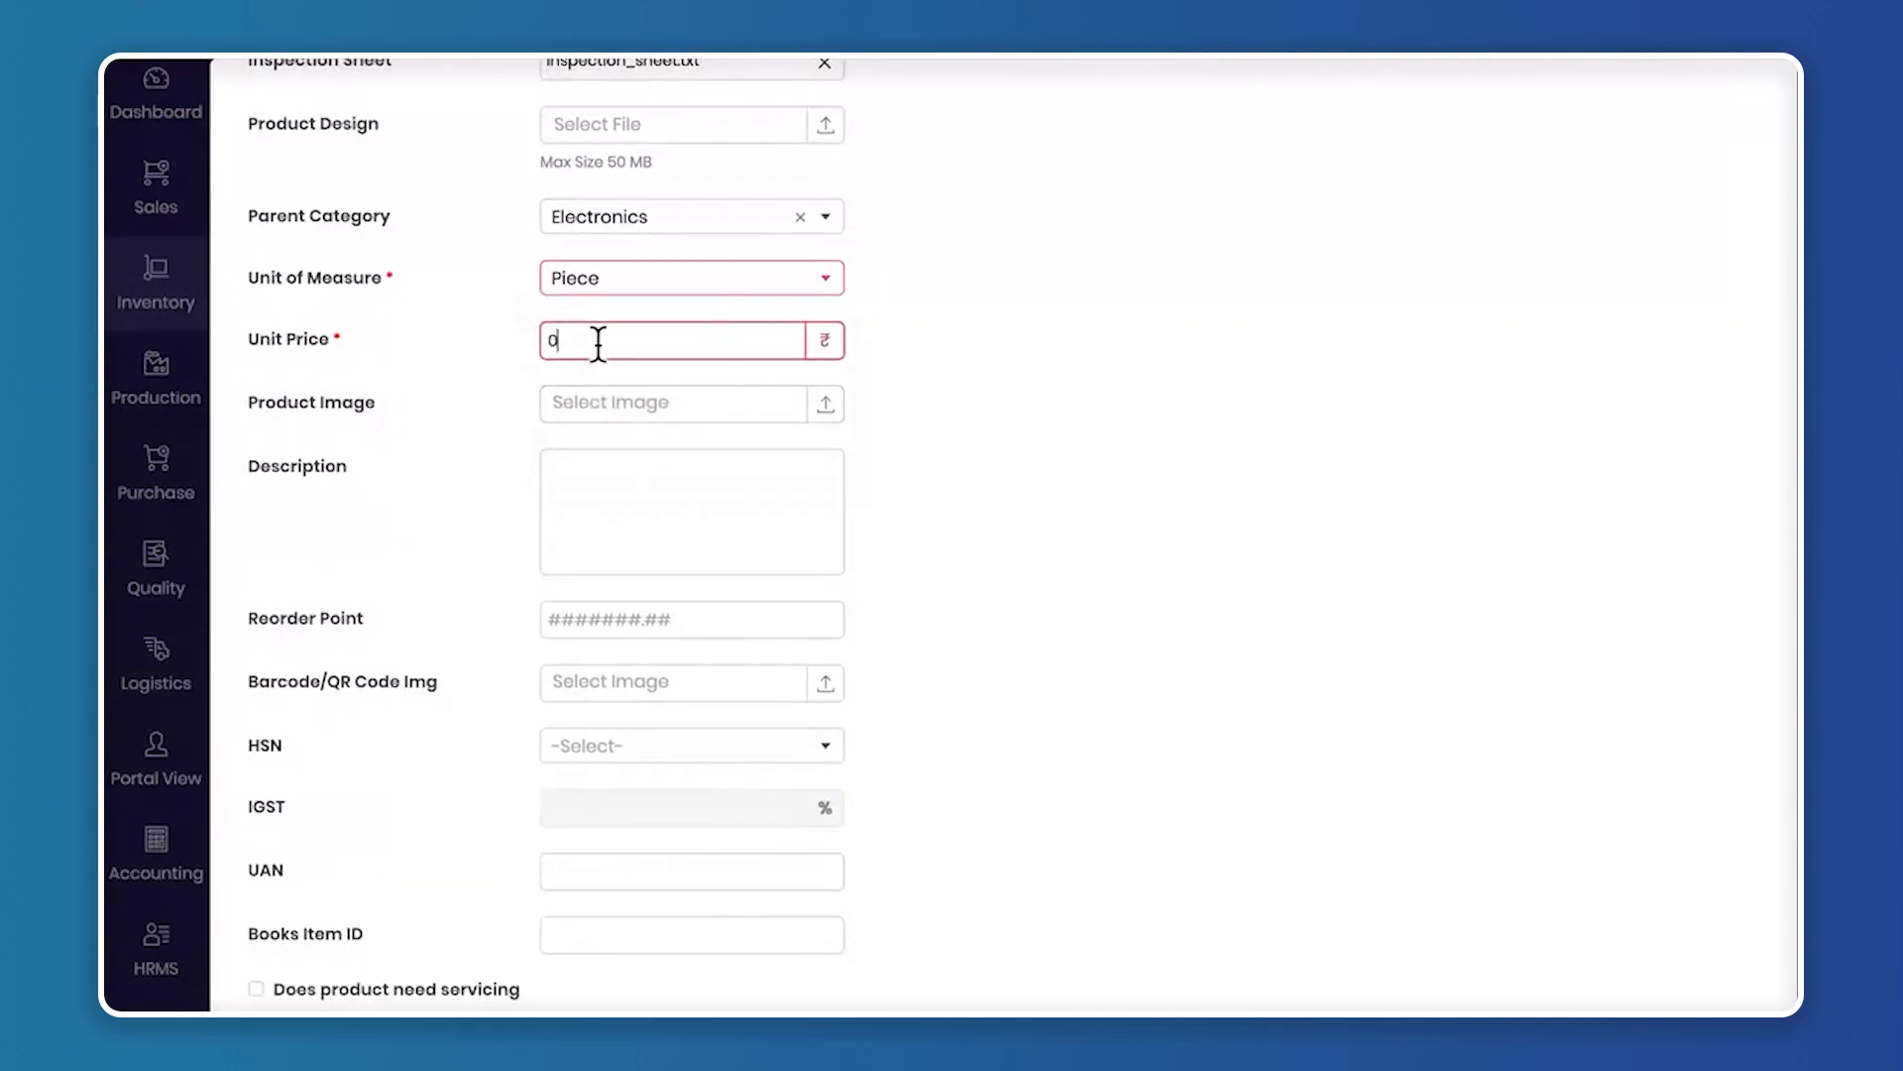
key("BackSpace")
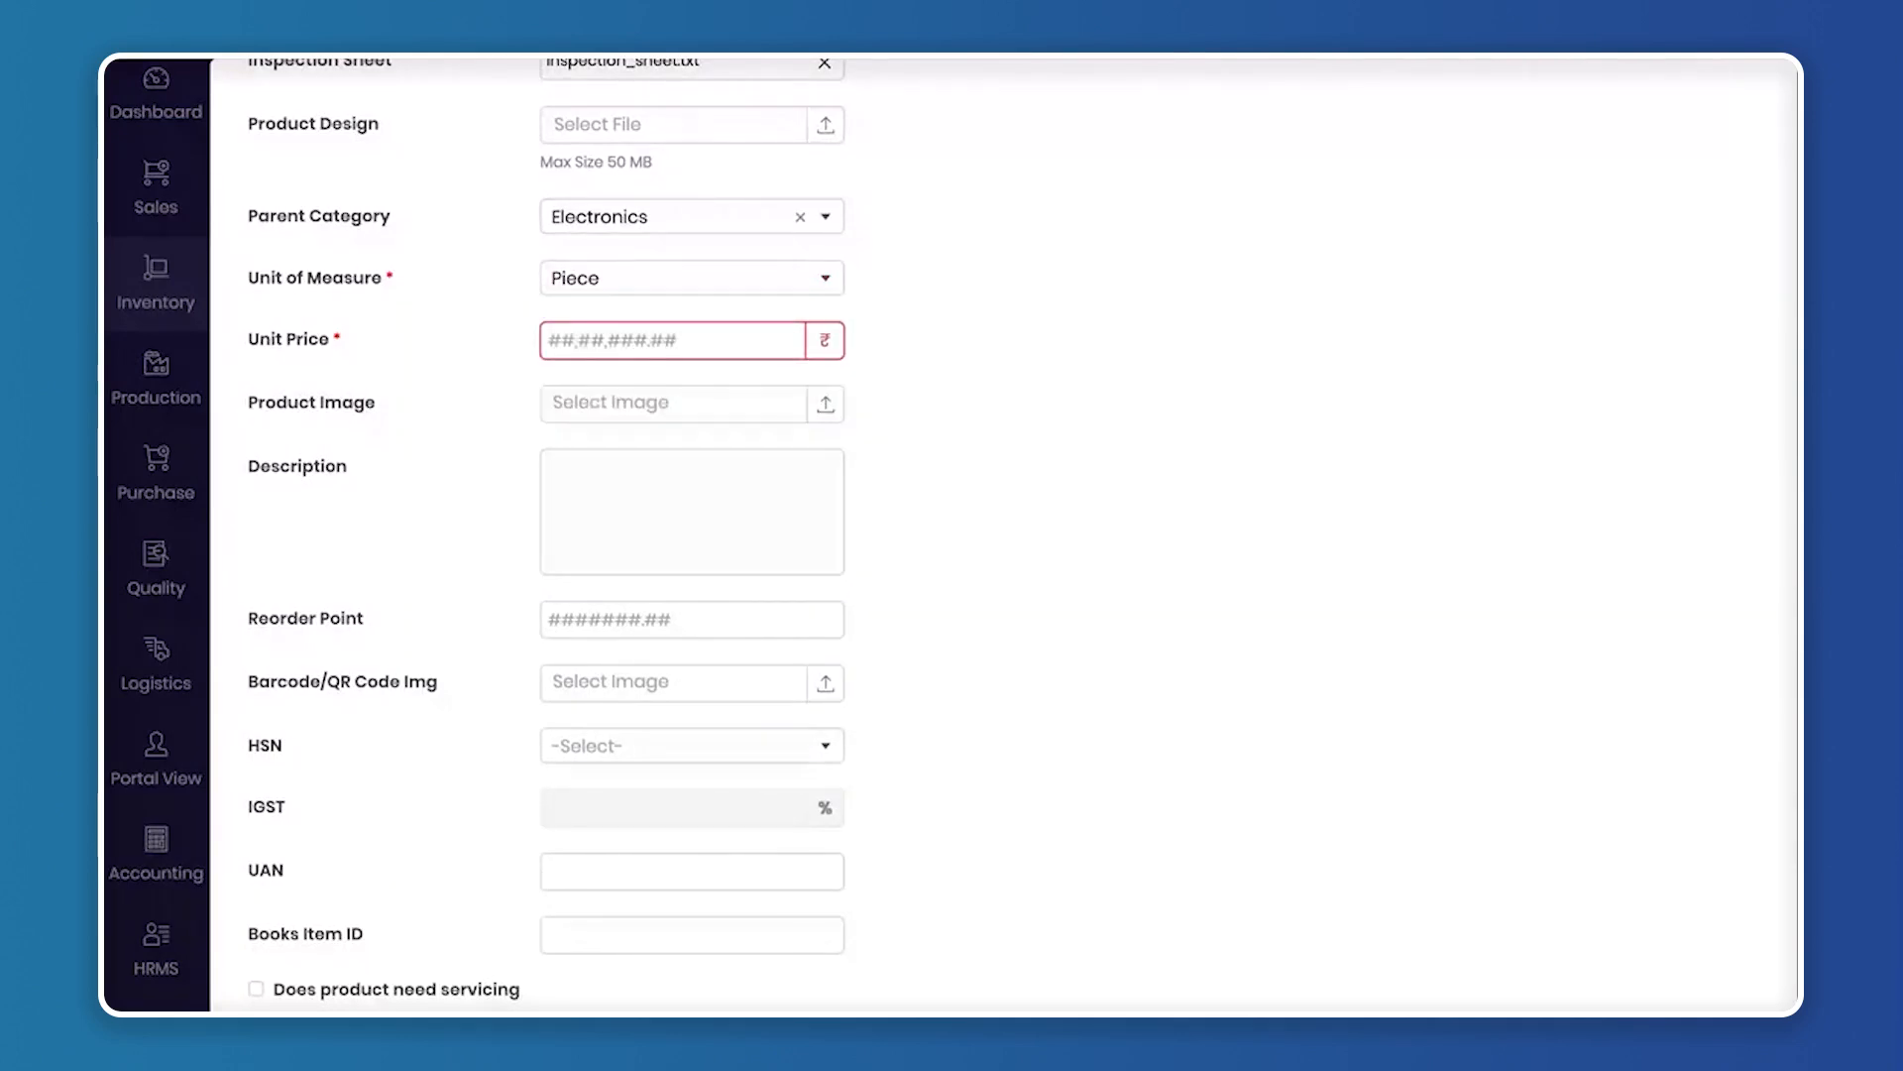
key("Caps_Lock")
type("30000")
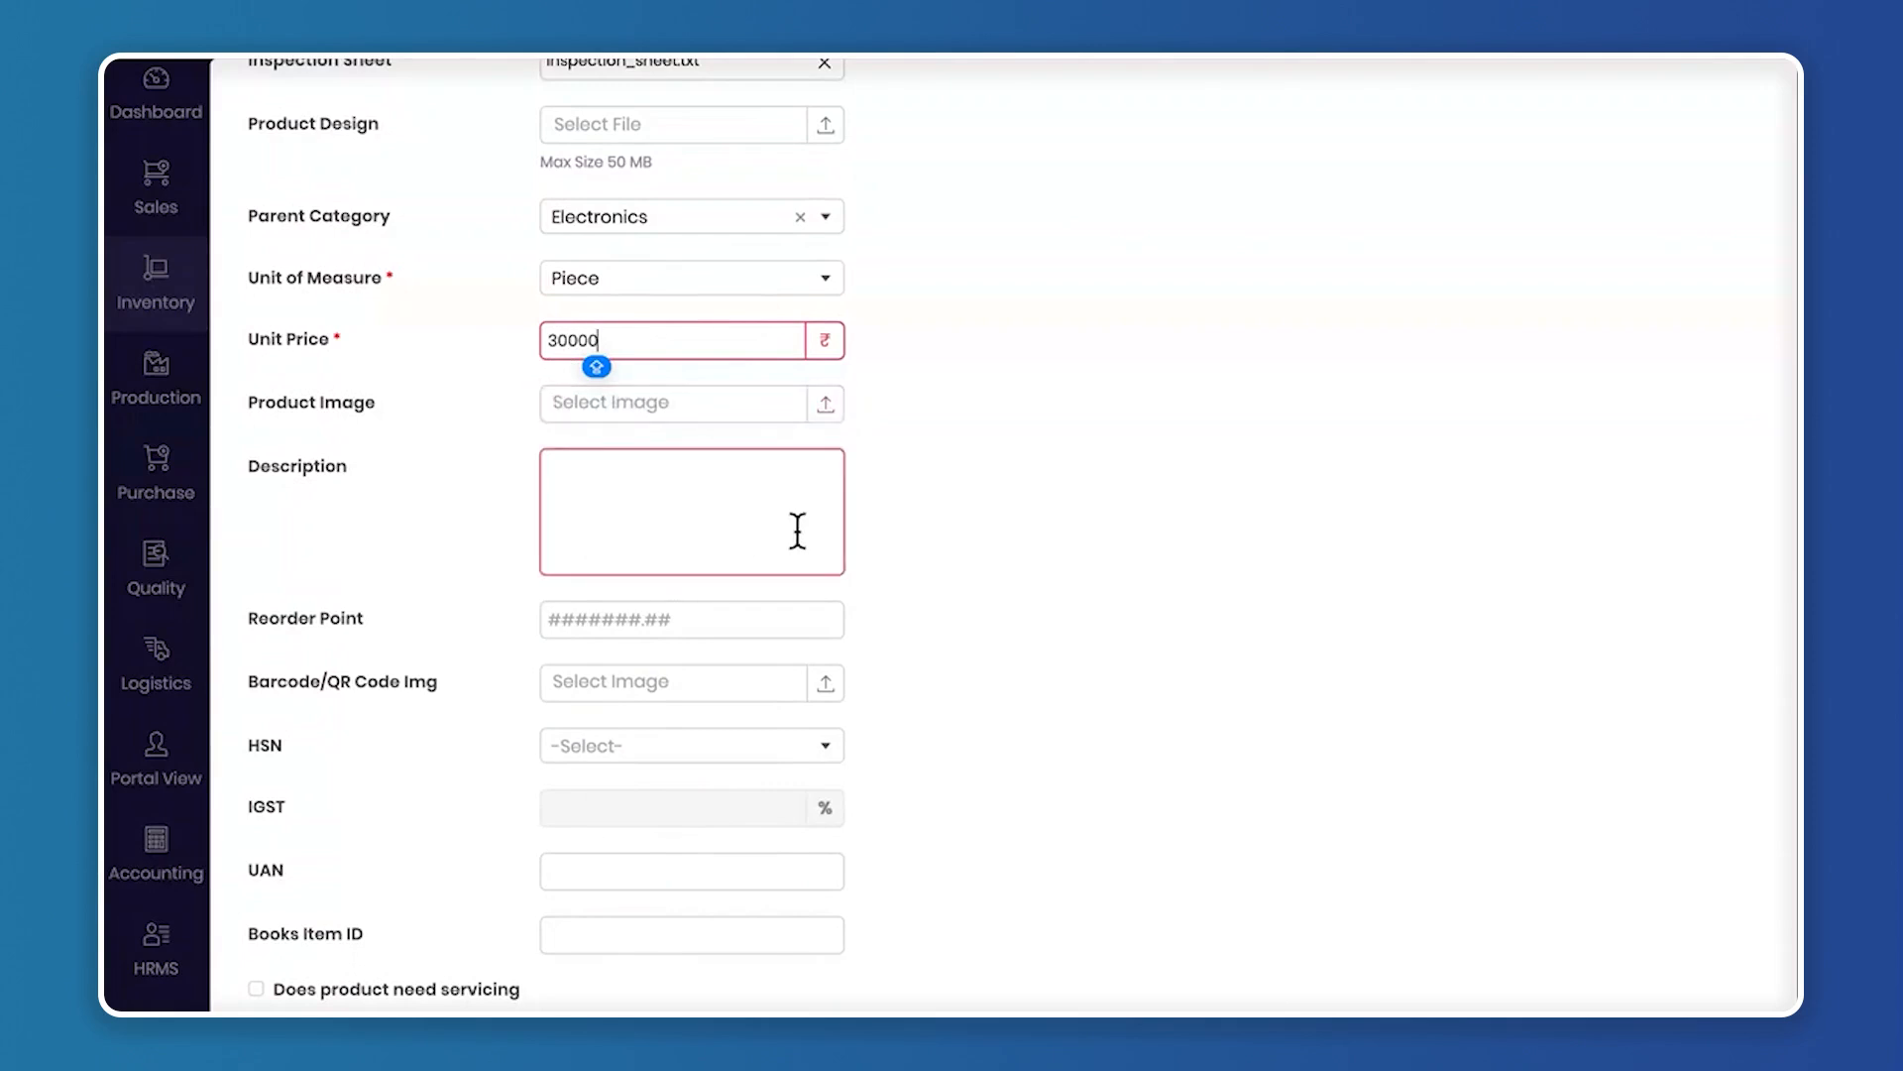
Set the product's reorder point to 1000, leaving its description empty
scroll(782, 406, "down", 1)
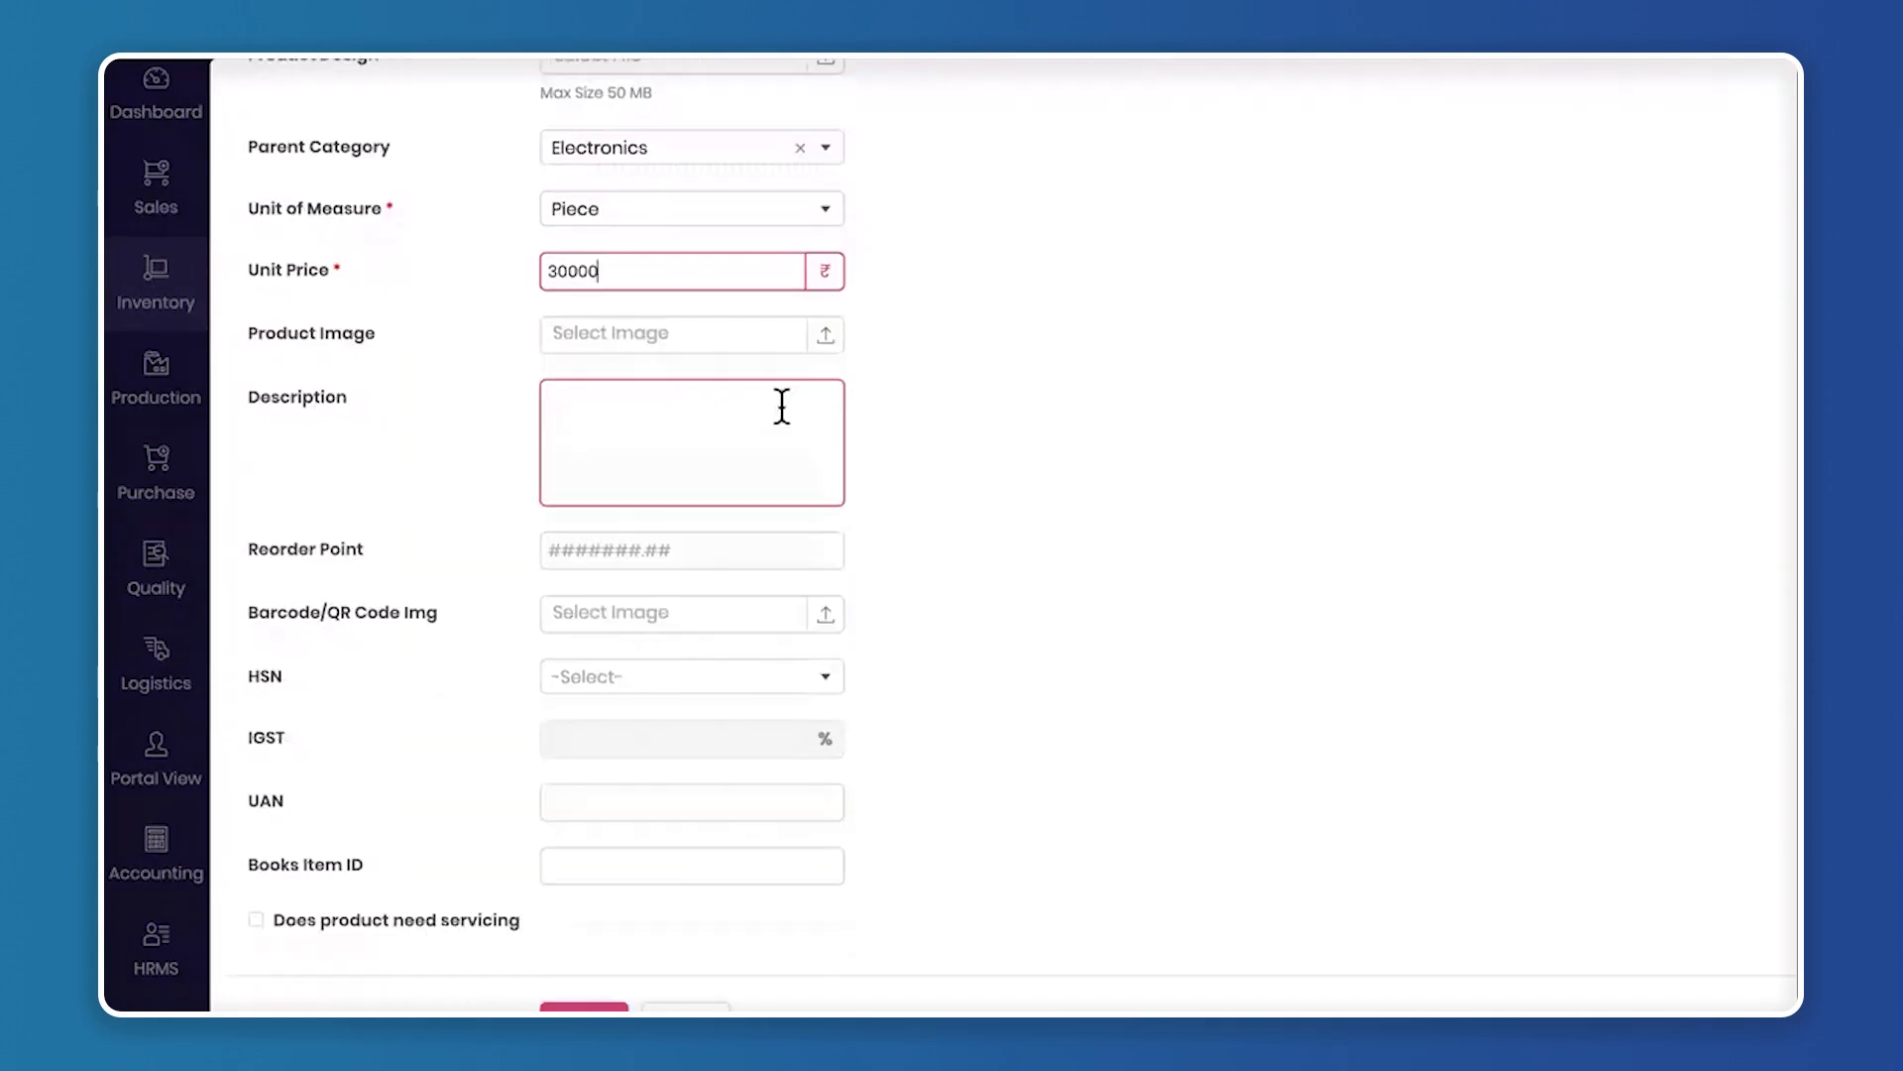
left_click(557, 415)
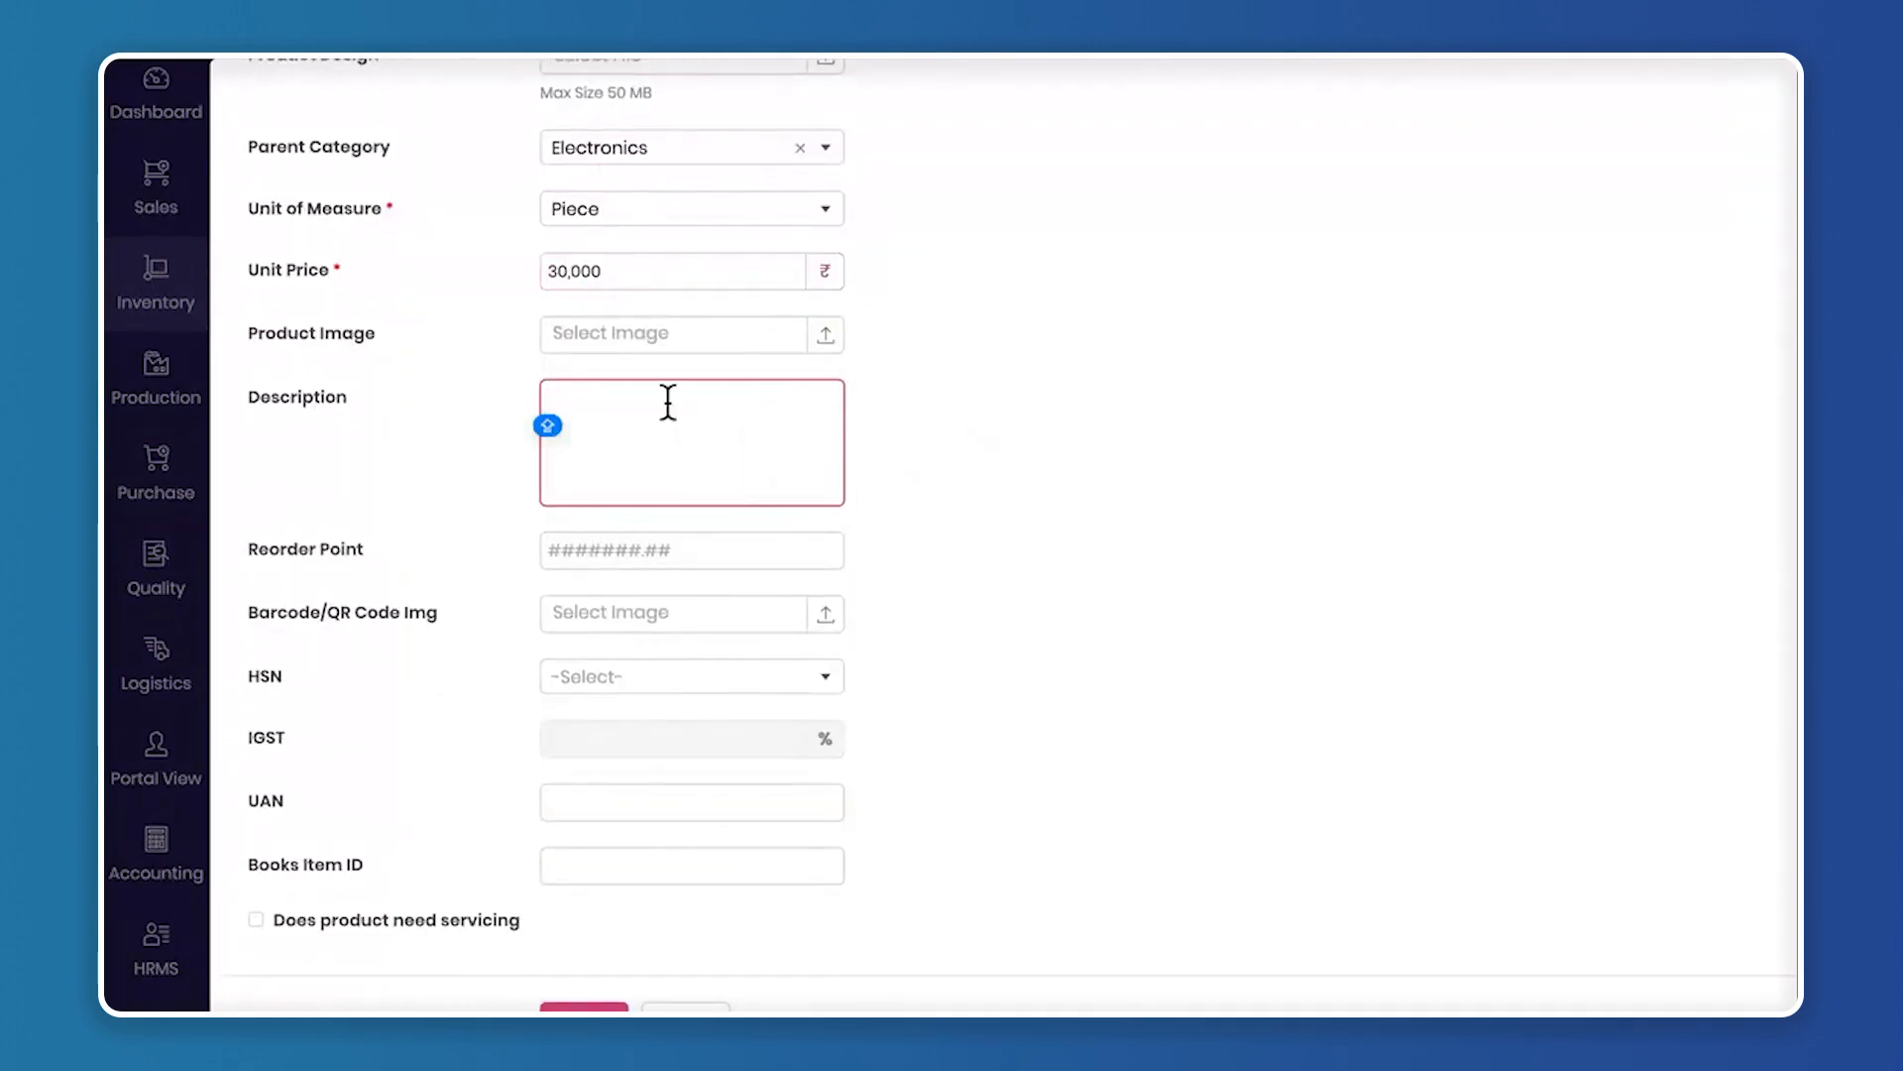
left_click(592, 387)
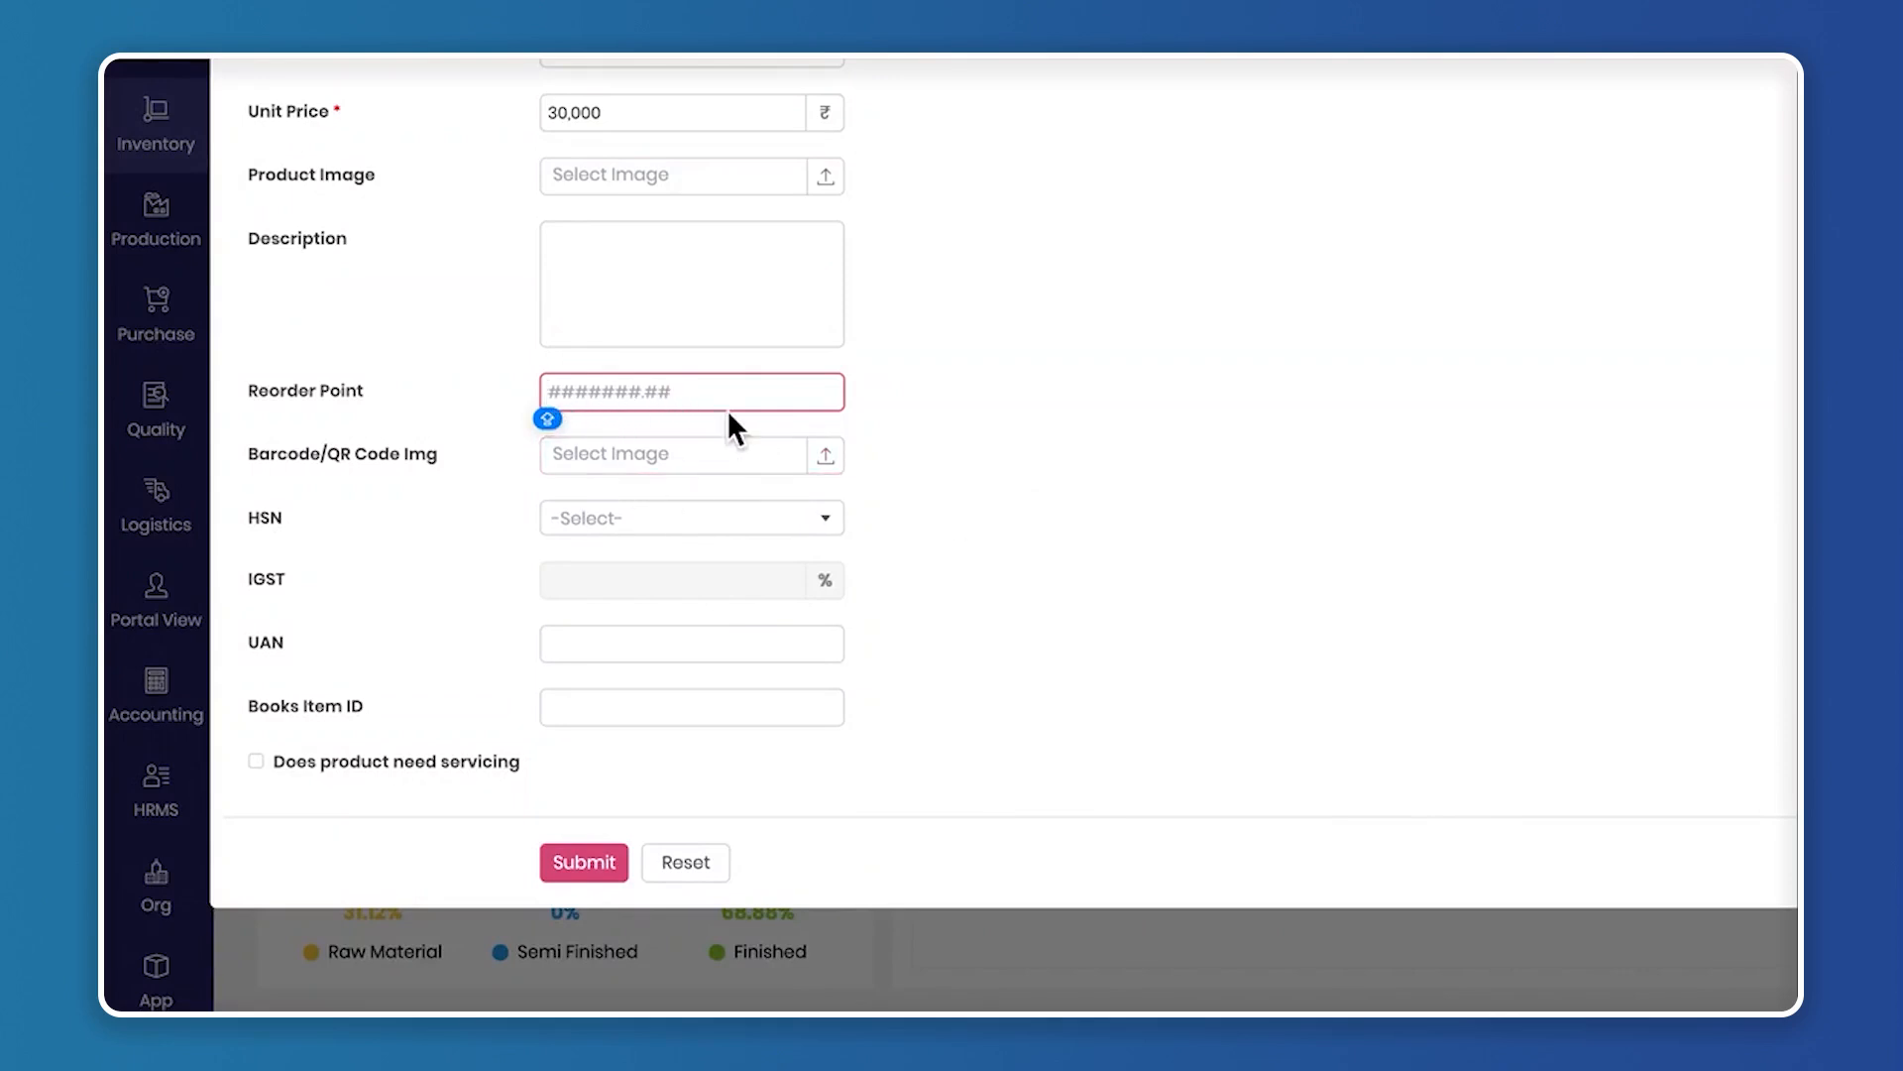
left_click(601, 390)
type("100")
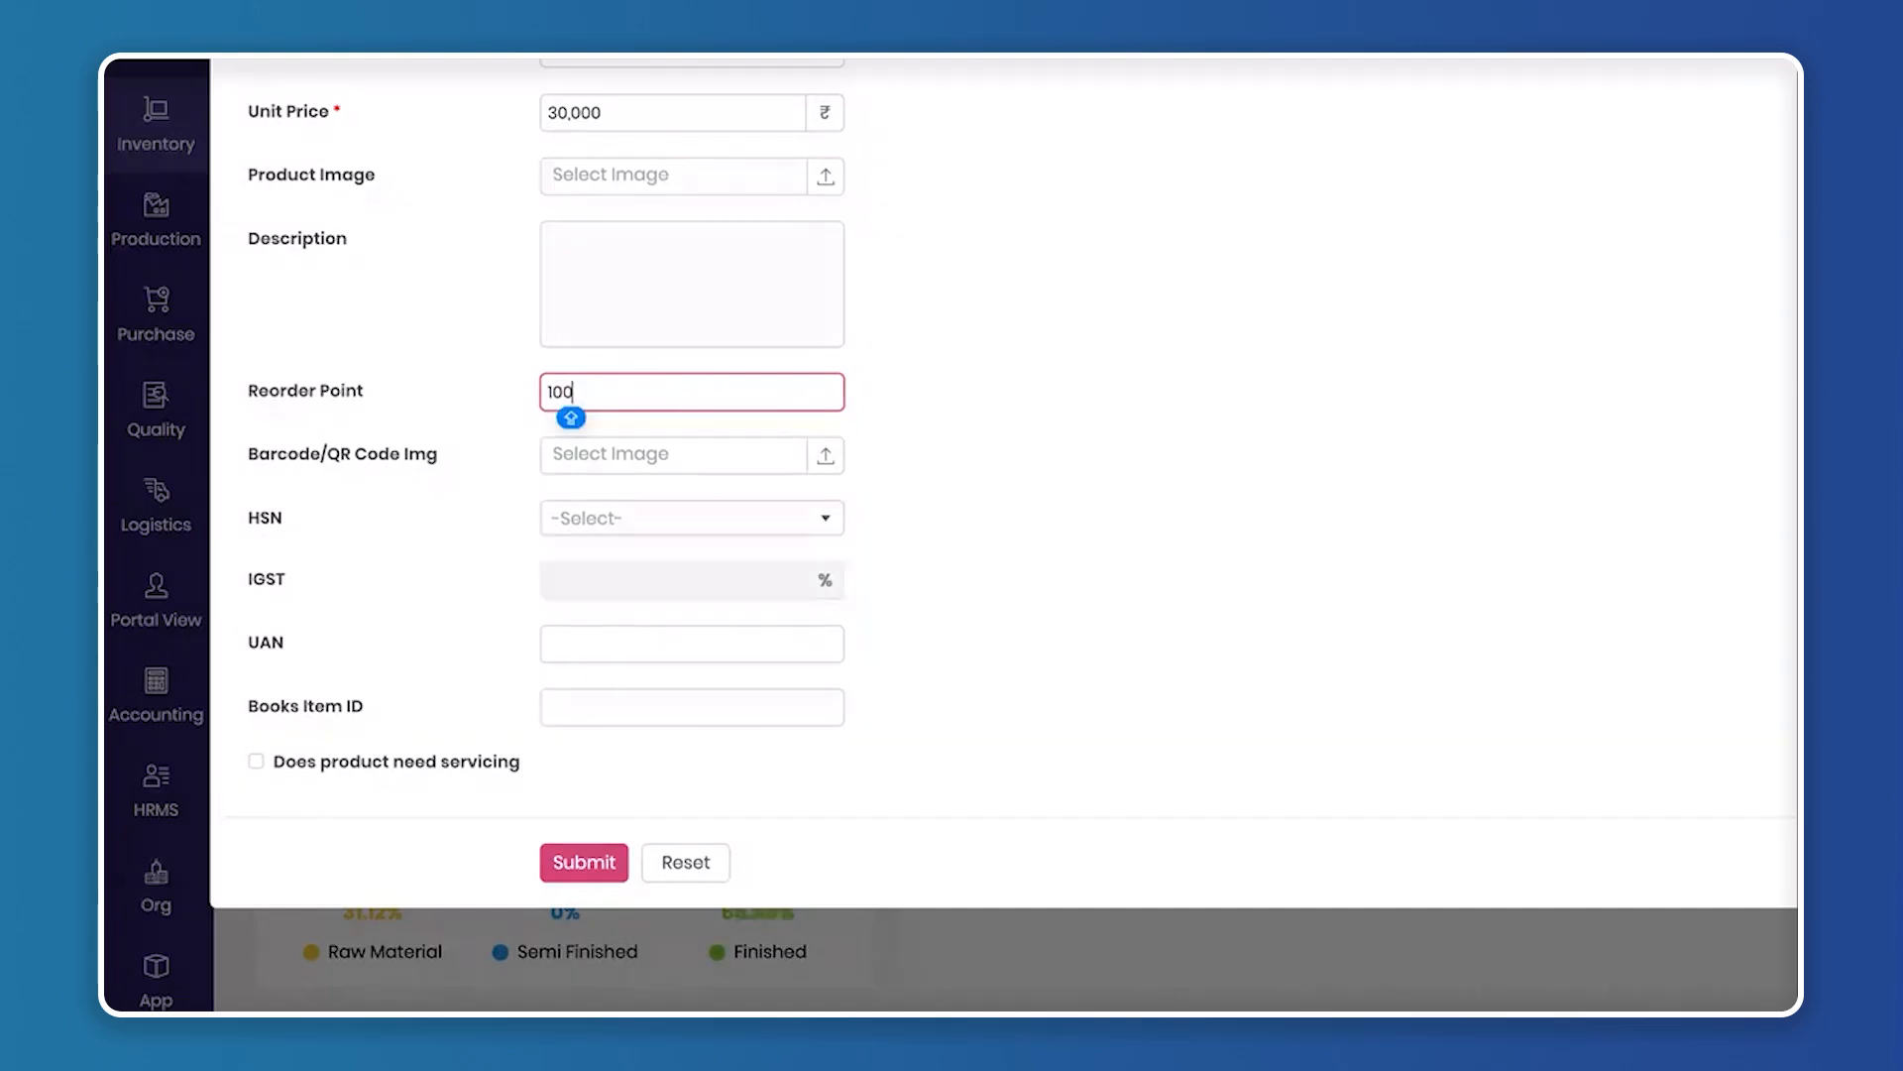
type("0")
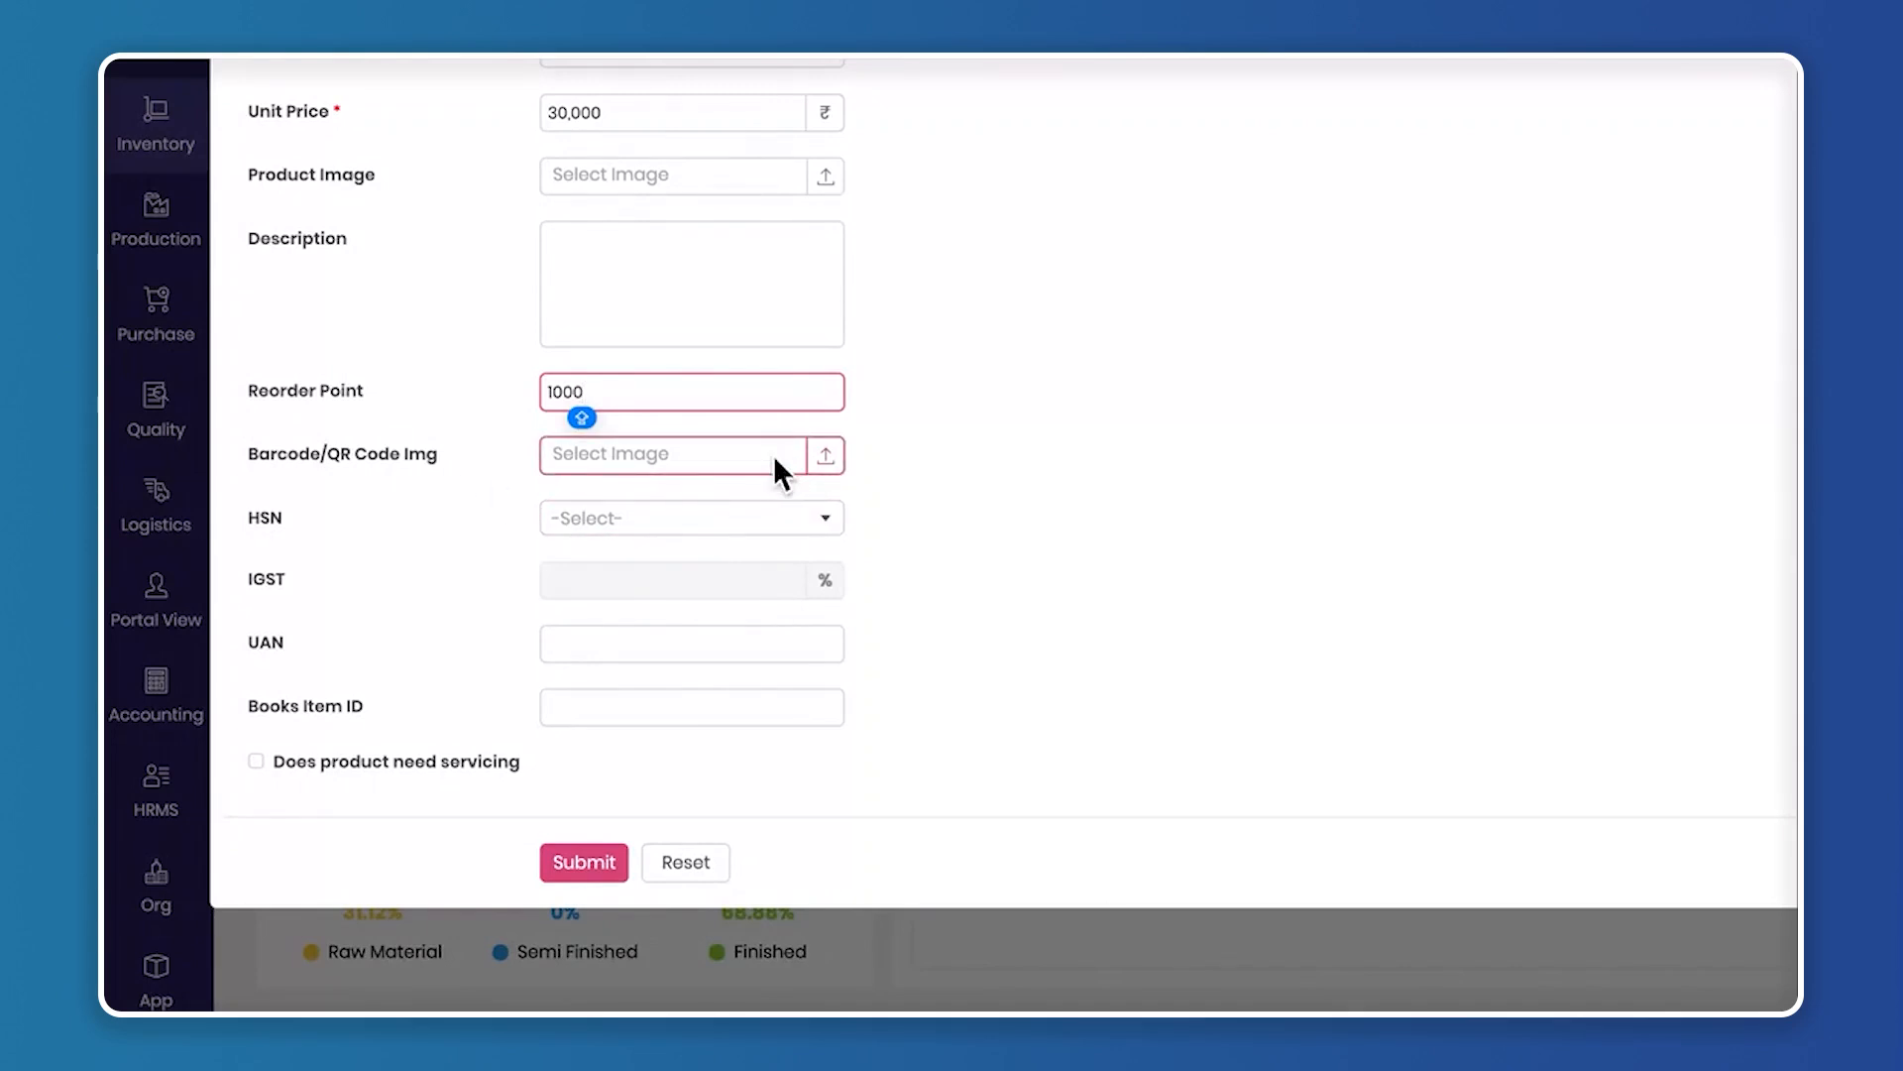
Add a new HSN code 8765432 with 12% IGST and assign it to the product
left_click(720, 528)
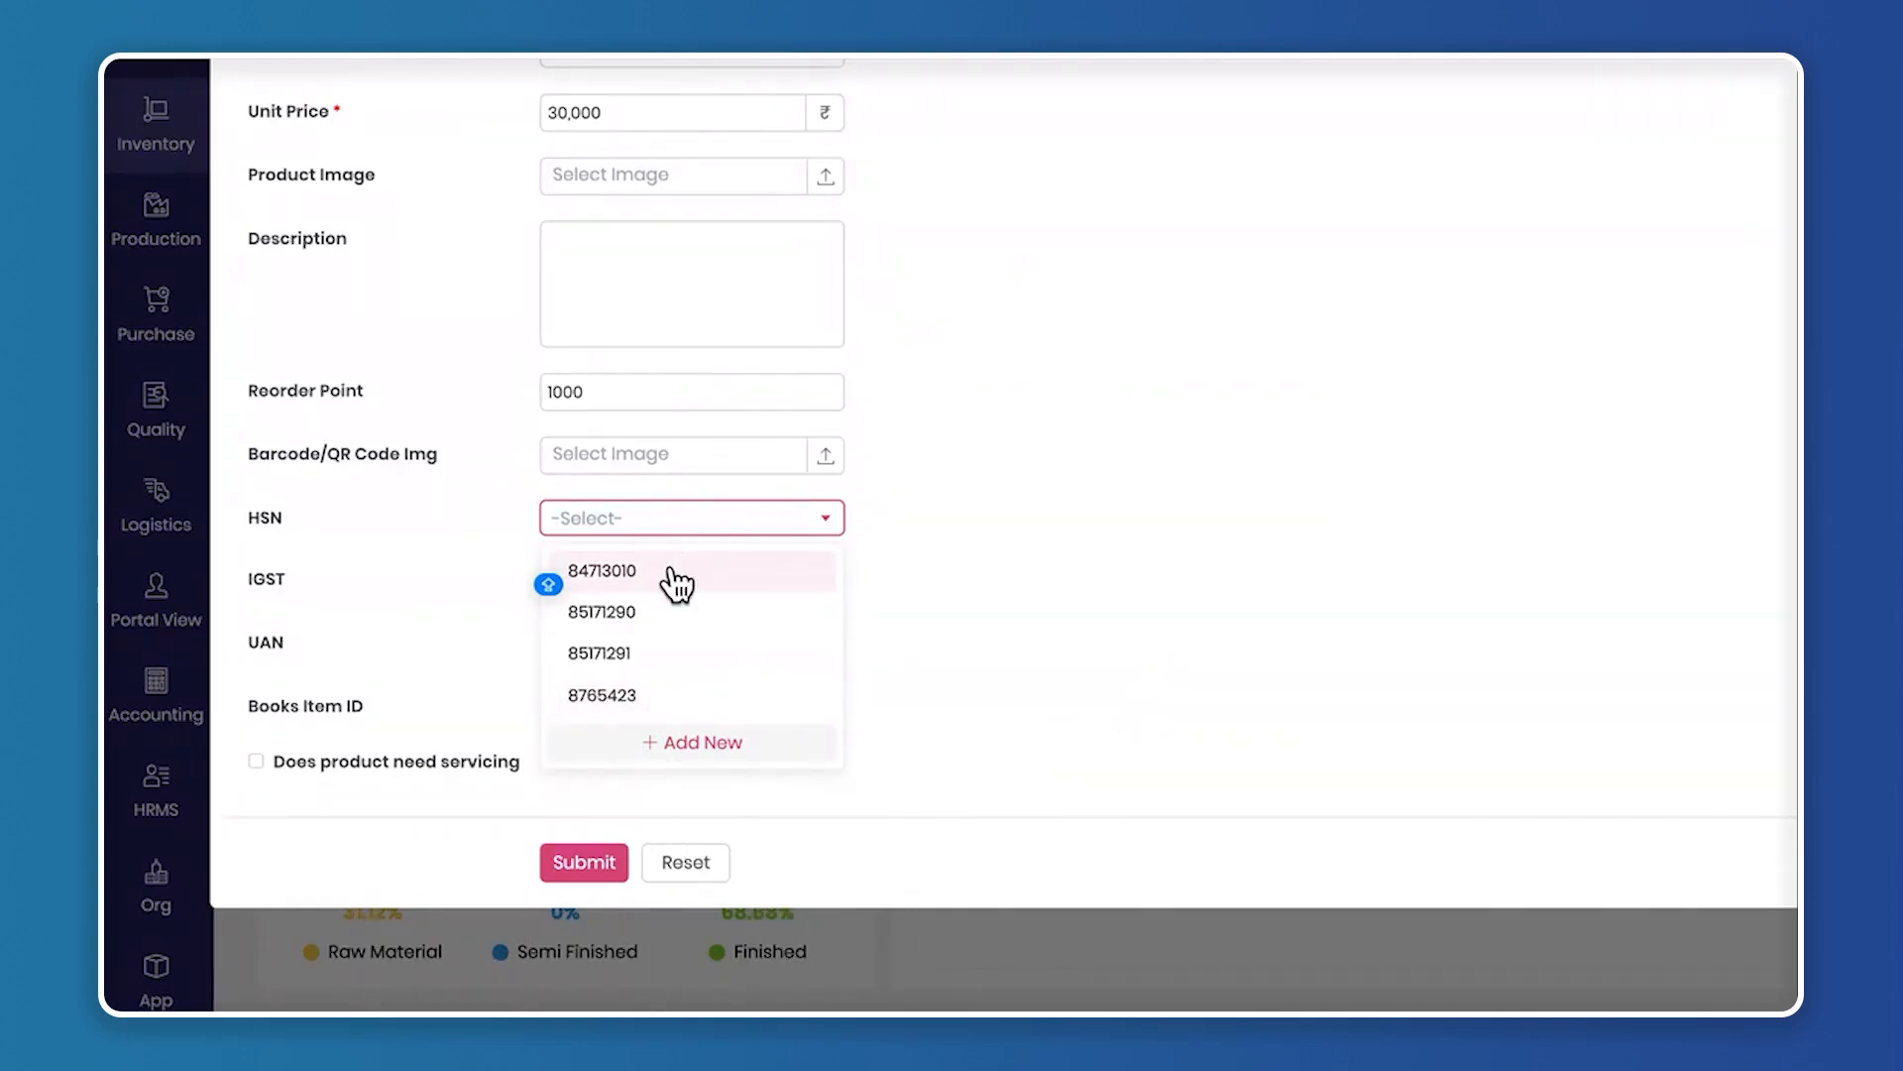
left_click(743, 741)
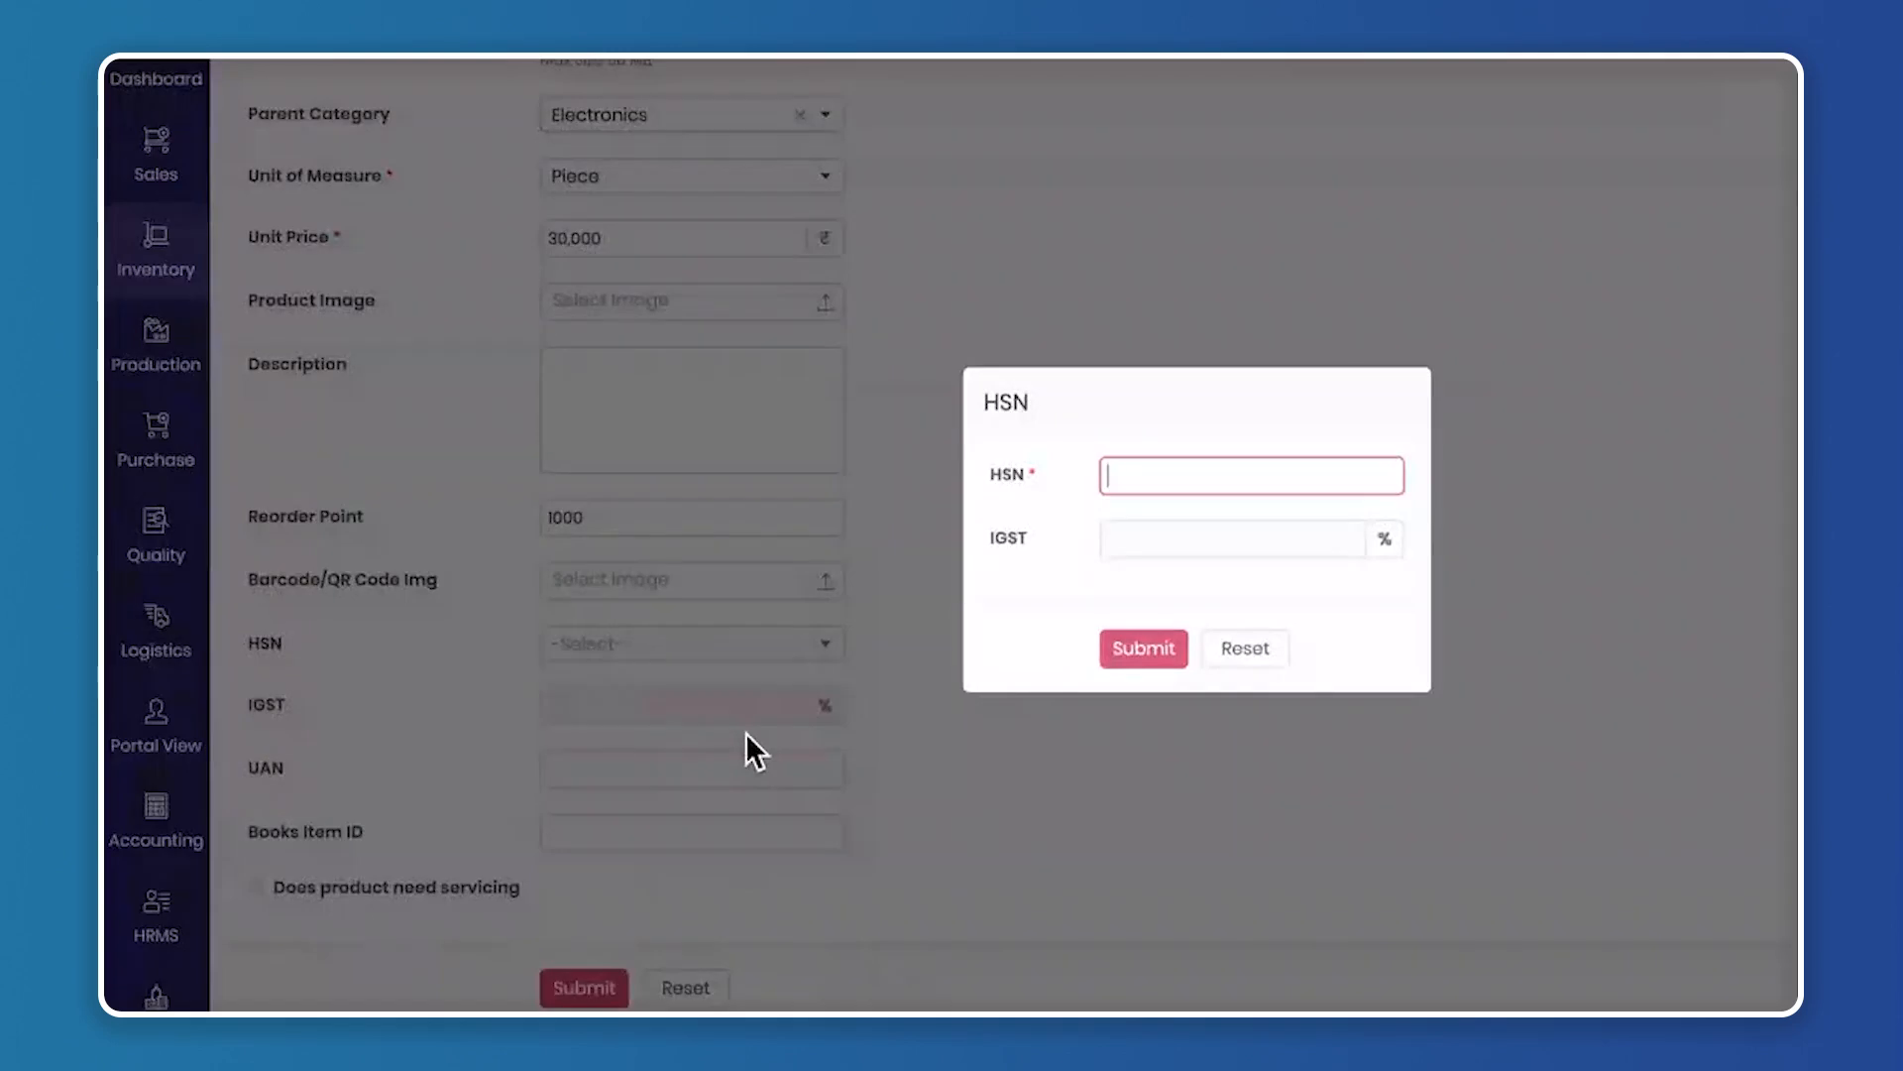
type("8765432")
left_click(1173, 523)
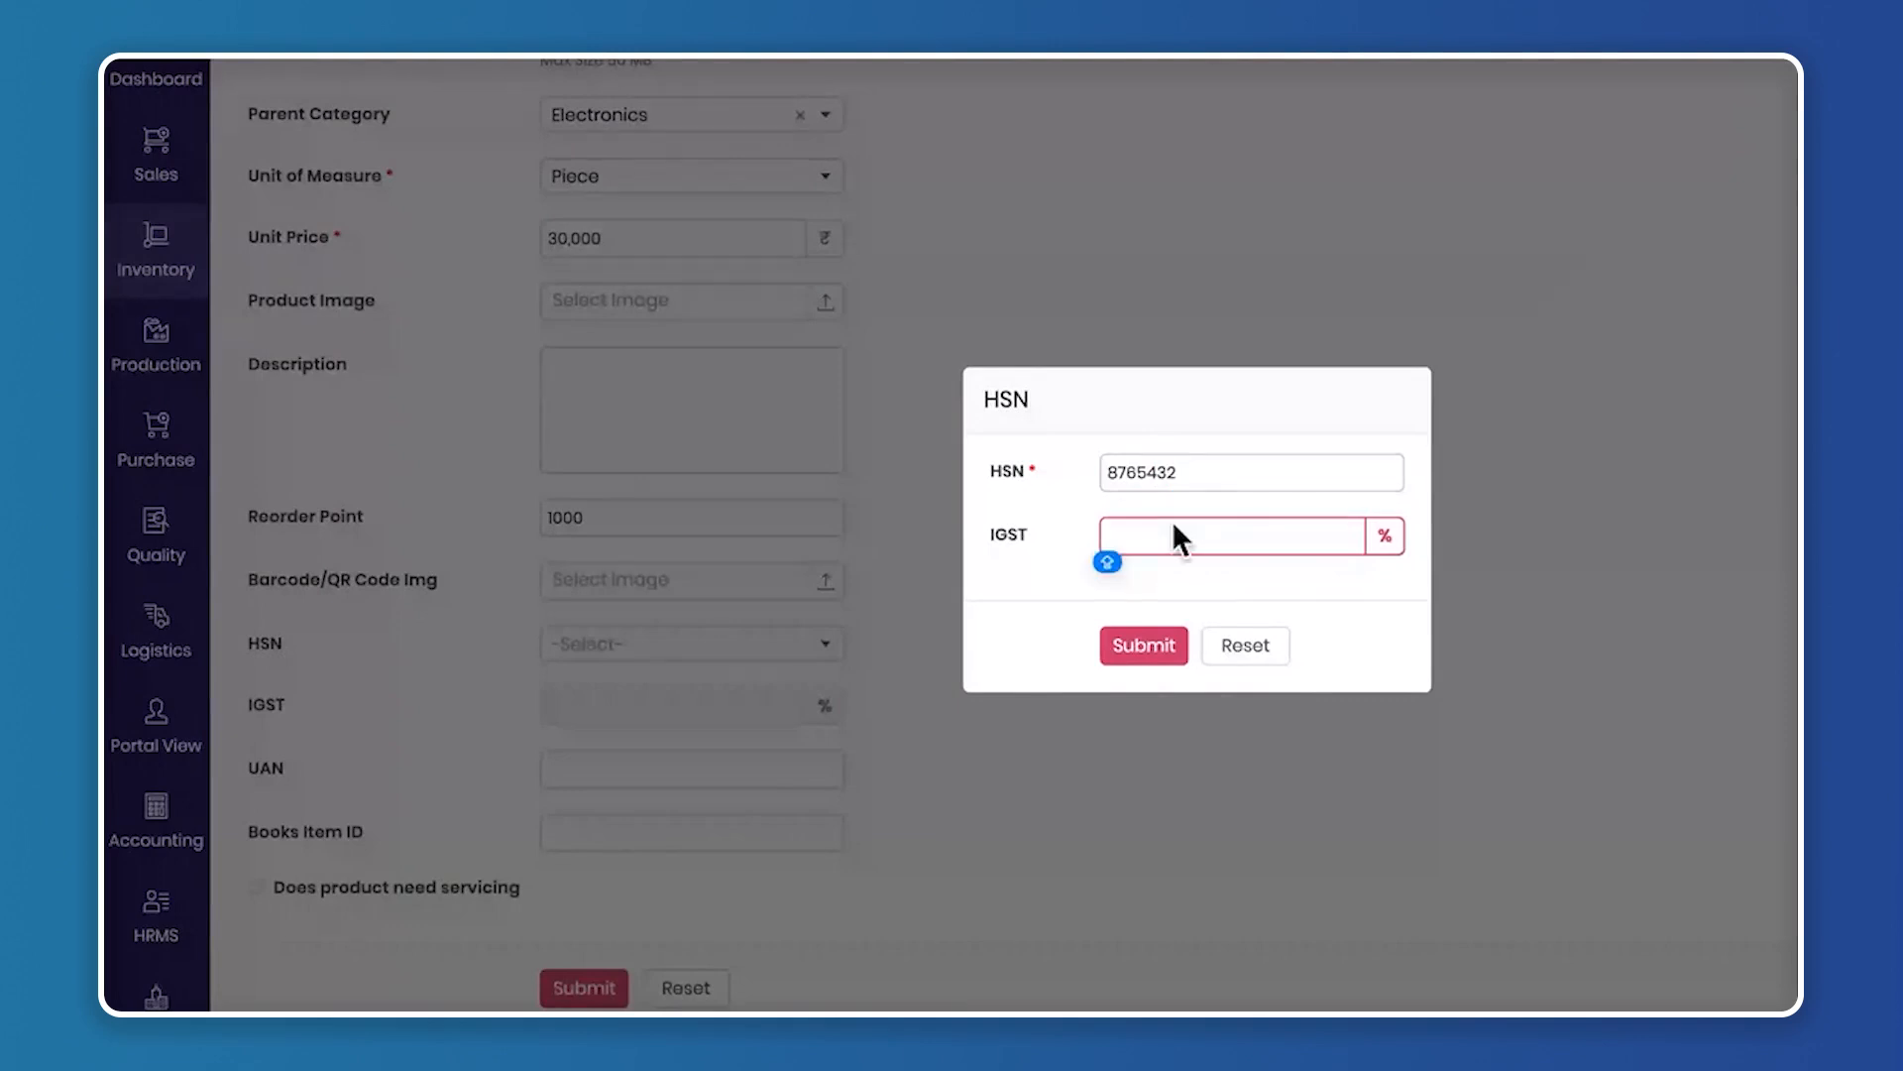
type("12")
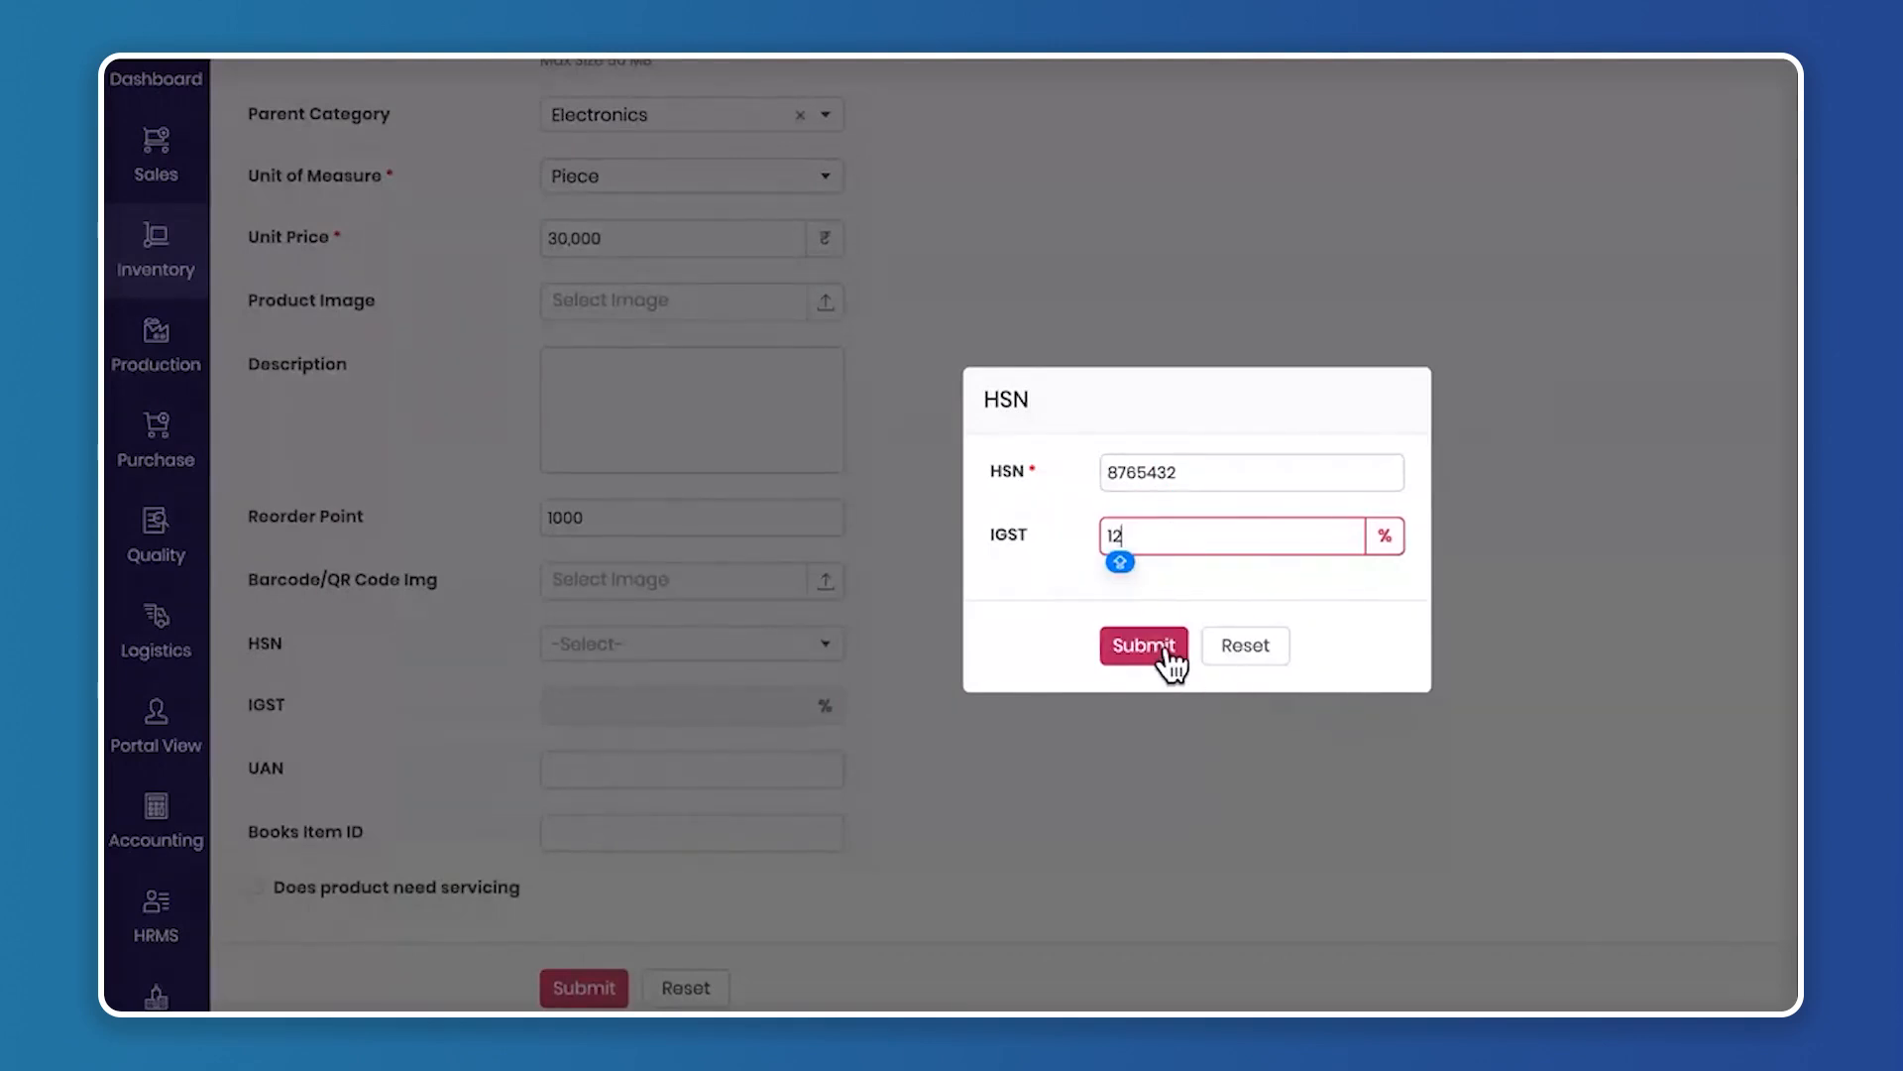
left_click(1175, 651)
scroll(716, 557, "down", 2)
left_click(614, 649)
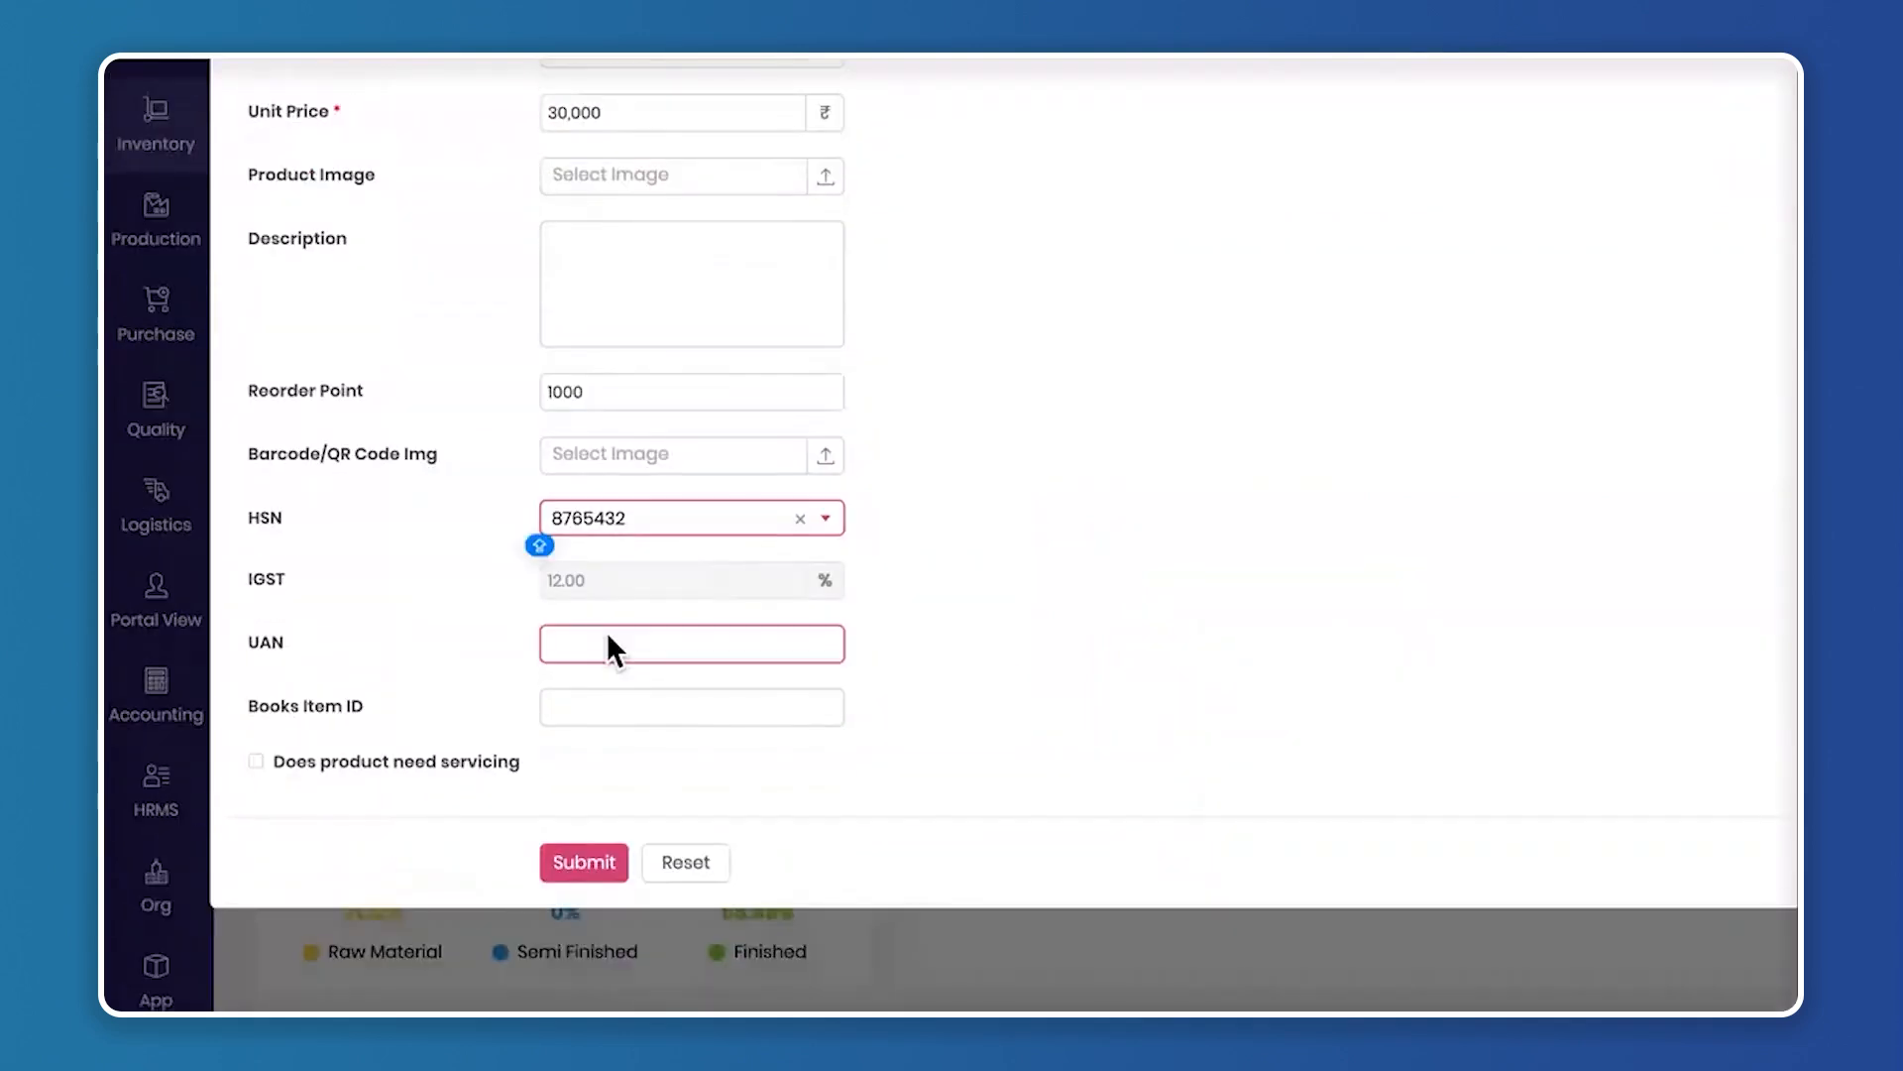
left_click(680, 704)
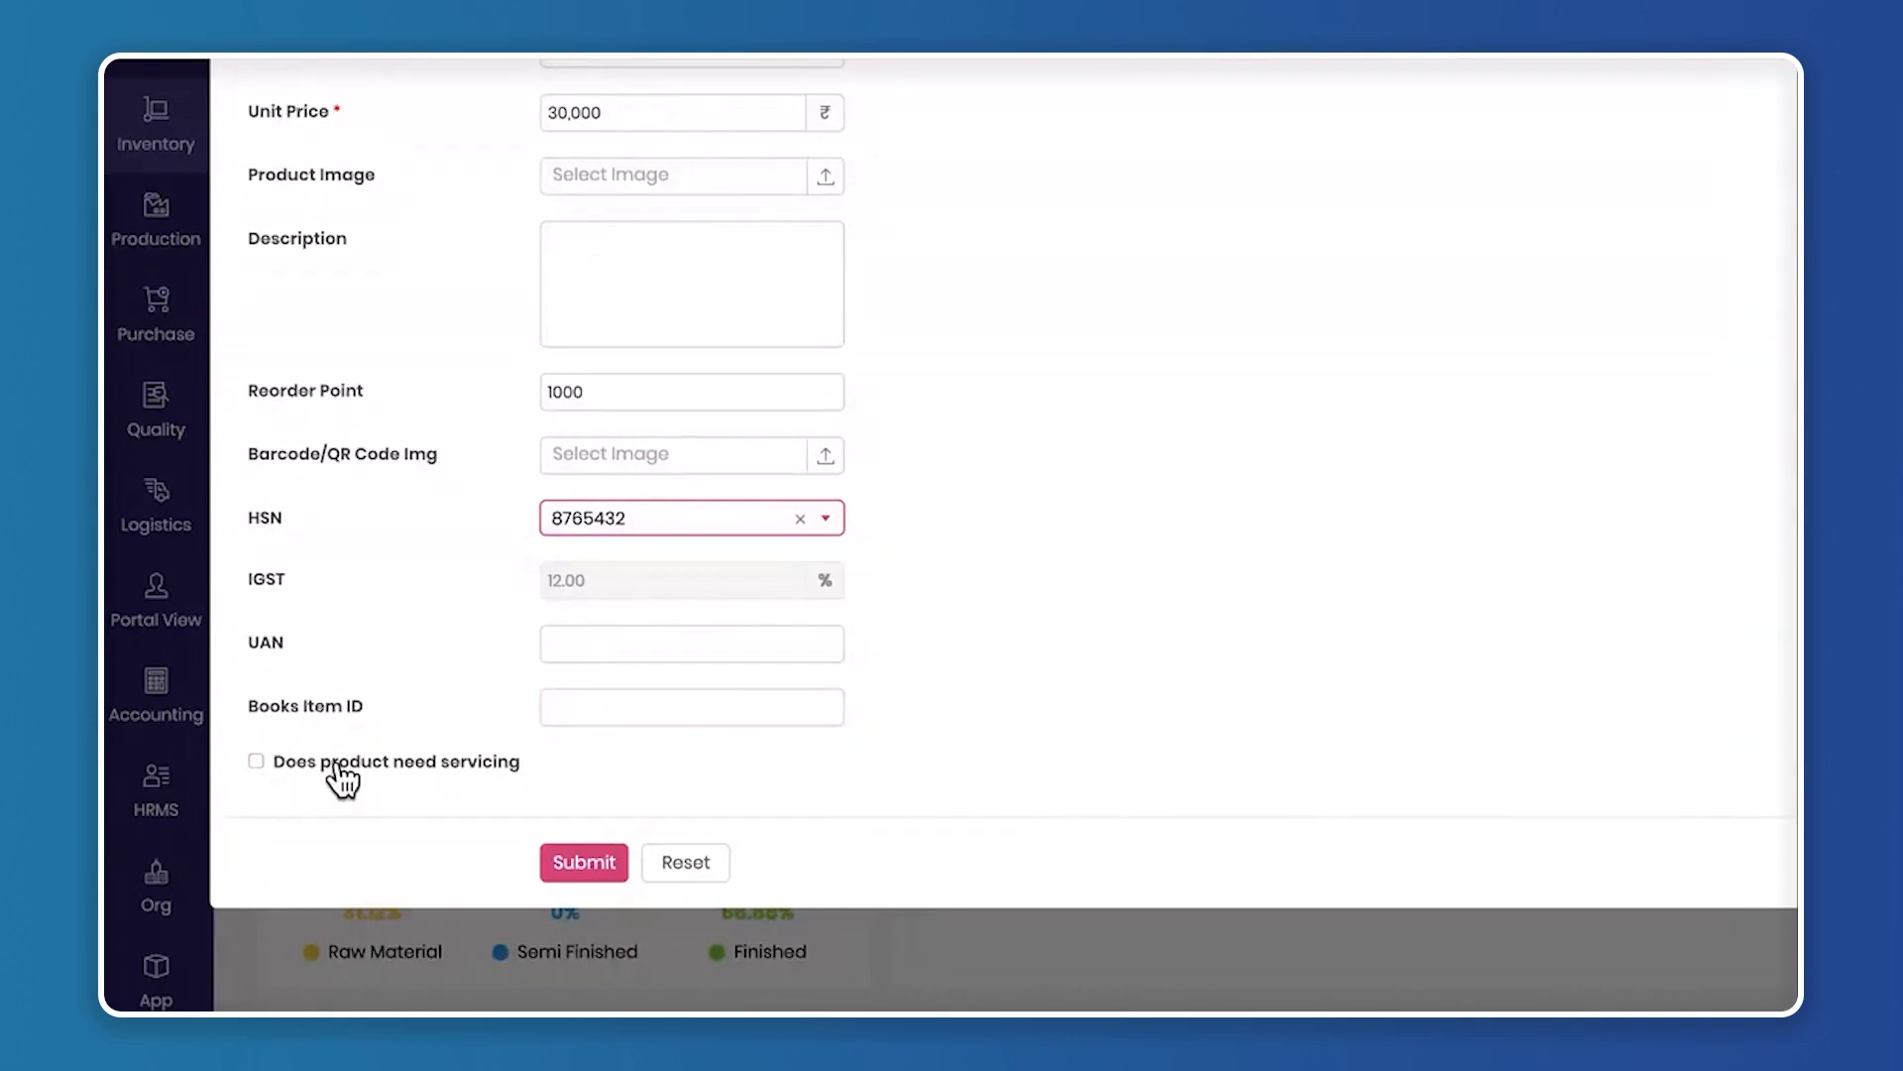
Mark the product as needing servicing, with the frequency in Years and a servicing period of 1
scroll(863, 482, "up", 4)
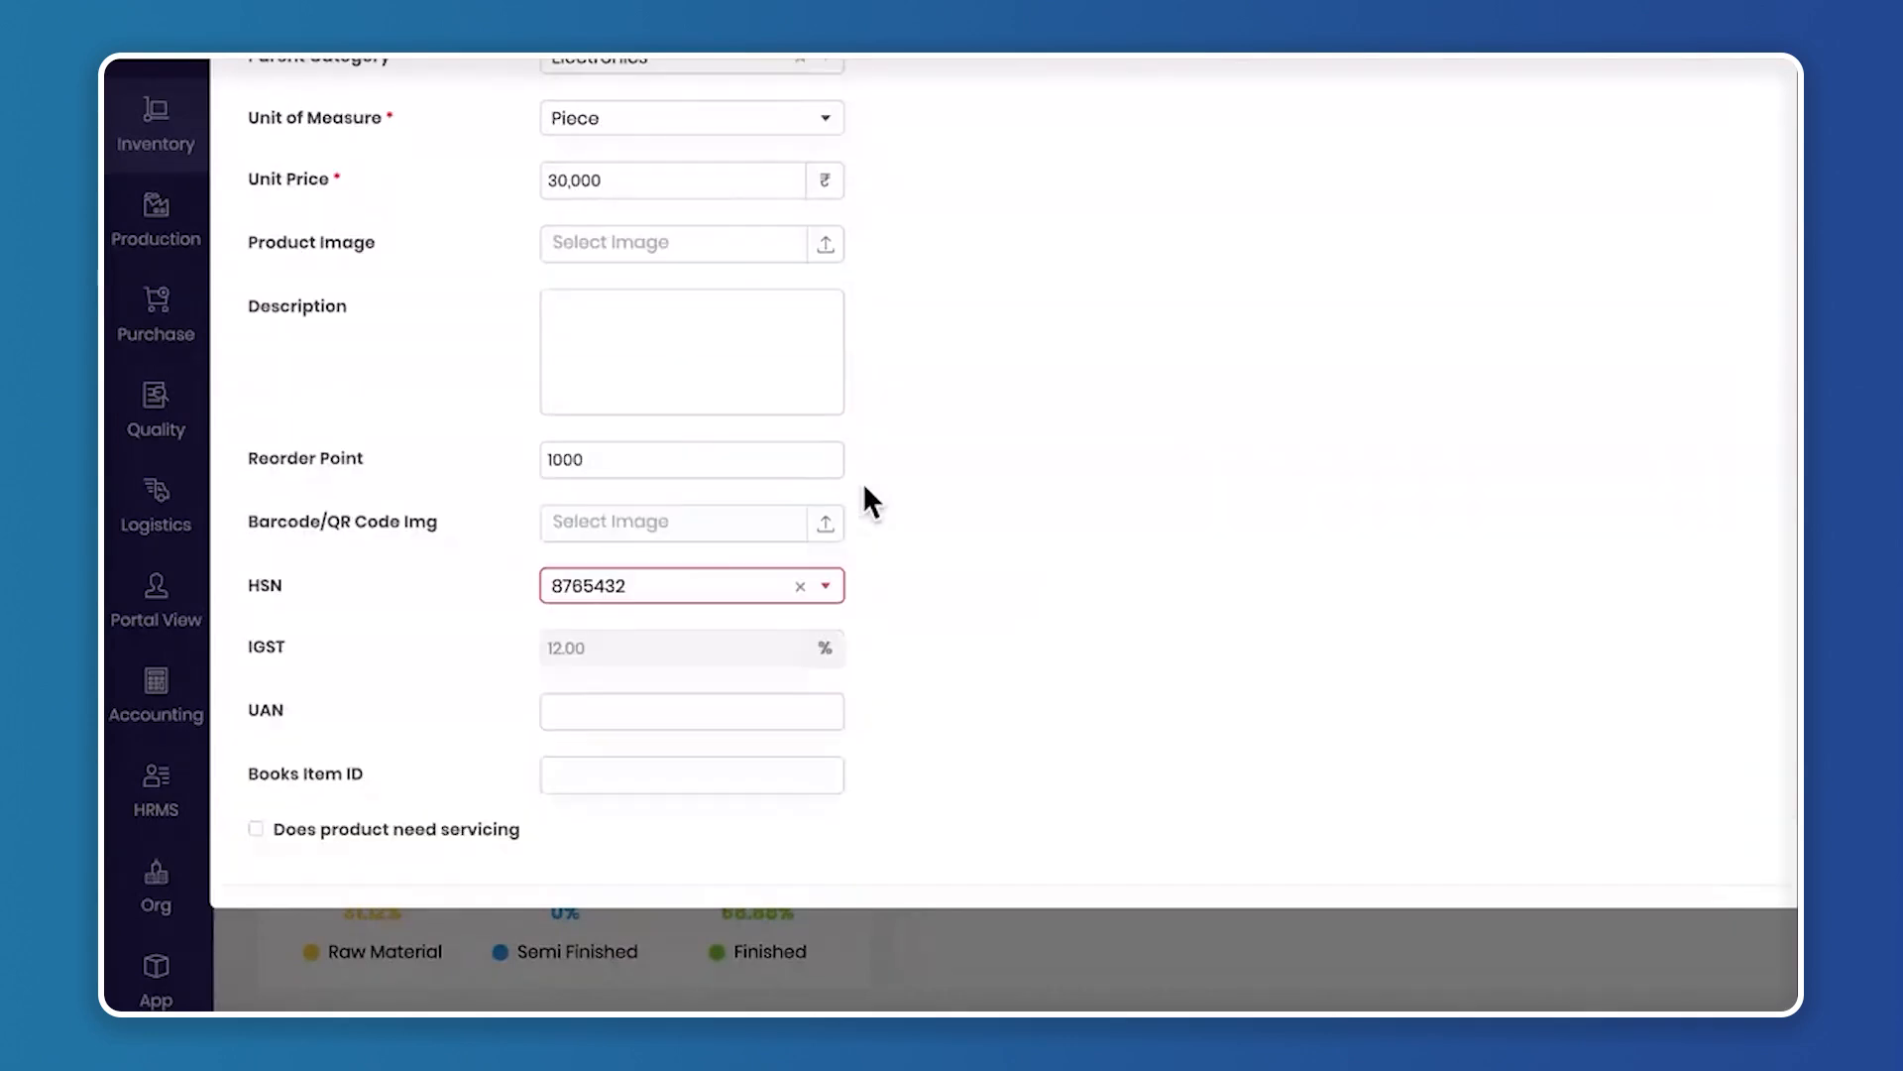
scroll(716, 230, "up", 3)
scroll(807, 544, "down", 4)
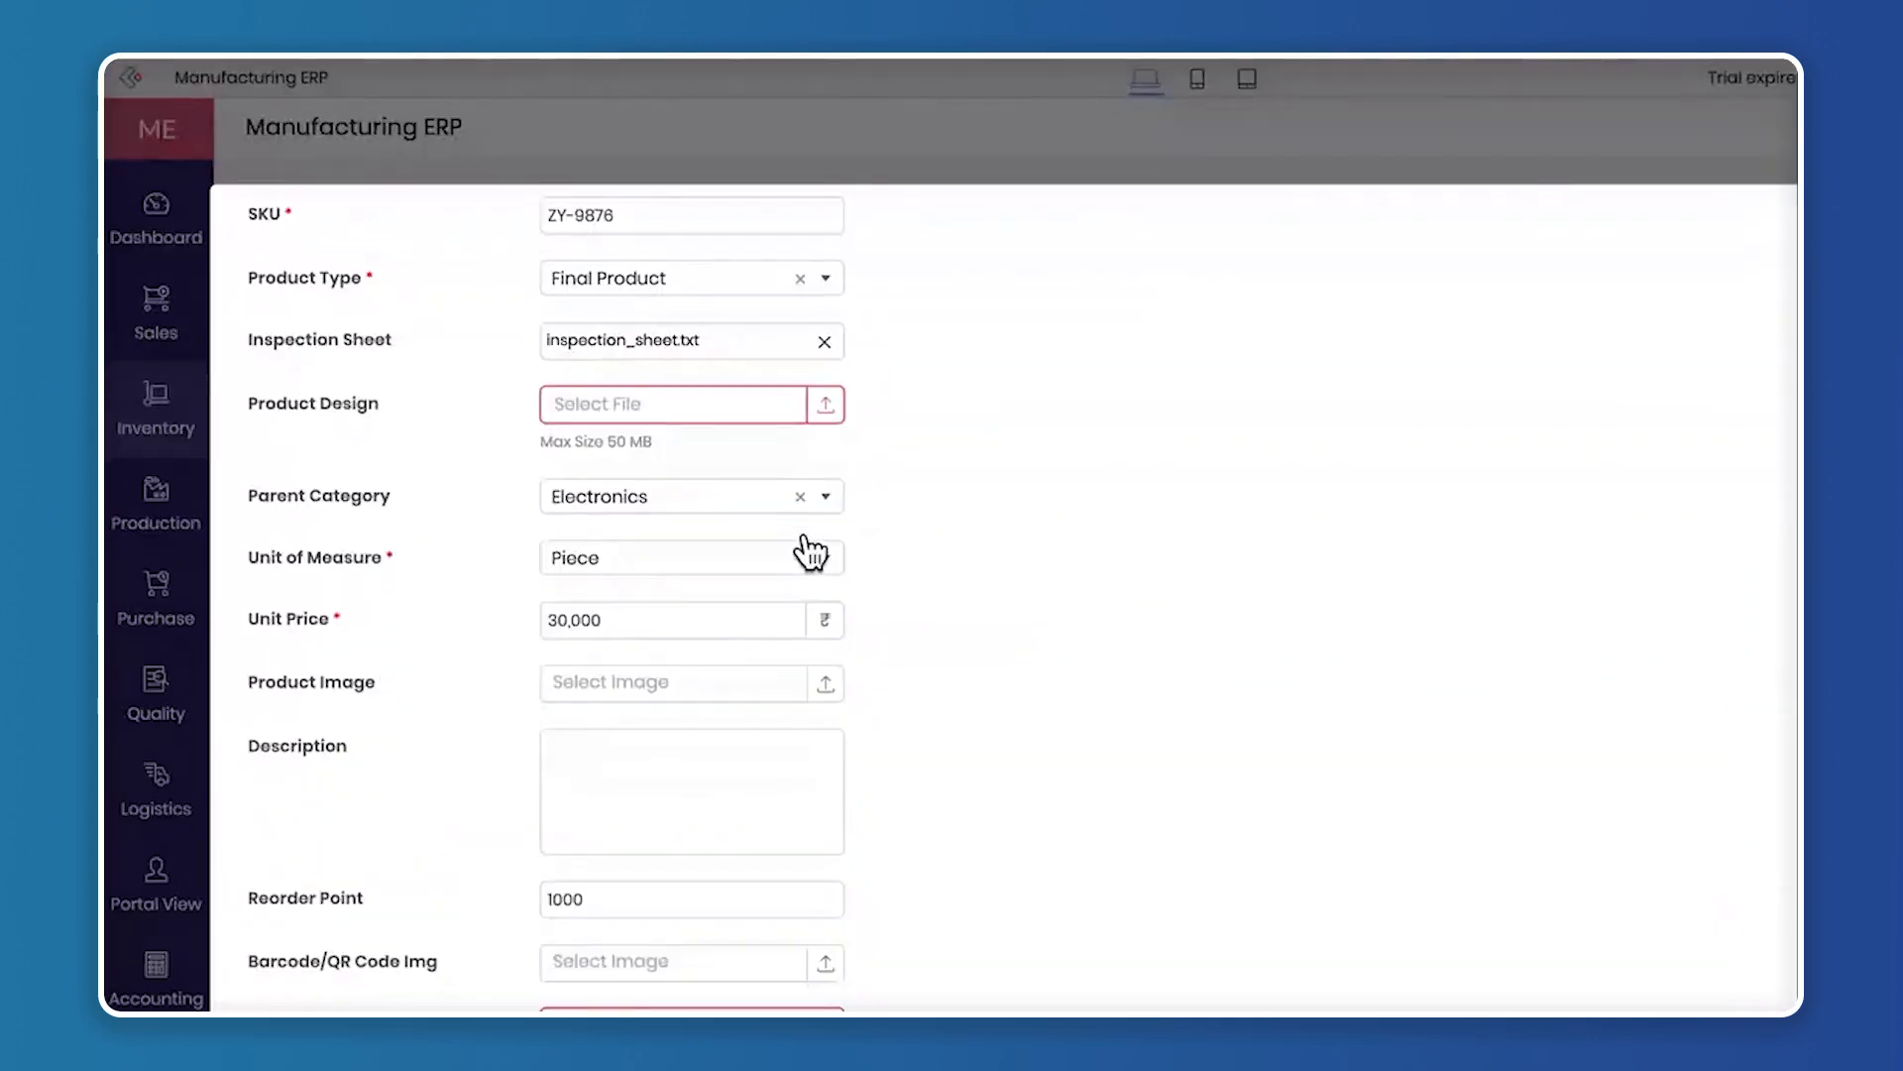
scroll(805, 534, "down", 3)
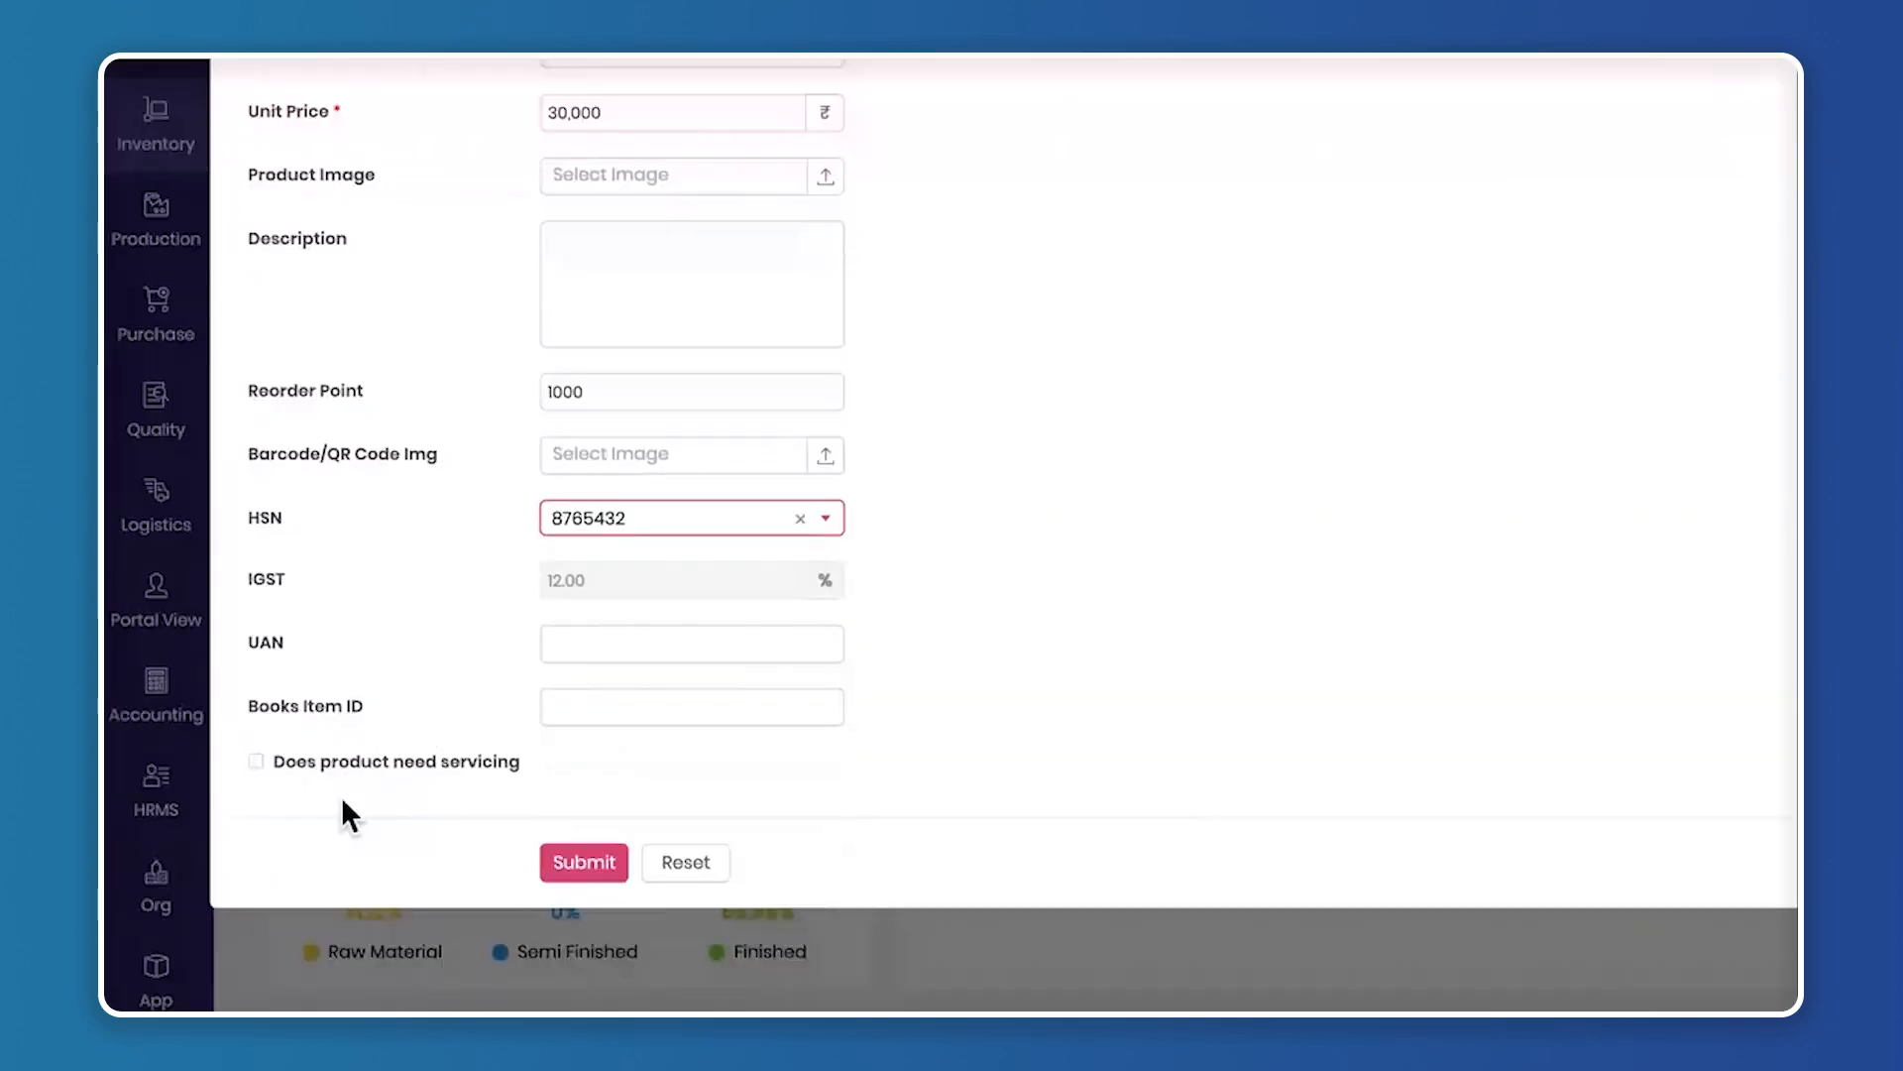
left_click(256, 762)
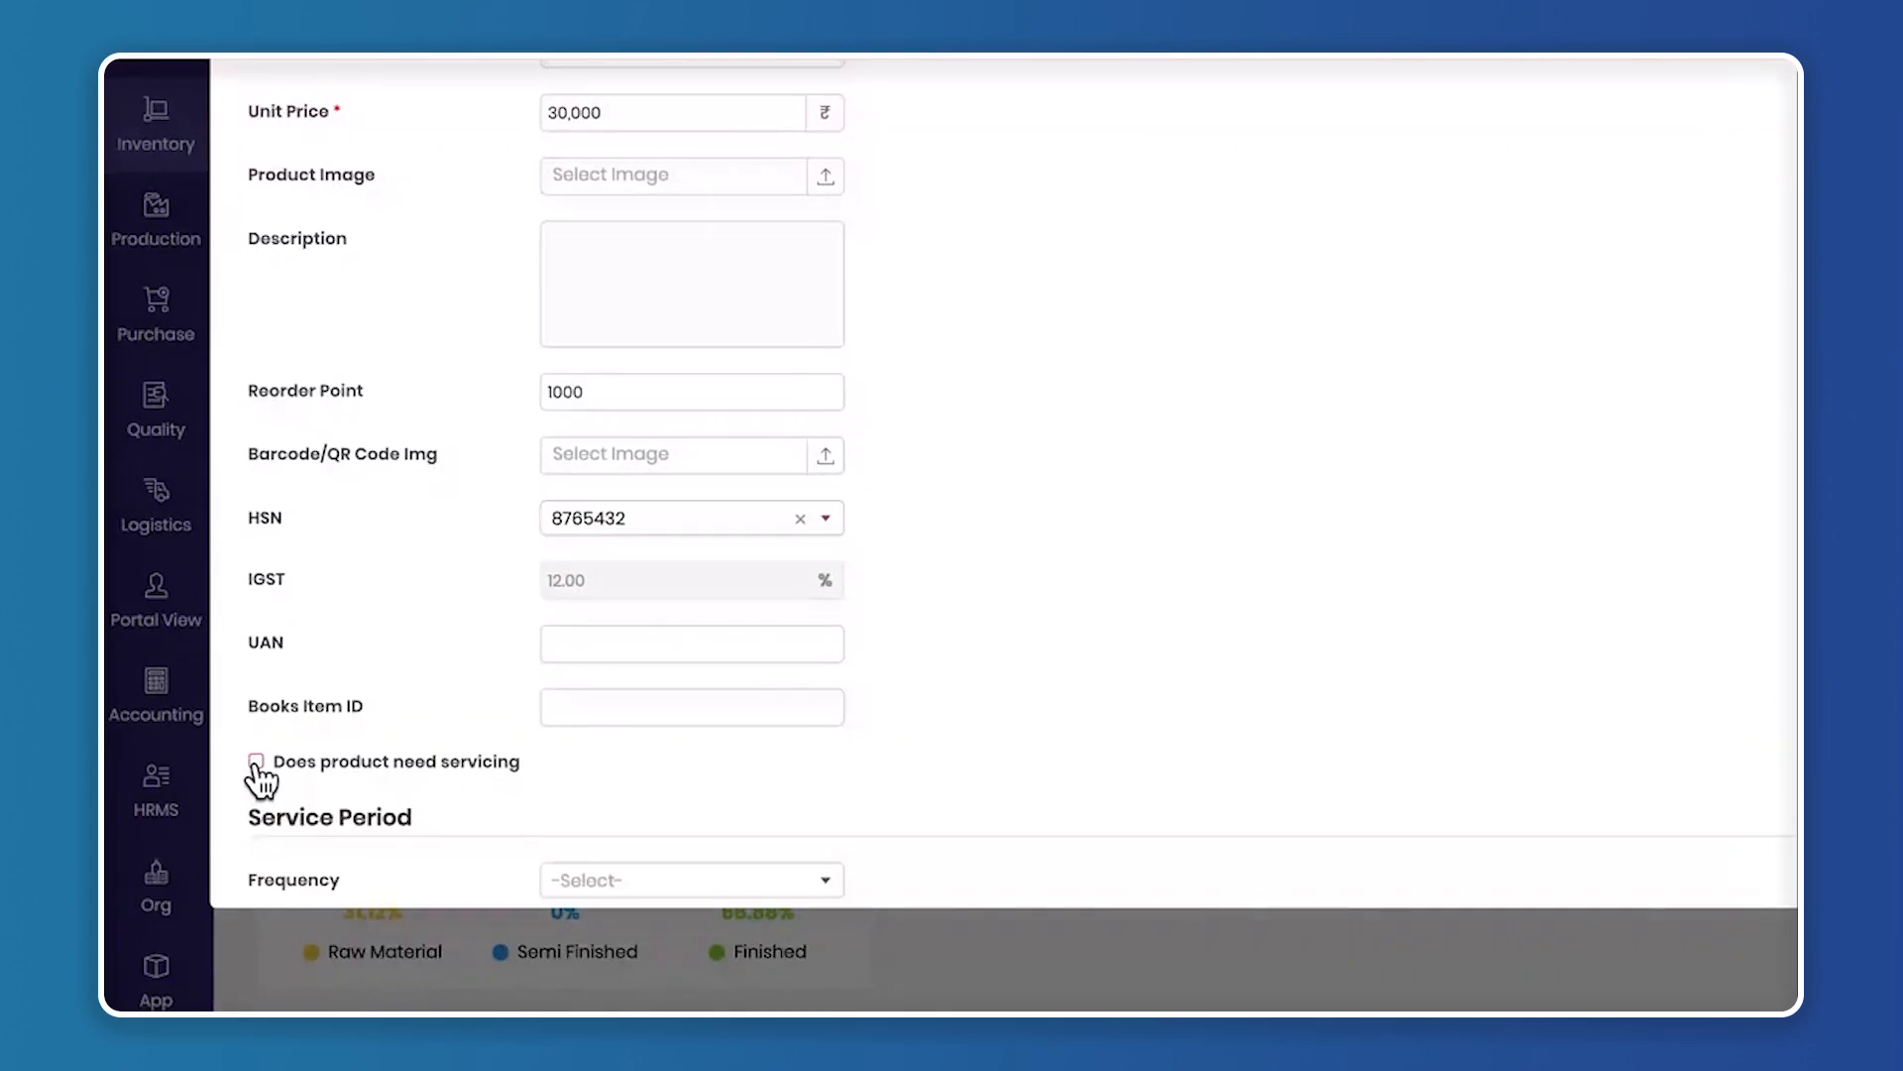
scroll(389, 646, "down", 2)
left_click_drag(252, 618, 479, 619)
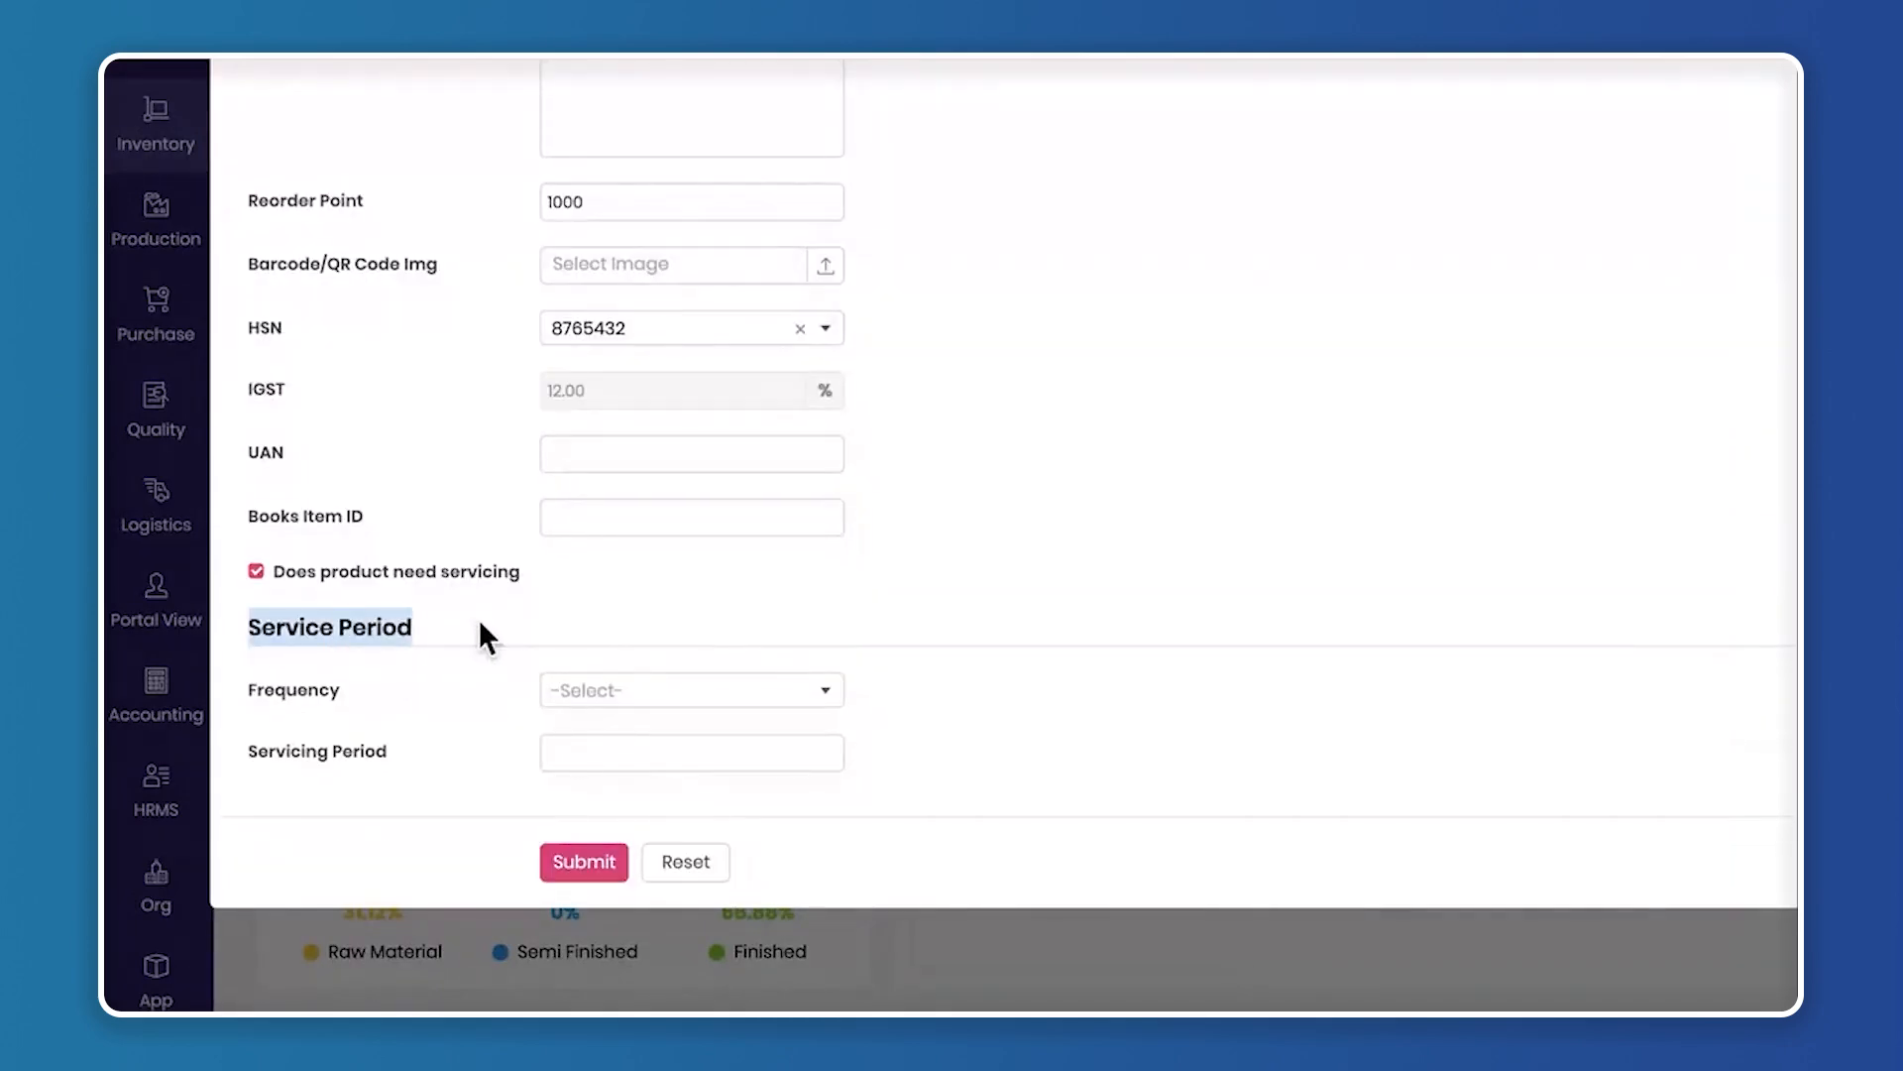
left_click(629, 694)
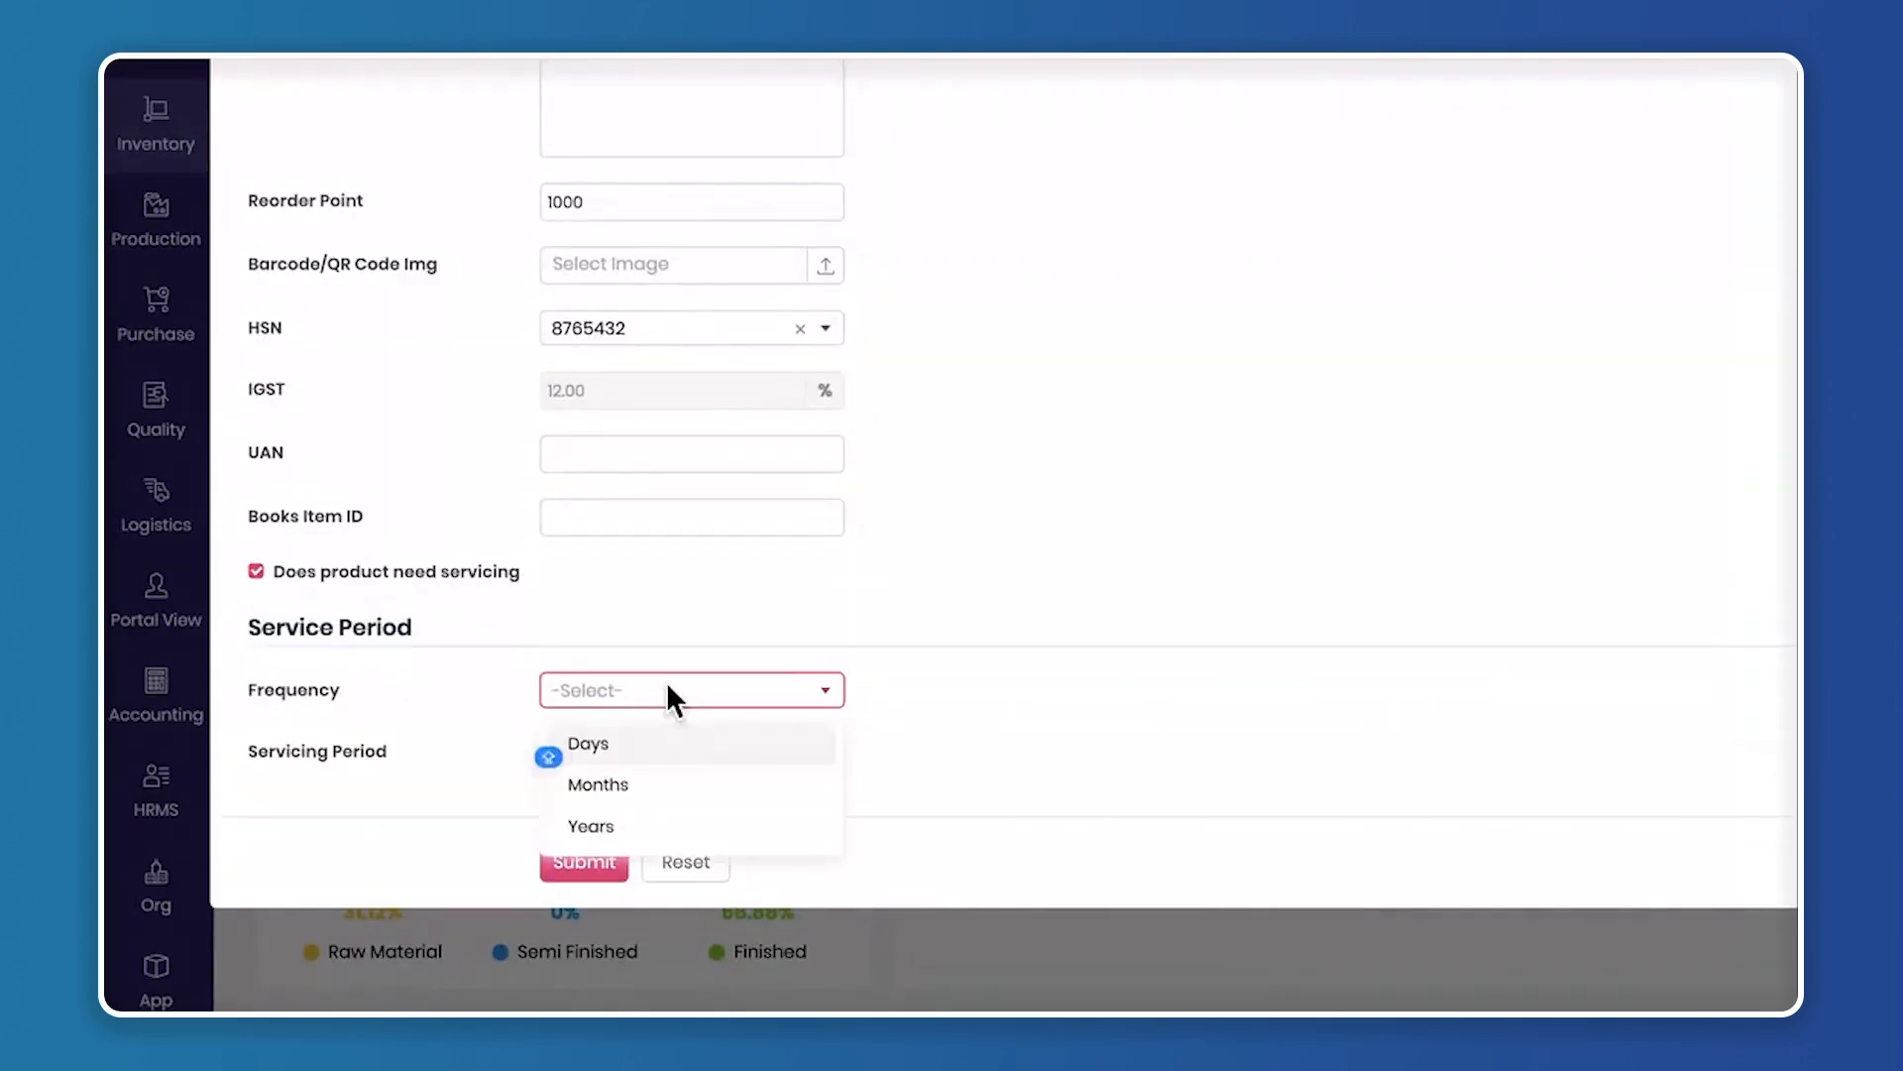
left_click(645, 822)
left_click(669, 754)
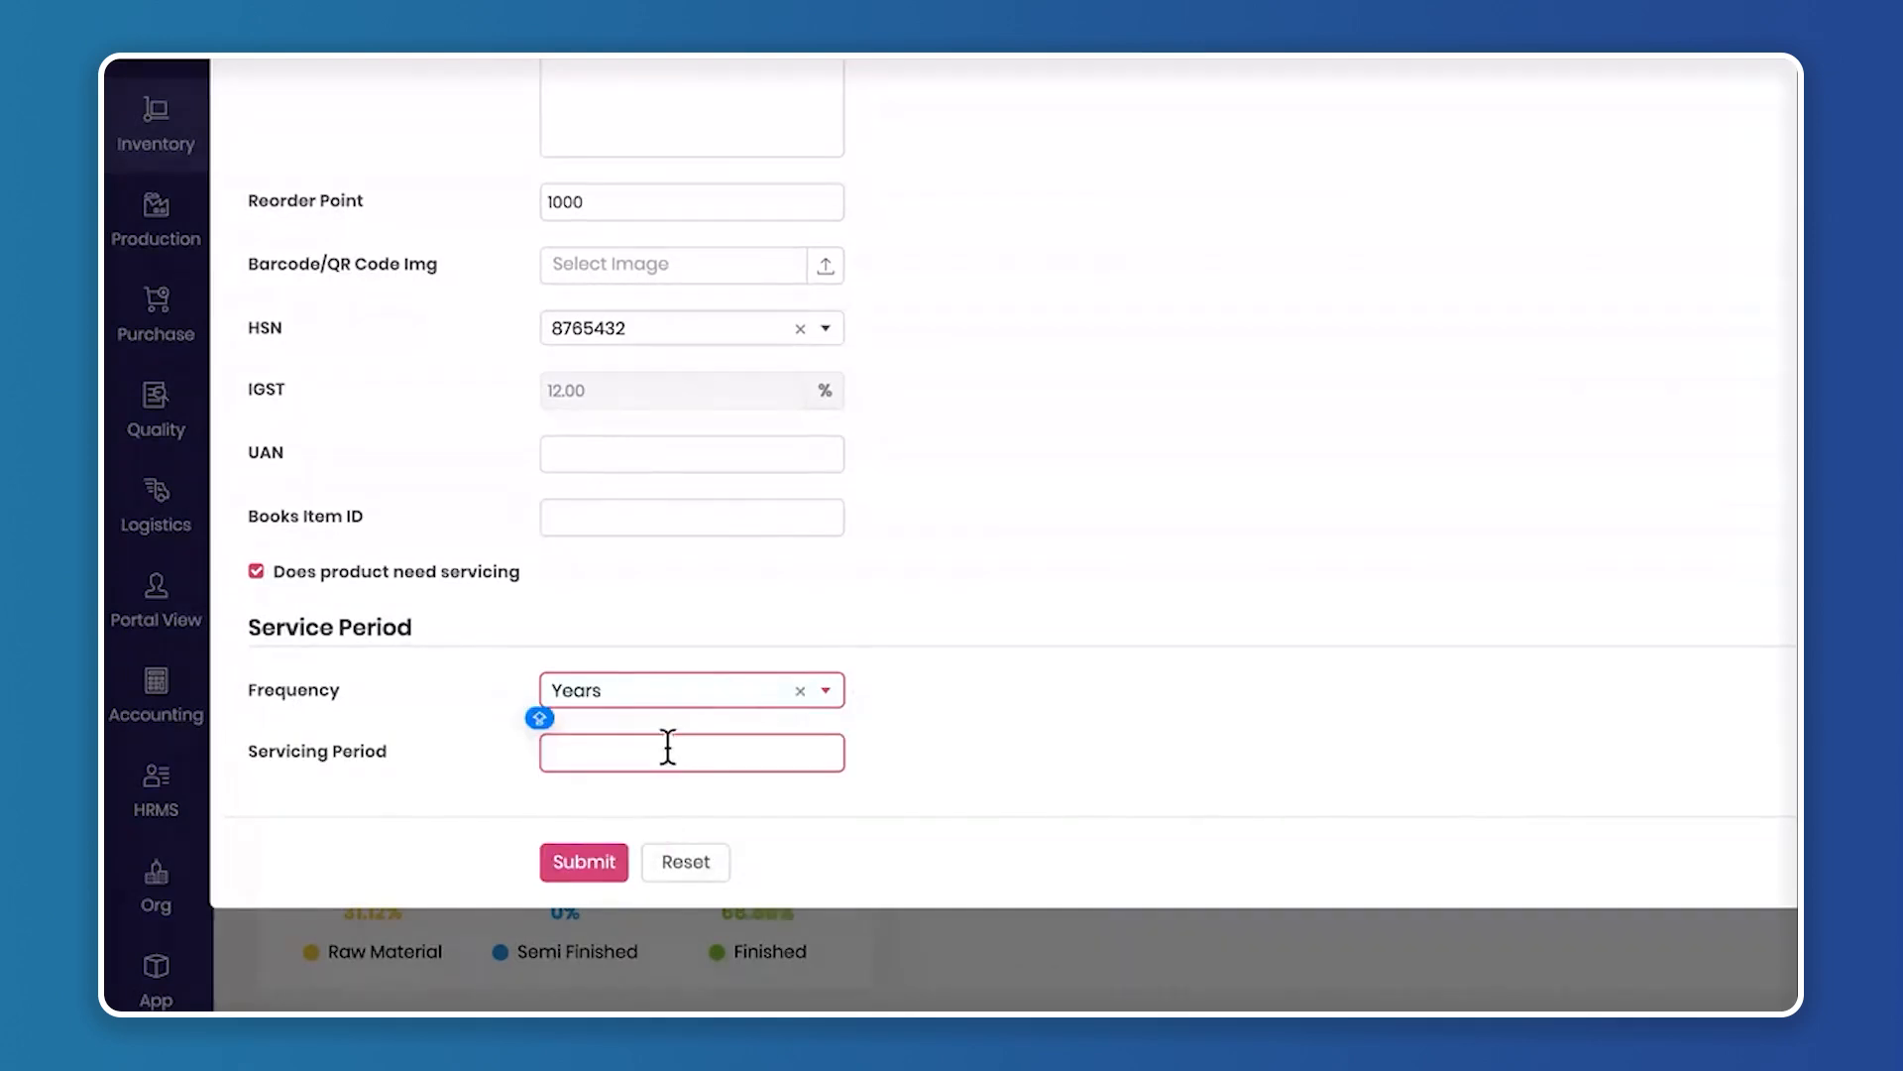
type("1")
Check the completed product form and submit it to add the product
scroll(906, 389, "up", 5)
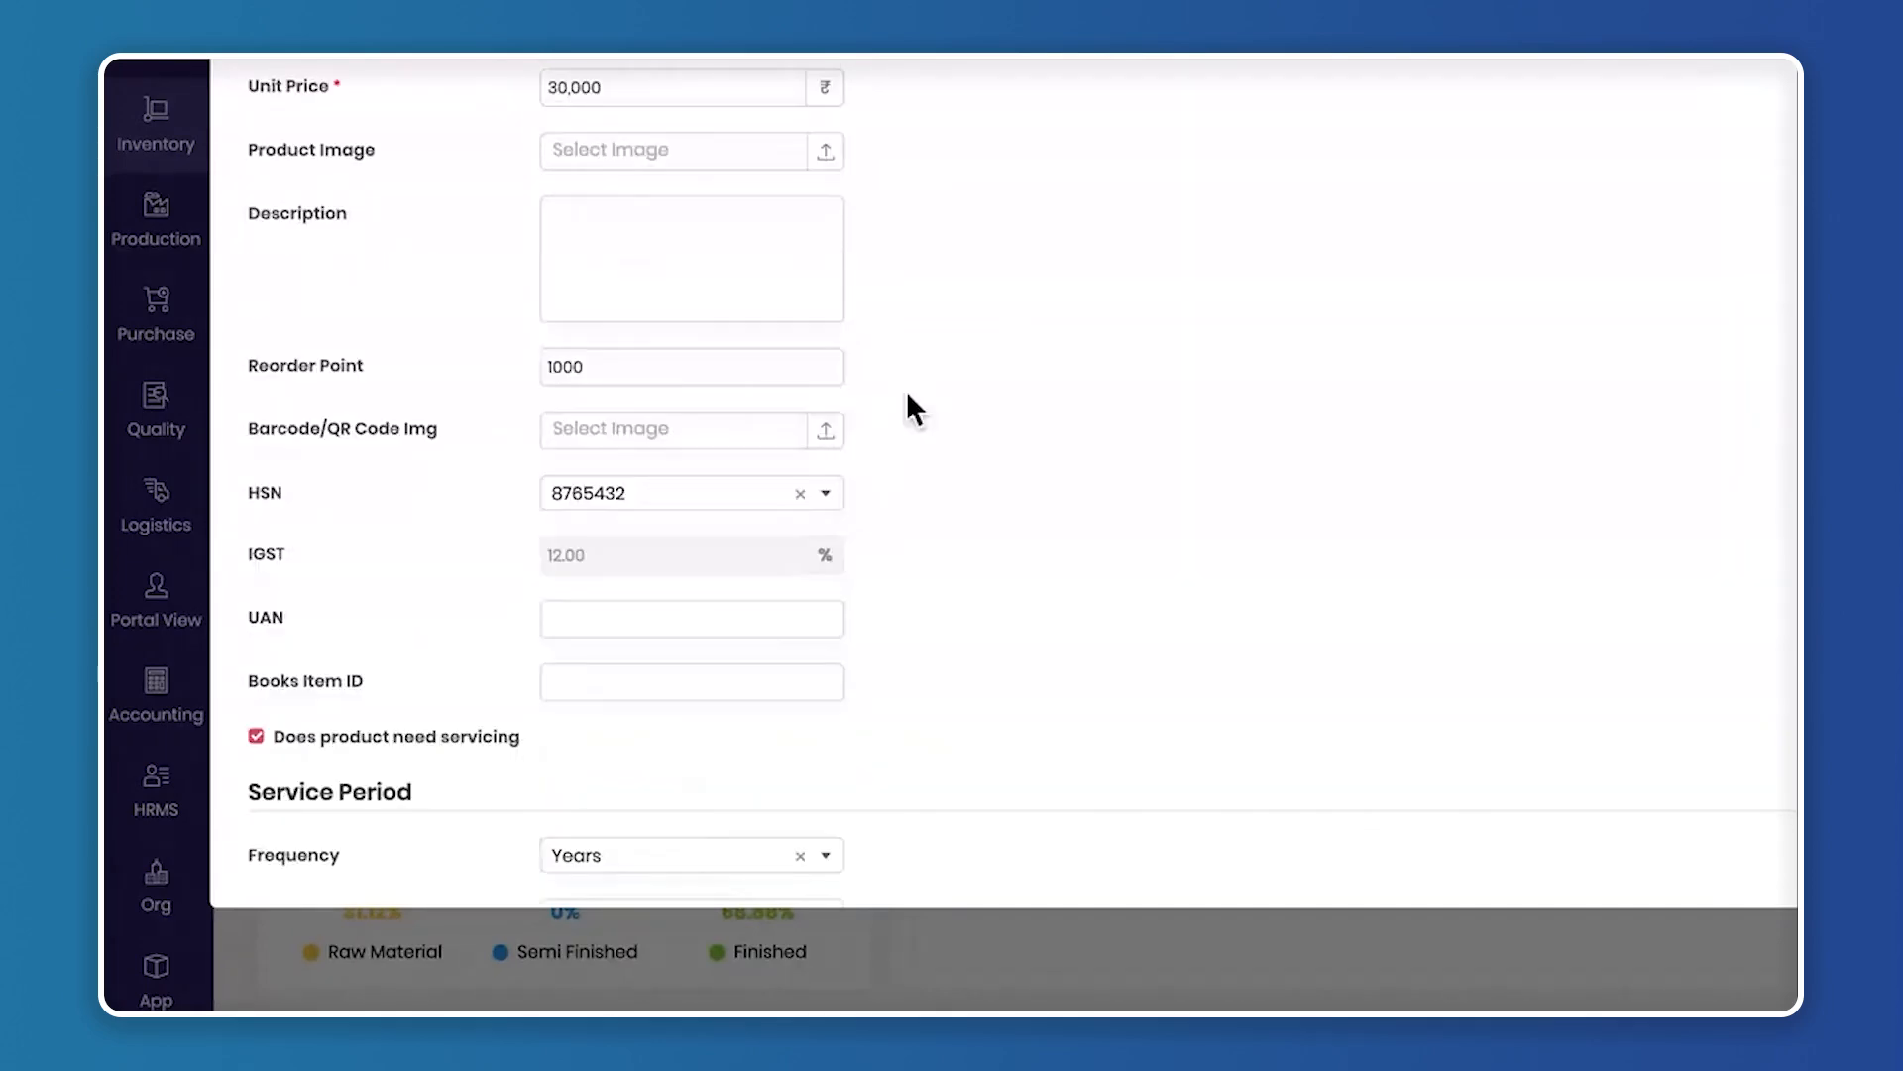
scroll(853, 436, "down", 5)
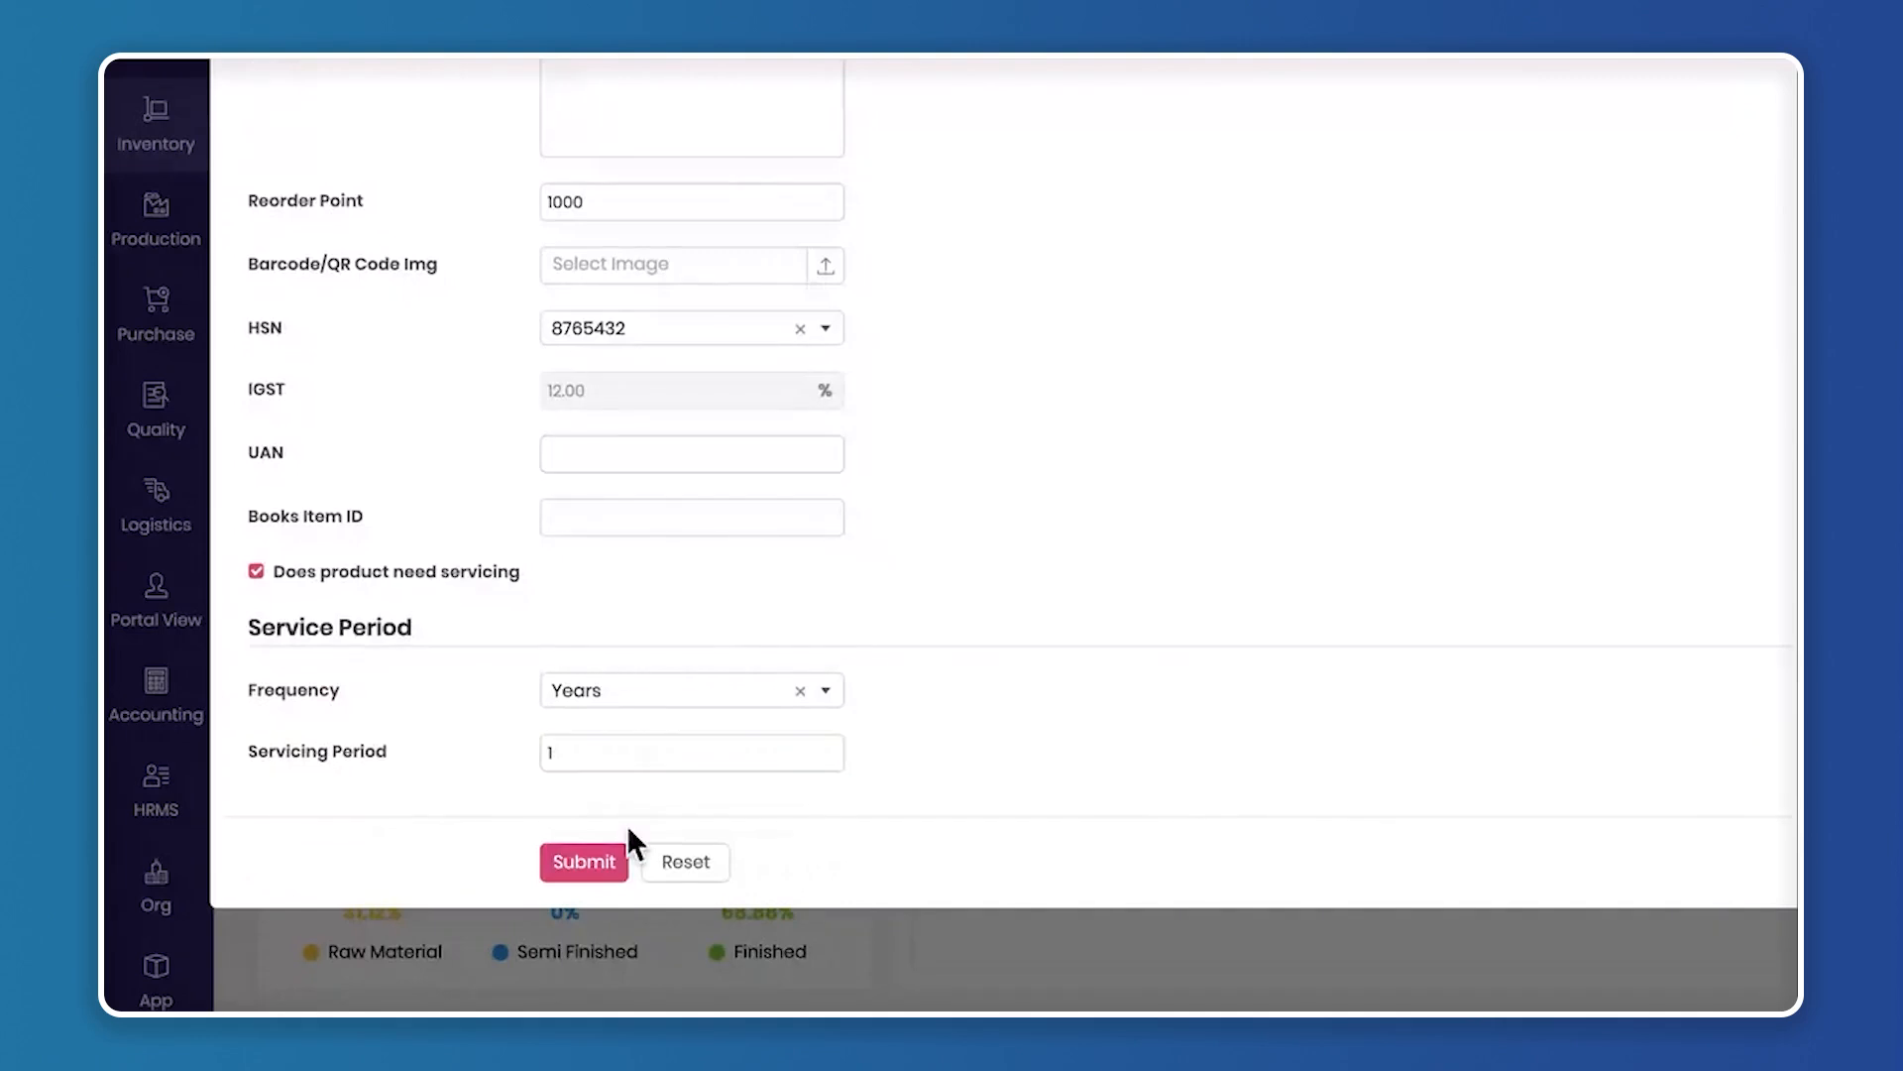
left_click(600, 861)
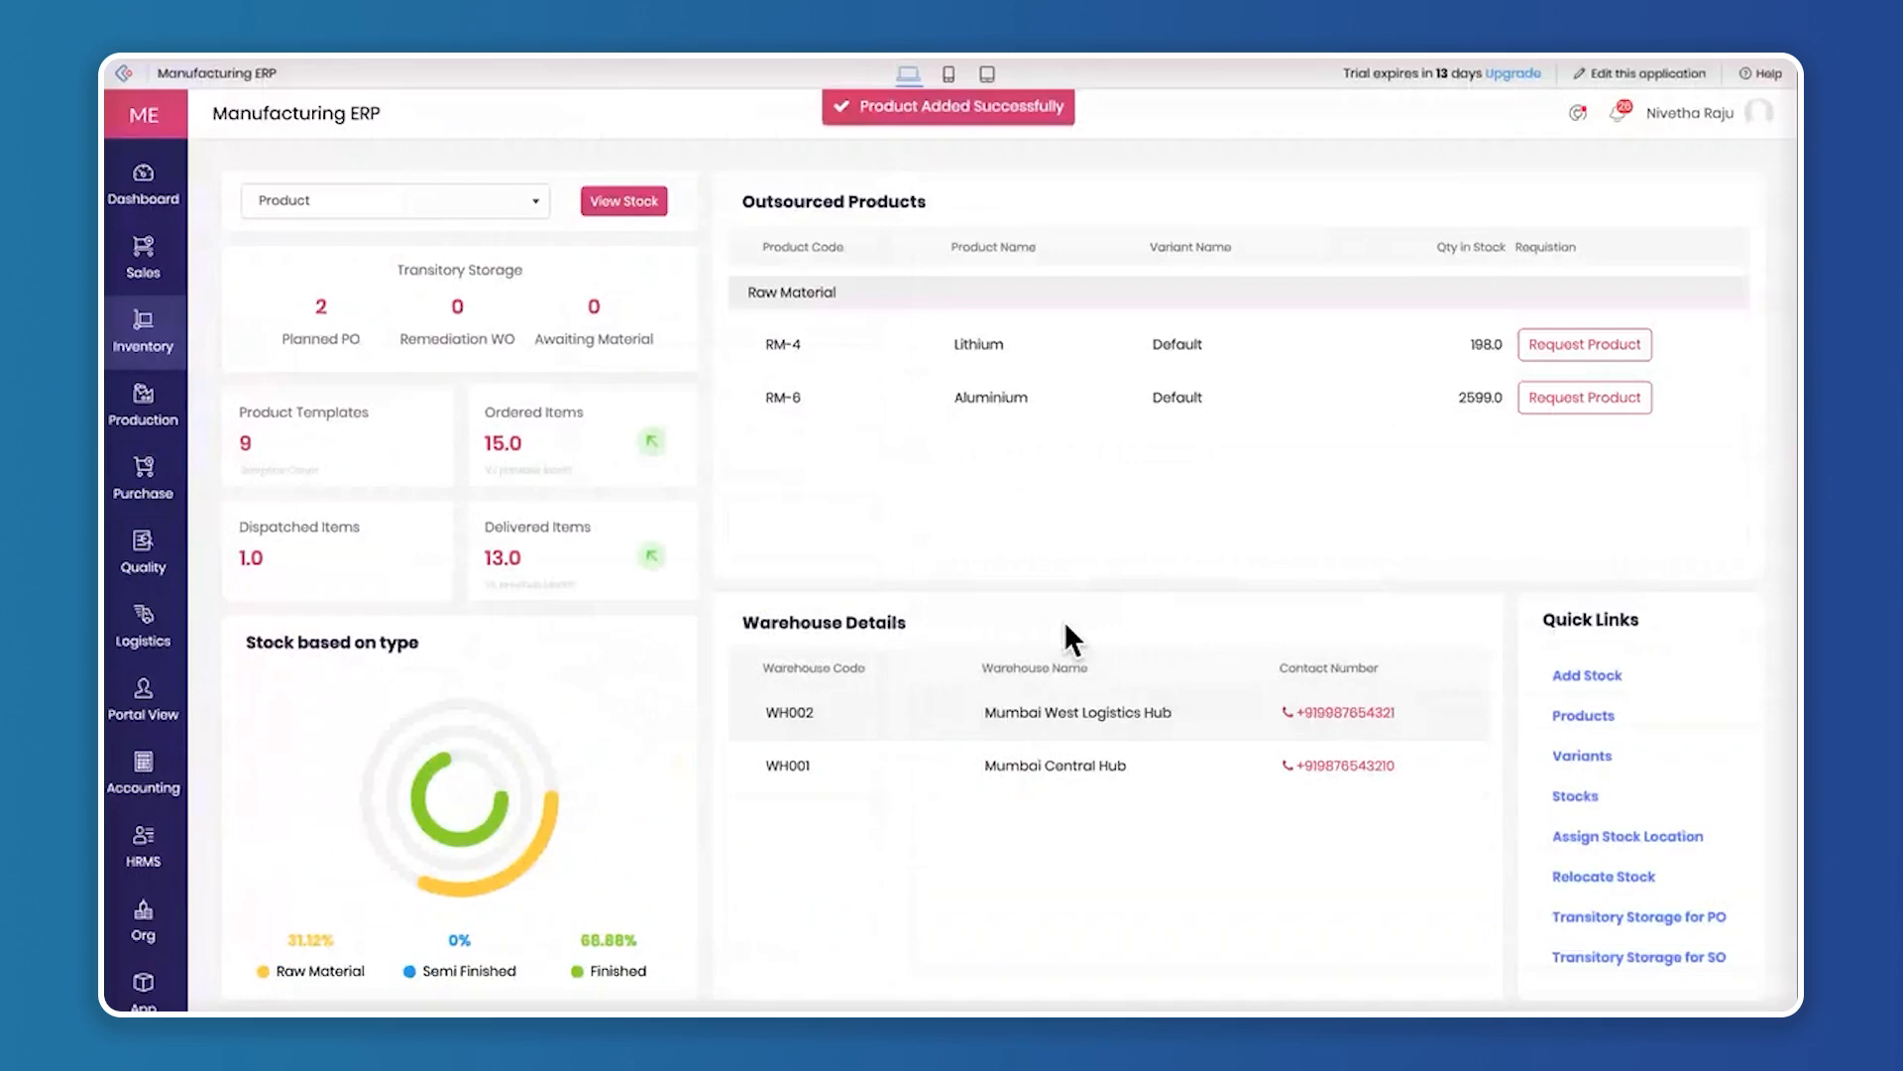
View the Products list across to its stock and reorder point columns for the new Smart LED TV, and close it
left_click(1583, 716)
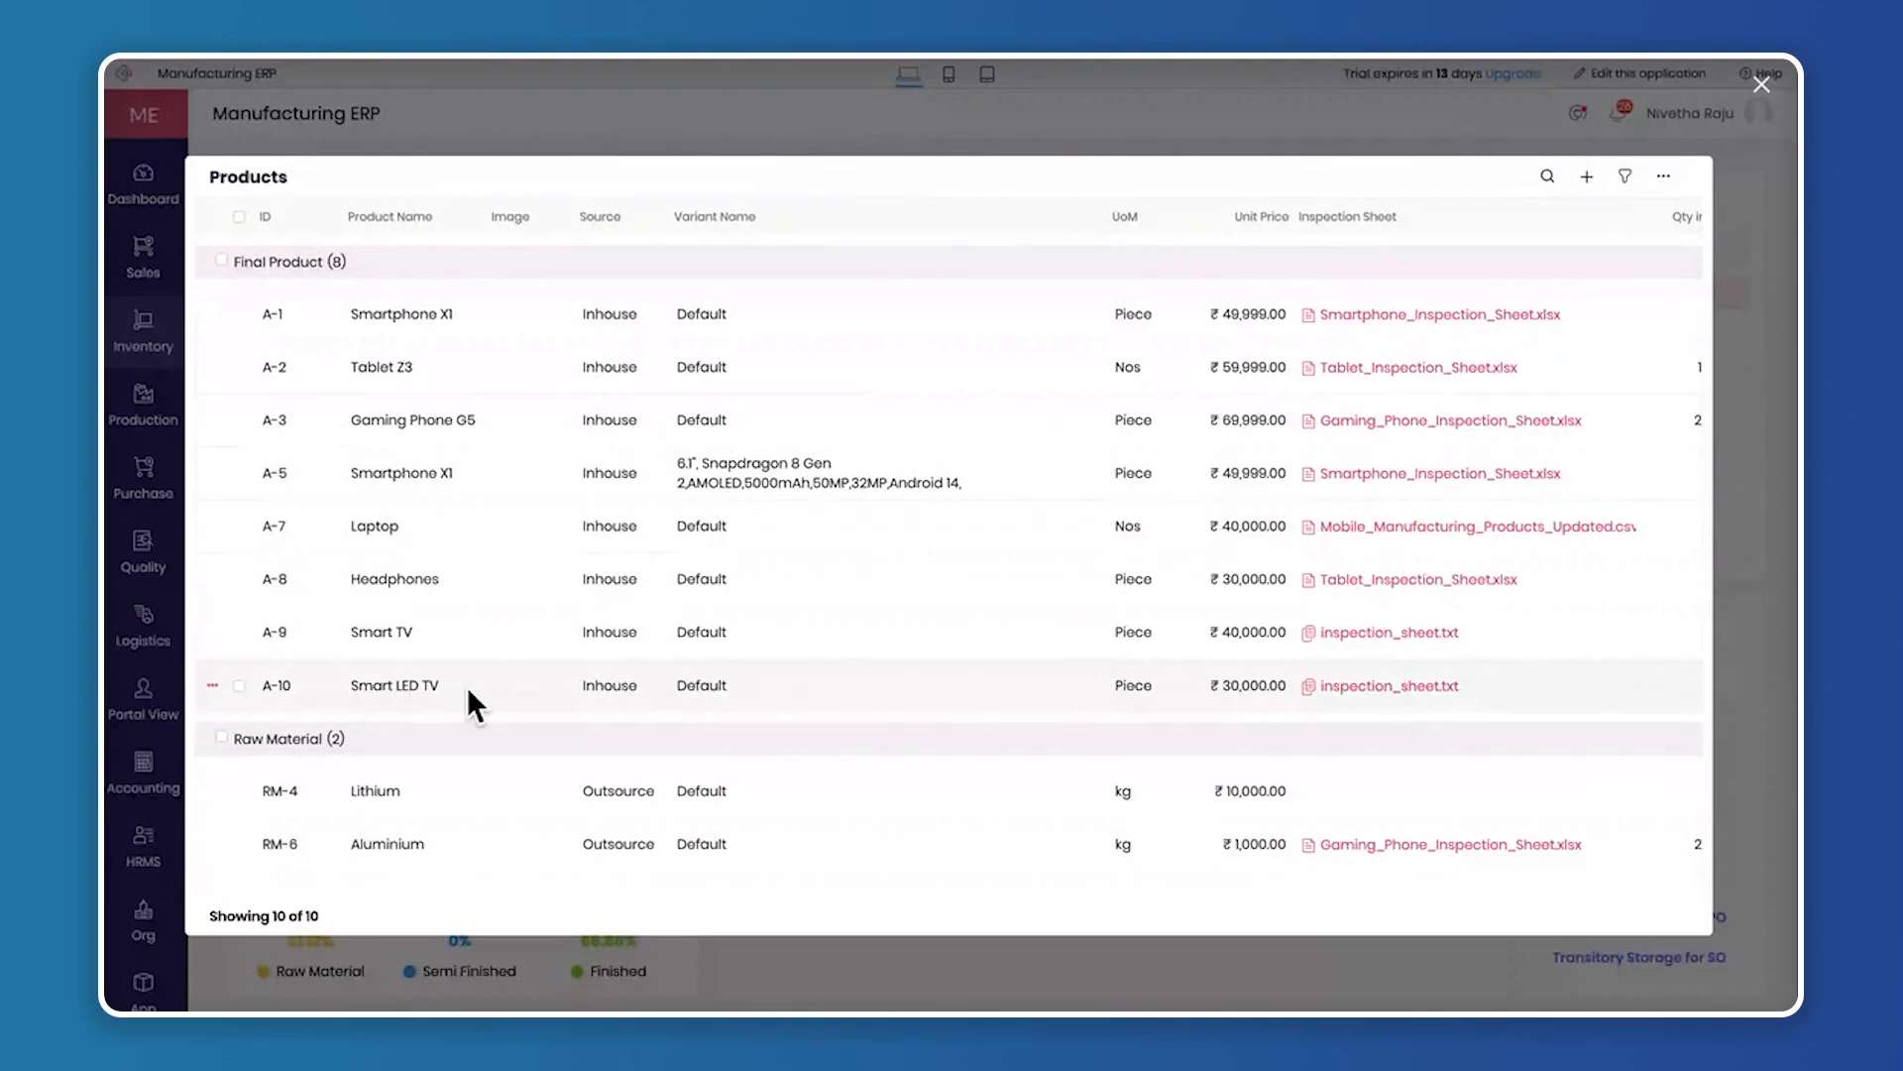
scroll(847, 645, "right", 4)
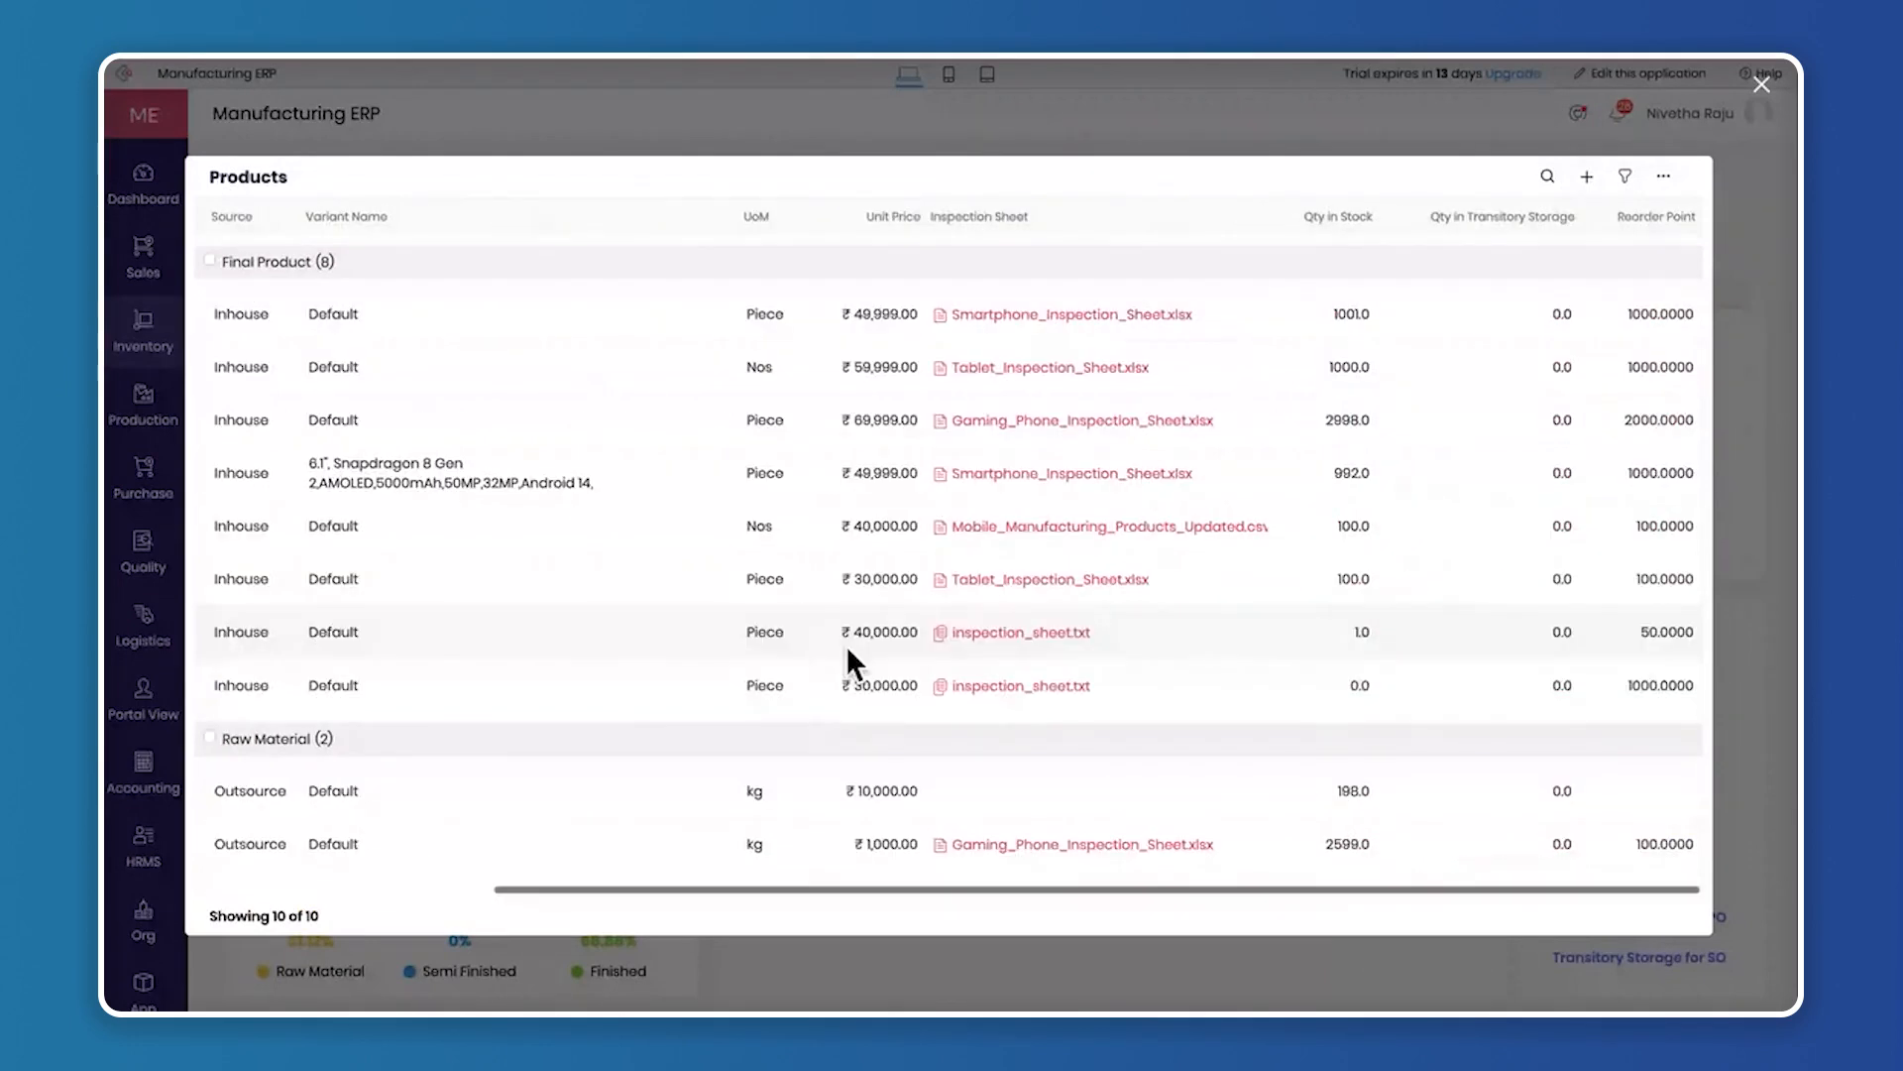
left_click(1762, 85)
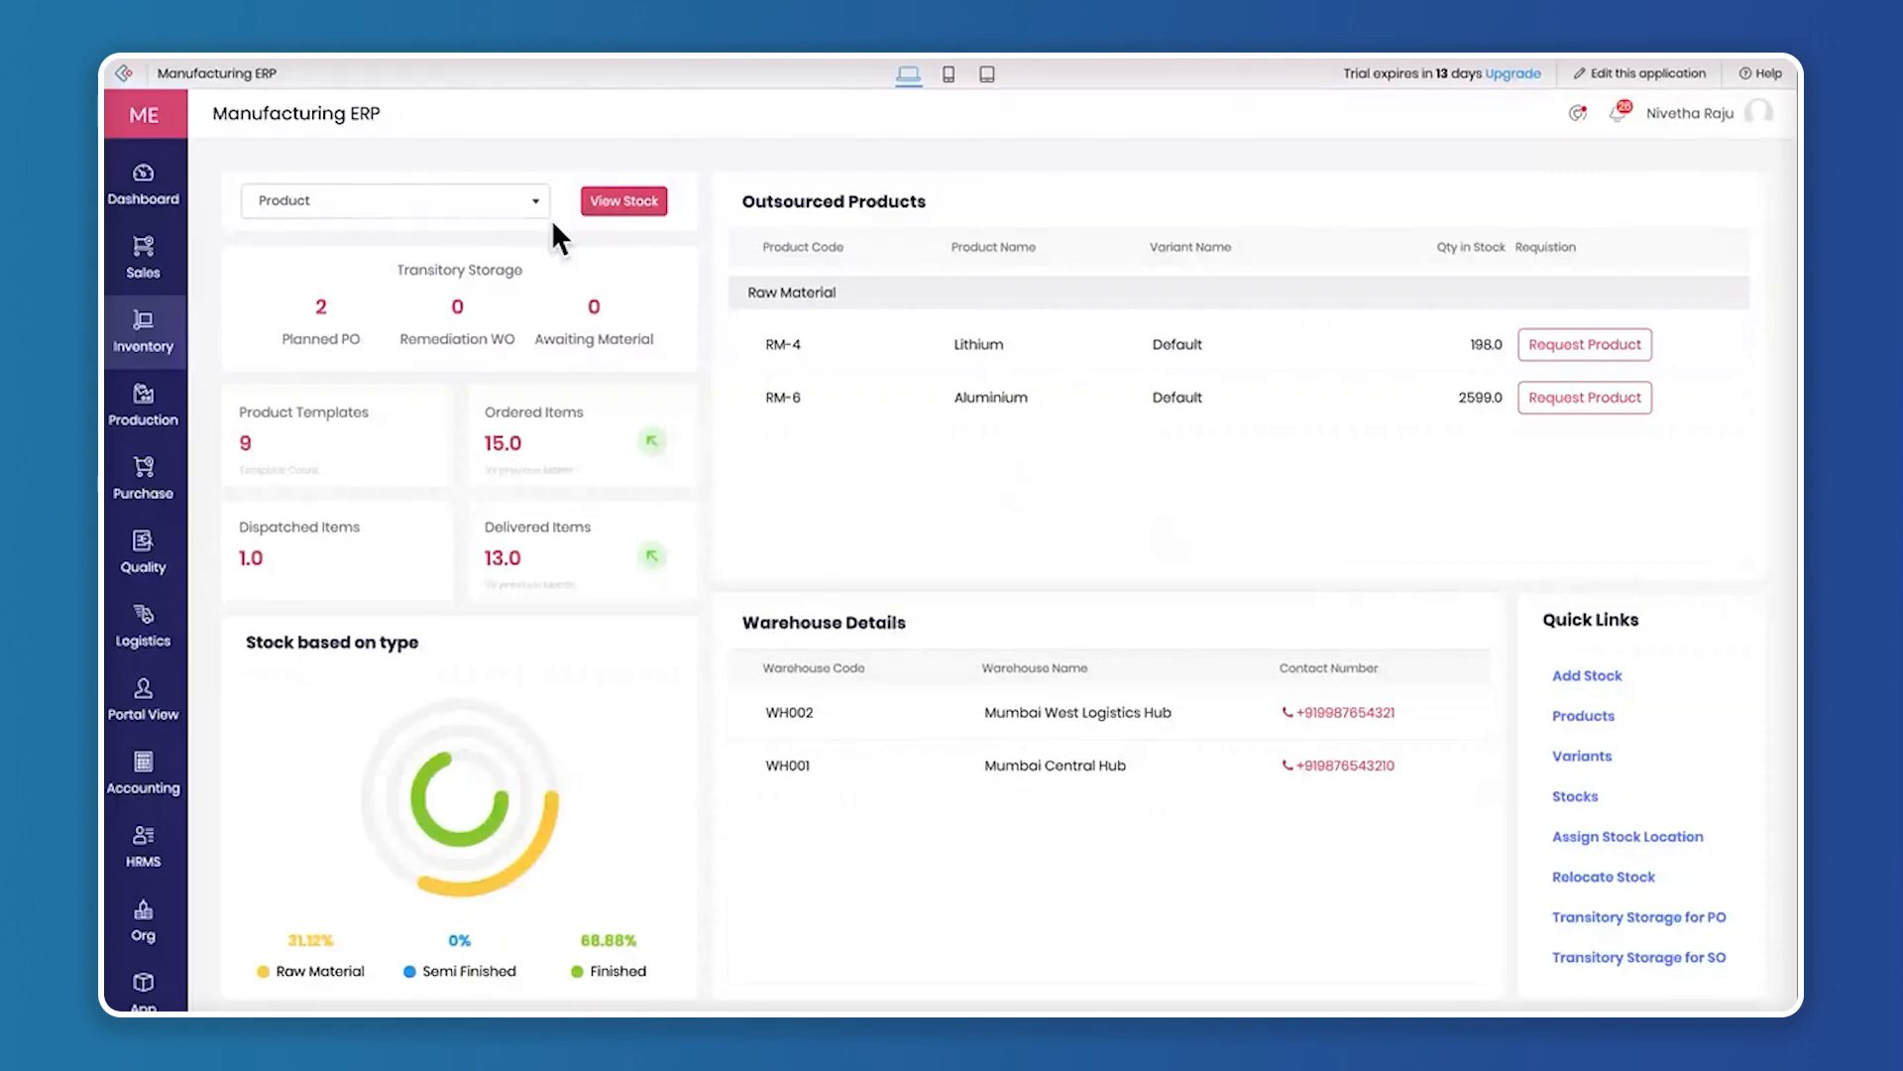
Open the Production Dashboard and examine its cost figures, Production Quantity chart, Production List and Current Work Orders
mouse_move(159, 421)
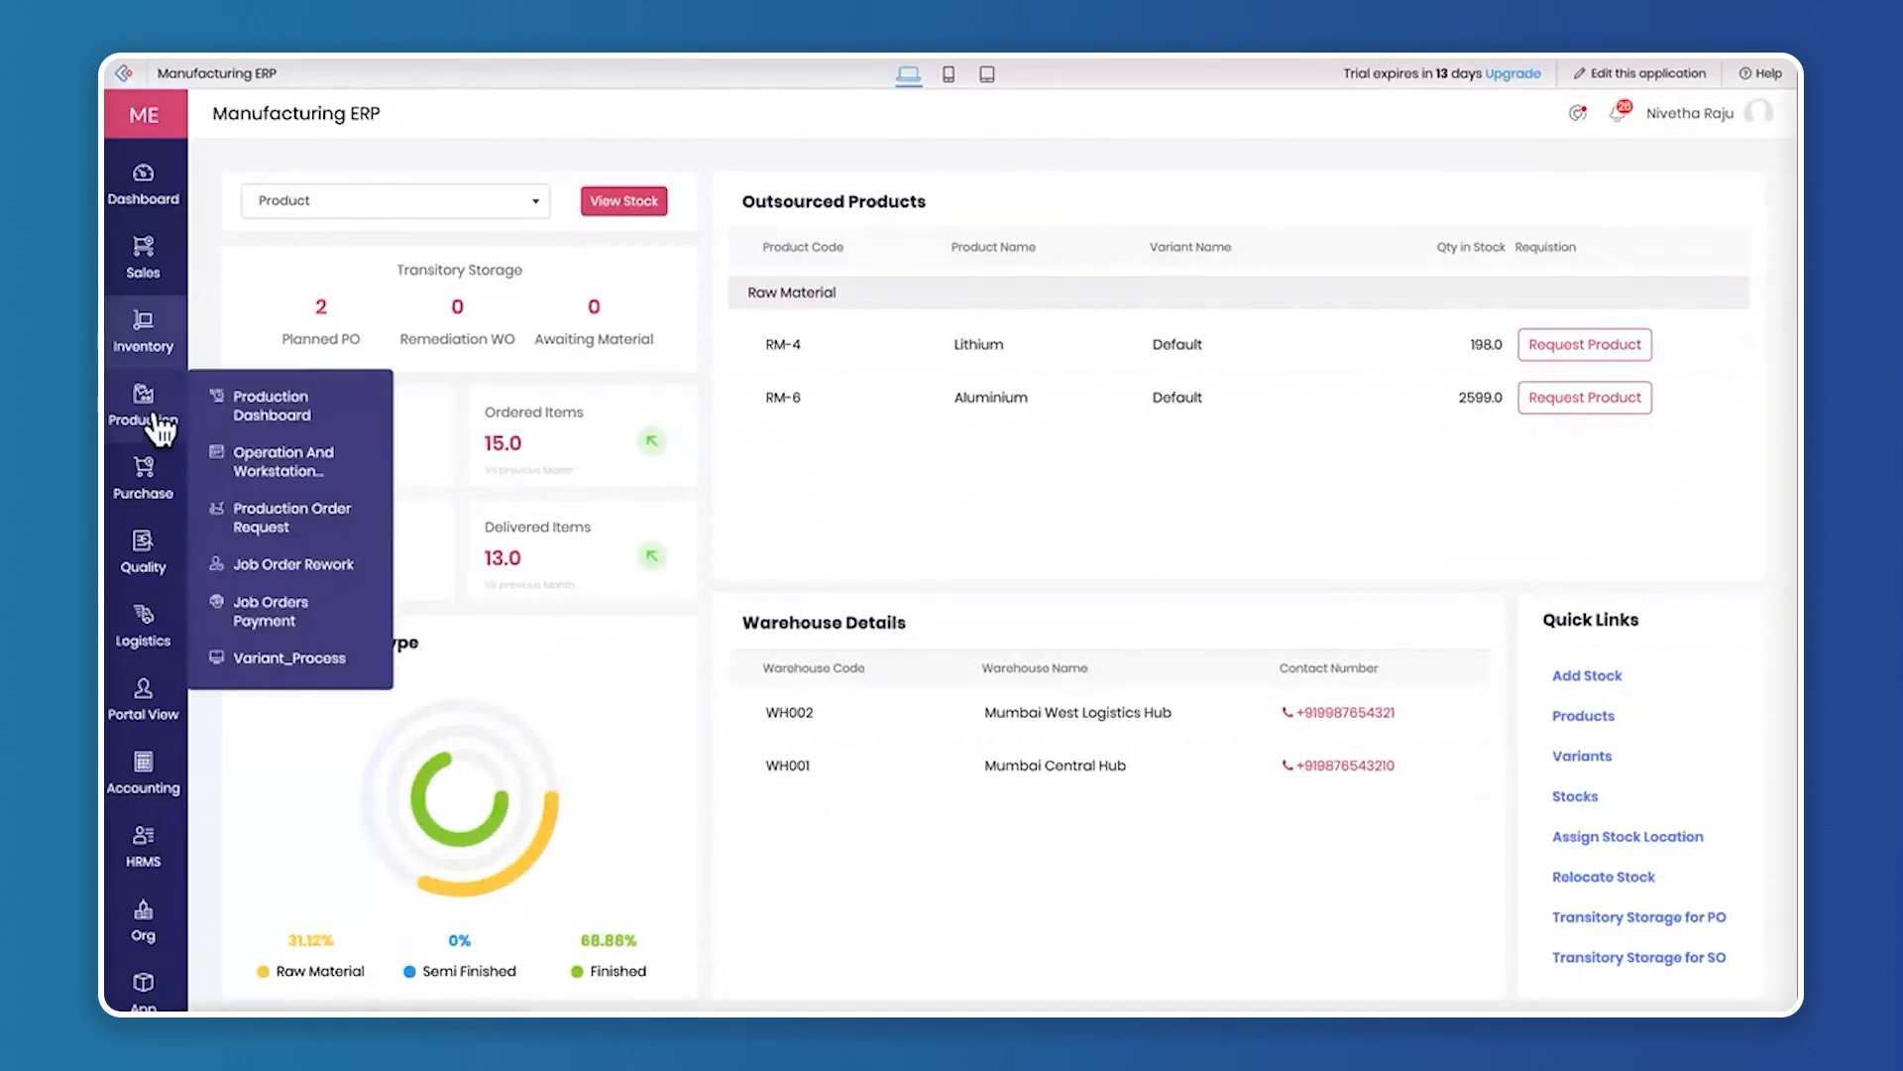
left_click(285, 426)
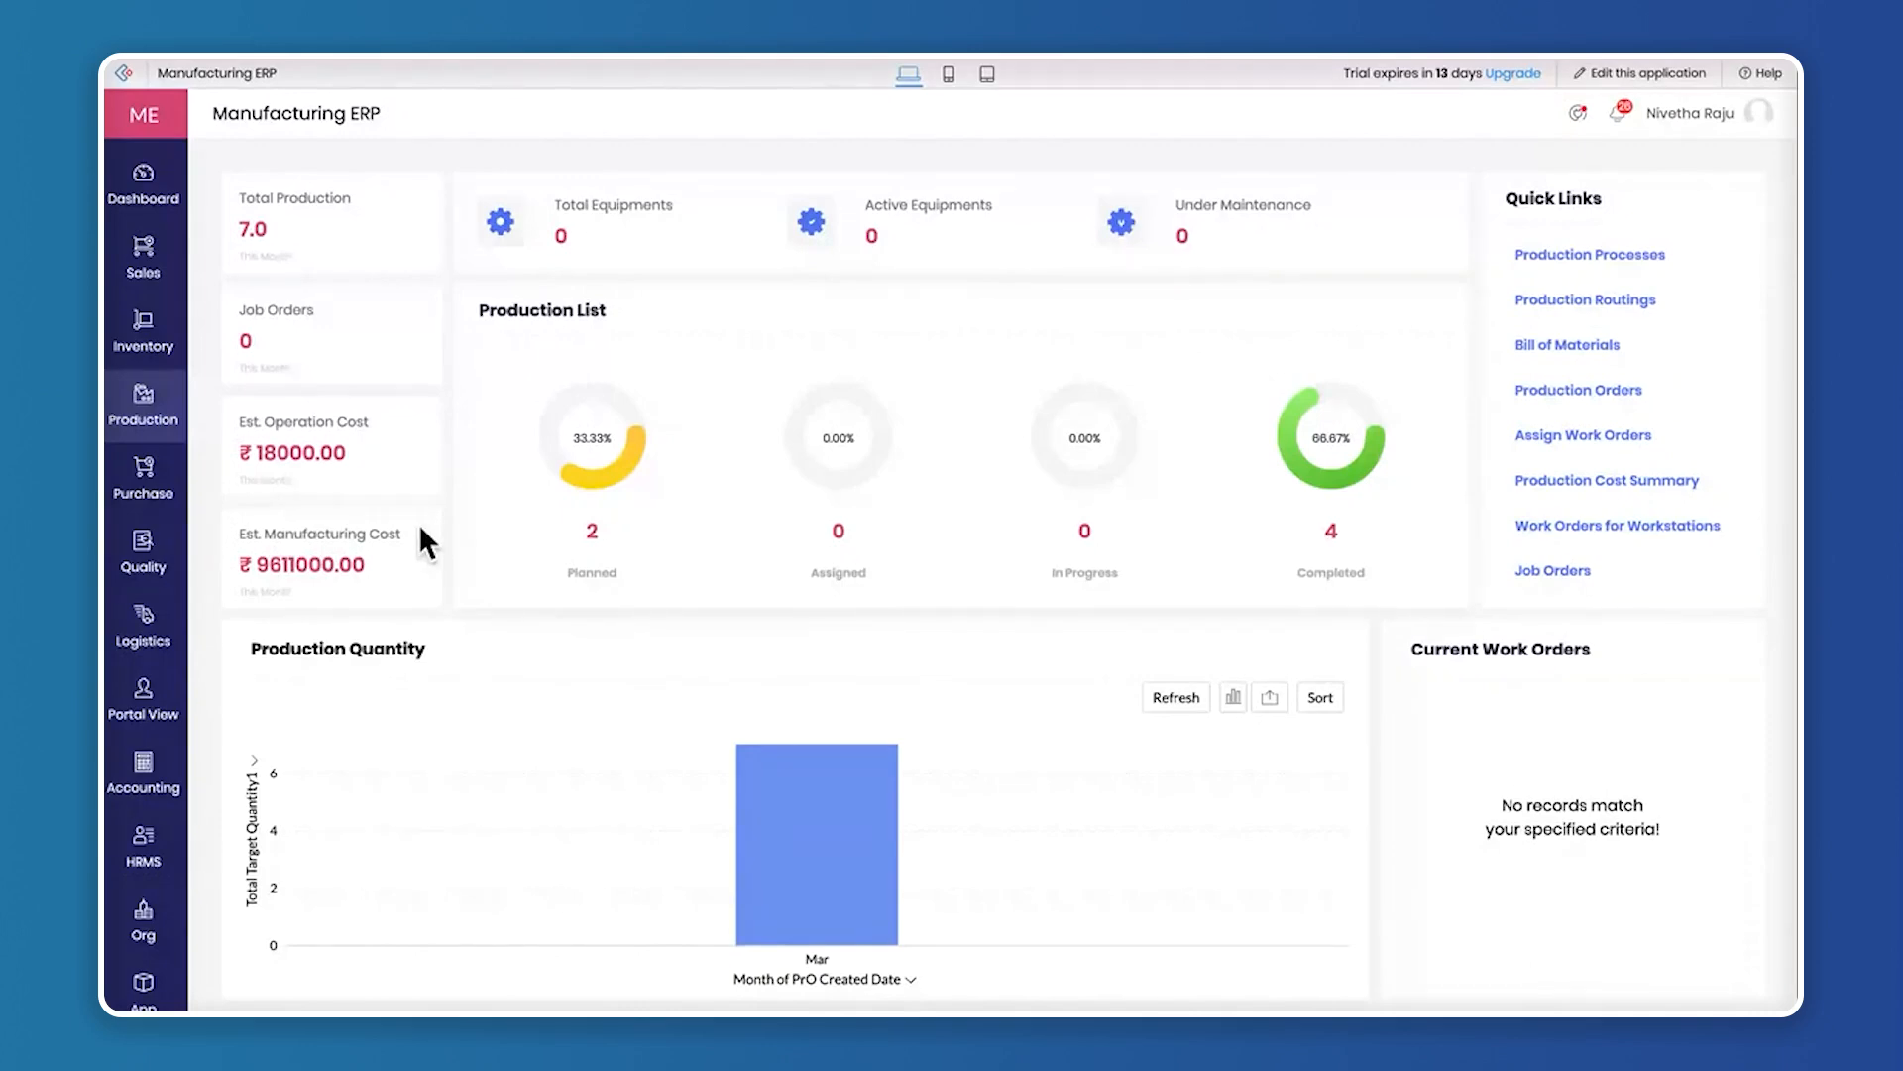
mouse_move(849, 936)
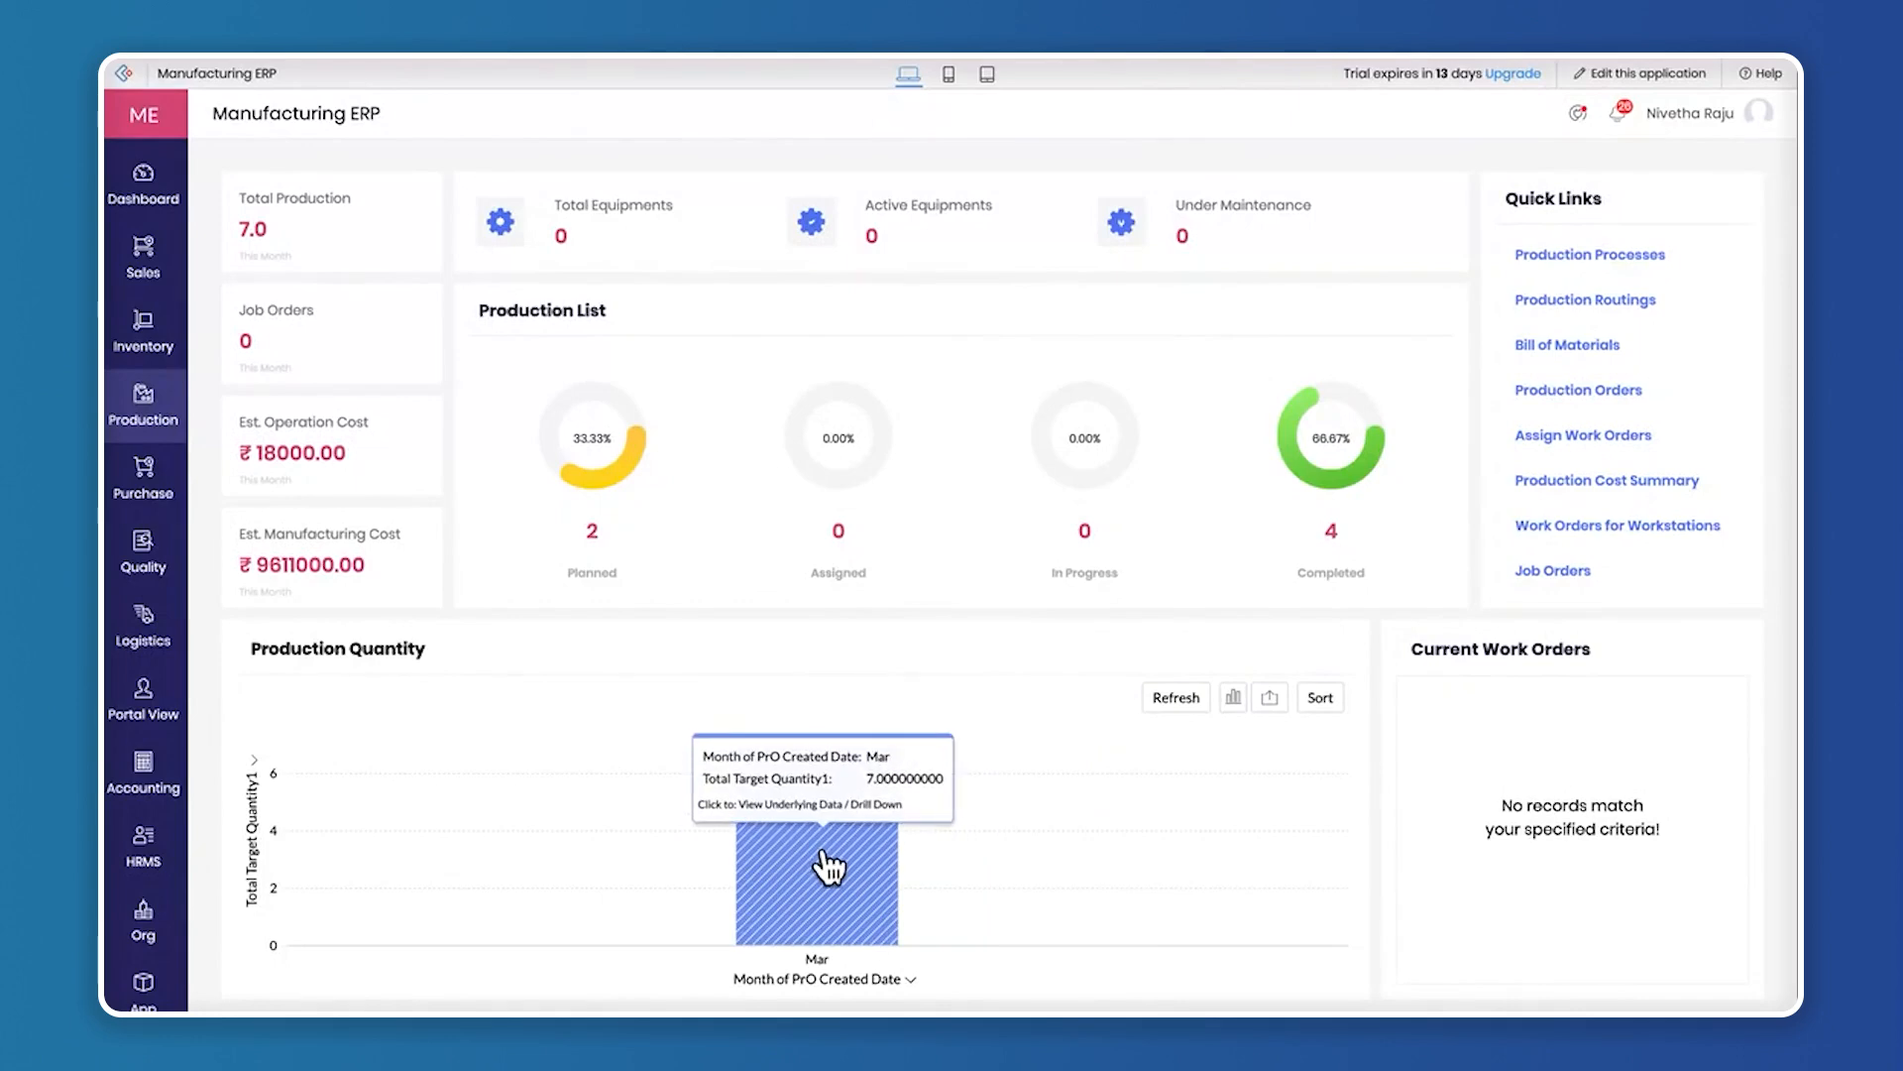
left_click_drag(476, 309, 650, 307)
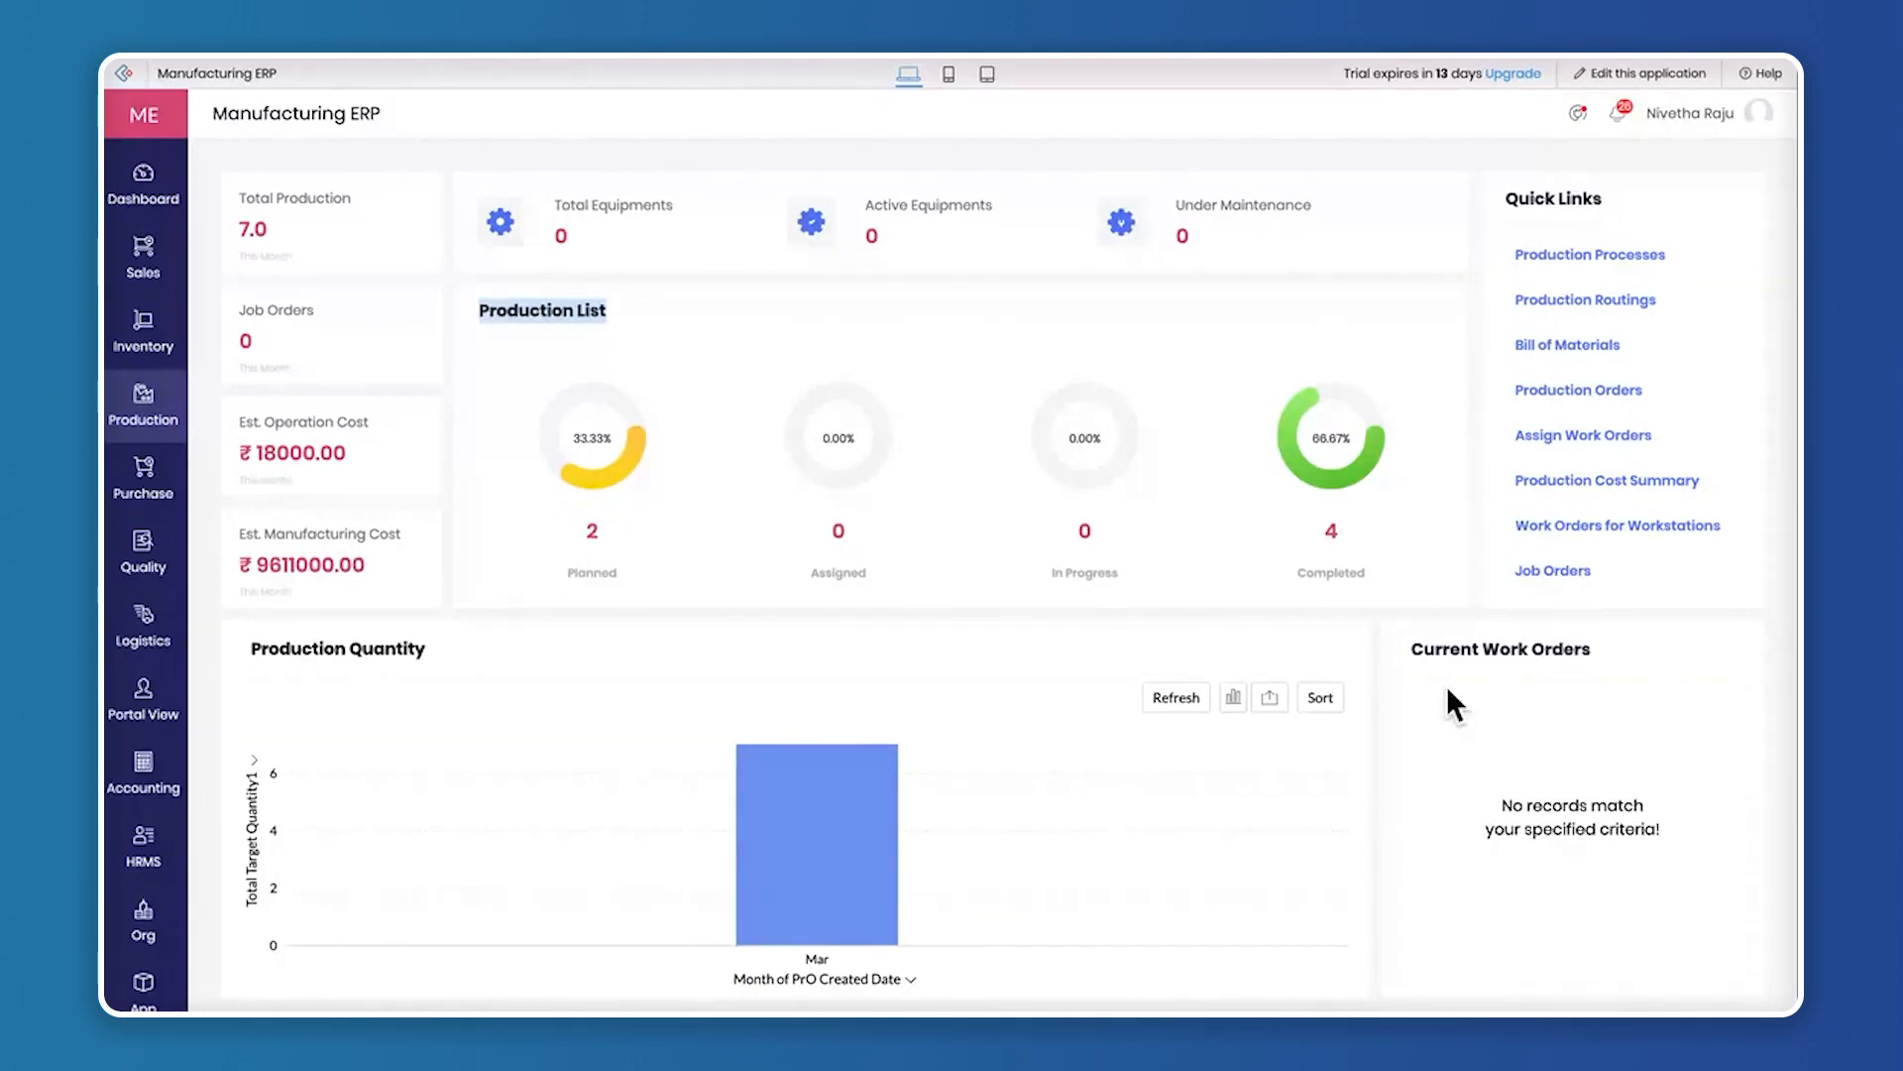
left_click(1531, 753)
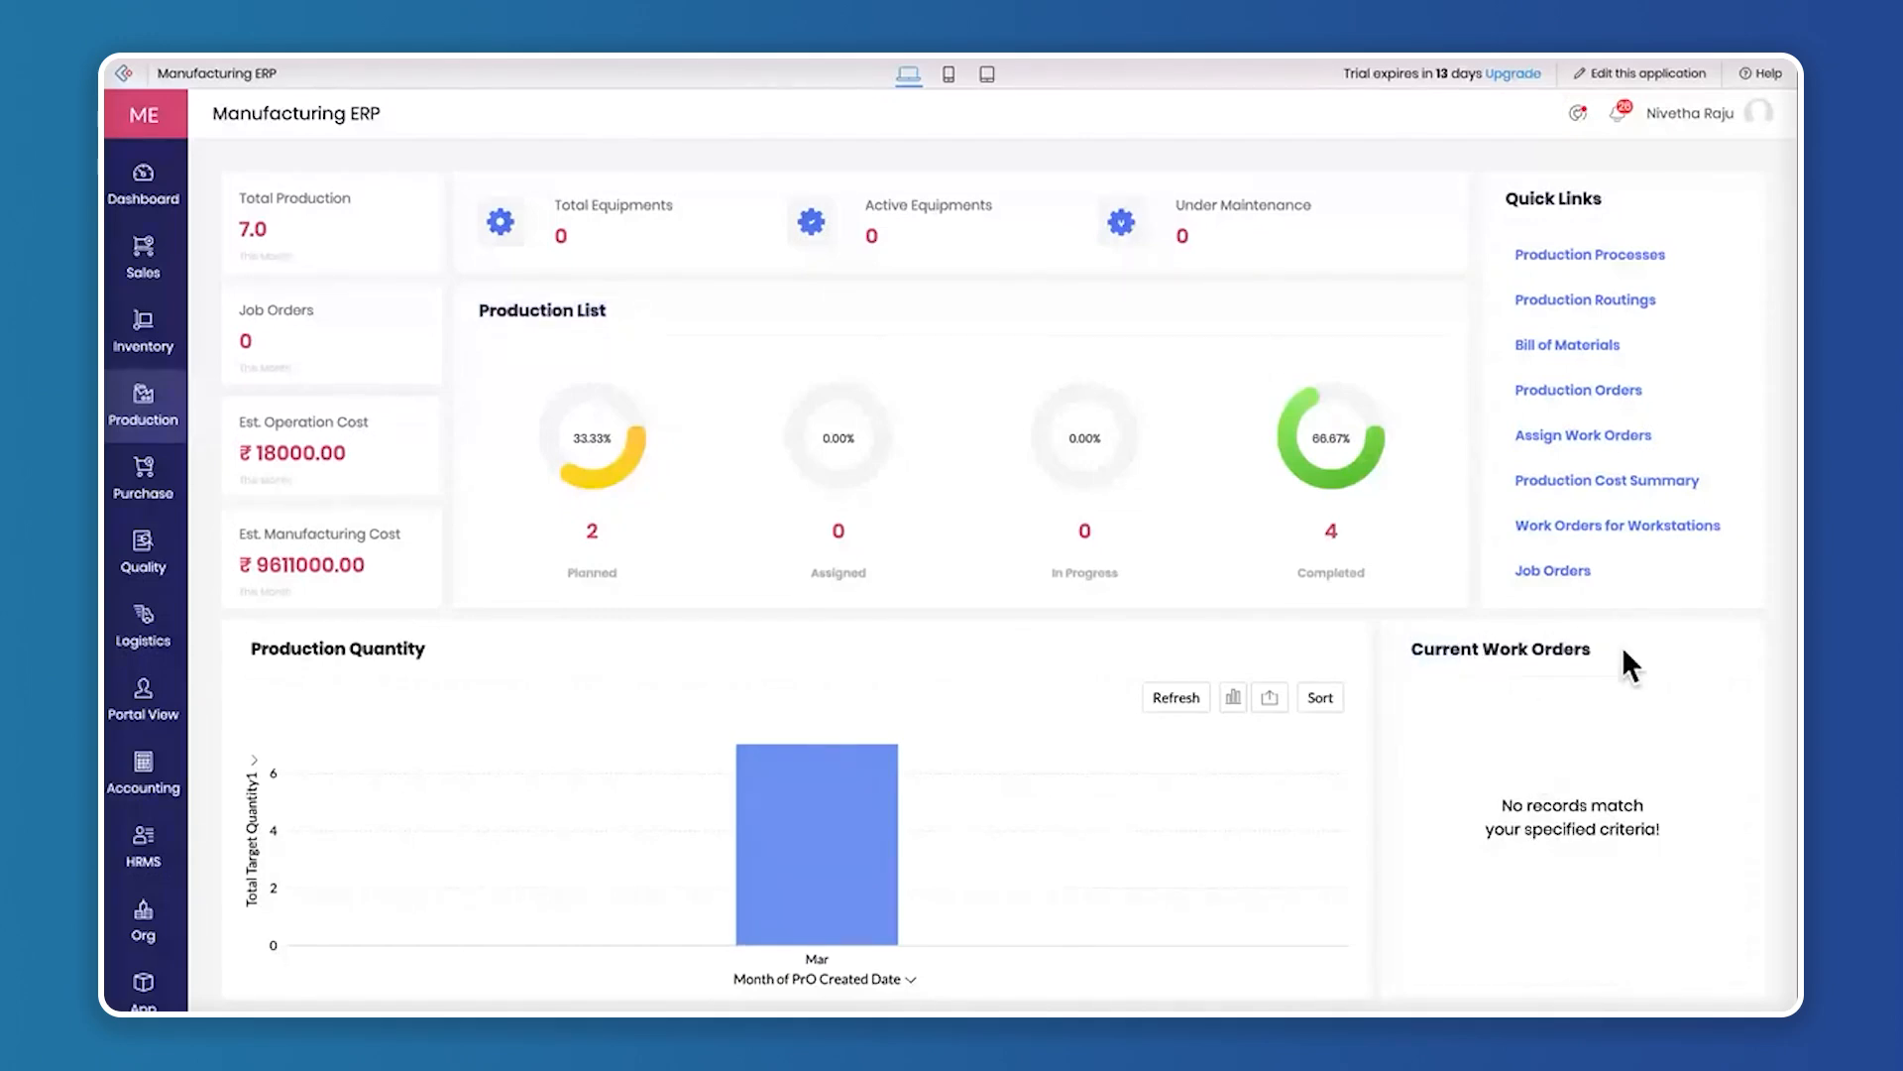
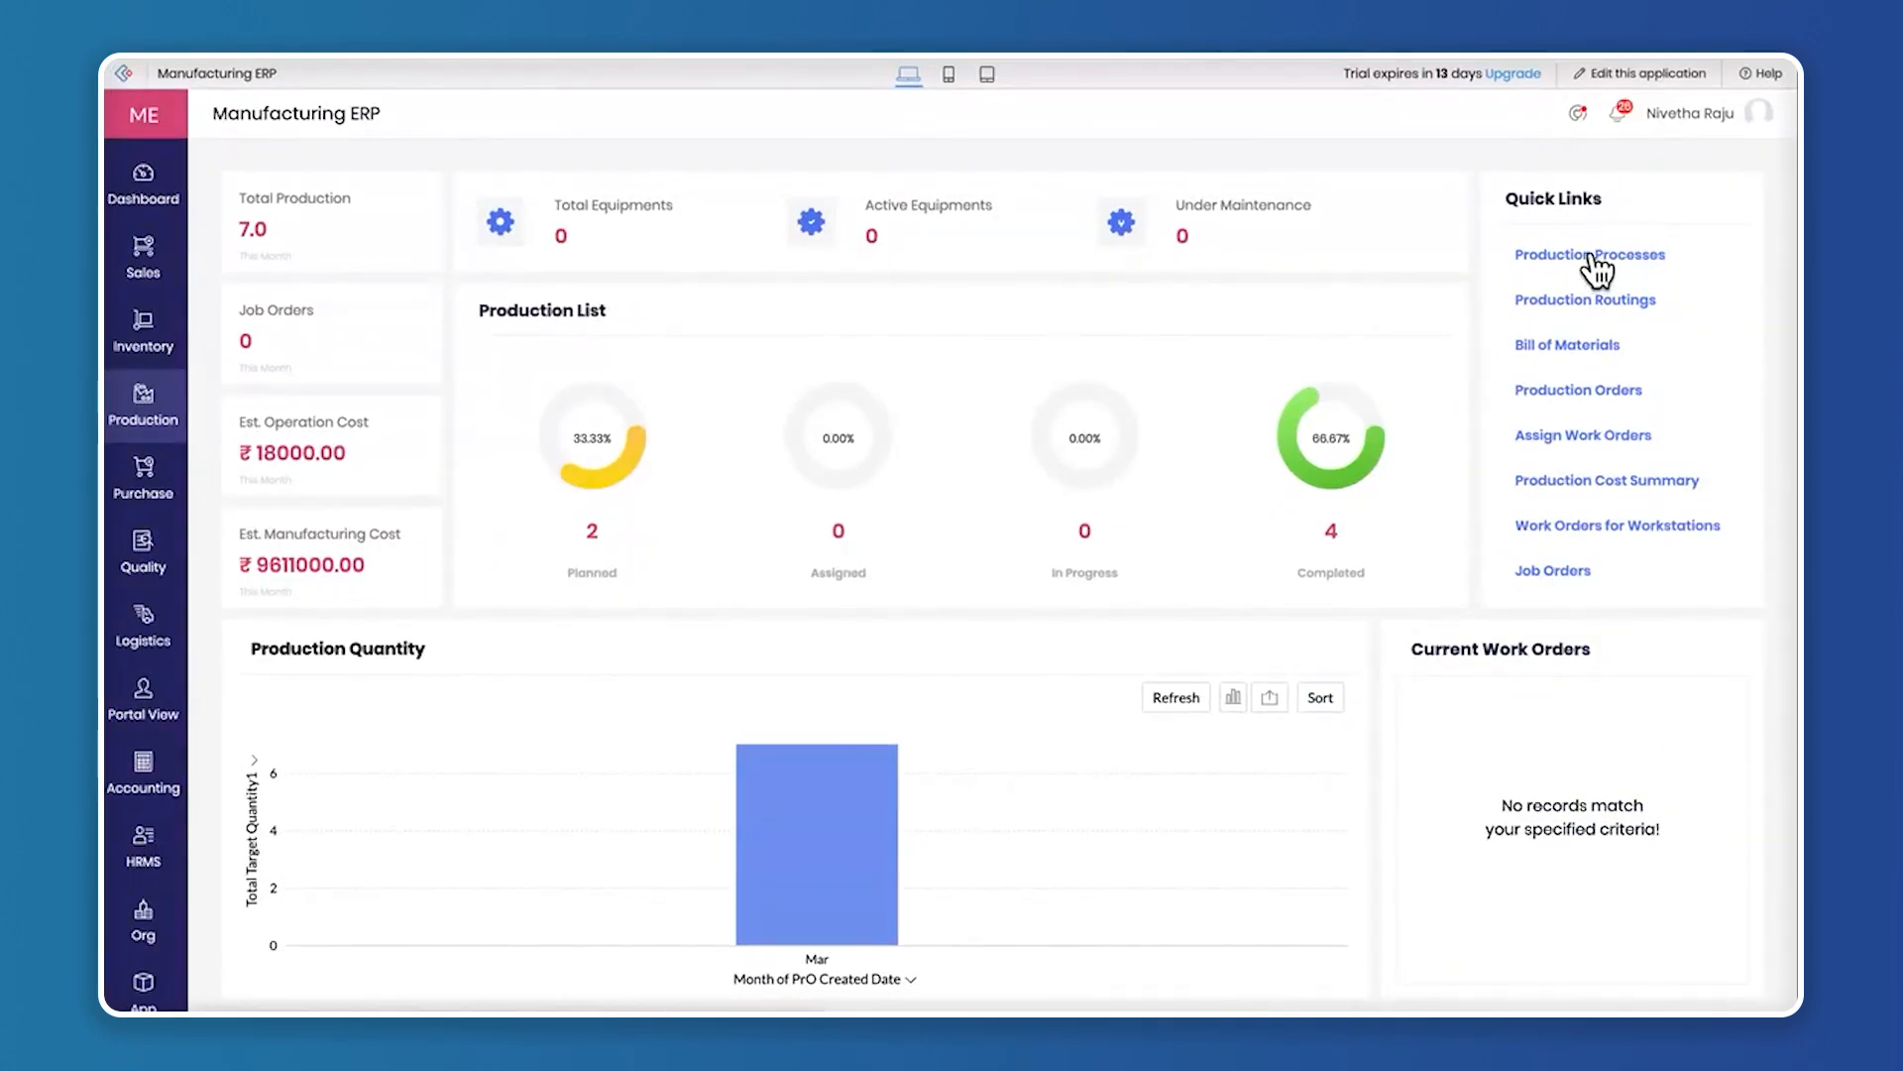
Start a new operation in Production Processes for product ZY-9876 - Smart LED TV with the Default variant
left_click(1592, 256)
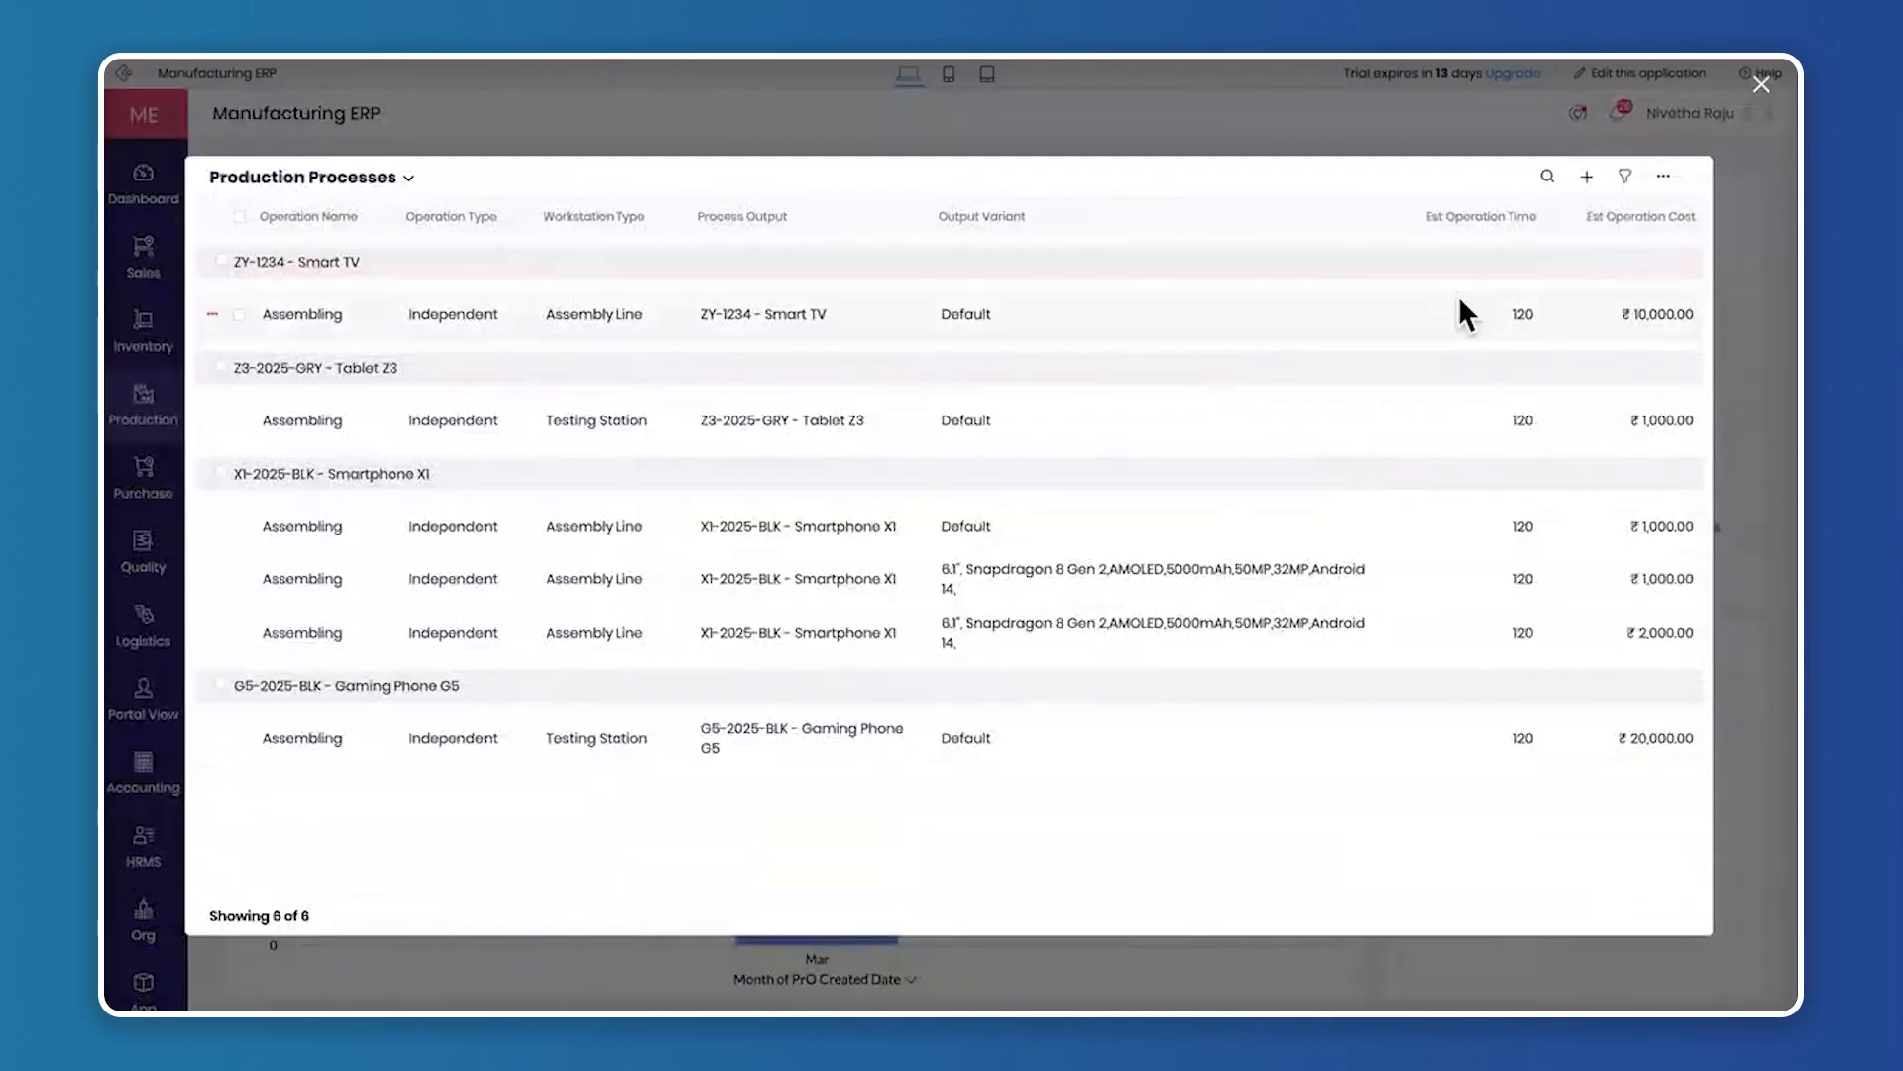
left_click(1587, 178)
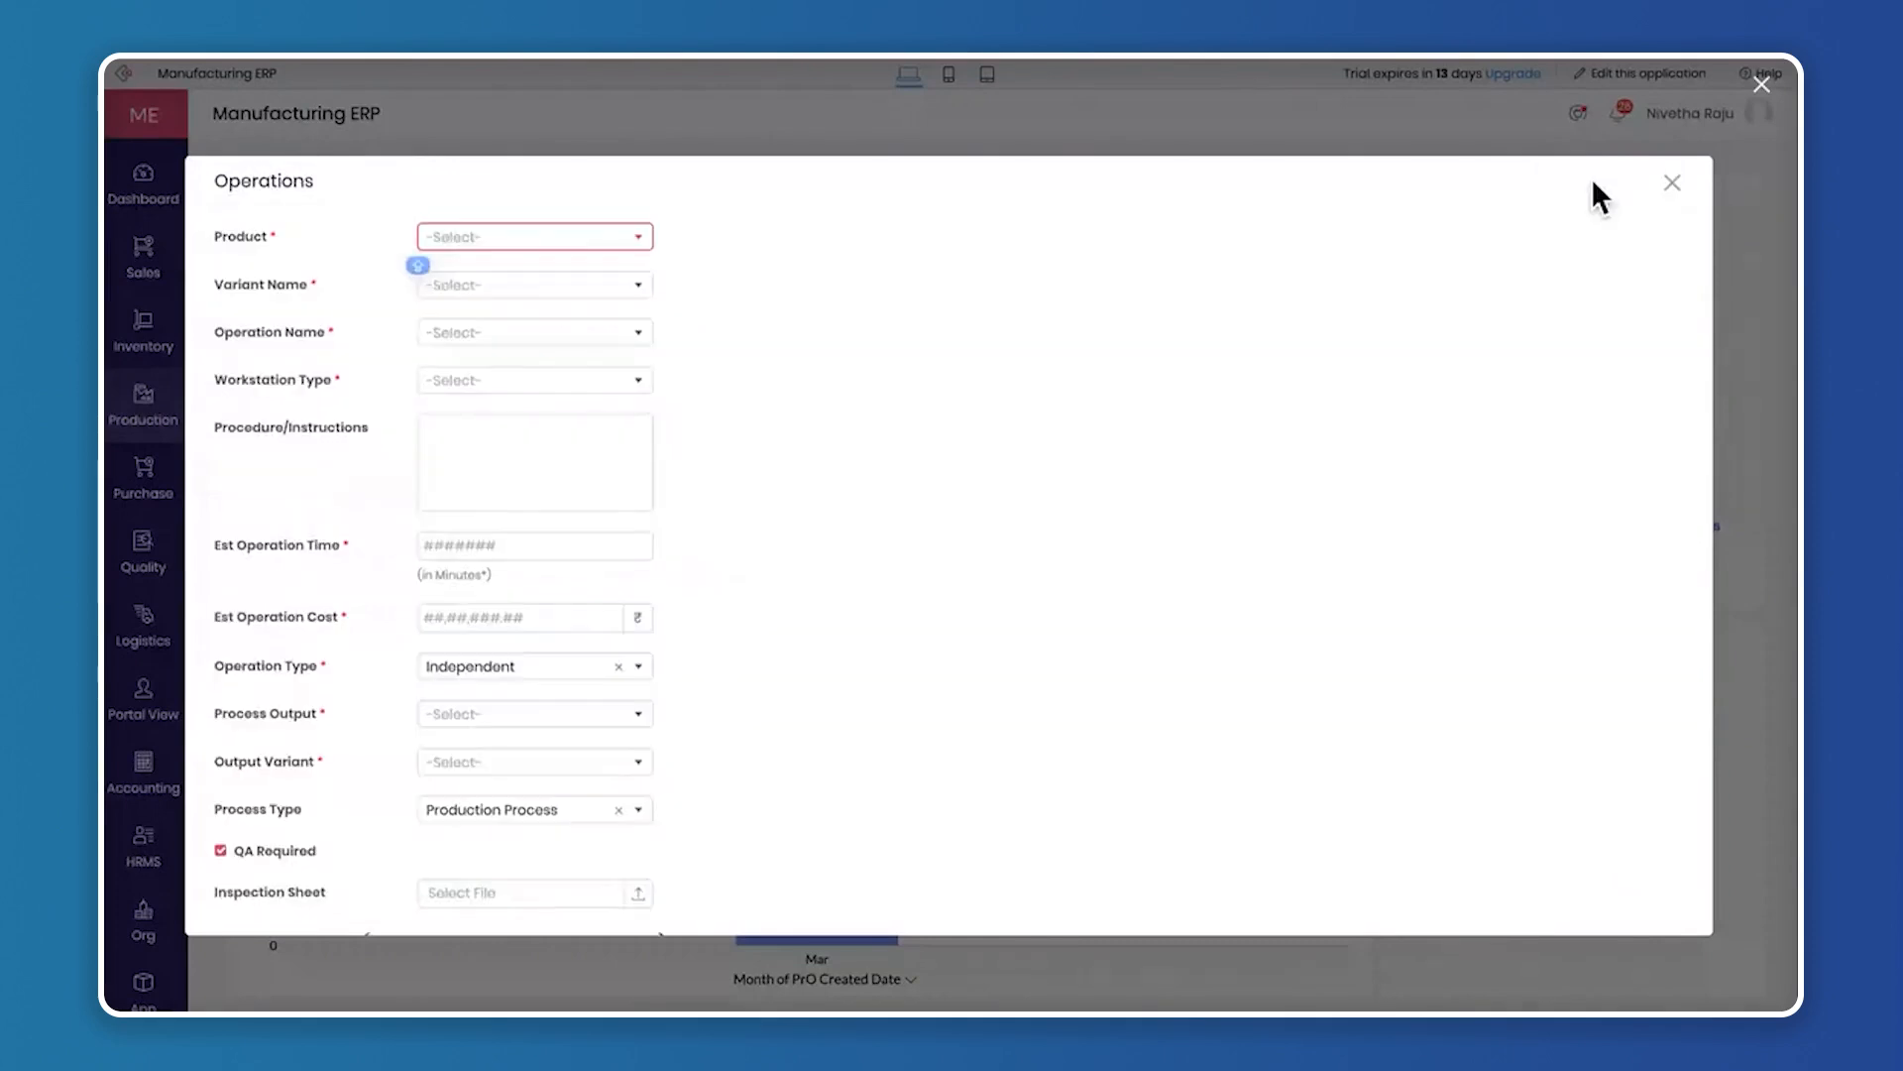
left_click(547, 236)
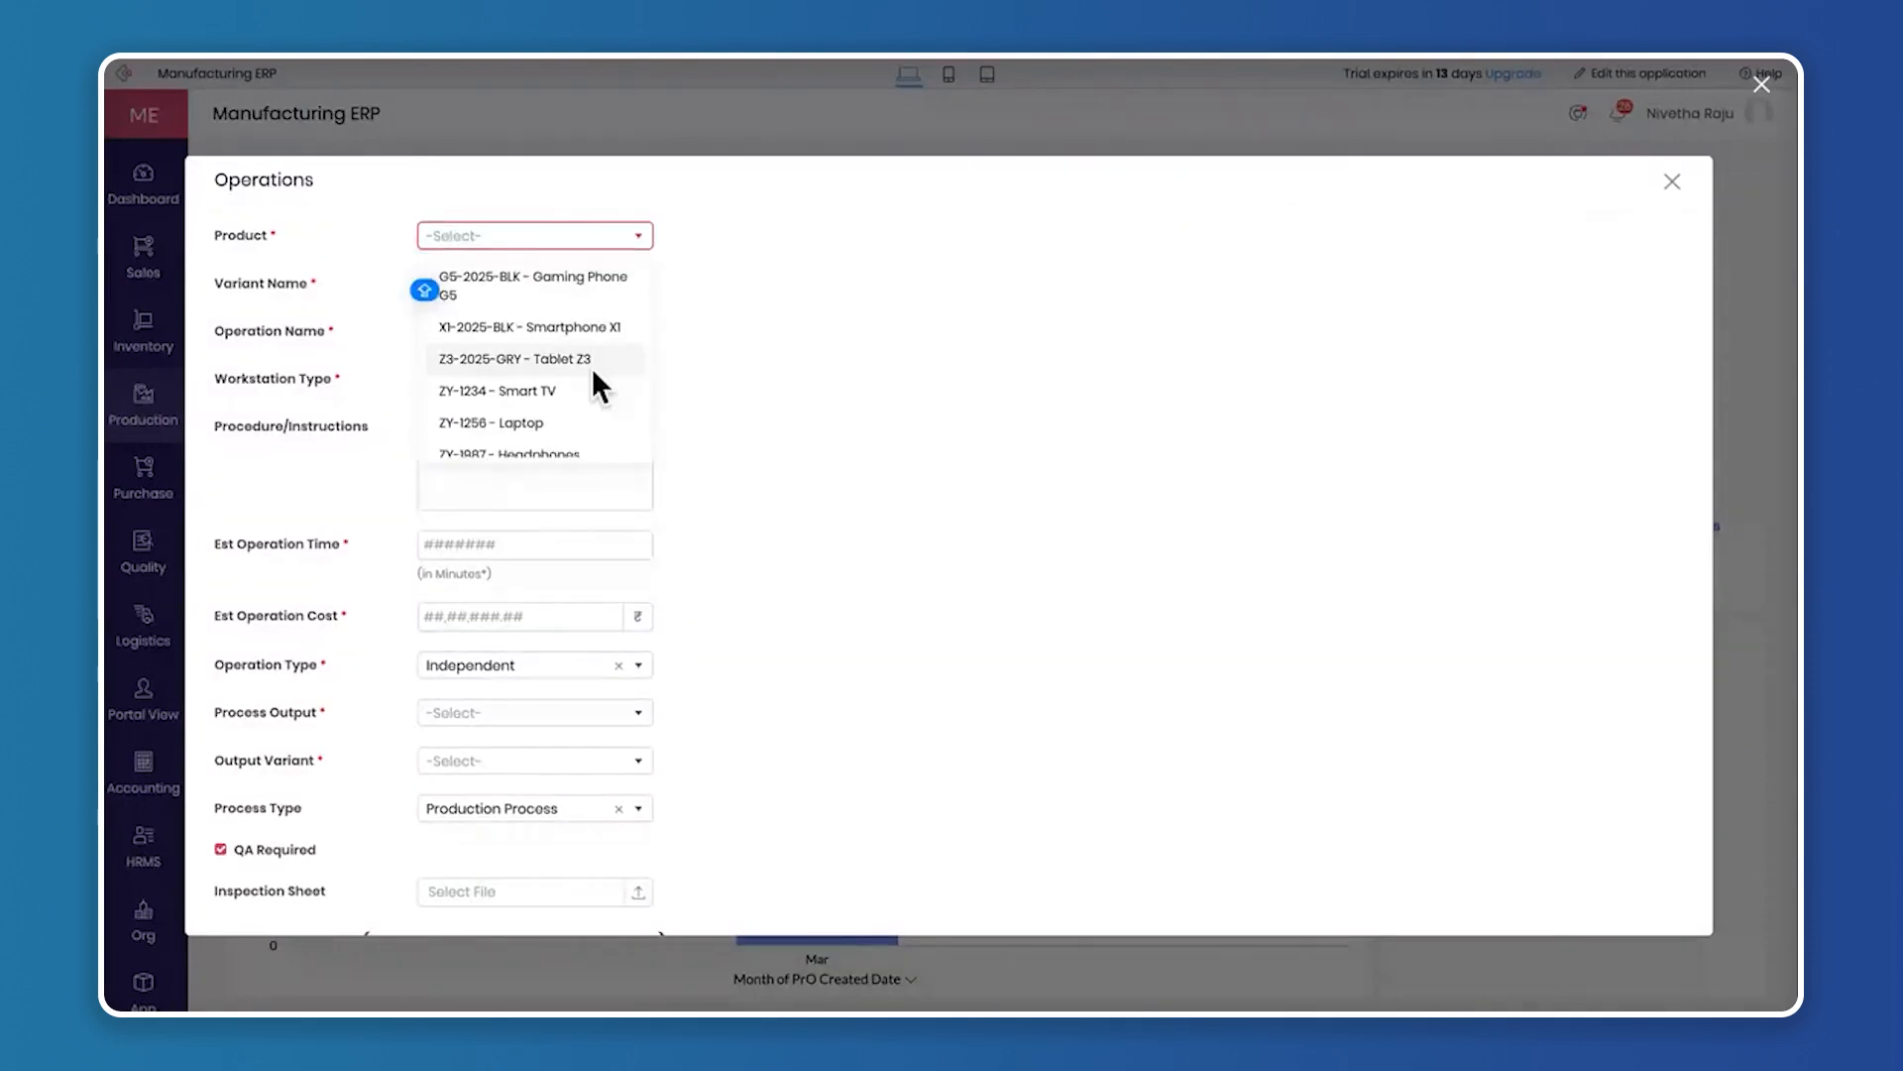
scroll(592, 367, "down", 1)
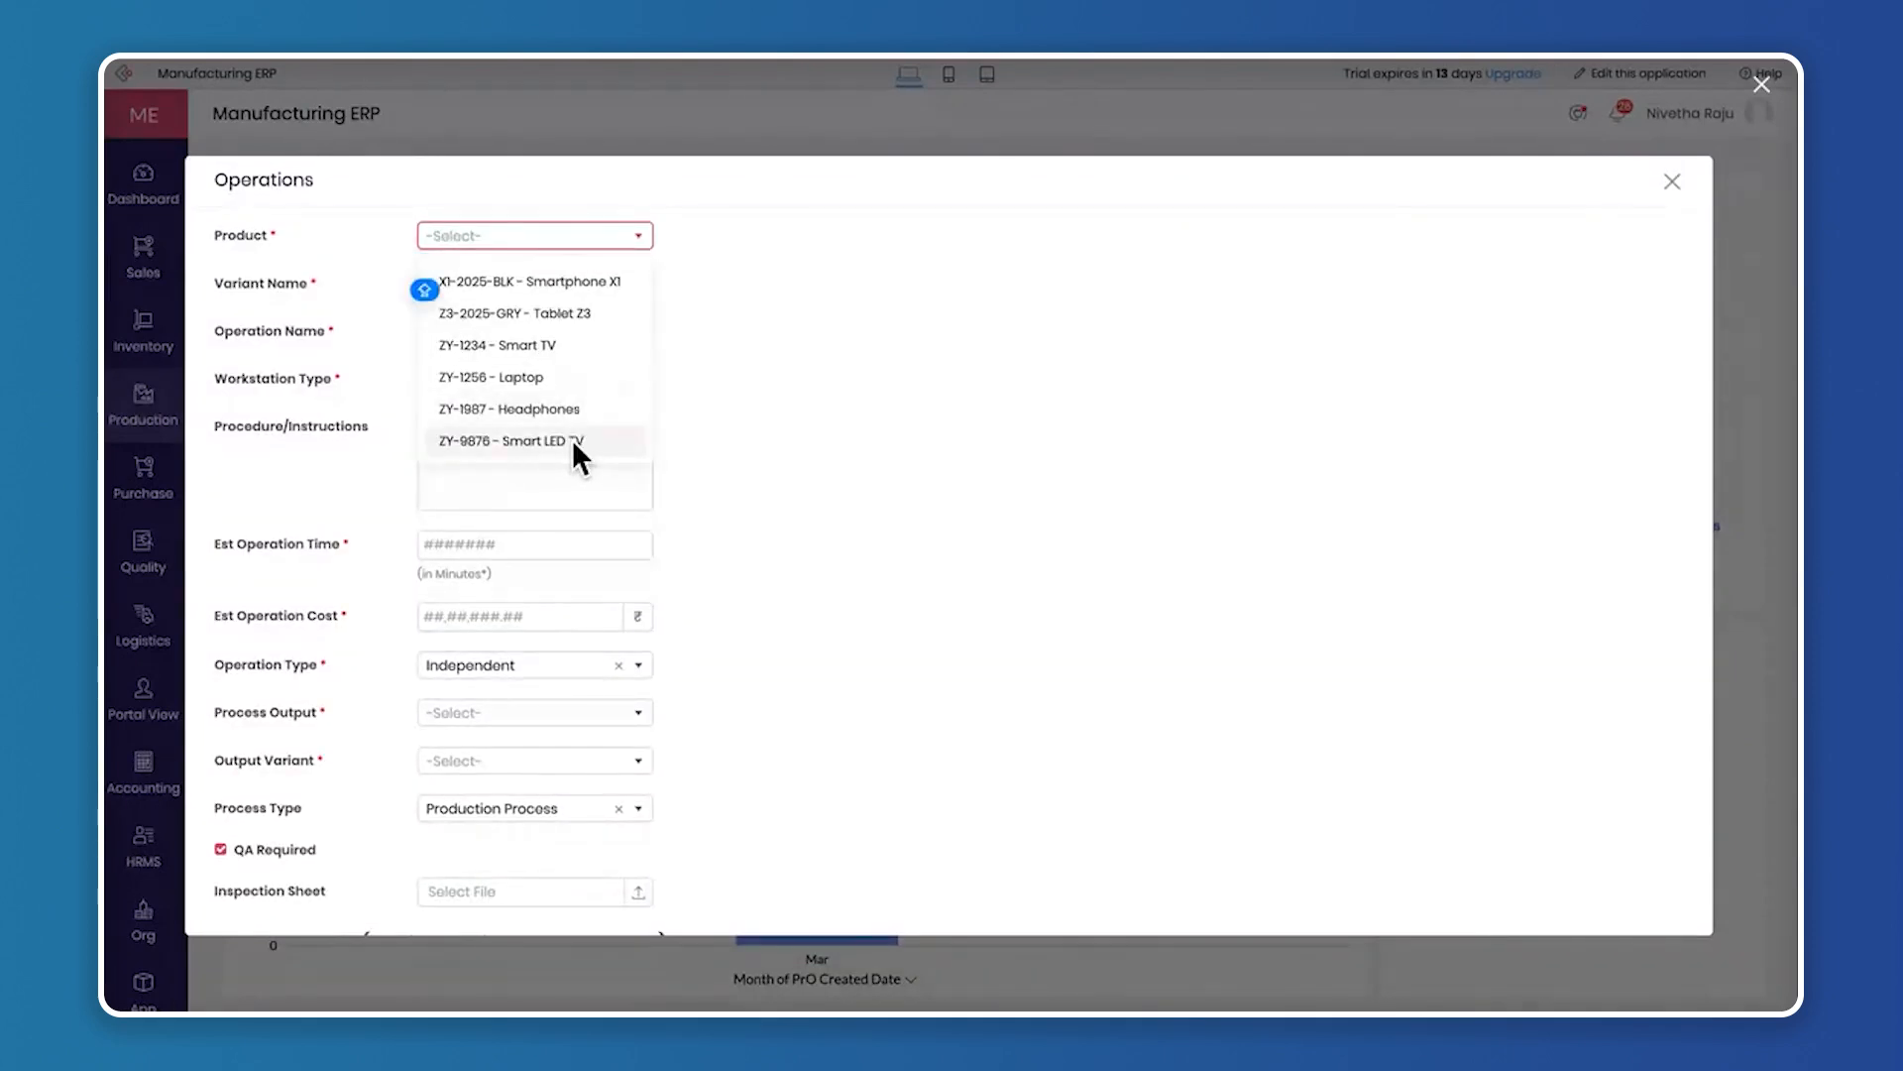
left_click(573, 438)
left_click(553, 280)
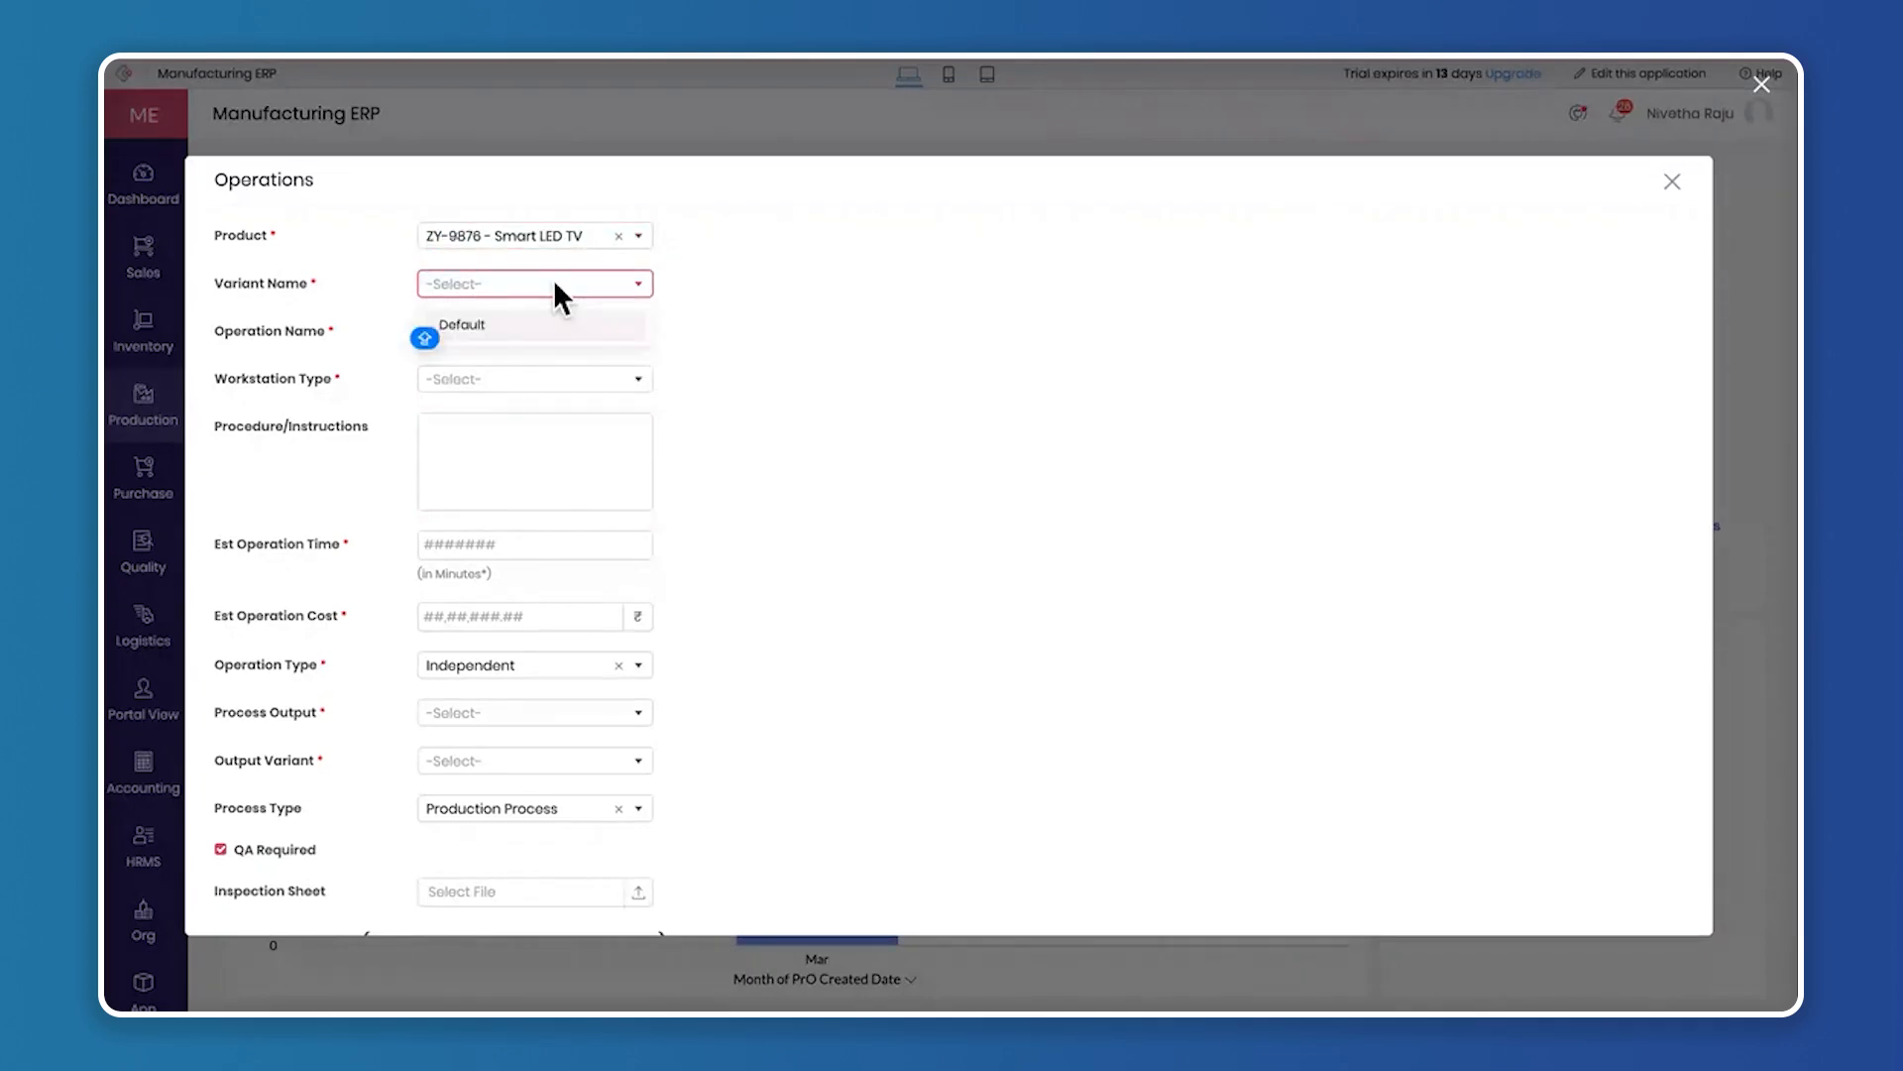
left_click(543, 327)
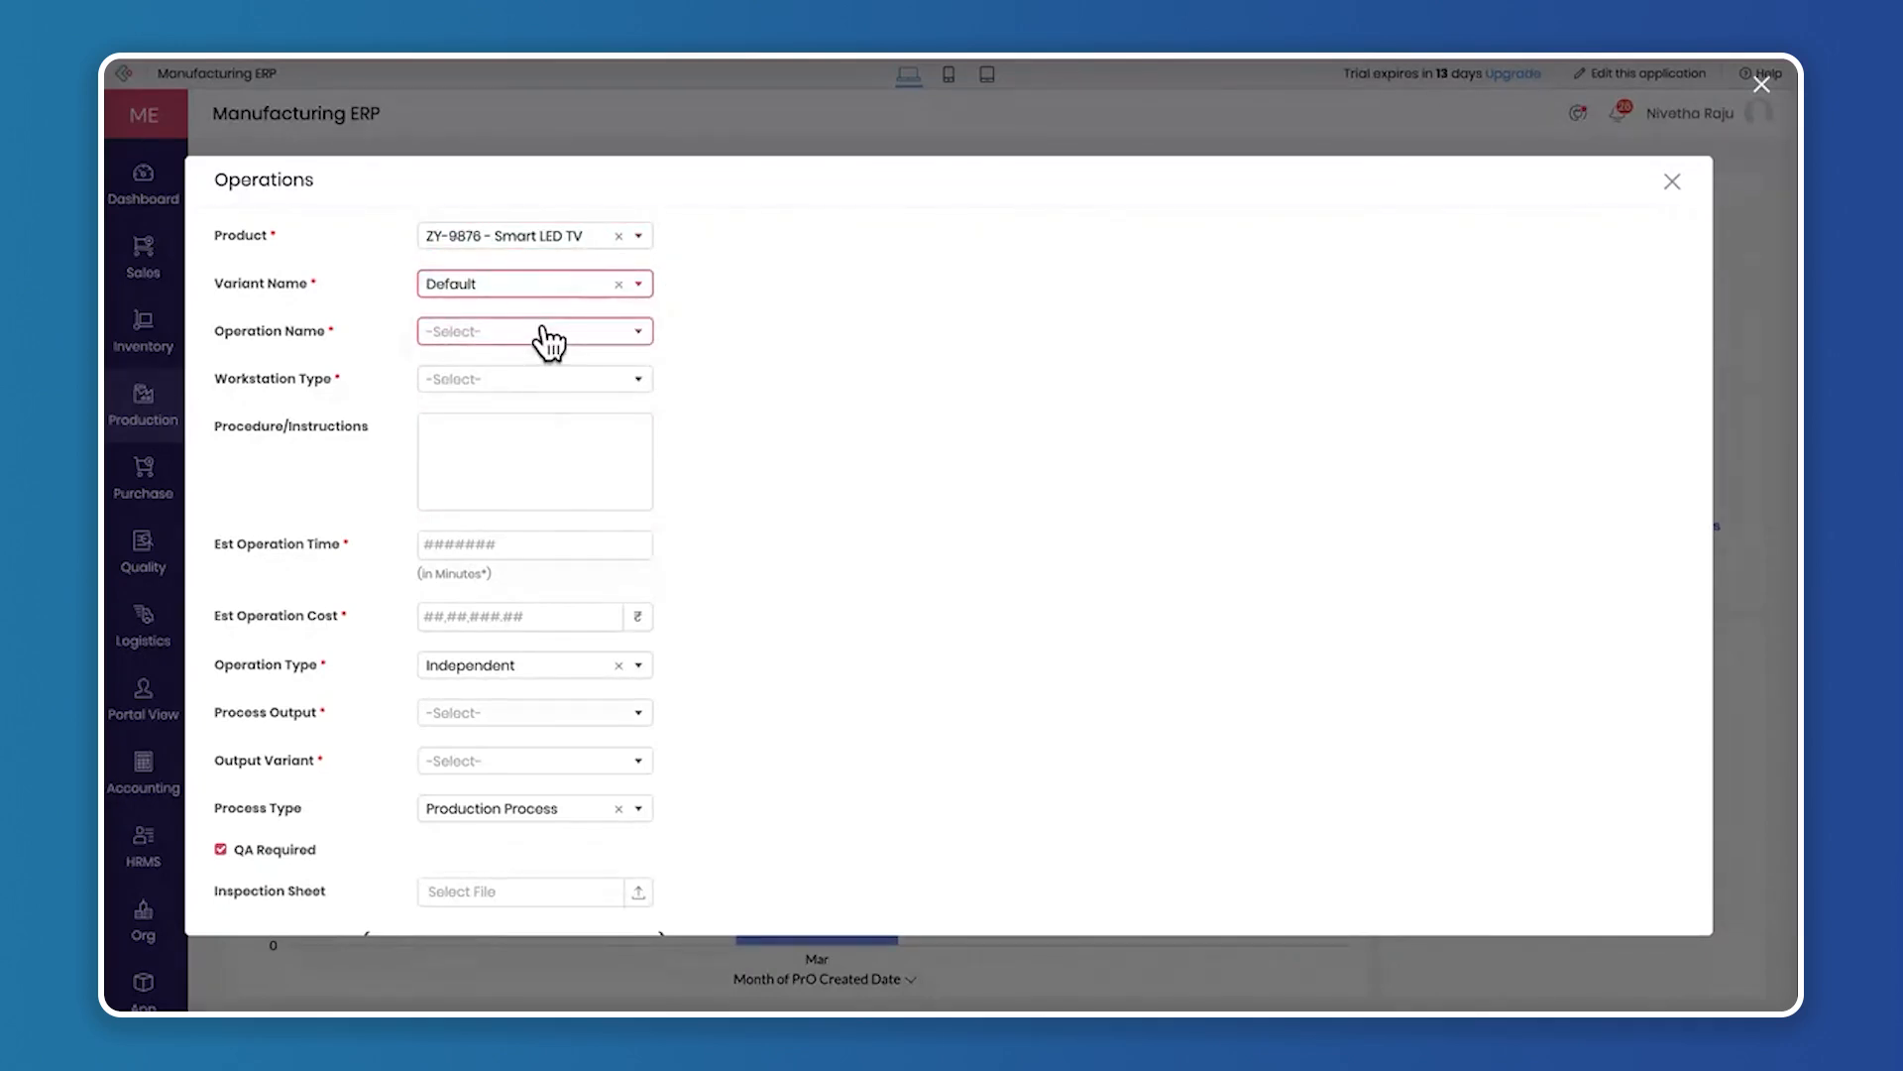
Set the operation name to Assembling and the workstation type to PCB Assembly
left_click(543, 330)
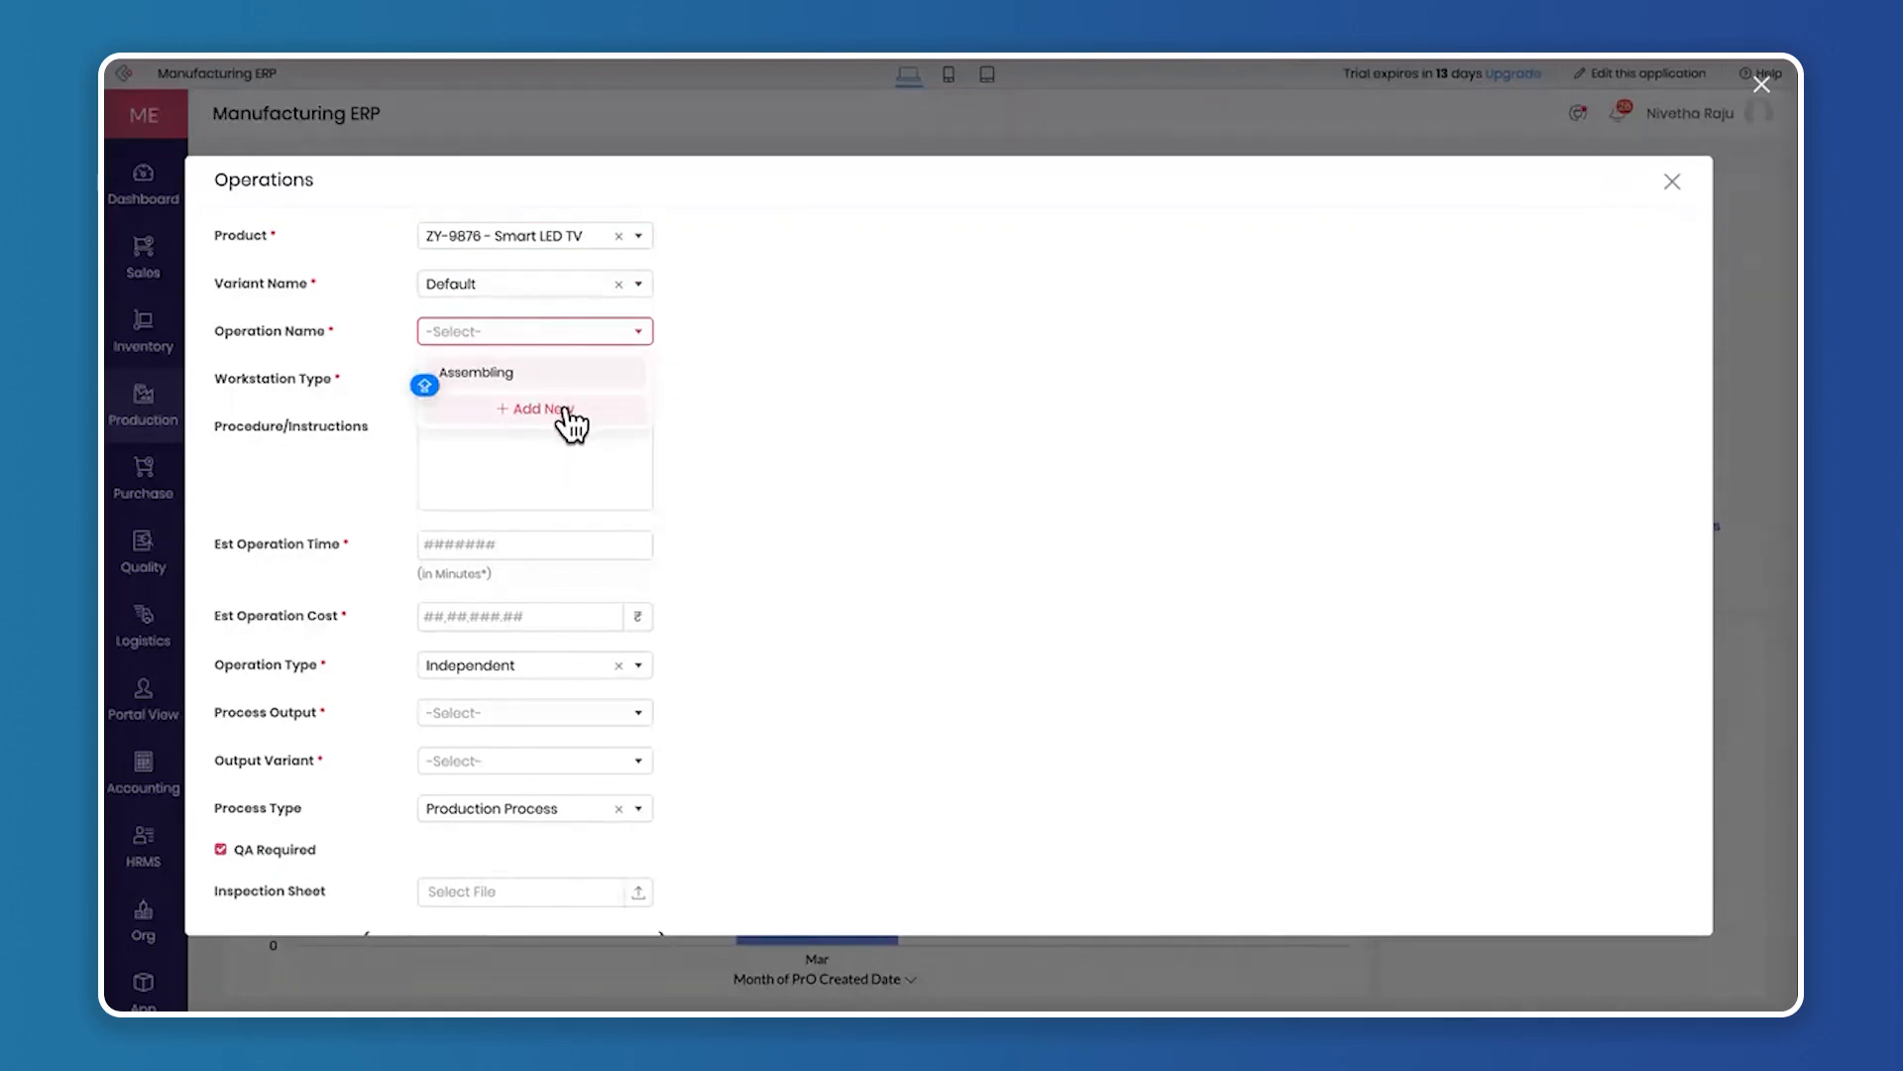
left_click(544, 409)
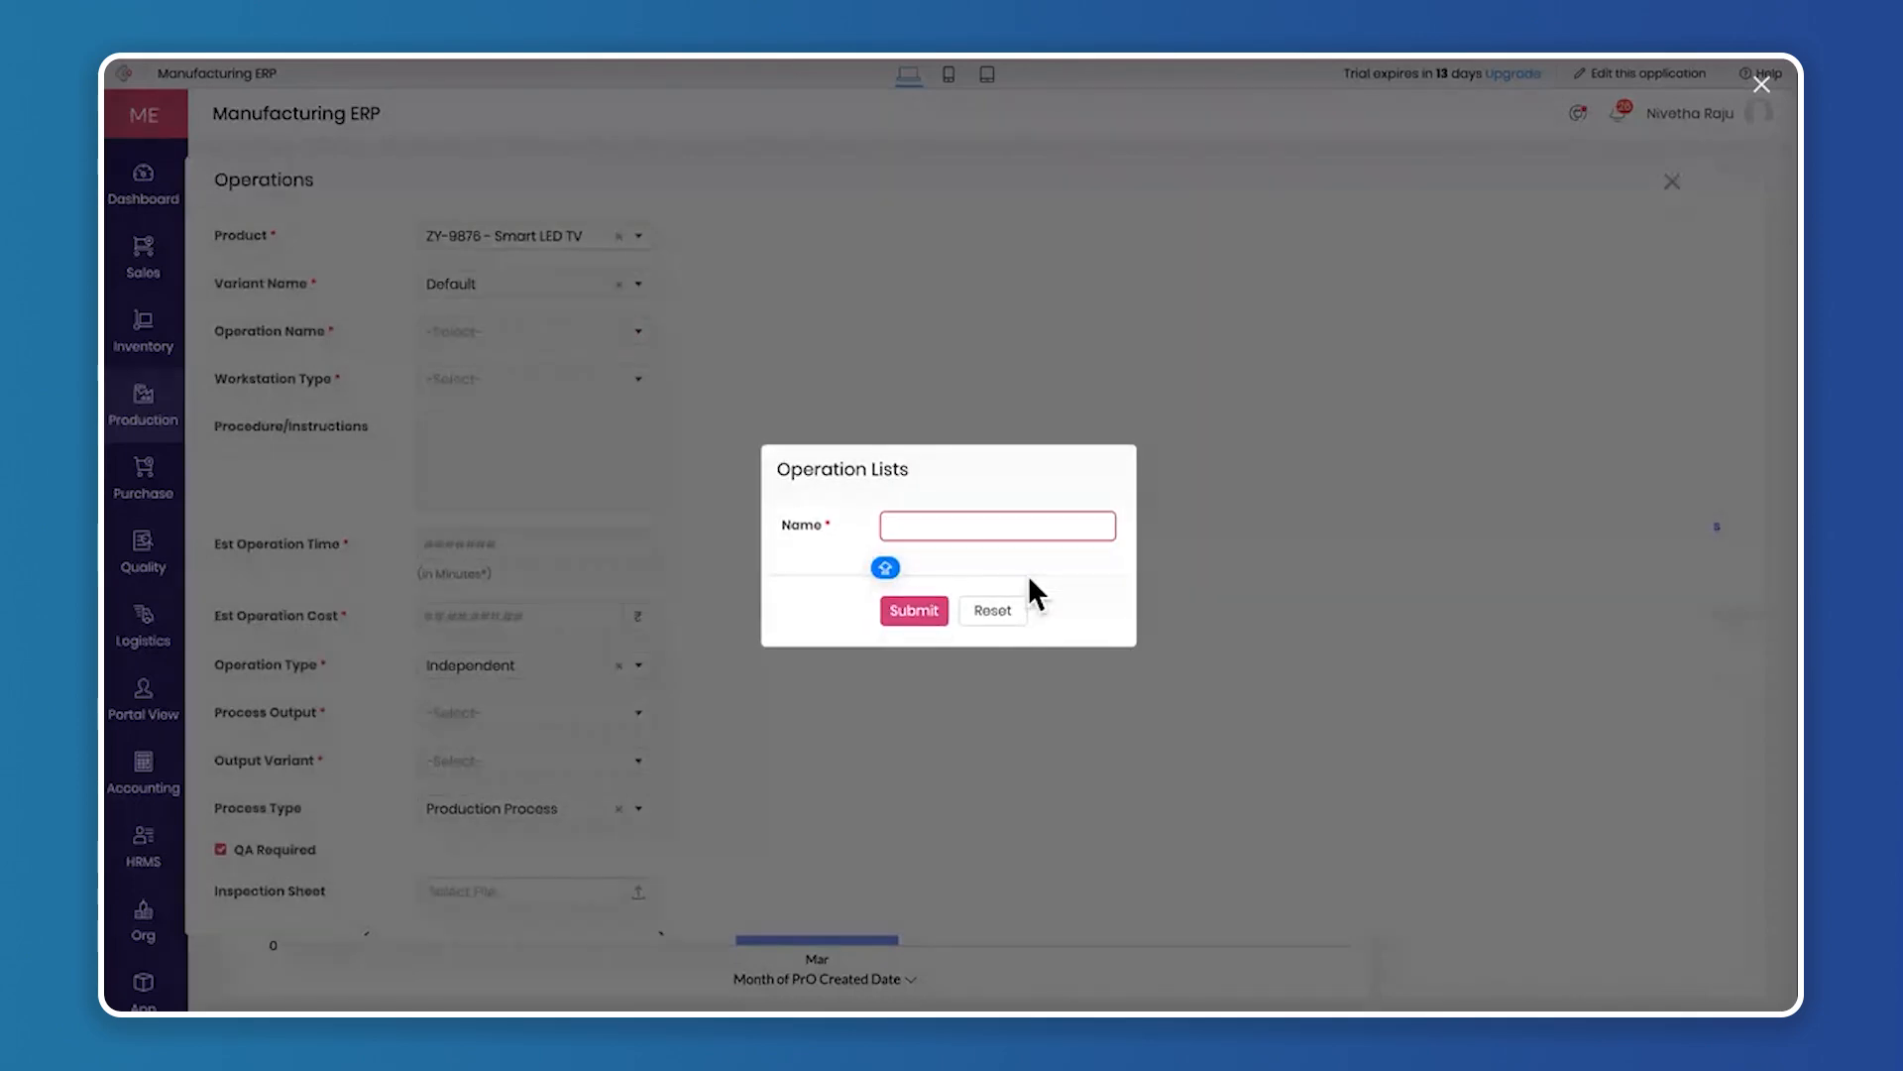
left_click(1000, 613)
left_click(532, 342)
left_click(519, 374)
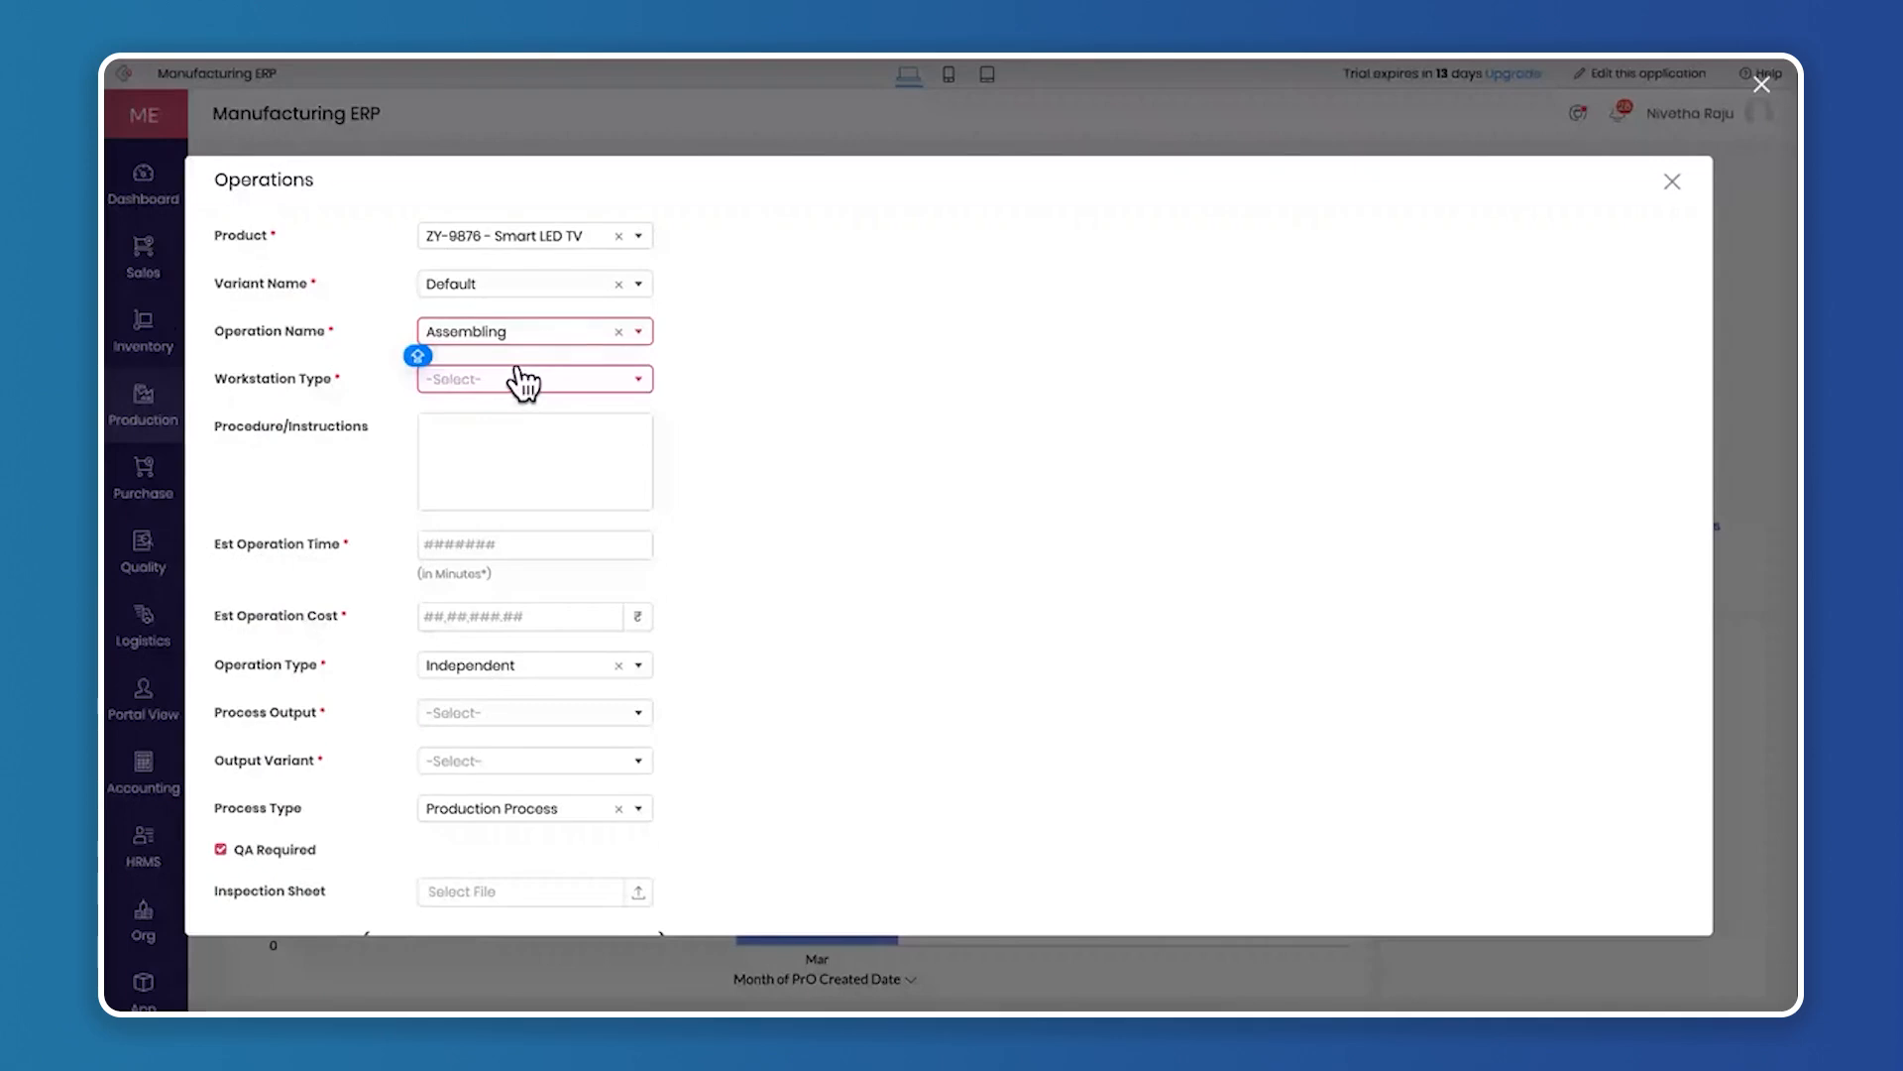
left_click(498, 379)
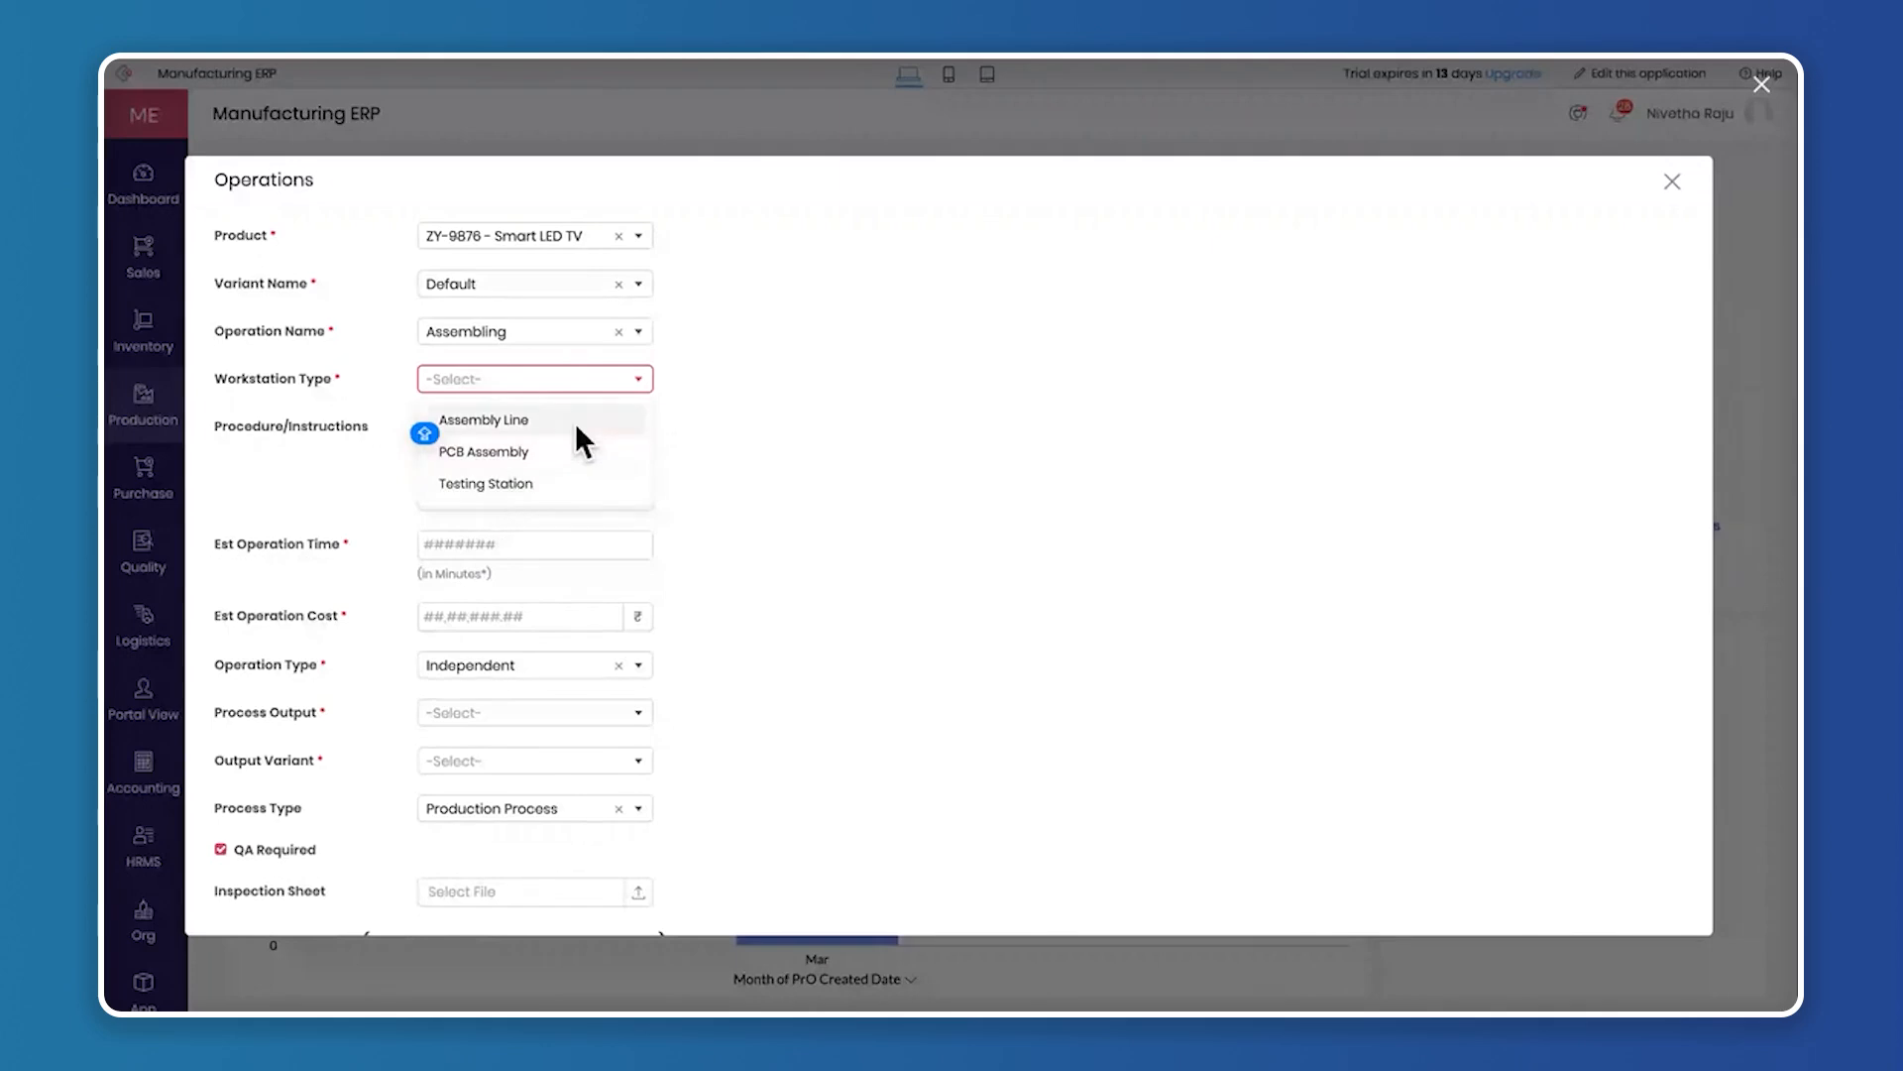
left_click(557, 451)
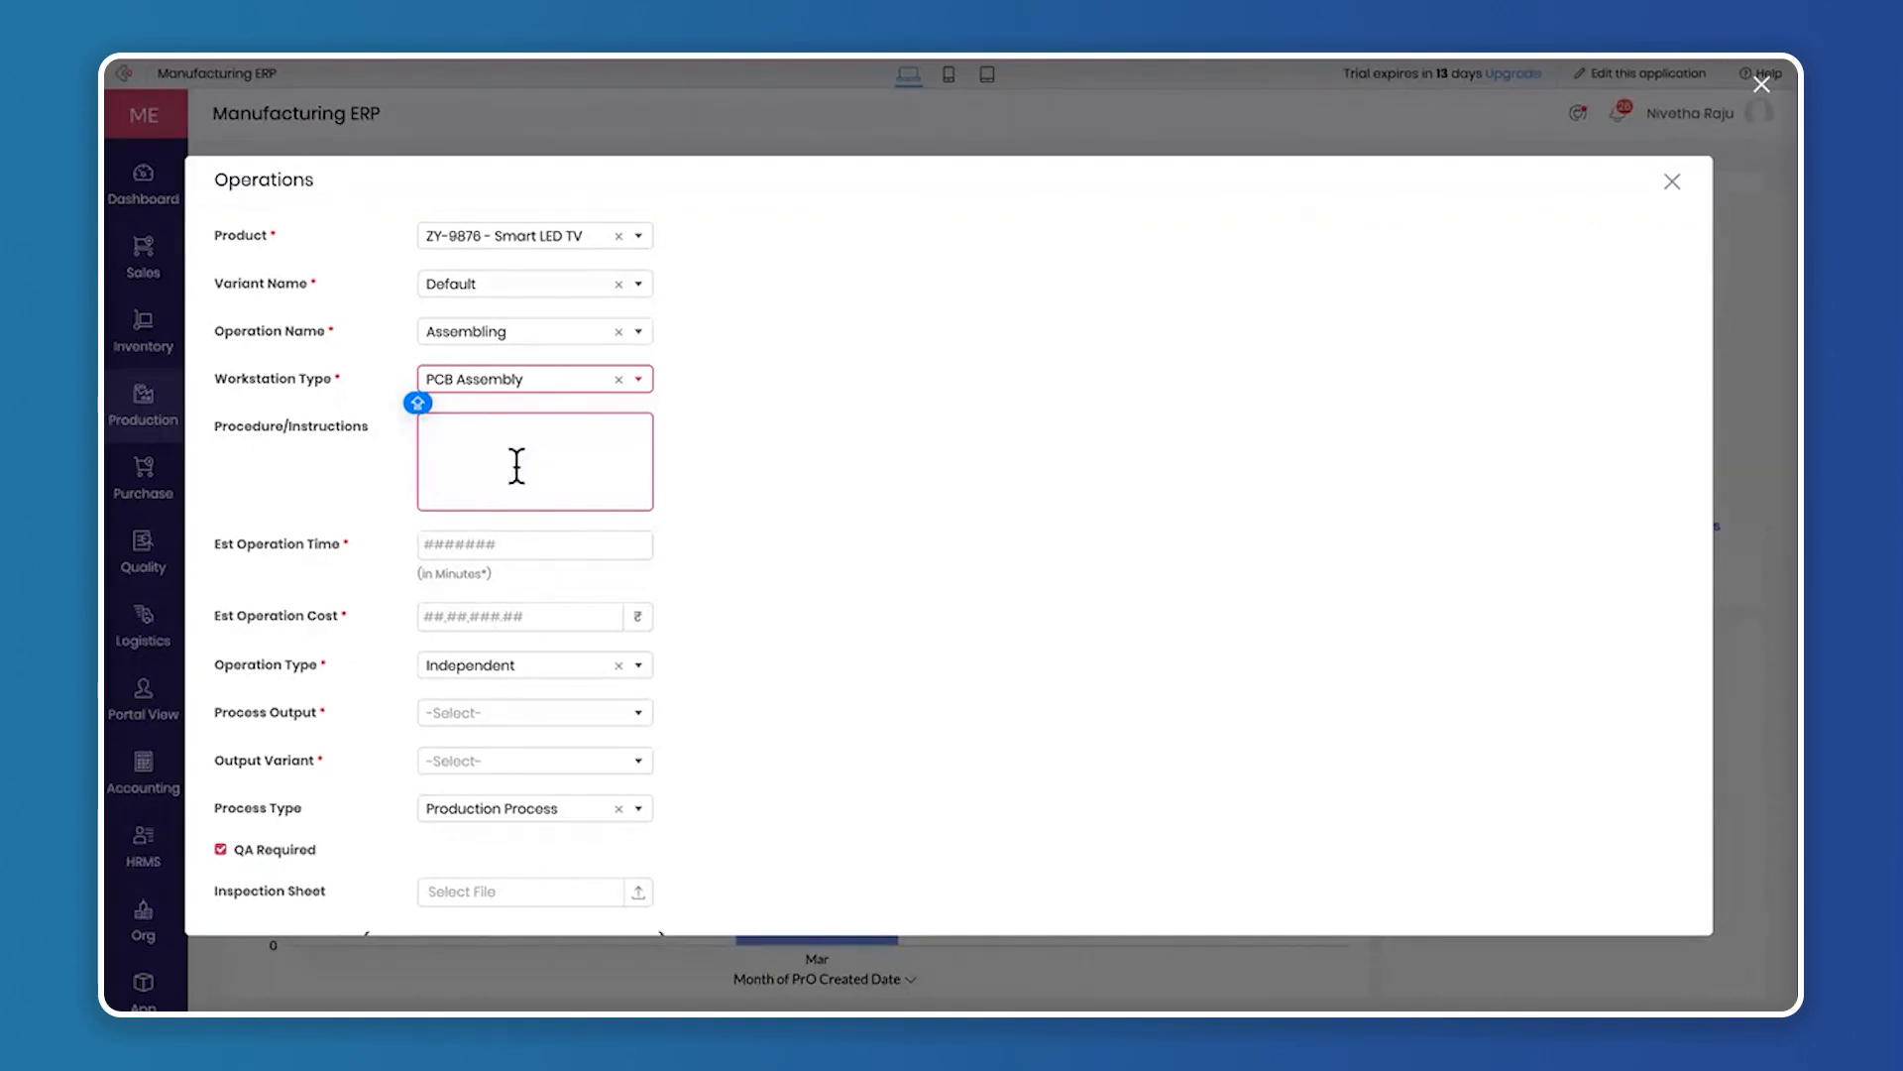
Set the estimated operation time to 120 minutes and the estimated operation cost to ₹1,000
left_click(455, 437)
scroll(548, 472, "down", 2)
left_click(482, 406)
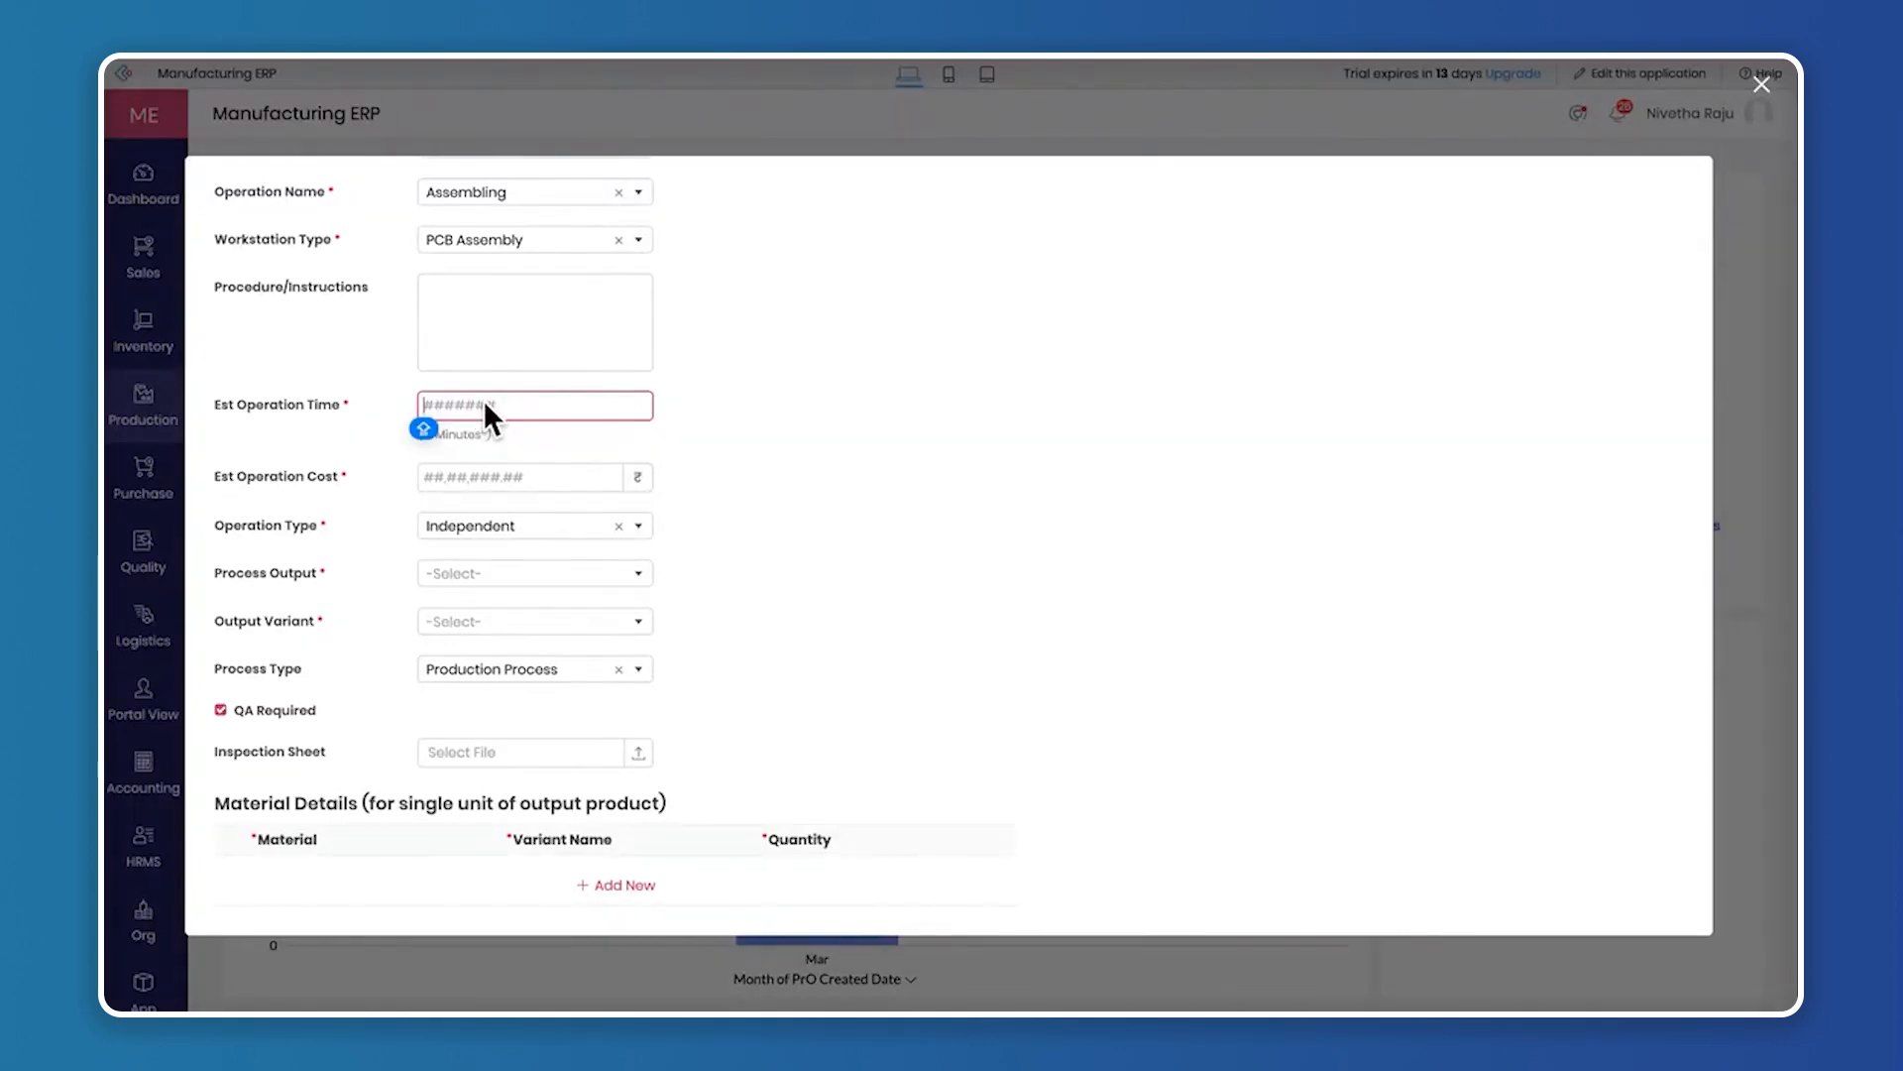
type("120")
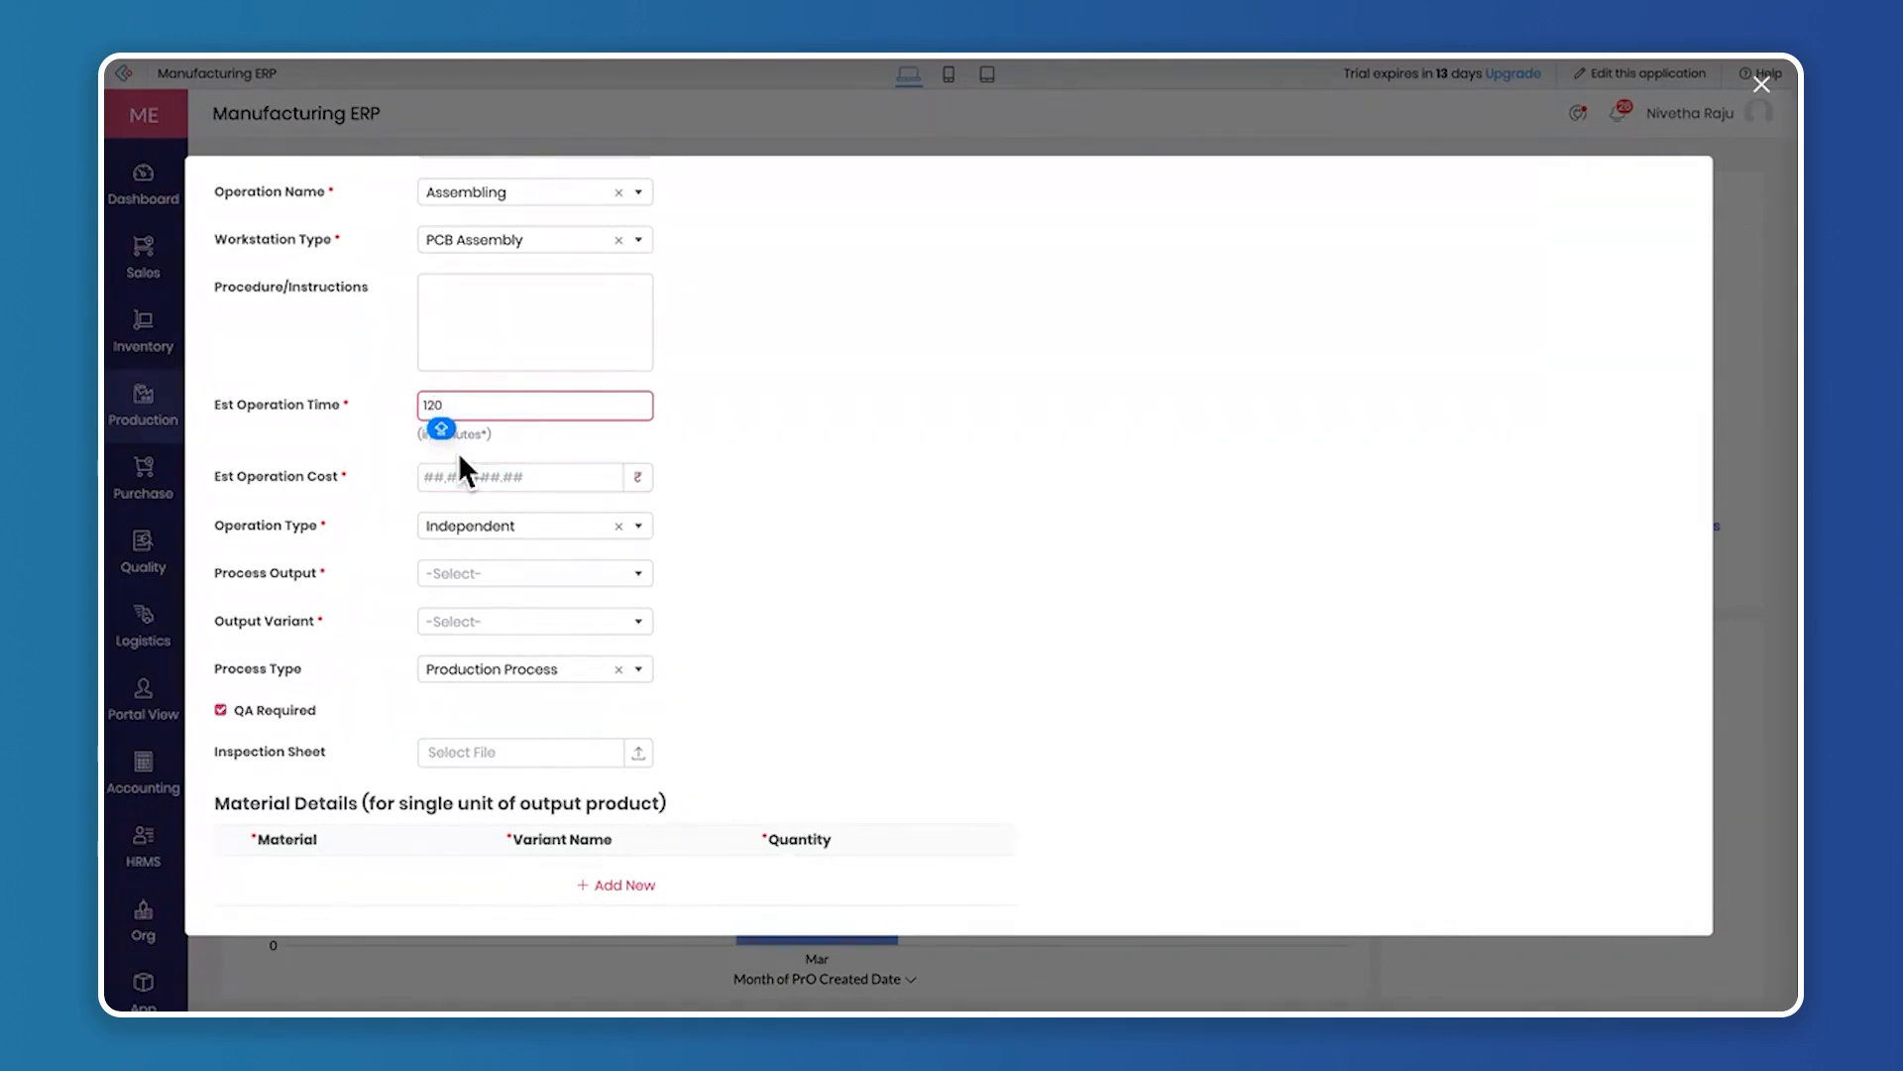
left_click(469, 478)
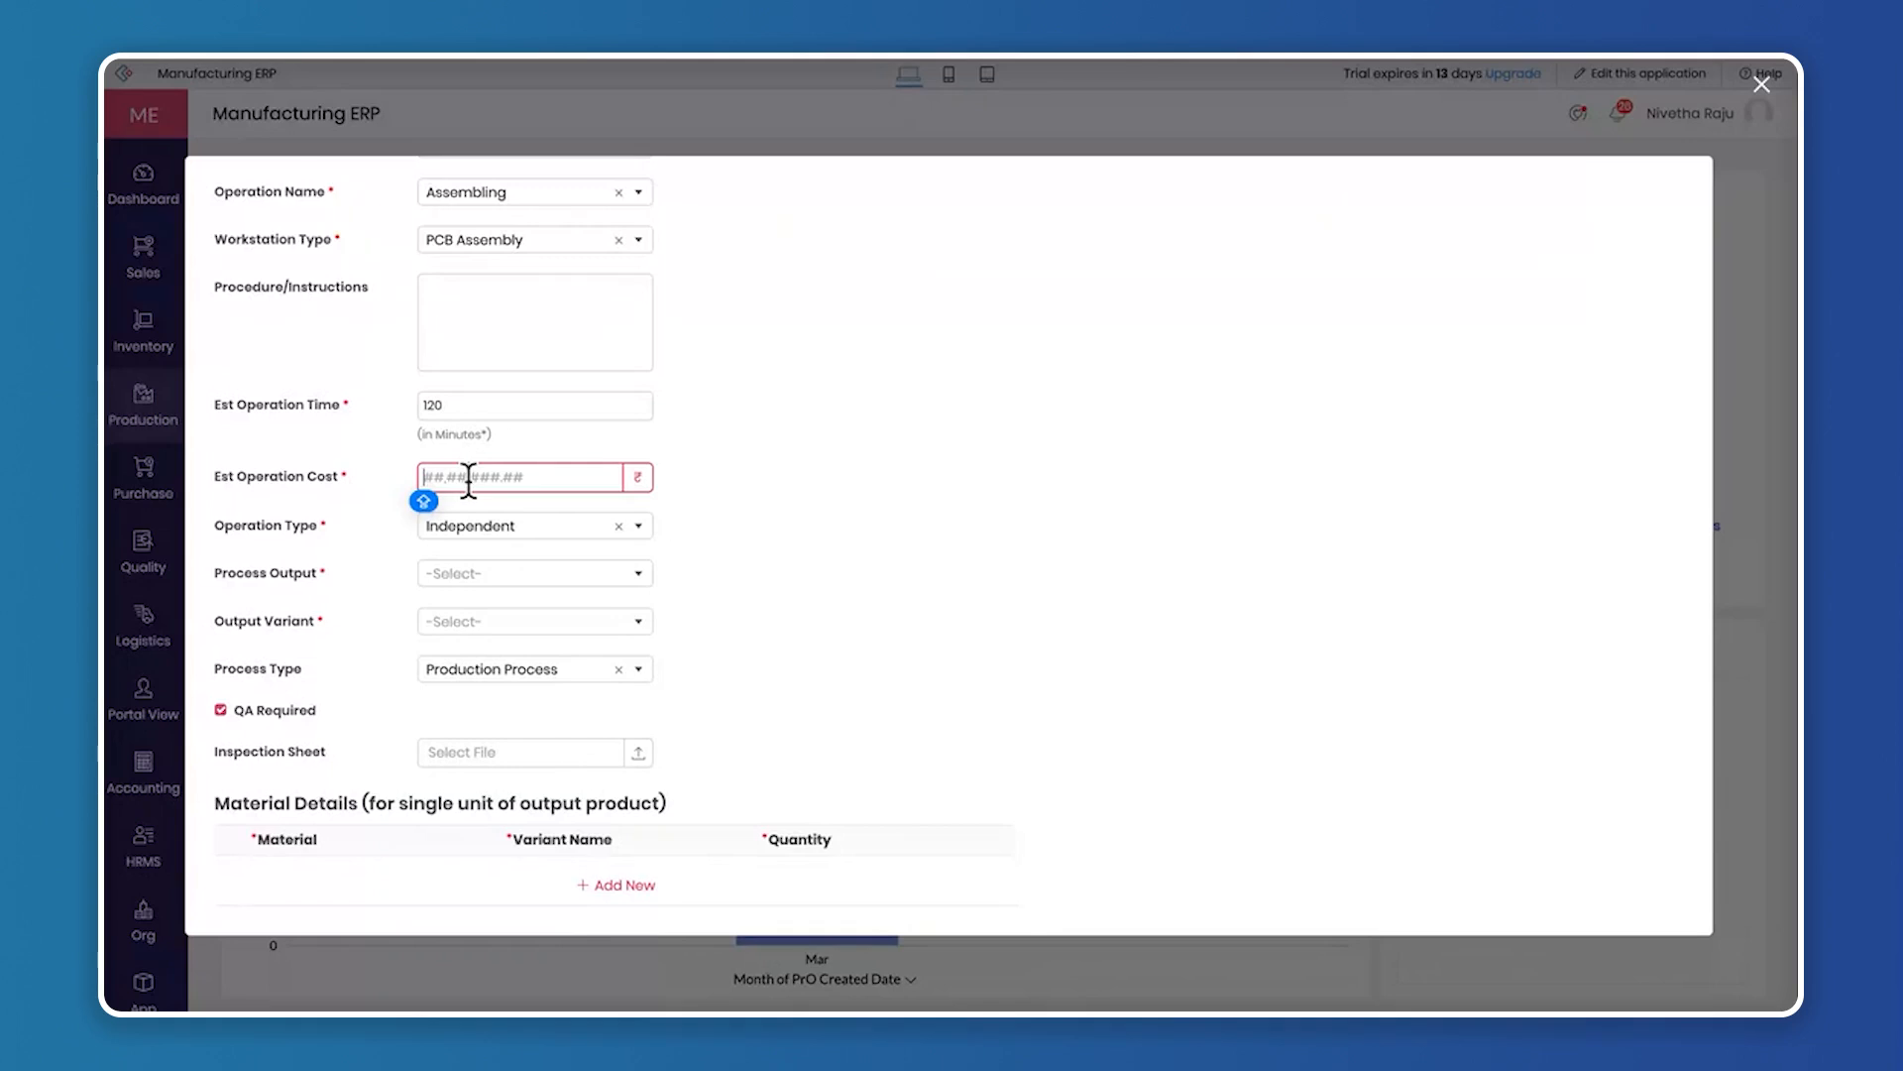
type("1000")
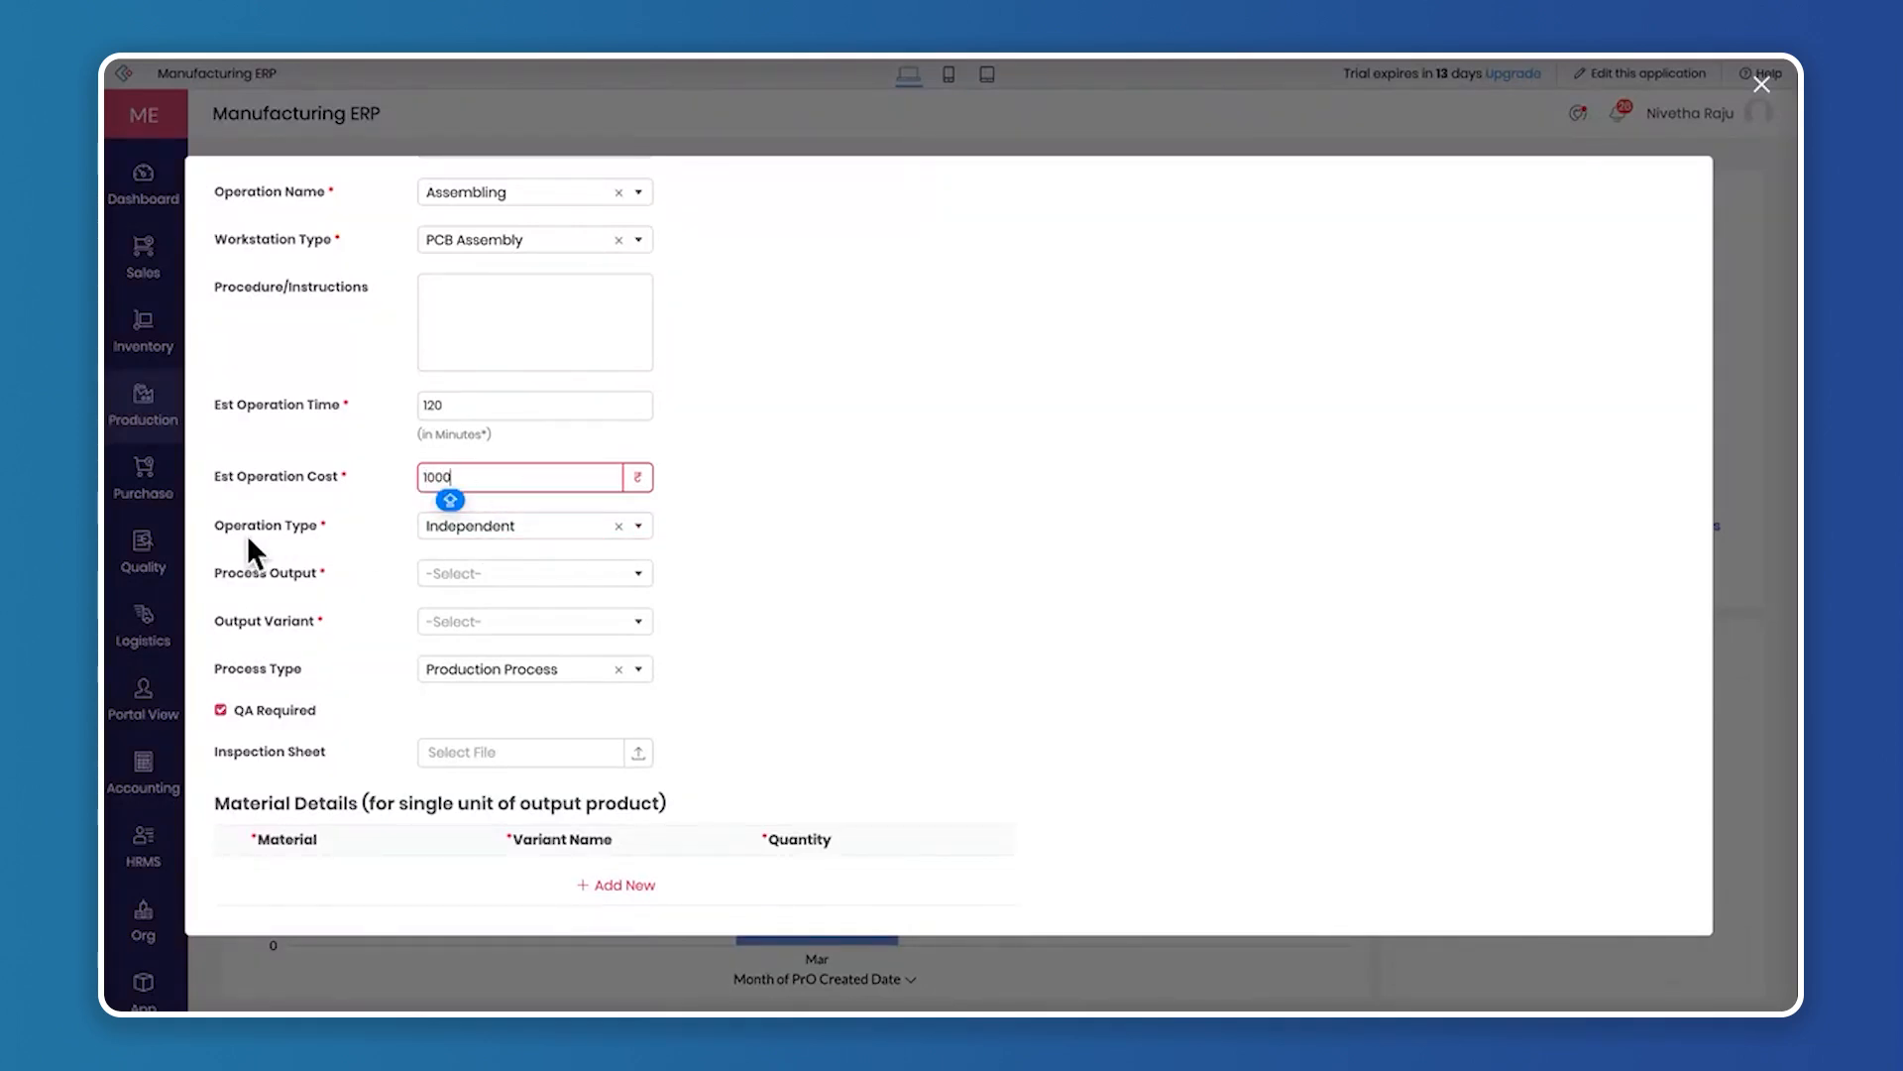
Examine the available Operation Type choices, keeping Independent, and review the details entered so far
left_click_drag(247, 536, 333, 542)
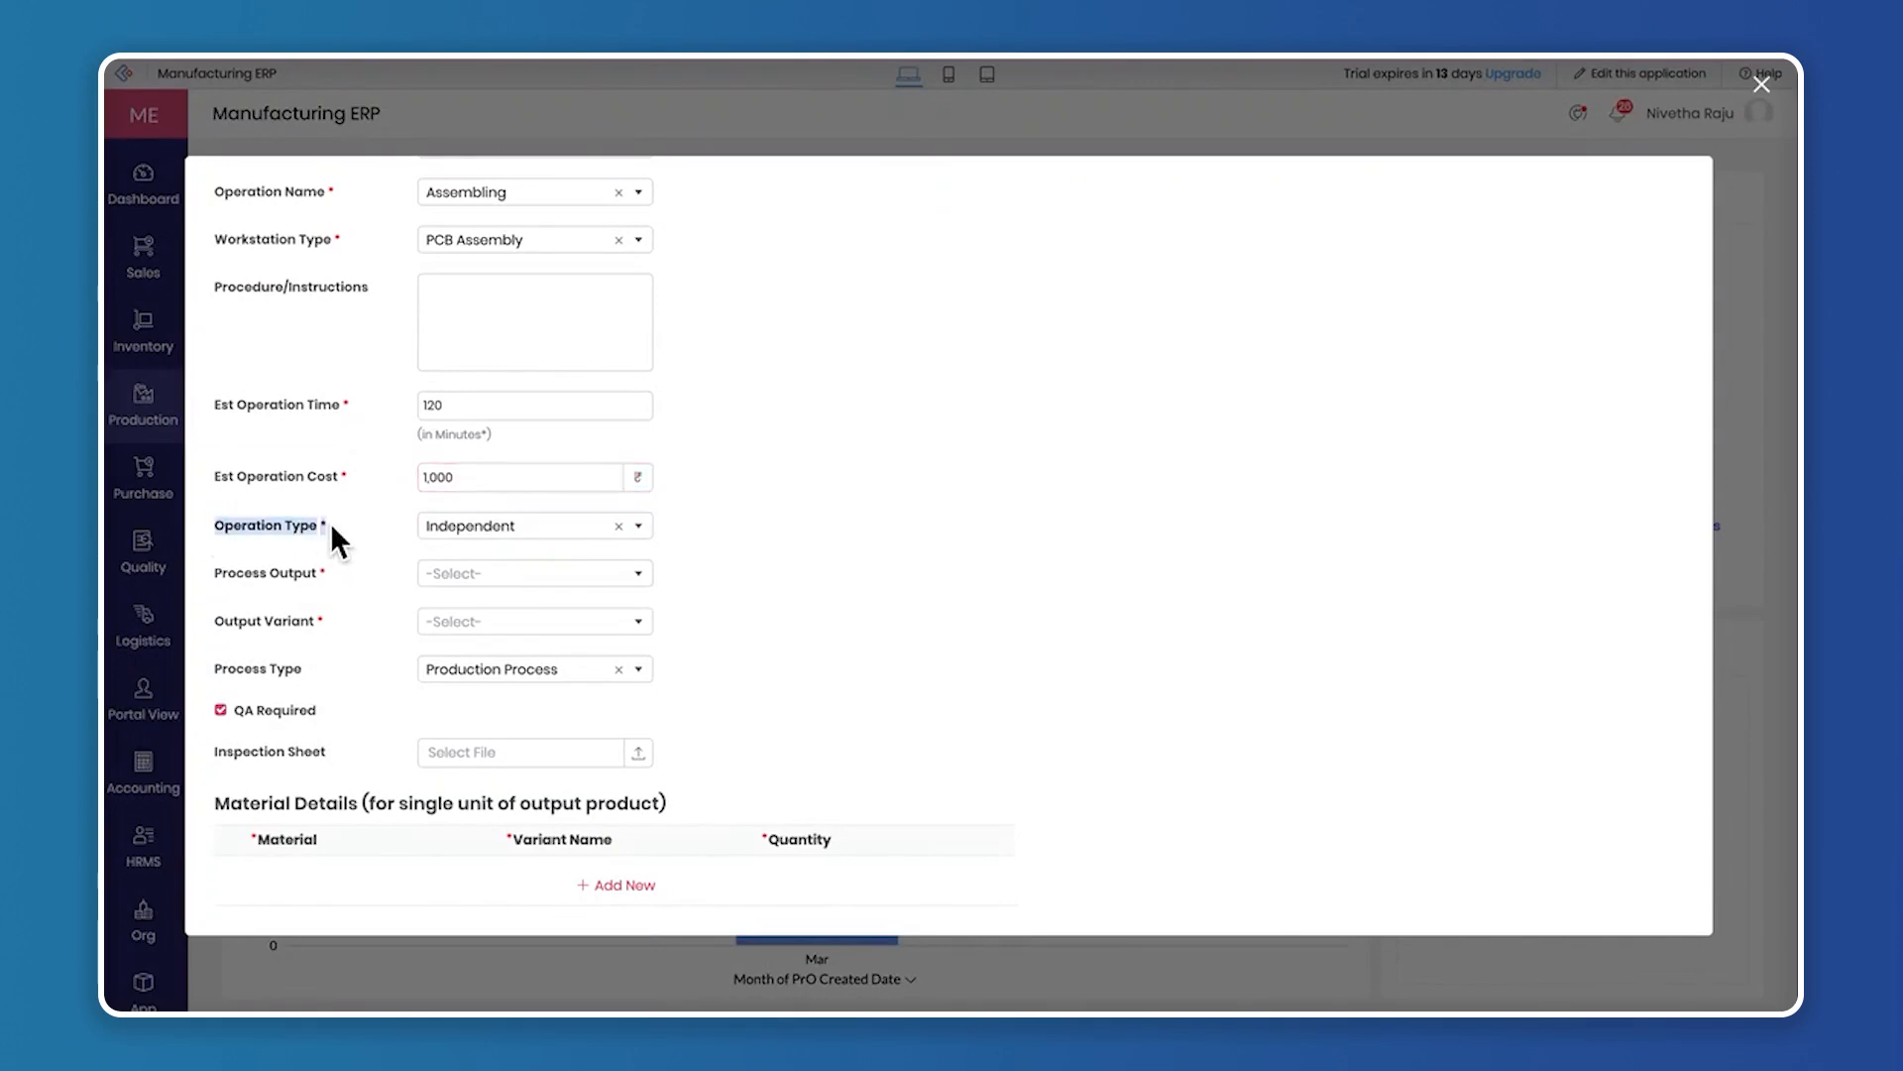
left_click(516, 527)
scroll(790, 545, "up", 2)
scroll(609, 498, "down", 3)
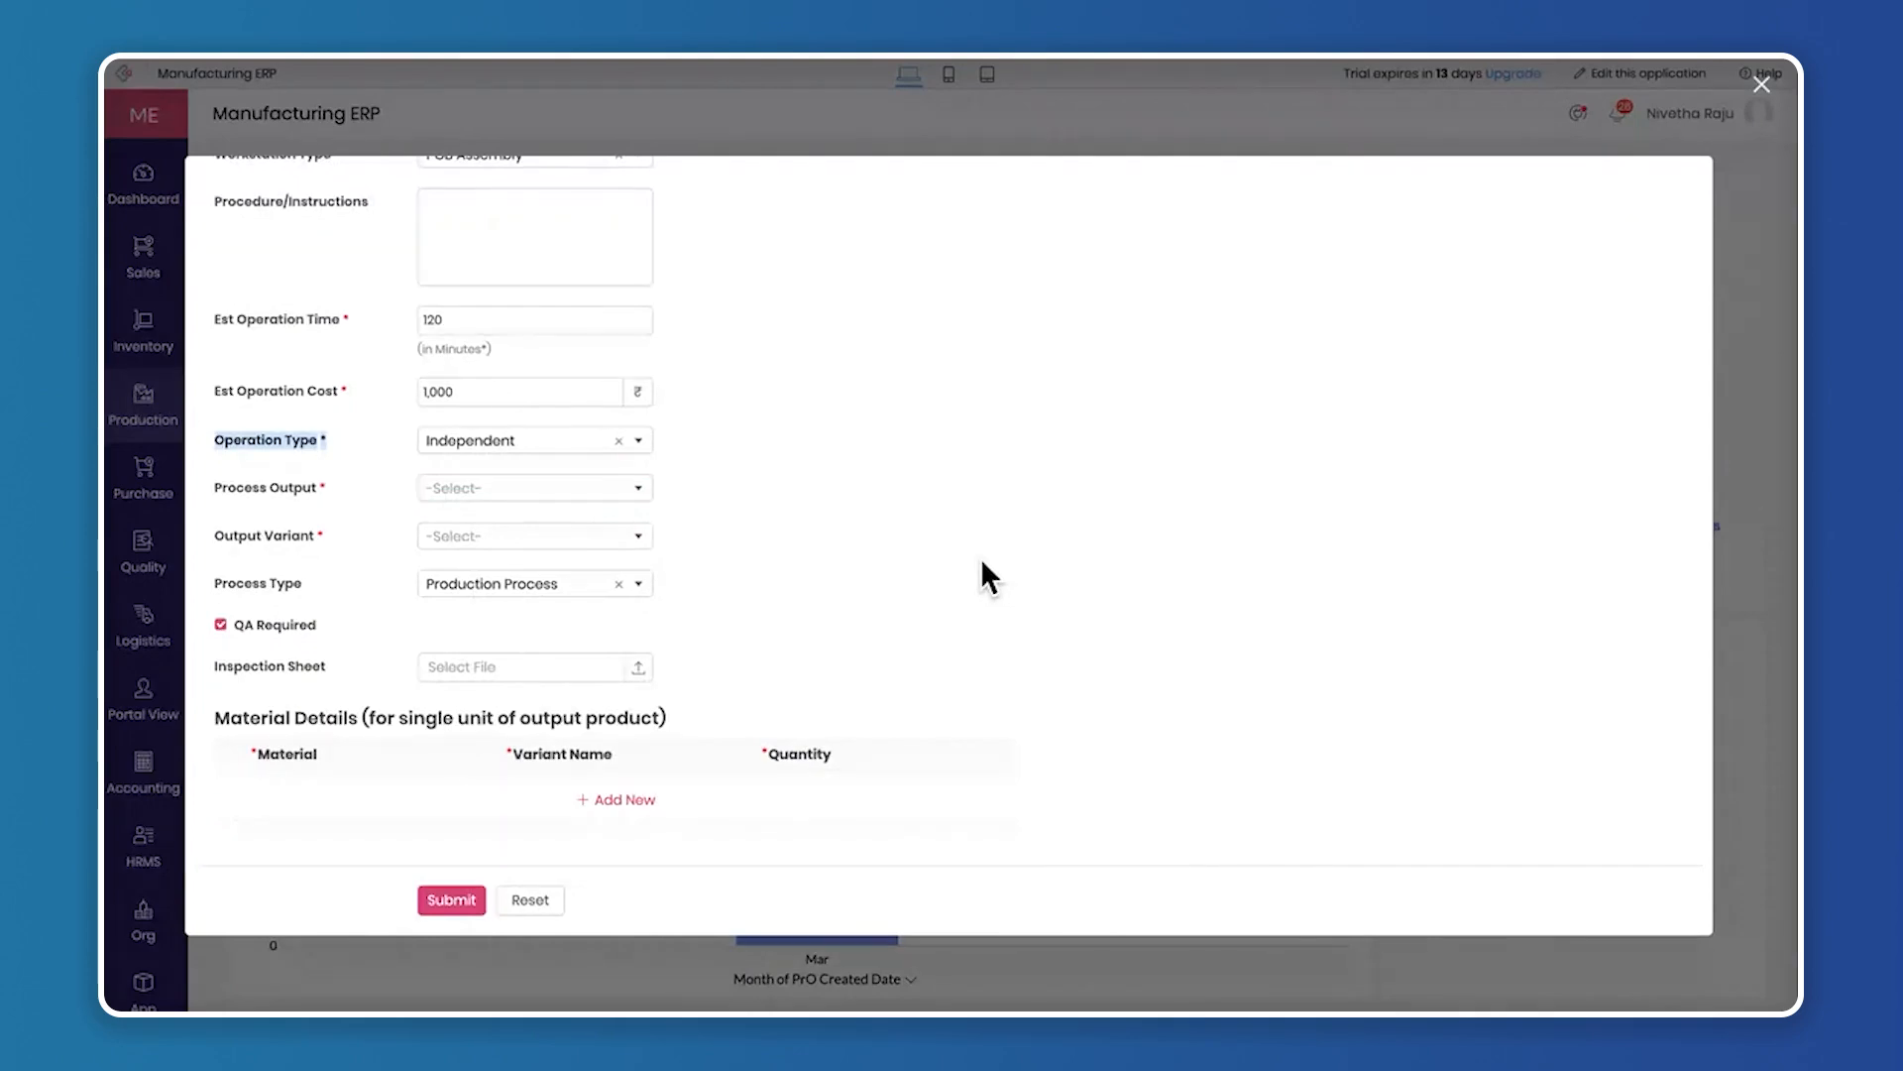
left_click(530, 442)
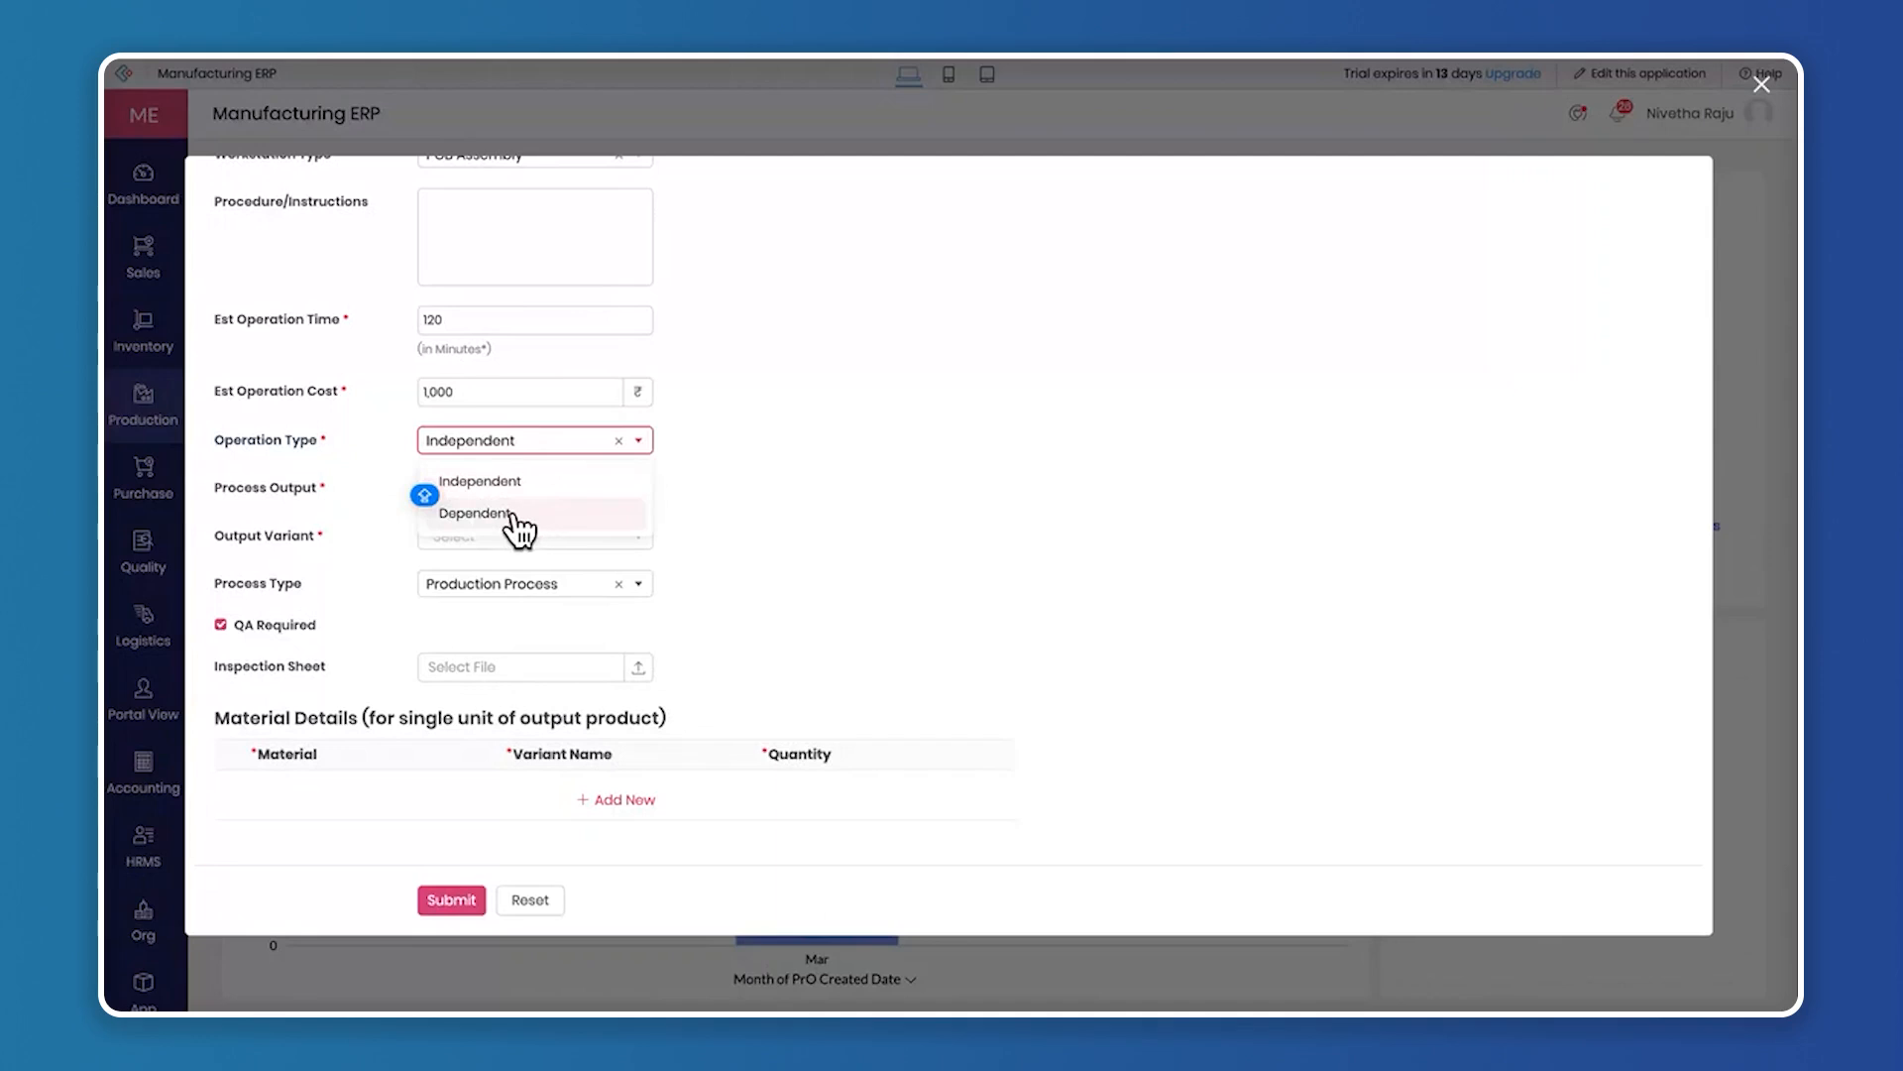
left_click(521, 445)
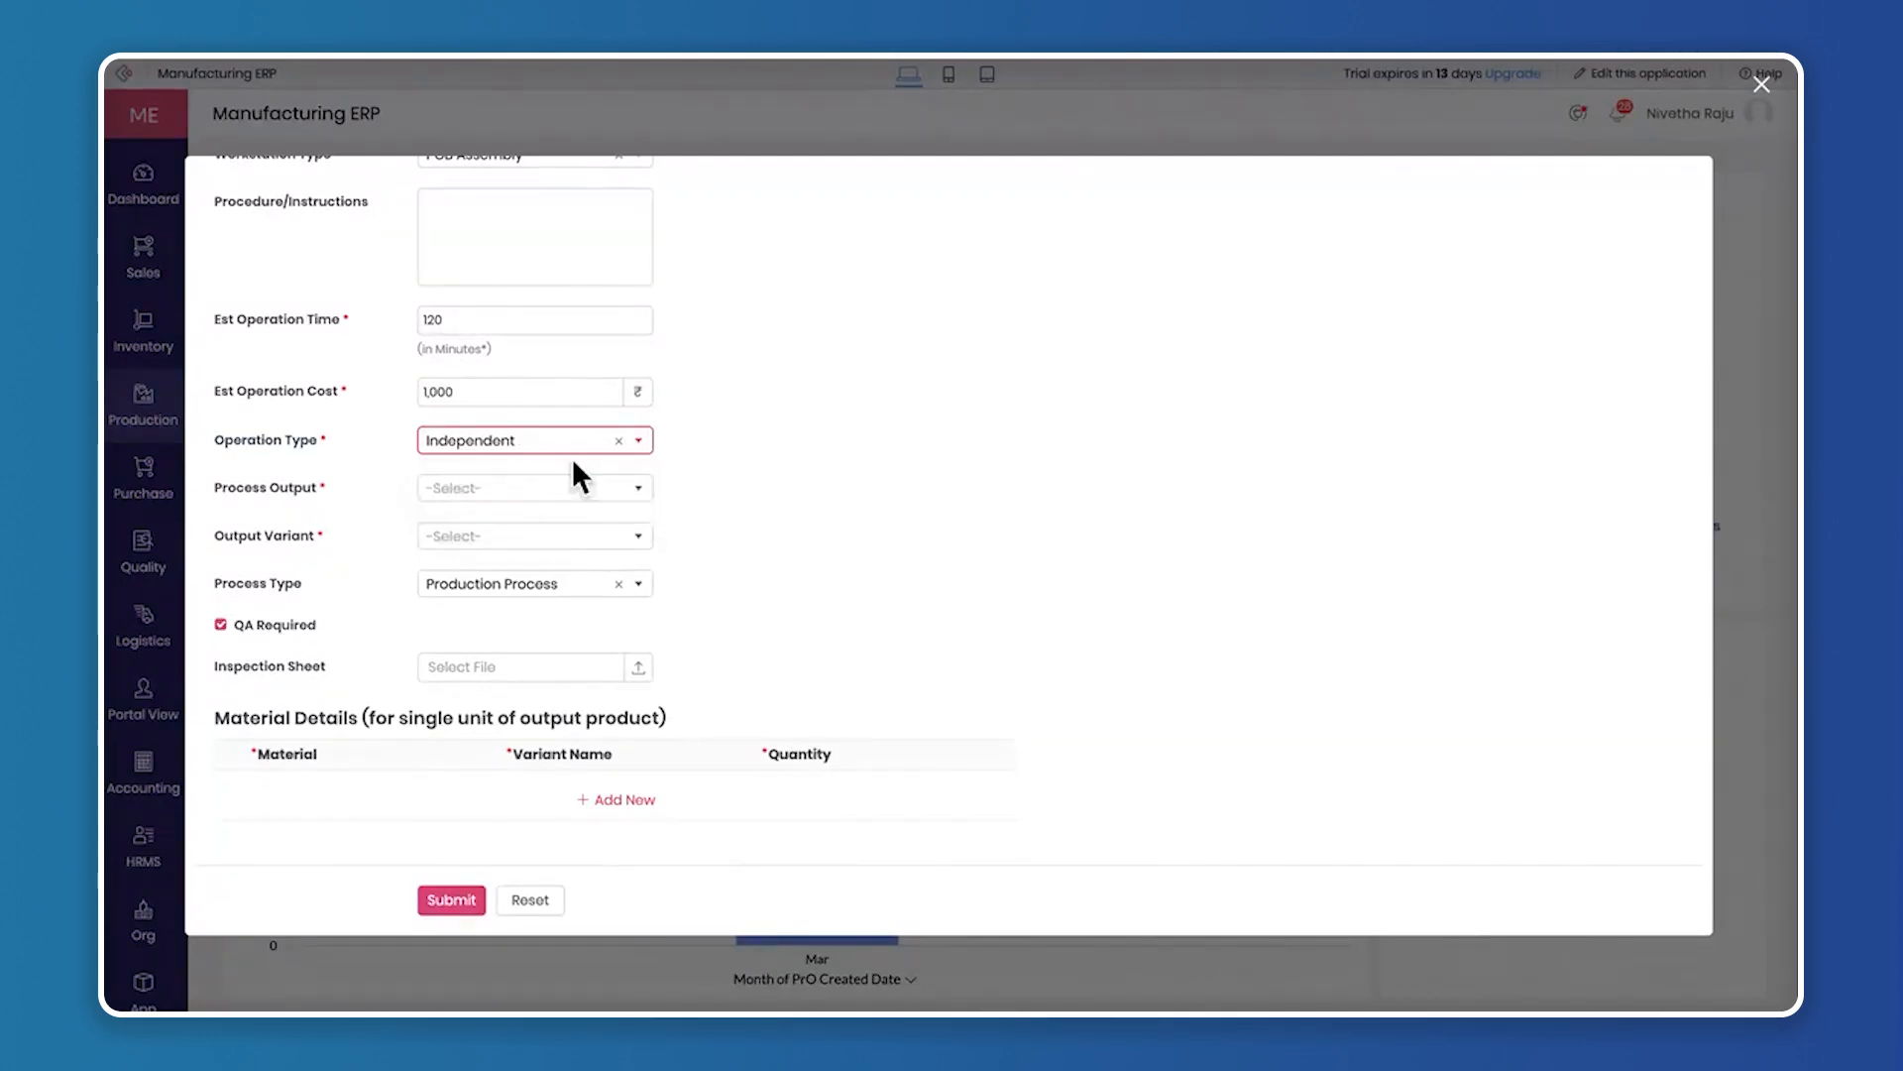
scroll(678, 480, "up", 5)
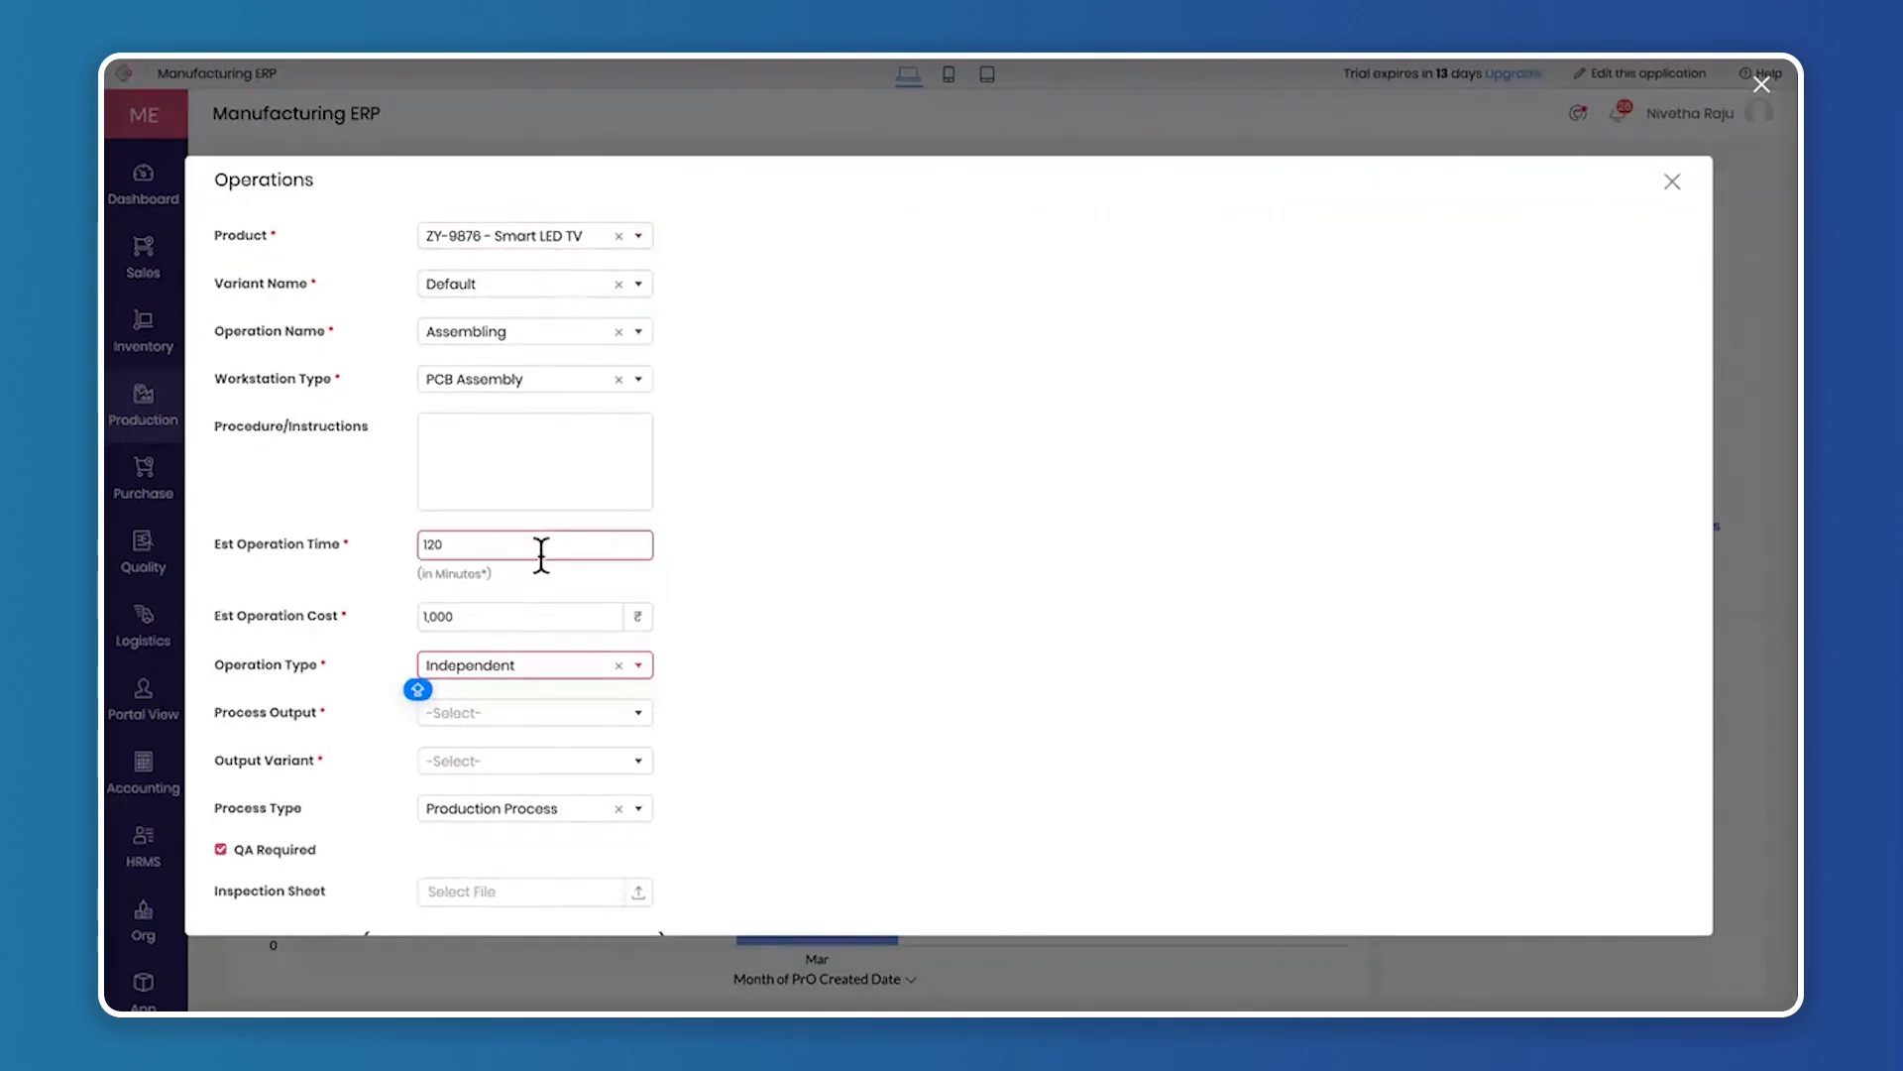
Set the process output to ZY-9876 - Smart LED TV and the output variant to Default
scroll(521, 662, "down", 2)
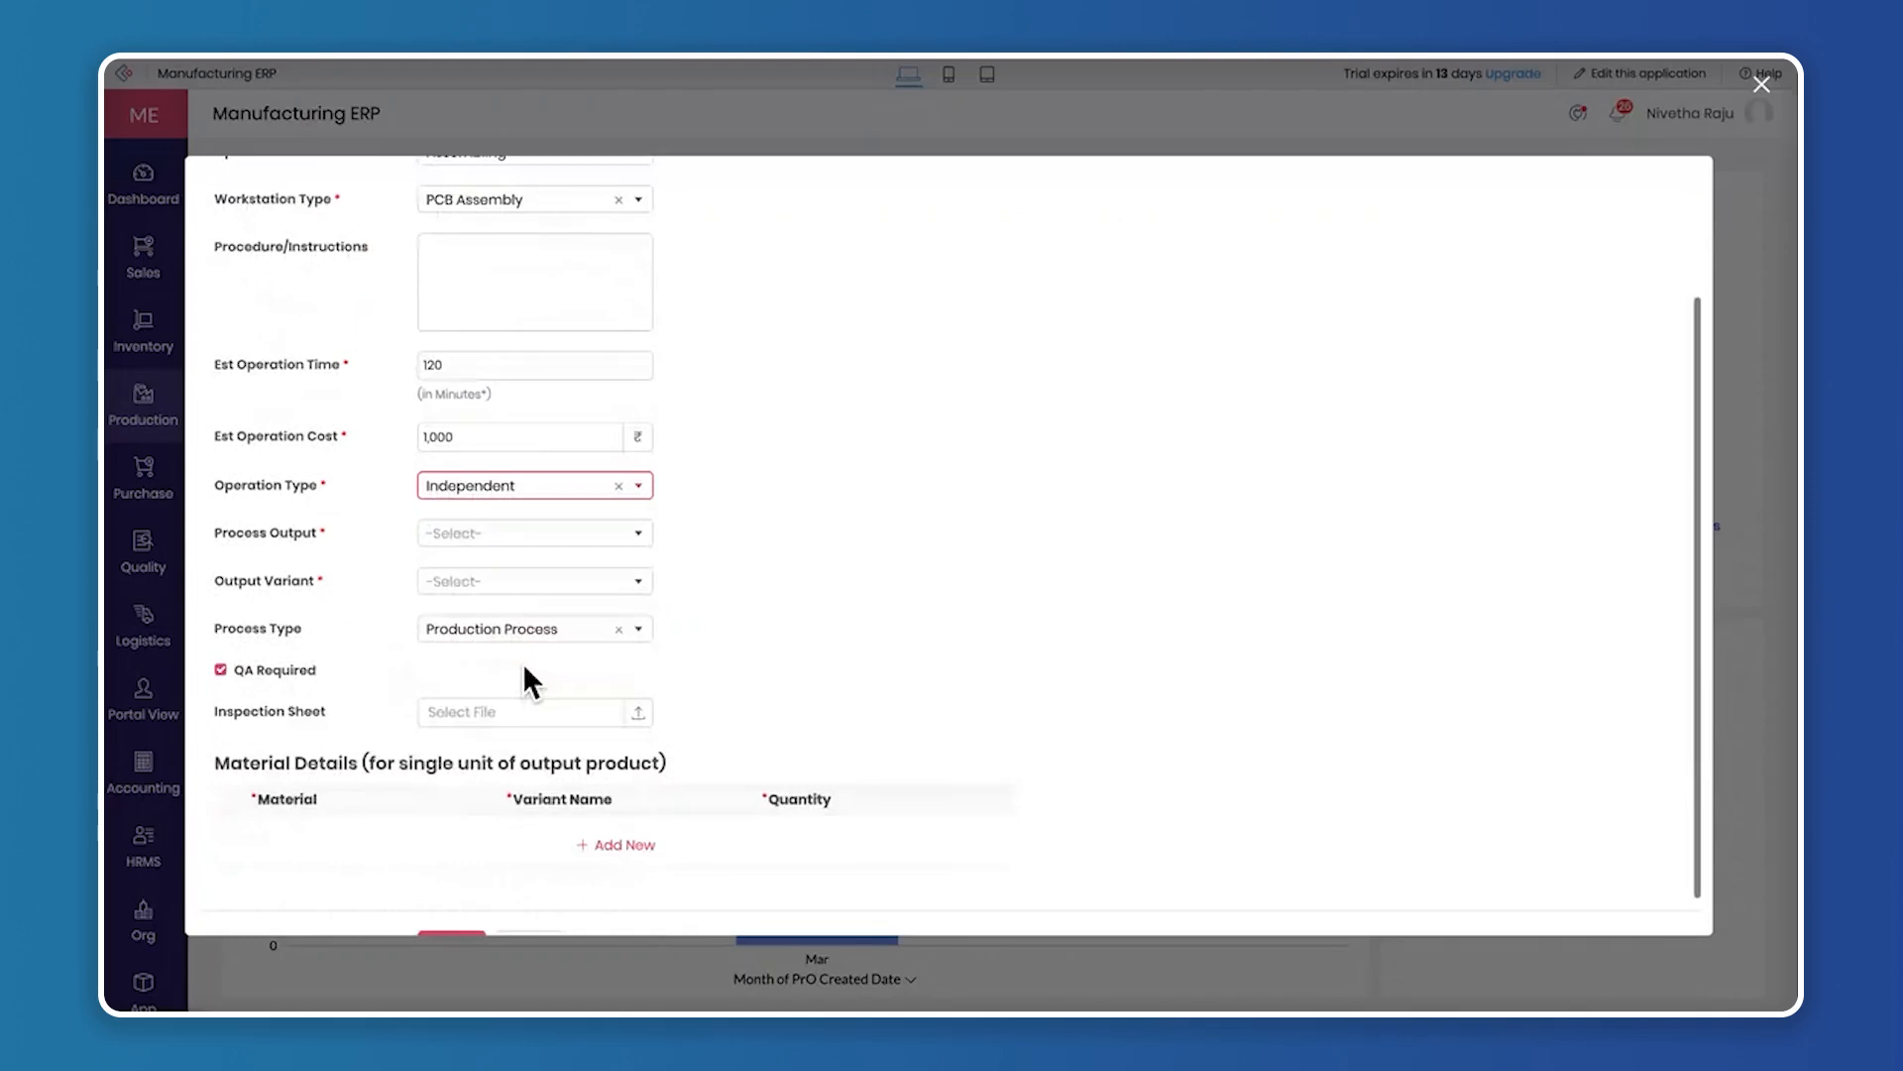
left_click(526, 526)
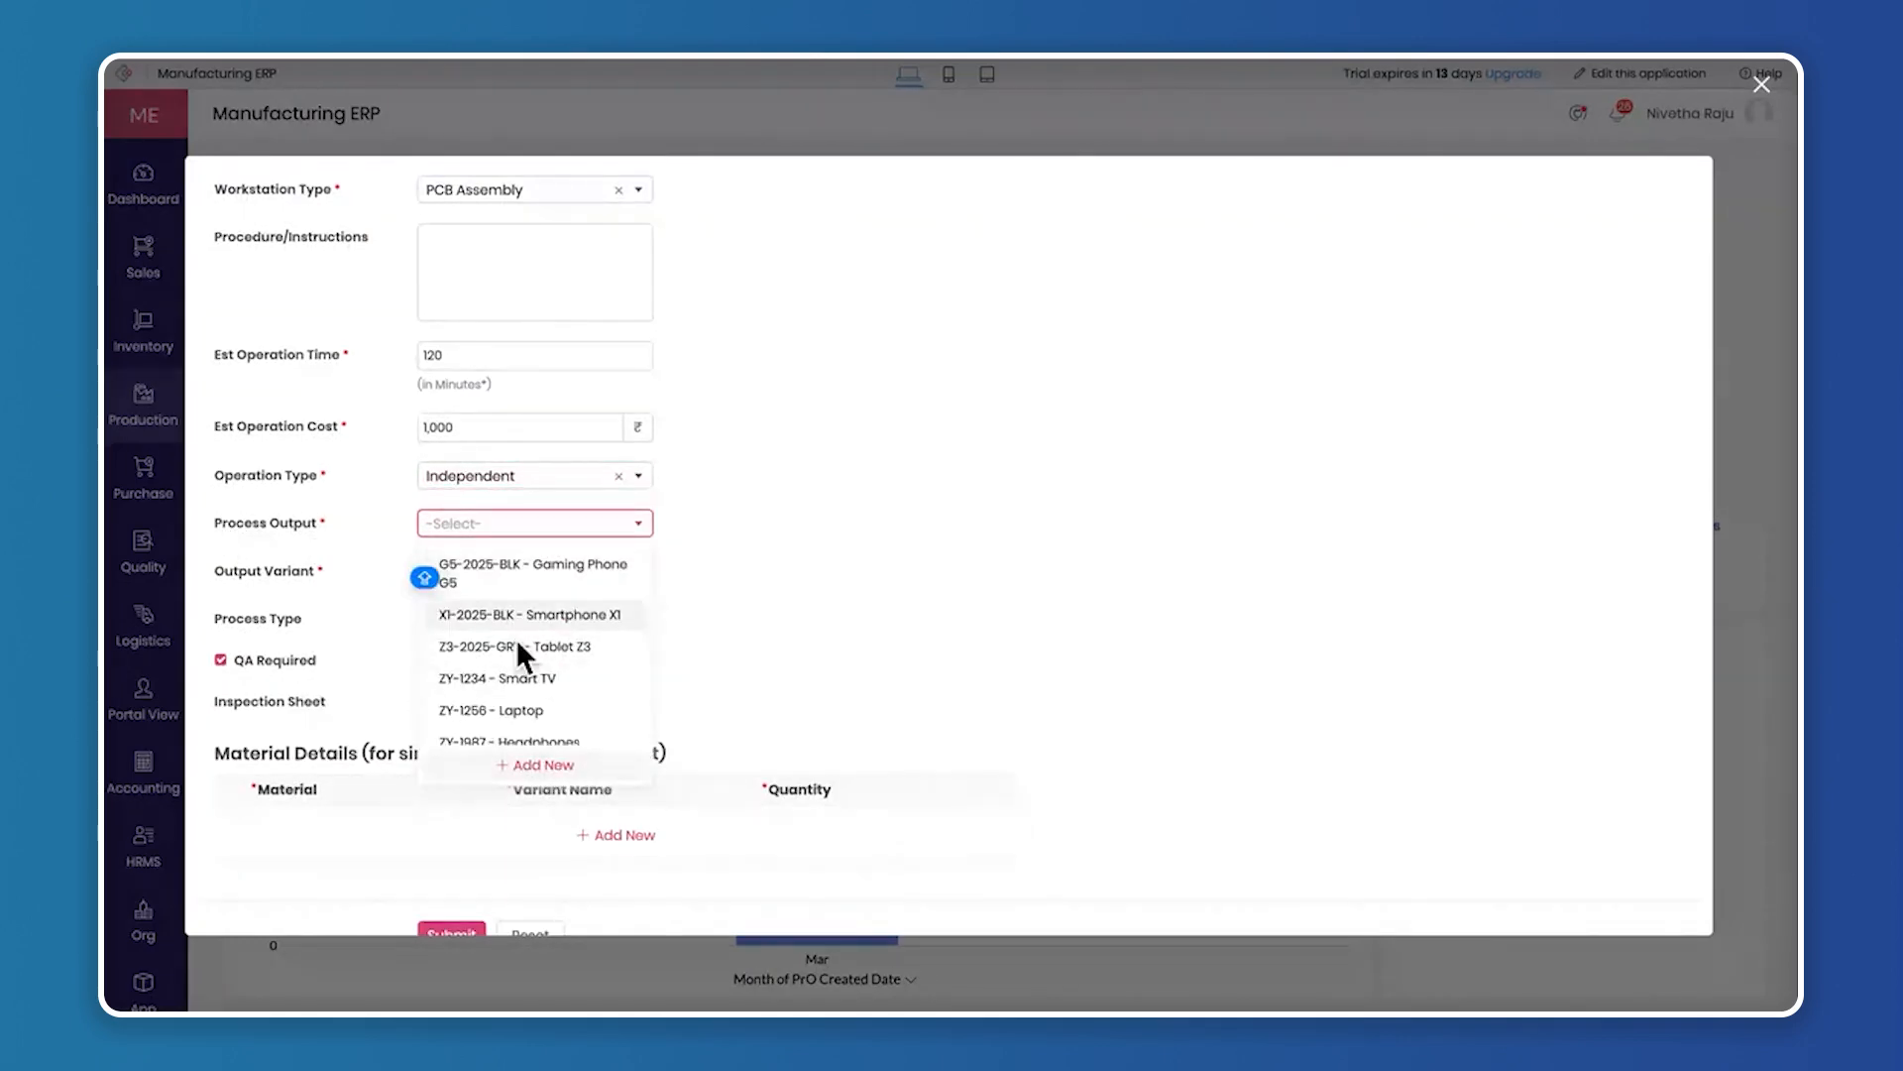
scroll(517, 643, "down", 1)
left_click(579, 724)
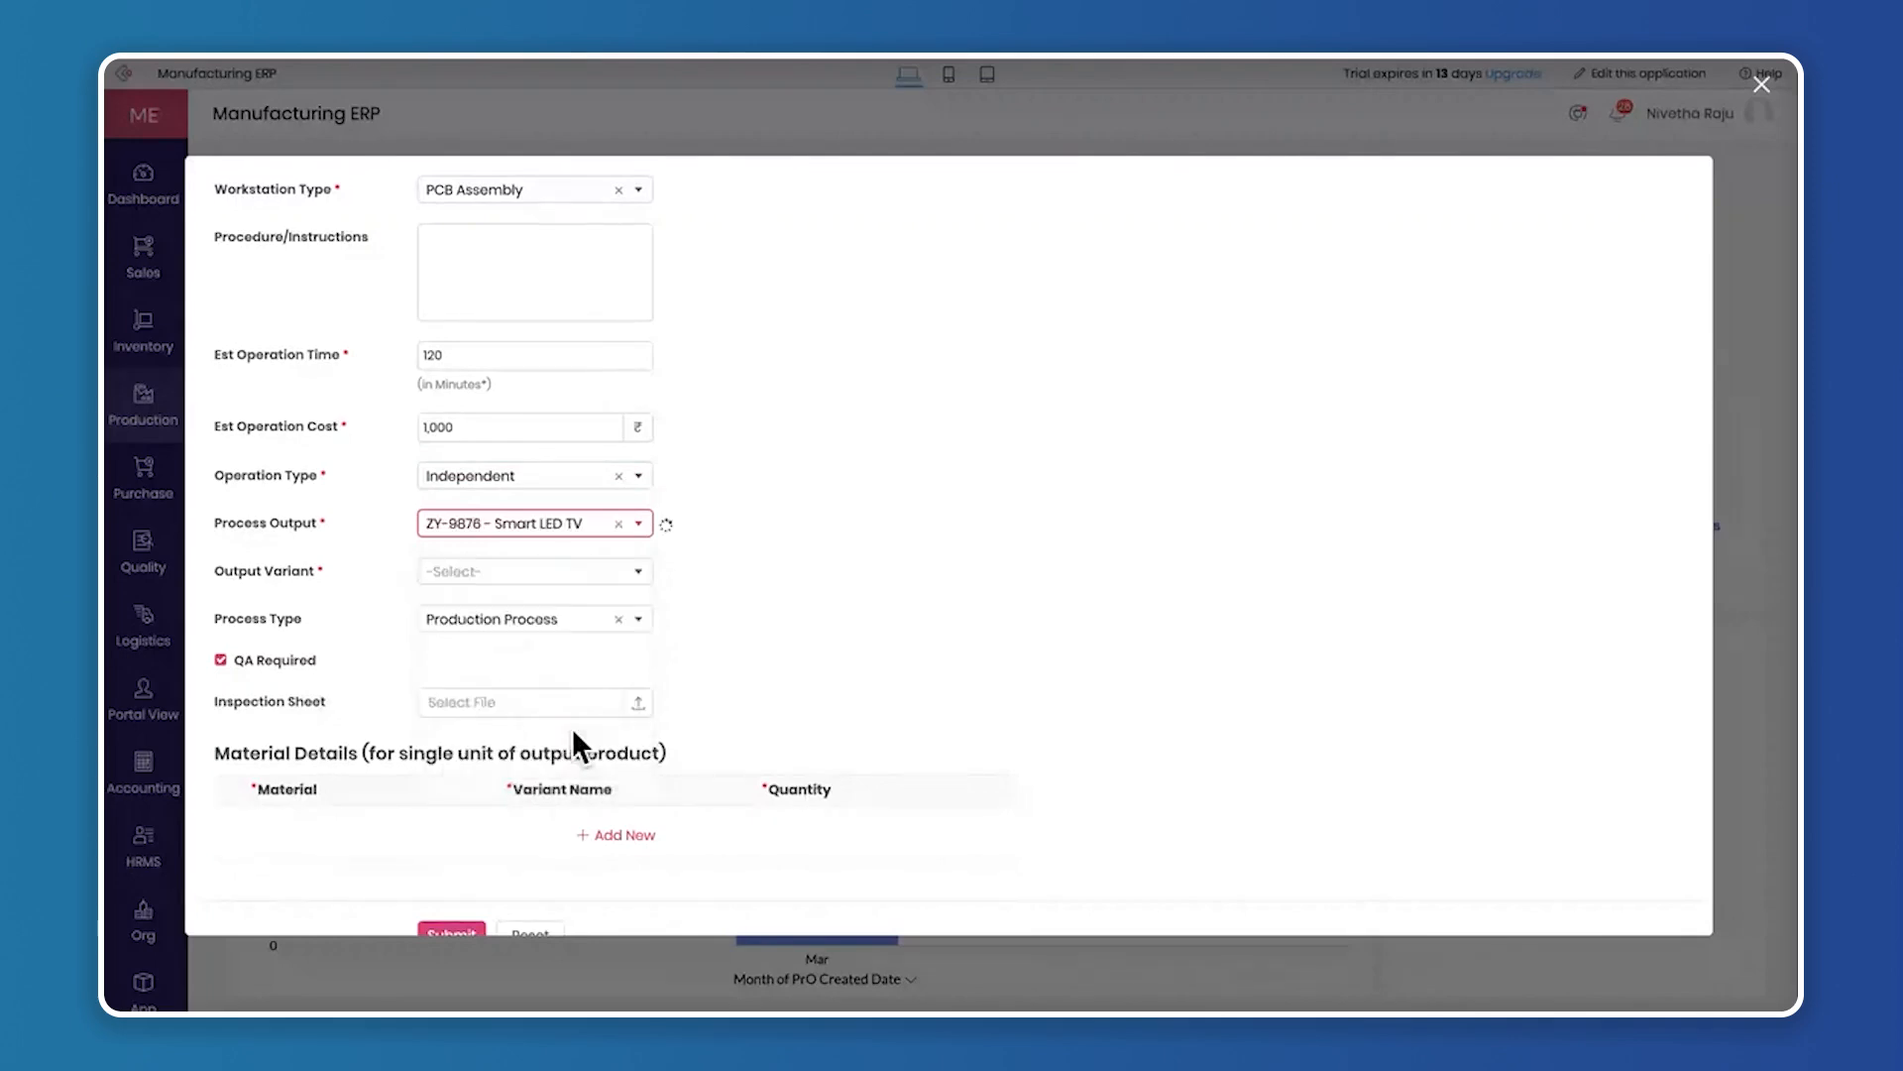
scroll(581, 549, "down", 1)
left_click(581, 545)
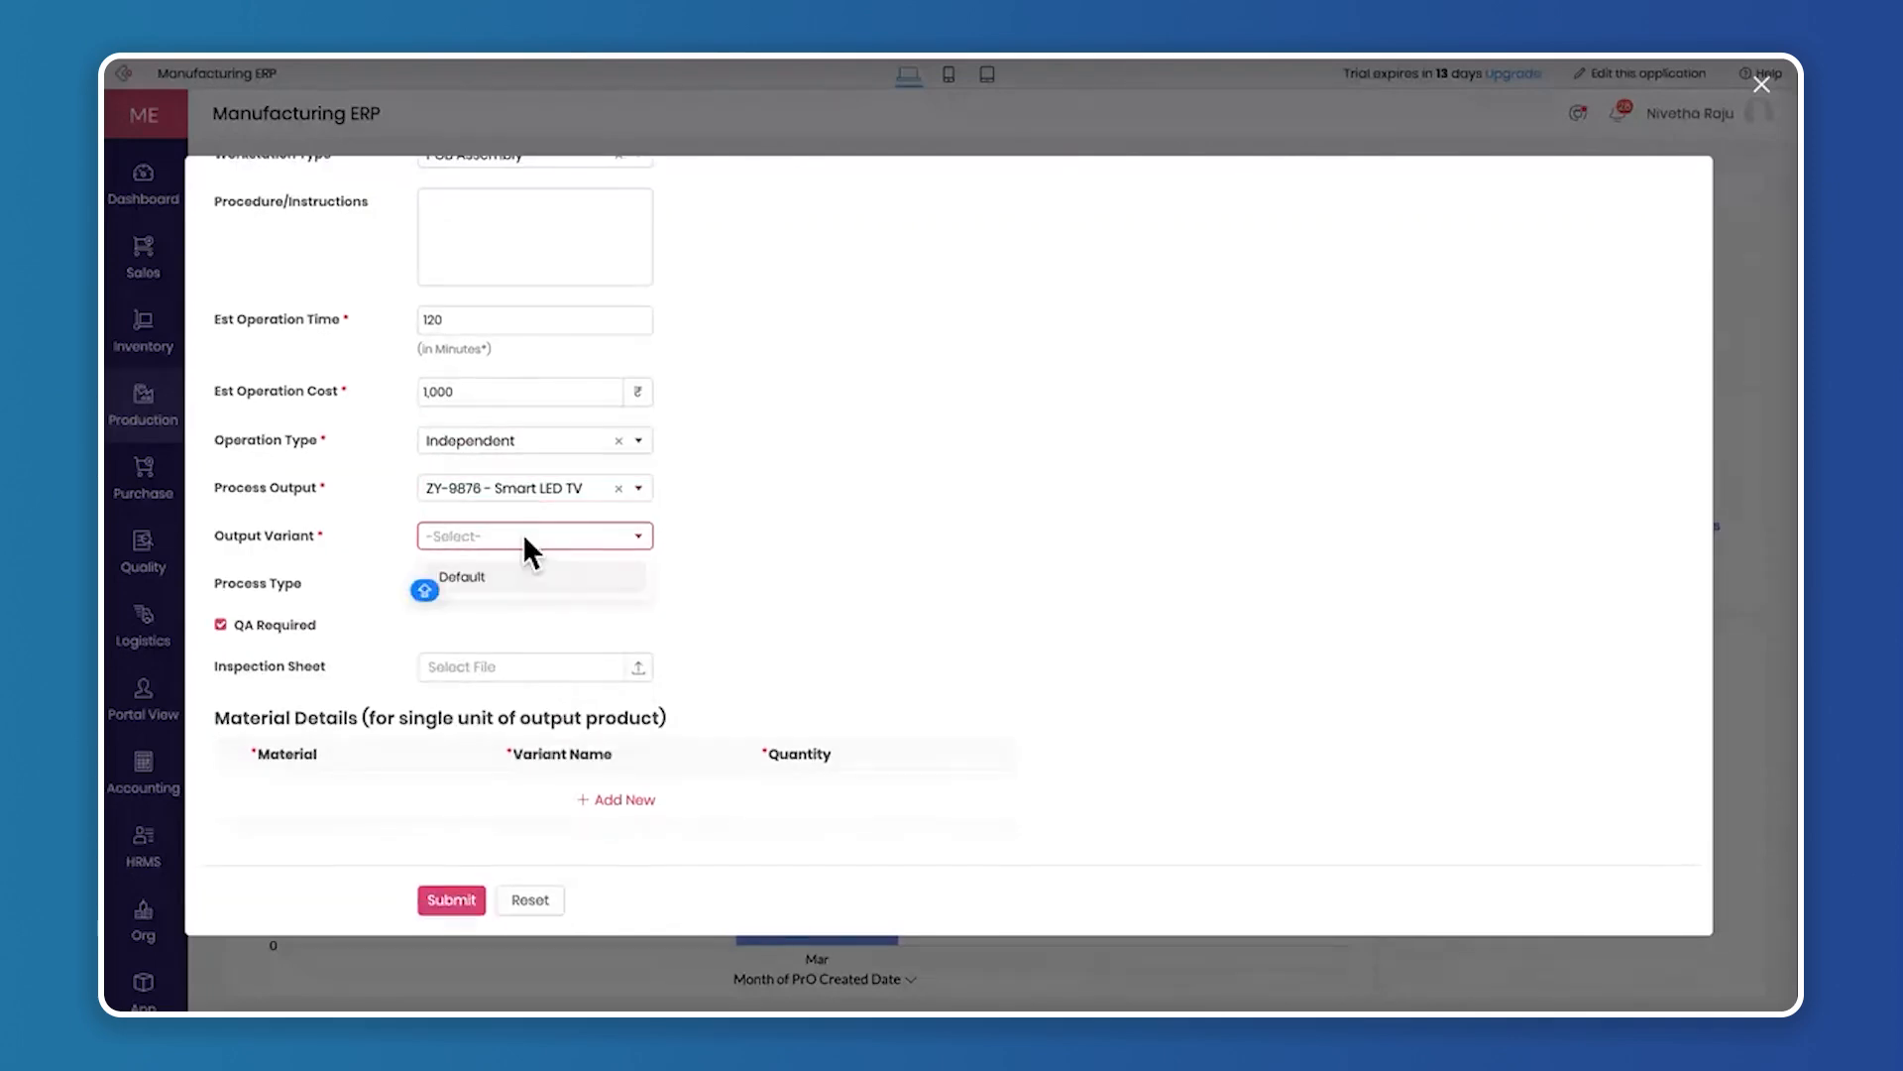
left_click(510, 583)
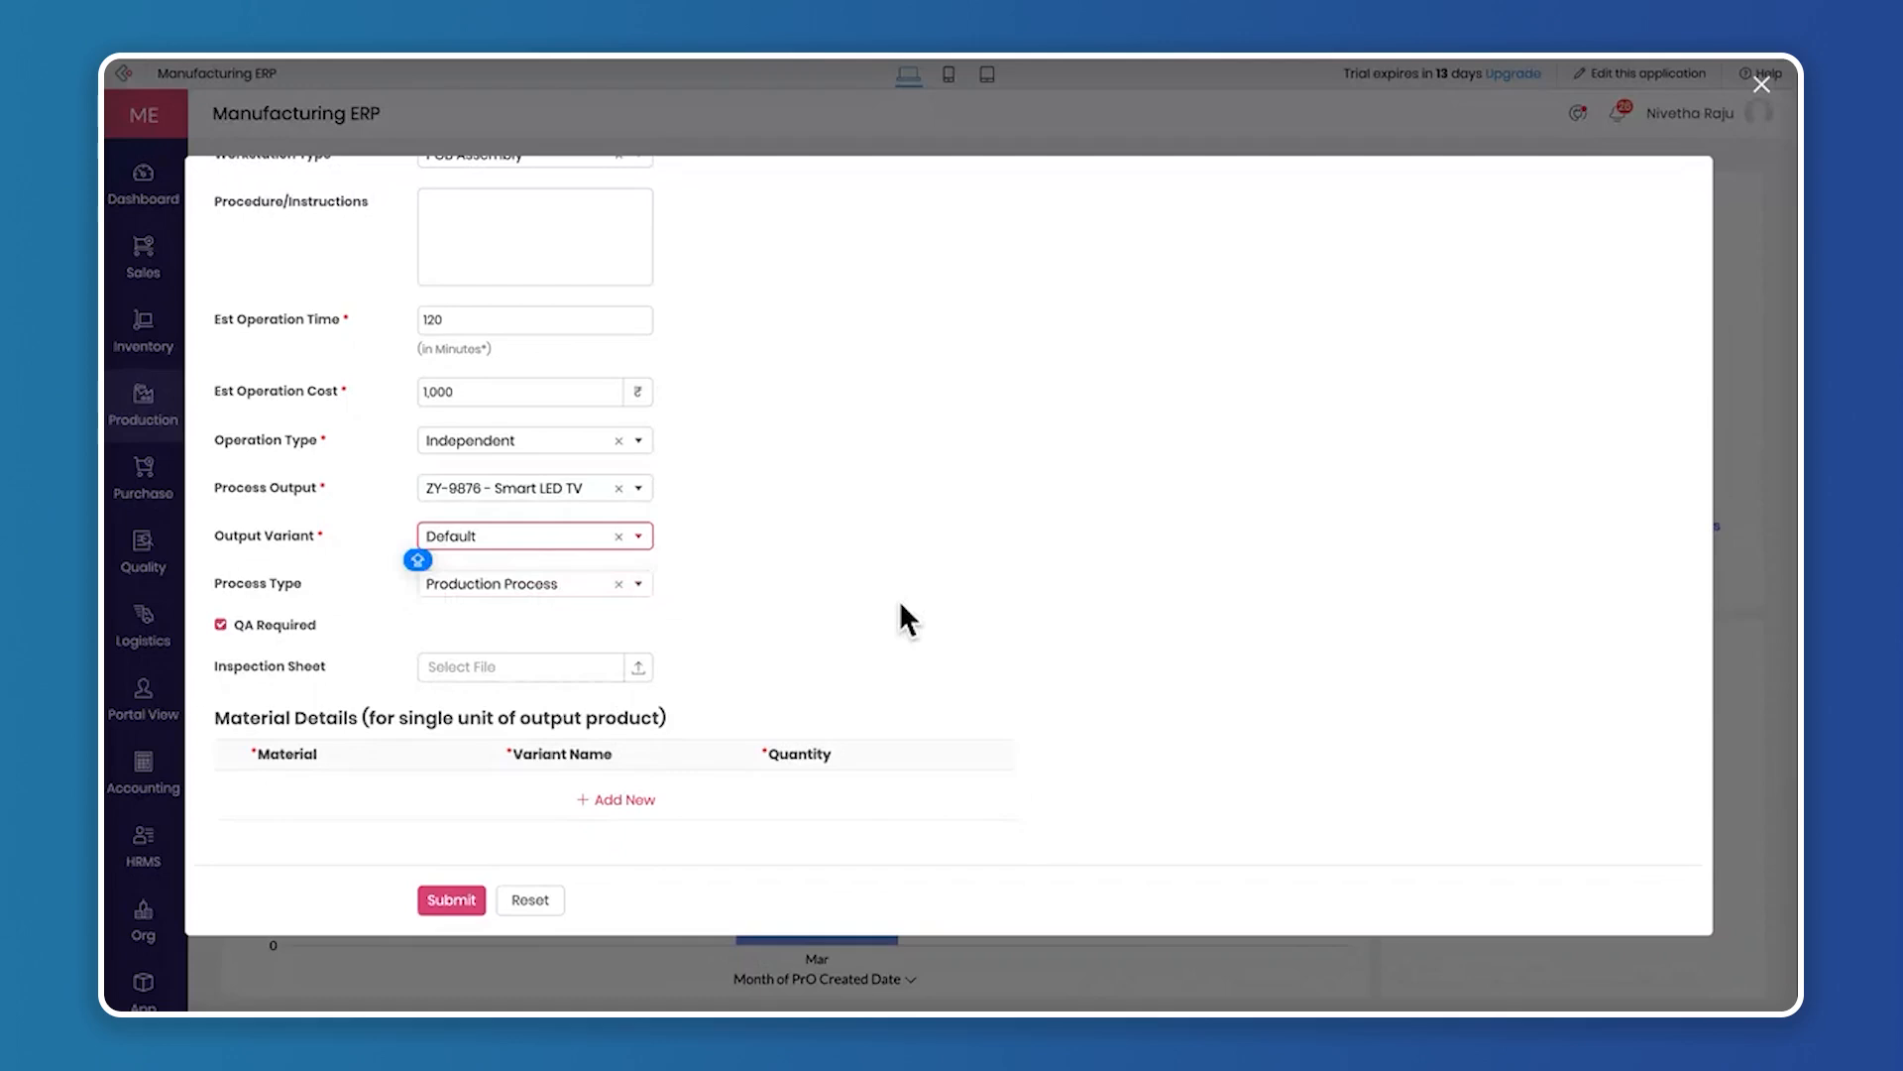
Examine the available Process Type choices, keeping Production Process
left_click_drag(216, 580, 311, 580)
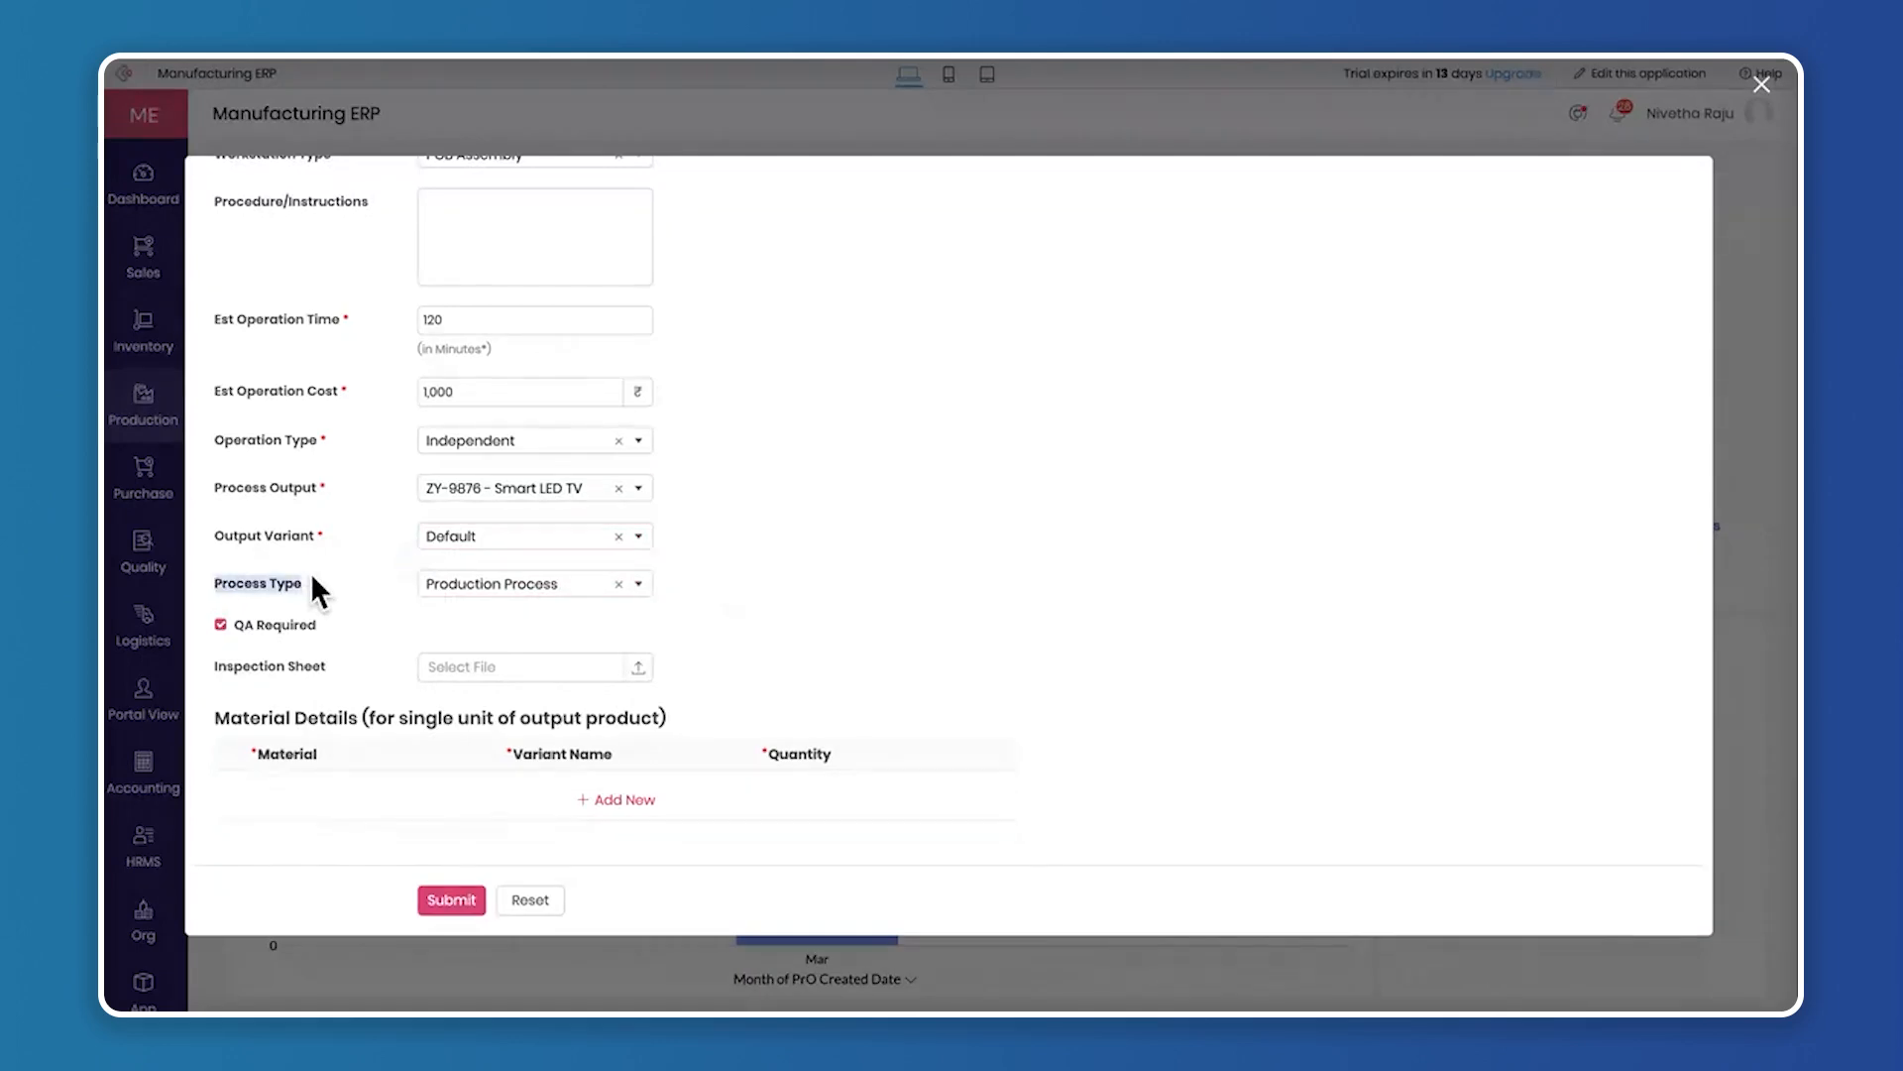
left_click(494, 589)
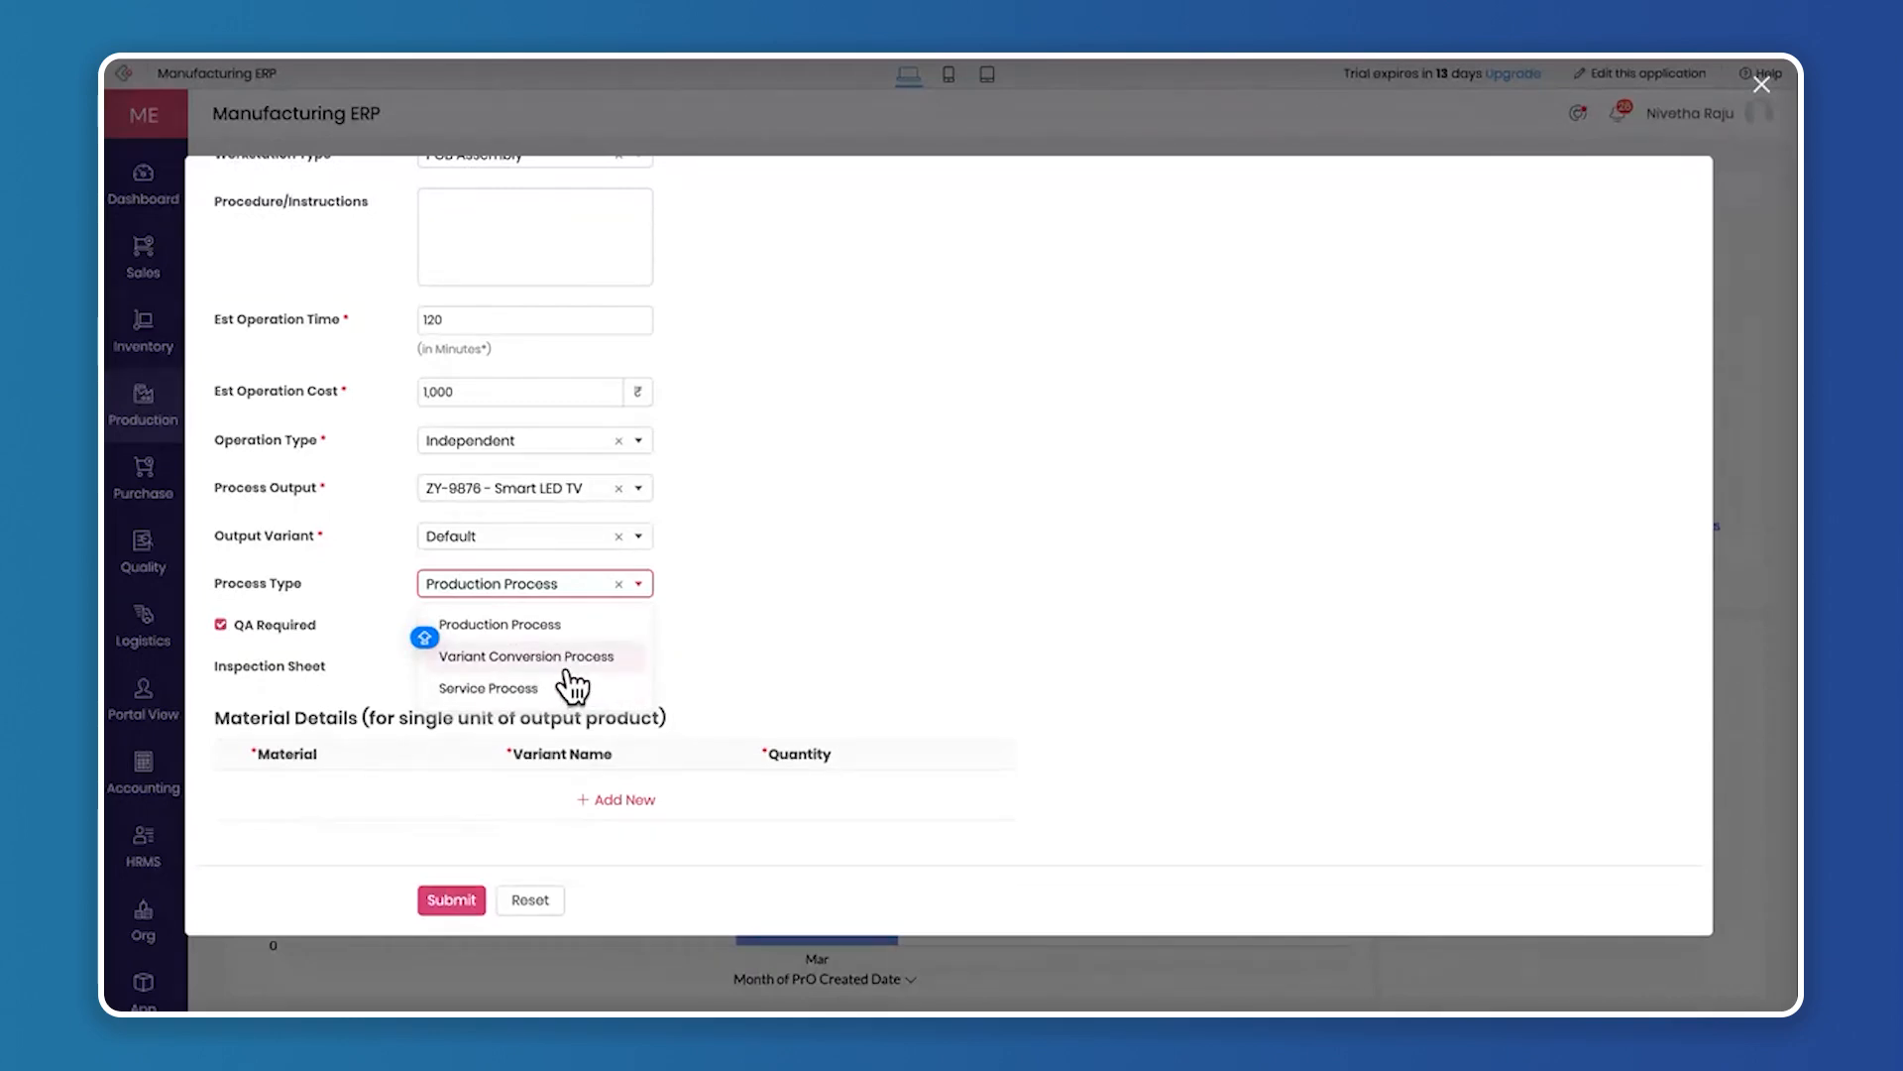
left_click(729, 669)
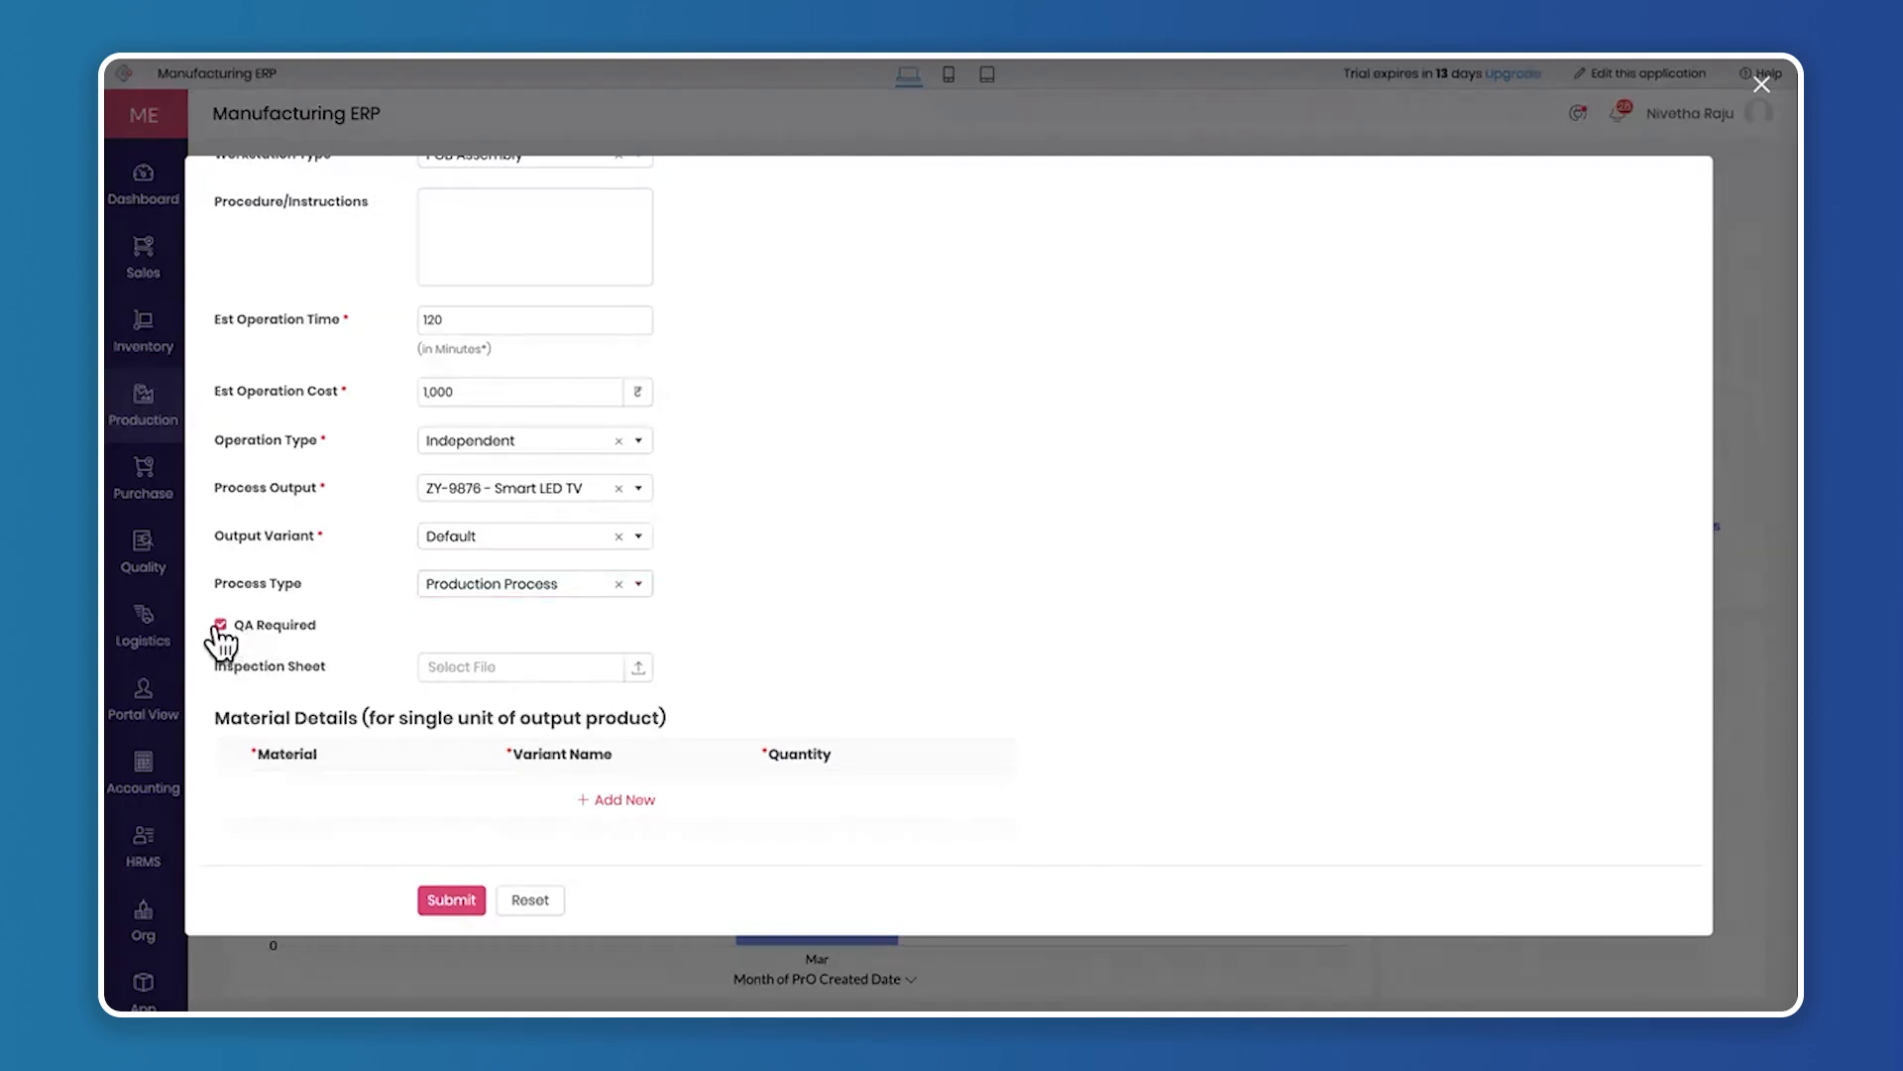
Attach inspection_sheet.txt from the Downloads folder as the operation's inspection sheet
left_click(639, 669)
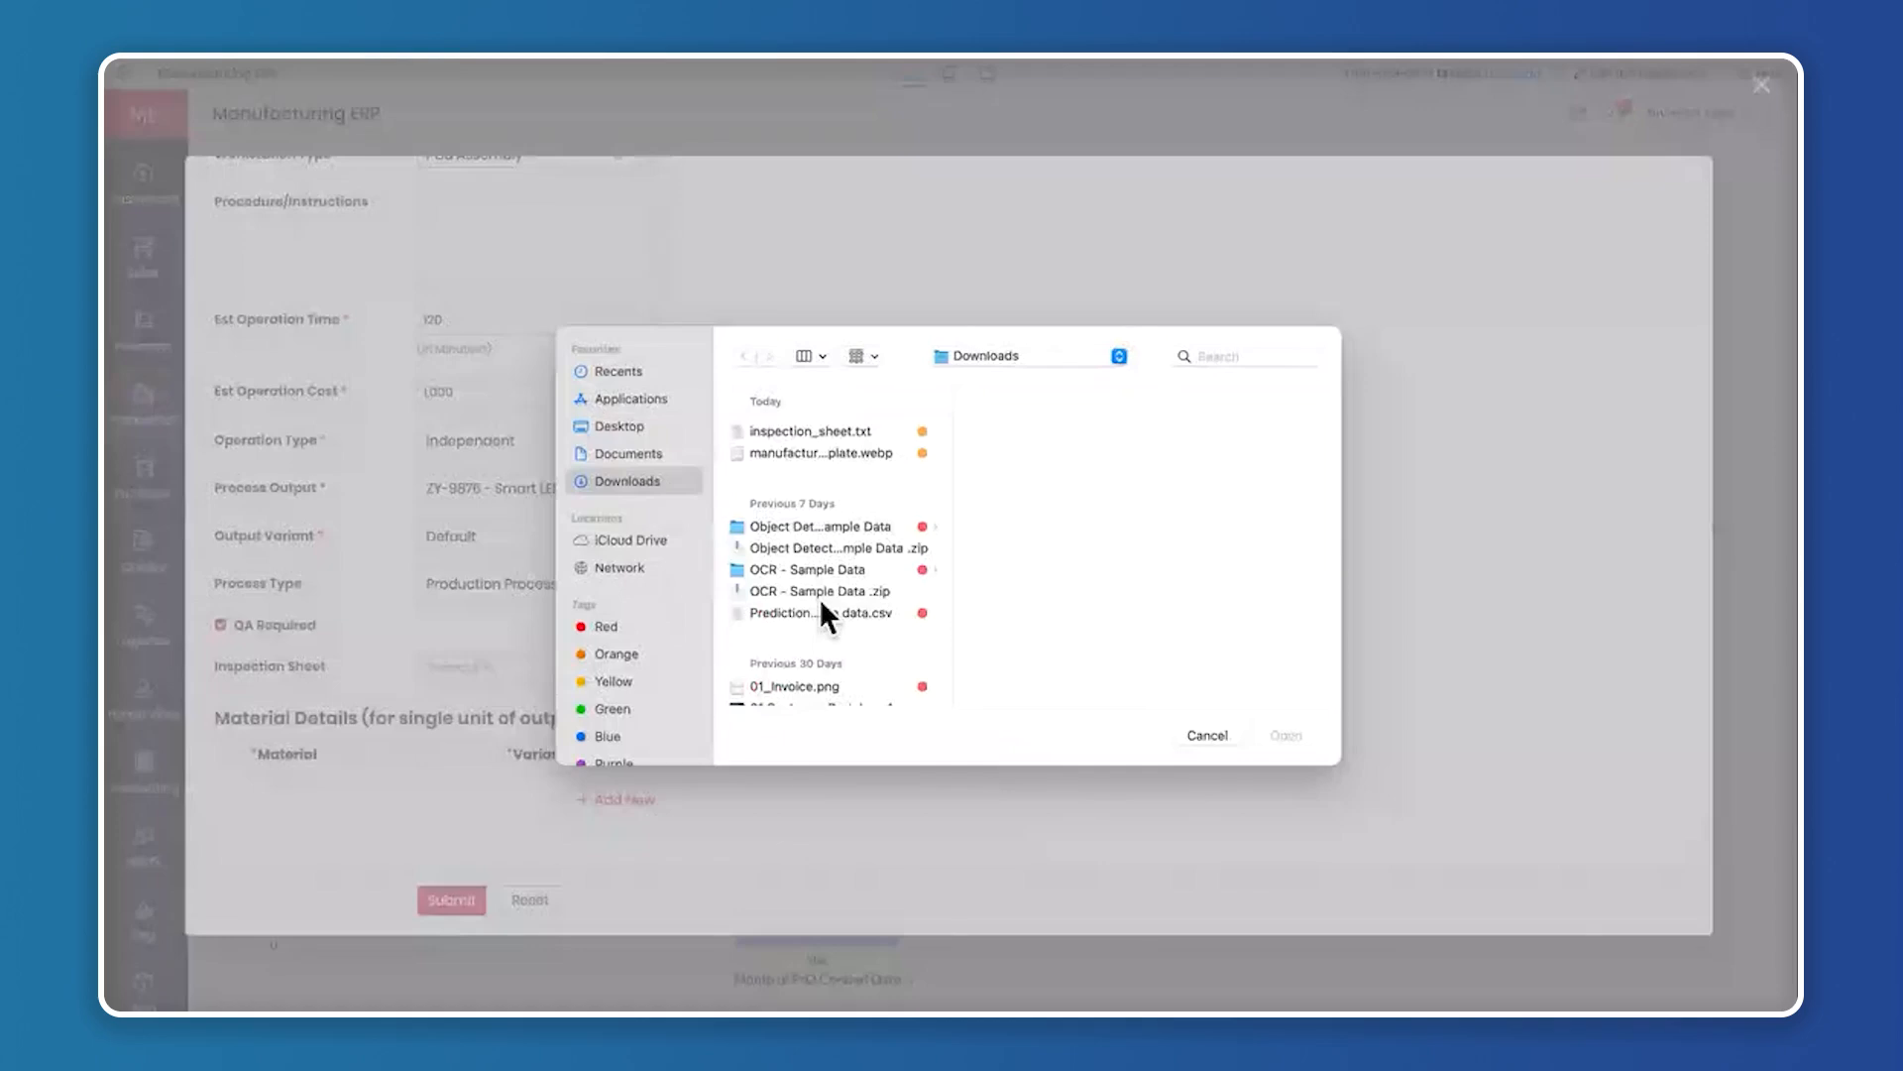
left_click(839, 430)
left_click(1279, 734)
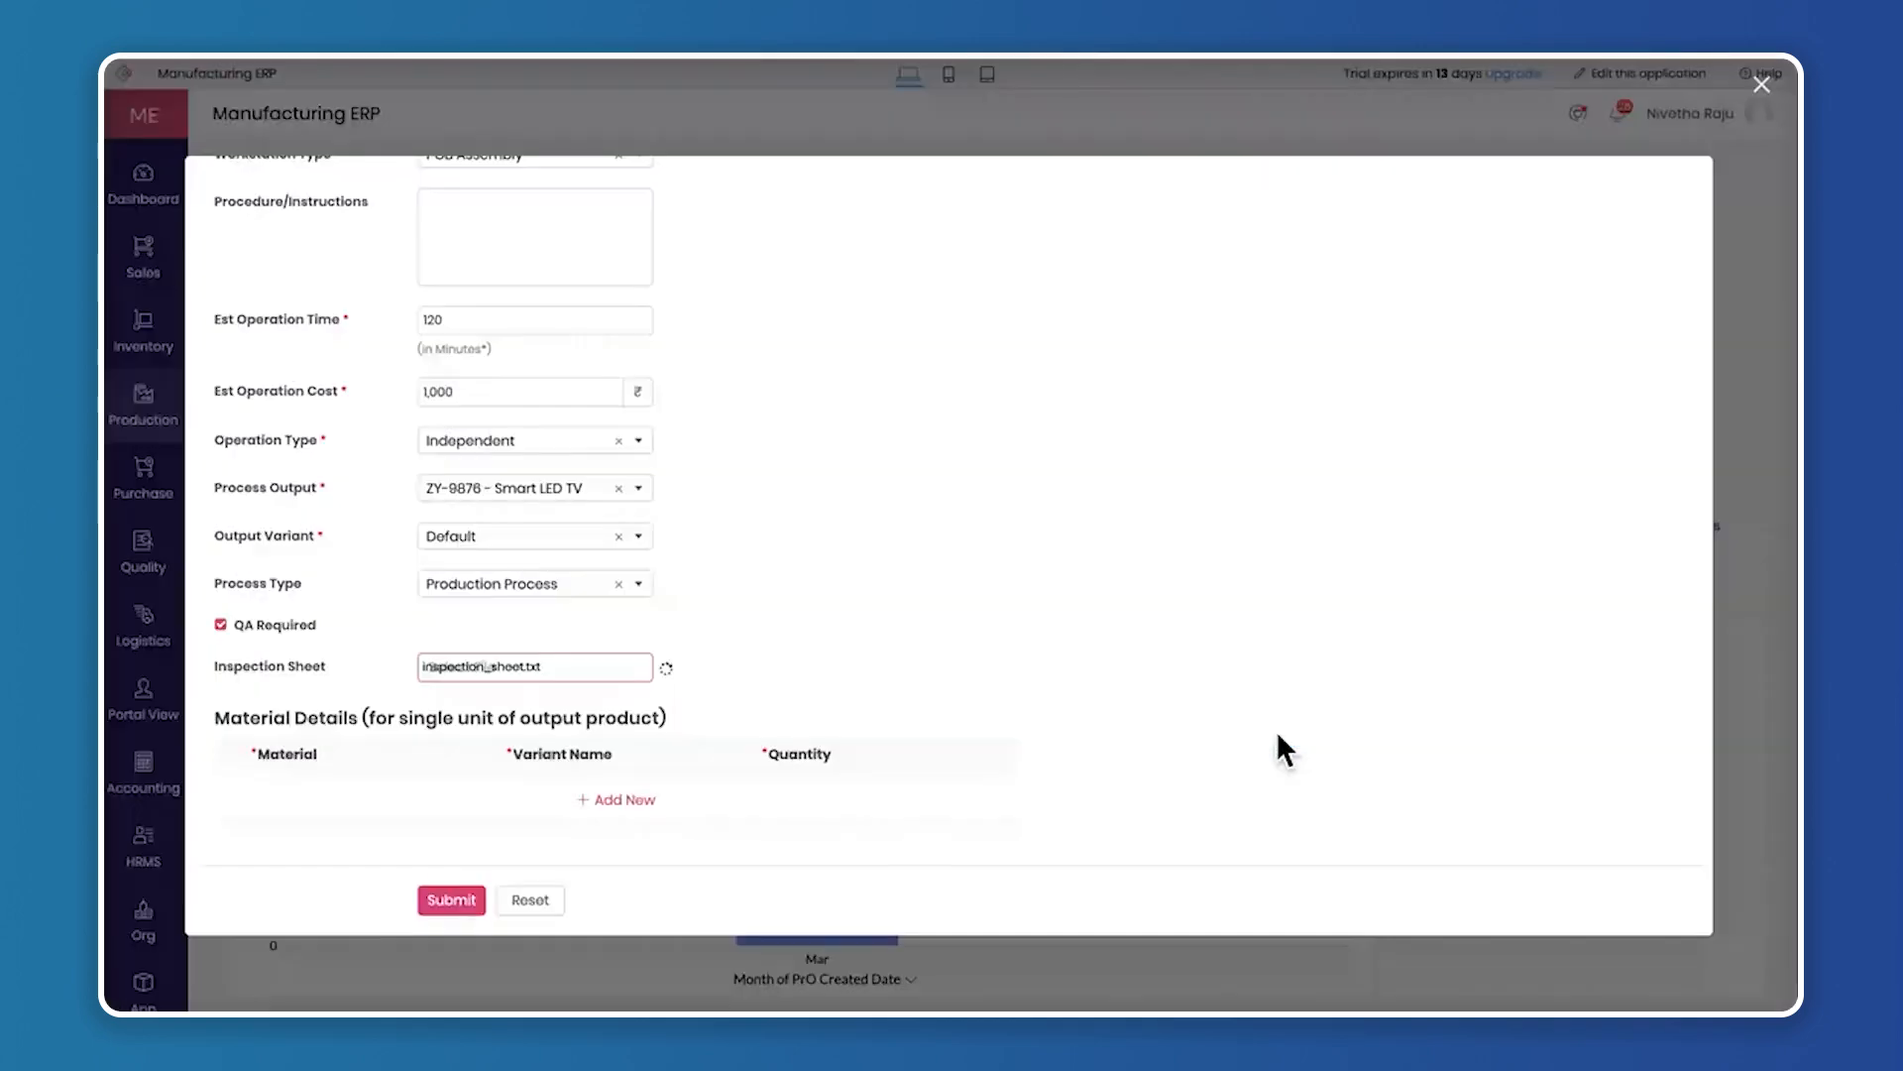
Add a material row for ZY-12345 - Lithium - Raw Material with the Default variant and a quantity of 1
left_click(615, 799)
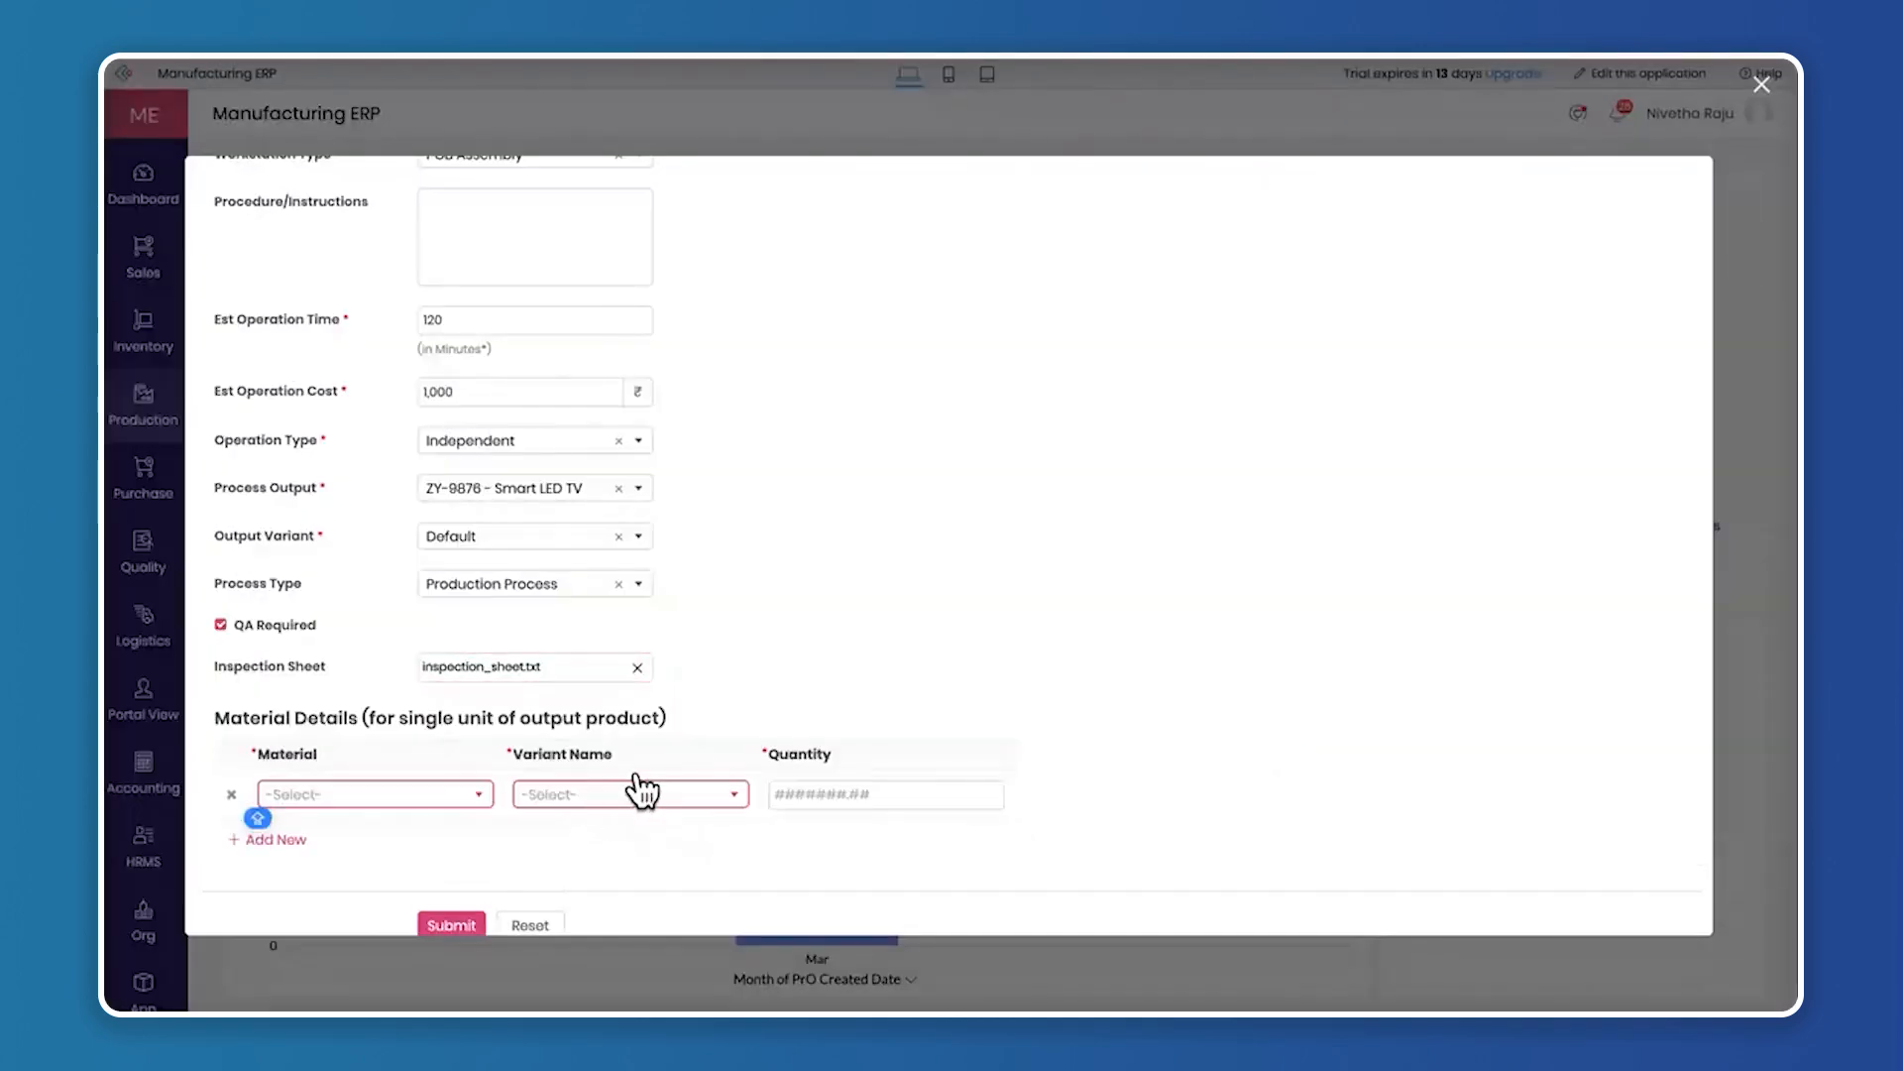
scroll(889, 565, "up", 5)
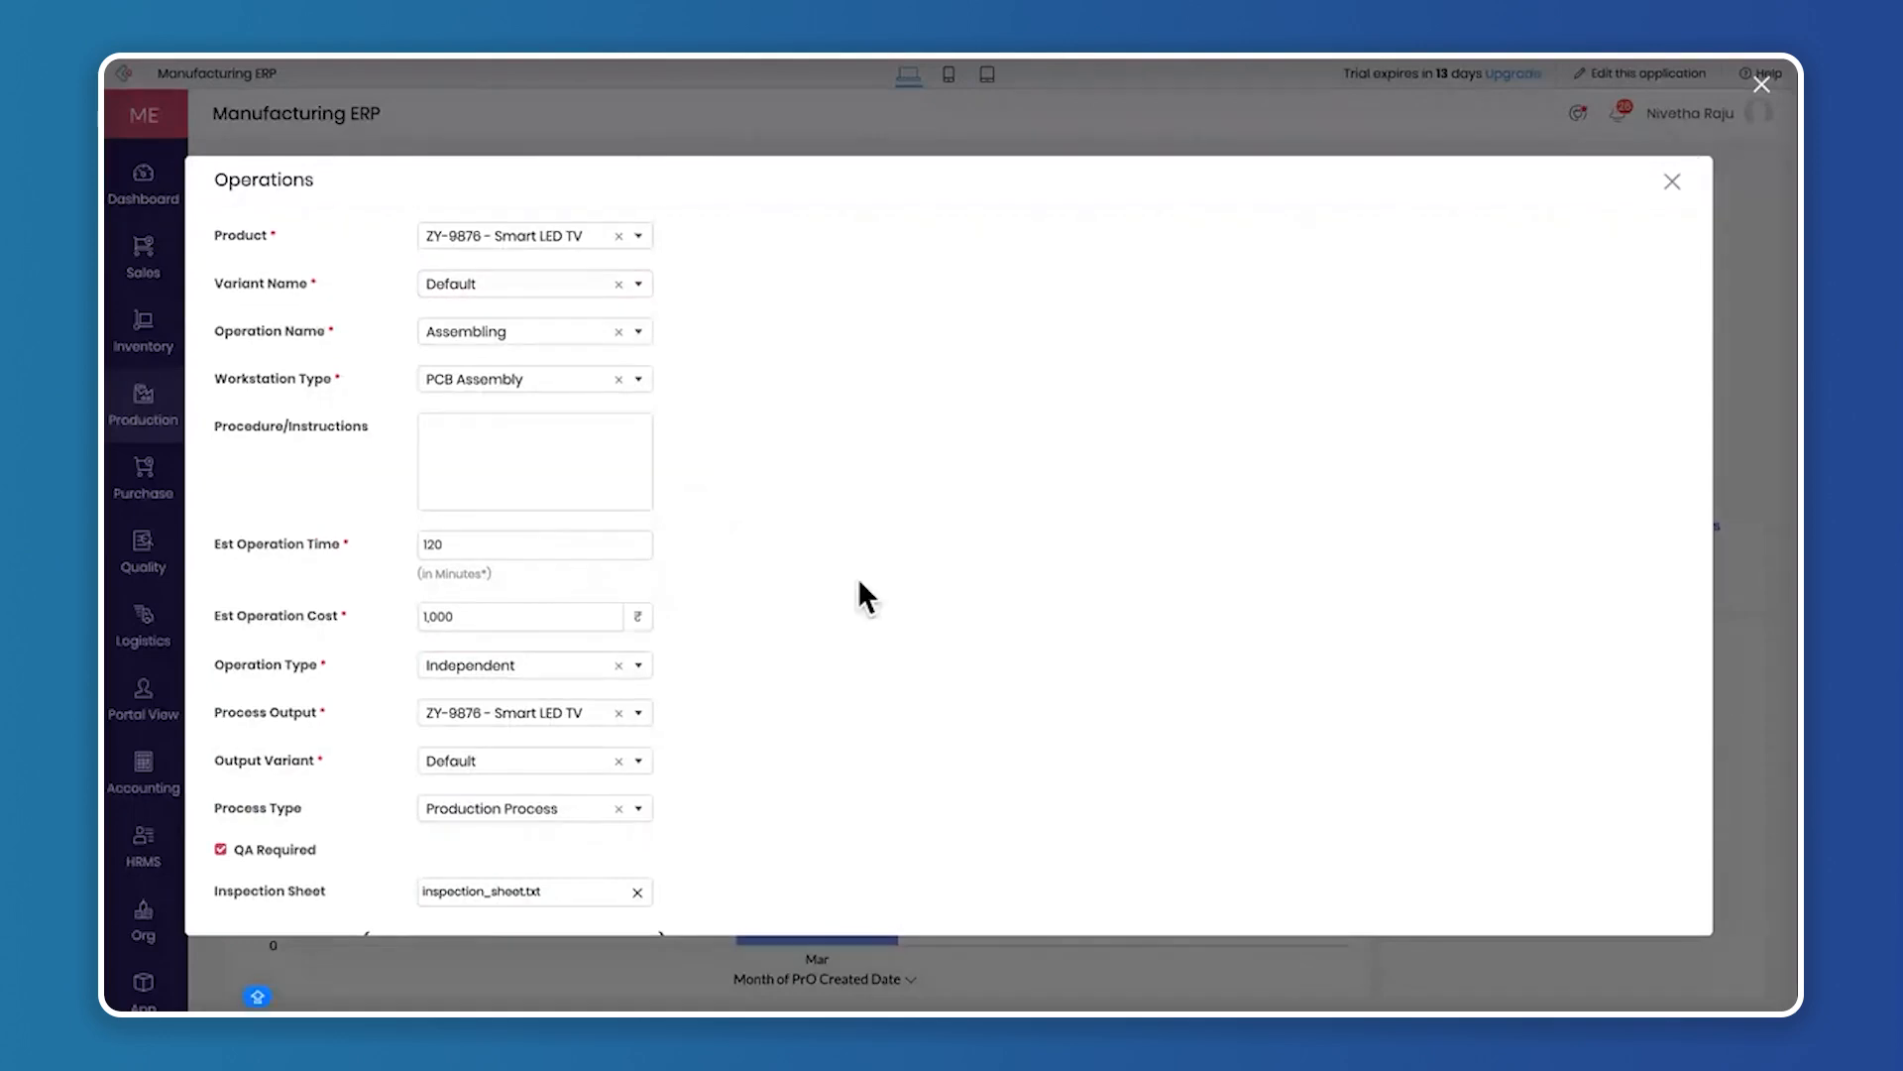
scroll(861, 584, "down", 3)
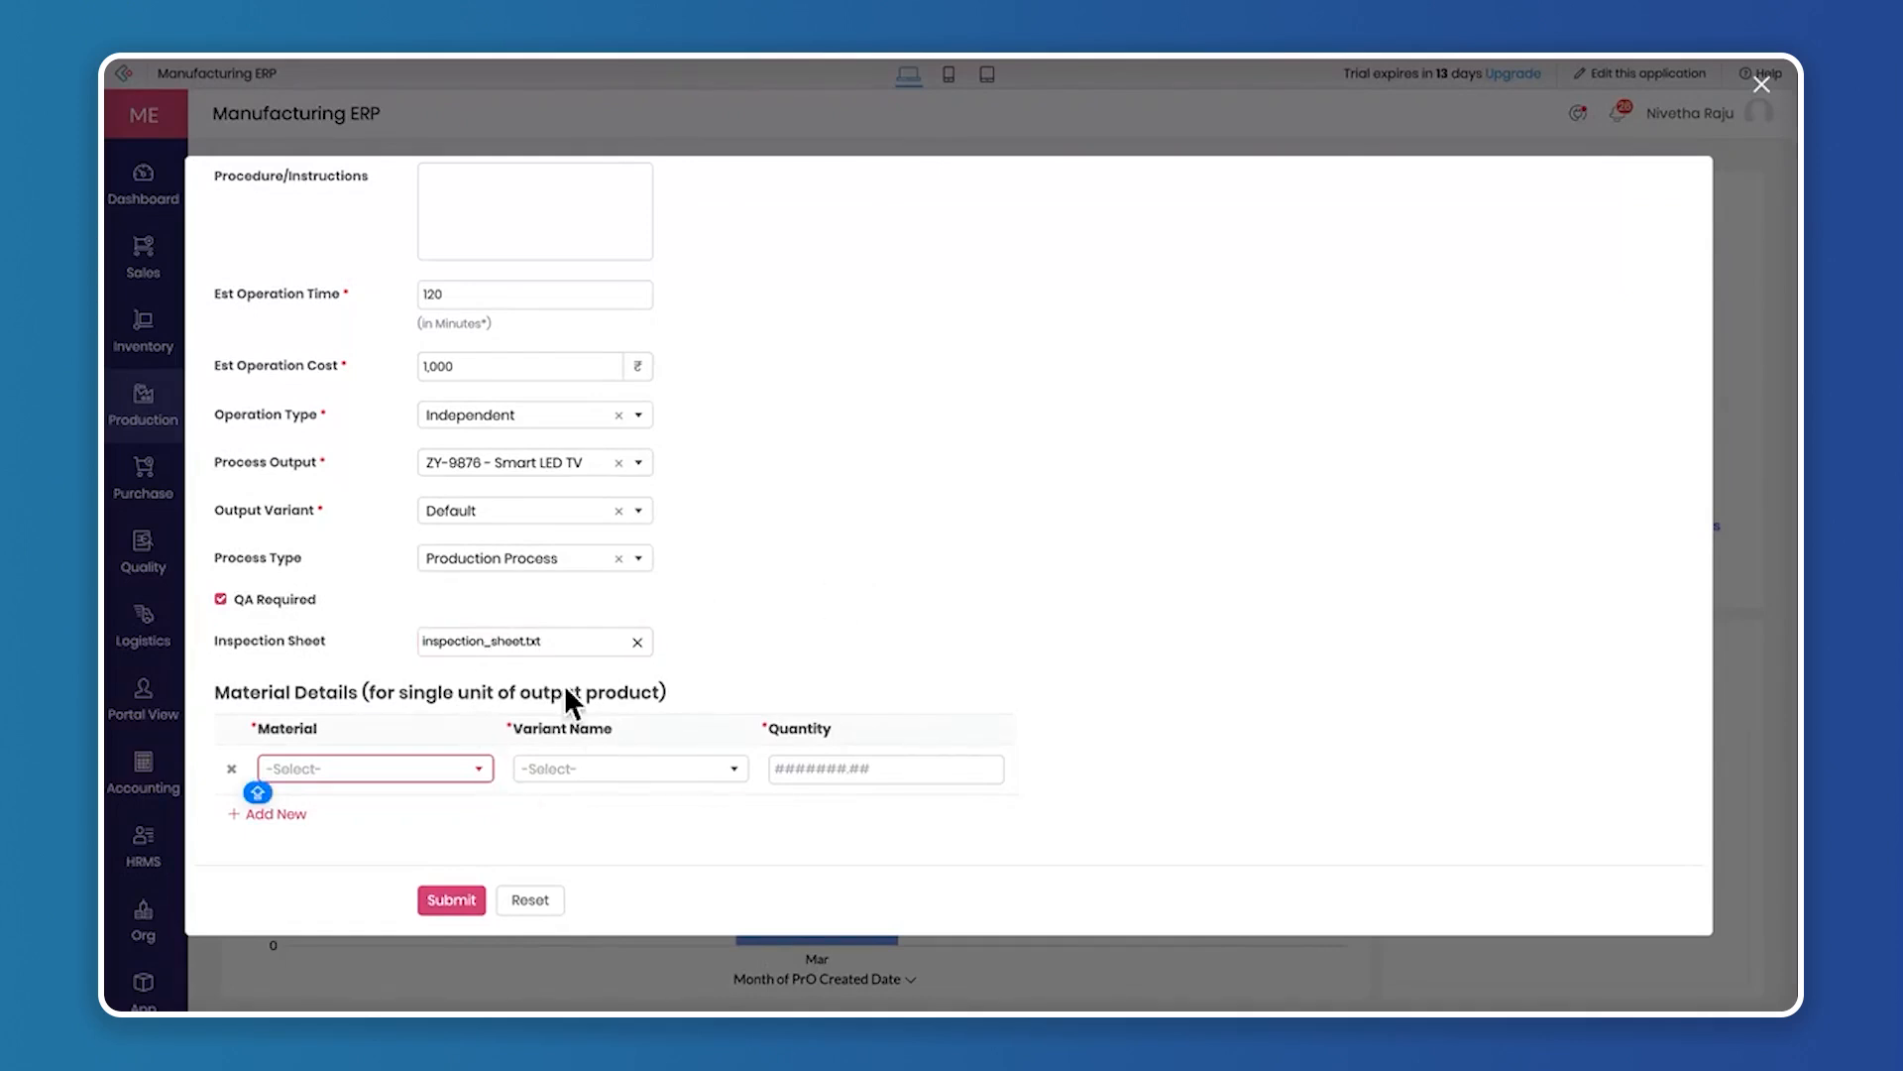
left_click(352, 768)
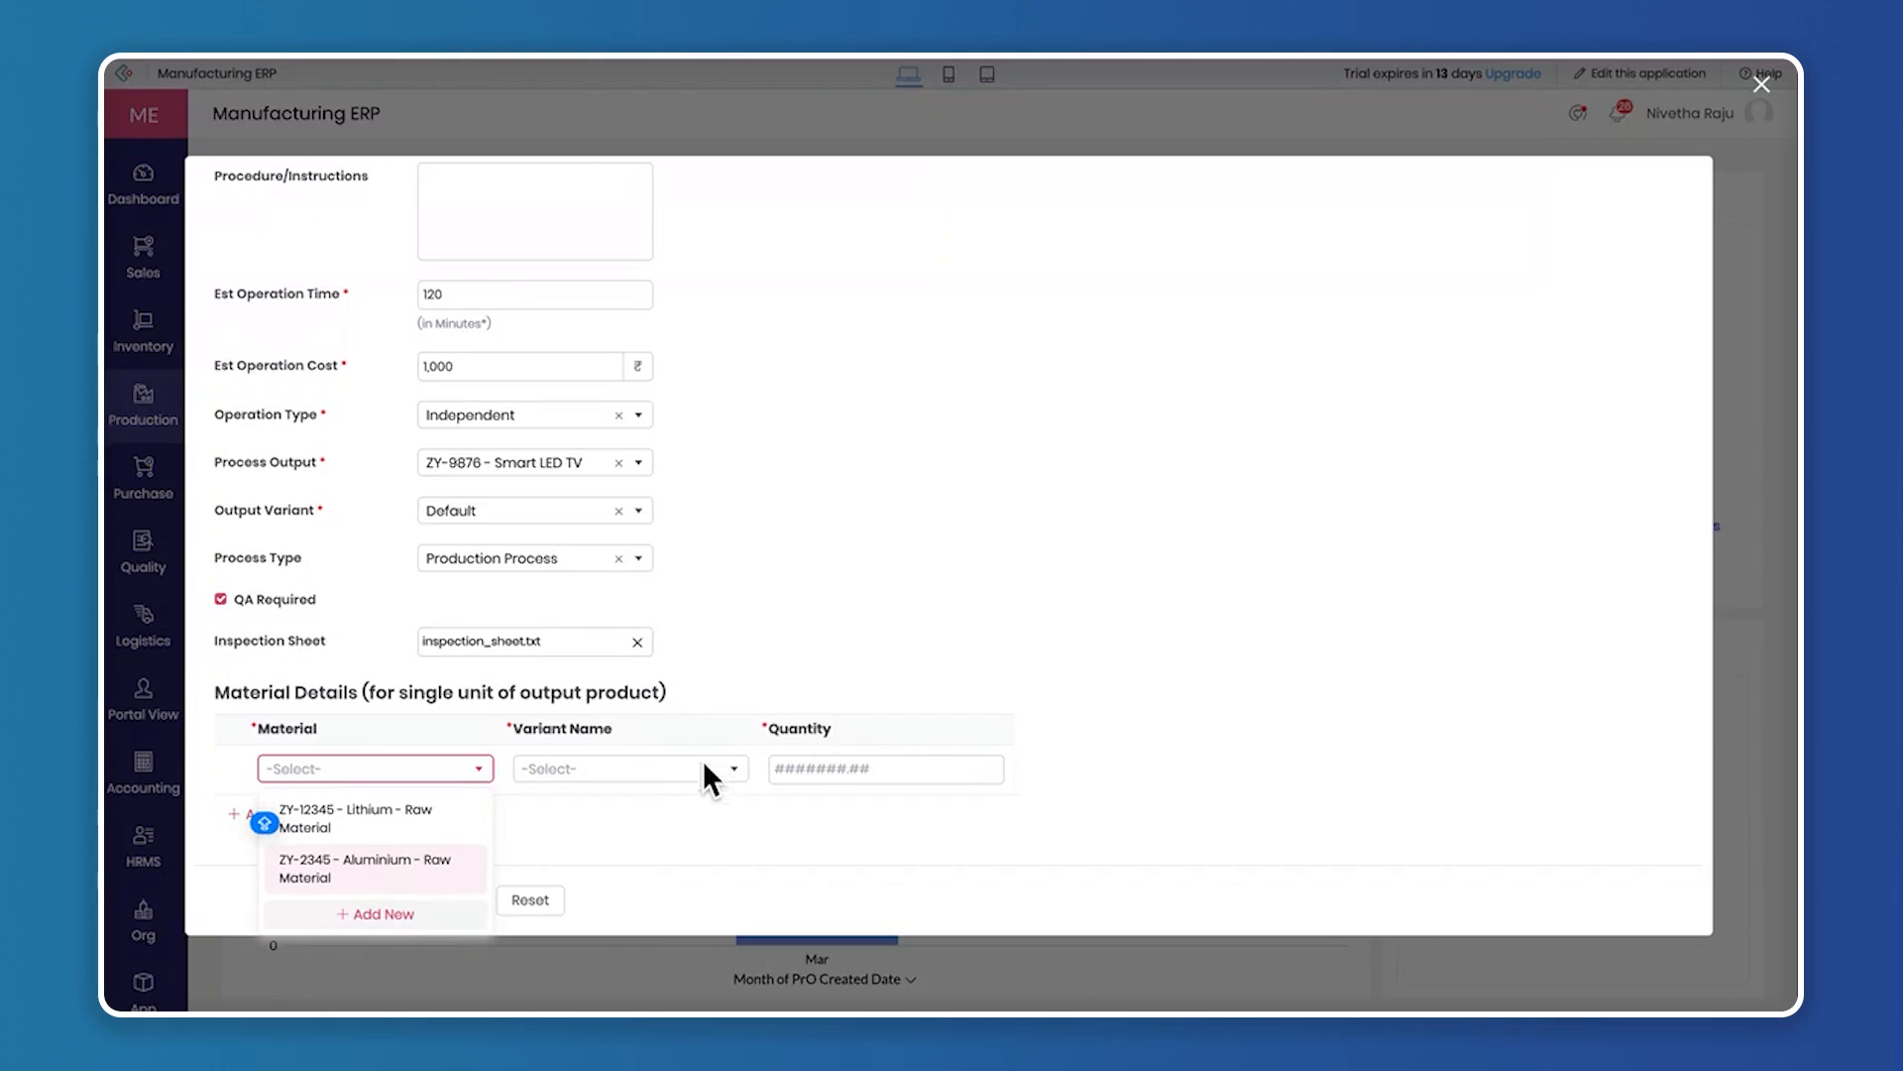
left_click(397, 819)
left_click(550, 768)
left_click(581, 807)
left_click(807, 769)
type("1")
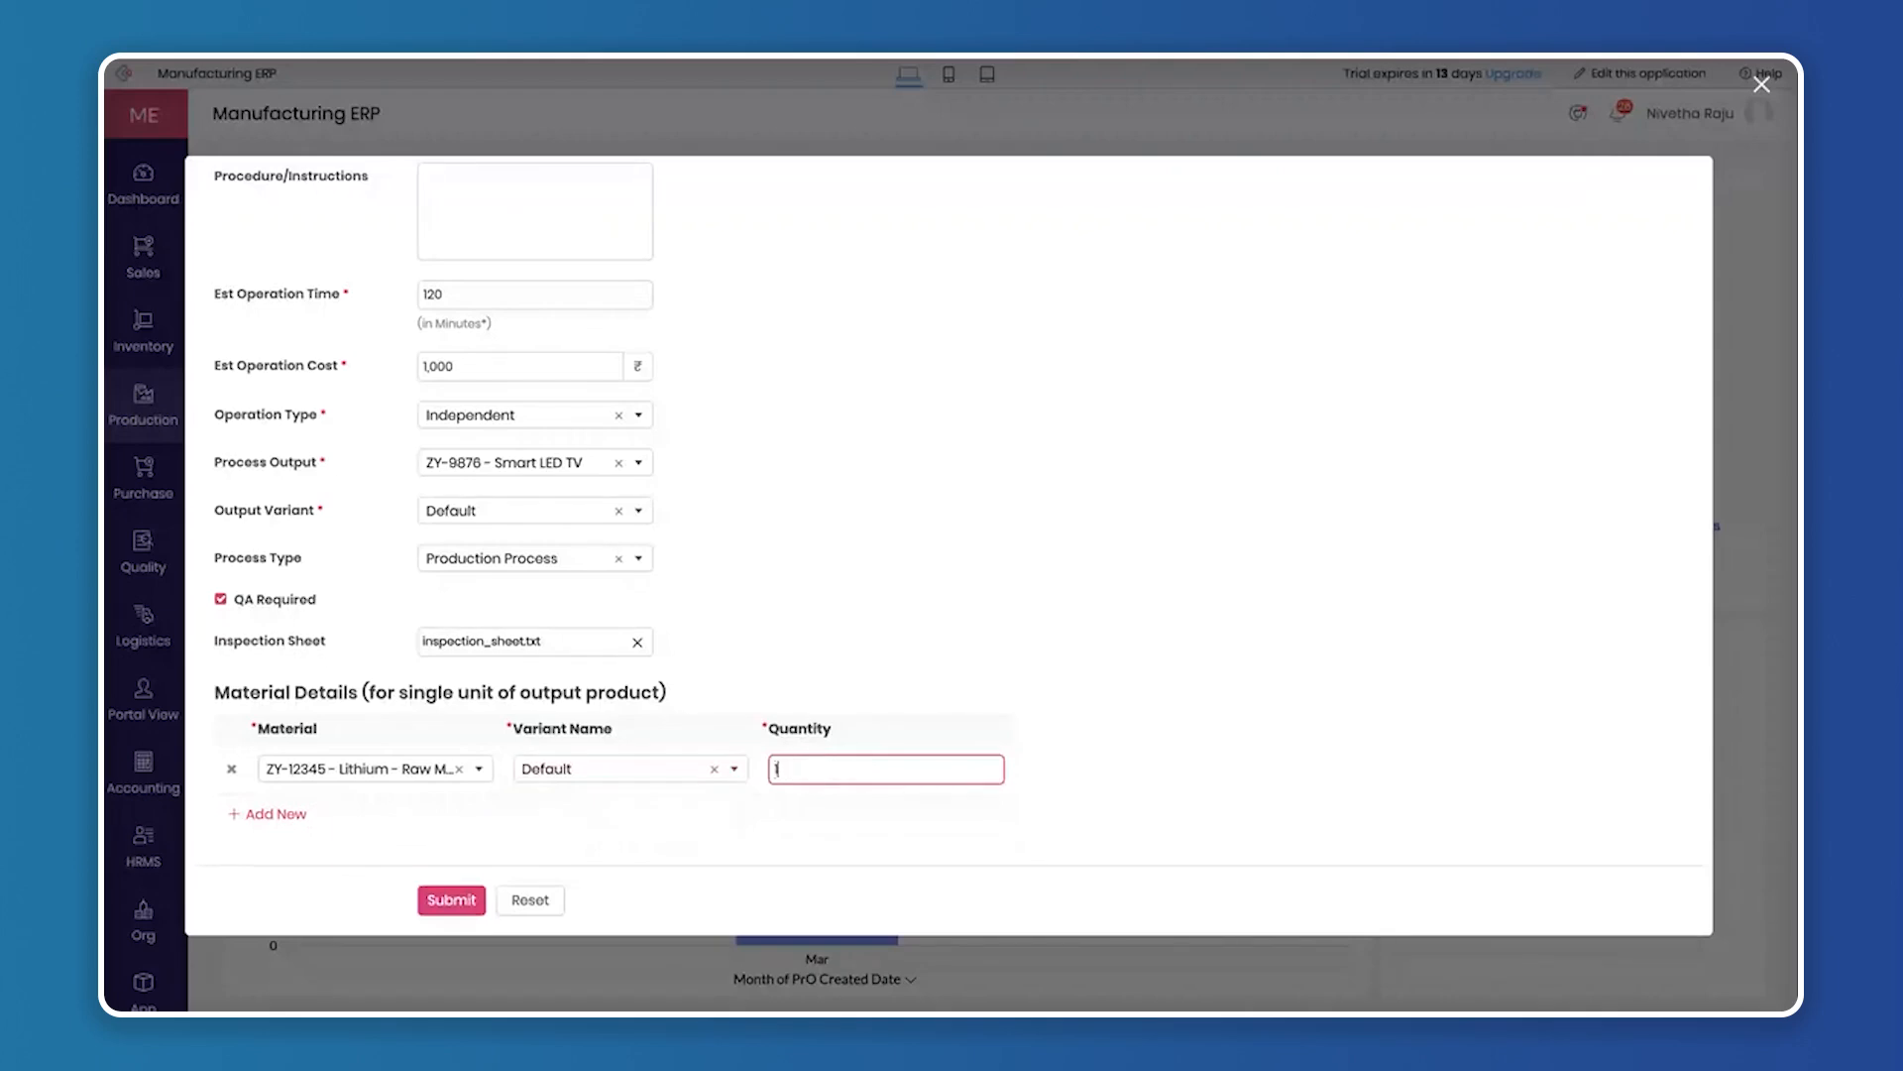
Add a second material row for ZY-2345 - Aluminium with the Default variant and a quantity of 1
left_click(298, 814)
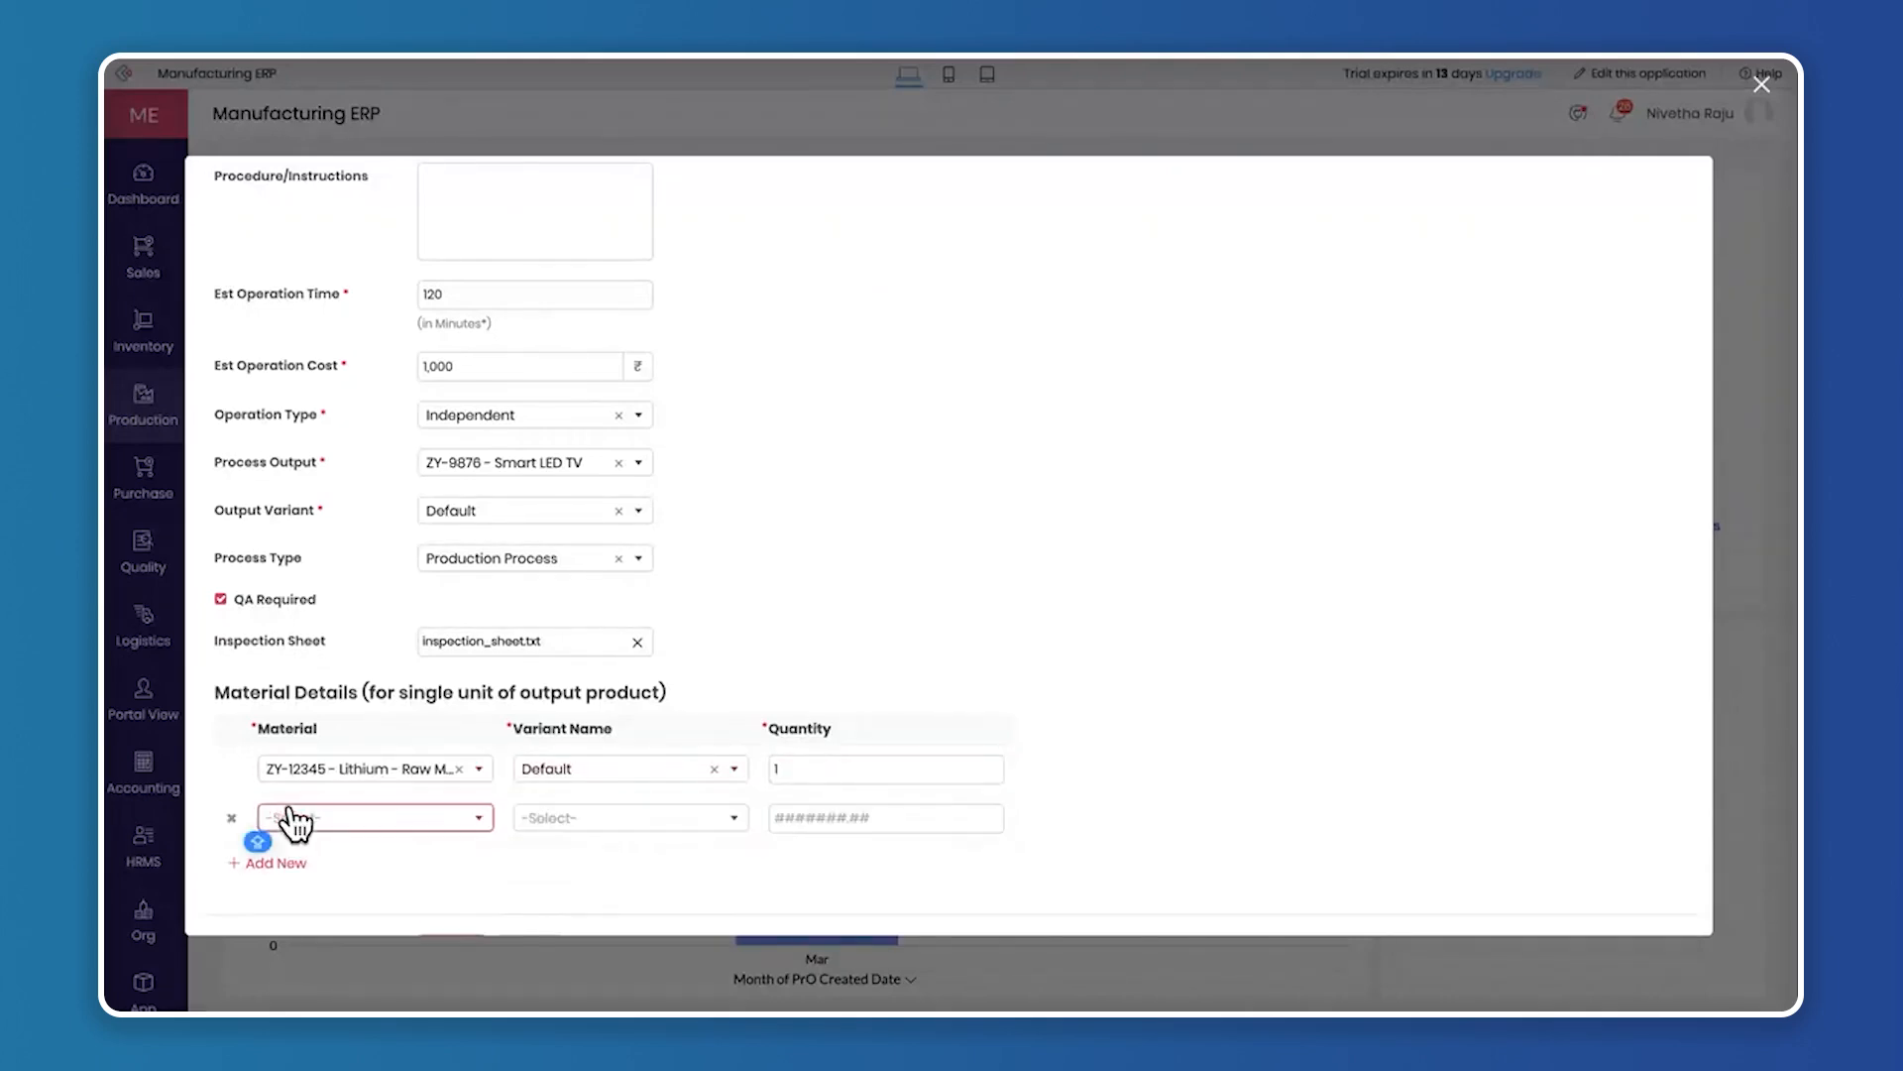
left_click(347, 829)
left_click(267, 877)
left_click(561, 817)
left_click(577, 851)
left_click(793, 819)
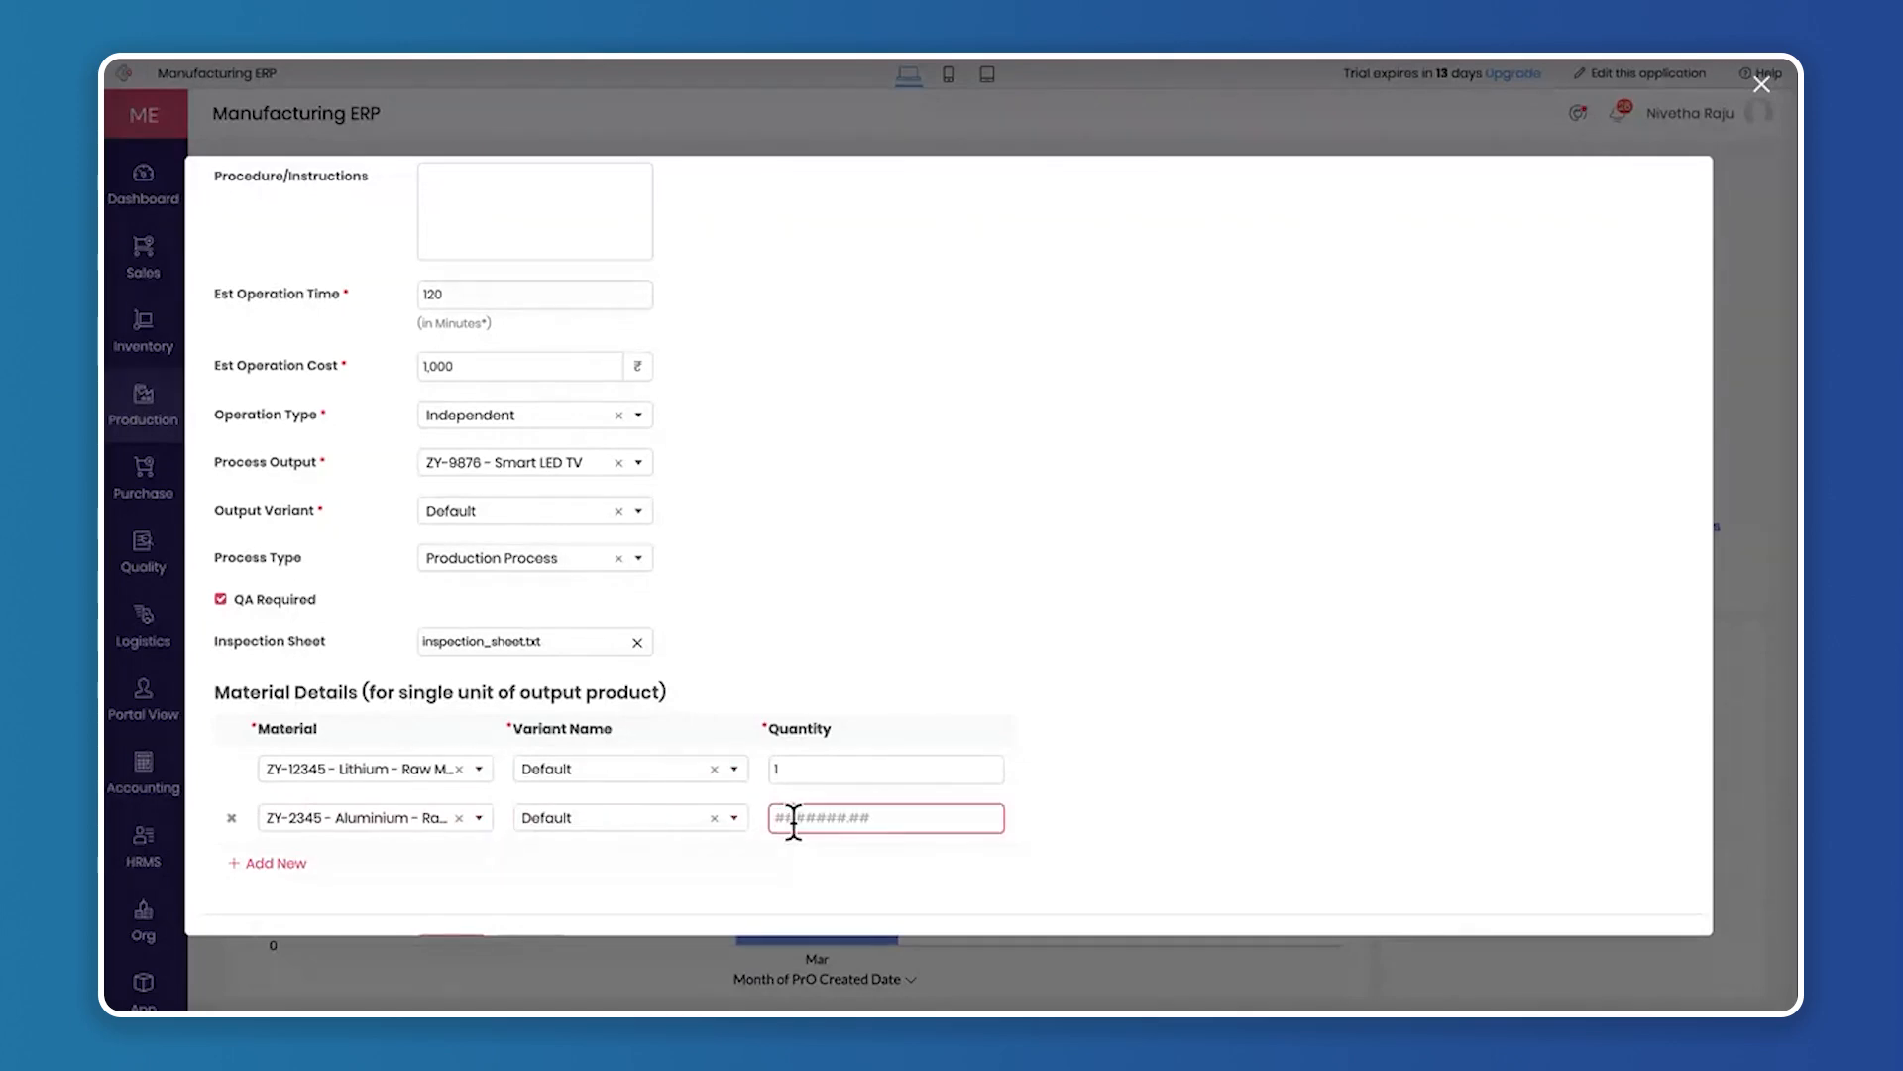
type("1")
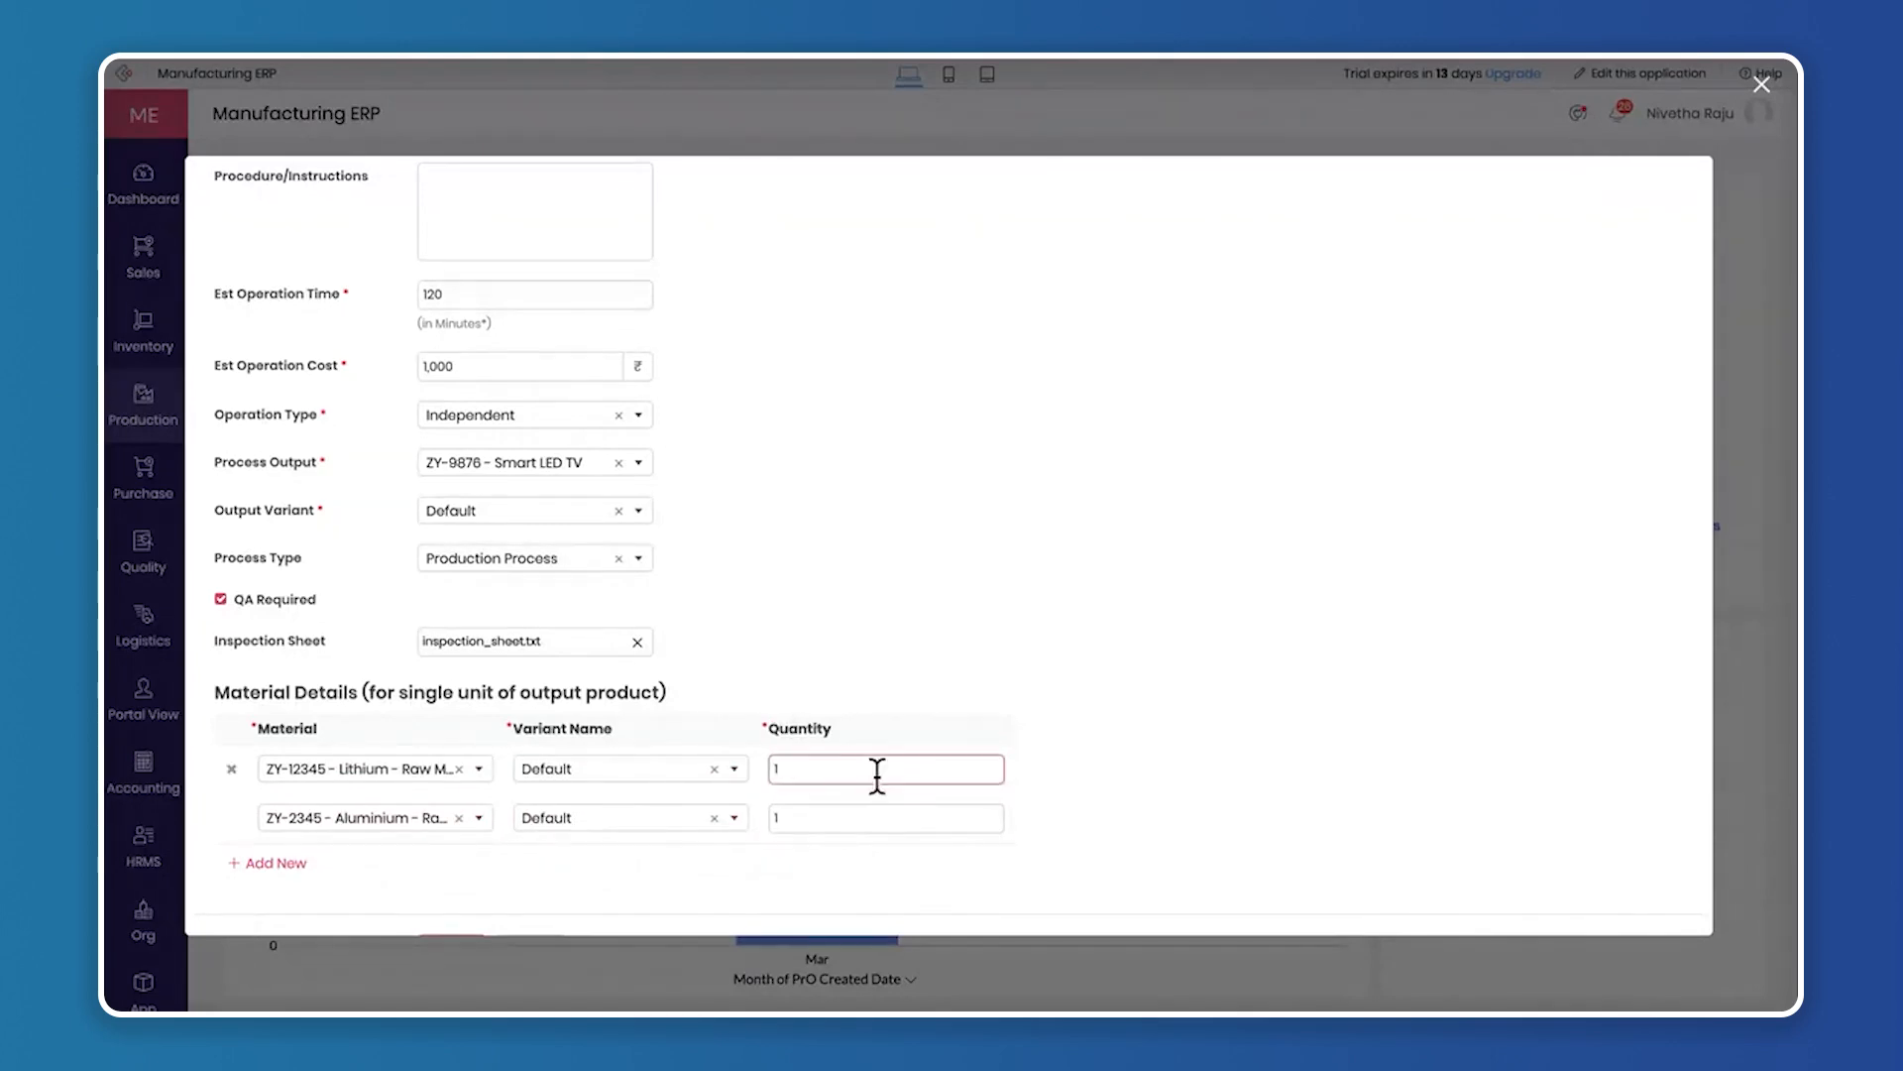
Review the Smart LED TV operation's entries from the product field down and submit the form
scroll(815, 598, "up", 2)
scroll(815, 603, "up", 1)
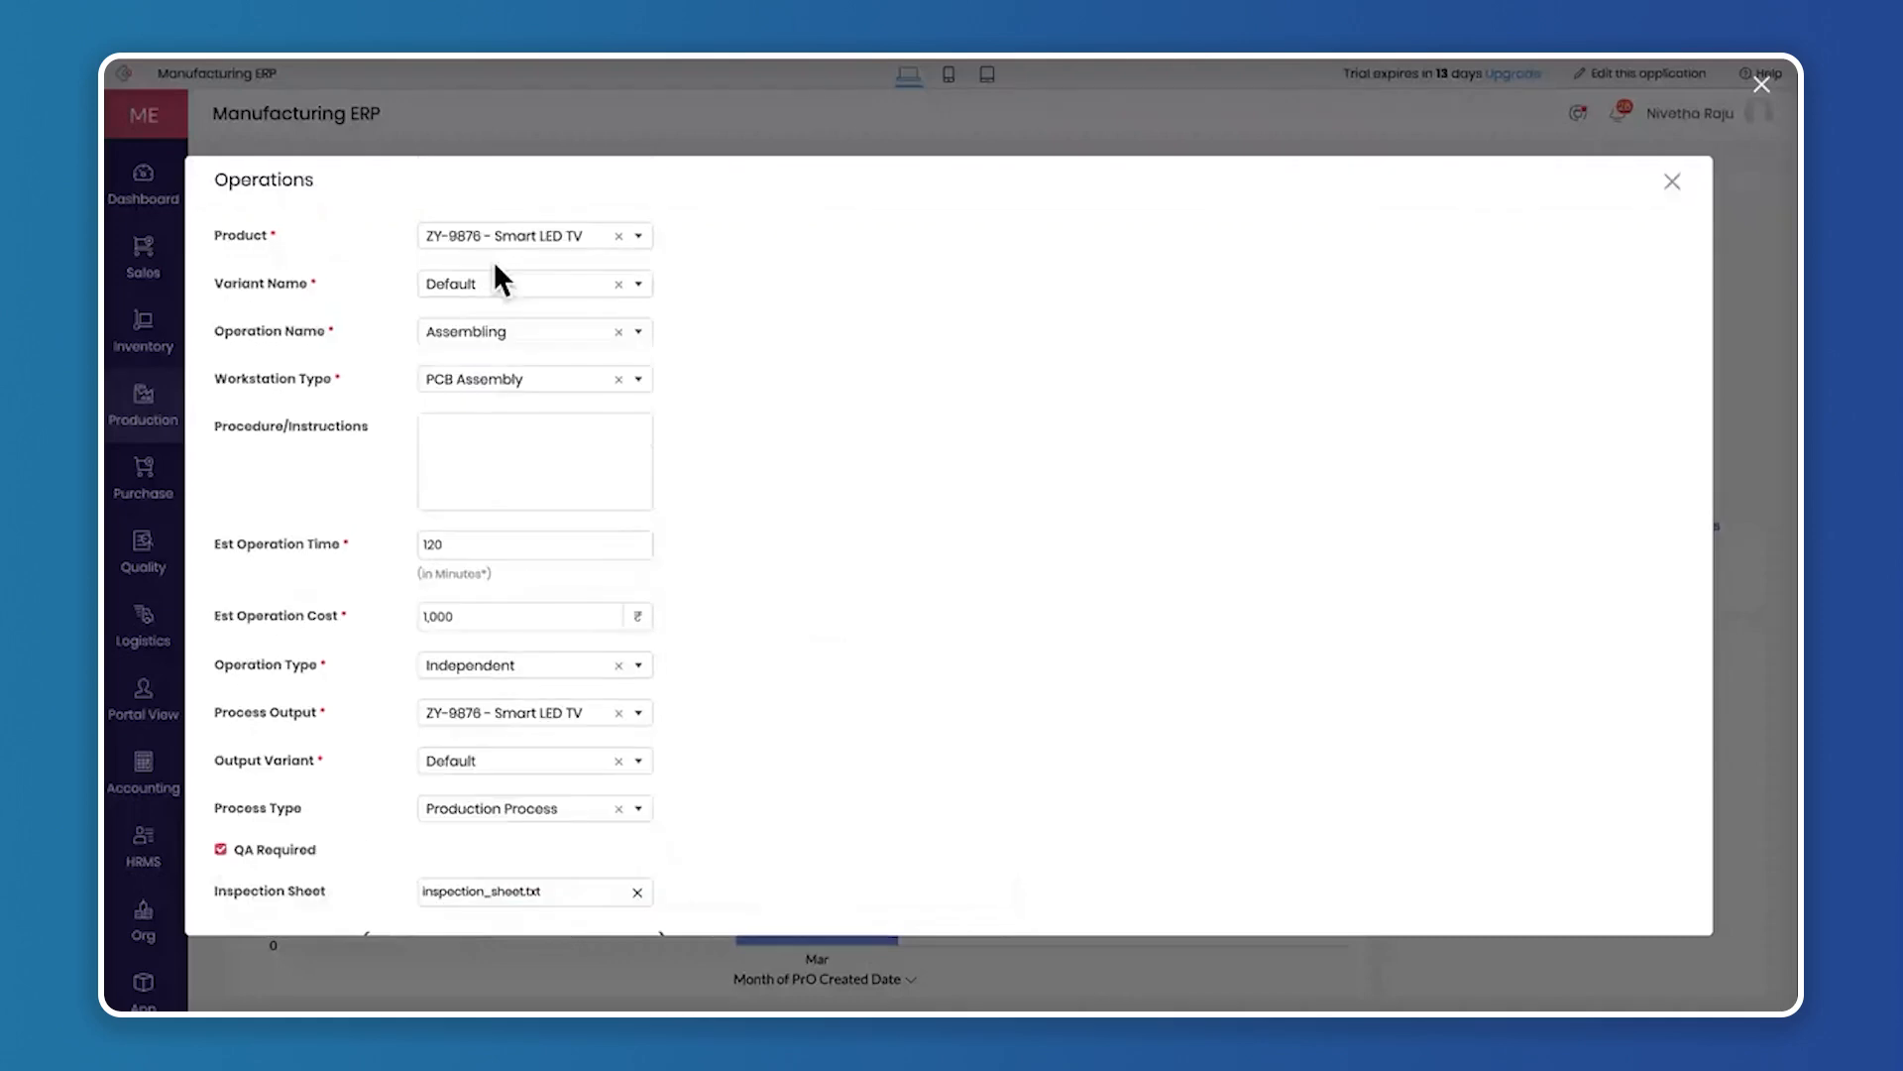
left_click(583, 289)
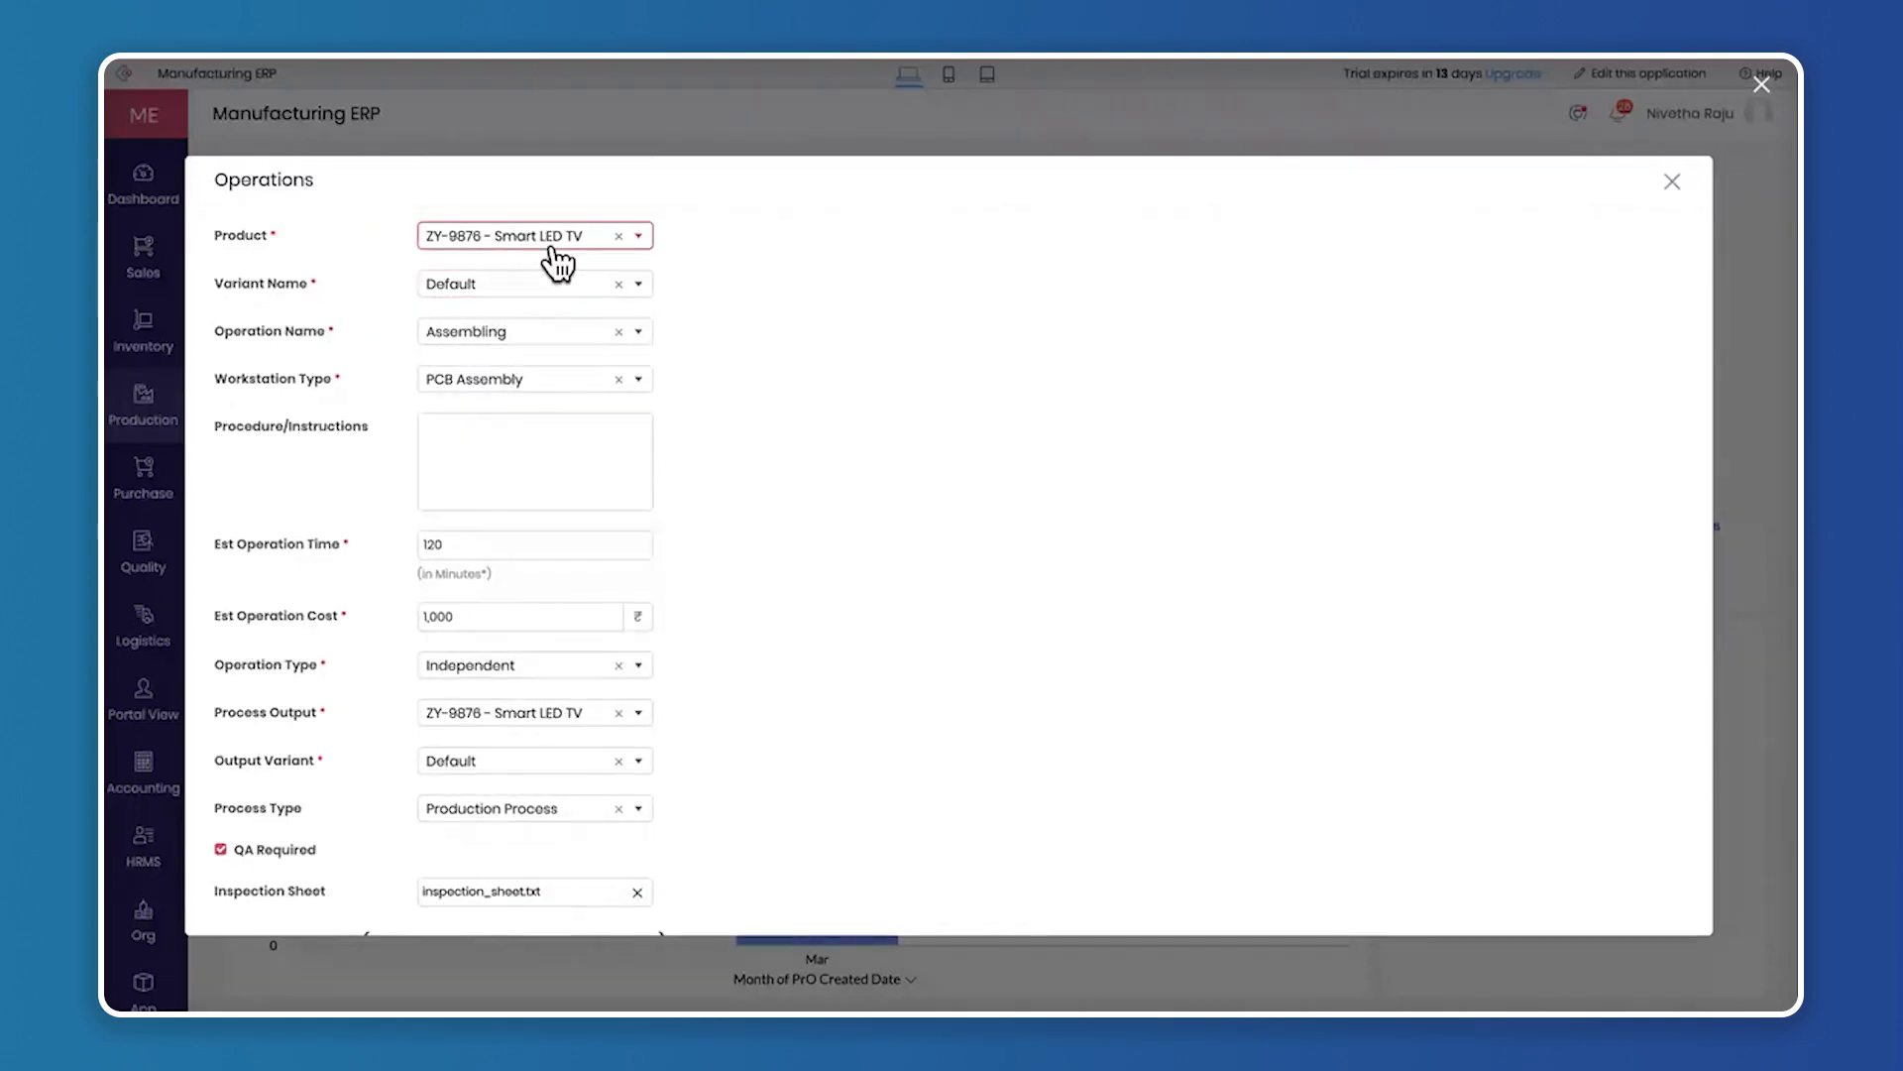
scroll(908, 563, "down", 4)
left_click(454, 900)
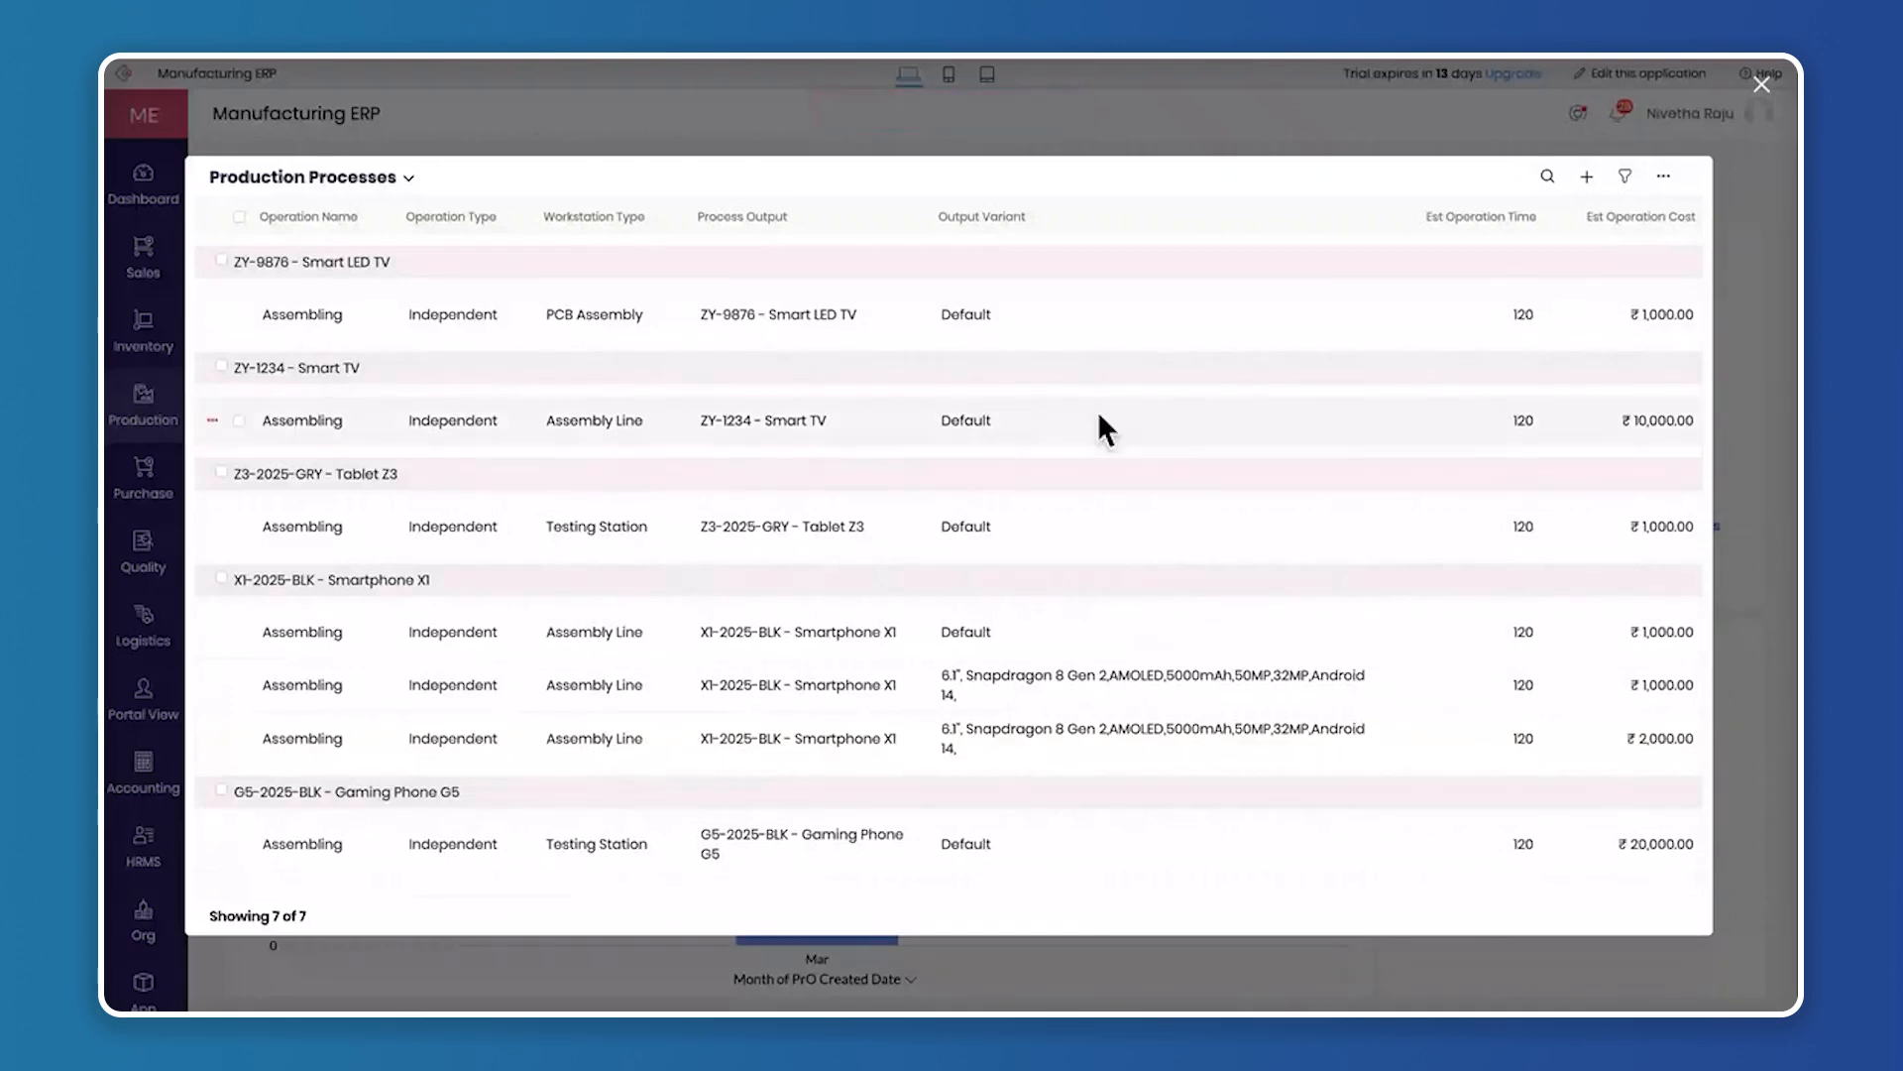
Examine the record details of the Smart LED TV assembling process, including its material details, and close the process list
left_click(527, 313)
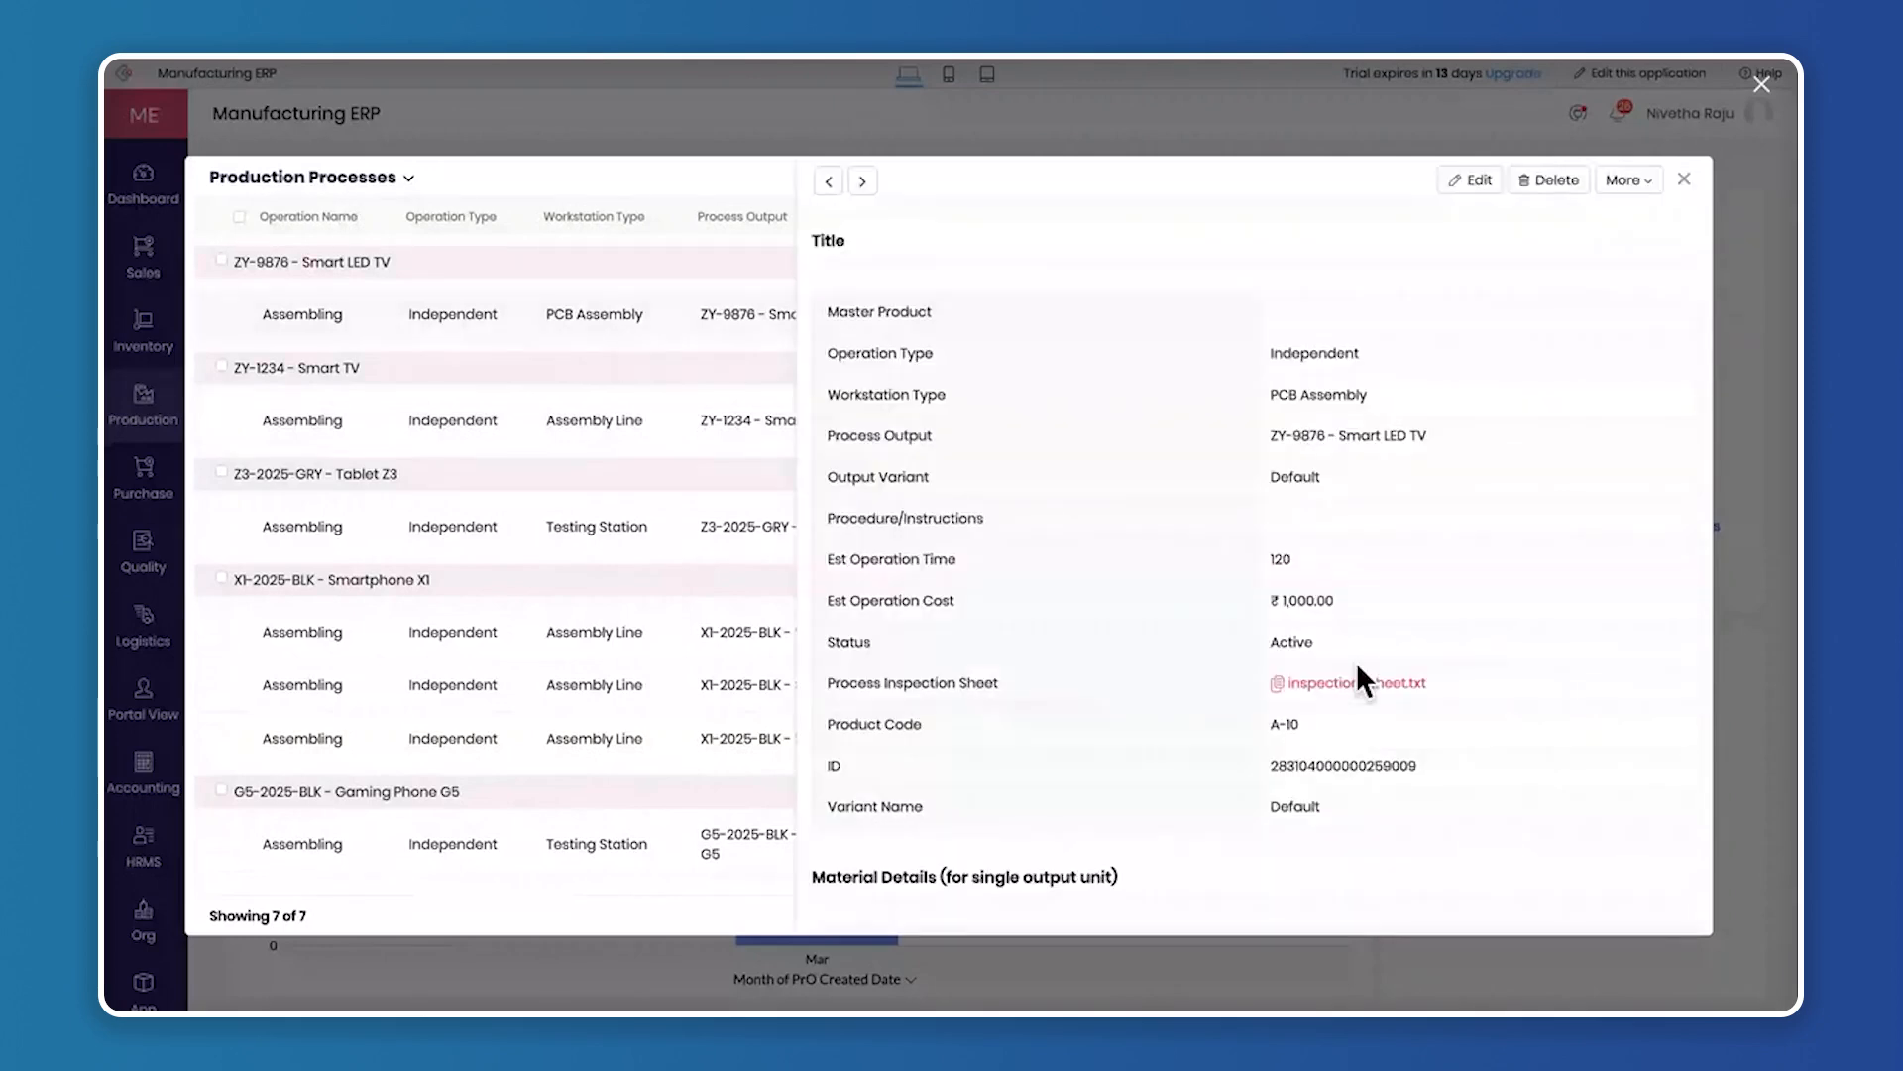
scroll(1358, 669, "down", 3)
scroll(1647, 283, "up", 3)
left_click(1746, 84)
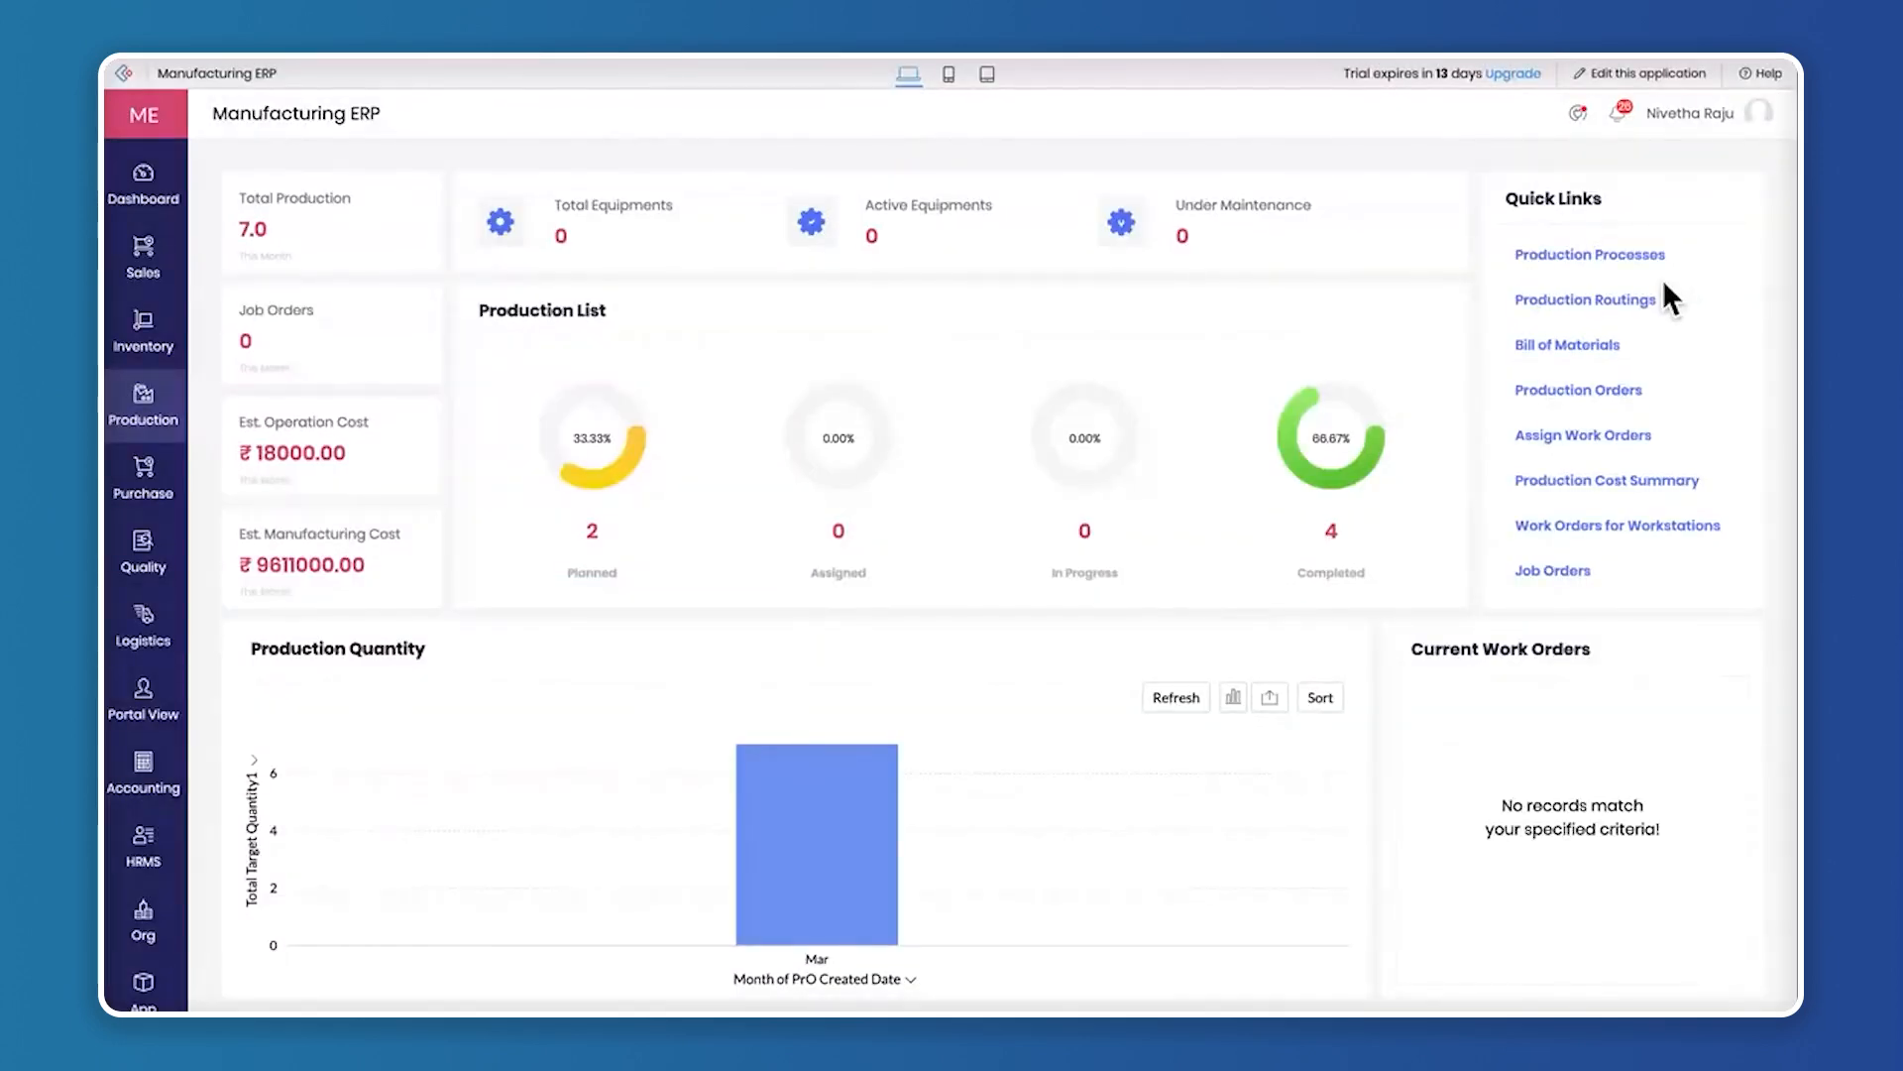
Start a new production routing for Smart LED TV with the Default variant
left_click(1641, 315)
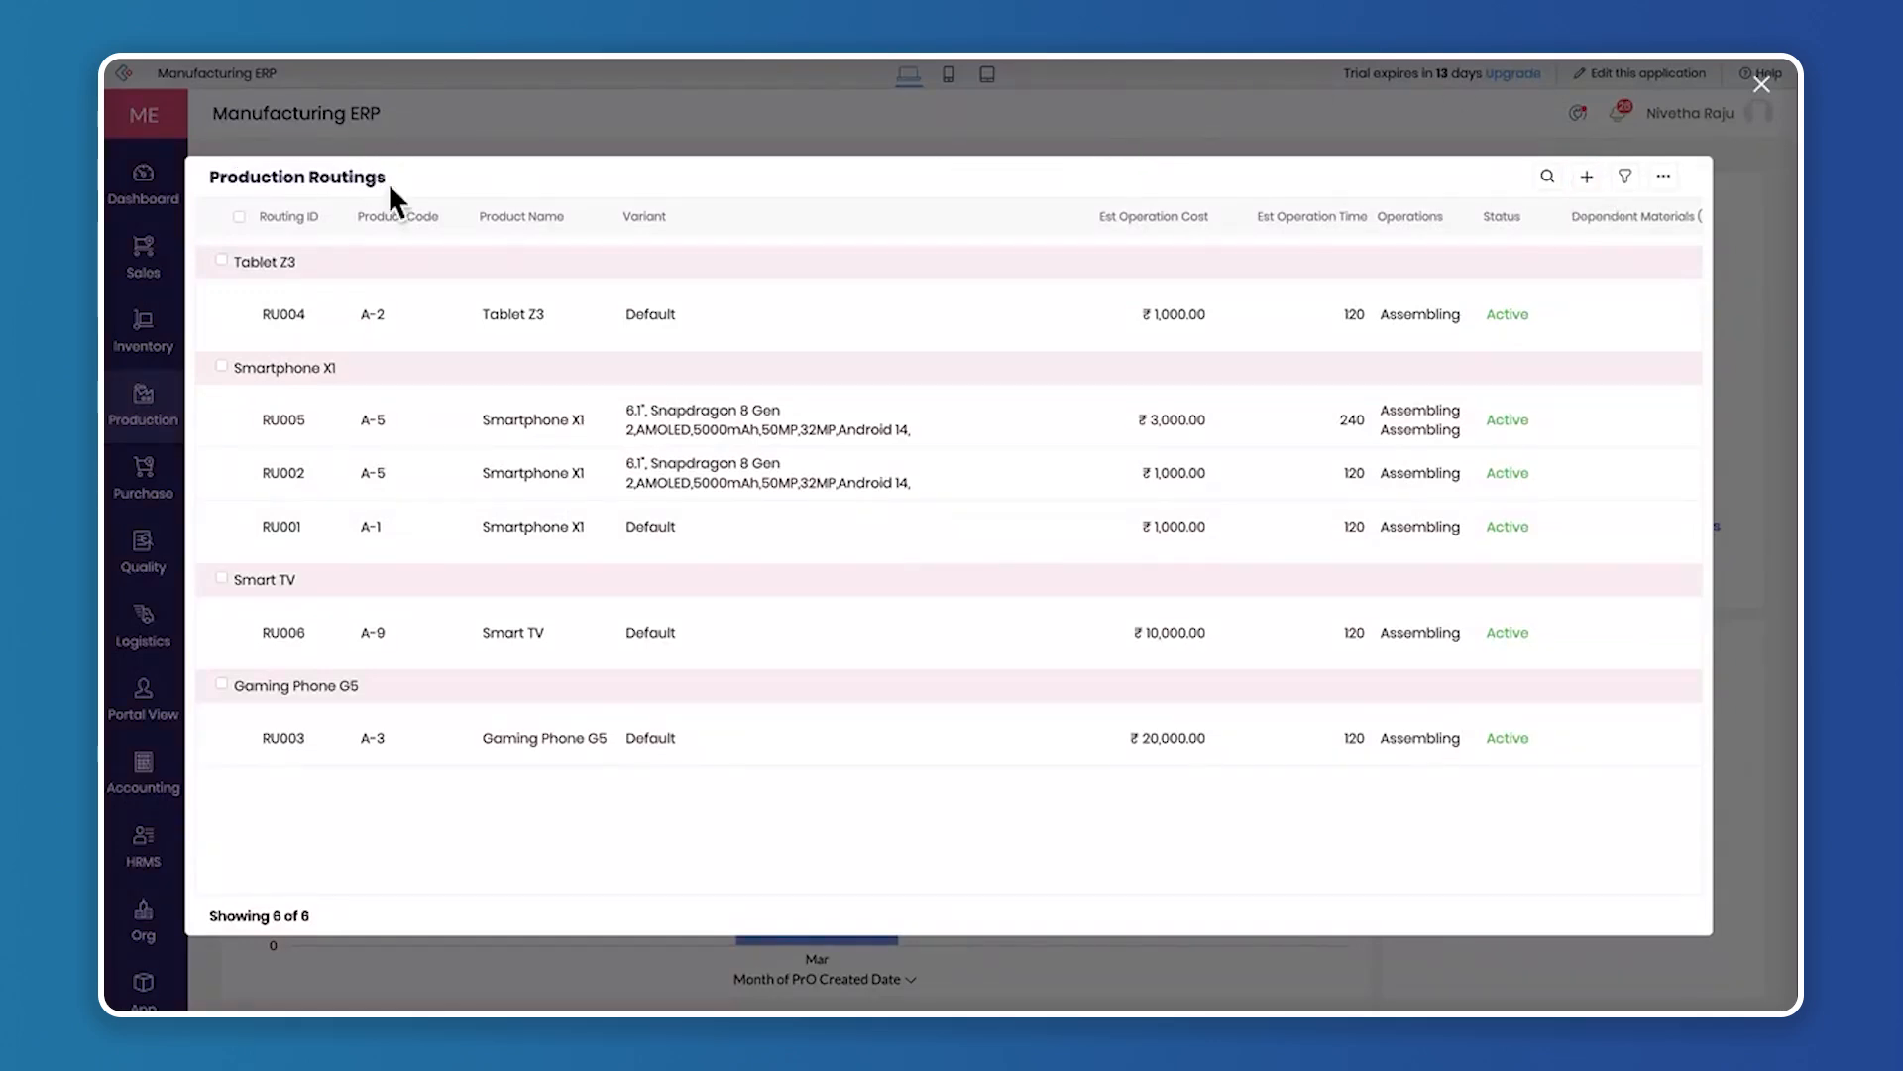
left_click(1586, 183)
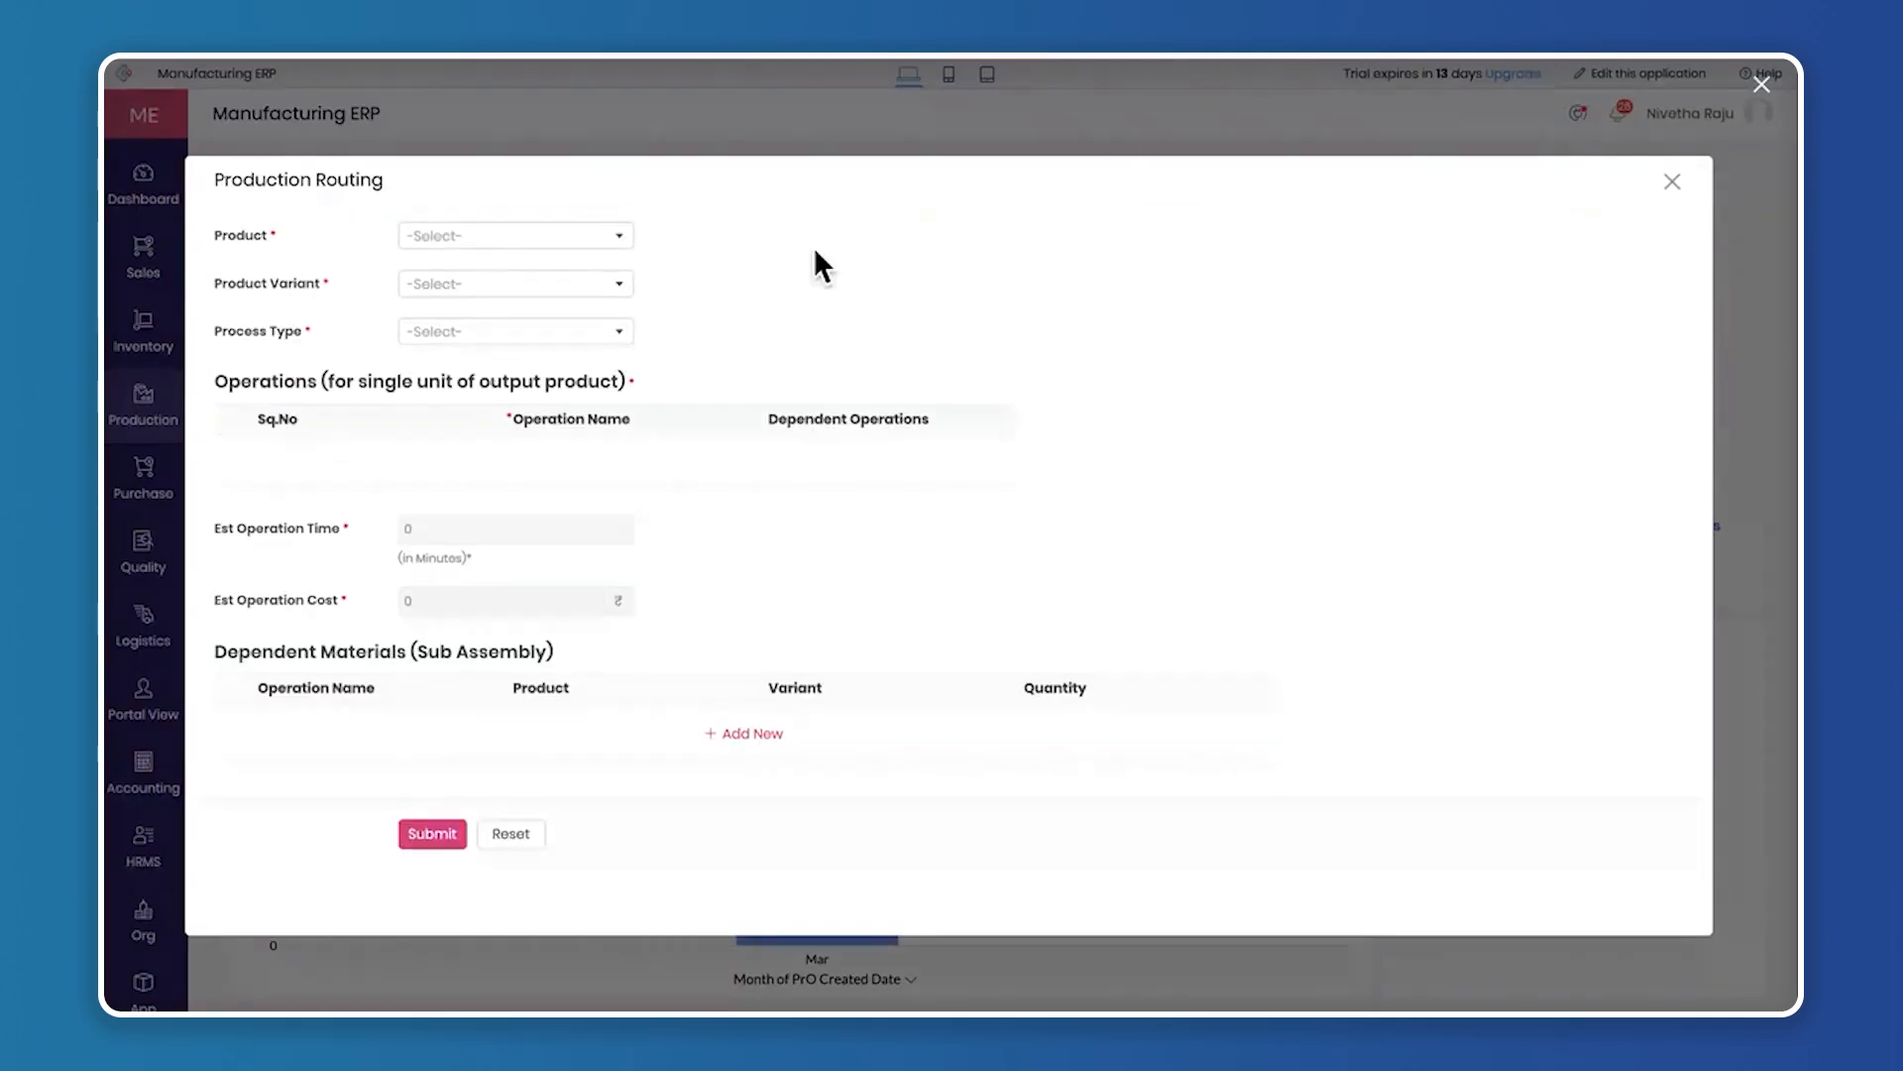
left_click(456, 238)
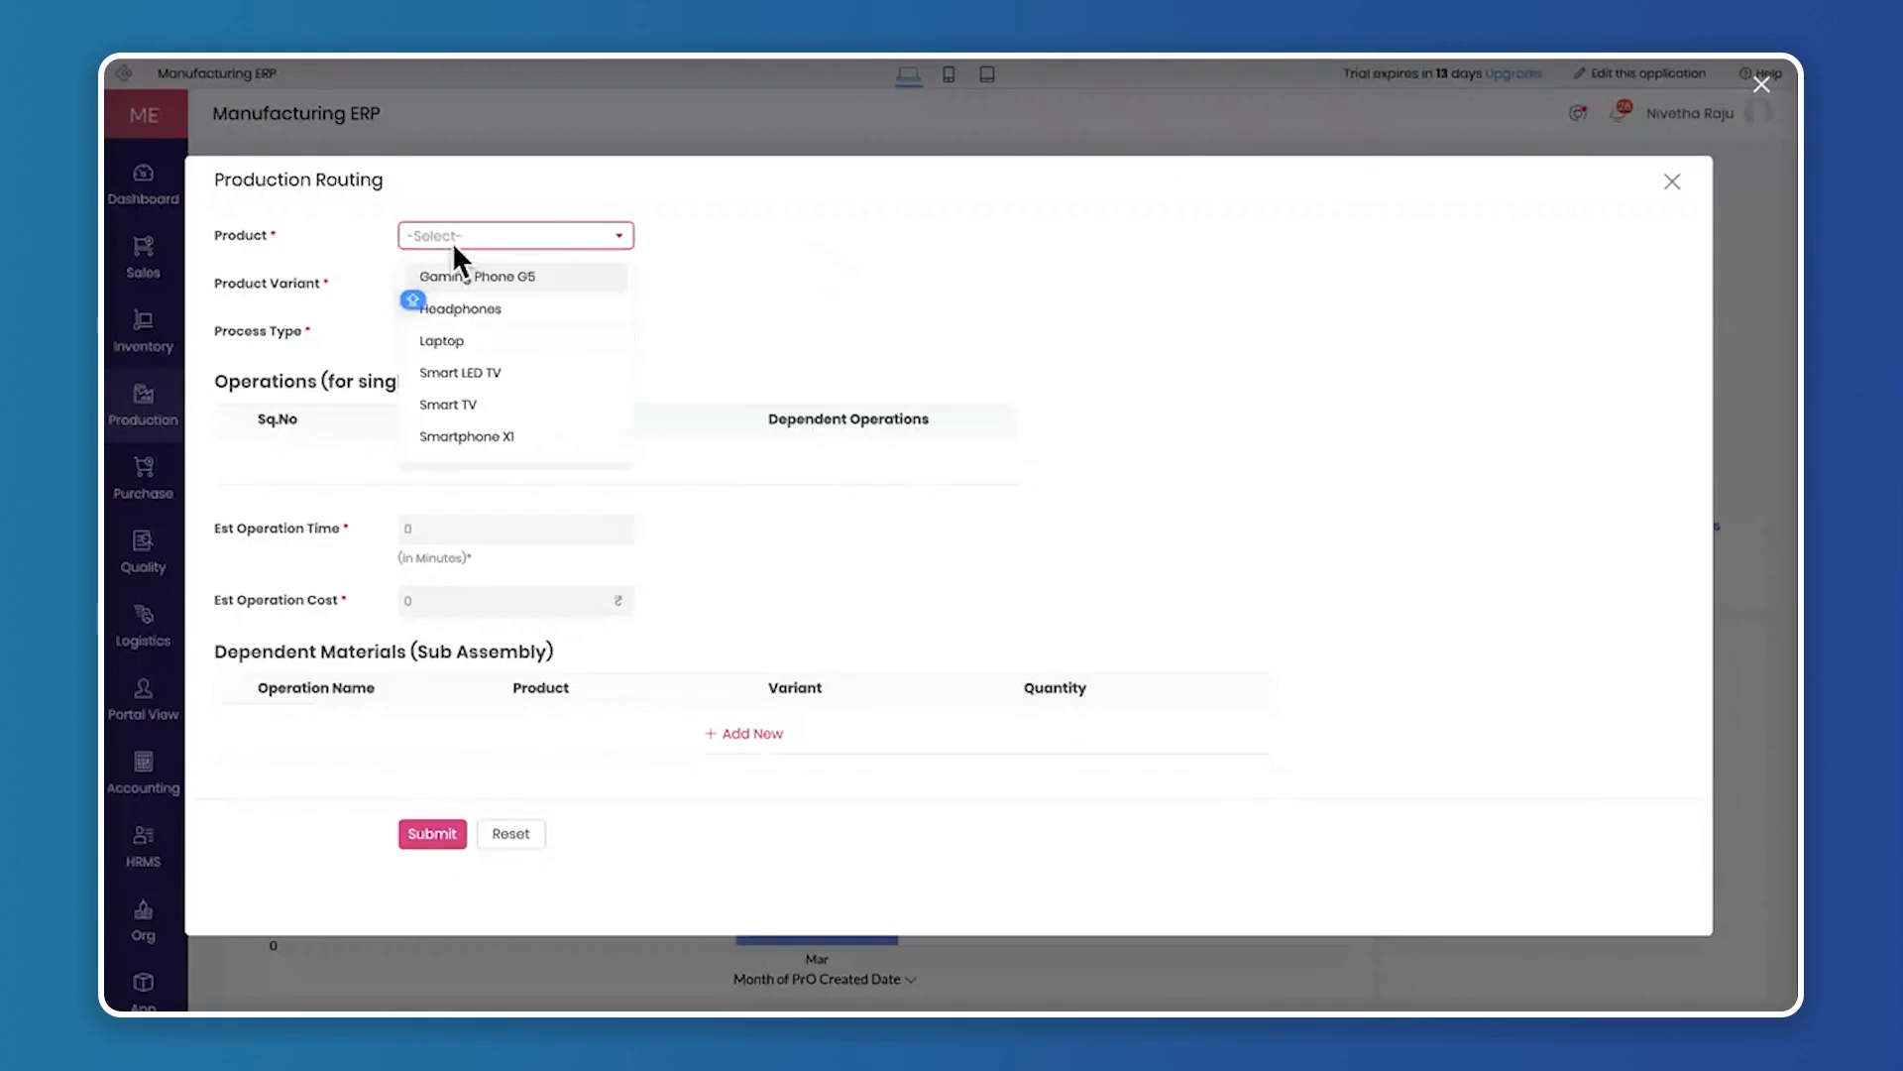
scroll(516, 364, "down", 1)
left_click(523, 345)
left_click(526, 287)
left_click(519, 325)
Set the routing's process type to Made to Production and submit it
left_click(518, 327)
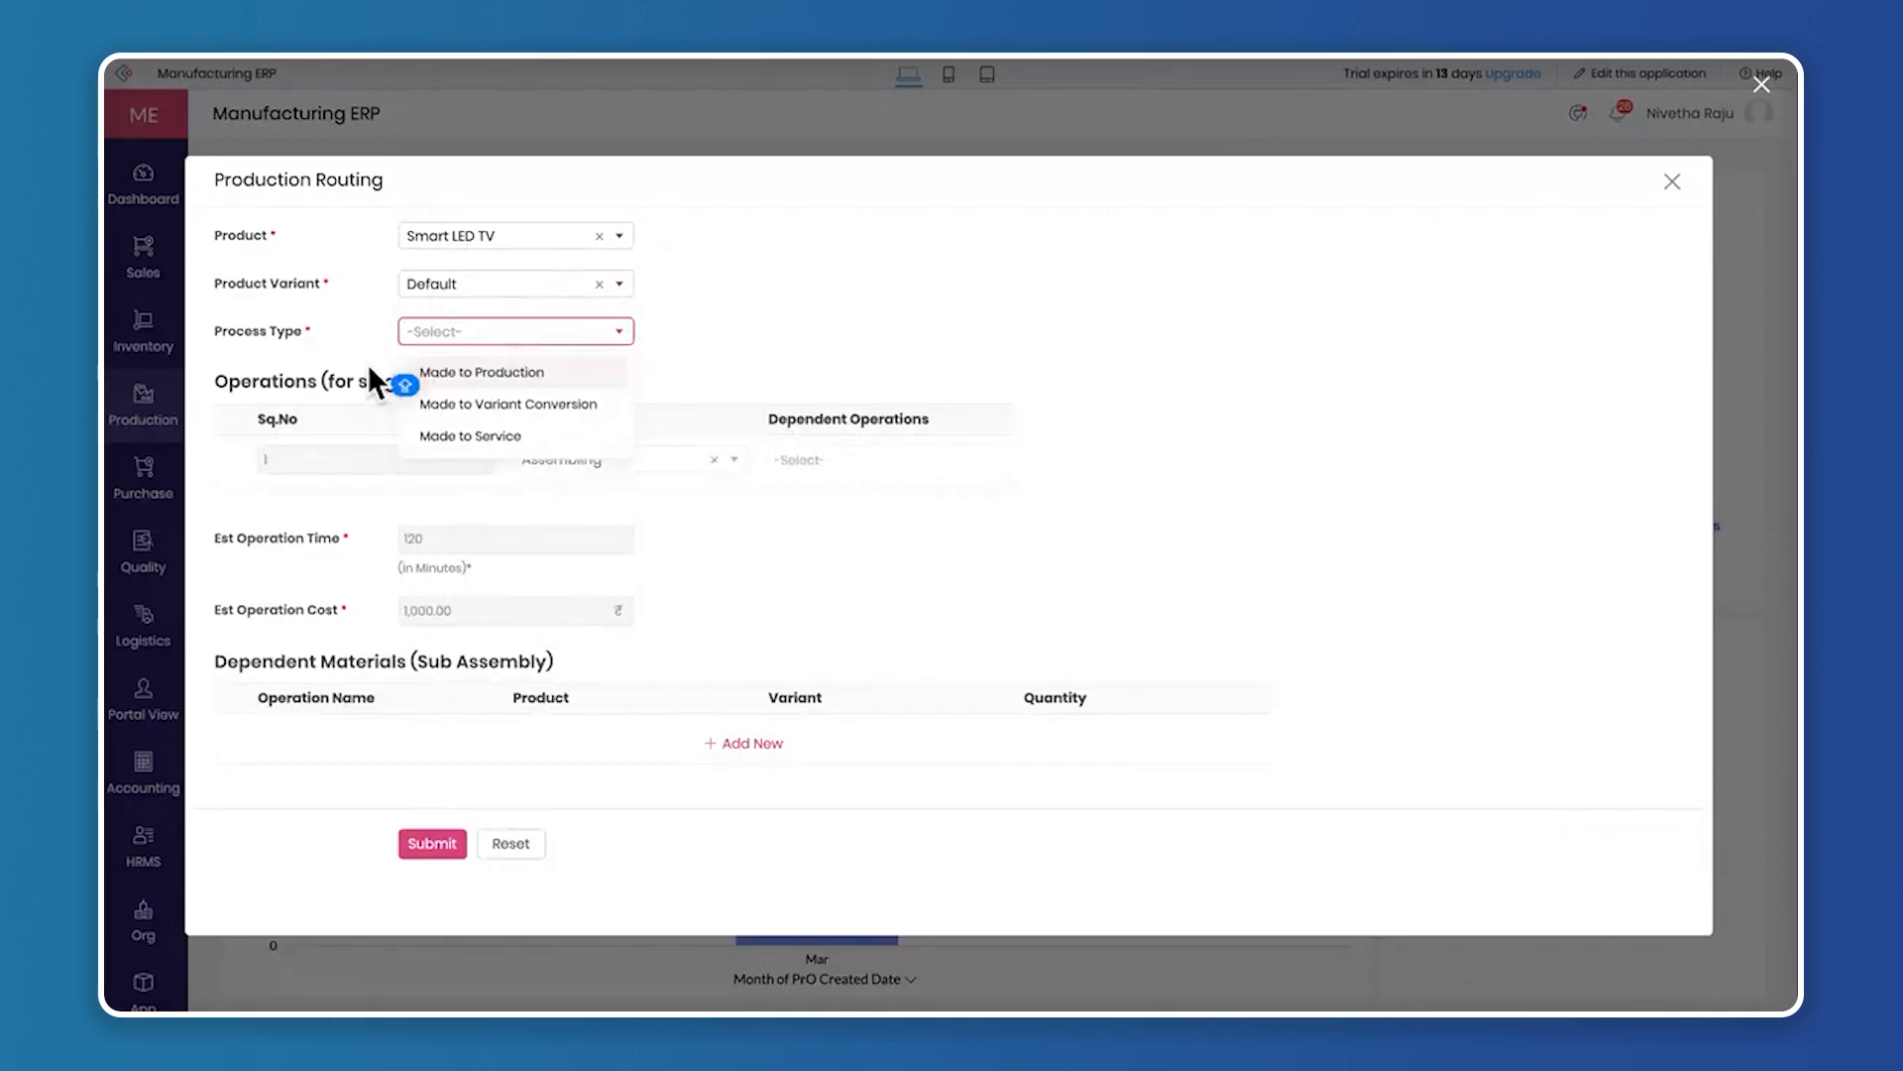
left_click(508, 375)
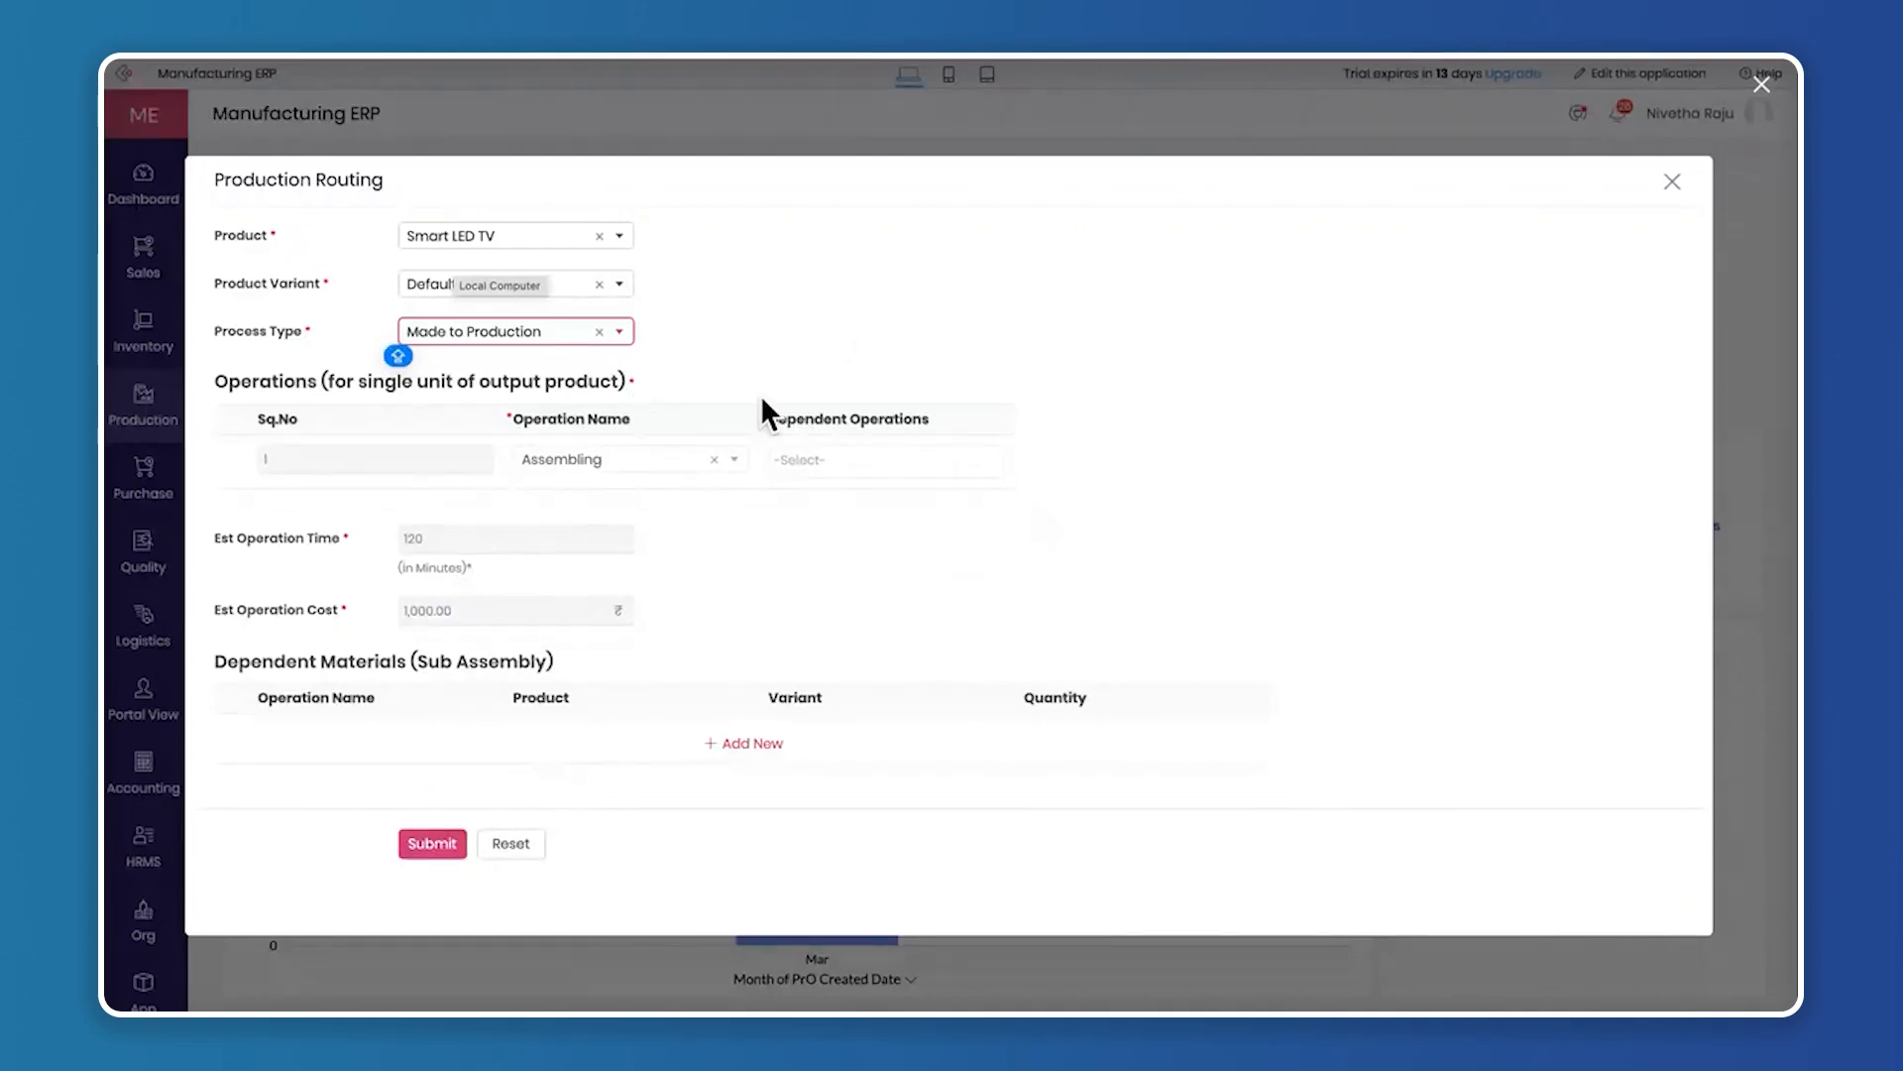
left_click(430, 843)
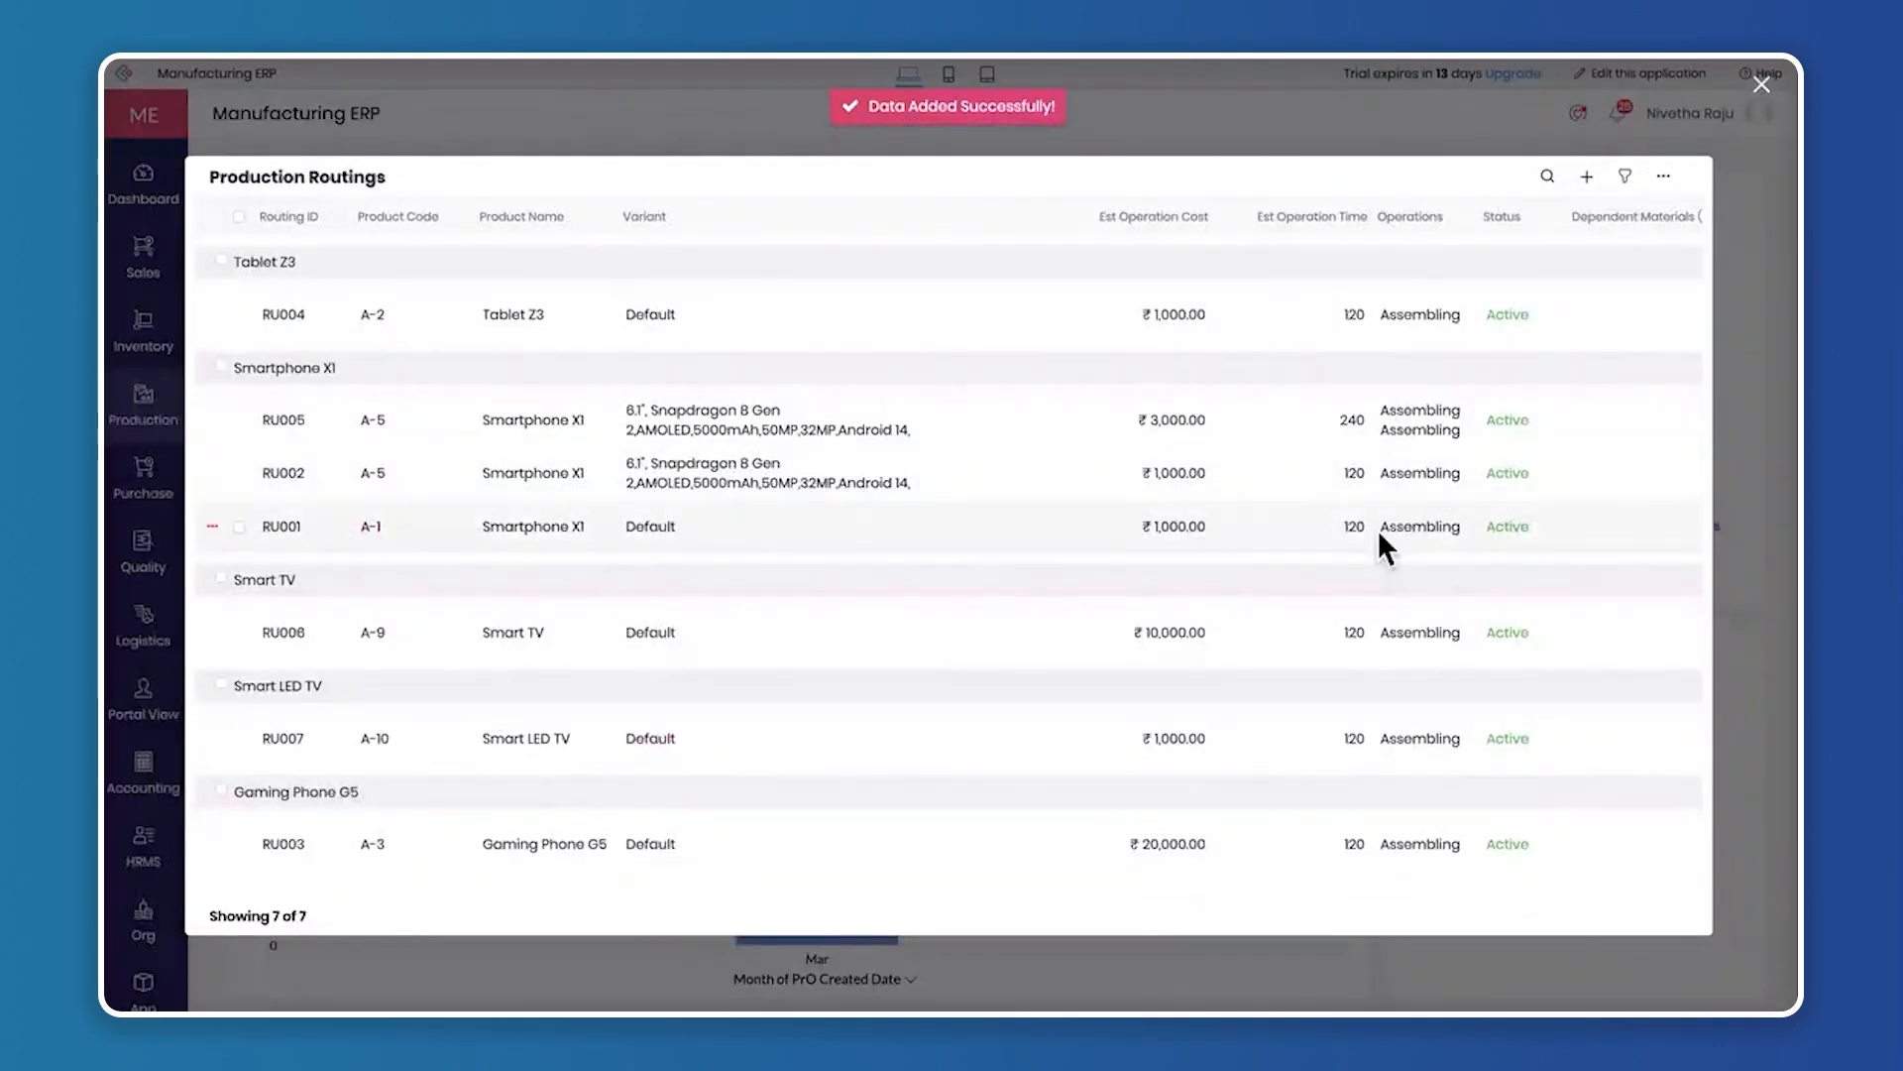
Check the columns of the Production Routings list through Dependent Materials and close the list
scroll(1388, 341, "right", 3)
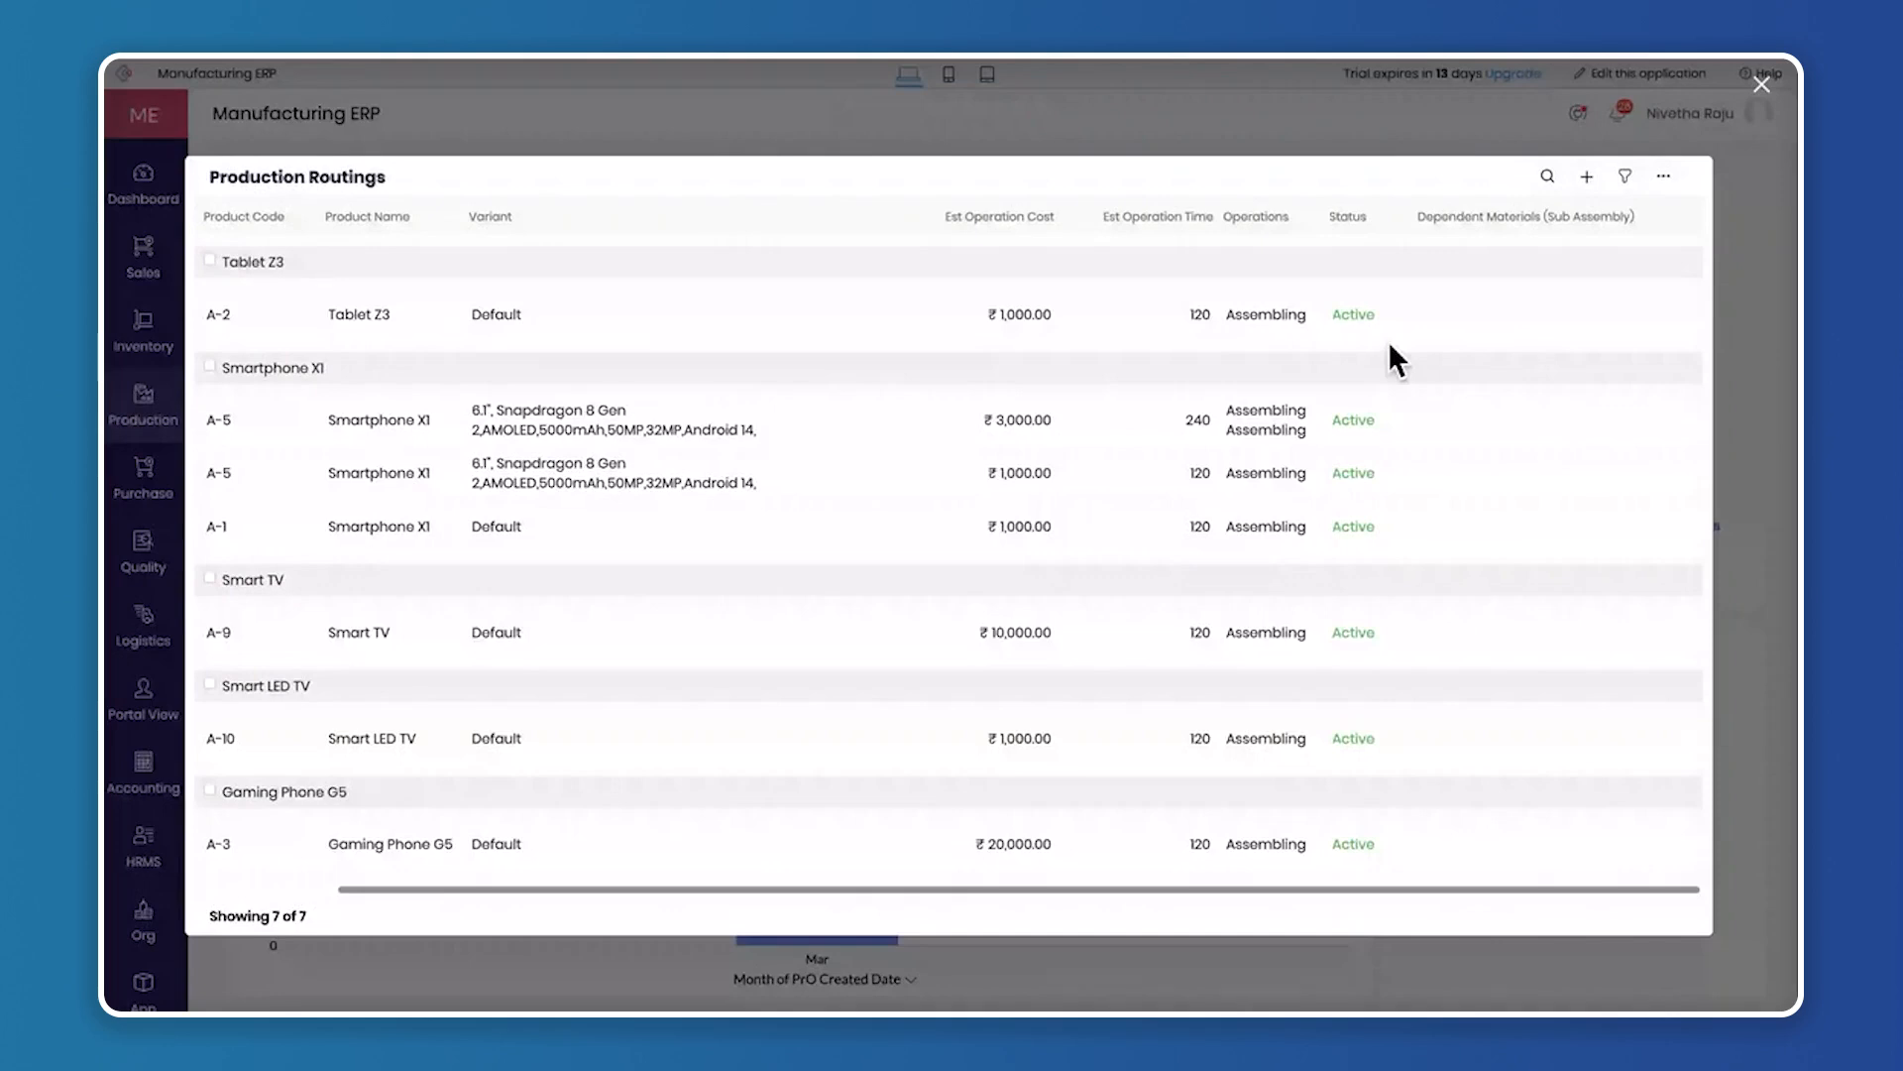
scroll(1322, 401, "left", 3)
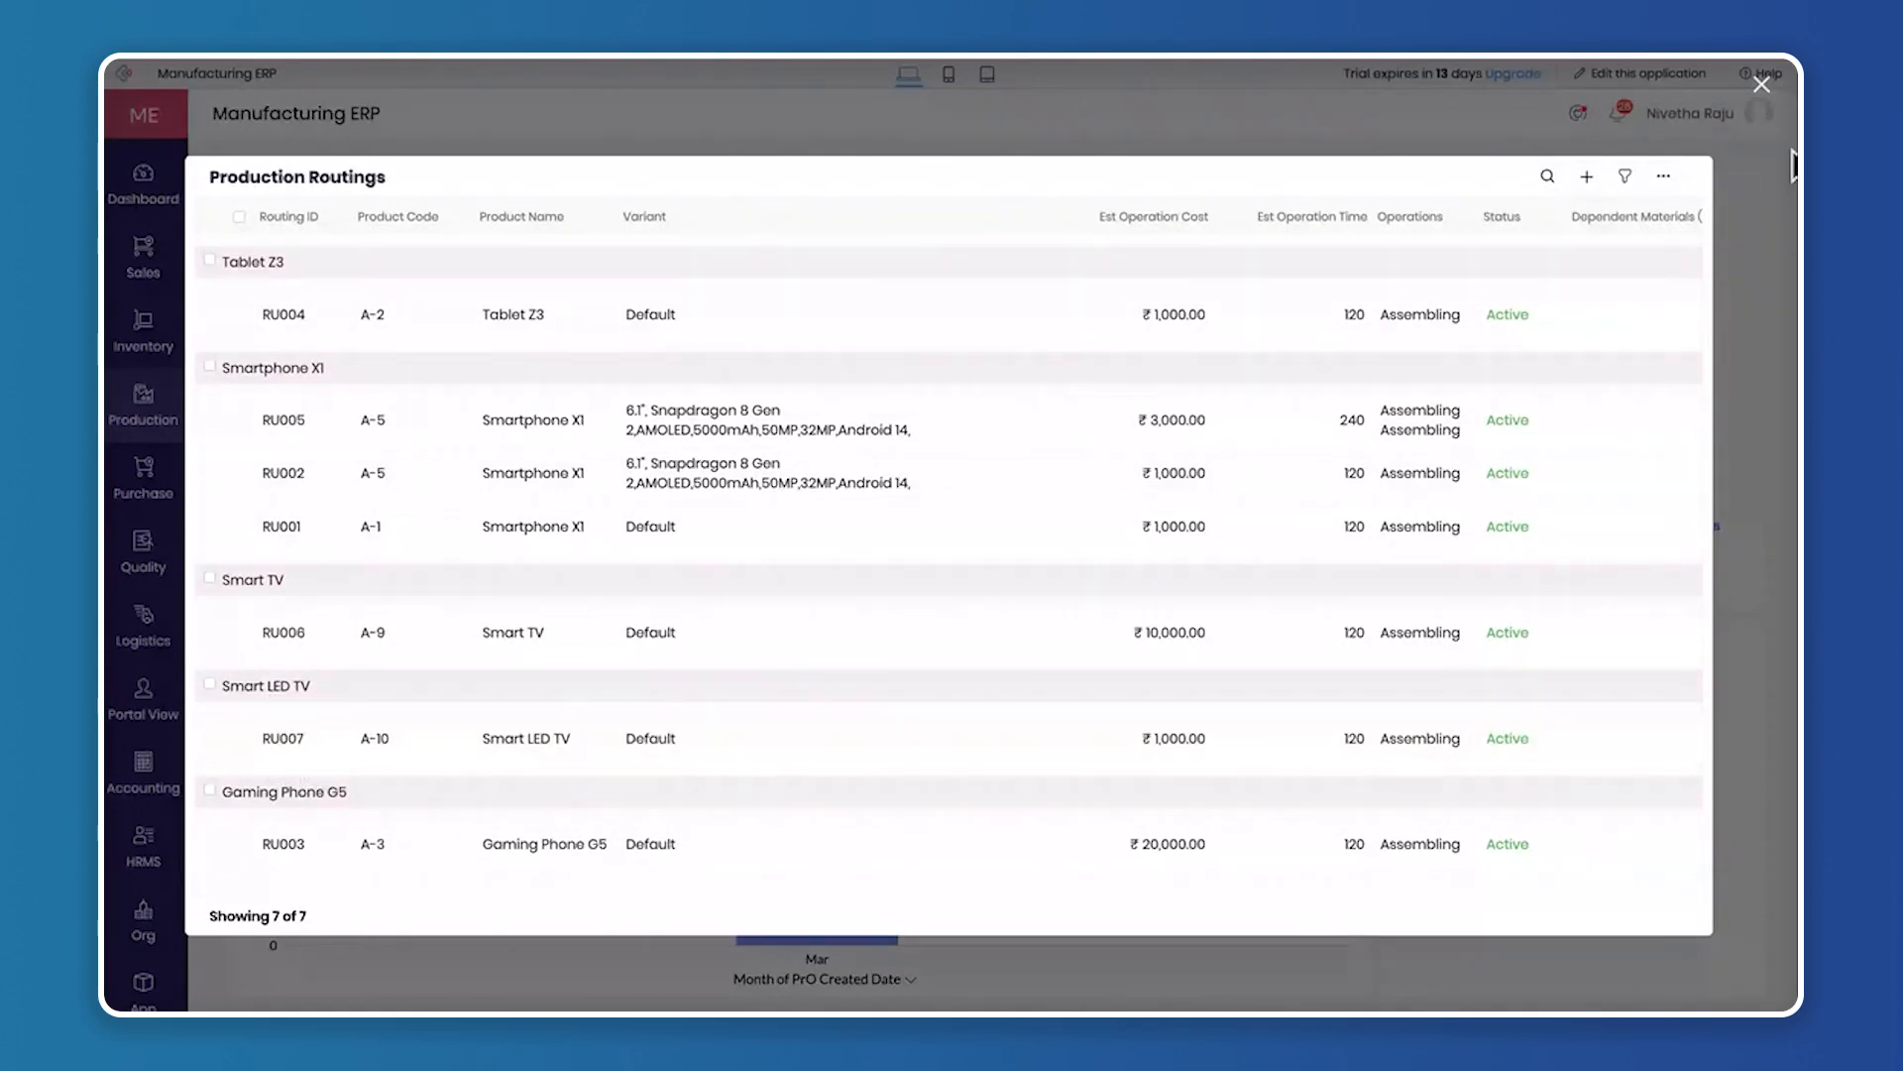
left_click(1763, 85)
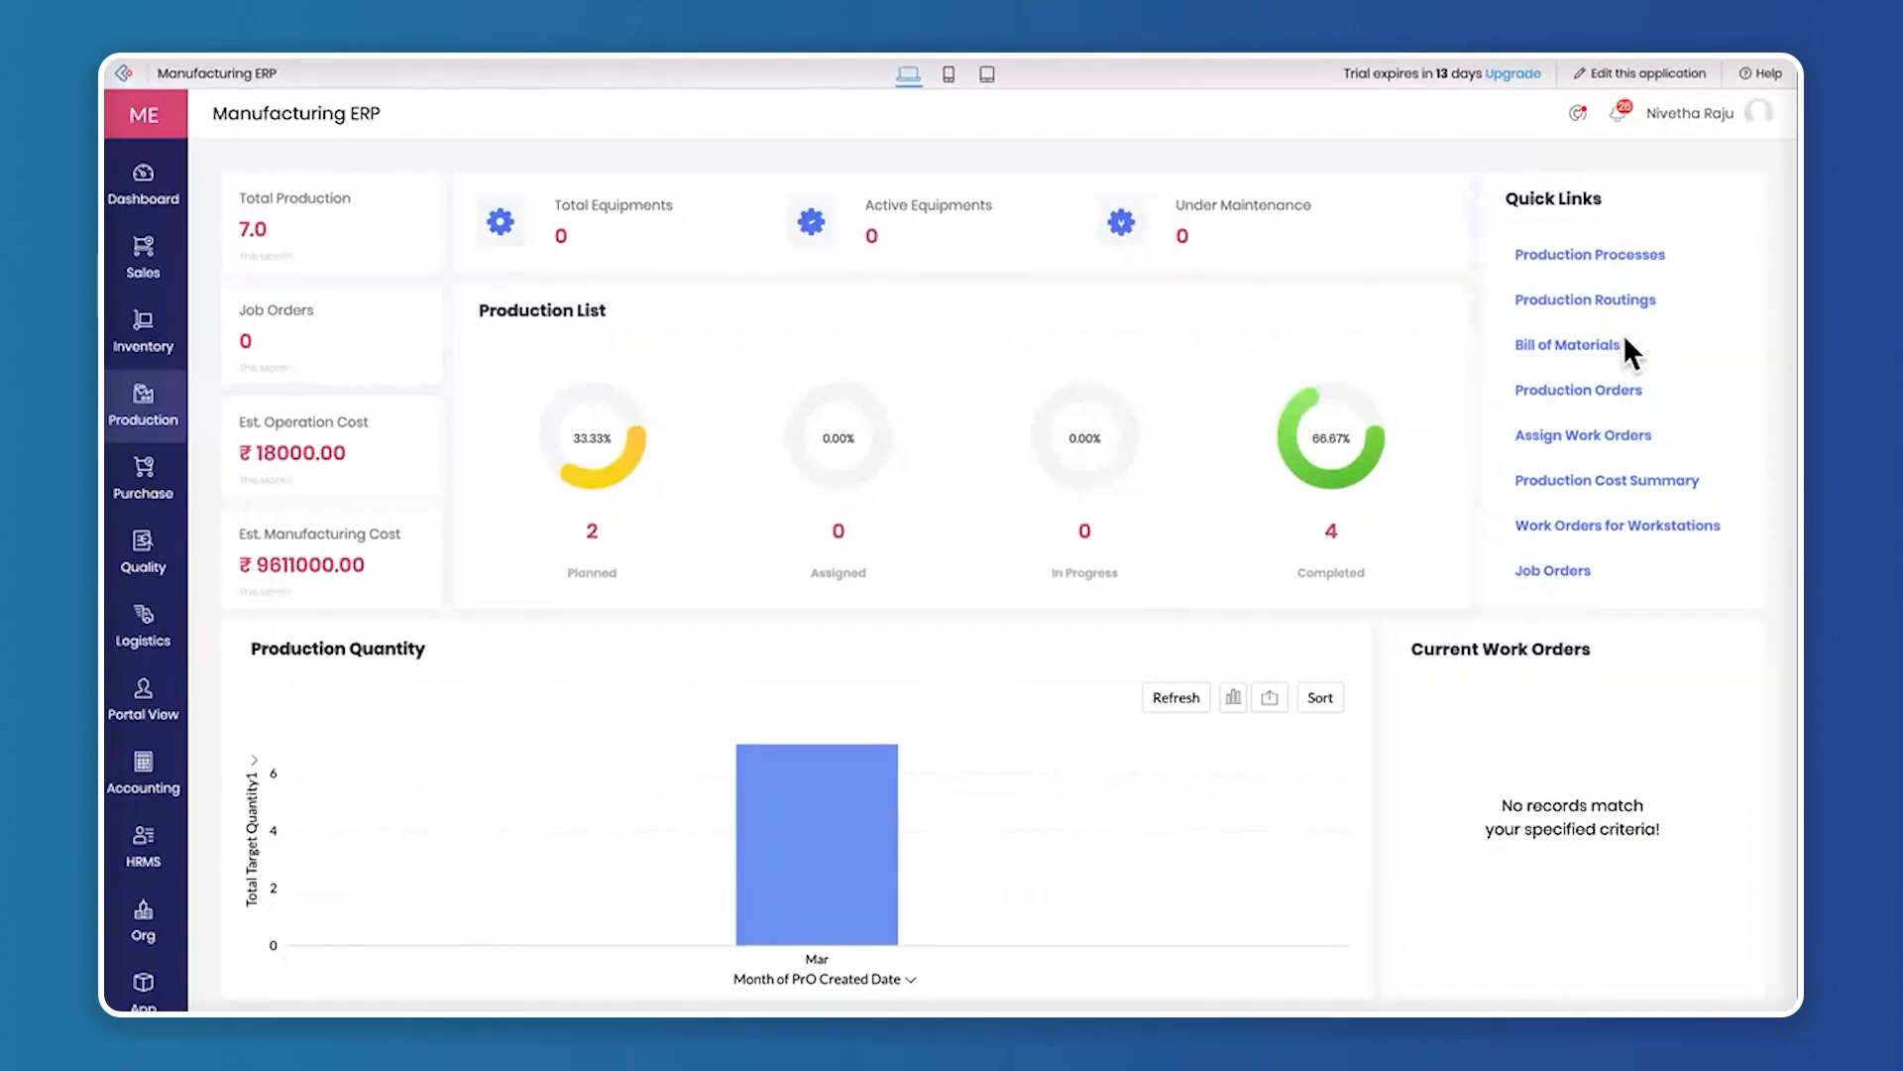
Start a new bill of materials for Smart LED TV with the Default variant and the RU007 - Made to Production routing
left_click(1598, 345)
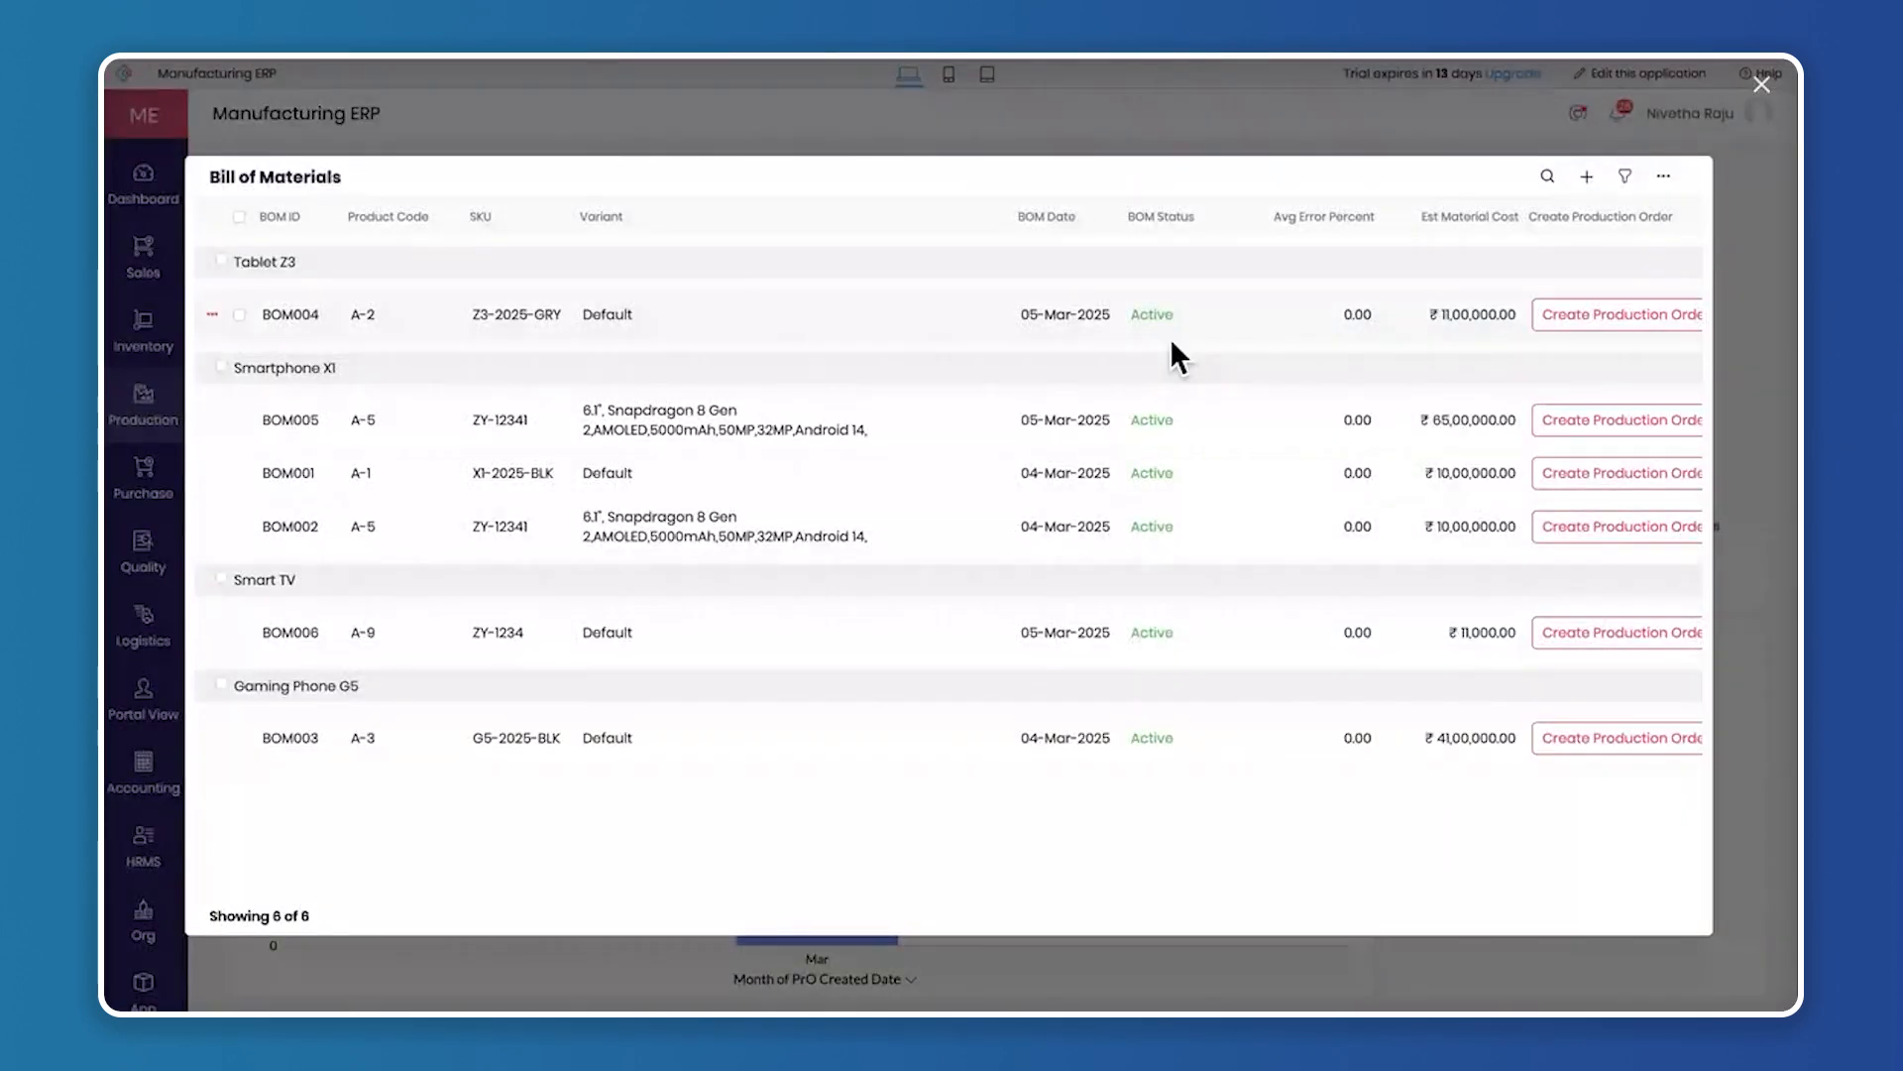
left_click(1586, 179)
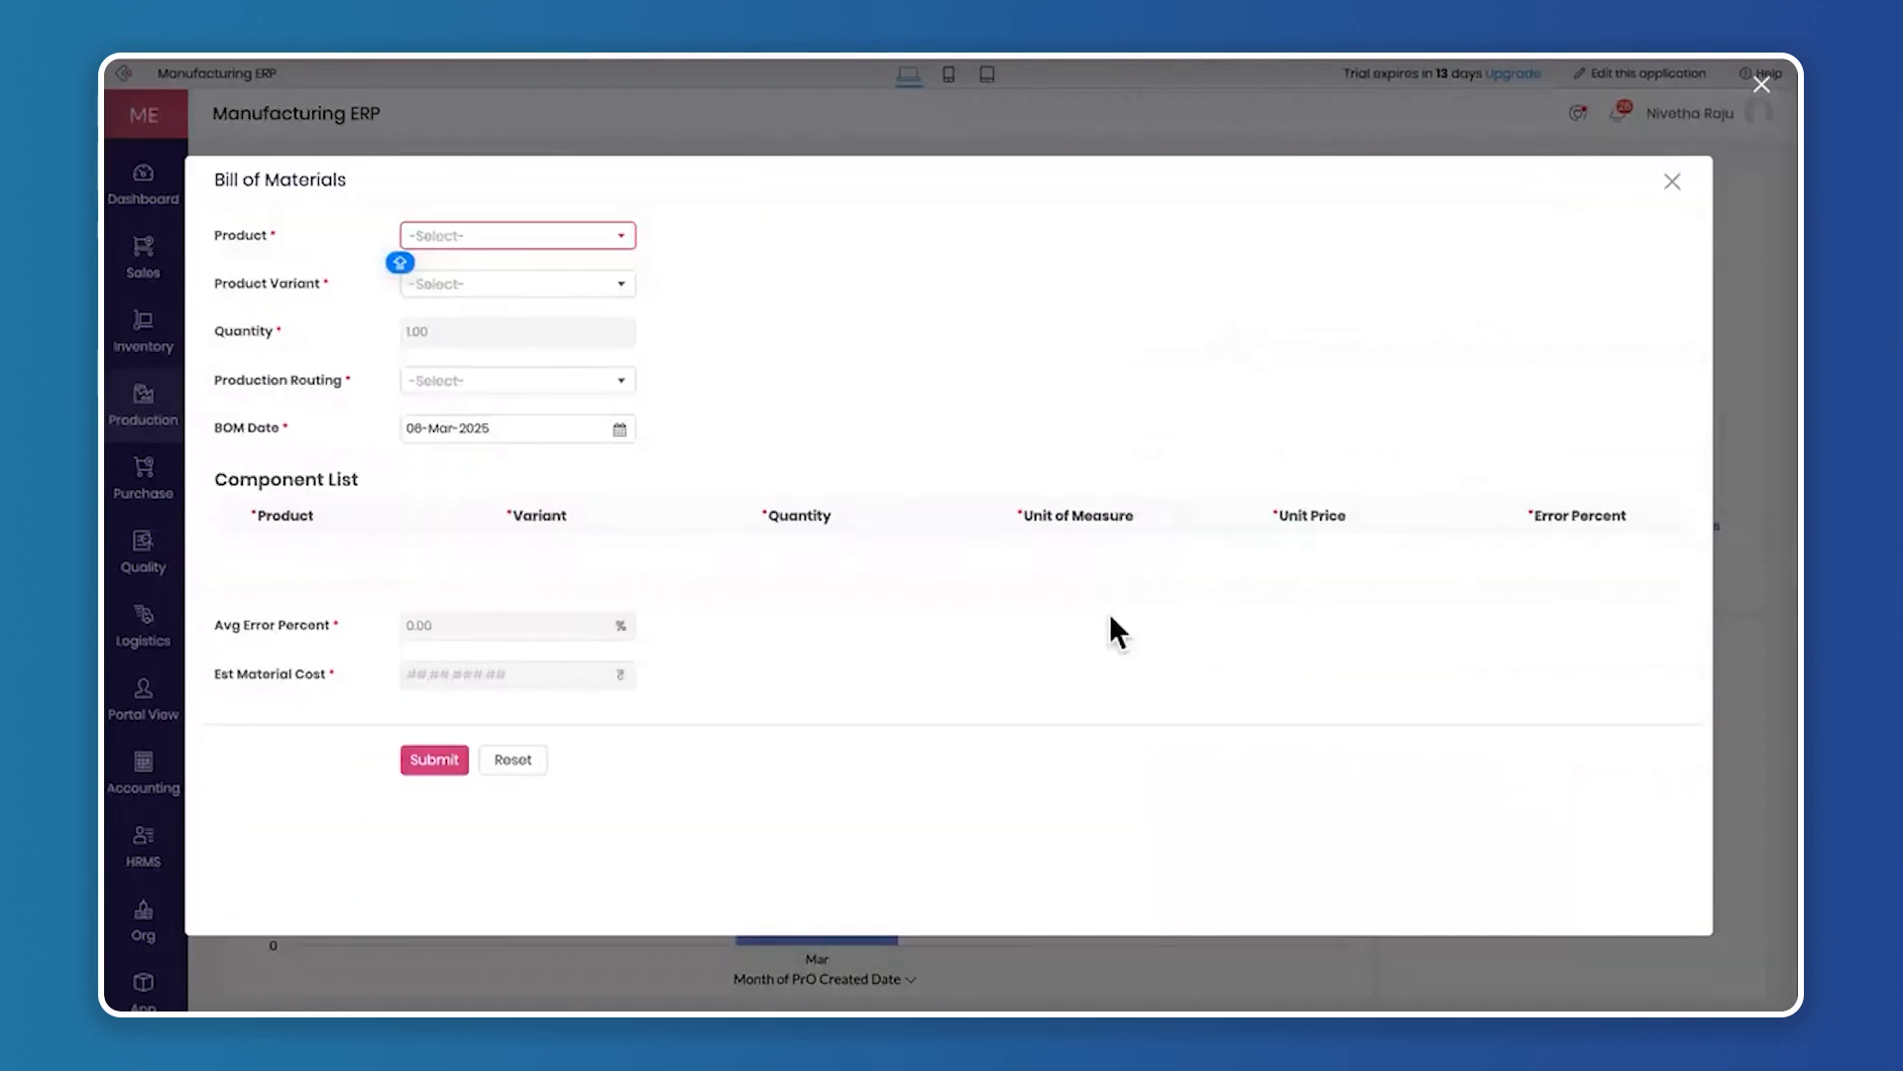
left_click(504, 235)
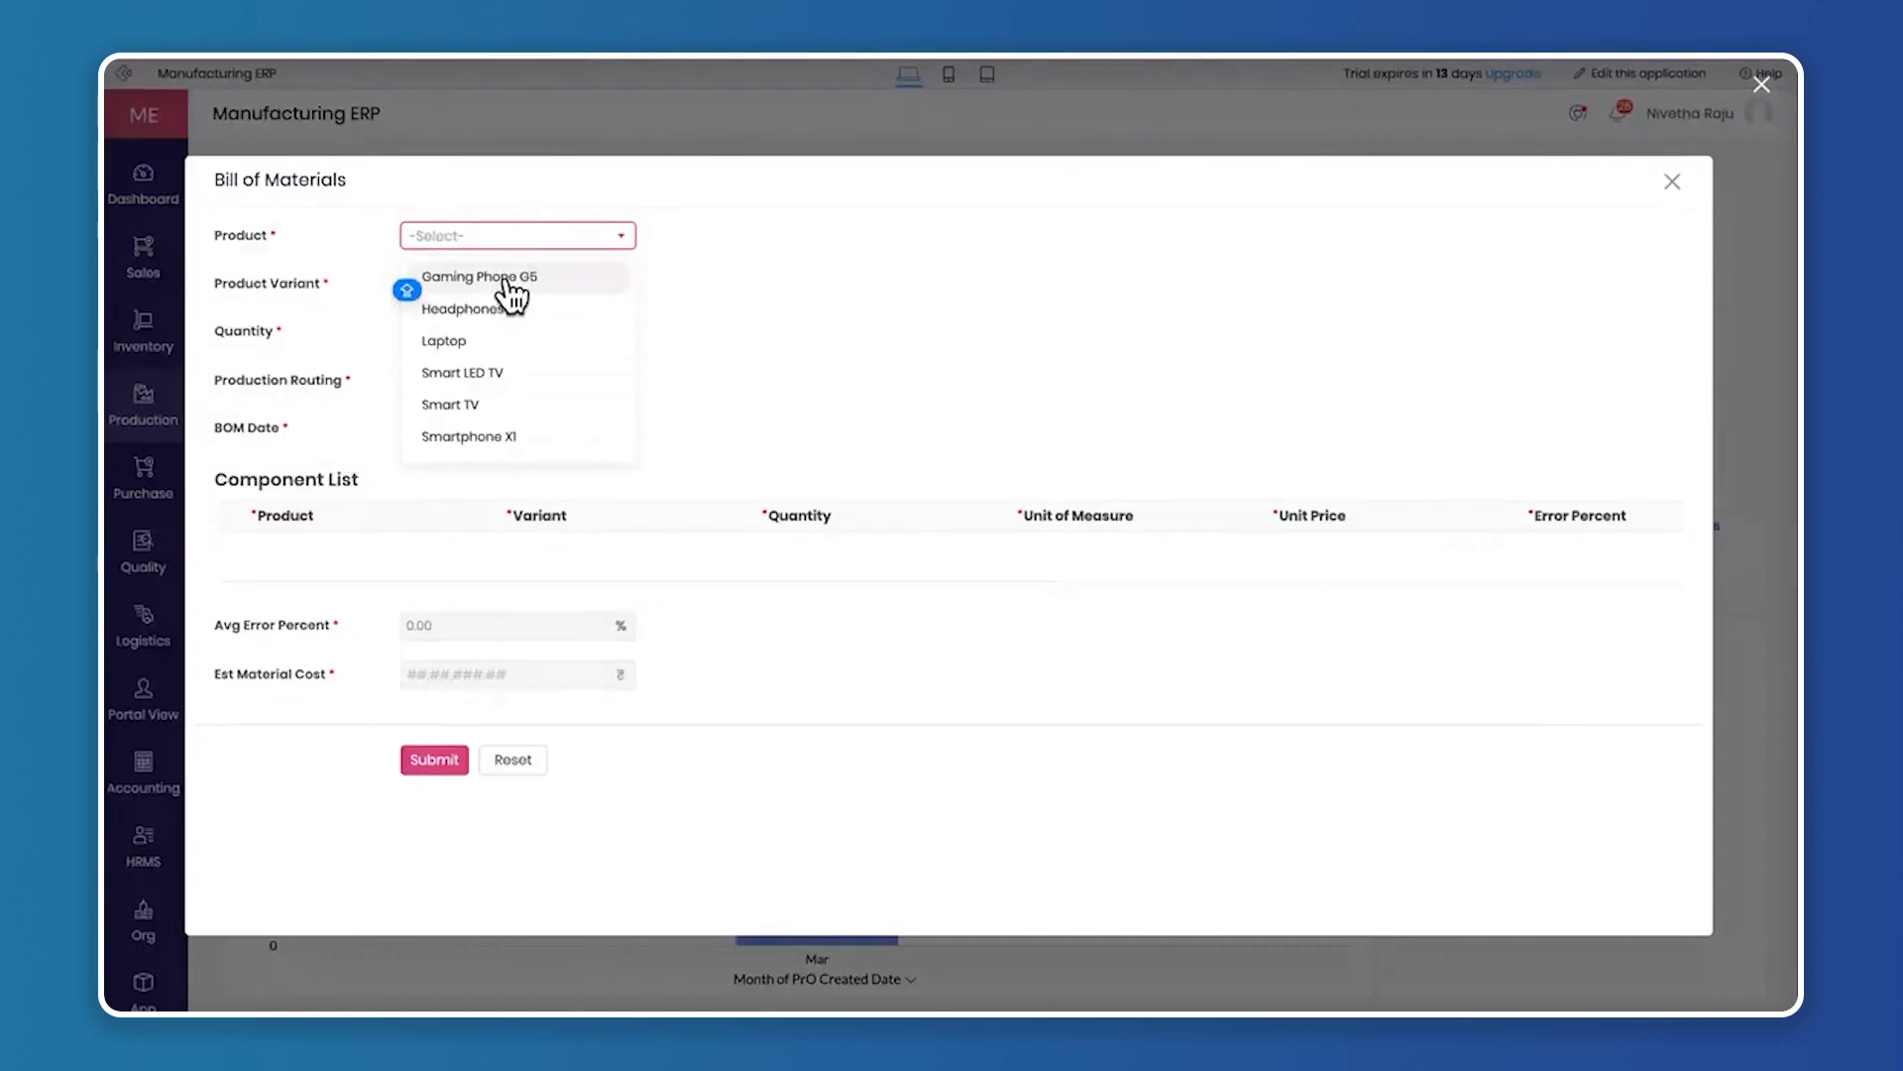
scroll(530, 357, "down", 1)
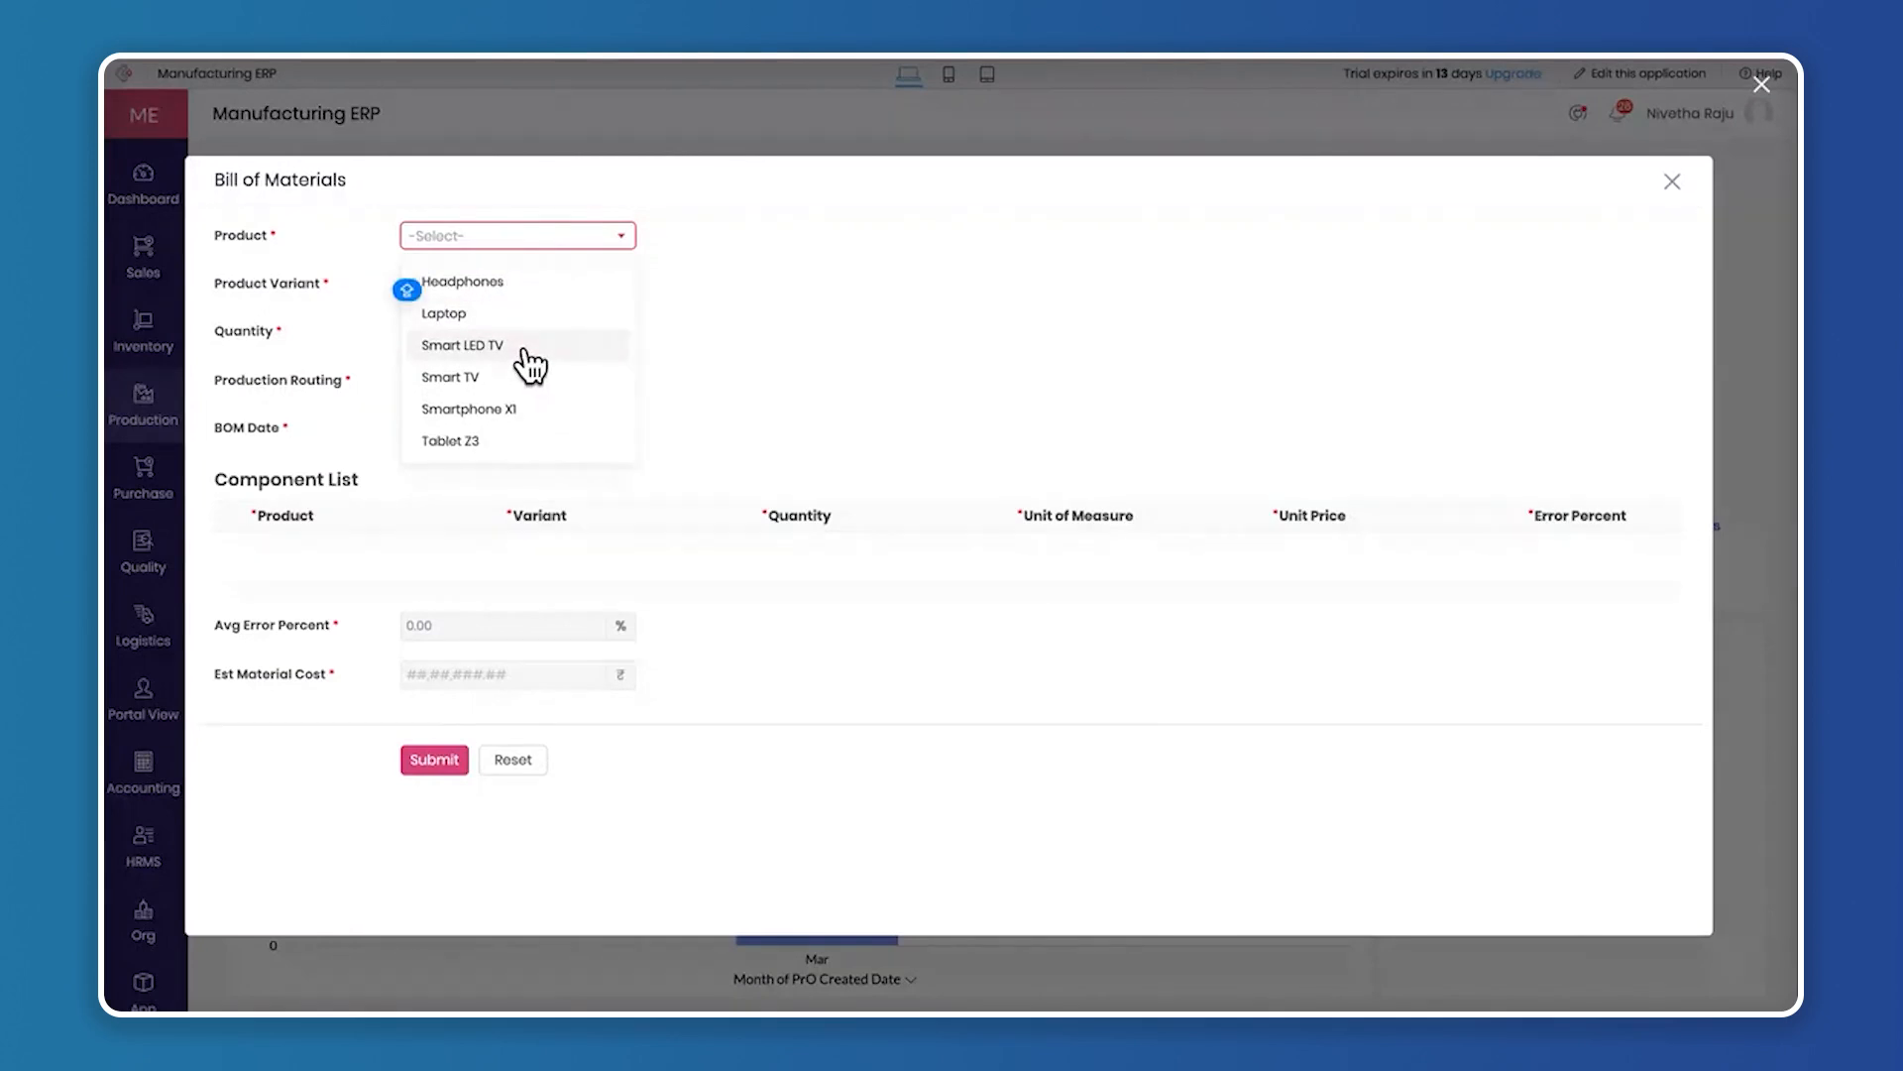
left_click(525, 347)
left_click(535, 289)
left_click(527, 320)
left_click(515, 377)
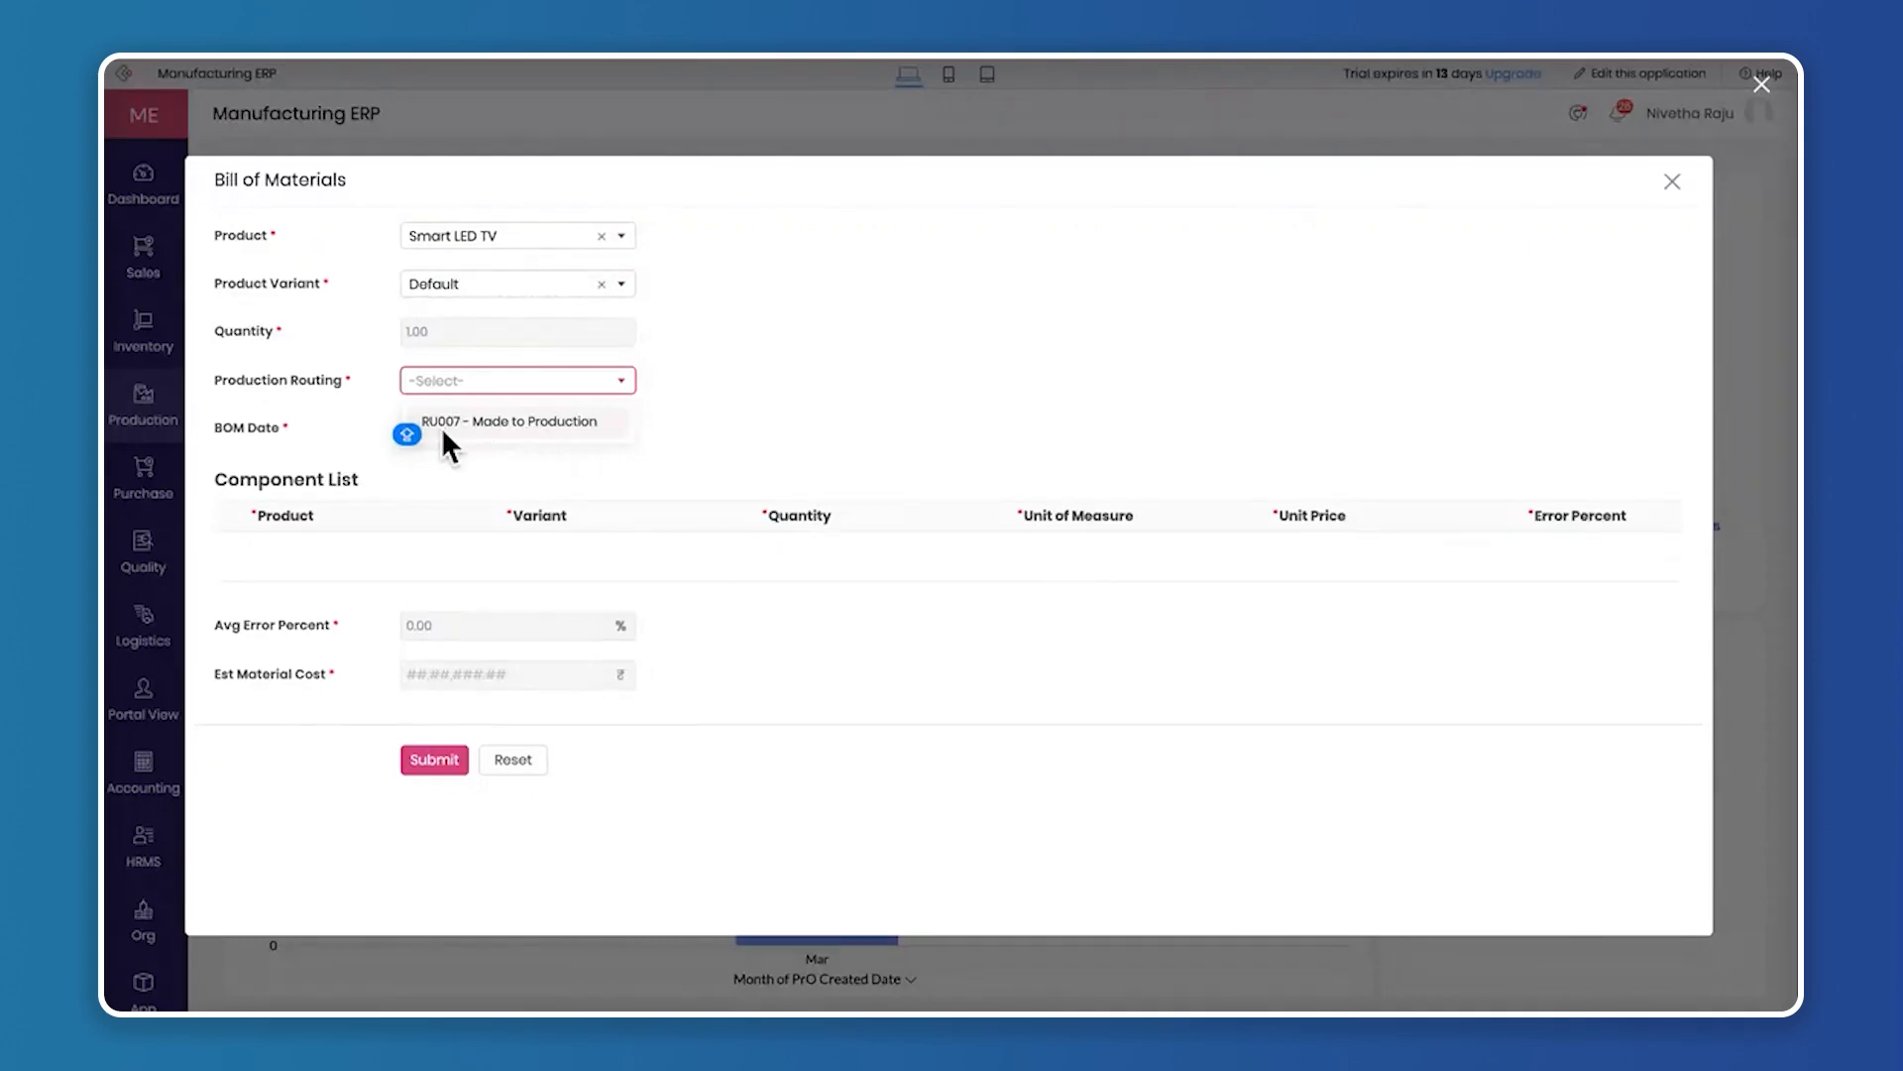
left_click(567, 424)
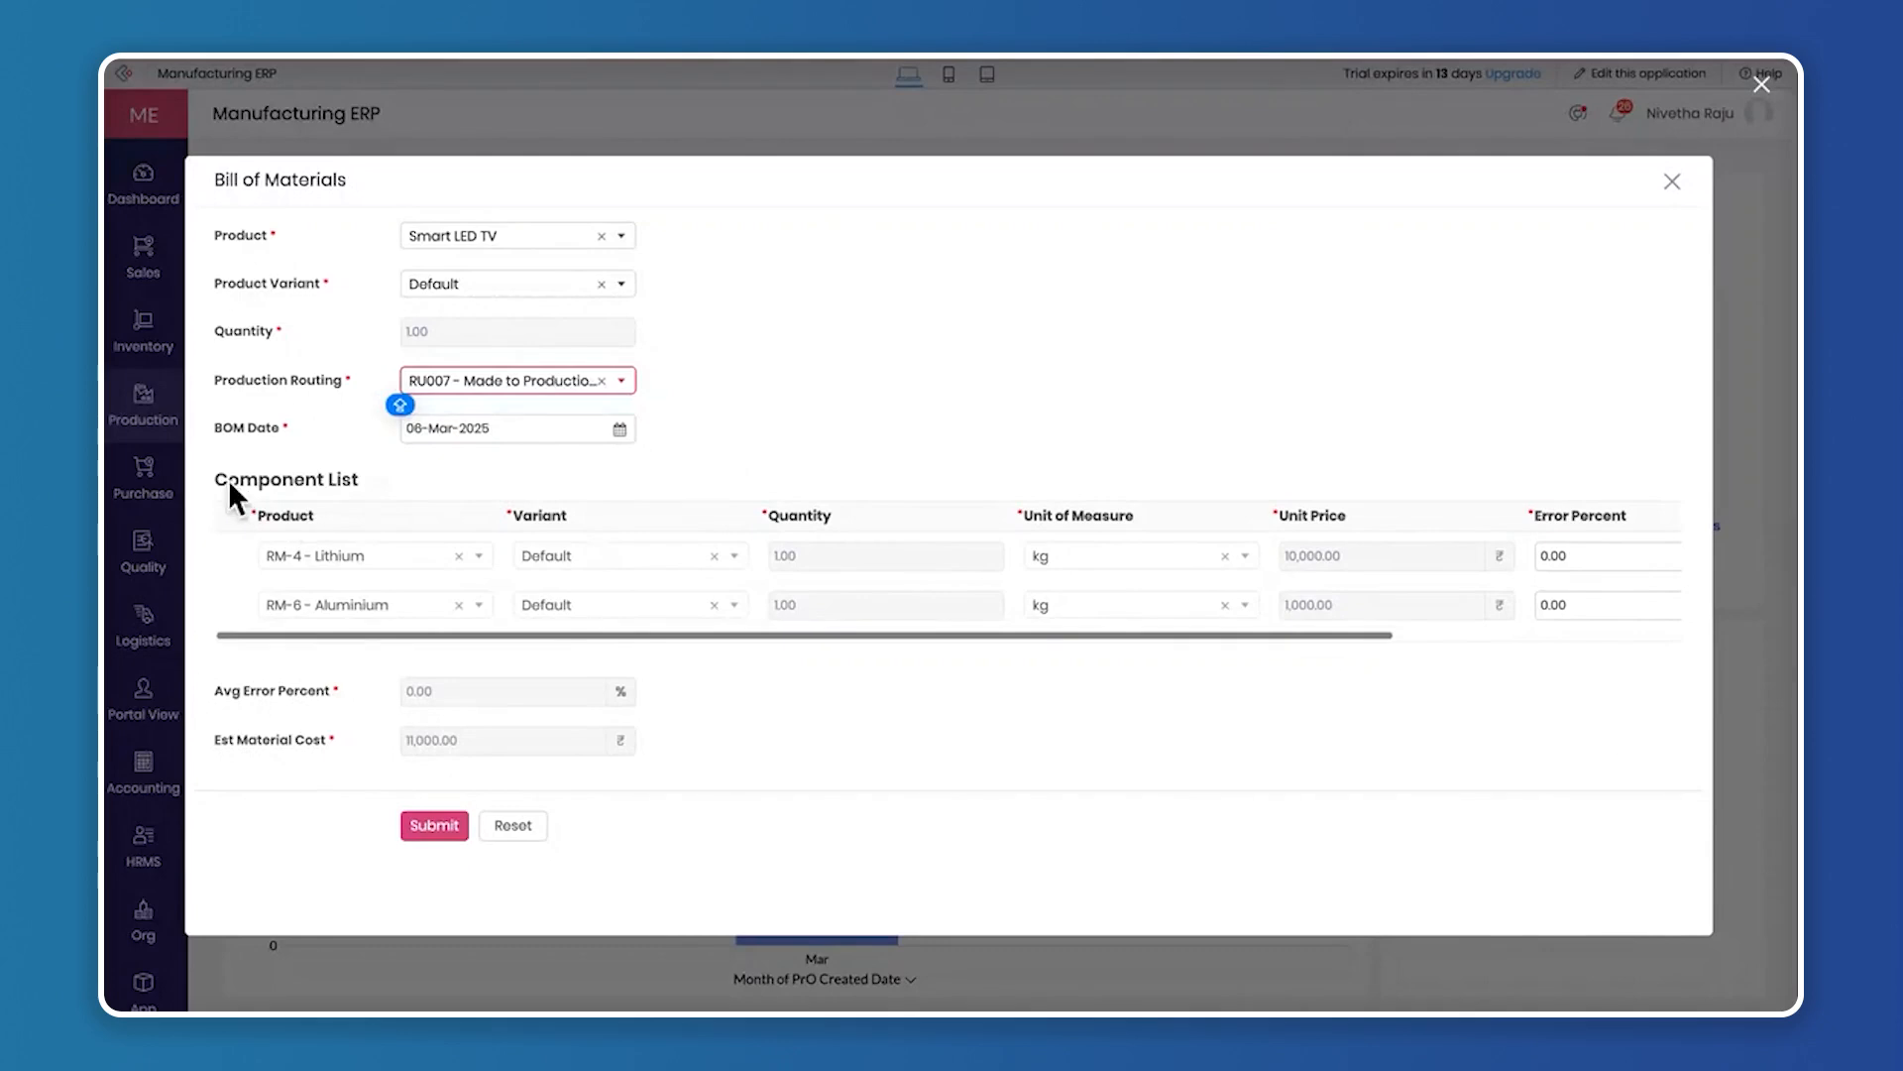
Examine the component list's columns for quantity, unit of measure, unit price, error percent and subtotal cost
left_click_drag(213, 480, 375, 472)
left_click(1037, 339)
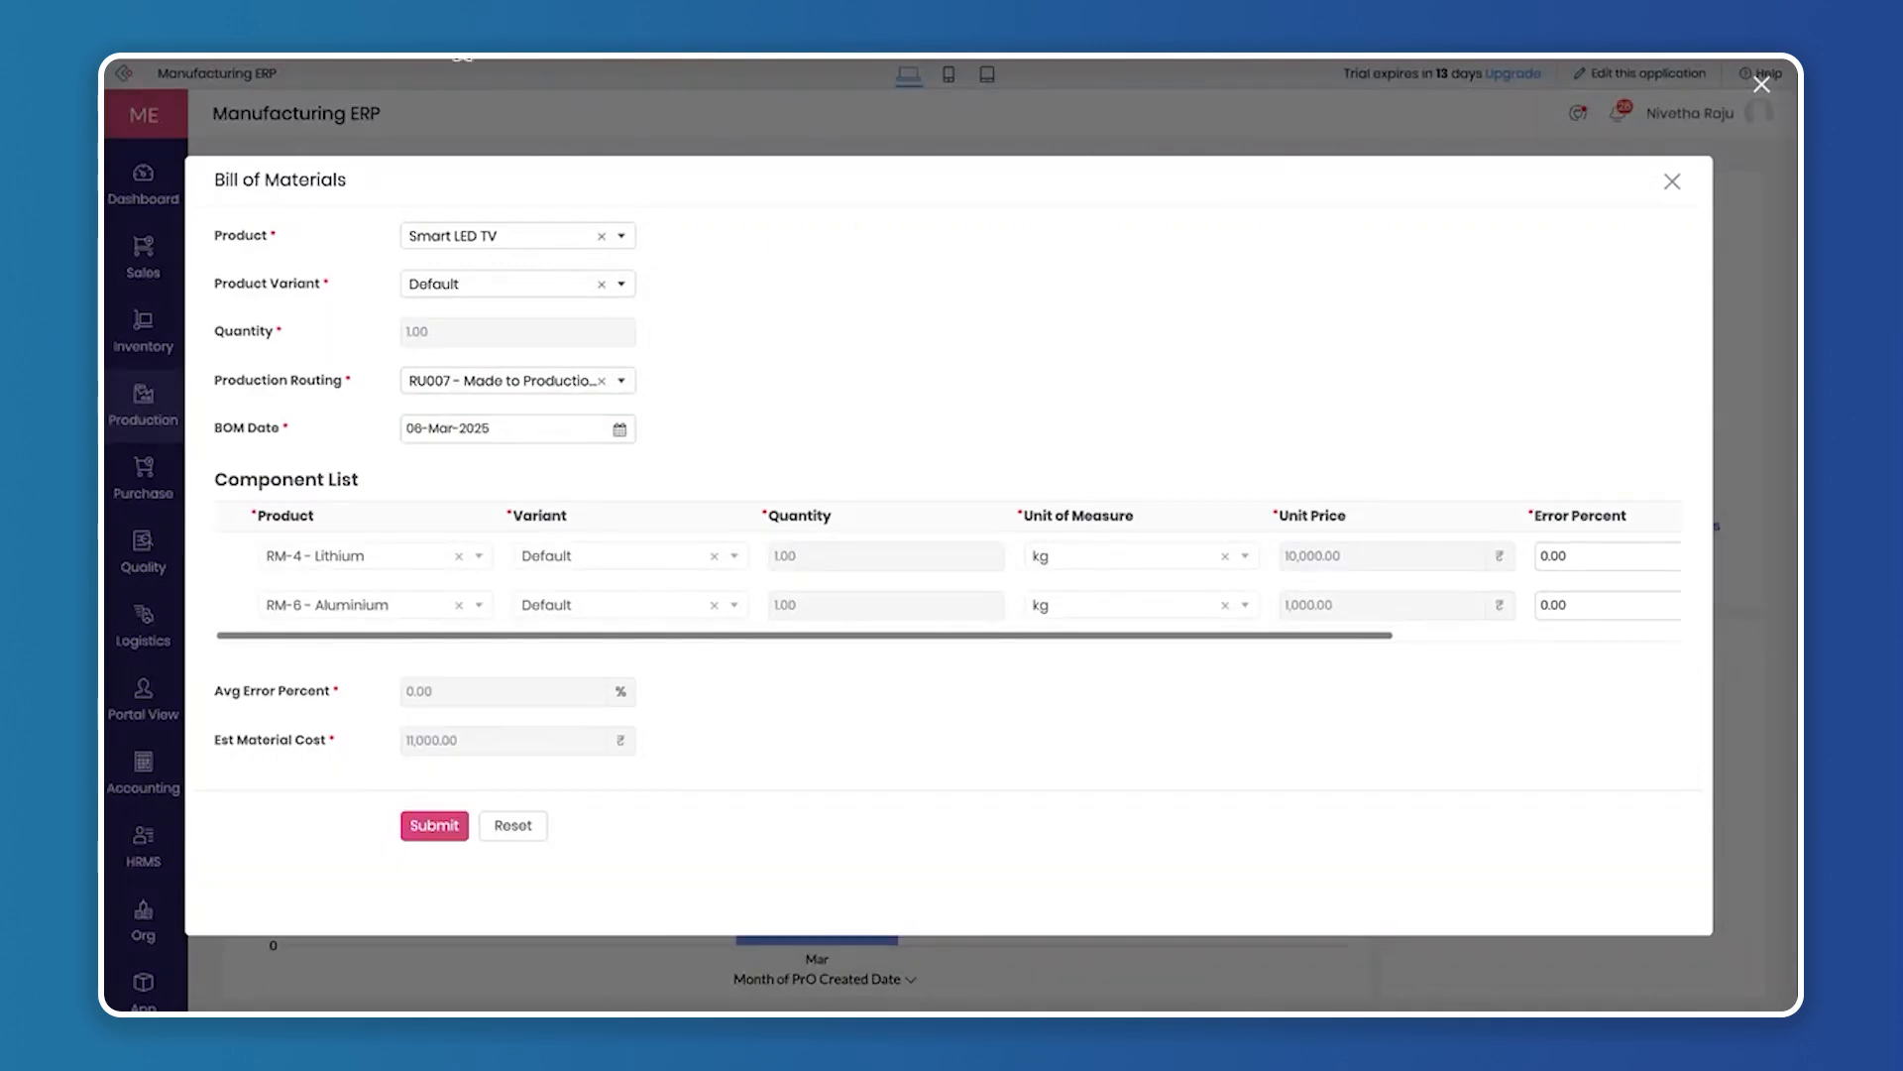
left_click(586, 245)
scroll(780, 605, "right", 3)
scroll(984, 555, "right", 3)
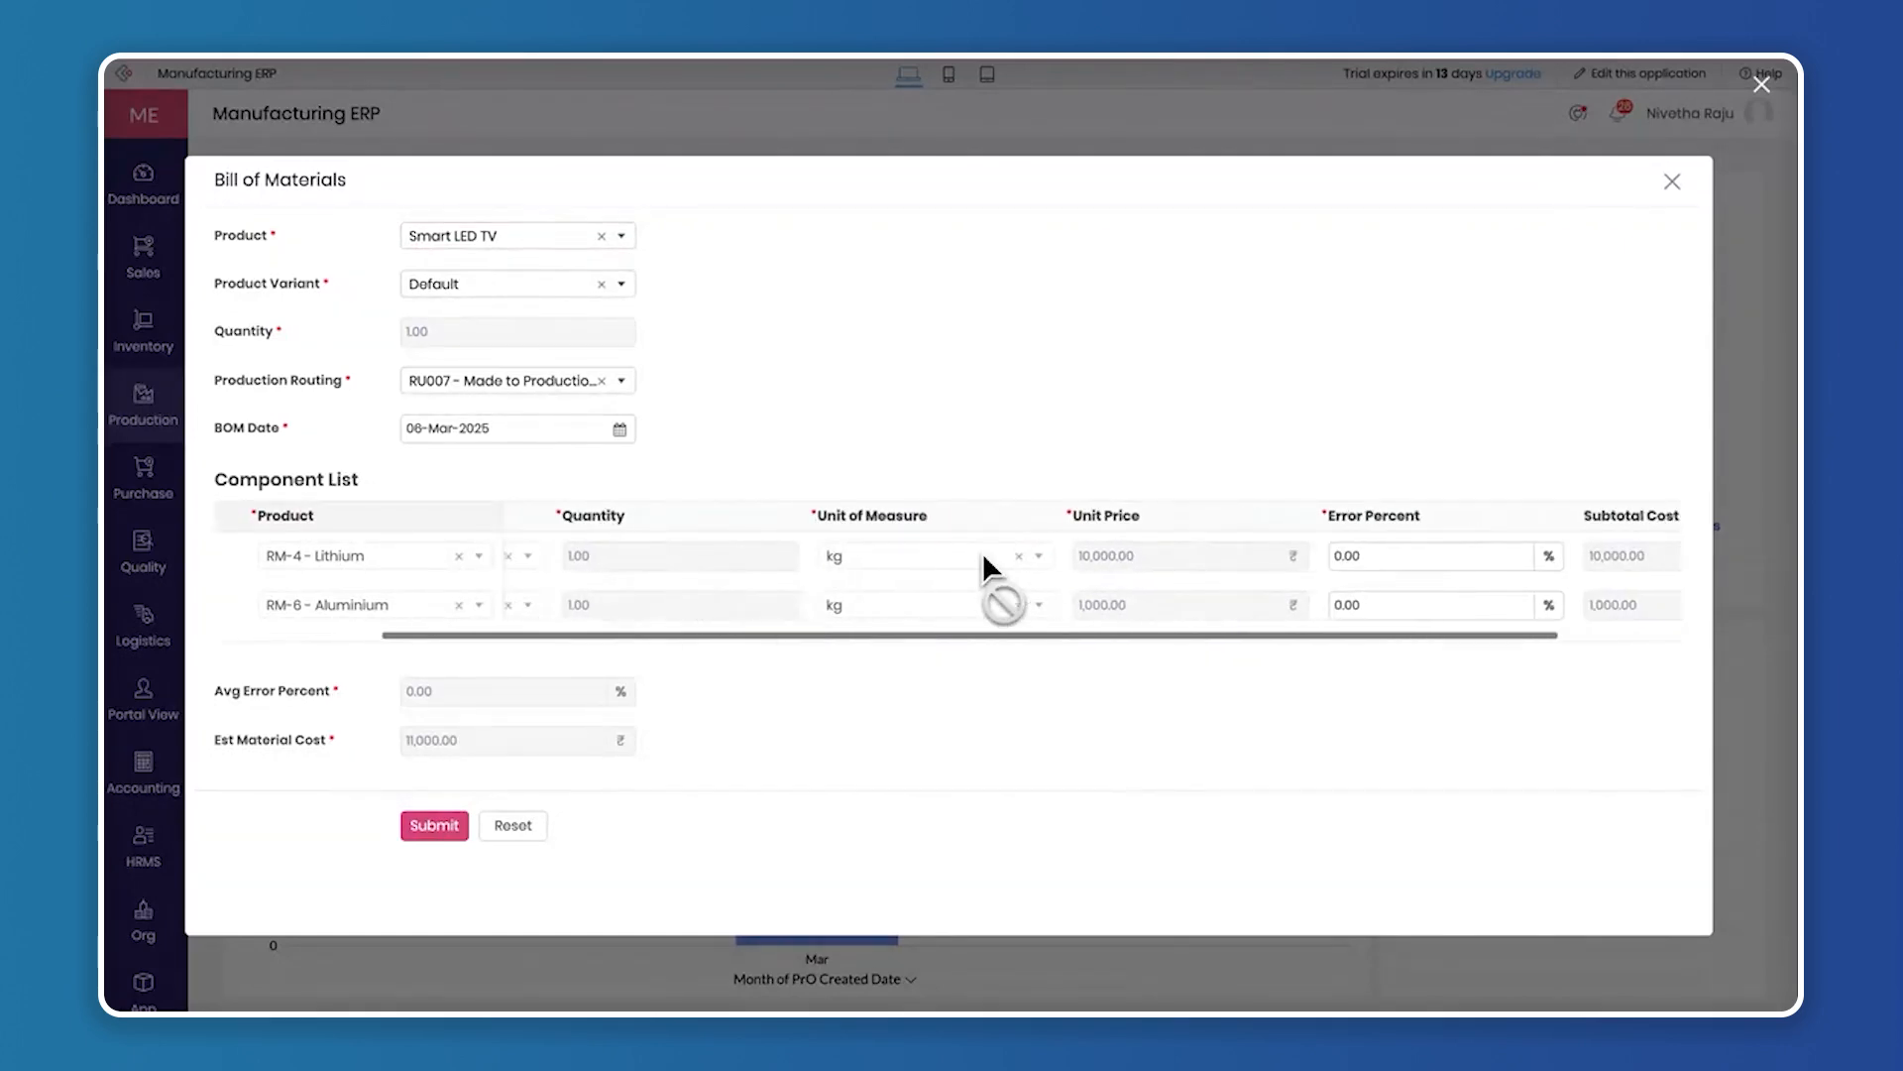
left_click(1253, 557)
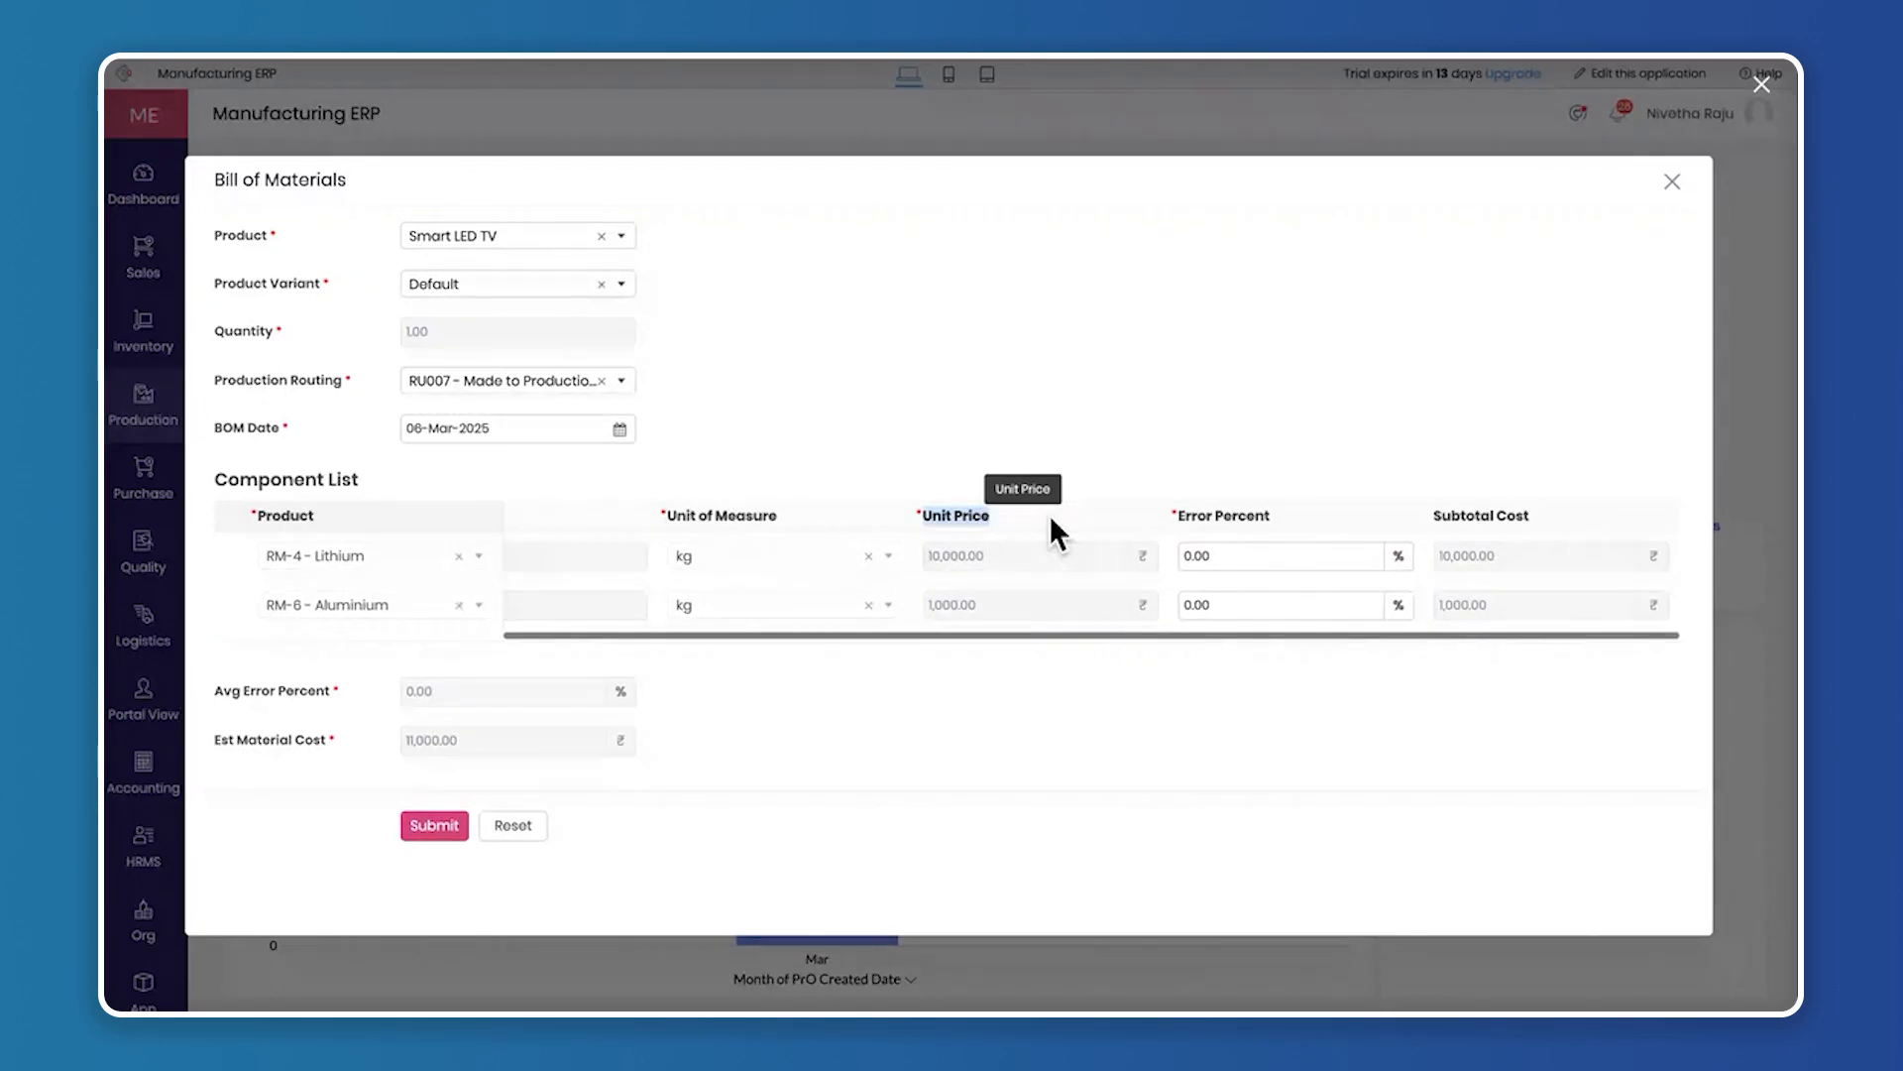
left_click_drag(1180, 514, 1294, 513)
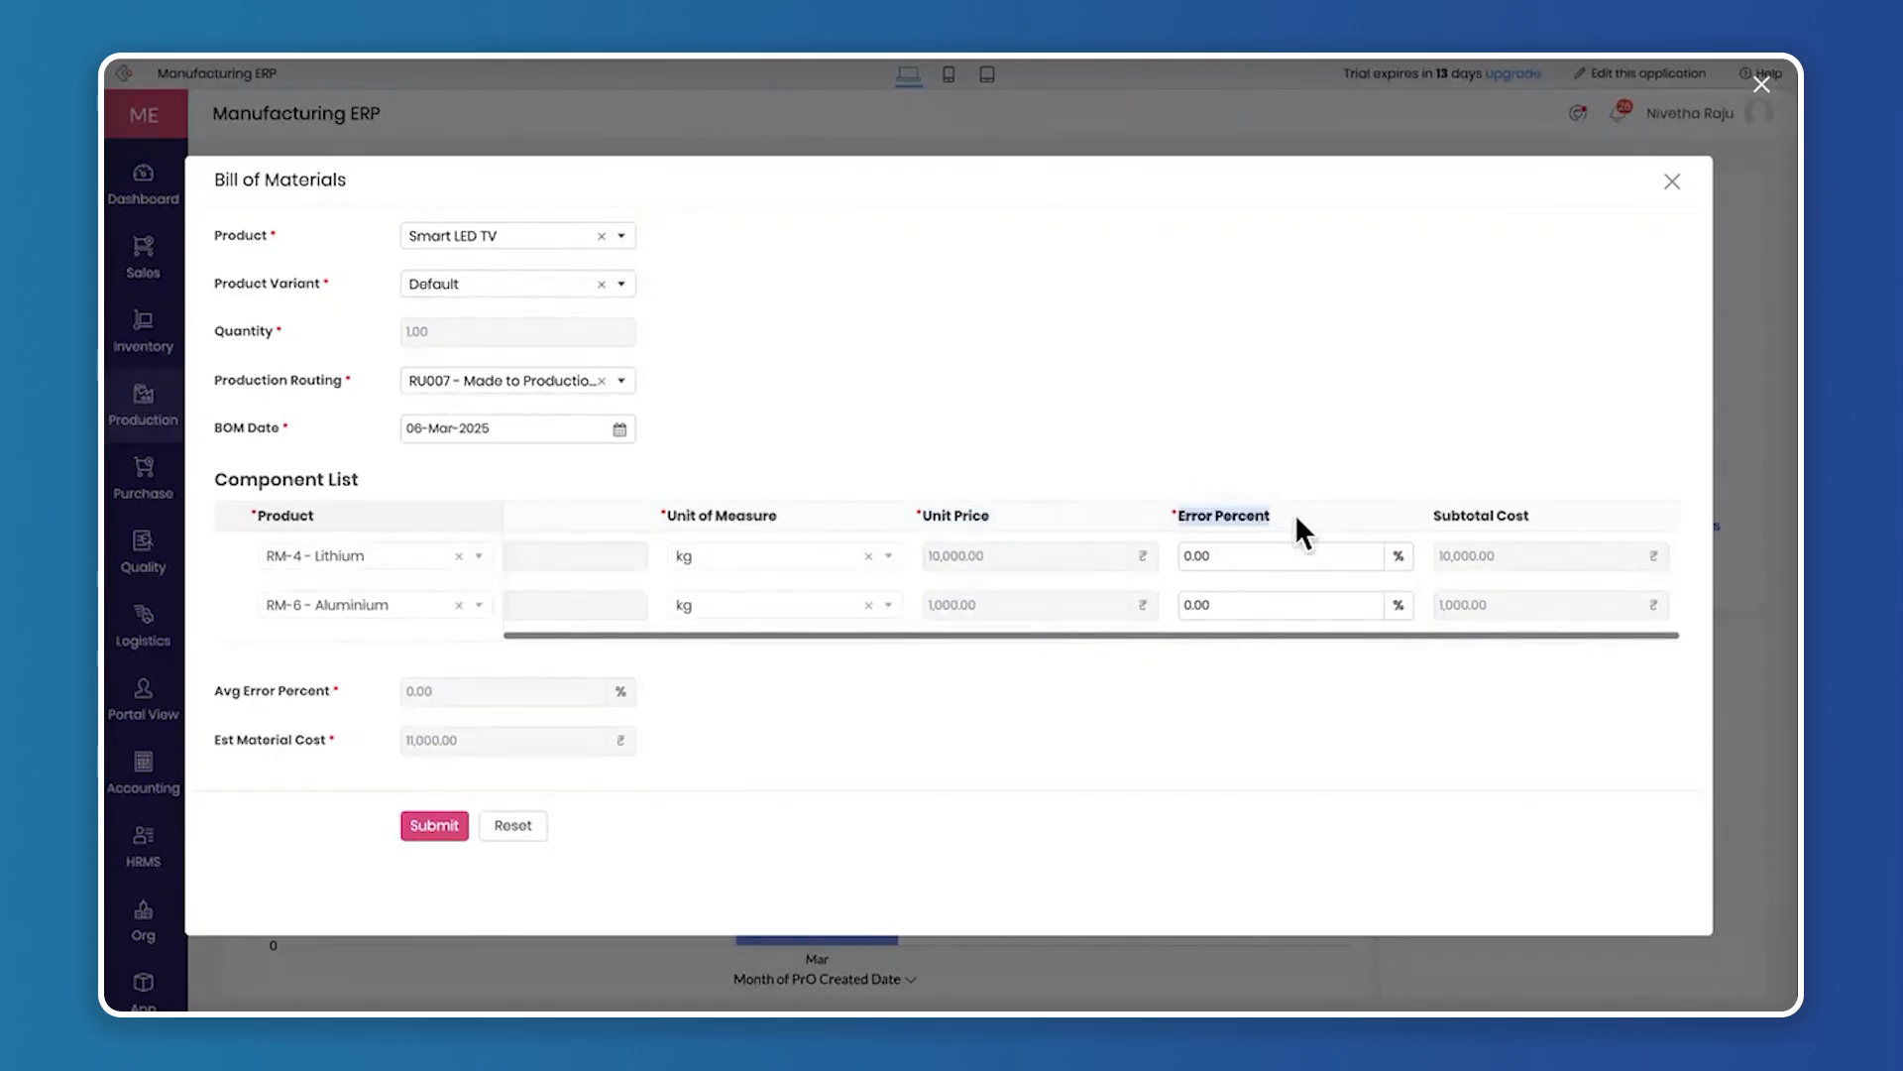
left_click_drag(716, 513, 843, 579)
left_click(1204, 520)
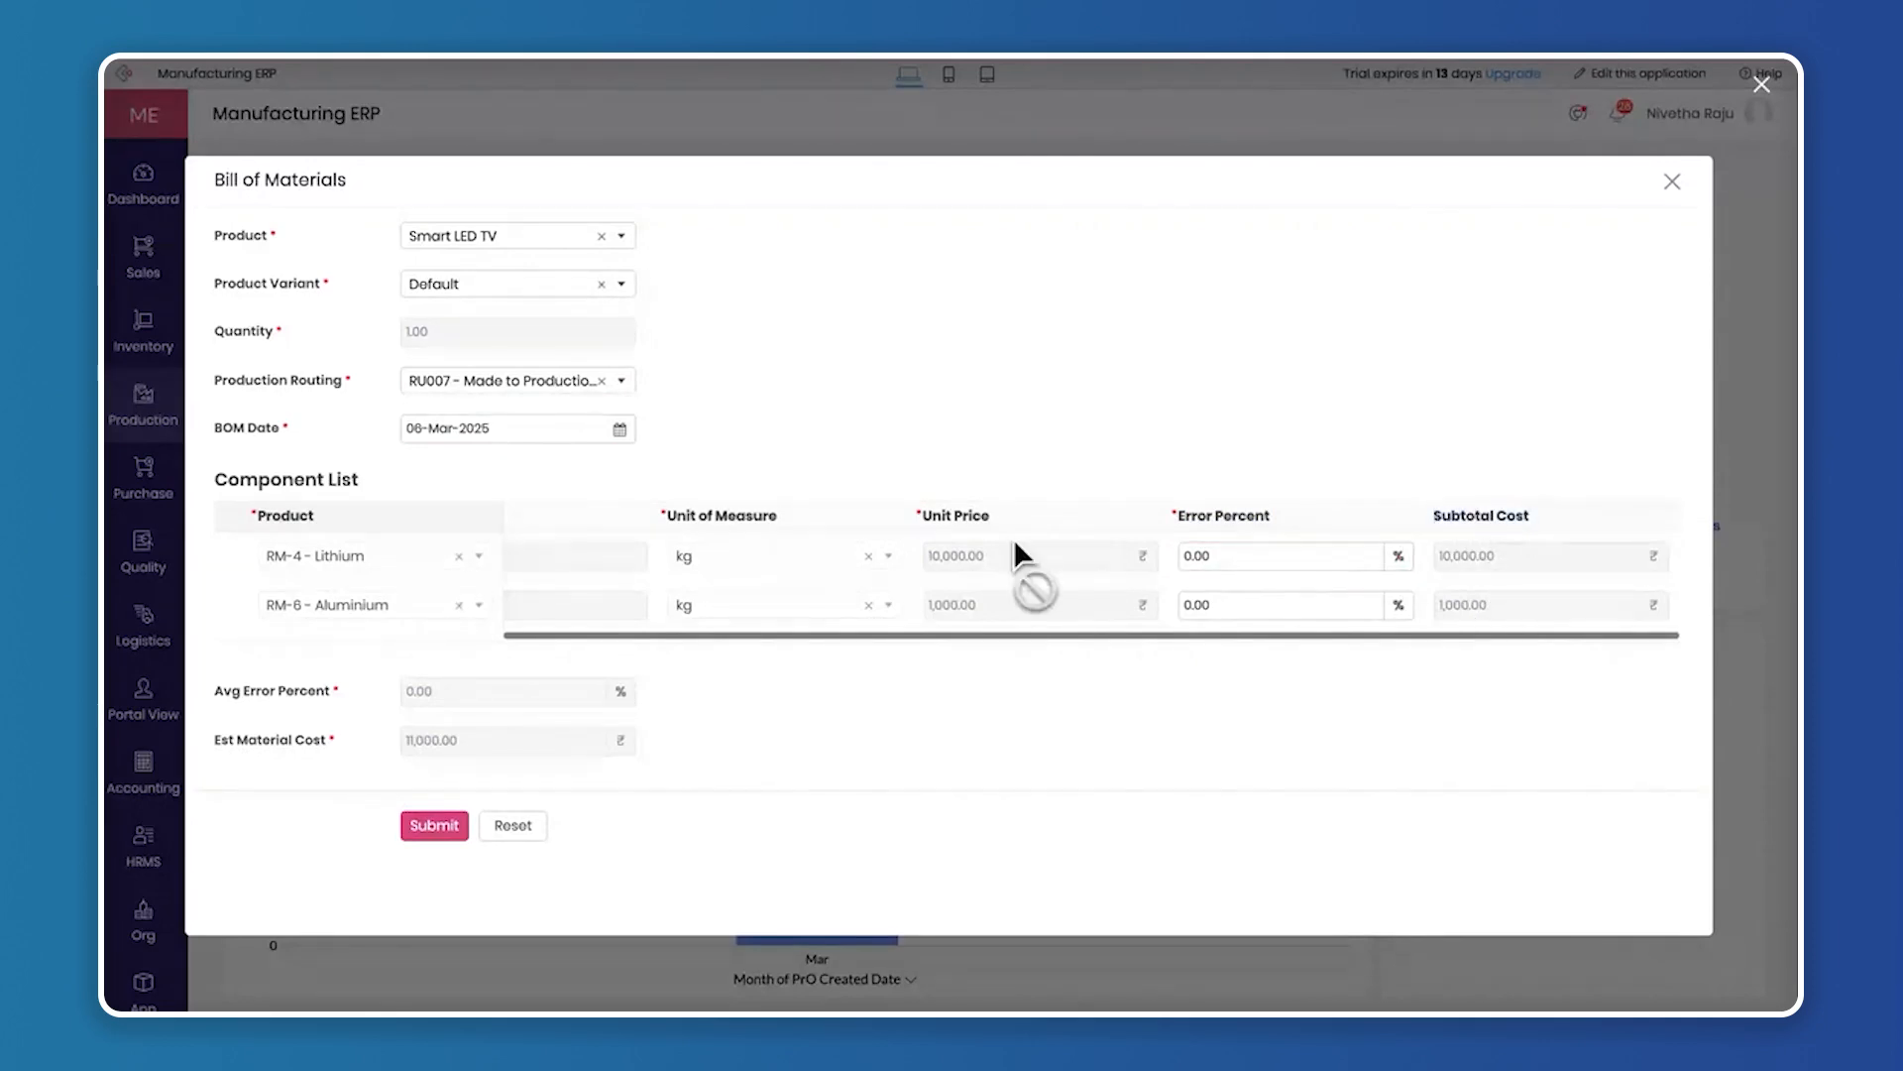
scroll(1013, 538, "left", 5)
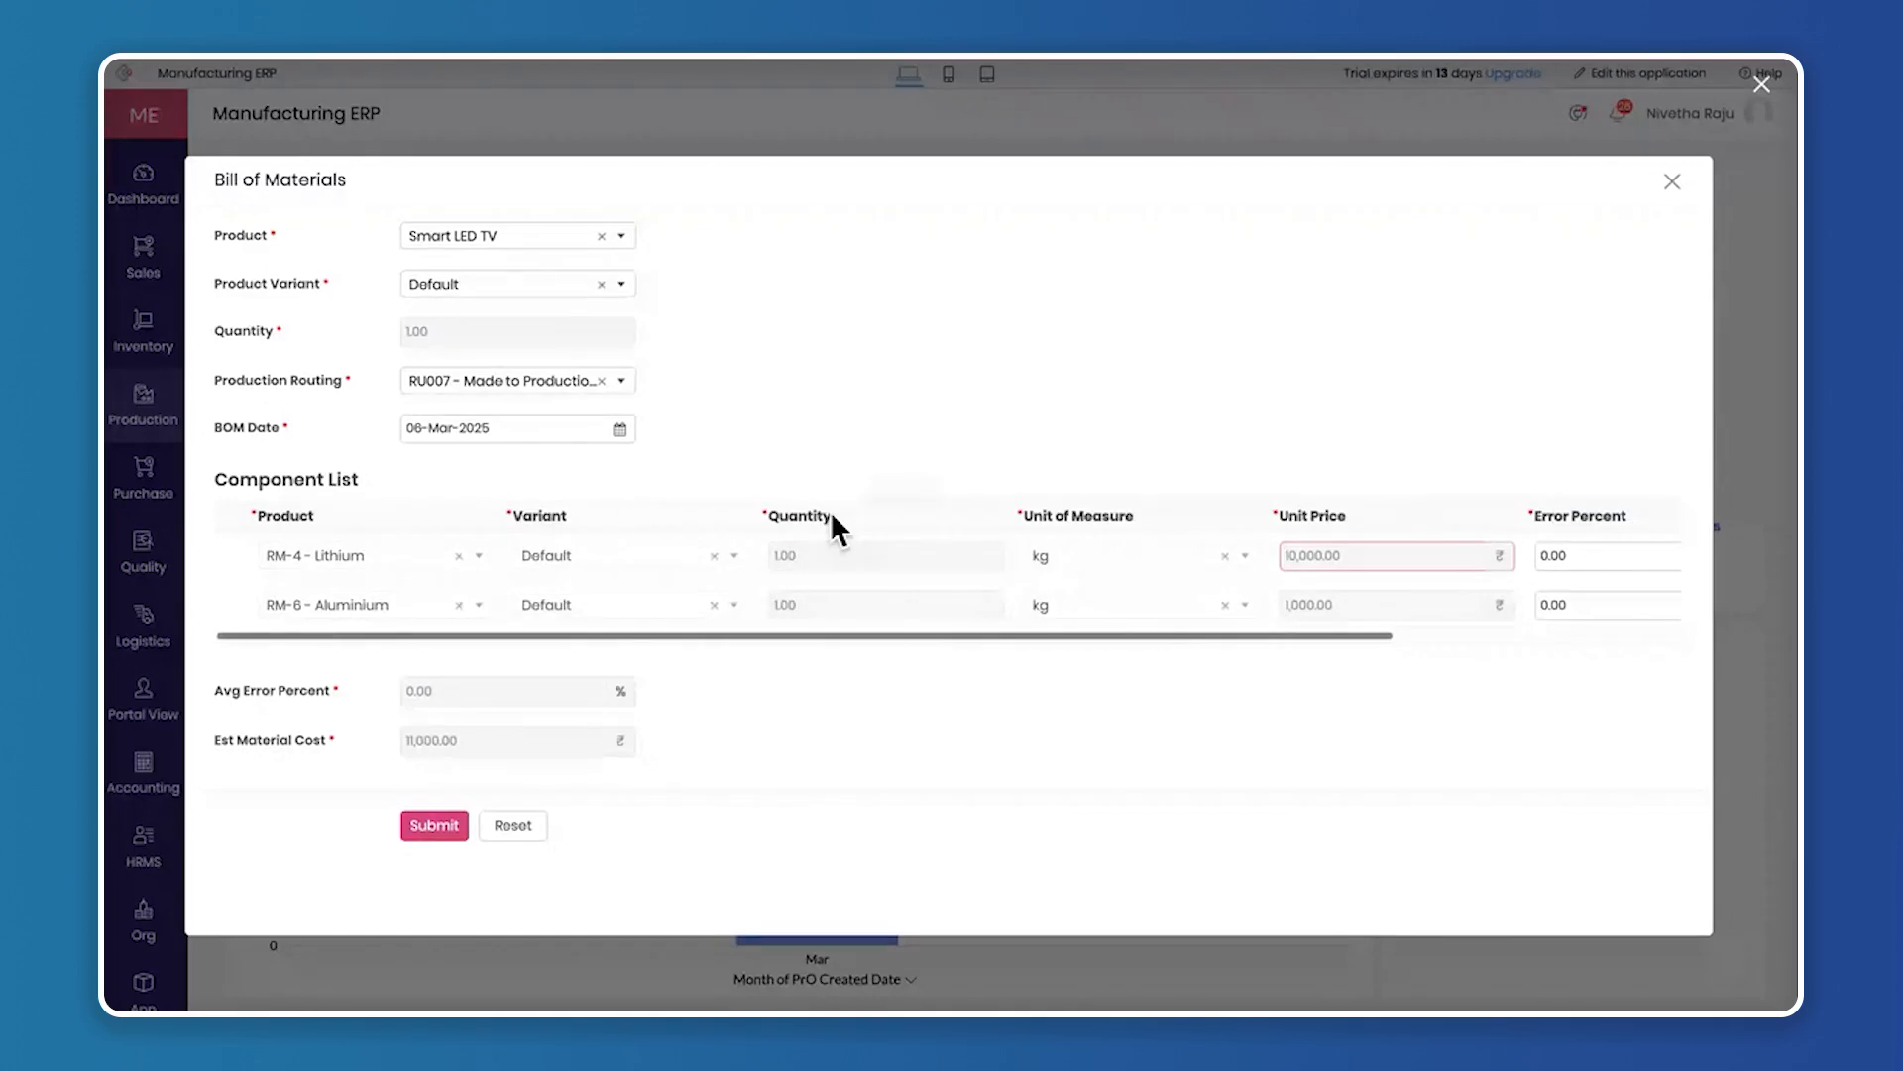
scroll(1253, 551, "right", 5)
scroll(1190, 565, "left", 5)
scroll(1120, 580, "right", 1)
scroll(1131, 602, "right", 3)
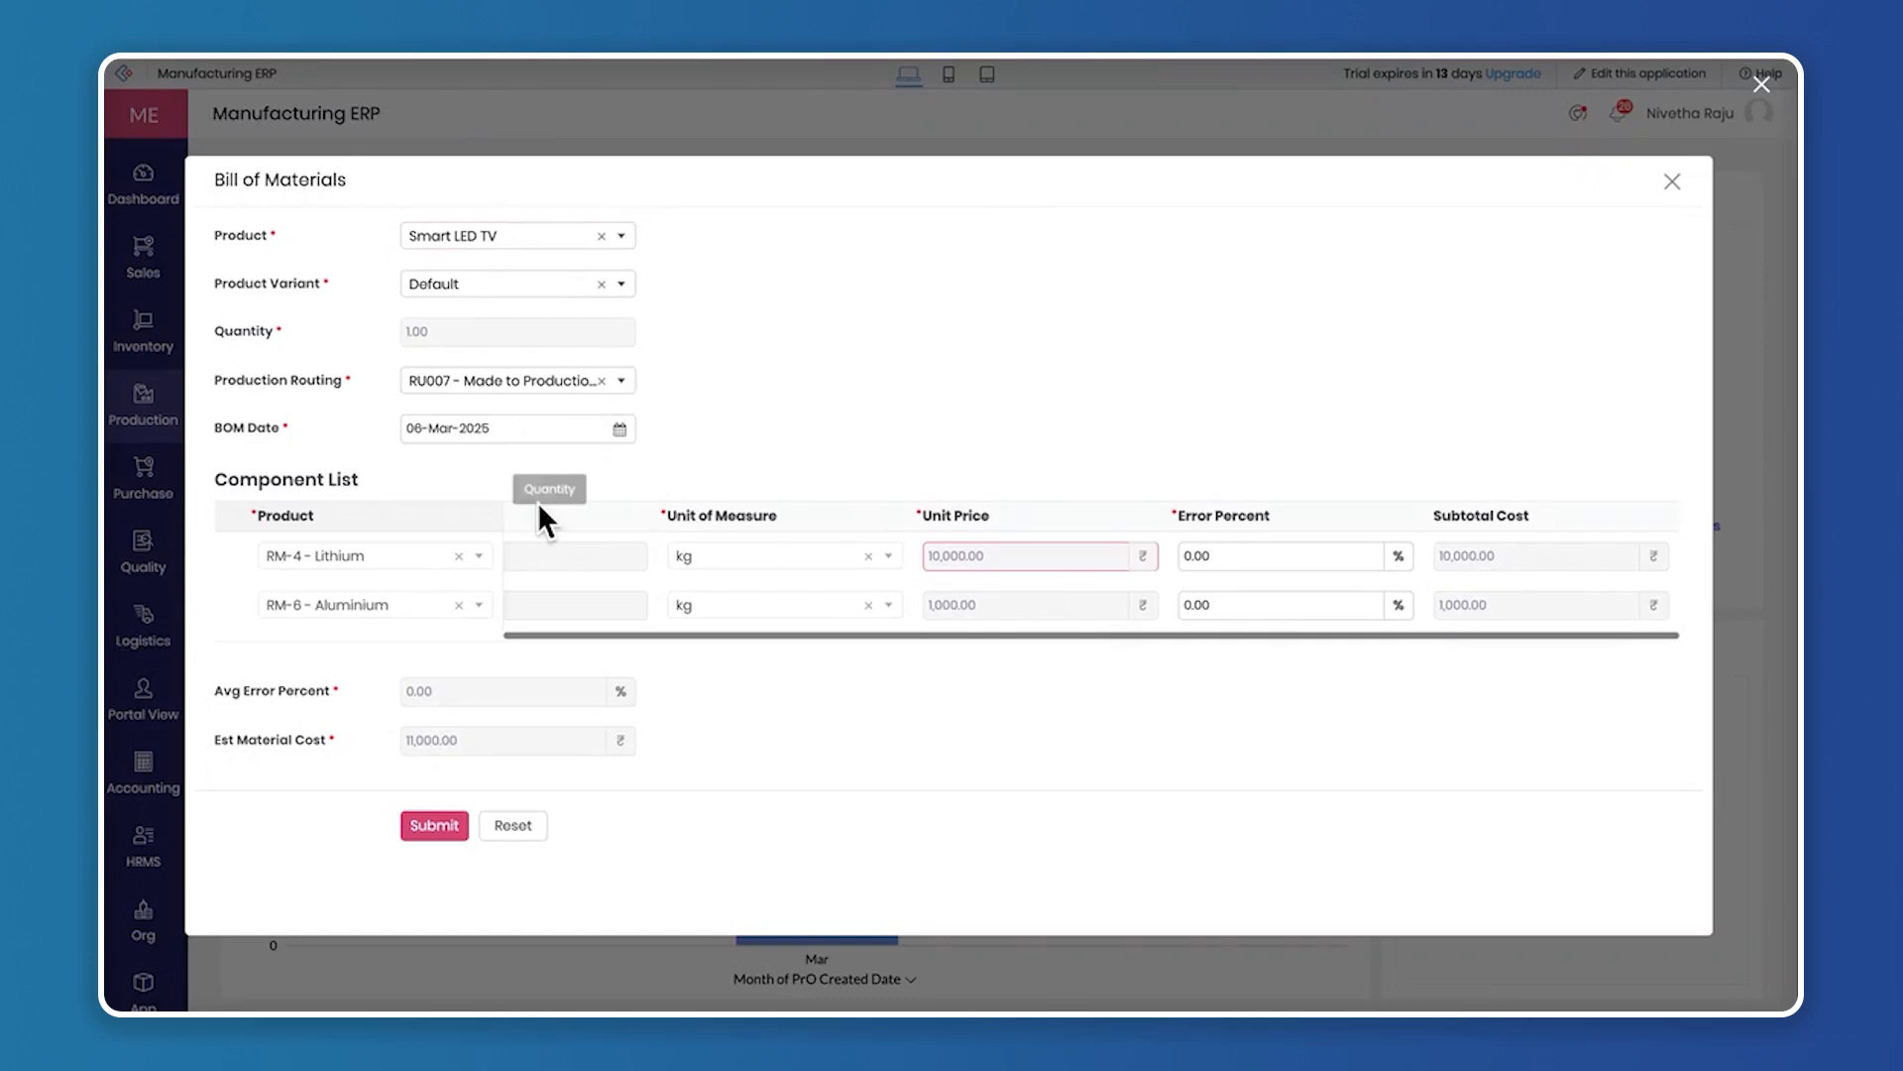
Submit the Smart LED TV bill of materials, dismiss the browser's notification request and close the list
left_click(444, 824)
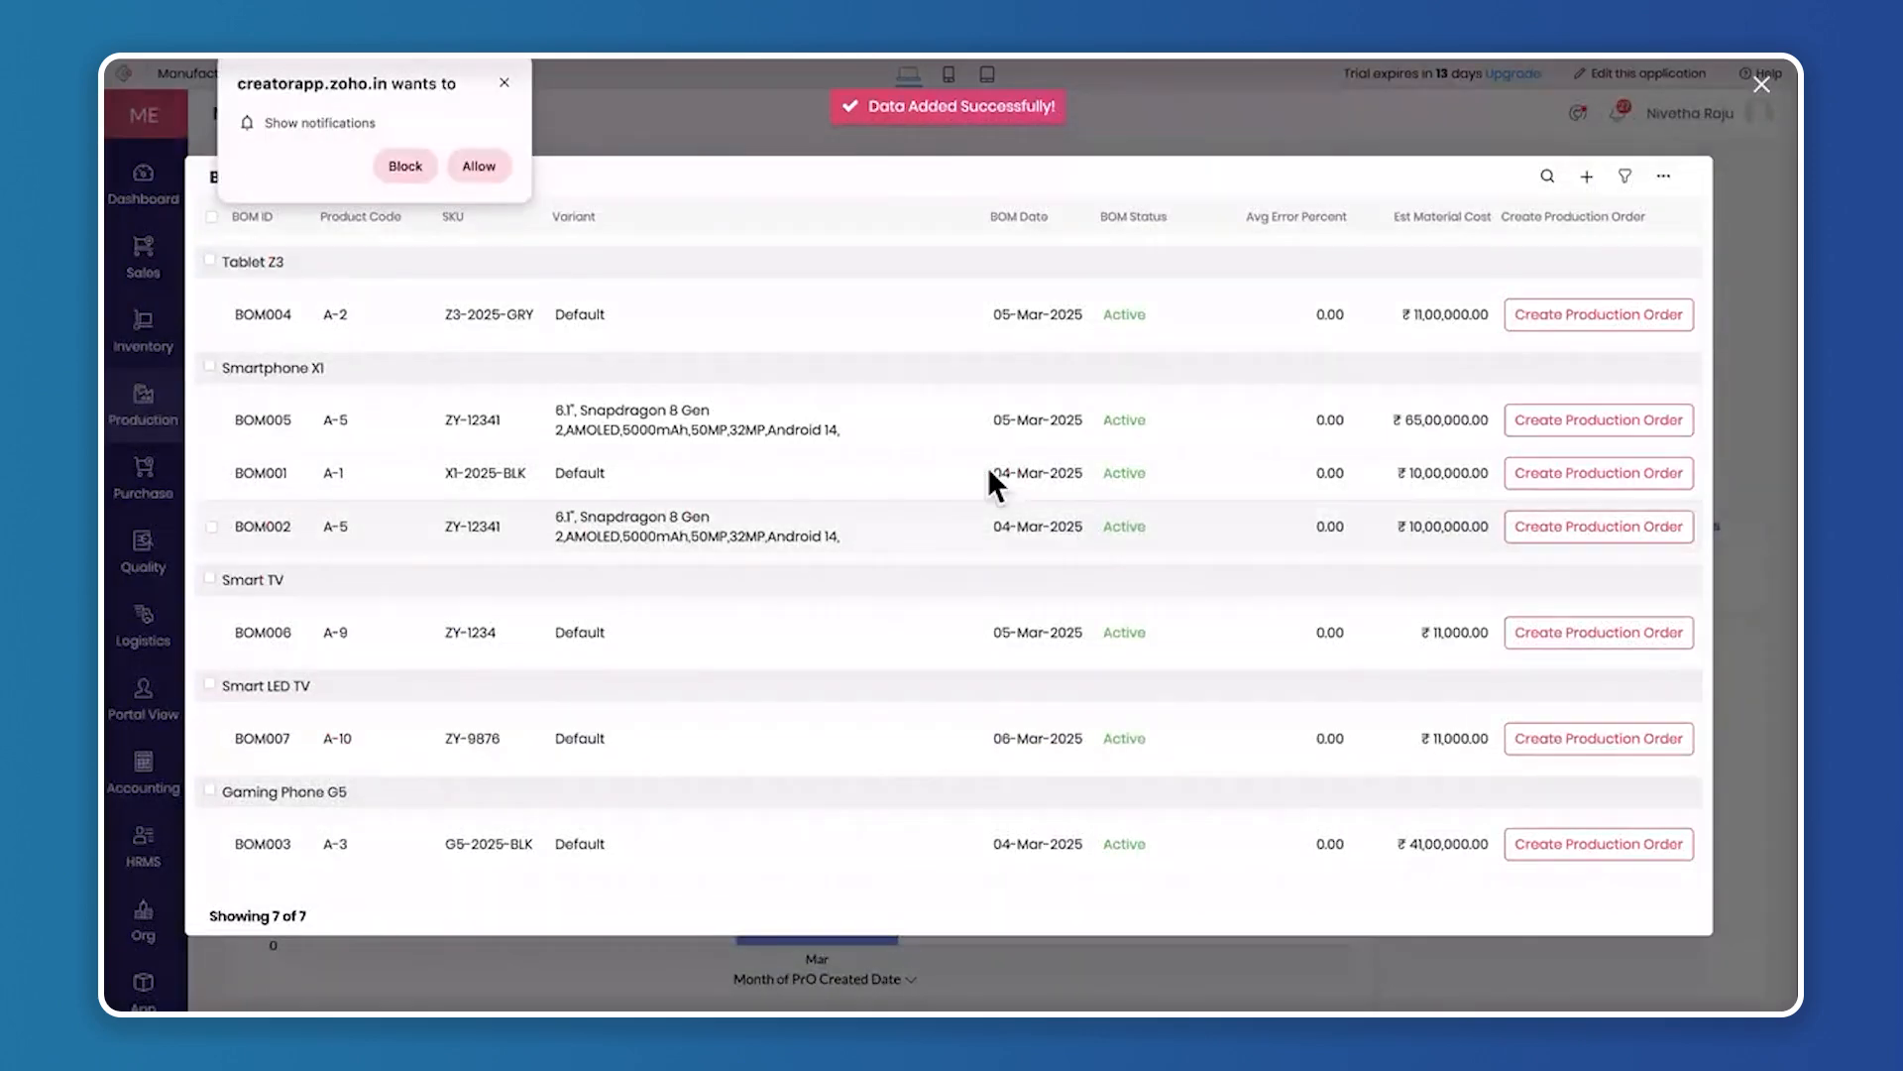
left_click(503, 84)
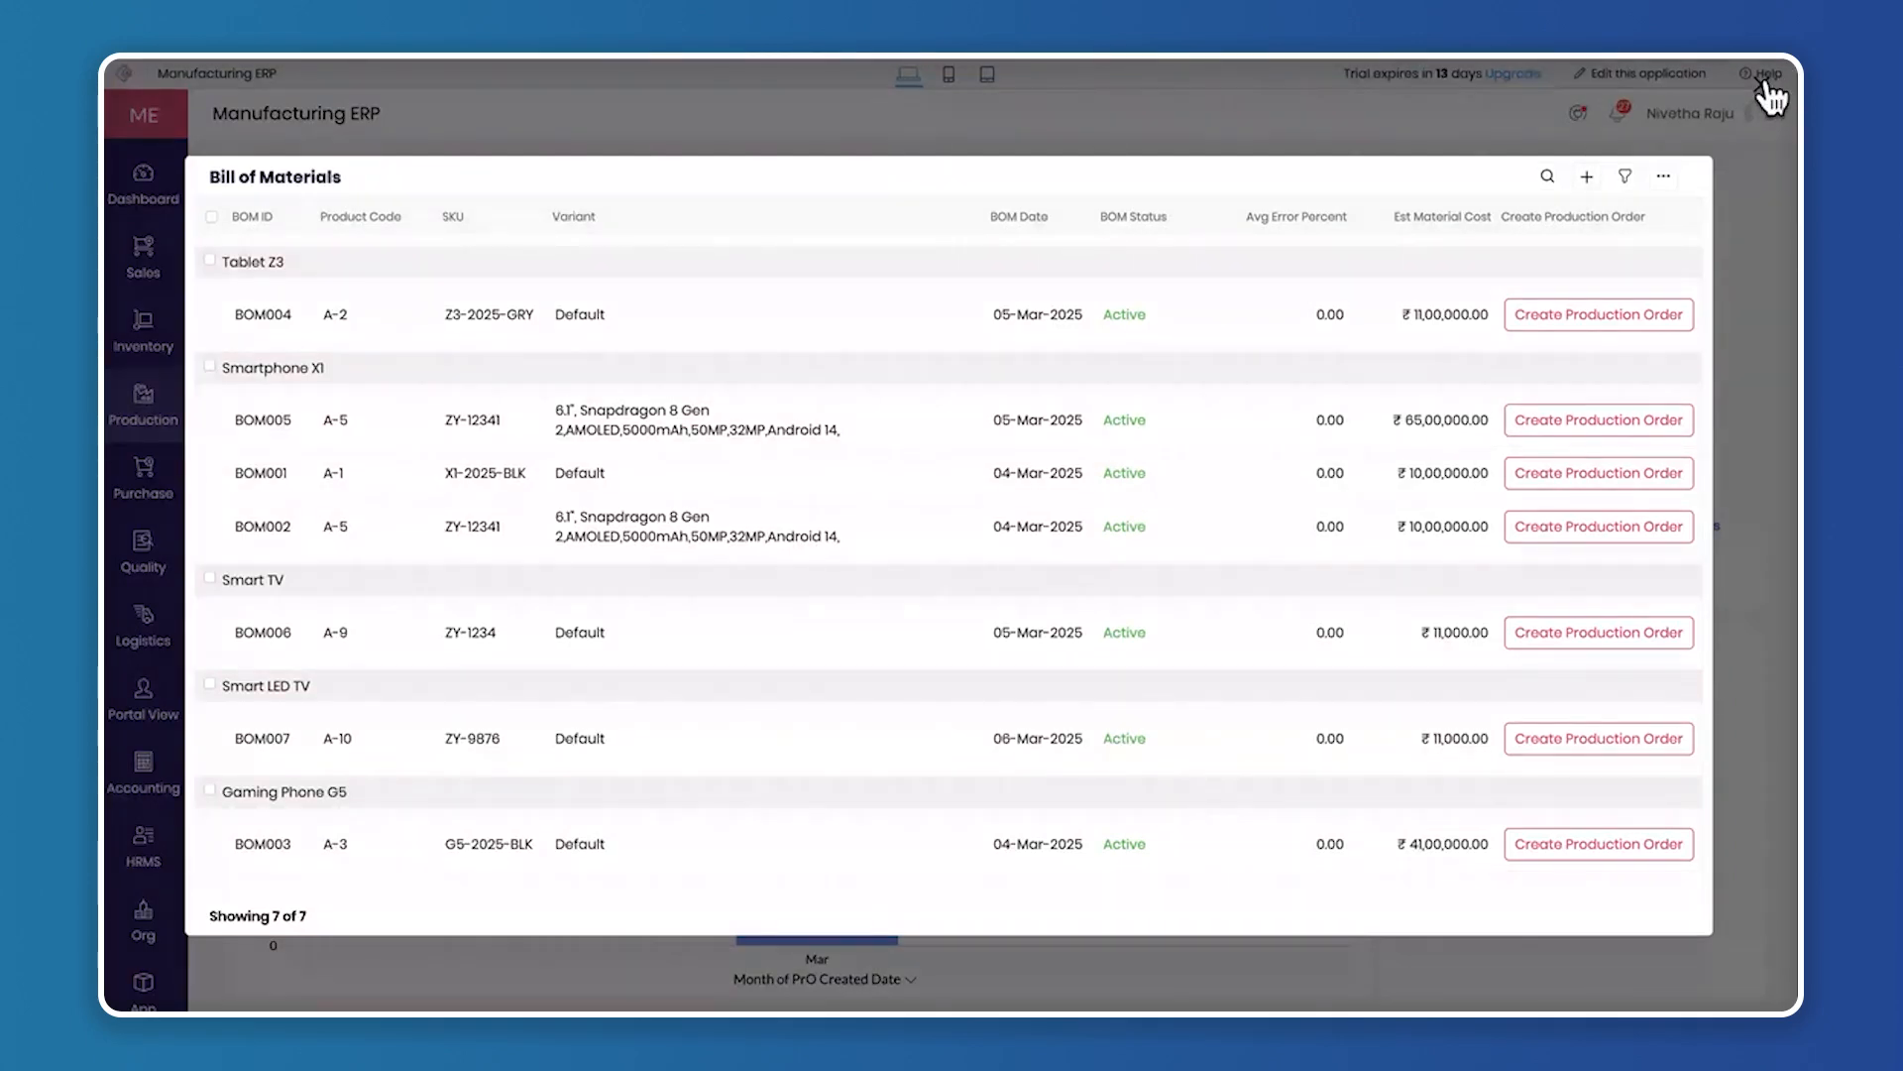
left_click(1763, 85)
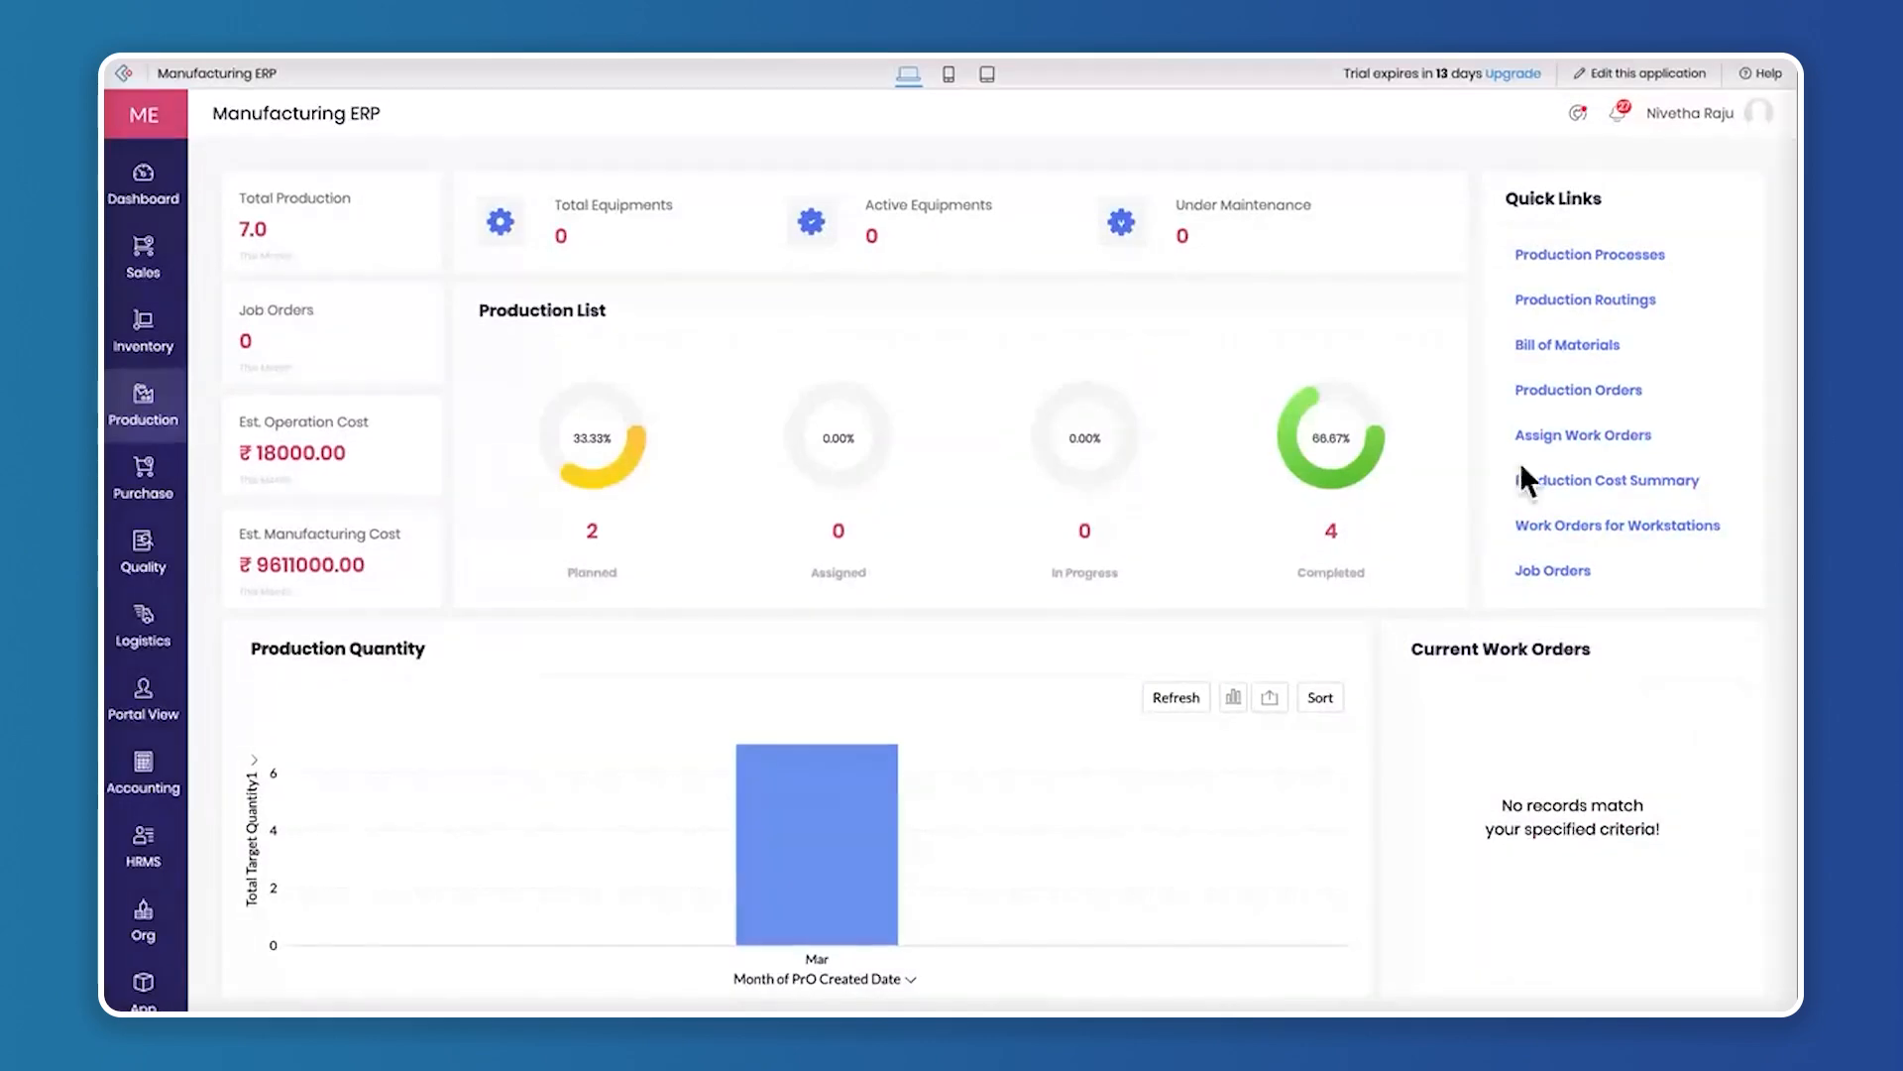
Look over the Bill of Materials list once more and return to the production overview
left_click(1586, 345)
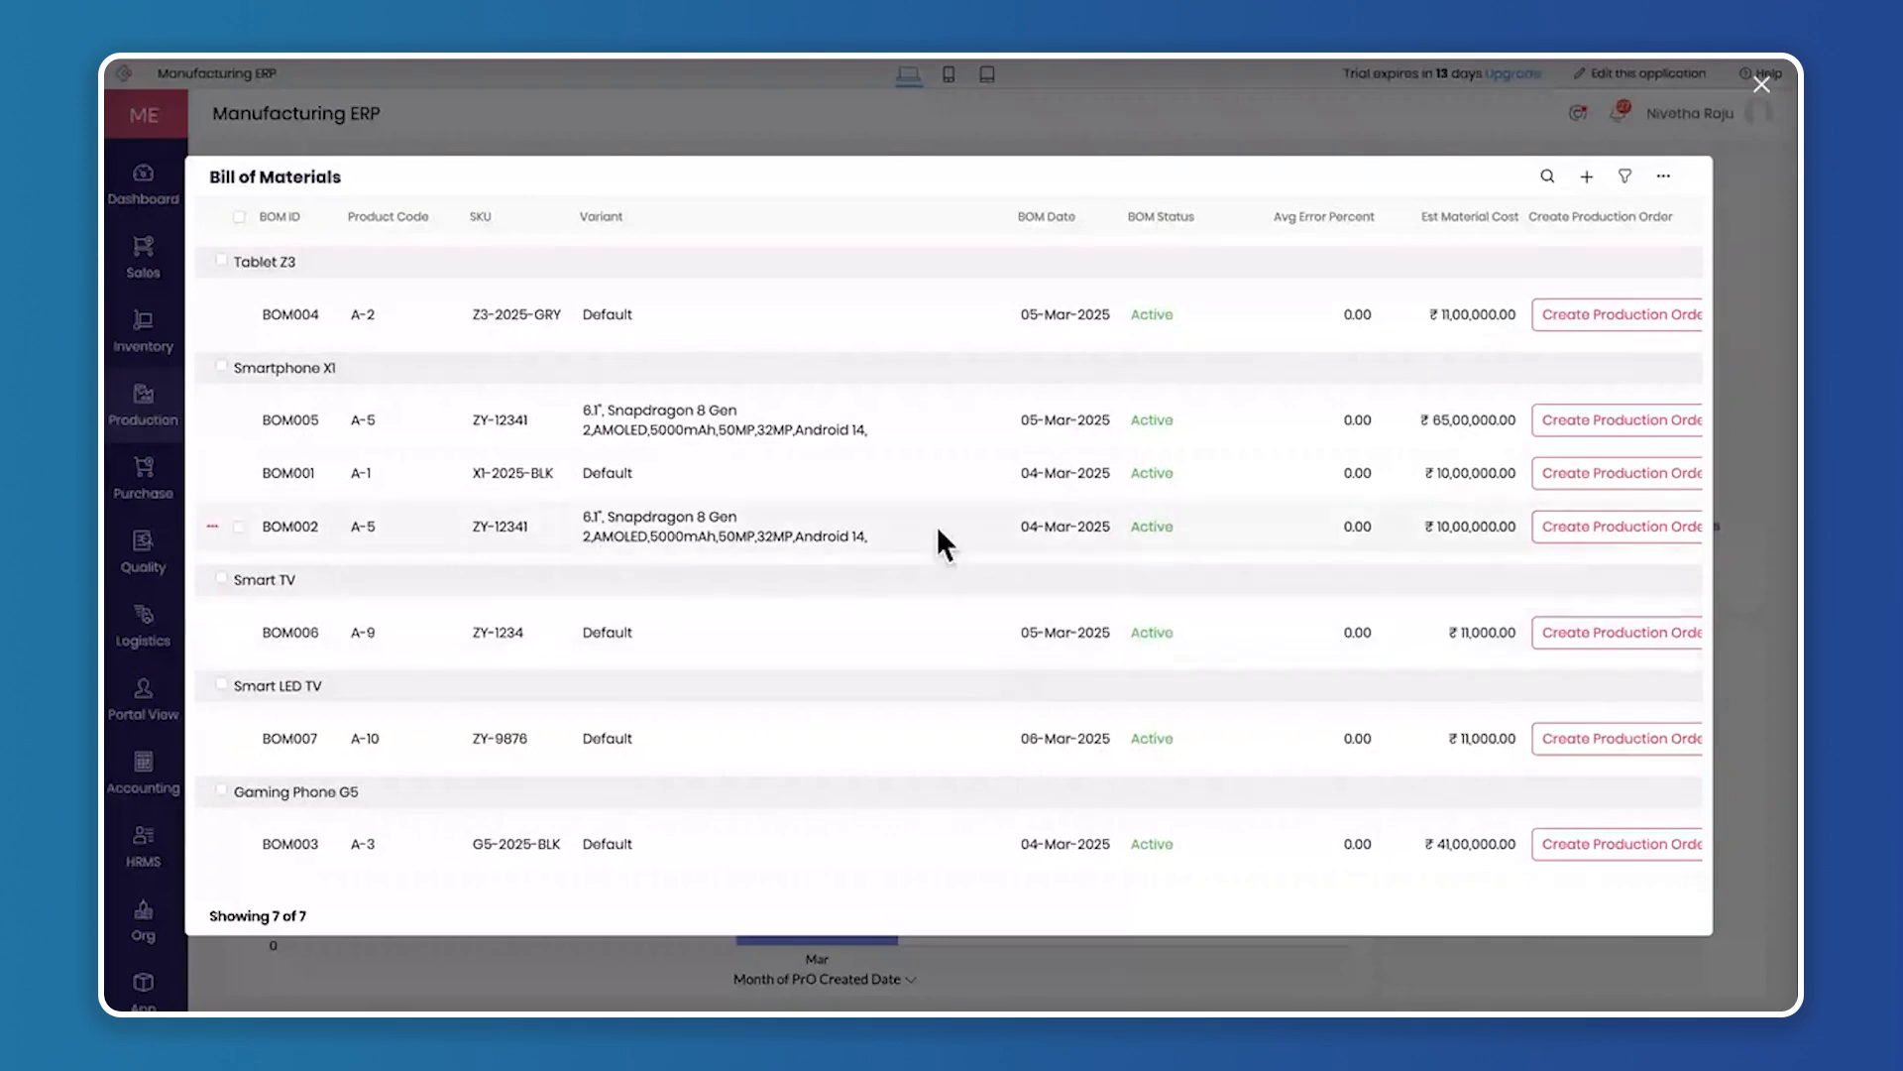
left_click(1763, 87)
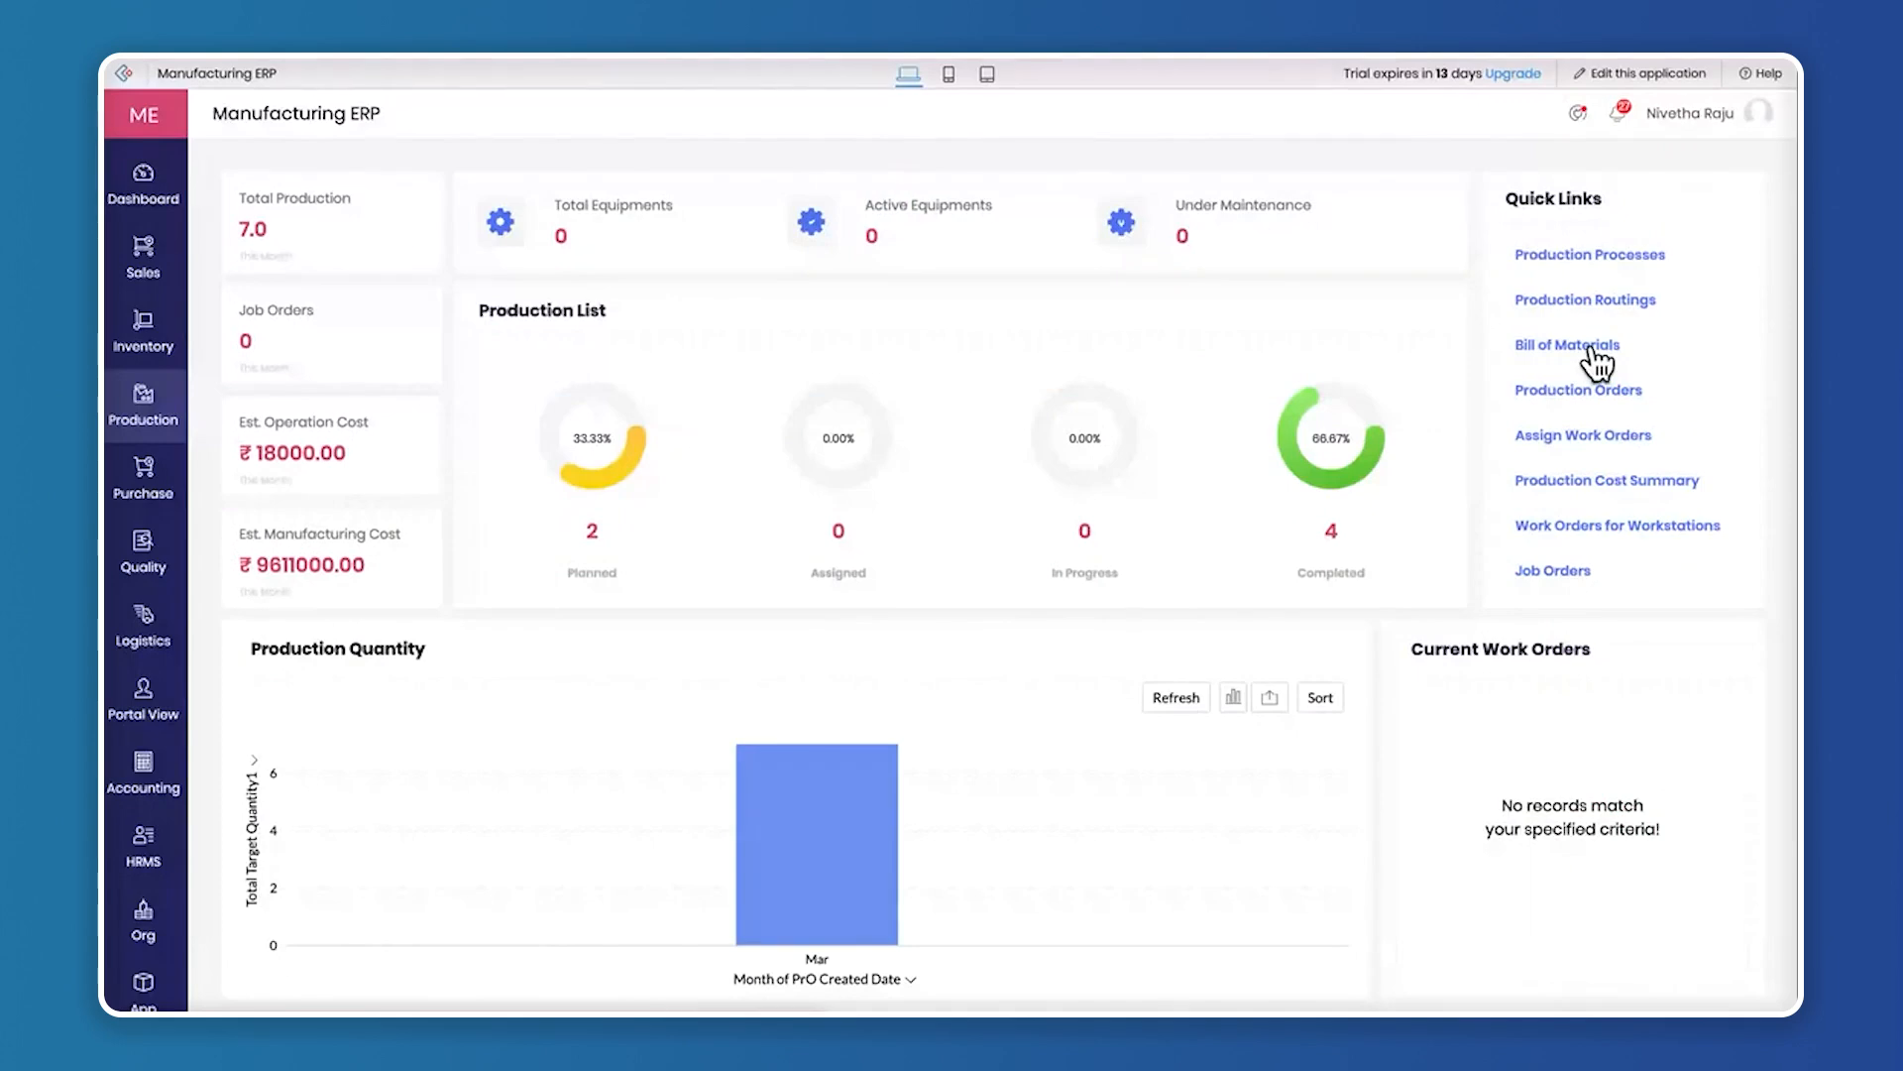
Look over the Production Orders list across all its columns and return to the production overview
mouse_move(1298, 1005)
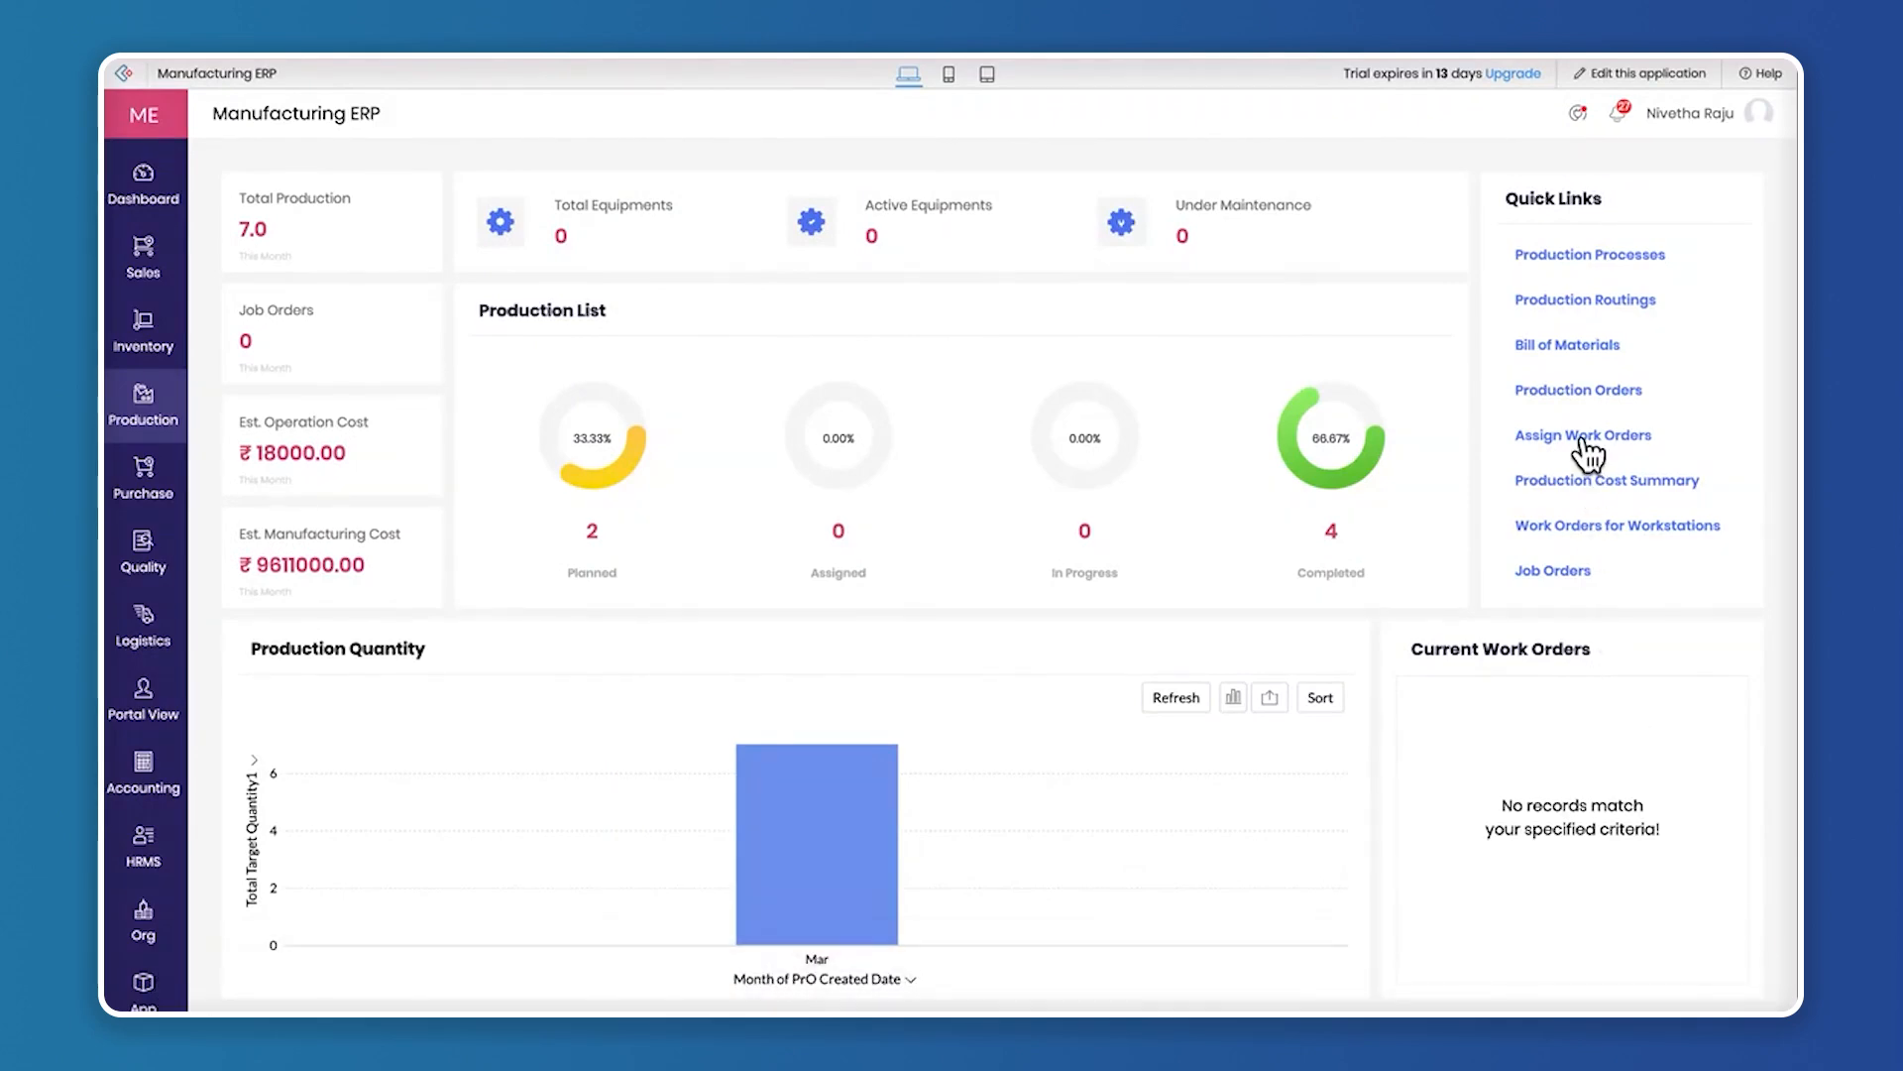
left_click(1590, 390)
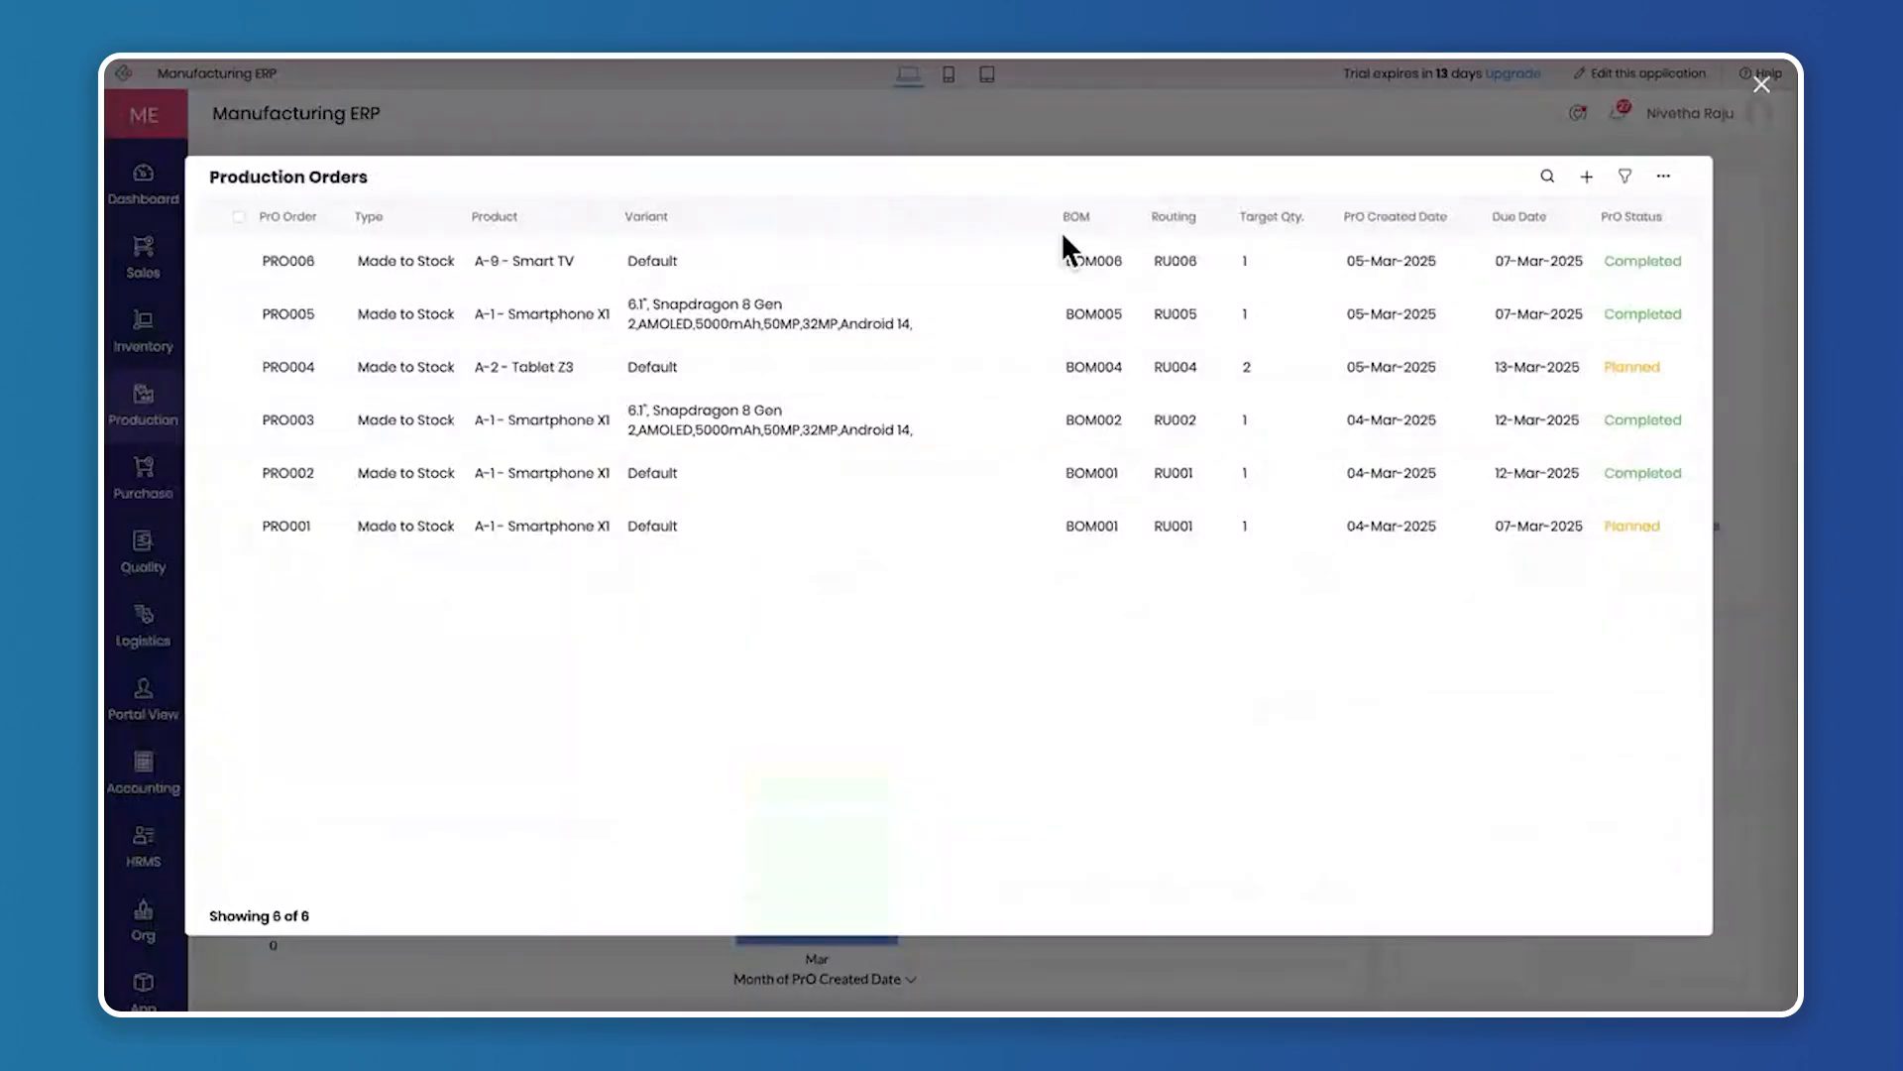
scroll(1586, 327, "right", 2)
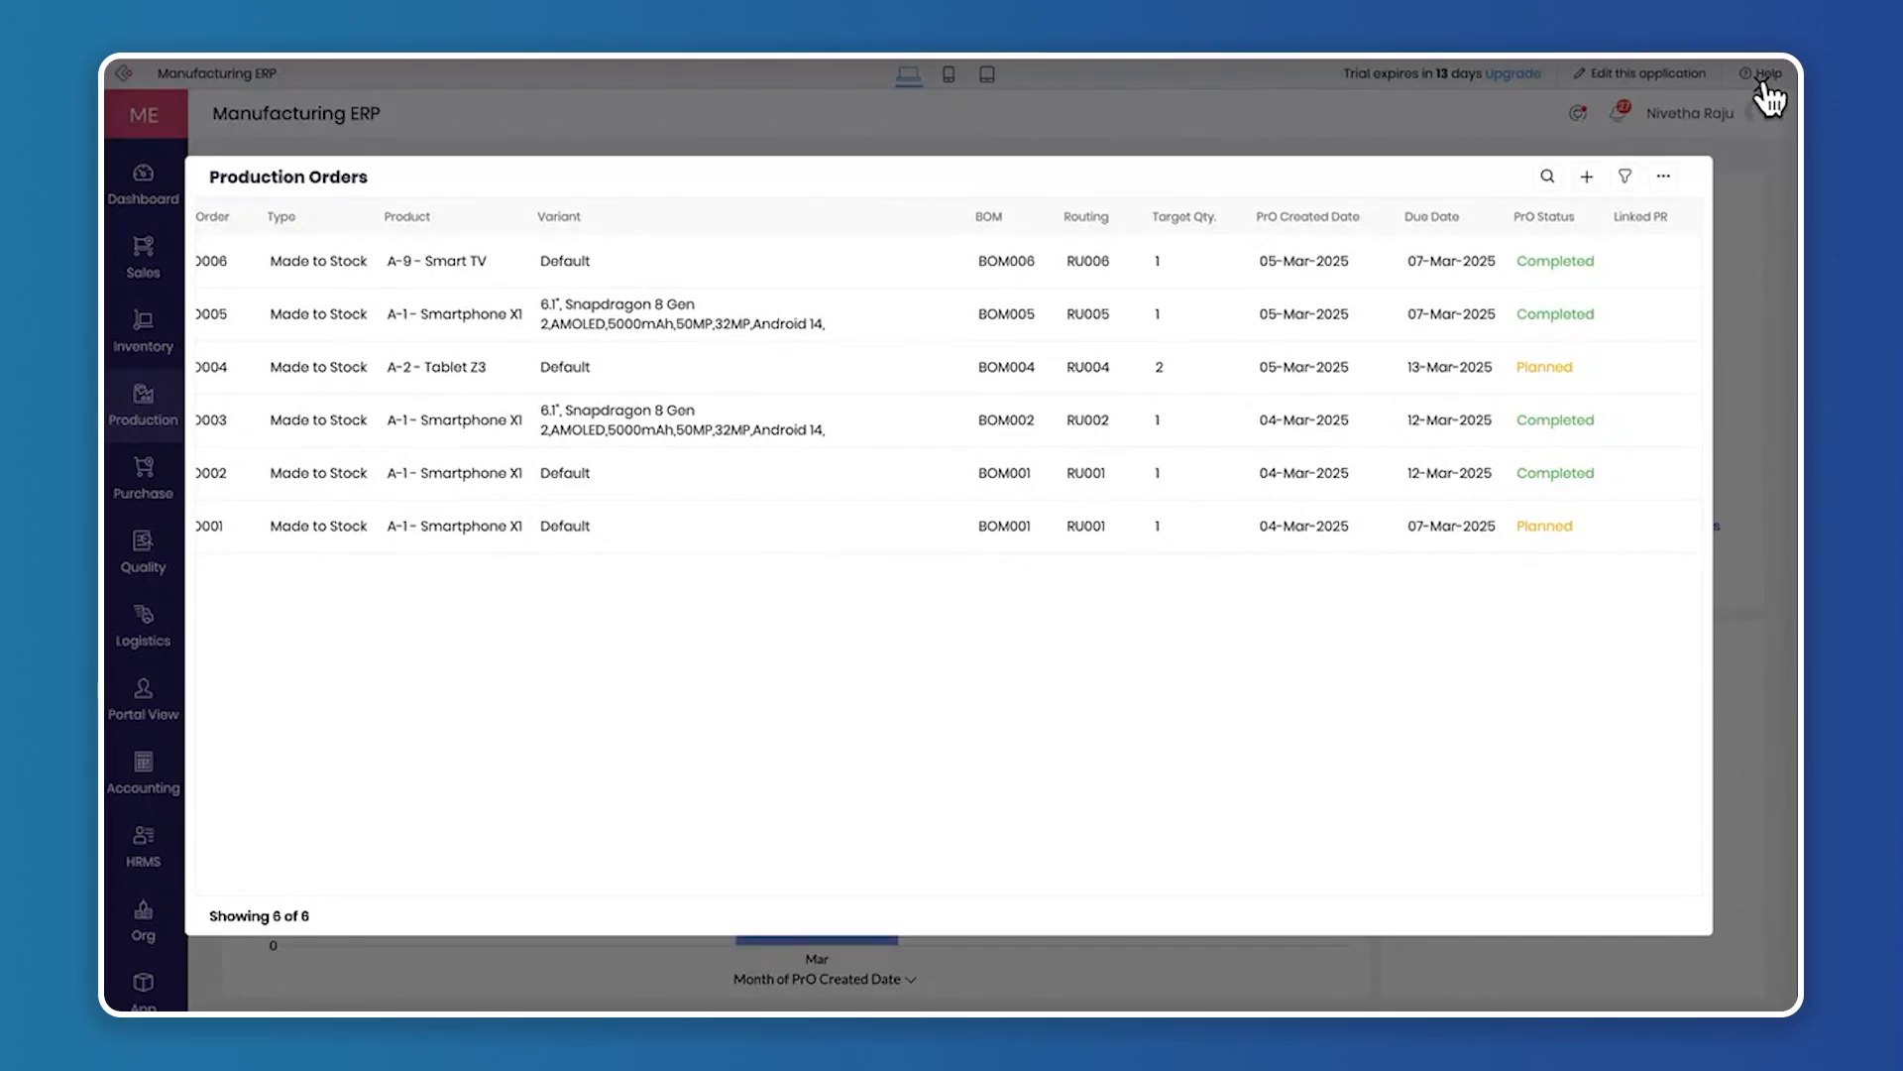
left_click(1768, 96)
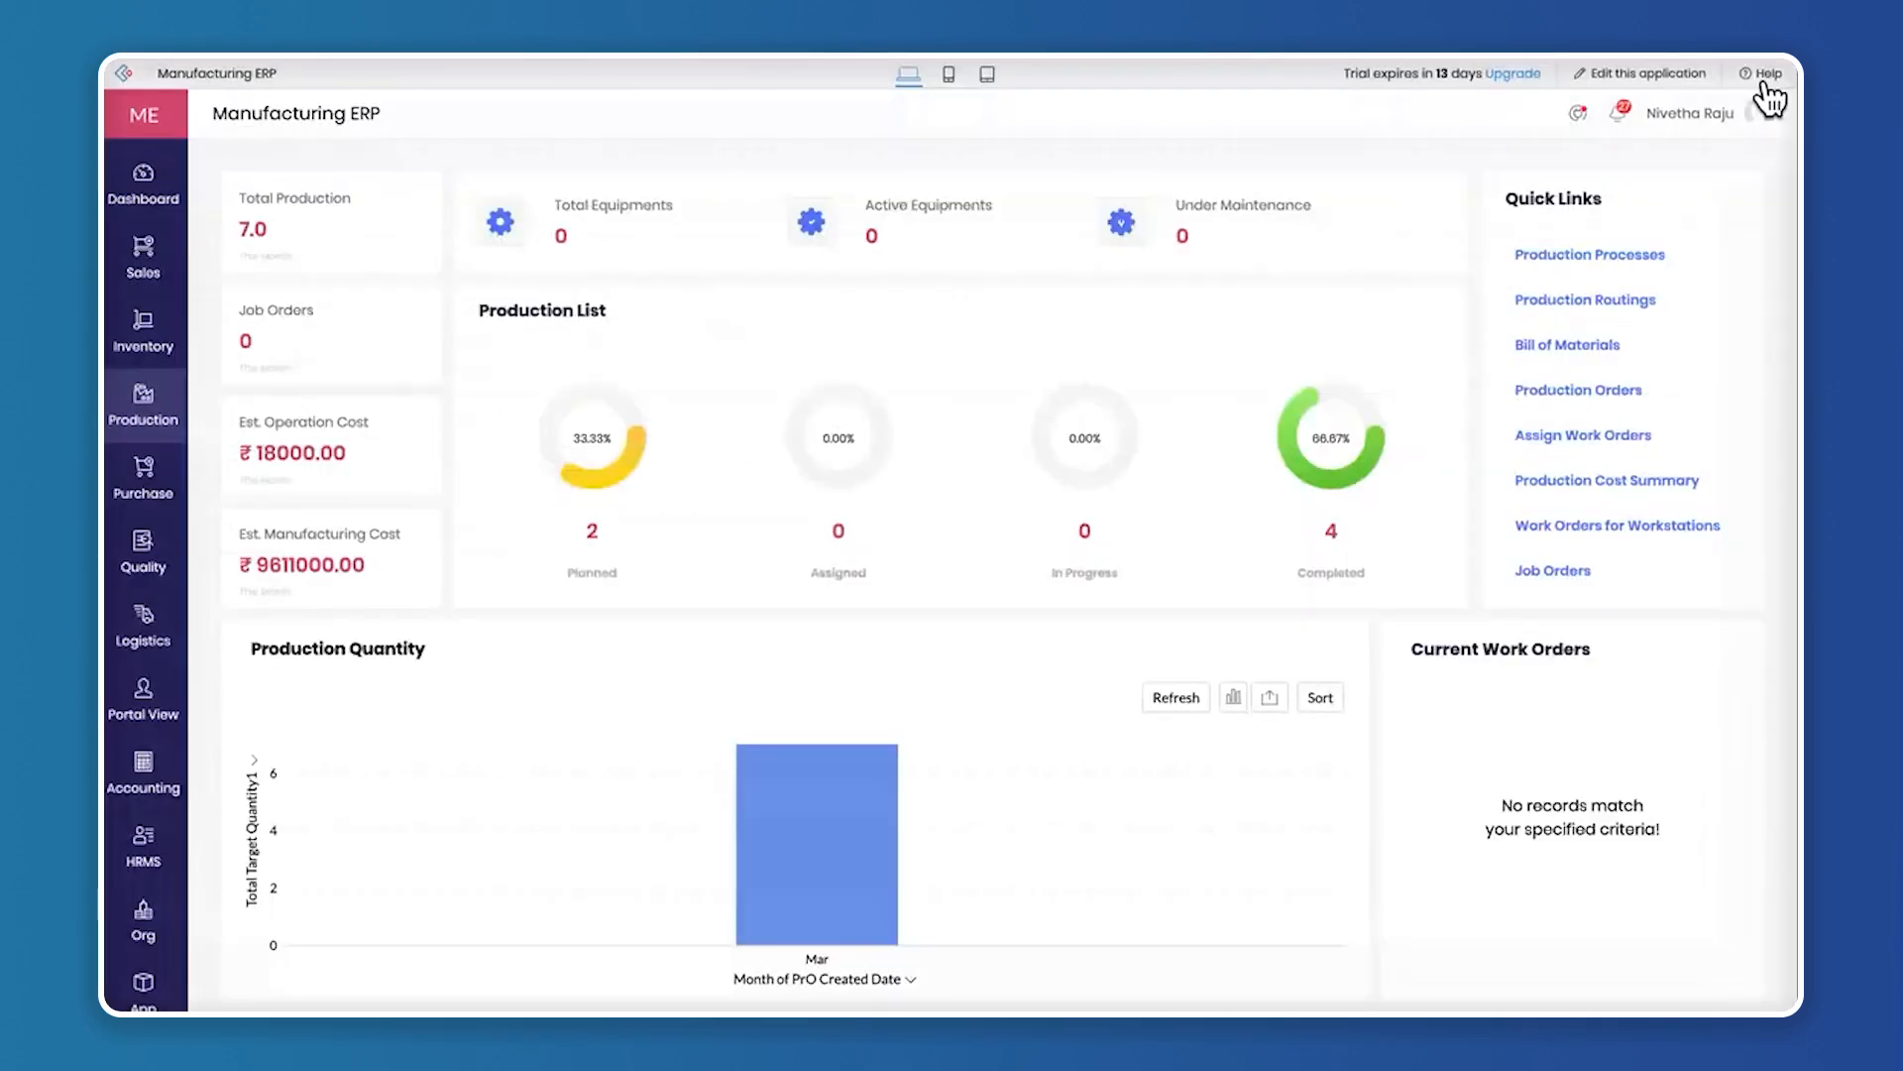
Start a production order for Smart LED TV from its BOM007 entry in the Bill of Materials list
left_click(1576, 347)
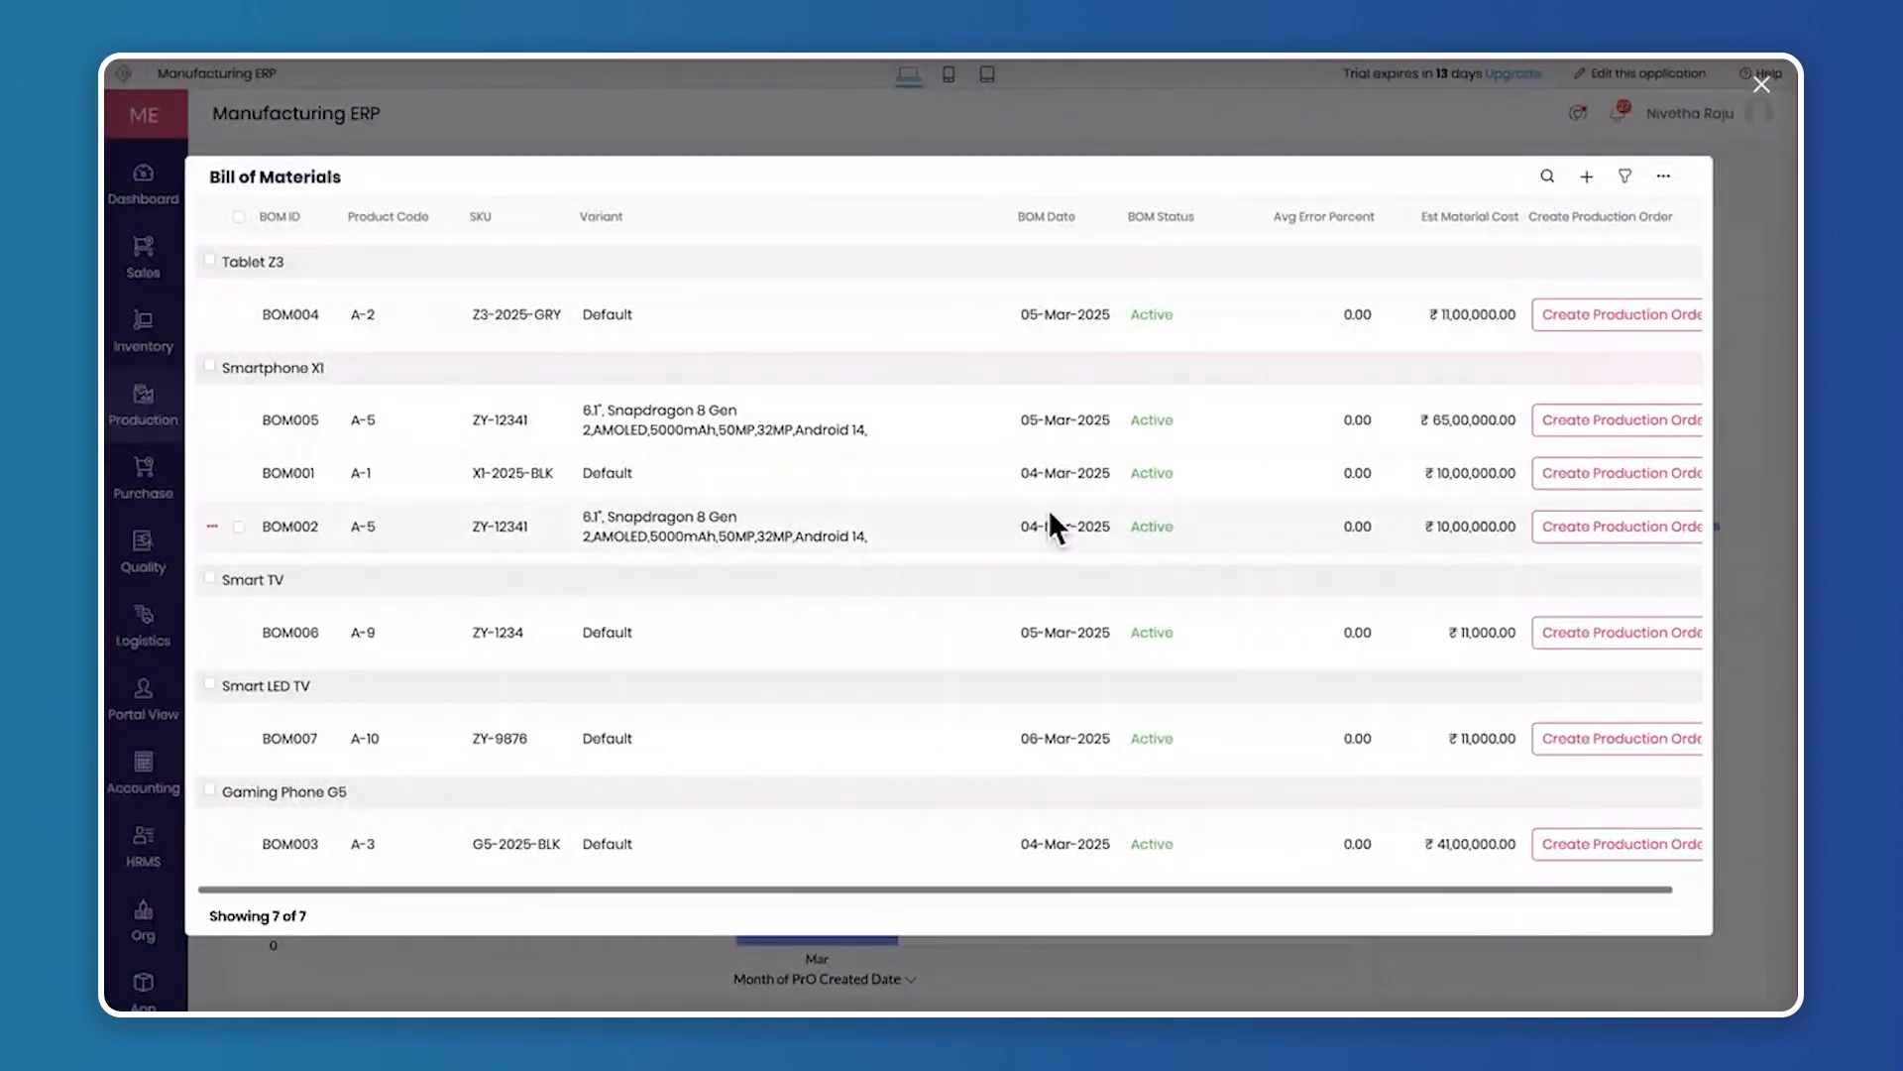
left_click(1530, 738)
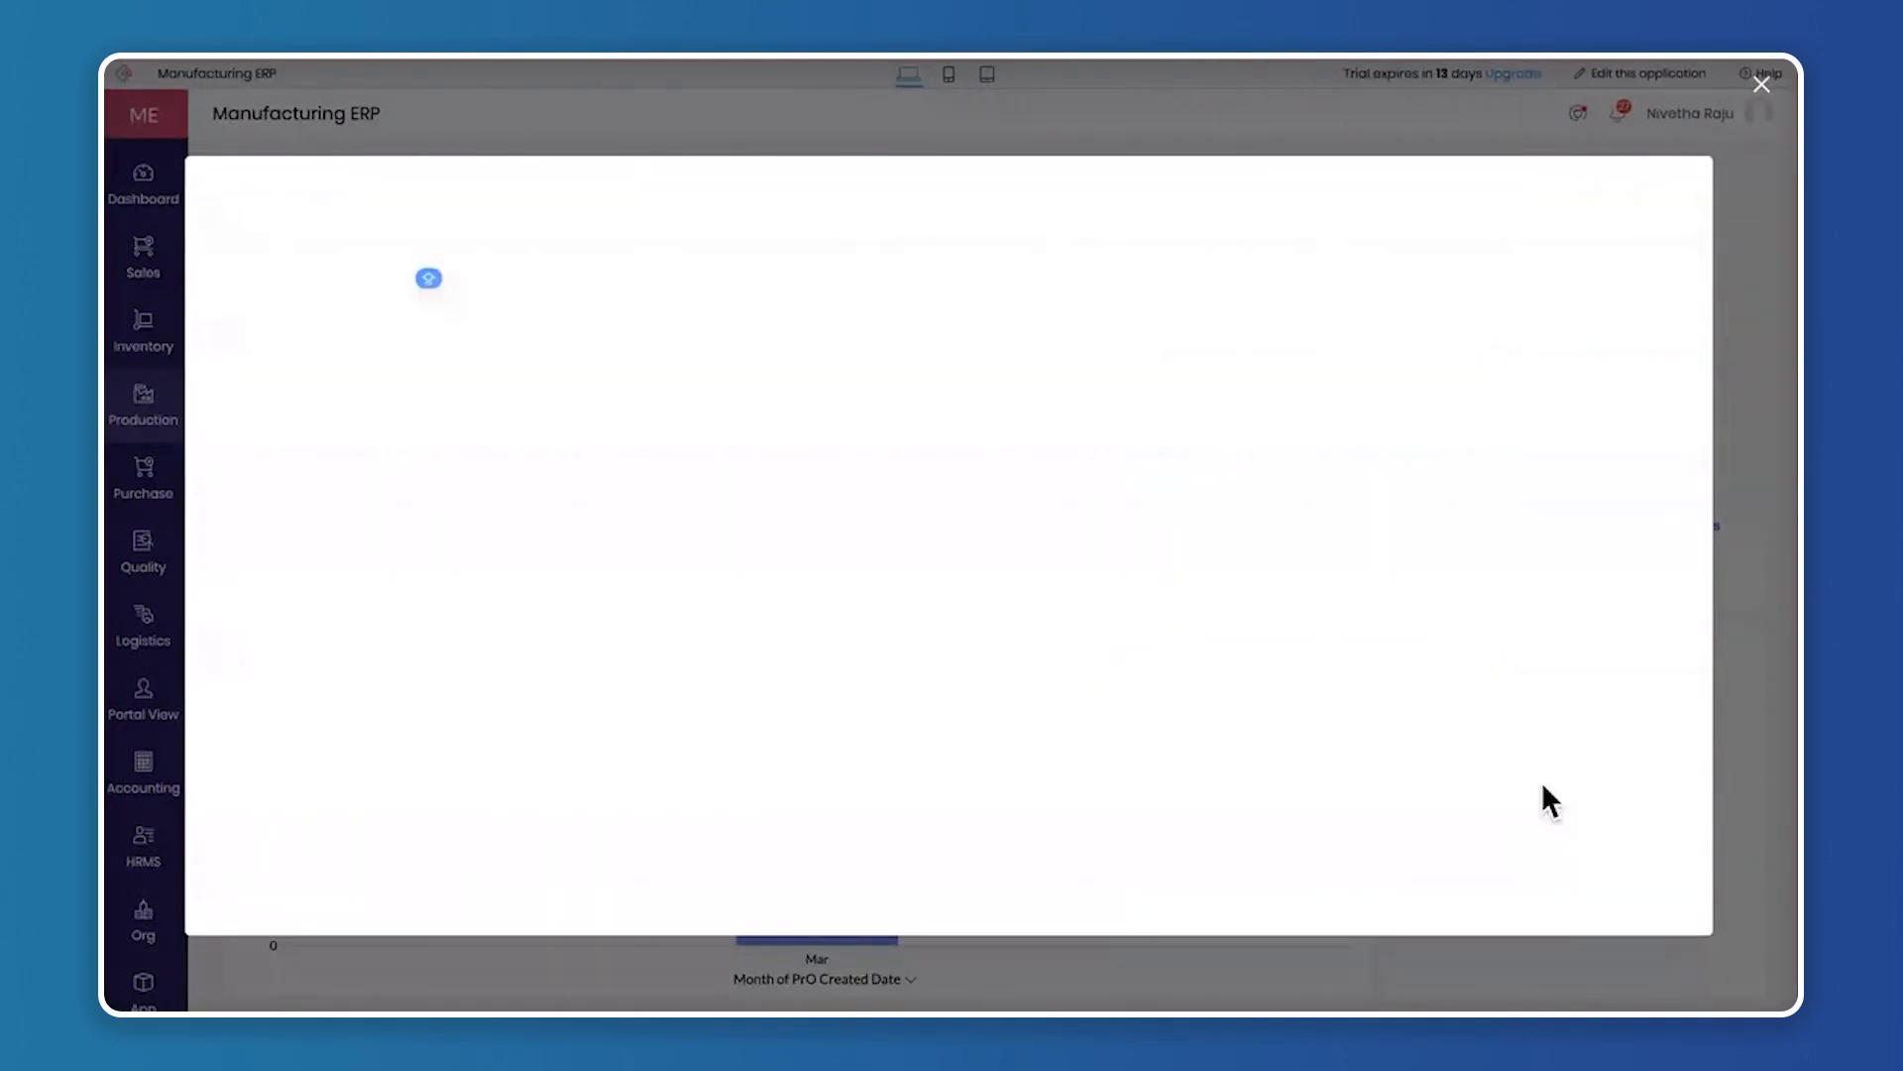
left_click(1761, 86)
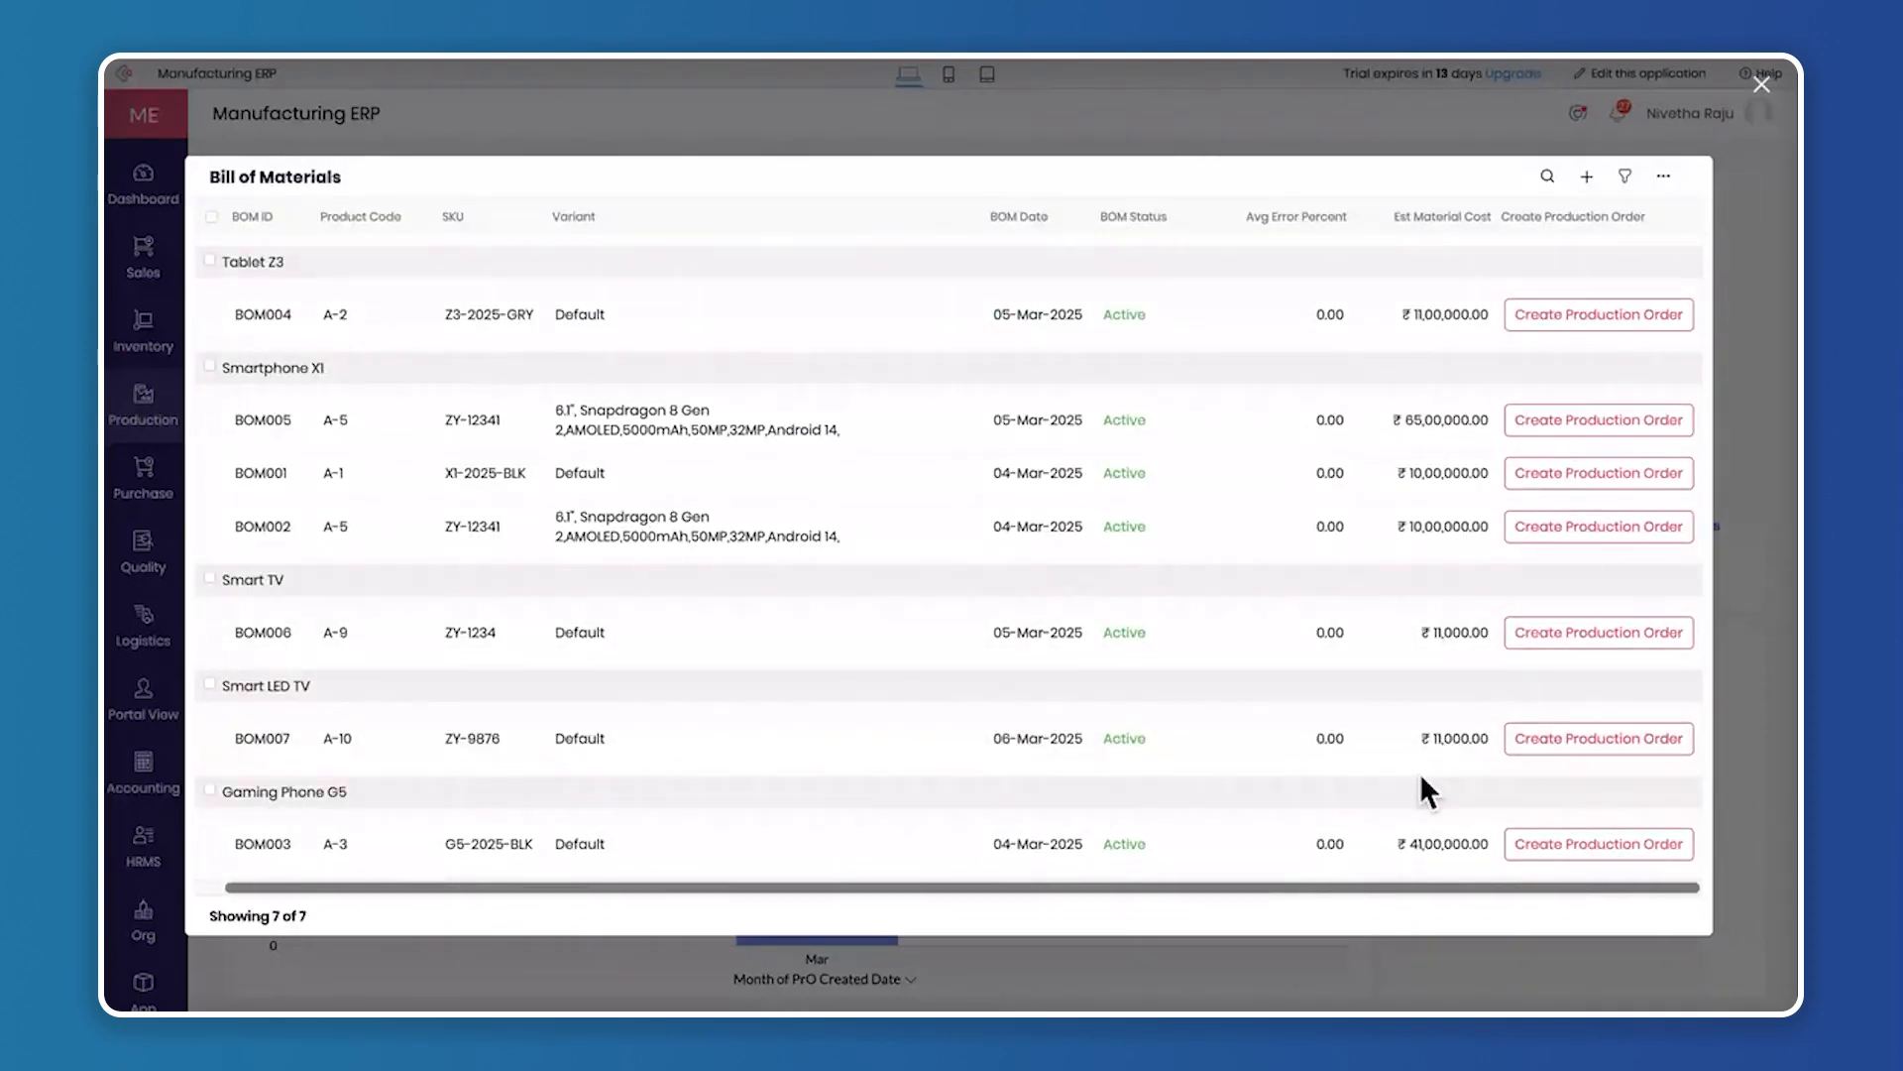
left_click(1546, 742)
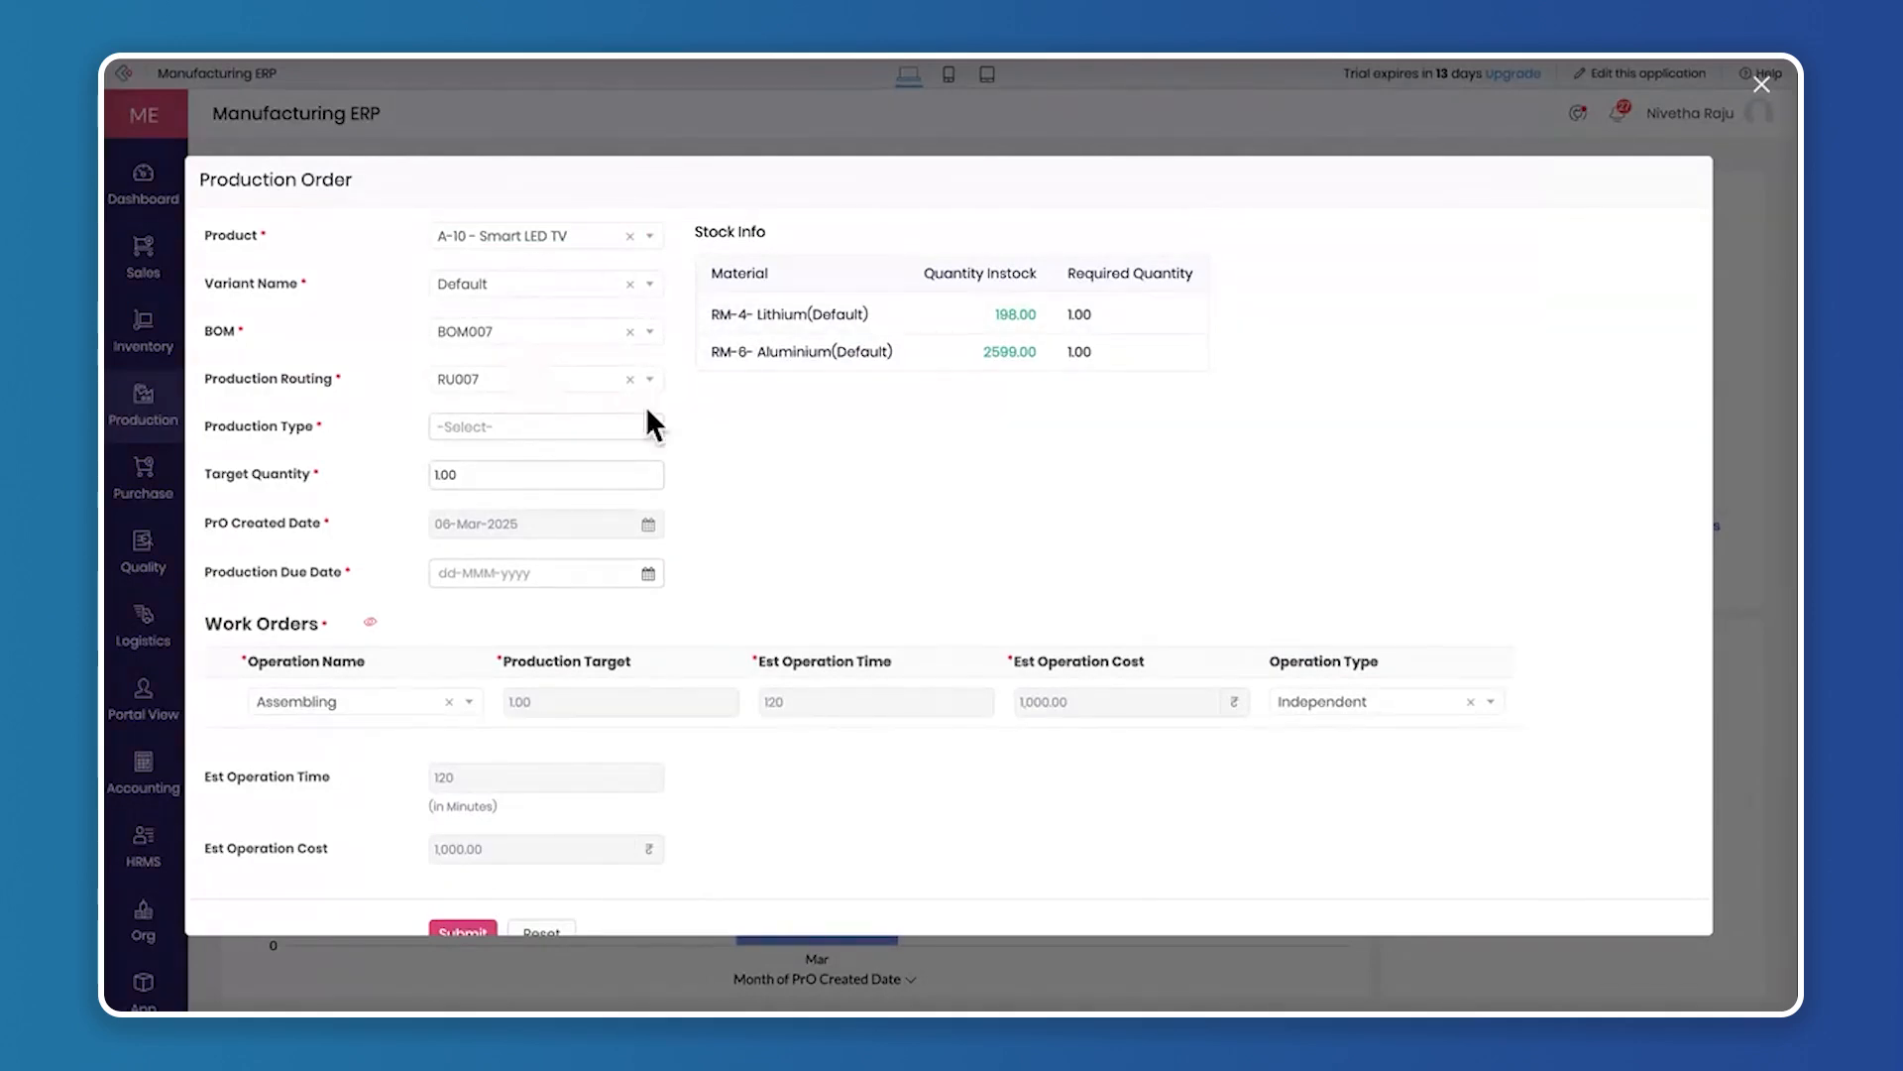
Try the Made to Order production type with the first listed sales order linked, and remove that sales order again
left_click(515, 426)
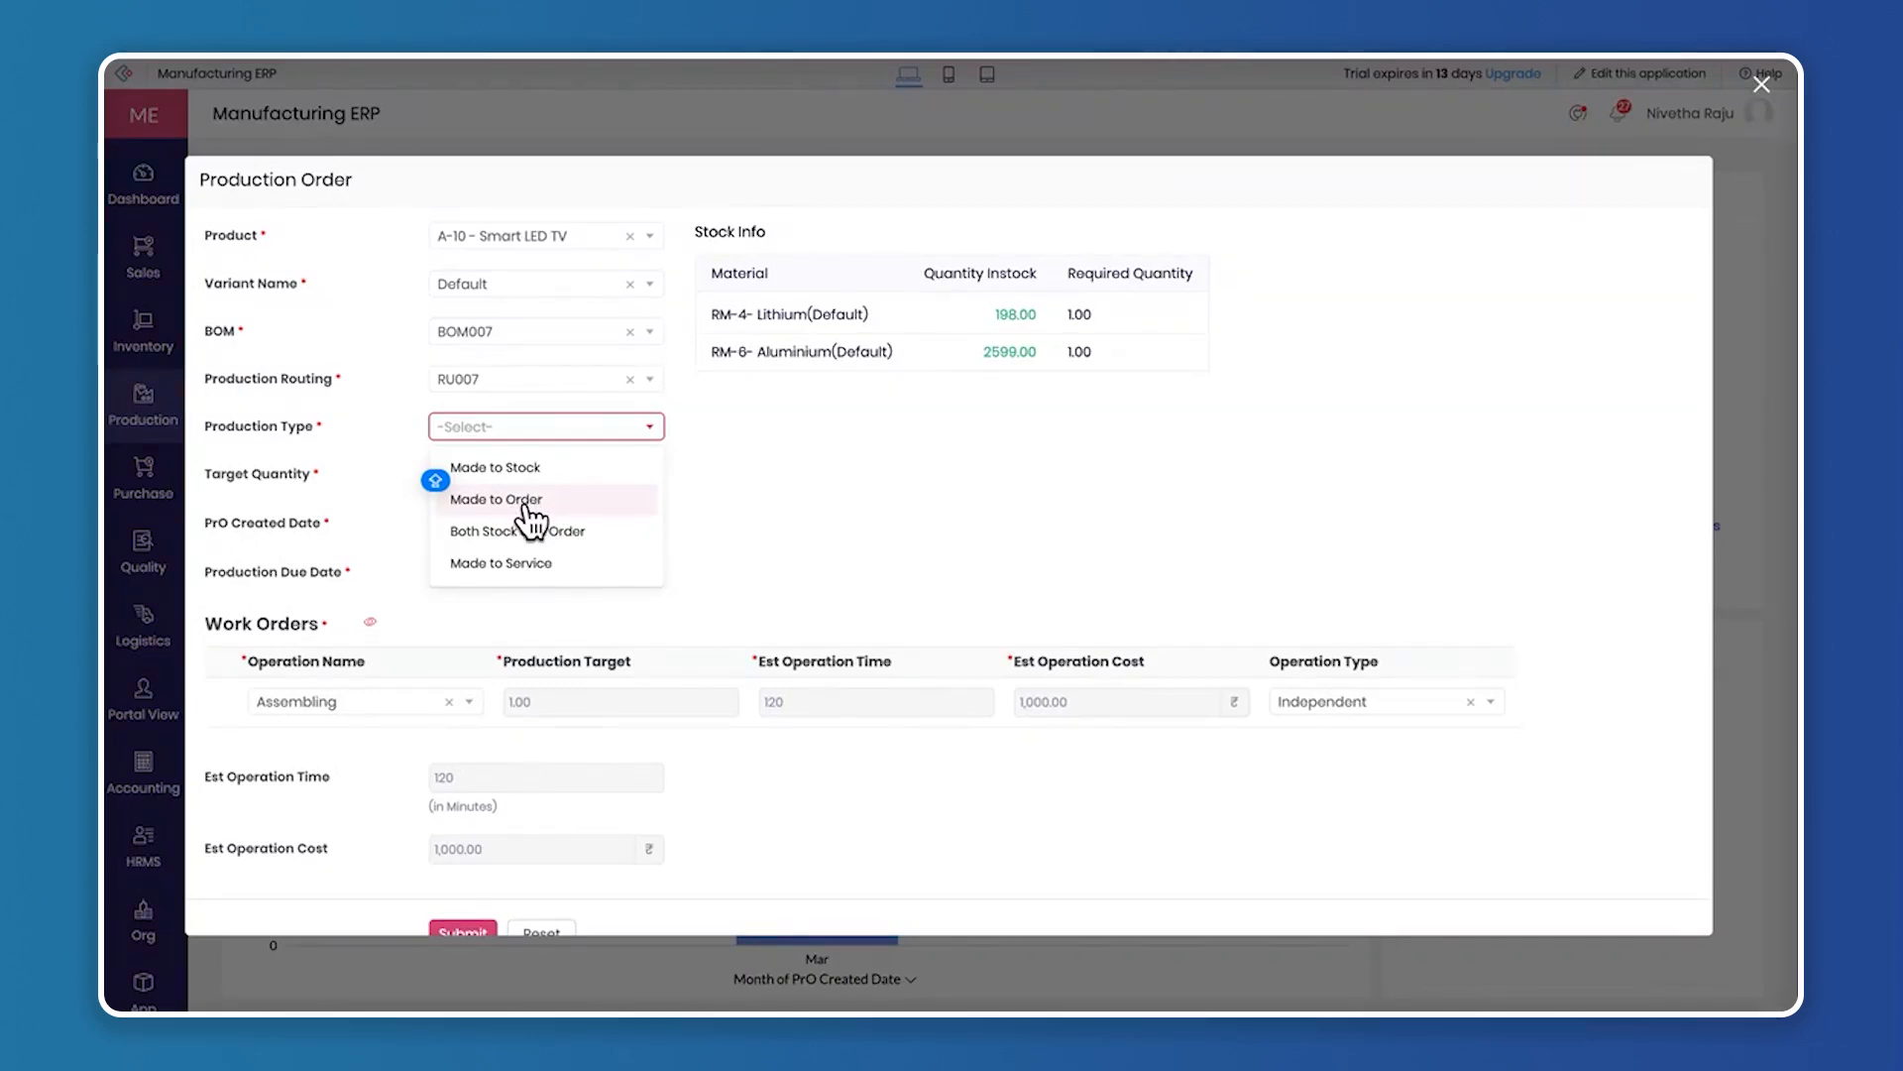
left_click(525, 502)
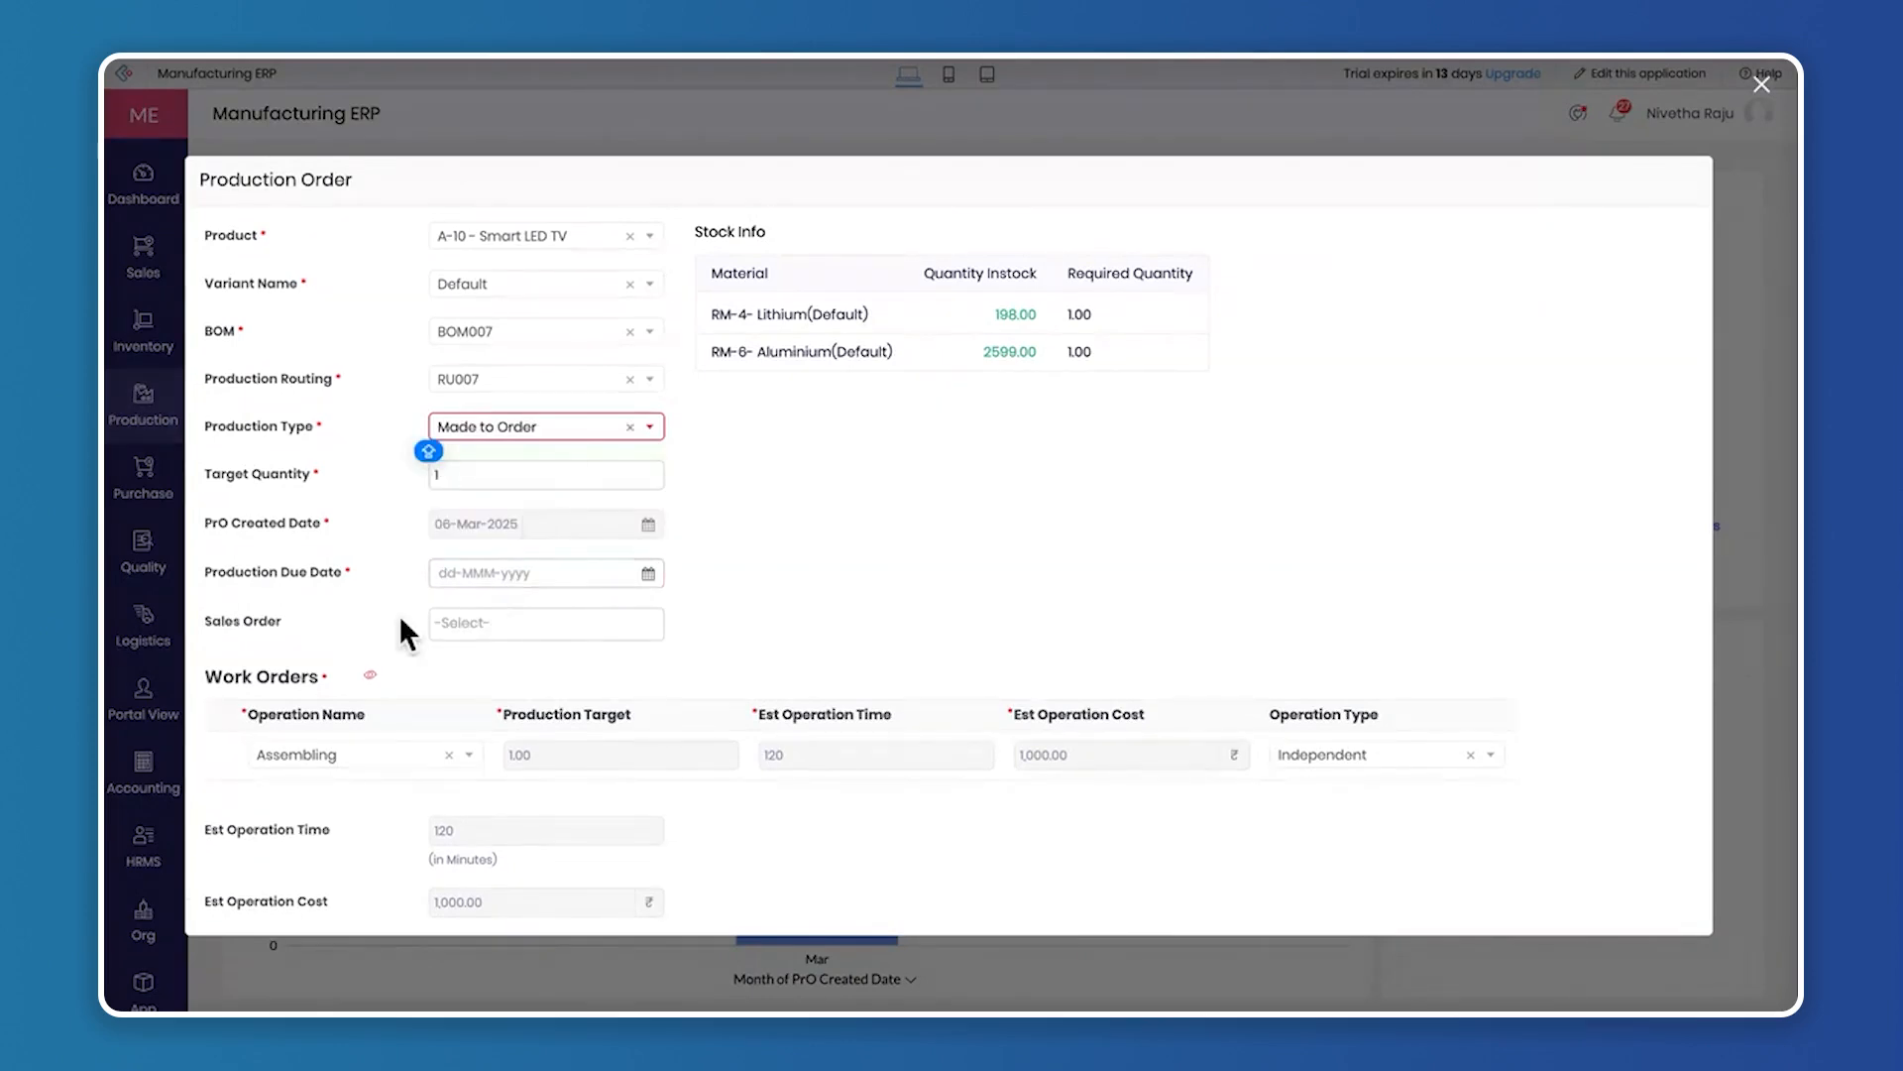
left_click(499, 614)
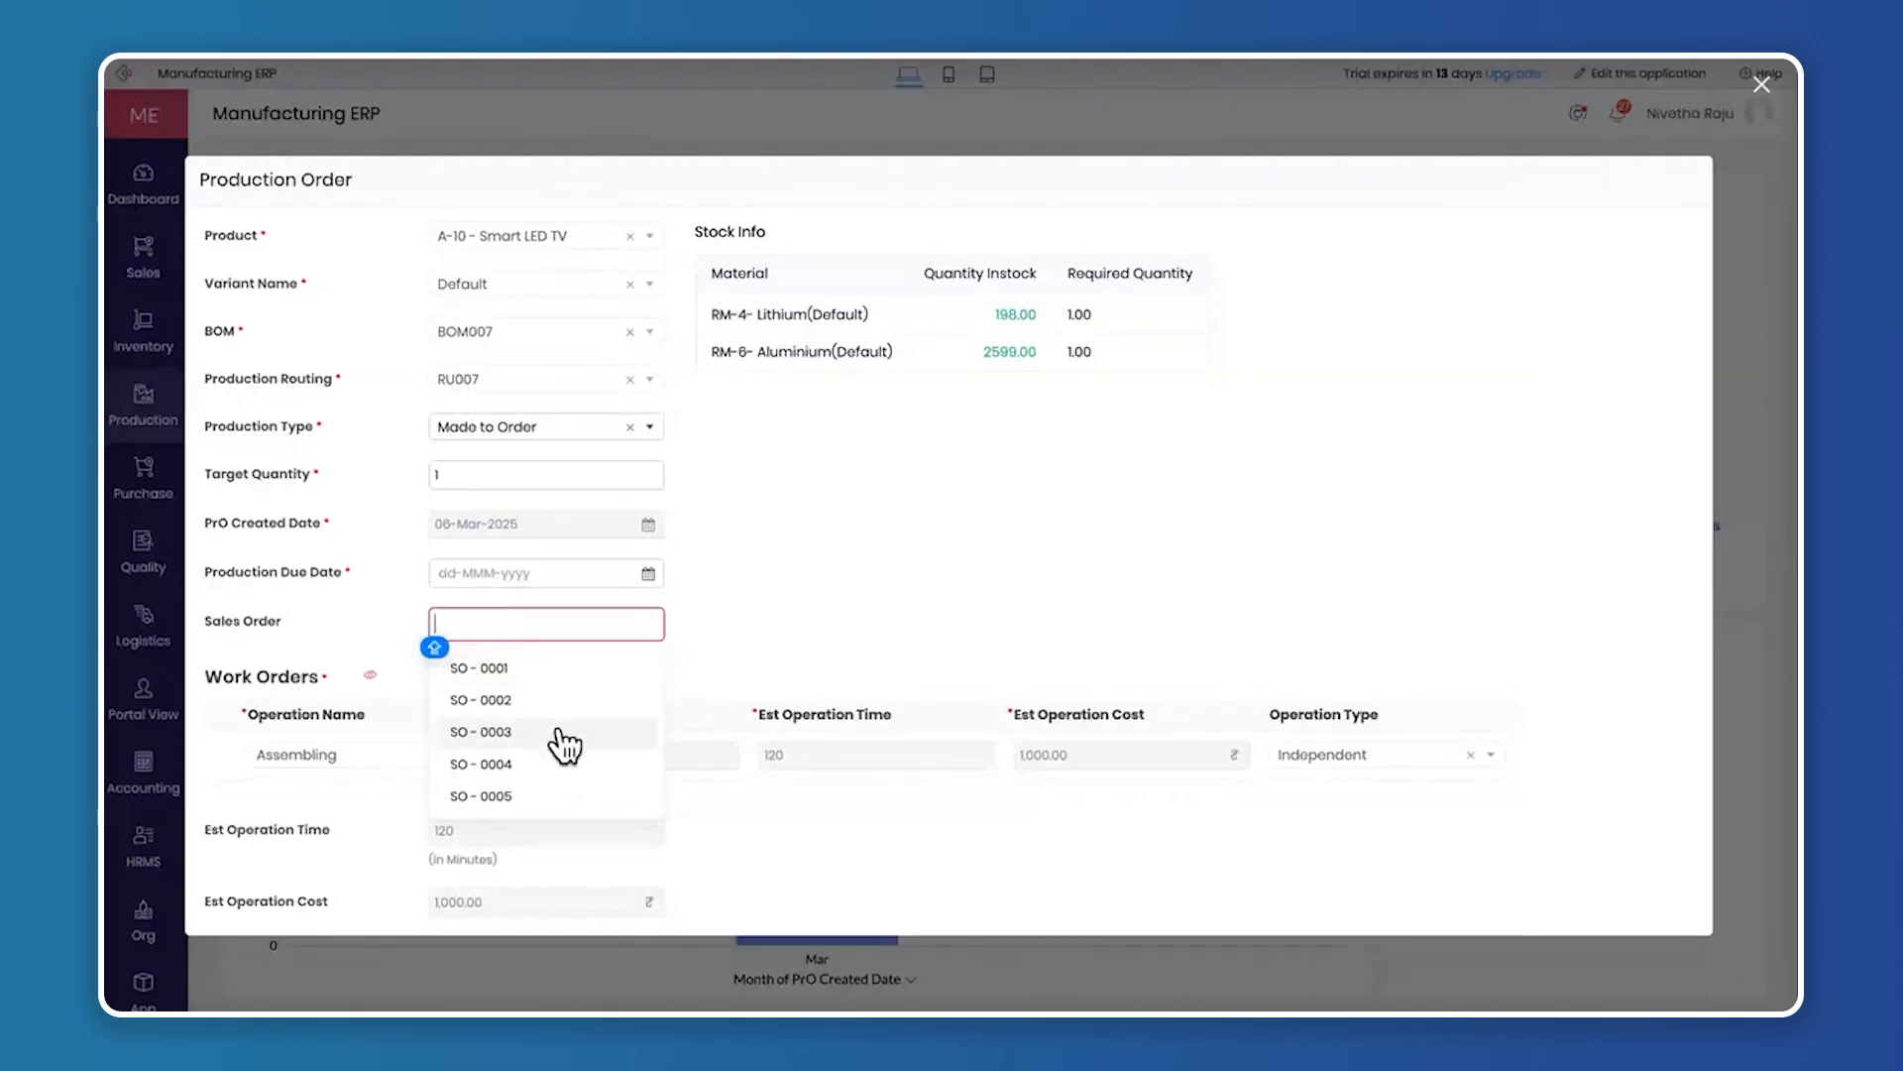
left_click(558, 688)
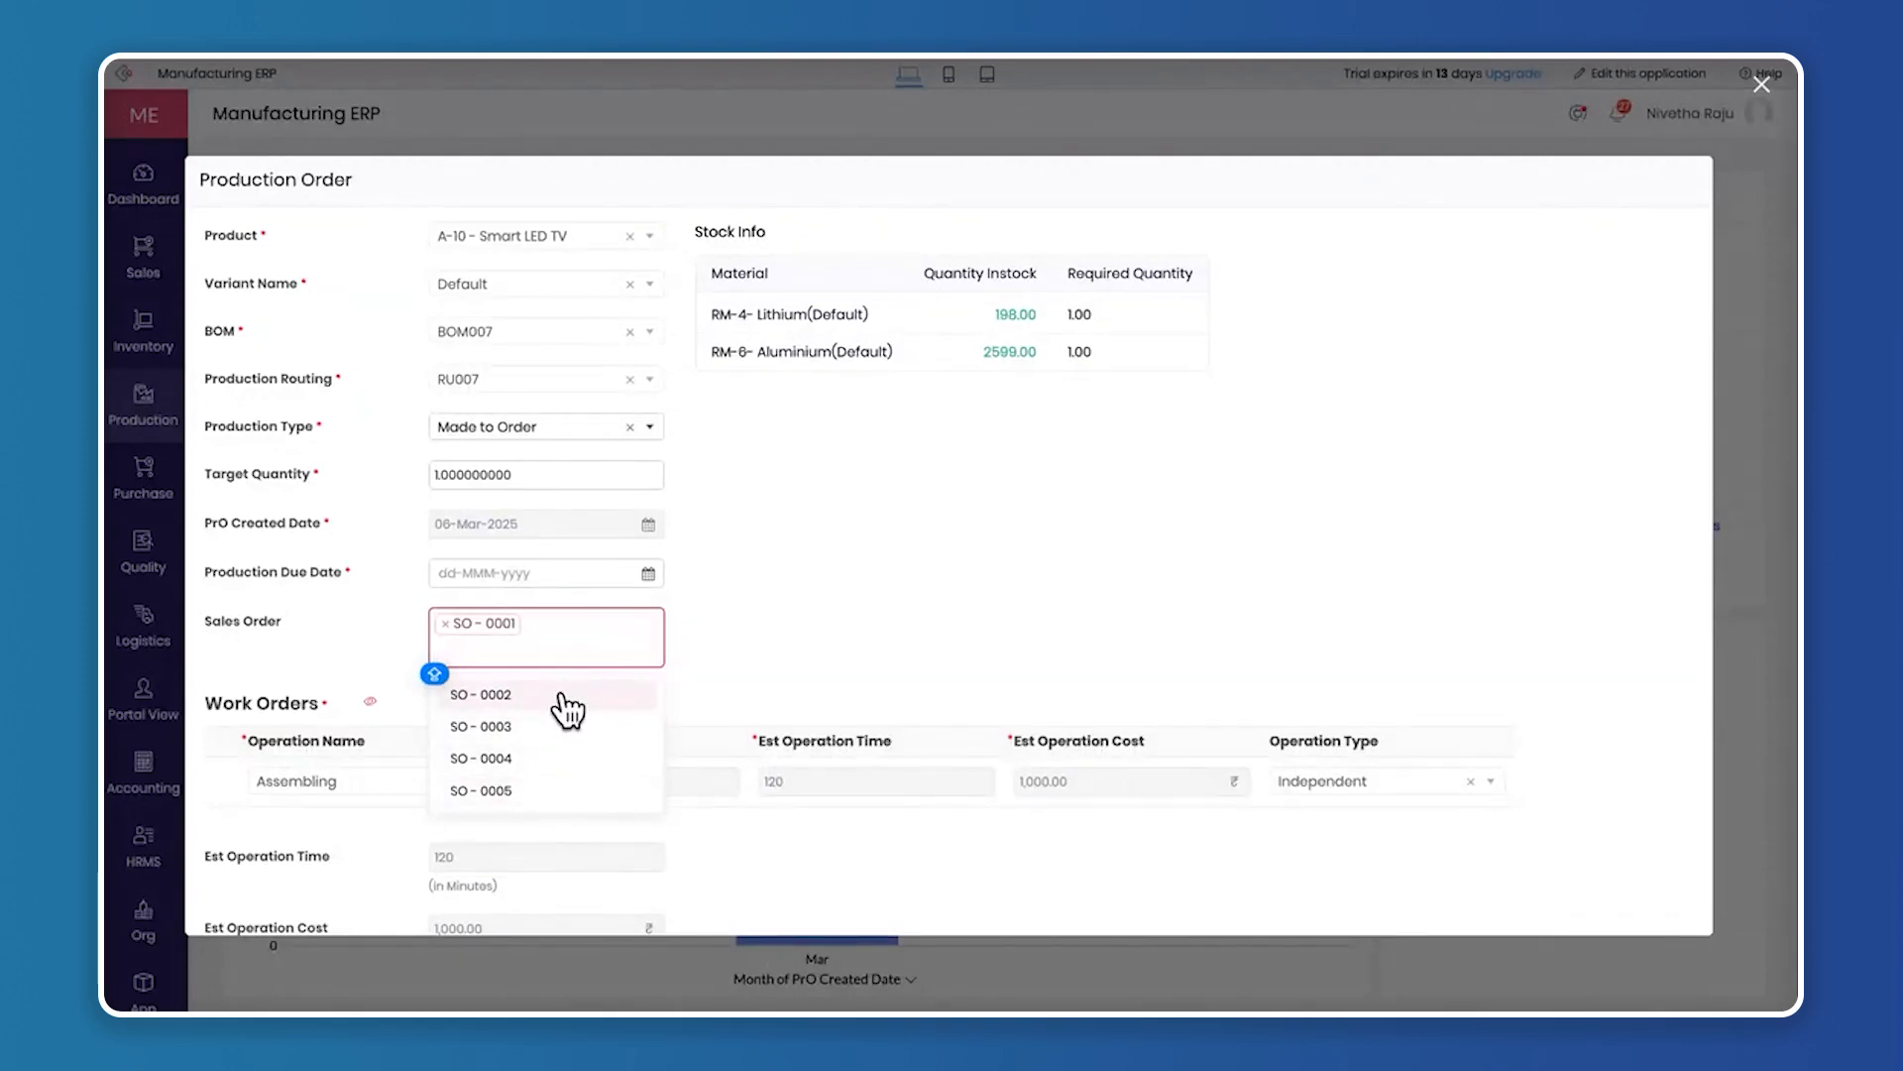
left_click(448, 625)
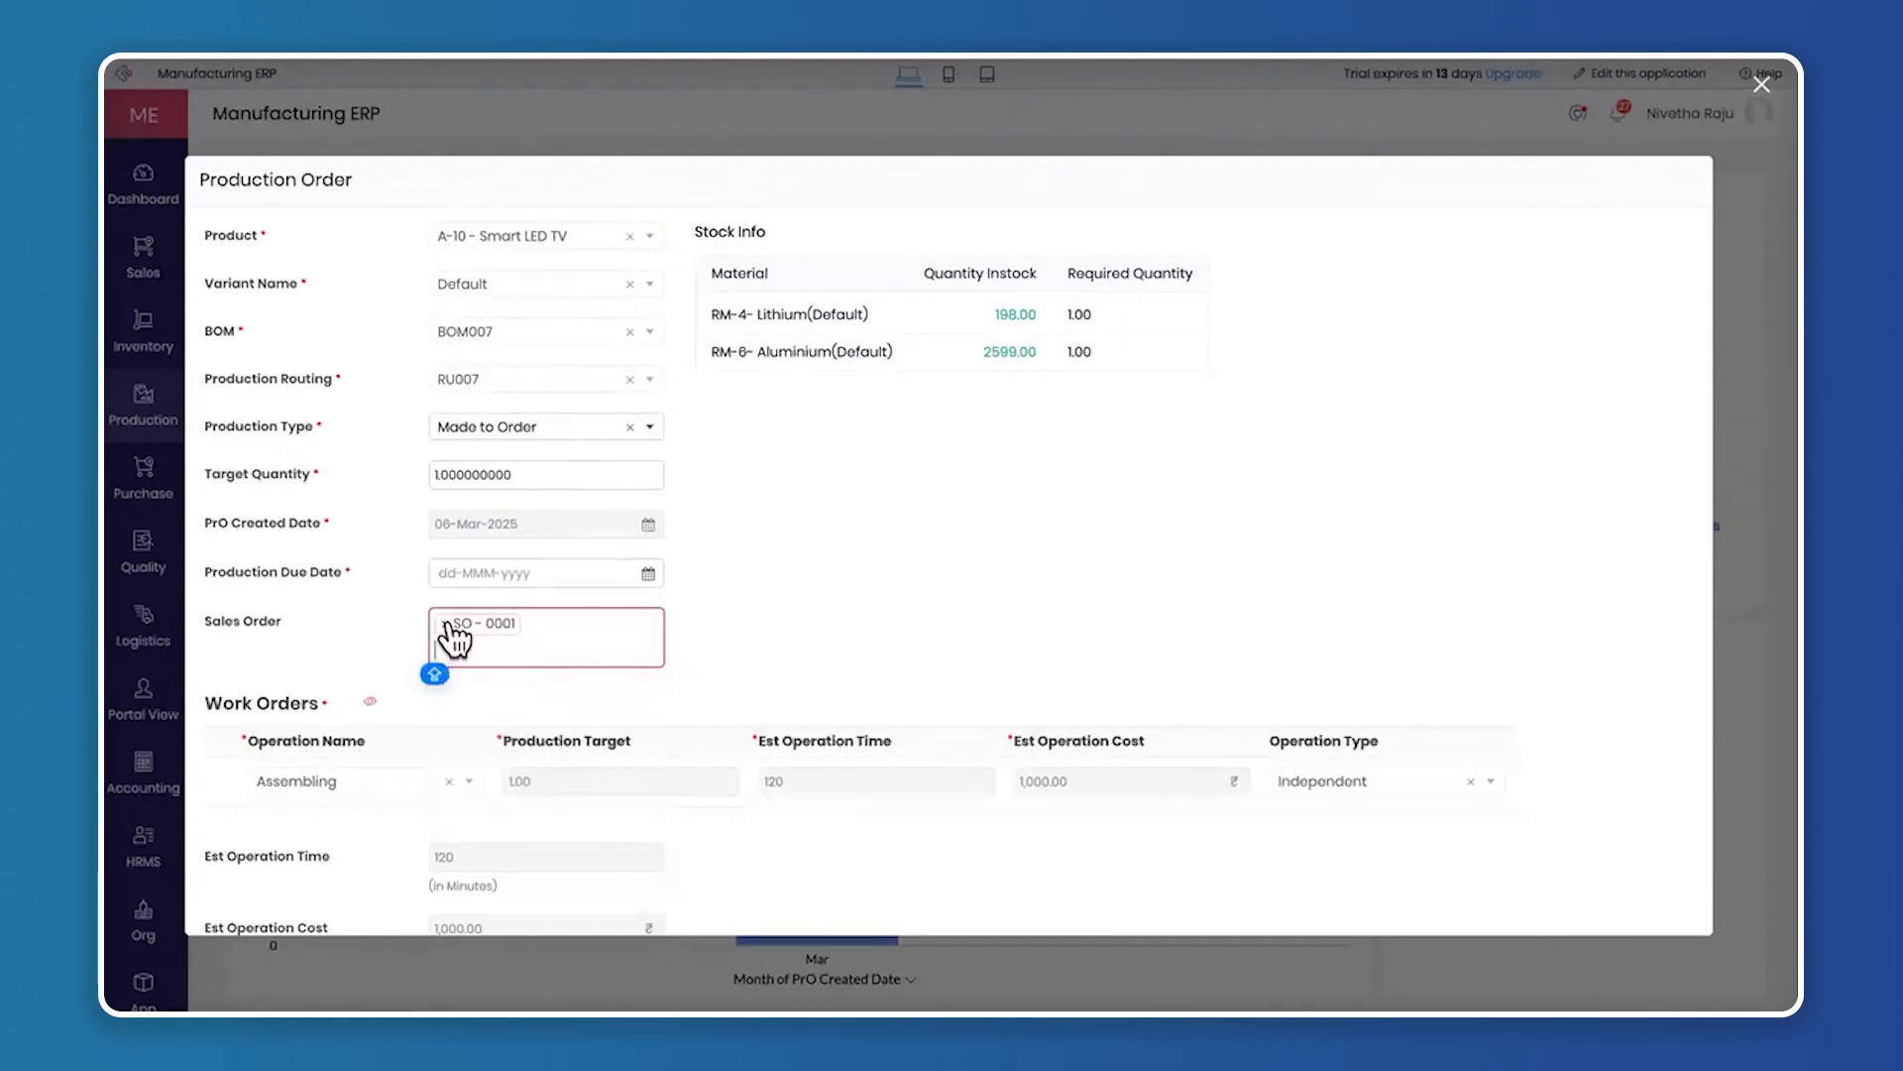
left_click(446, 624)
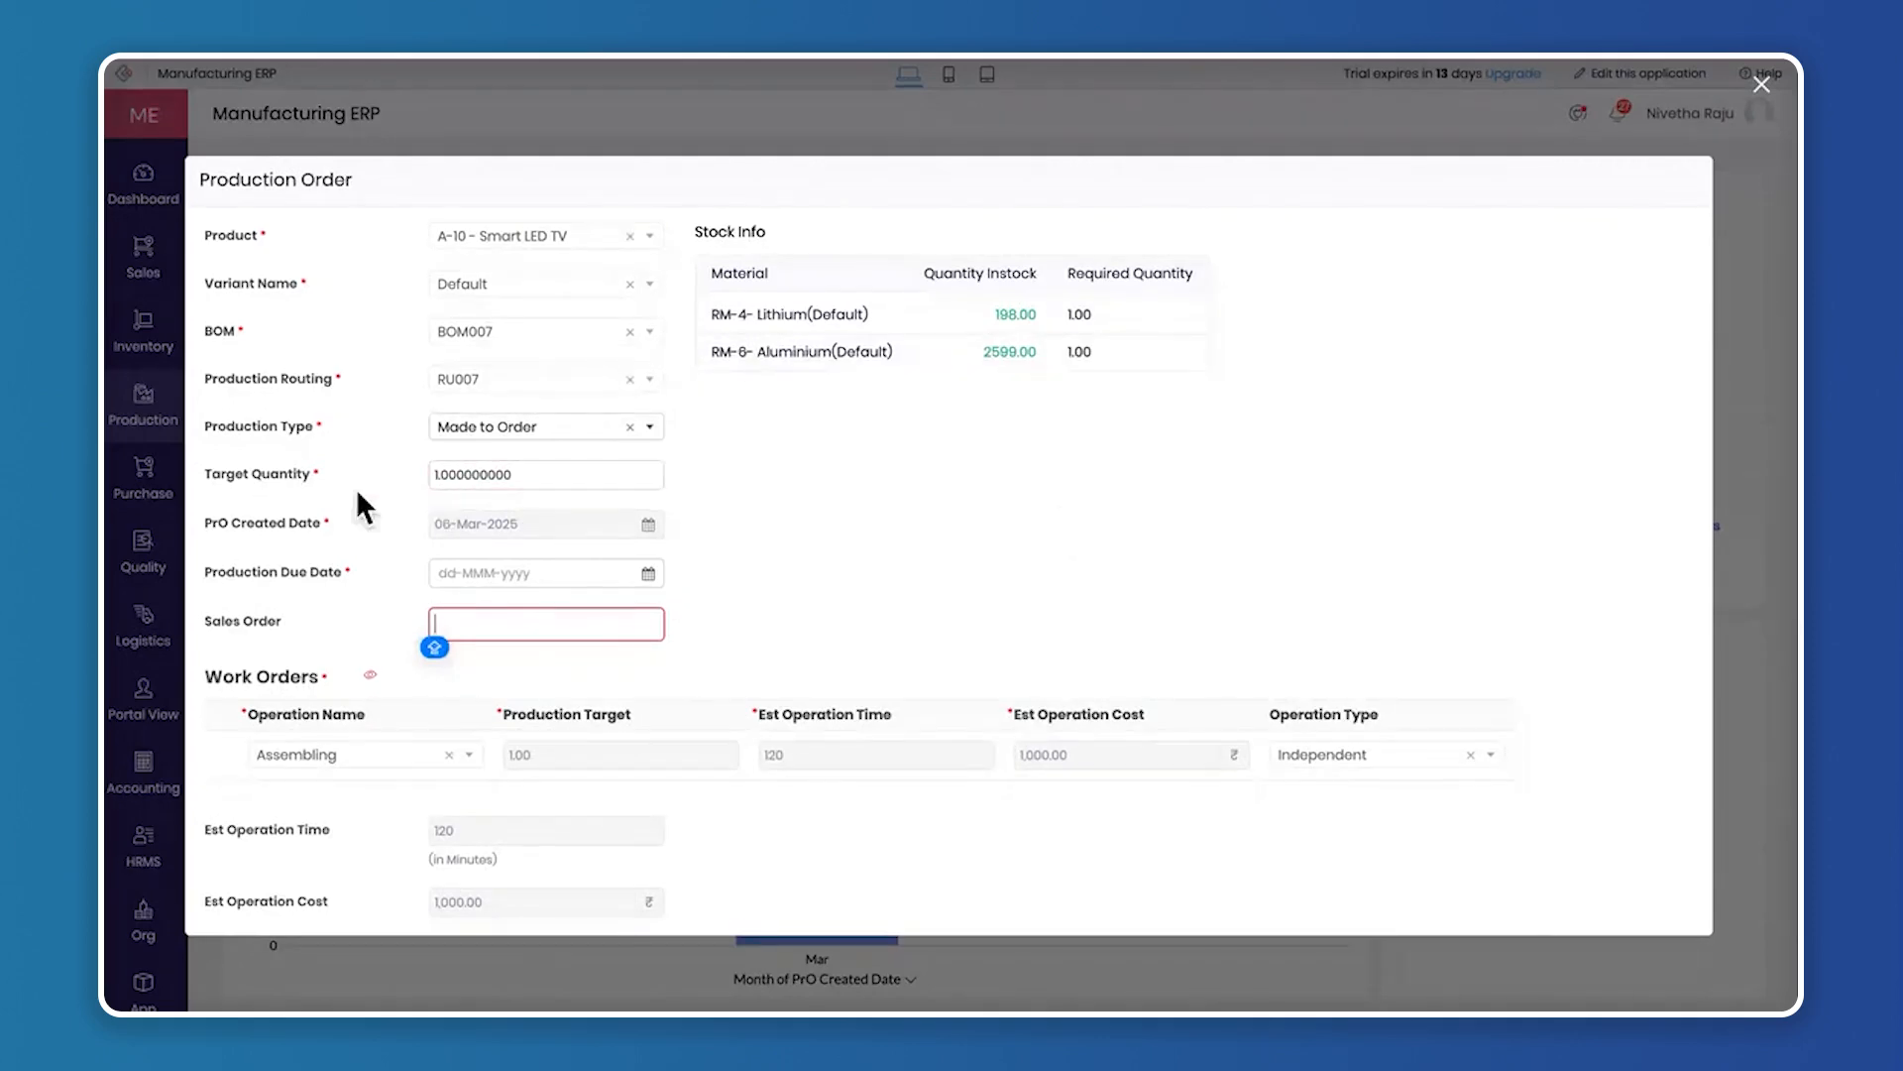
Set the production due date to 12-Mar-2025 and the production type to Made to Stock
left_click(489, 471)
left_click(649, 574)
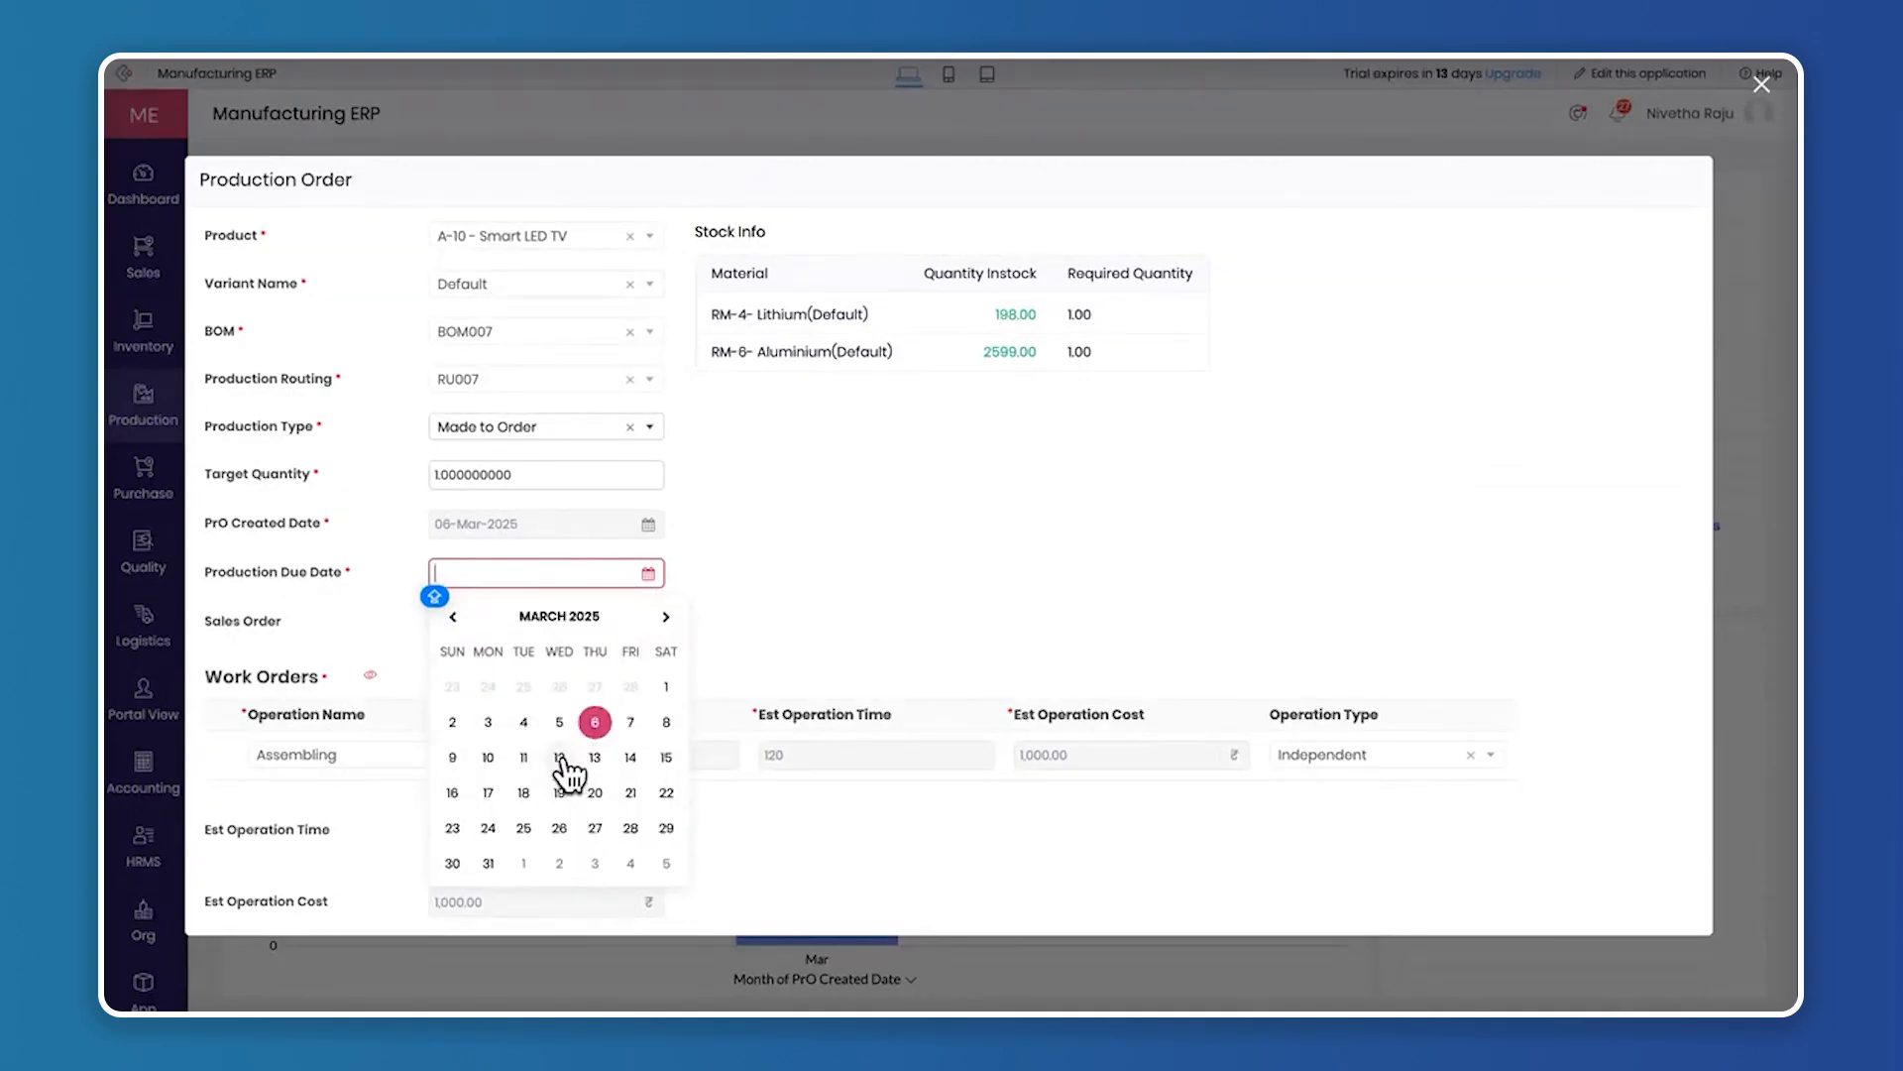
left_click(559, 758)
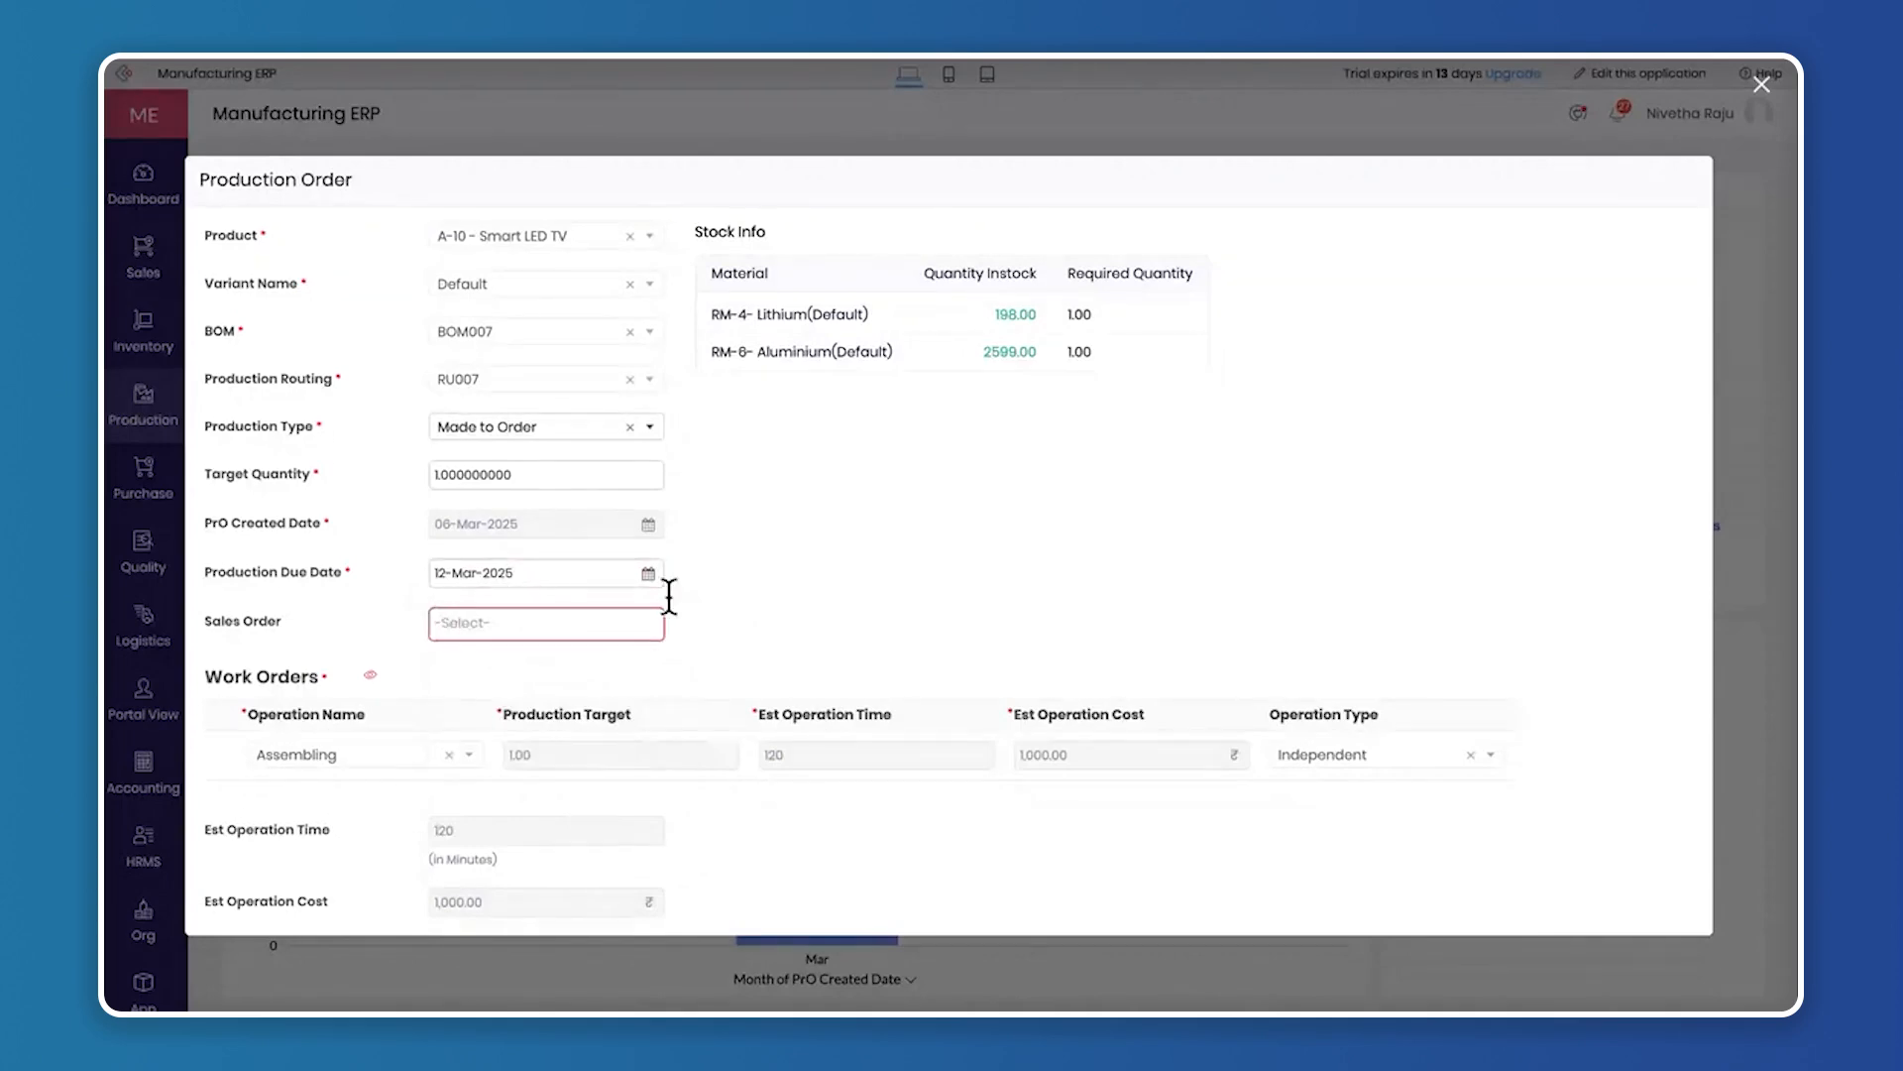
left_click(561, 435)
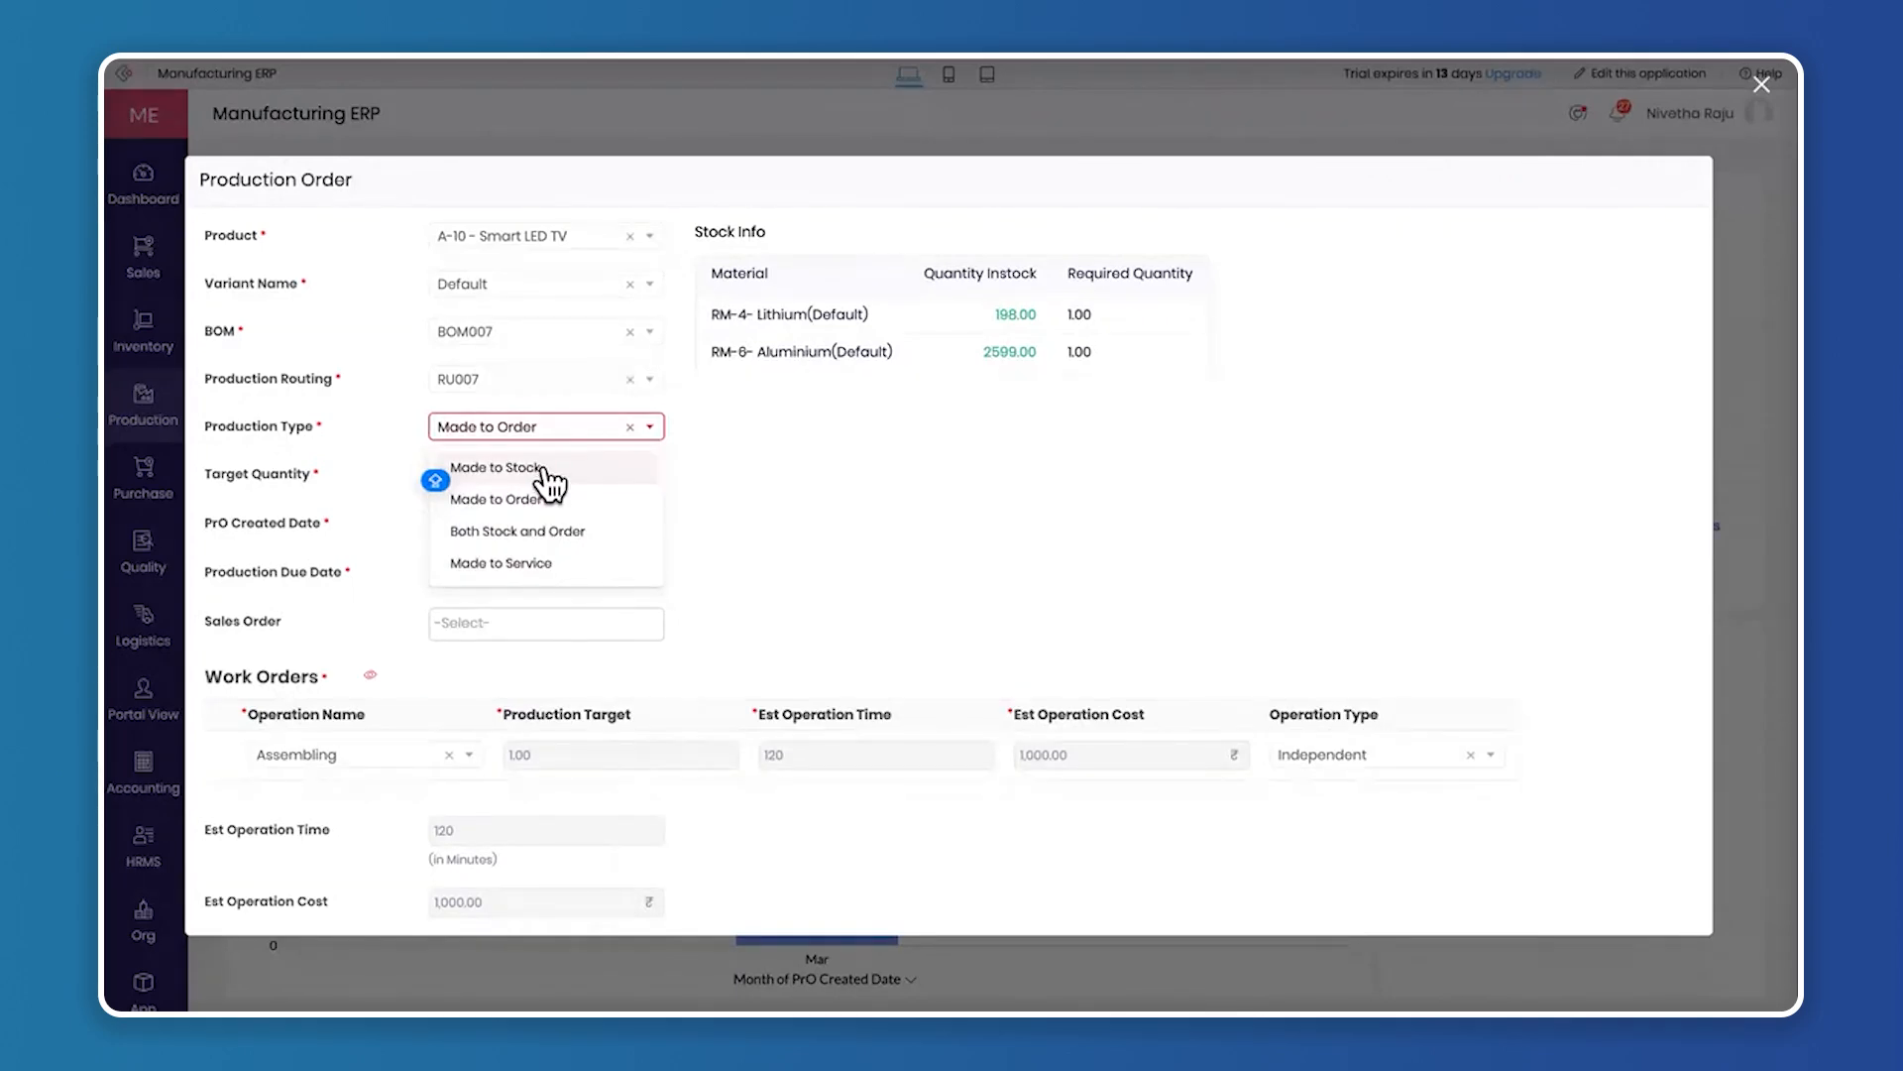
left_click(544, 468)
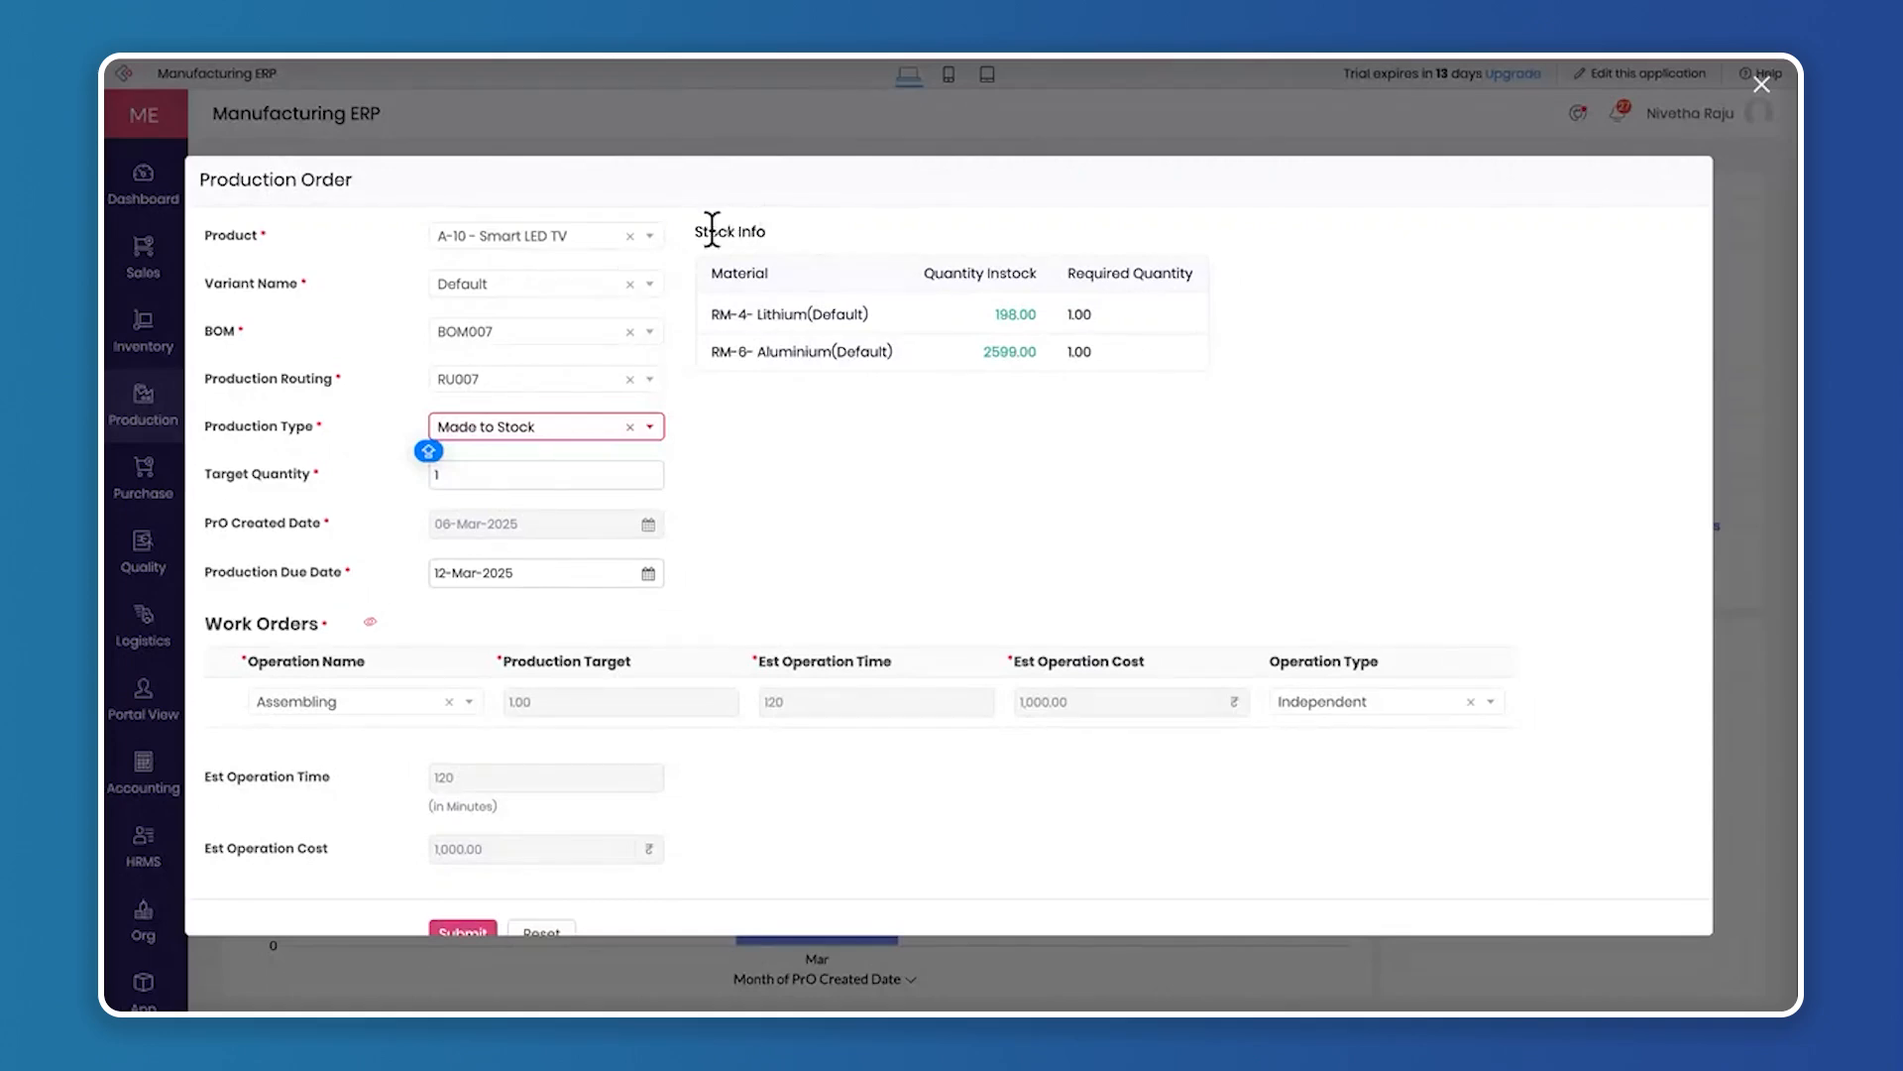
Examine the Stock Info table's material, in-stock and required quantities, and view the flow diagram of the work orders
left_click_drag(693, 231, 823, 232)
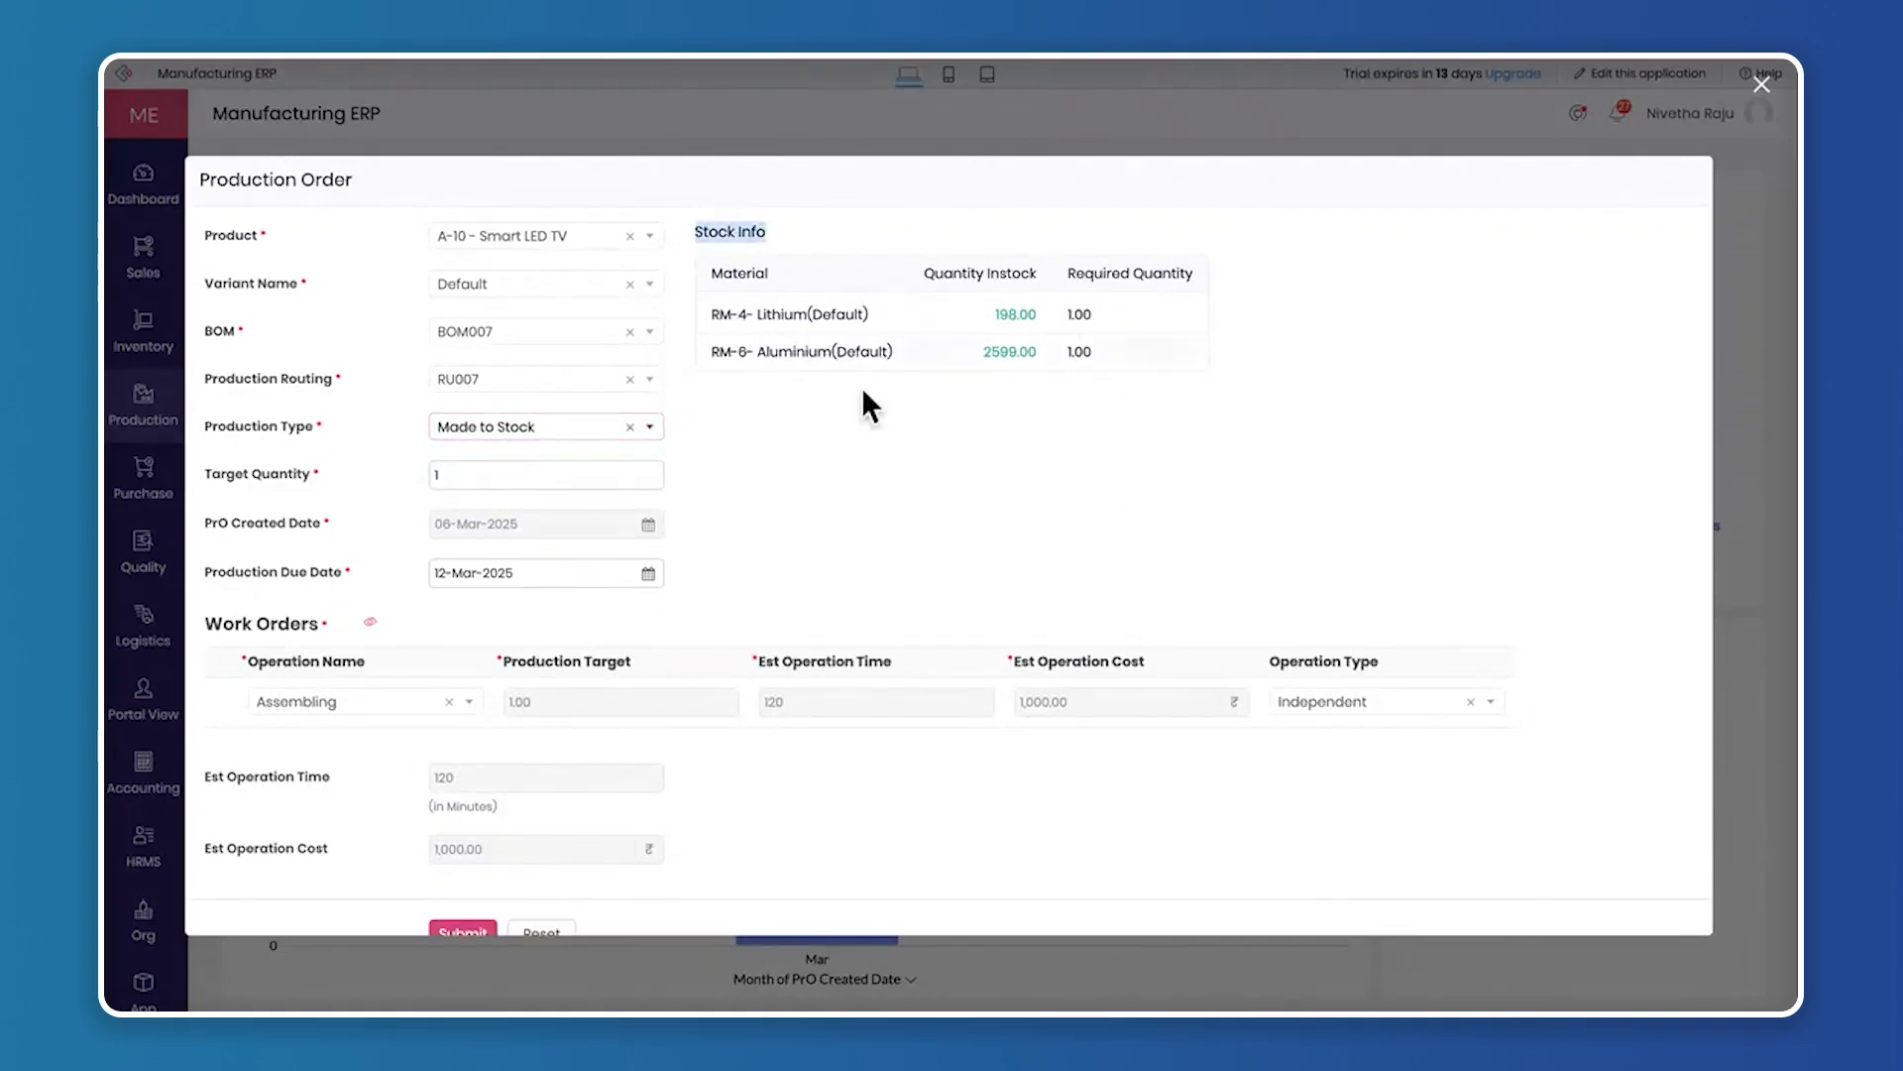
double_click(724, 273)
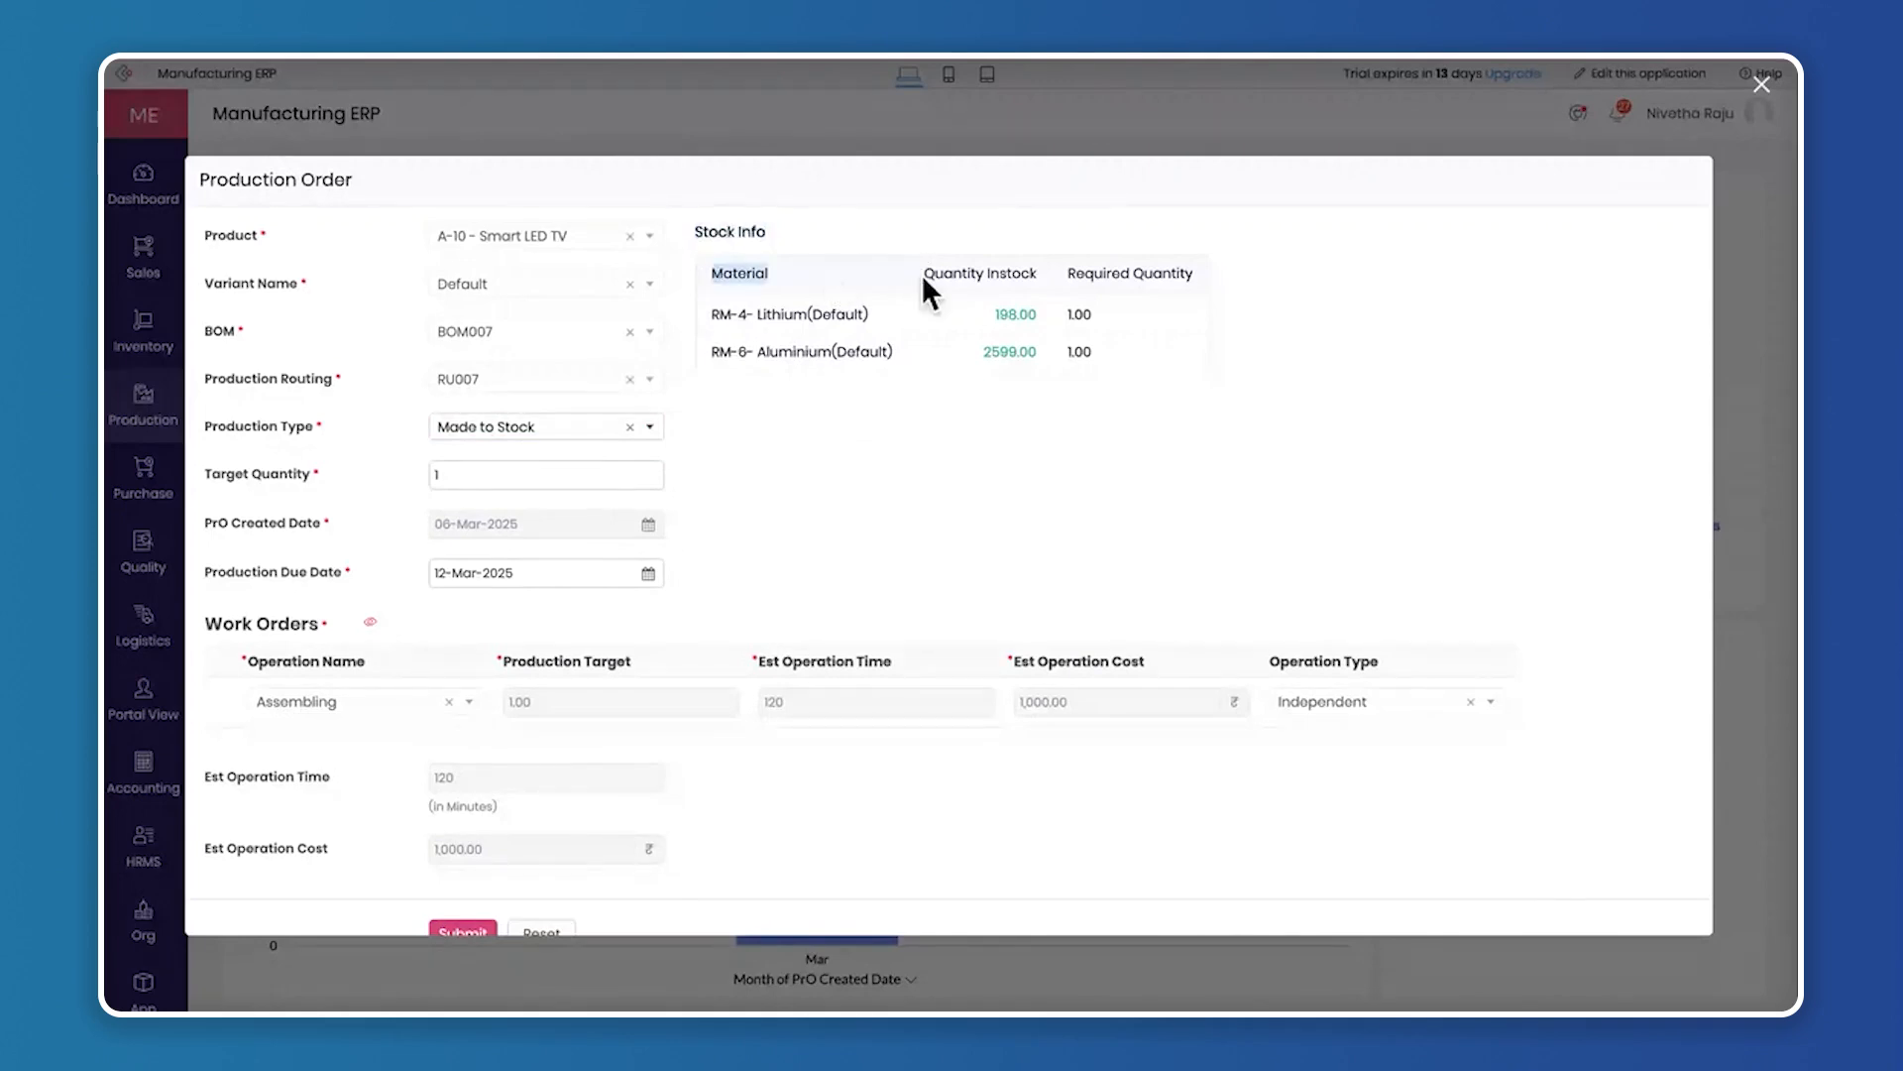
left_click_drag(922, 274, 1070, 263)
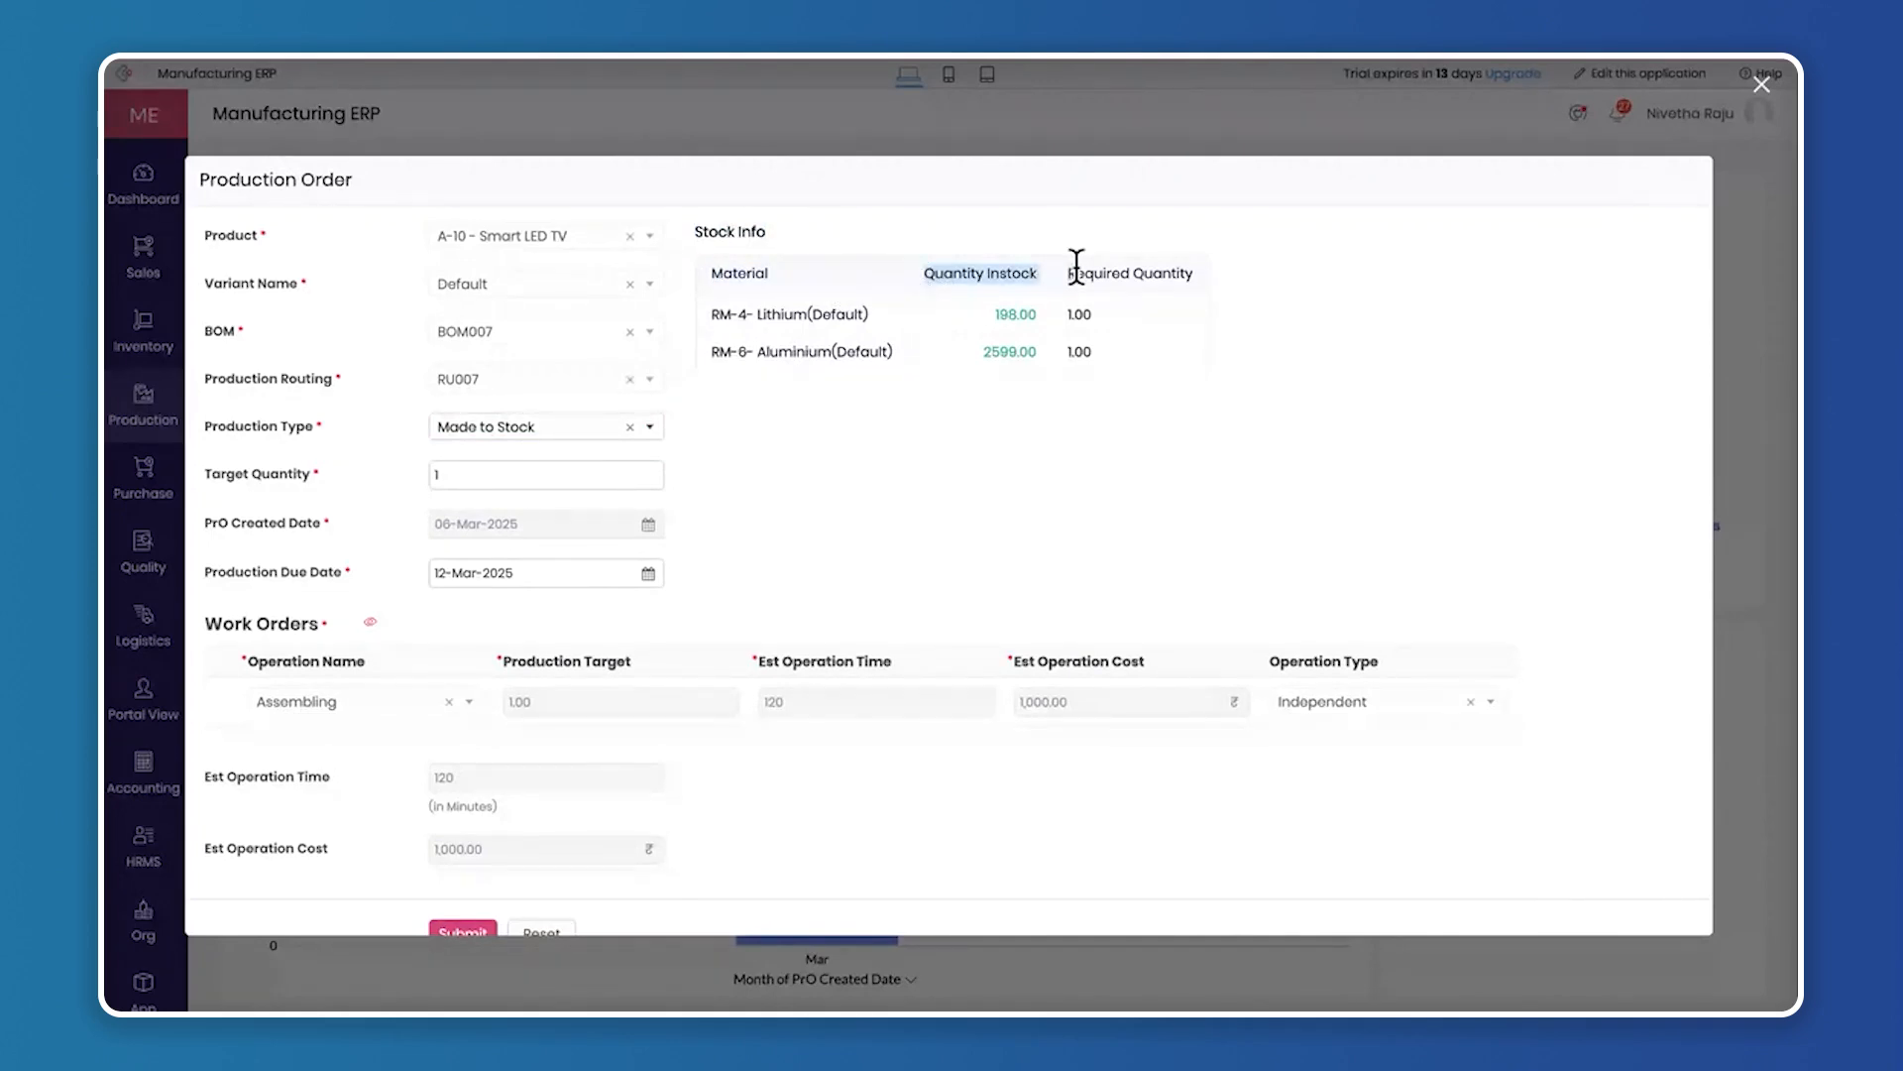
left_click(1077, 270)
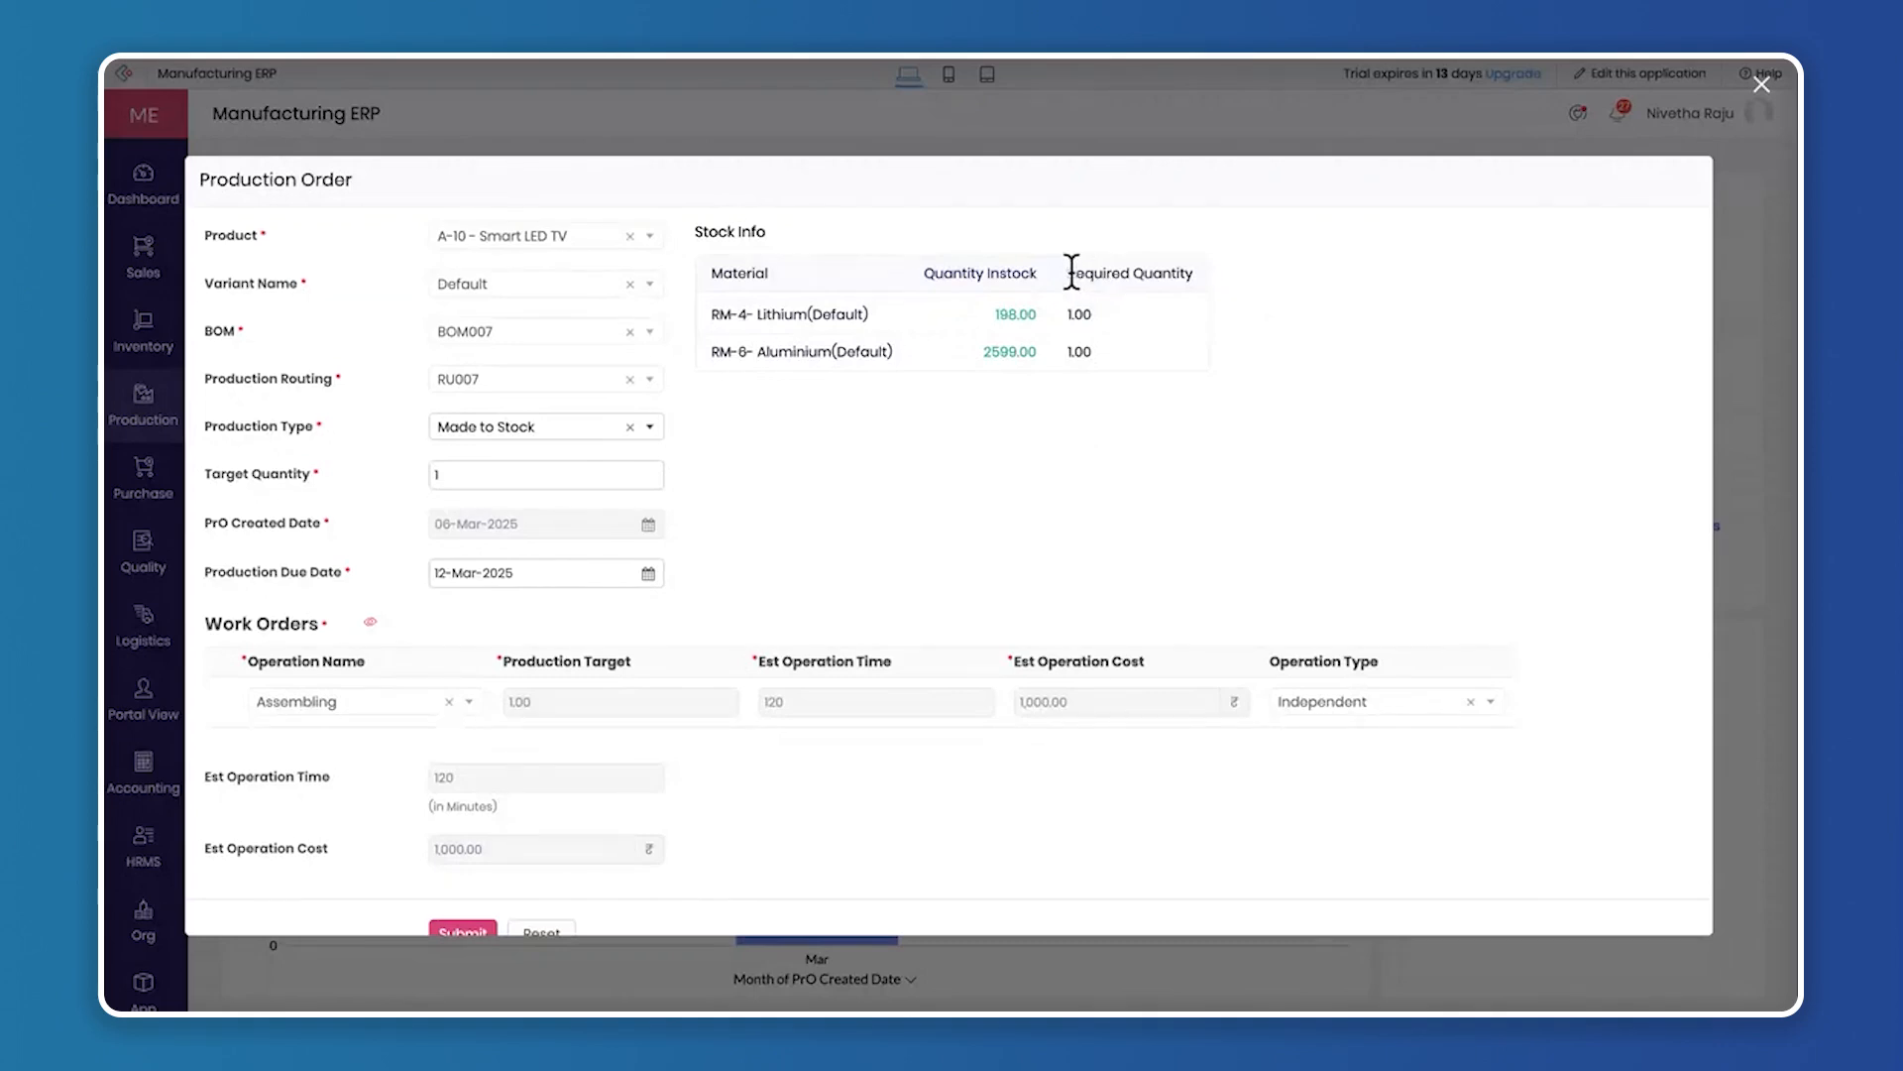
left_click_drag(1071, 273, 1202, 271)
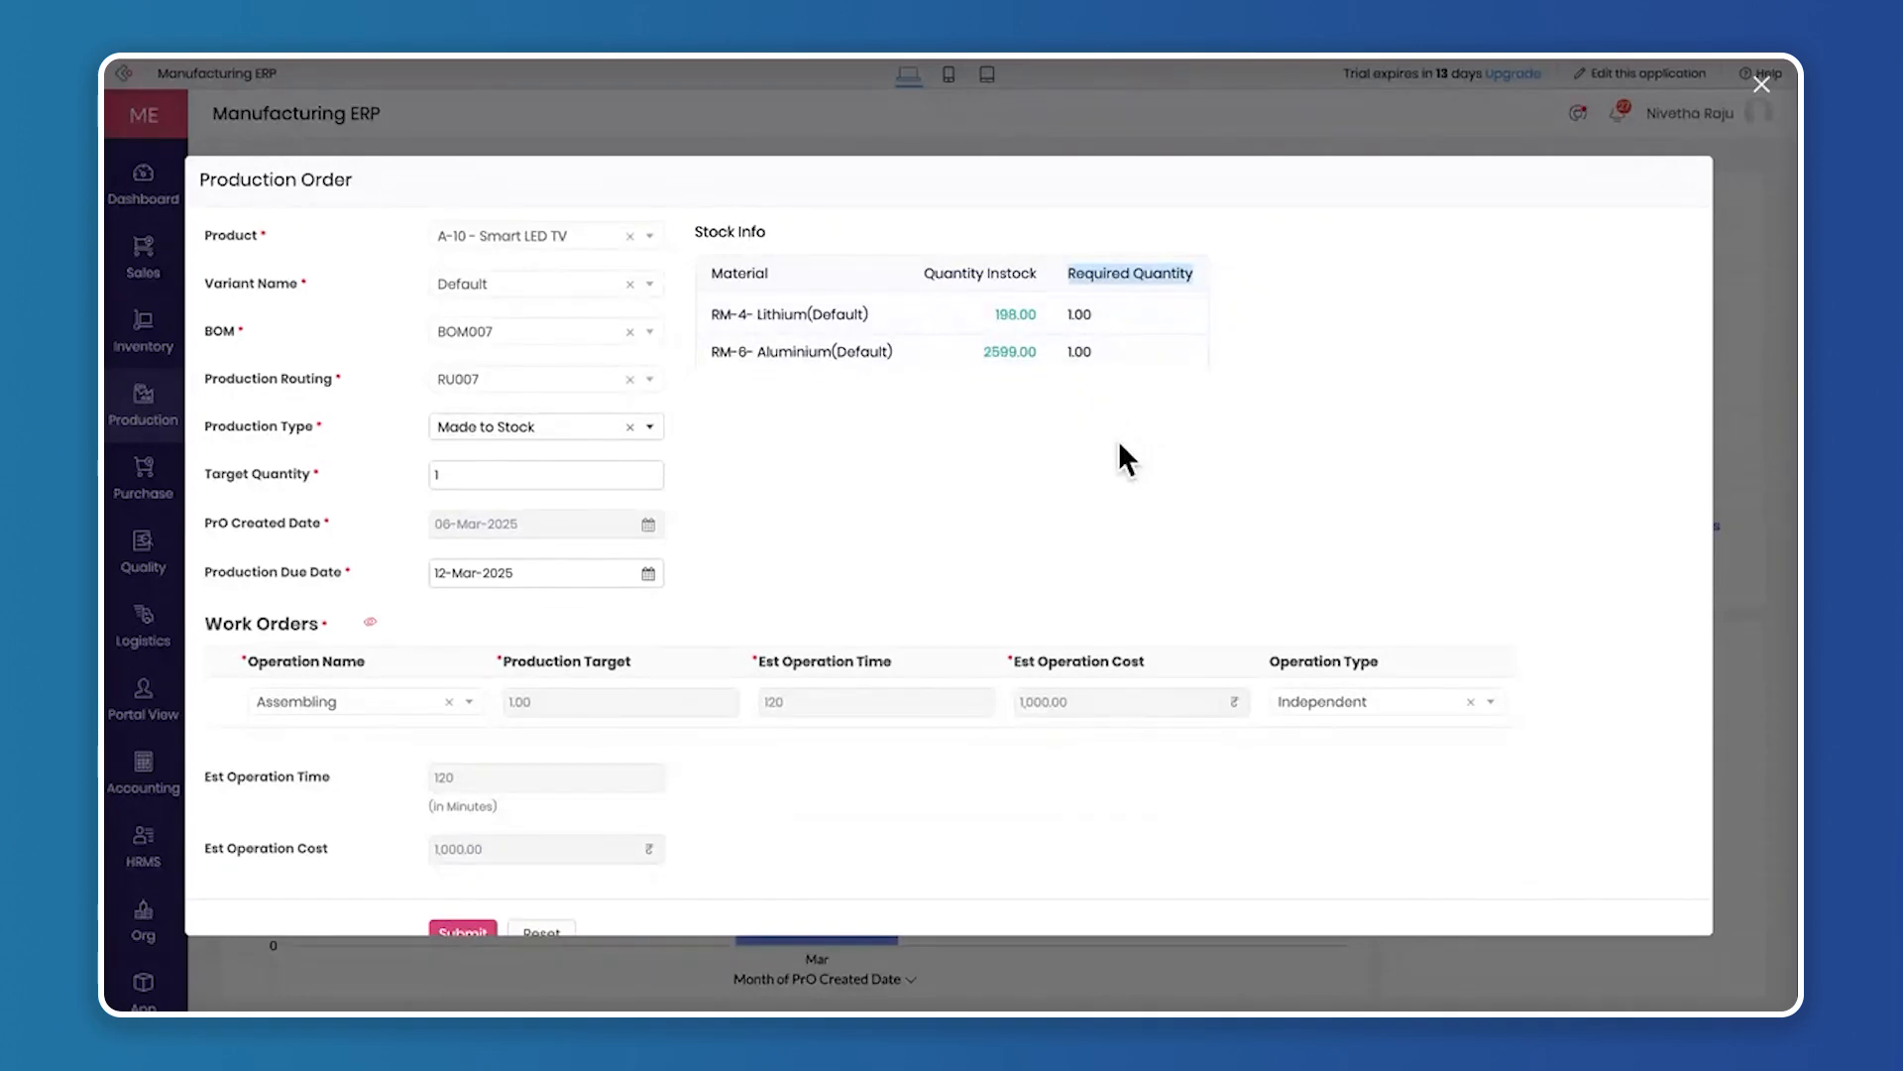
scroll(1121, 446, "down", 1)
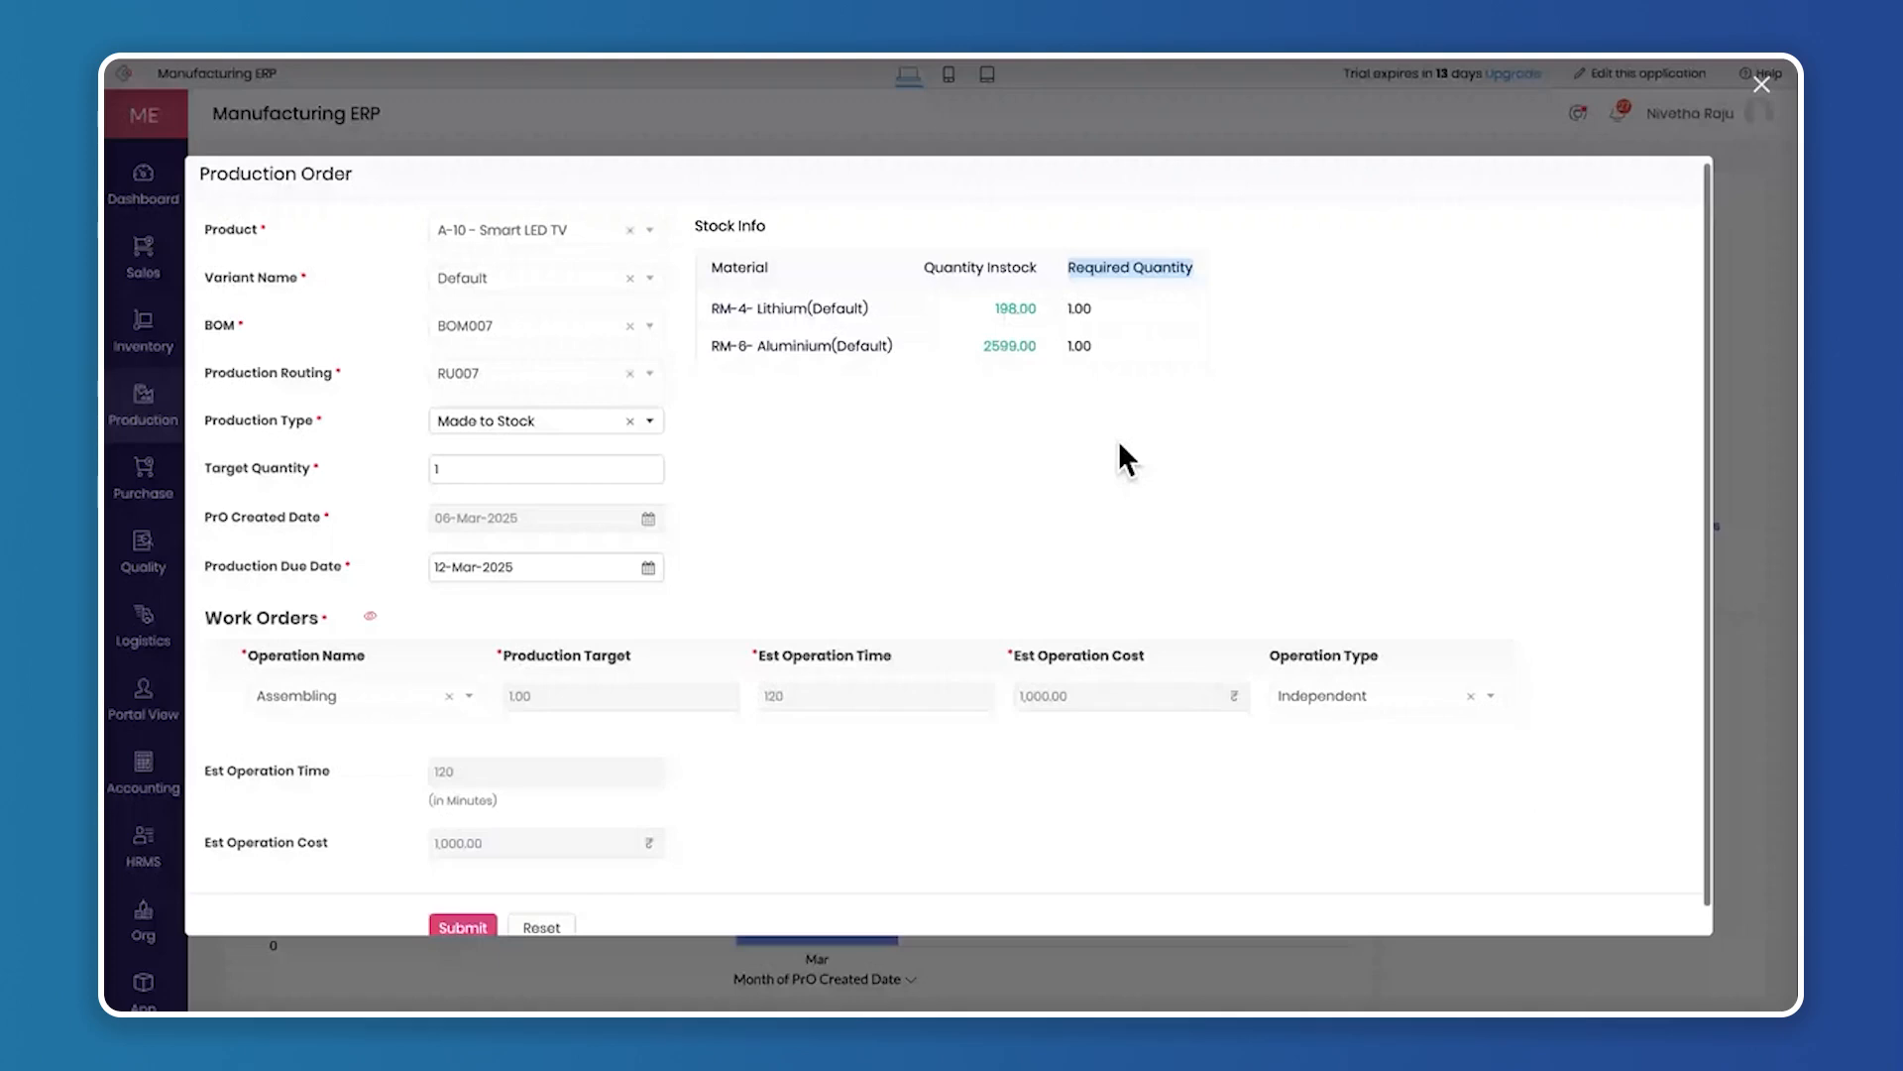
scroll(1121, 446, "down", 1)
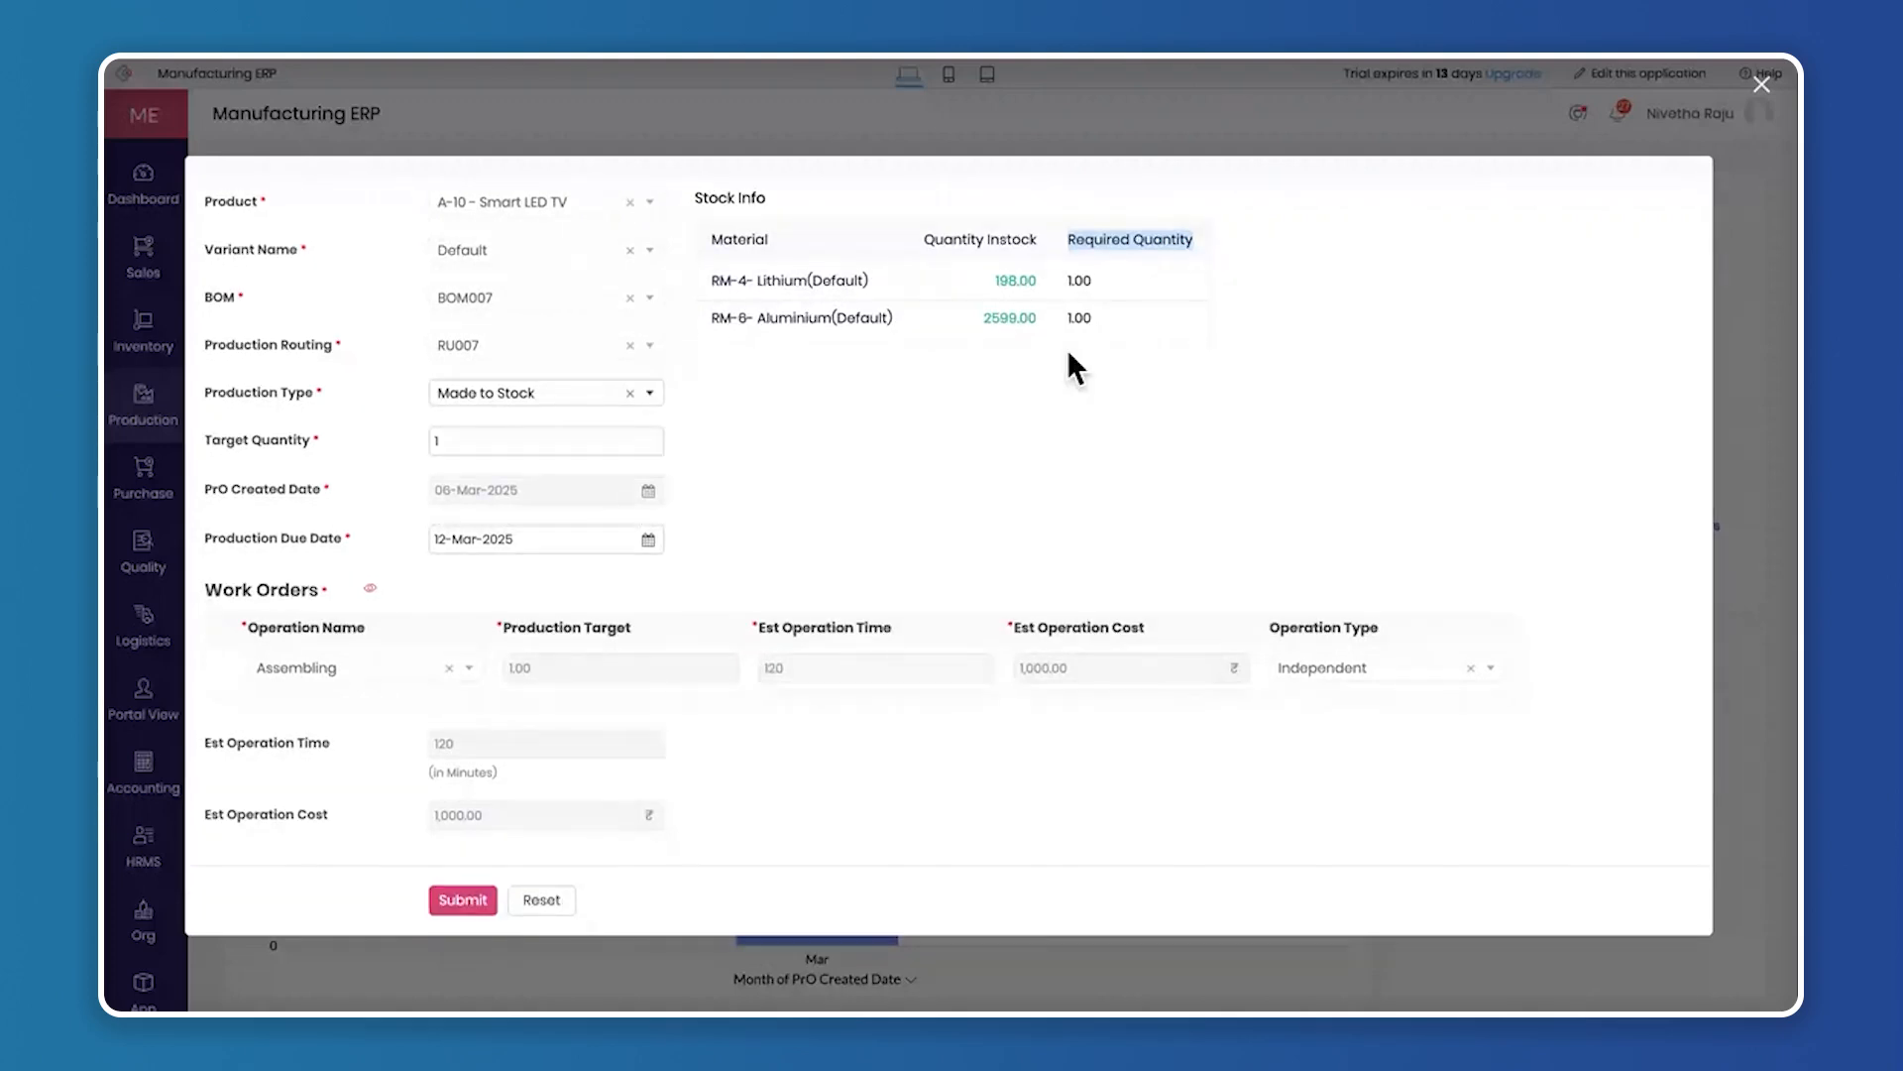
left_click(371, 590)
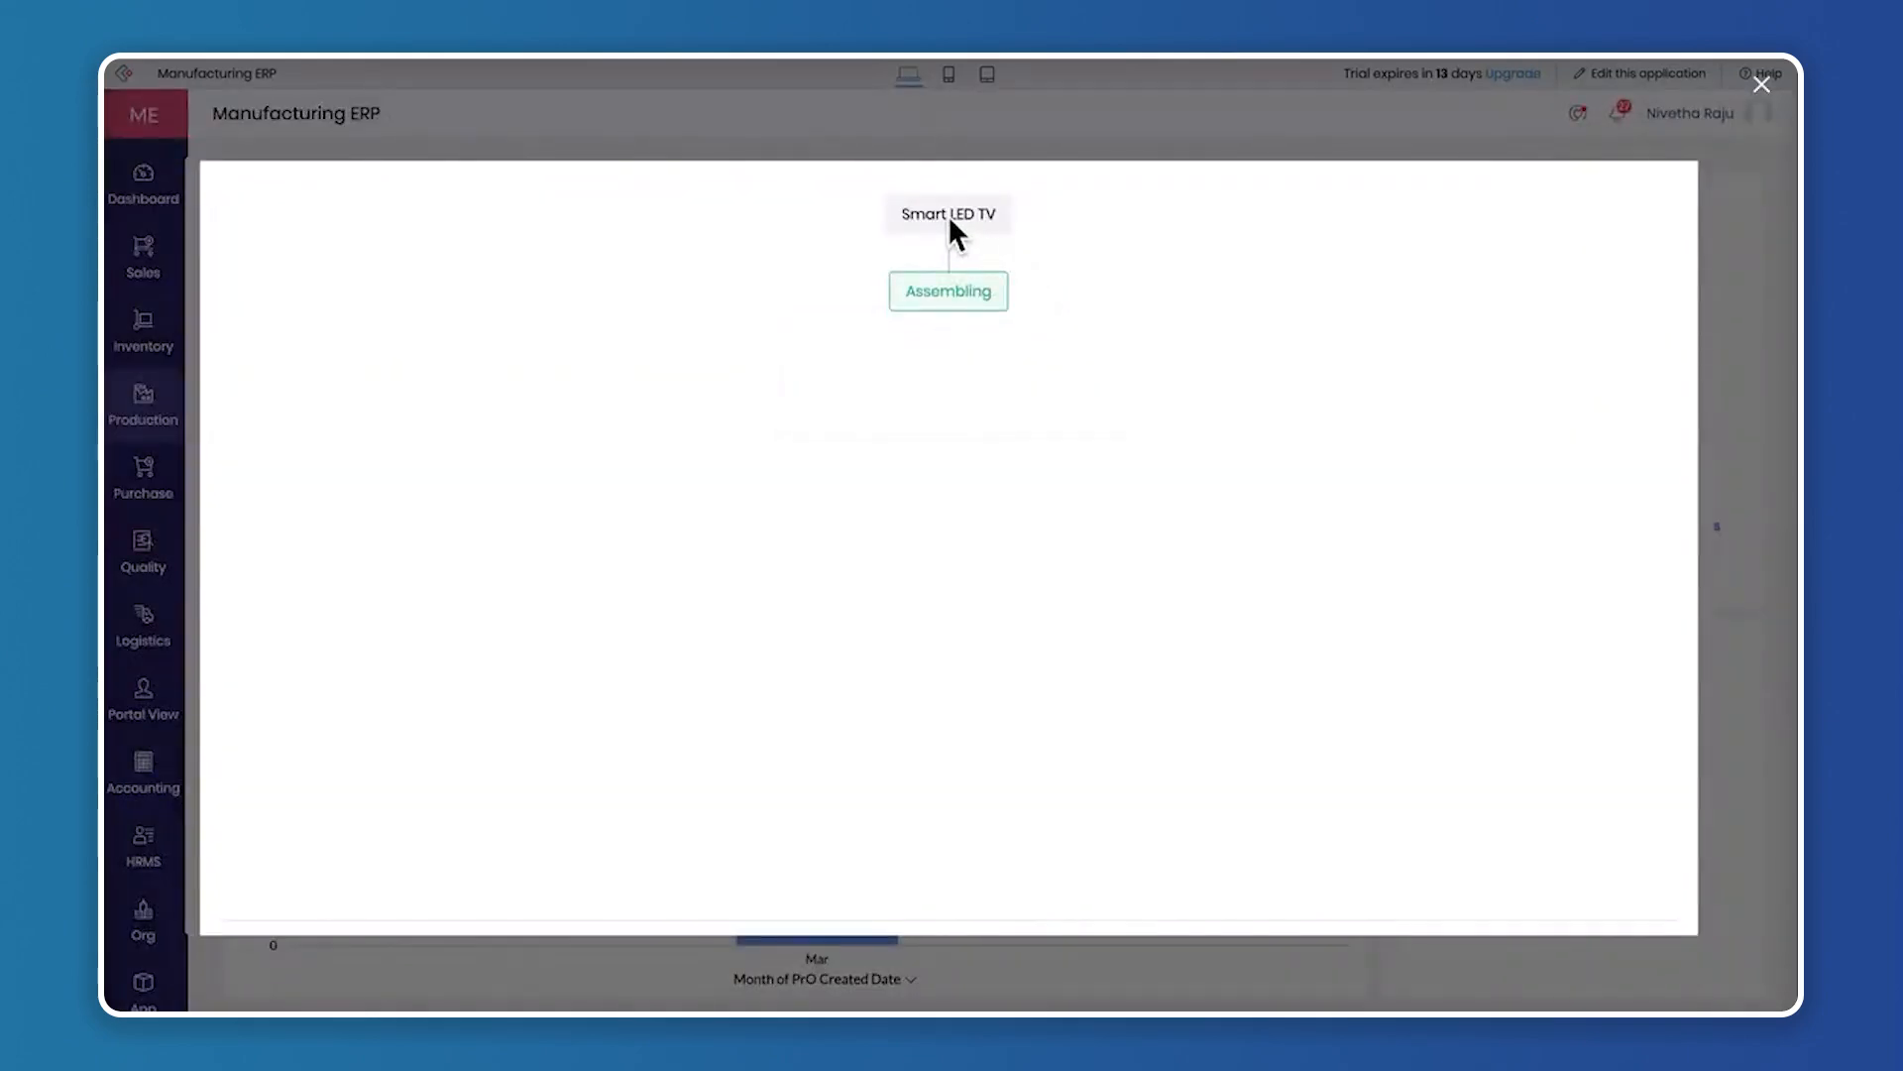
mouse_move(958, 287)
left_click(1761, 85)
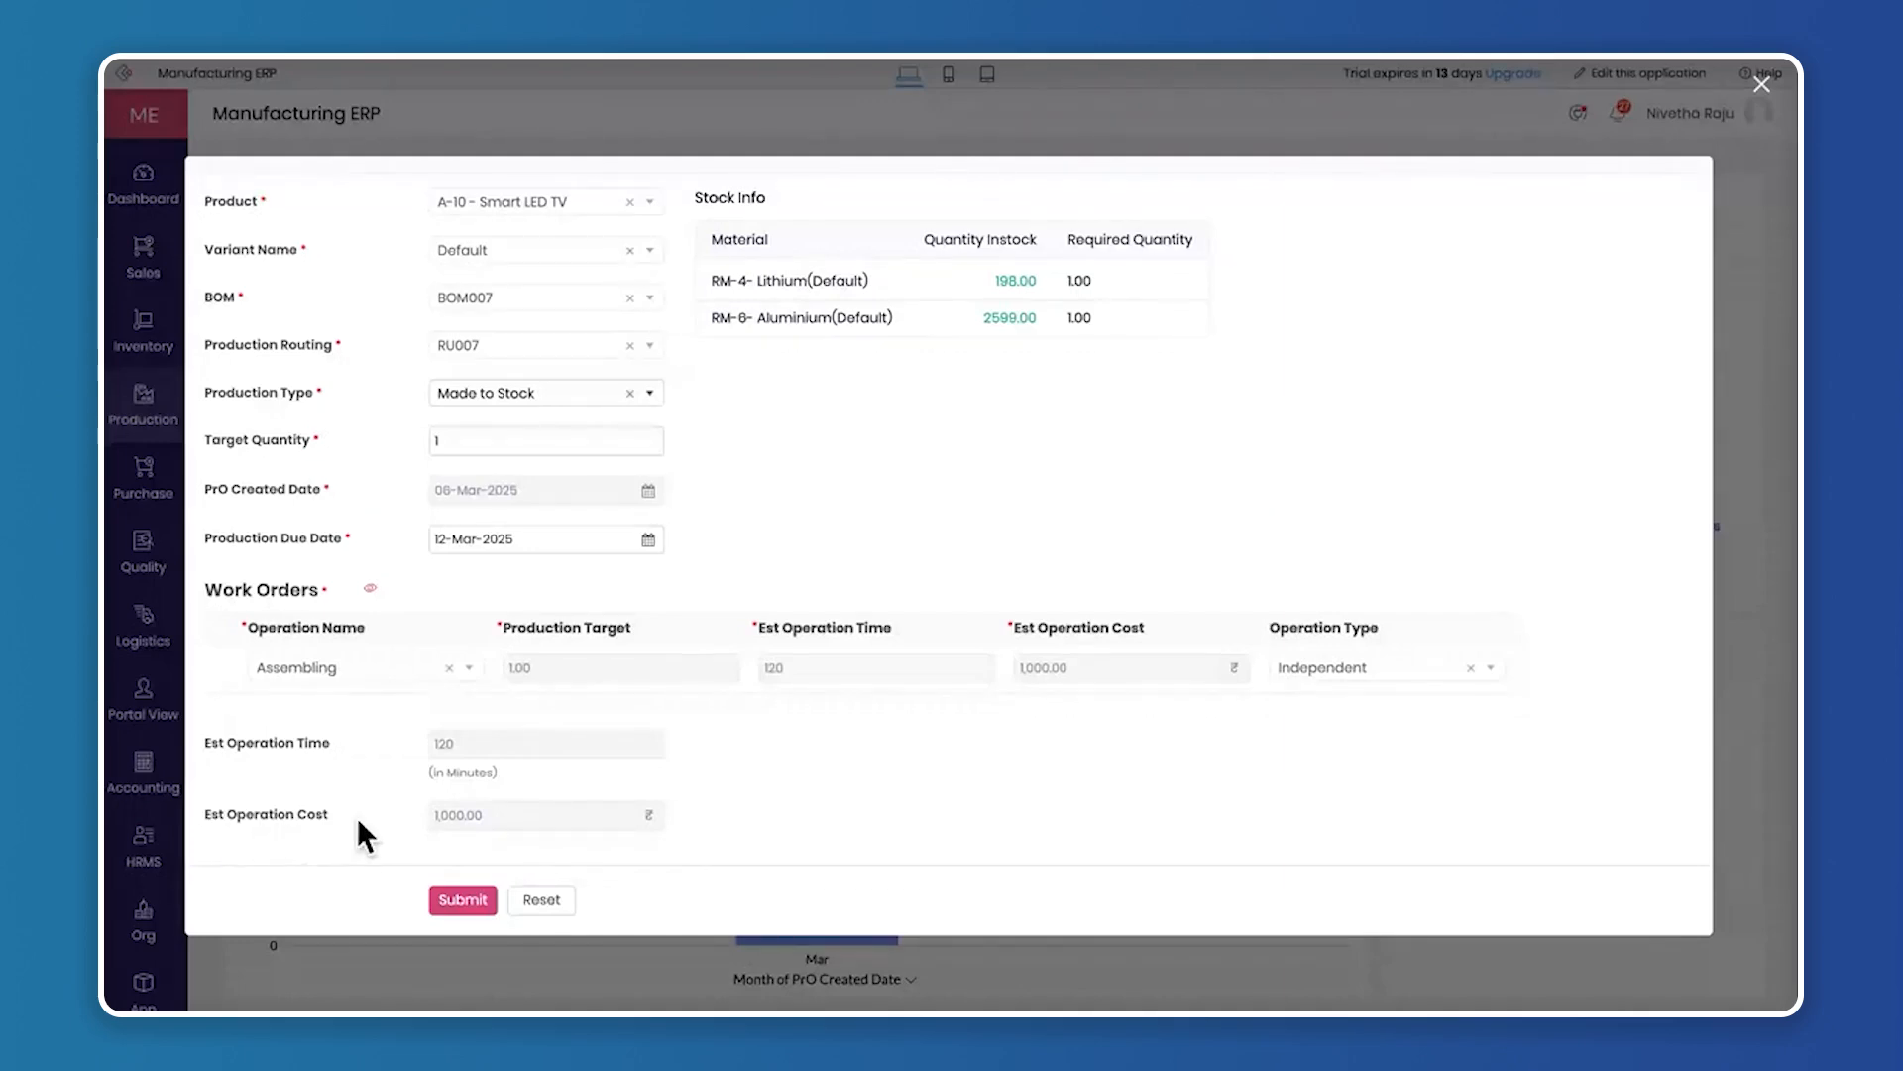
Submit the Smart LED TV production order and allow the browser's notifications
left_click(472, 898)
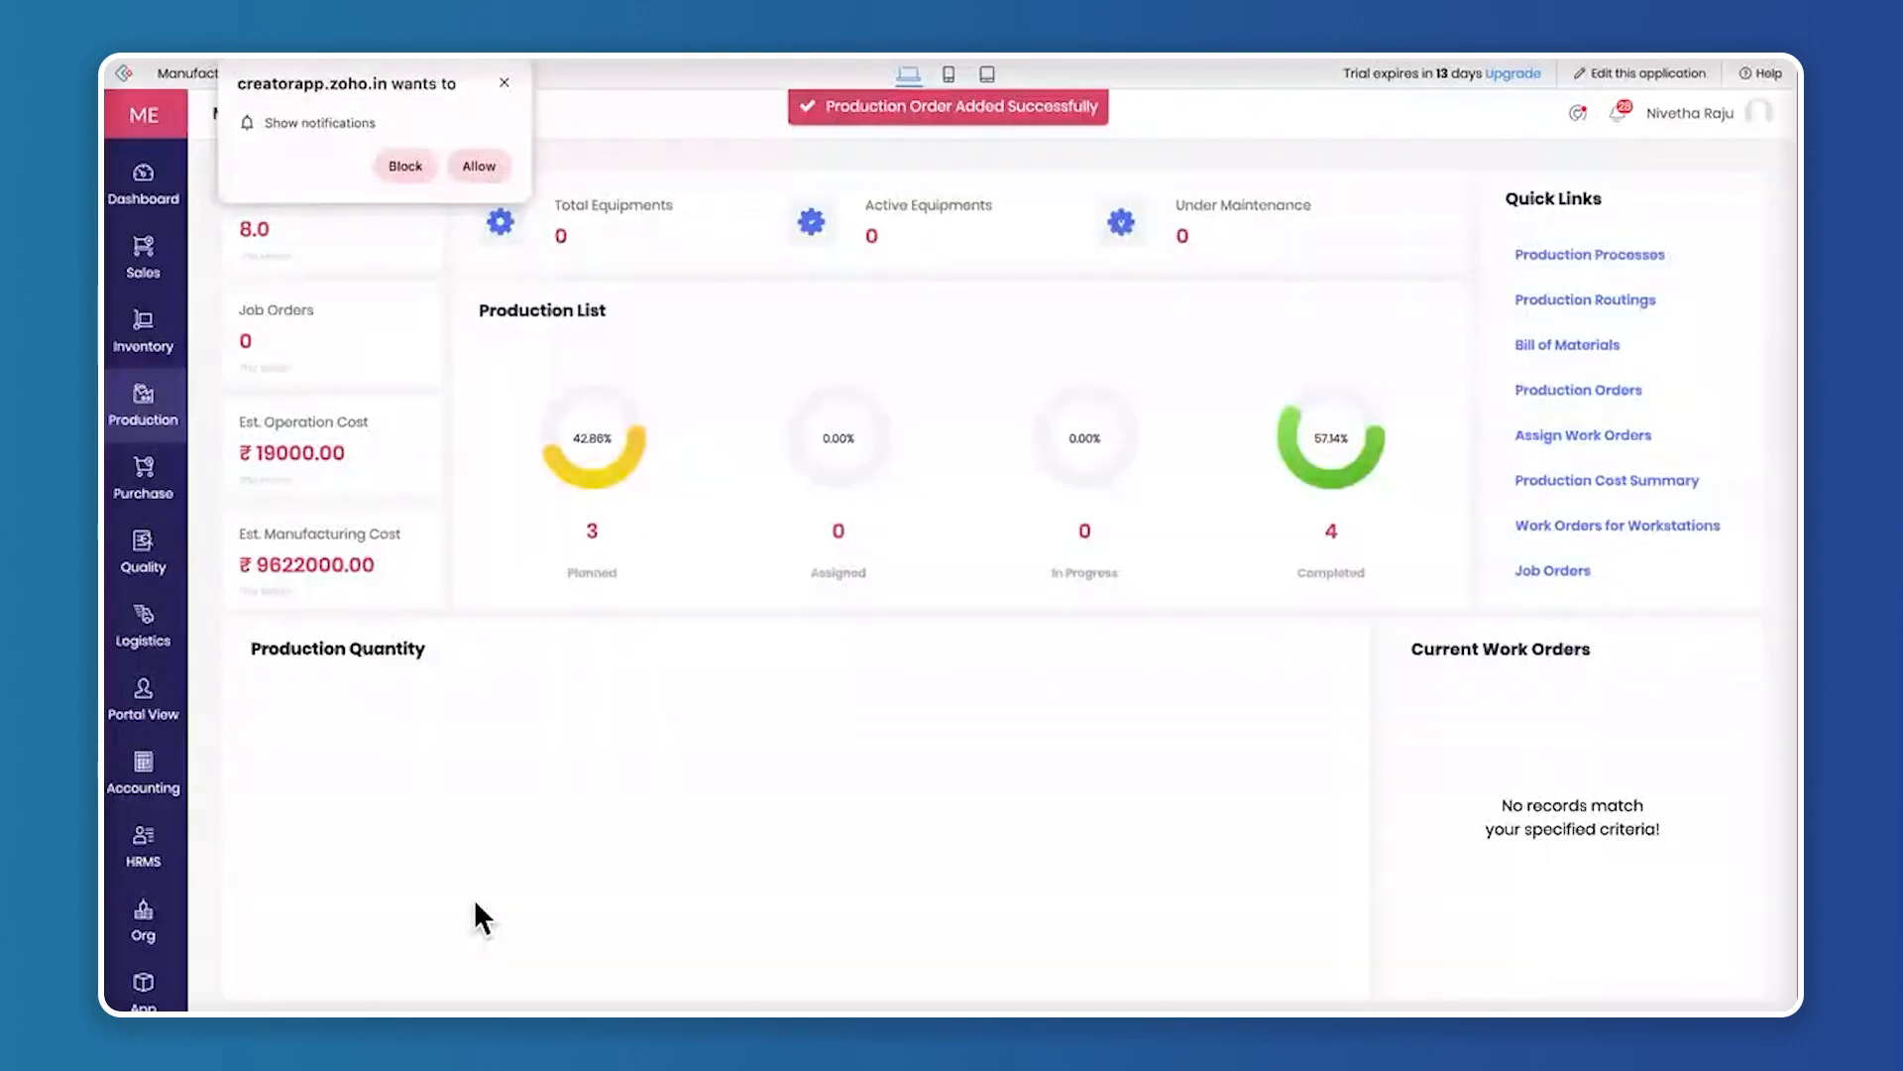
left_click(474, 161)
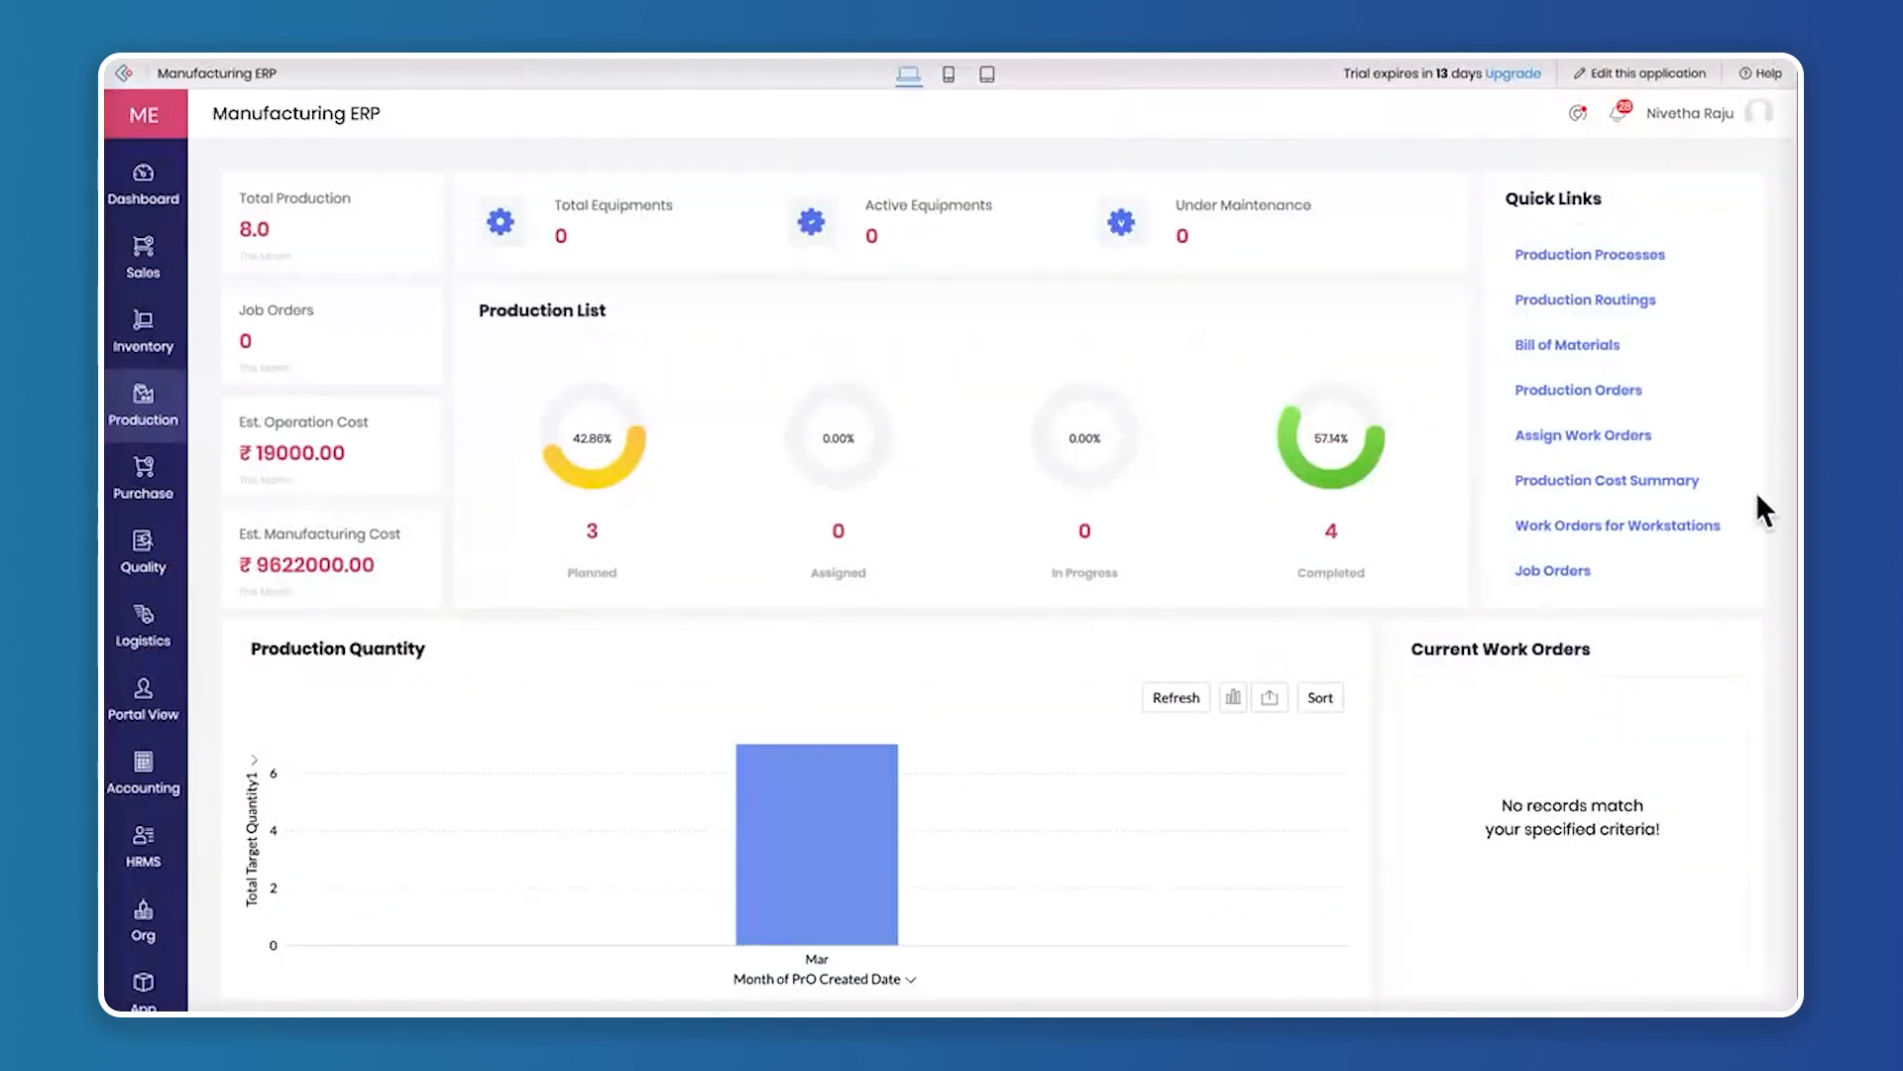
Open the planned production orders awaiting transitory storage in the Inventory module
left_click(154, 347)
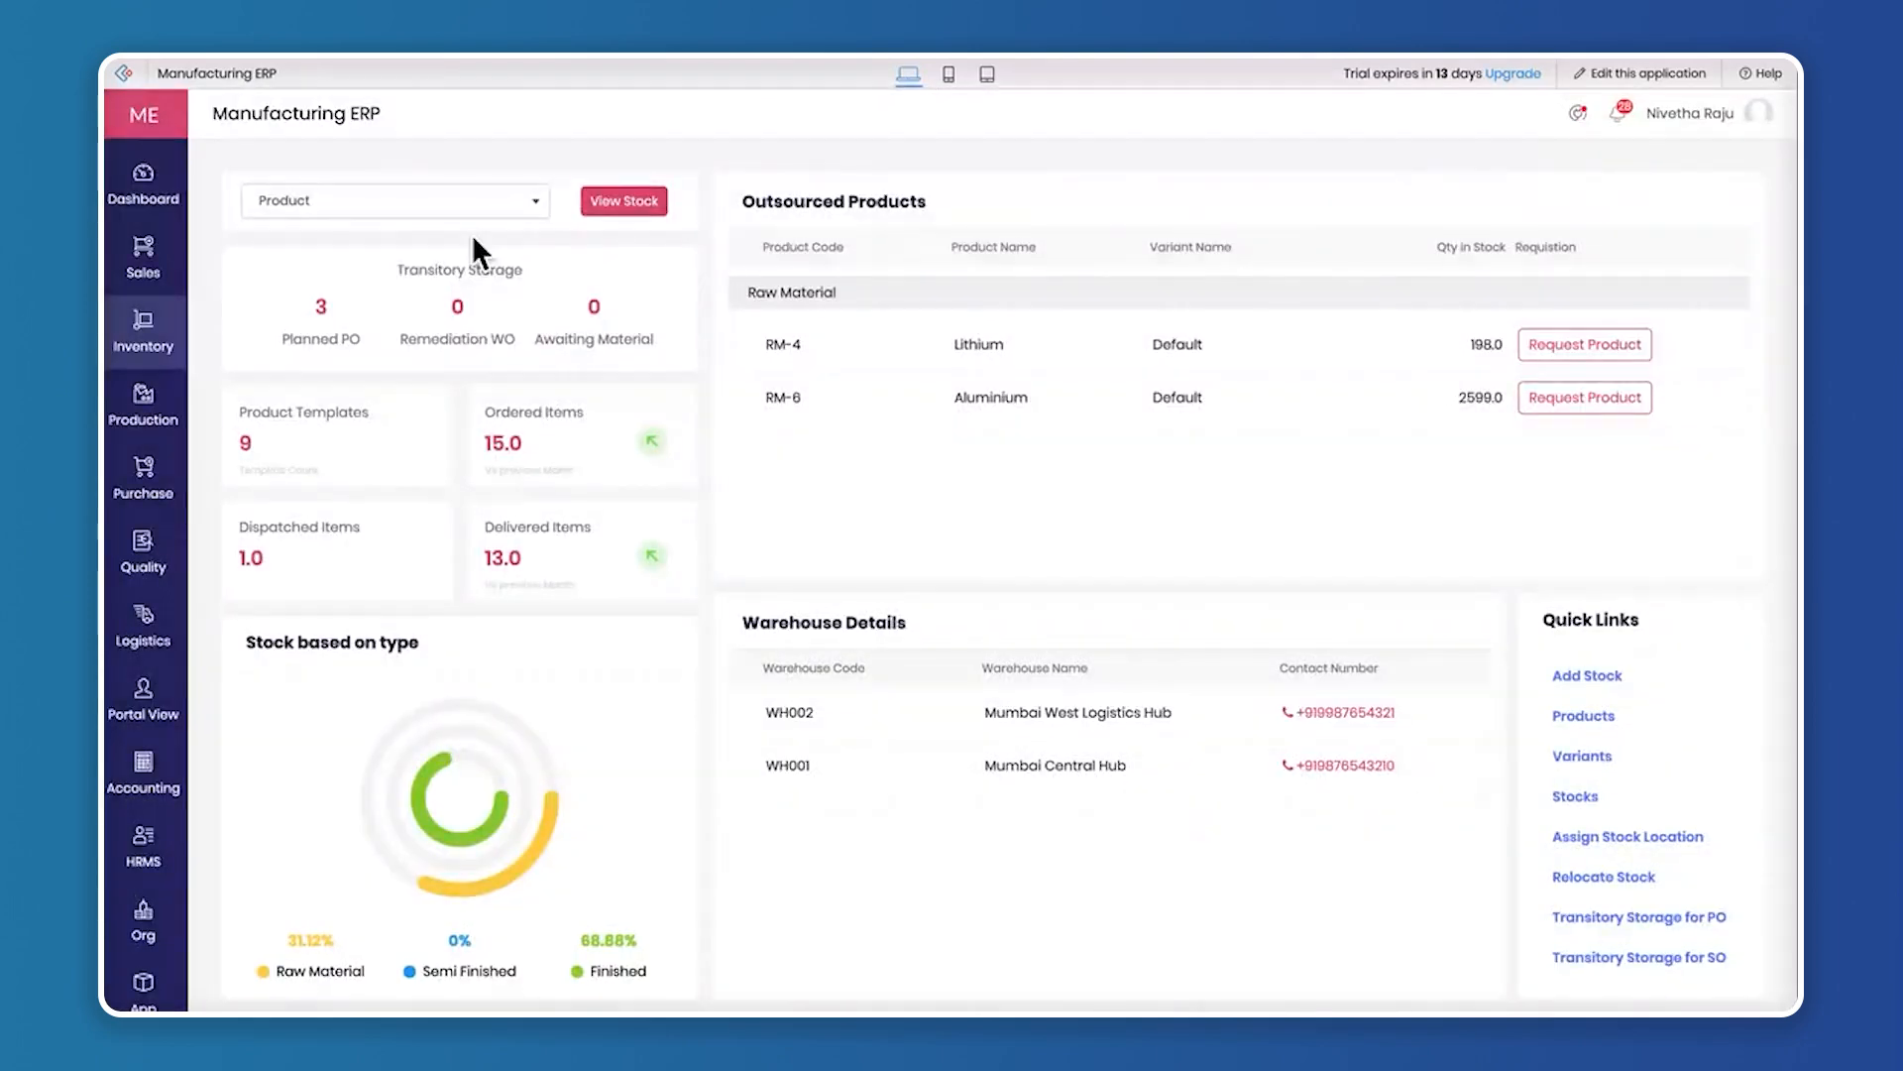
left_click(321, 309)
left_click_drag(394, 269, 545, 265)
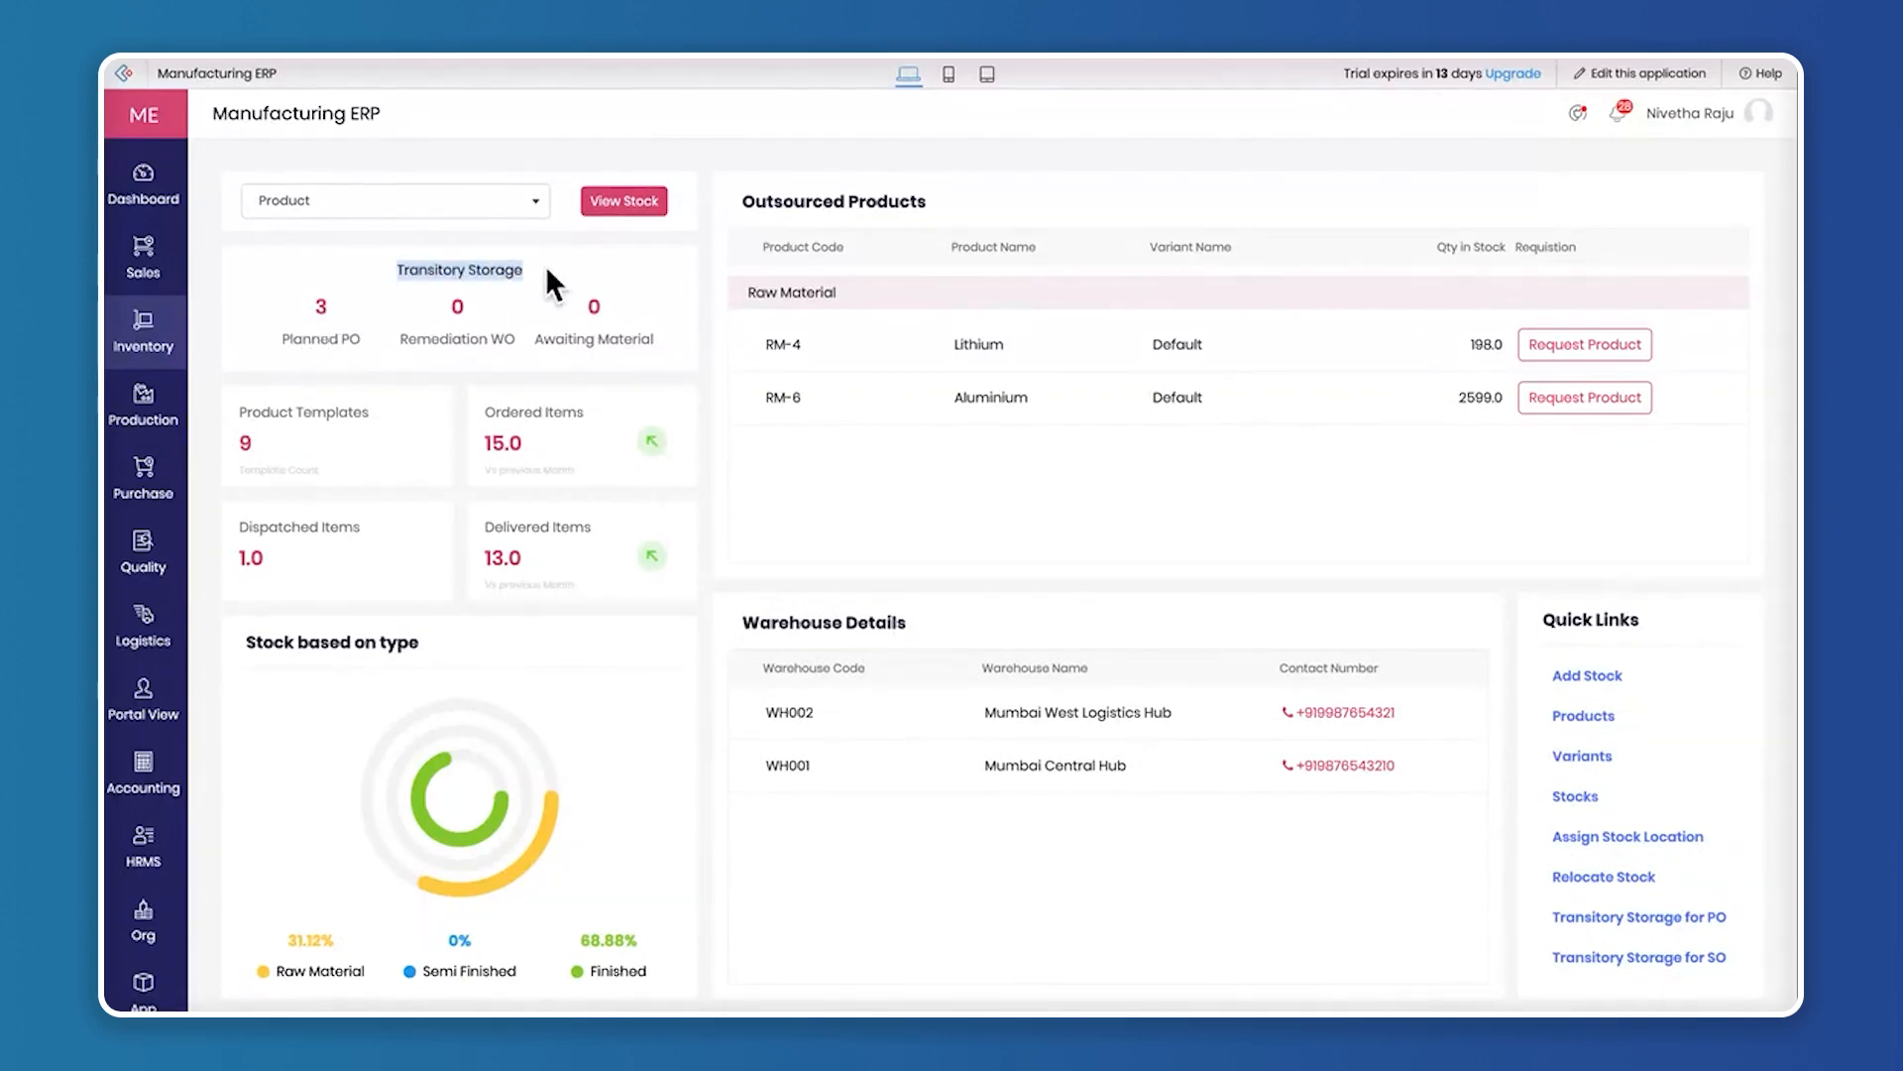
left_click(324, 308)
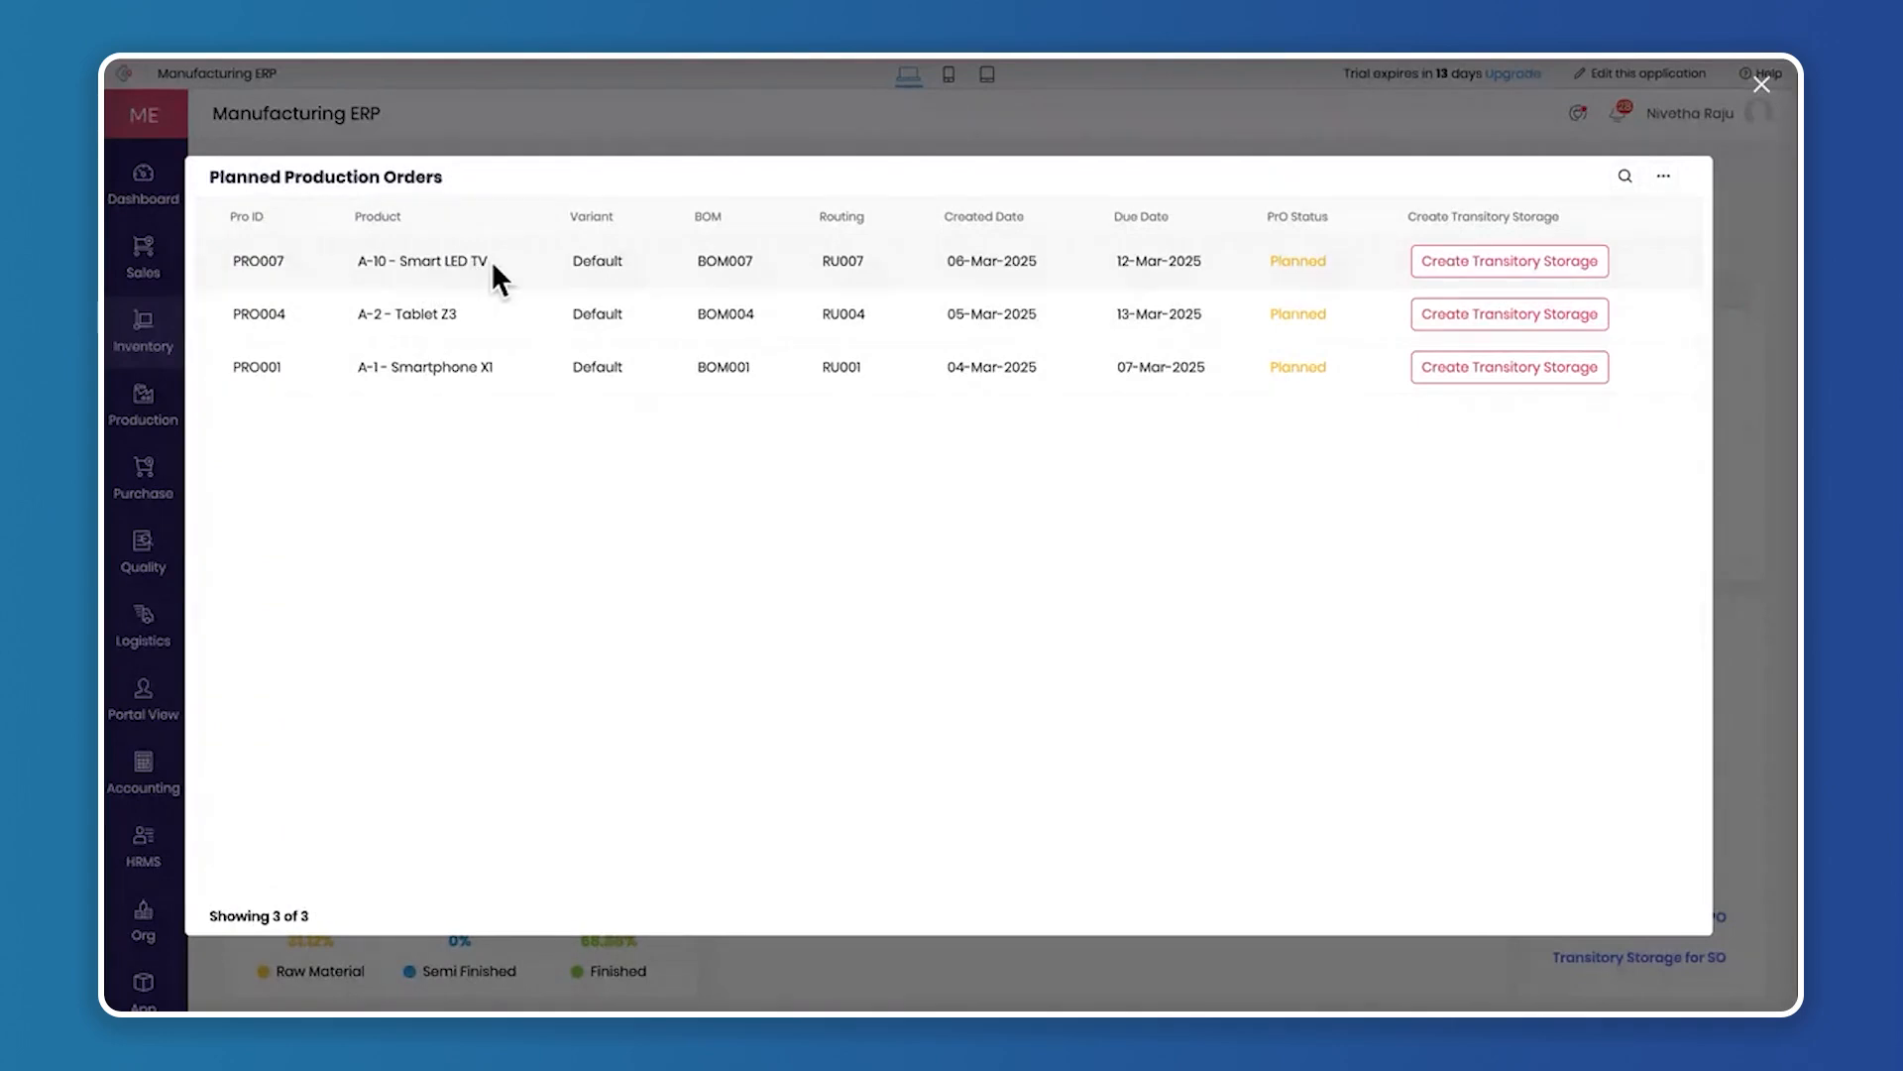
Open the transitory storage form for the Smart LED TV order and examine its warehouse, storage space, rack, unit and quantity allocations
left_click(1515, 262)
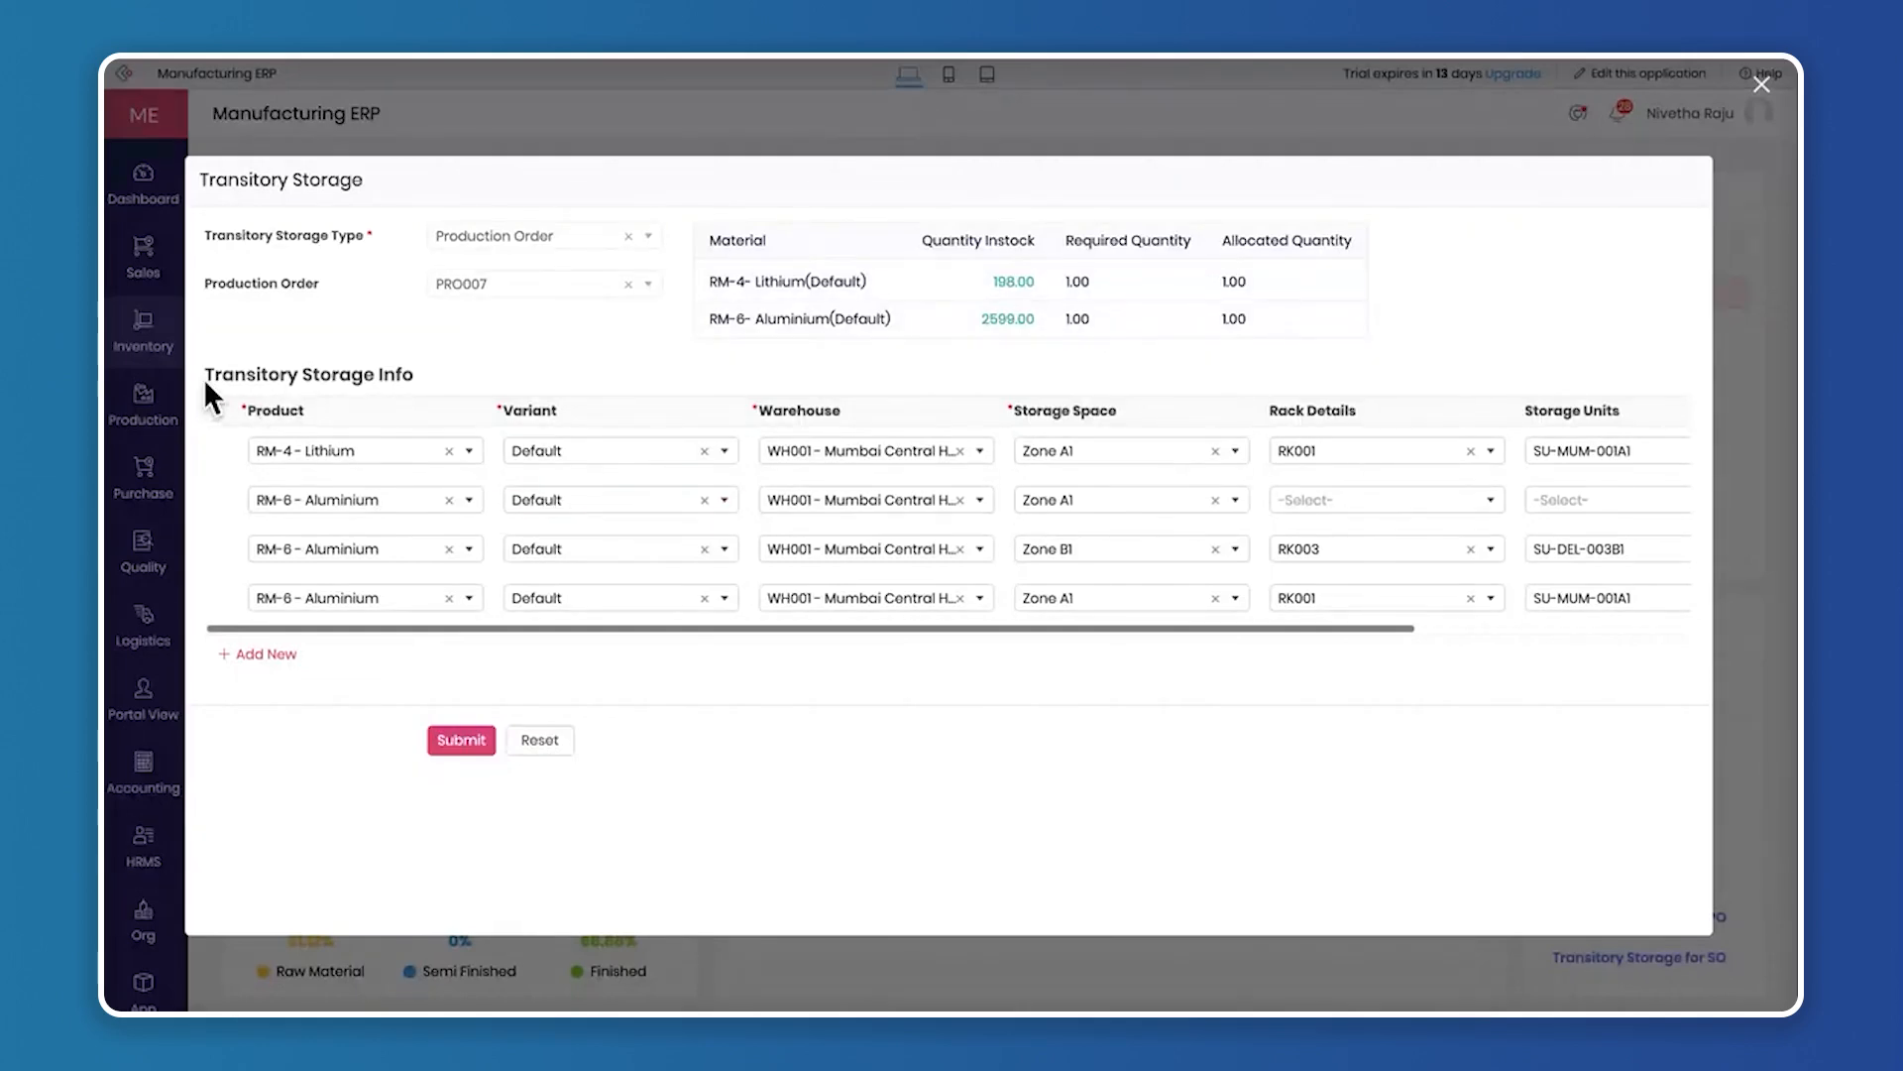
left_click_drag(204, 378, 456, 366)
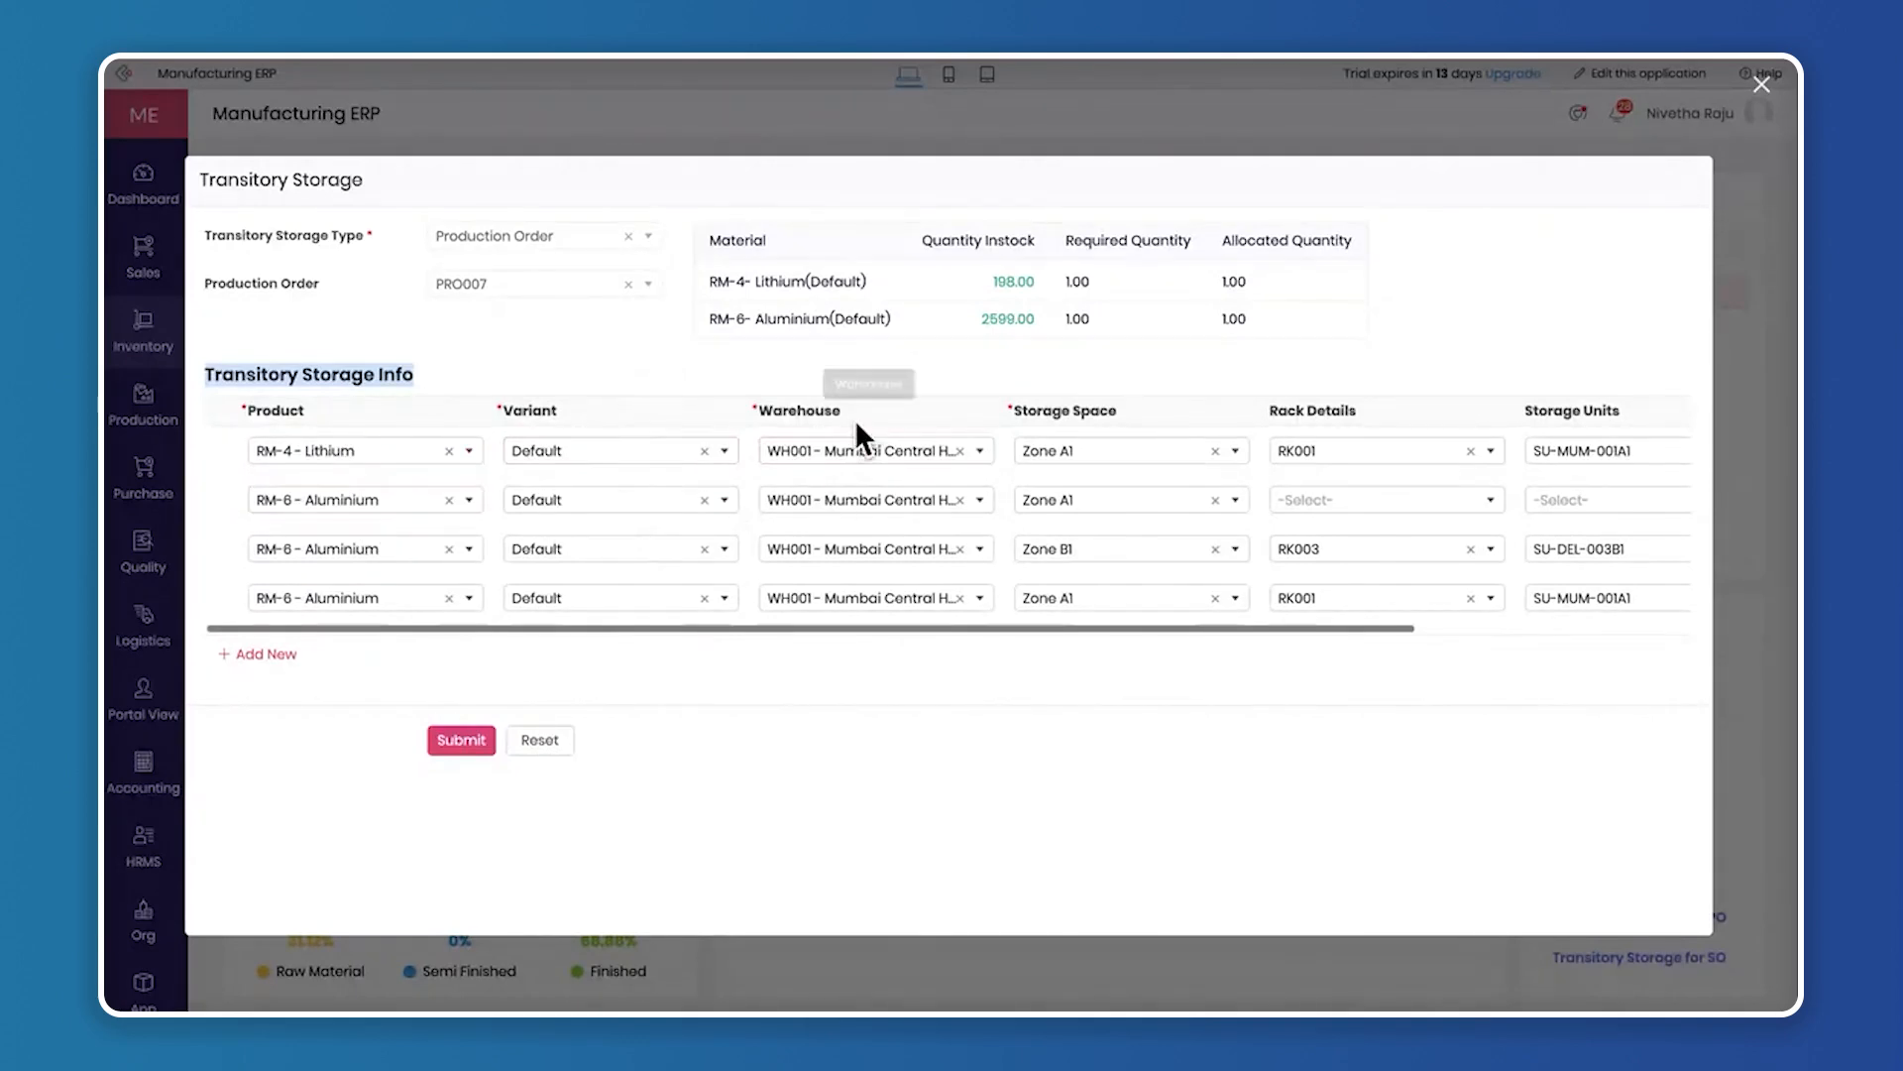
scroll(1140, 551, "right", 4)
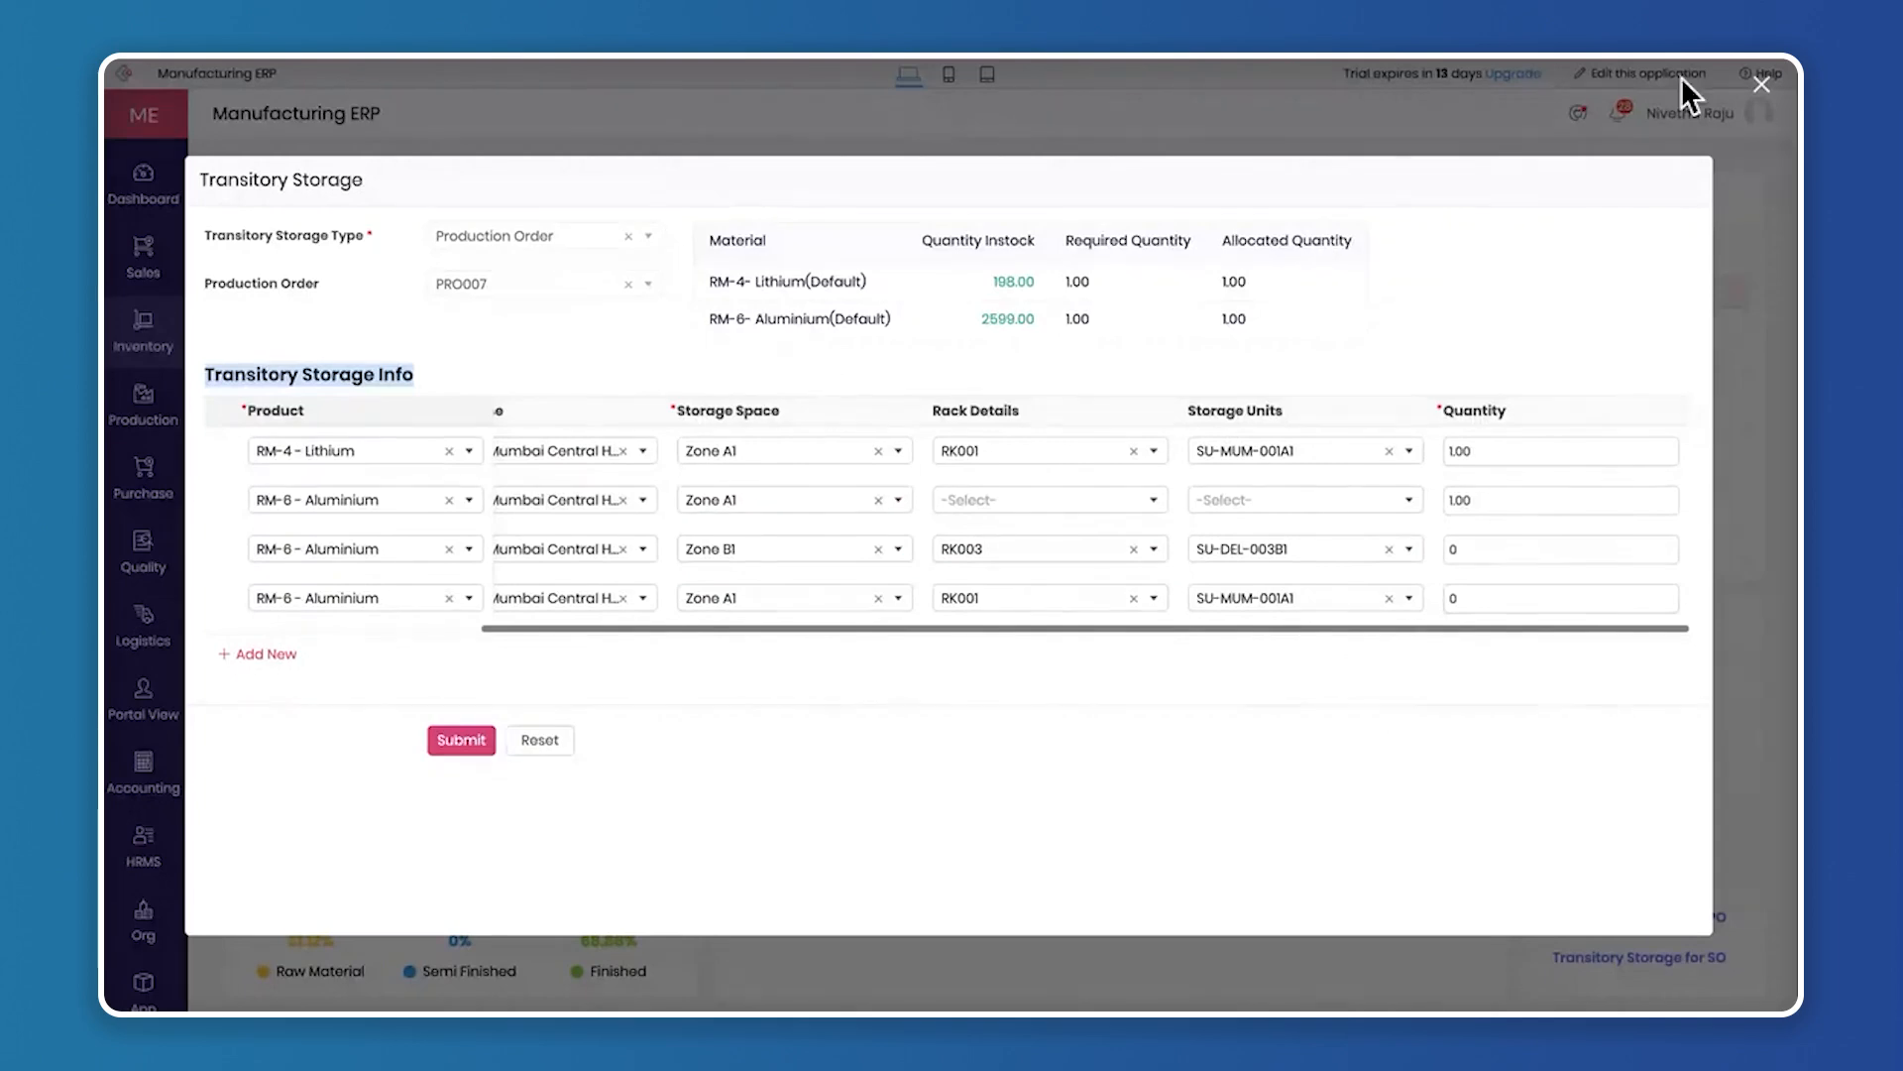
Leave the transitory storage form and view the list of production orders from the Production dashboard
left_click(1762, 87)
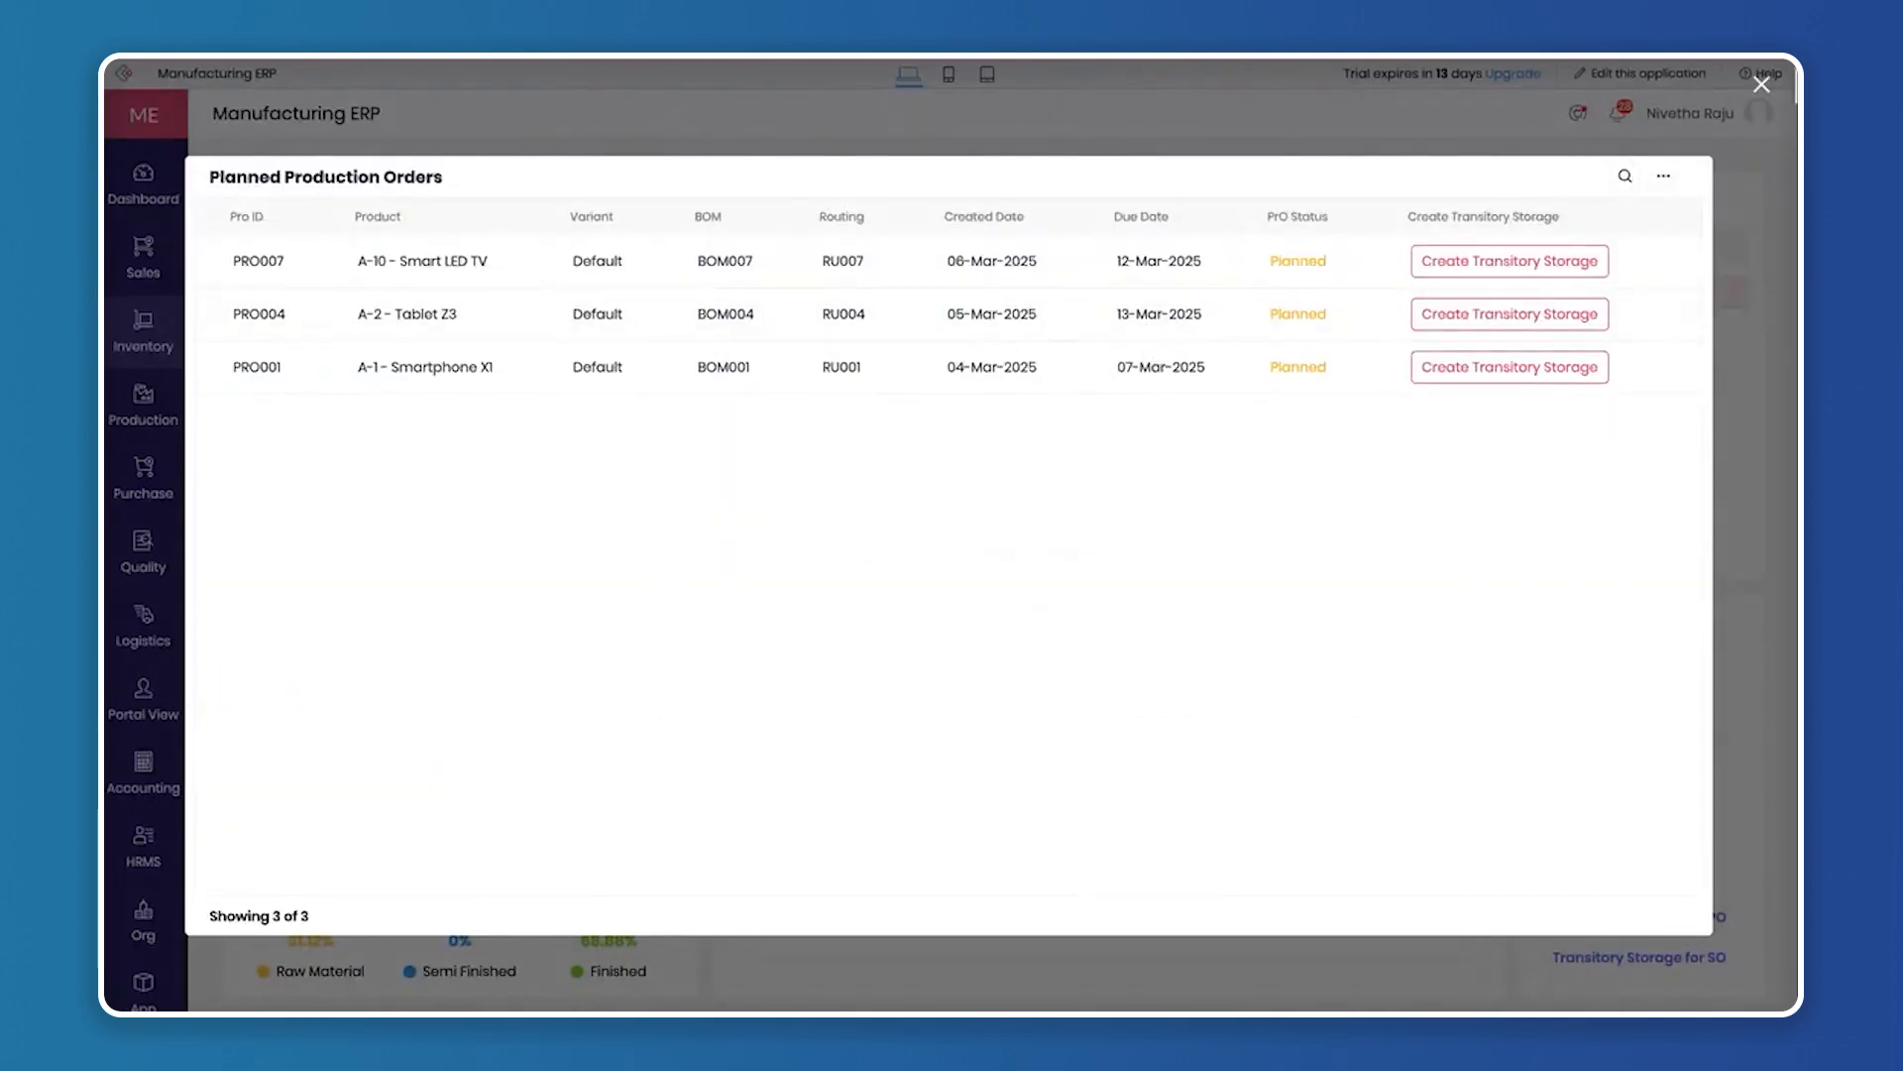
left_click(1762, 87)
mouse_move(161, 429)
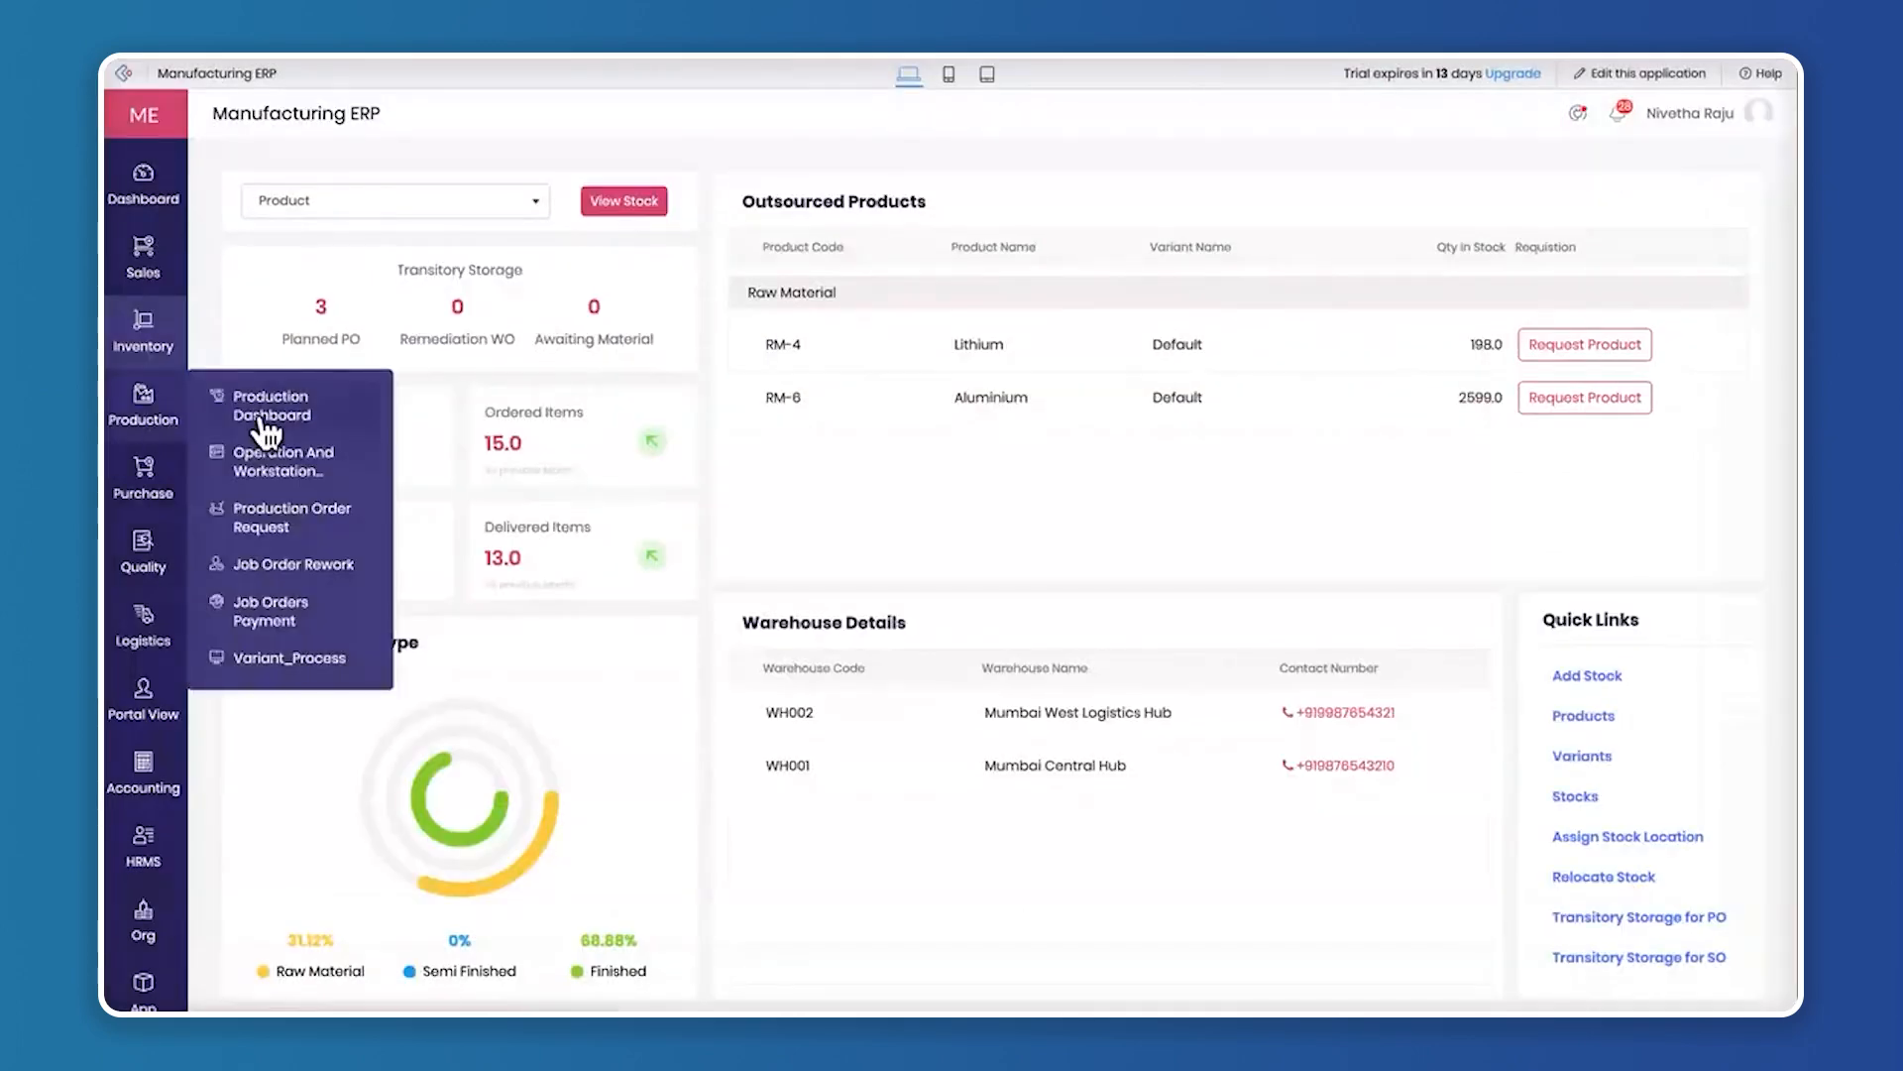
left_click(304, 409)
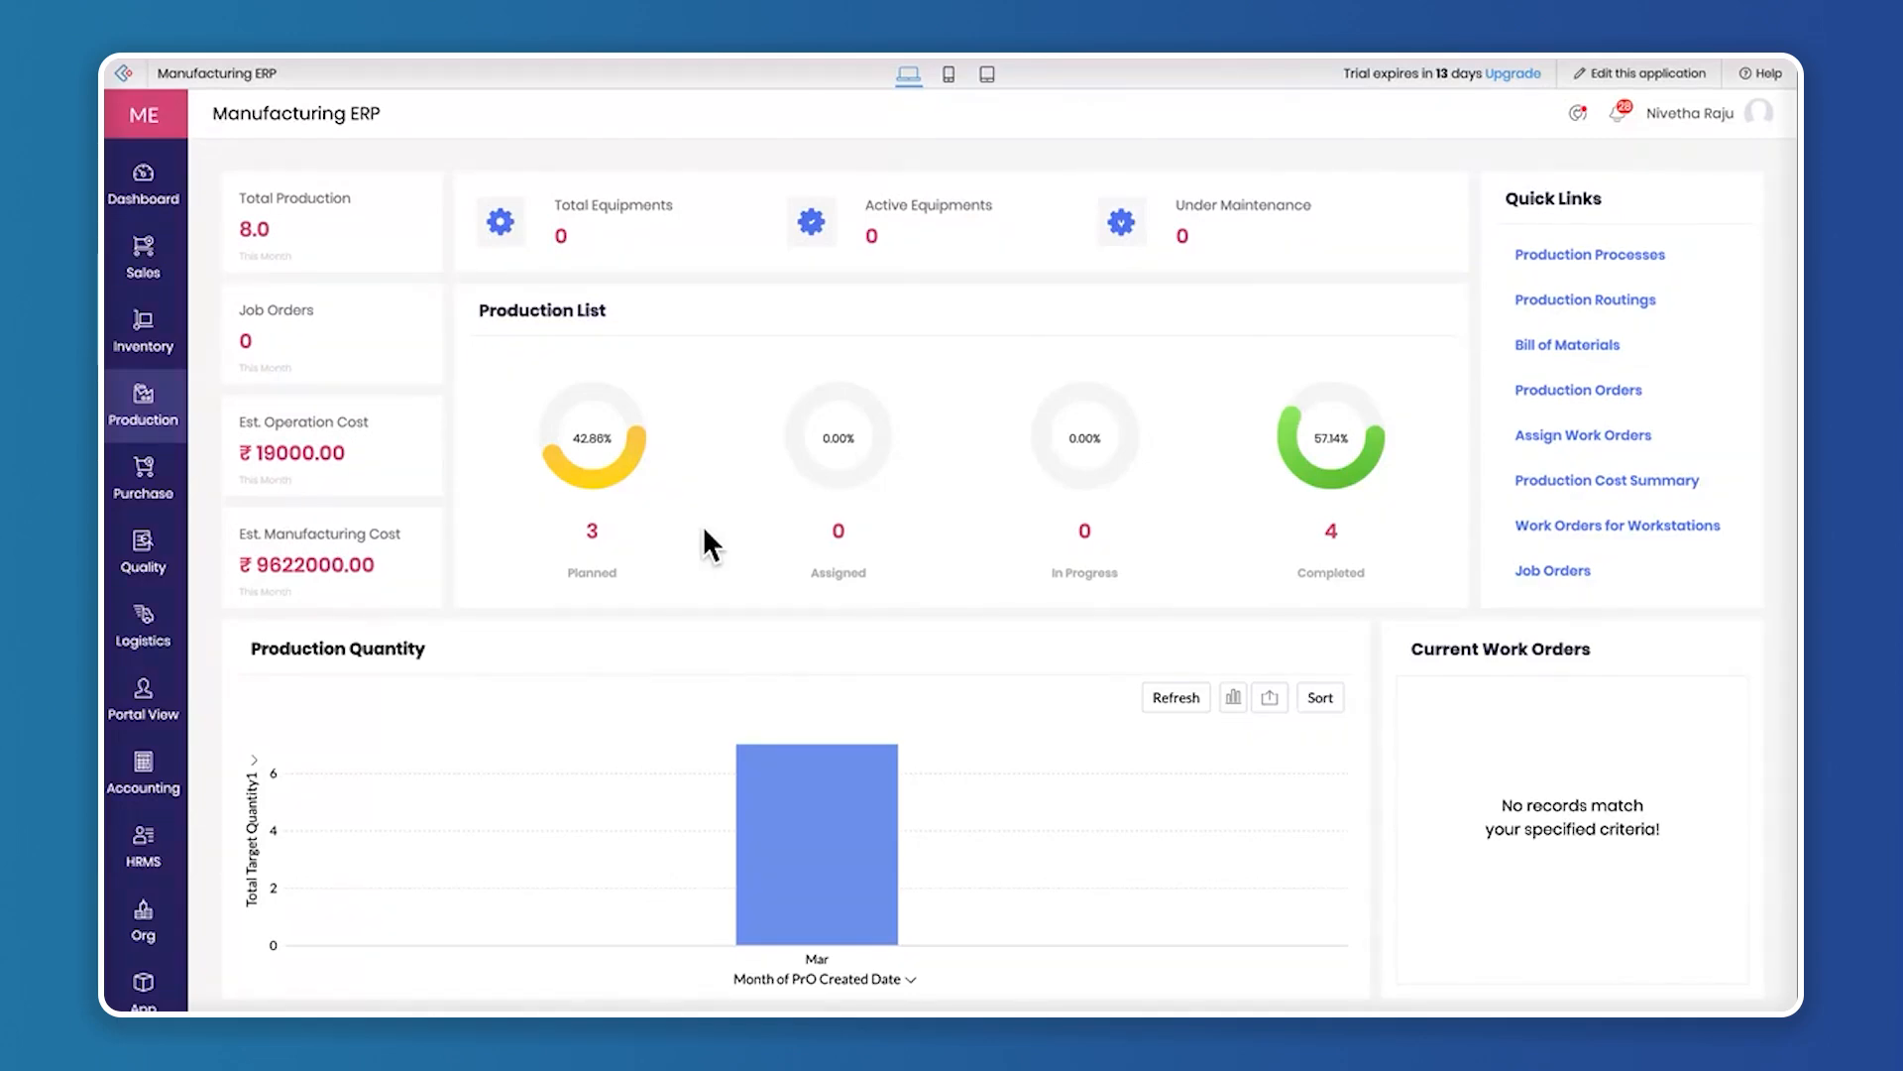
left_click(1577, 391)
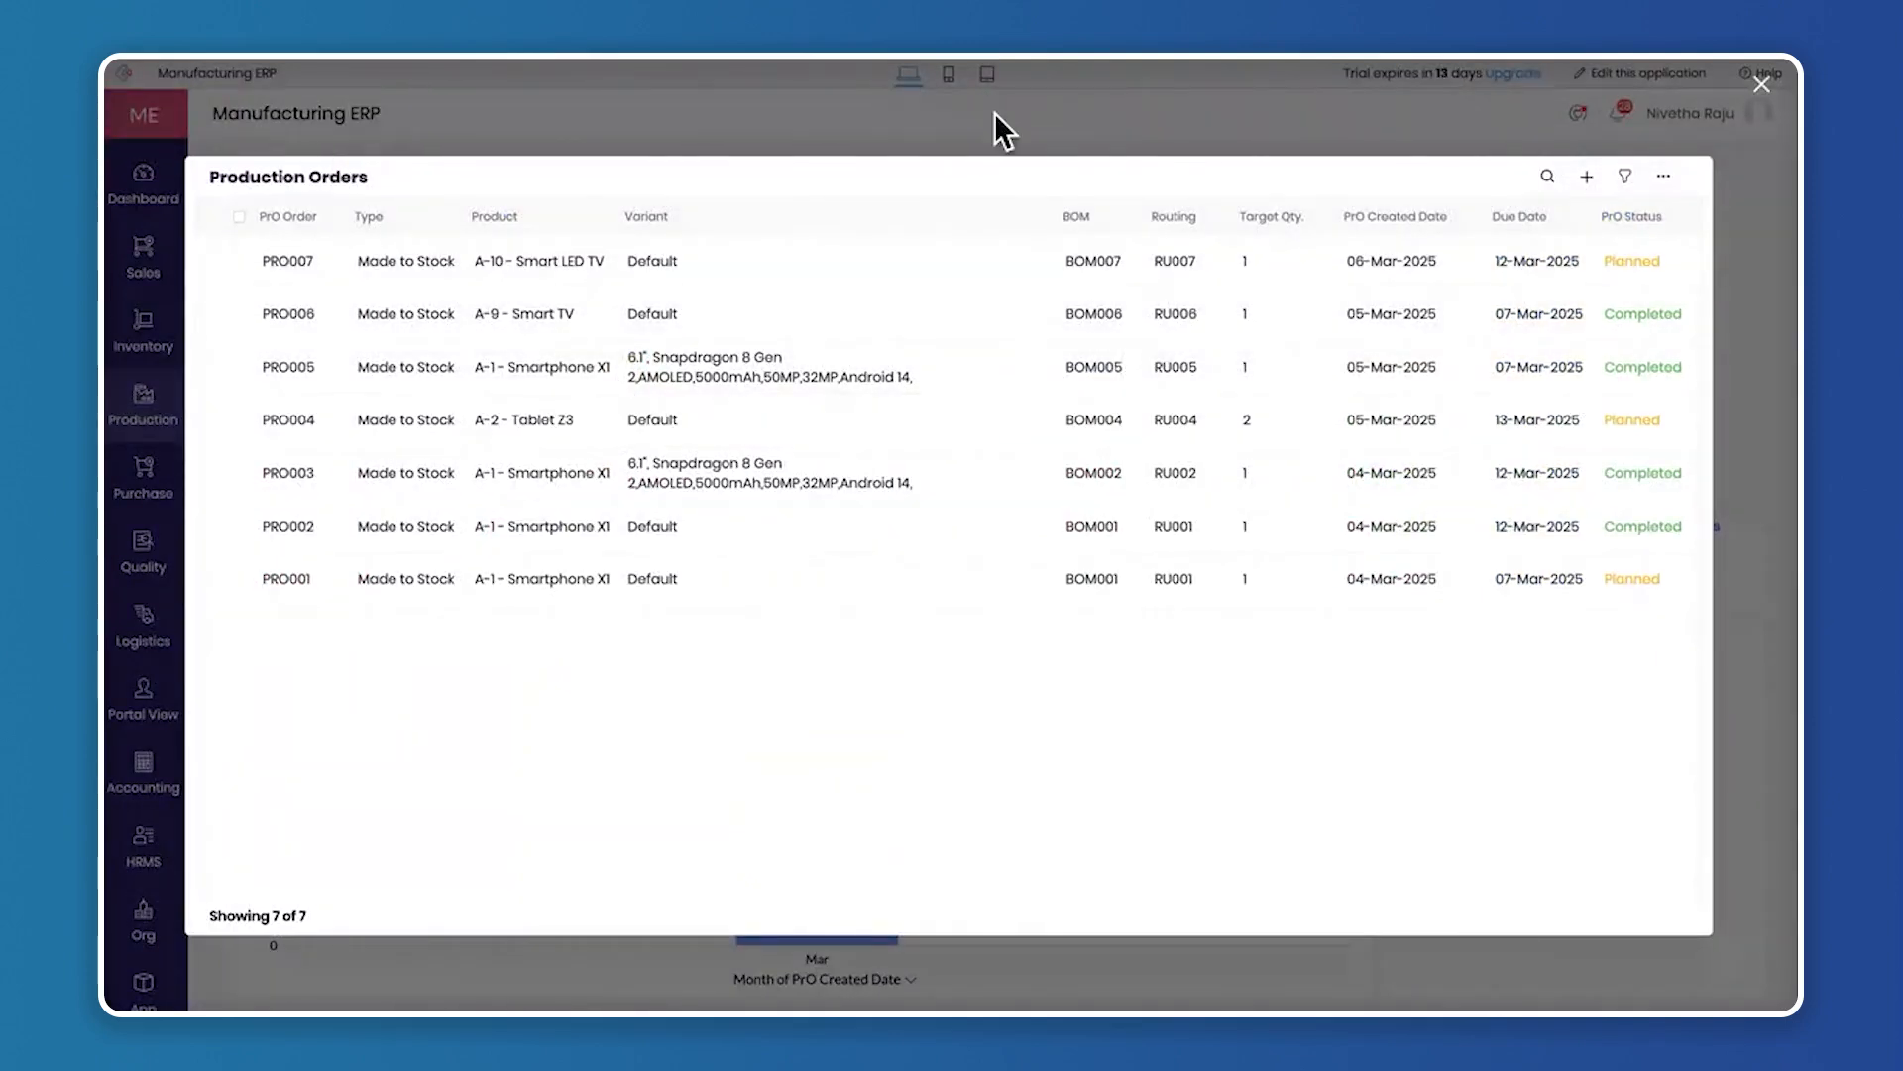
left_click(1763, 89)
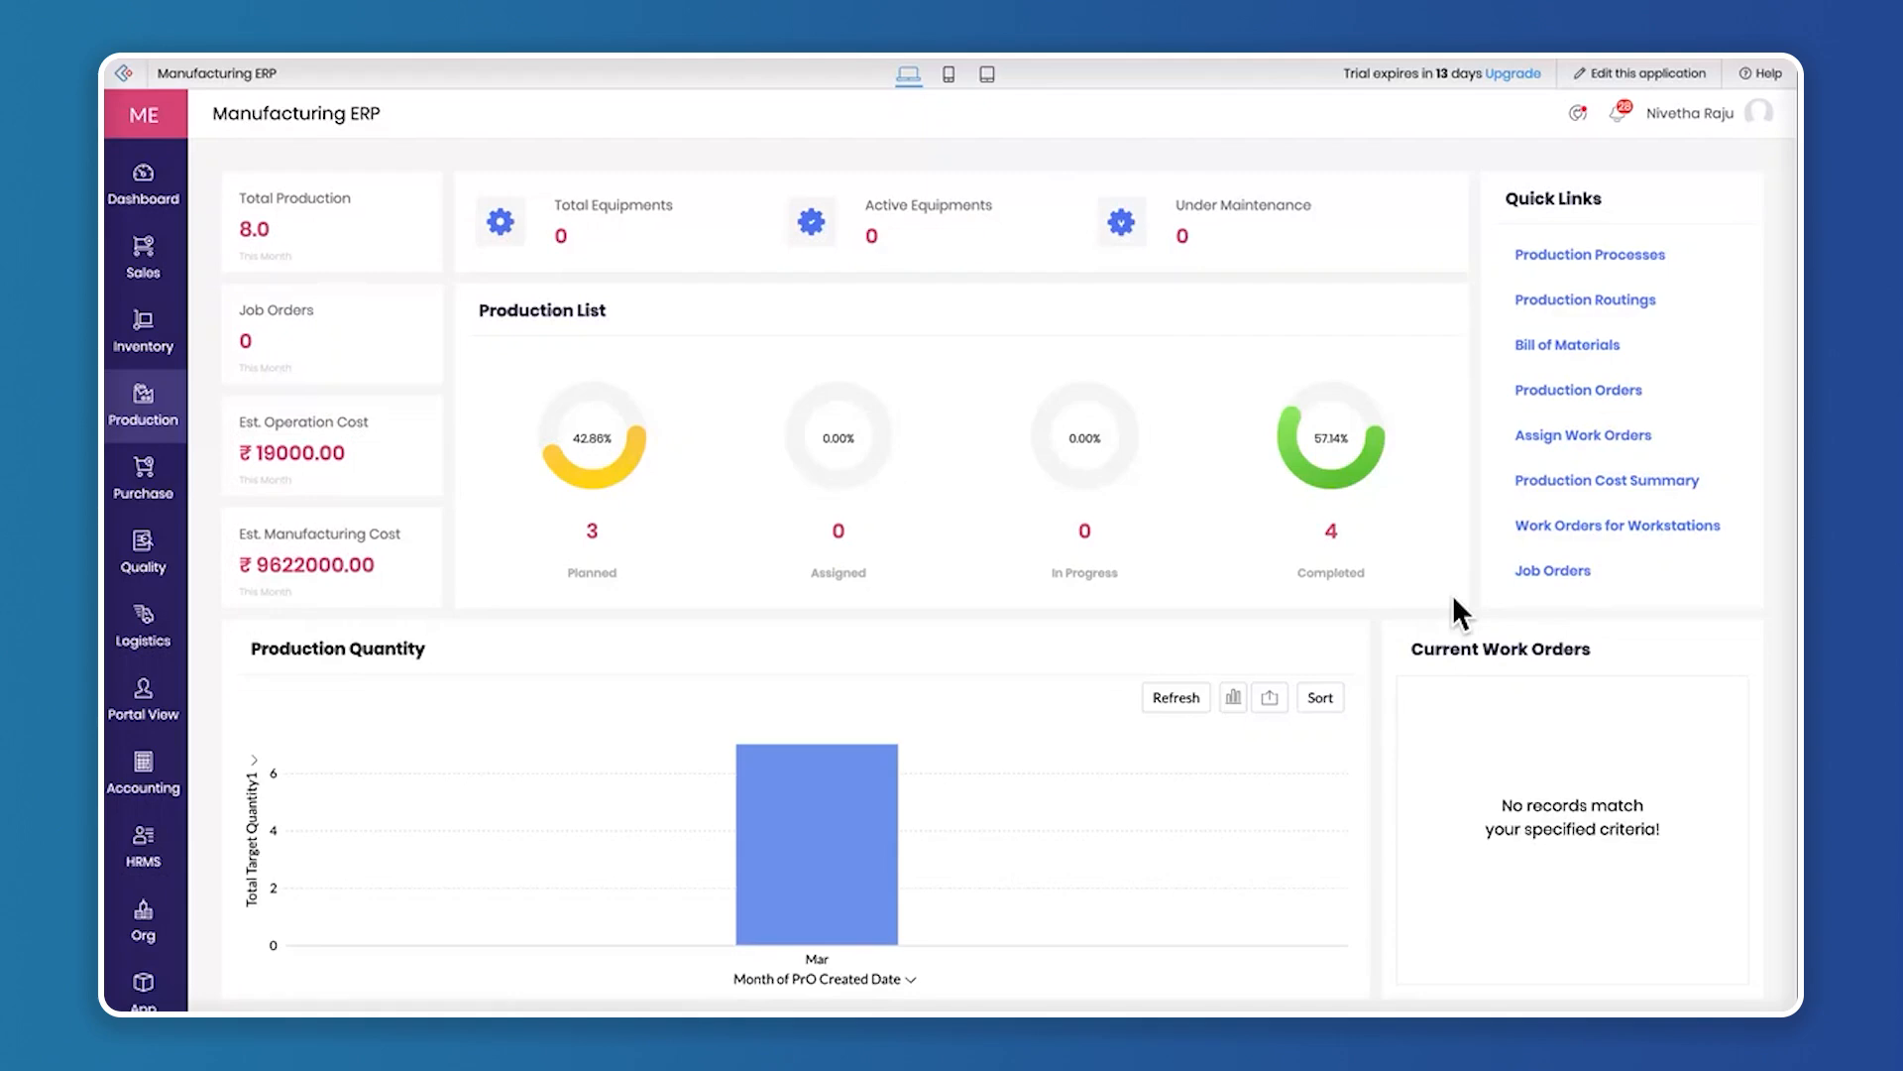
Check the work orders available for assignment, then view the W-0002 Assembly Station 1 workstation dashboard
left_click(1606, 436)
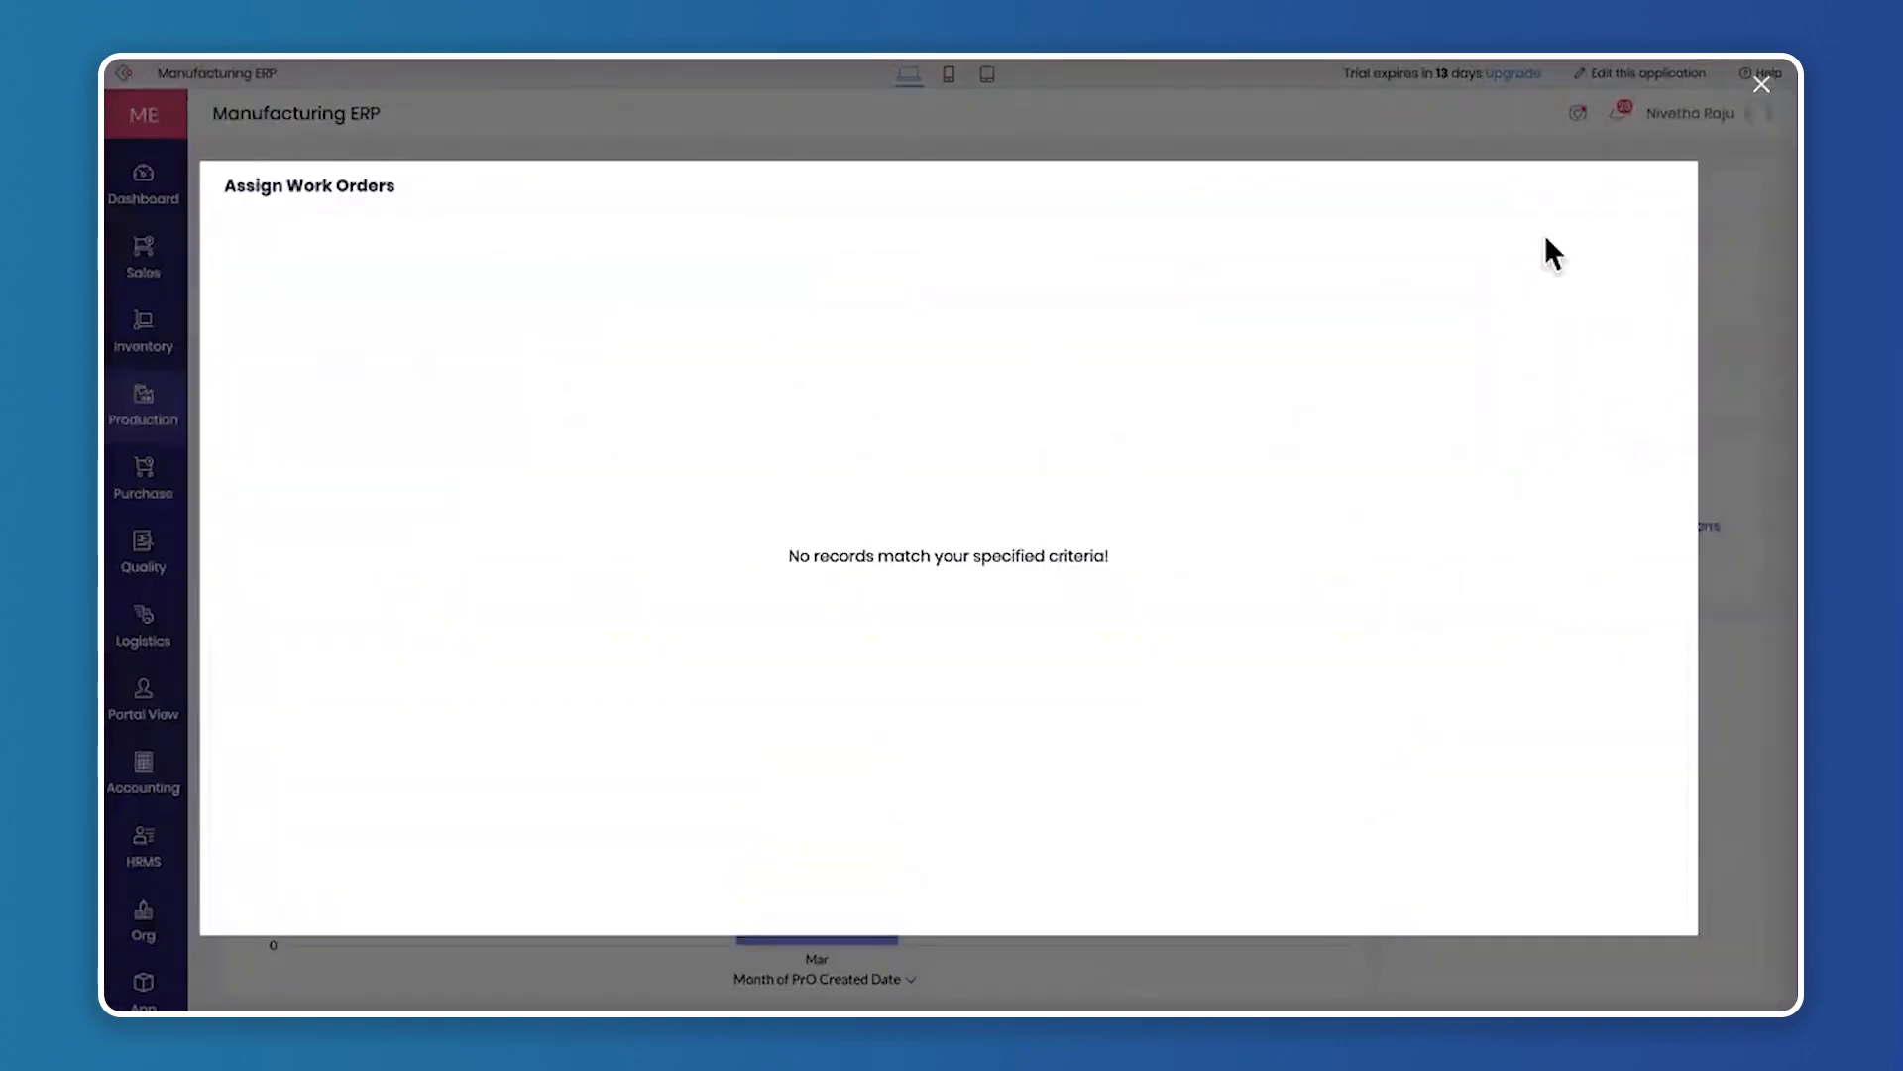
left_click(1762, 87)
mouse_move(154, 436)
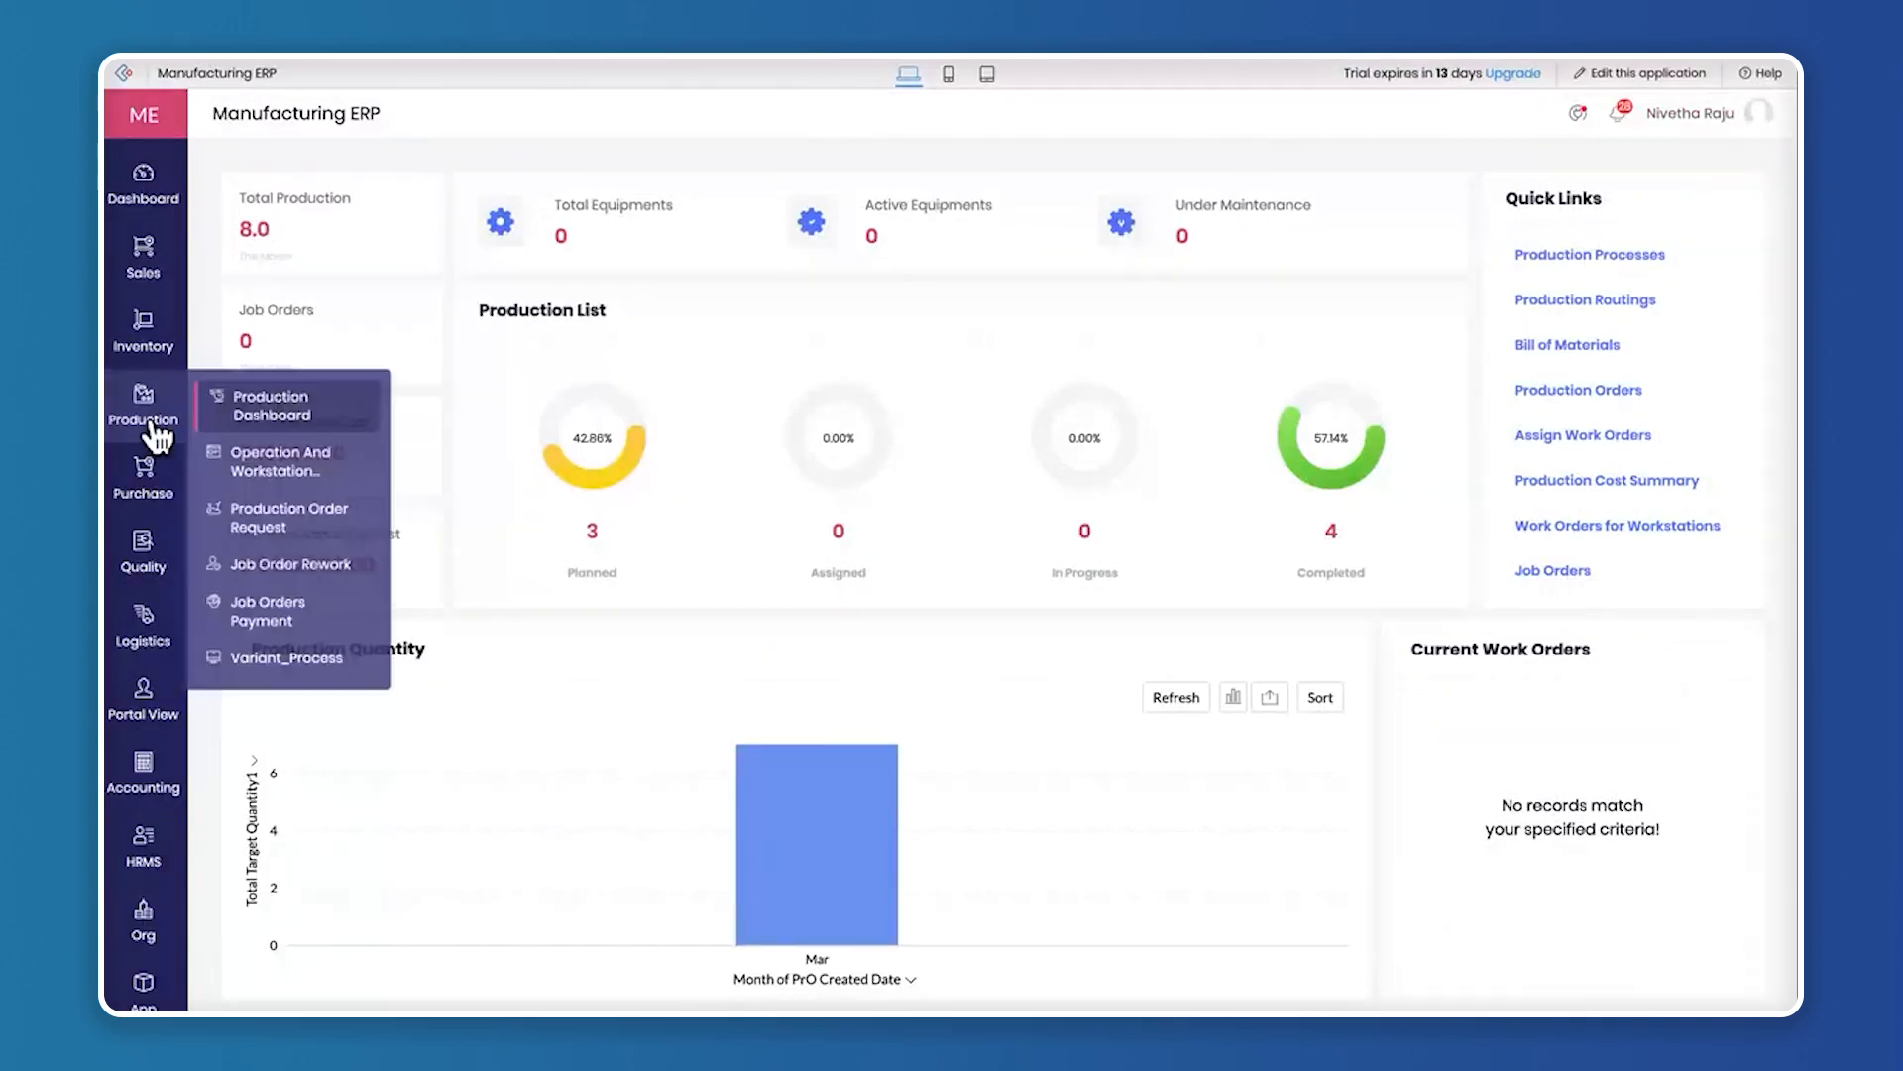
left_click(312, 481)
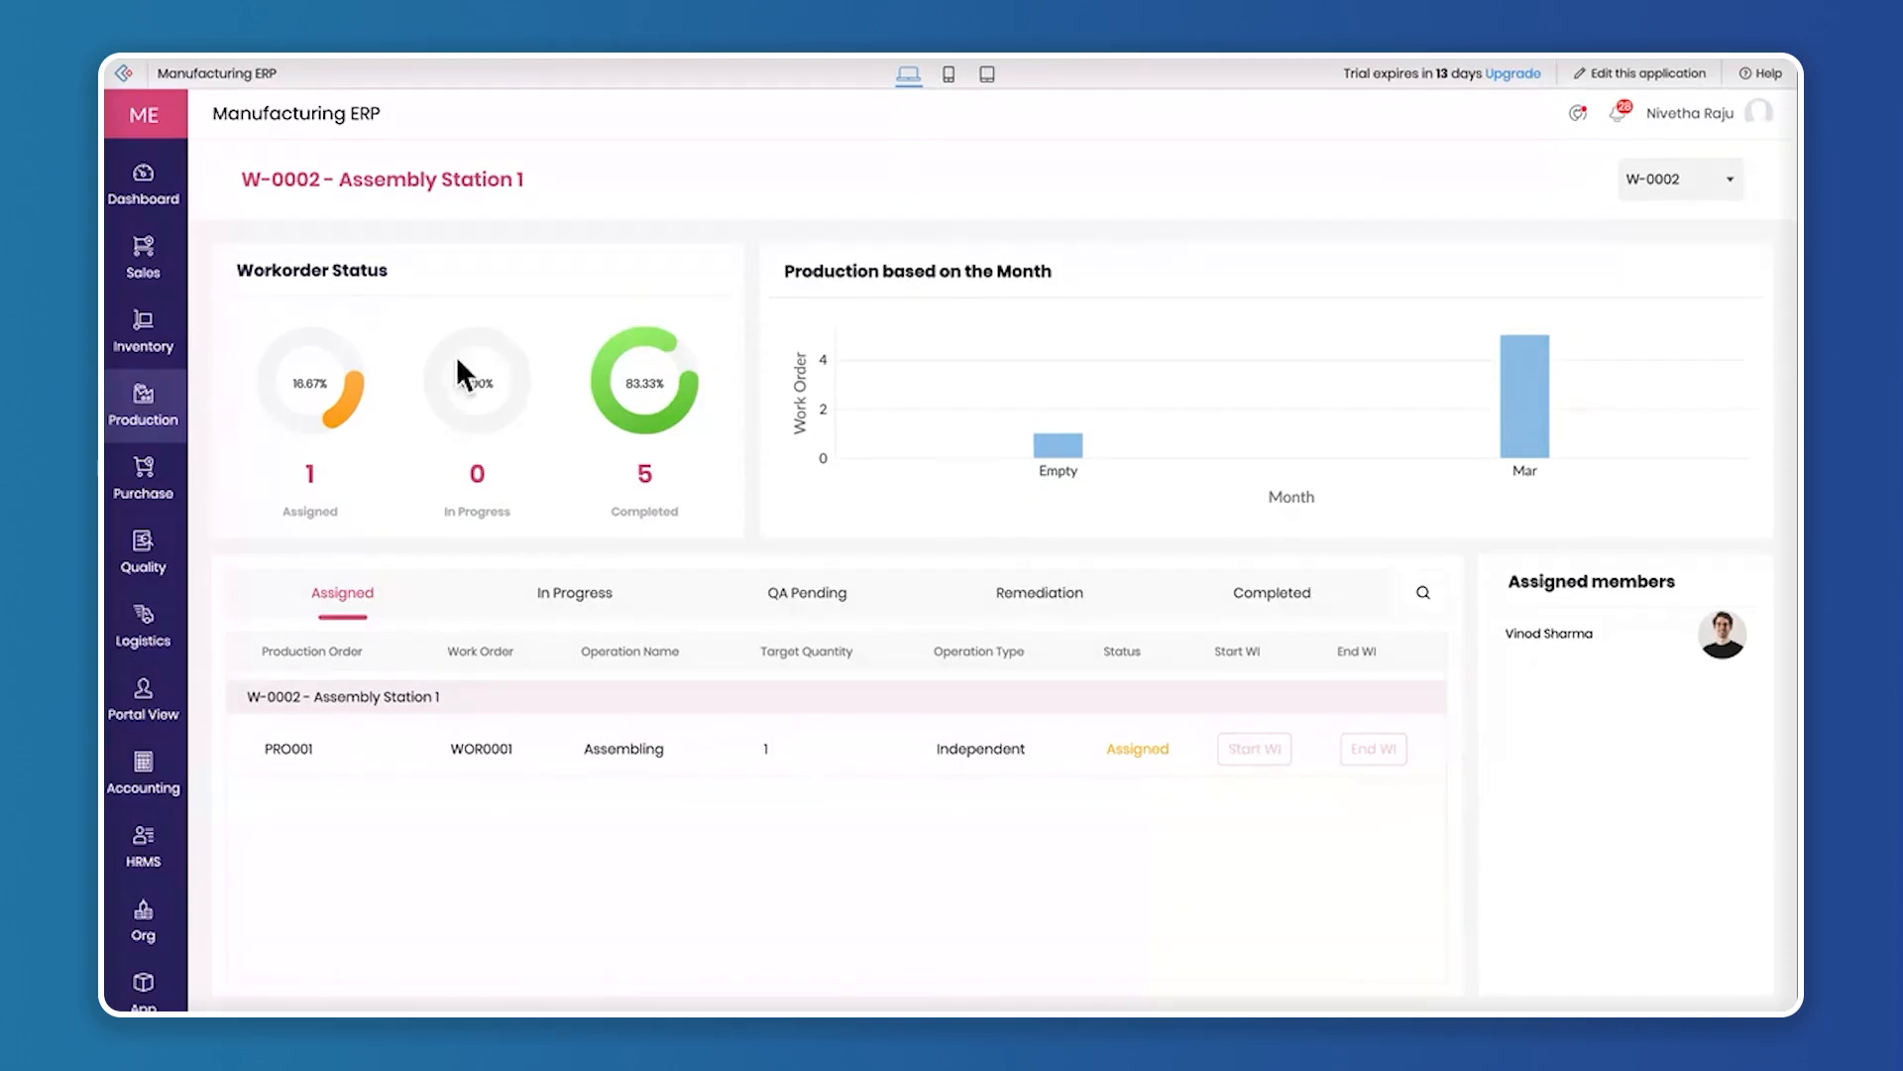
left_click(1690, 183)
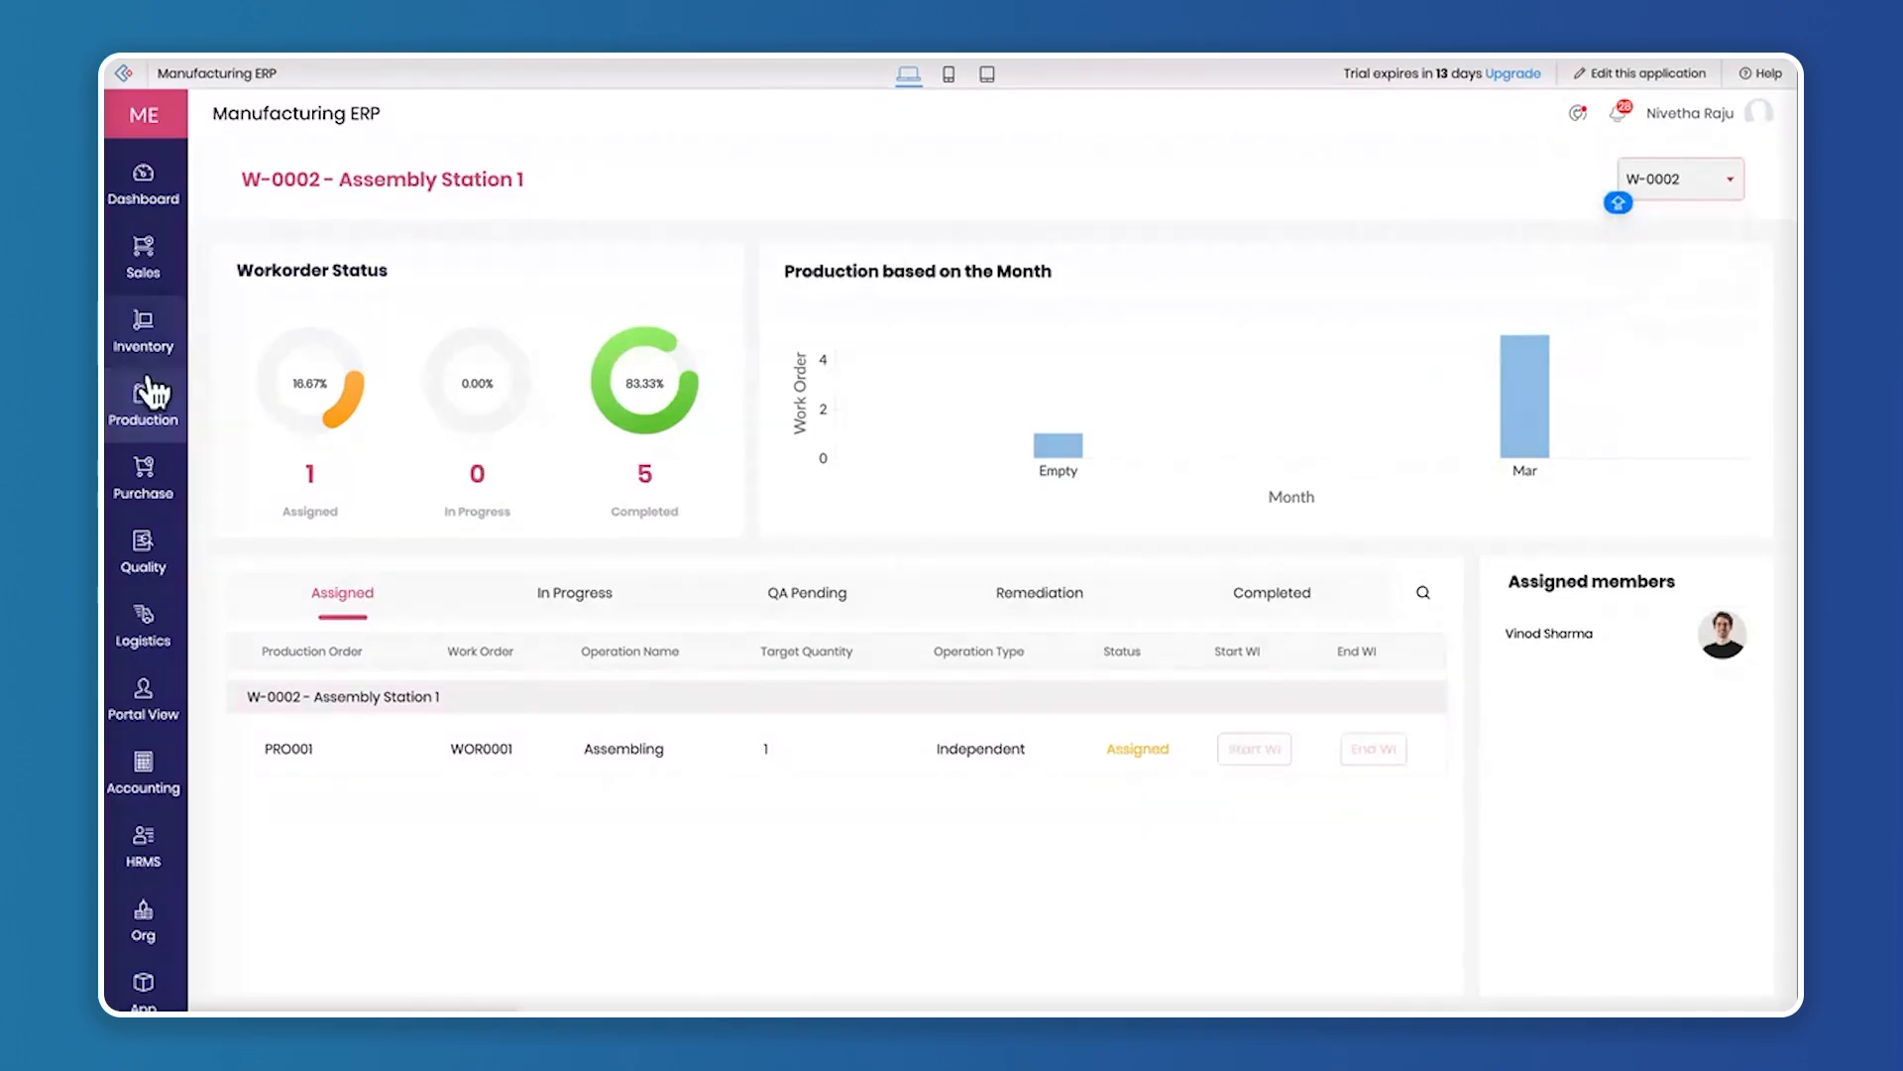
Return to the Production dashboard and recheck the status of the production orders
left_click(297, 408)
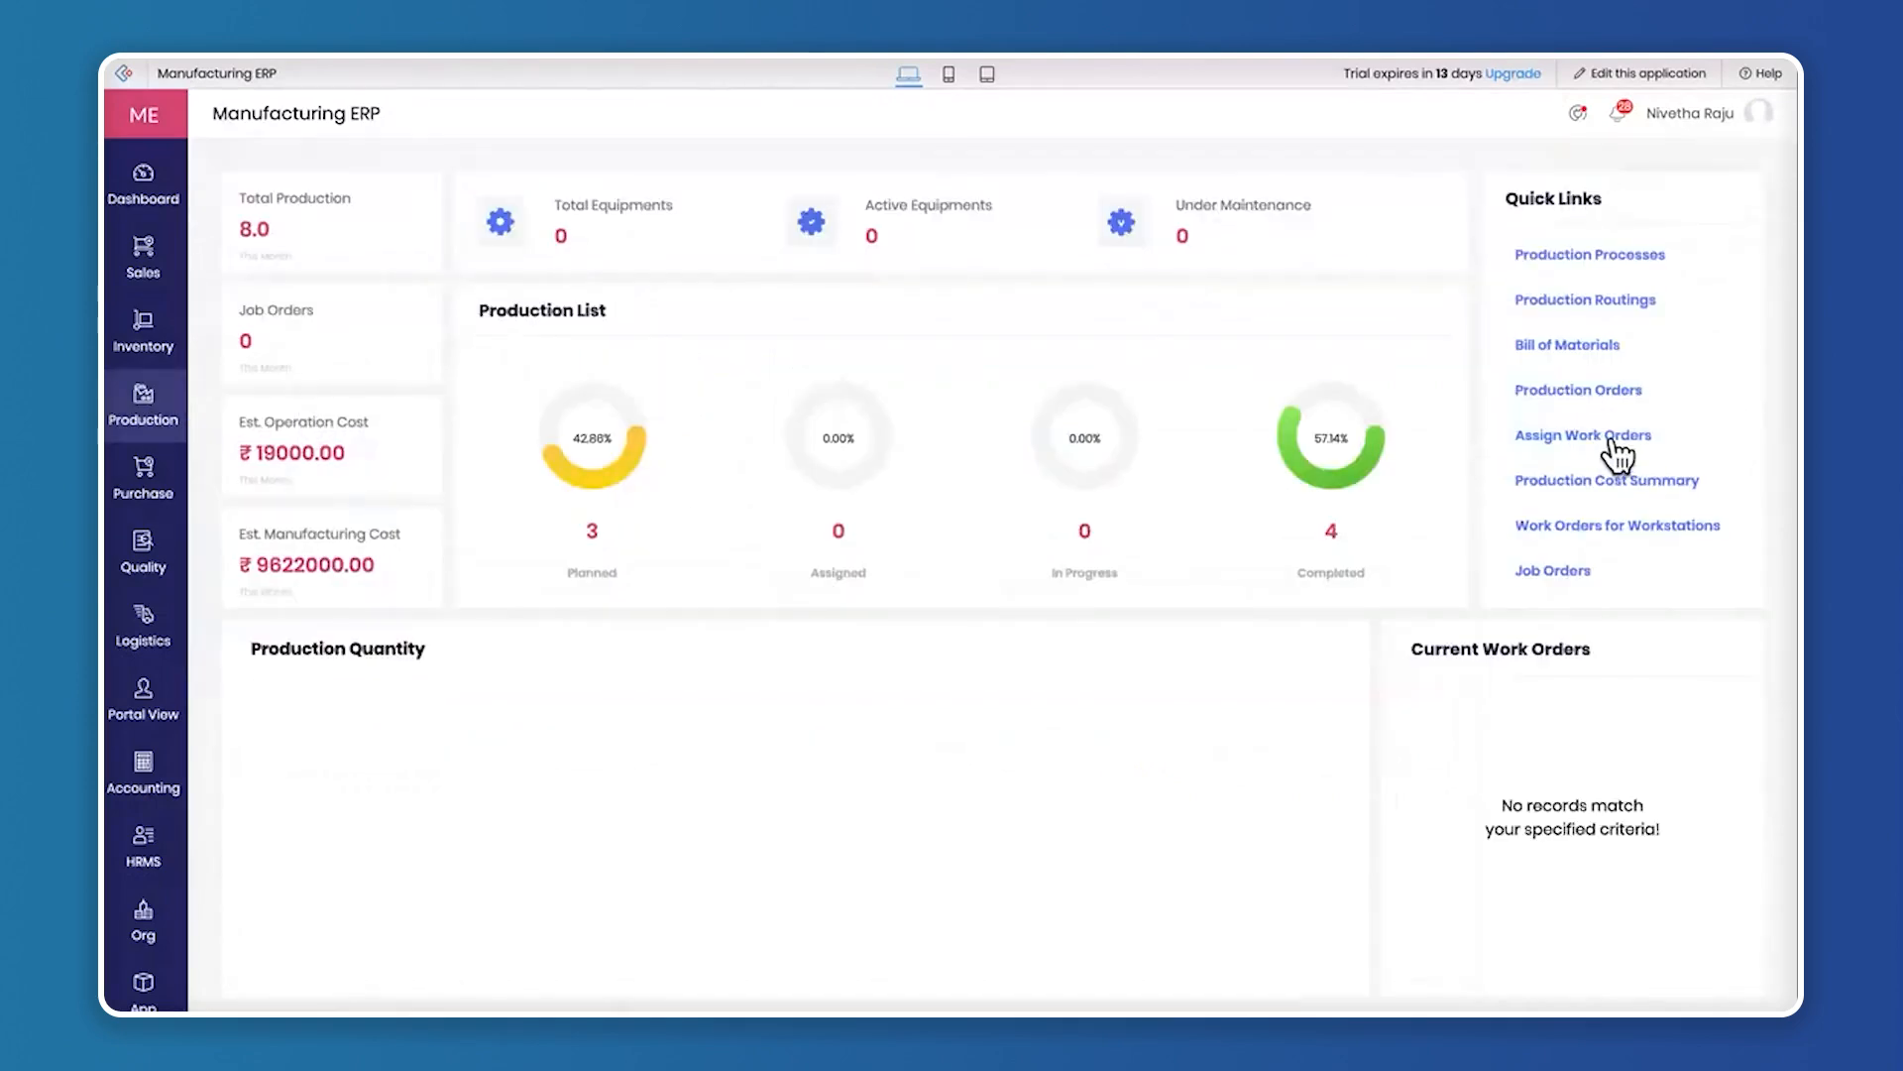
left_click(1616, 390)
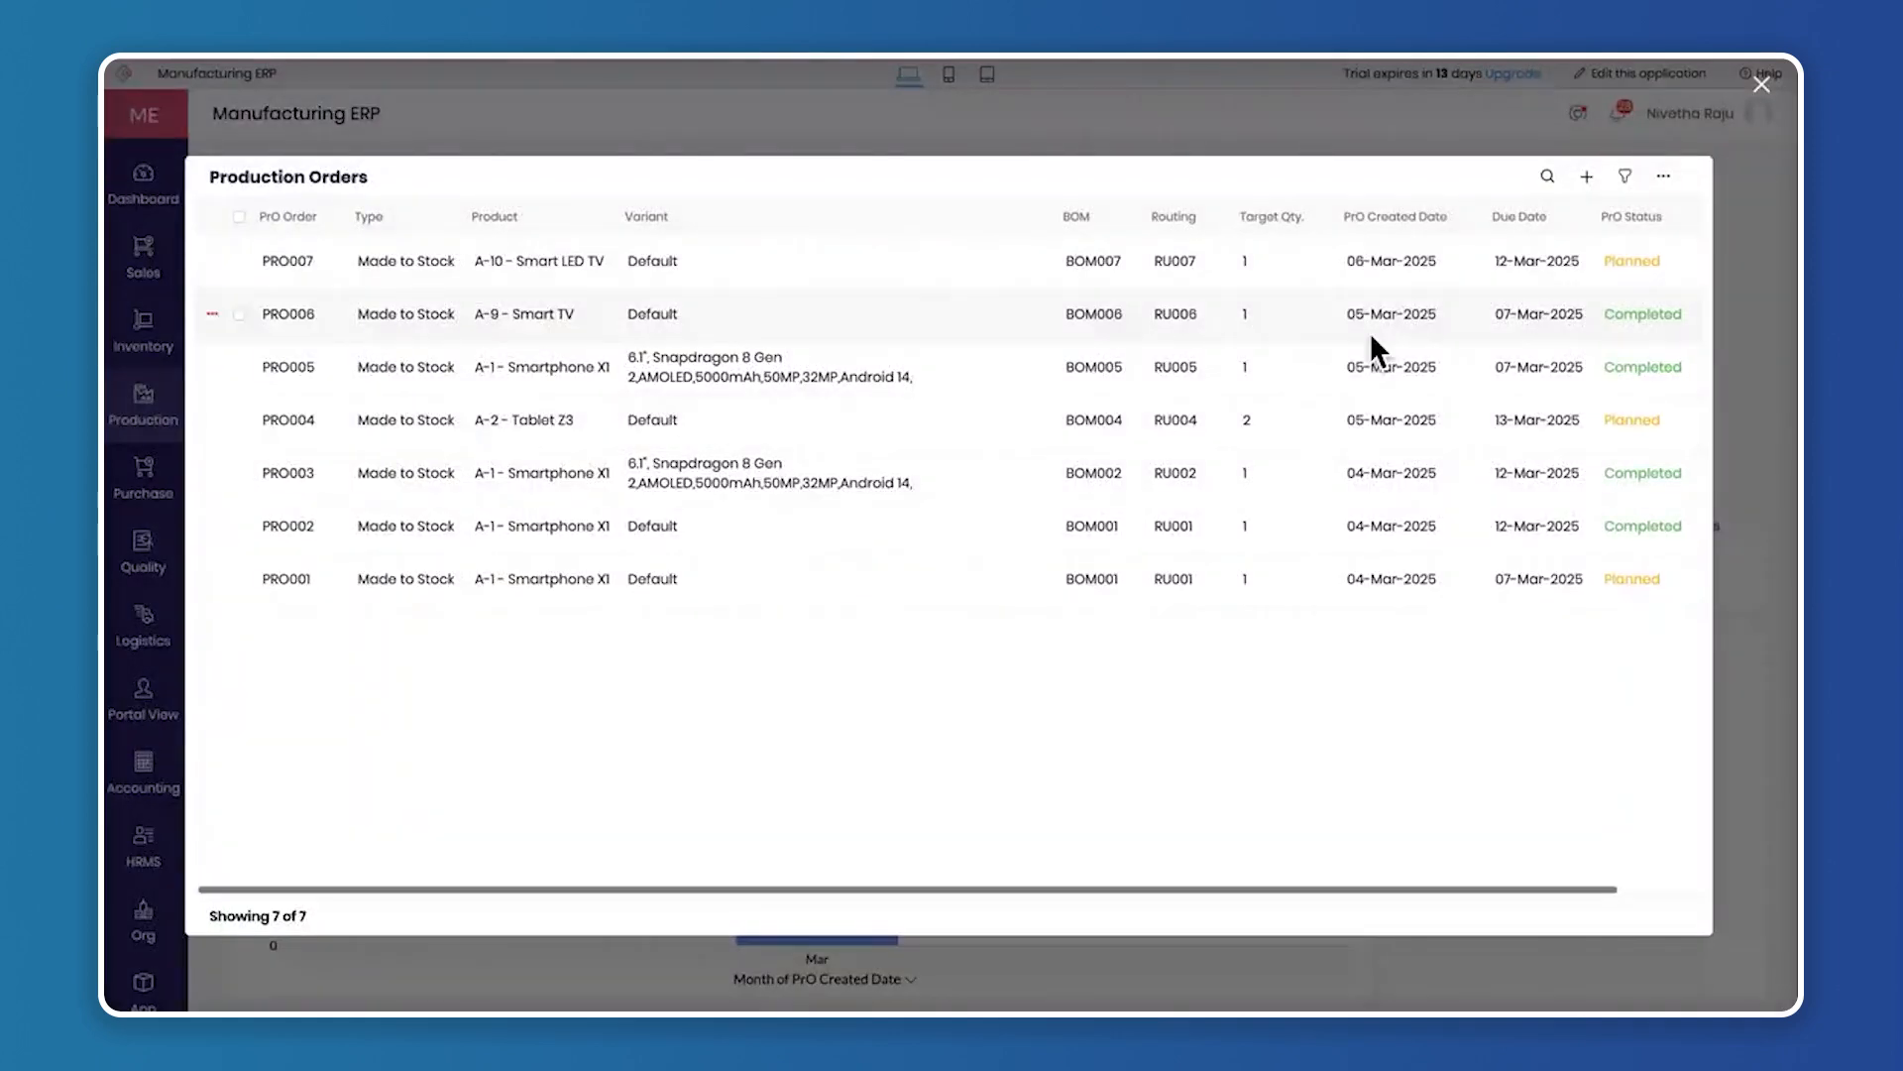
left_click(1768, 92)
Reopen the transitory storage form for the planned Smart LED TV order PRO007 and try to submit it
left_click(139, 340)
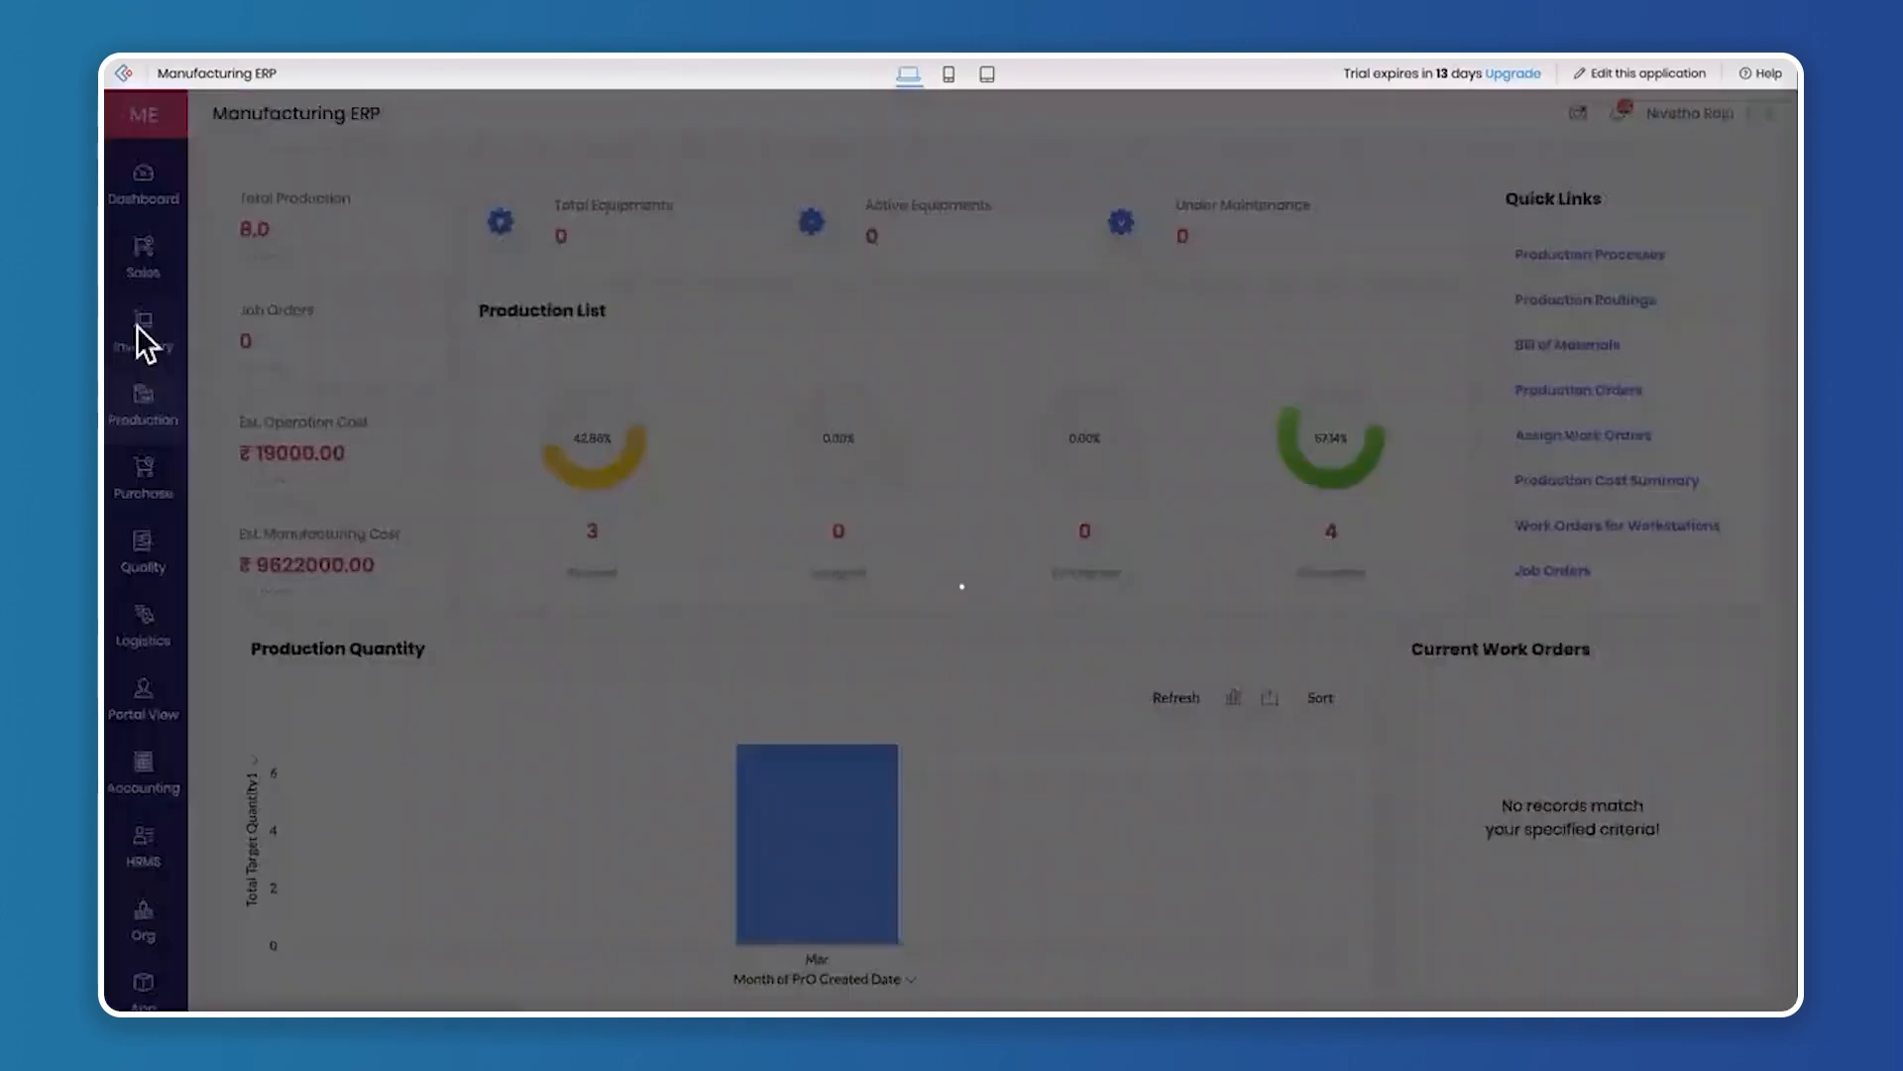
left_click(317, 314)
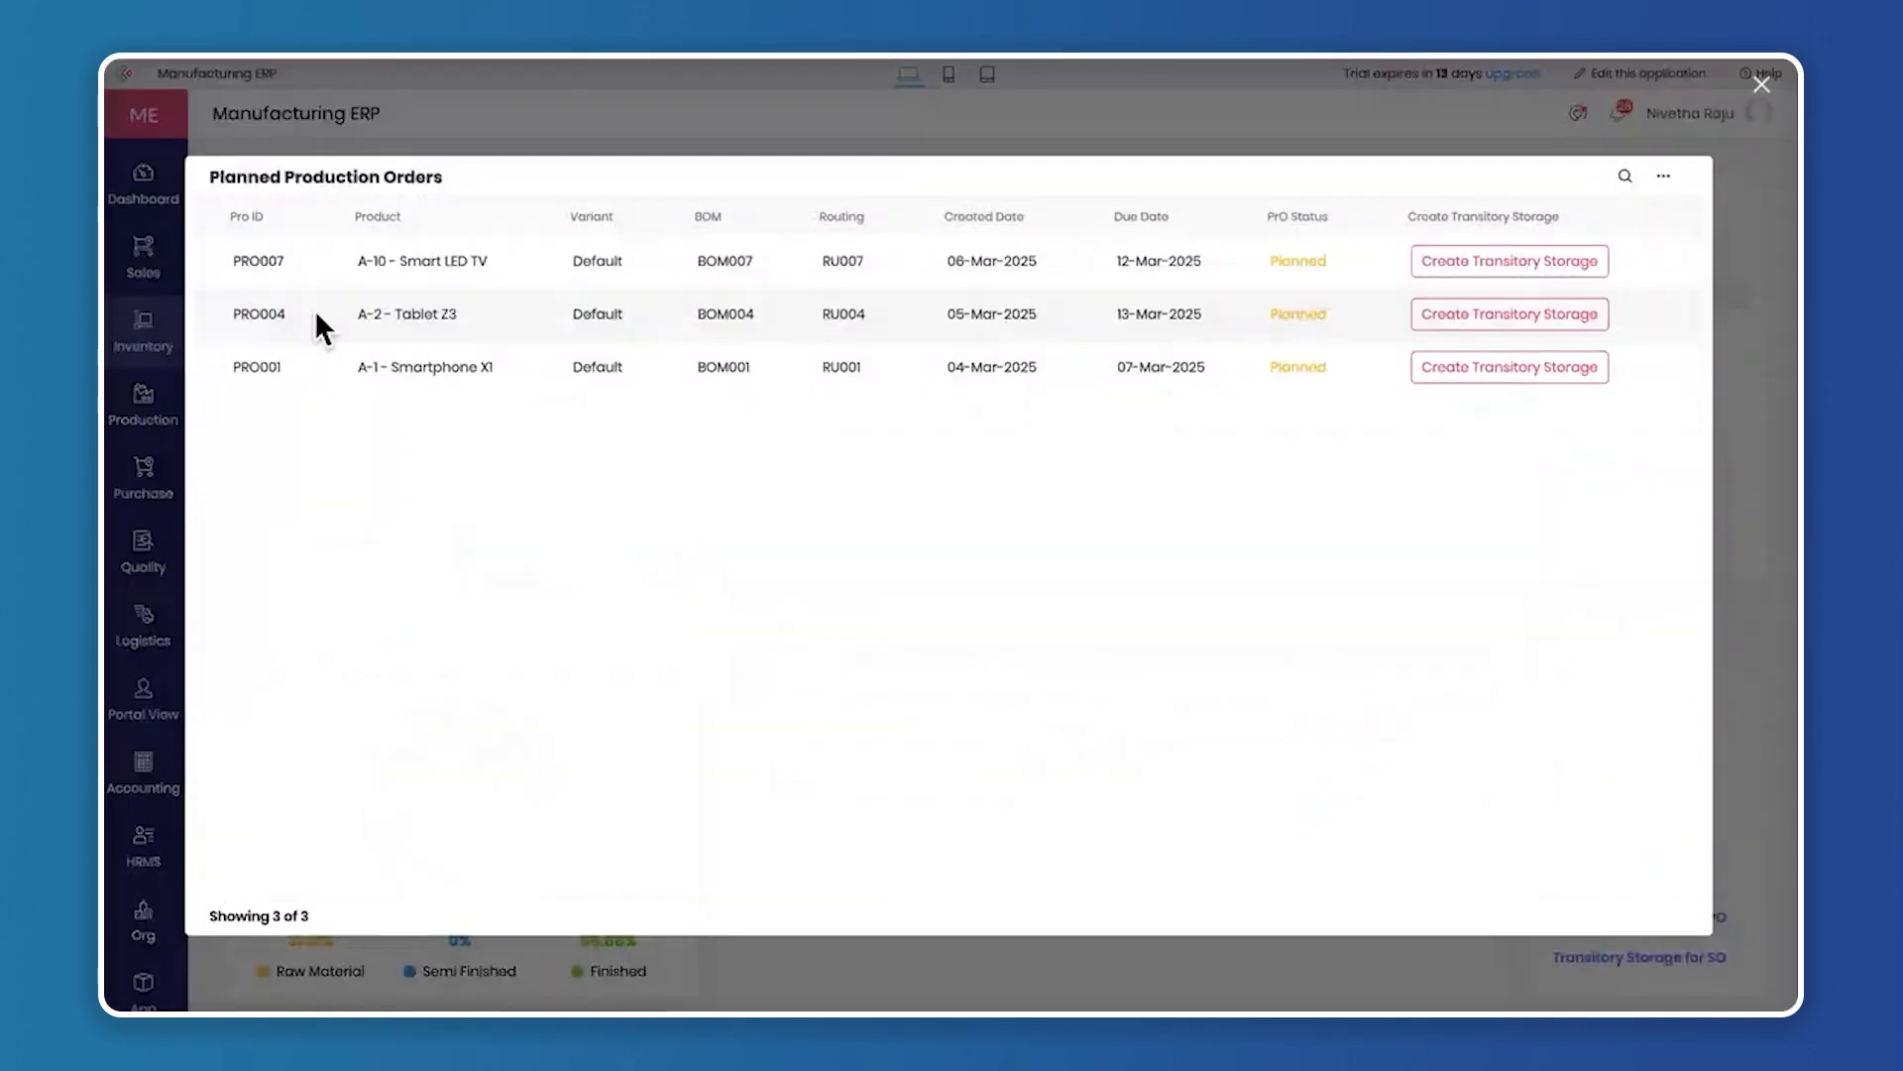
left_click(1564, 270)
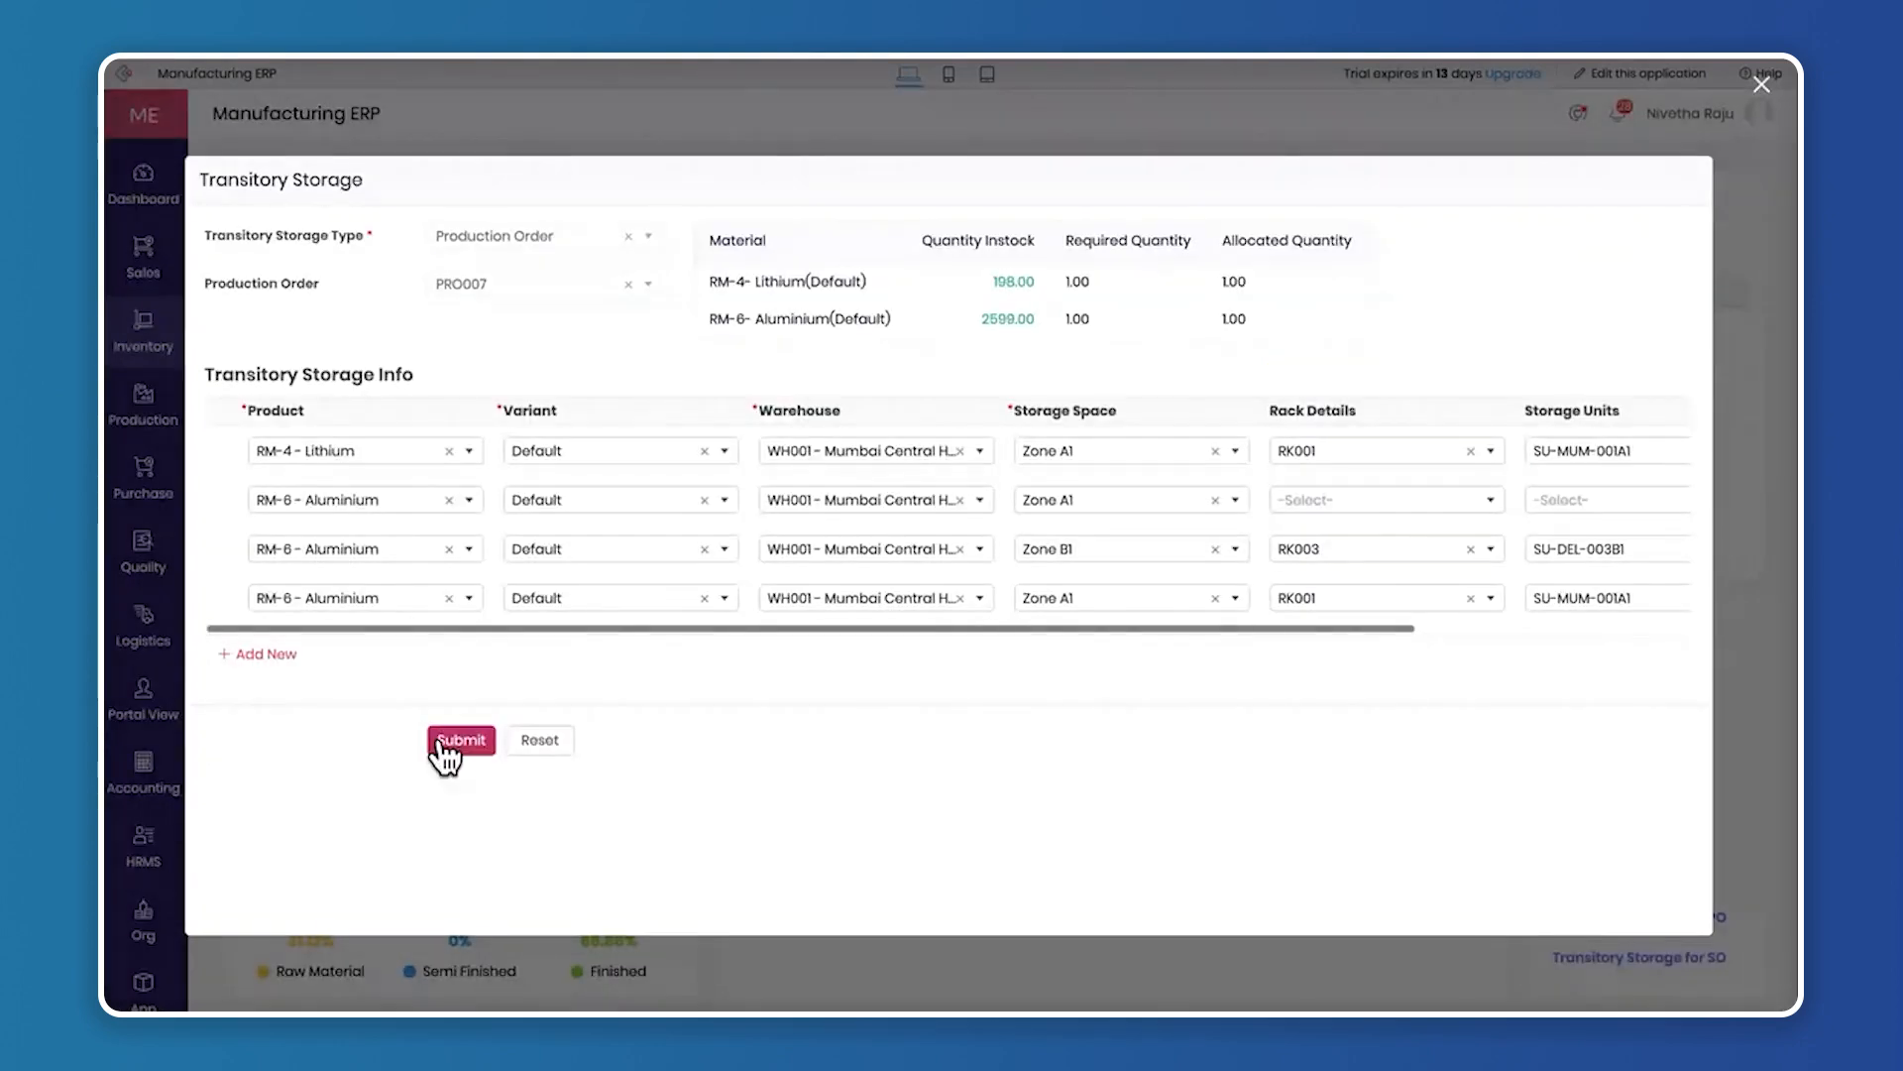
left_click(441, 745)
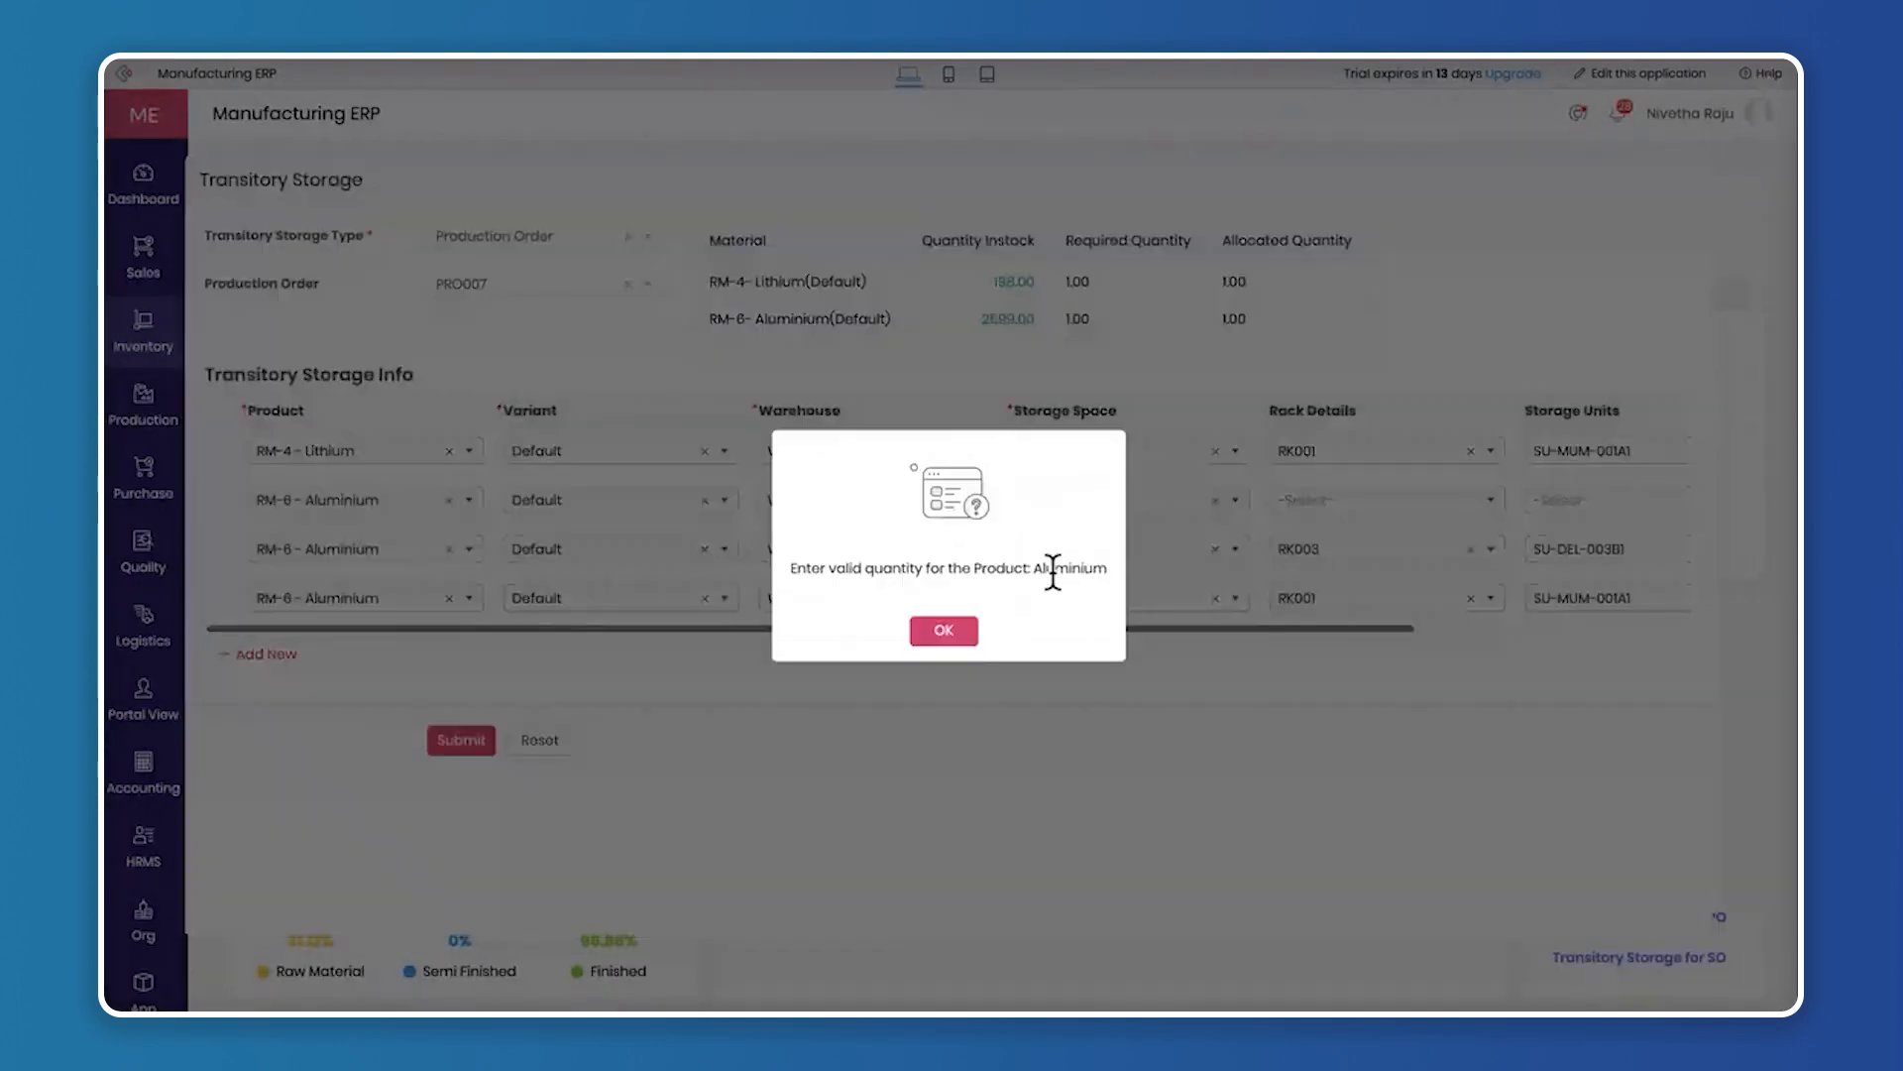
left_click(945, 634)
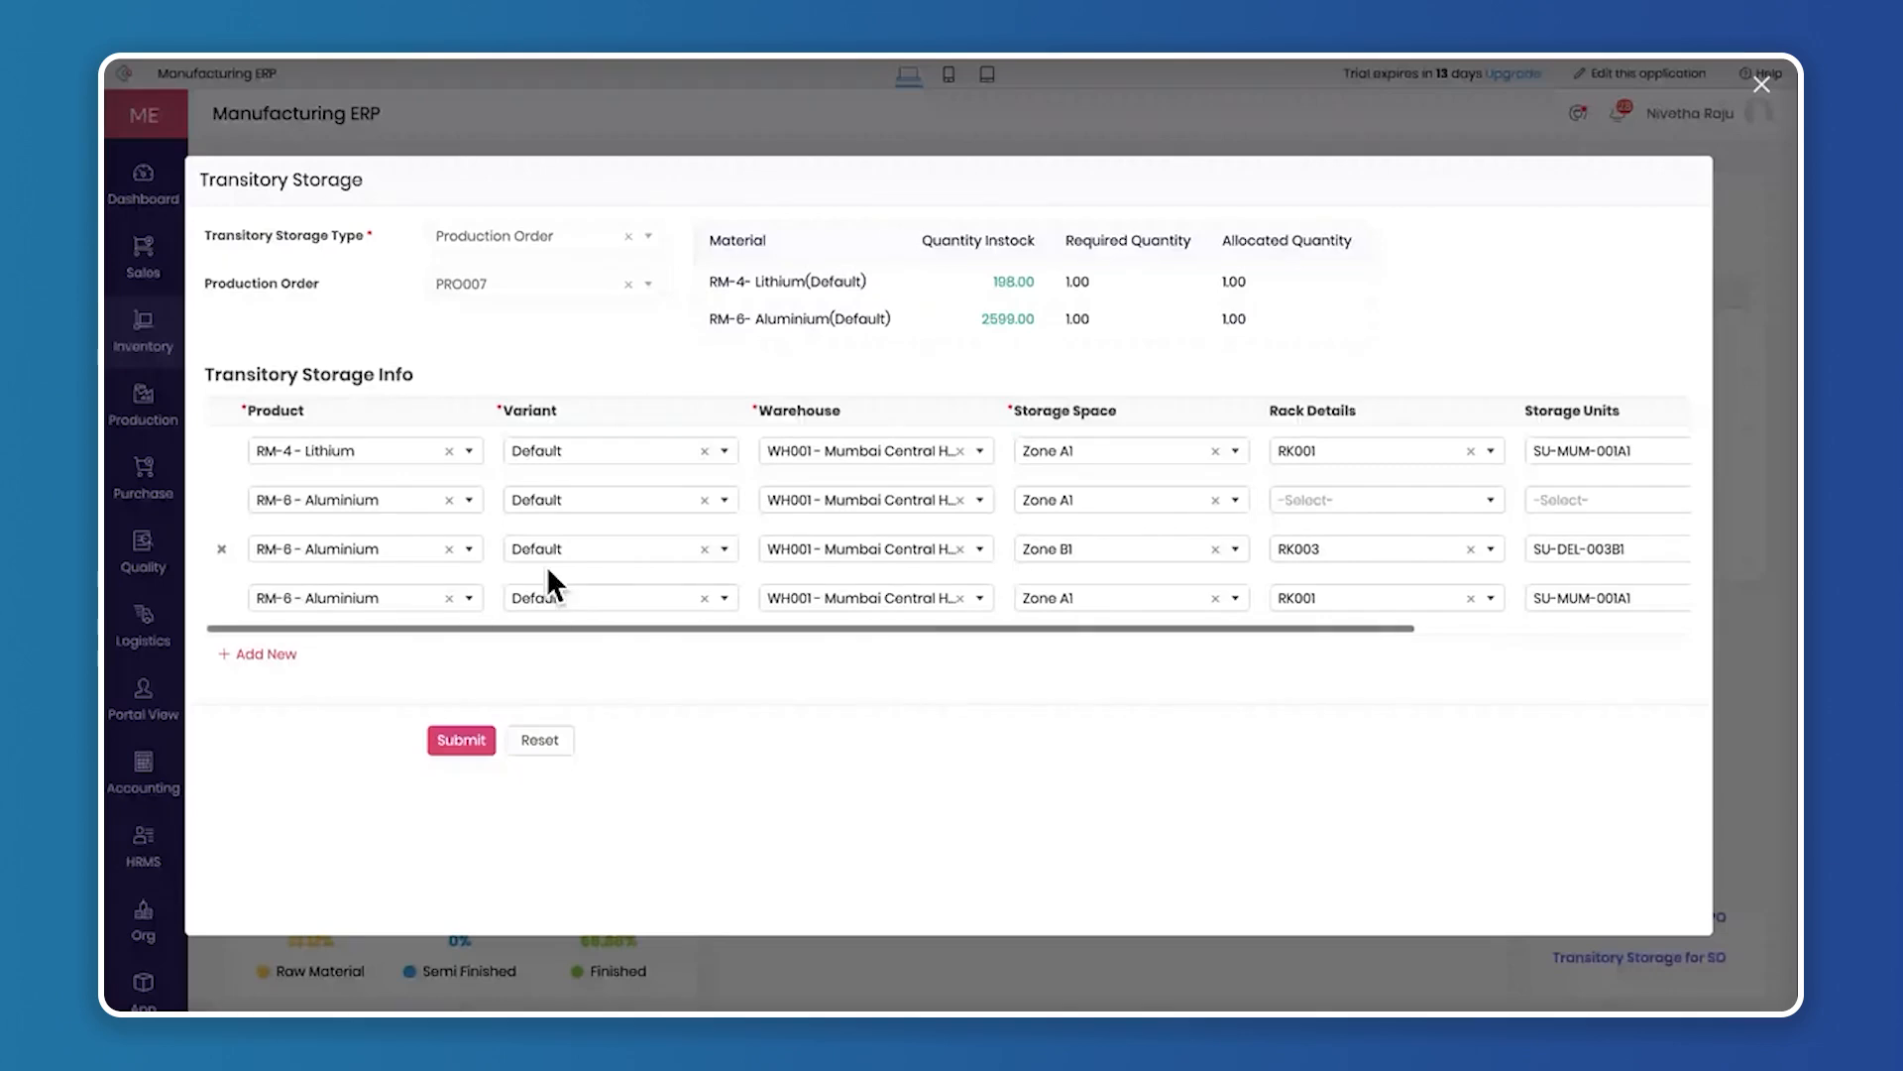
Remove the Aluminium row that lacks rack details and add a row for RM-6 - Aluminium with the Default variant
left_click(222, 500)
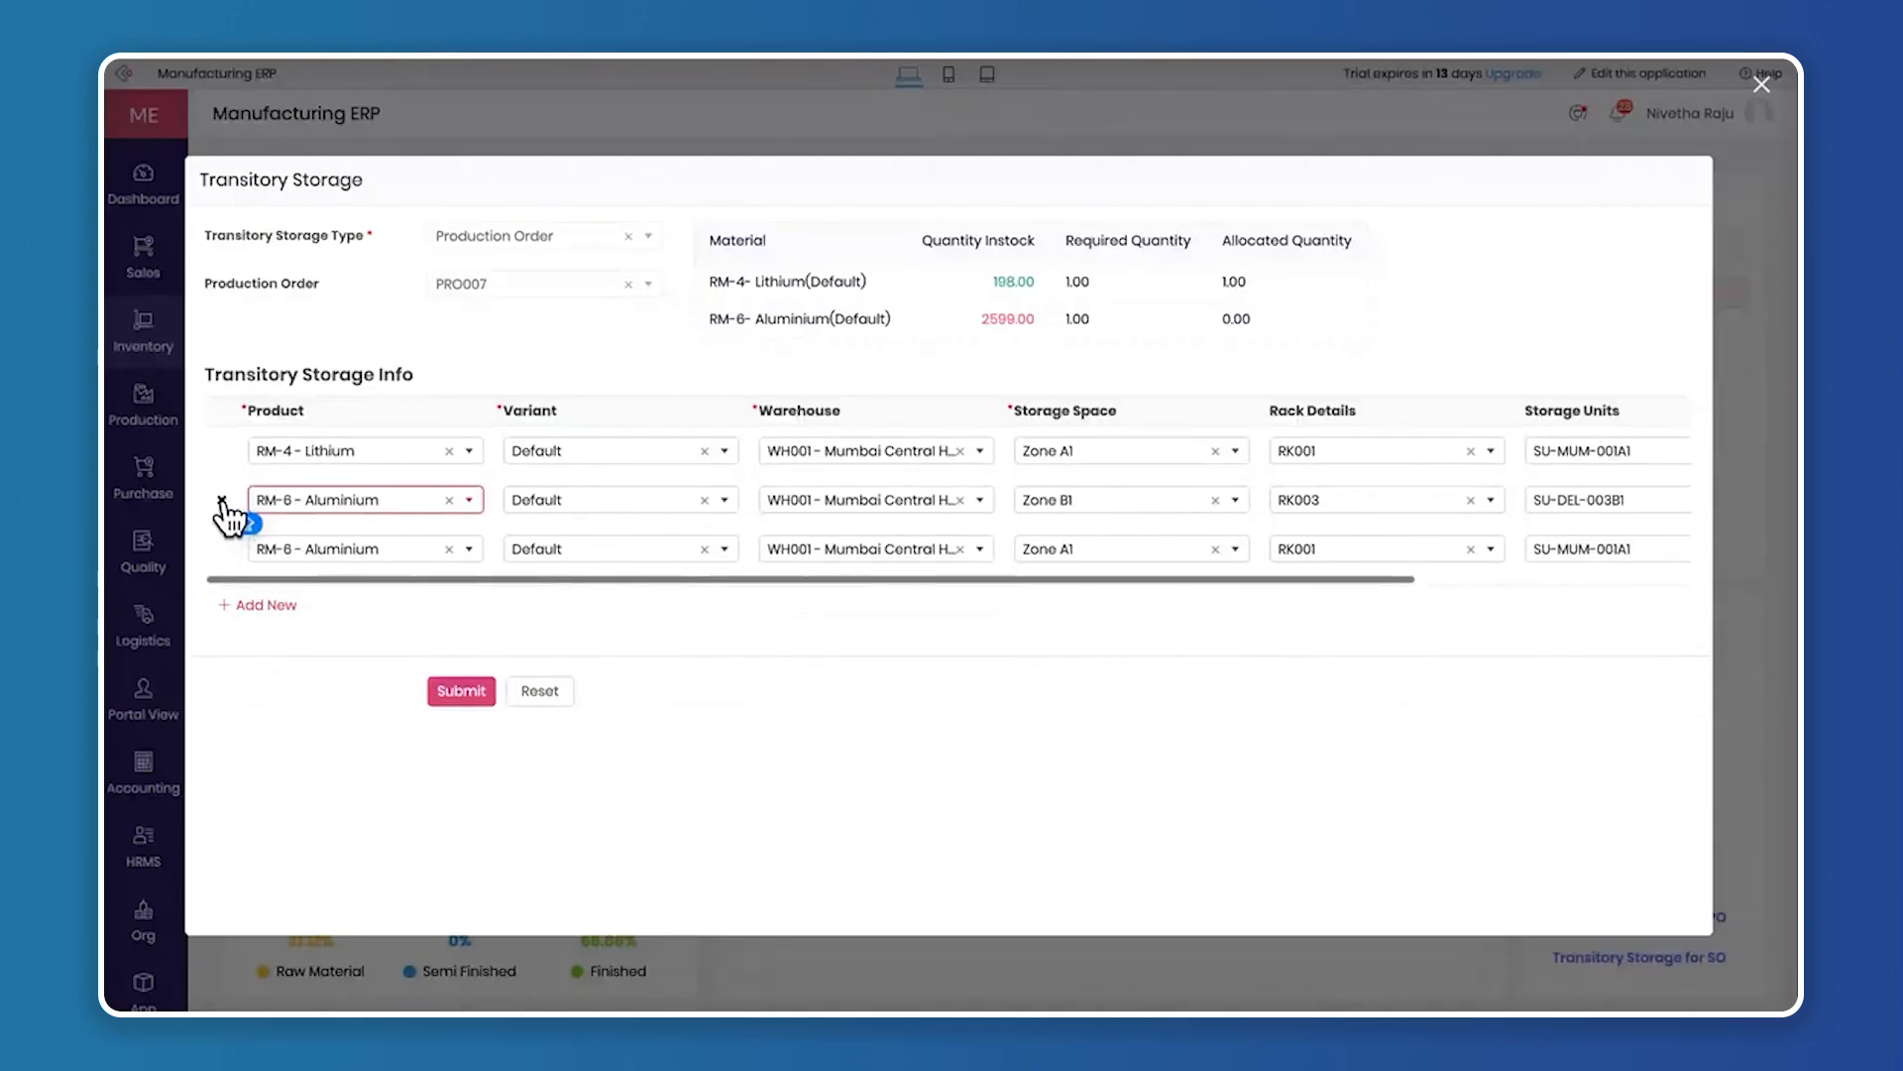
left_click(256, 619)
left_click(313, 600)
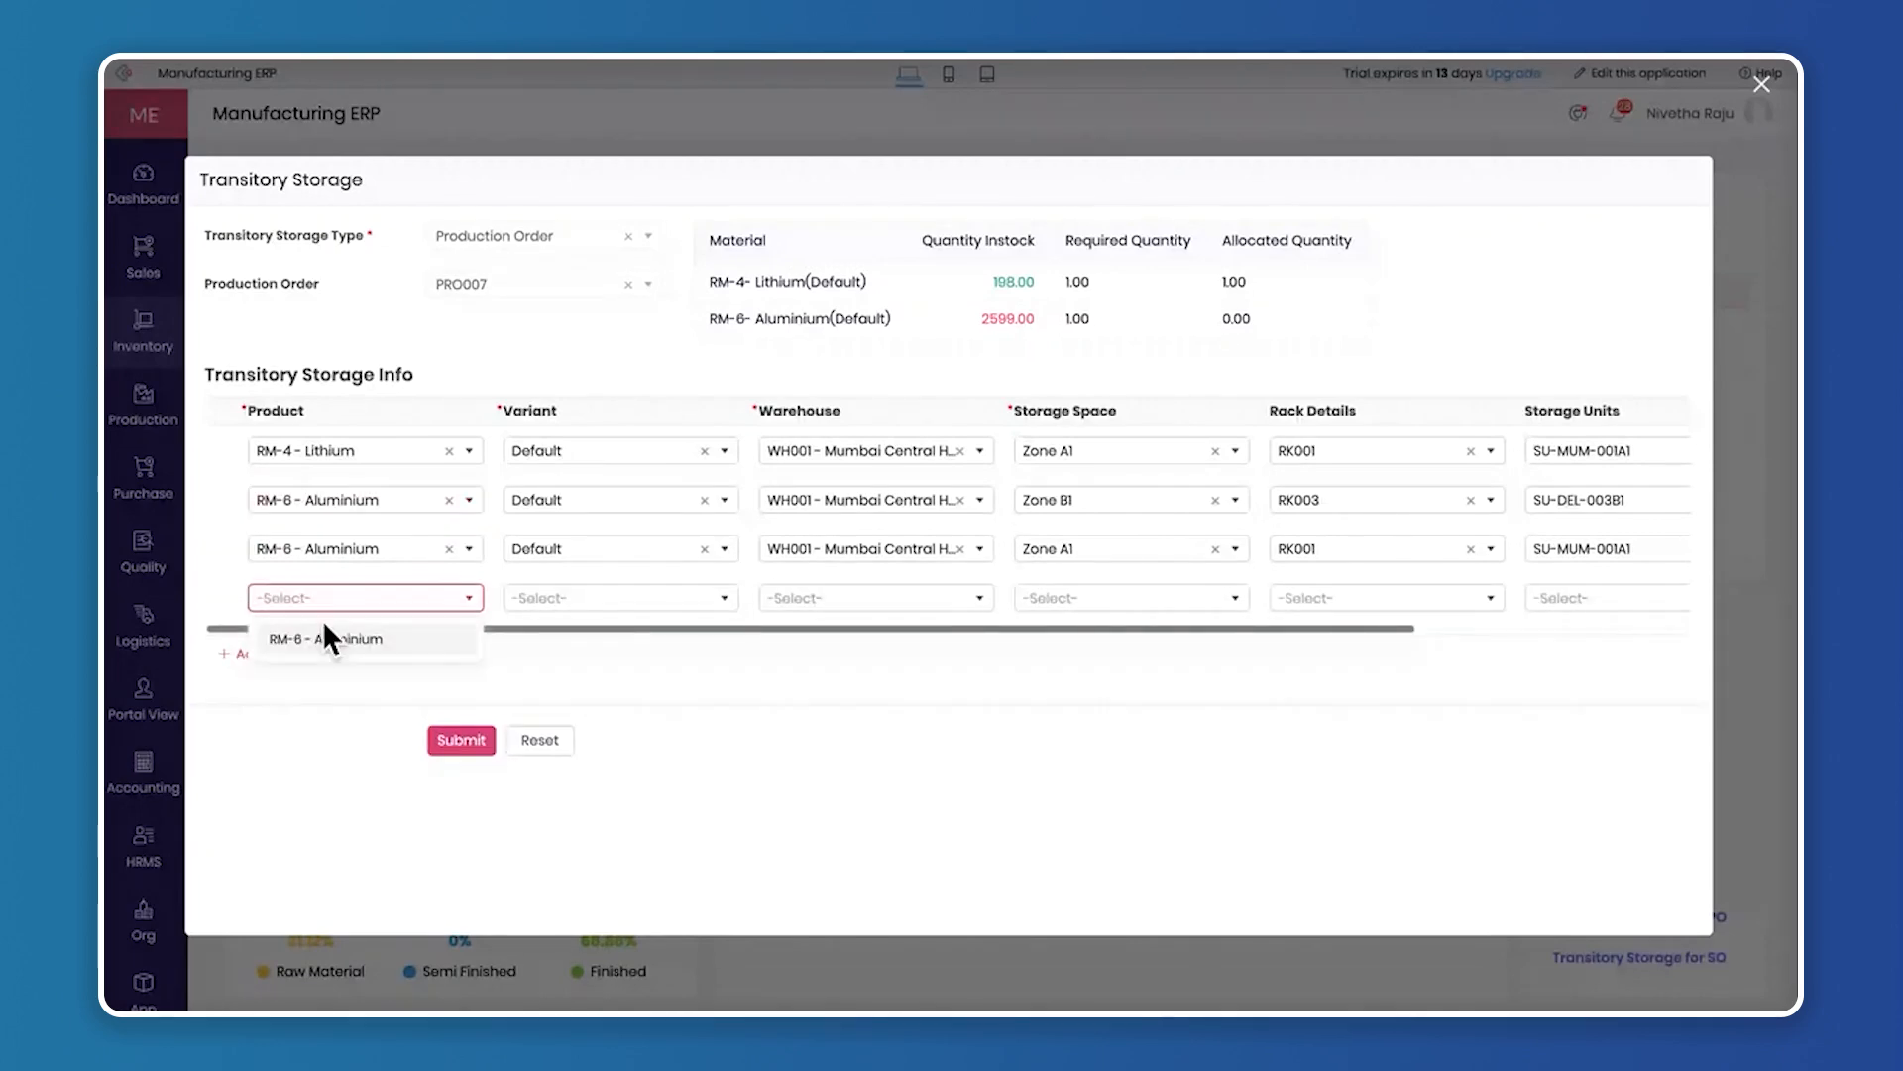
left_click(326, 638)
left_click(590, 600)
left_click(599, 637)
Allocate the new Aluminium row to warehouse WH001 - Mumbai Central Hub, storage space Zone A1 and rack RK001
left_click(858, 598)
left_click(861, 638)
left_click(1070, 599)
left_click(1075, 642)
left_click(1329, 598)
left_click(1324, 639)
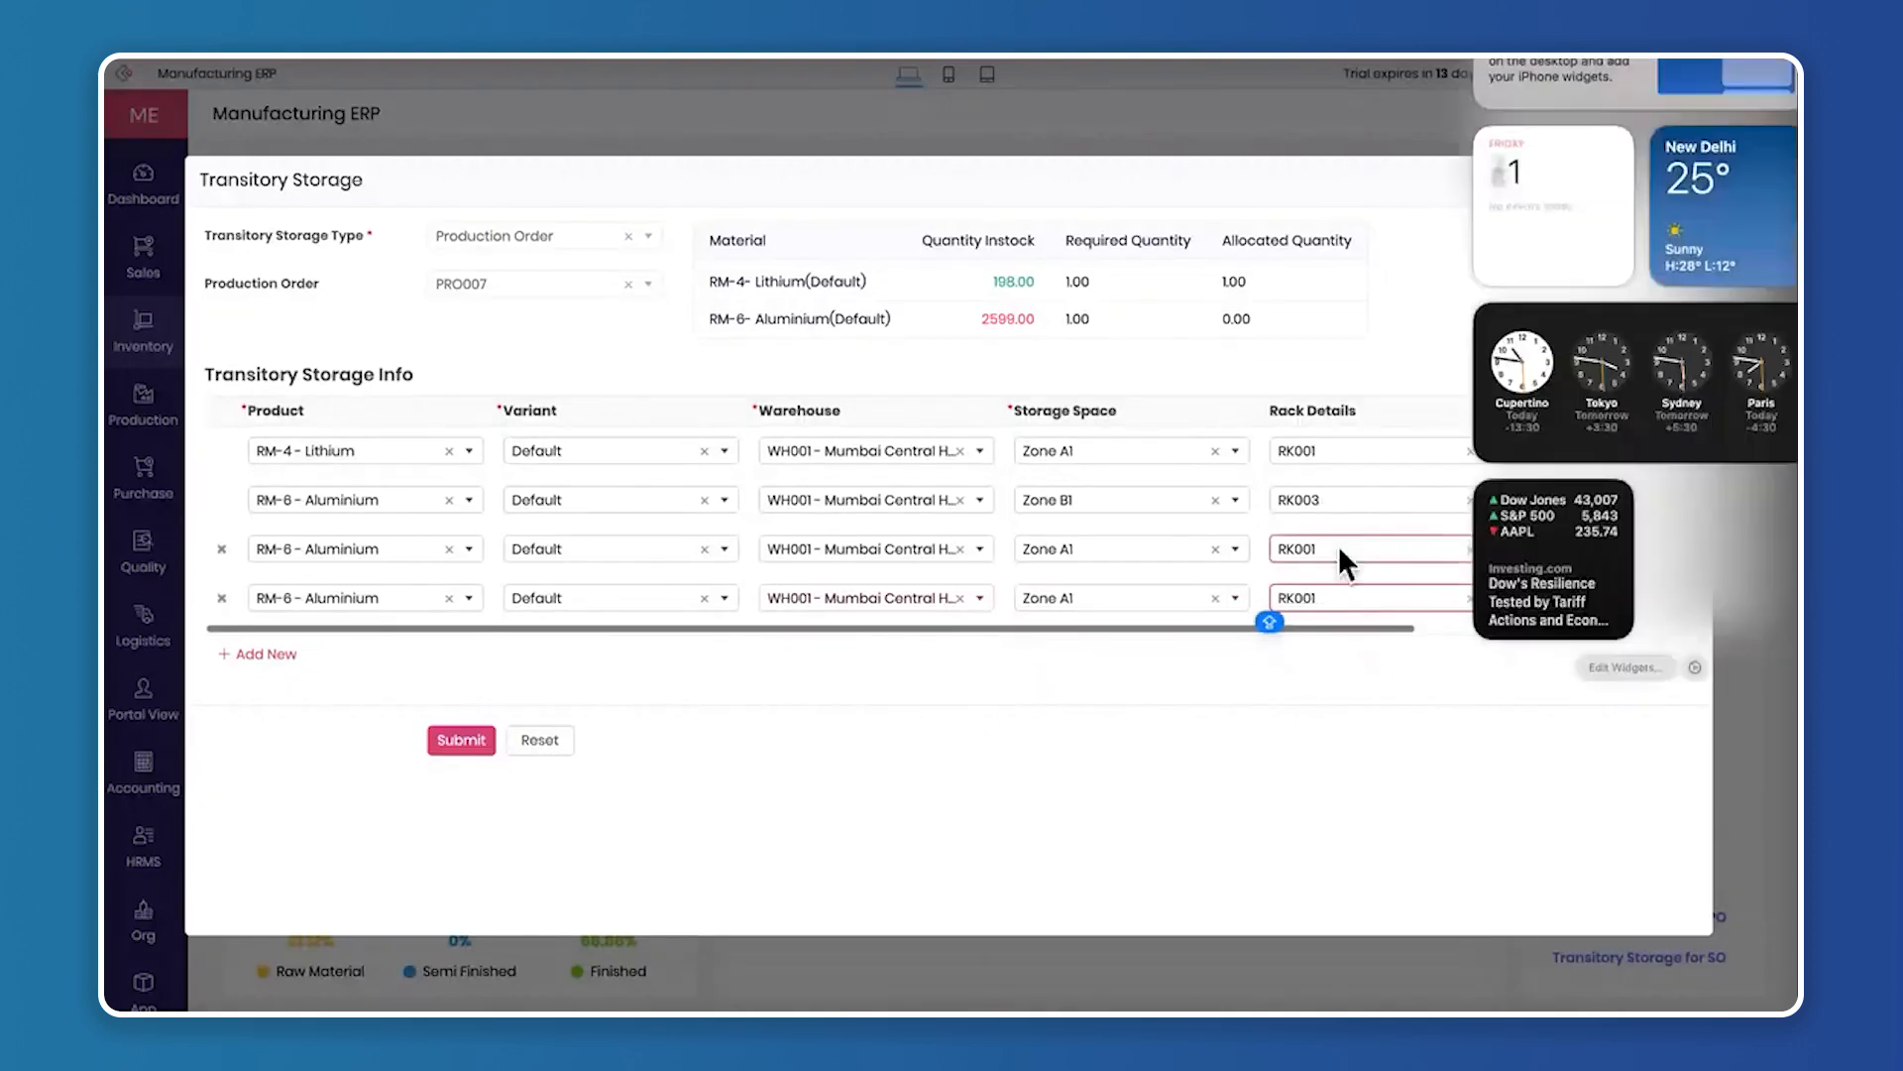
Set the new Aluminium row's storage unit to SU-MUM-001A1 and quantity to 1, and try to submit the form
scroll(1388, 516, "right", 6)
left_click(1275, 597)
left_click(1254, 638)
left_click(1467, 595)
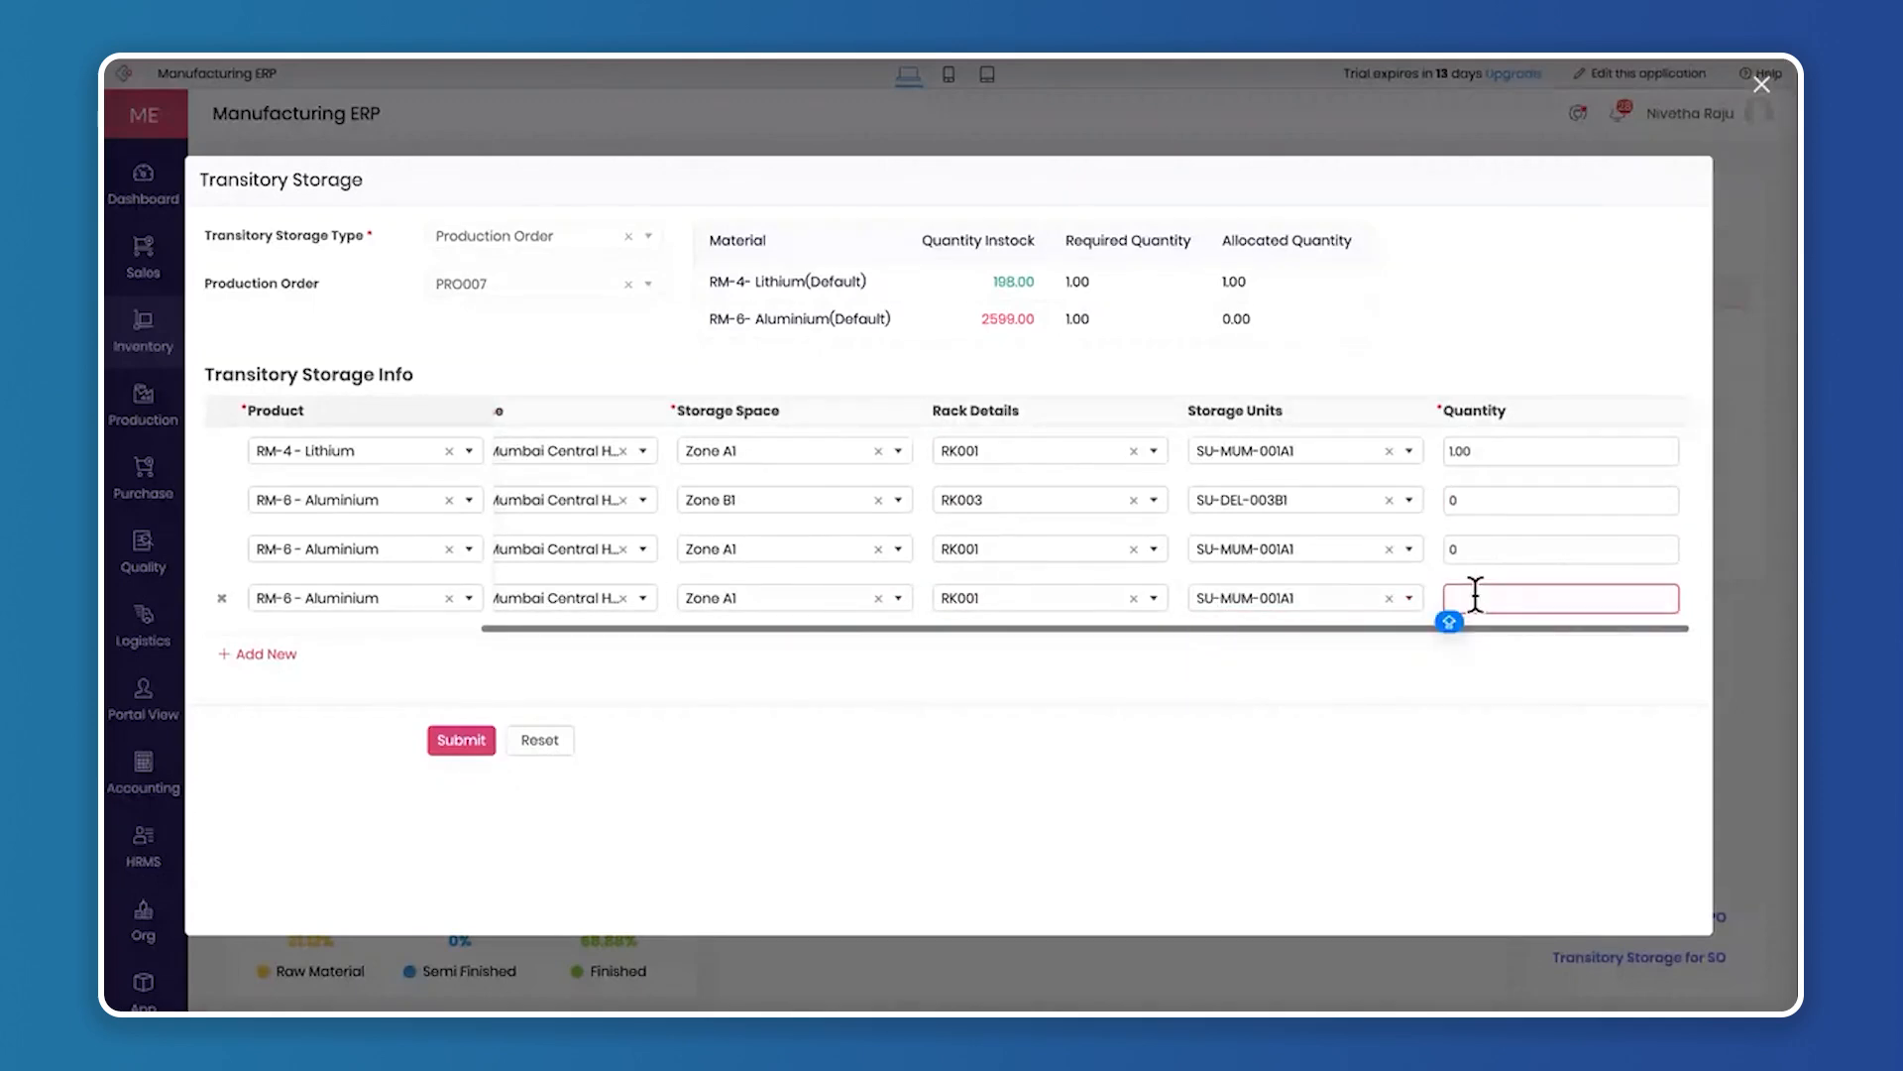
type("1")
left_click(461, 740)
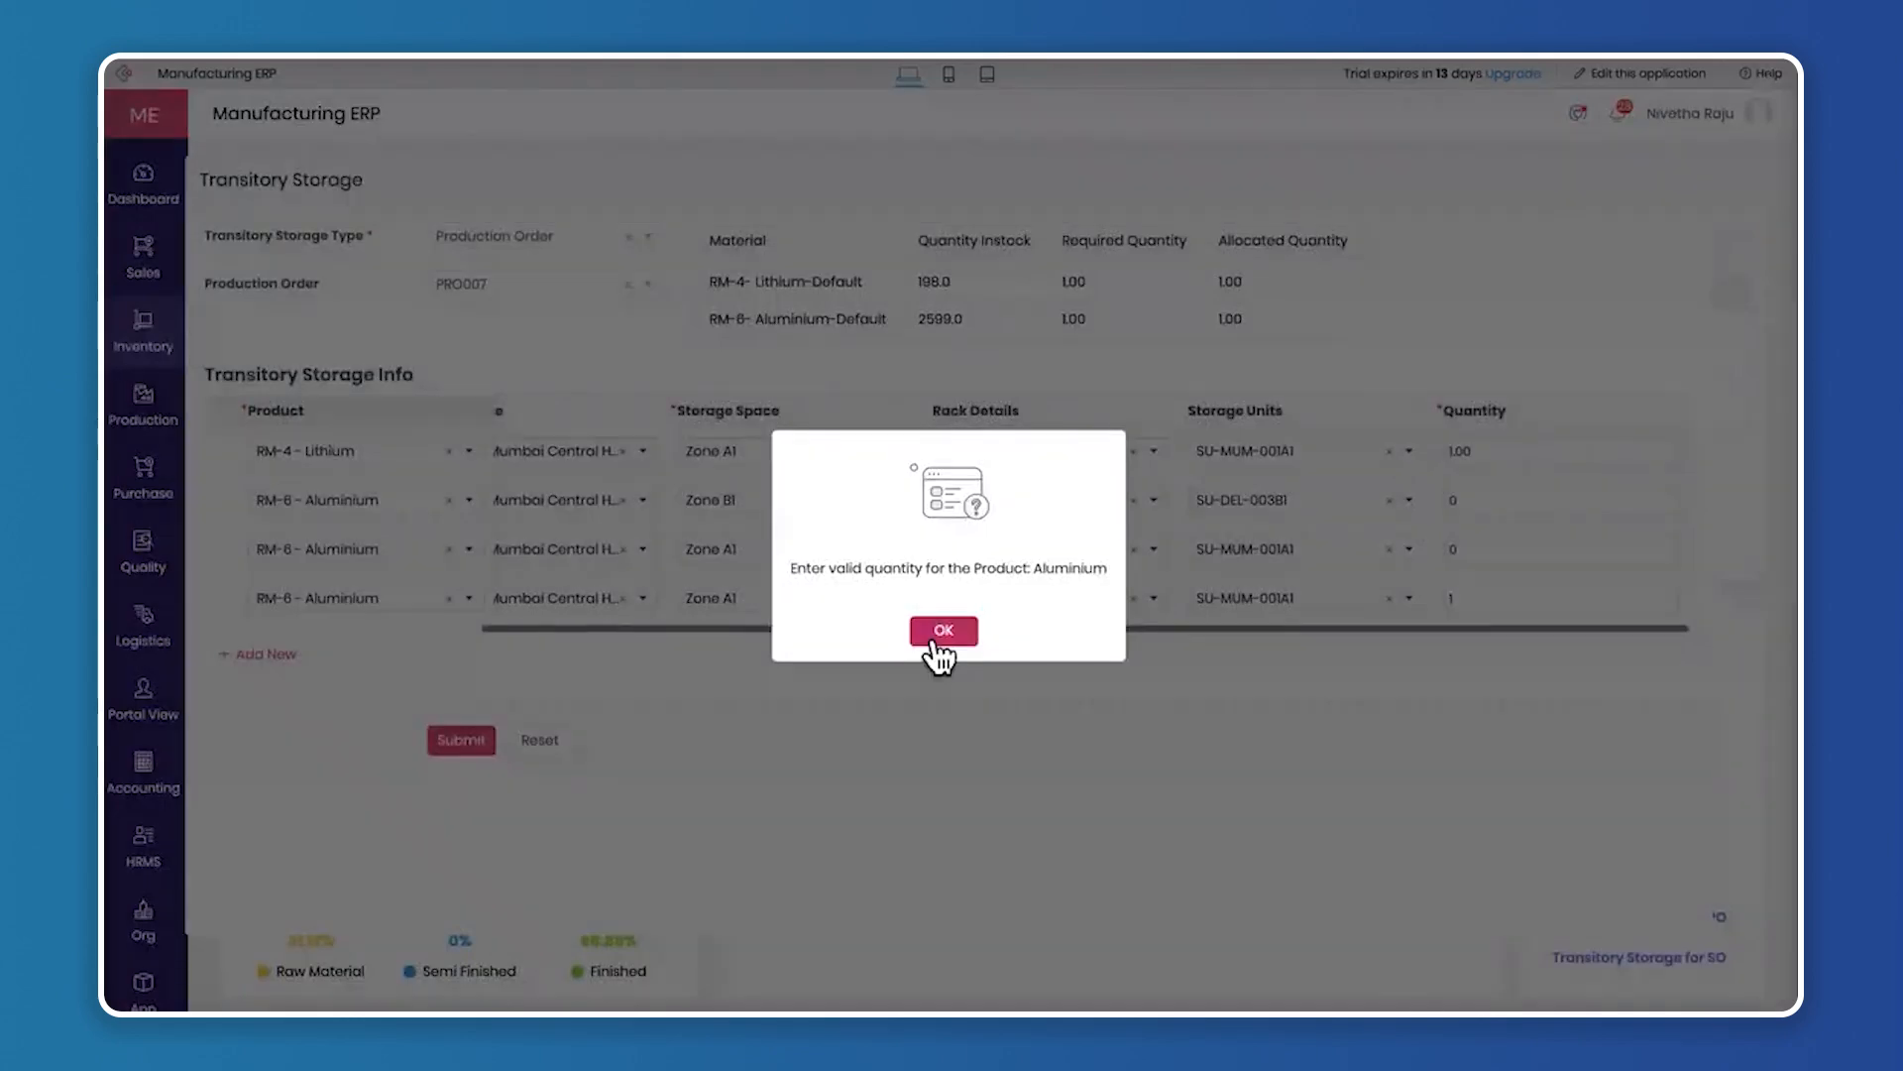
left_click(944, 635)
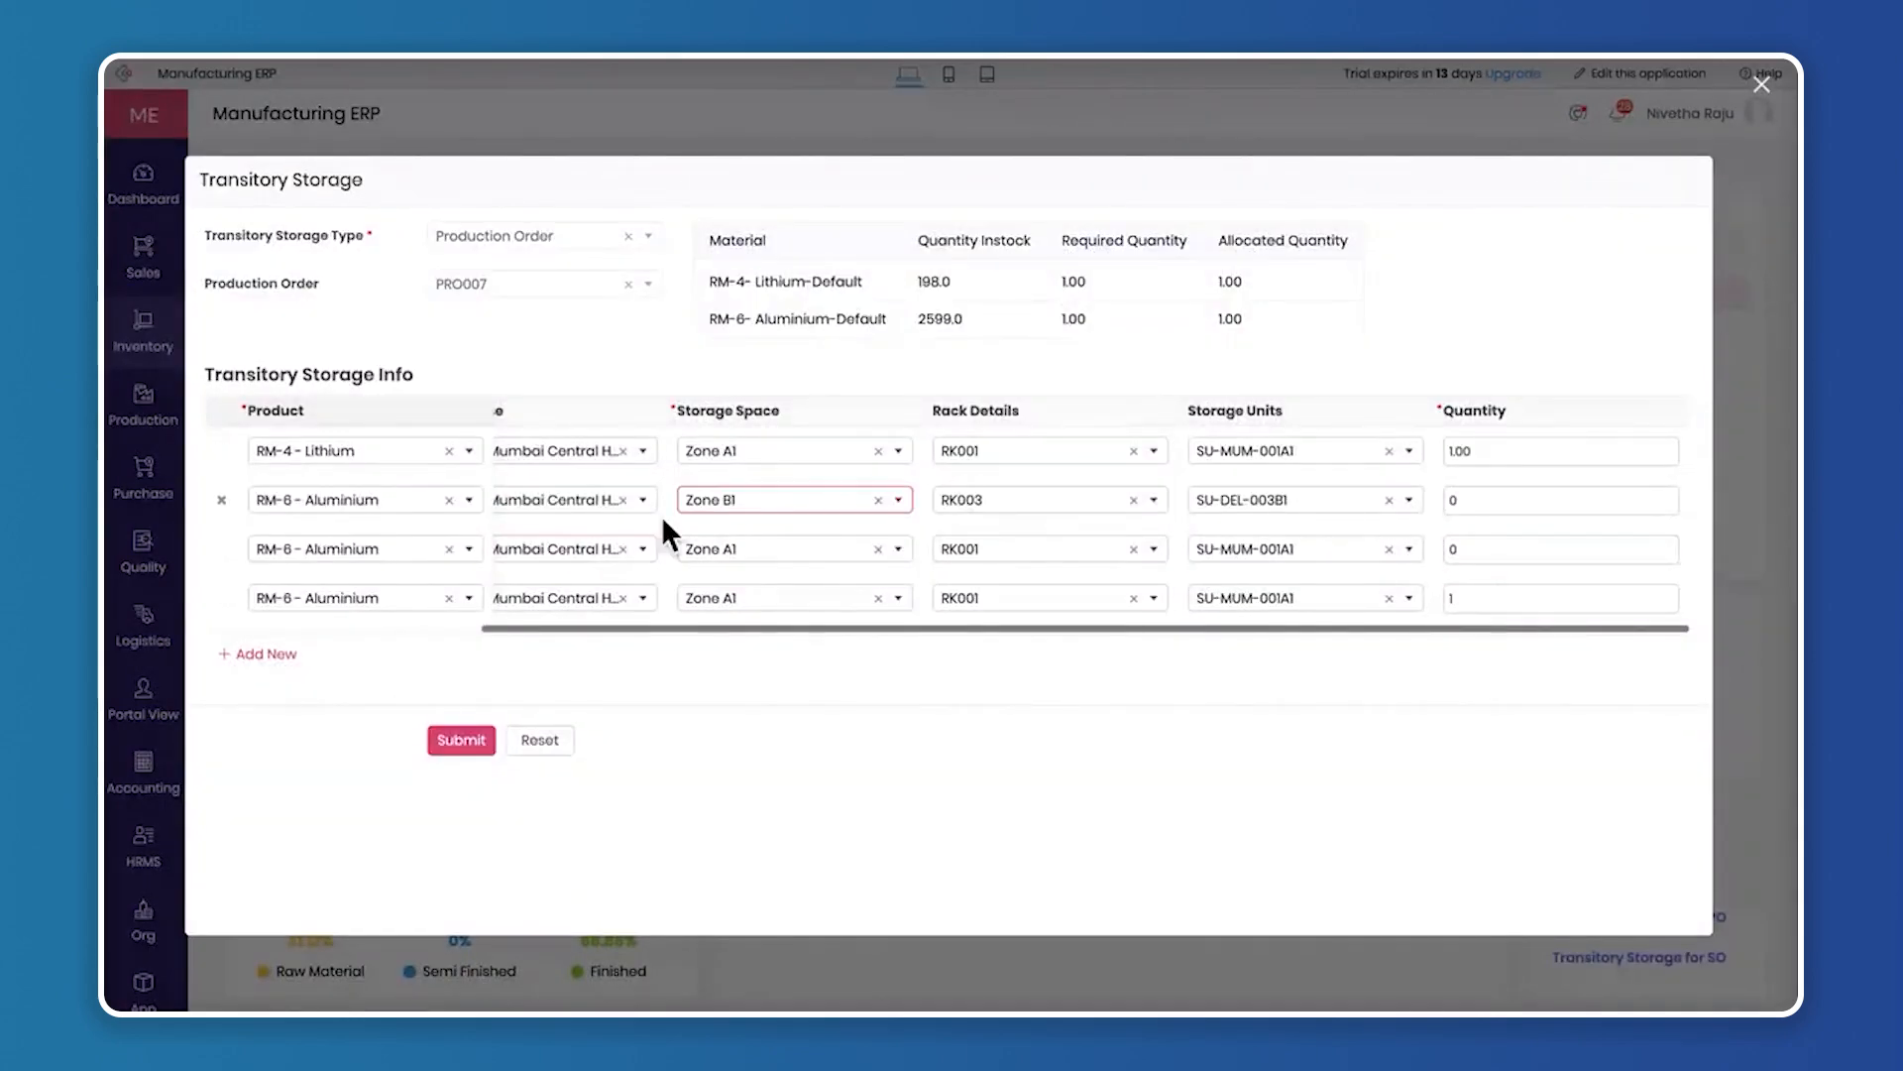
Delete the two Aluminium rows with zero quantity and submit the transitory storage for PRO007
left_click(221, 500)
left_click(221, 500)
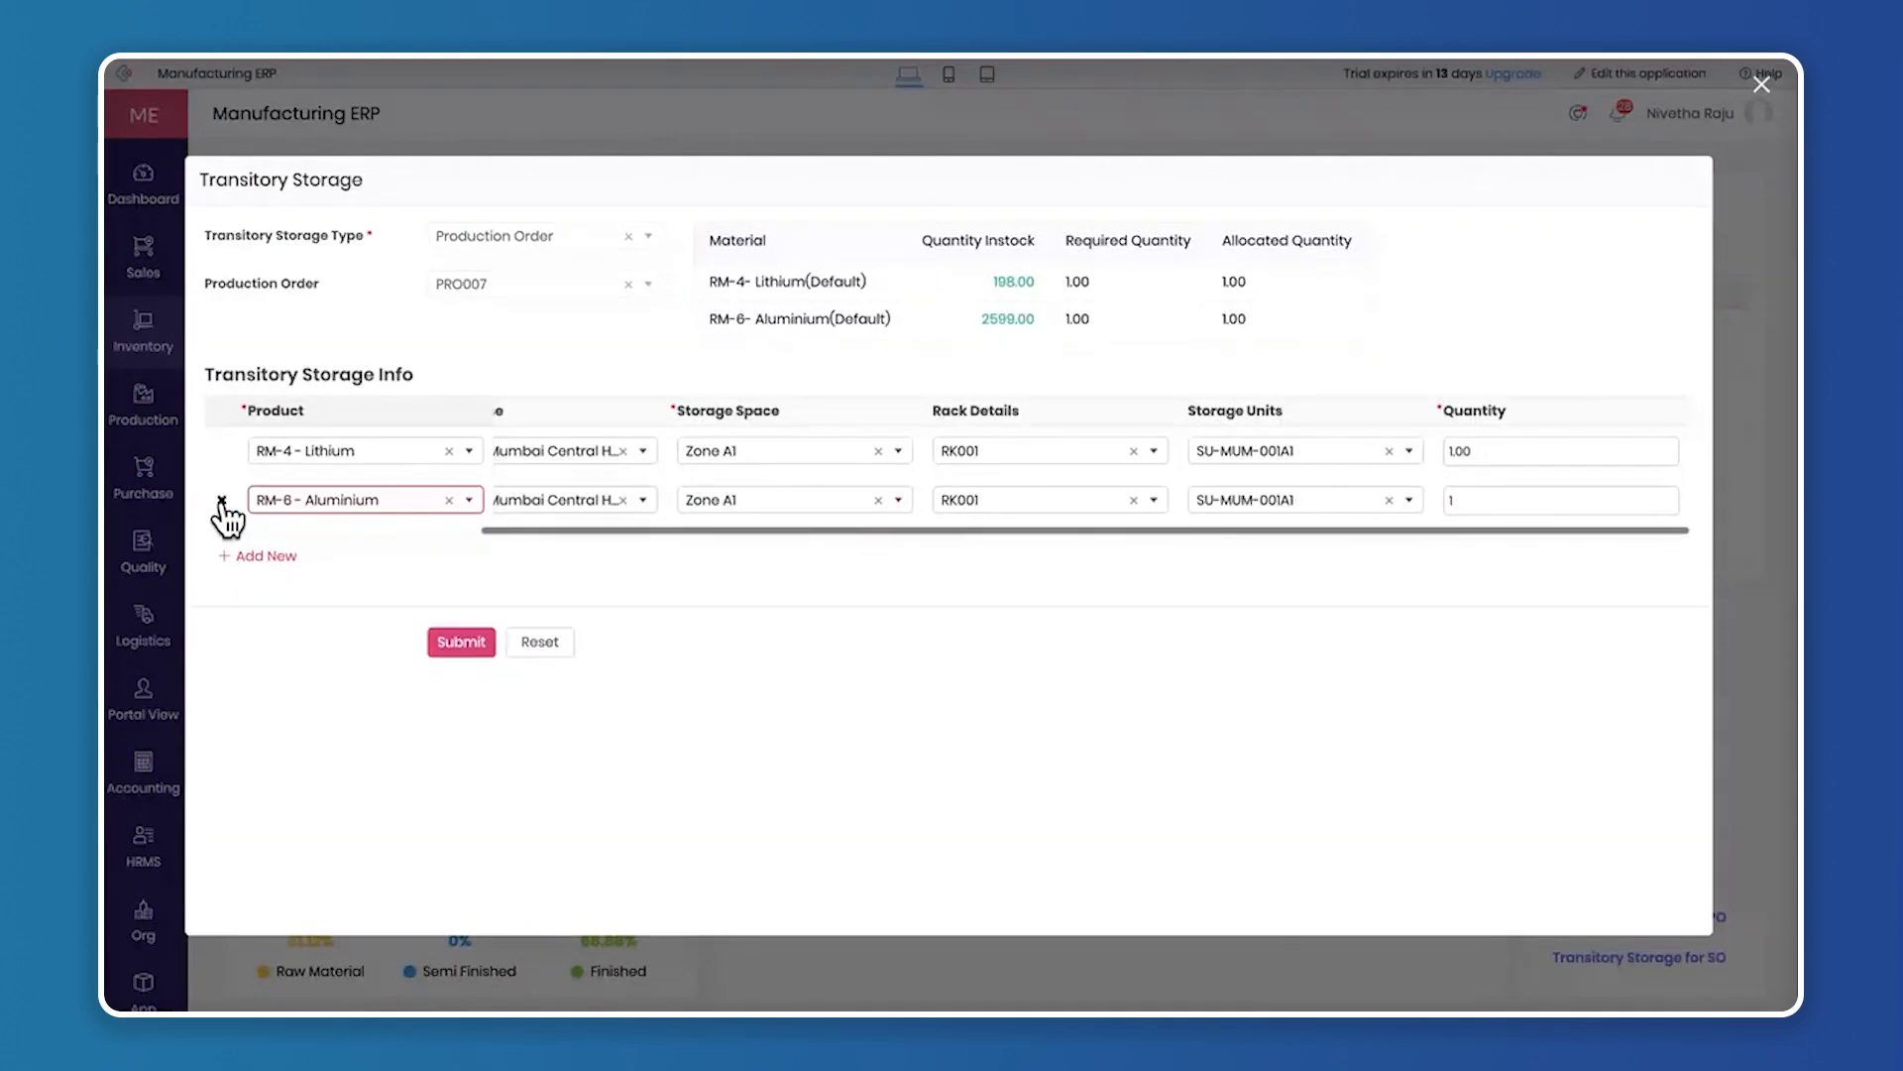
left_click(462, 643)
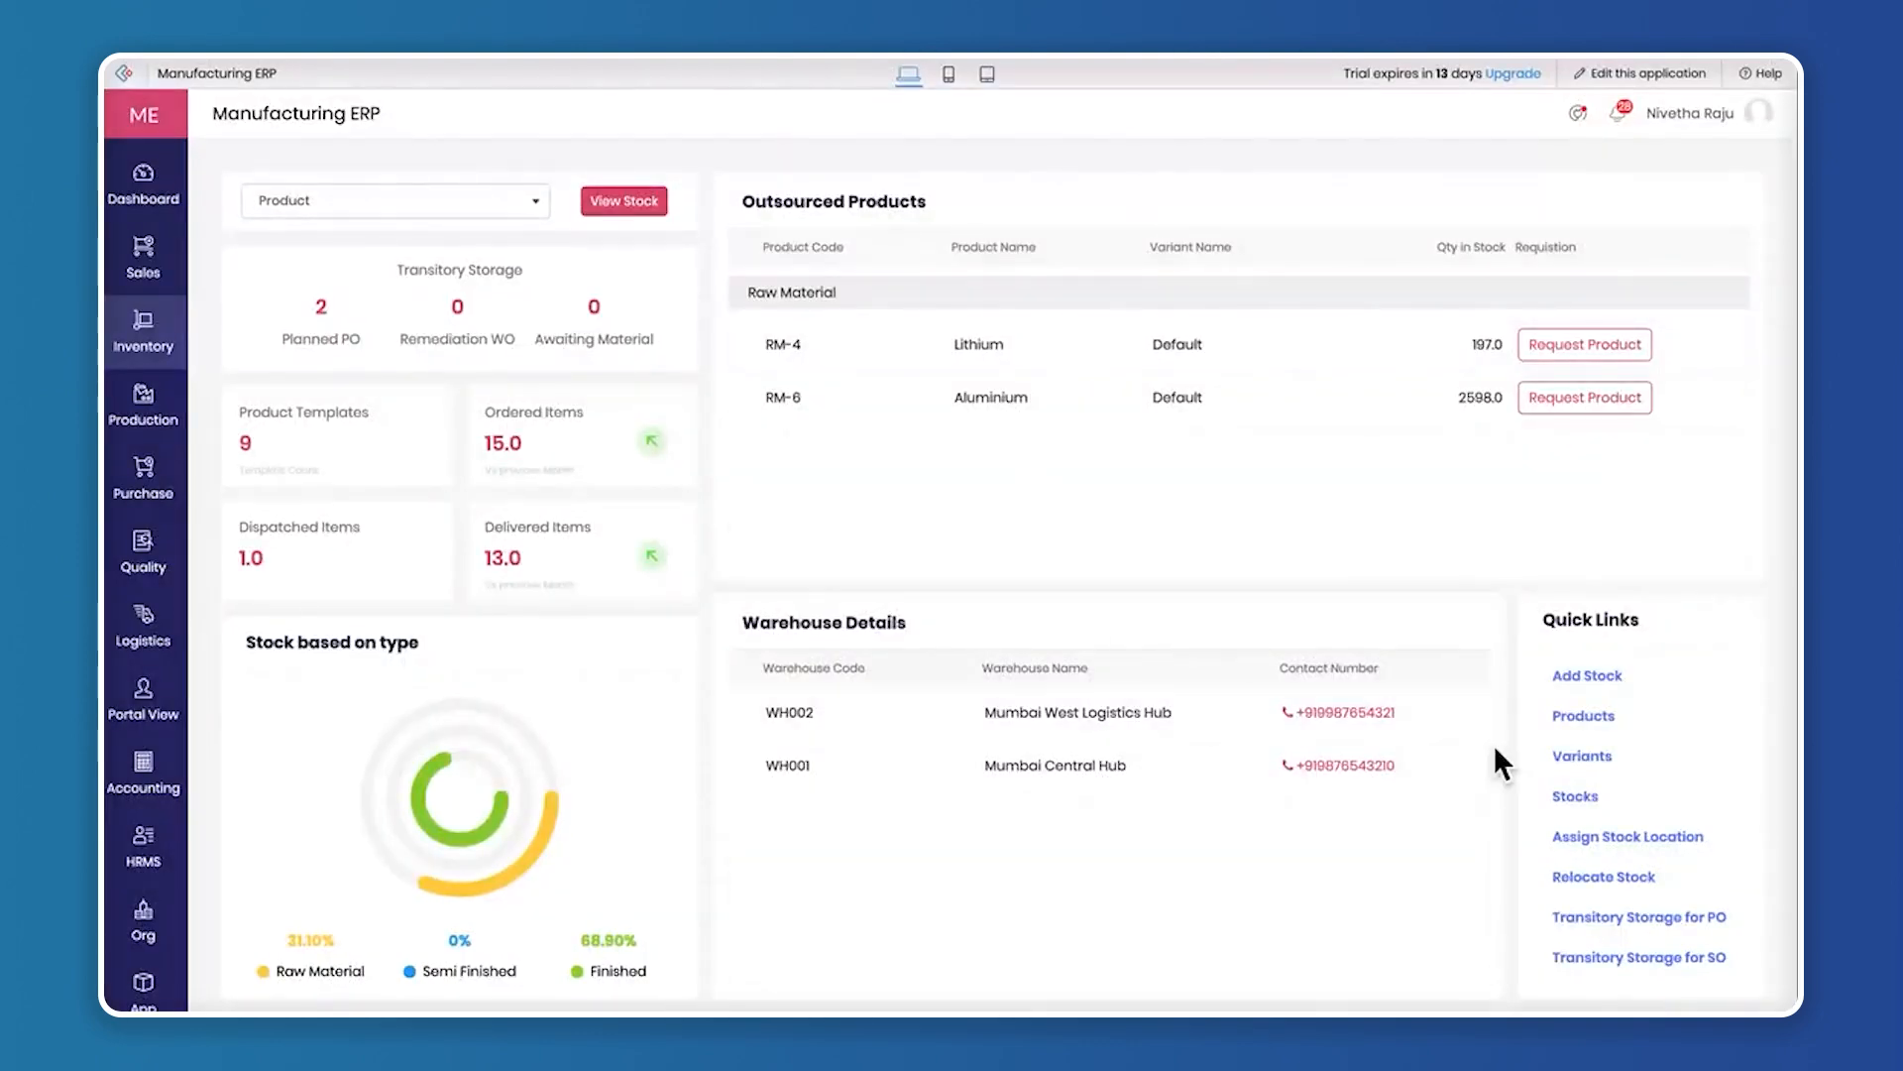
Open the workstation assignment form for the Smart LED TV work order WOR0008 from the Production dashboard
mouse_move(144, 417)
left_click(304, 407)
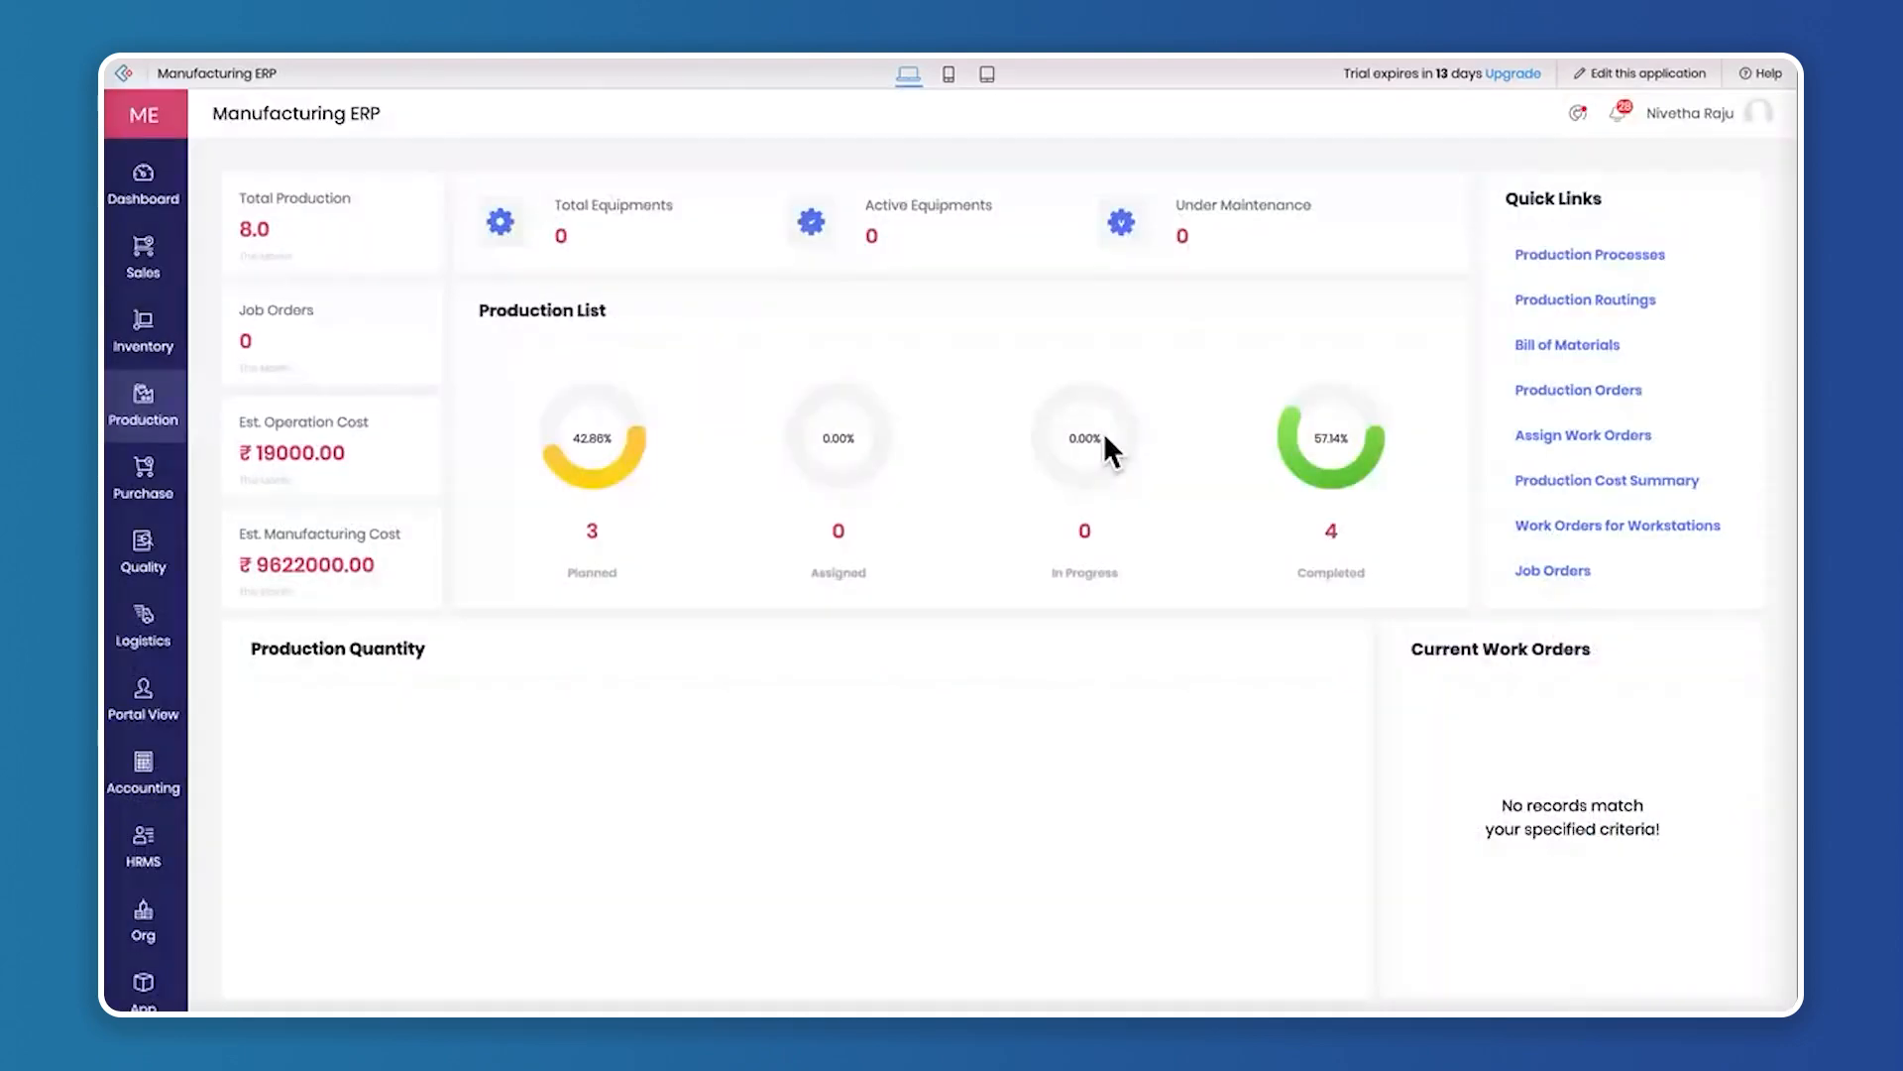
left_click(1589, 441)
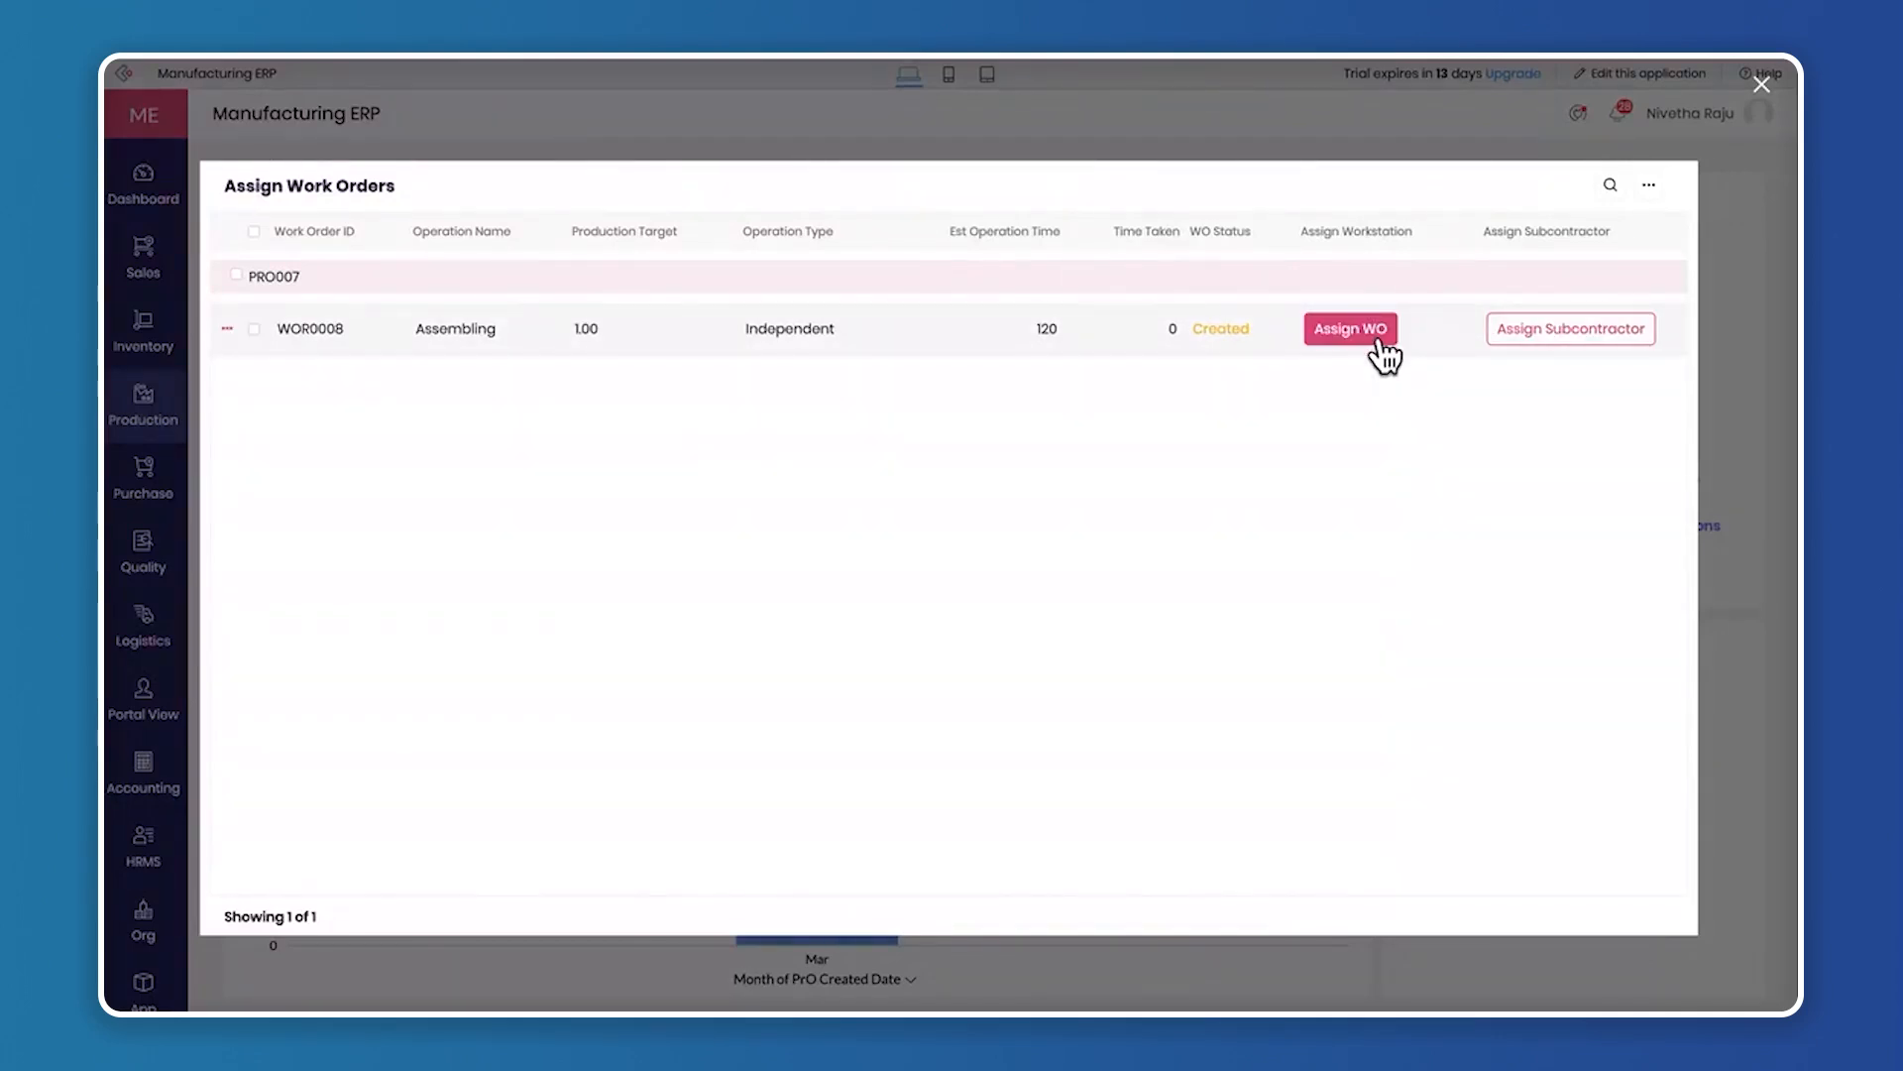
left_click(1350, 329)
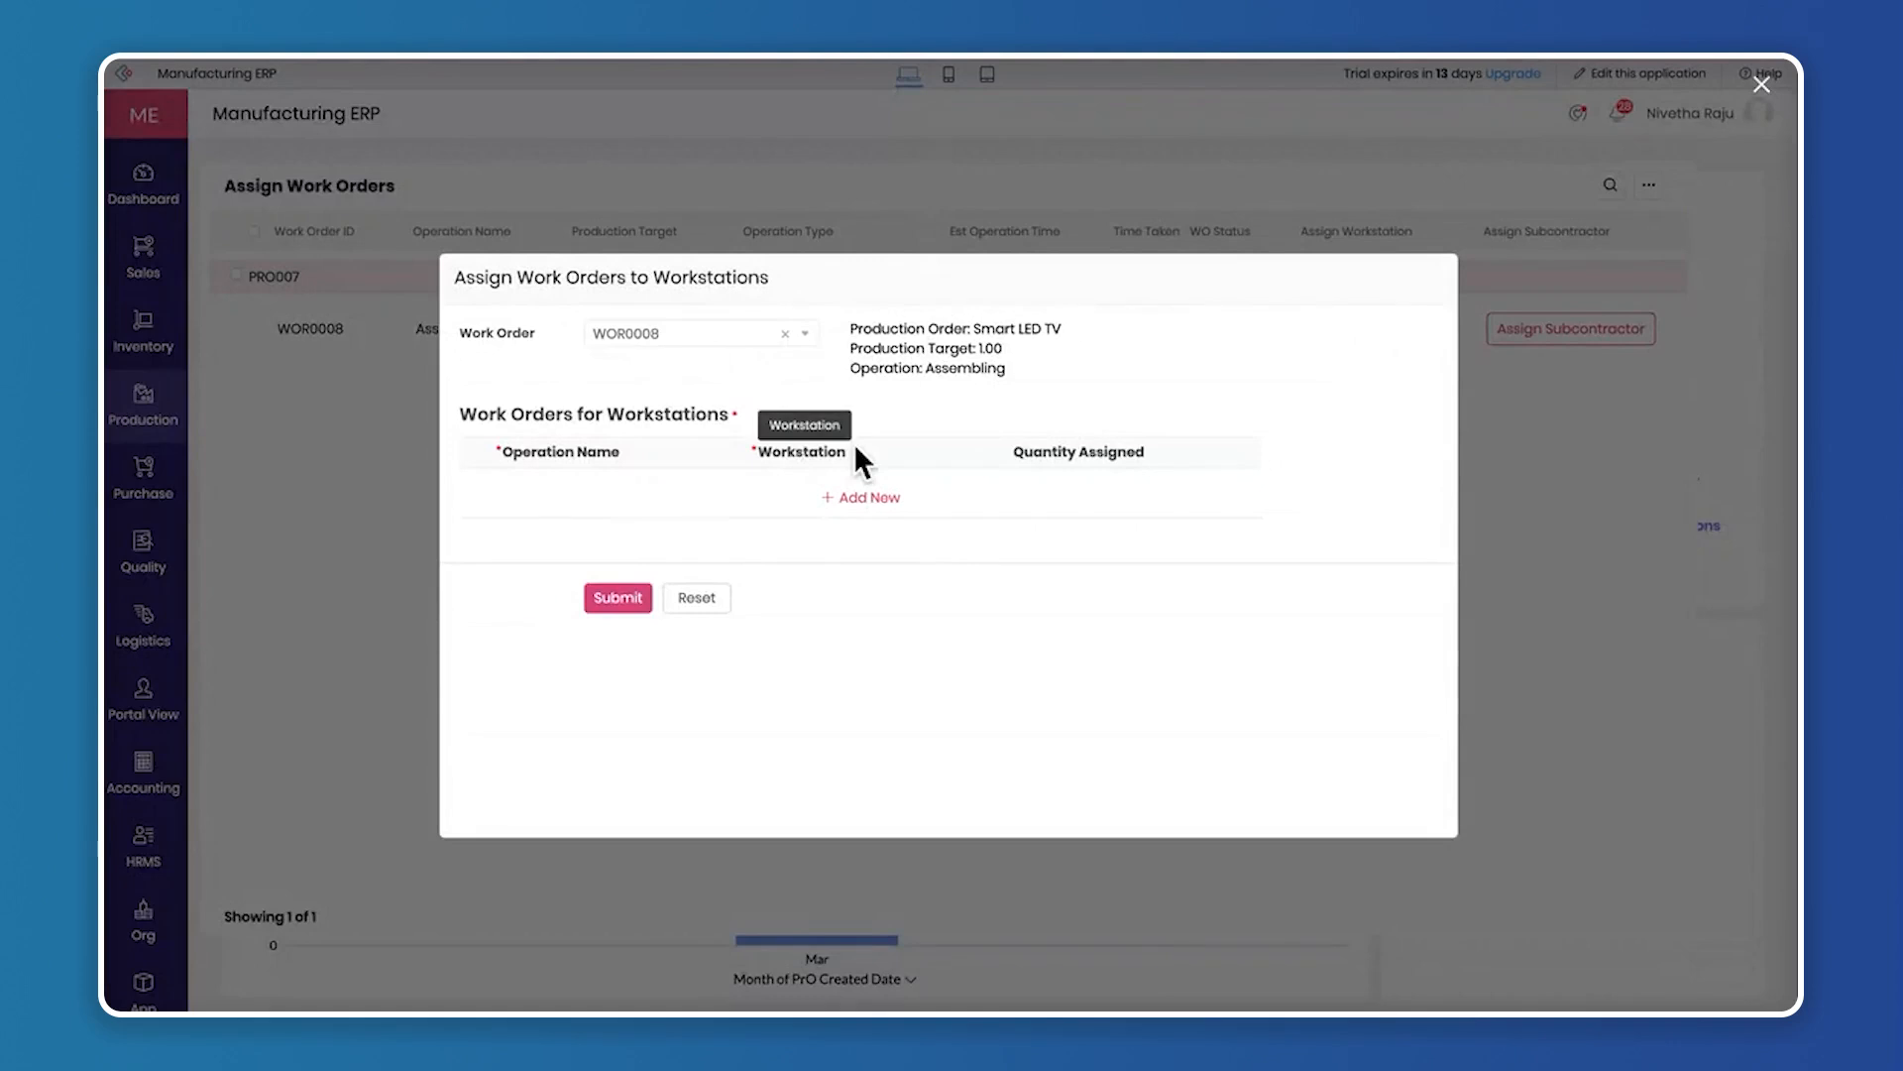
Assign the Assembling operation to workstation W-0006 - PCB Manufacturing with quantity 1, submit it, and close the work order list
left_click(897, 499)
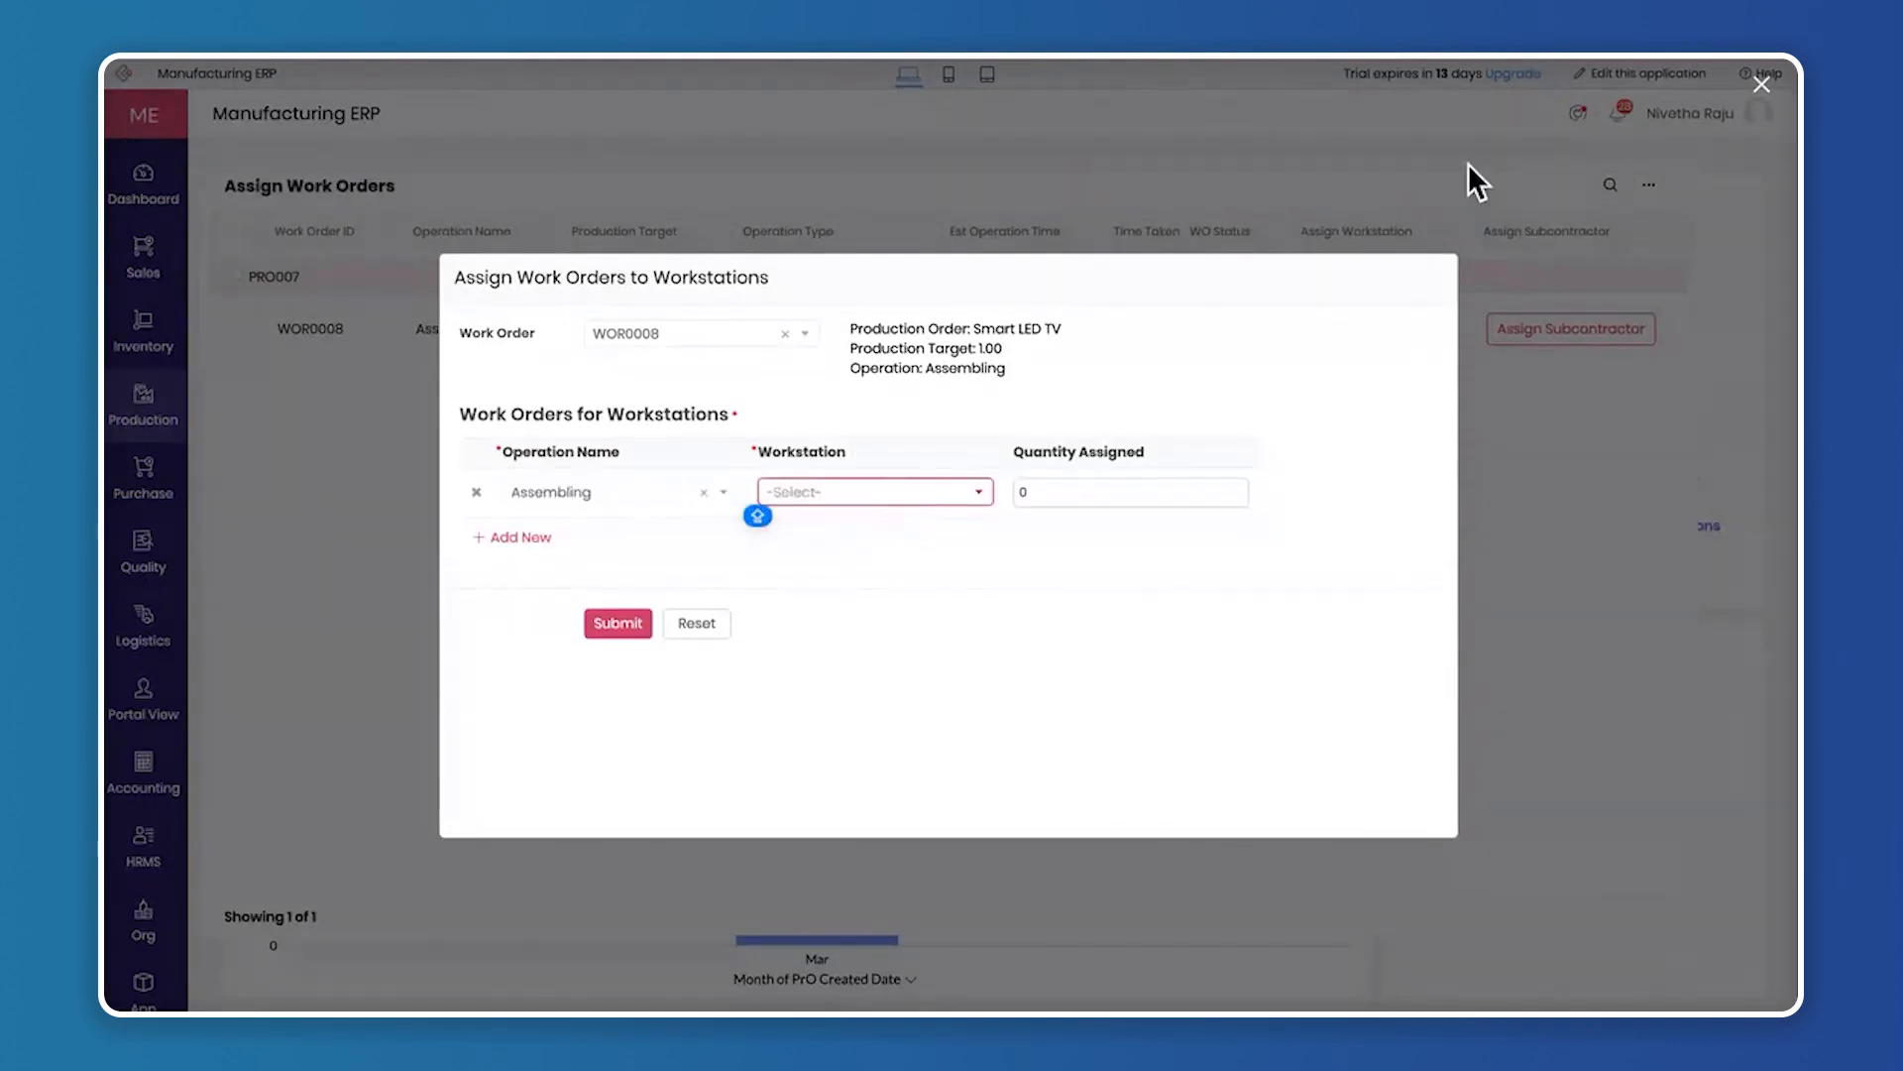
left_click(835, 496)
left_click(861, 539)
left_click(1079, 489)
key("BackSpace")
type("1")
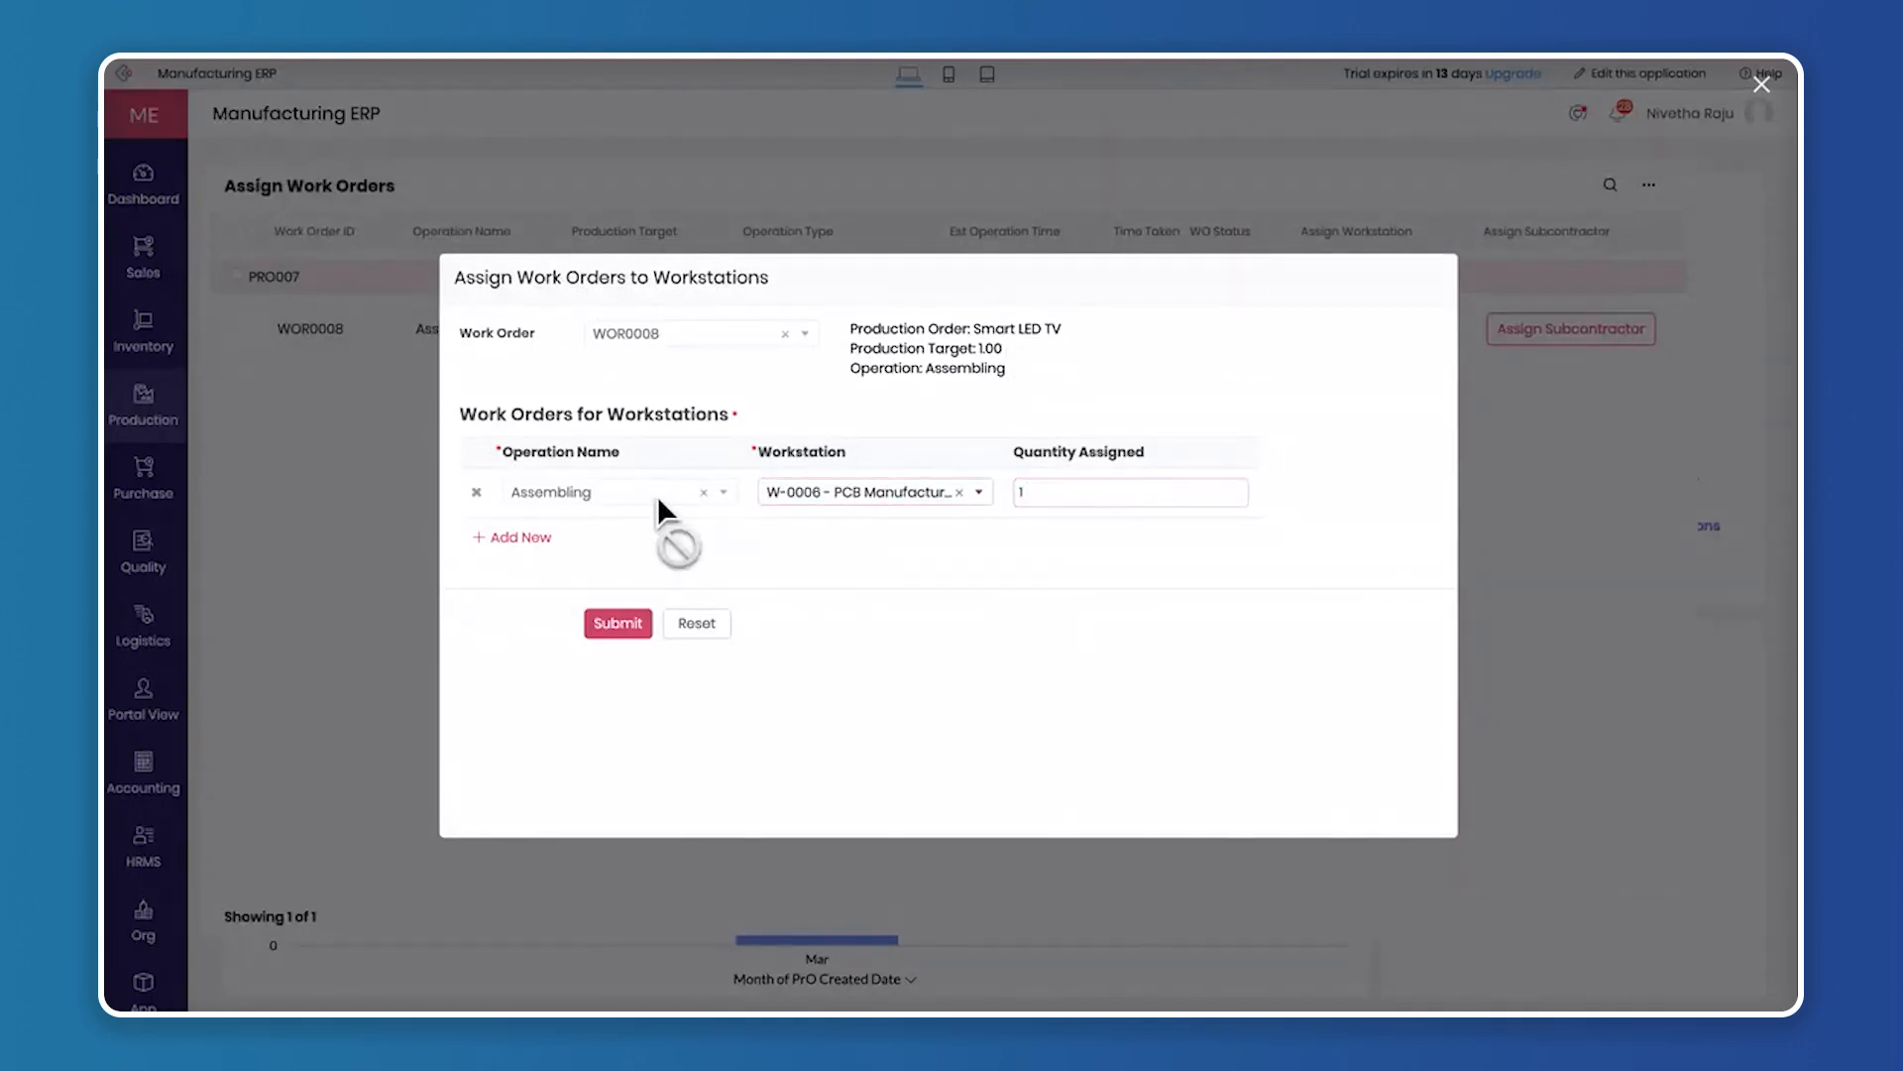
left_click(620, 625)
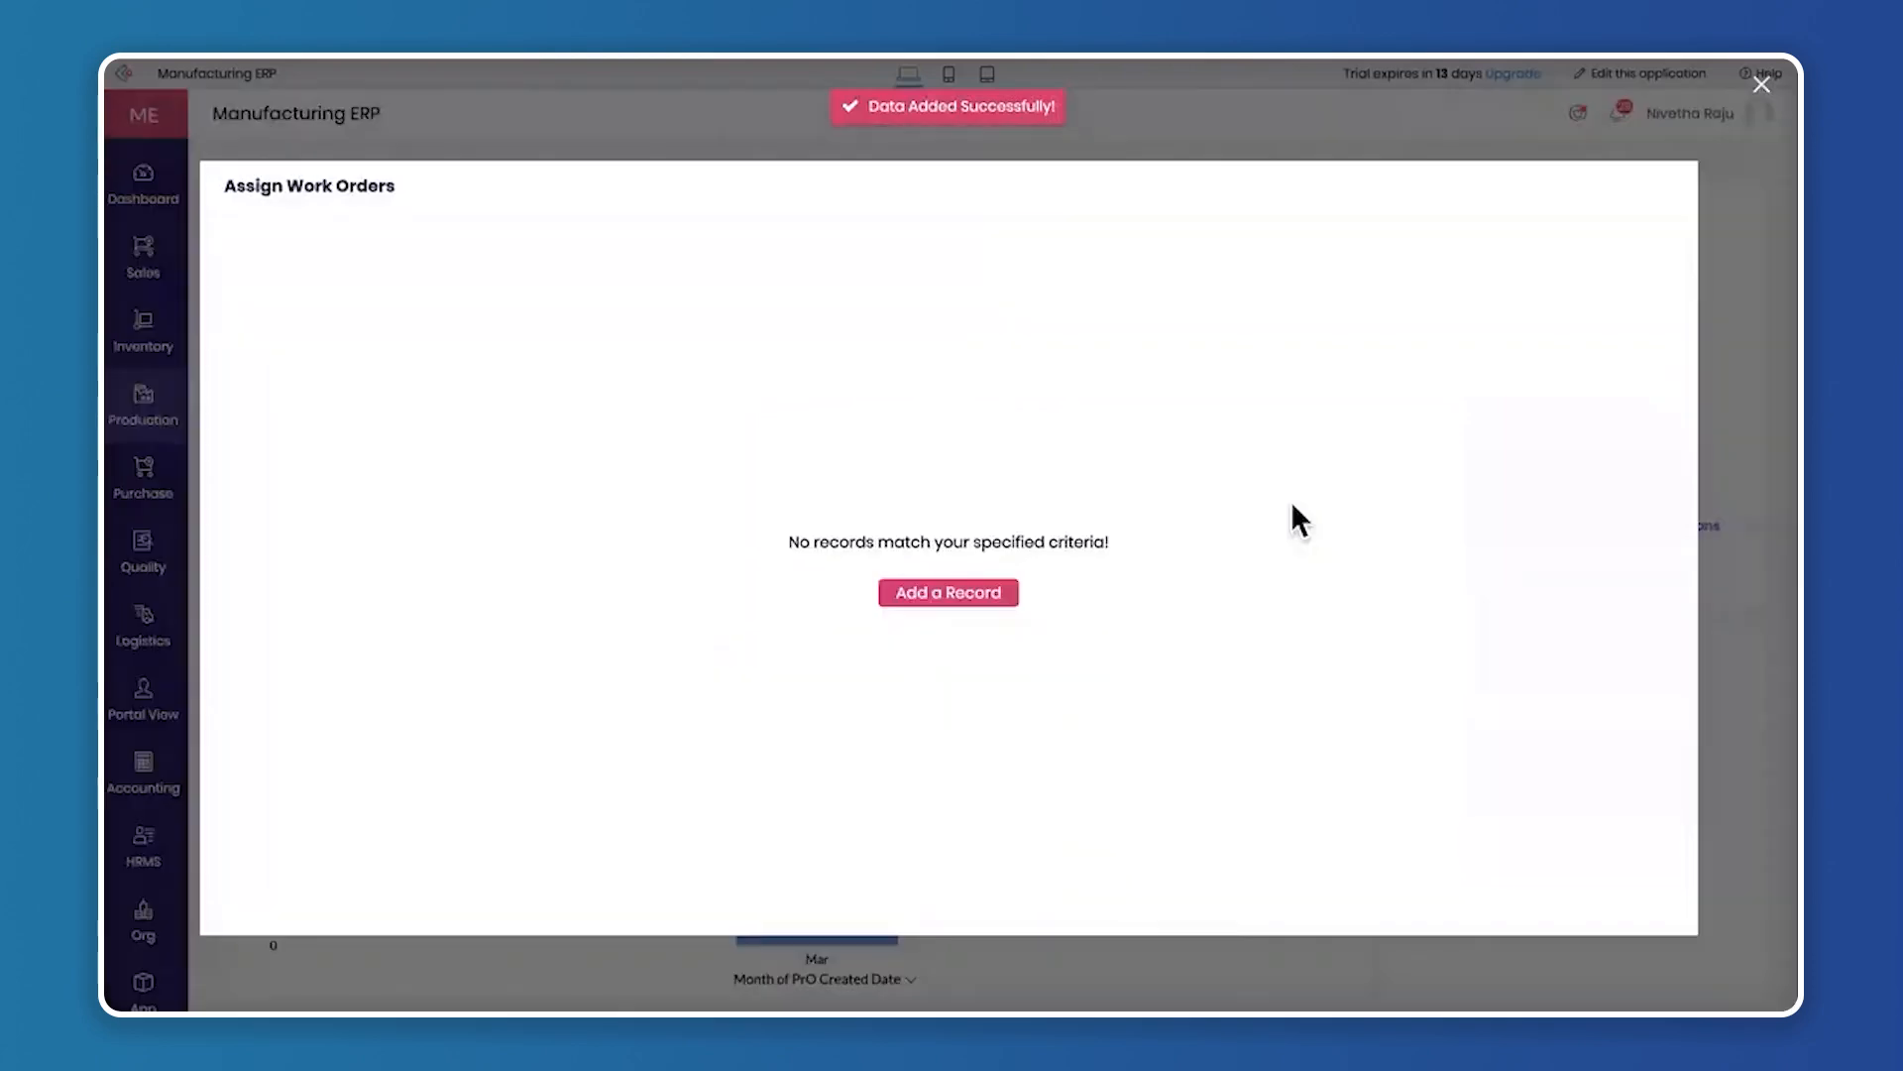
left_click(1763, 85)
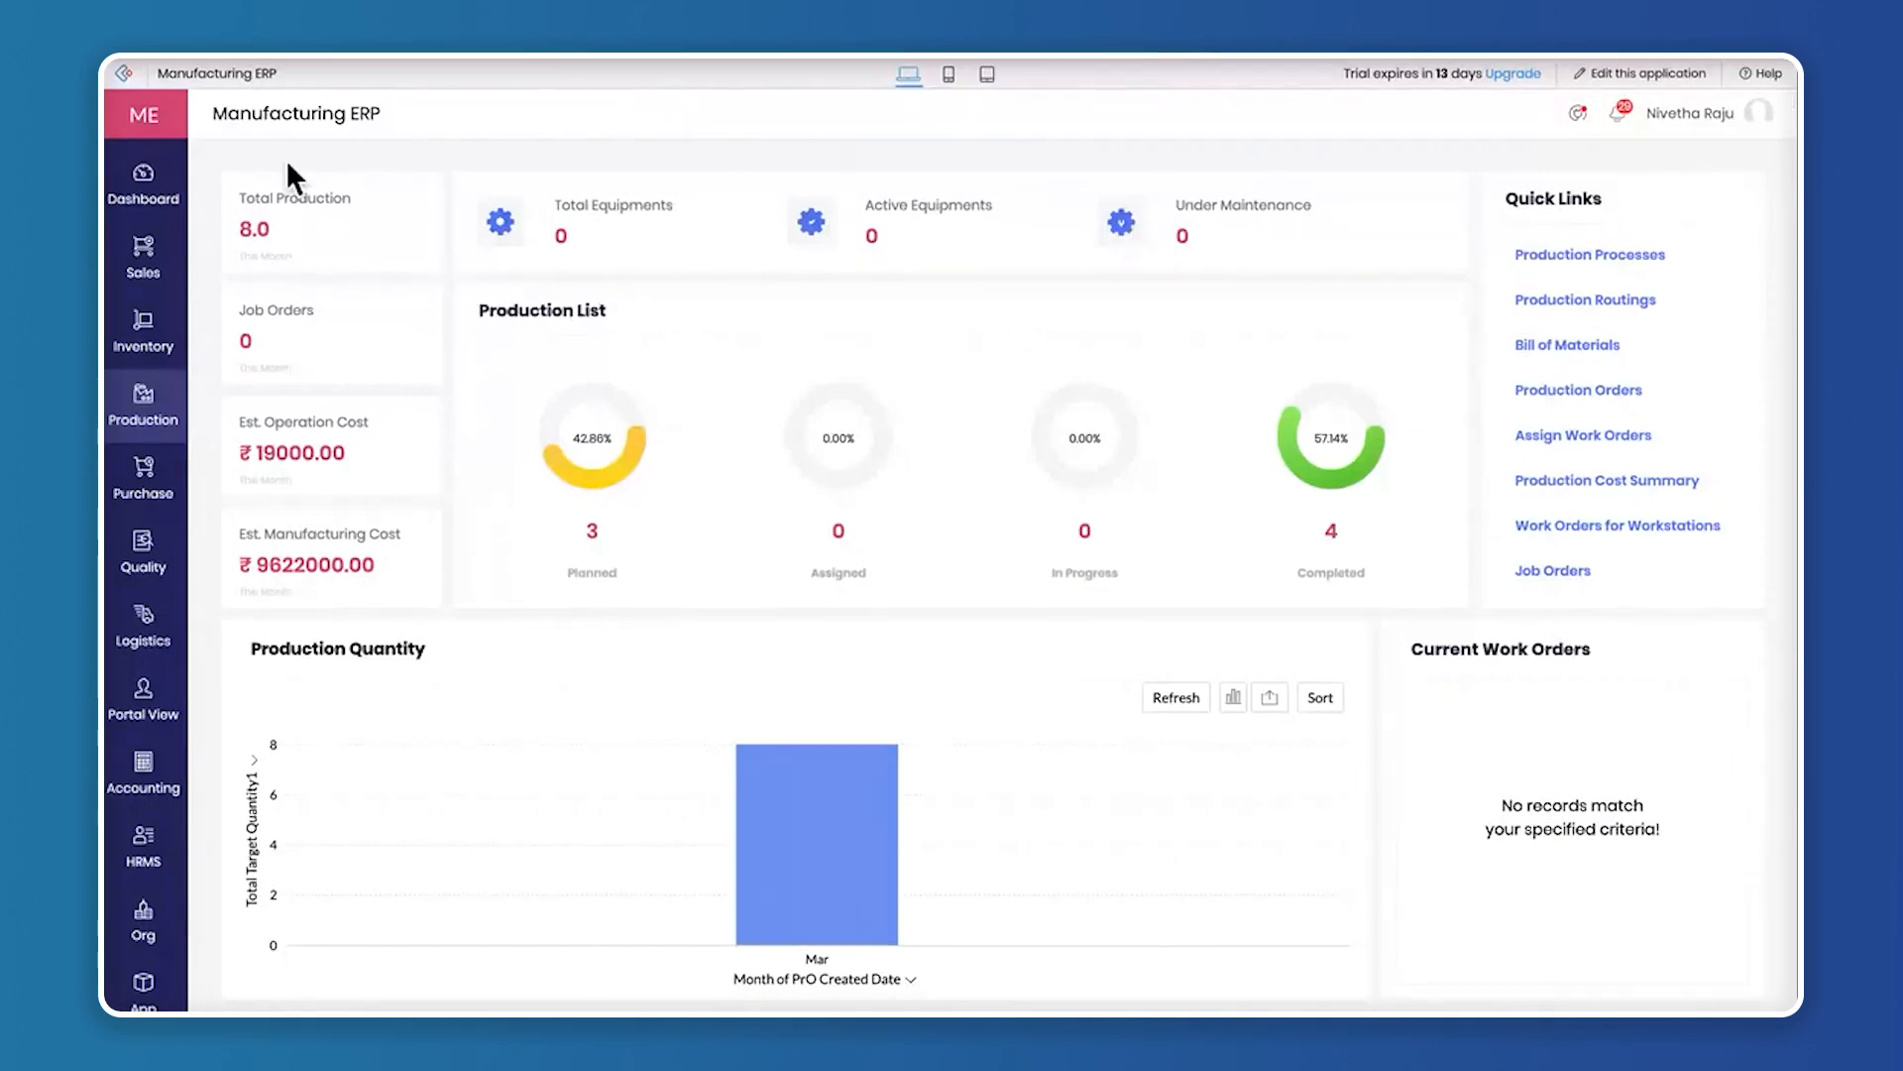
Issue the awaiting Lithium and Aluminium materials for PRO007 to the workstations from the Inventory module
left_click(146, 342)
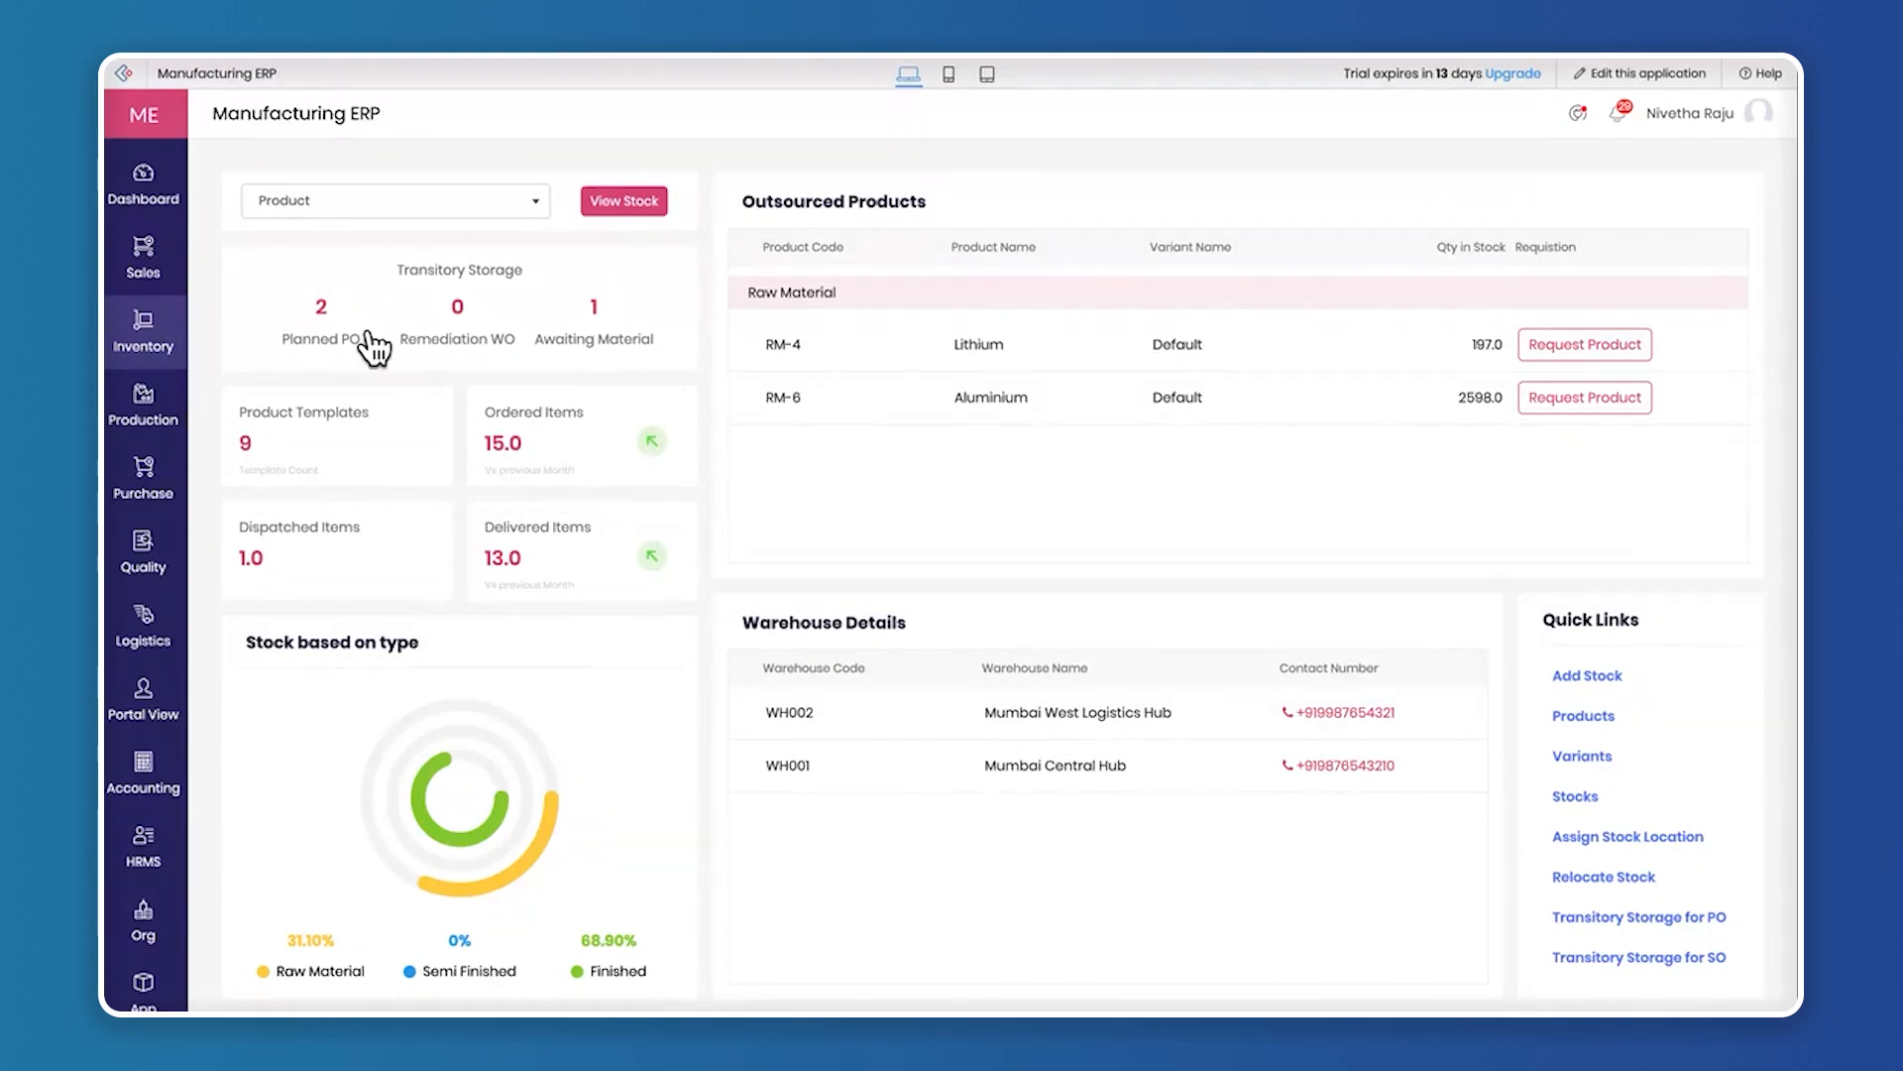
left_click(593, 302)
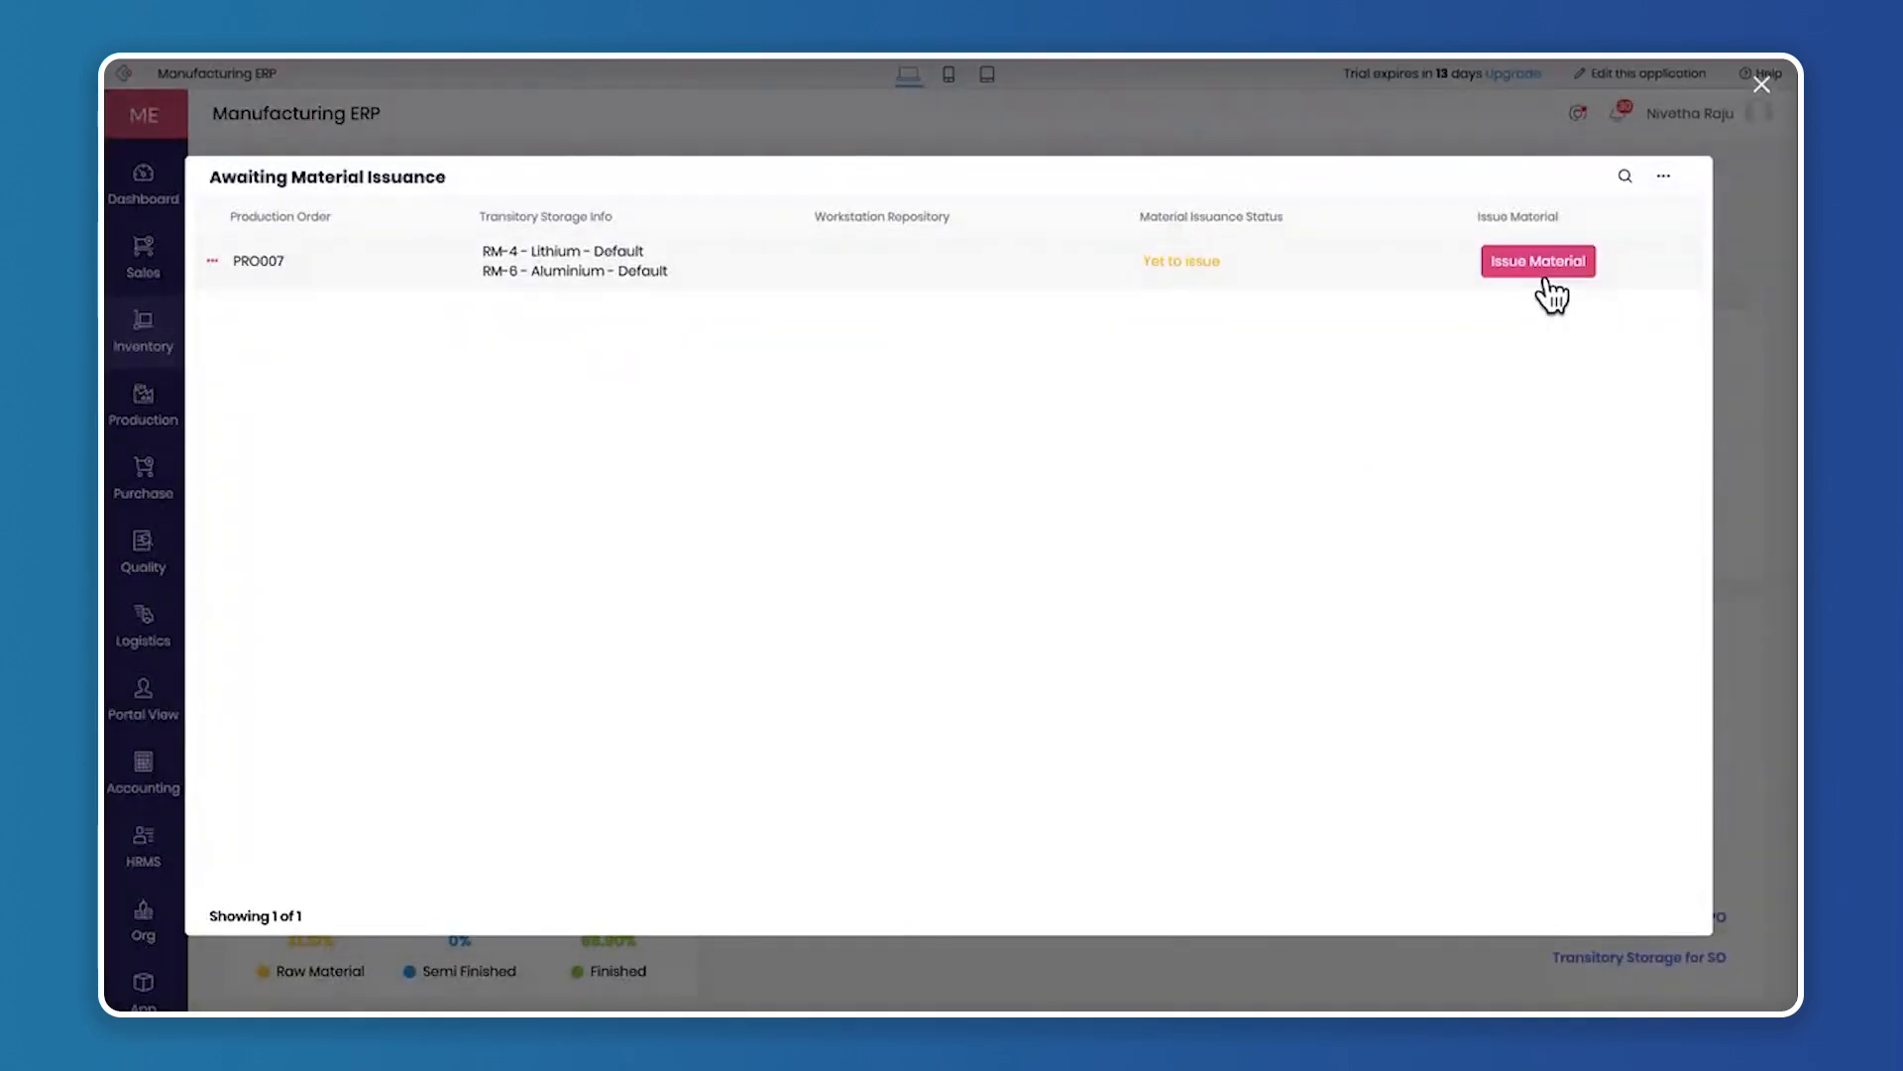
left_click(1547, 278)
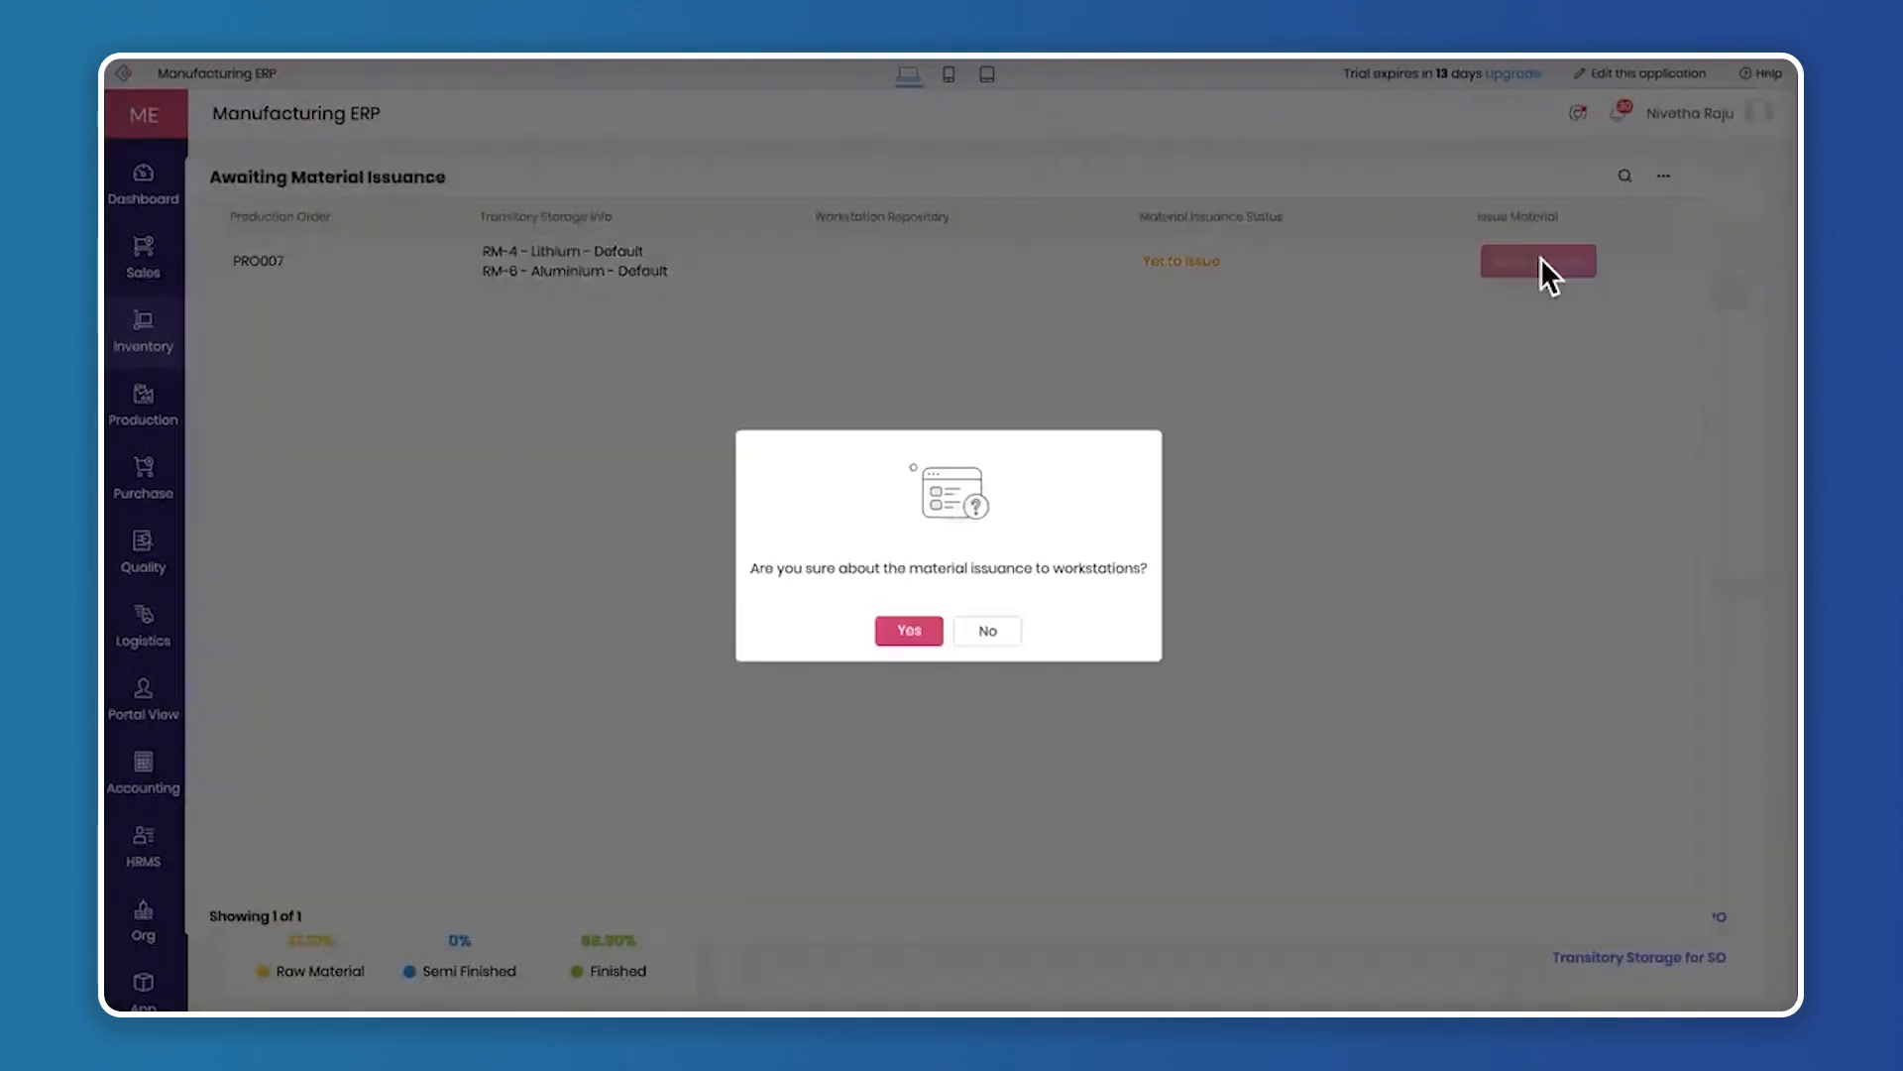
left_click(908, 629)
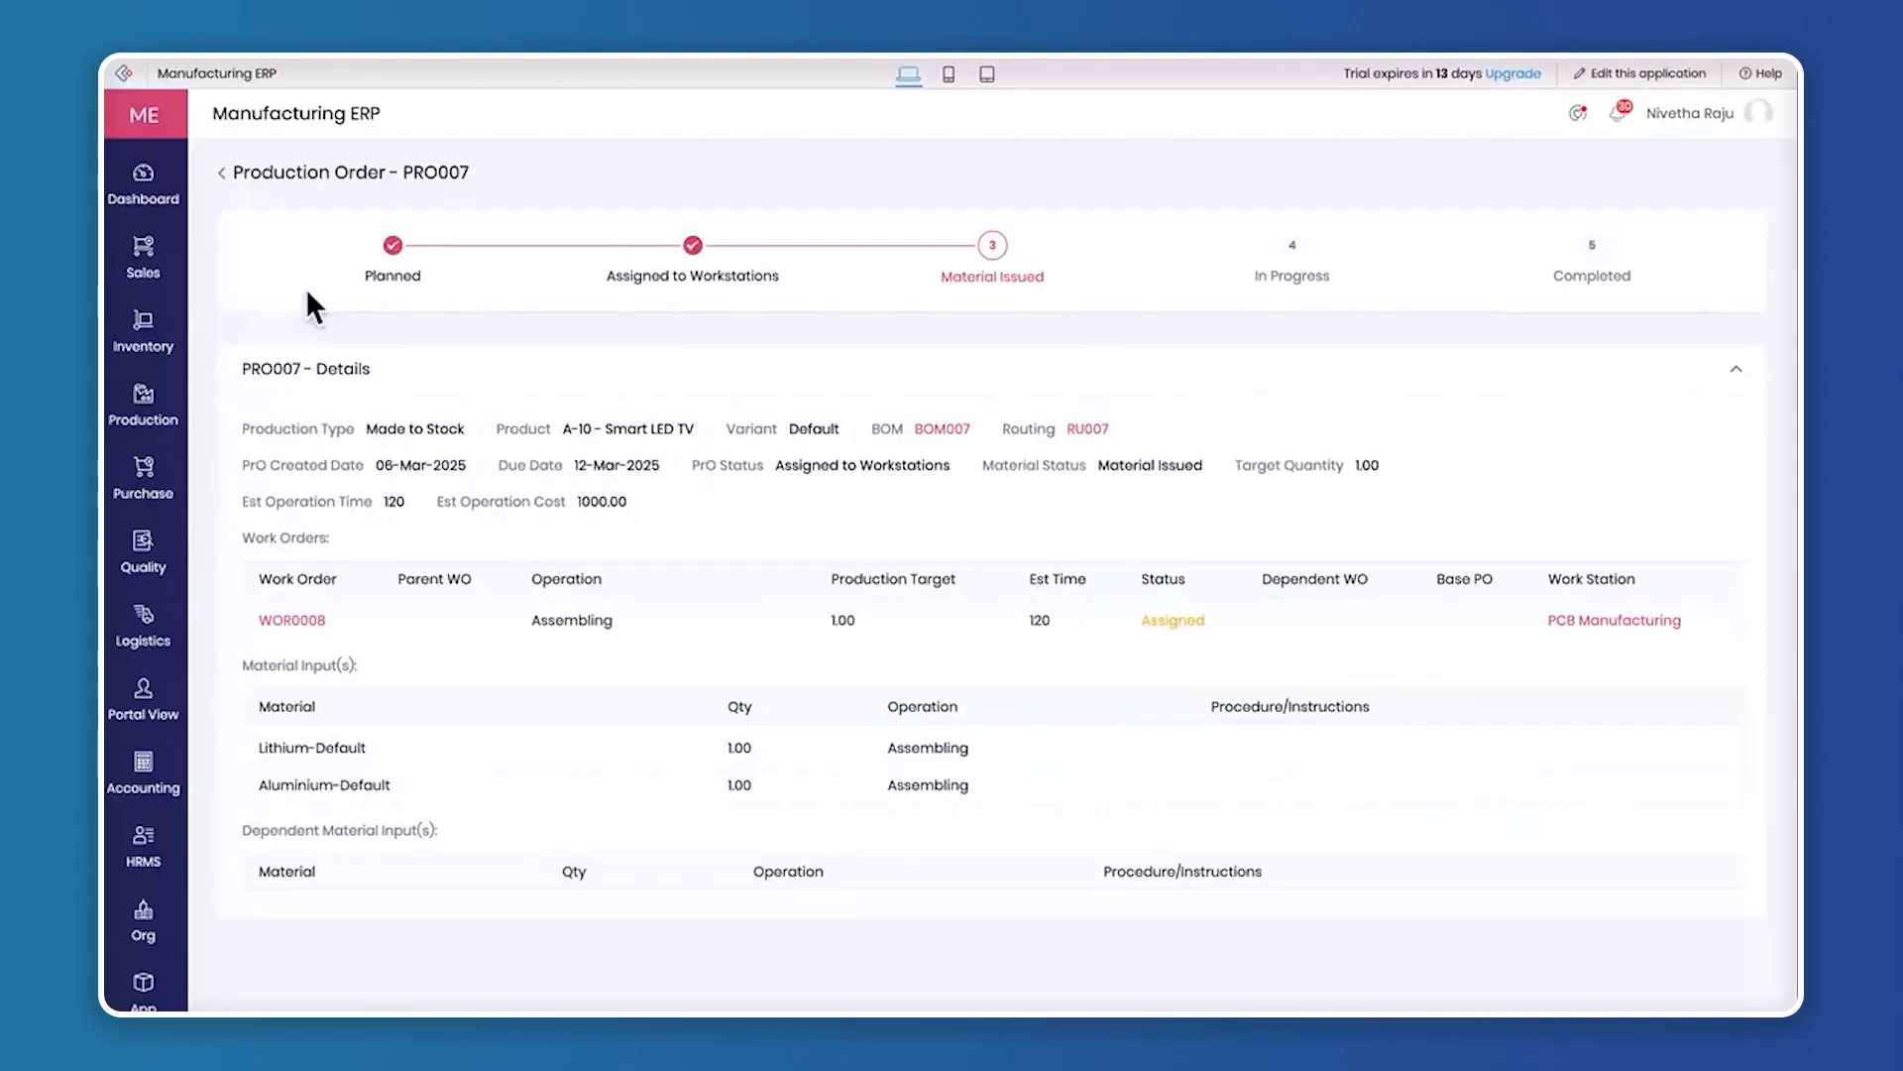
Examine the status and due dates in the Production Orders list from the Production dashboard, and close the list
mouse_move(154, 419)
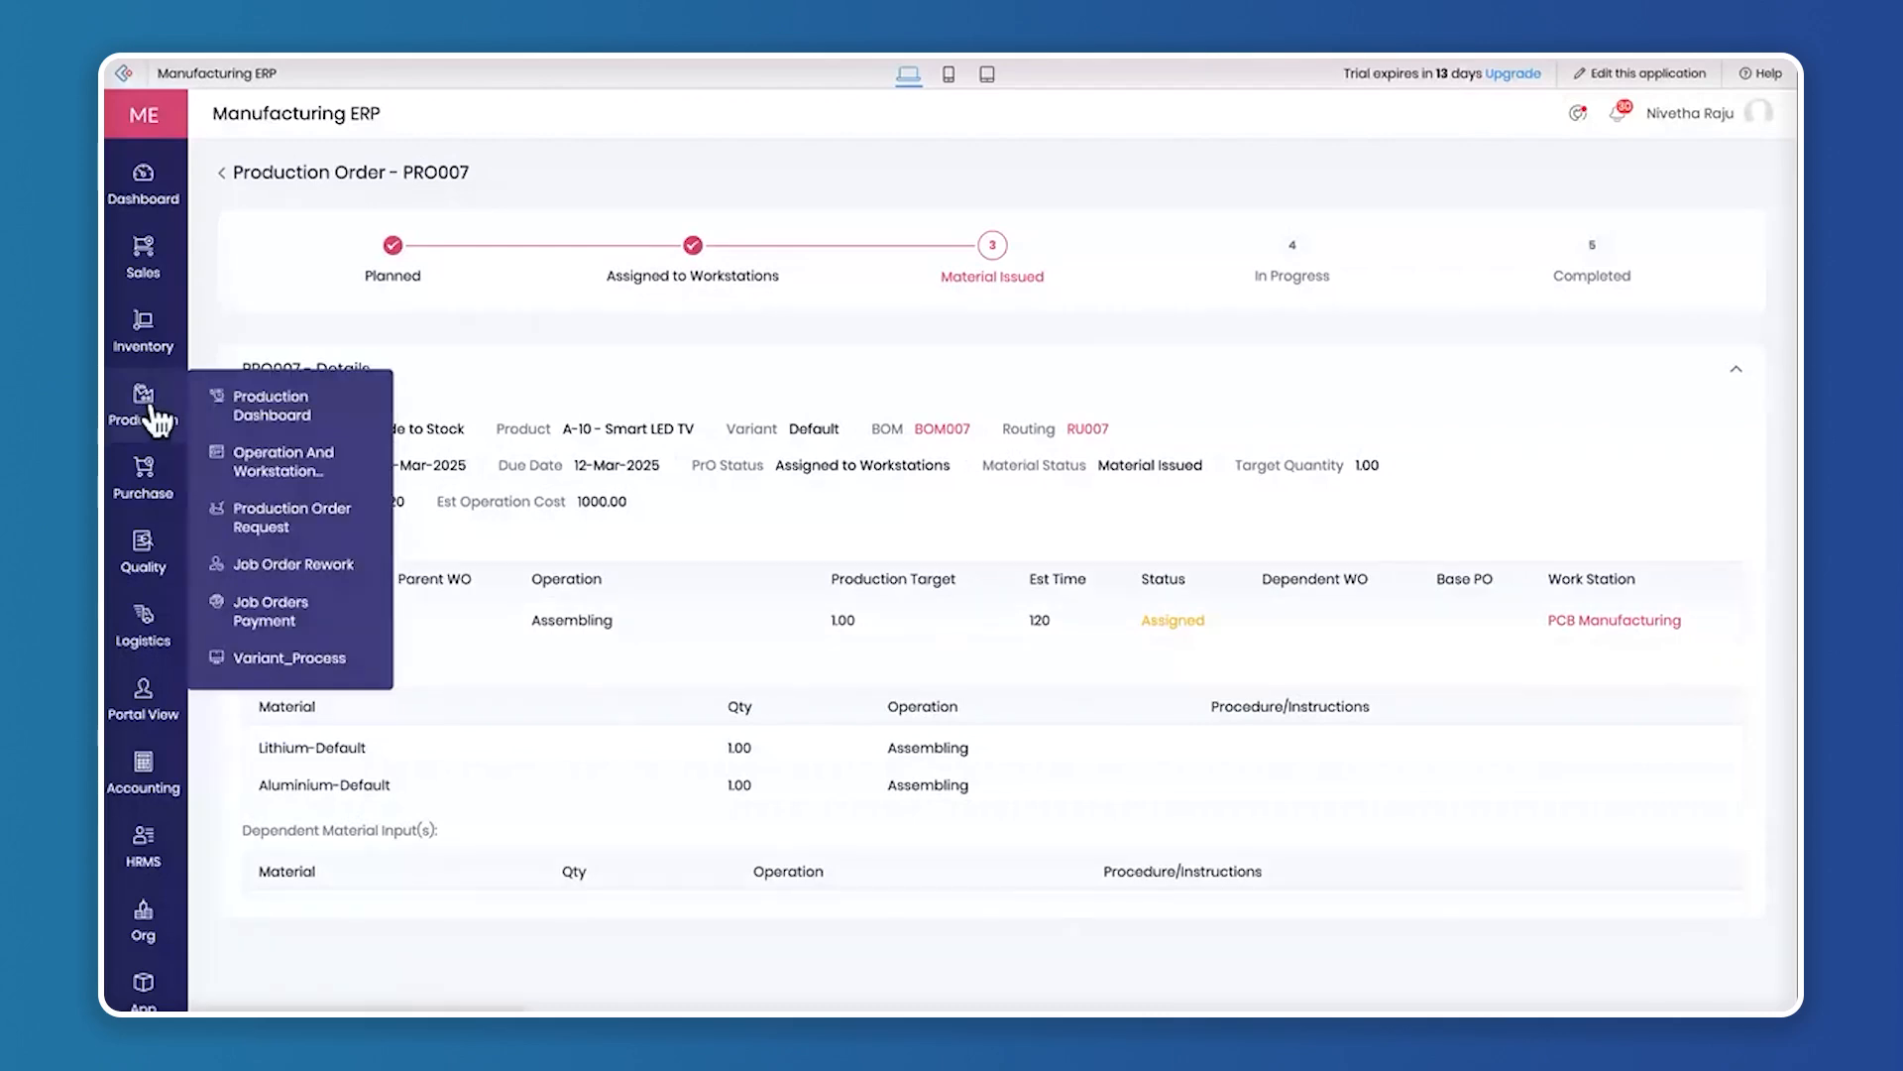
left_click(297, 406)
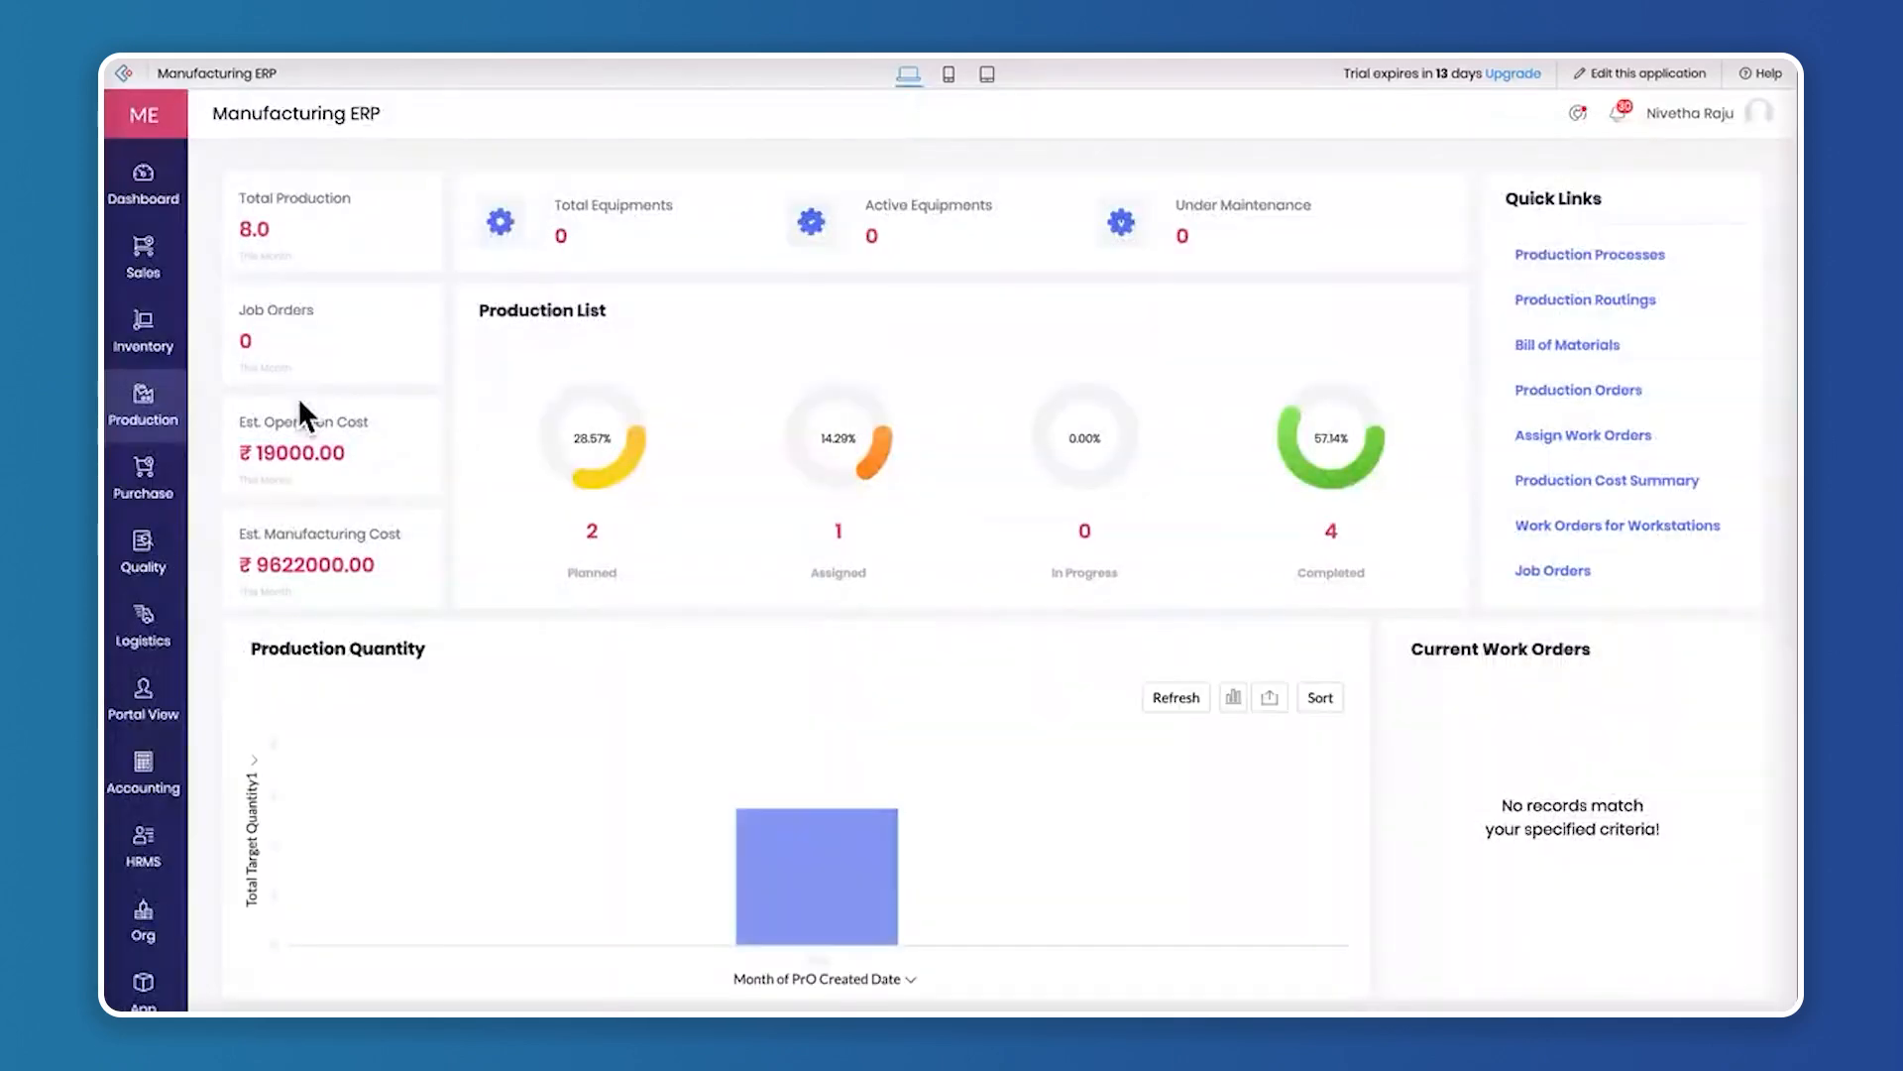
left_click(1646, 419)
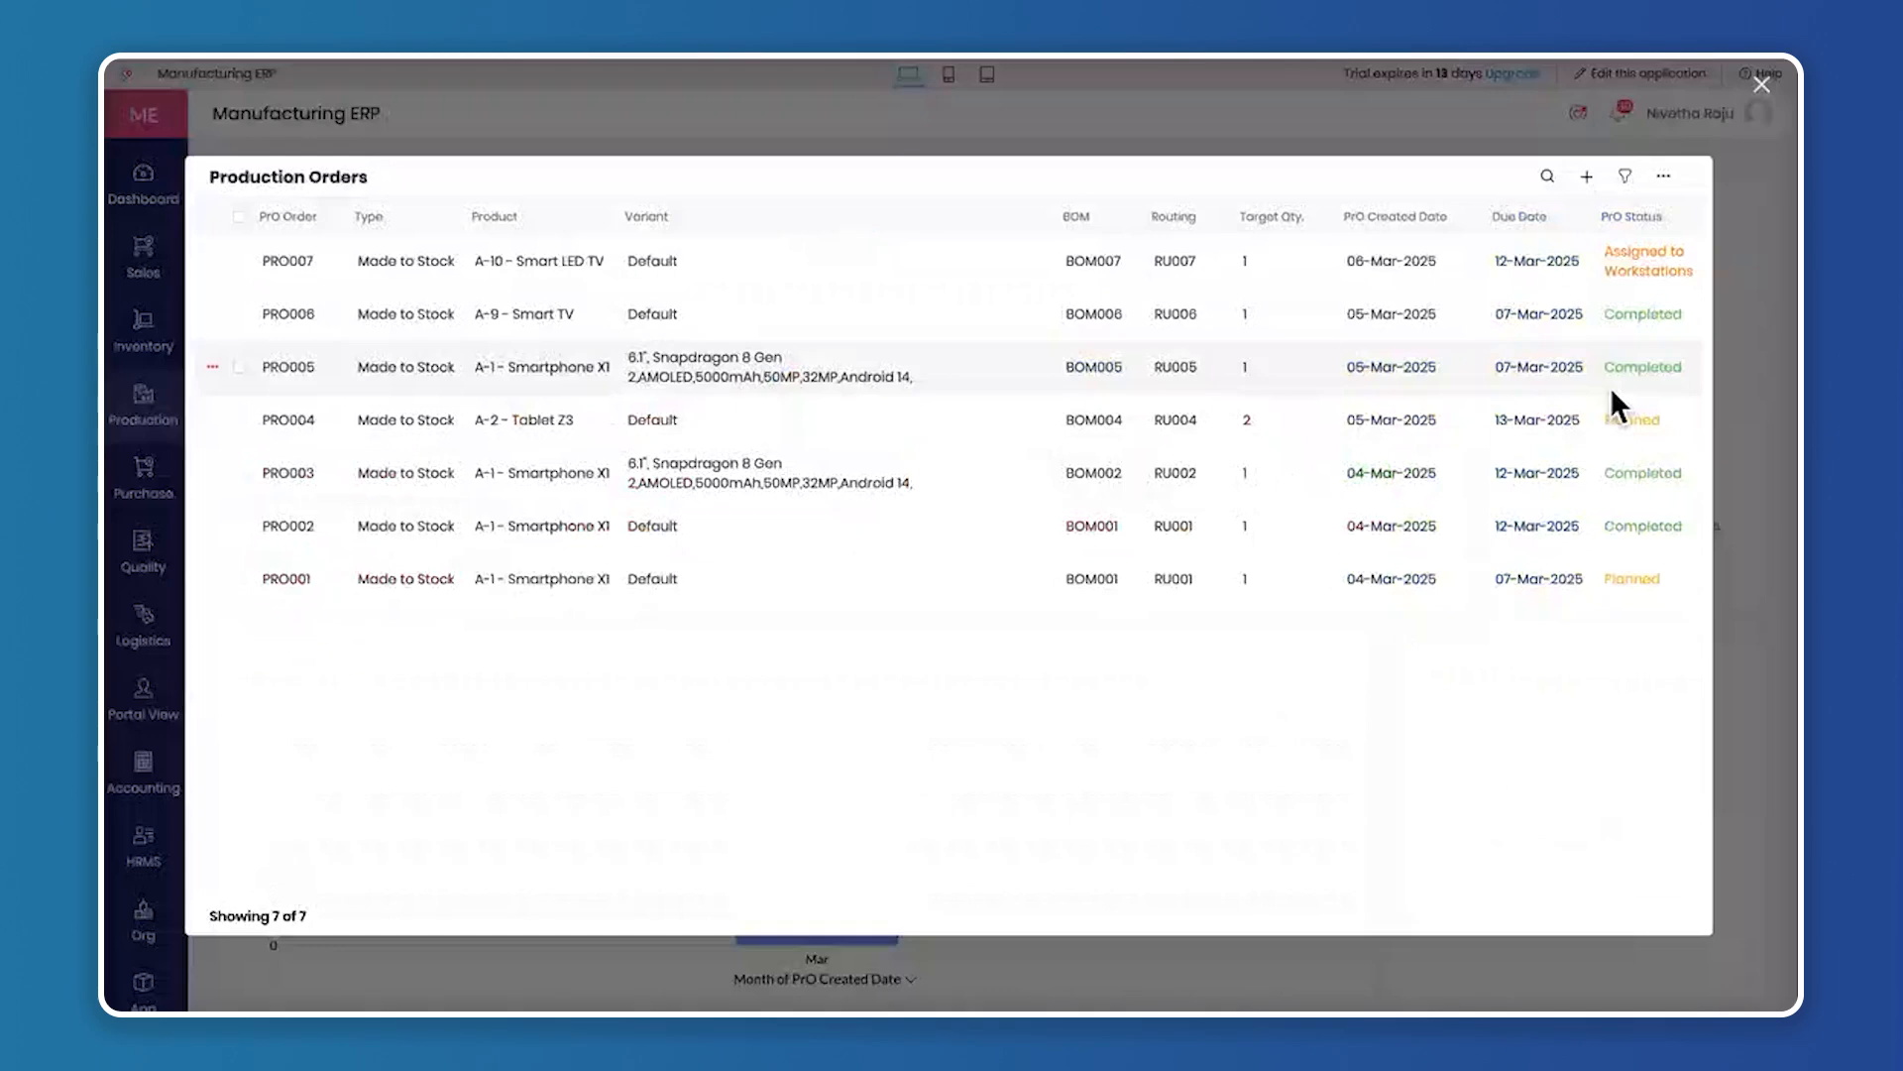
scroll(1610, 387, "right", 3)
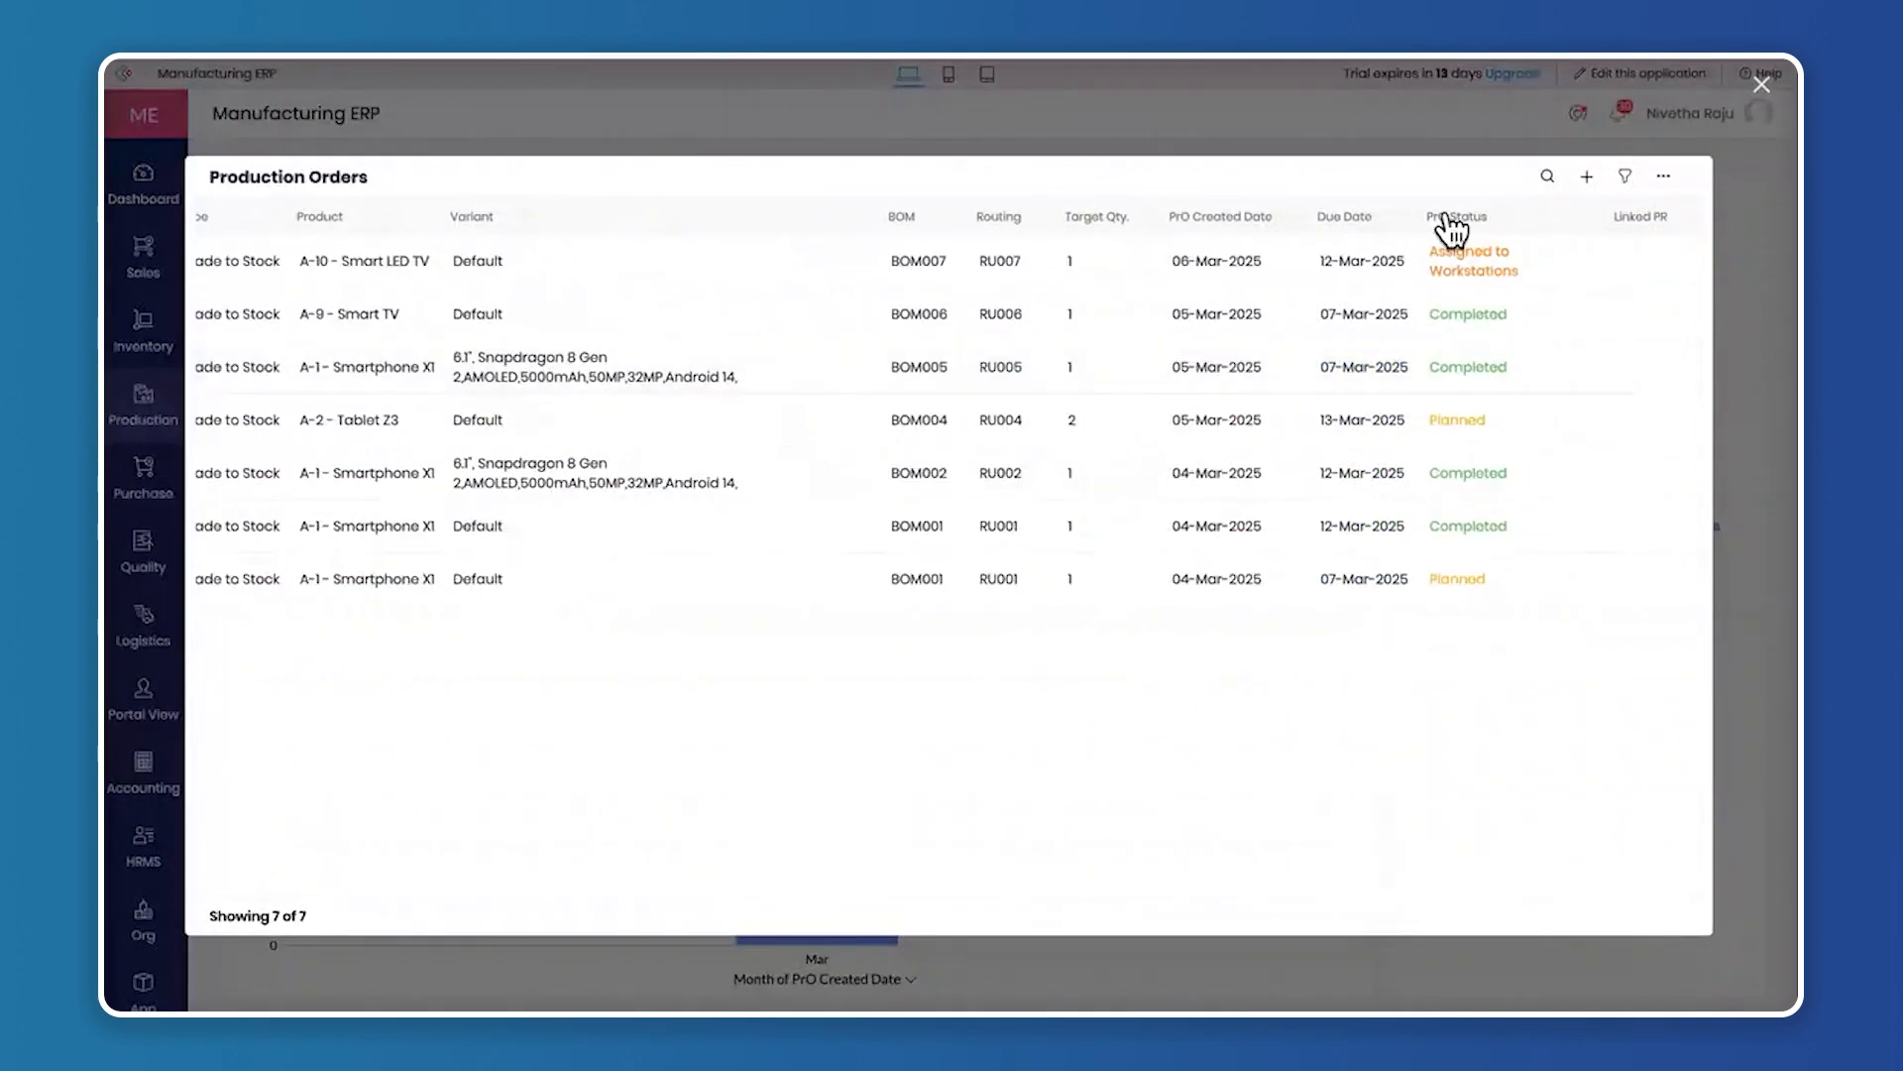
scroll(1467, 238, "left", 3)
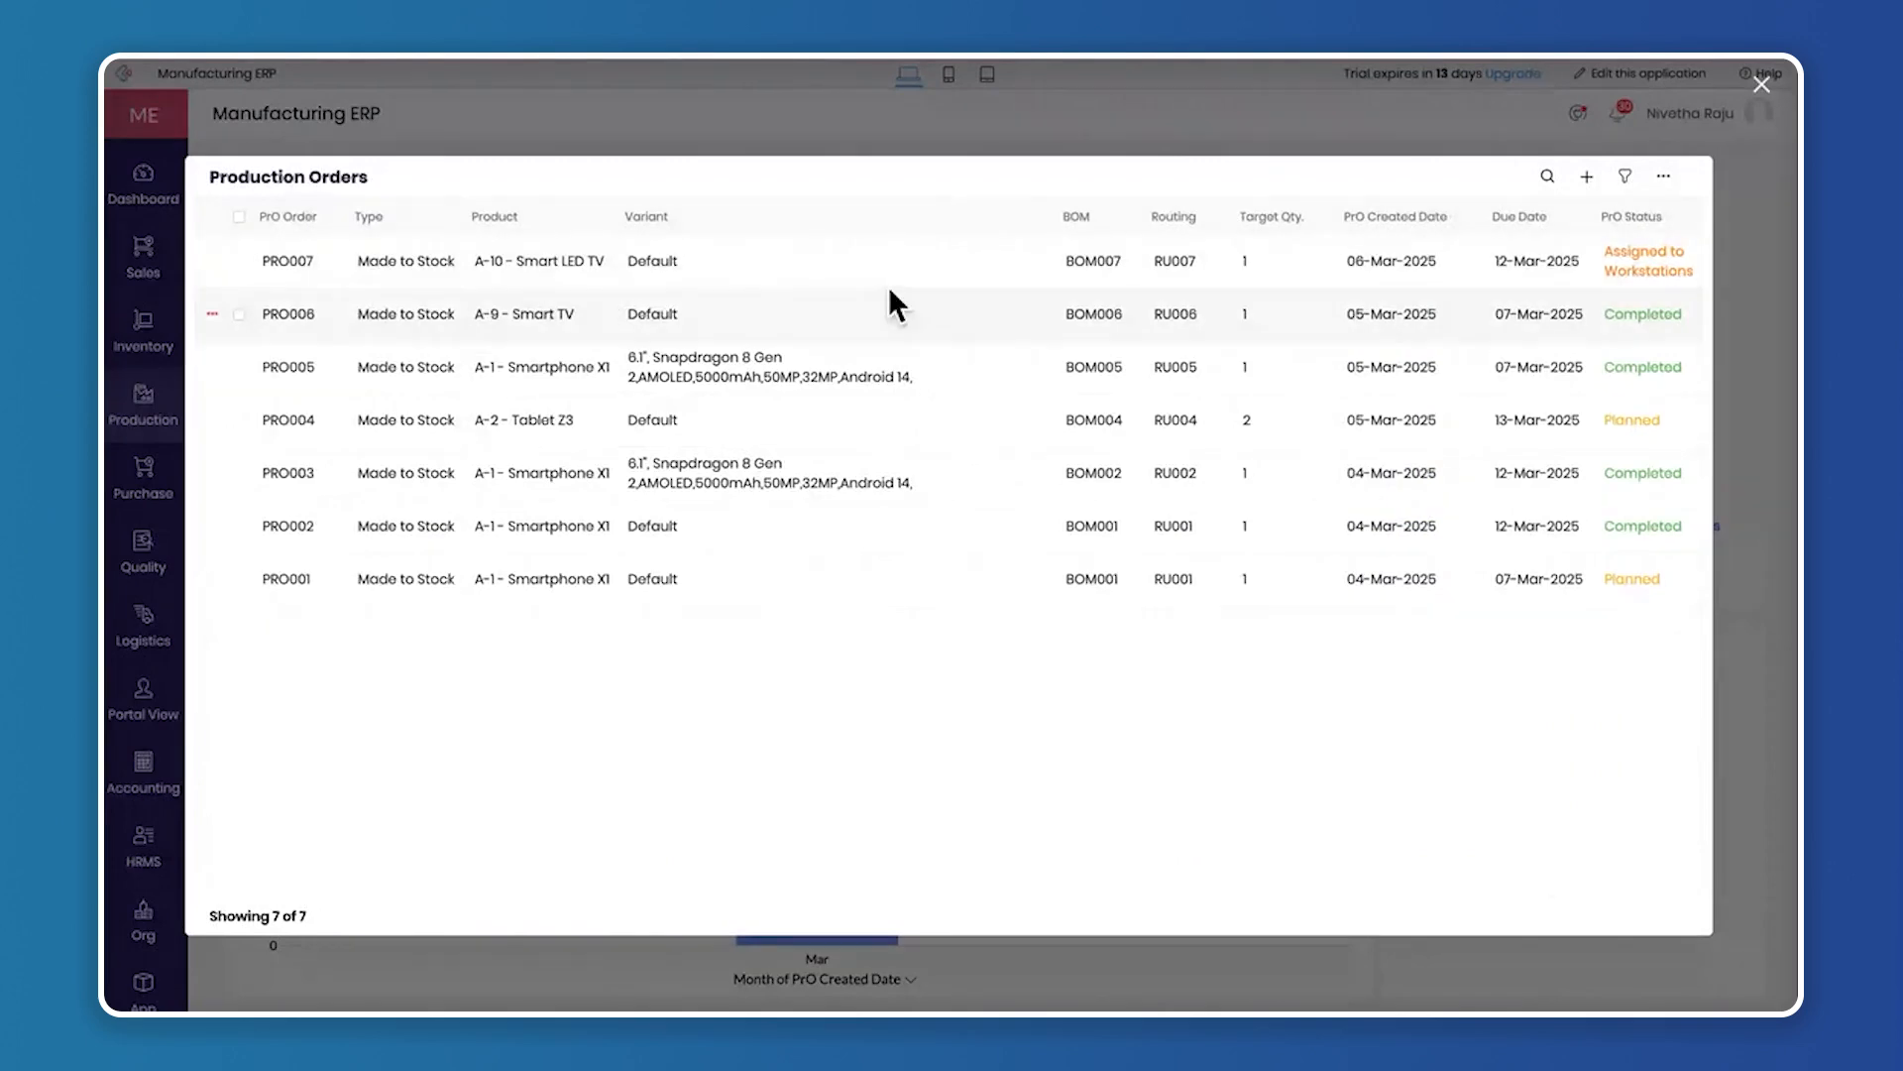
scroll(1249, 353, "right", 3)
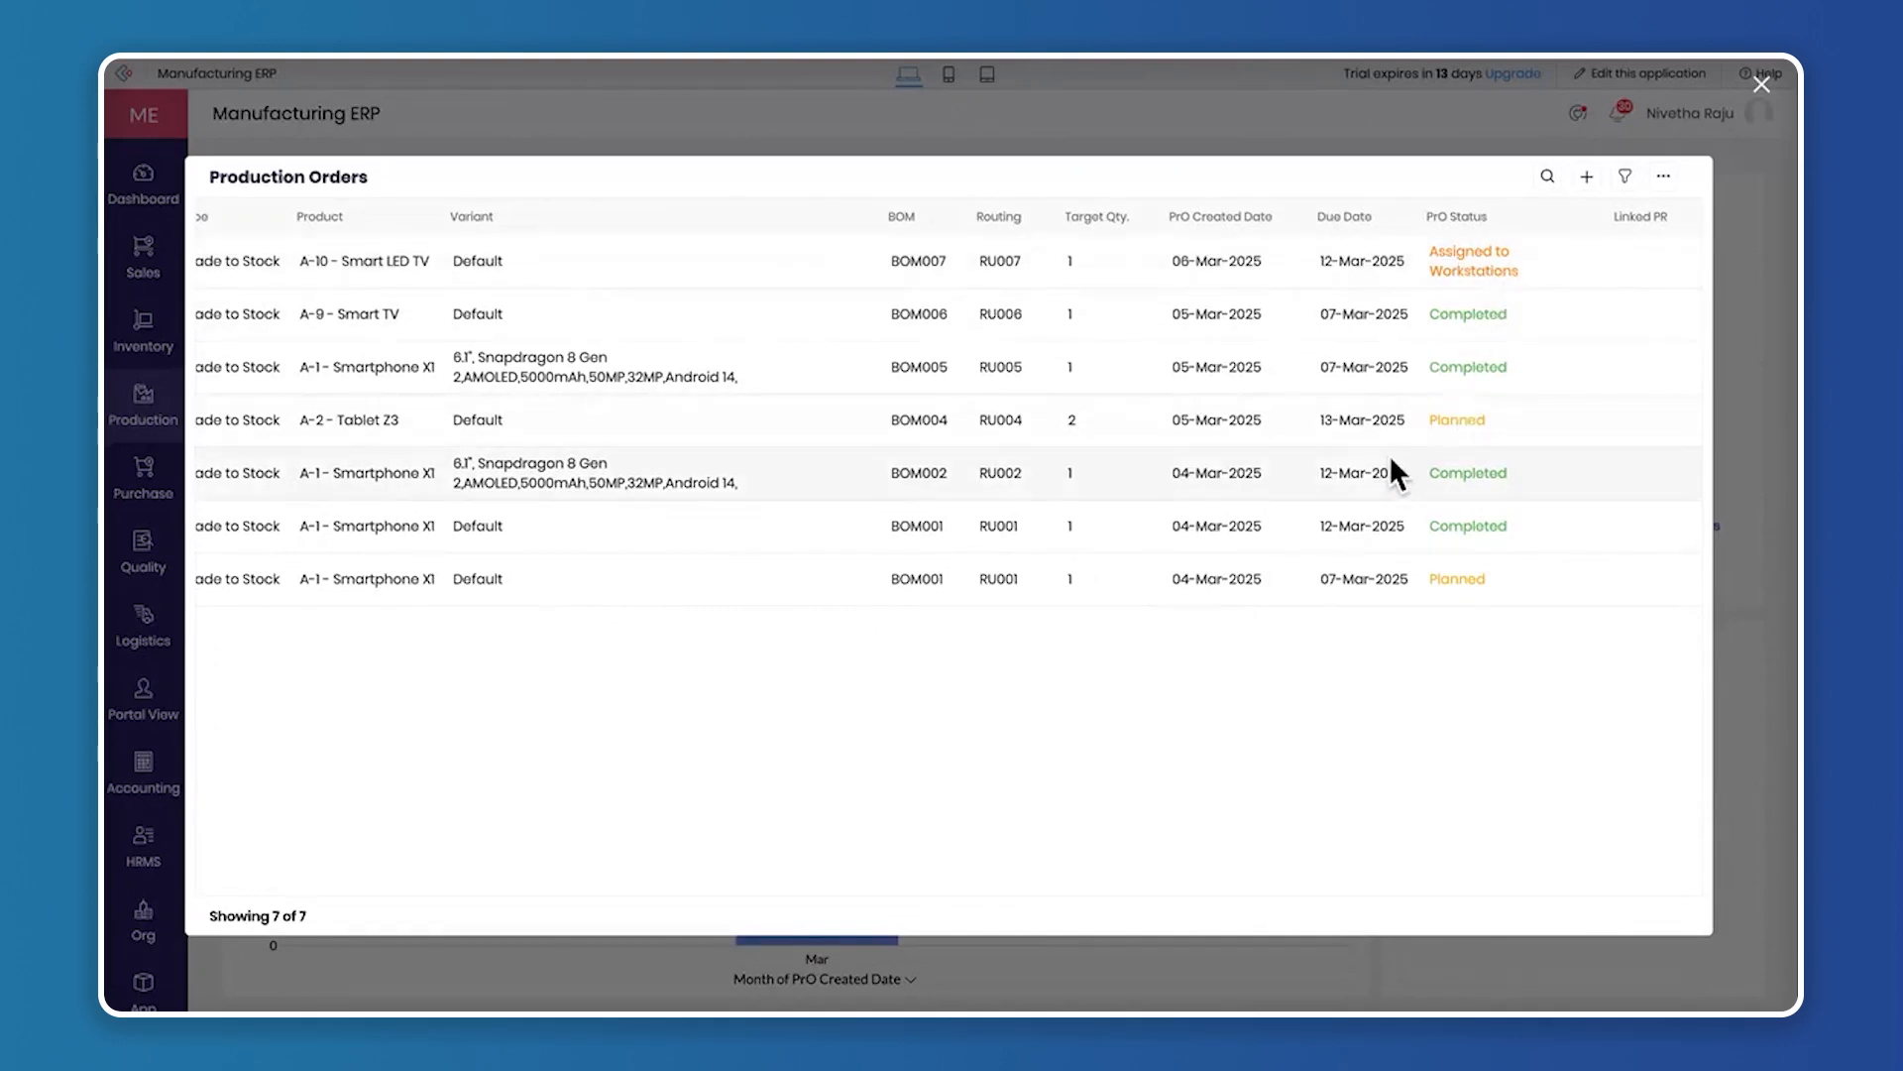
scroll(1395, 470, "left", 1)
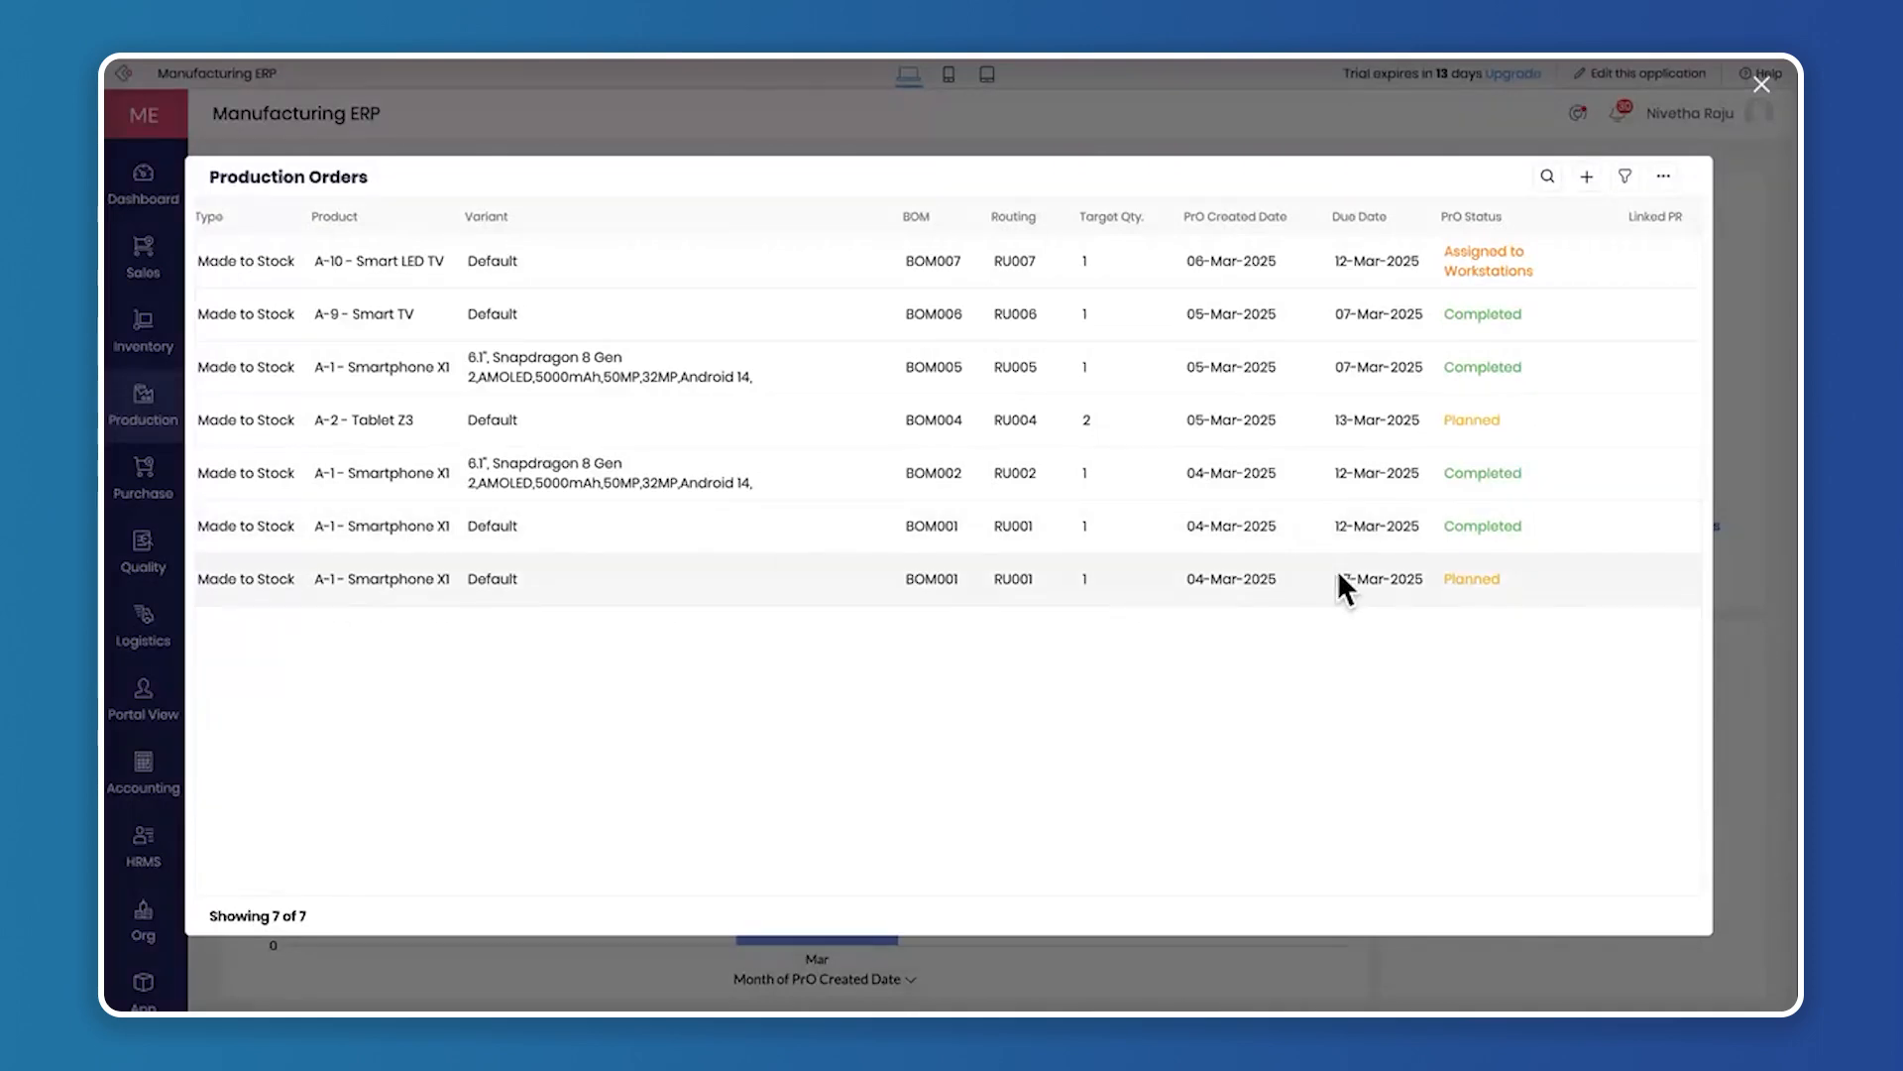
left_click(1762, 86)
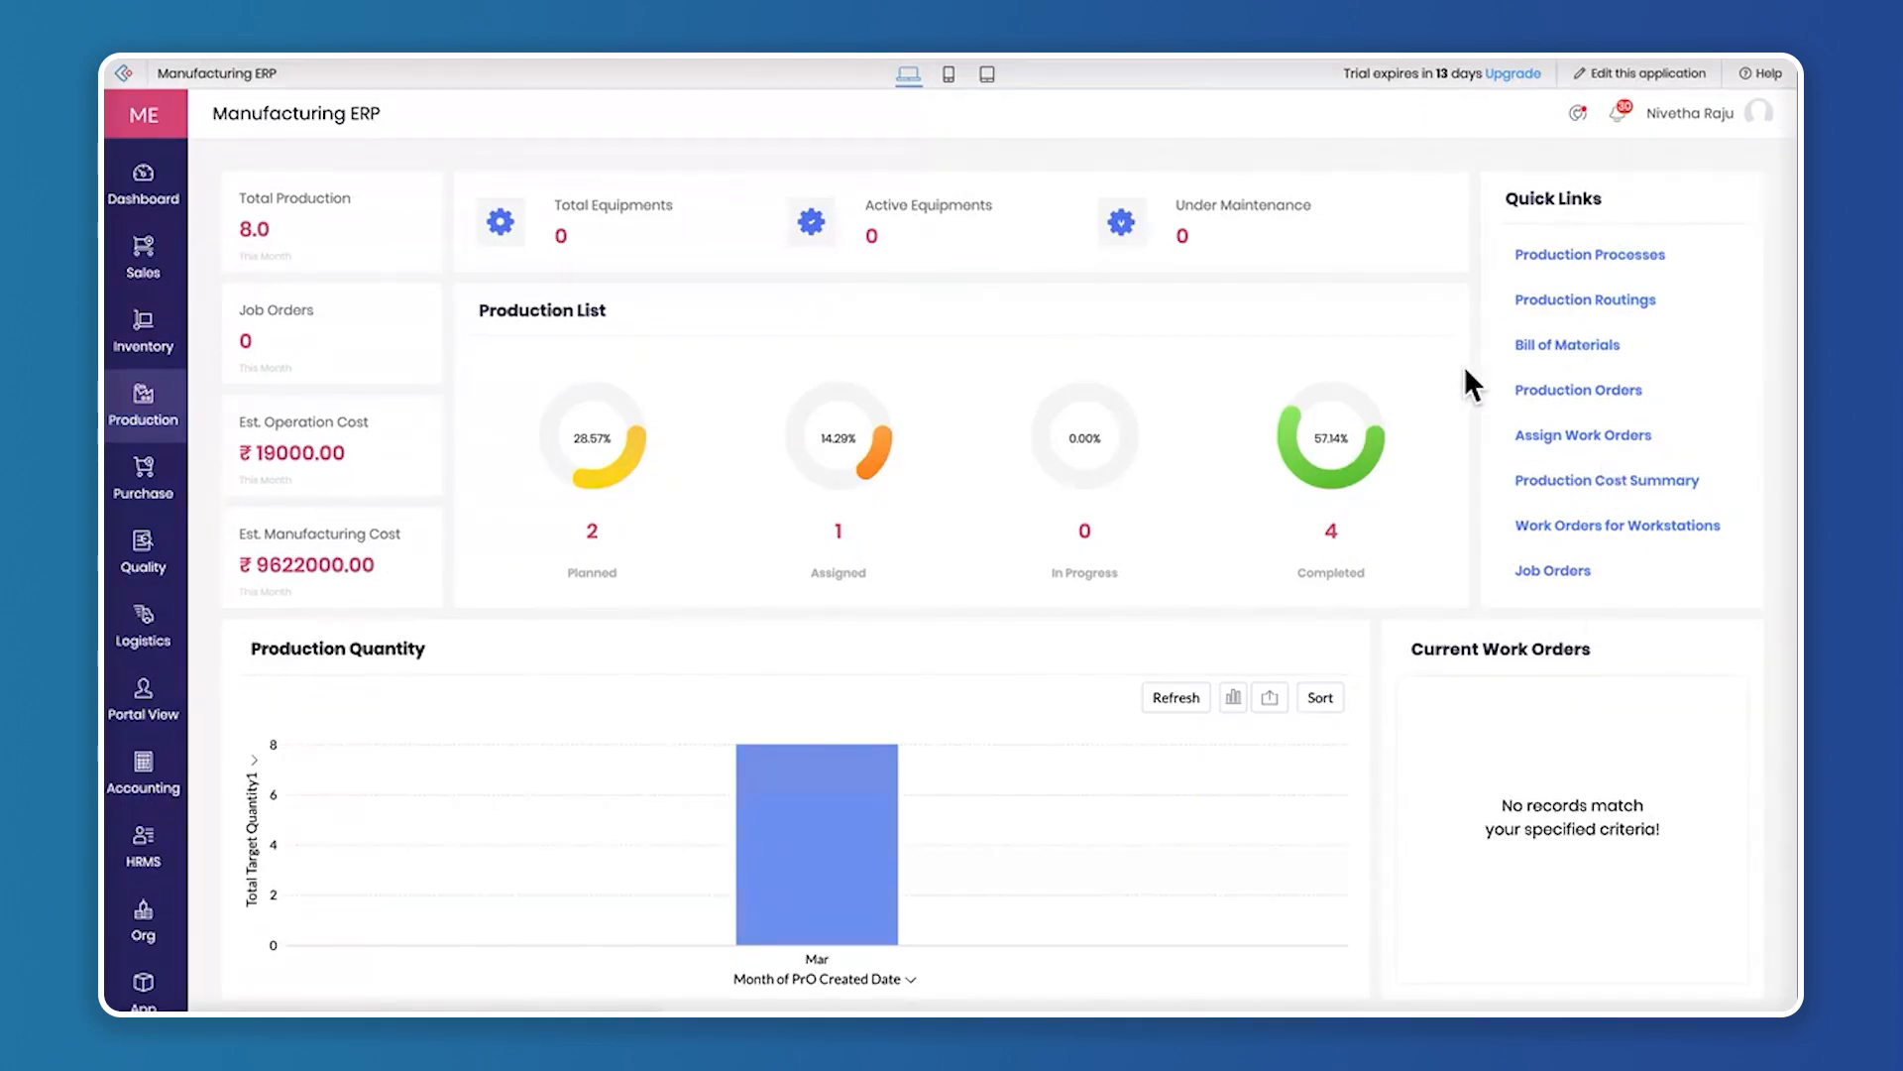
Start the Assembling work item of WOR0008 for PRO007 at workstation W-0006 - PCB Manufacturing in the operation and workstation view
mouse_move(149, 395)
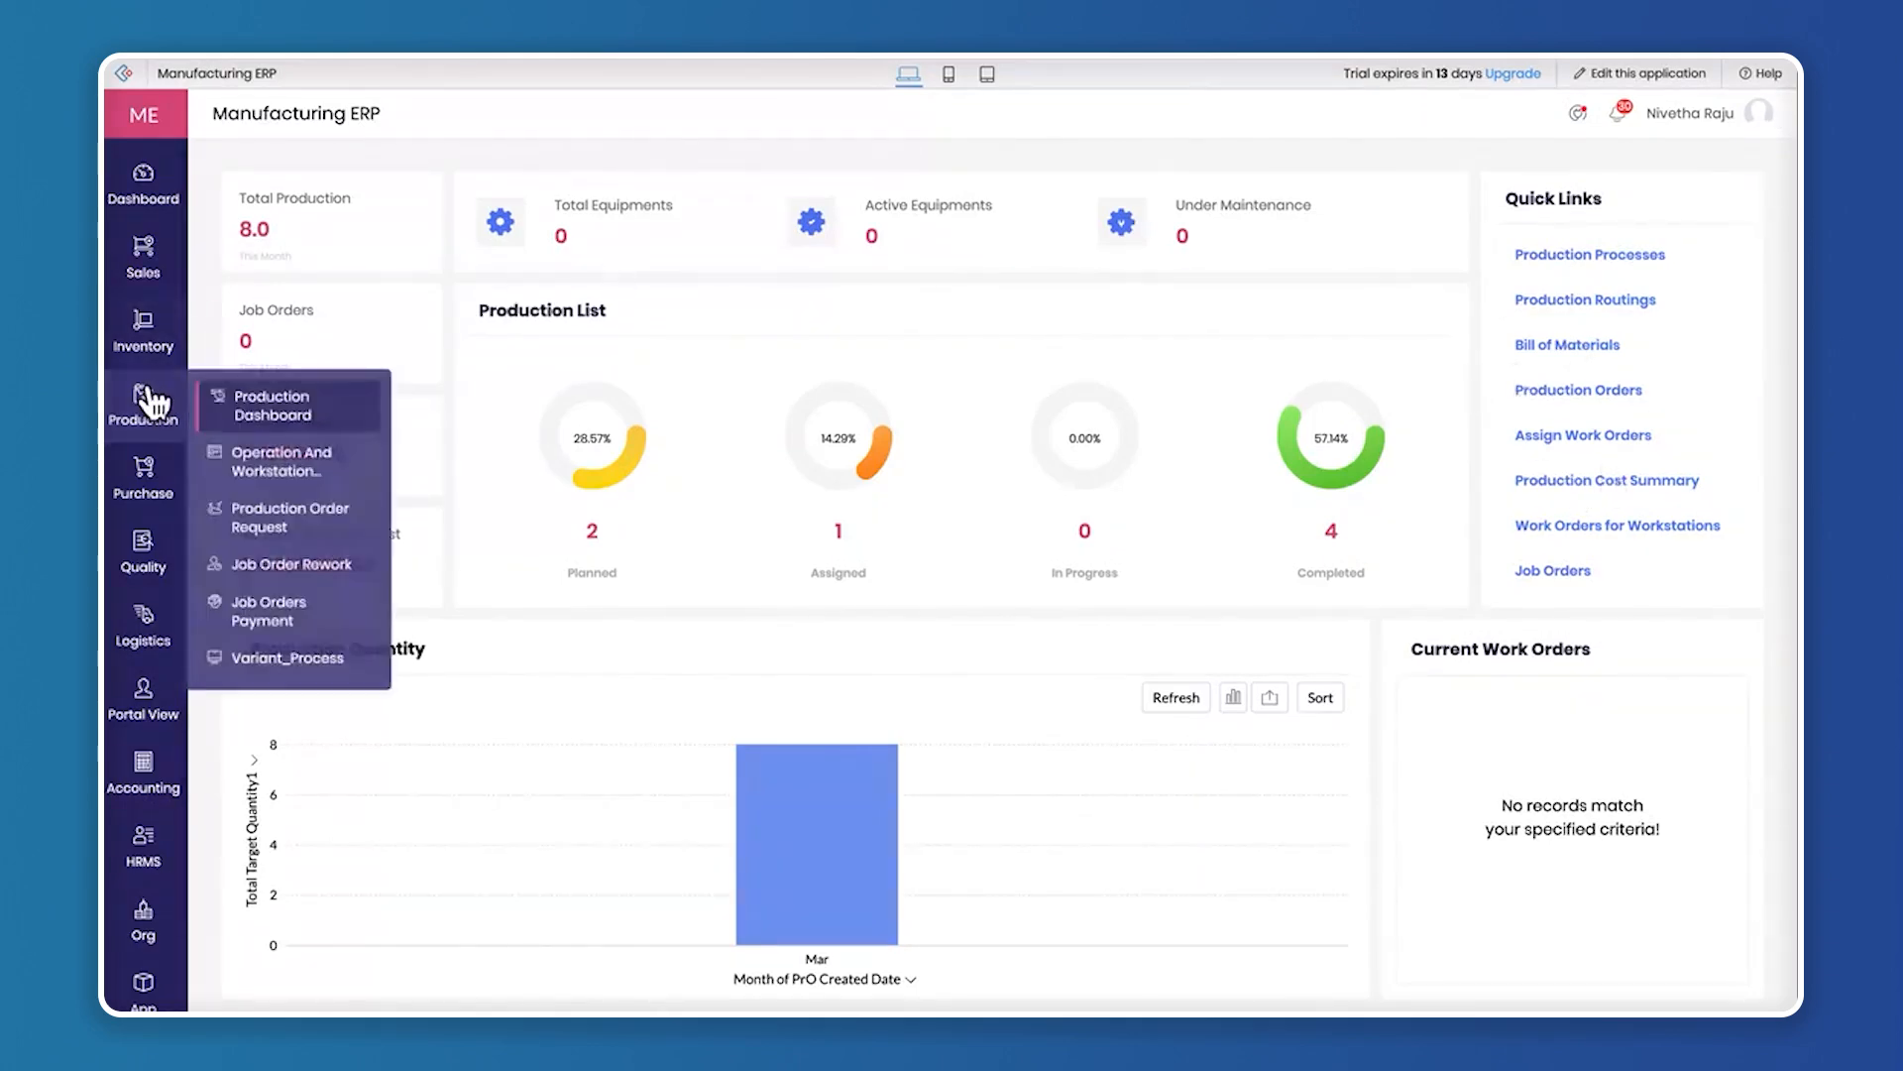
left_click(304, 464)
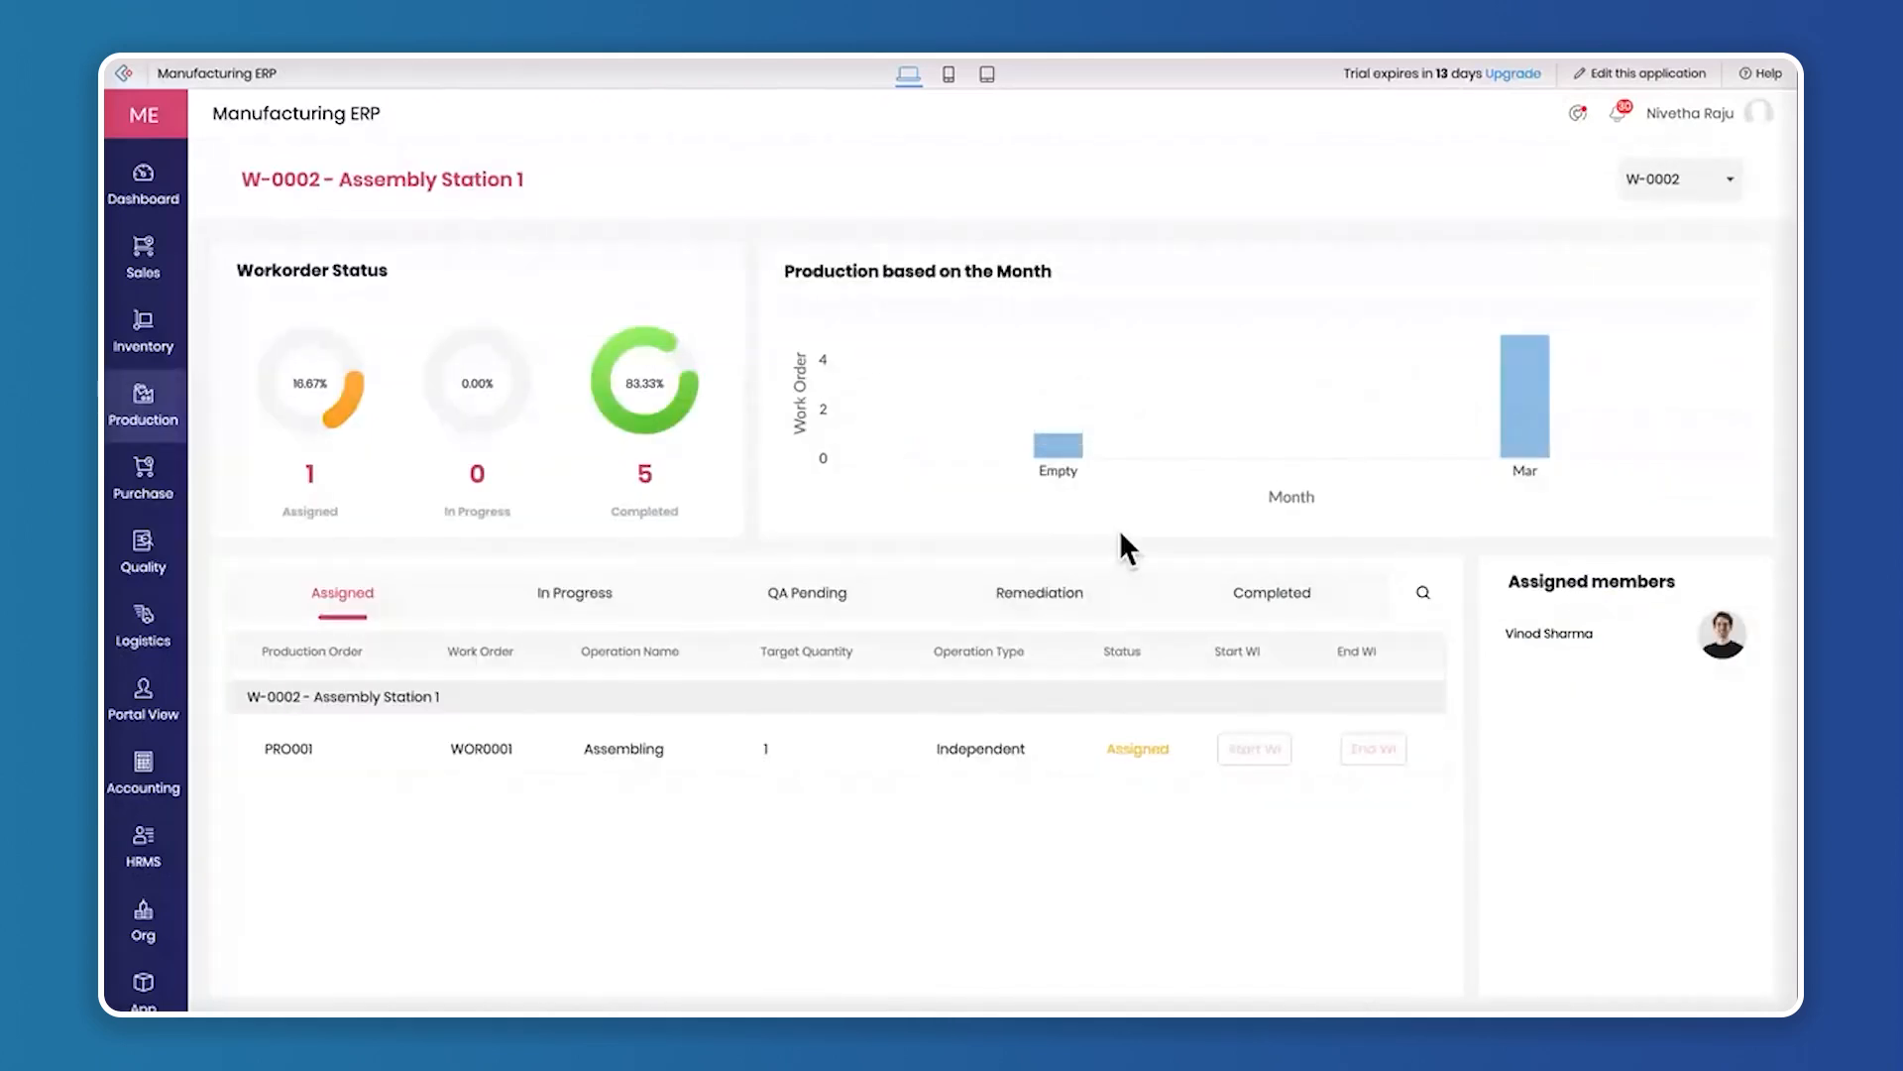
left_click(1675, 176)
left_click(1686, 282)
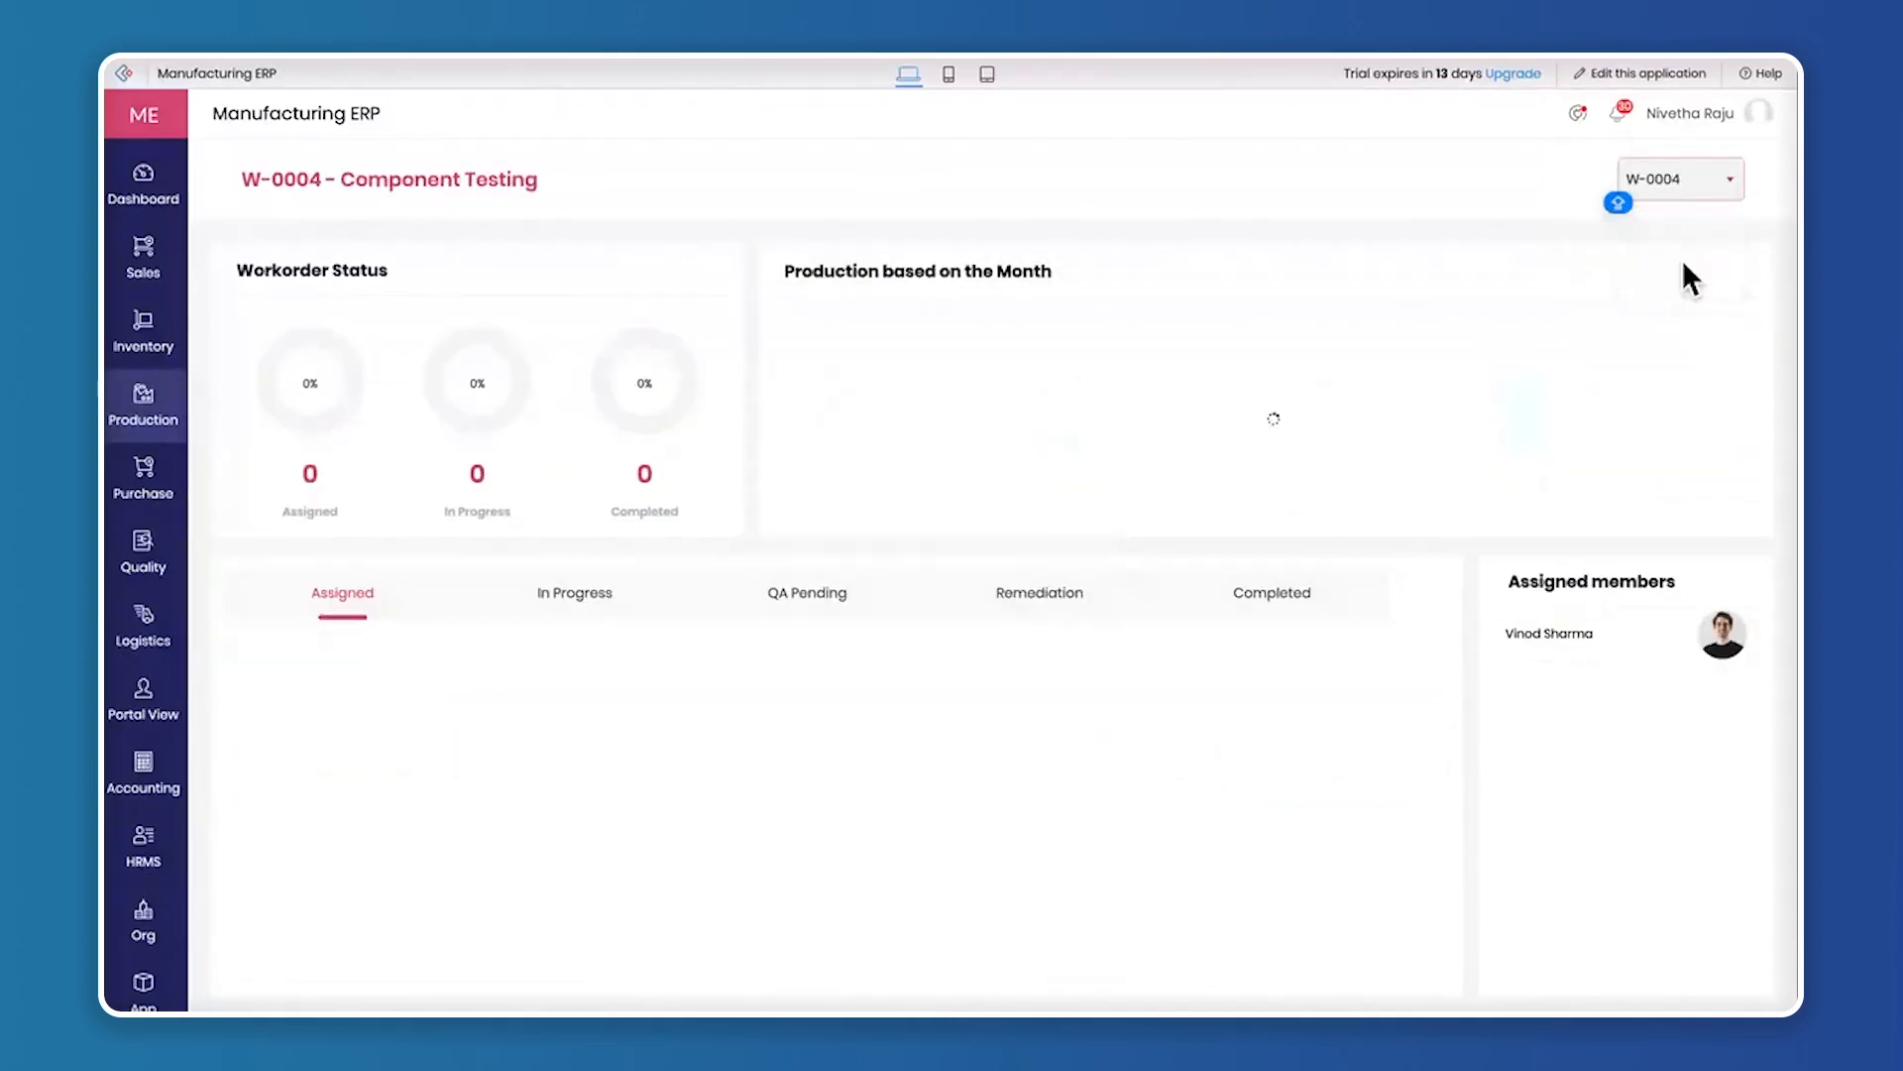
left_click(1686, 184)
left_click(1690, 292)
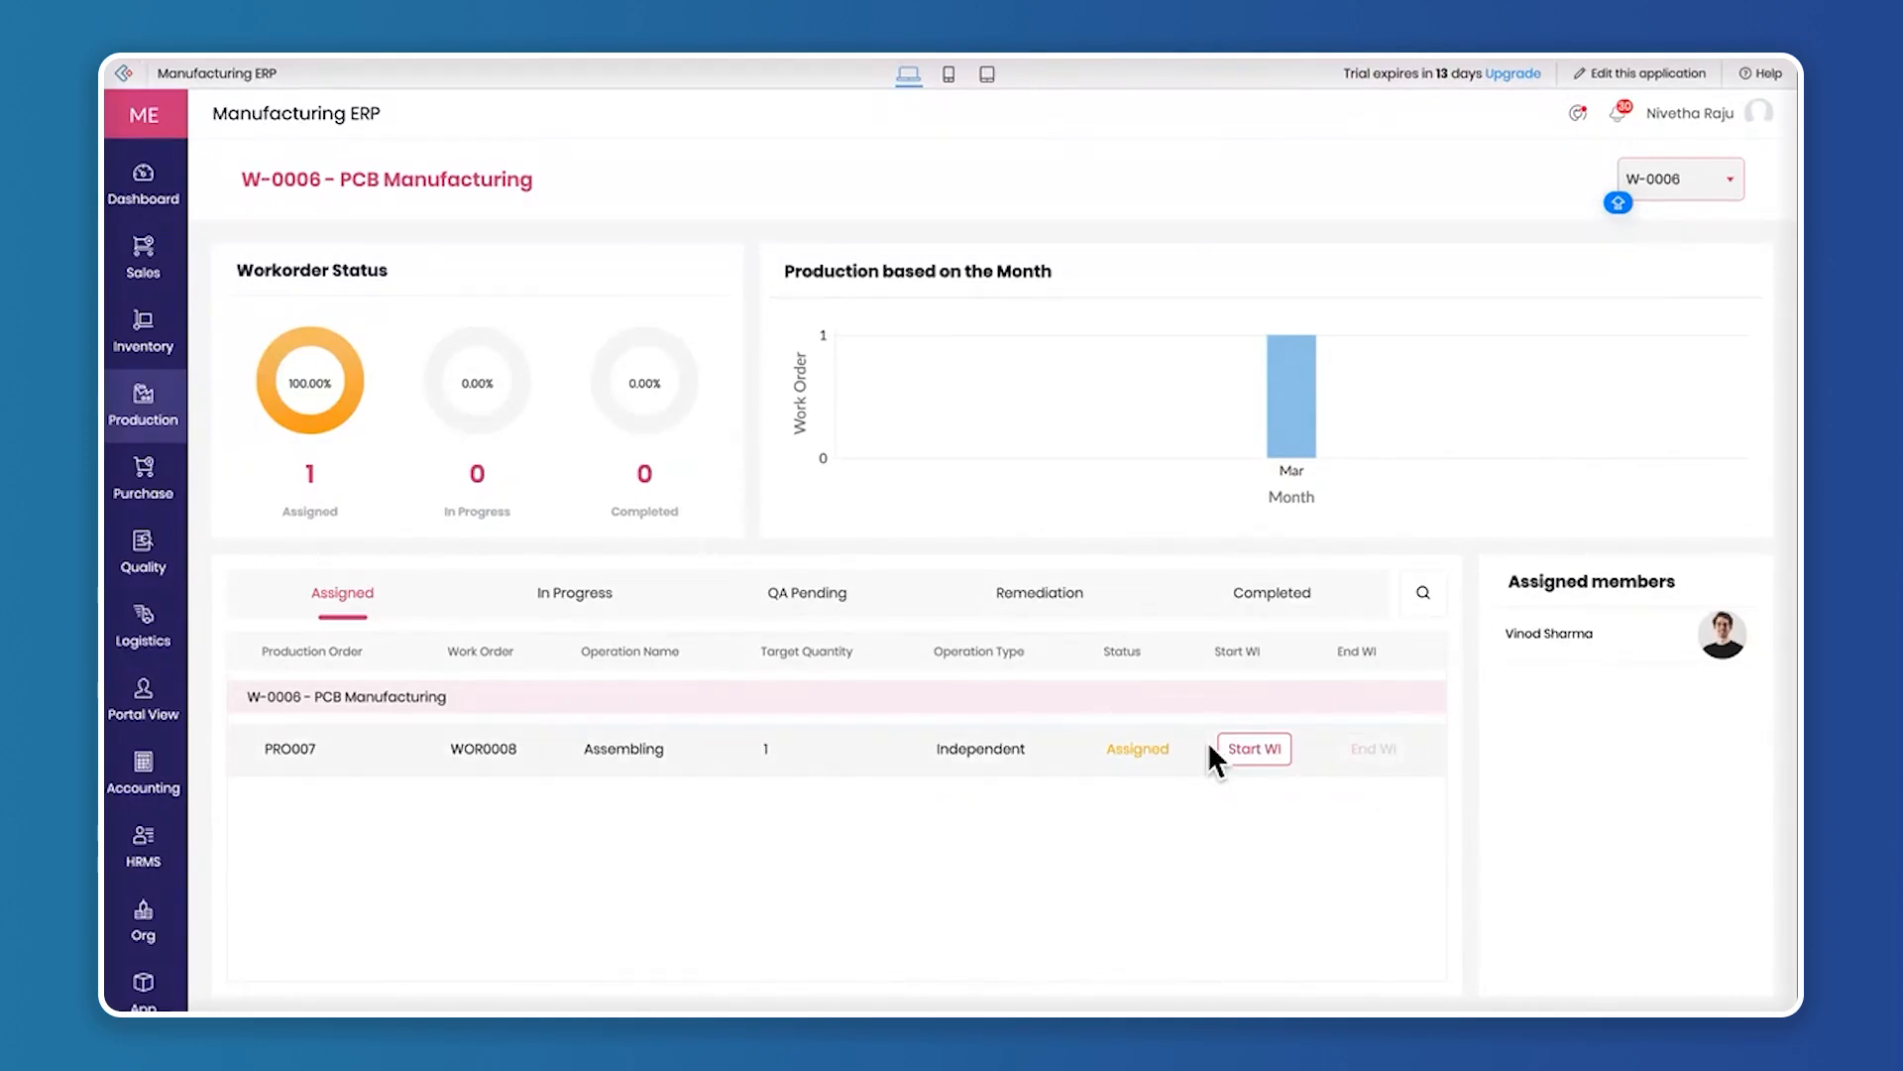
left_click(1265, 750)
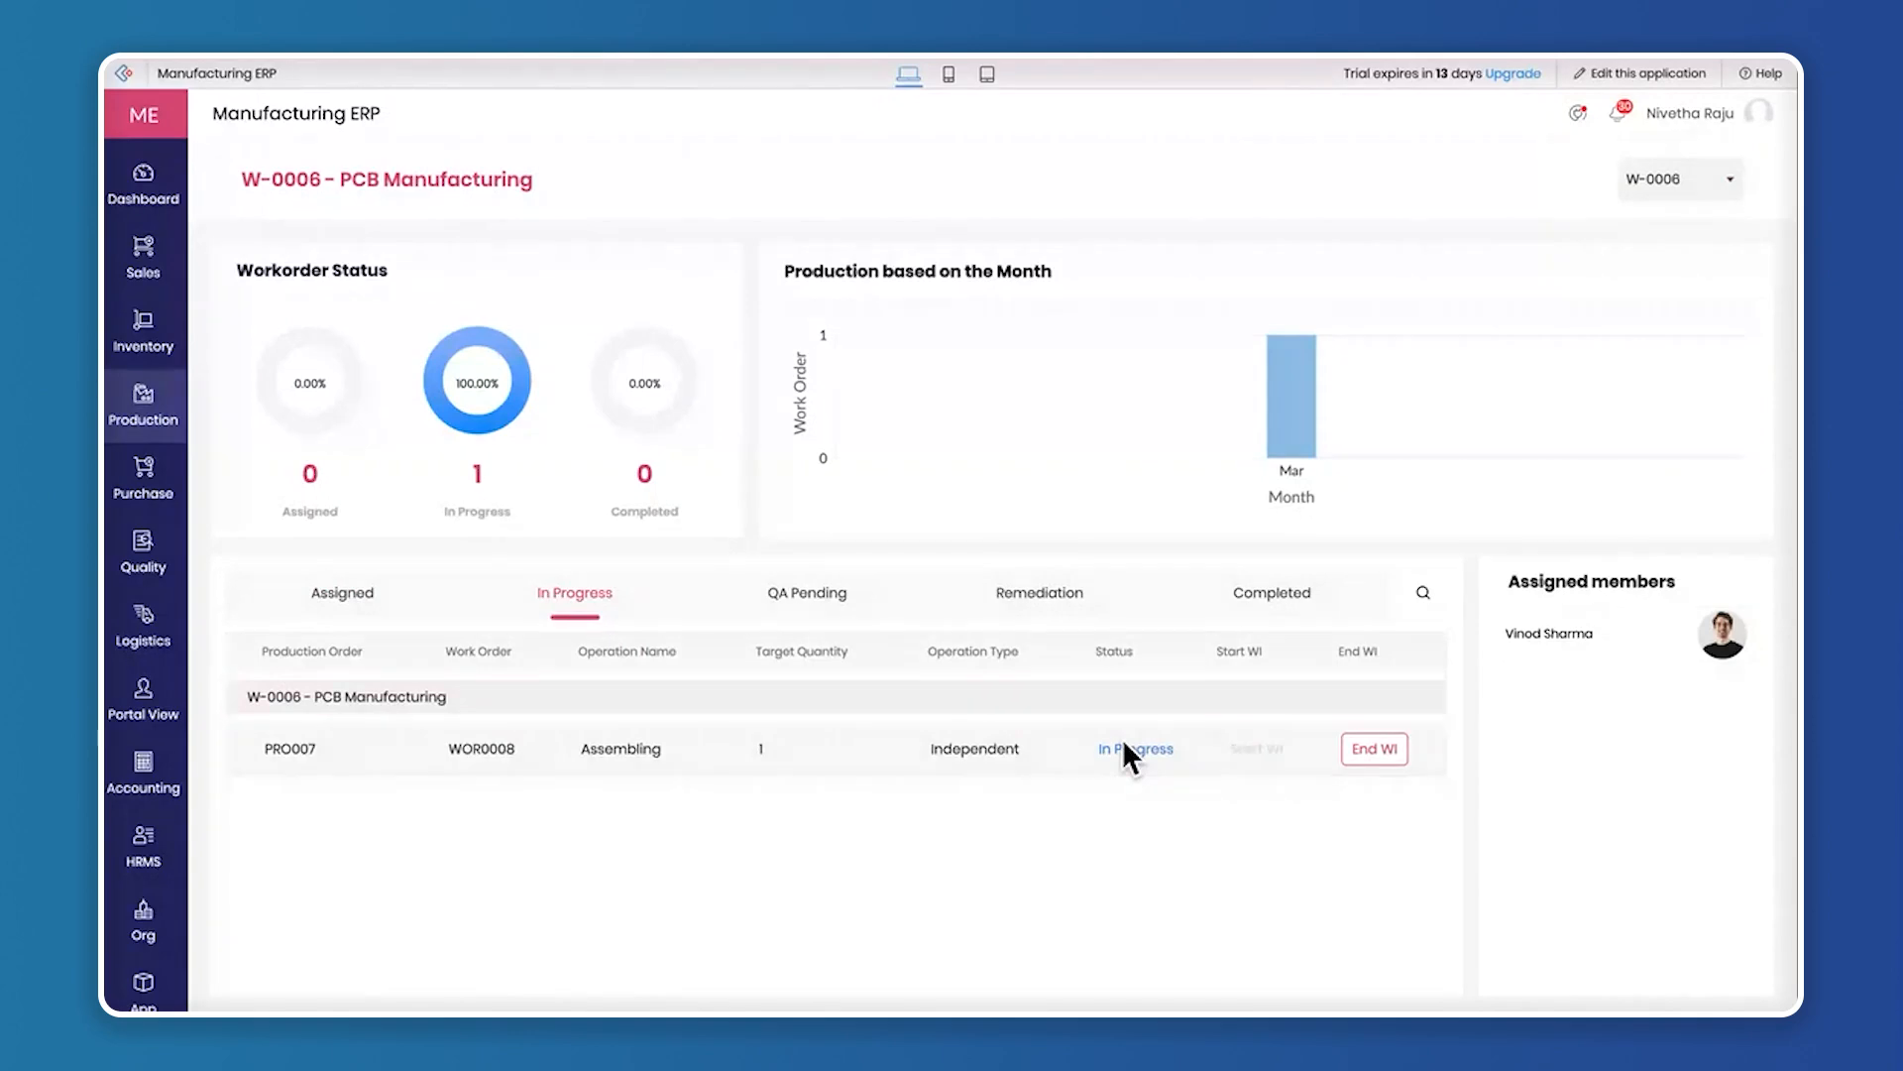
End the WOR0008 work item and submit its output details with a produced quantity of 1
left_click(1376, 751)
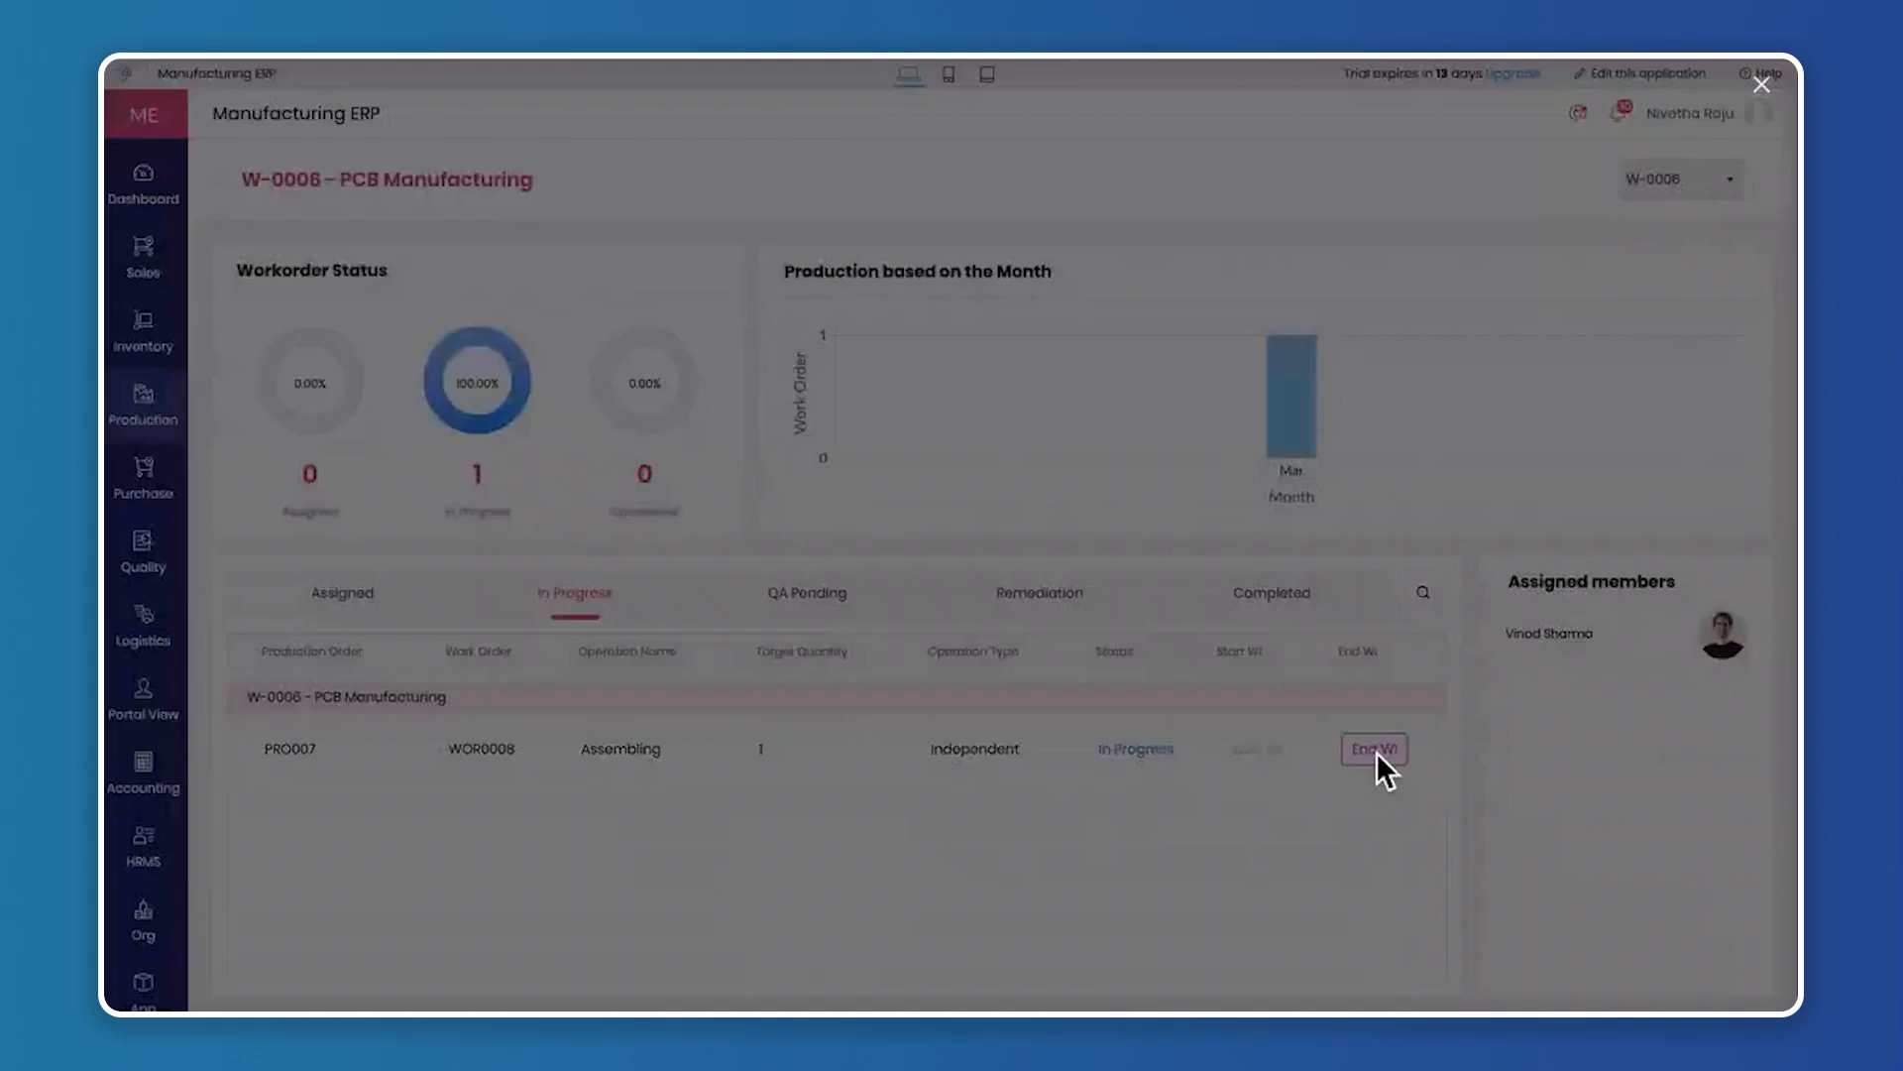
left_click(843, 591)
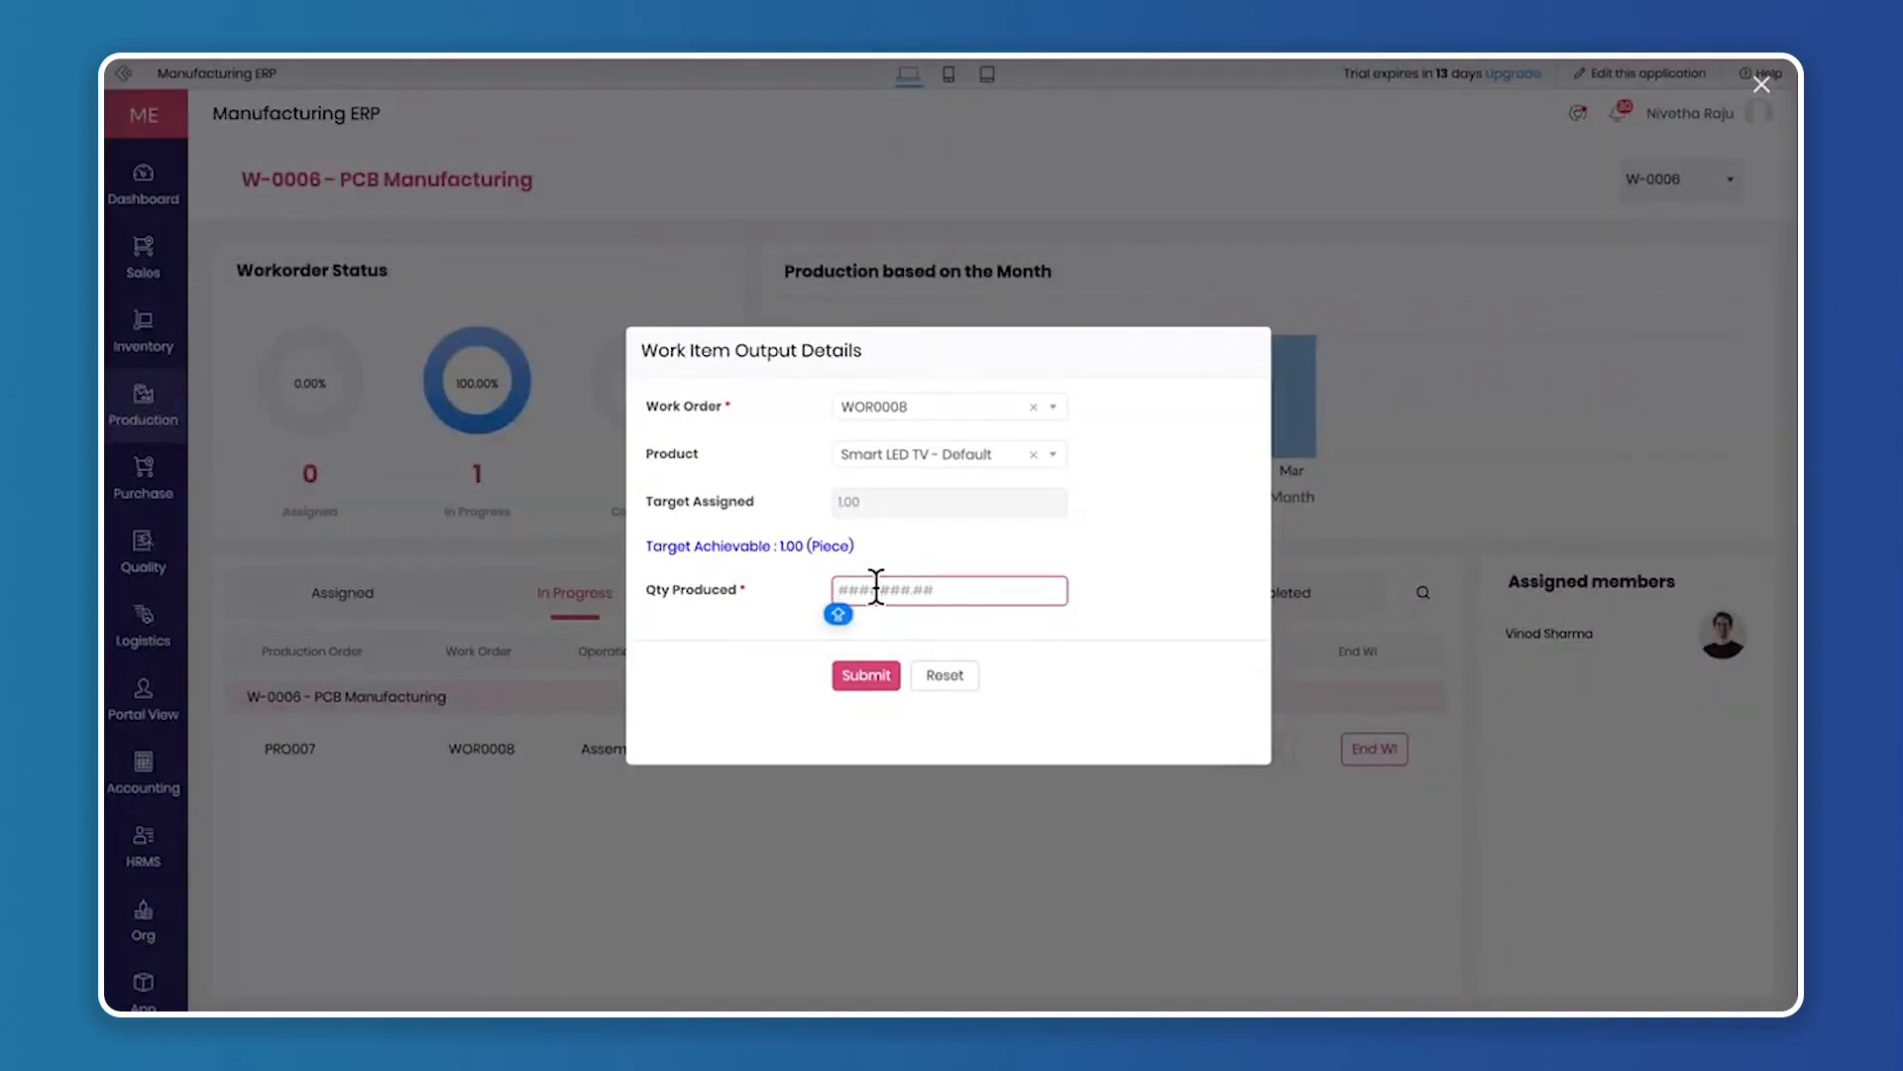
type("1")
left_click(1175, 605)
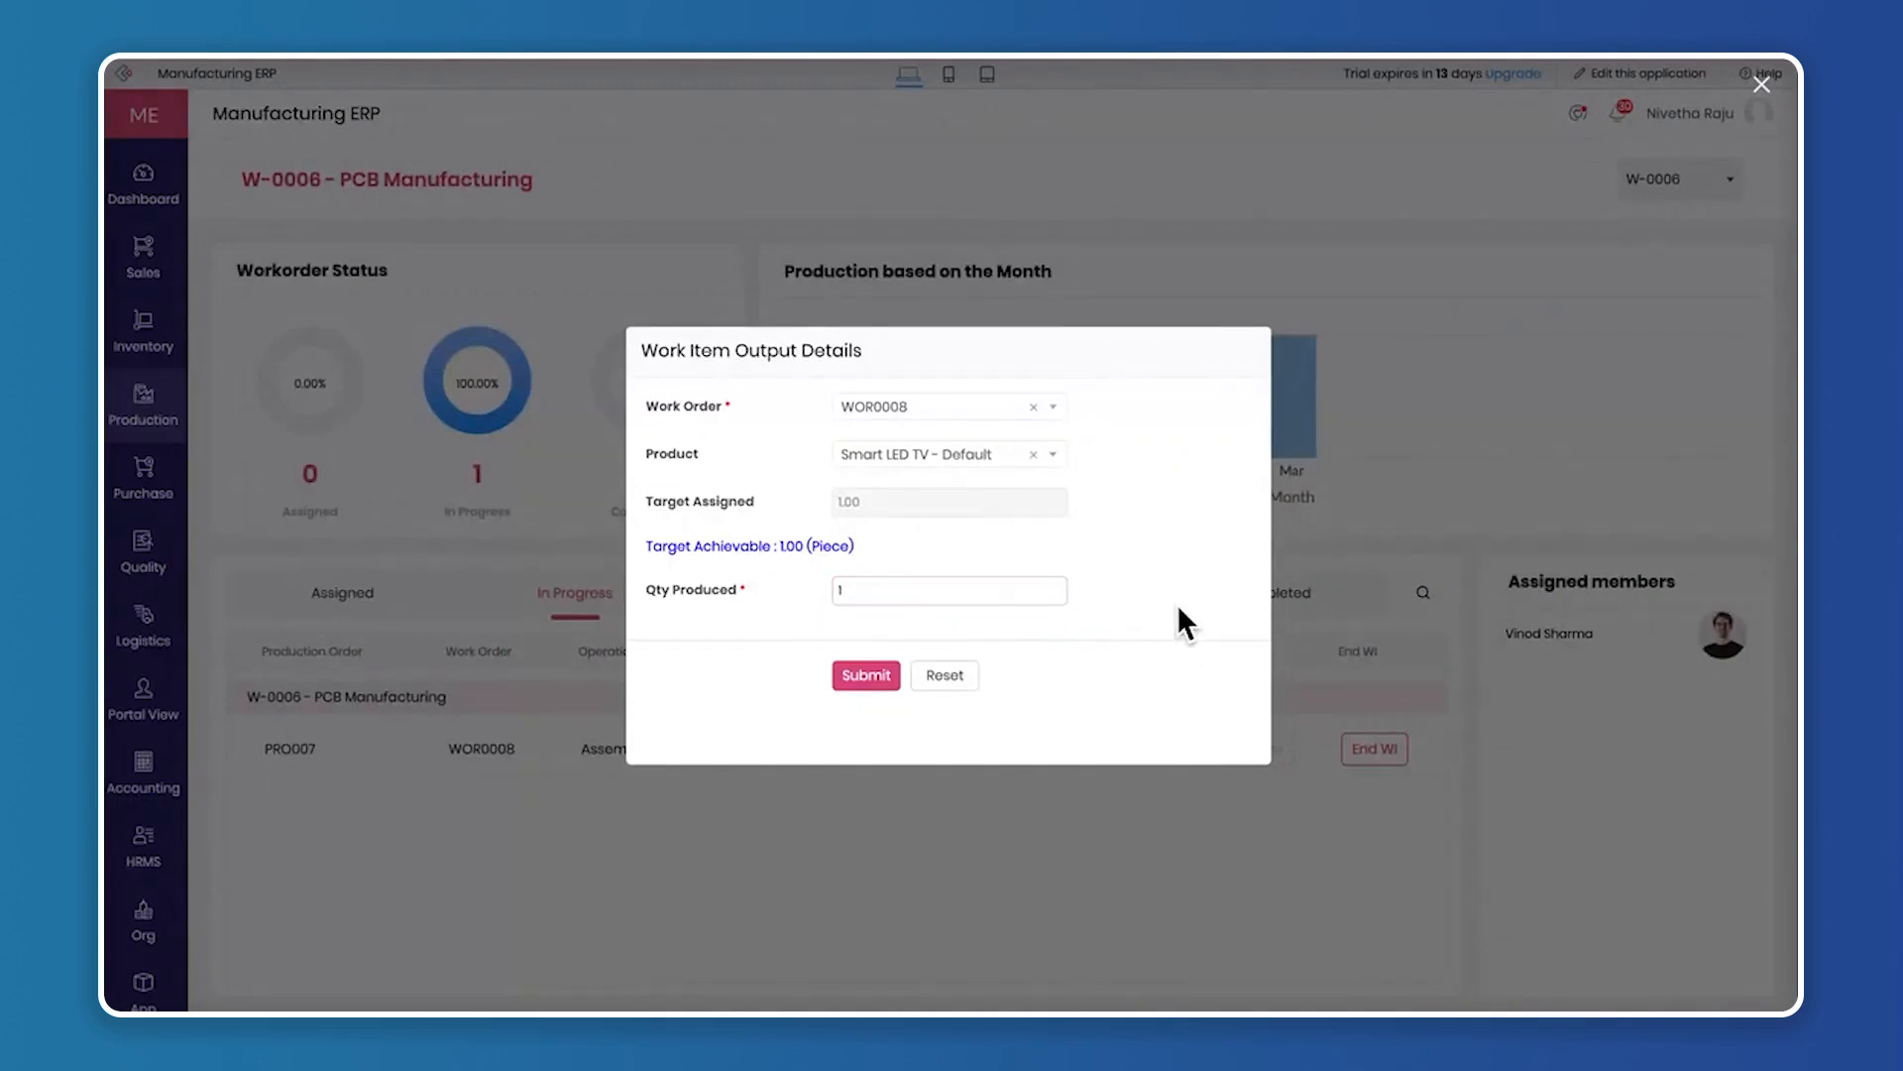
left_click(879, 678)
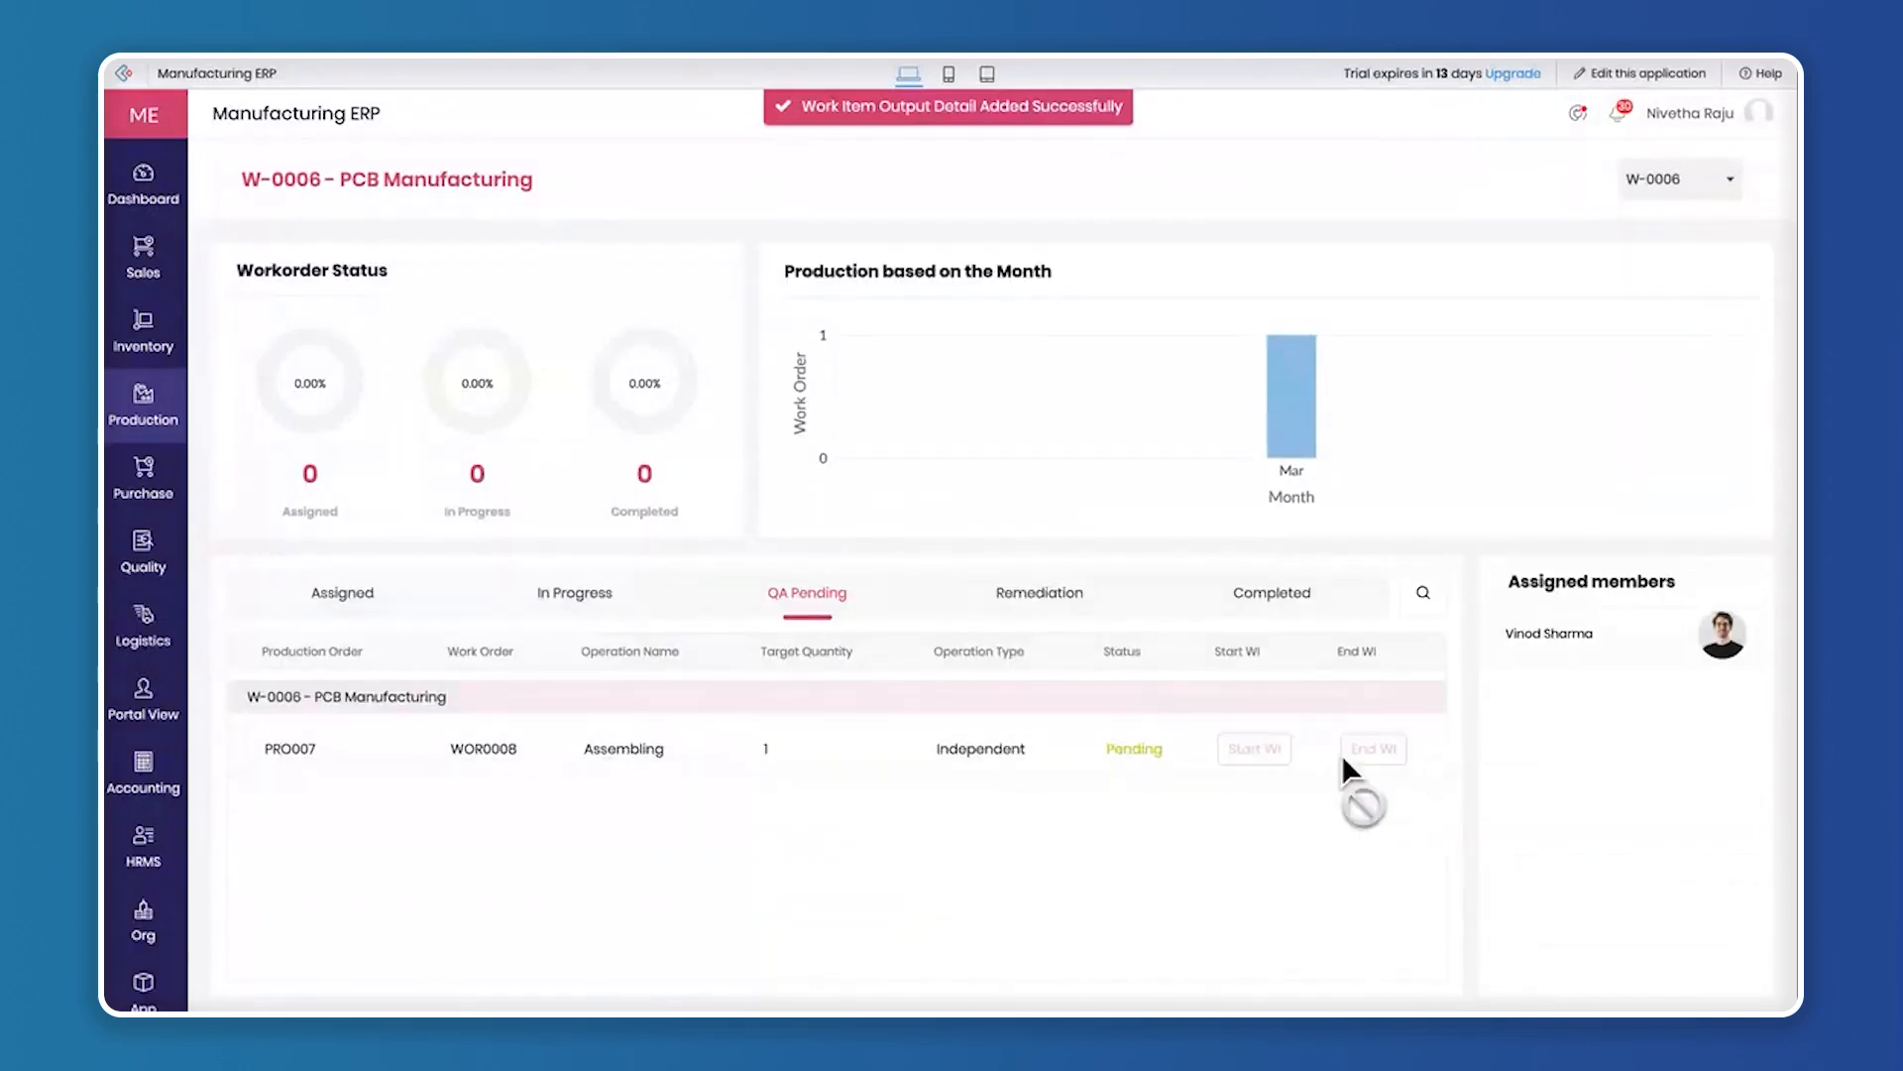
Open the QA result form for WOR0008 in the Quality module and set the approved quantity to 1
mouse_move(172, 504)
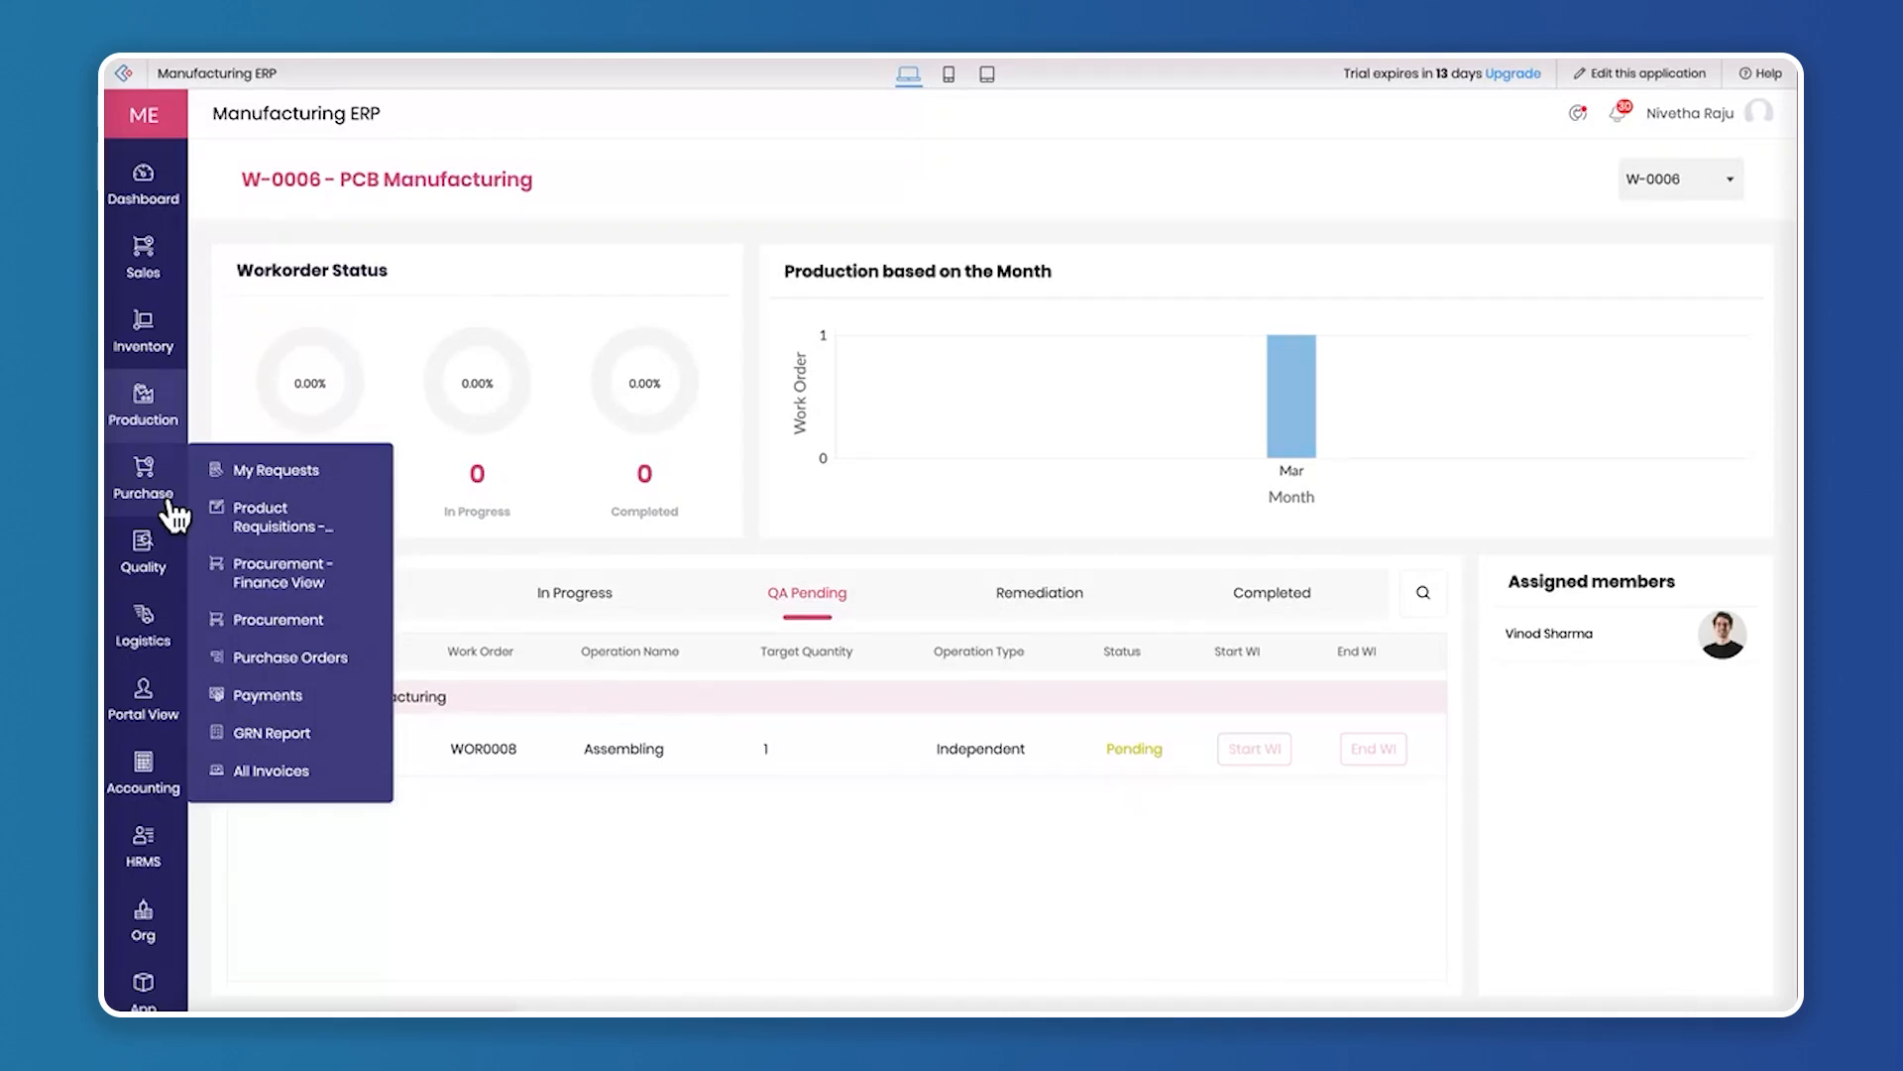
mouse_move(149, 544)
left_click(272, 543)
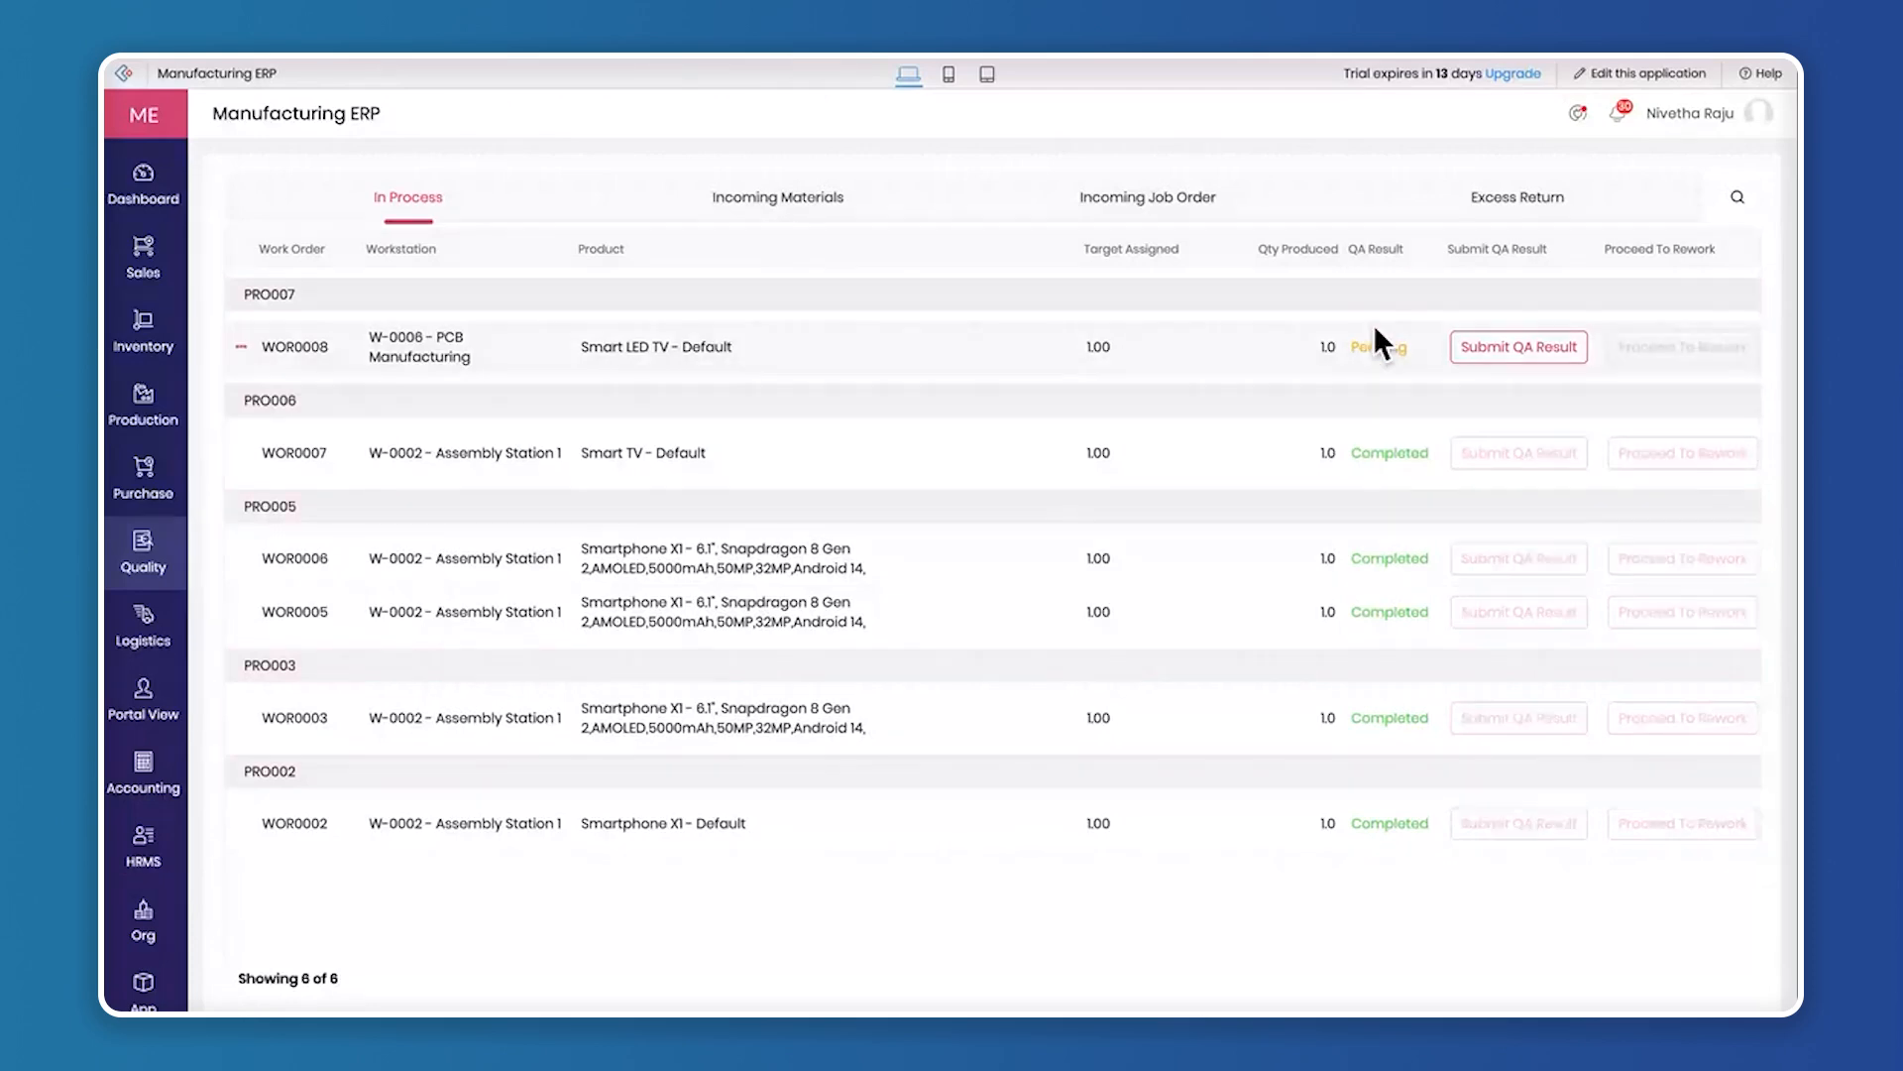
left_click(1514, 349)
left_click(922, 479)
type("1")
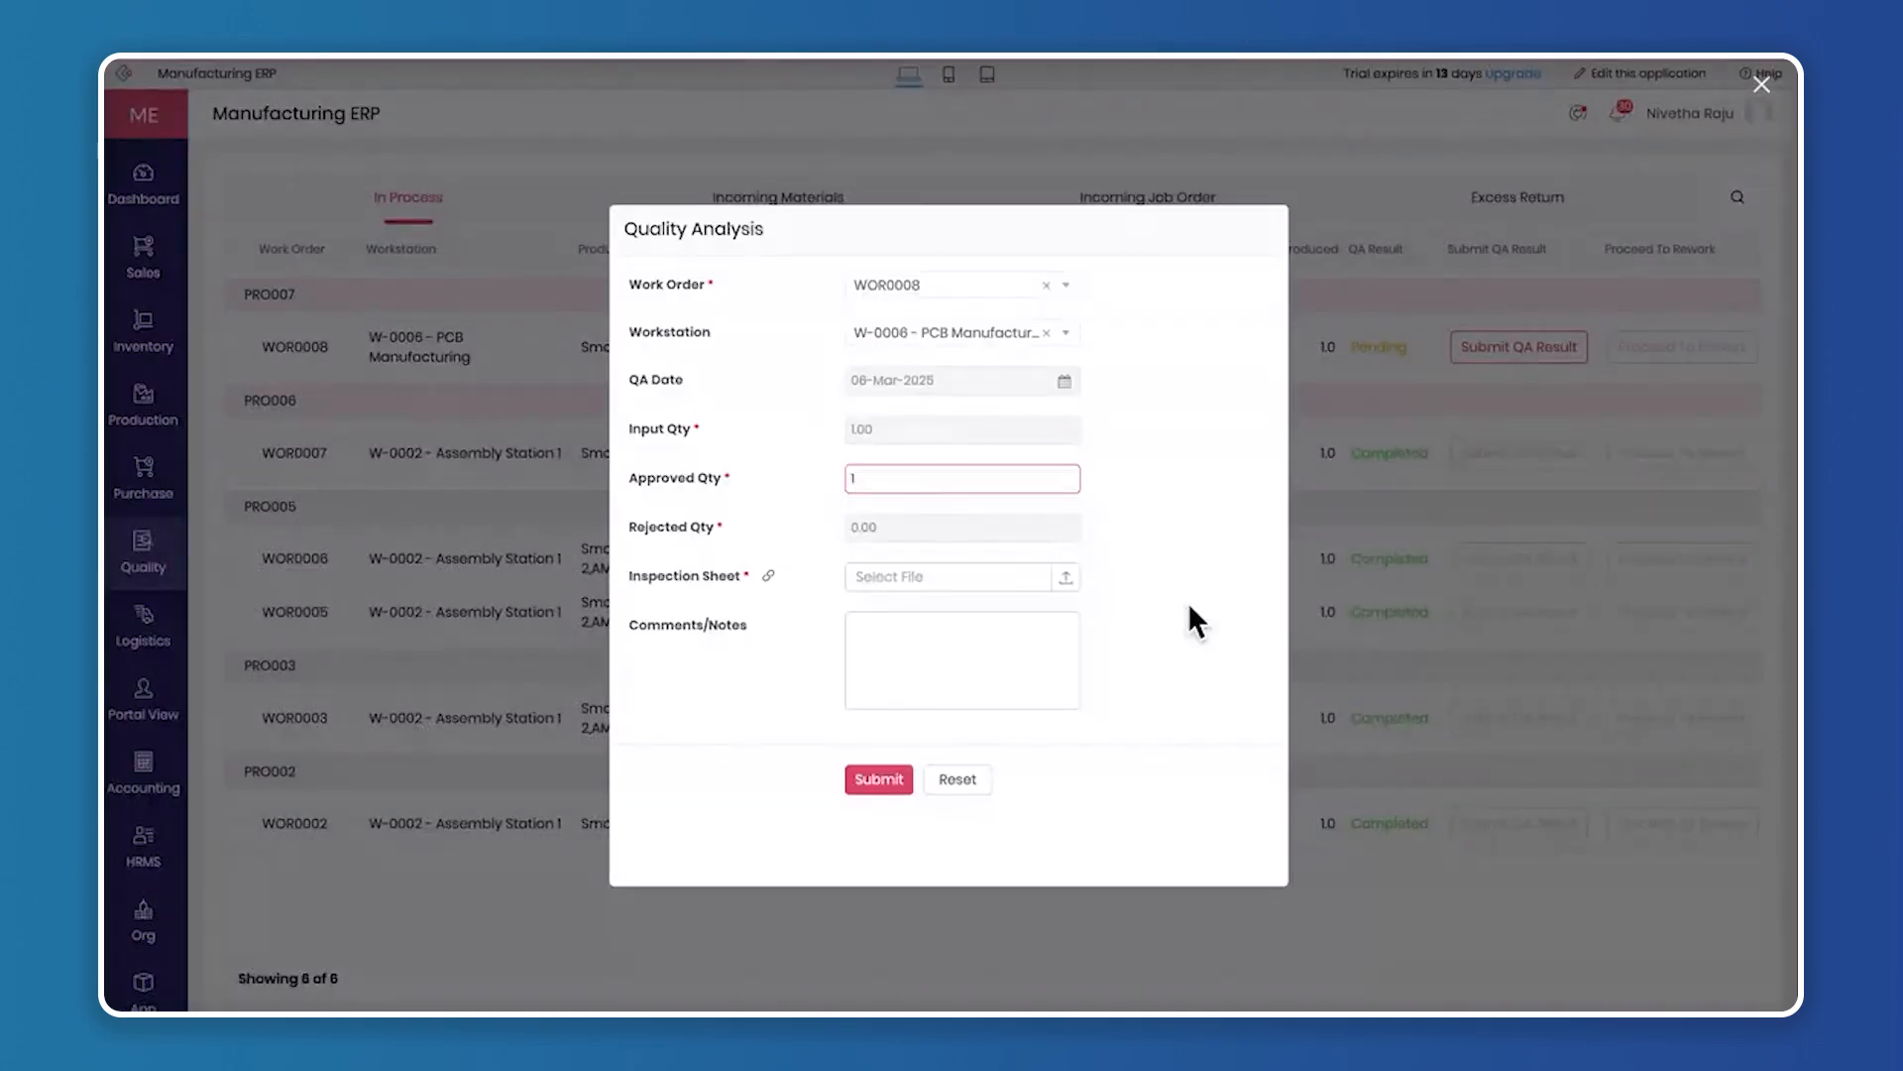
Attach inspection_sheet.txt from Downloads as the inspection sheet and submit the quality analysis without comments
left_click(1065, 588)
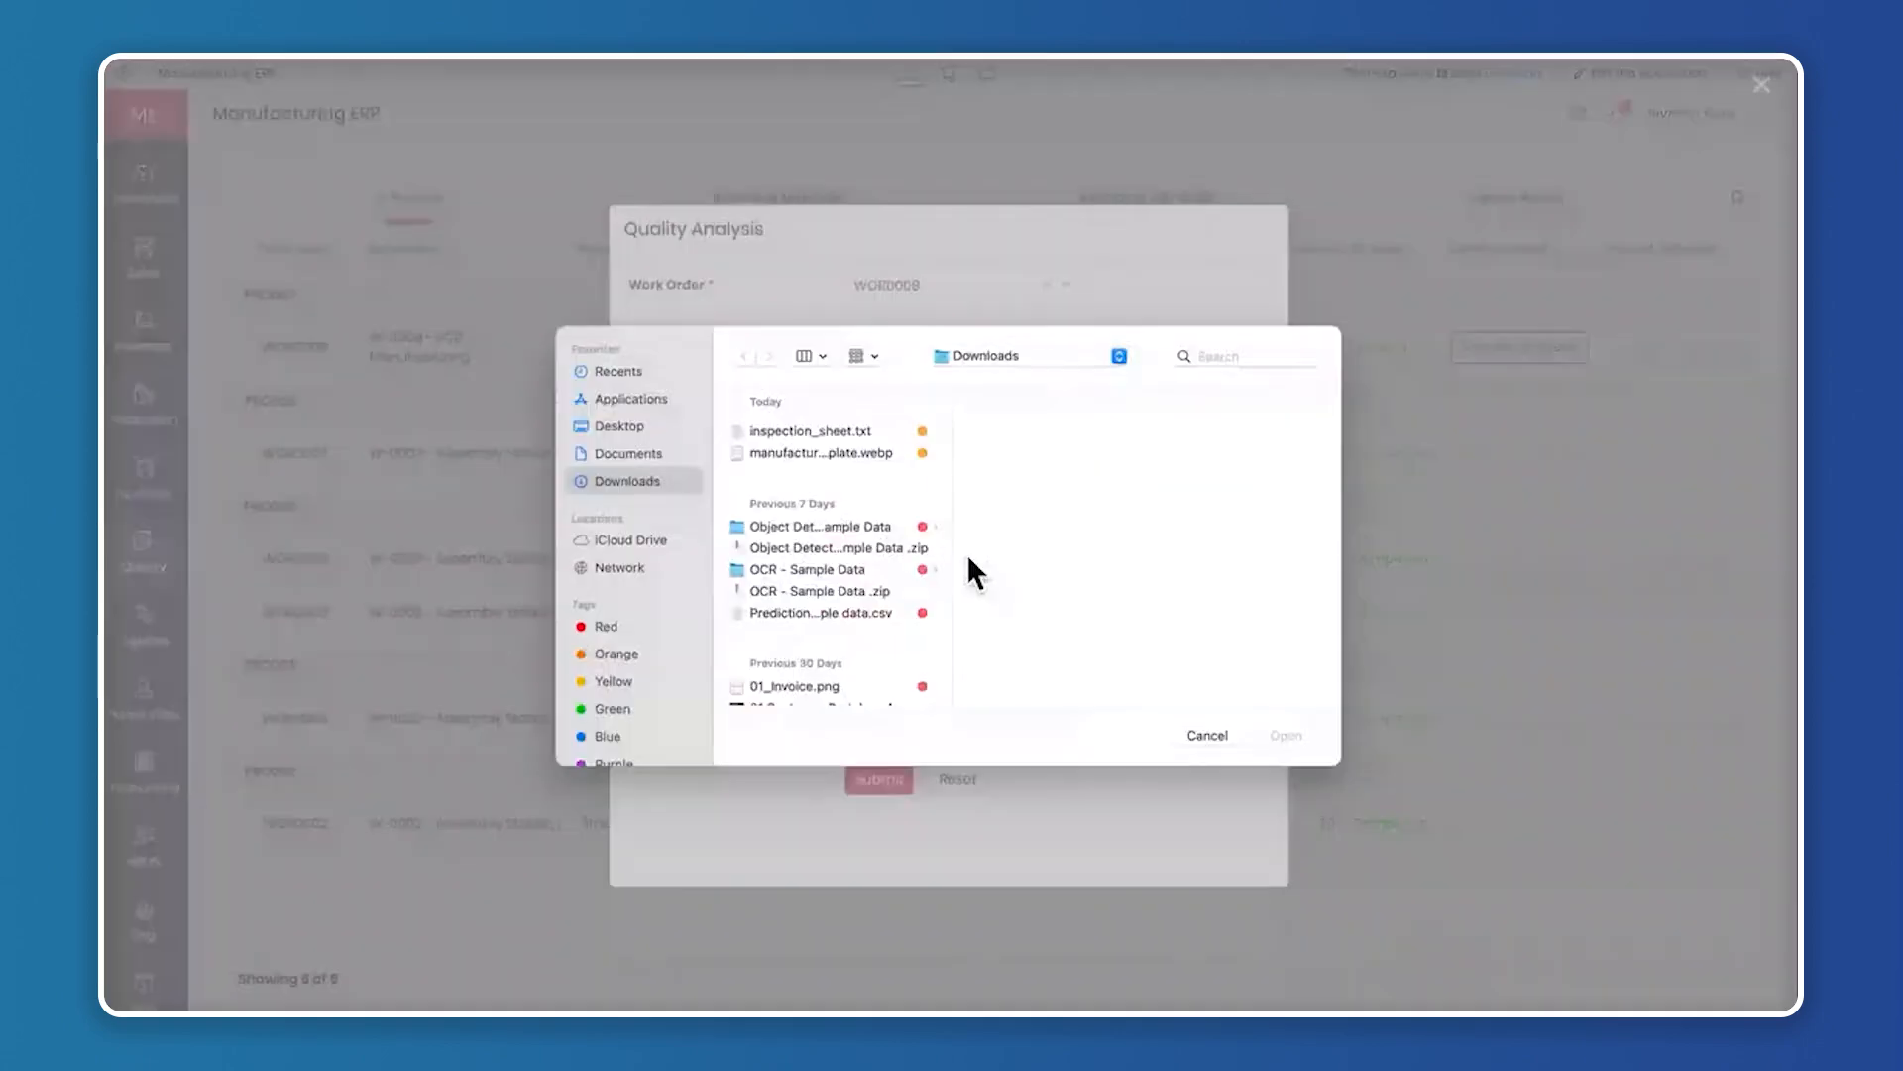
left_click(845, 422)
left_click(1289, 734)
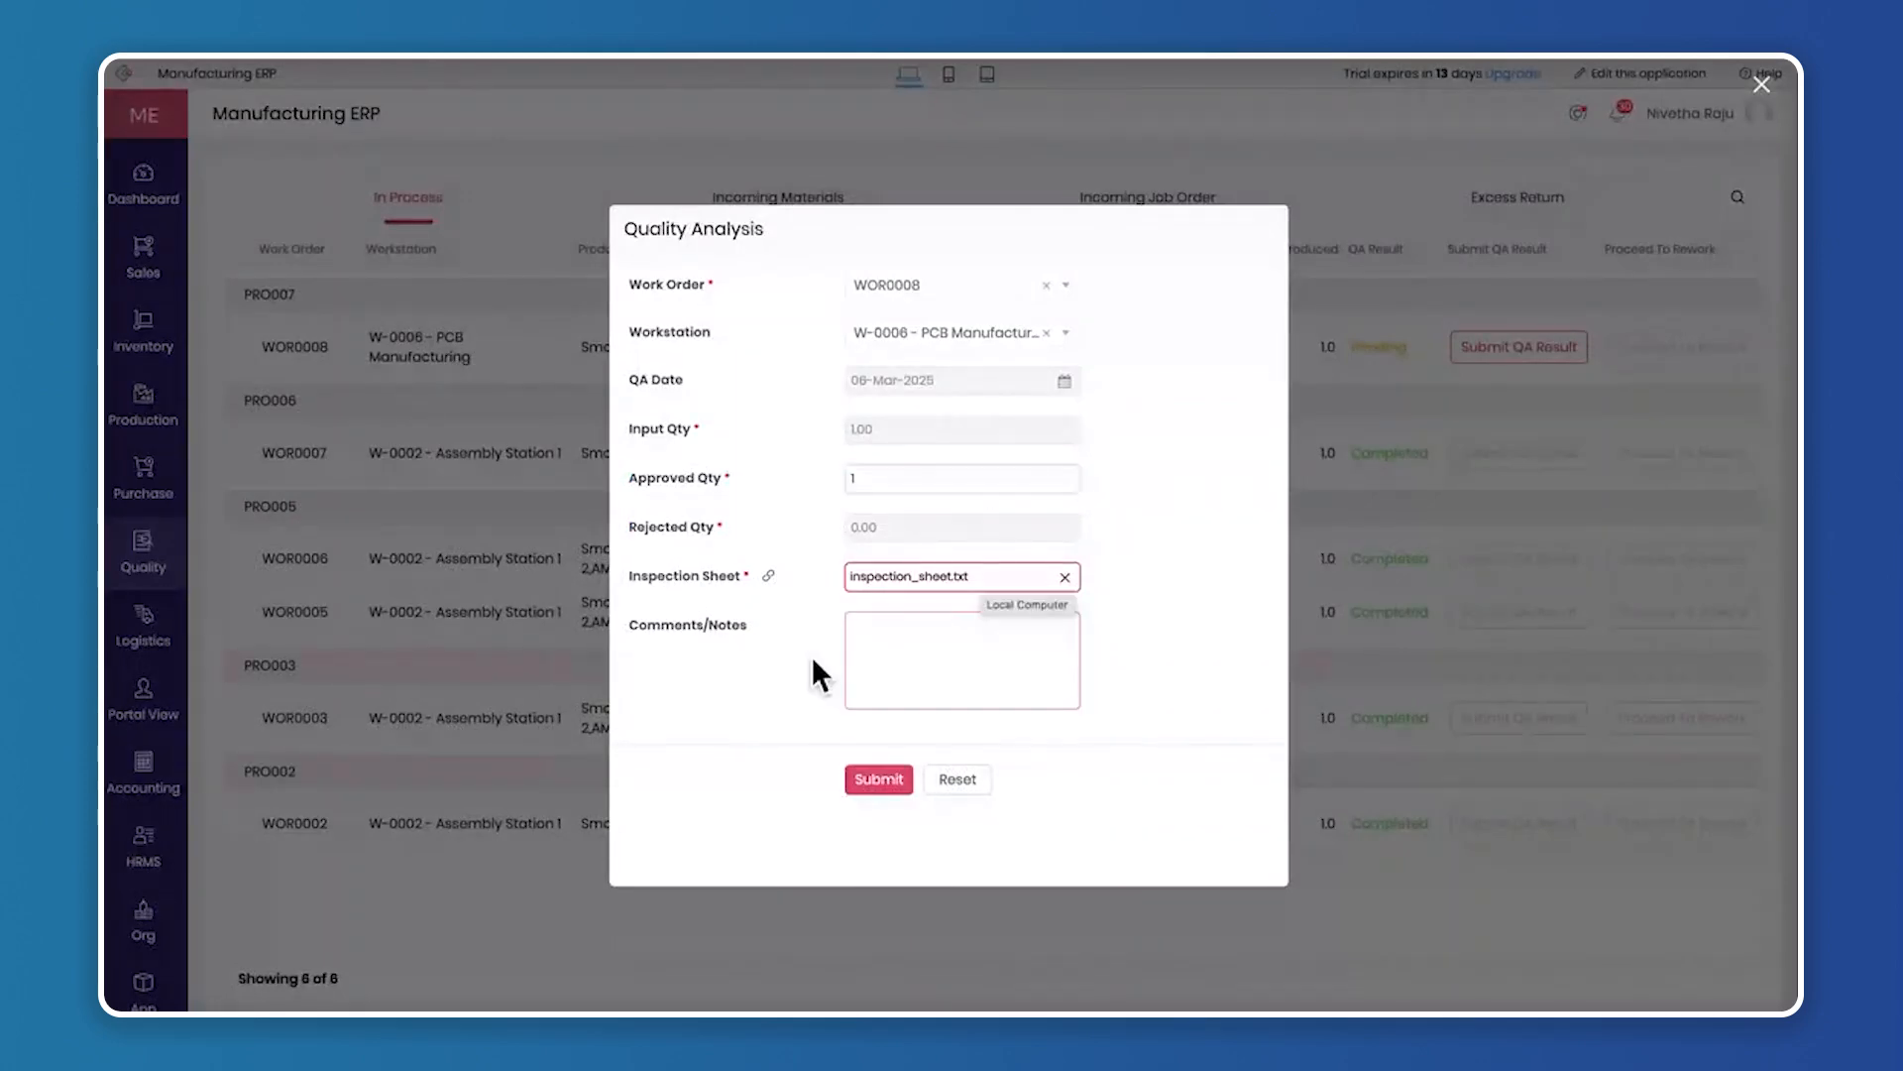
left_click(932, 651)
left_click(721, 541)
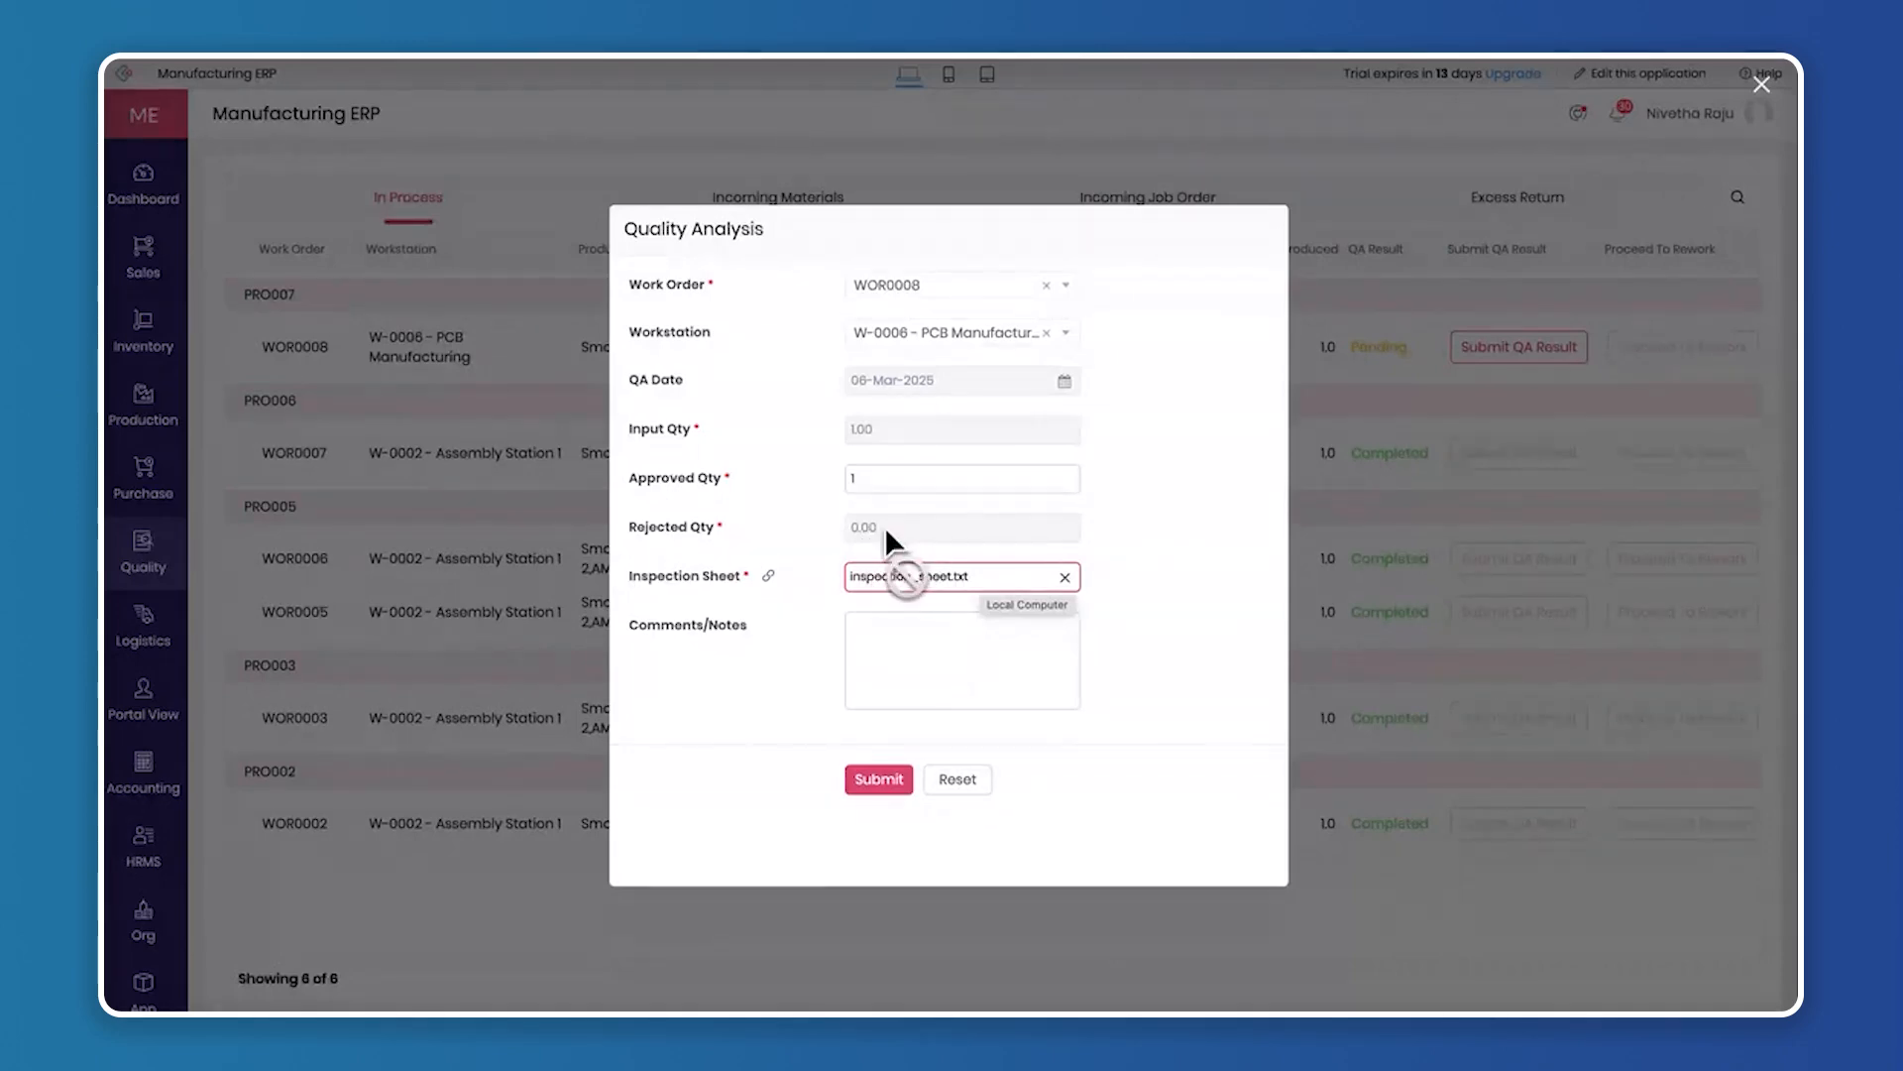
left_click(876, 780)
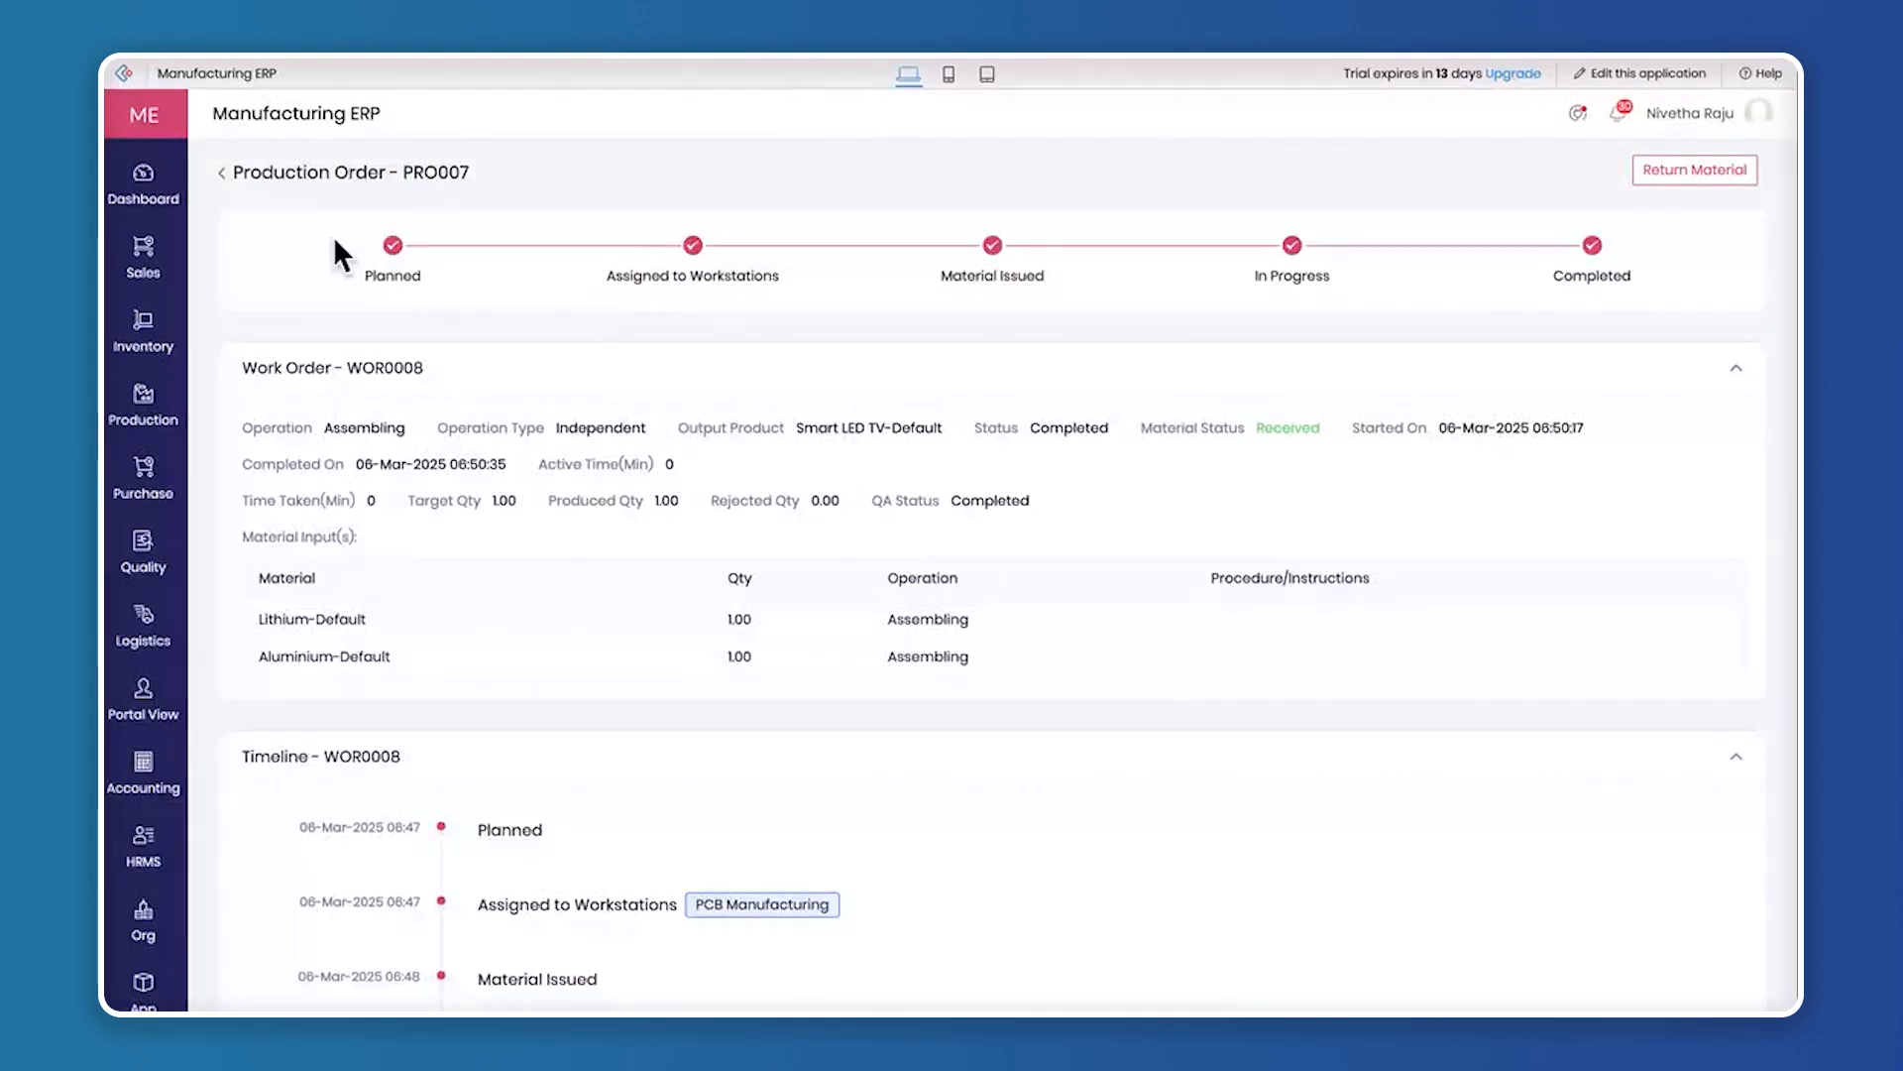
Review the progress stages of production order PRO007 and the timeline of work order WOR0008
left_click_drag(340, 255, 1554, 280)
left_click_drag(407, 172, 234, 173)
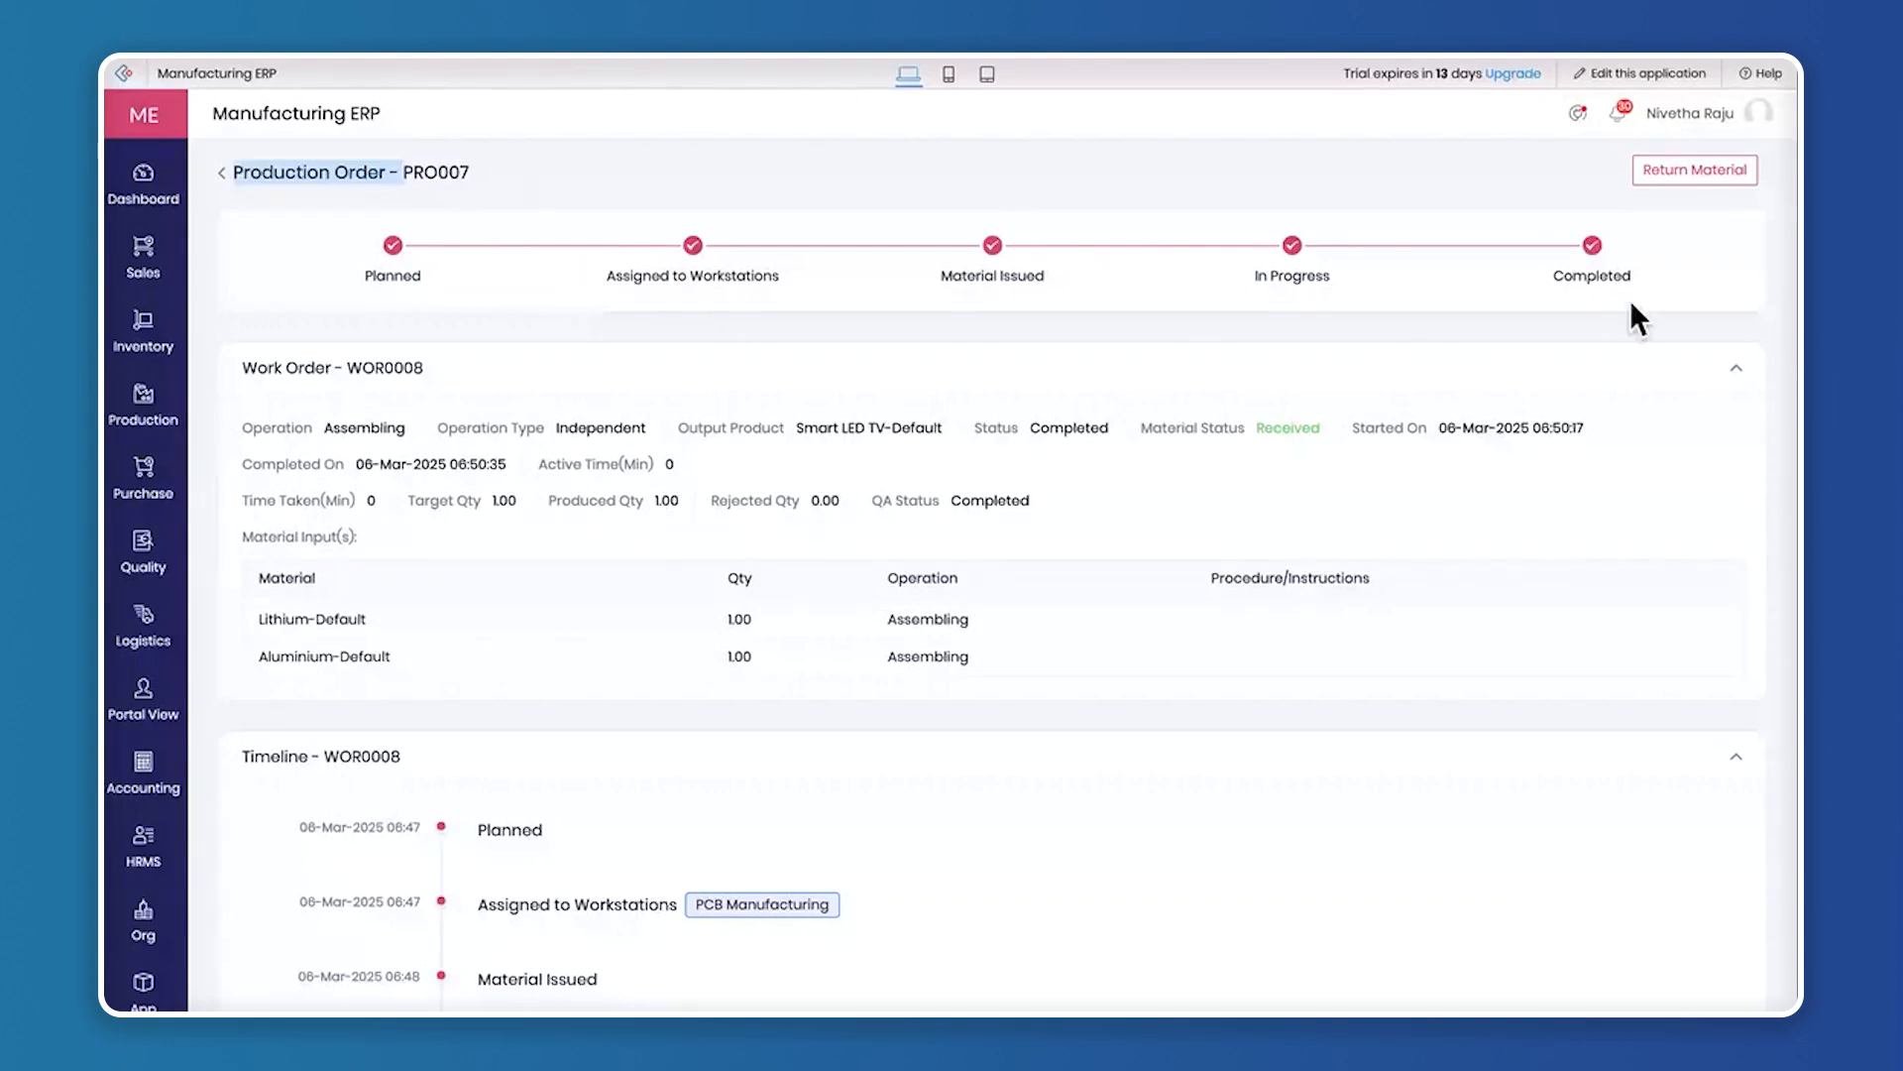
scroll(870, 718, "down", 1)
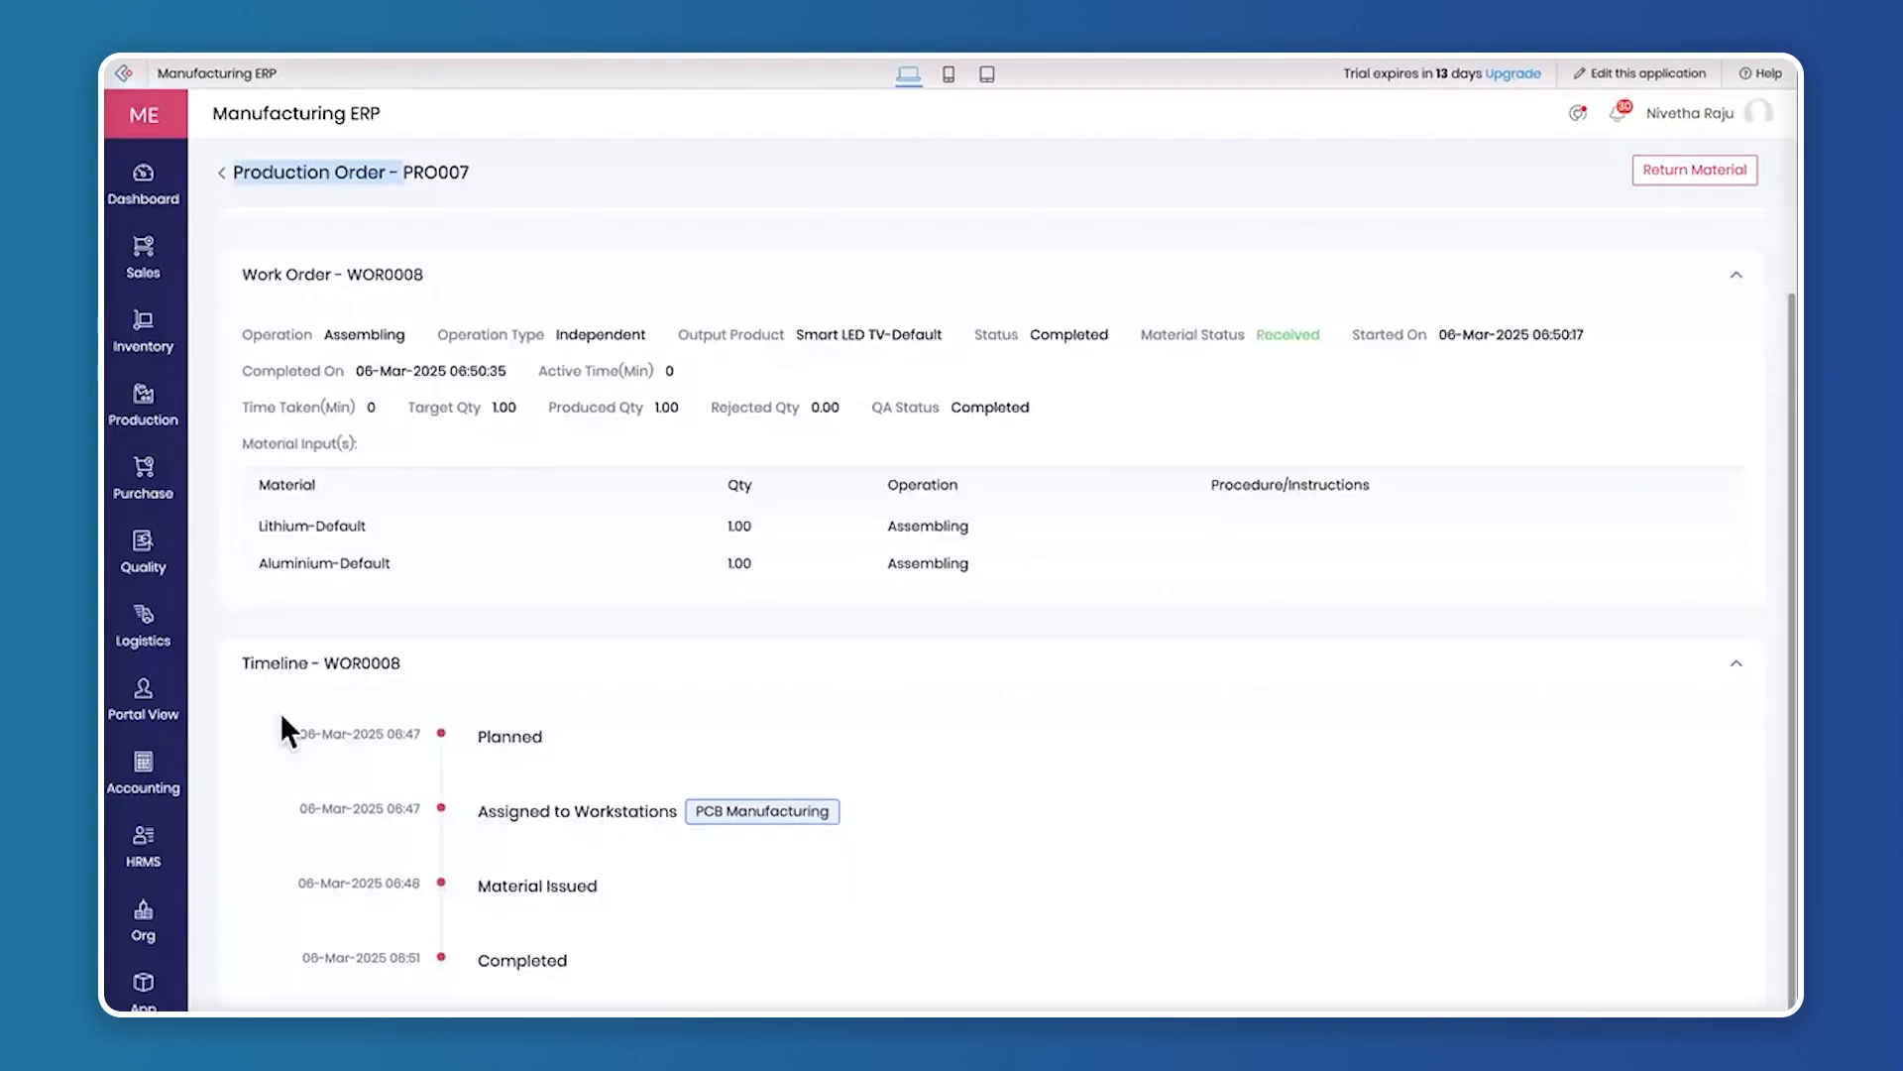
left_click(486, 735)
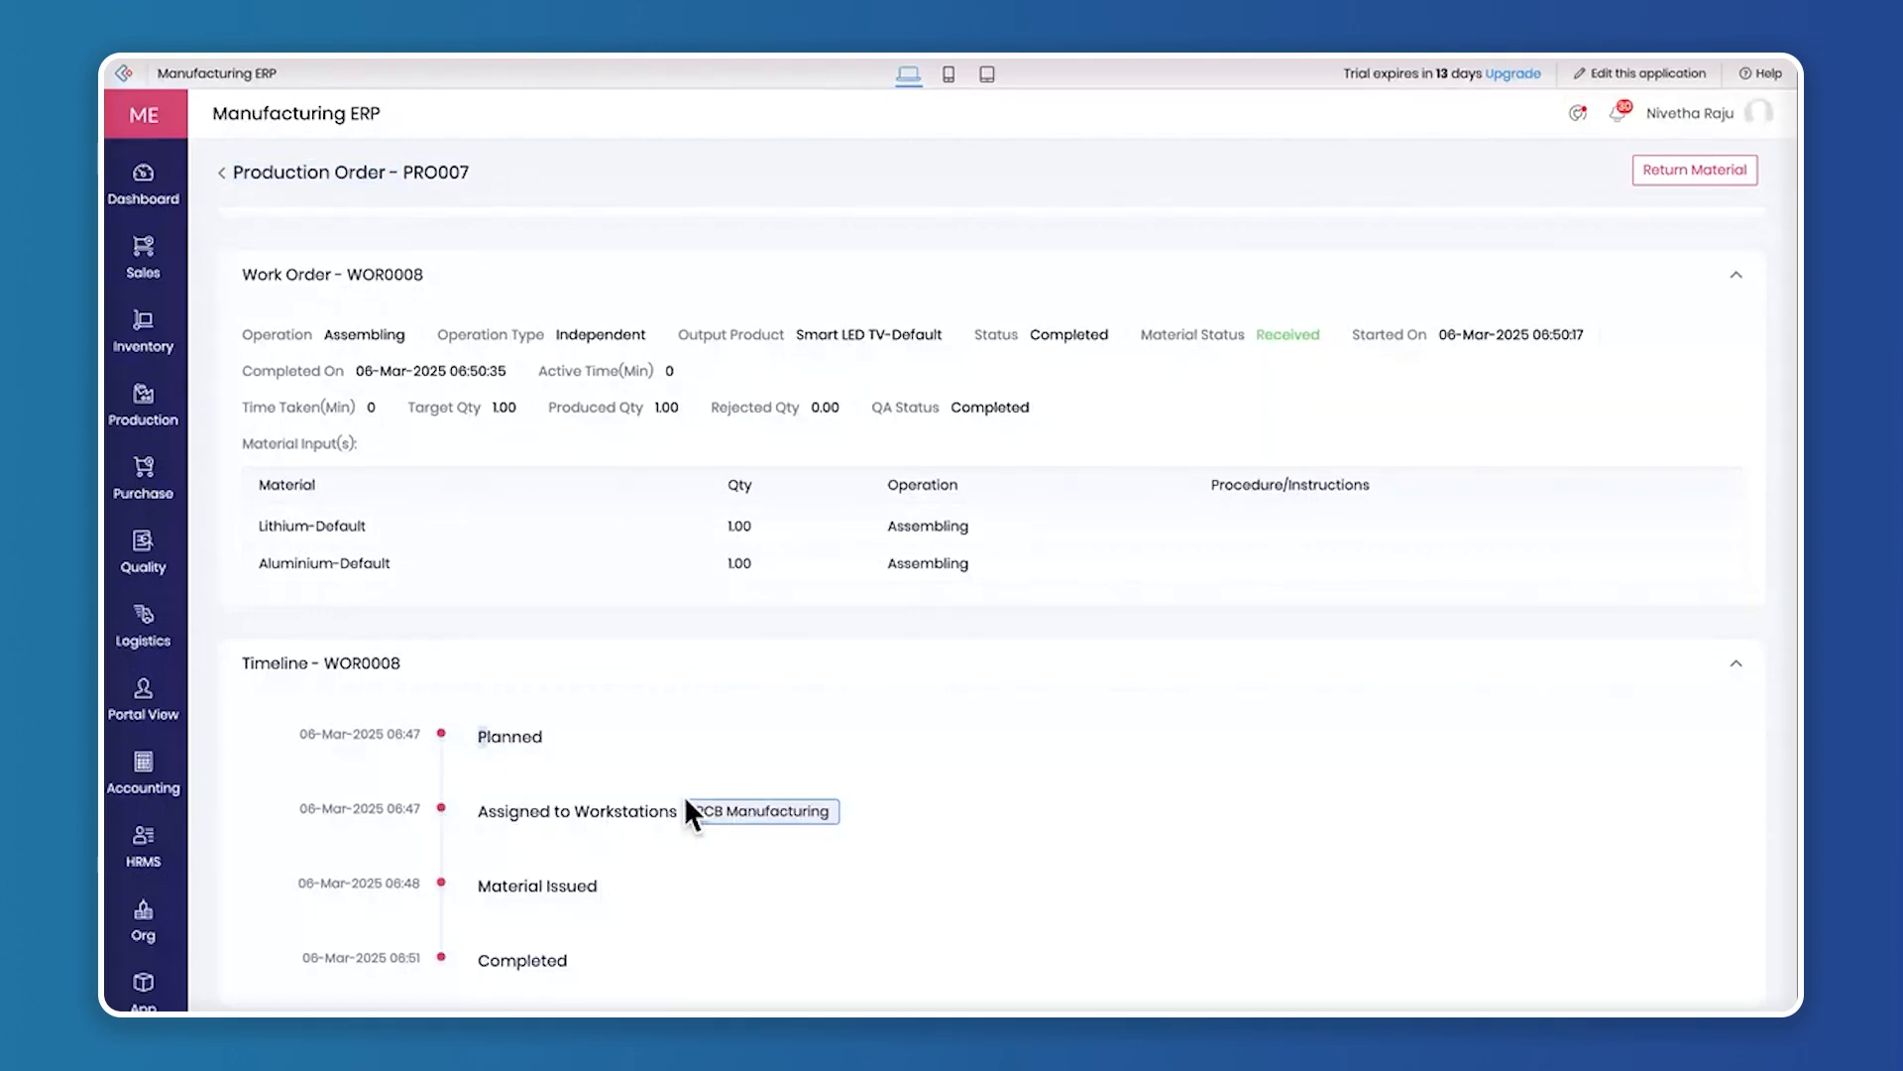
scroll(503, 951, "up", 1)
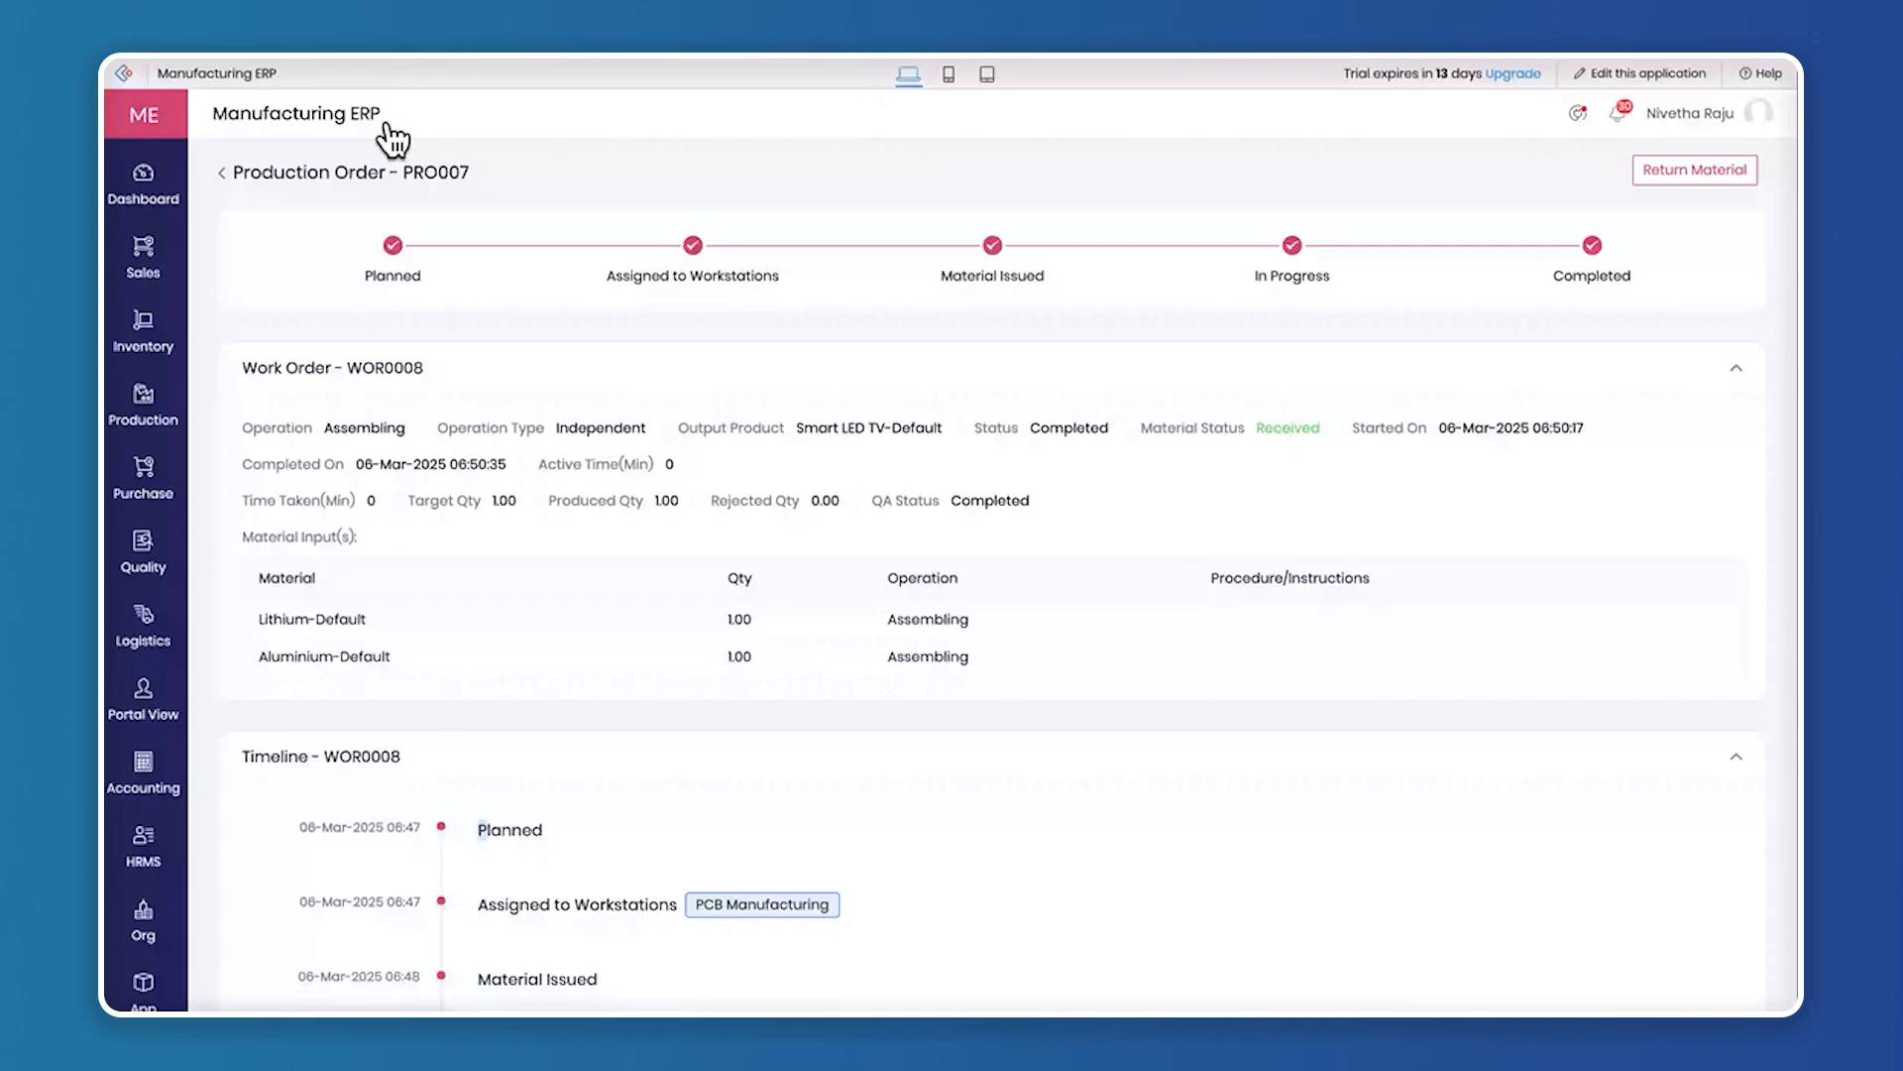
Open a new order form from Order Management in the Sales module
mouse_move(159, 411)
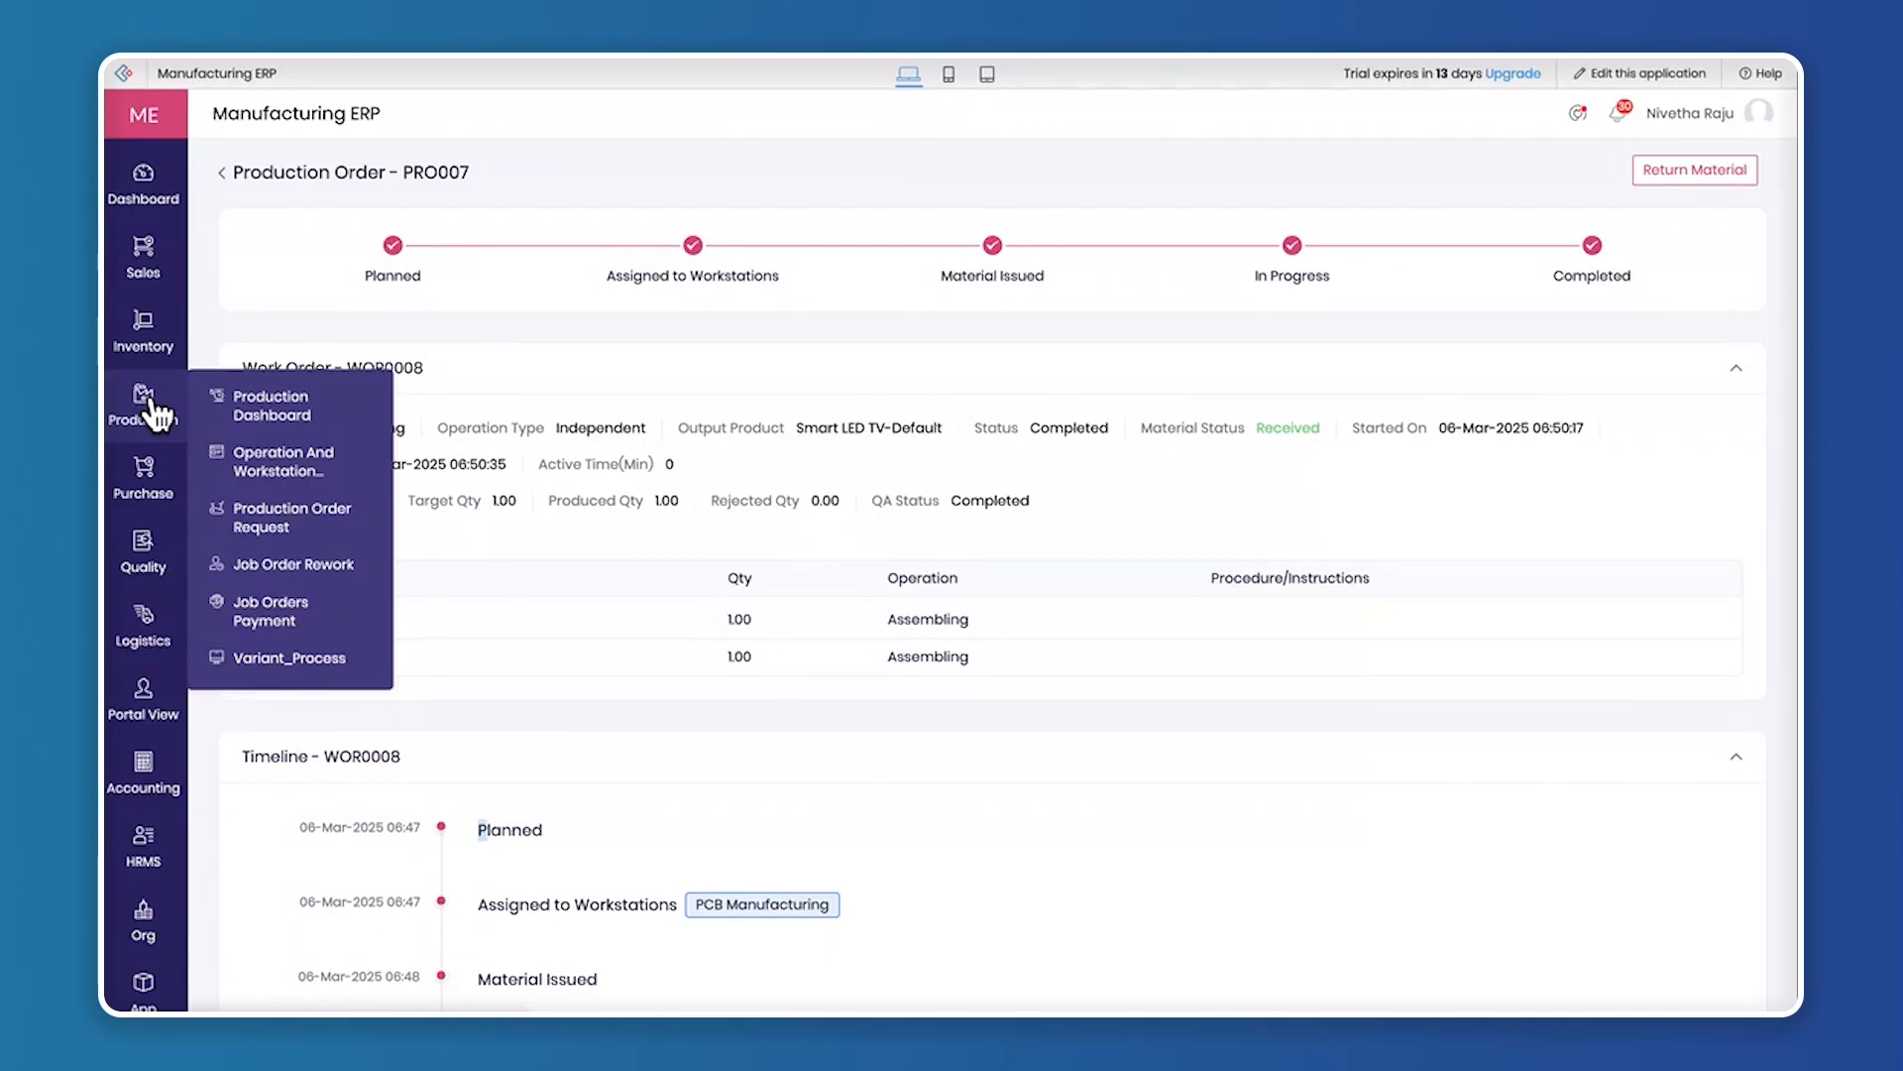
mouse_move(145, 248)
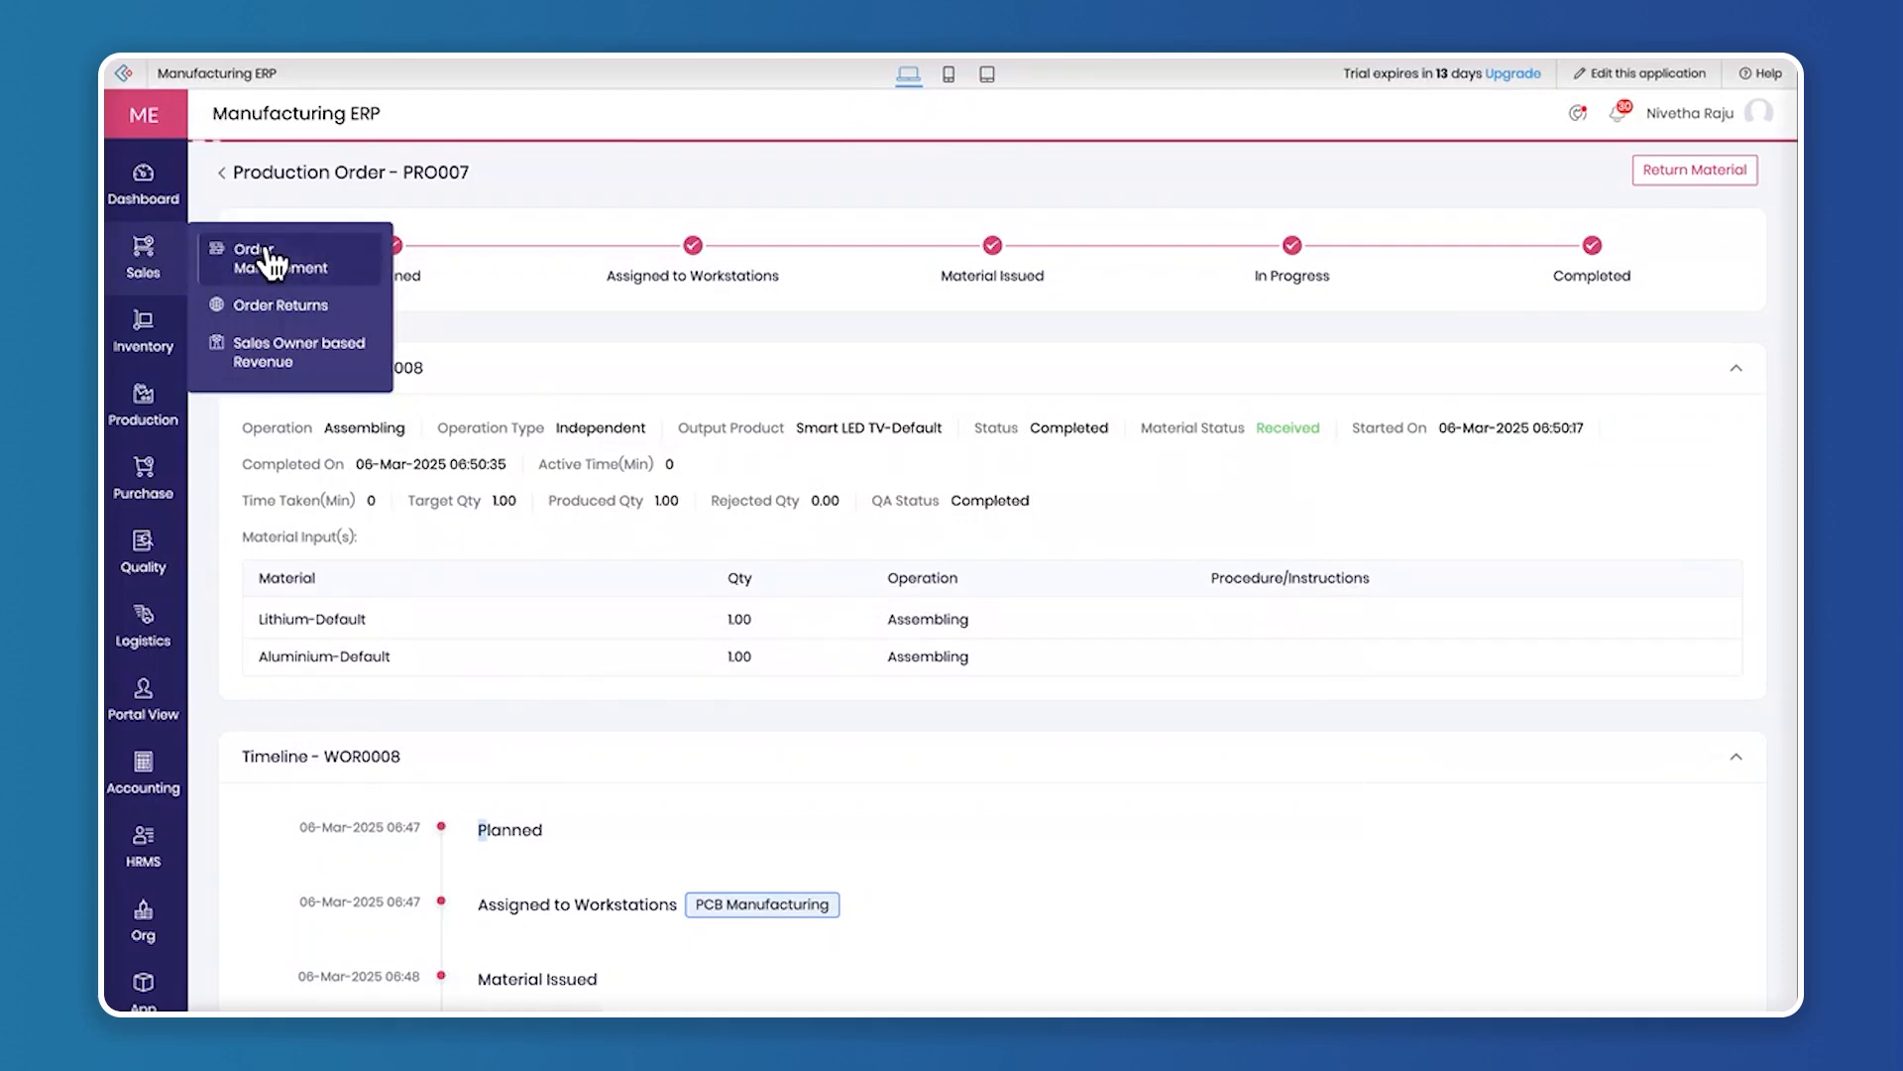
left_click(270, 259)
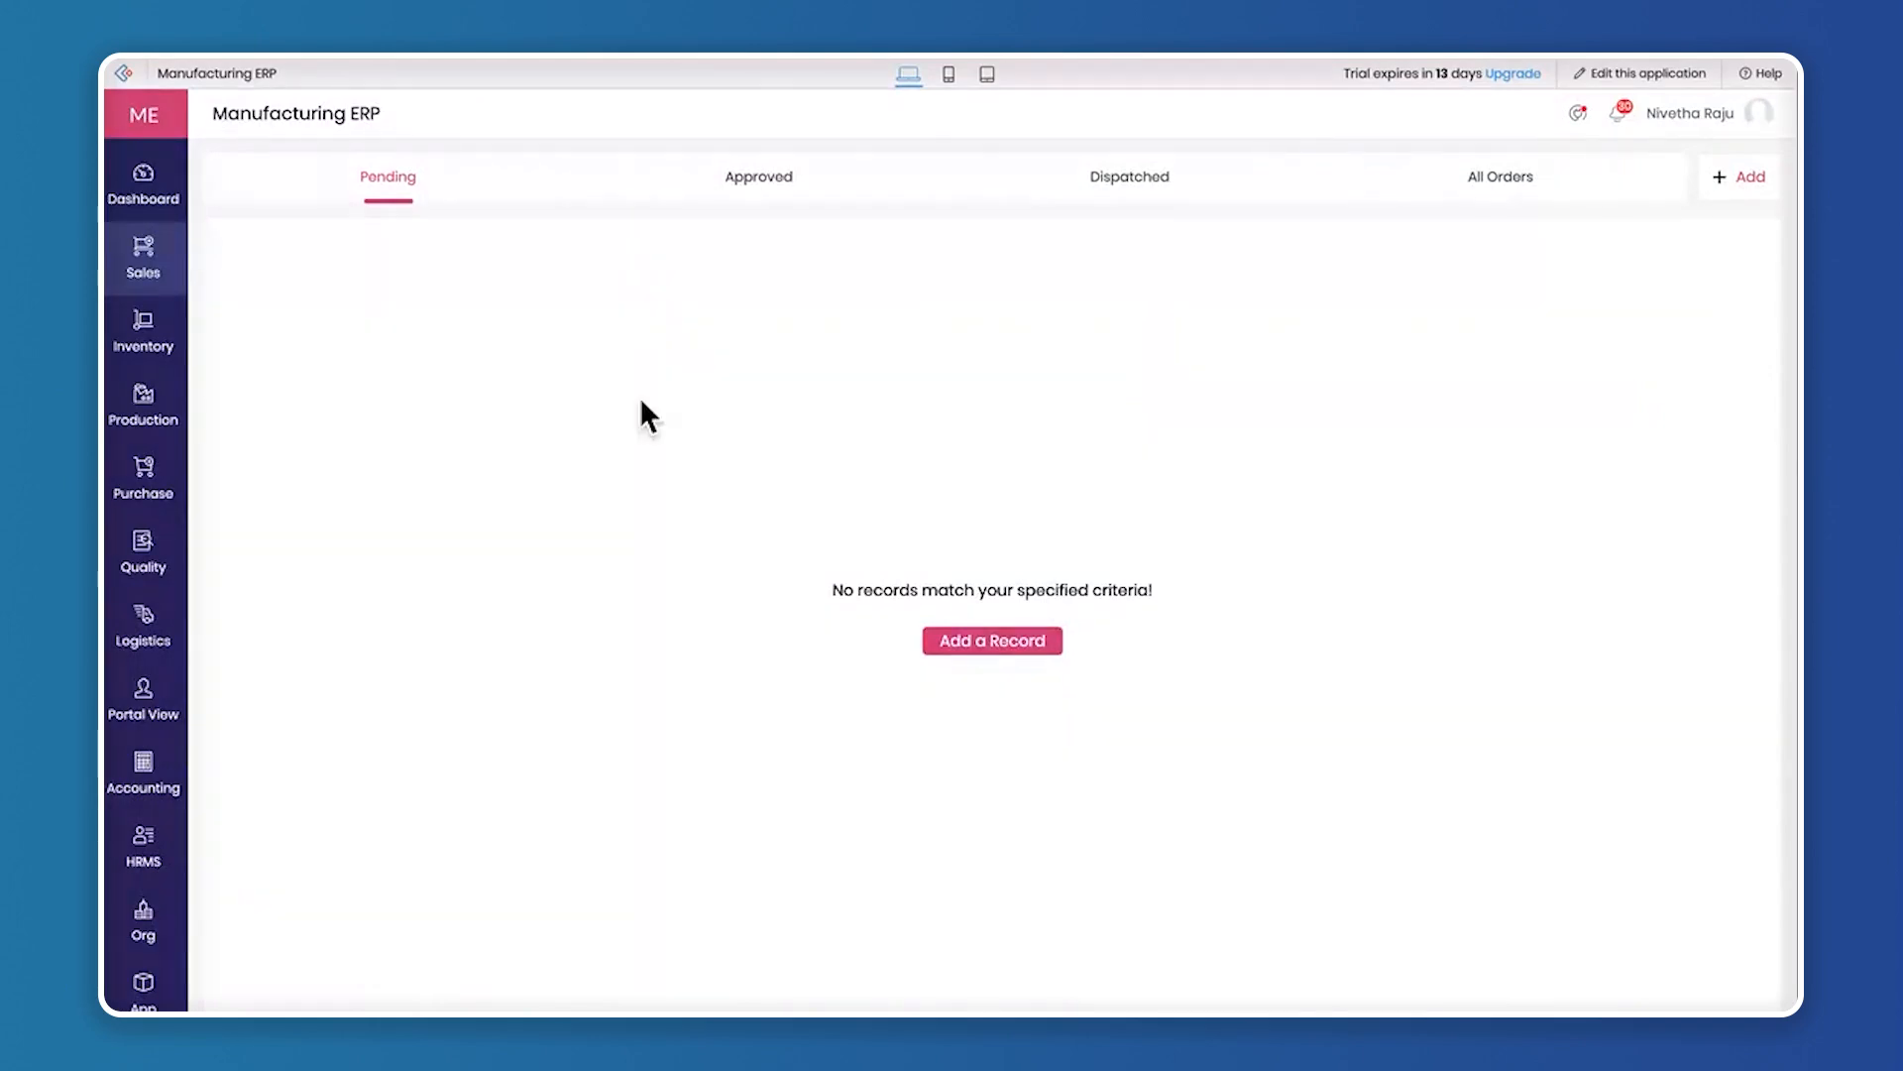
mouse_move(142, 275)
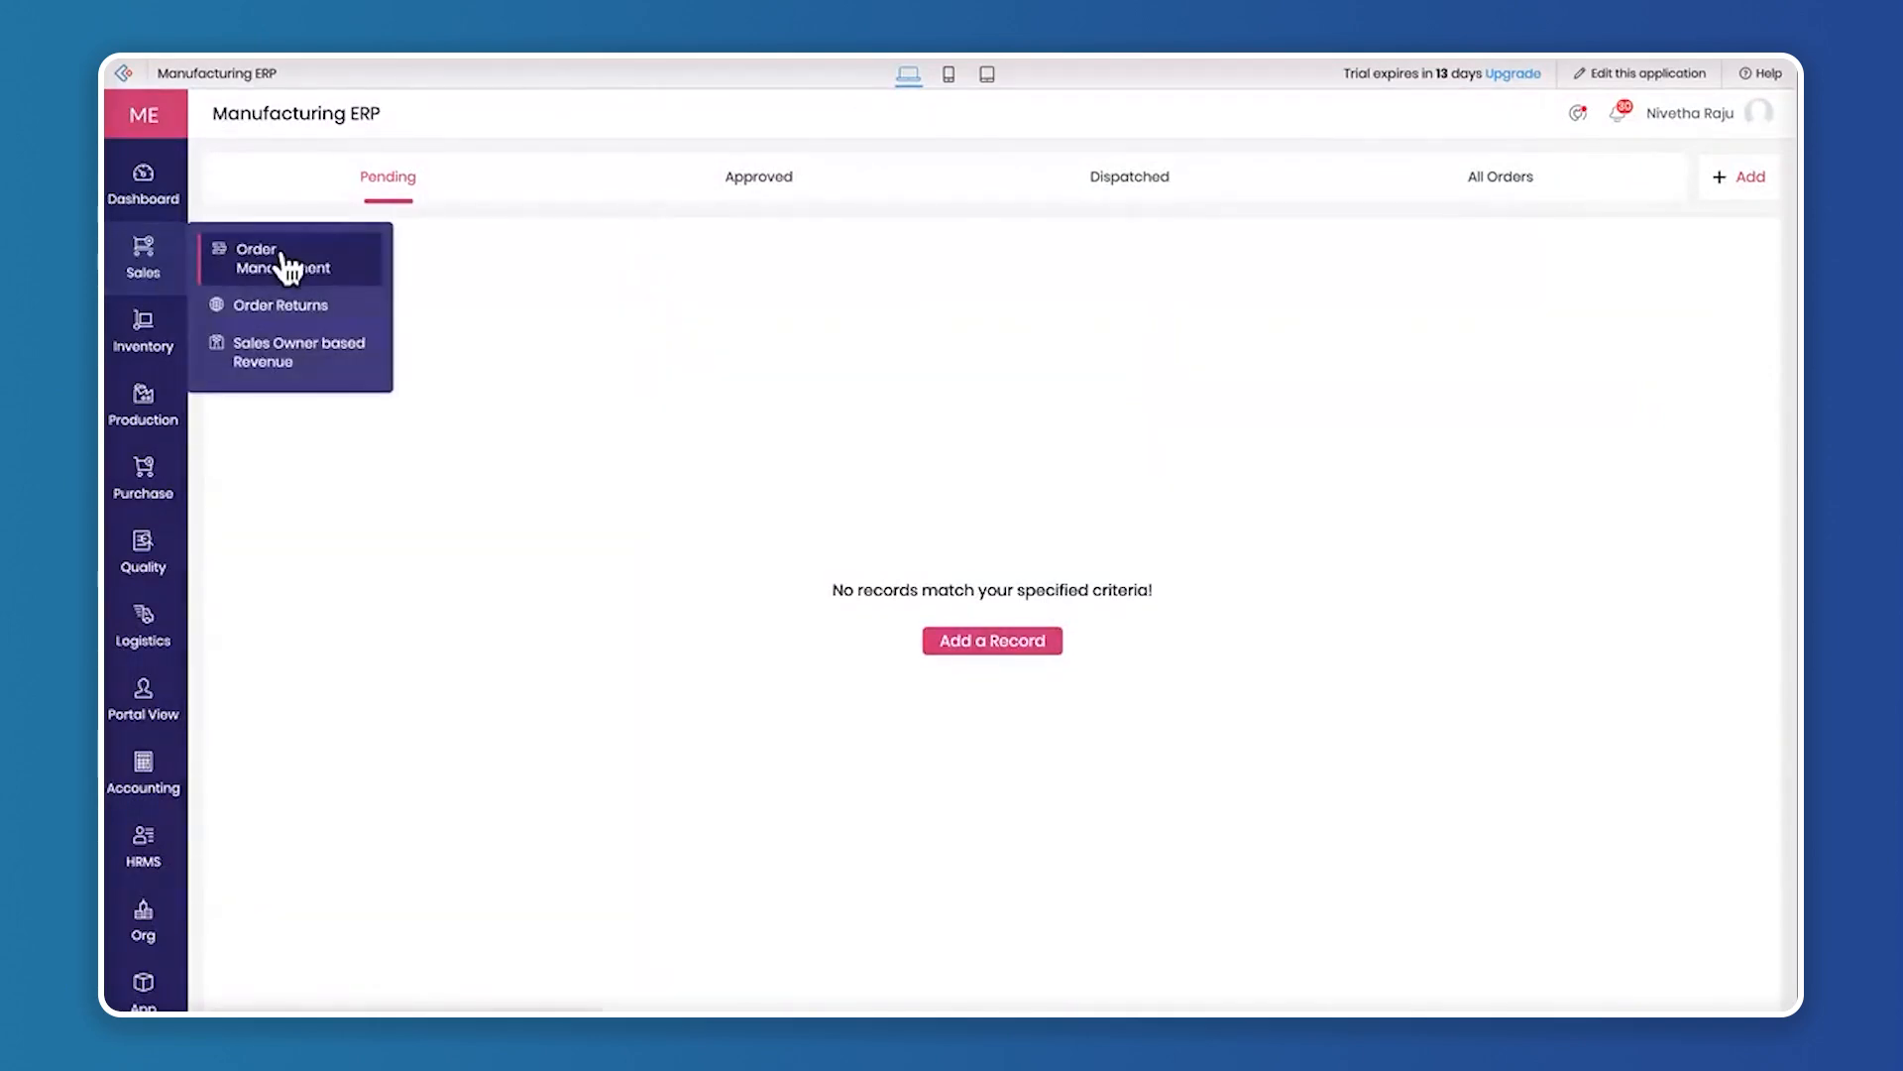
left_click(1015, 650)
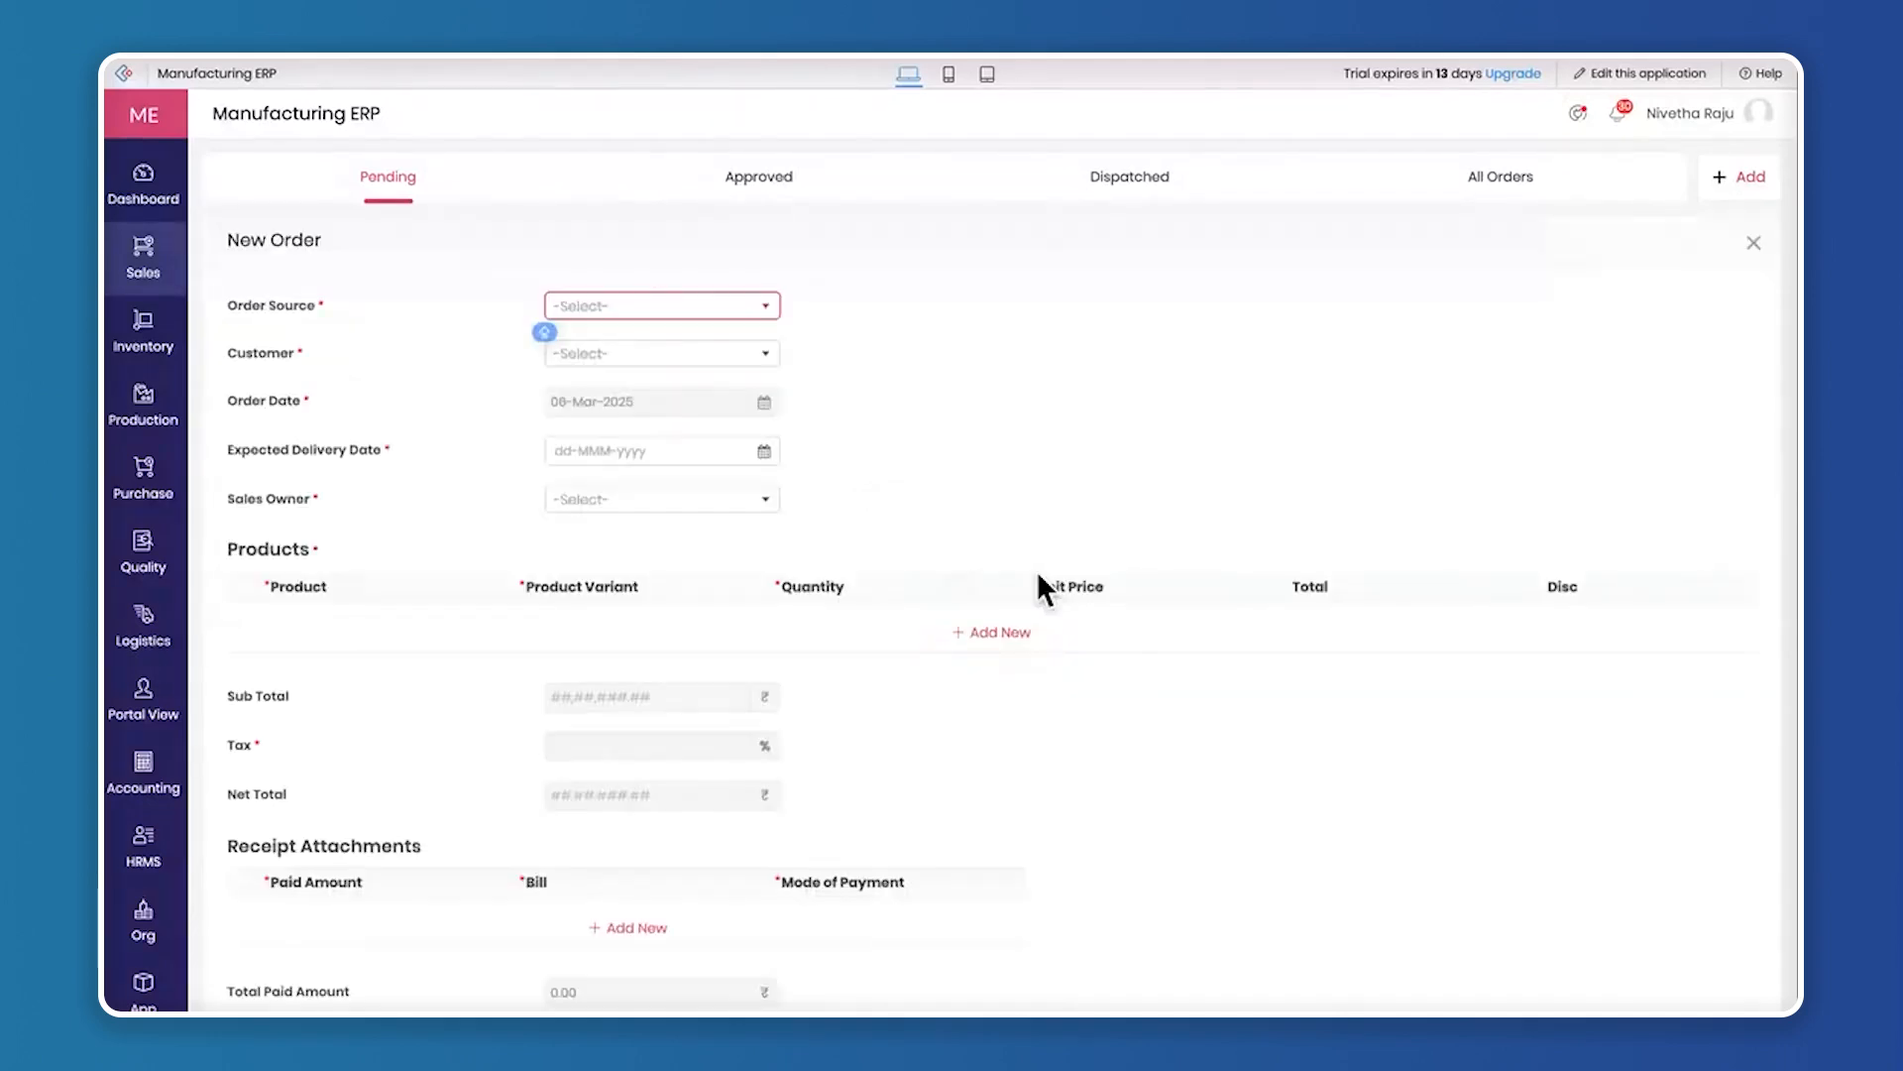
Set the order source to Offline, choose the customer and sales owner, and set the expected delivery date to 14-Mar-2025
left_click(670, 312)
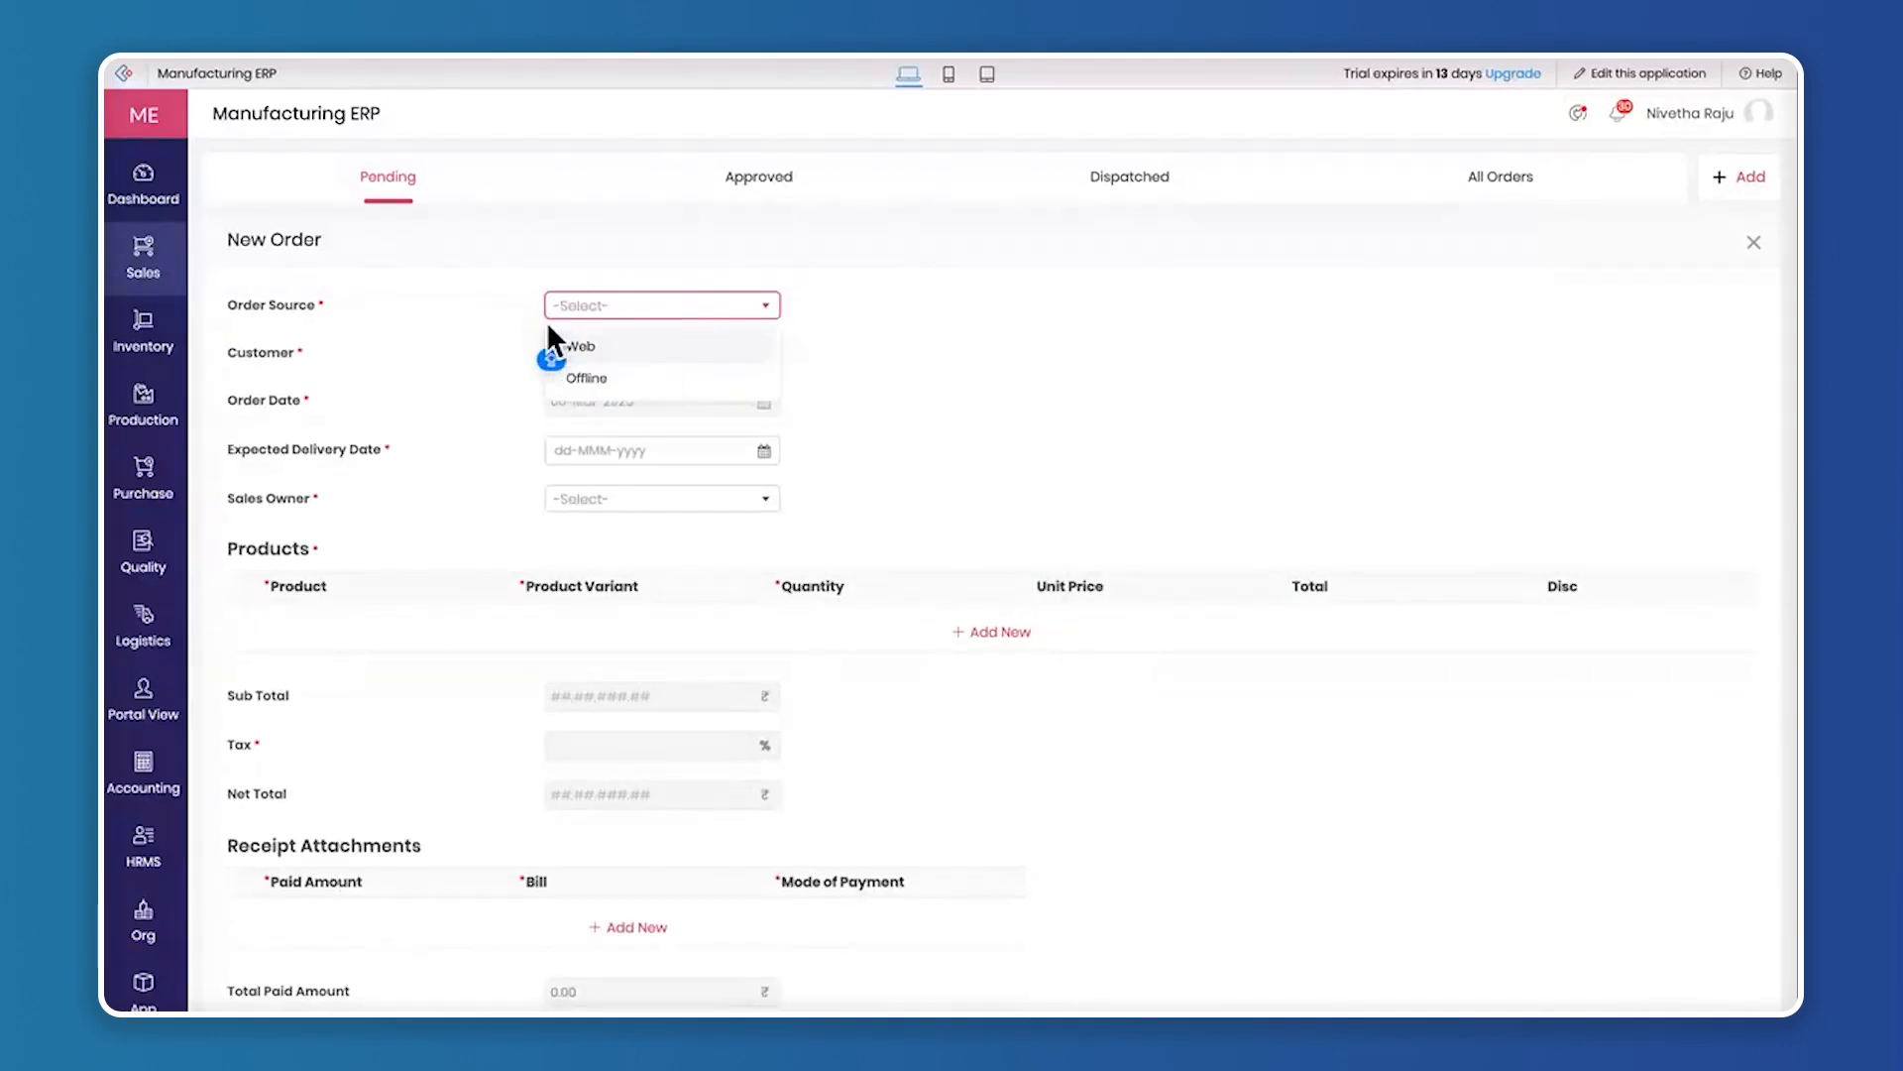
left_click(689, 378)
left_click(694, 351)
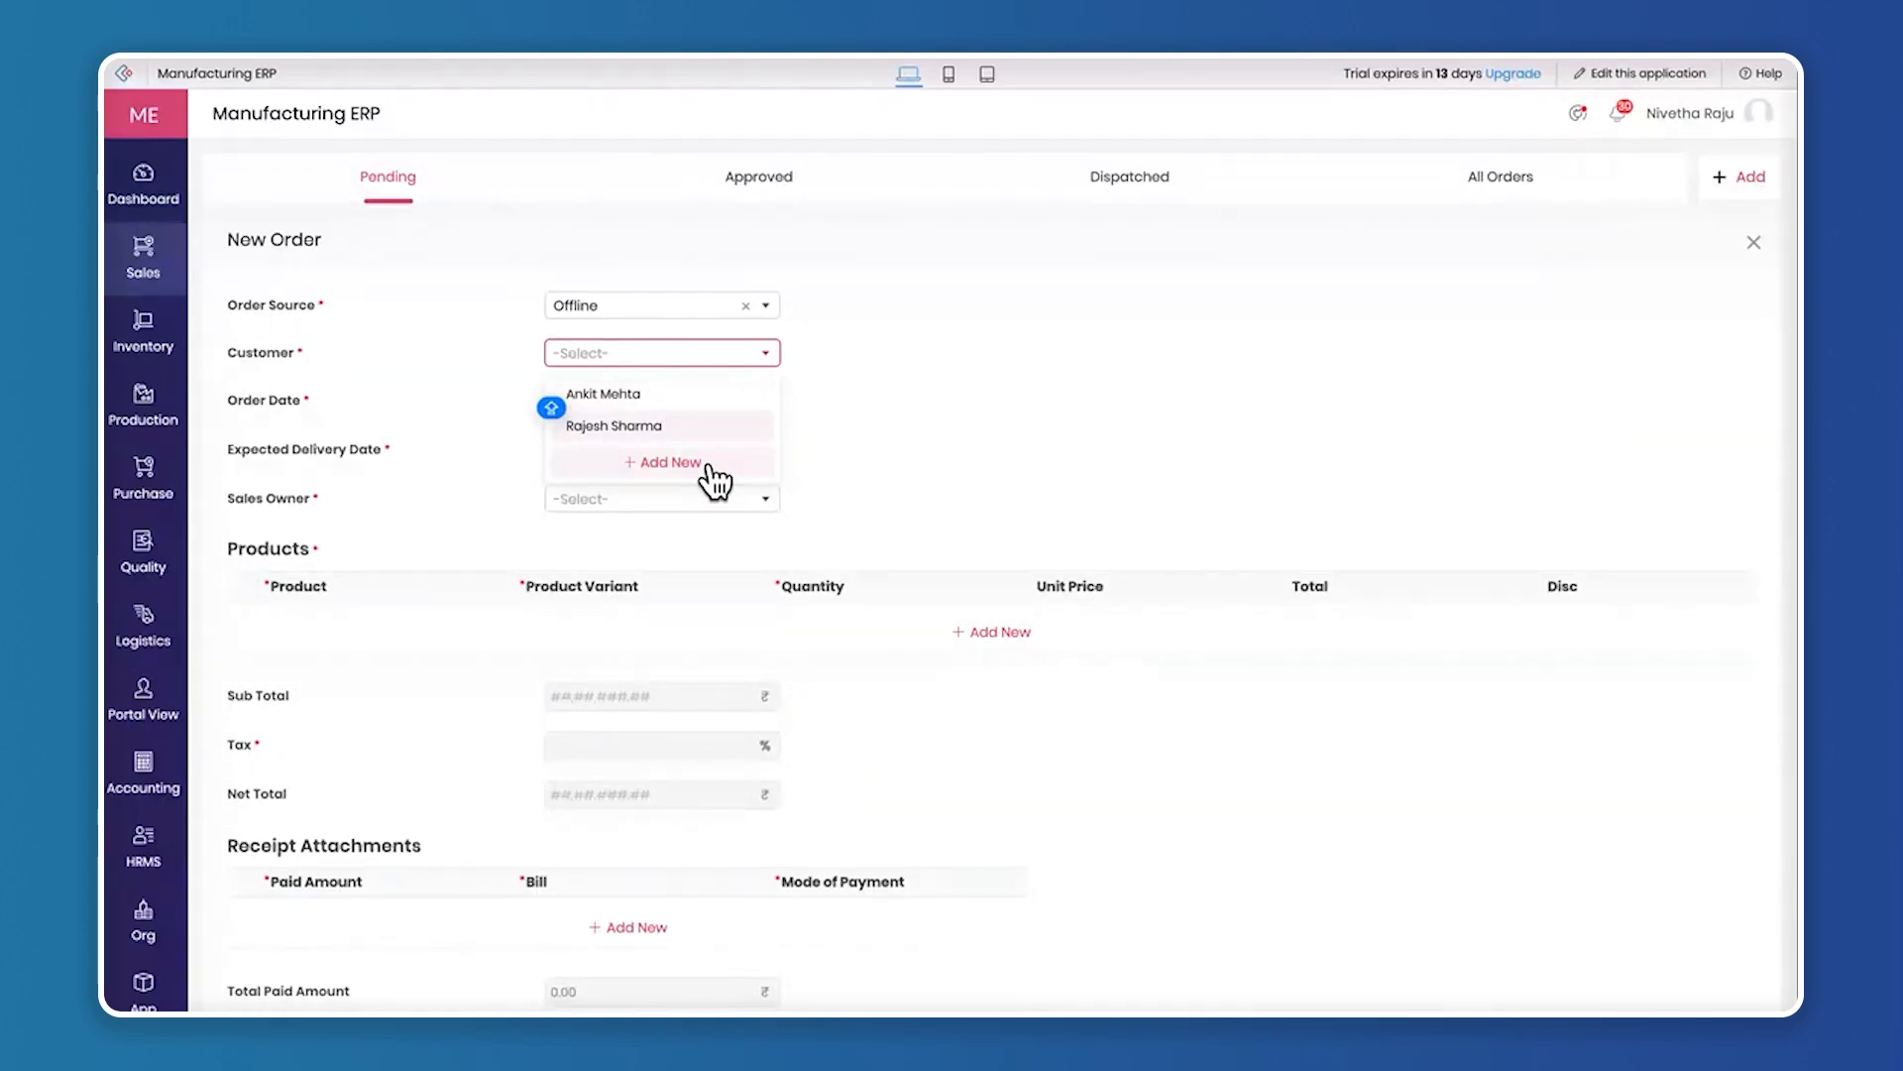
left_click(706, 394)
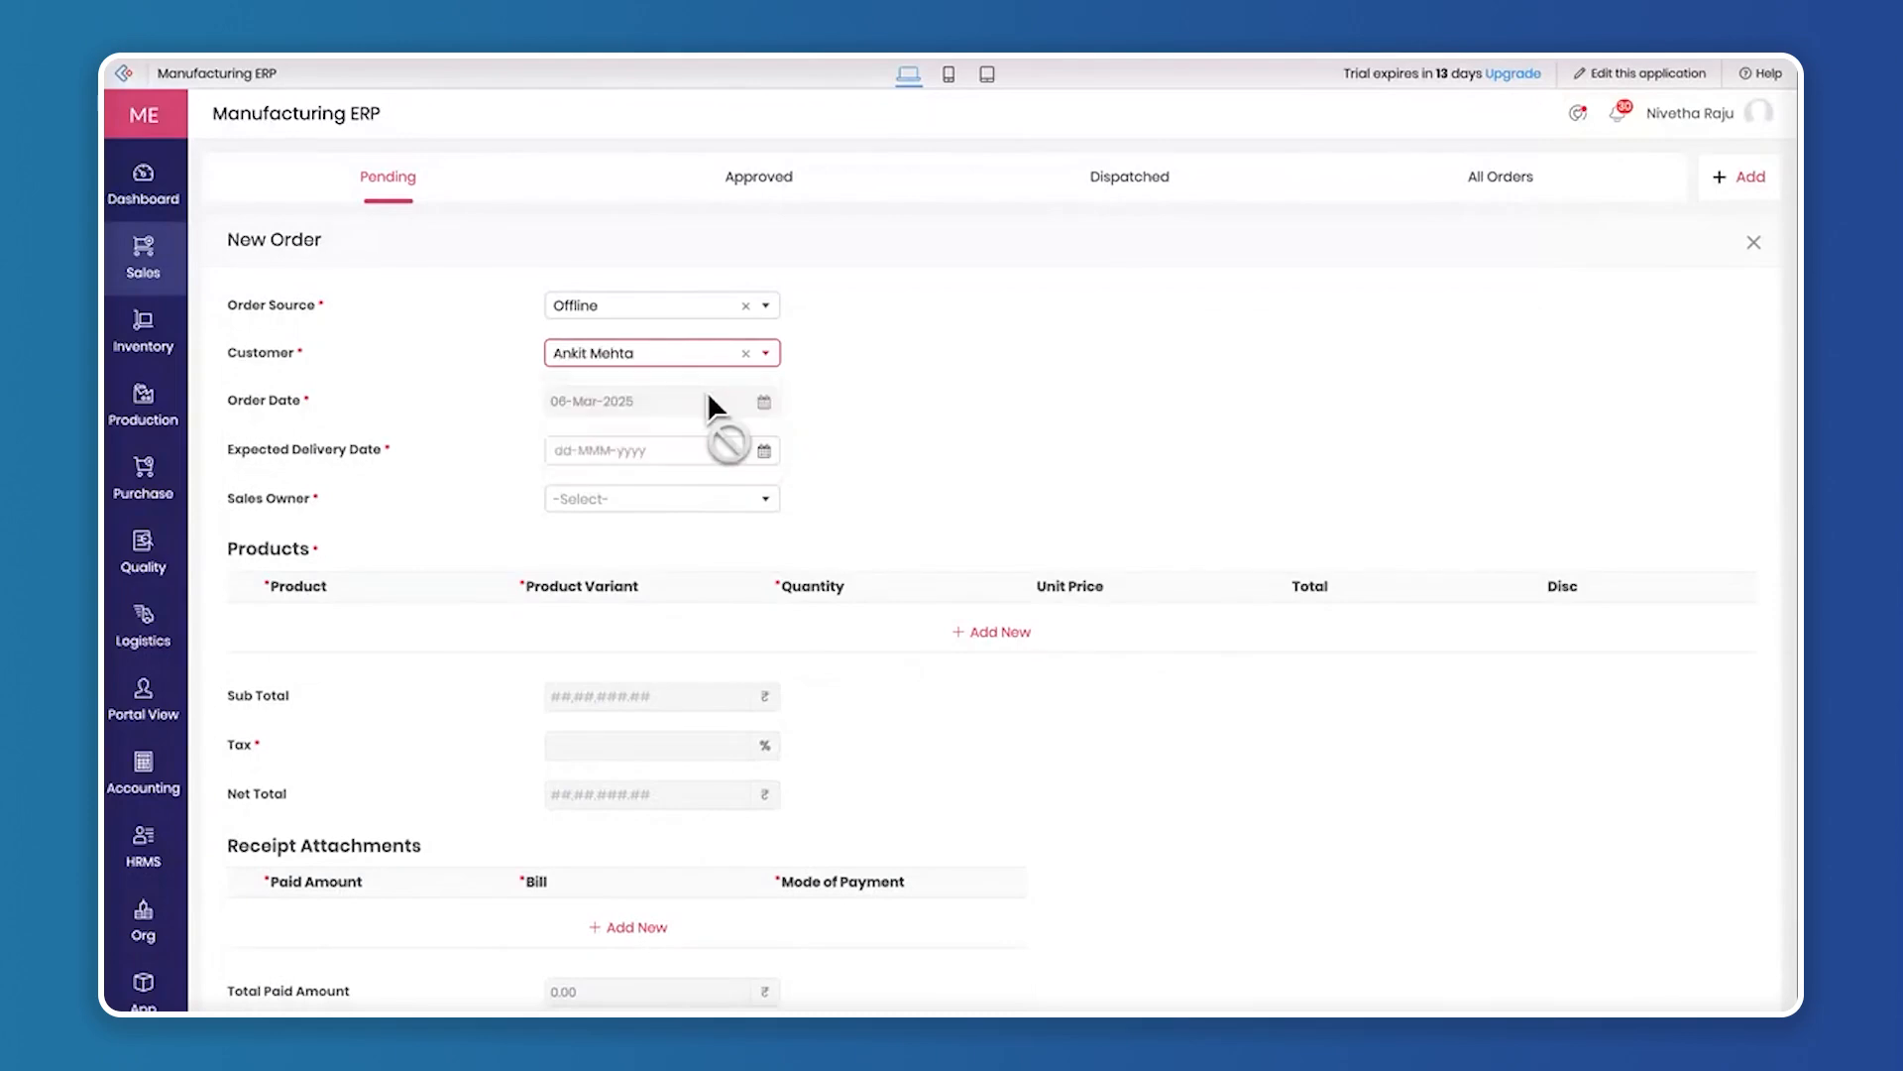
left_click(763, 452)
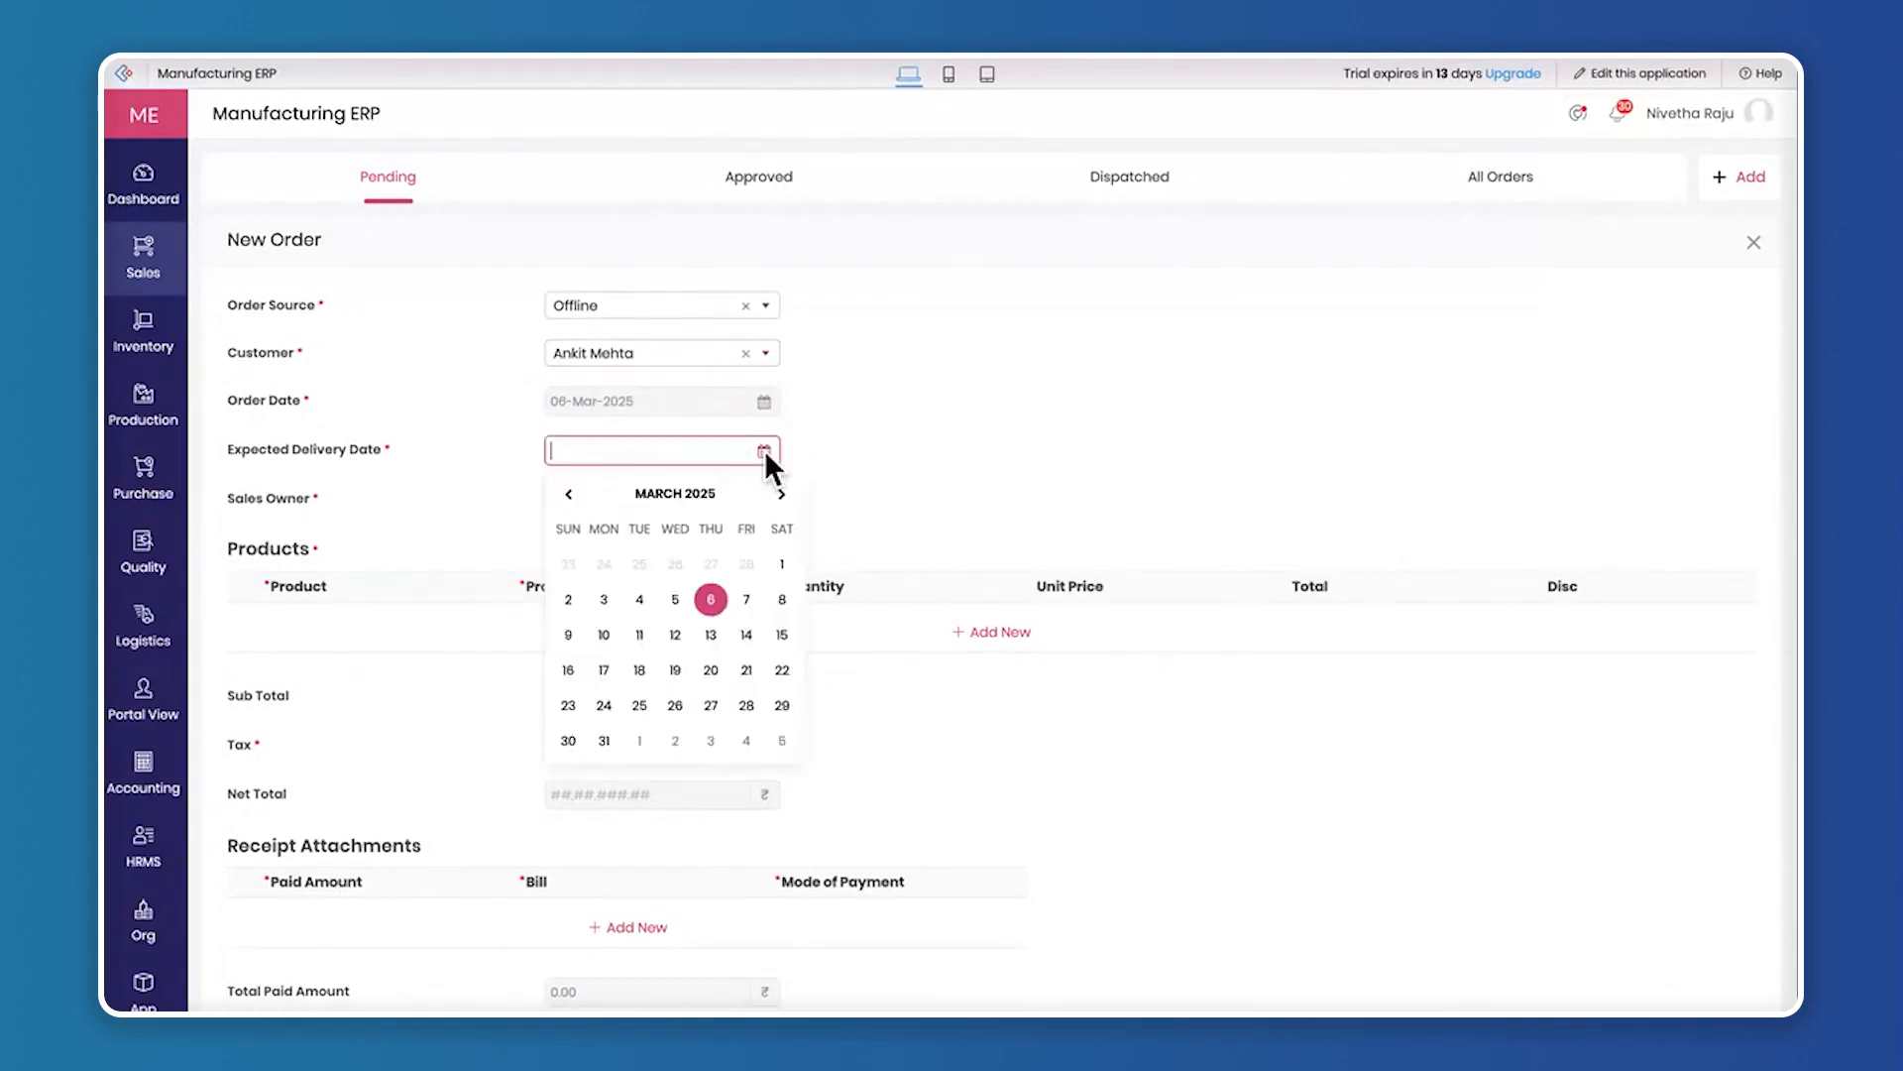
left_click(746, 635)
left_click(700, 493)
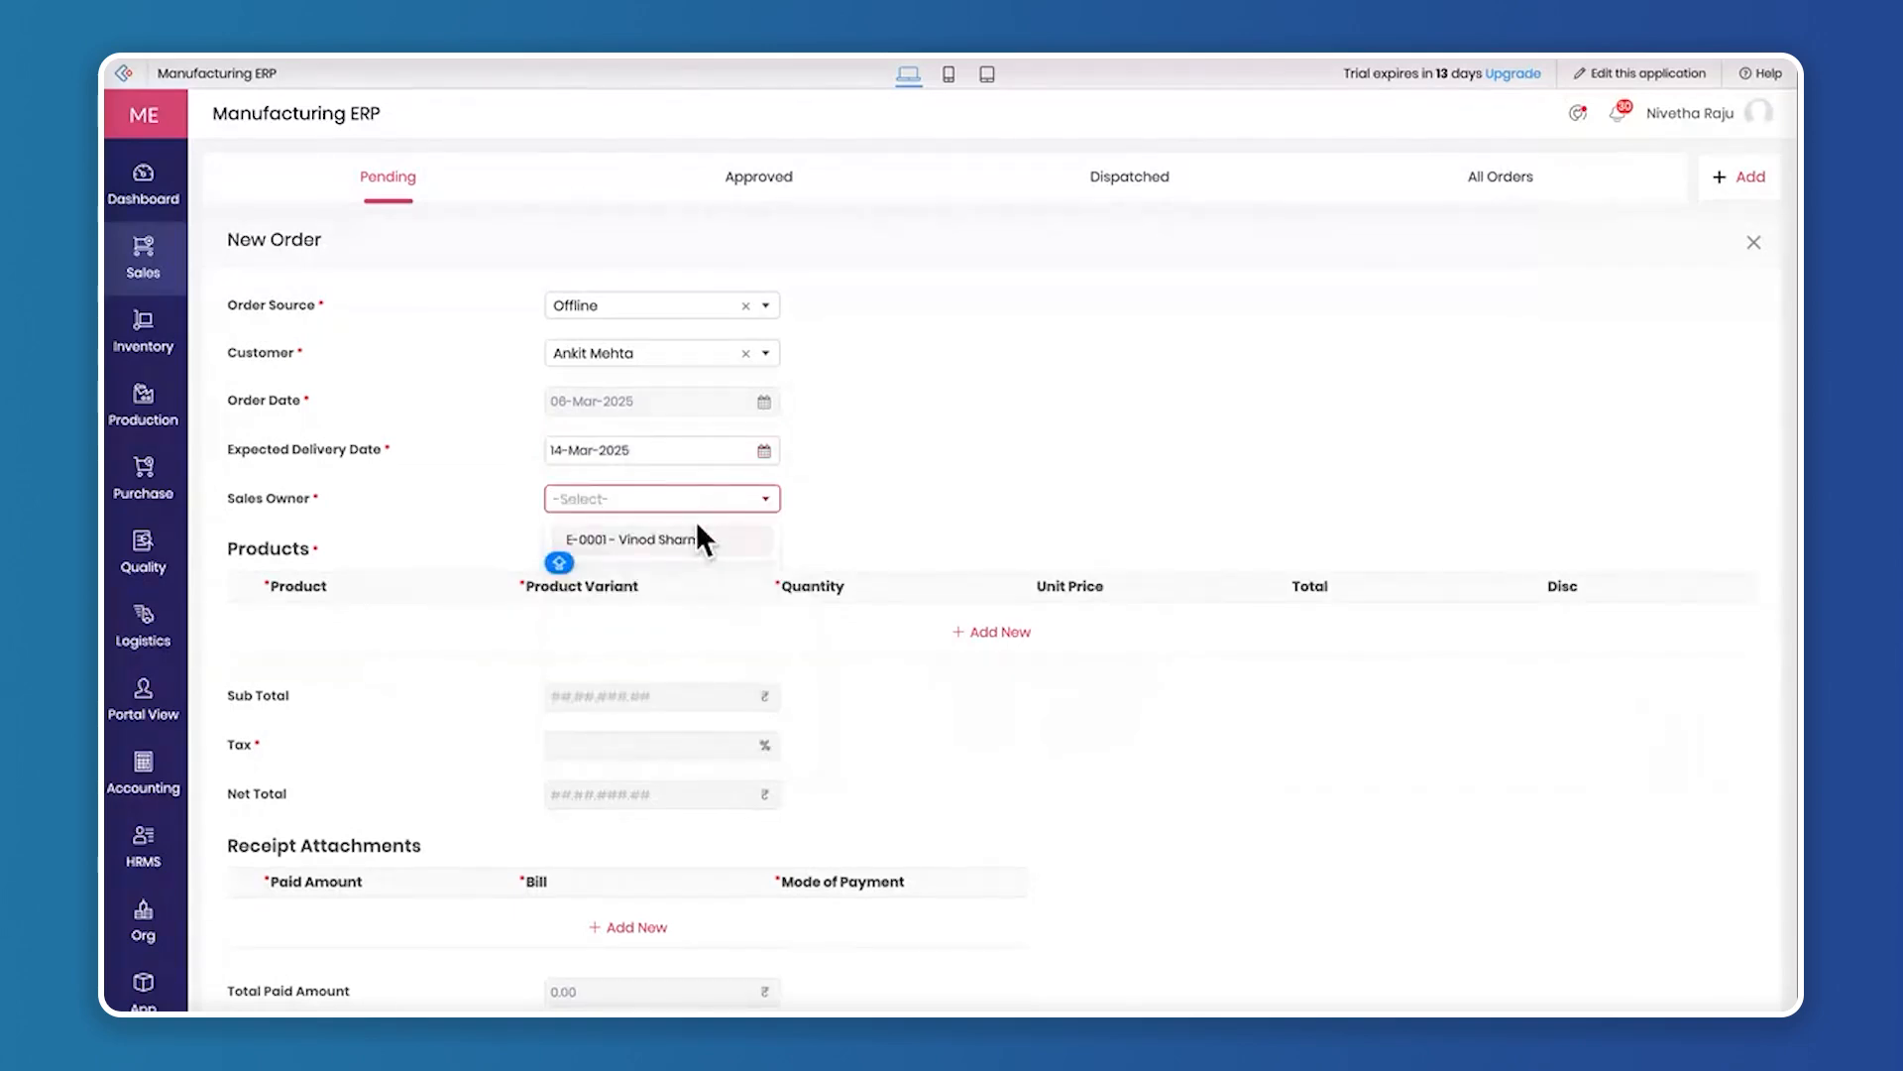
left_click(684, 540)
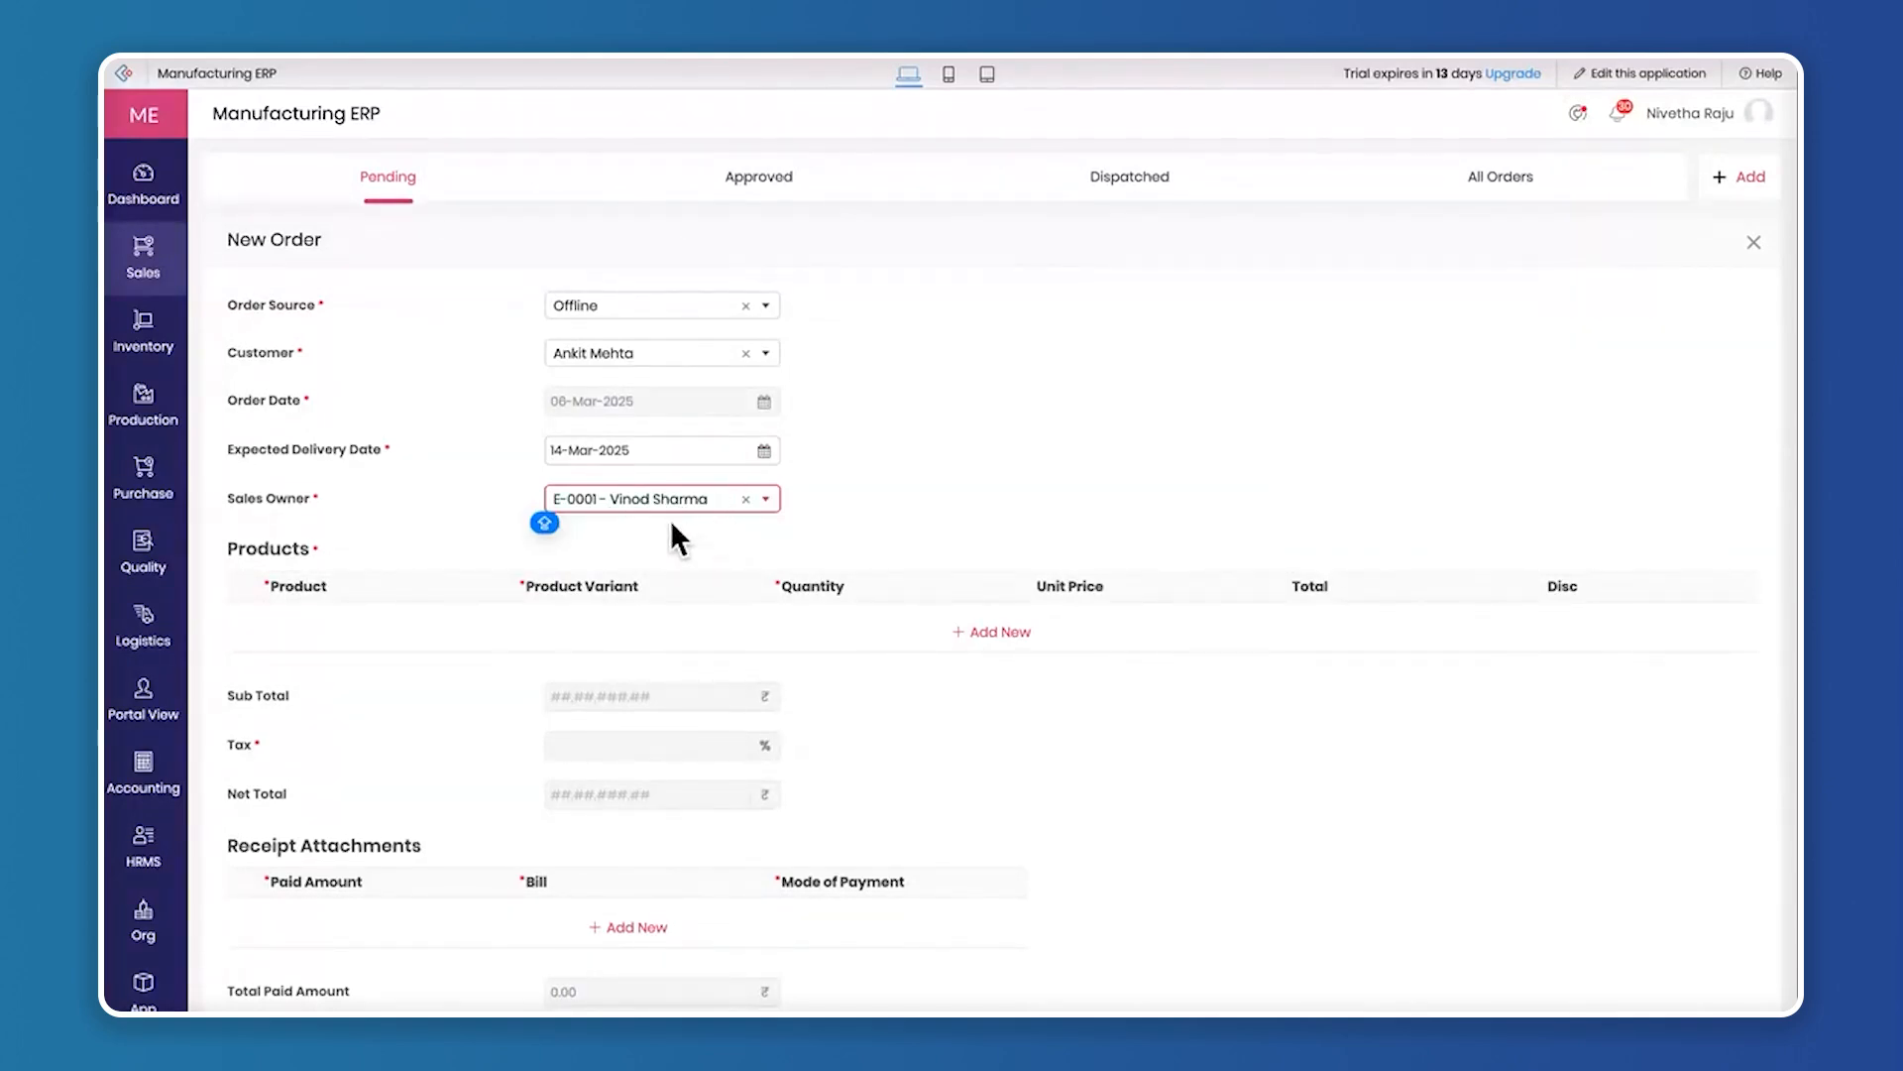
Add a product line for one Smart LED TV in the Default variant and review its pricing and tax columns
scroll(669, 559, "down", 2)
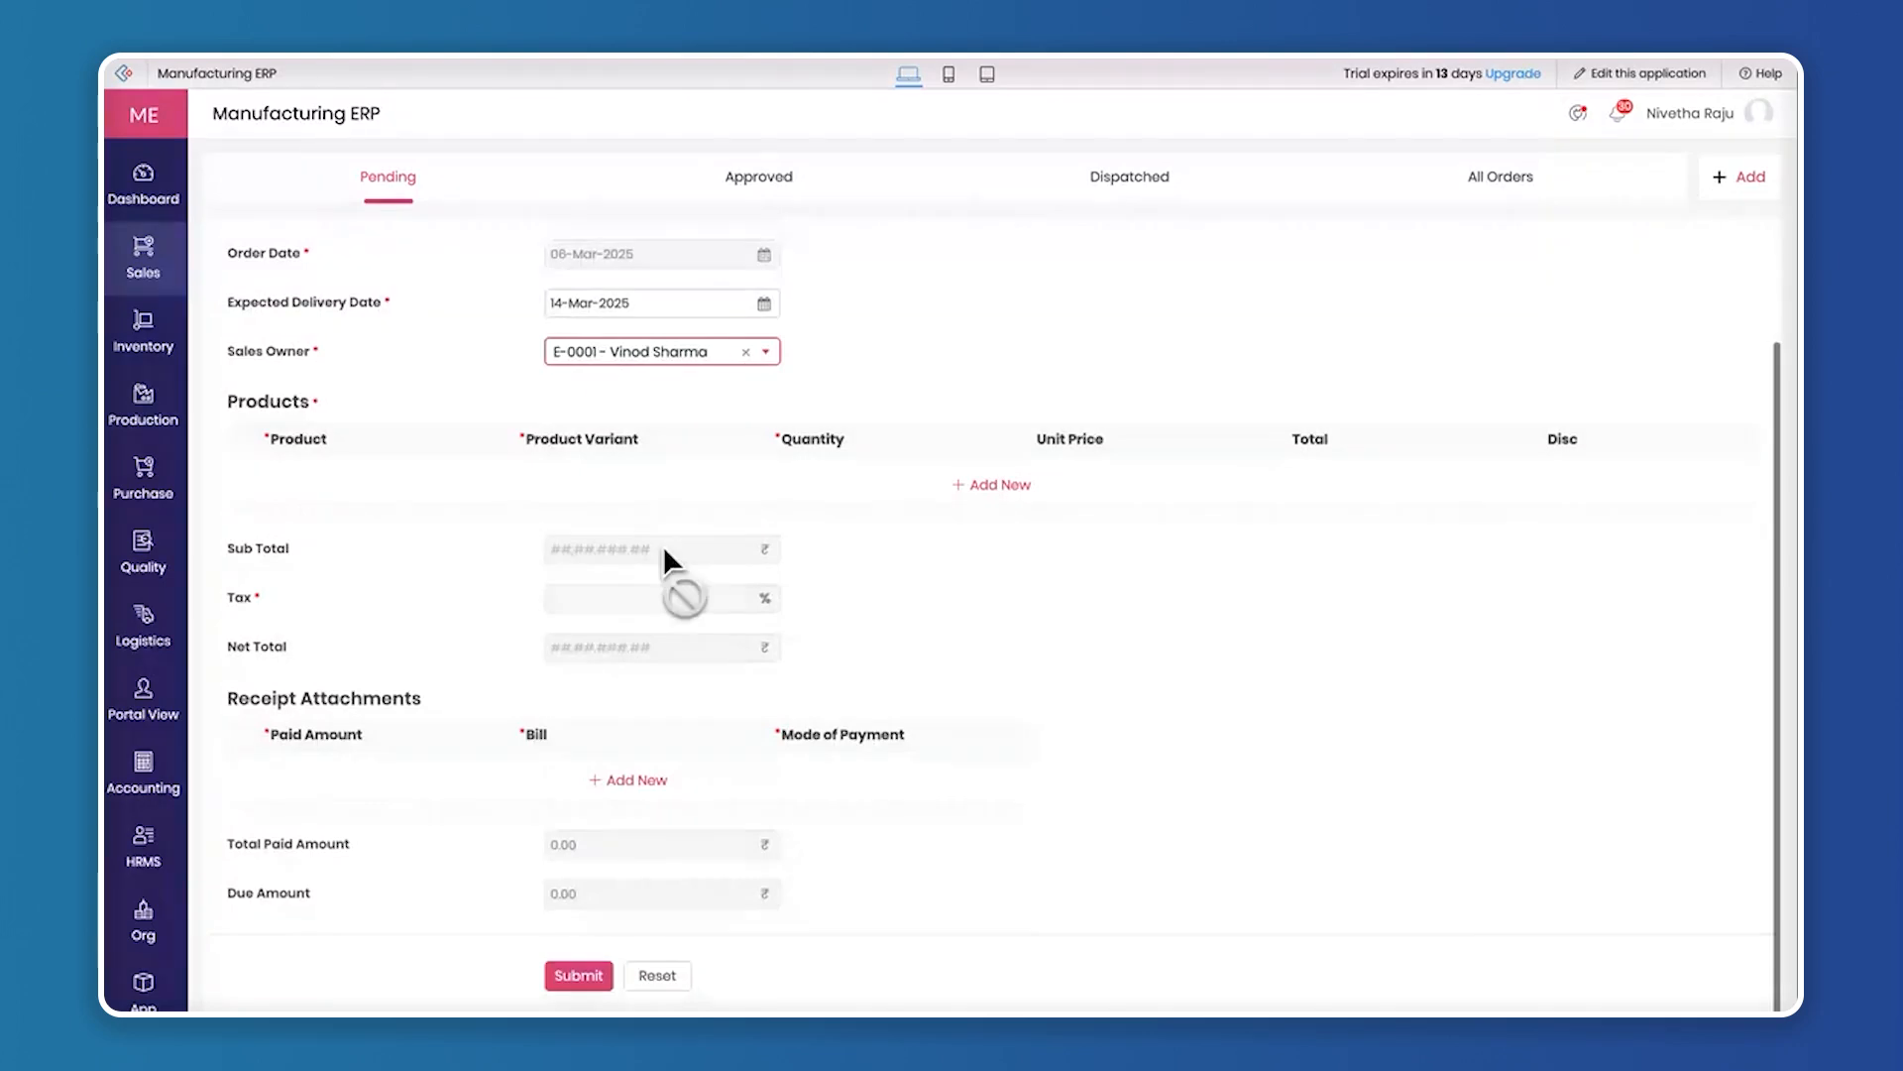
left_click(982, 483)
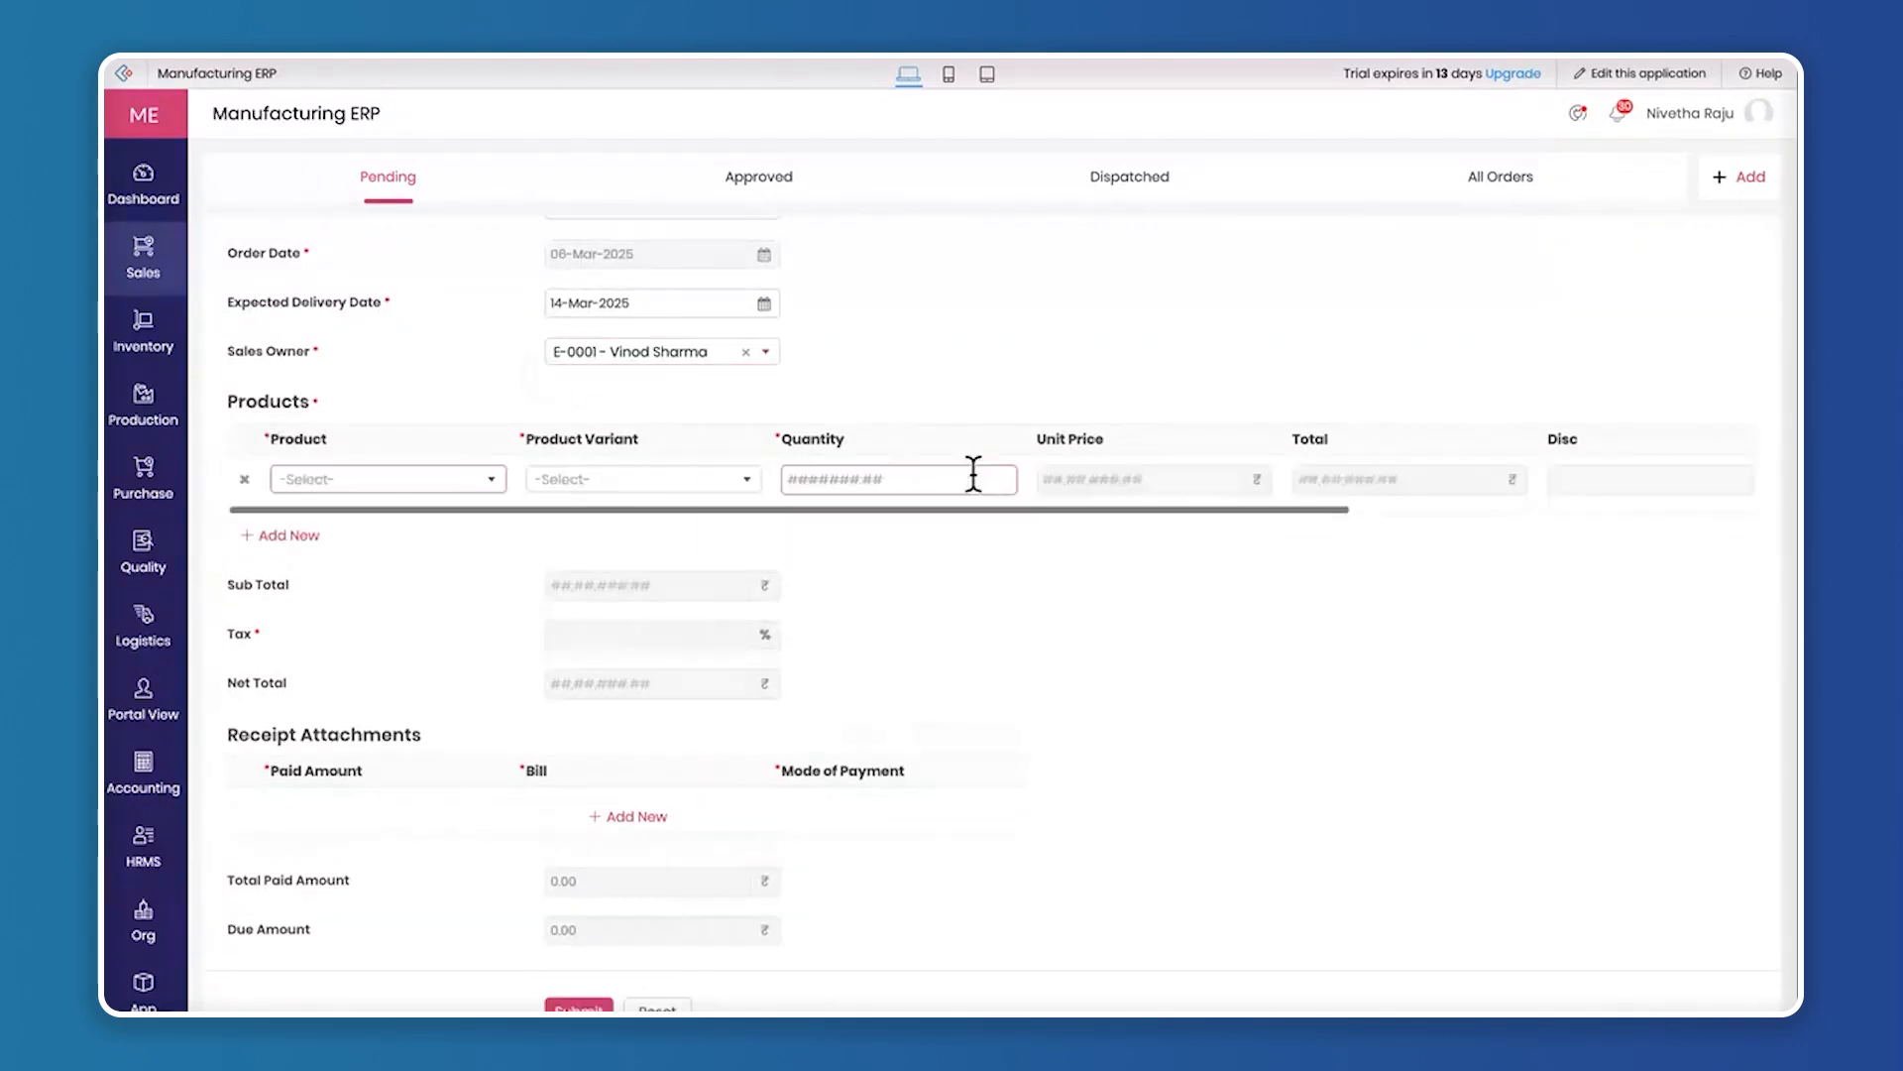
left_click(350, 480)
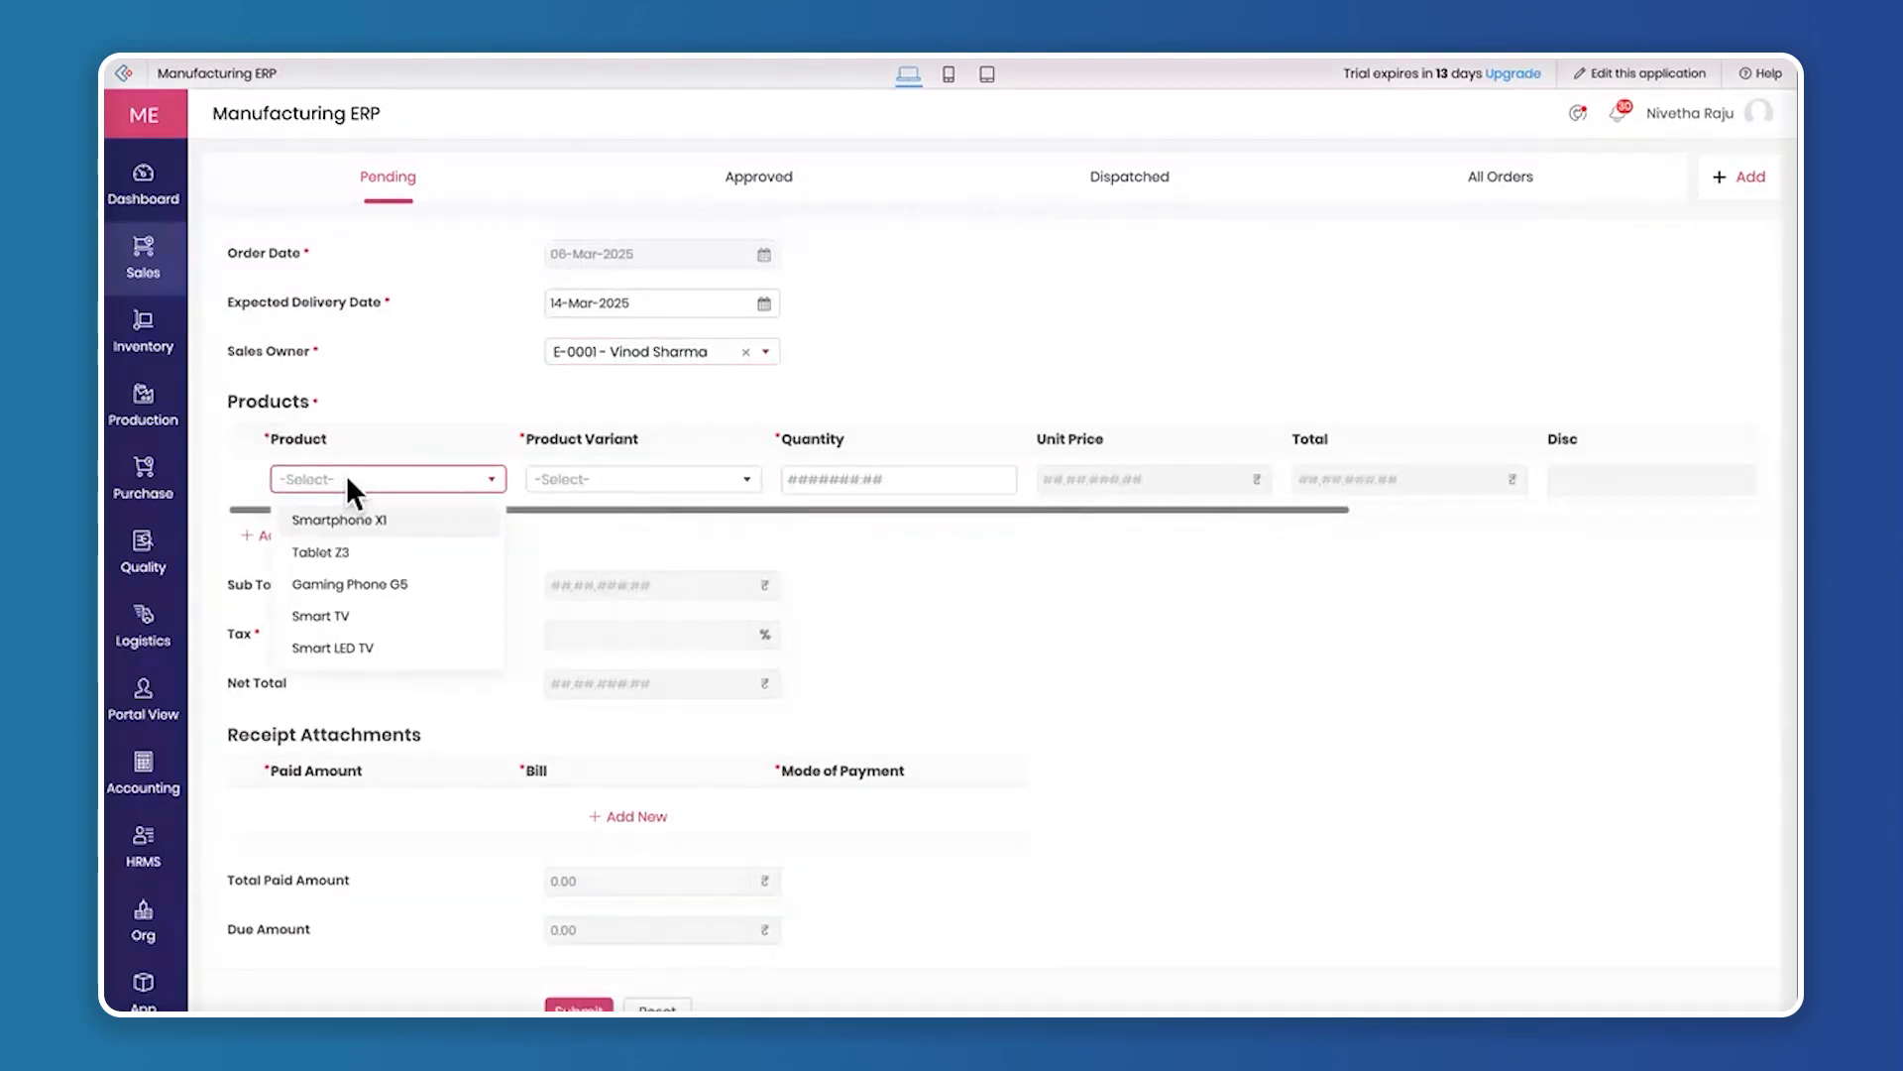
left_click(374, 647)
left_click(664, 479)
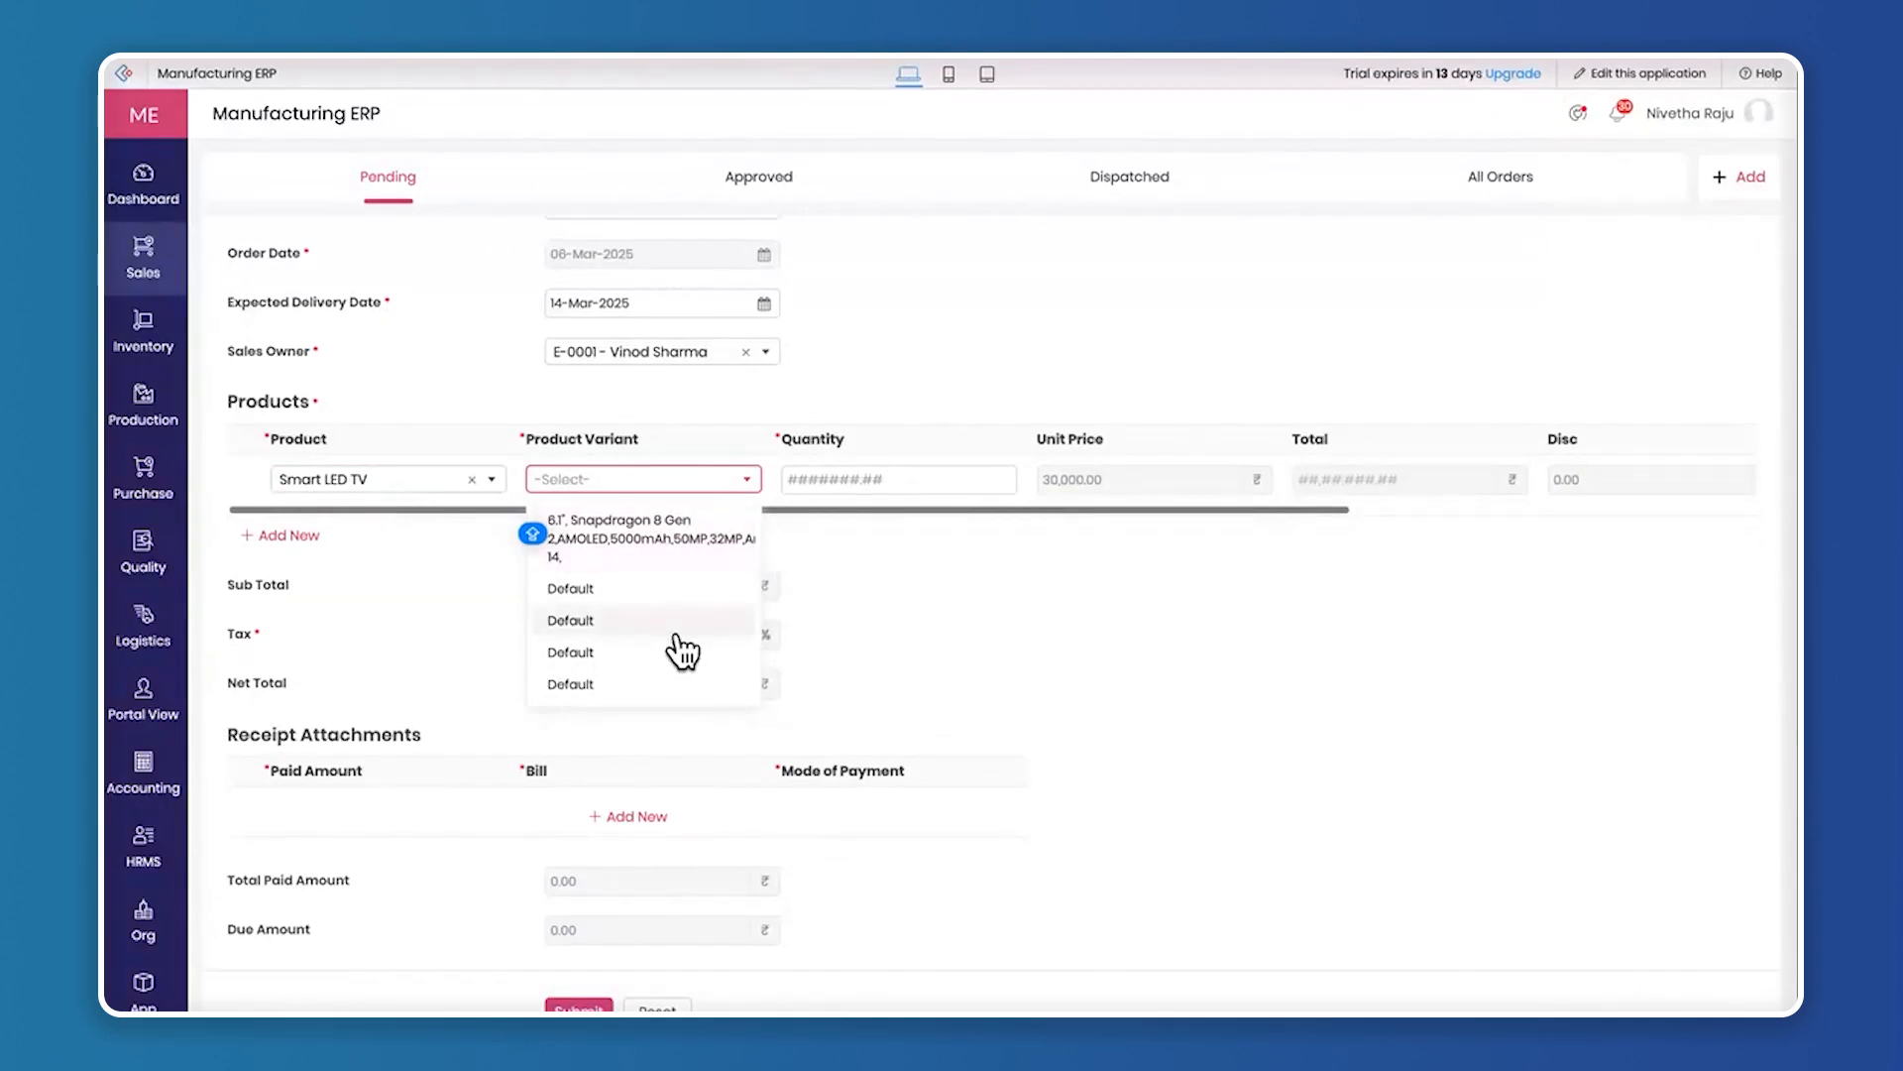
left_click(645, 590)
left_click(888, 479)
type("1")
scroll(1102, 486, "right", 3)
scroll(1103, 485, "right", 2)
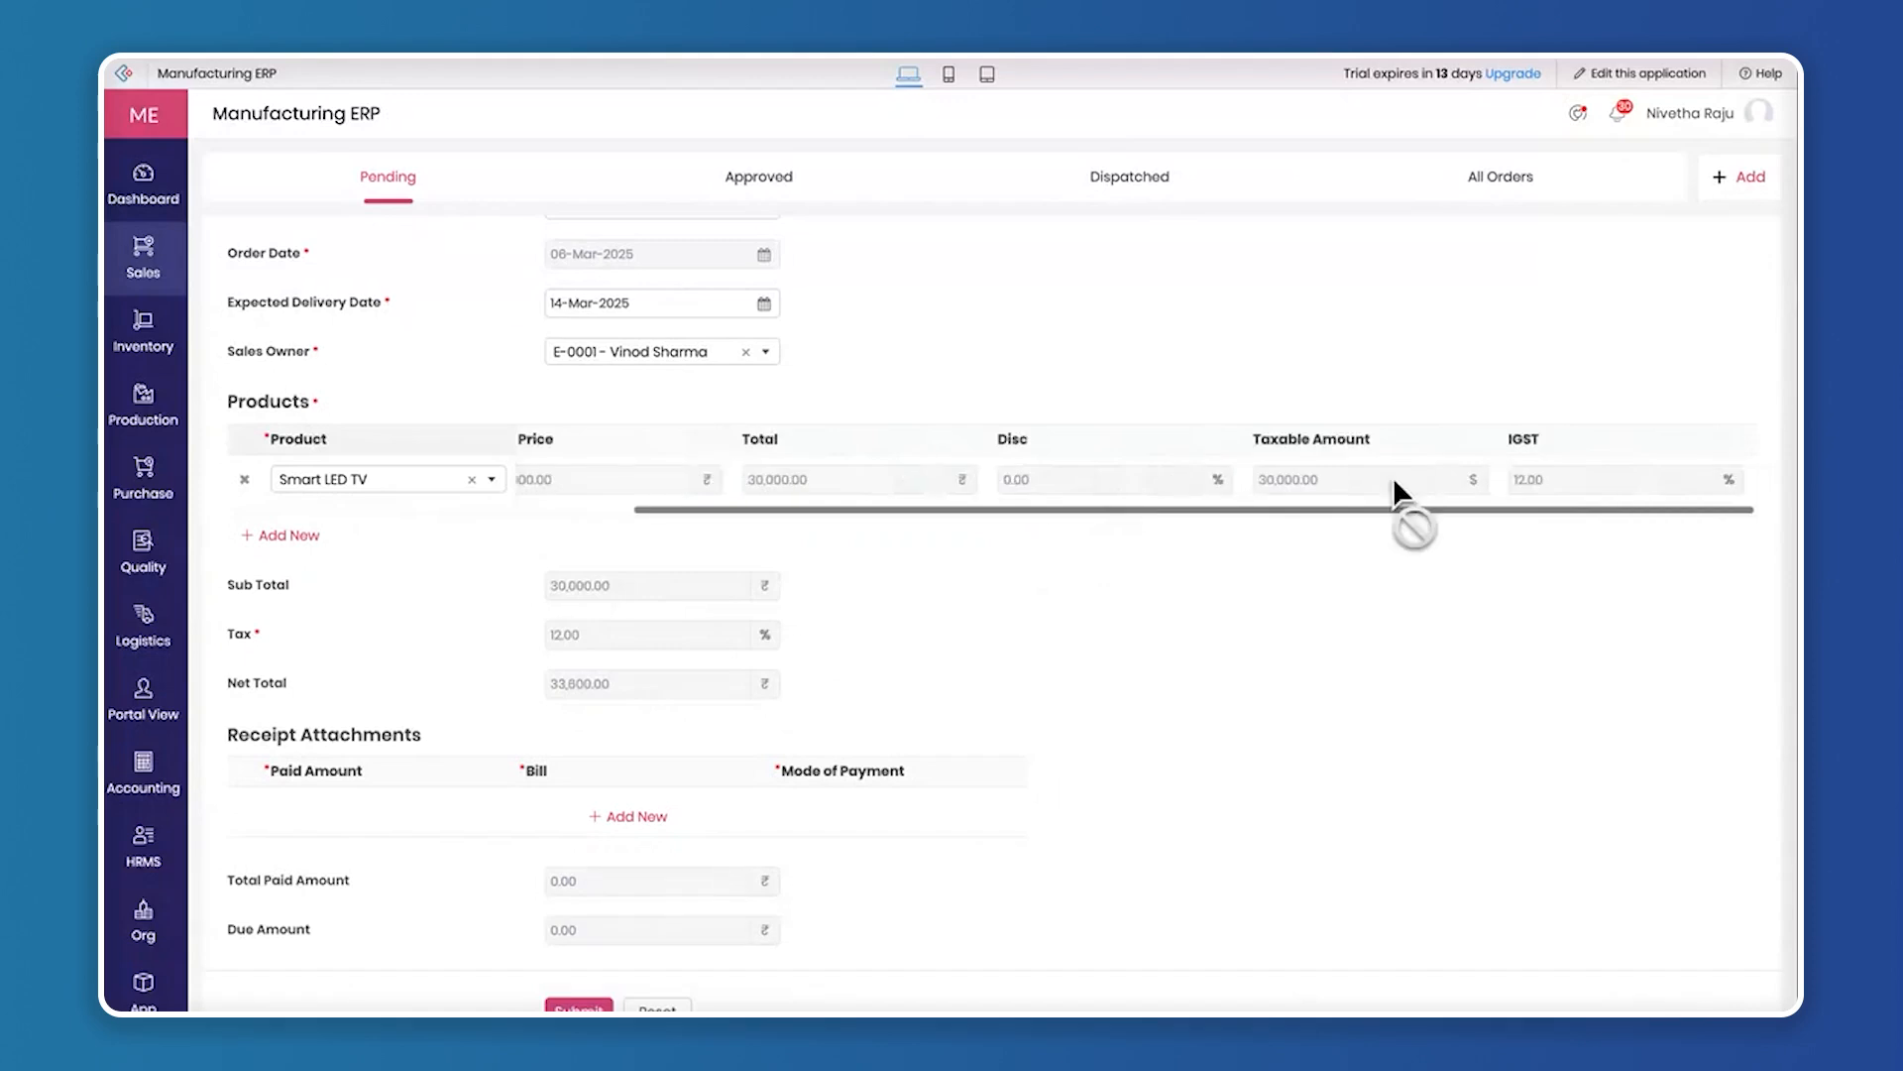
scroll(666, 467, "left", 5)
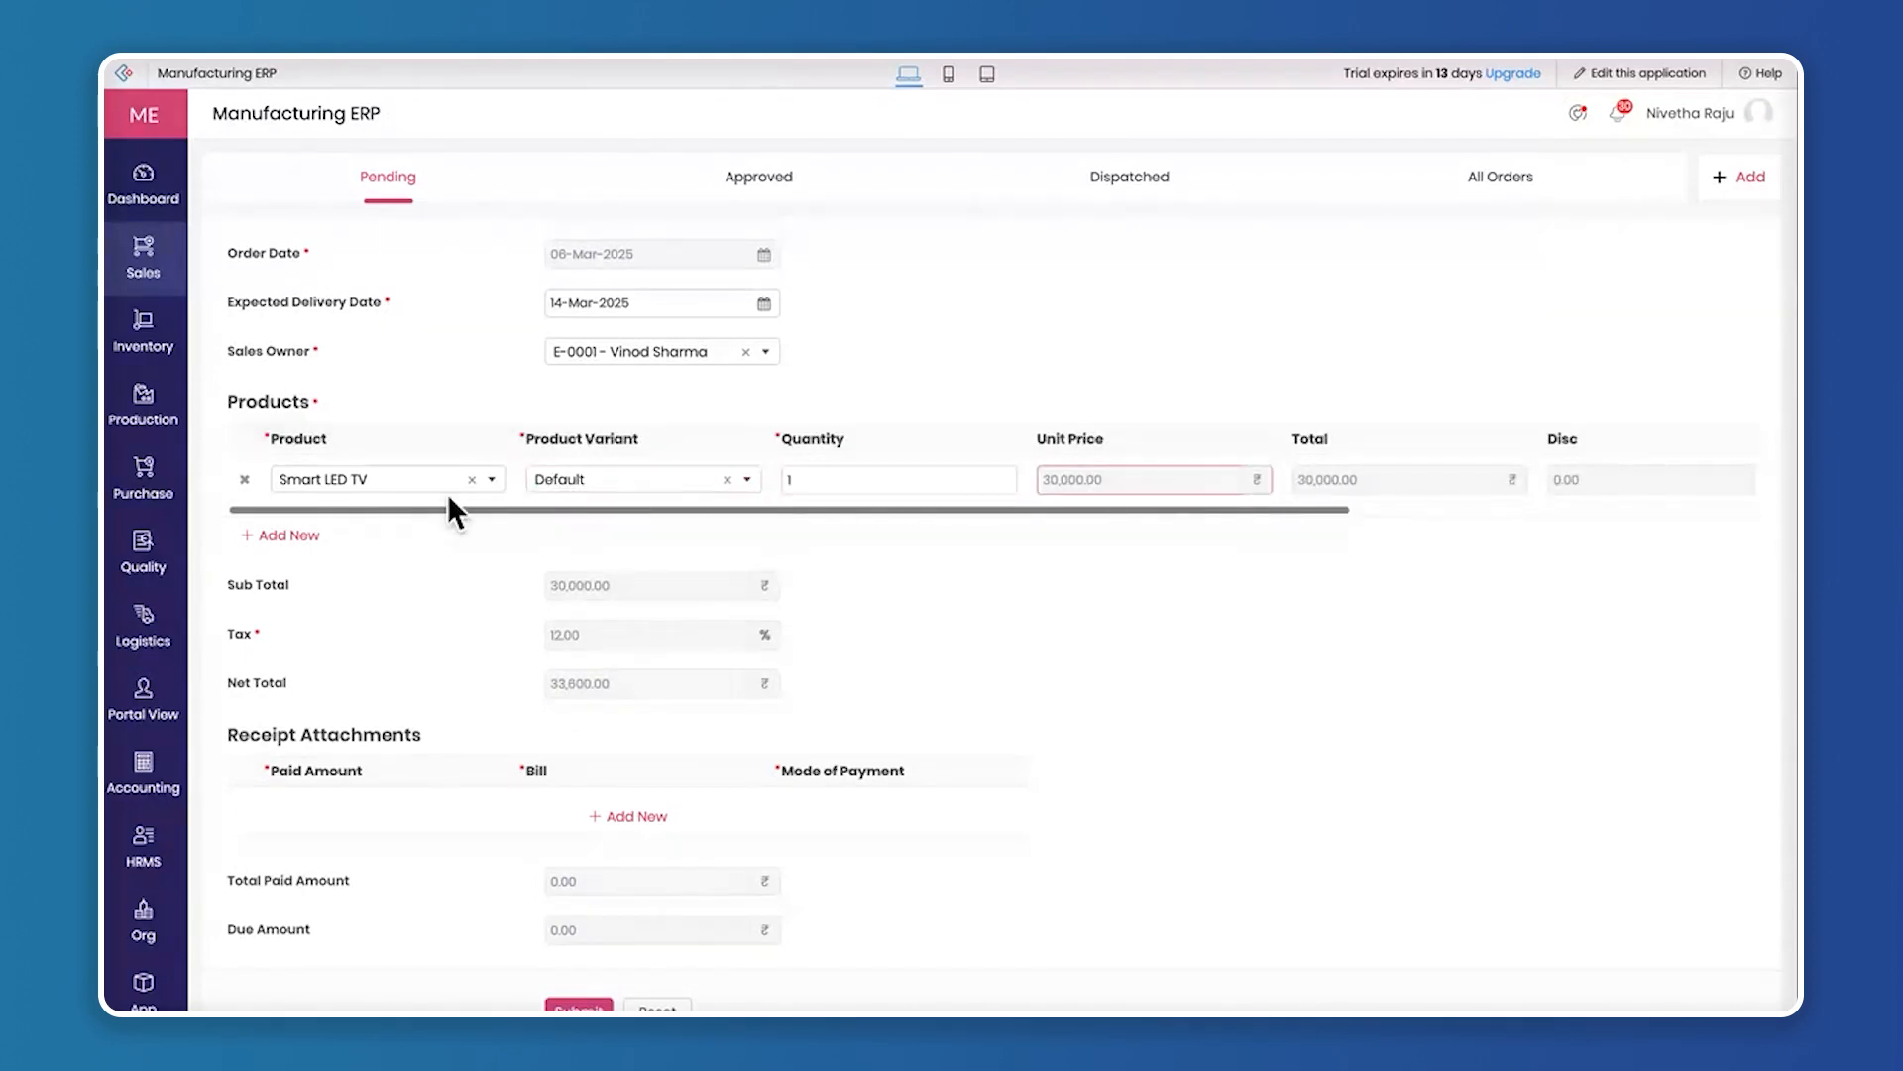
scroll(918, 474, "right", 2)
scroll(1021, 473, "right", 3)
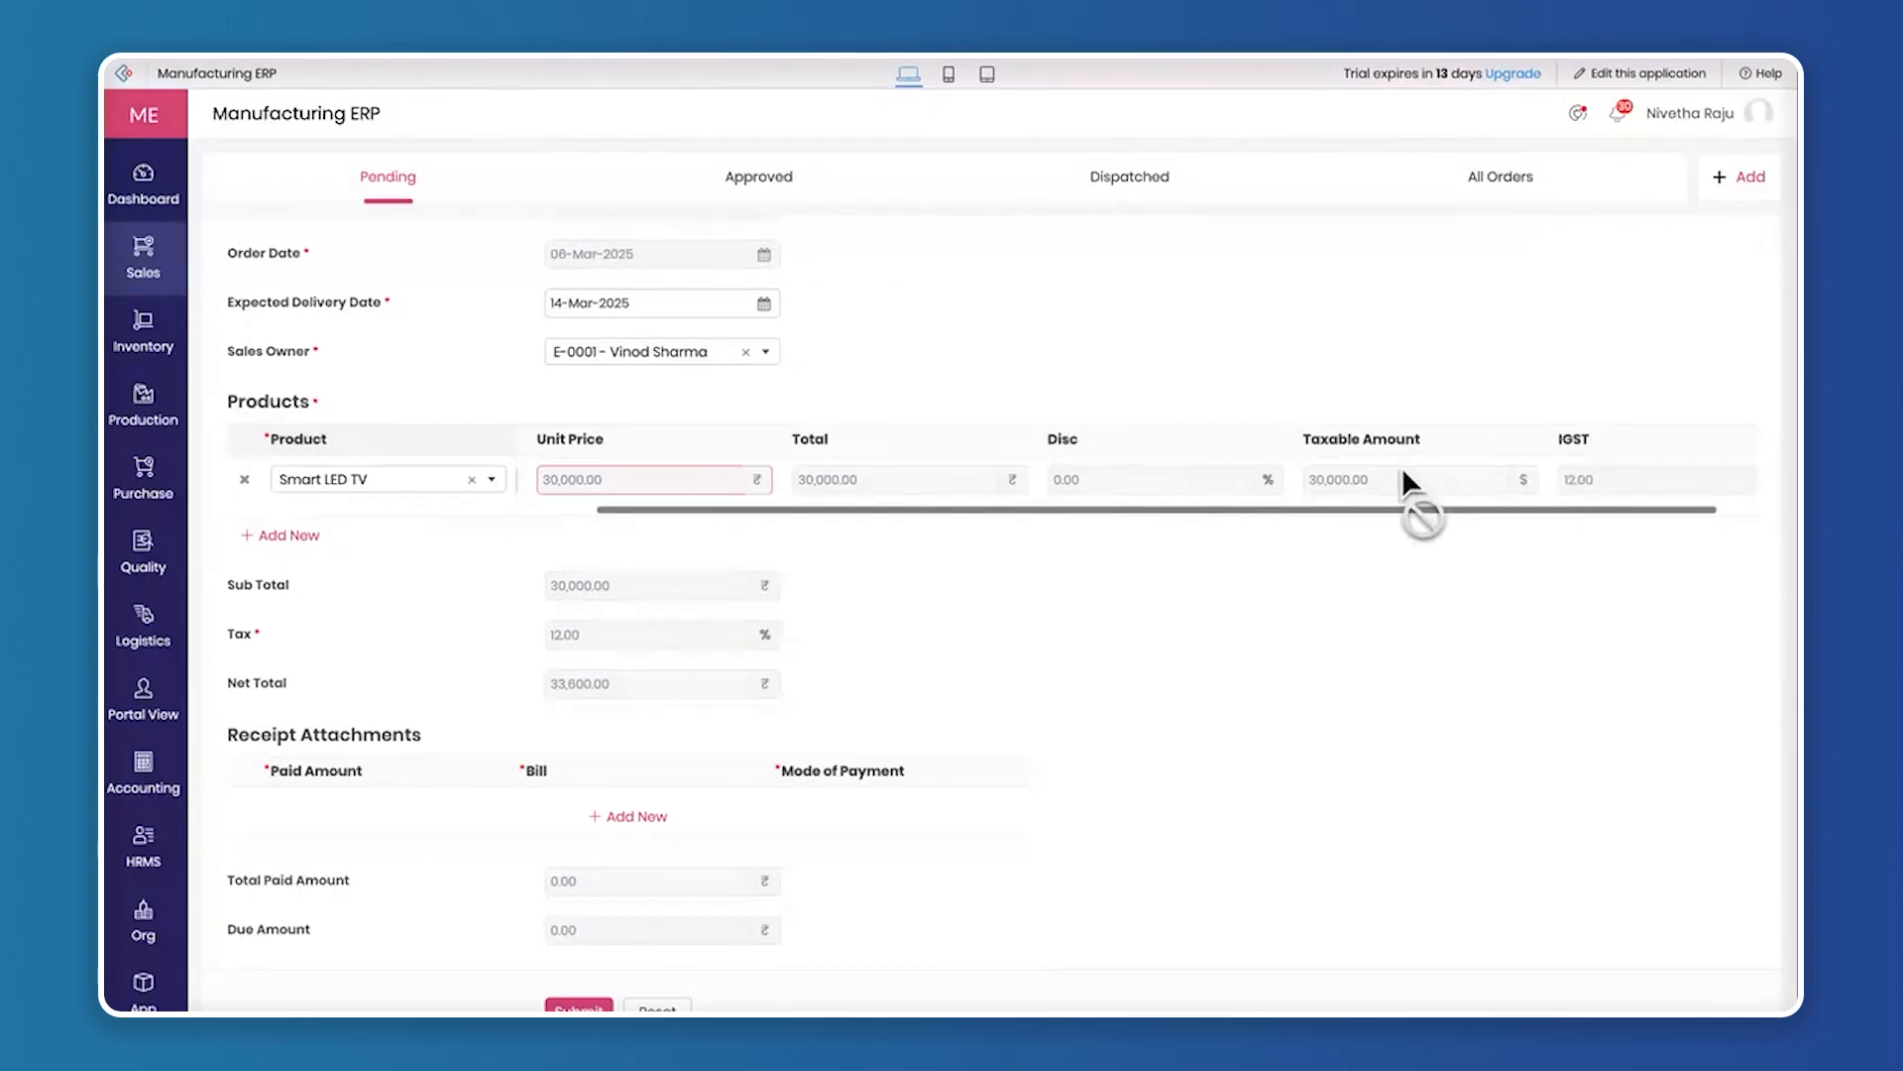
scroll(1403, 475, "left", 3)
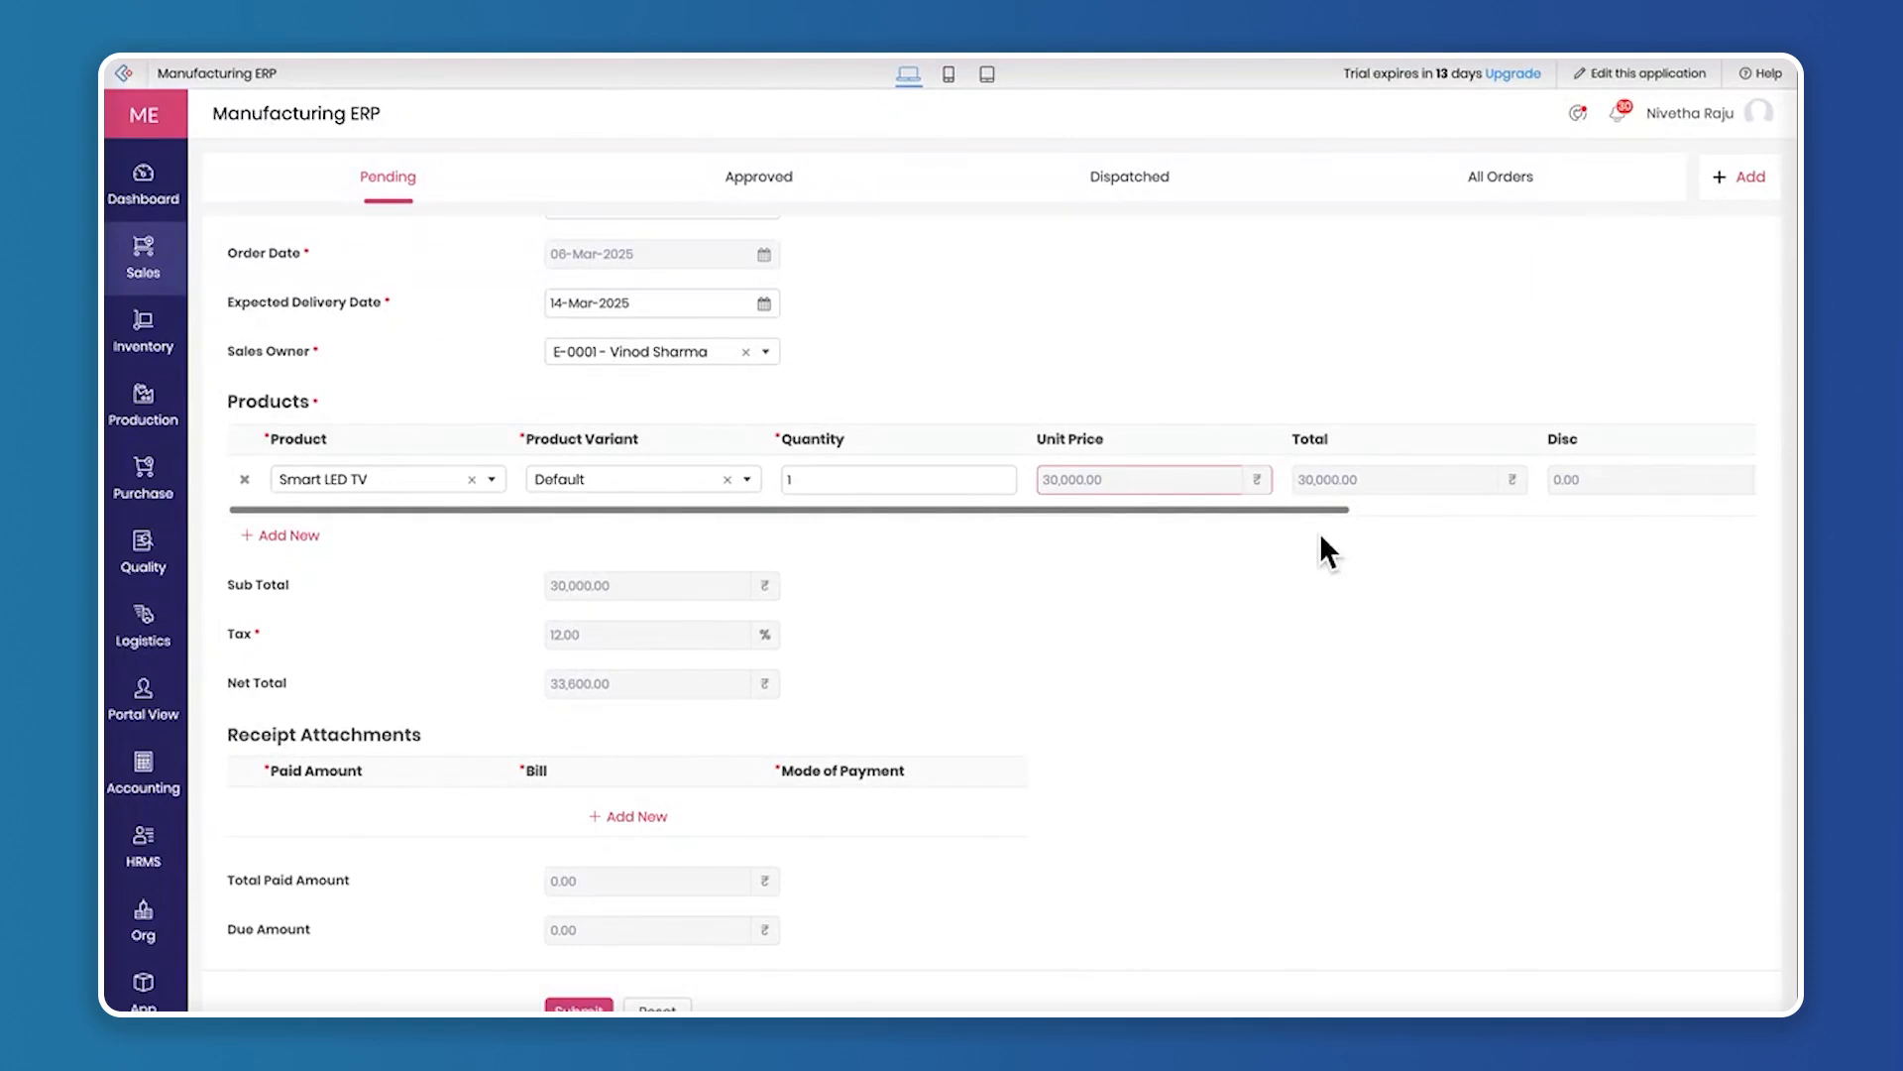
Add a receipt with a paid amount of 10,000 and attach manufacturers-invoice-template.webp from Downloads as the bill
scroll(471, 639, "down", 1)
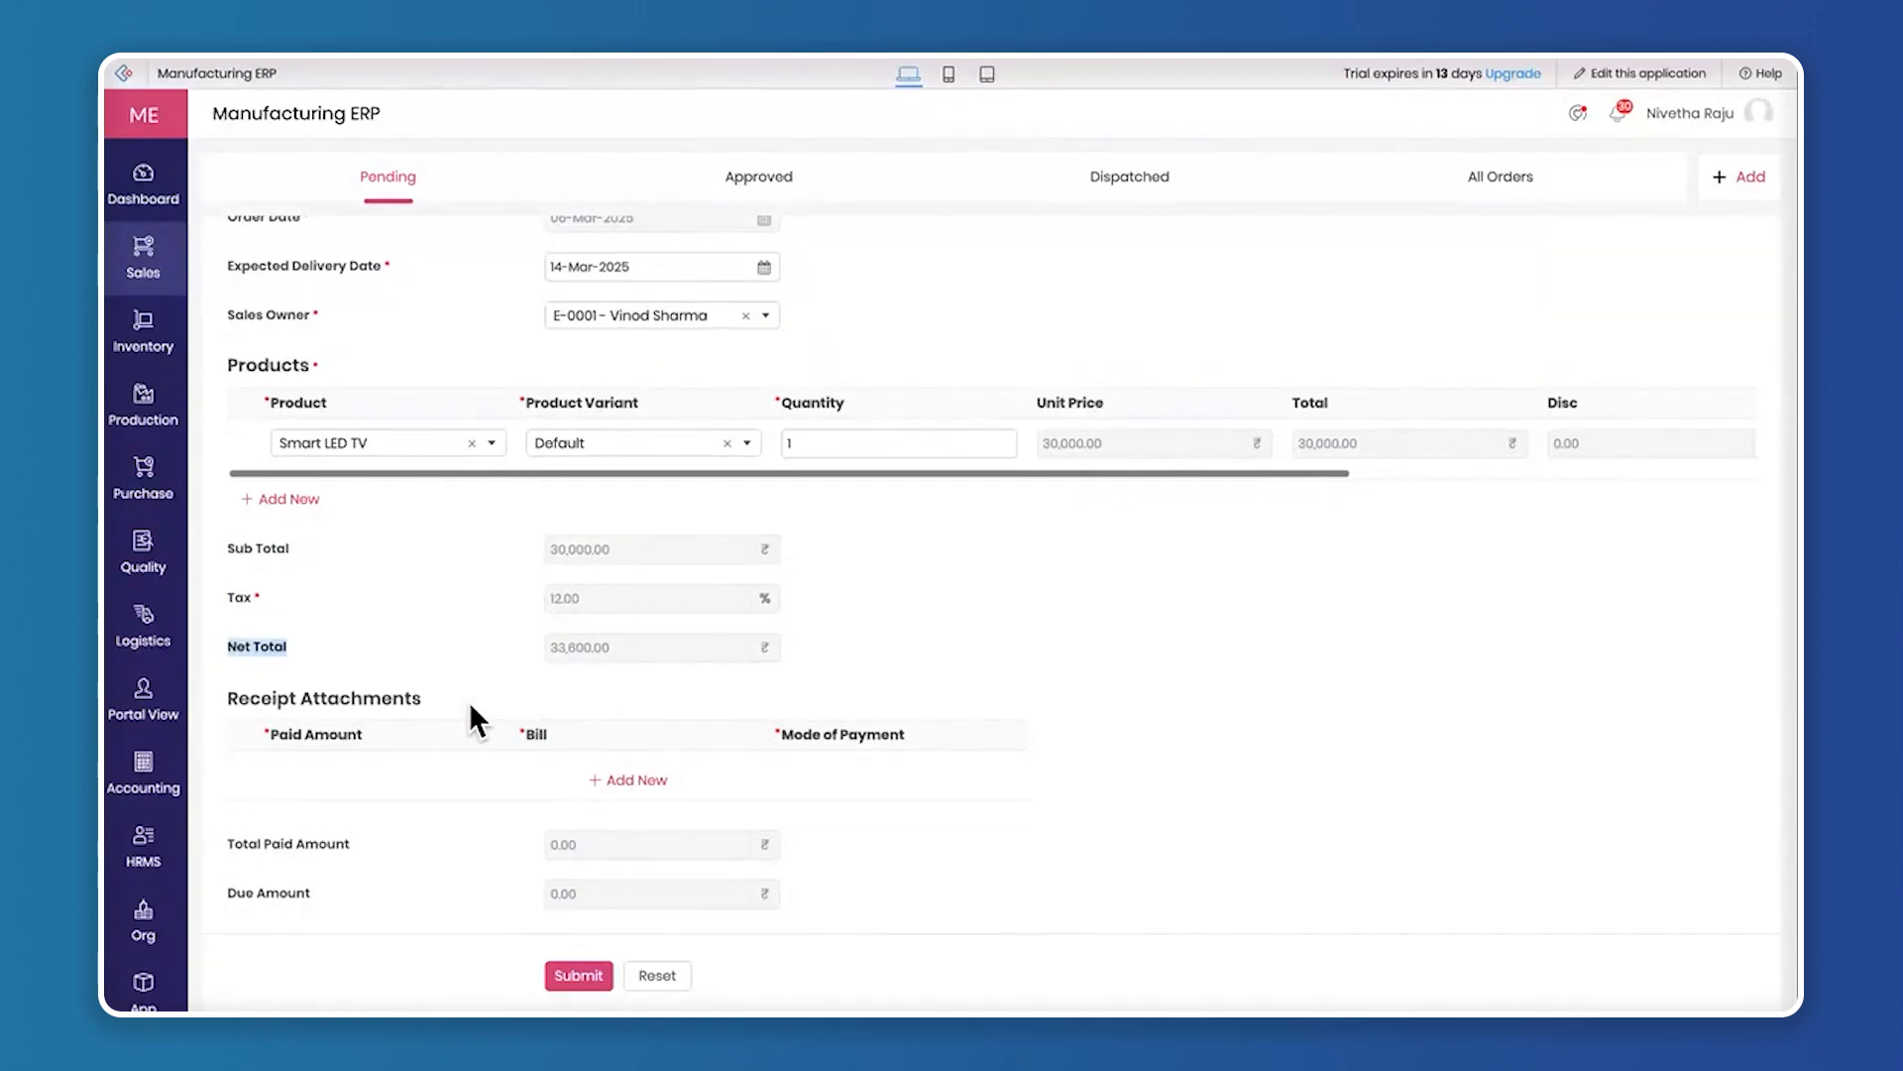
left_click(630, 780)
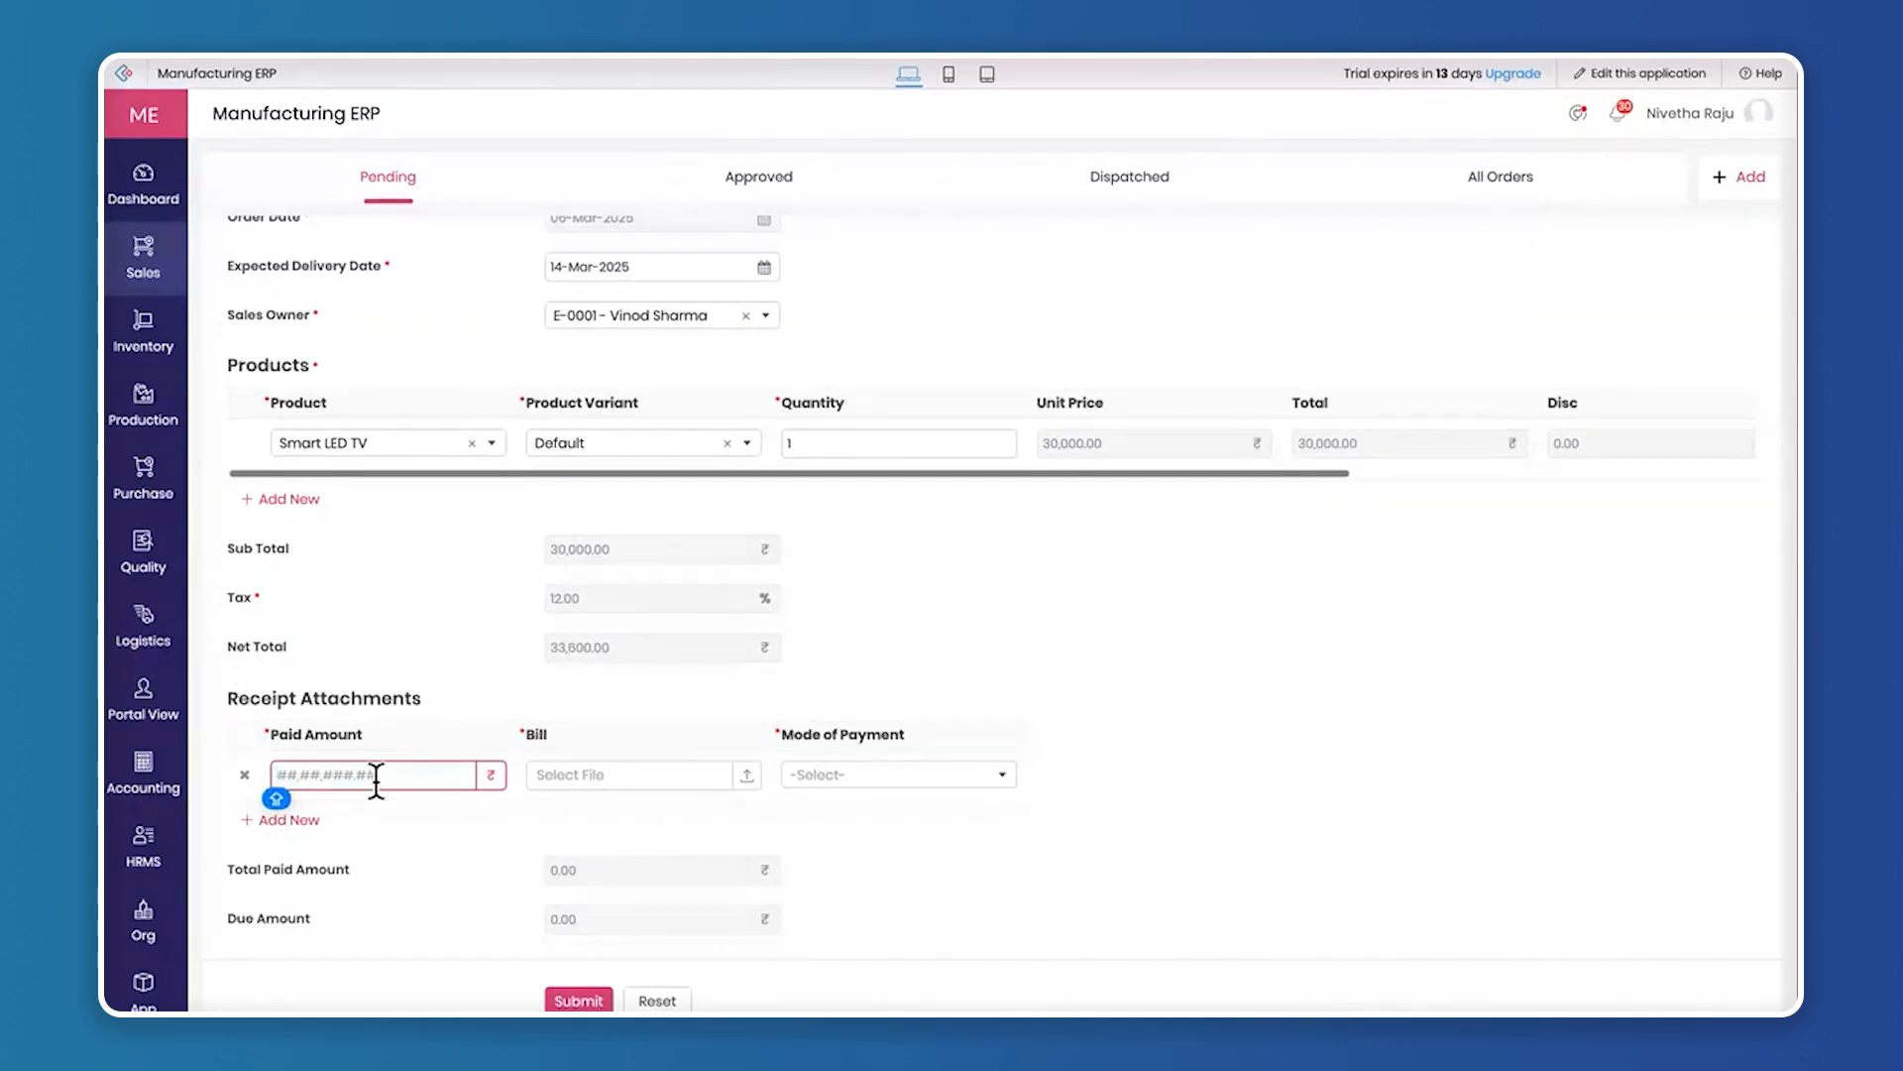
type("100000")
left_click(612, 798)
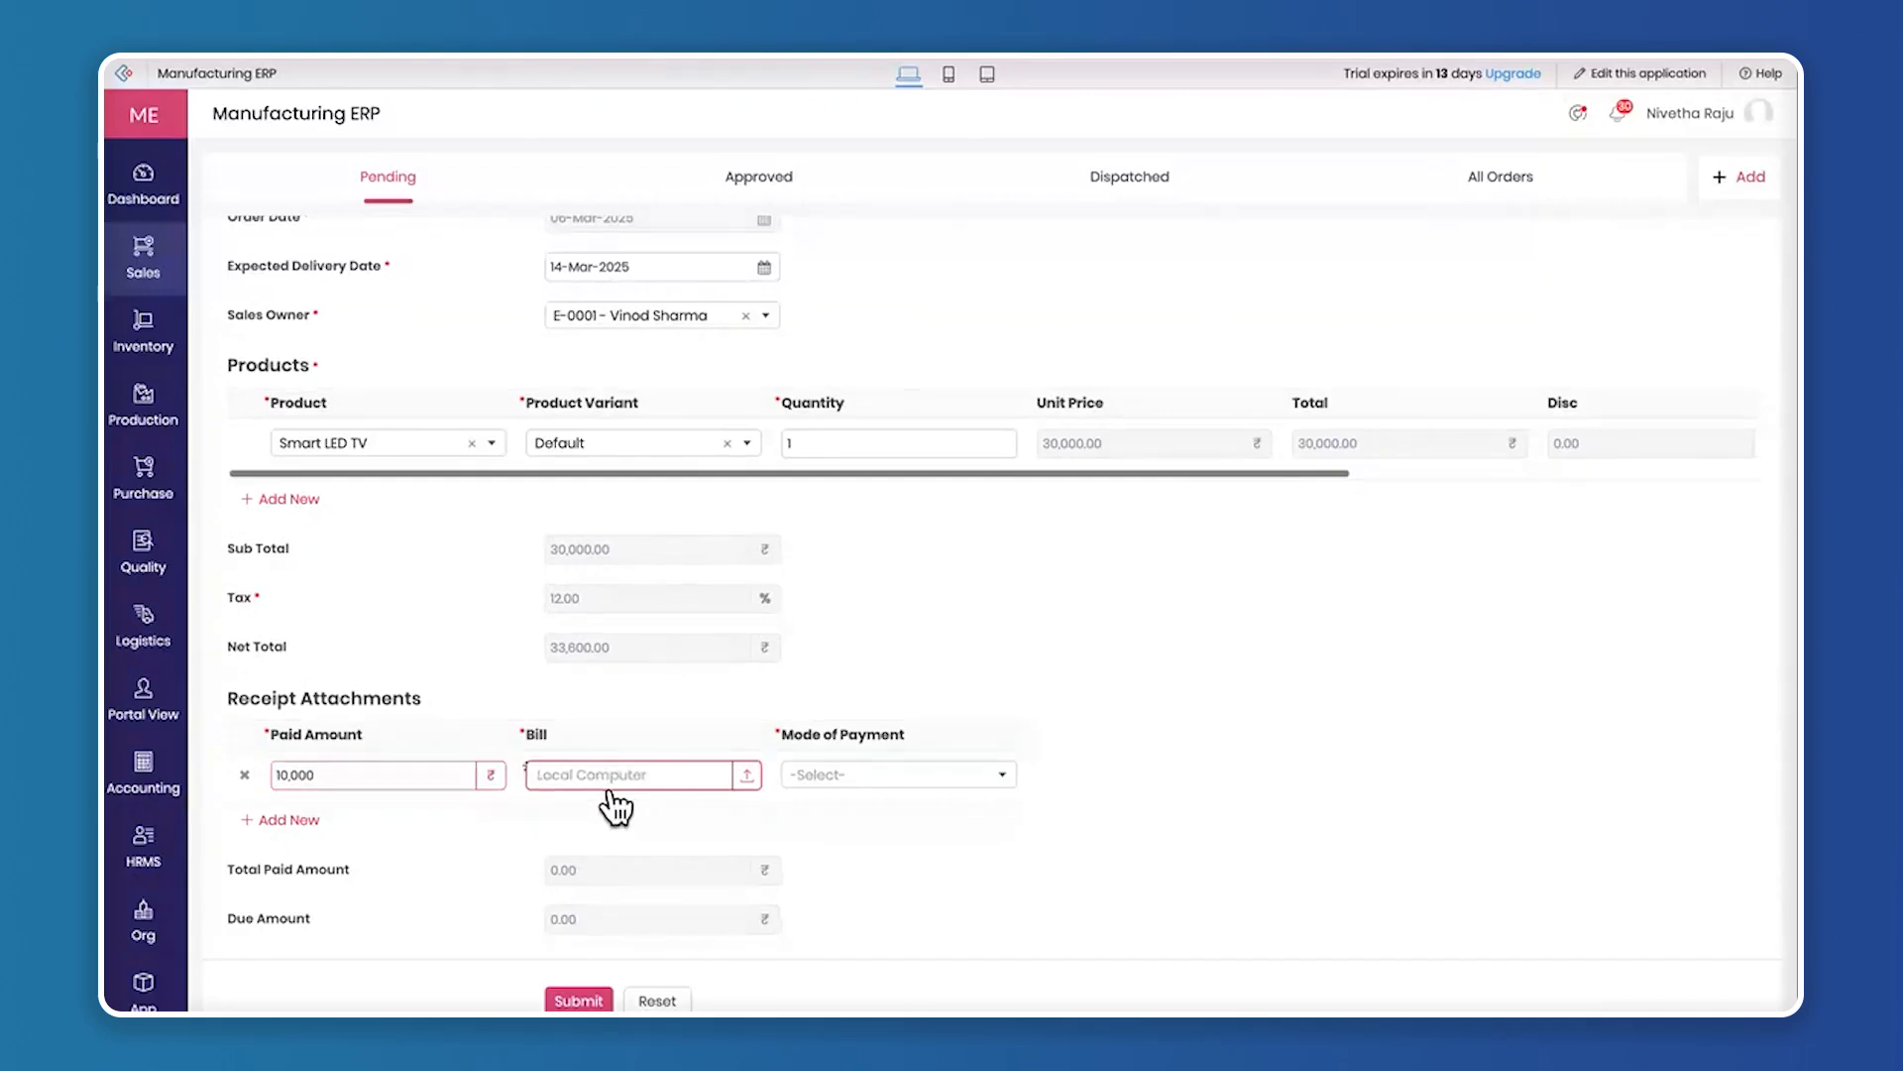
left_click(799, 615)
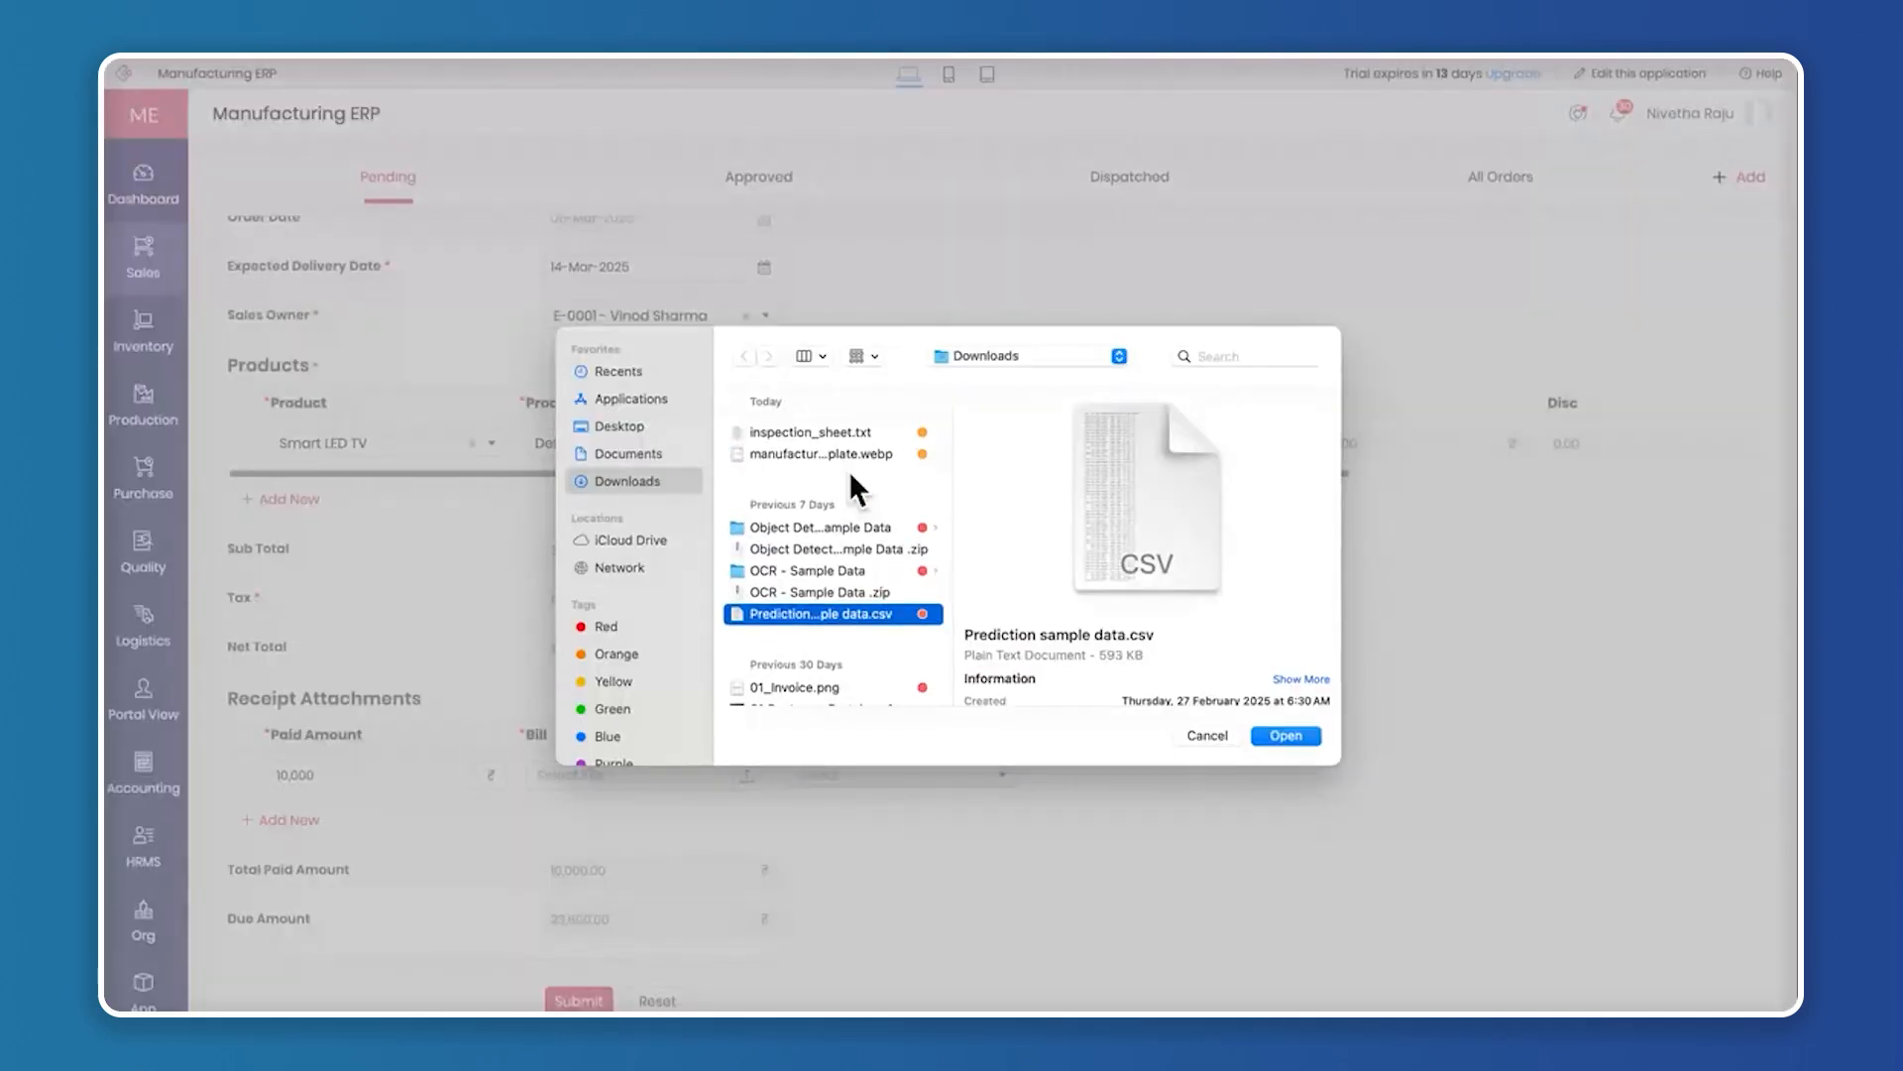
left_click(828, 432)
left_click(823, 455)
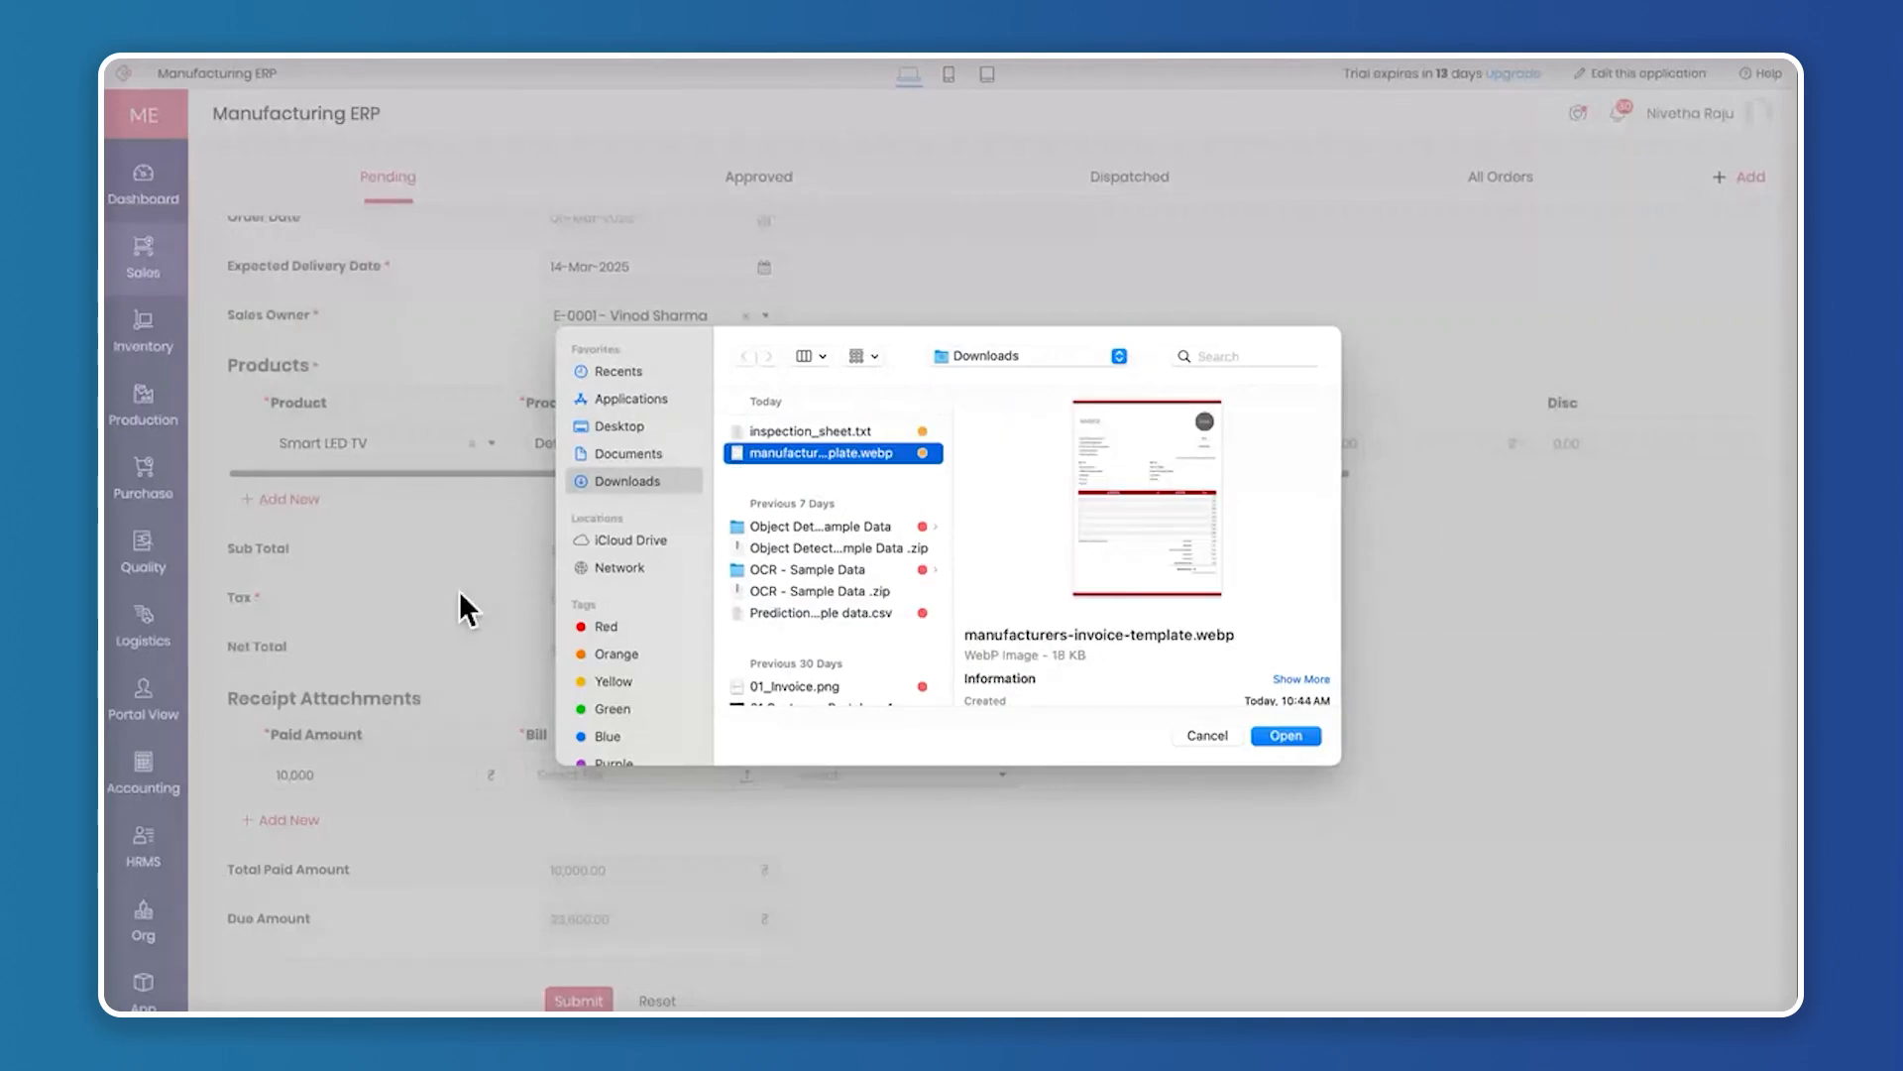
left_click(1284, 735)
Set the receipt's mode of payment to Cash and submit the new order
left_click(872, 773)
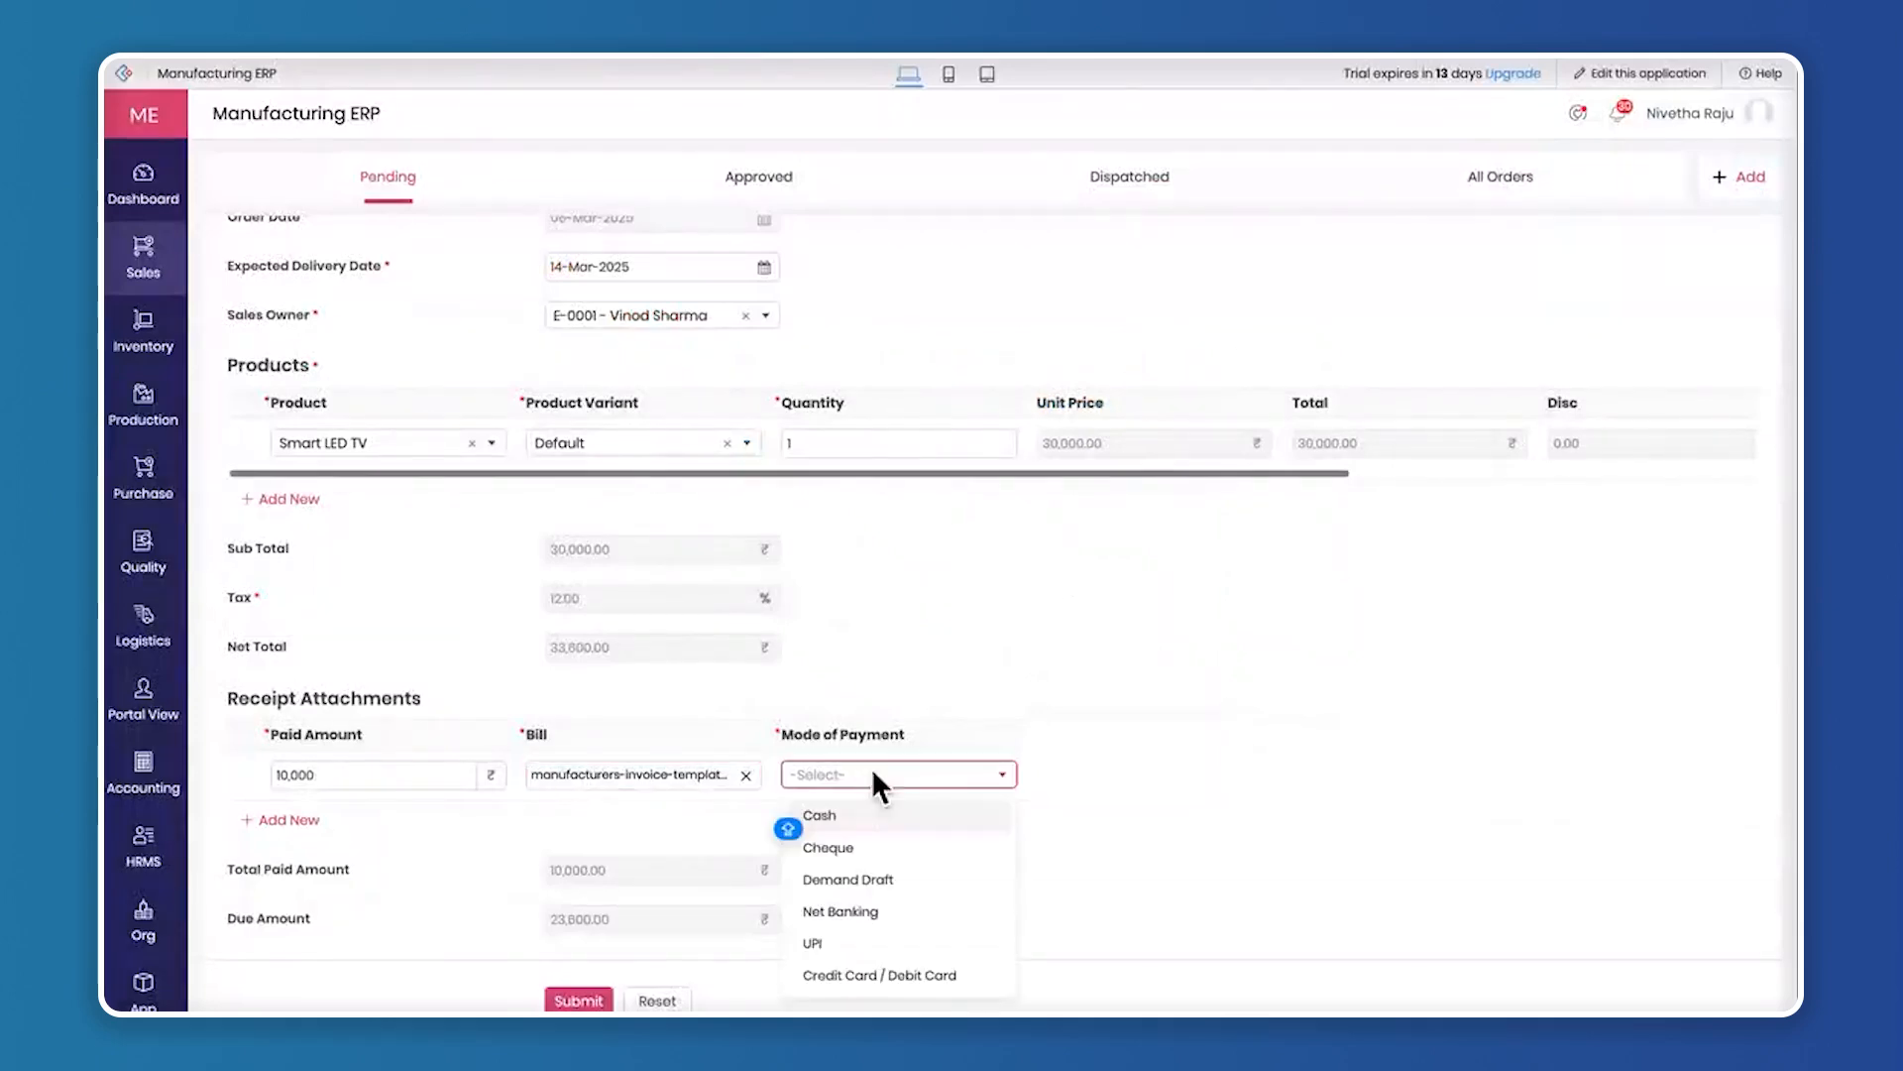
left_click(895, 823)
scroll(595, 972, "down", 1)
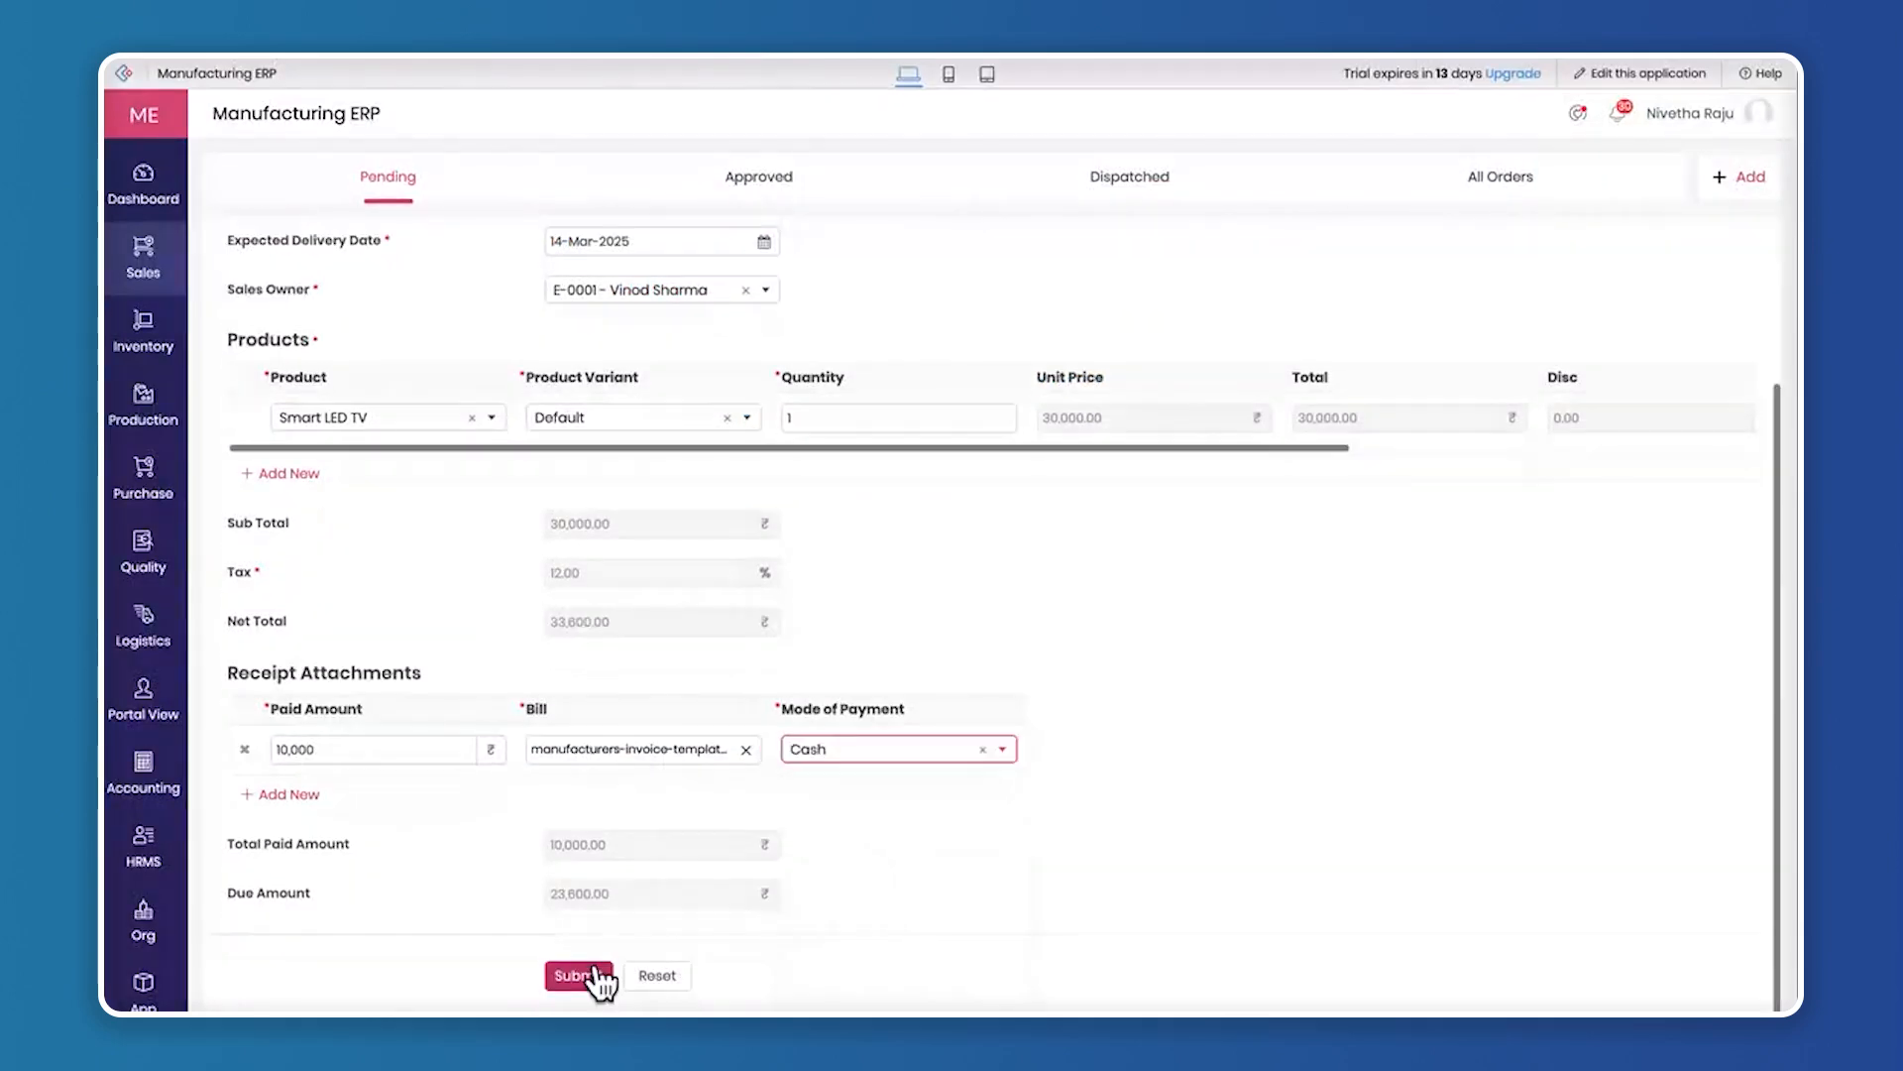
left_click(595, 969)
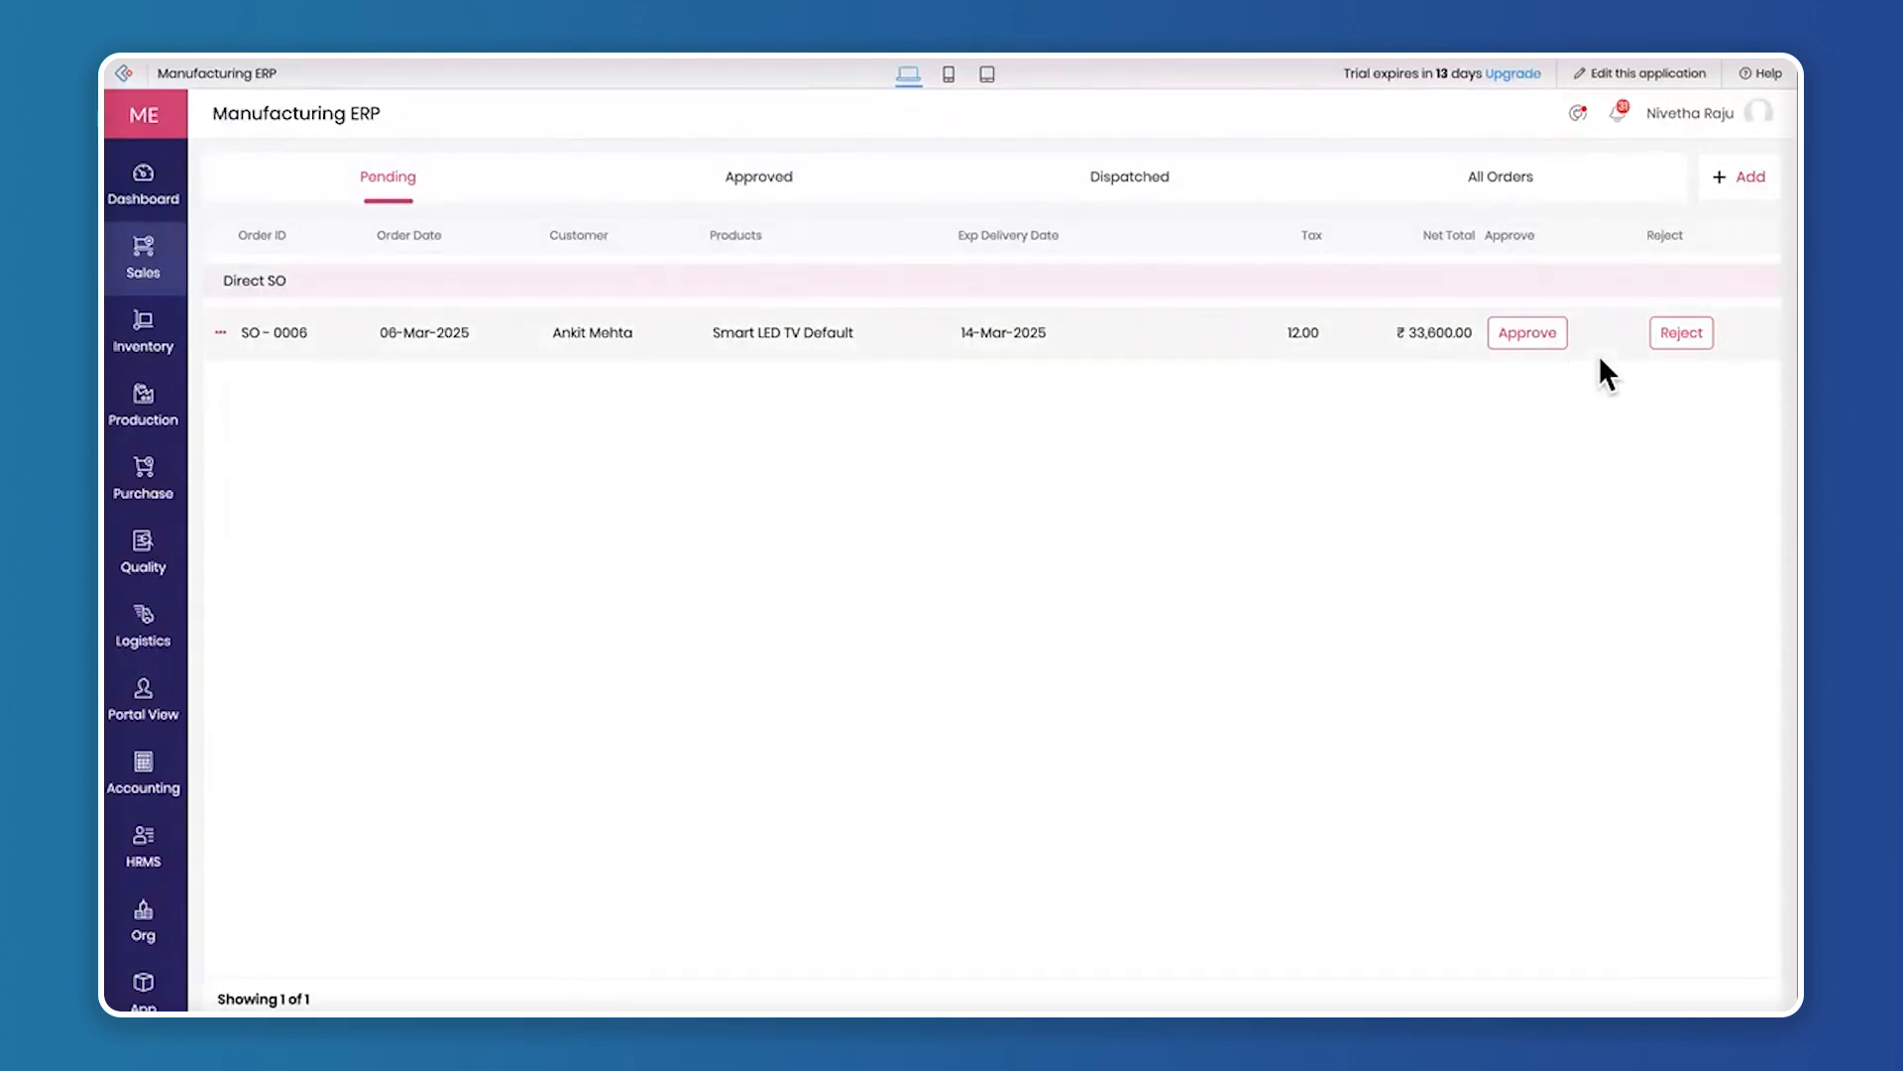
Approve the pending Smart LED TV order and review its details among the approved orders
left_click(1532, 335)
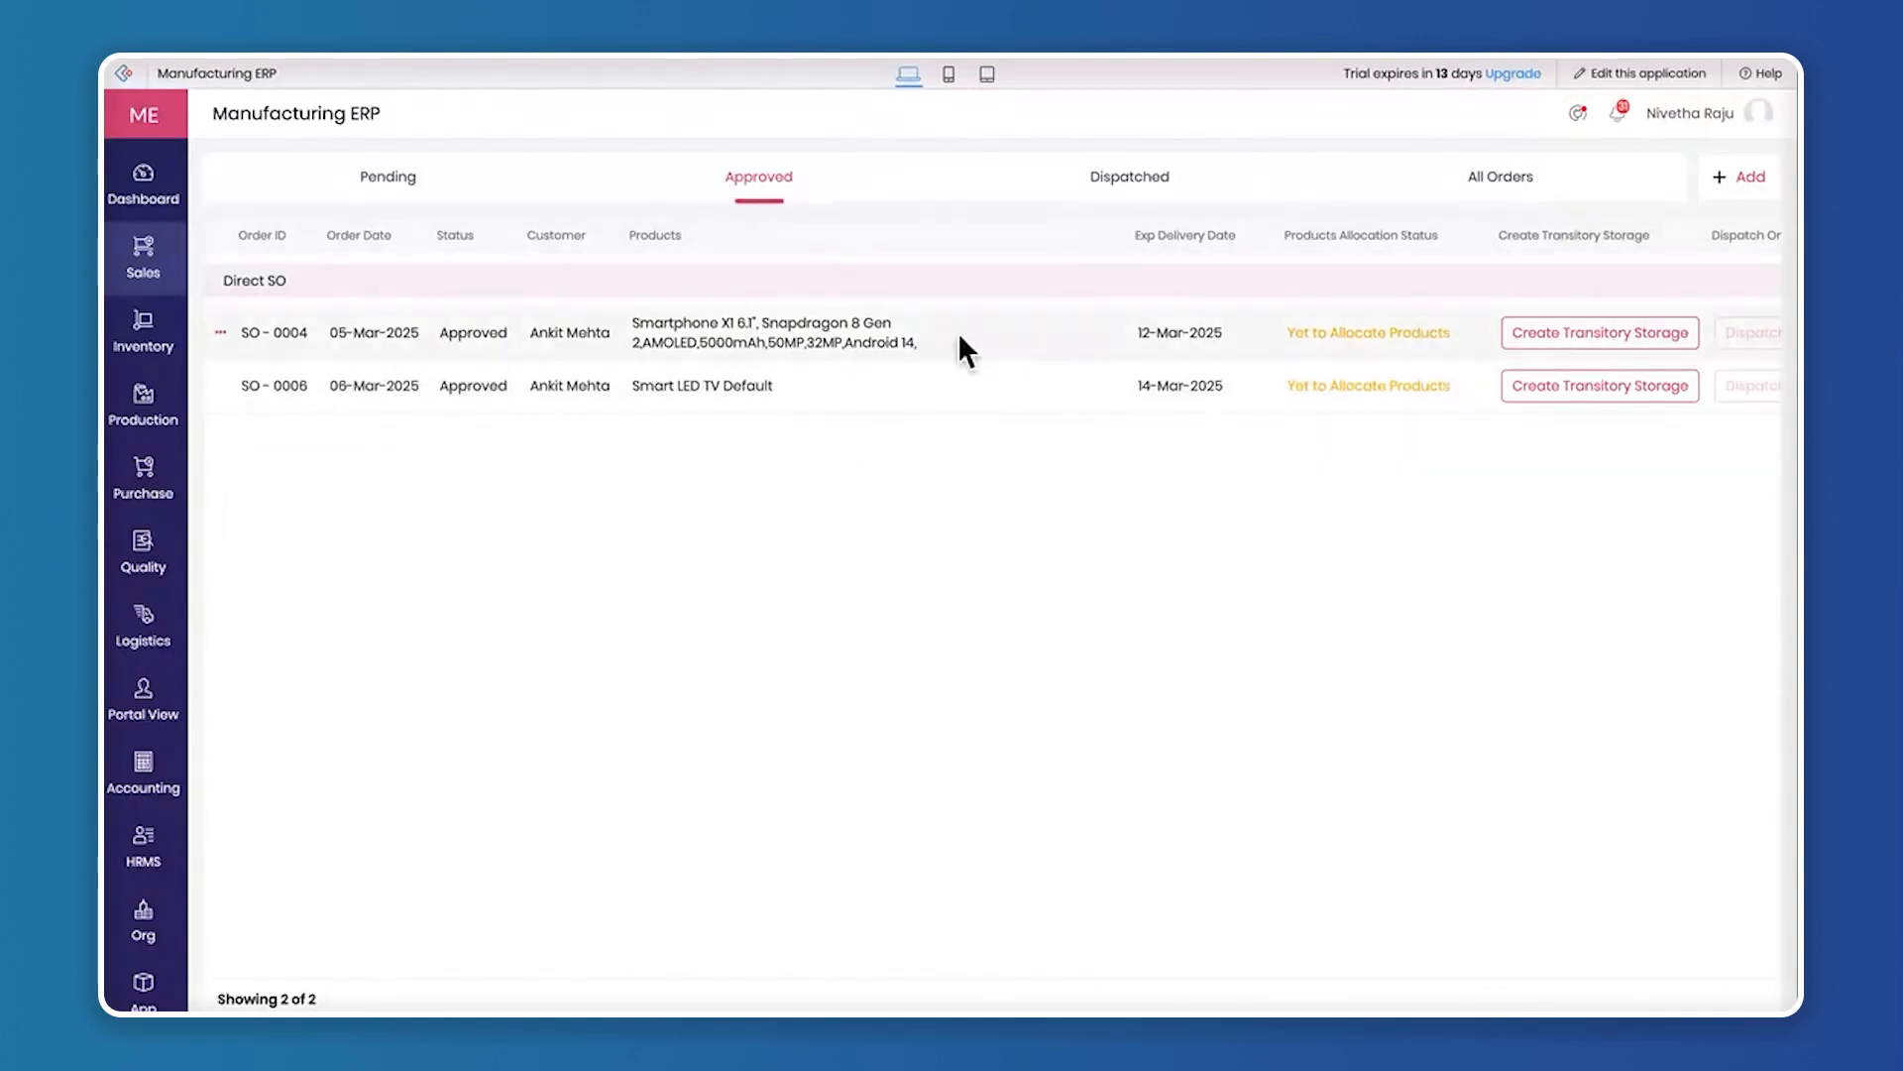
scroll(1009, 360, "right", 2)
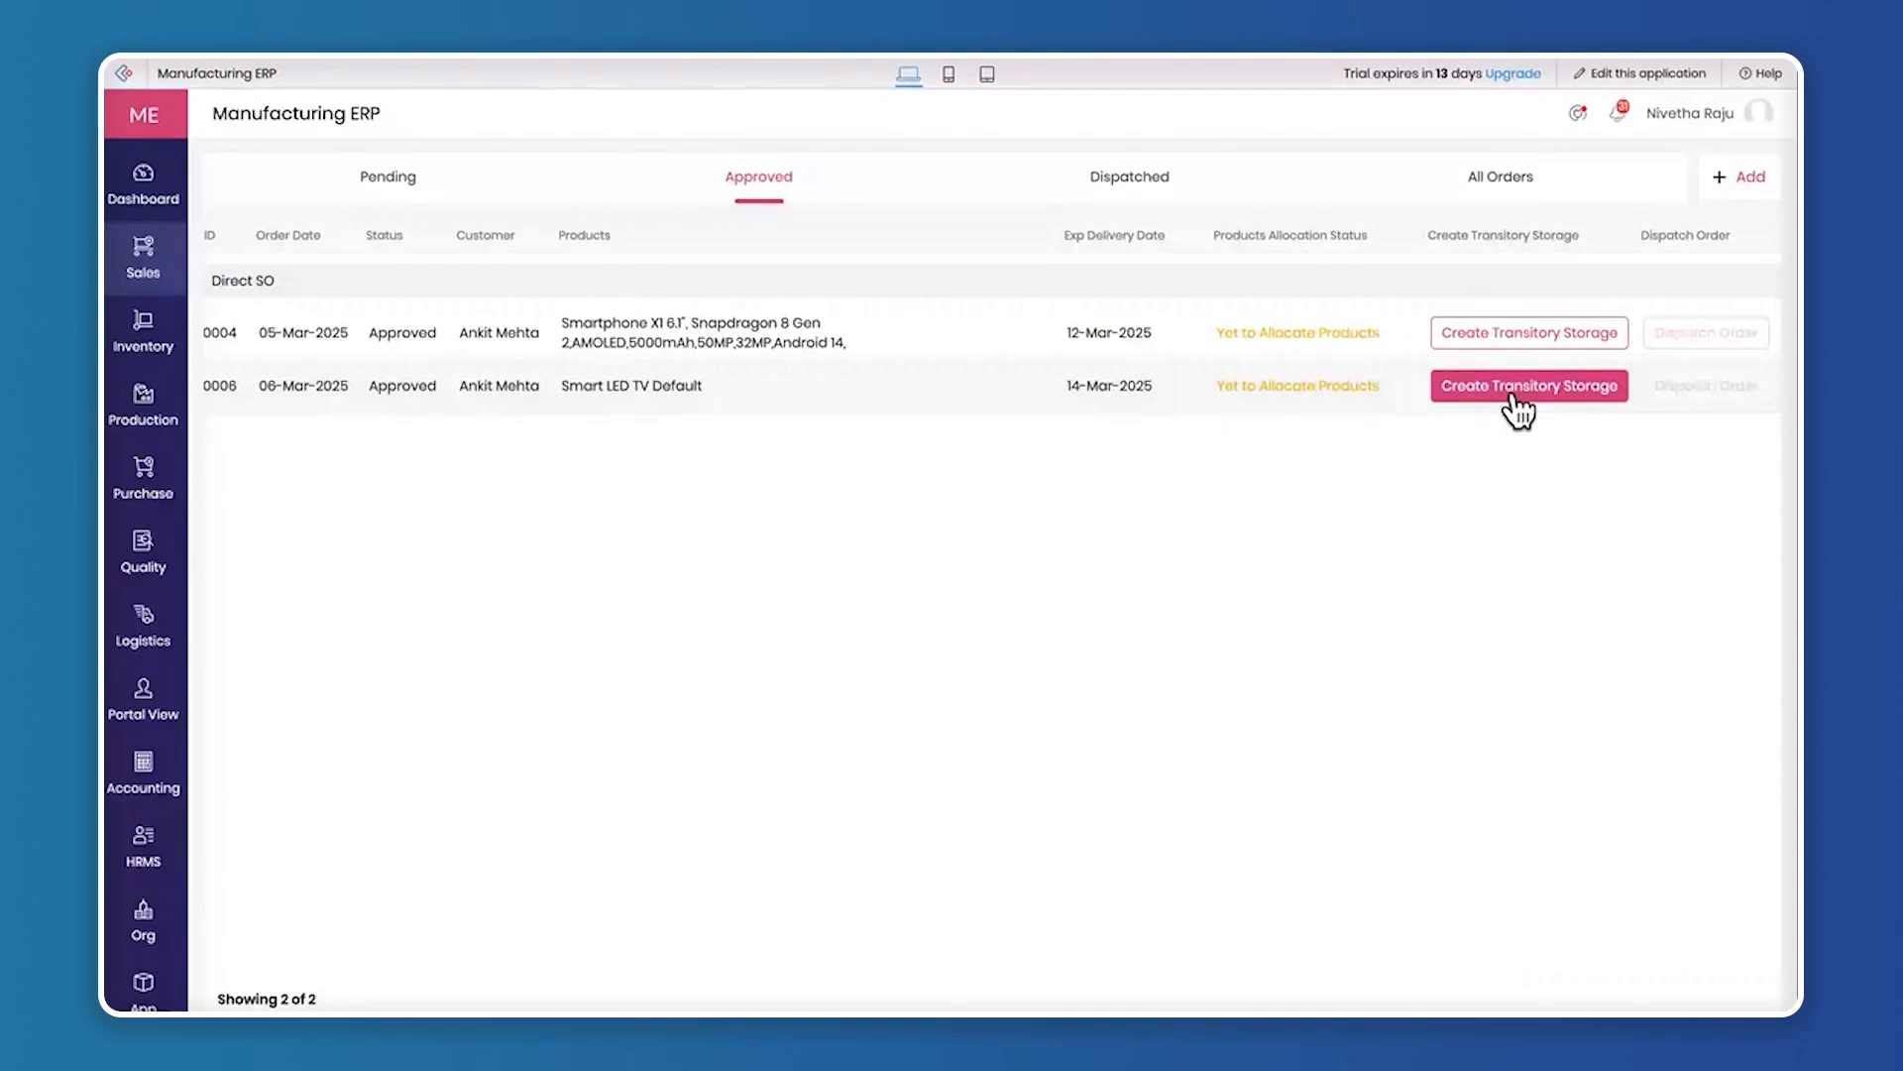
left_click(1128, 389)
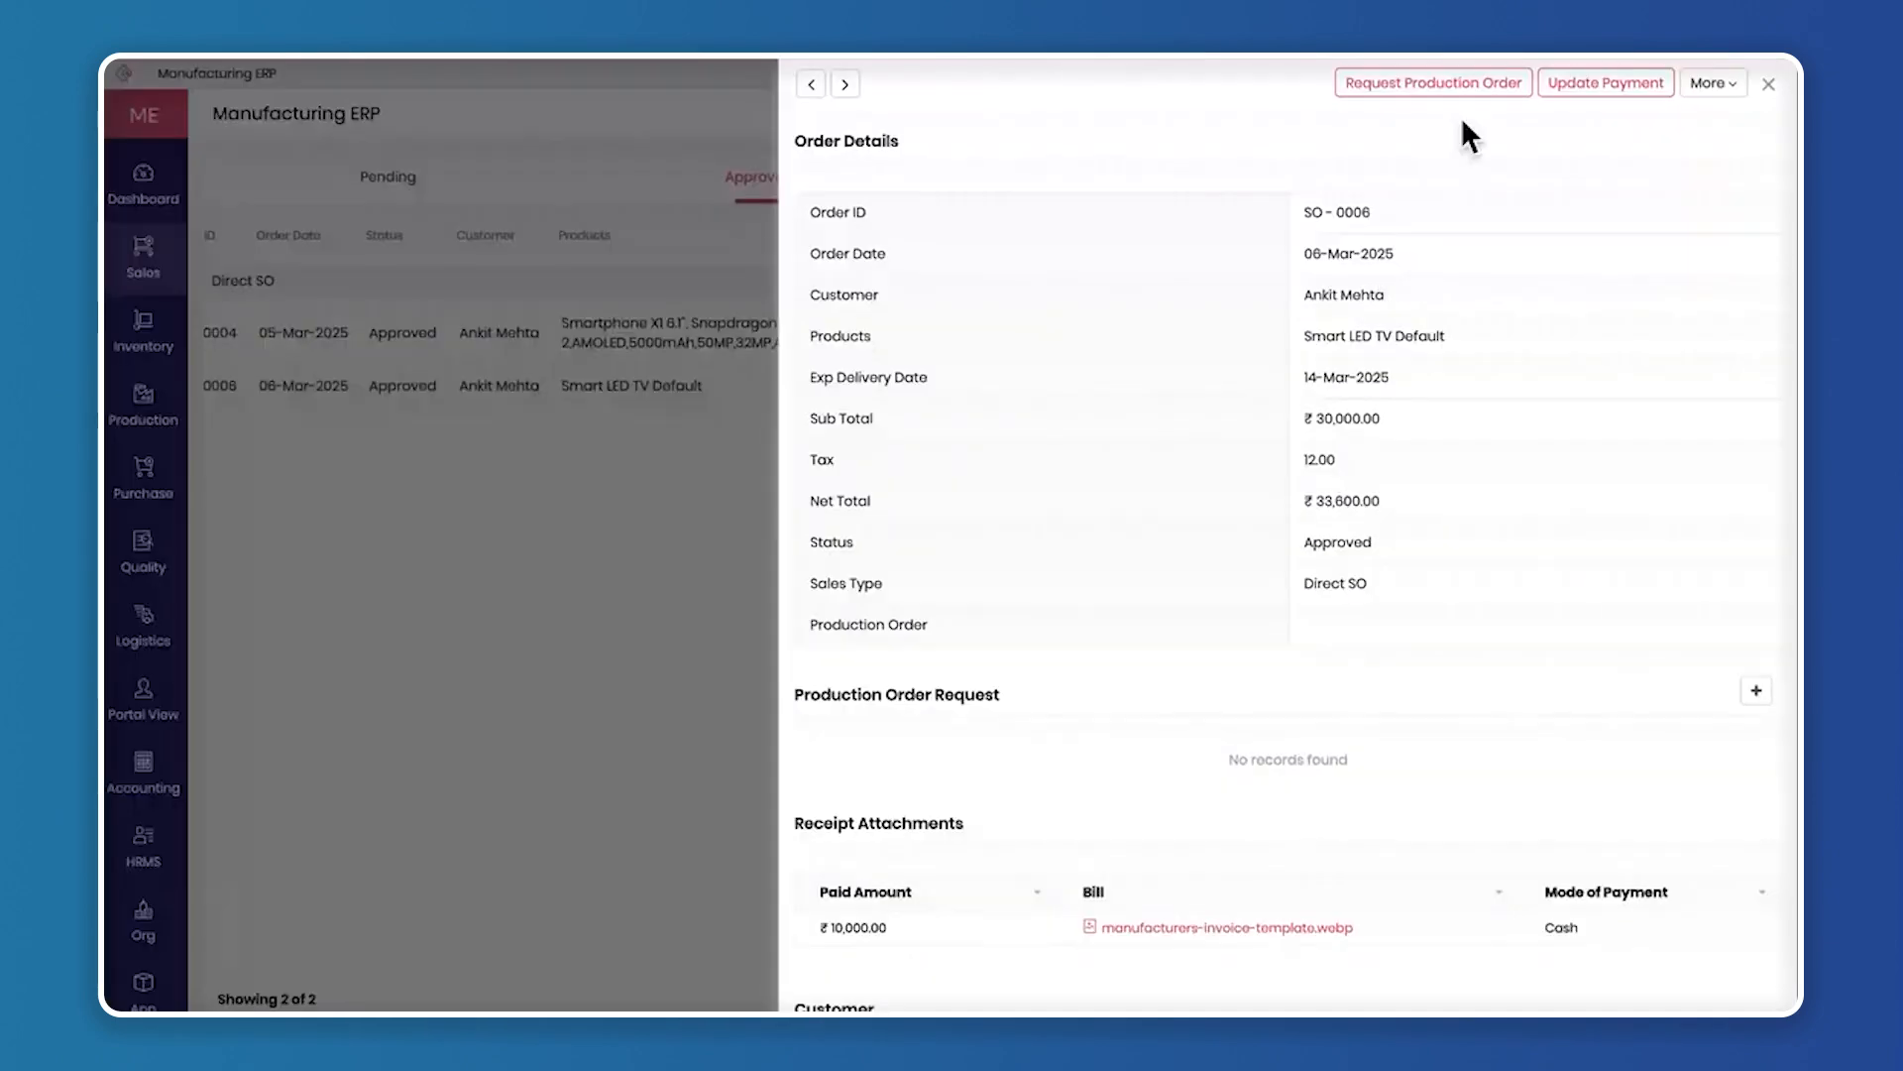
left_click(1771, 86)
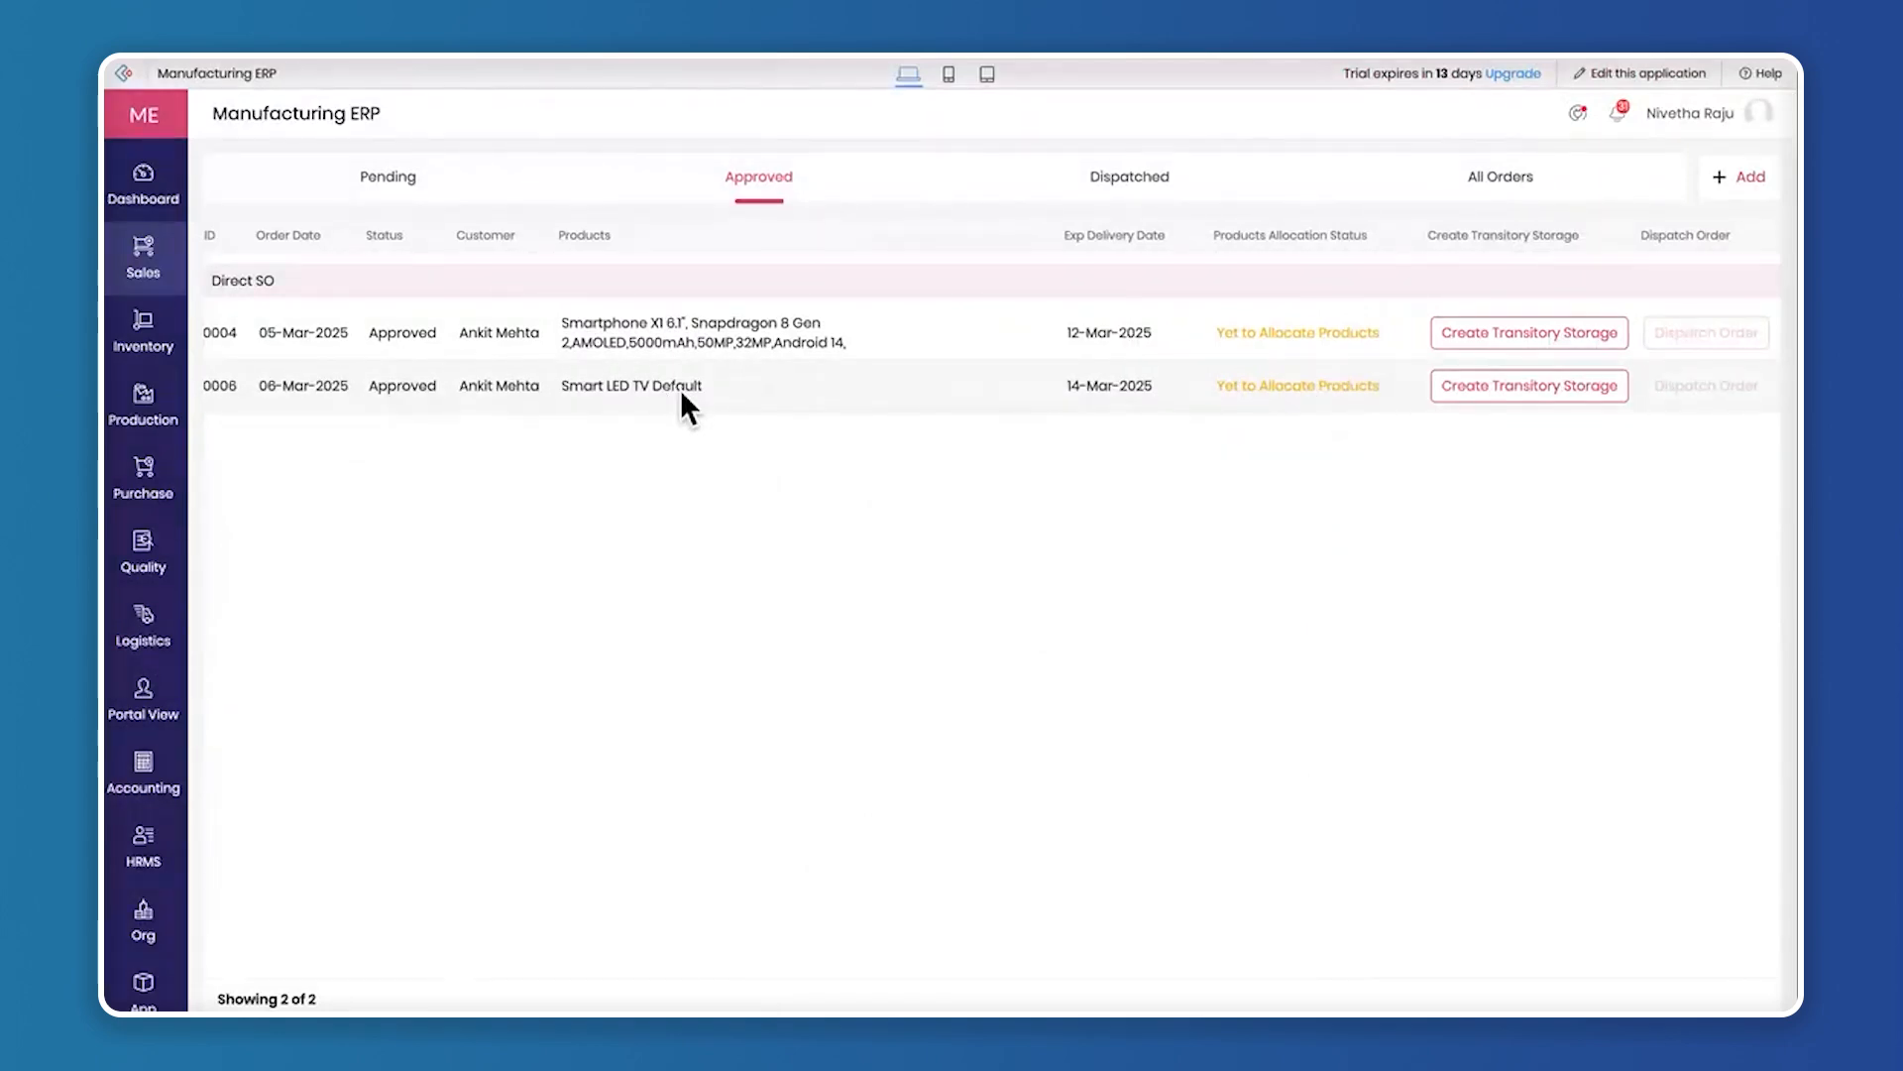
Create transitory storage for the approved Smart LED TV order, check the prefilled allocation details and submit it
left_click(1548, 388)
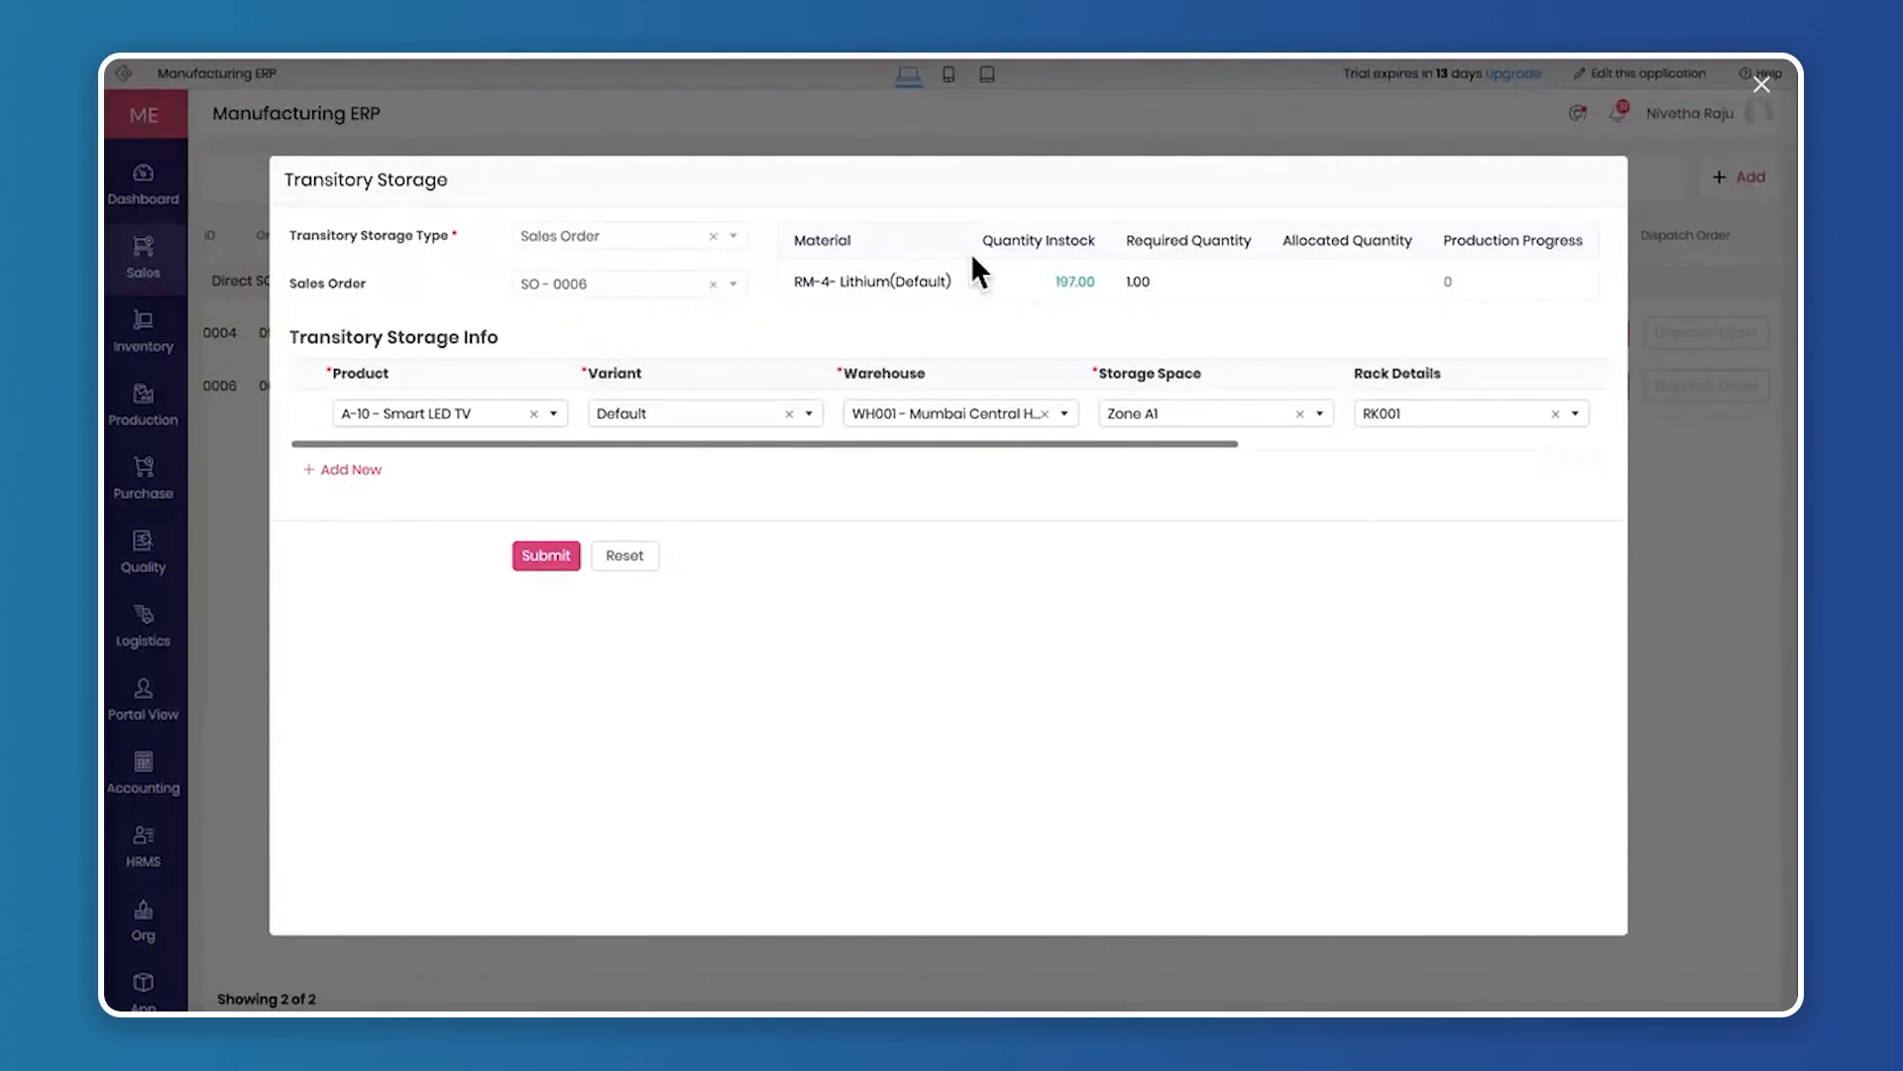
left_click_drag(982, 238, 1064, 233)
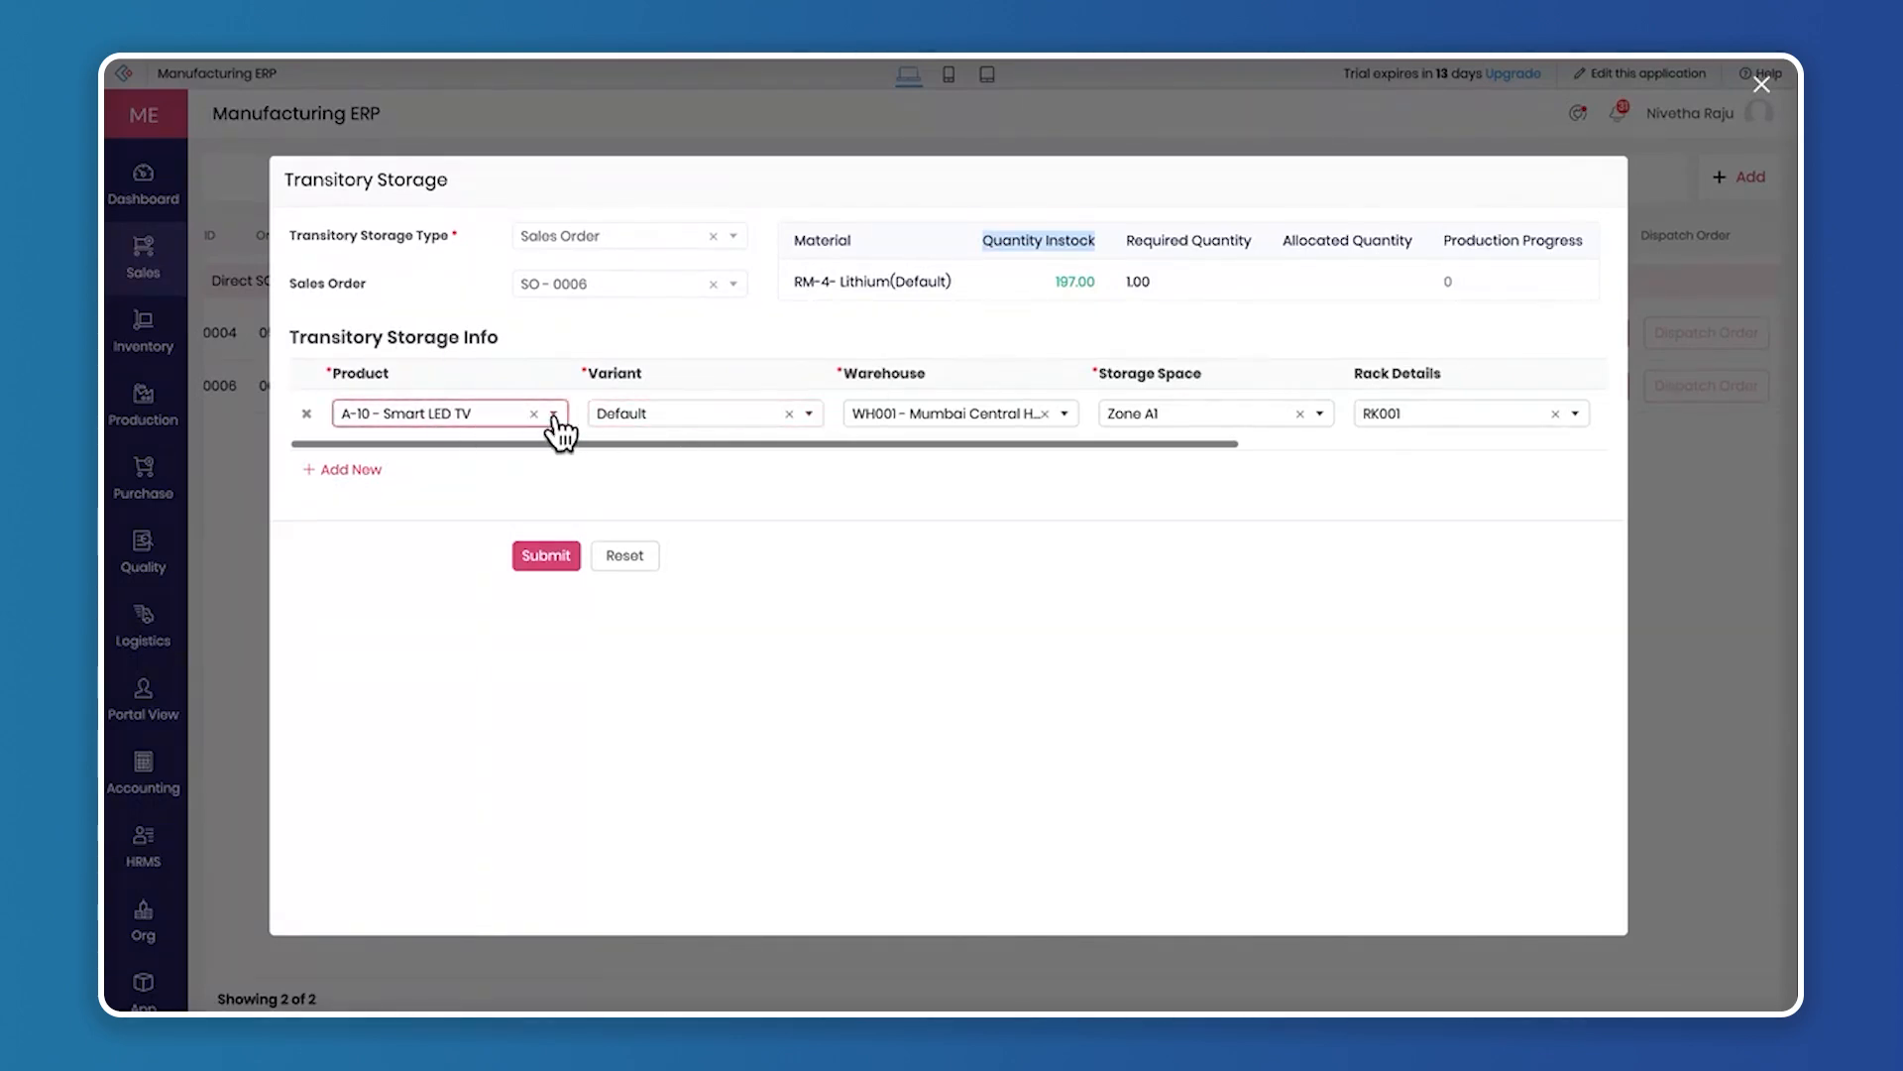
scroll(1348, 422, "right", 5)
scroll(1348, 418, "left", 5)
left_click(548, 557)
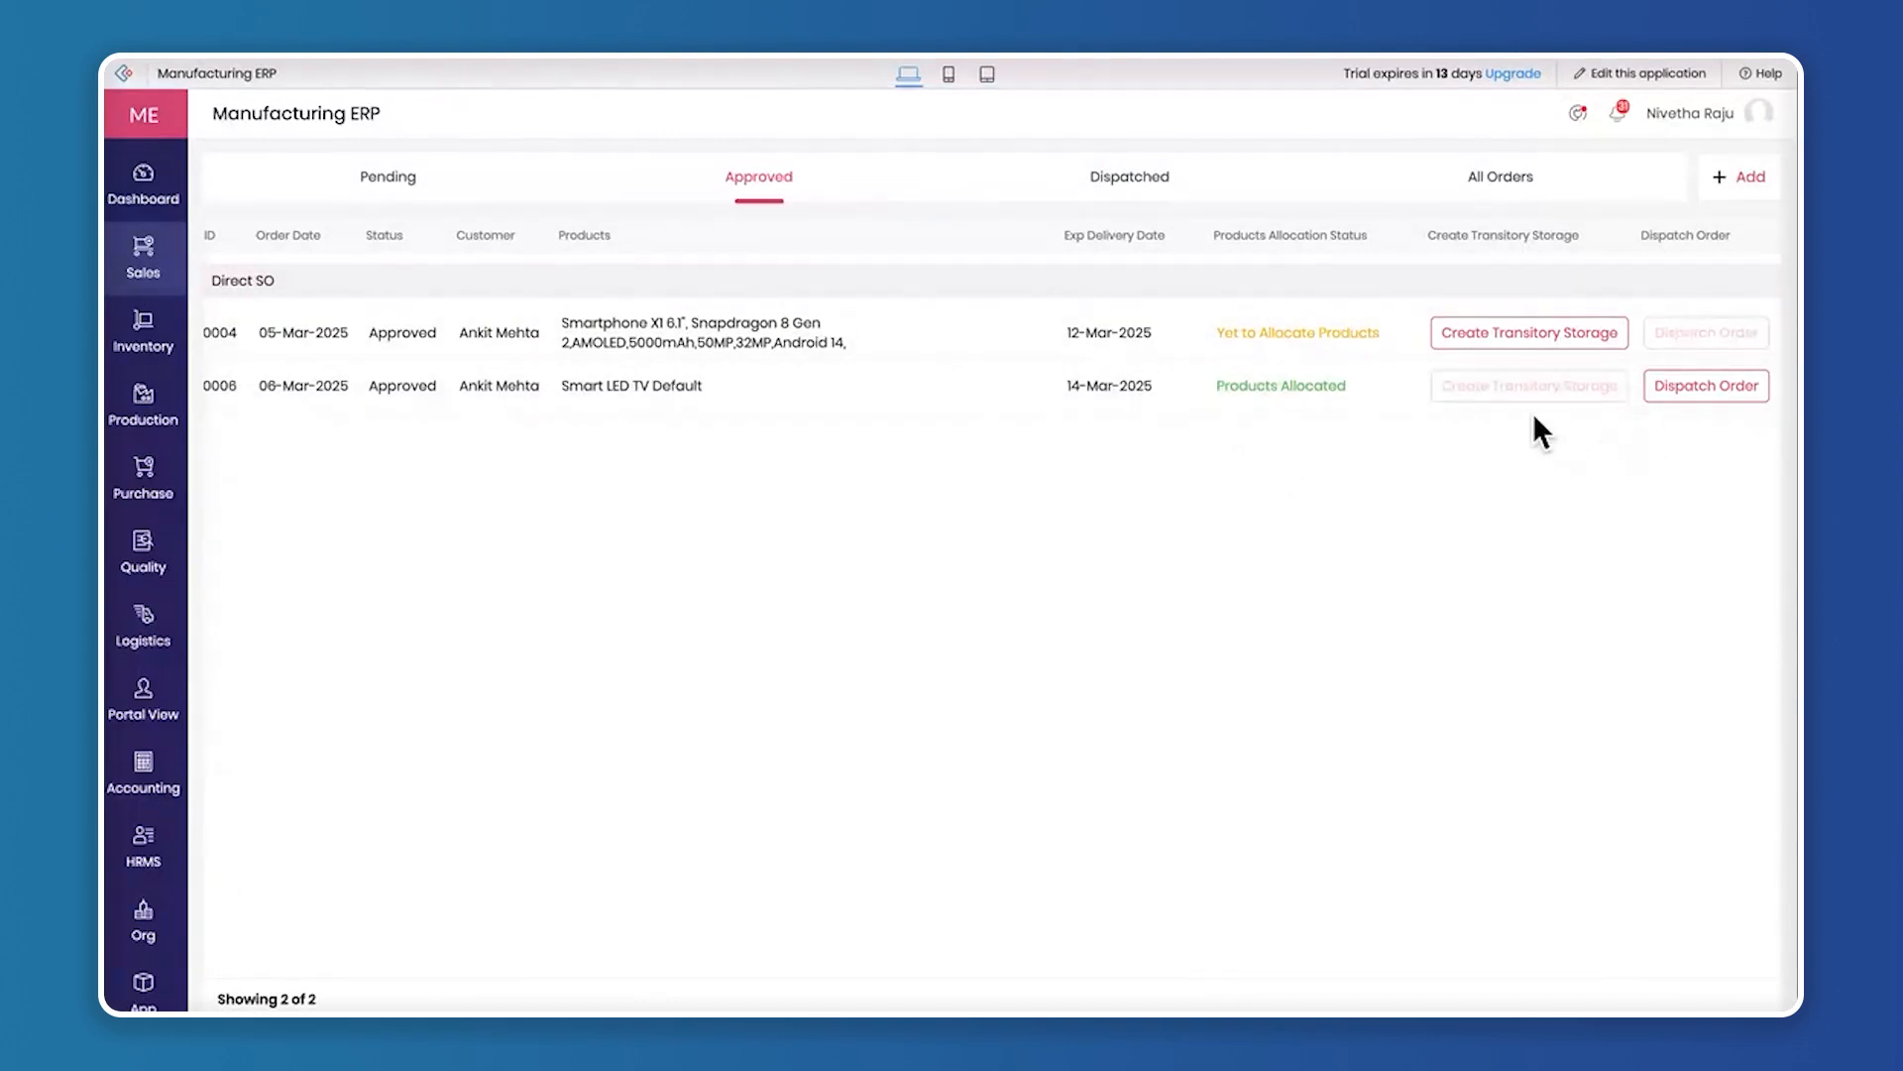
Dispatch the Smart LED TV order with XYZ Company as the delivery partner, keeping the prefilled item details
left_click(1697, 389)
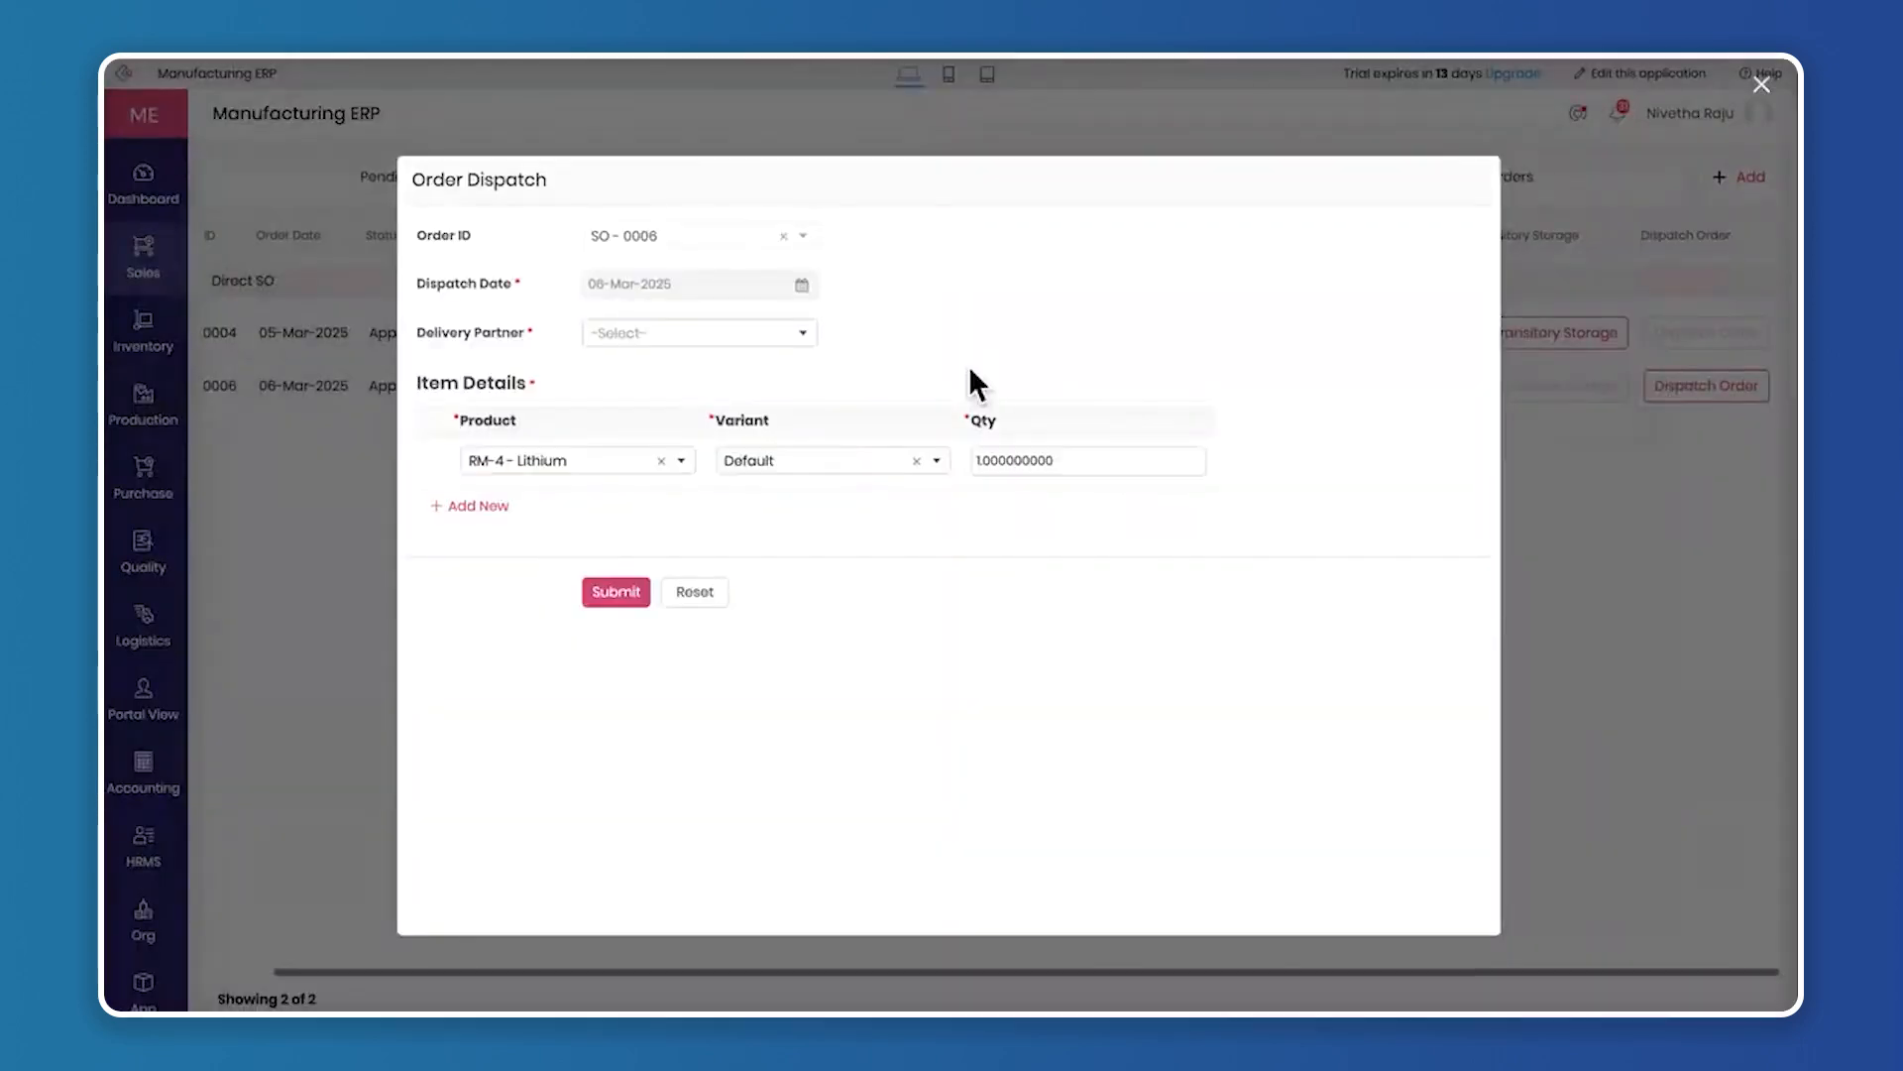
left_click(684, 335)
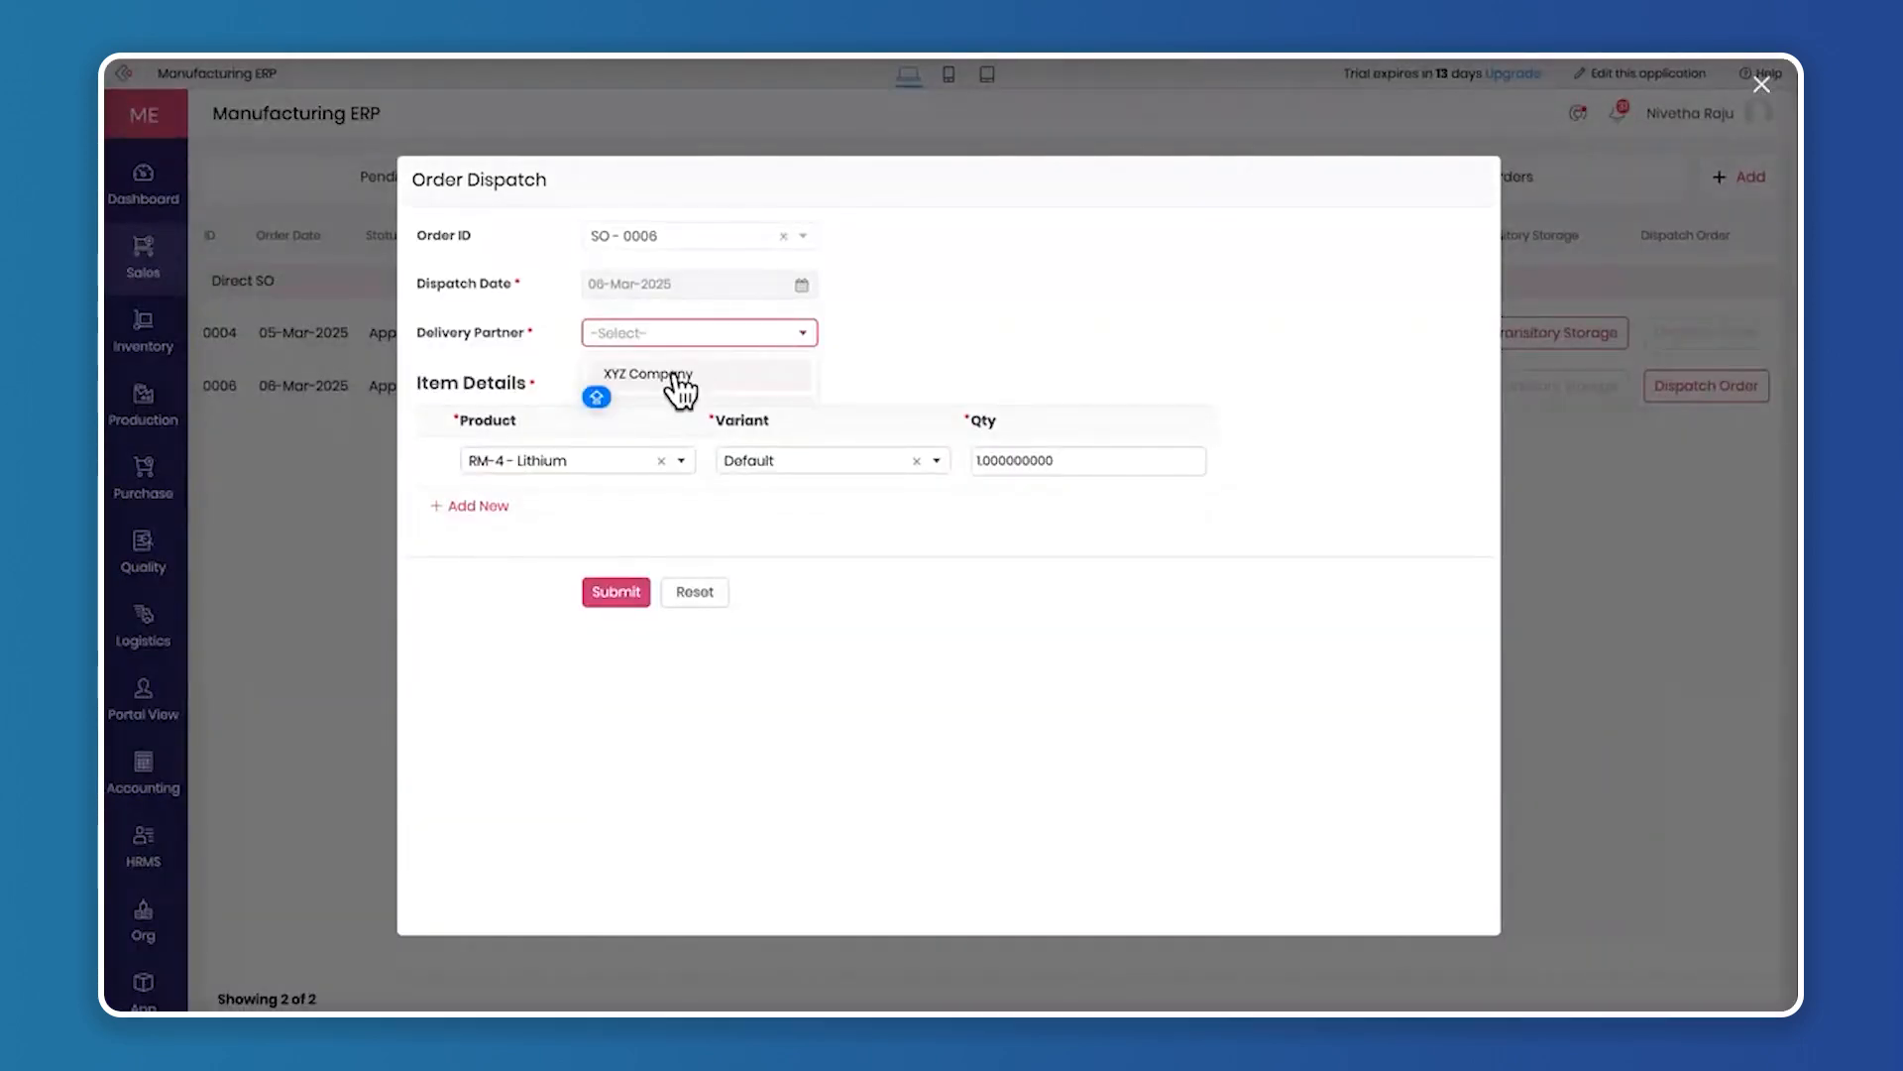
left_click(680, 376)
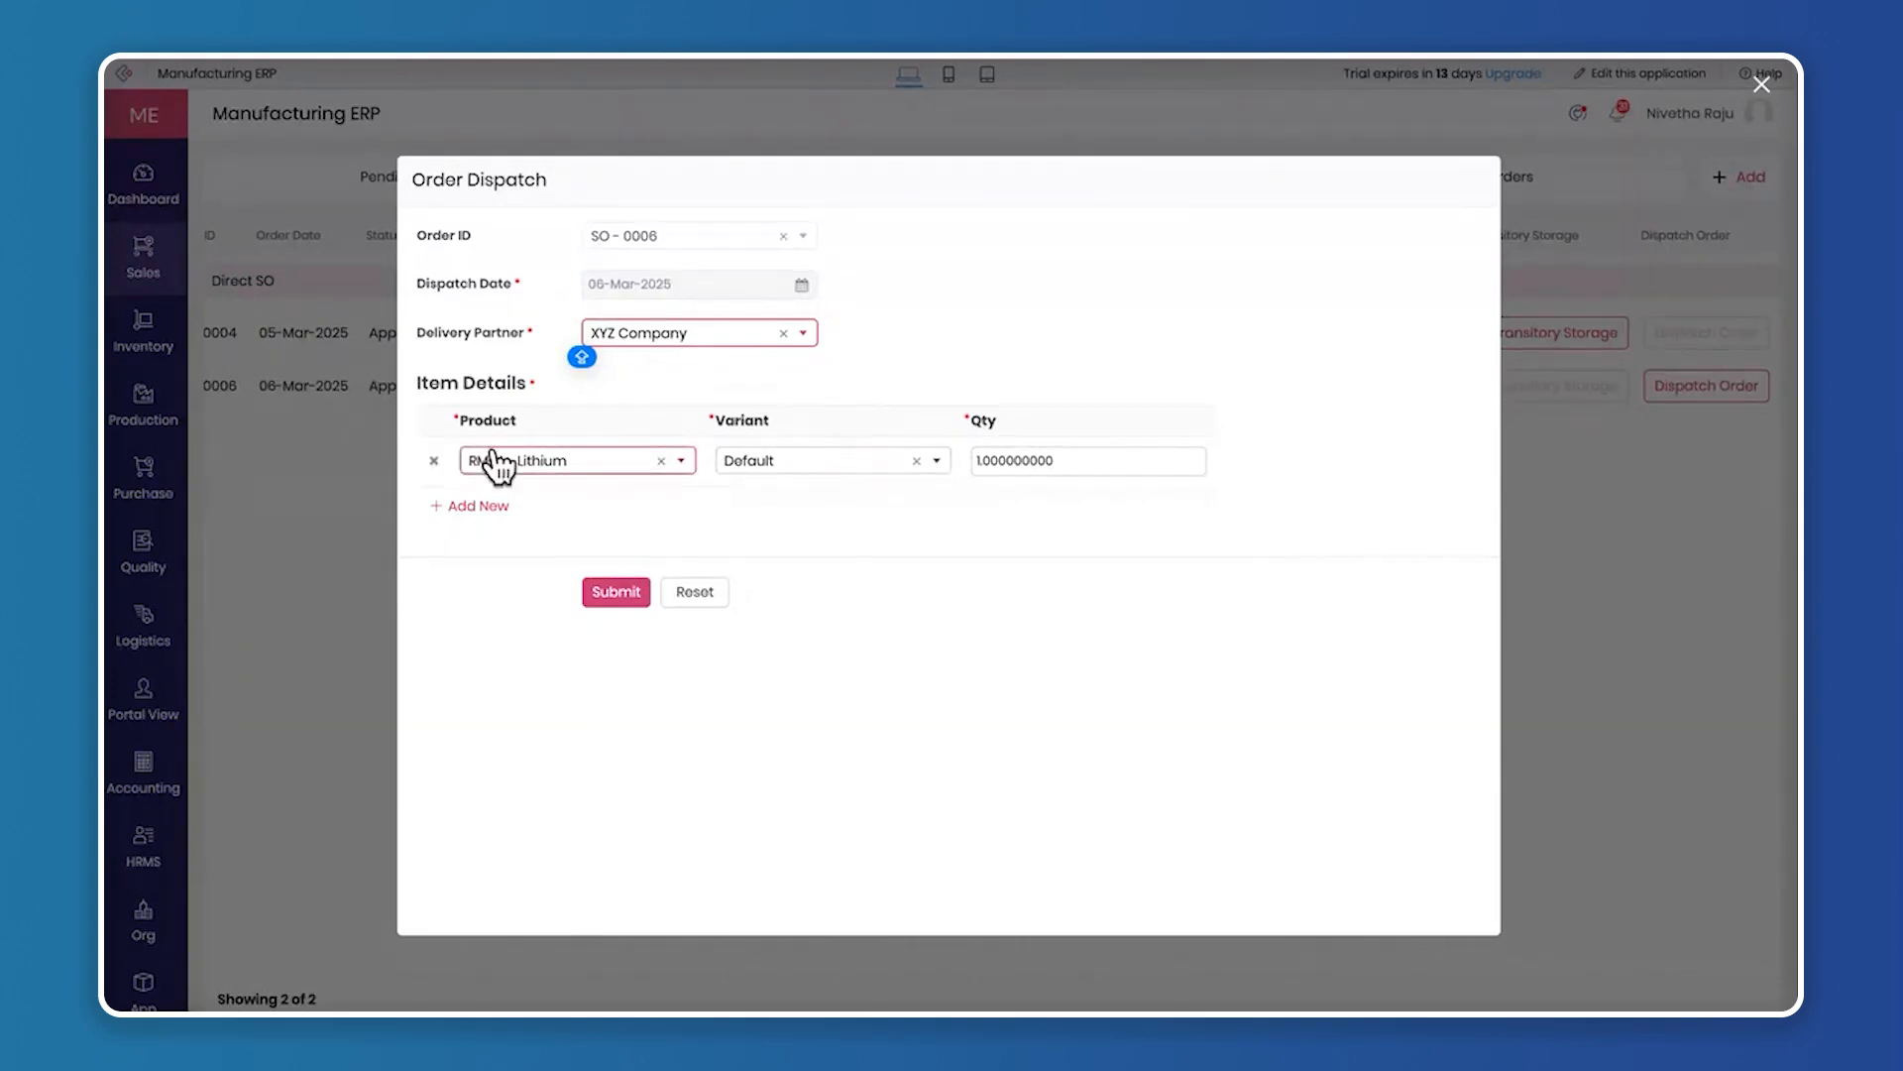
left_click_drag(407, 382, 511, 384)
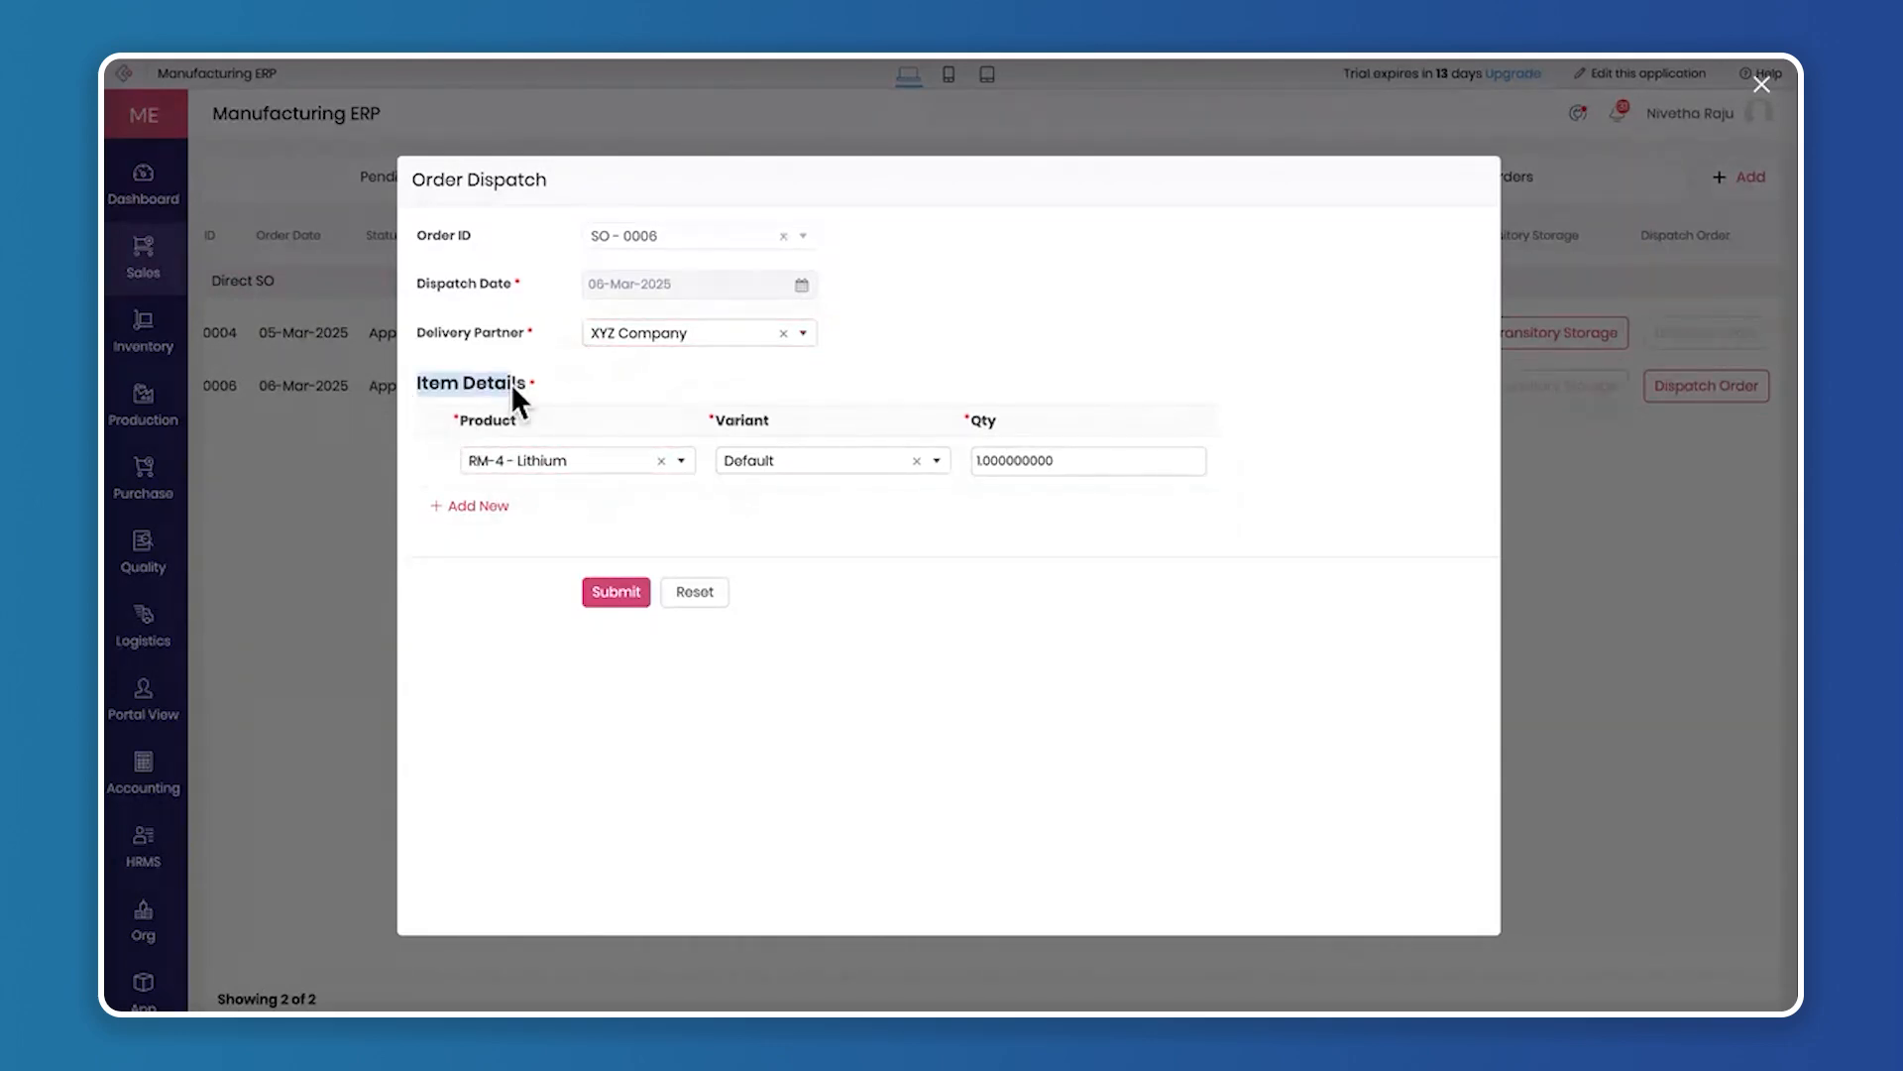
left_click(610, 441)
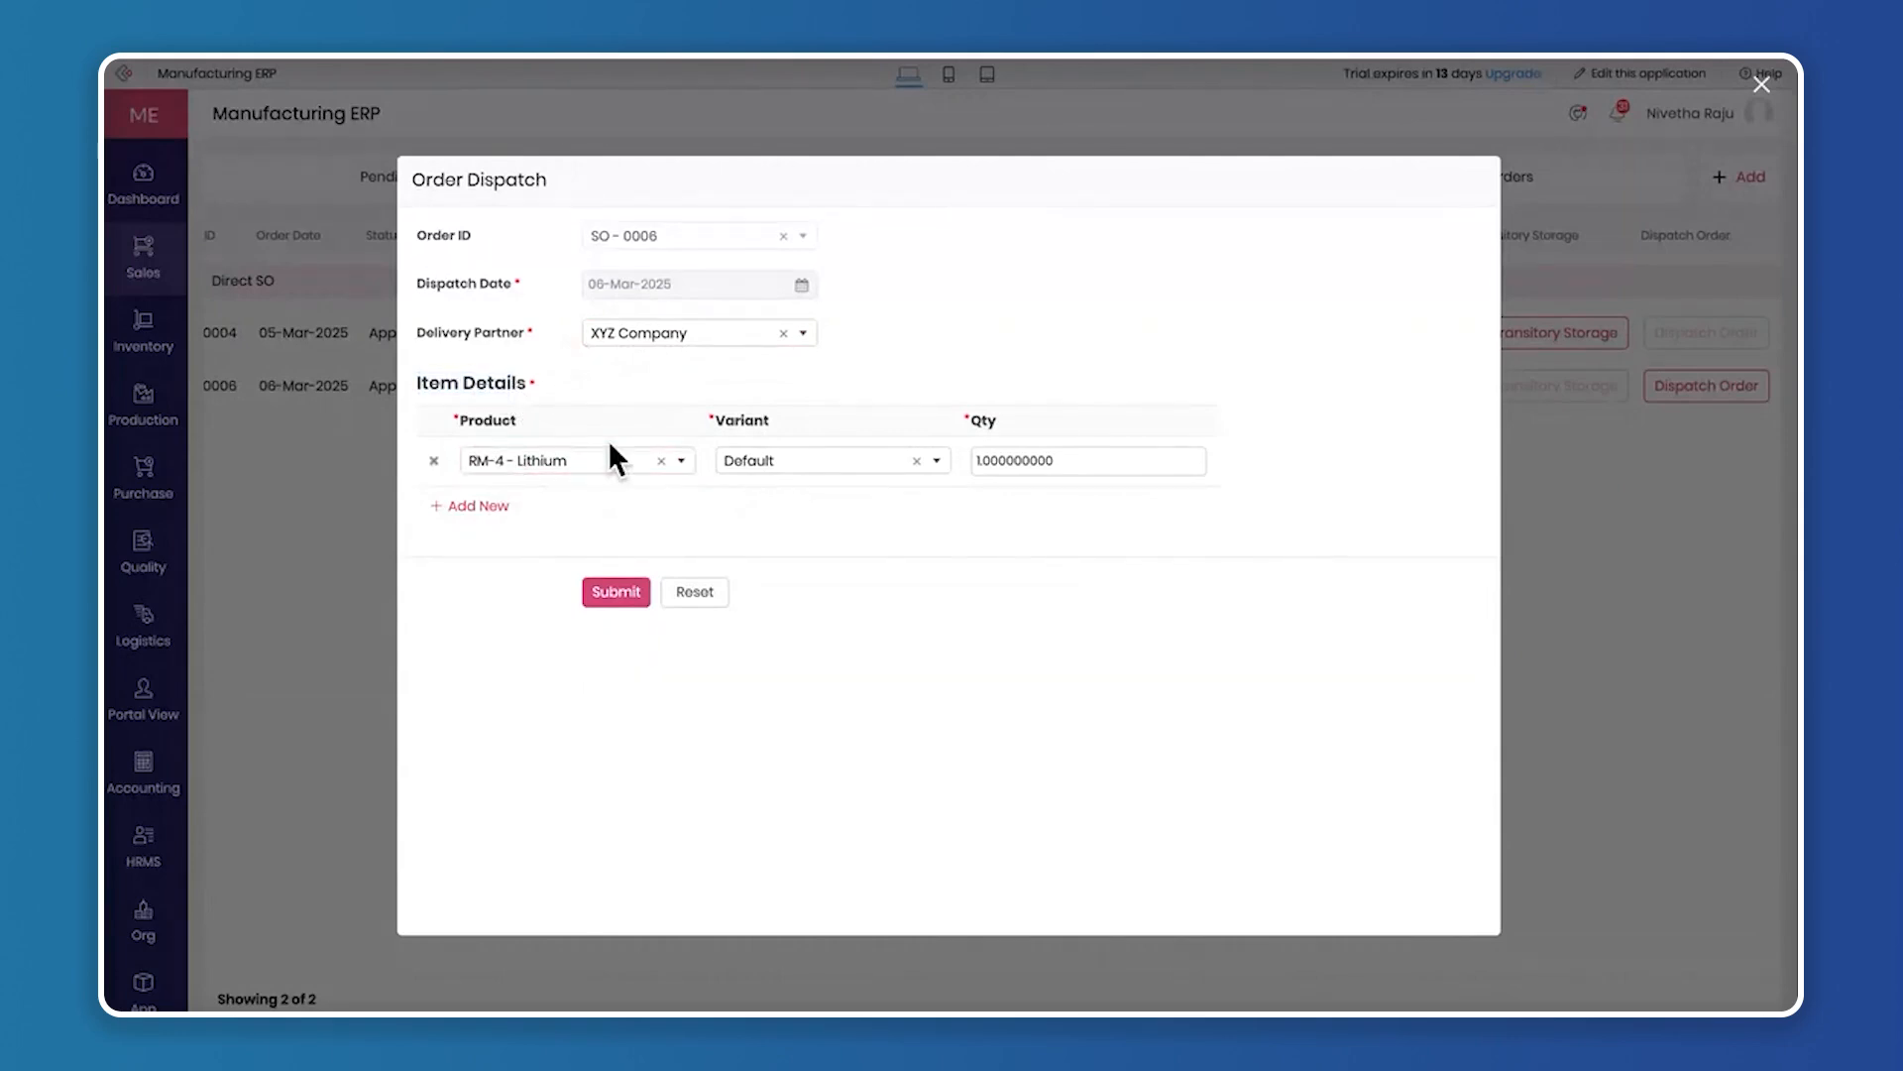
left_click(615, 591)
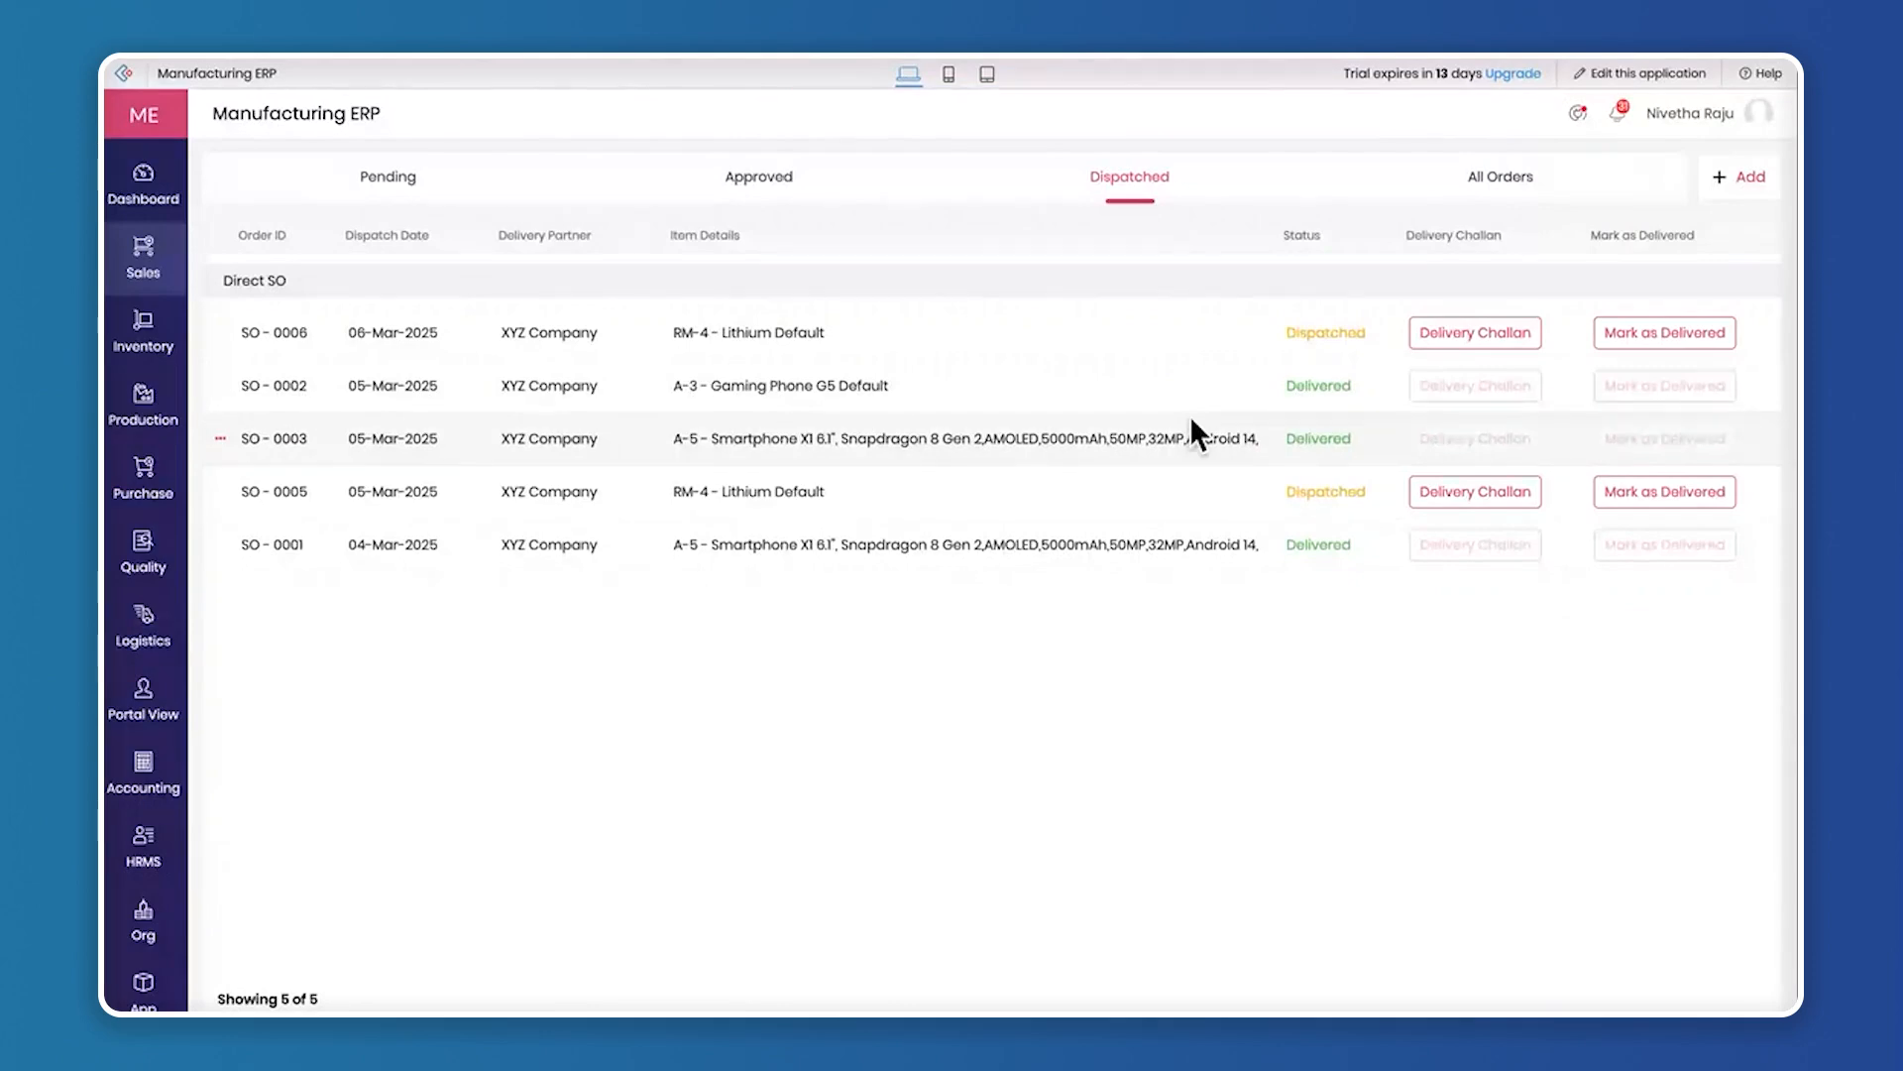
Review the dispatched Smart LED TV order's delivery challan down to its totals, and close it
left_click(1515, 339)
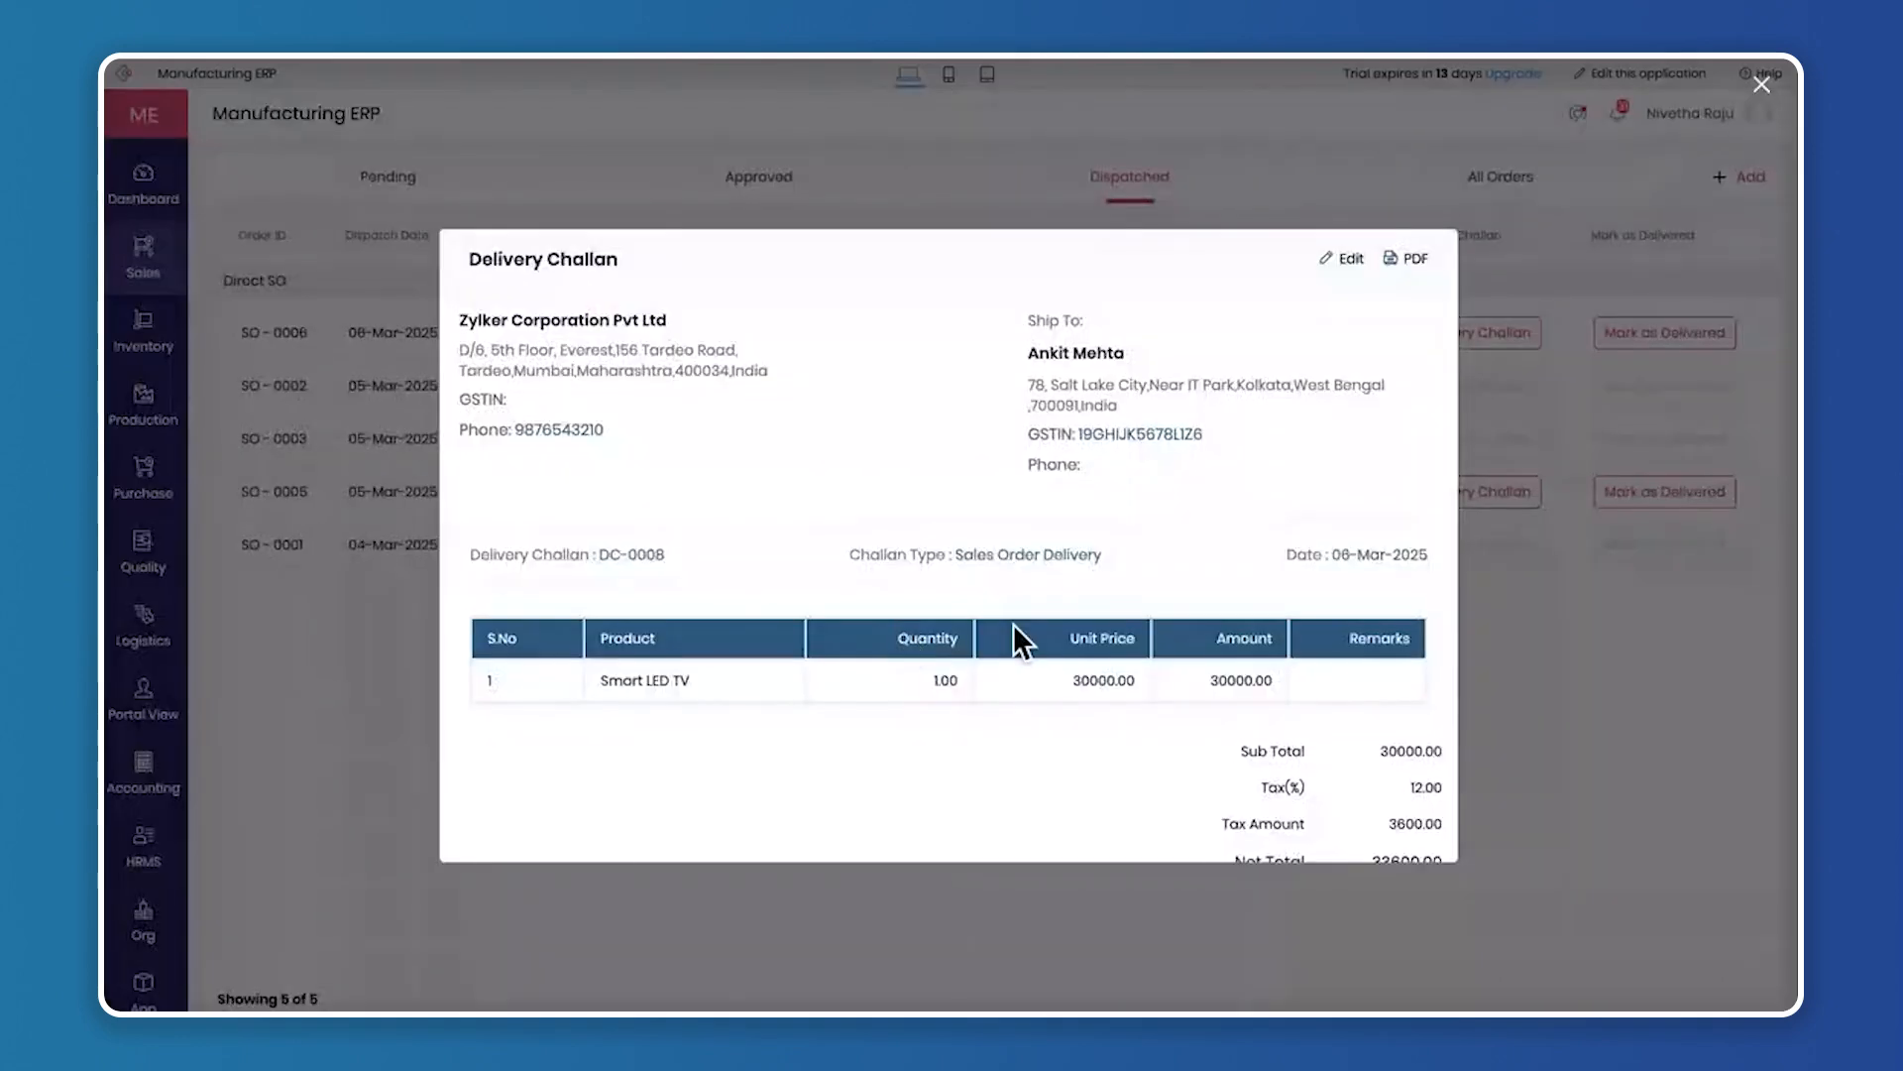
scroll(1013, 624, "down", 3)
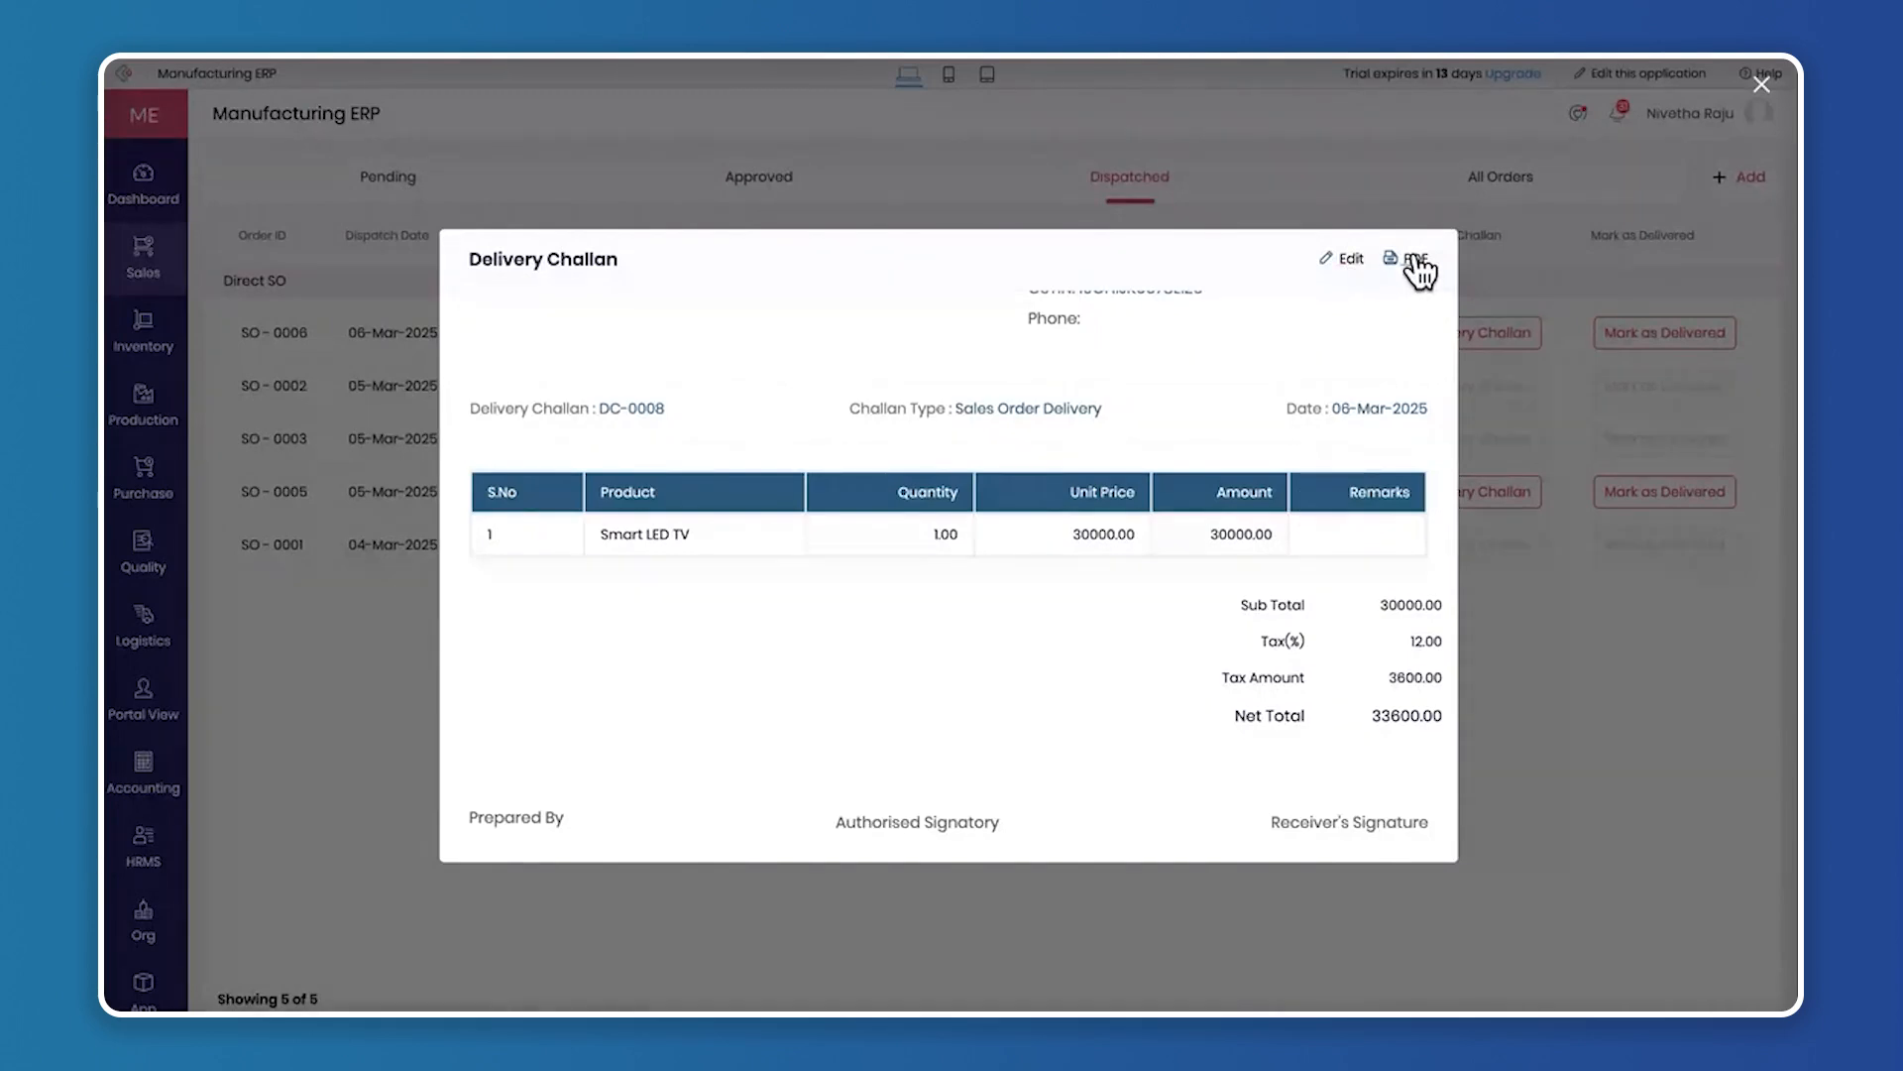
left_click(1762, 87)
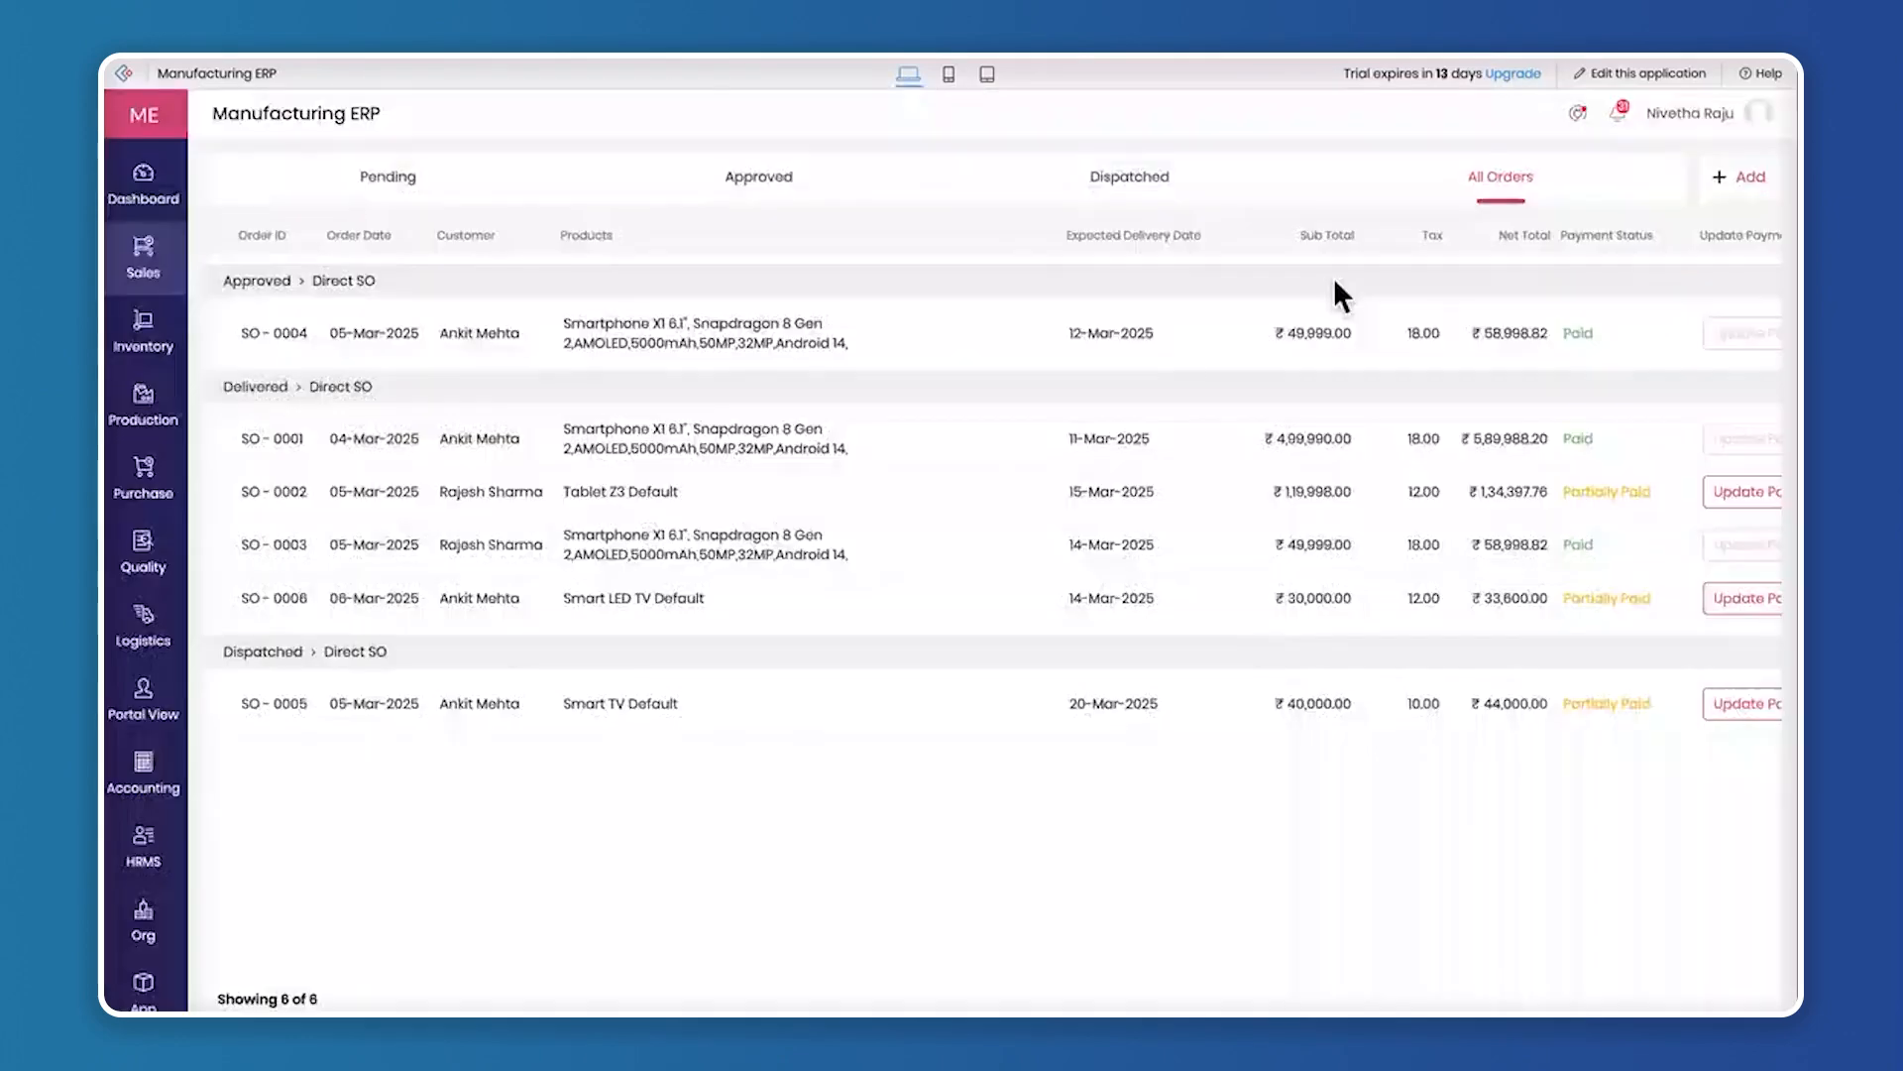
Review the details of the delivered, fully paid Smartphone X1 order expected on 14-Mar-2025 among all orders, and close them
left_click(1658, 546)
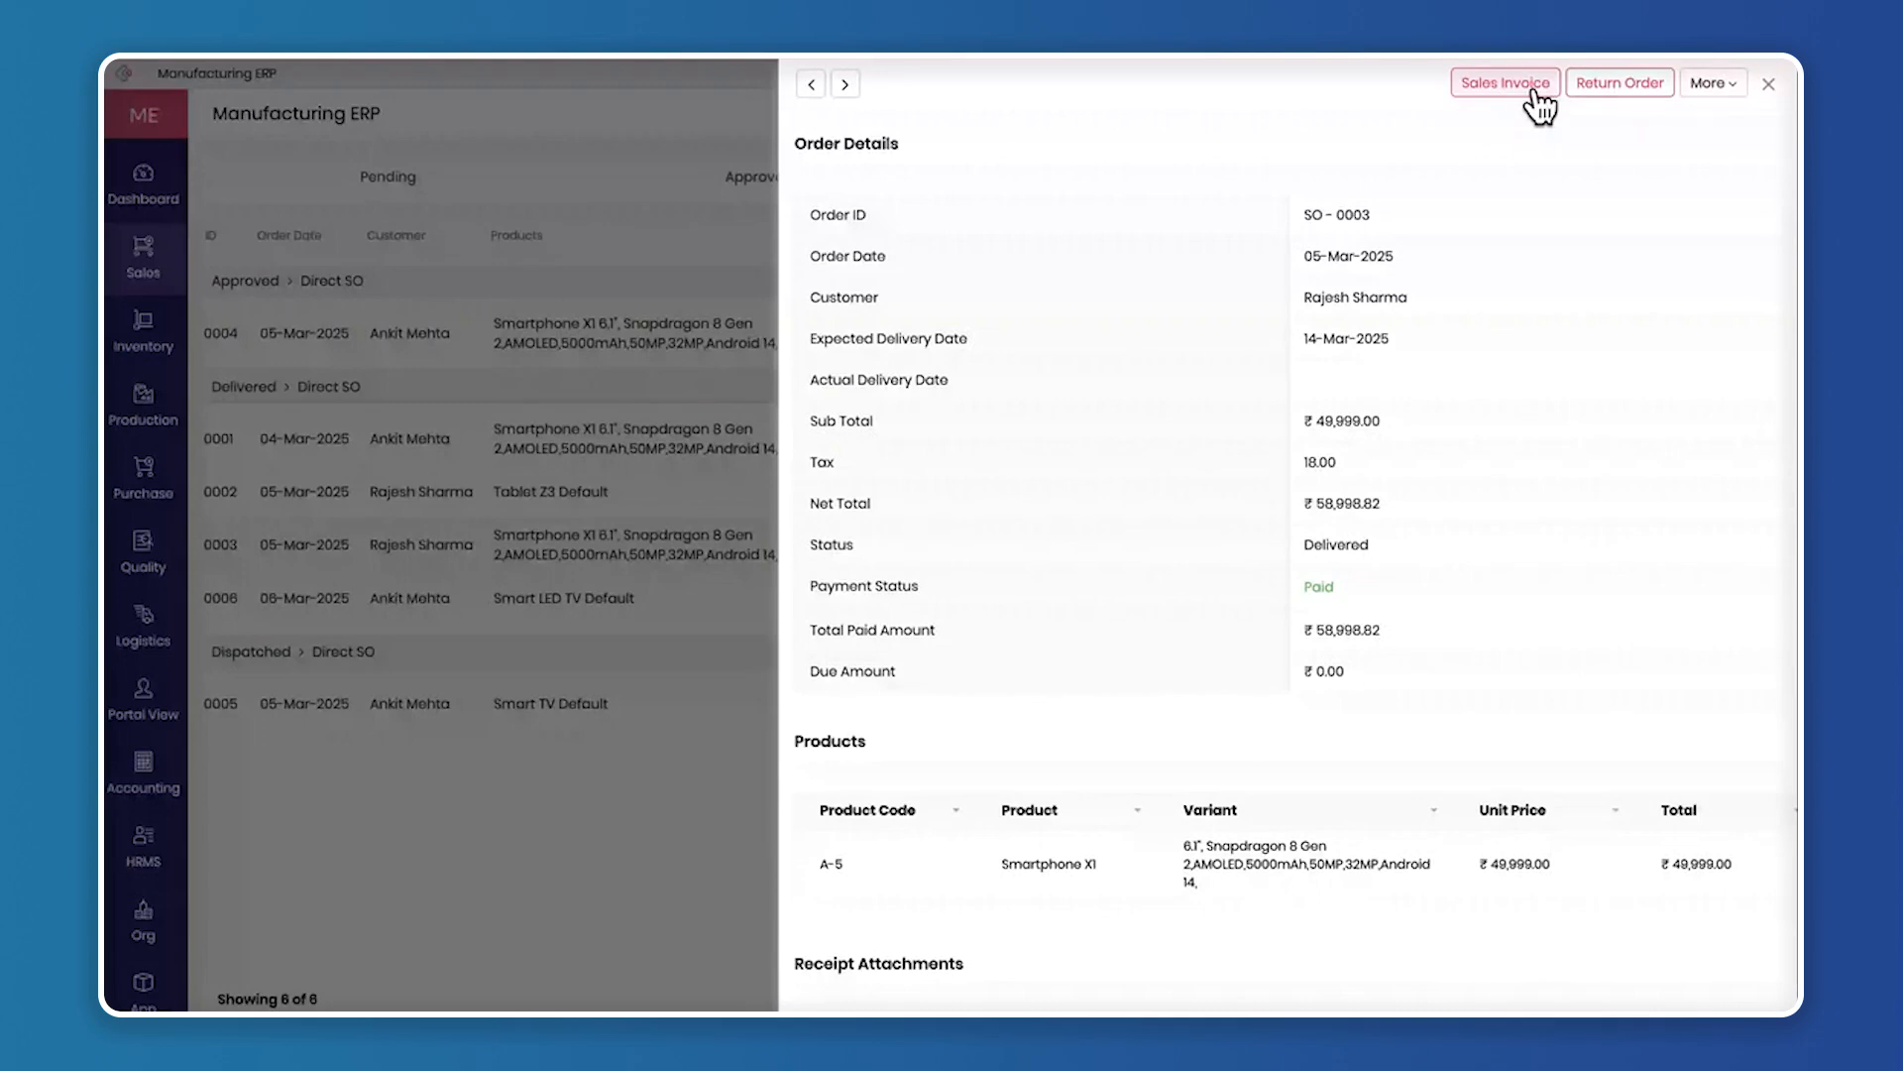
left_click(1768, 86)
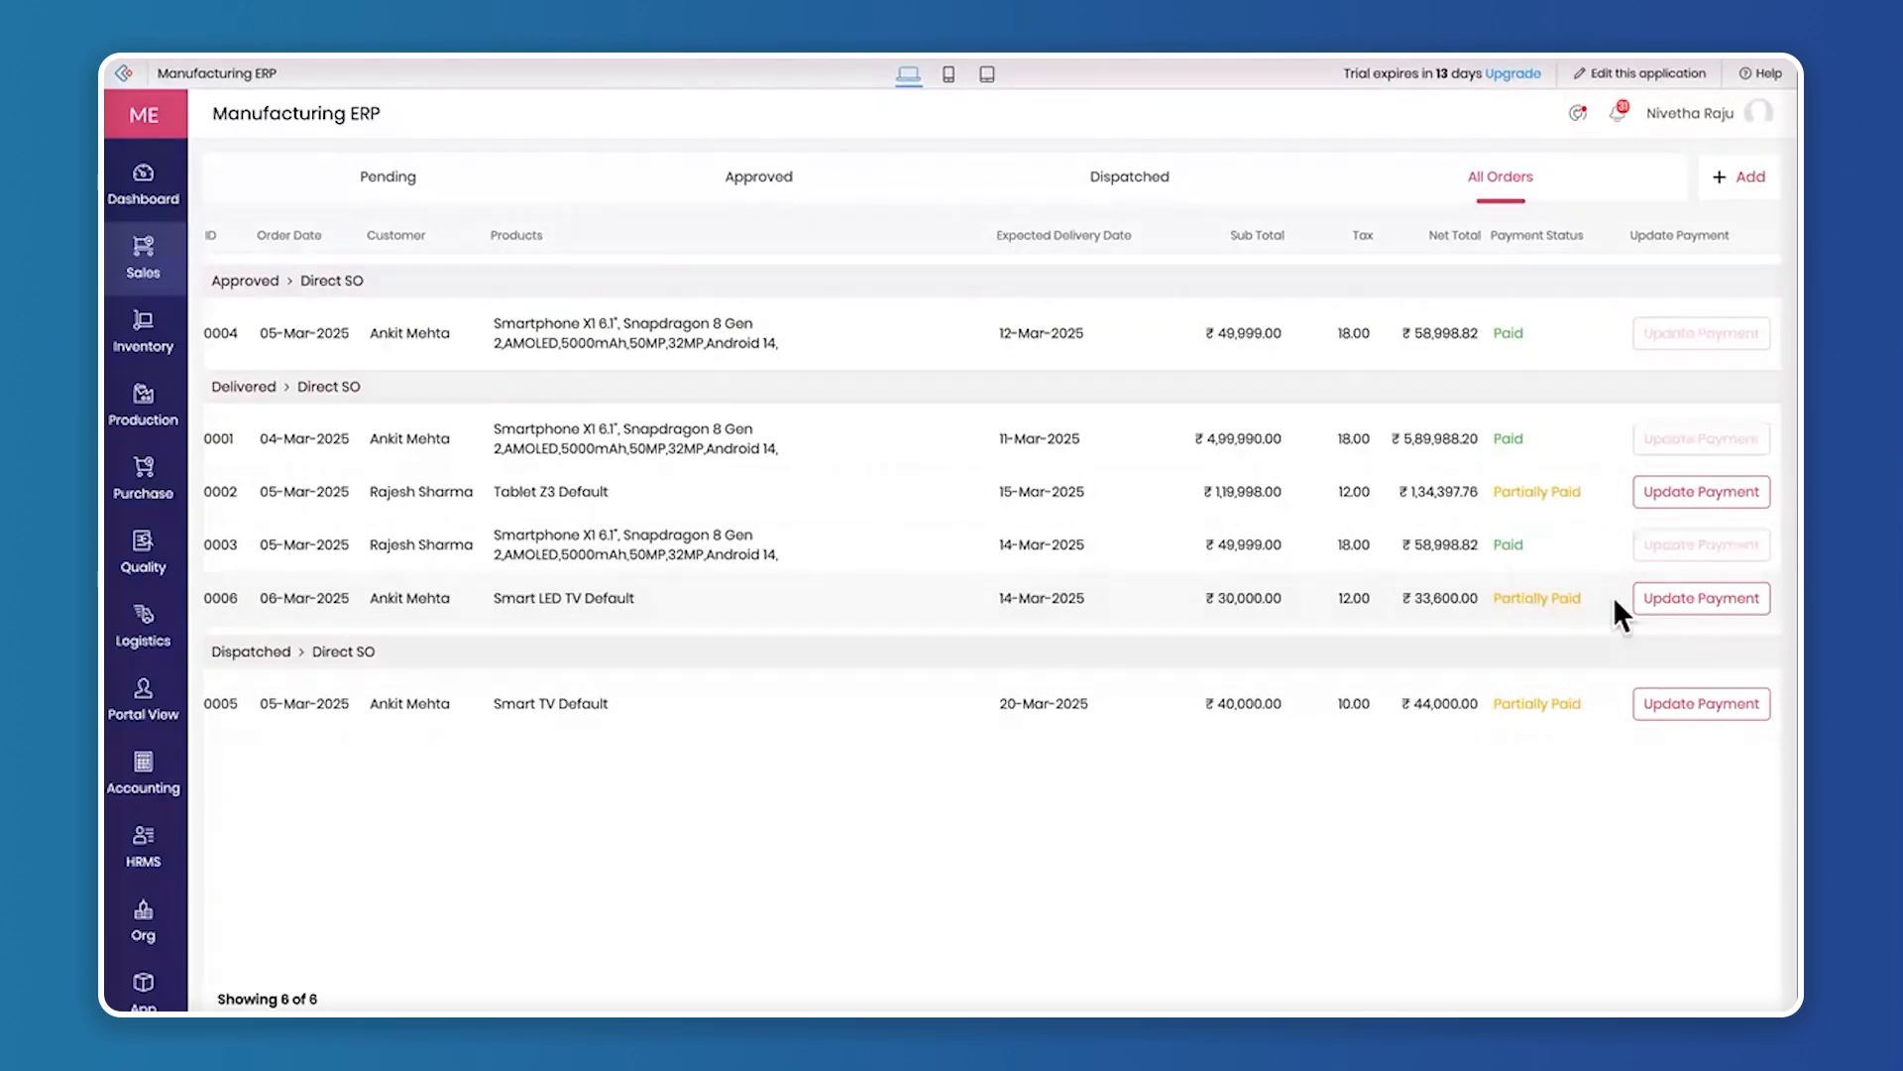
Start a payment update for the delivered Smart LED TV order, check its paid and due amounts, and set the paid amount to 23600
left_click(1677, 599)
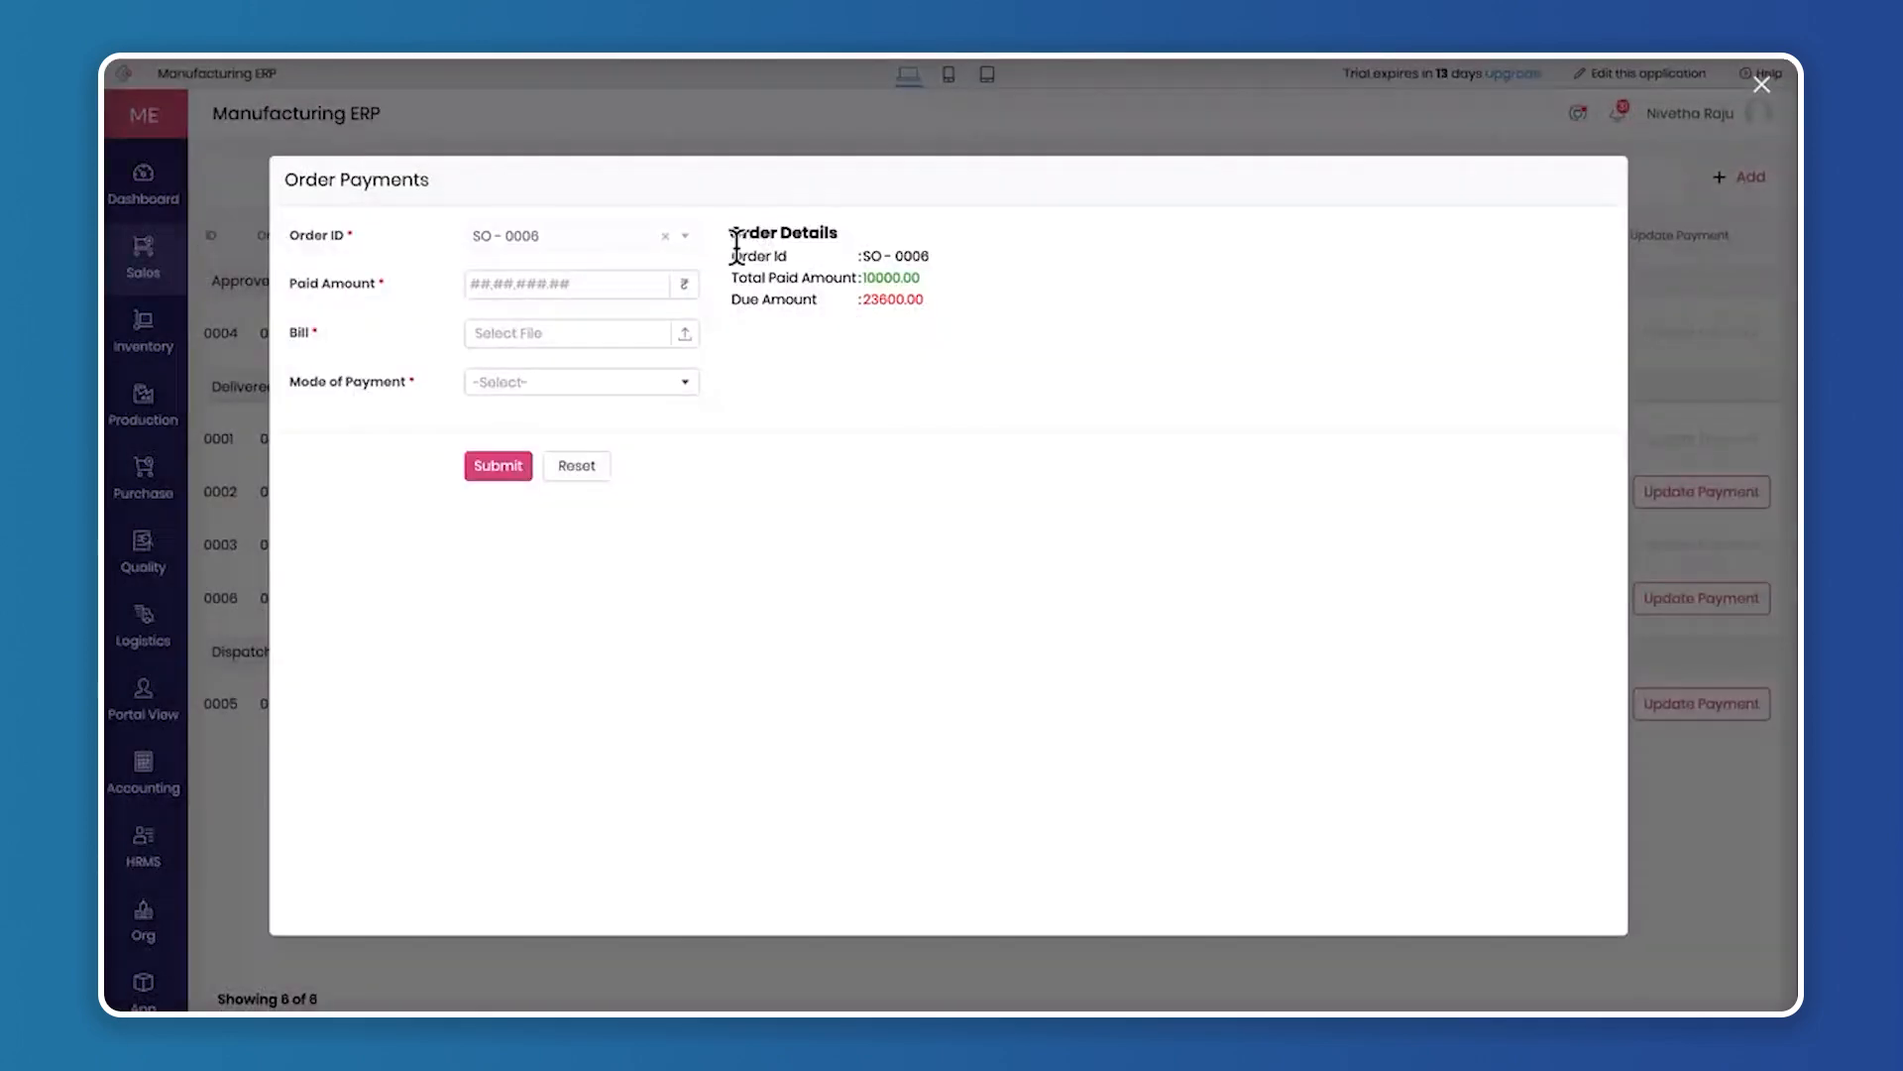
left_click_drag(735, 245, 980, 277)
left_click(968, 278)
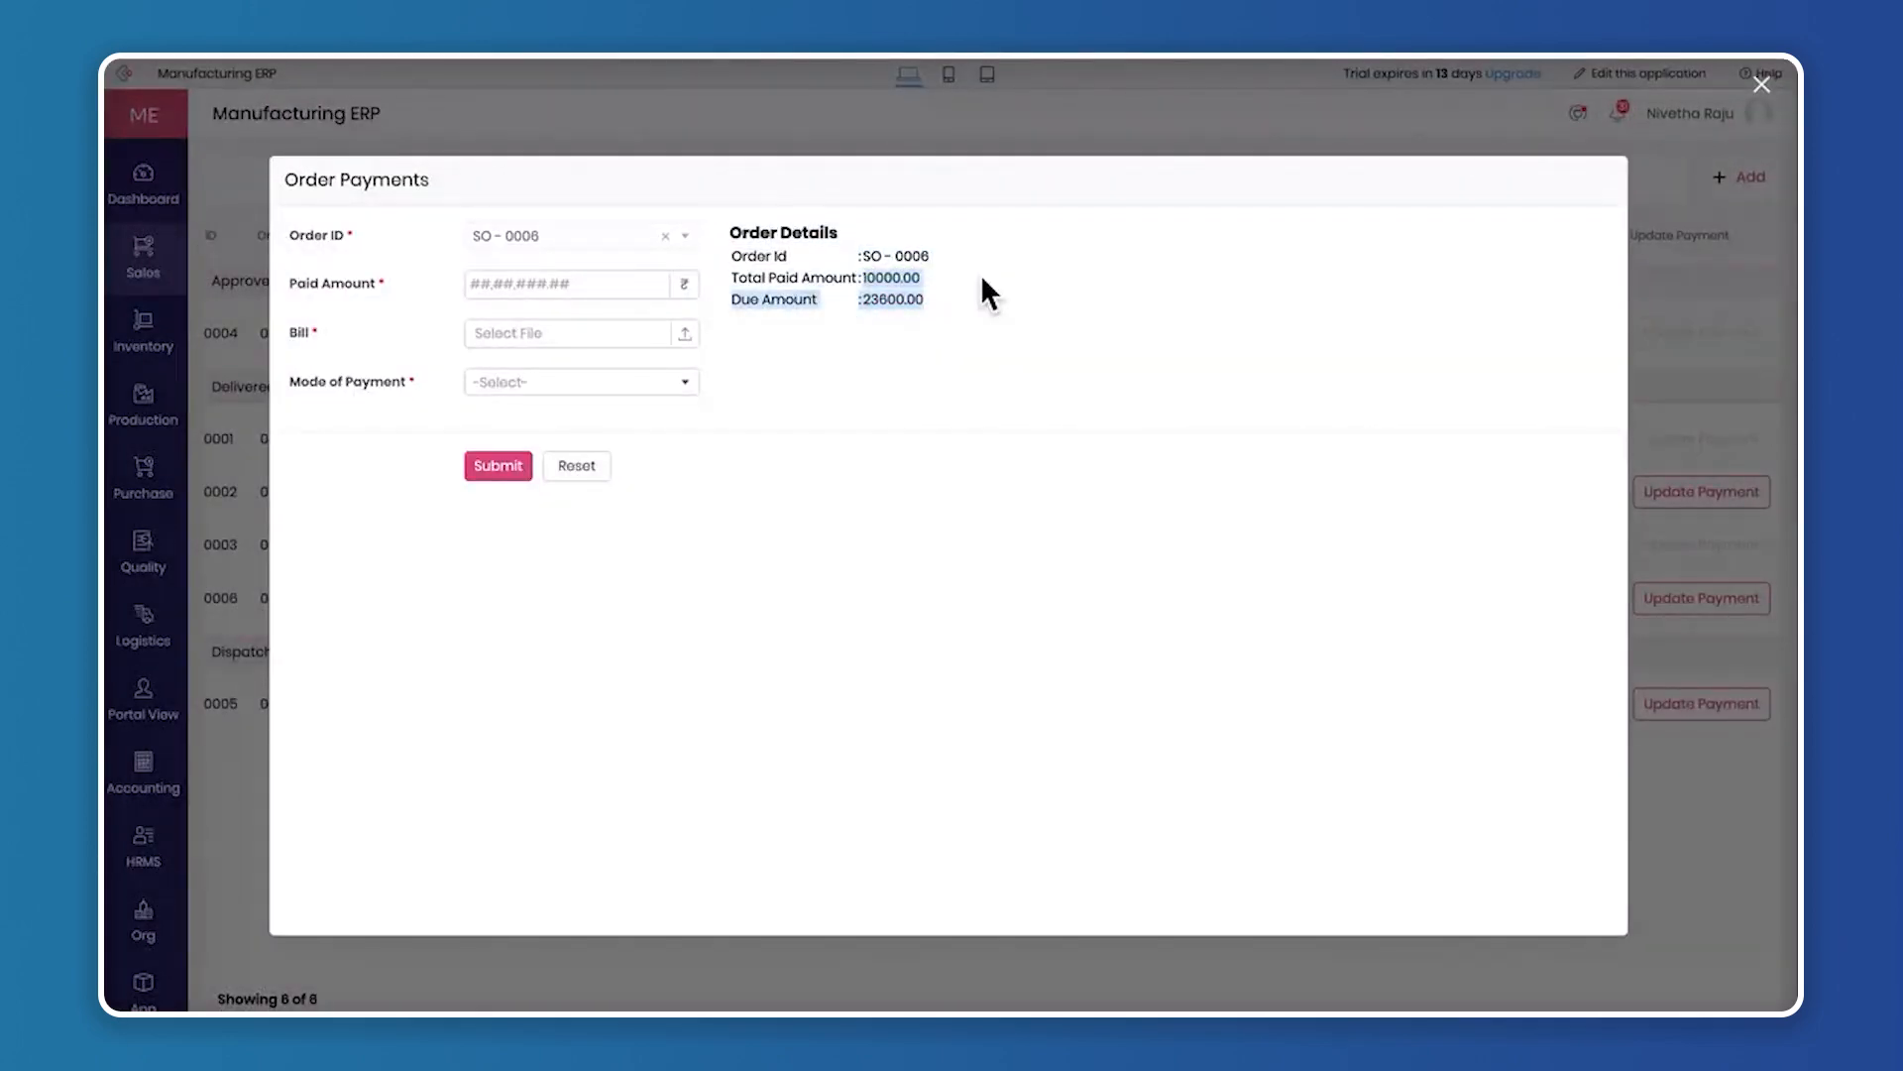
left_click(979, 277)
left_click_drag(863, 301, 986, 315)
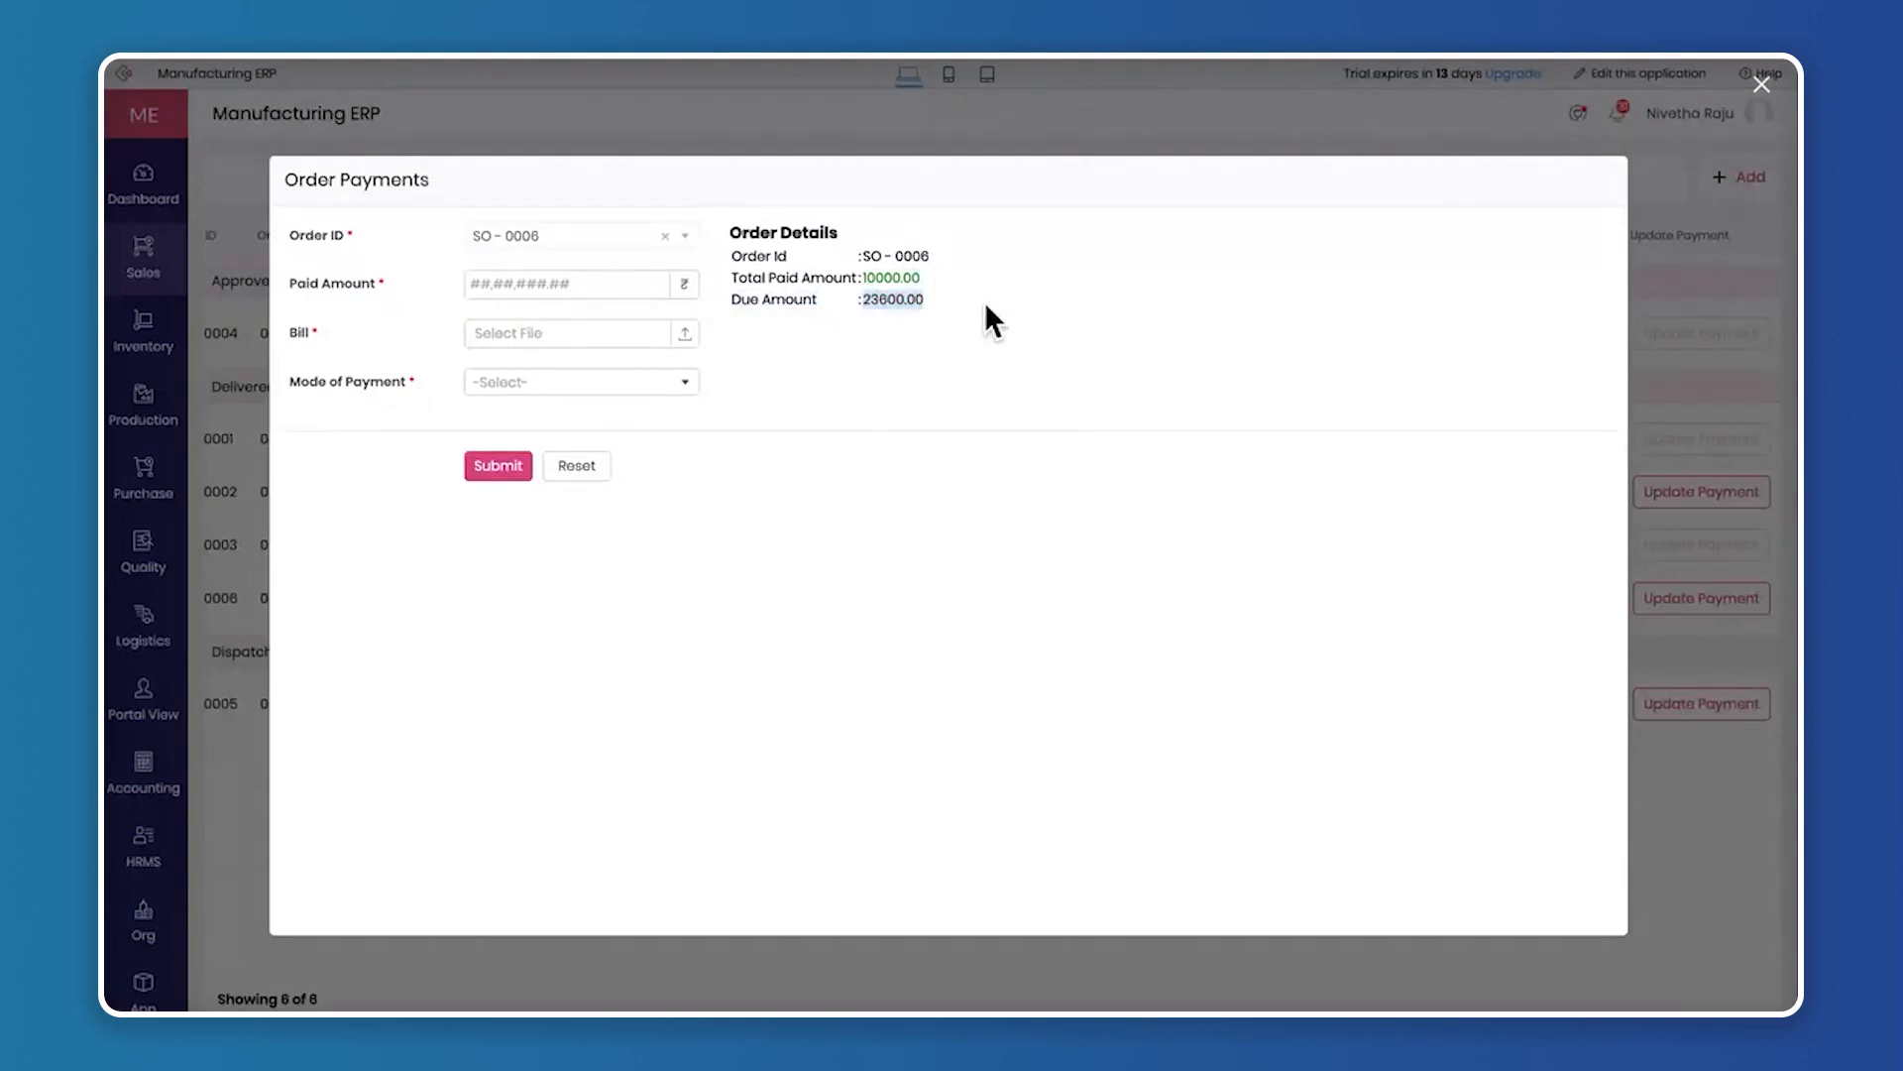
left_click(533, 286)
type("23600")
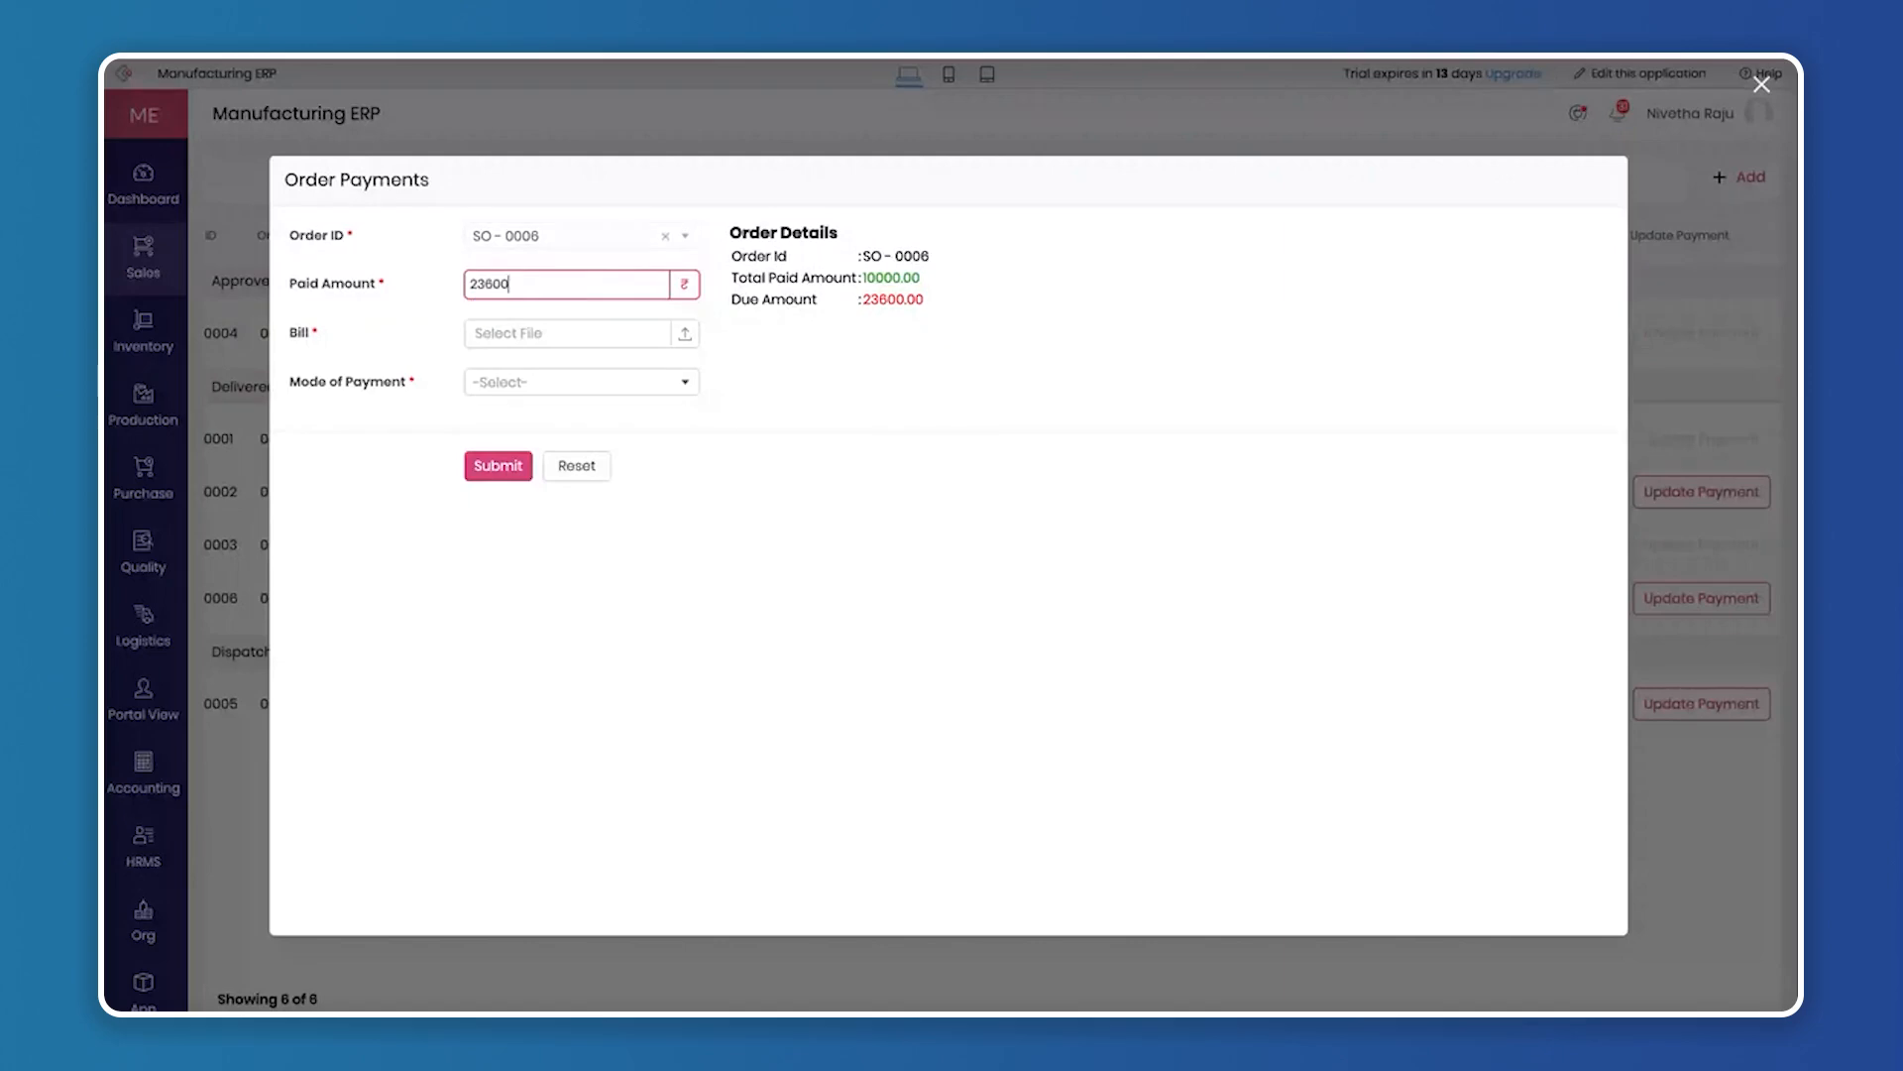
Attach manufacturers-invoice-template.webp as the bill, set the mode of payment to Cash and submit the order payment
left_click(508, 332)
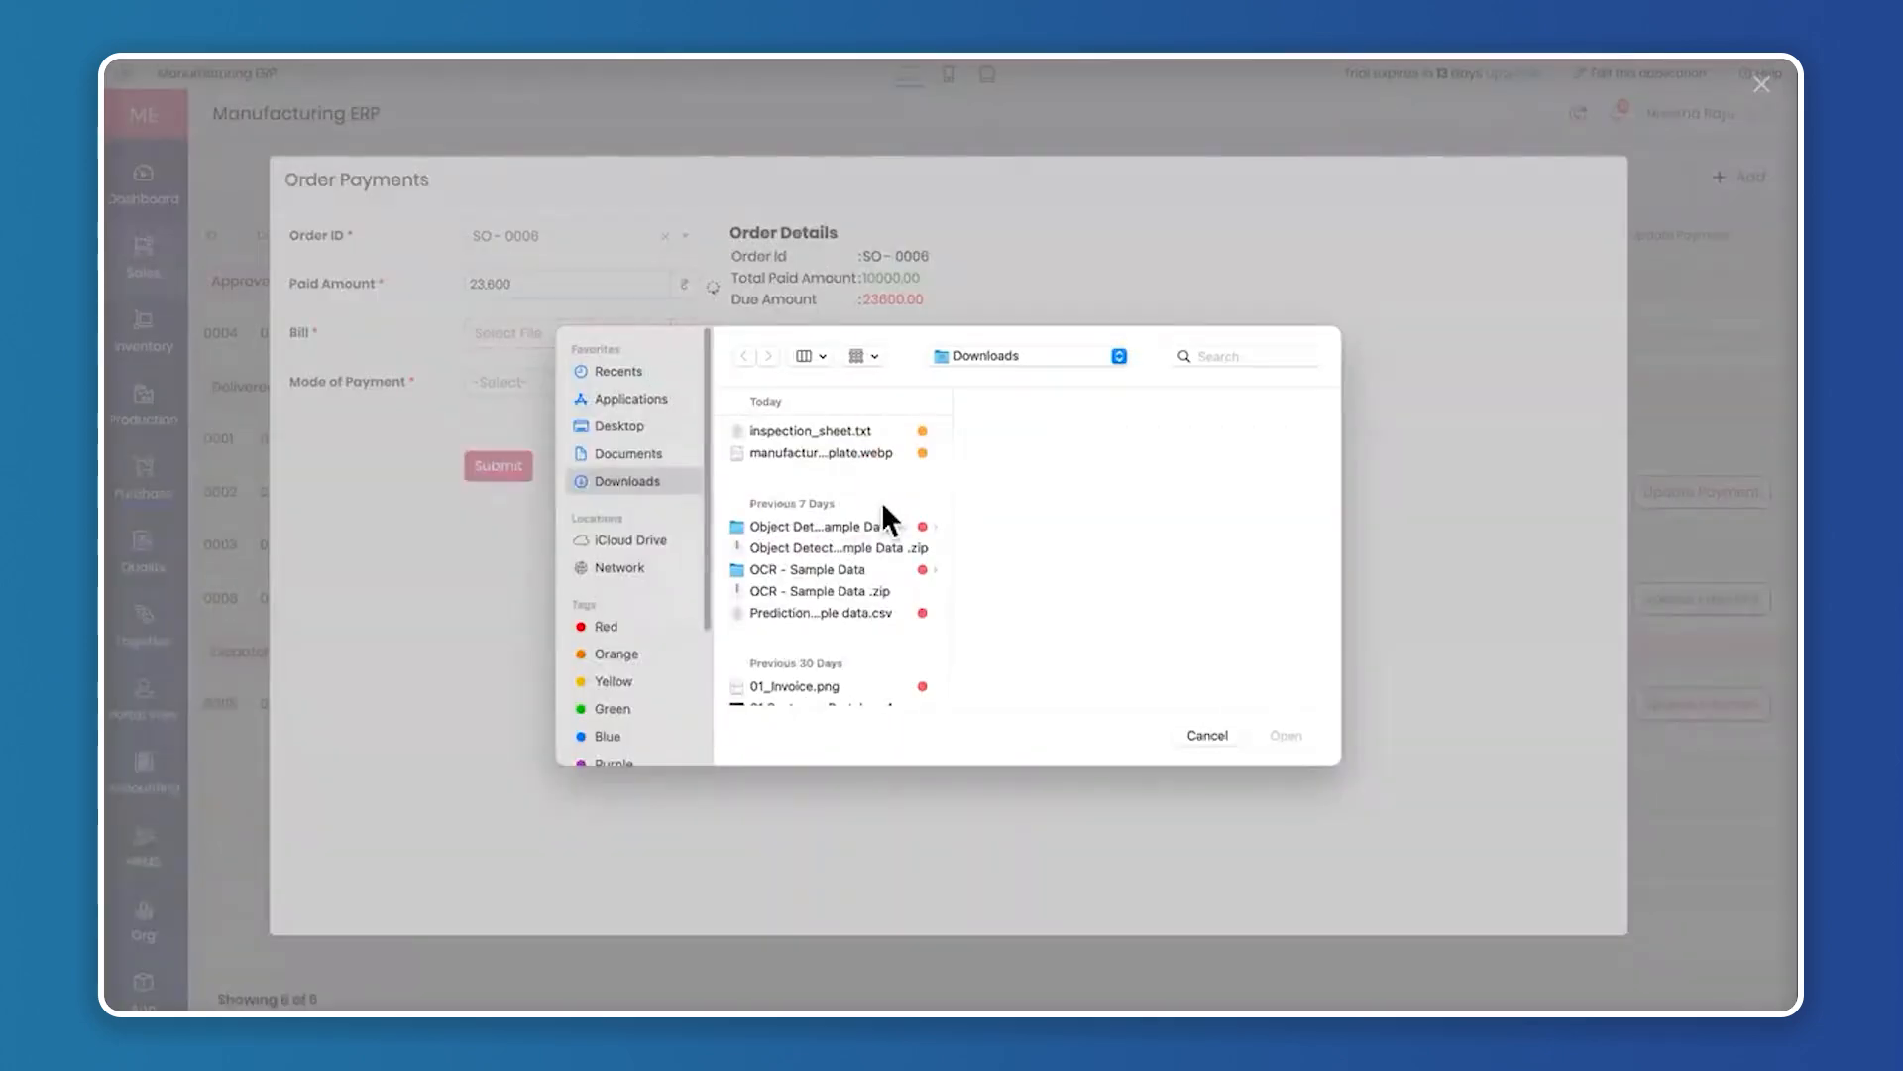
left_click(849, 431)
left_click(848, 452)
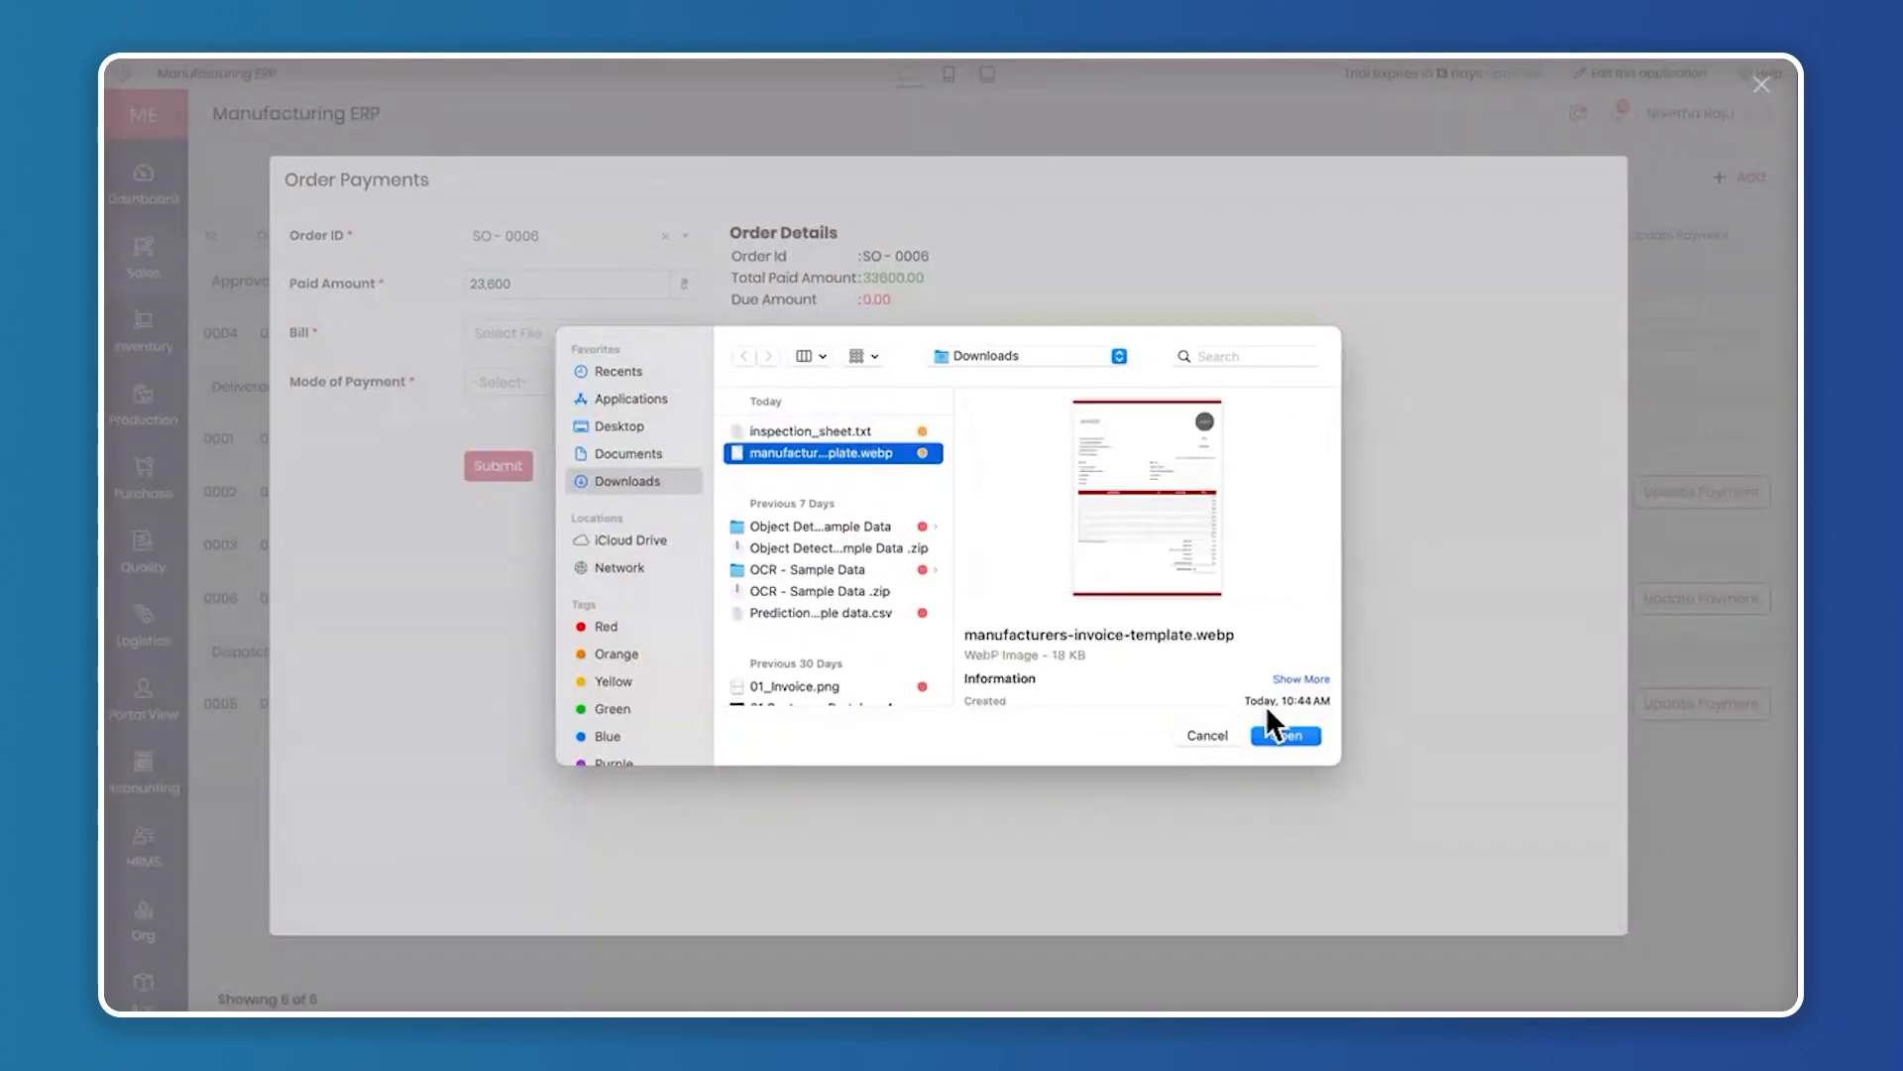
left_click(1284, 732)
left_click(506, 383)
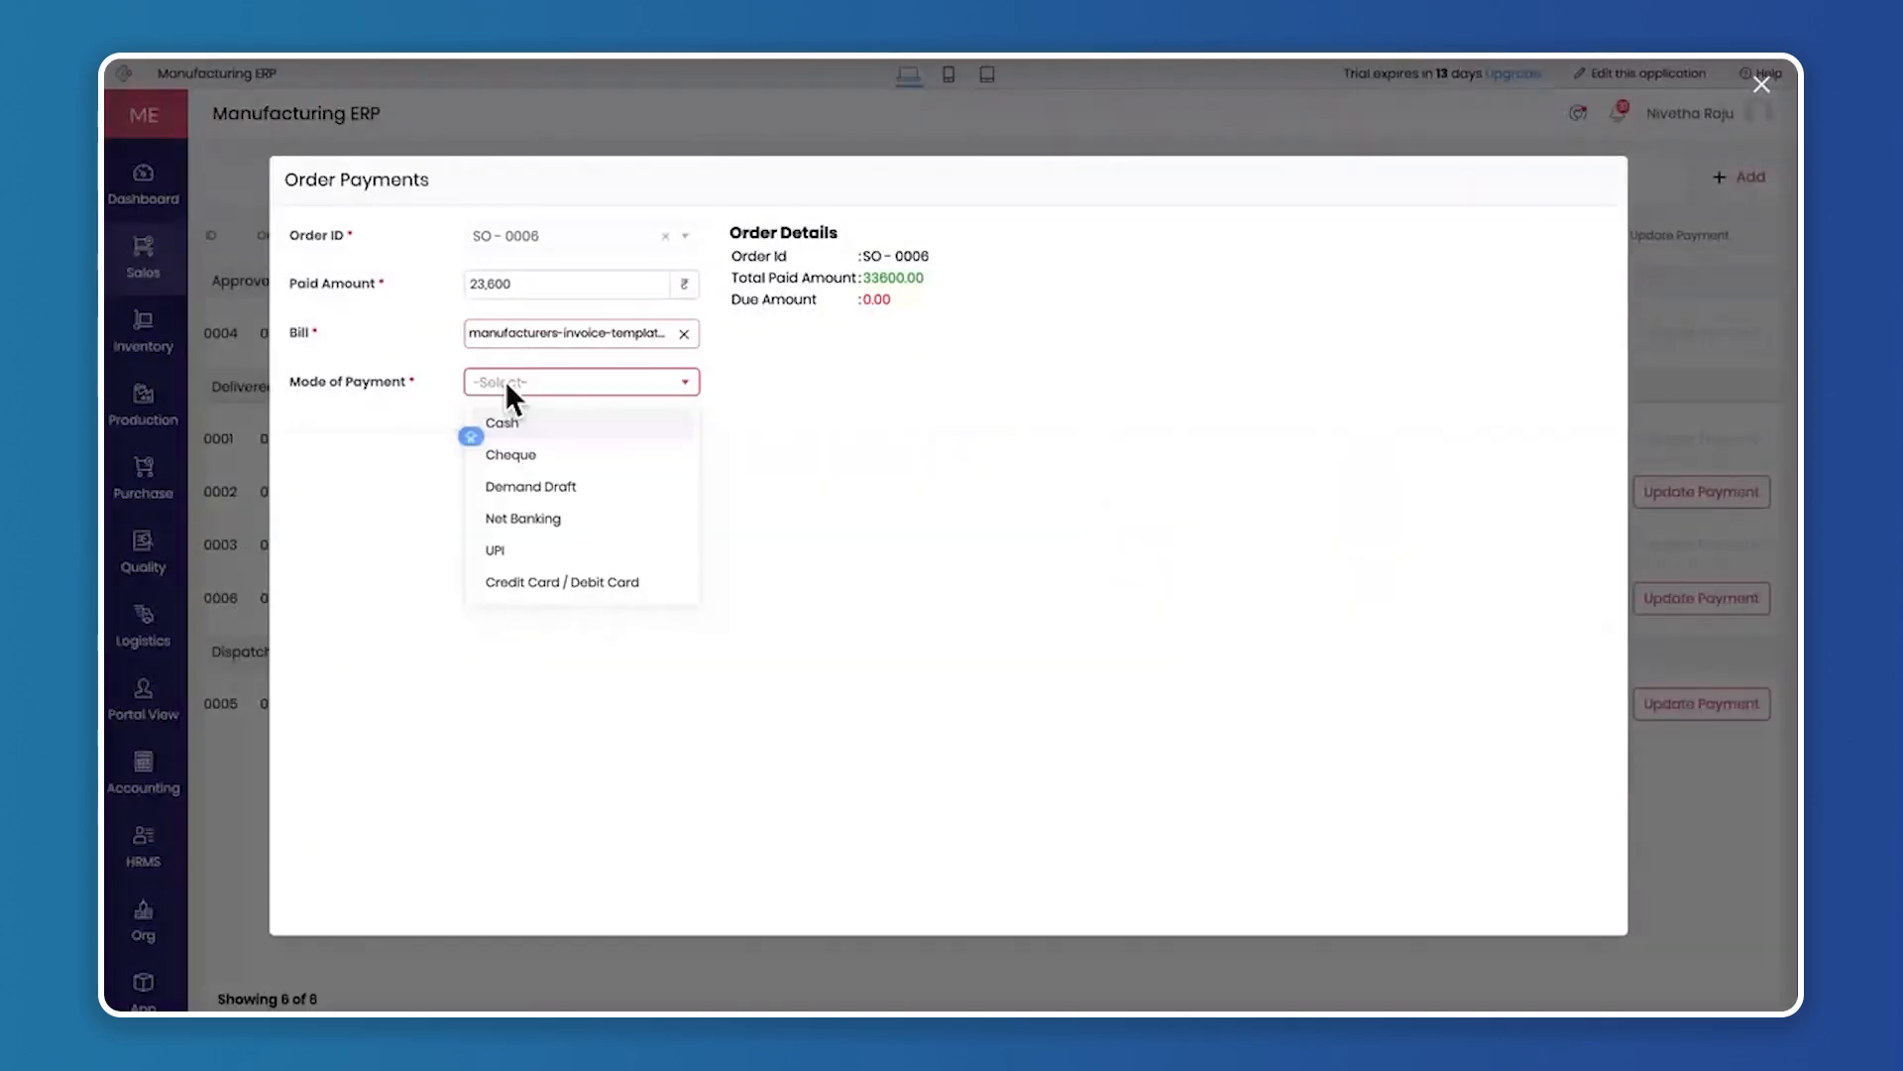
left_click(513, 428)
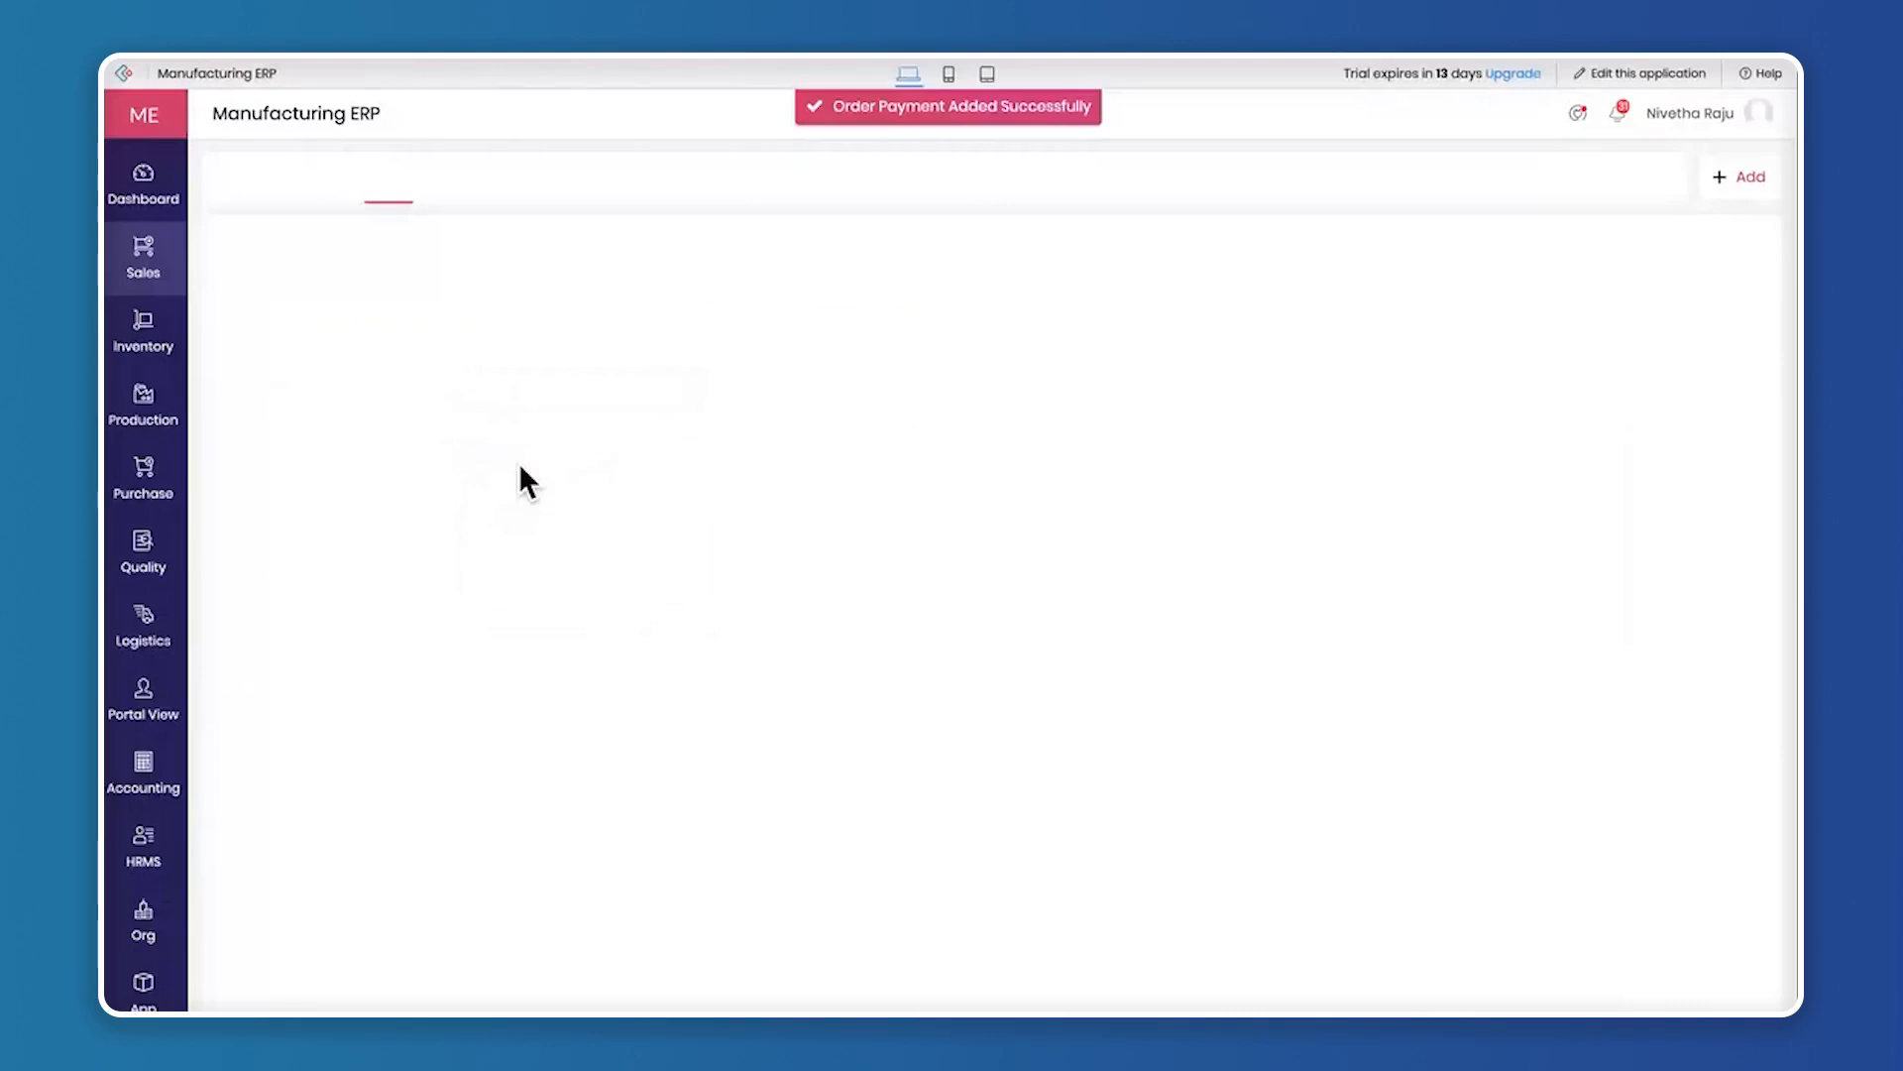
Check the Smart LED TV order's payment status among all orders, and open the Logistics module's Delivery Challan list
scroll(1556, 577, "right", 2)
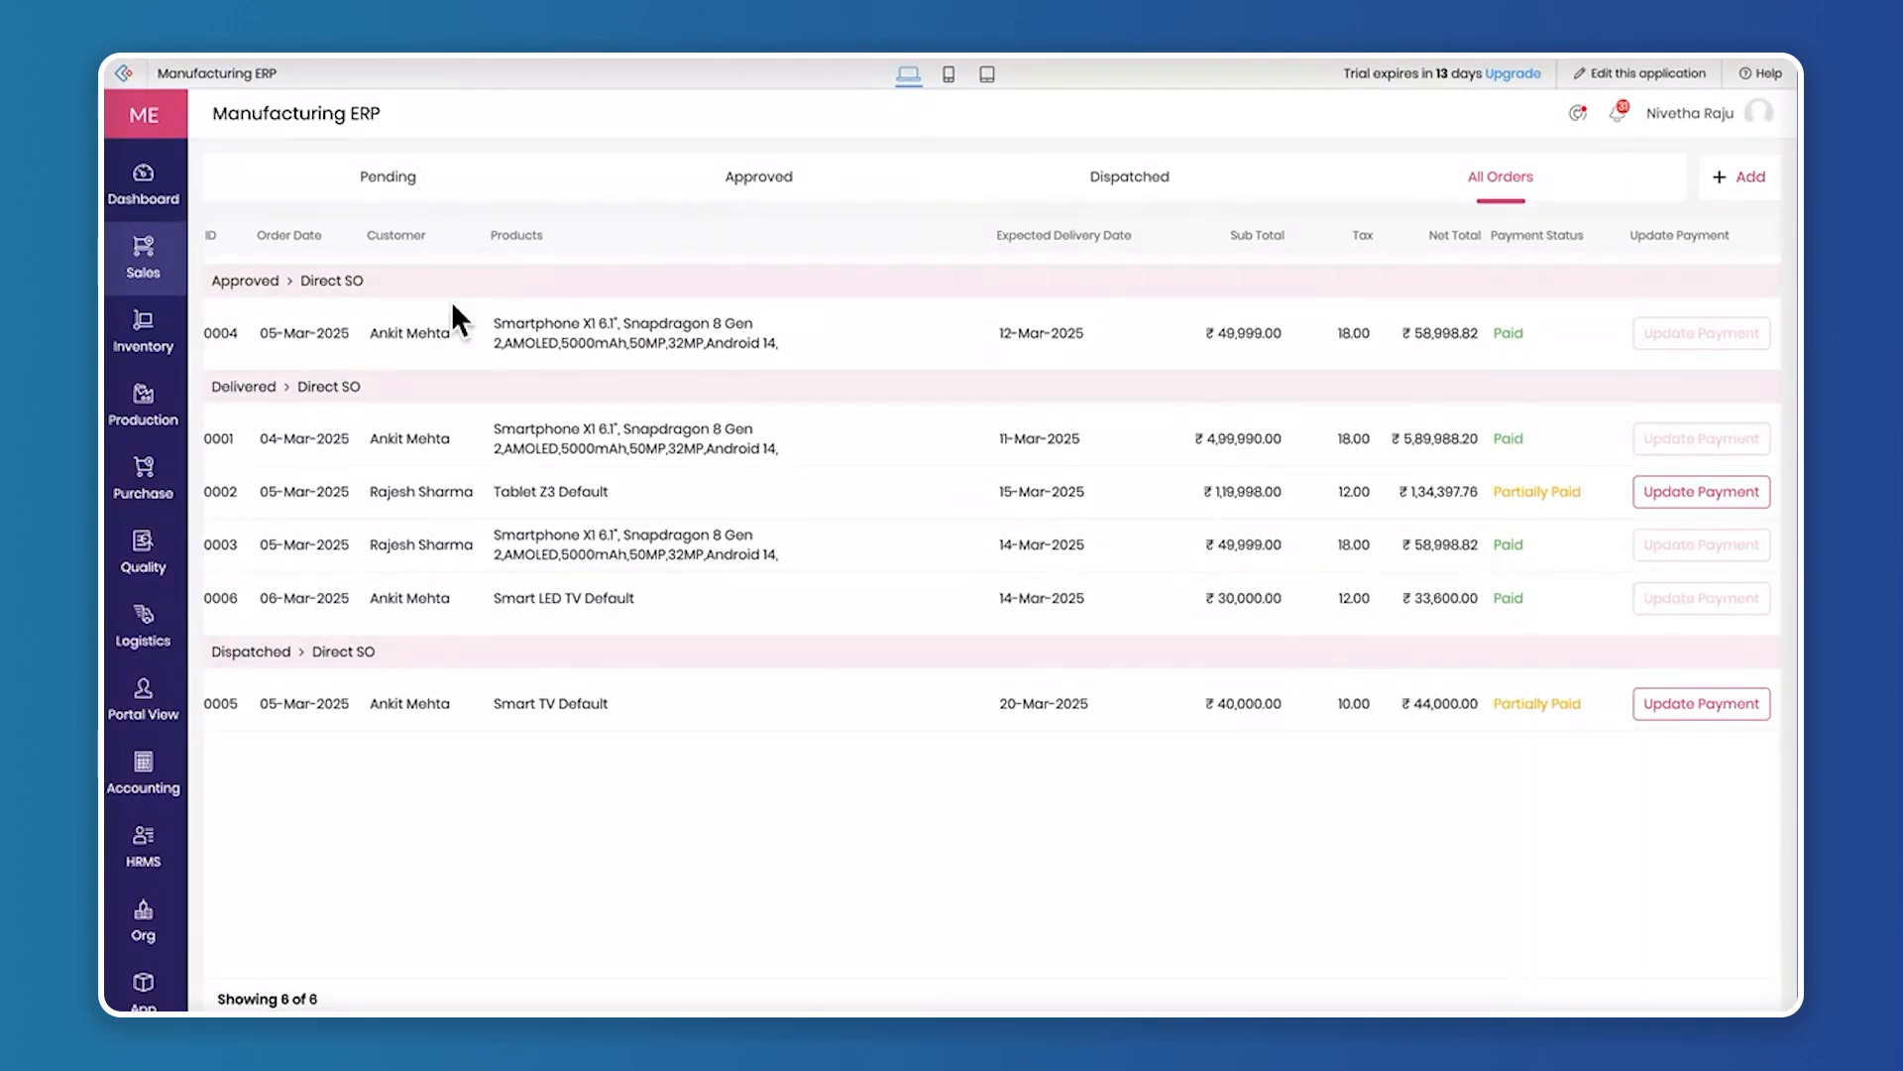
scroll(157, 634, "down", 1)
mouse_move(144, 533)
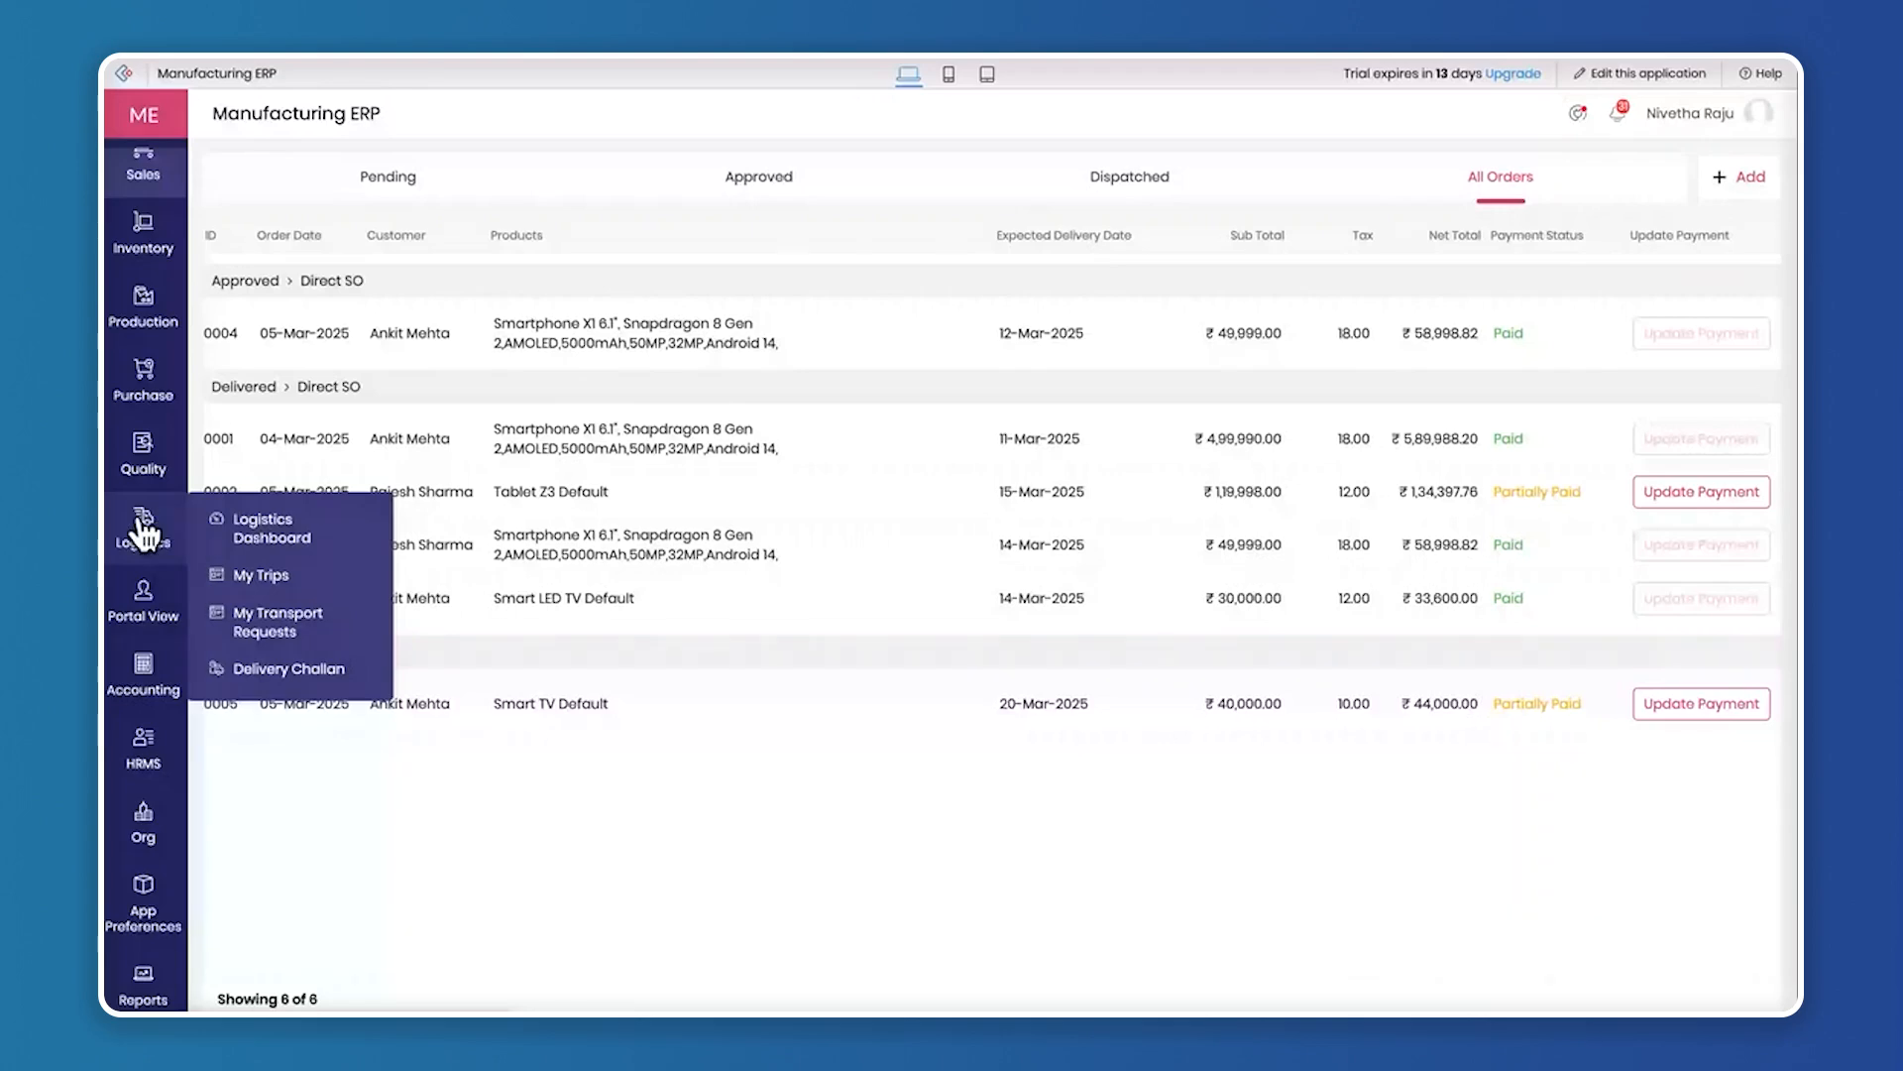
mouse_move(144, 397)
left_click(303, 667)
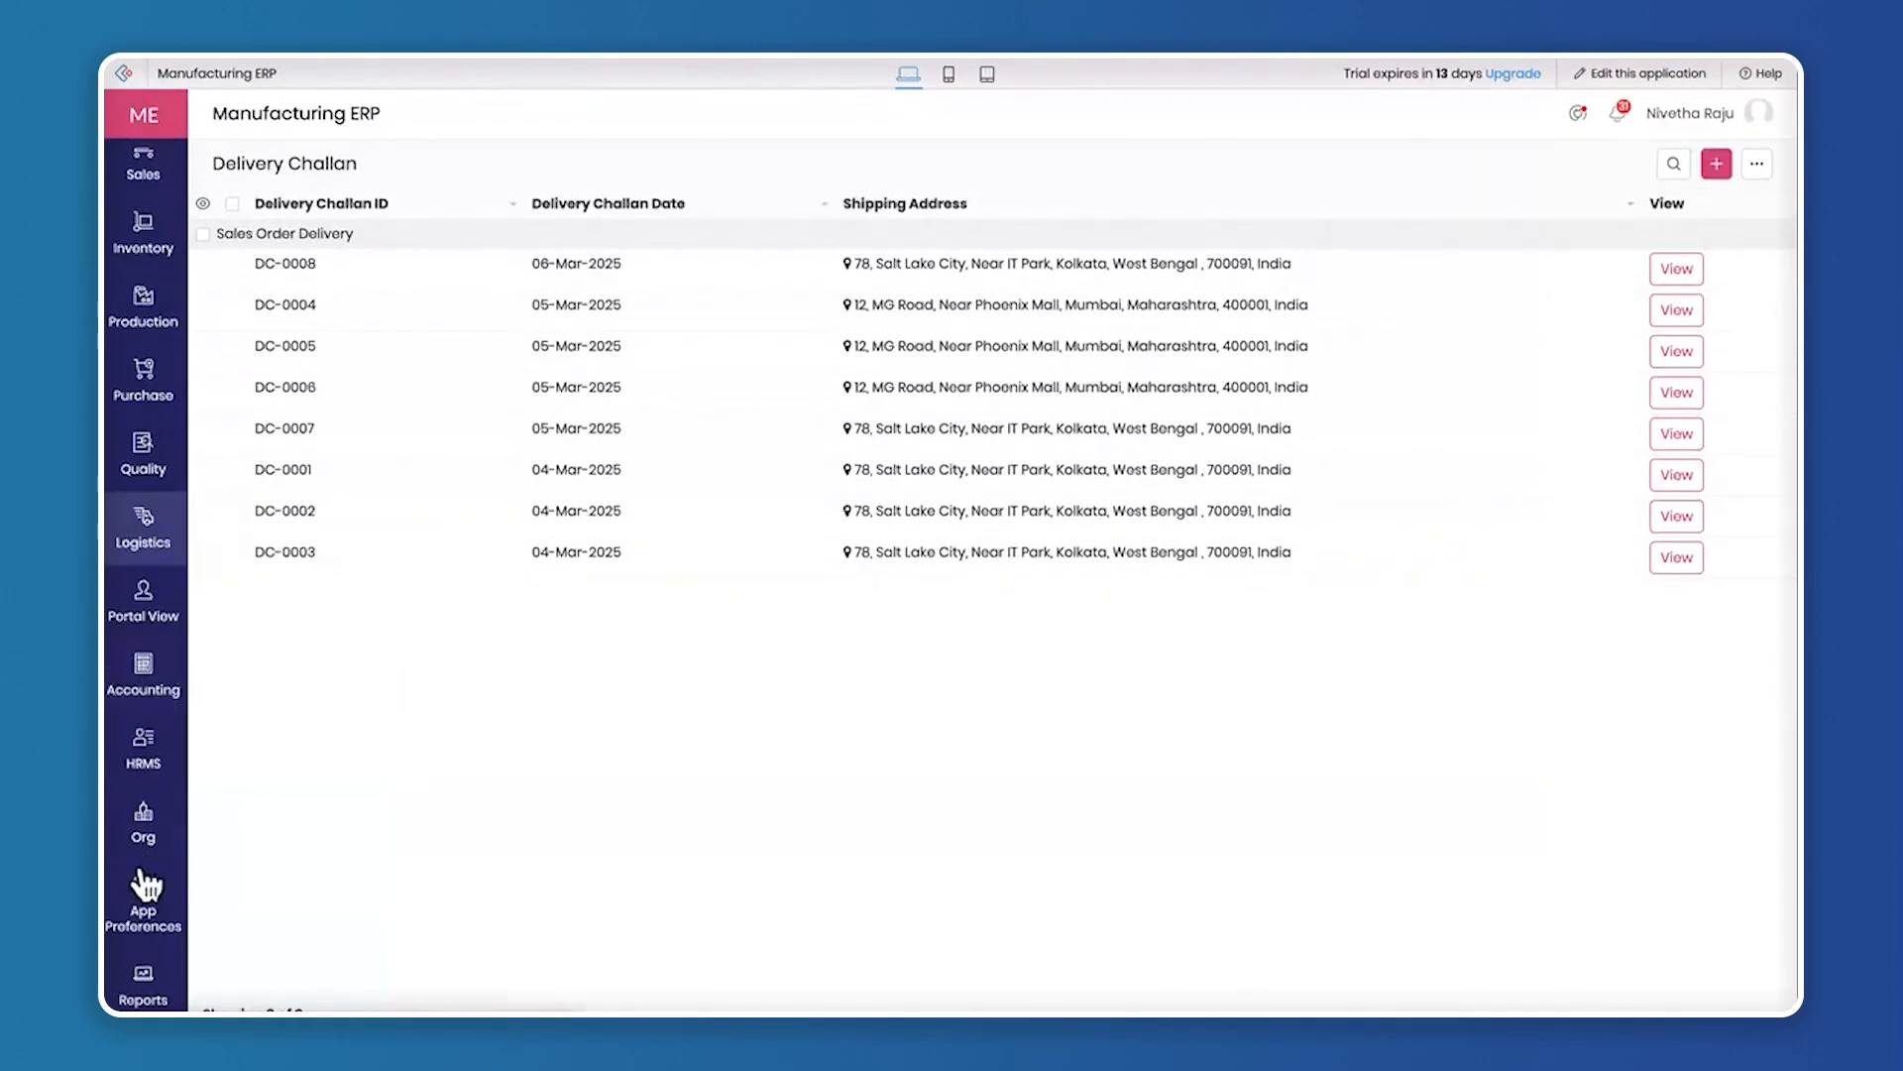
mouse_move(157, 347)
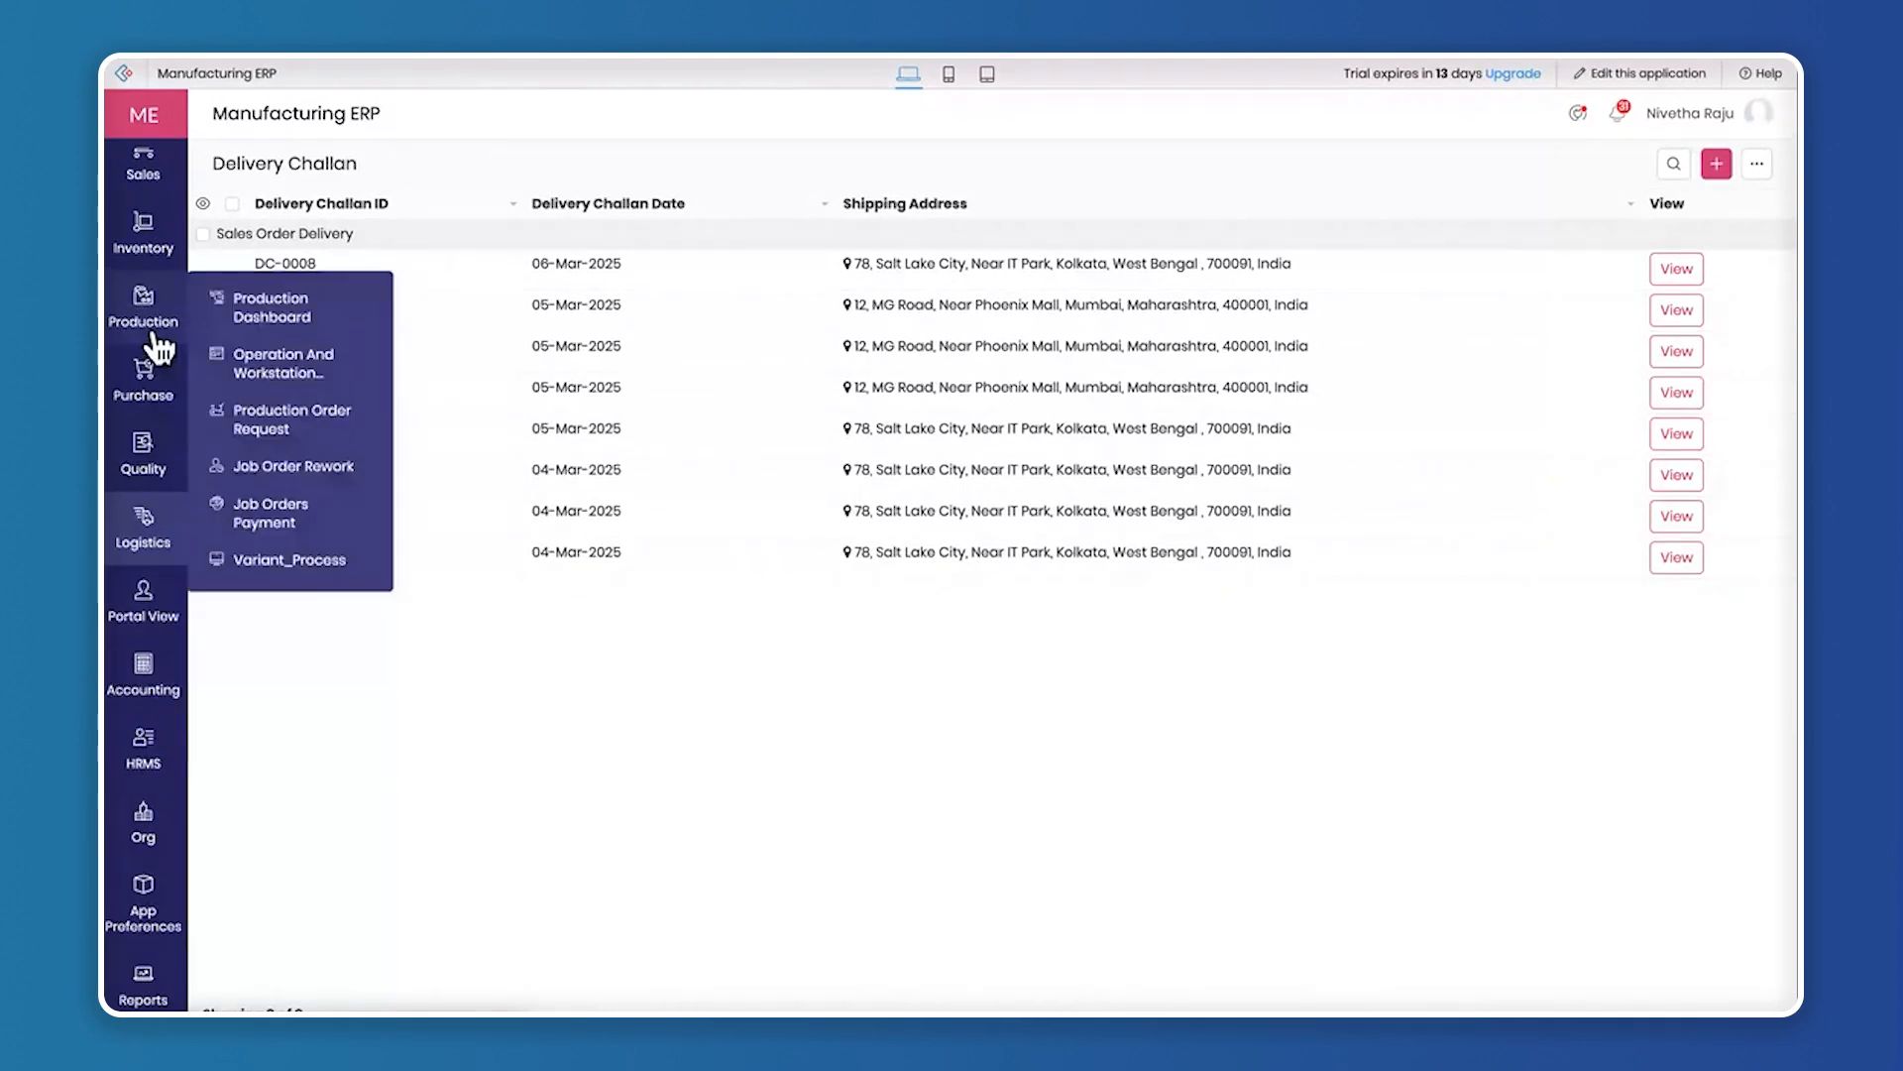
scroll(158, 347, "up", 1)
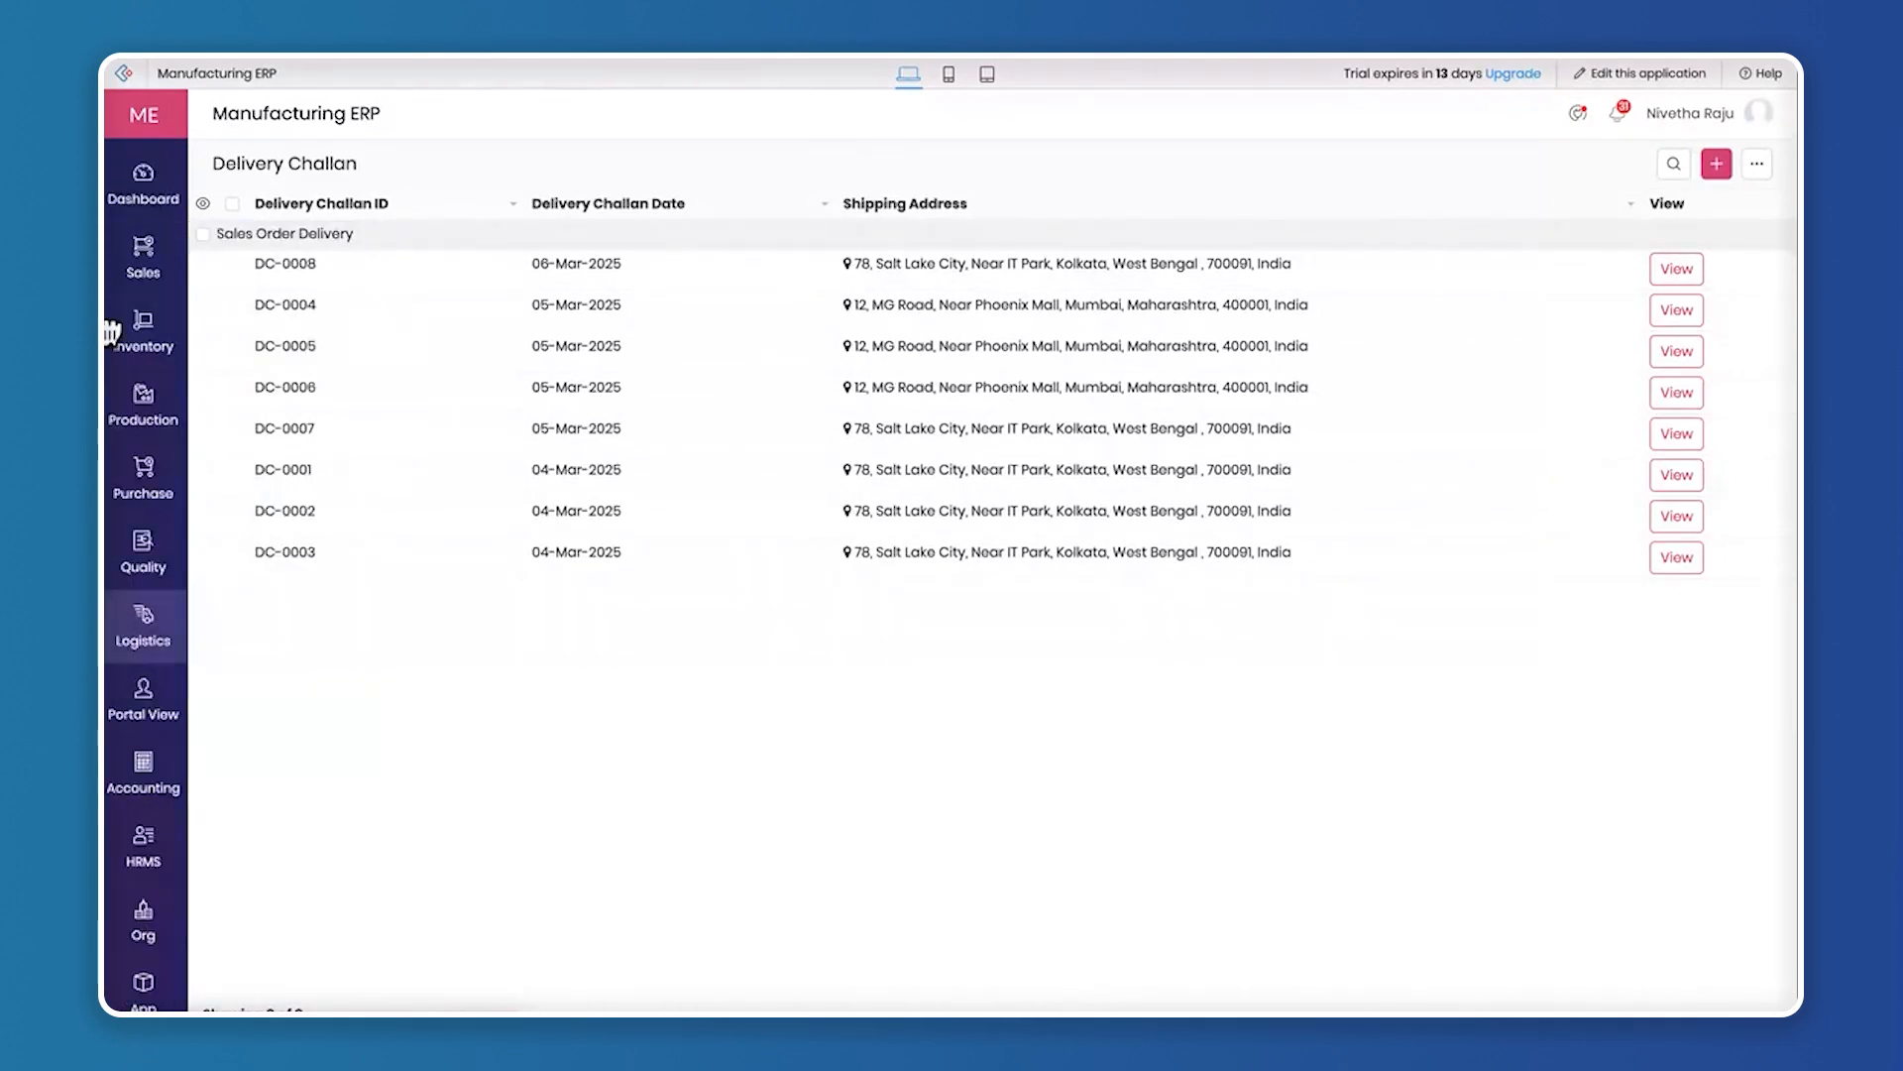
mouse_move(174, 294)
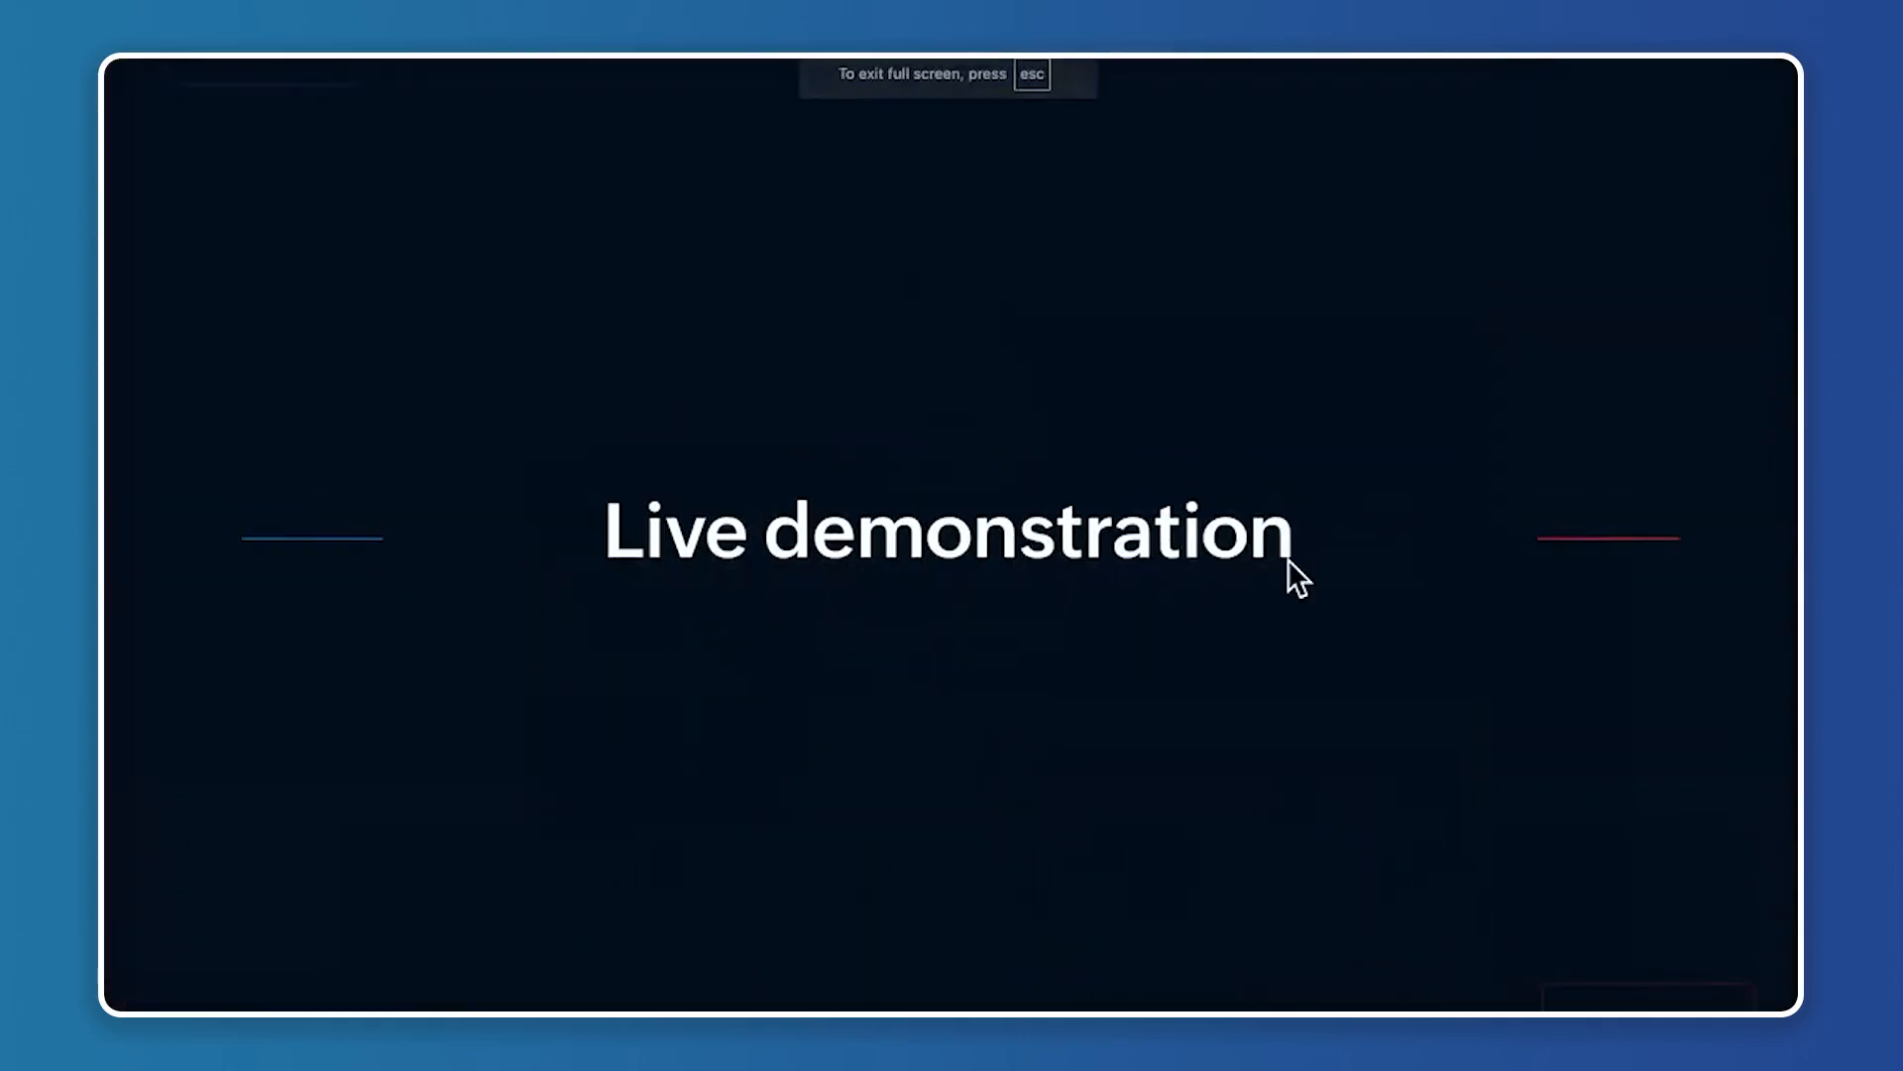
key("Right")
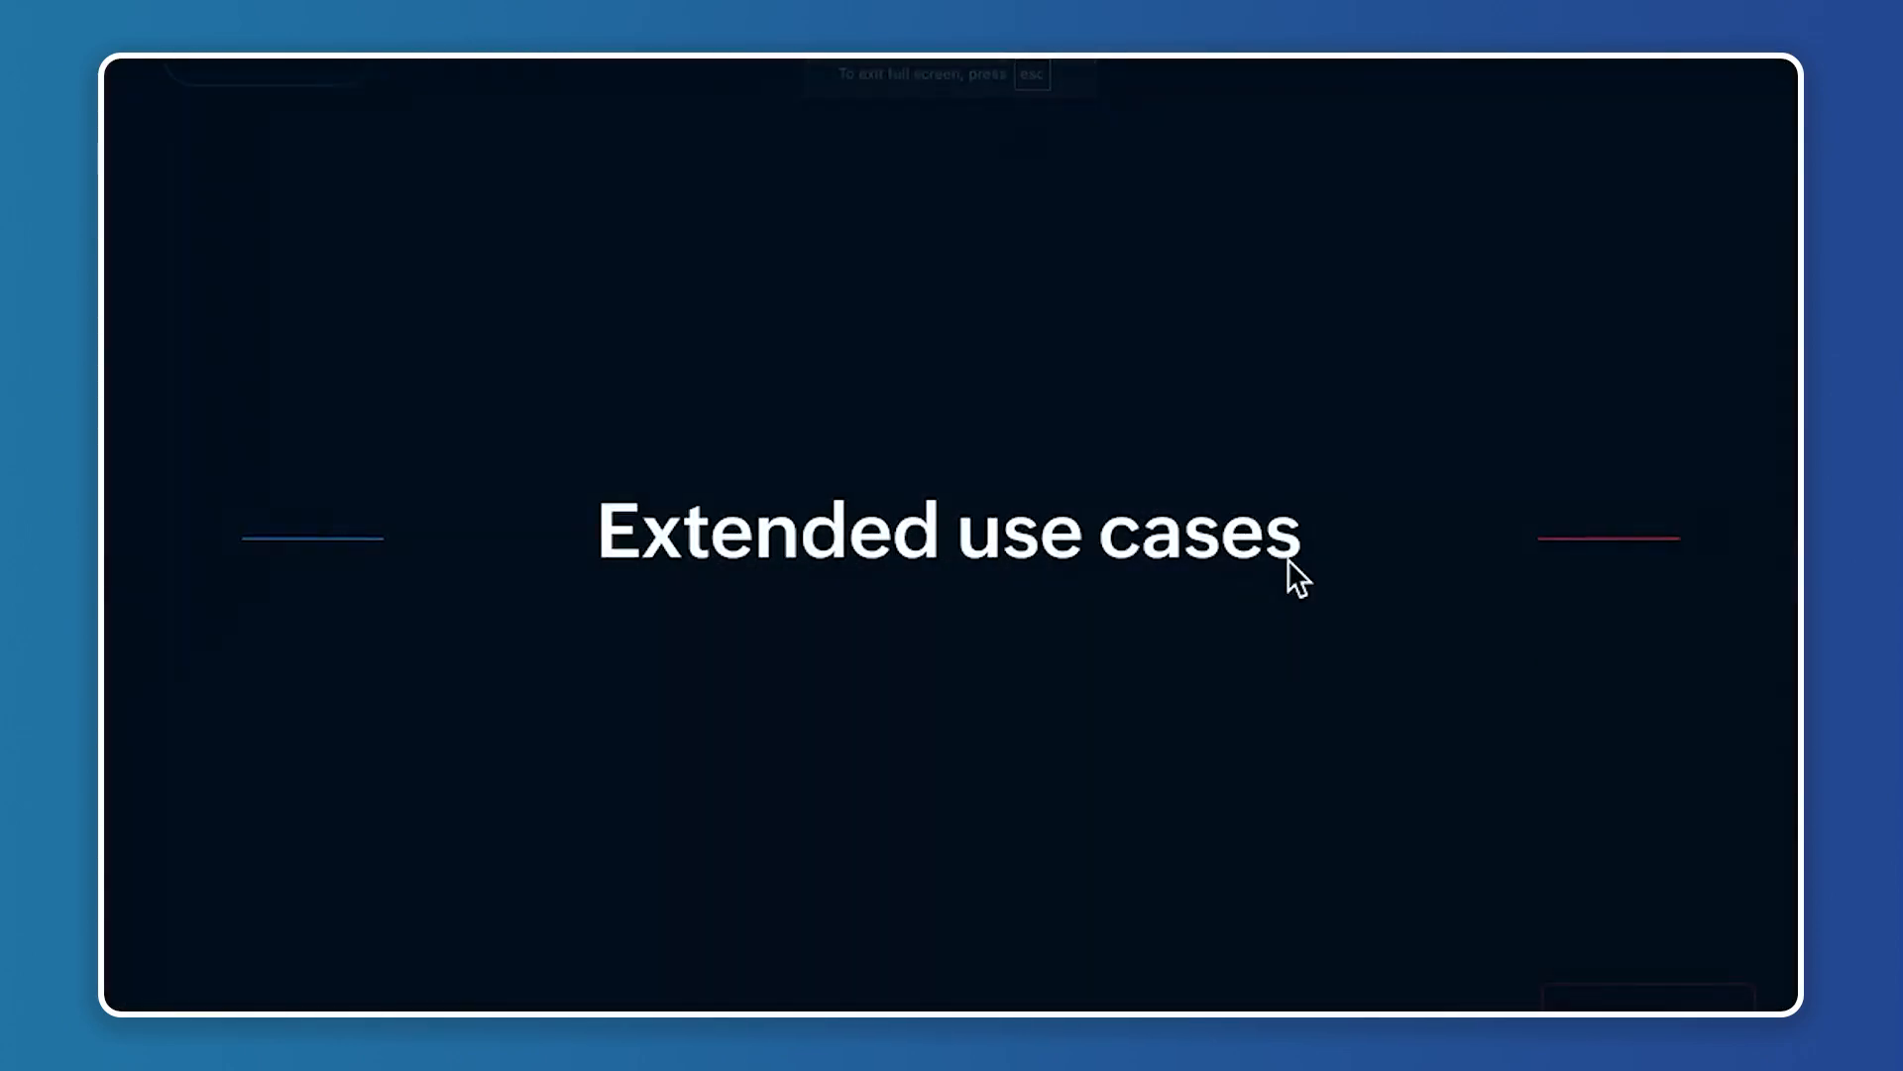
key("Right")
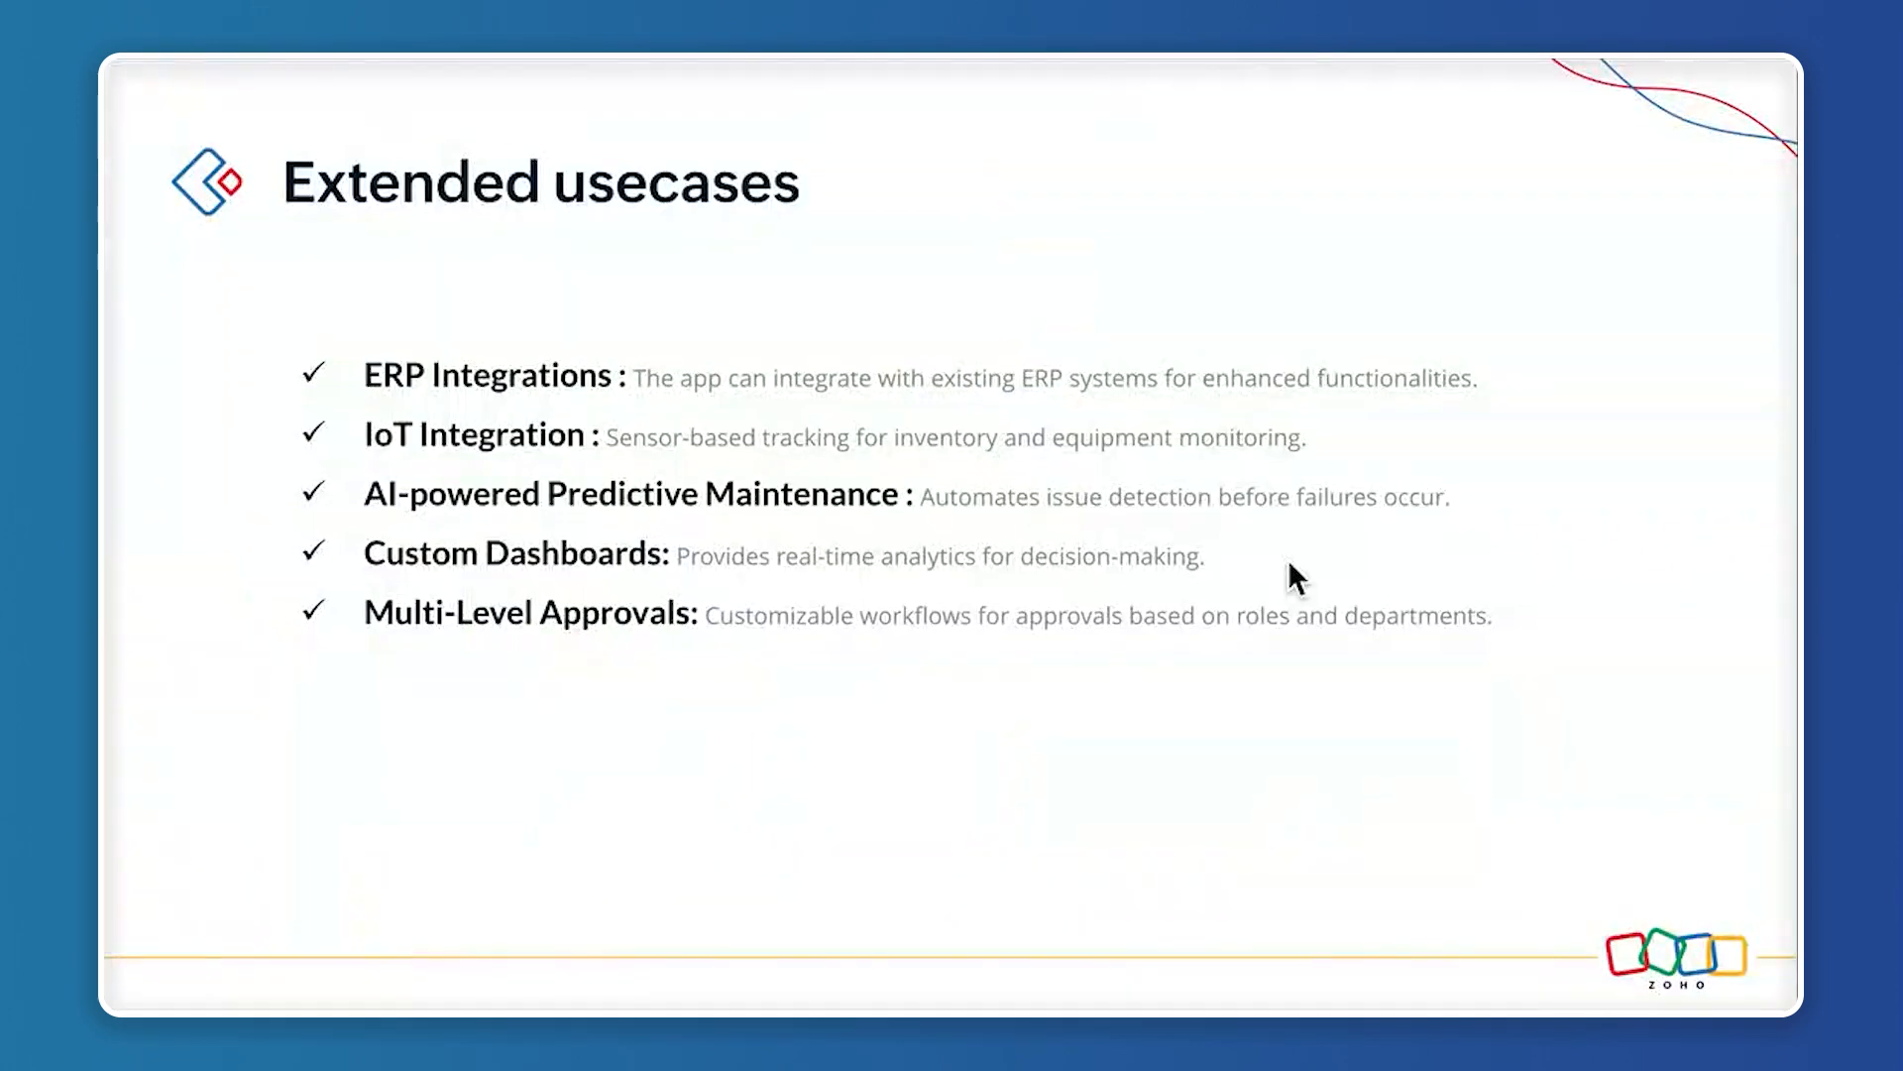